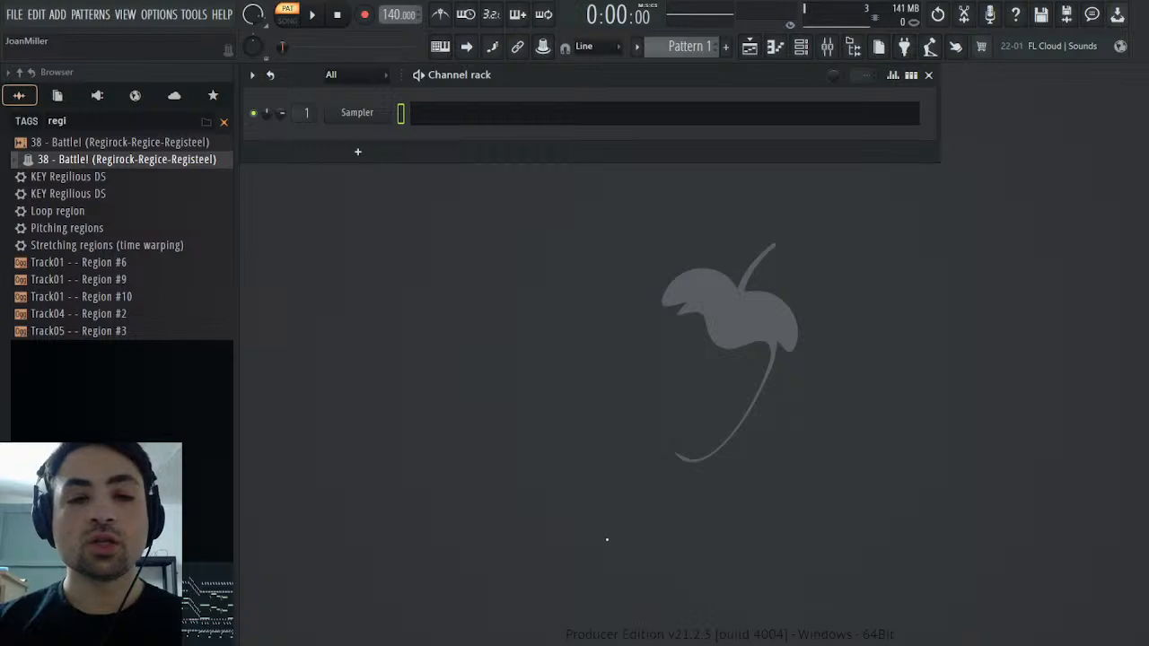
Import the MIDI file "38 - Battle! (Regirock-Regice-Registeel)" as a new pattern and start playing it
drag(159, 177, 157, 170)
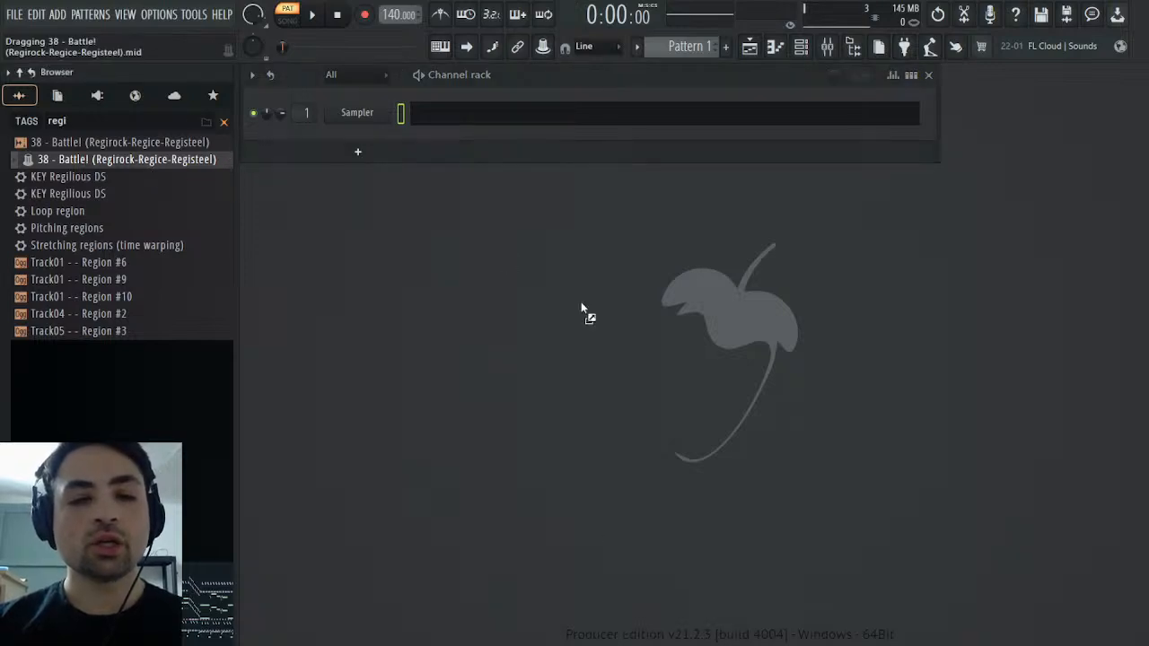
drag(580, 303, 687, 332)
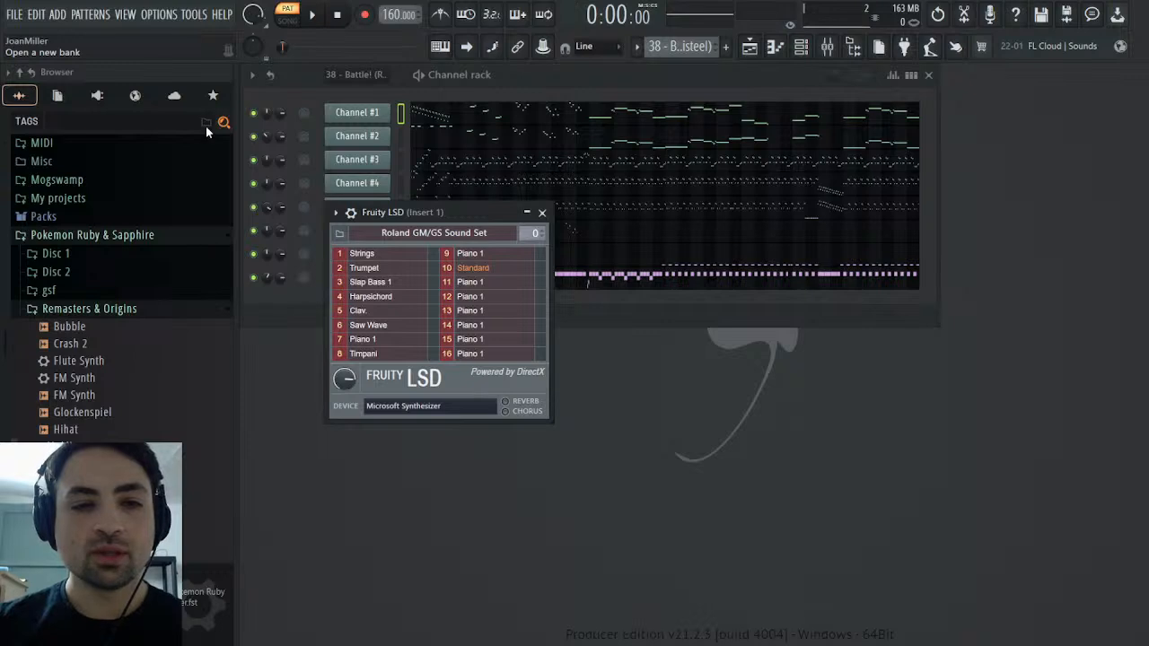
click(320, 22)
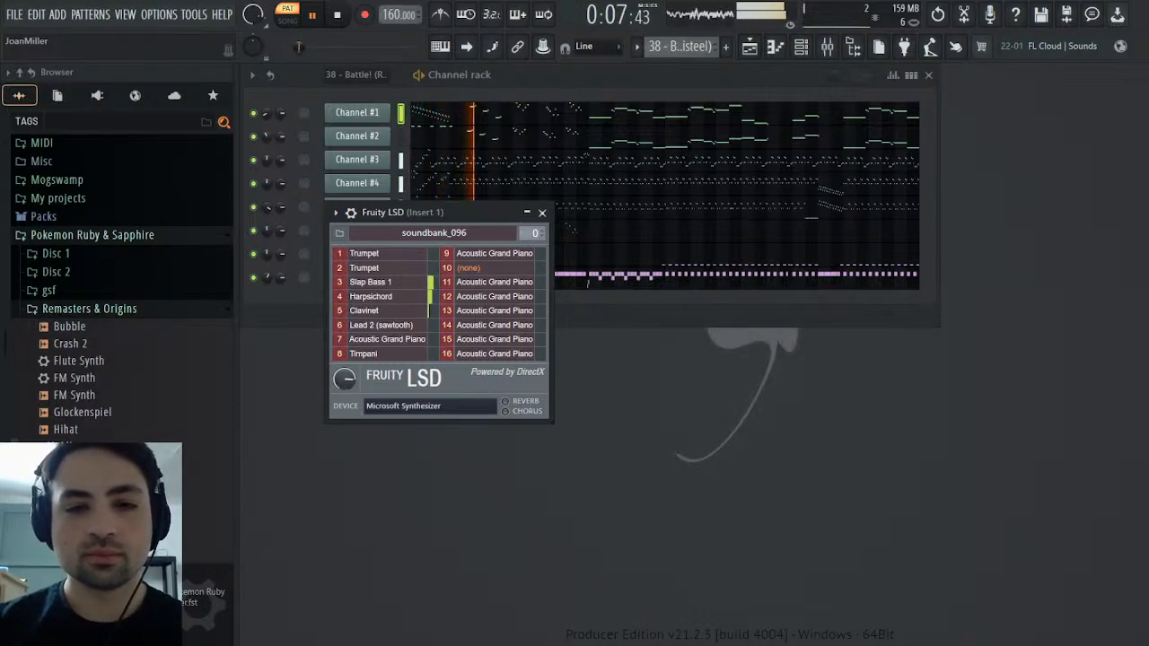
click(542, 213)
Check the MIDI Out patches of Channels #2, #1 and #6 while the imported pattern plays
click(357, 138)
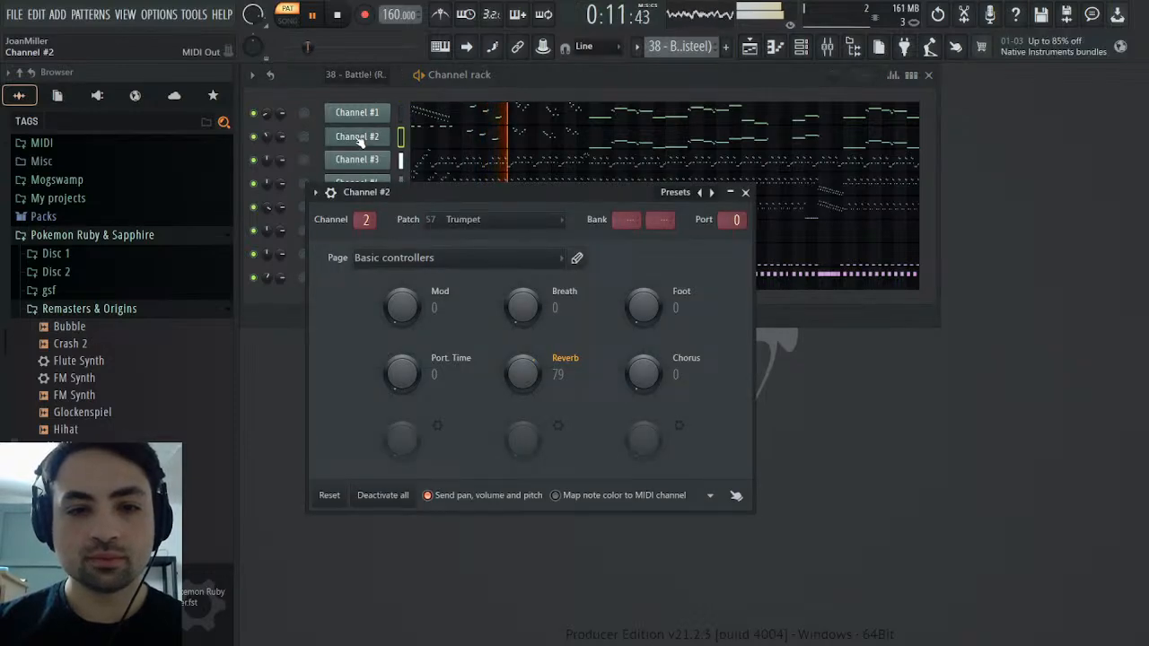
click(359, 139)
click(356, 118)
click(357, 116)
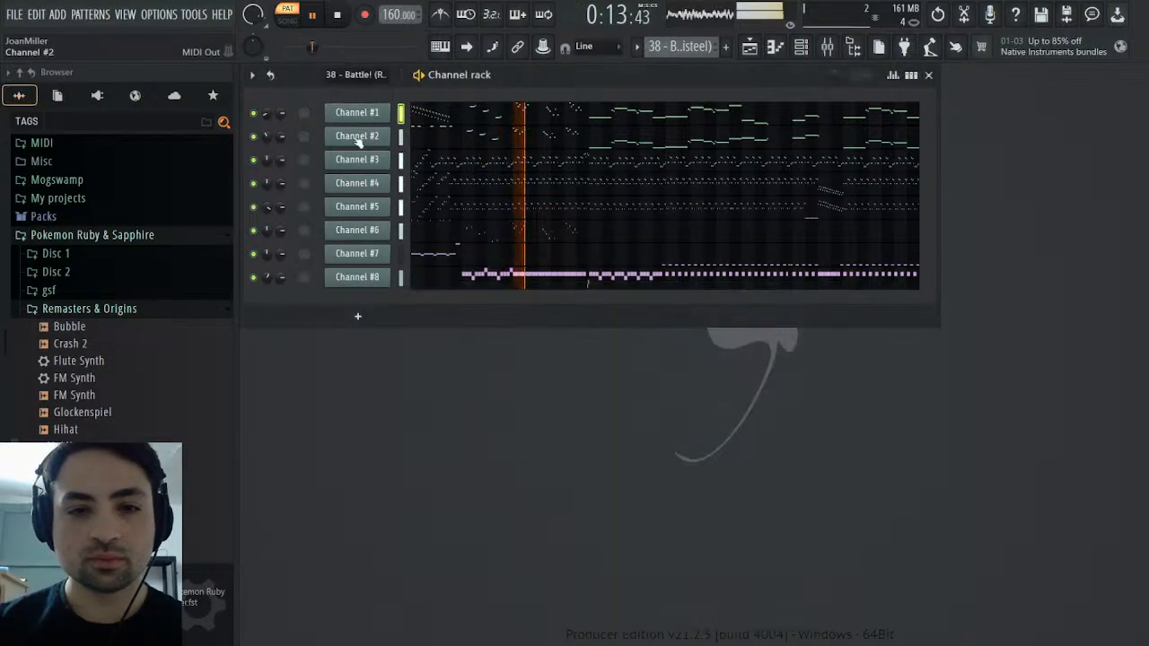
click(375, 231)
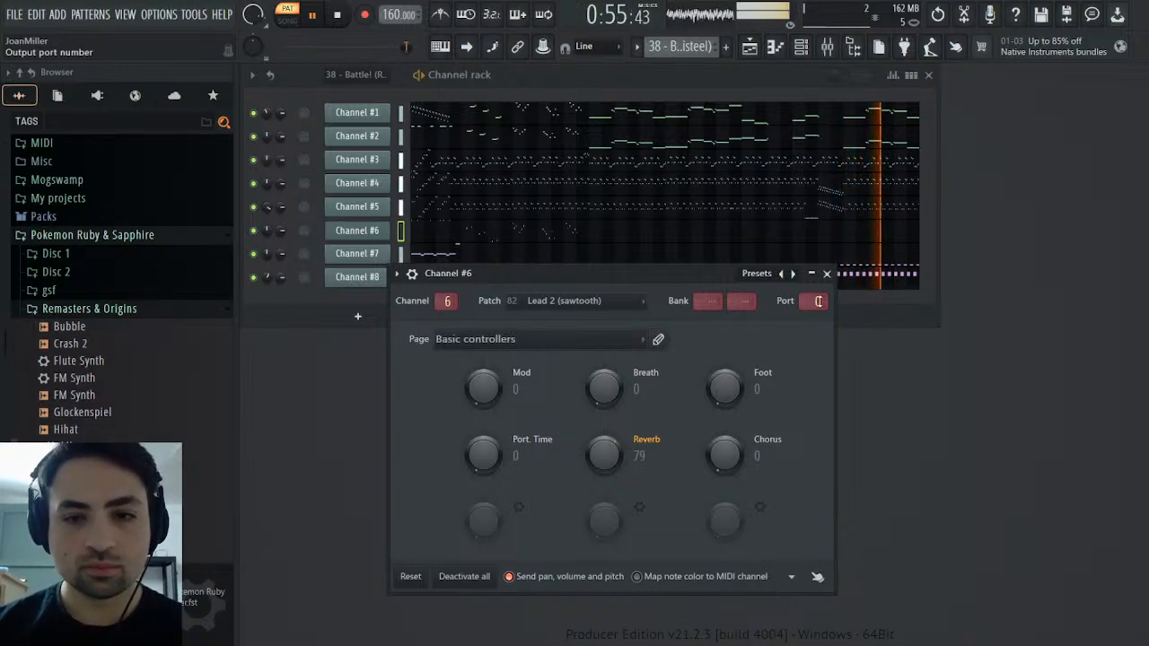
click(827, 273)
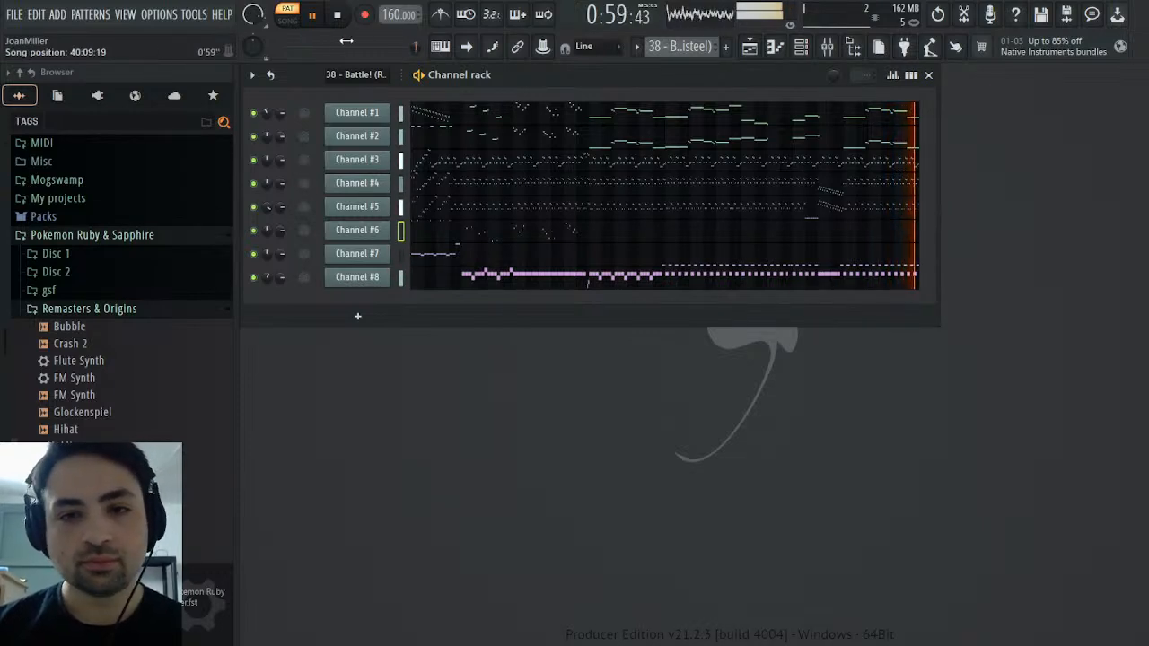
key(space)
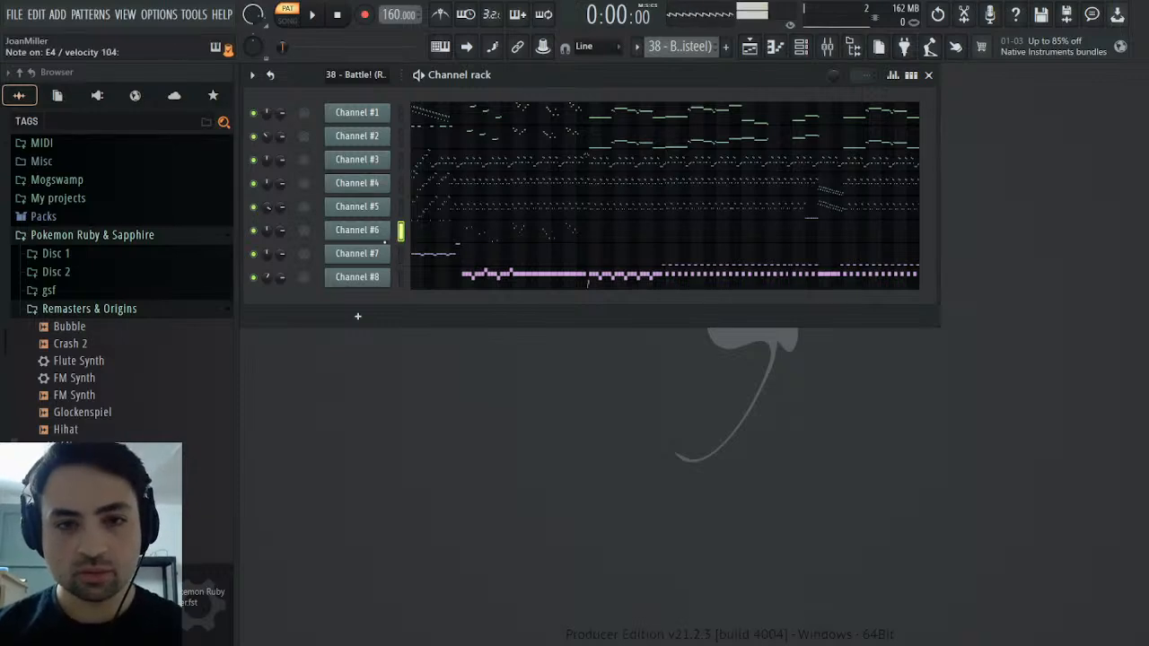
Solo Channel #6 and listen to its notes in the piano roll, jumping to bar 9
click(464, 242)
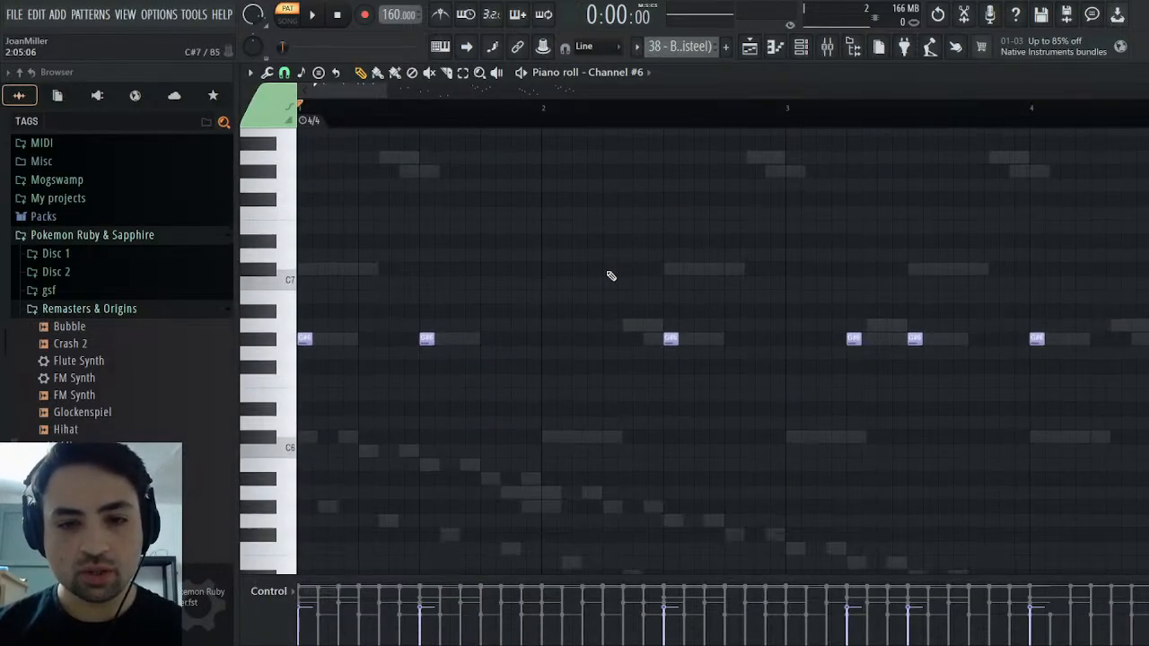
click(1138, 73)
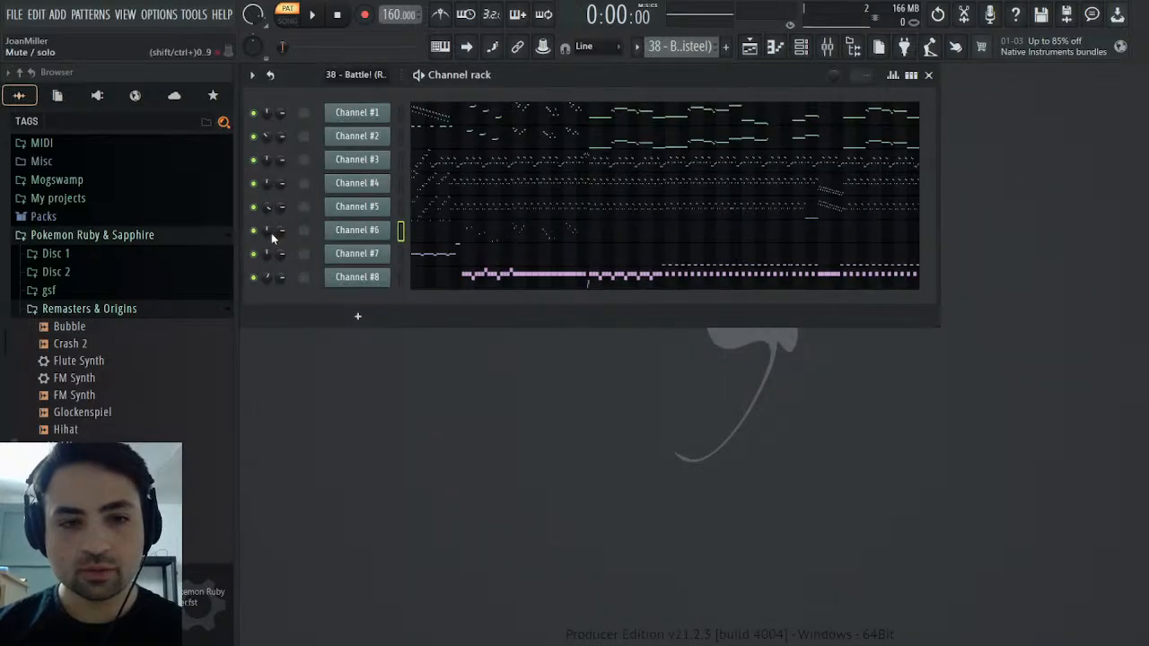
click(312, 13)
click(471, 235)
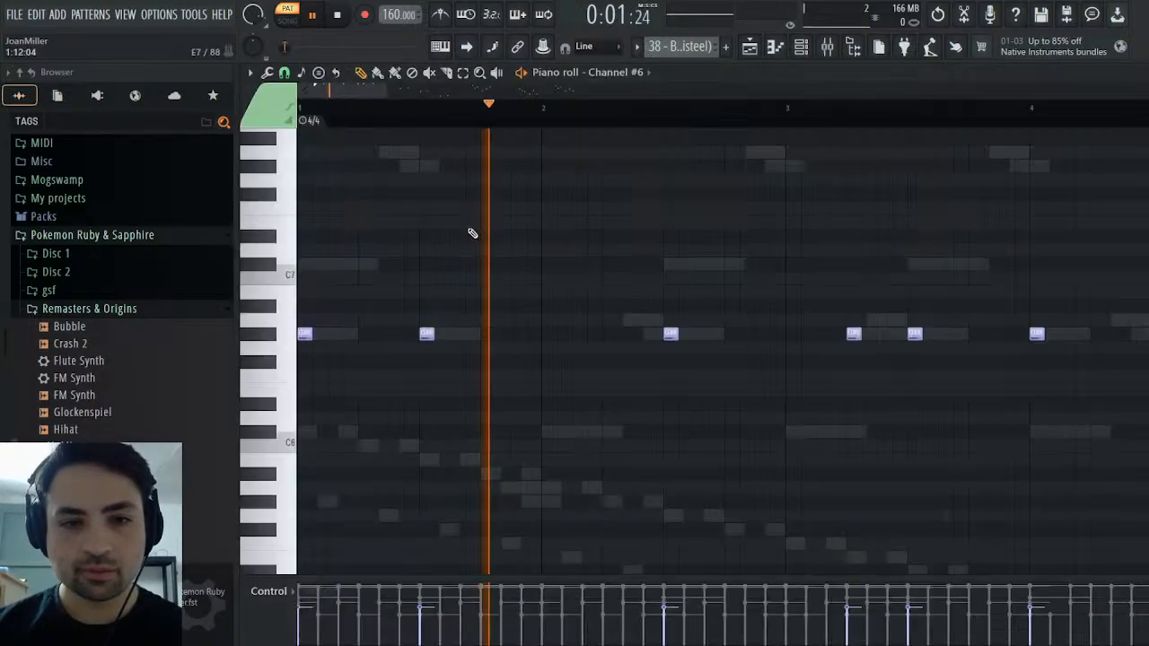
scroll(664, 171, down, 4)
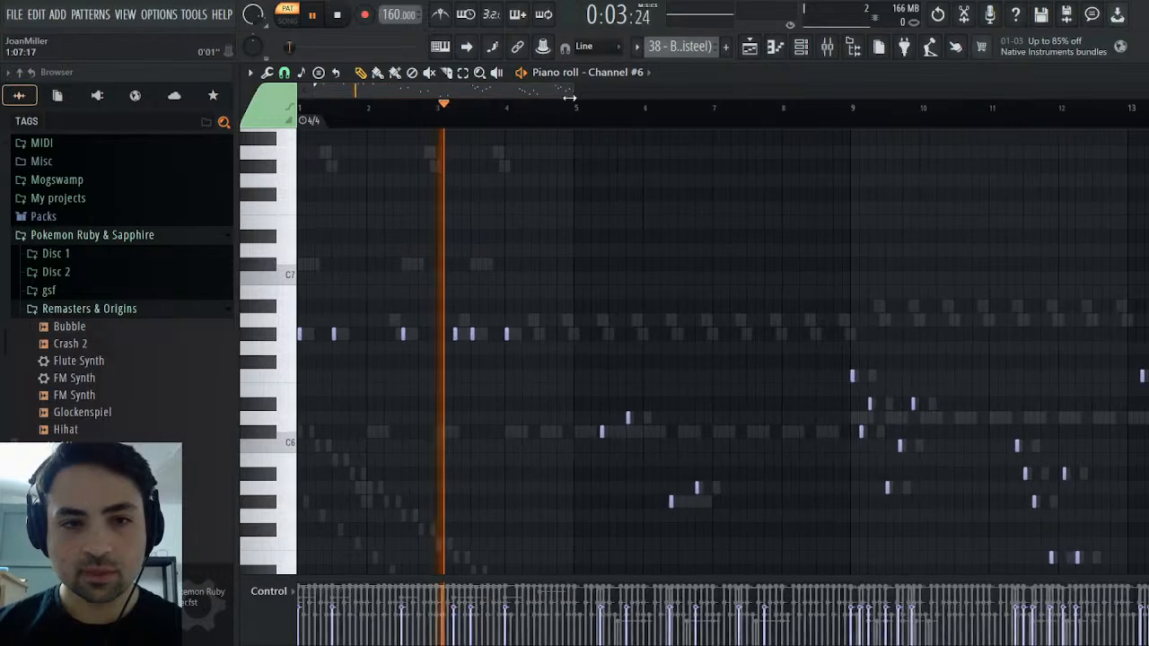
click(848, 108)
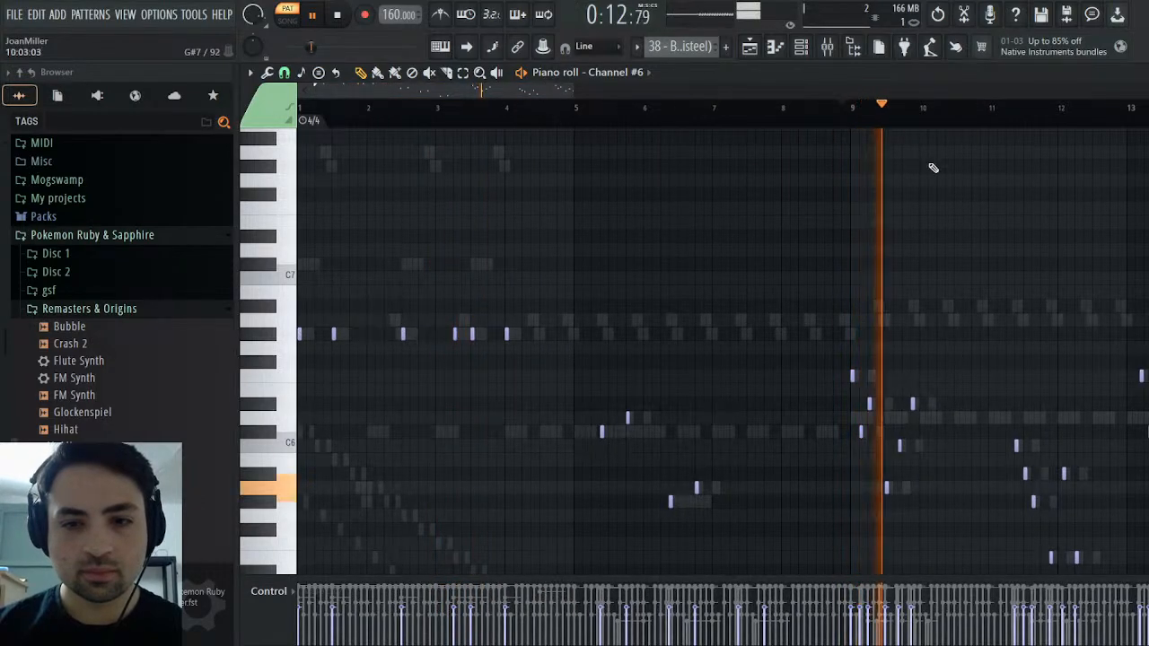
click(1138, 72)
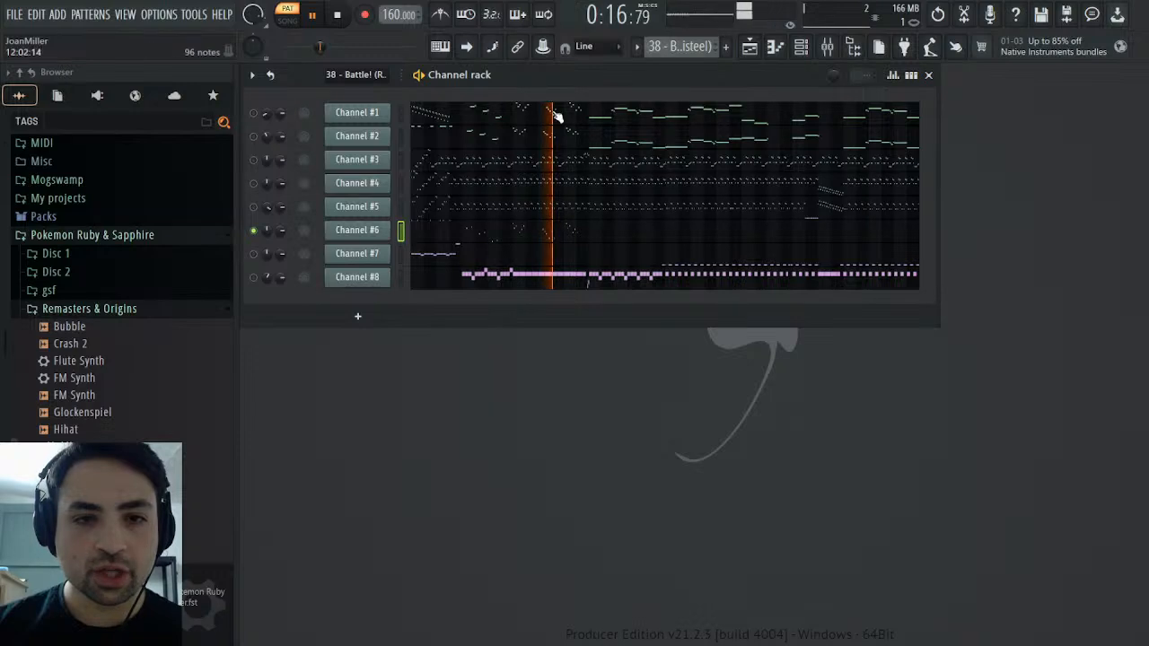
key(space)
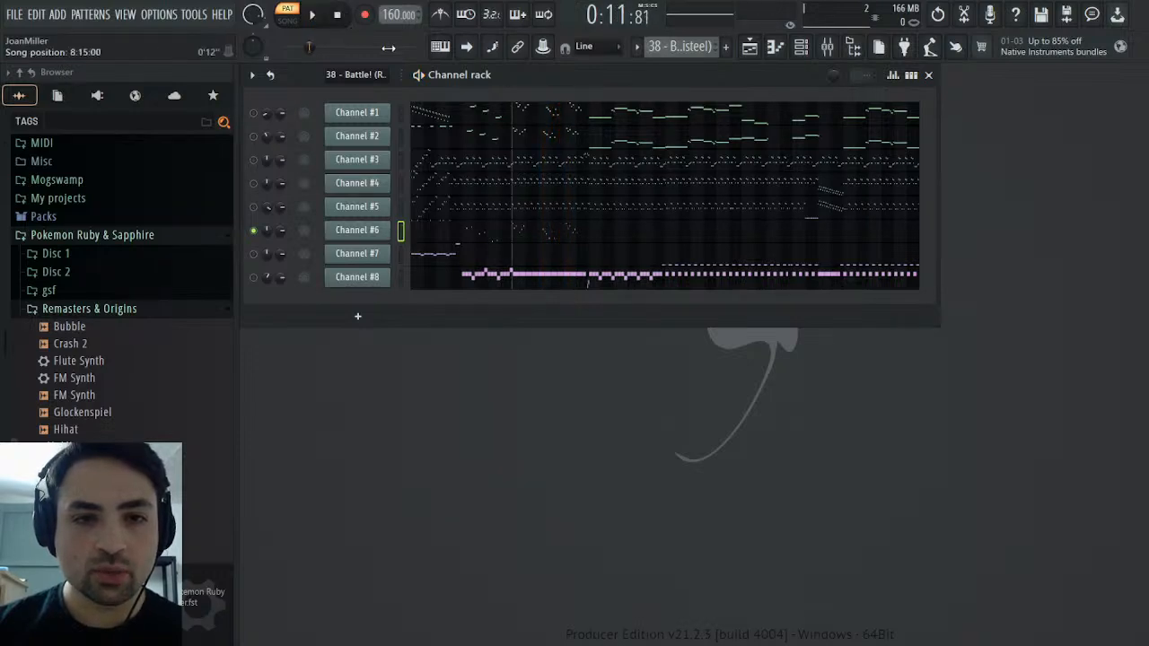
Turn on Channels #1 and #2, mute Channel #6, and listen to the two trumpet parts together
click(375, 142)
click(371, 113)
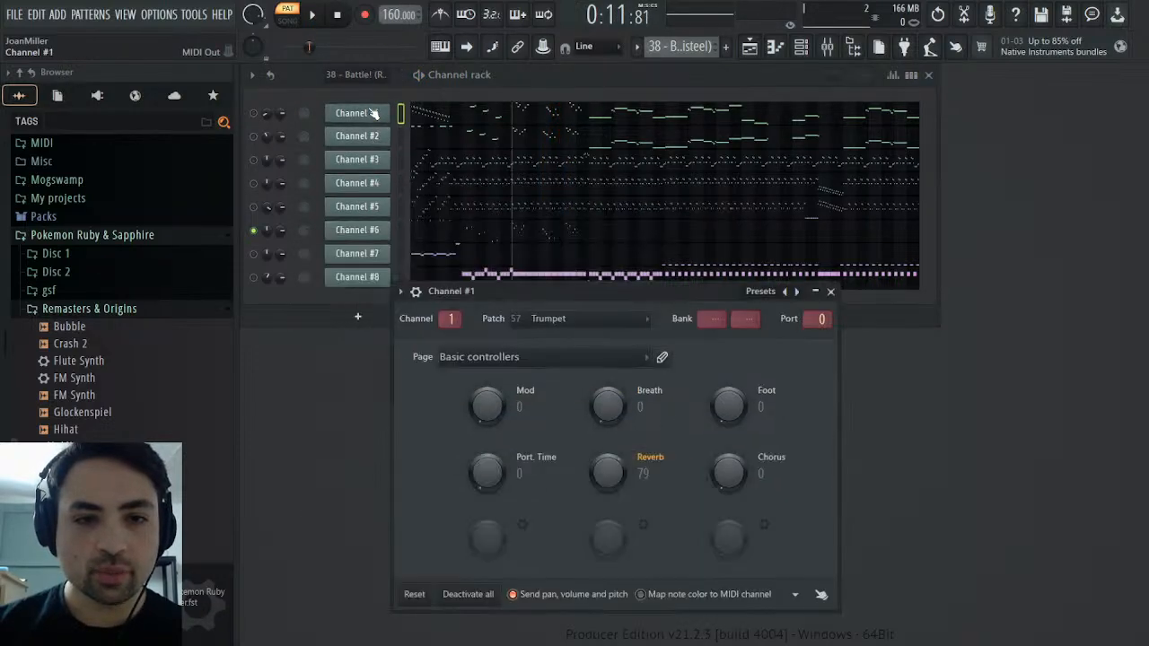
click(253, 137)
key(space)
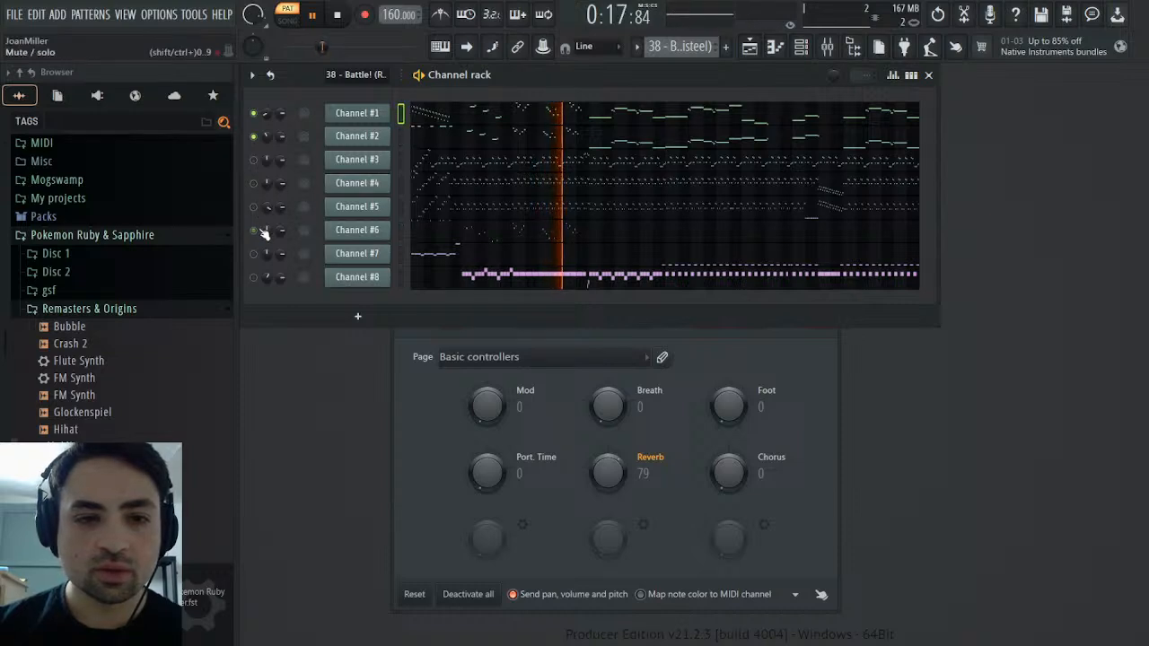
key(space)
click(325, 20)
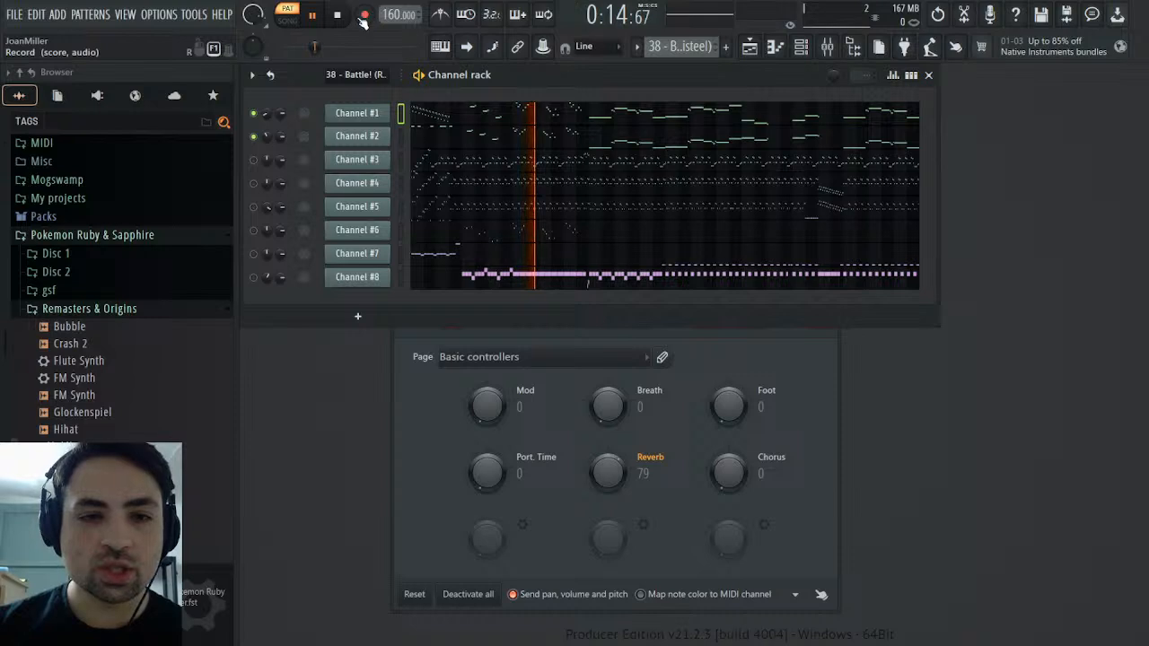
key(space)
key(space)
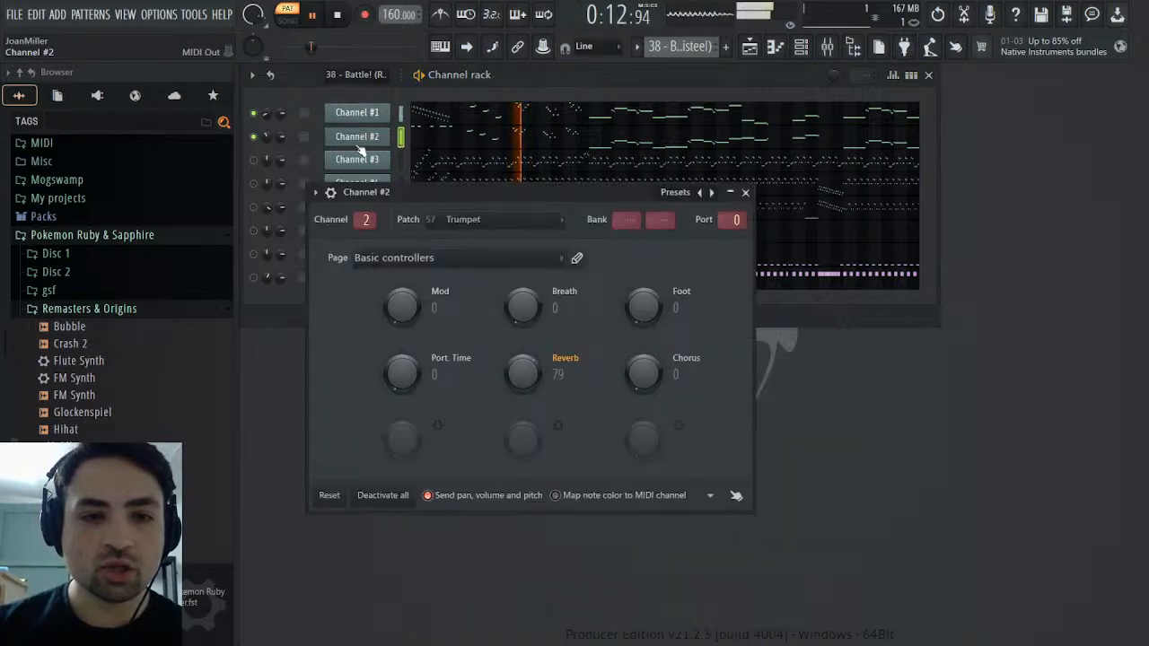
click(357, 135)
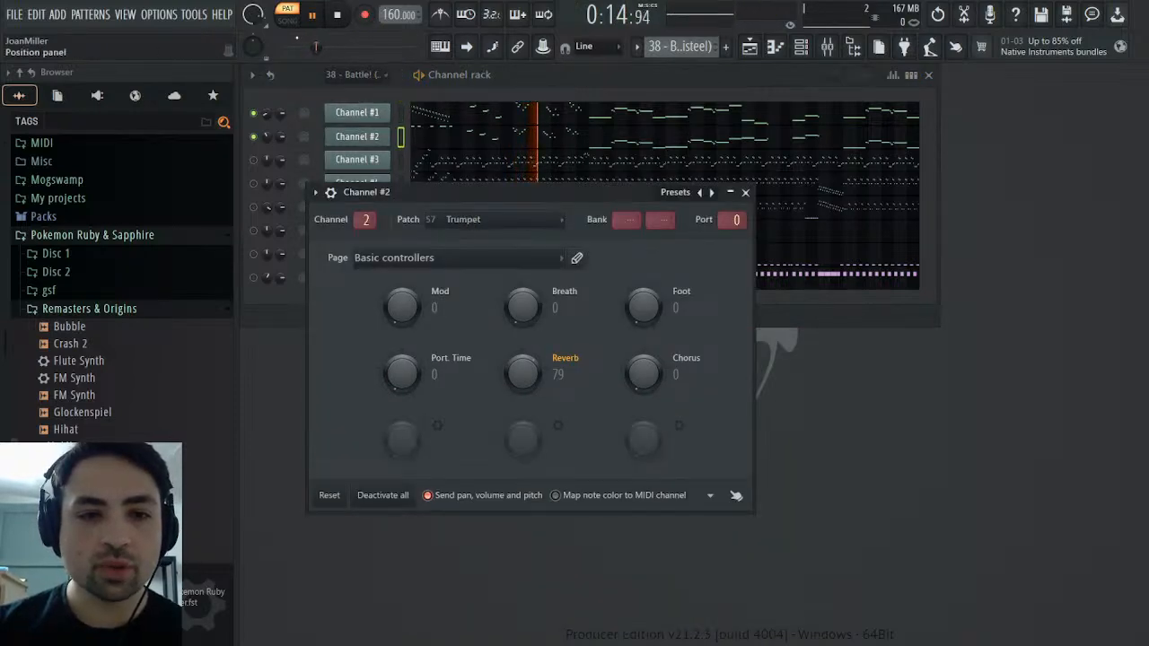
click(336, 14)
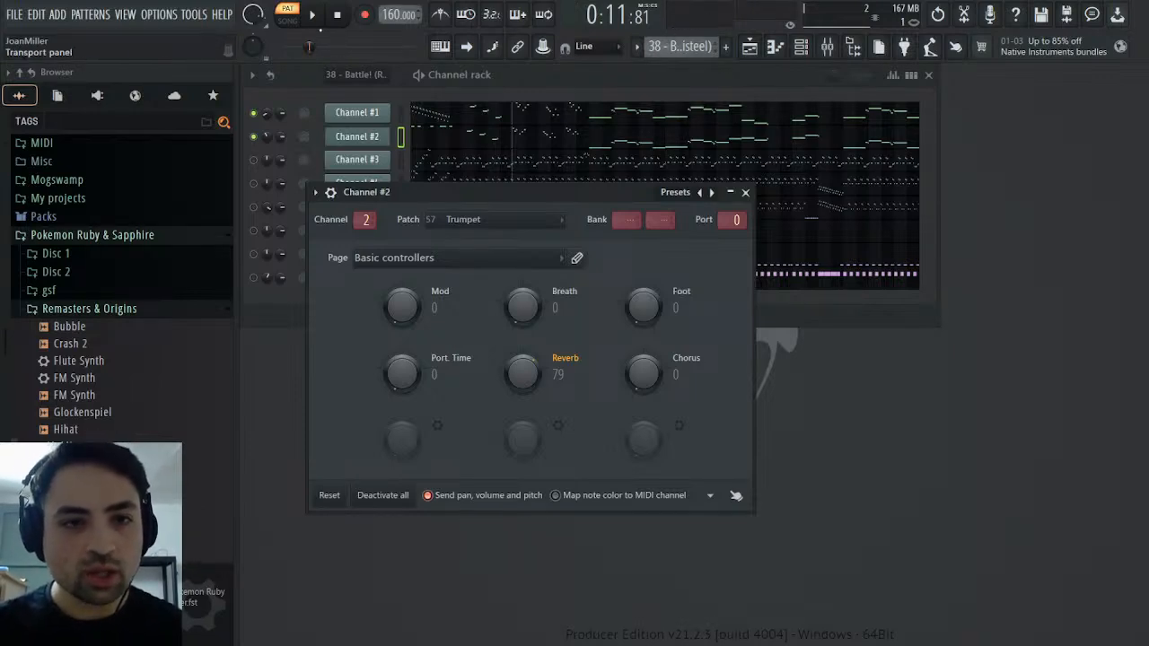
Find the original recording "38 - Battle! (Regirock-Regice-Registeel)" in the Disc 2 folder and preview it
click(122, 309)
click(84, 271)
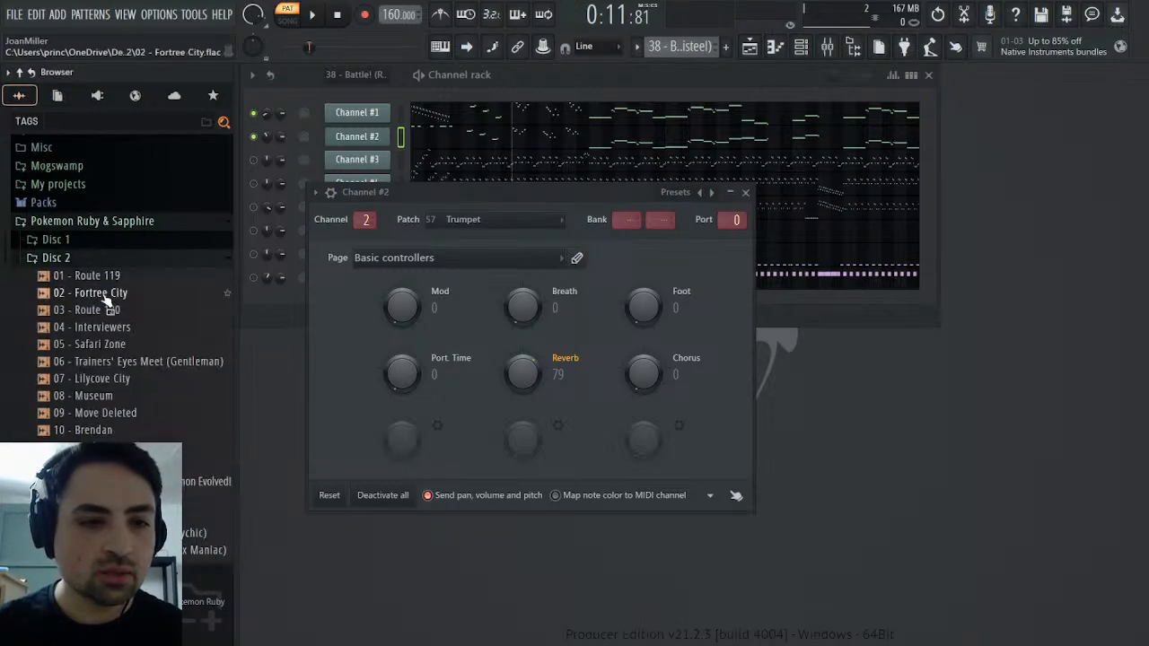
scroll(134, 350, down, 5)
scroll(141, 357, down, 1)
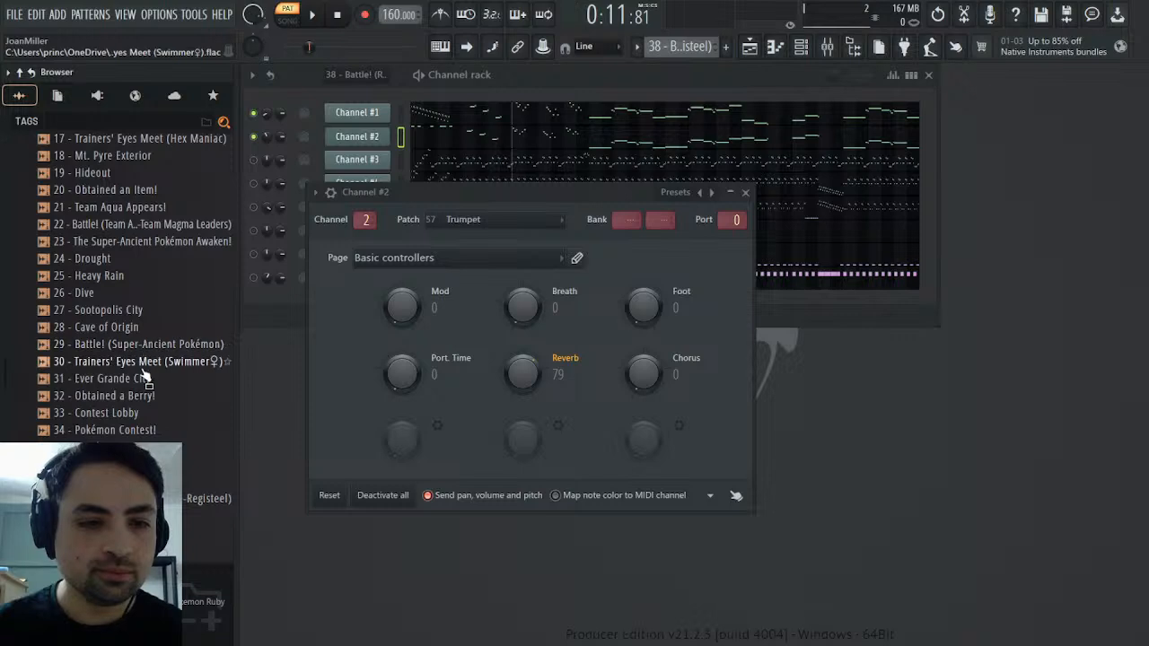
scroll(150, 431, down, 6)
drag(151, 398, 156, 410)
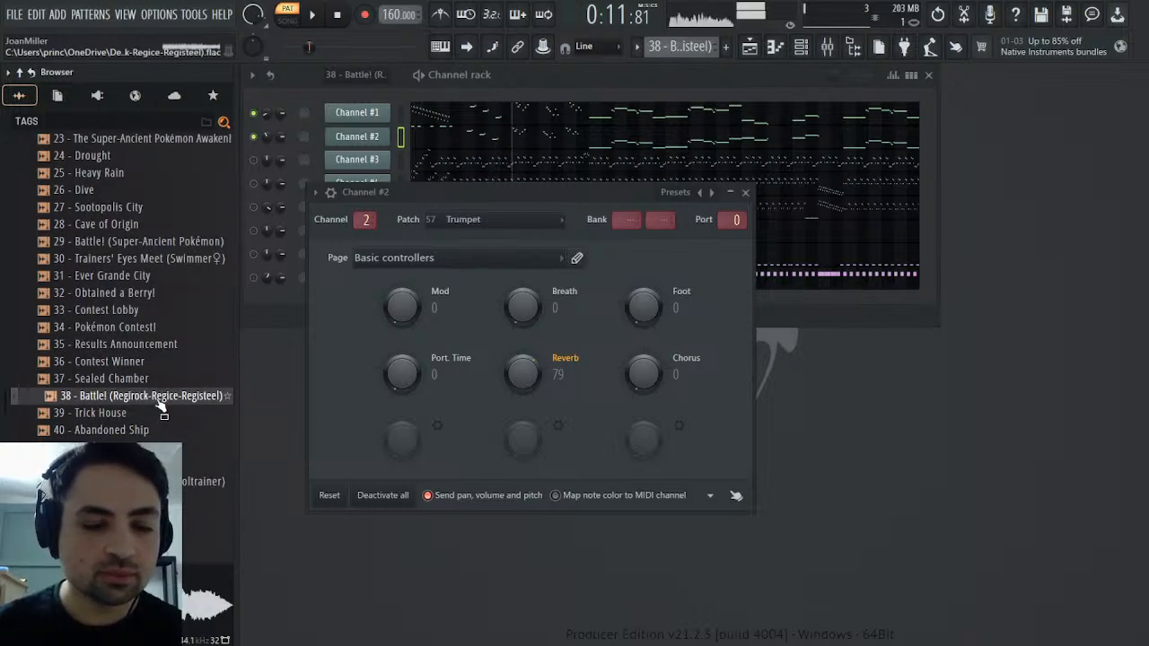
Place the original recording at the start of Track 1 in the playlist and normalize the clip
click(751, 47)
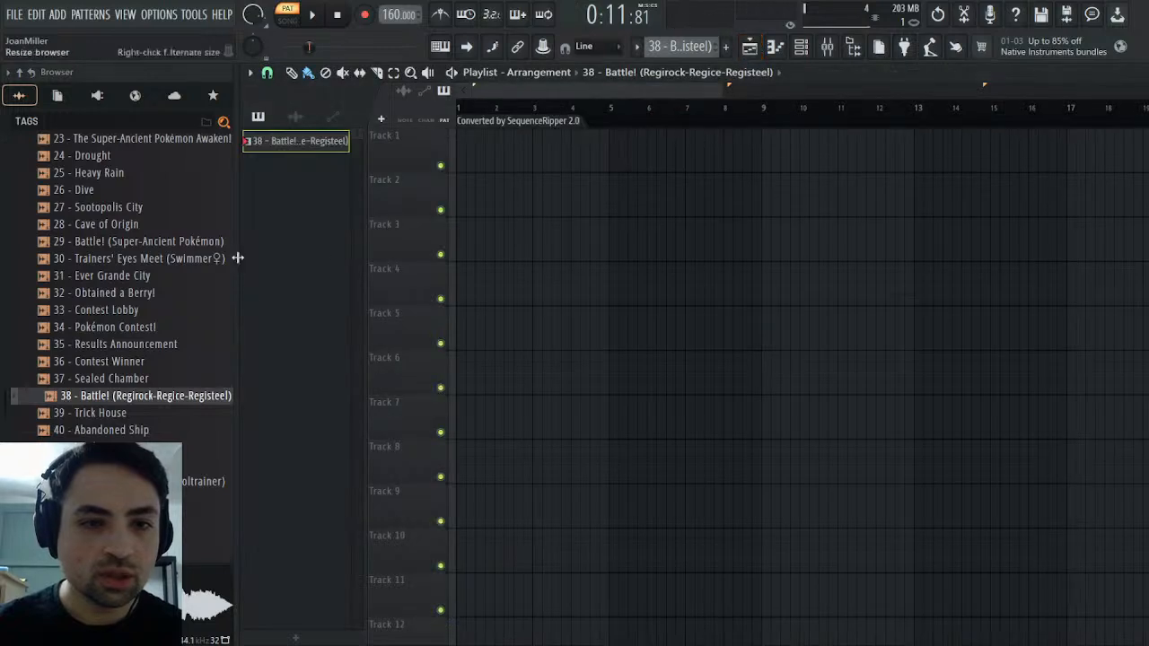
drag(143, 396, 518, 155)
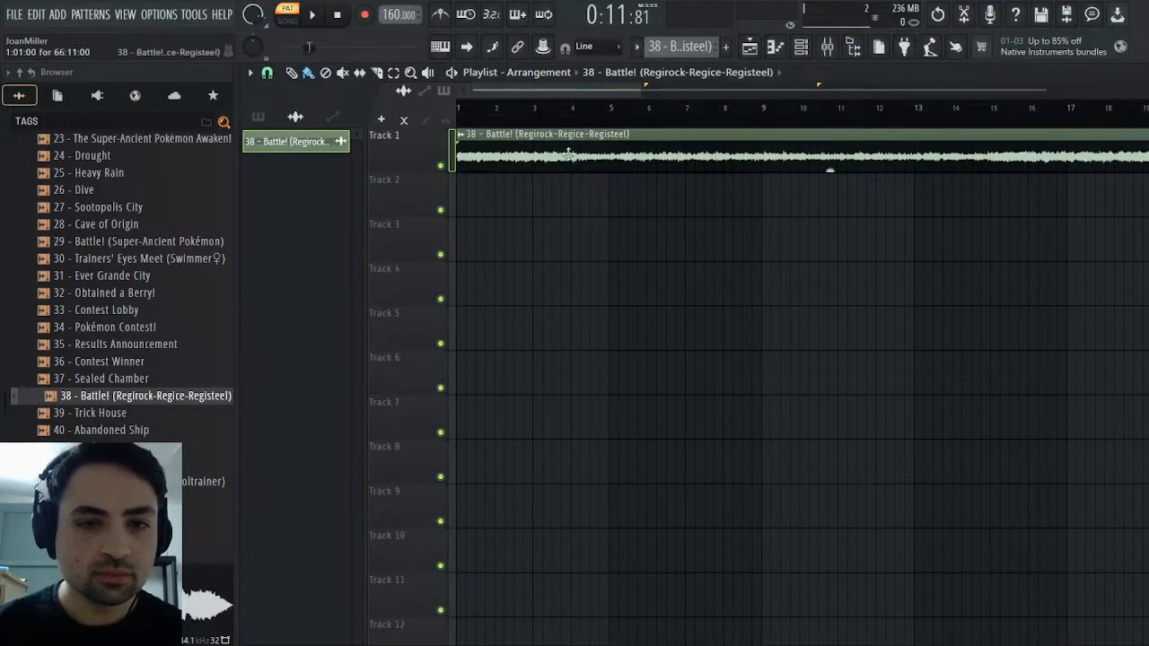
double_click(484, 135)
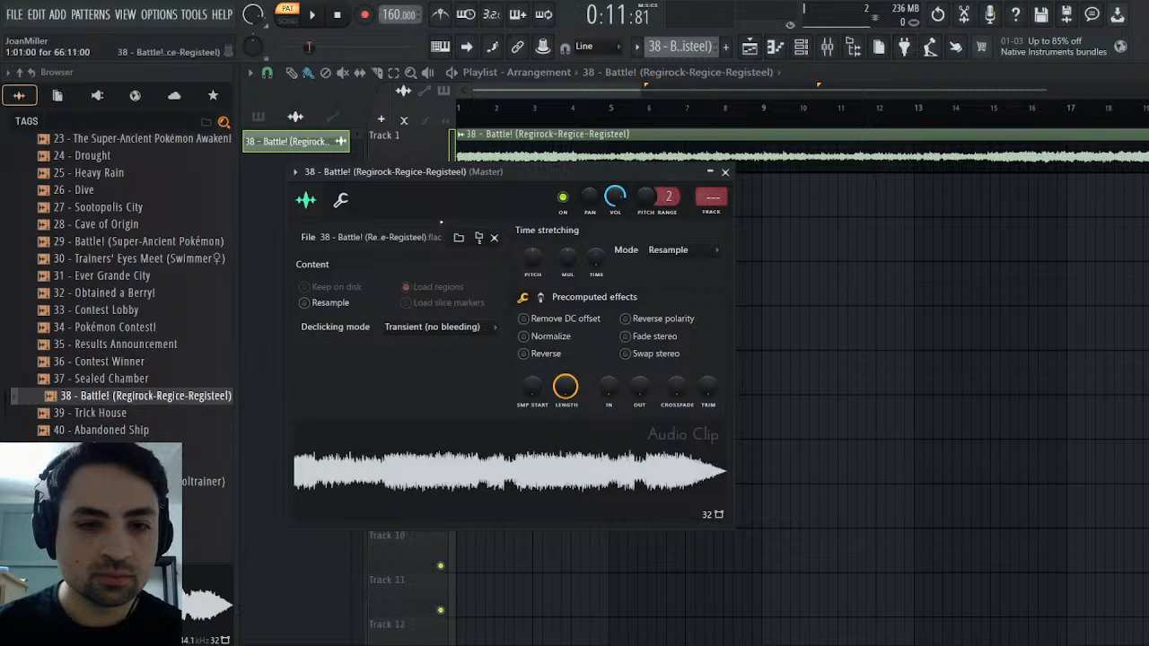
click(541, 340)
Play the original recording in song mode as a reference and delete its clip from Track 1
click(287, 13)
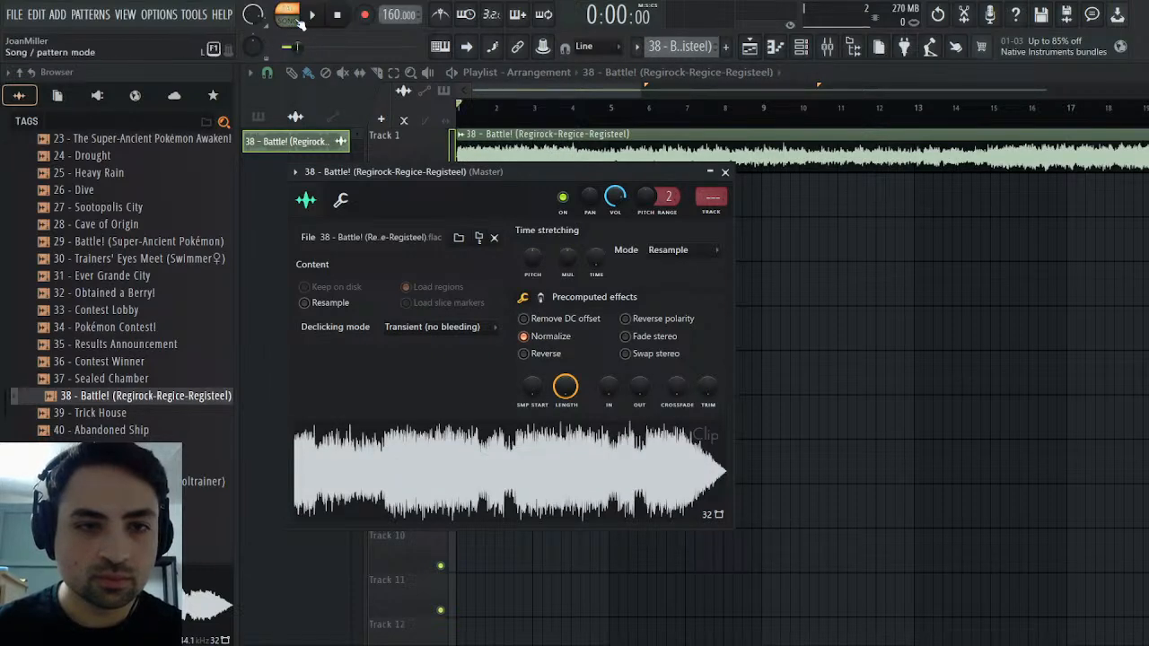
key(space)
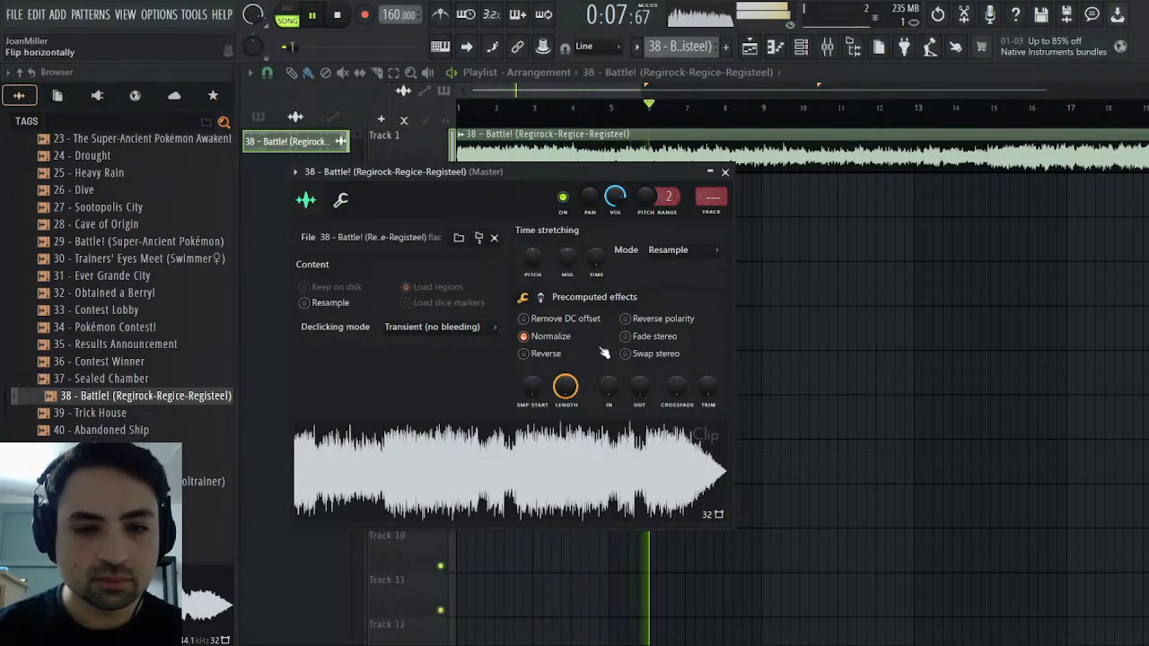
click(726, 172)
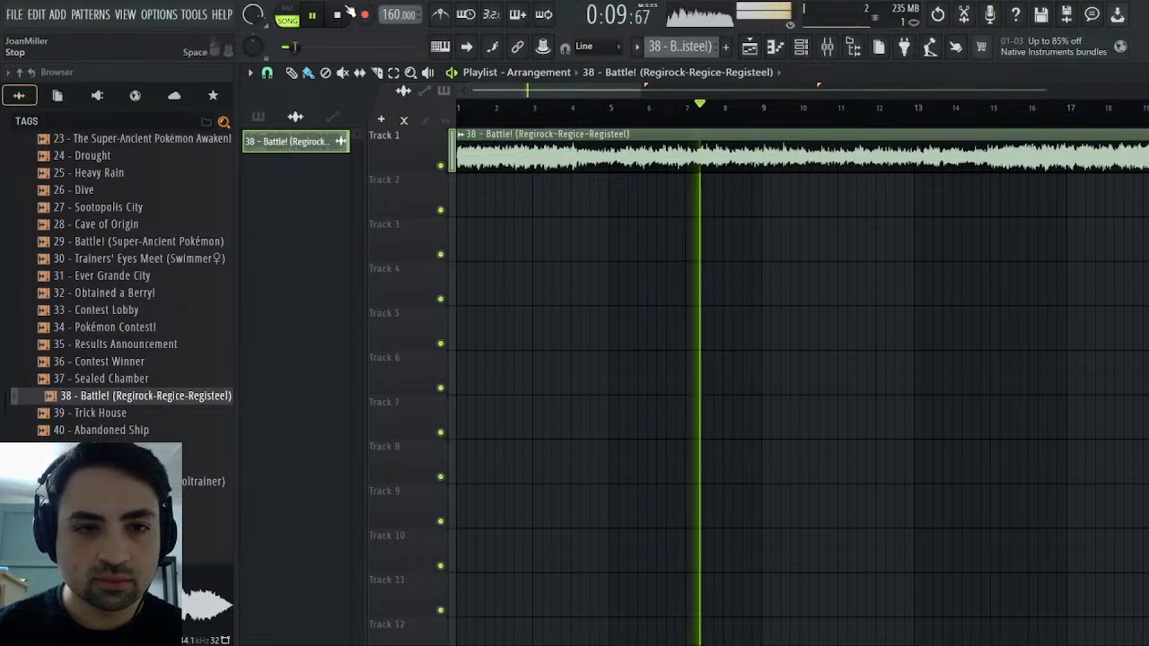
key(space)
right_click(742, 166)
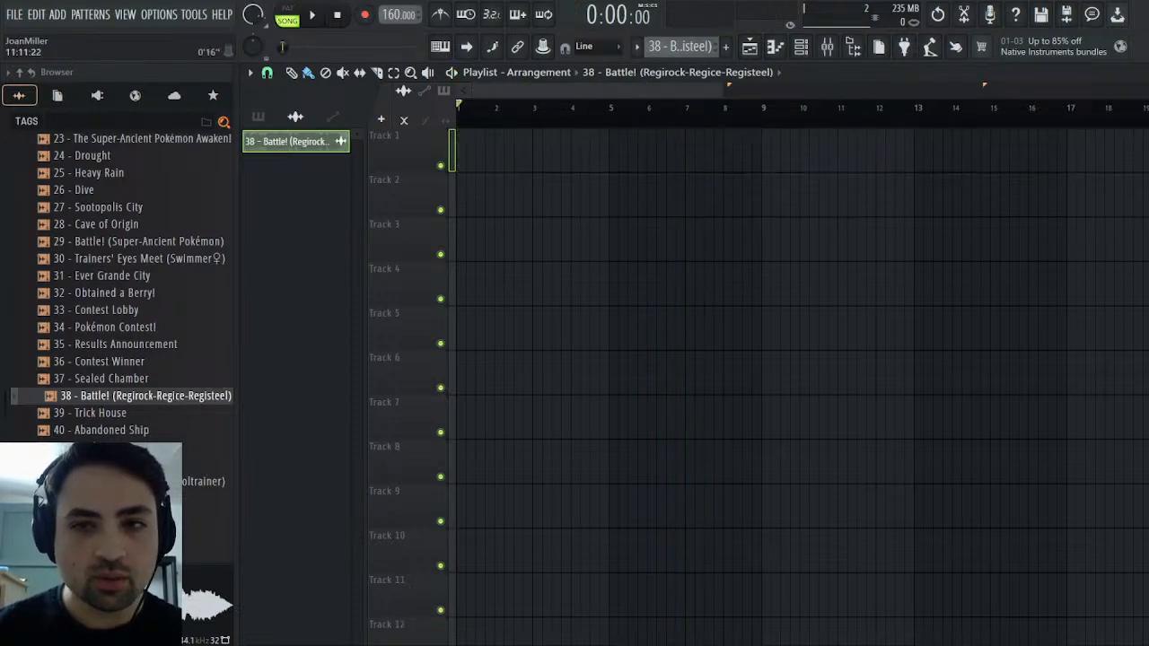
key(Escape)
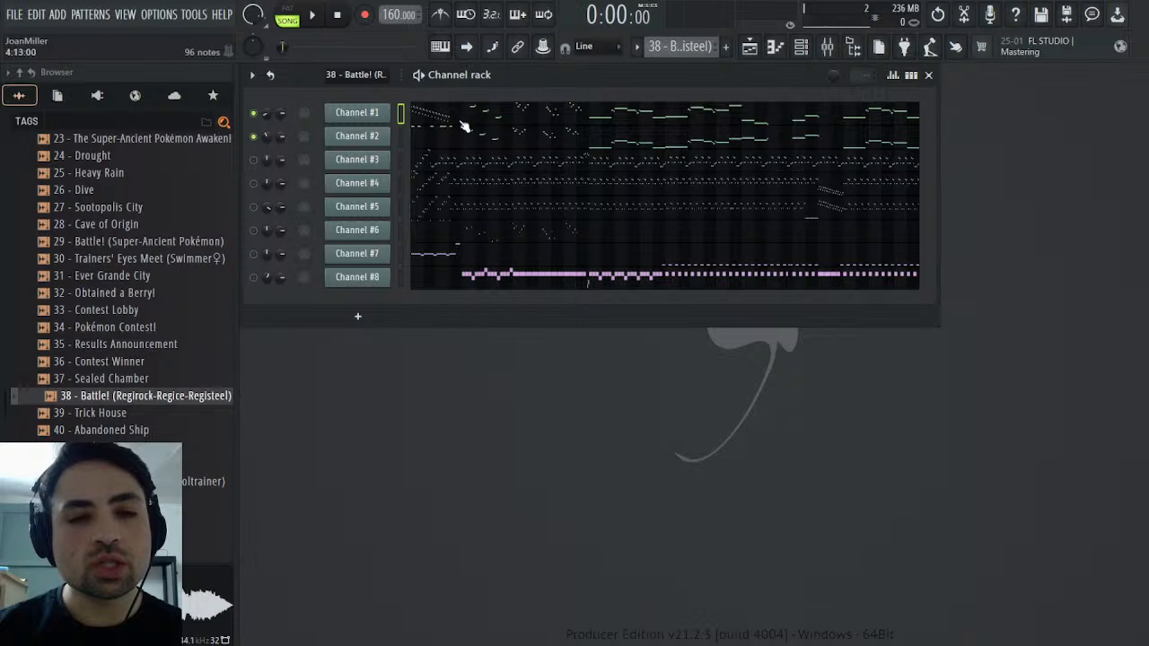
Mute Channel #2 and play Channel #1 alone in pattern mode
click(254, 137)
click(314, 18)
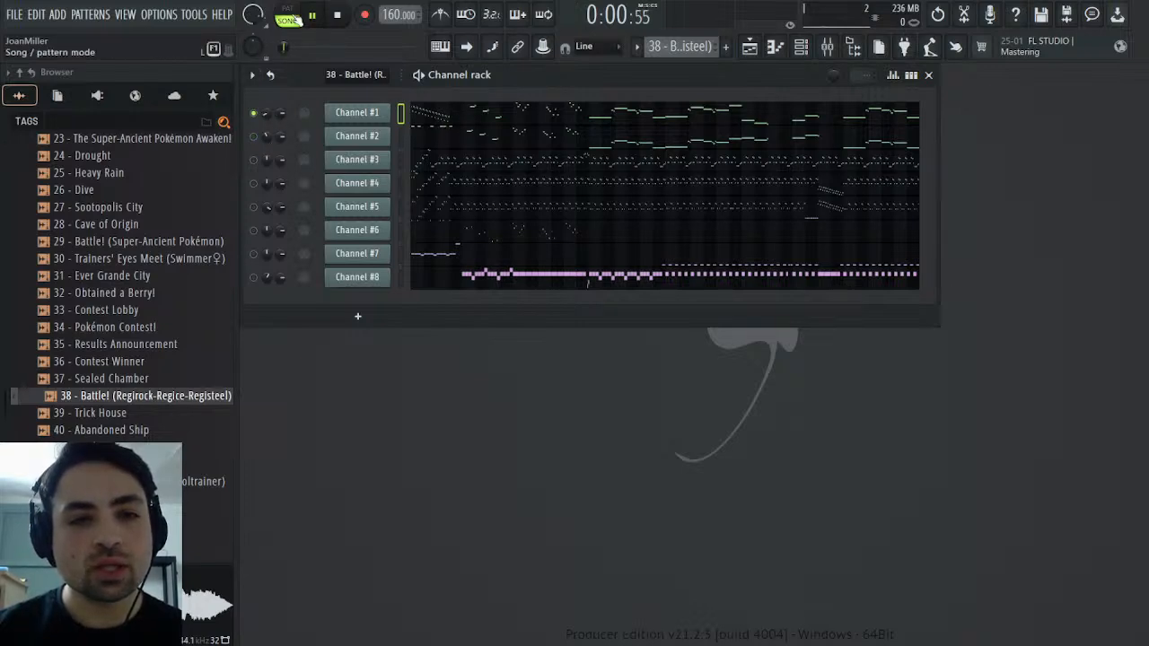
click(292, 15)
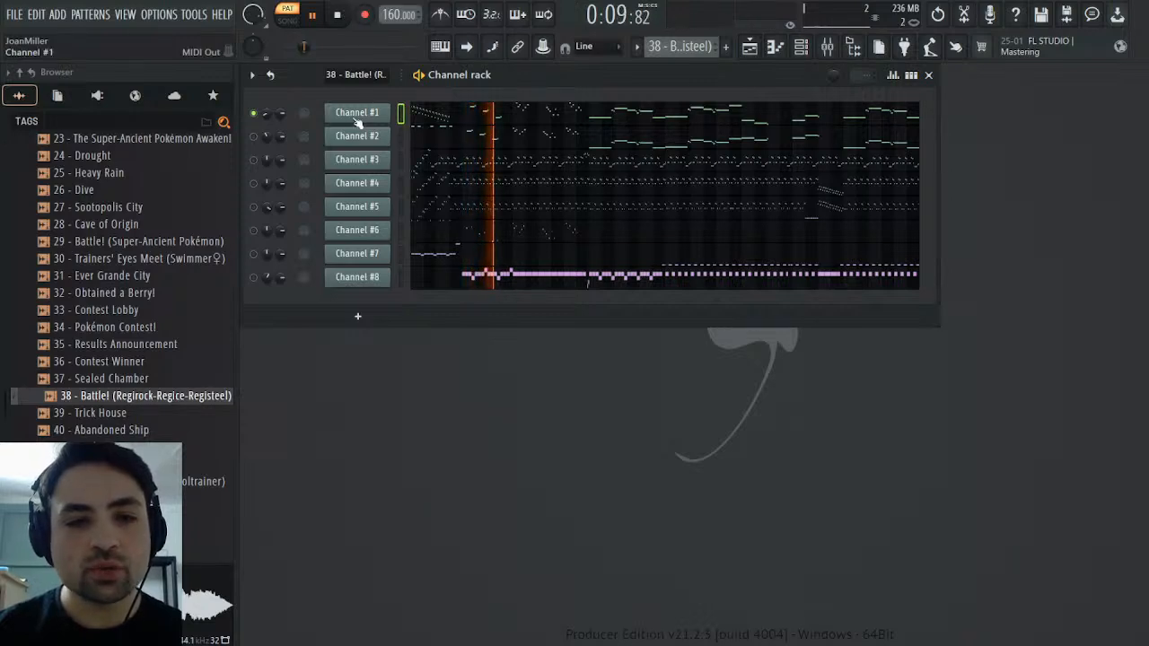
Add the SOUND Canvas VA plugin from the Vintage category below Channel #1 and name the new channel Strings
click(97, 96)
scroll(105, 231, down, 2)
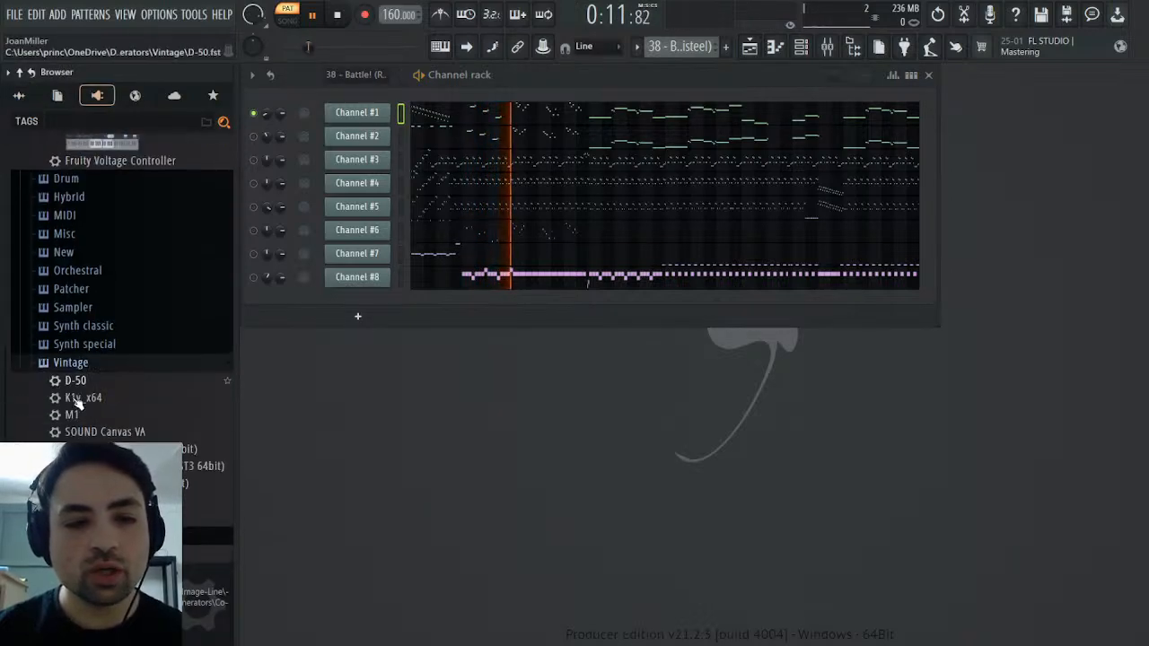
drag(121, 433, 368, 133)
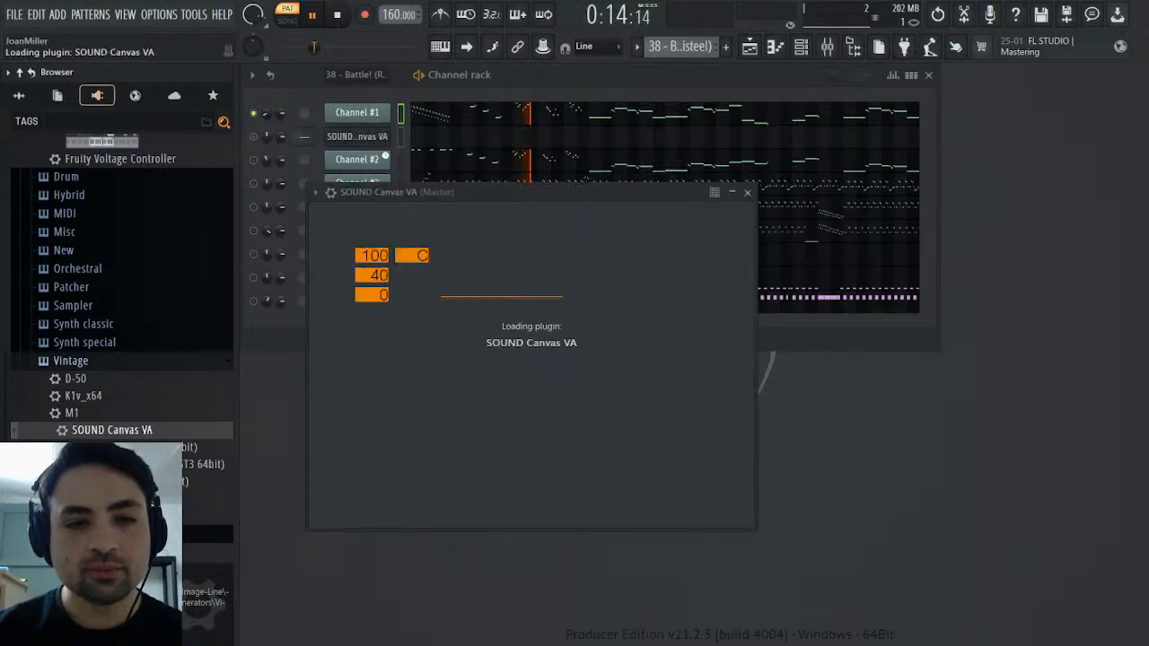
click(608, 194)
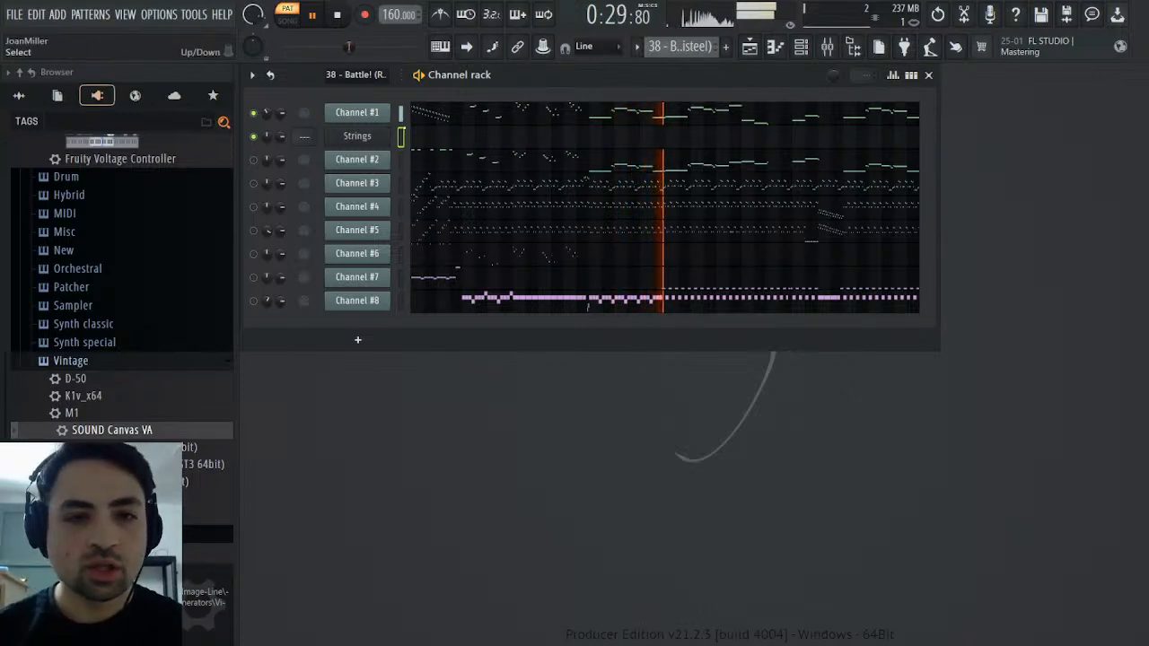
Raise the Strings channel's volume multiplier to 150% in its miscellaneous settings
click(356, 136)
click(396, 220)
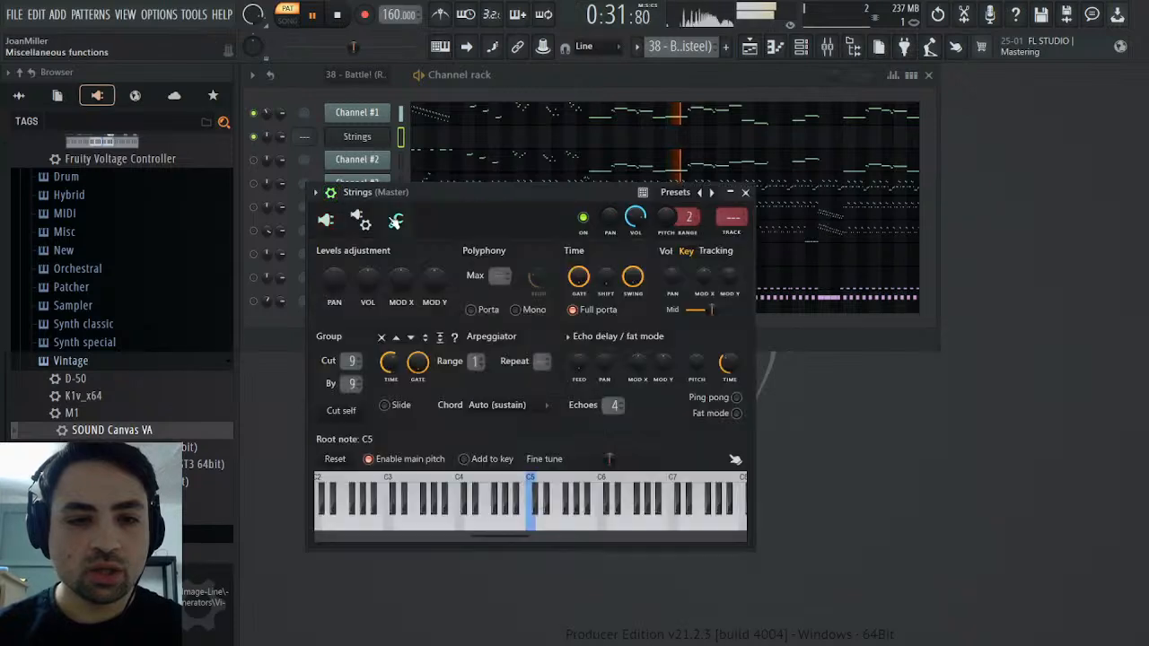
drag(367, 280, 367, 266)
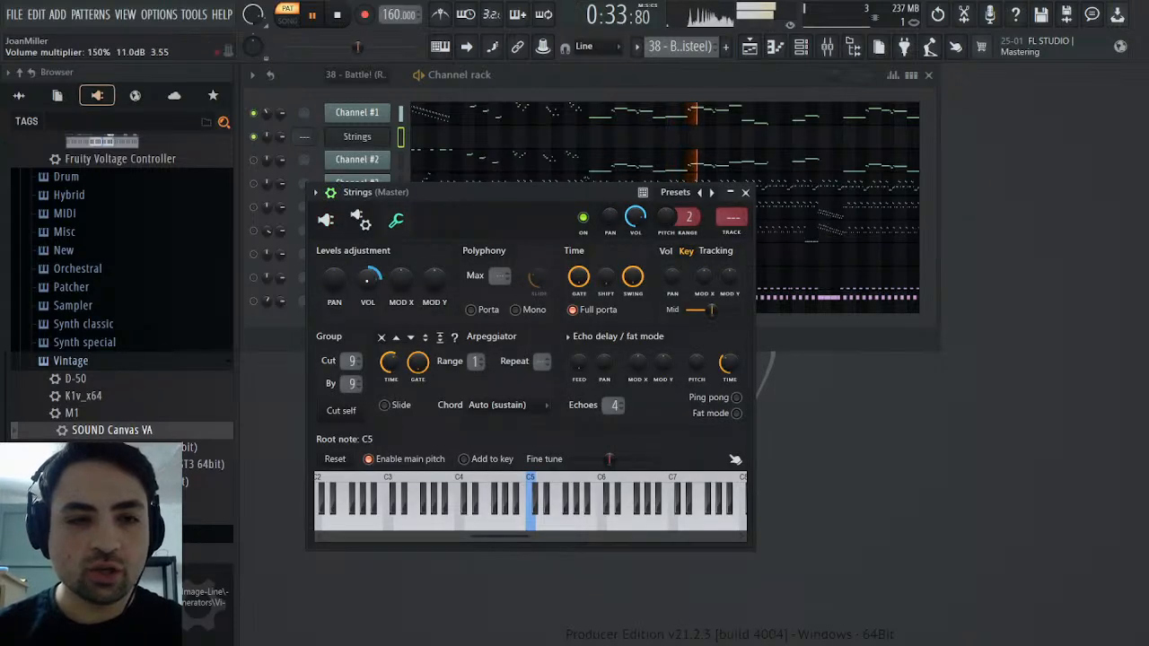
Set part 01 of the Strings instrument to tone 049 Strings, with reverb at 0 and a raised filter cutoff
click(326, 220)
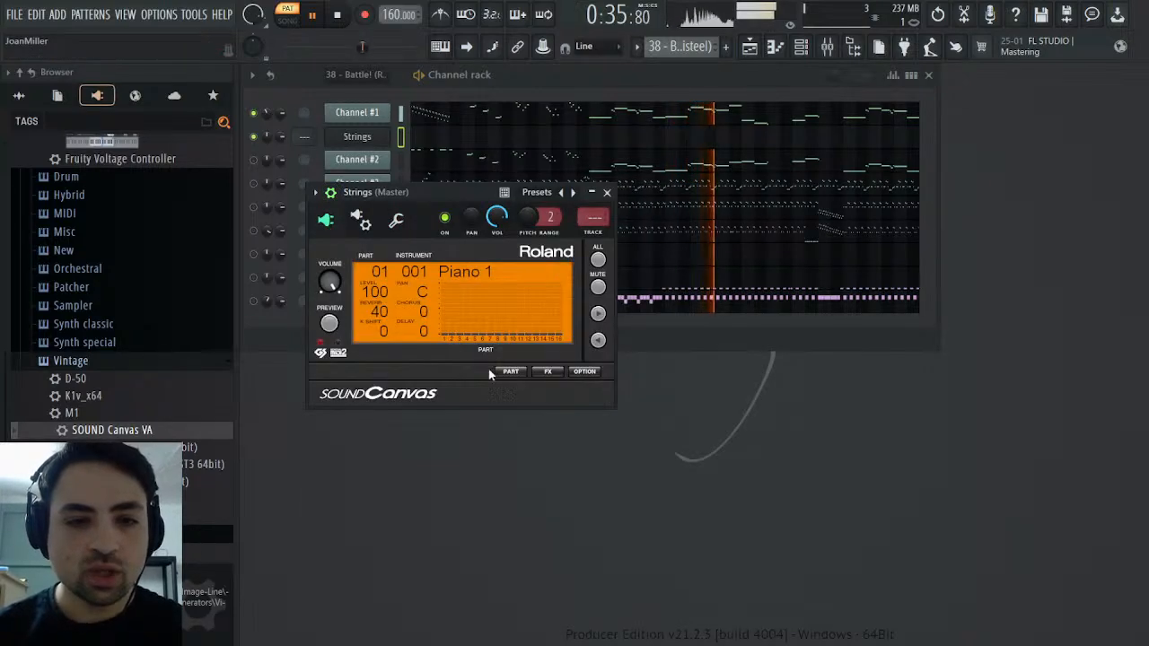
click(510, 371)
click(572, 421)
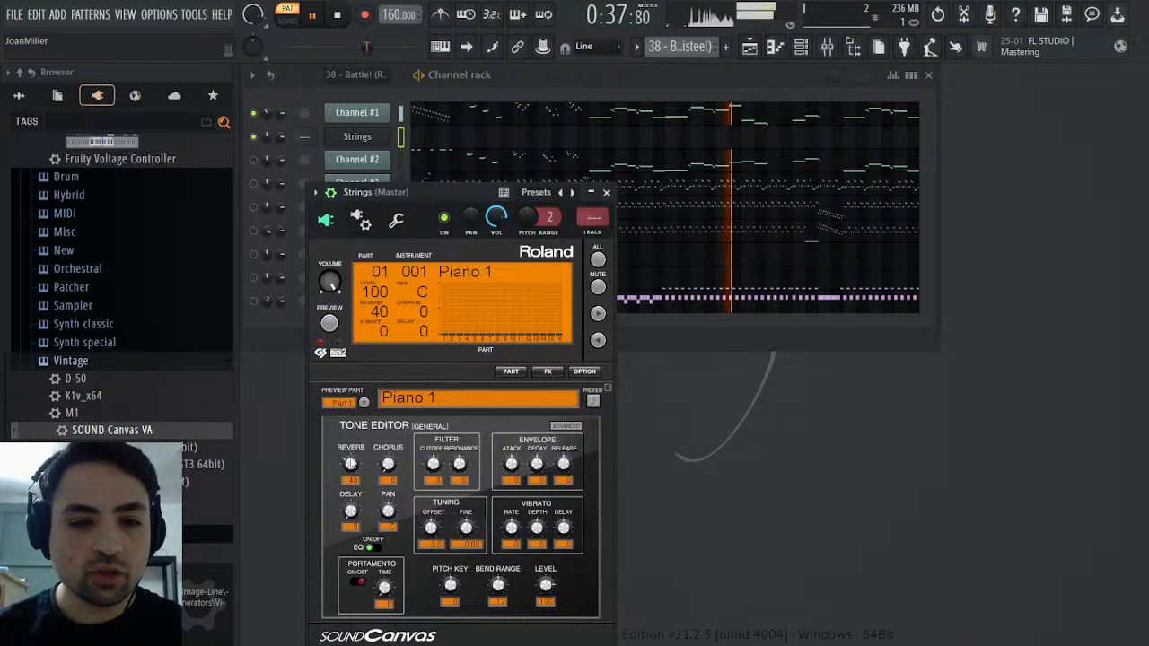
drag(351, 462, 352, 467)
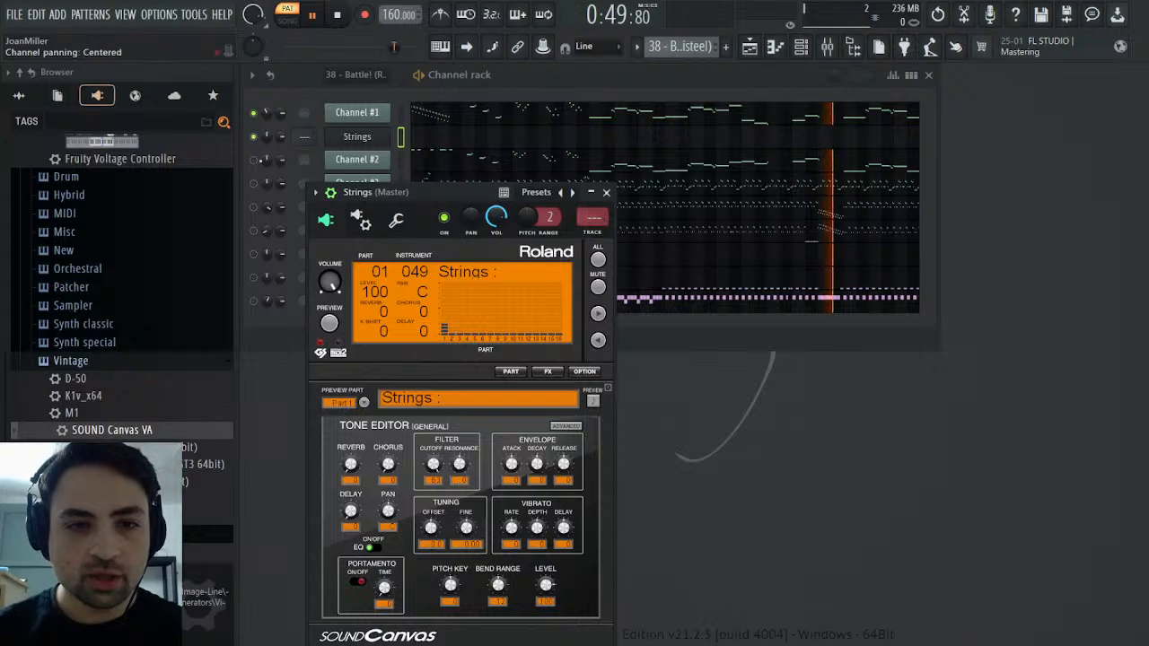
Unmute Channel #2 to hear it, examine its General MIDI patch events, undo the accidental event change, then stop playback and mute it again
click(254, 160)
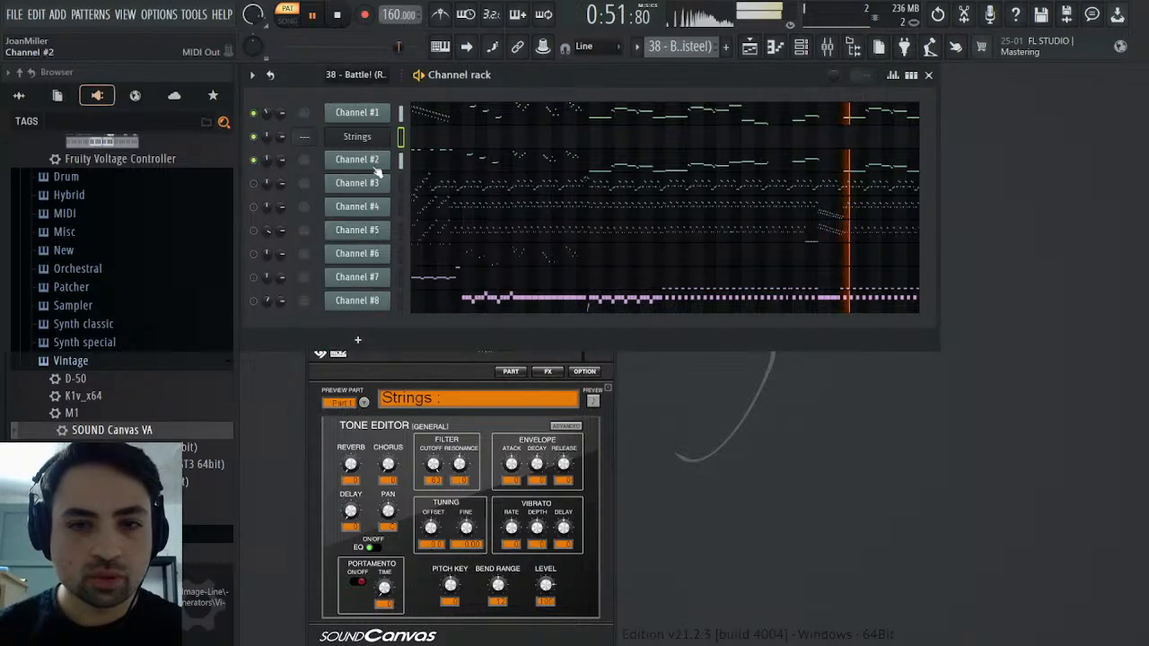
click(370, 161)
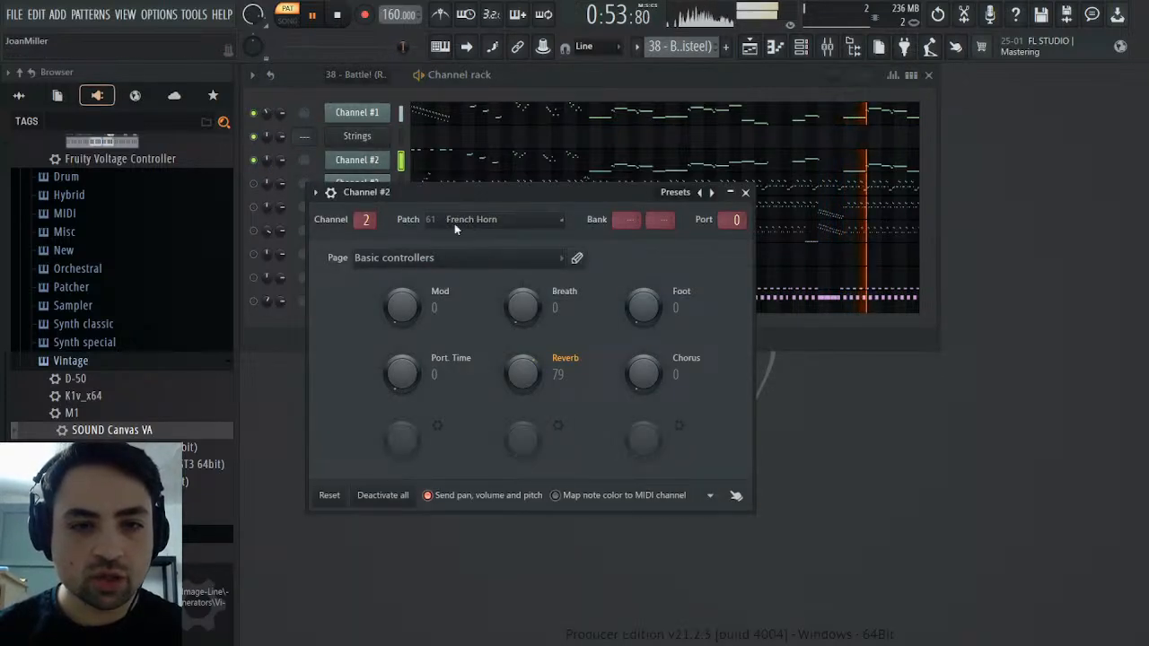
click(485, 249)
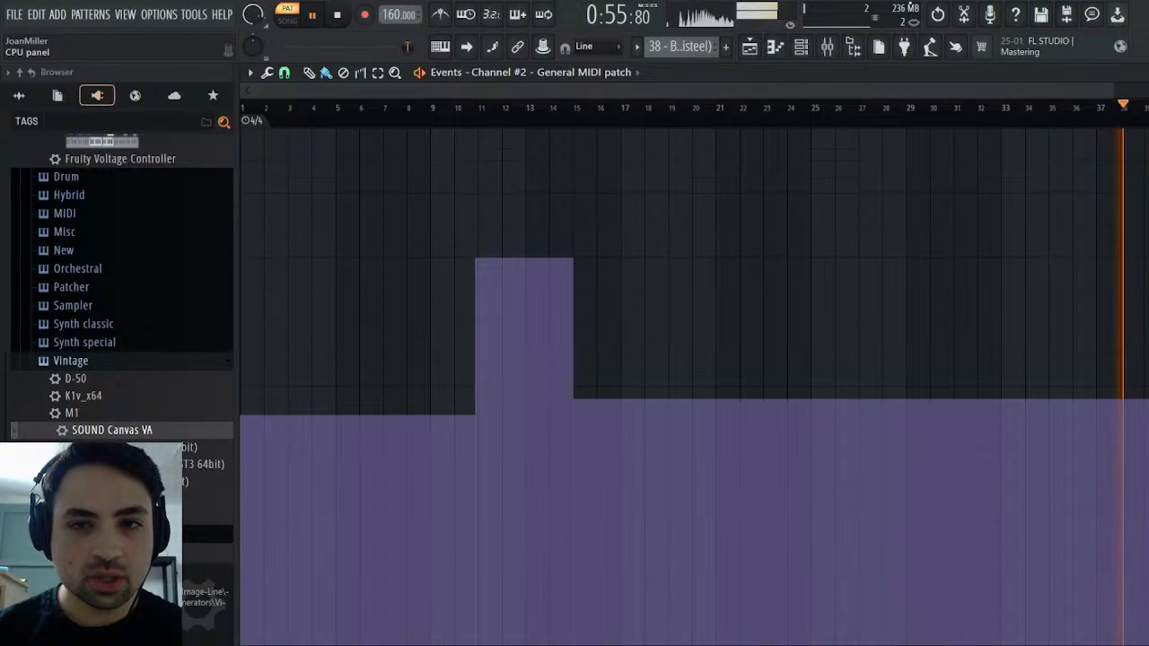
click(938, 15)
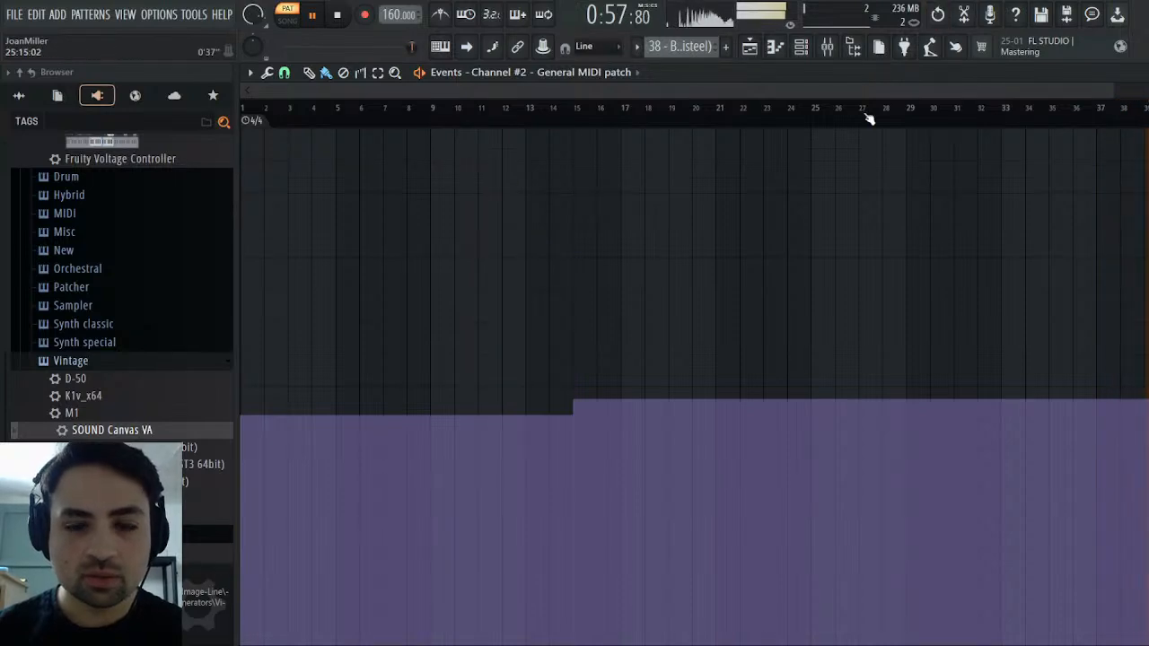
key(Escape)
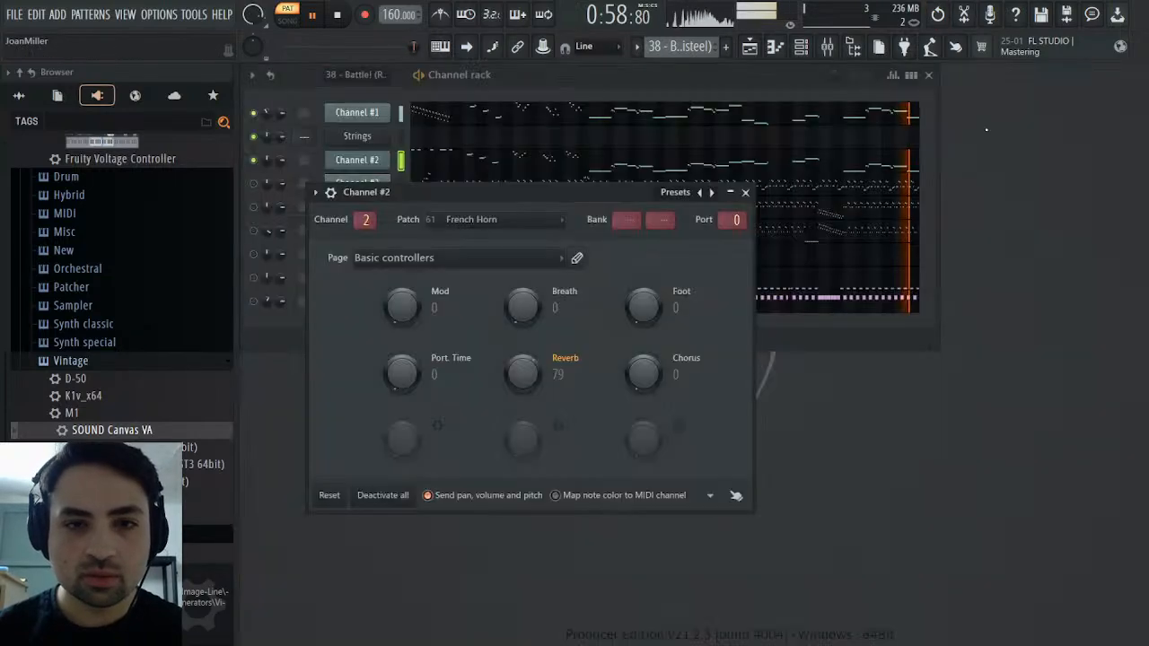
click(338, 15)
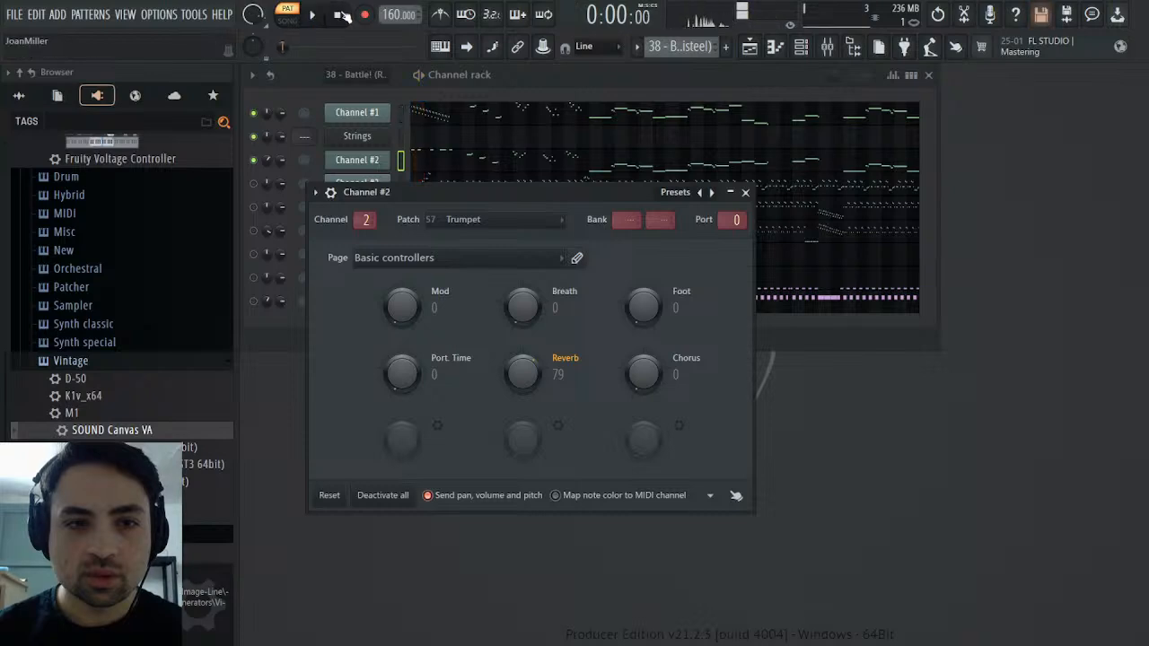
click(257, 162)
Play Channel #1 from about bar 9 and select its notes from bar 15 onward in the piano roll
click(431, 113)
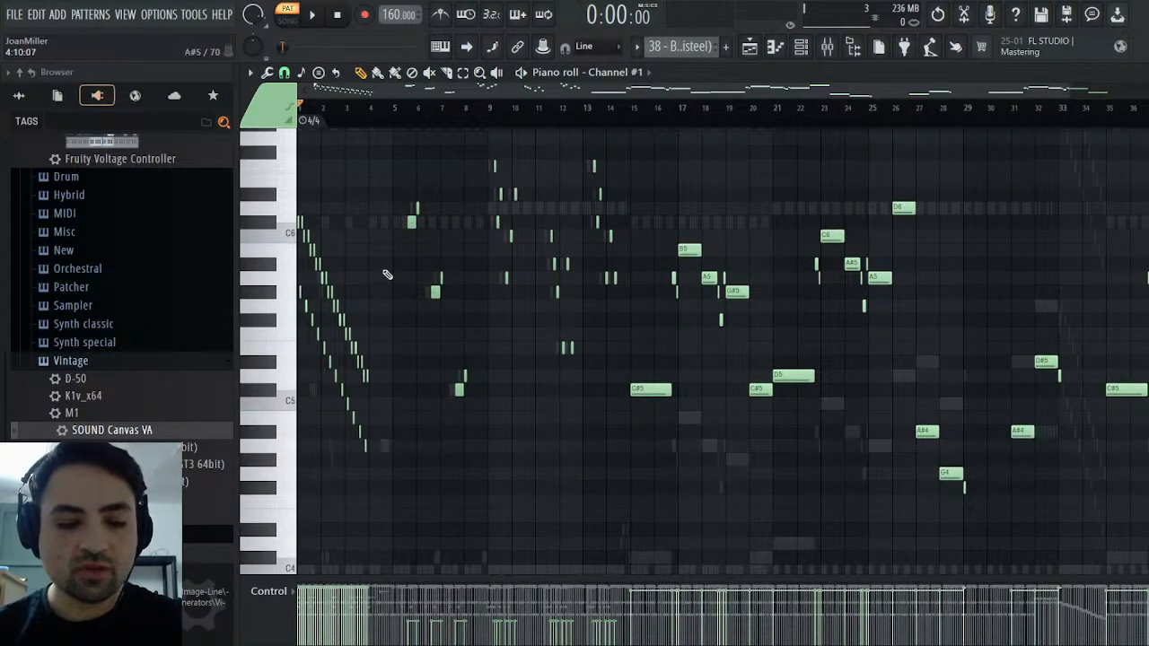
drag(409, 480, 300, 130)
scroll(503, 278, up, 1)
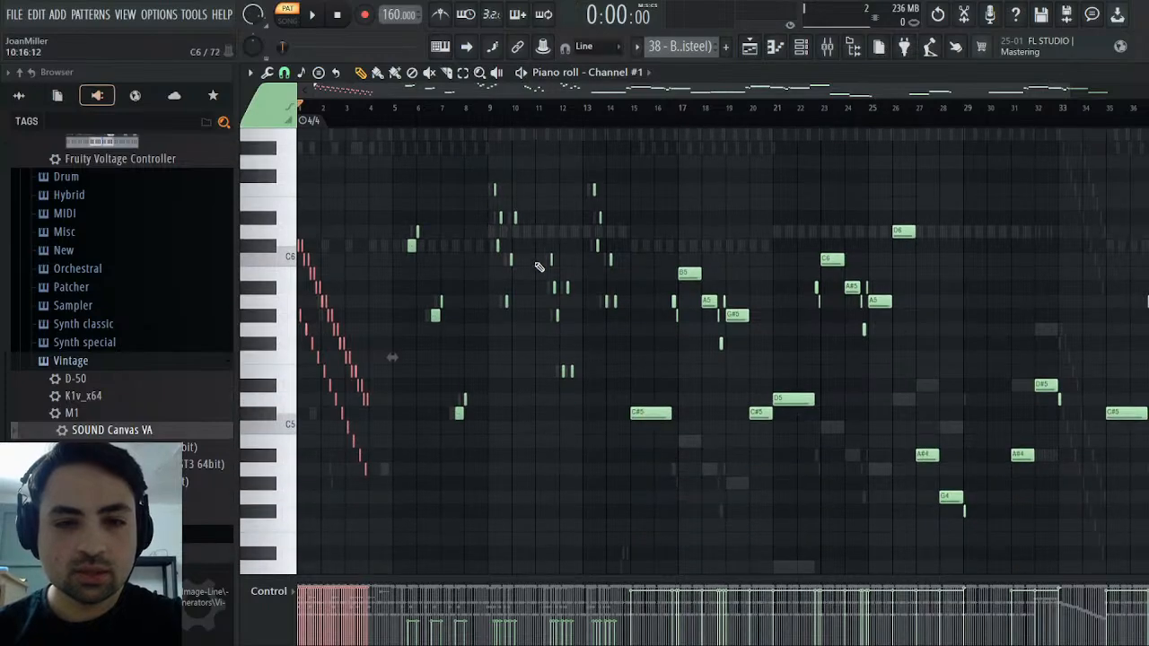
click(485, 108)
key(space)
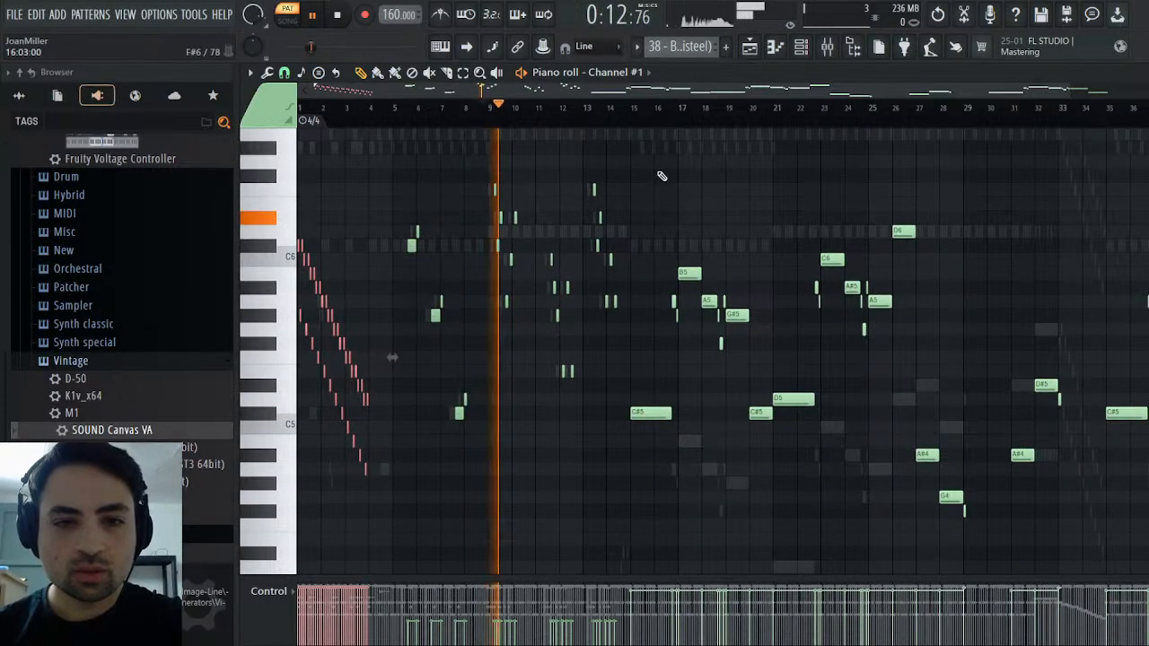
drag(636, 159, 1148, 351)
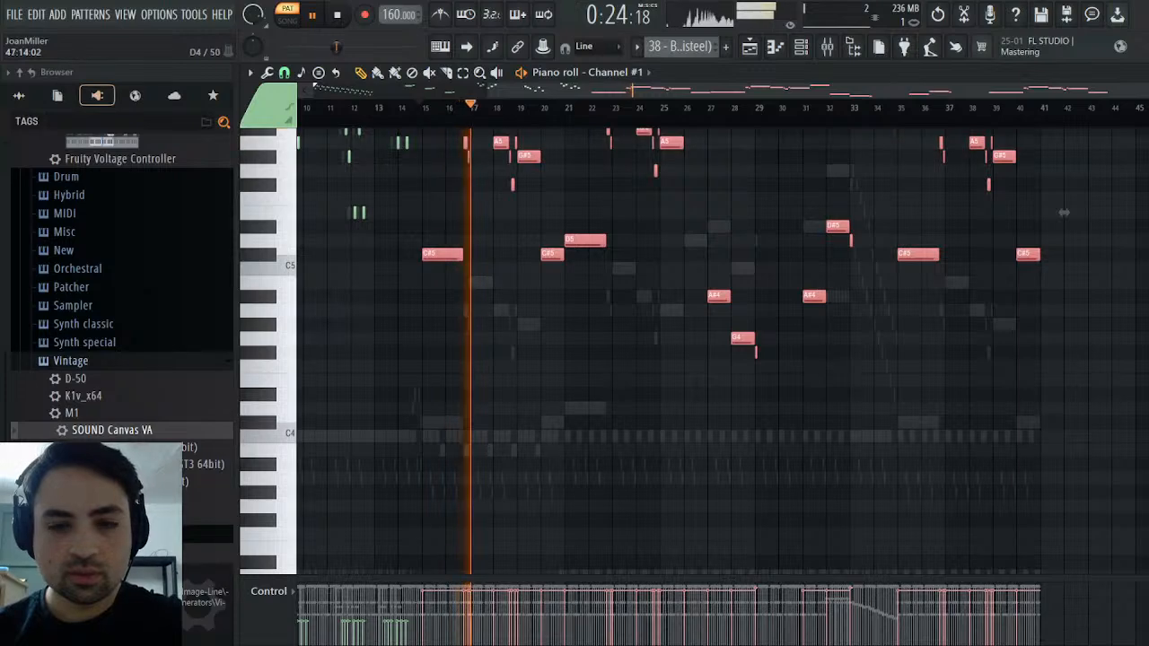
key(Escape)
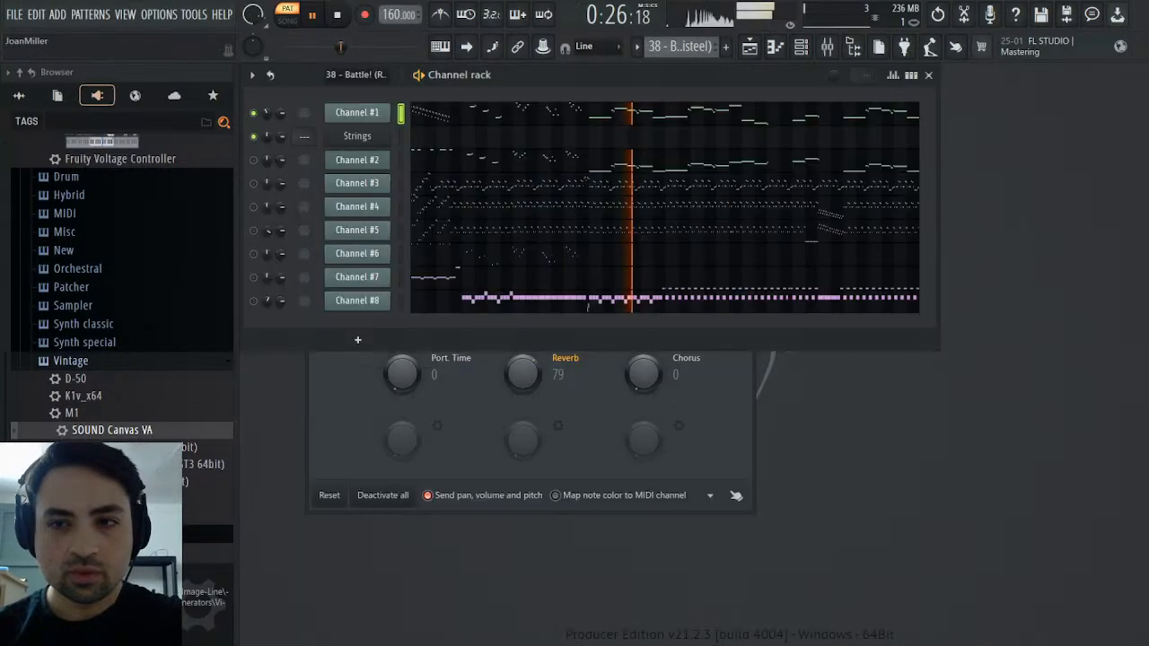
key(space)
Examine the General MIDI patch events of Channel #1
click(386, 112)
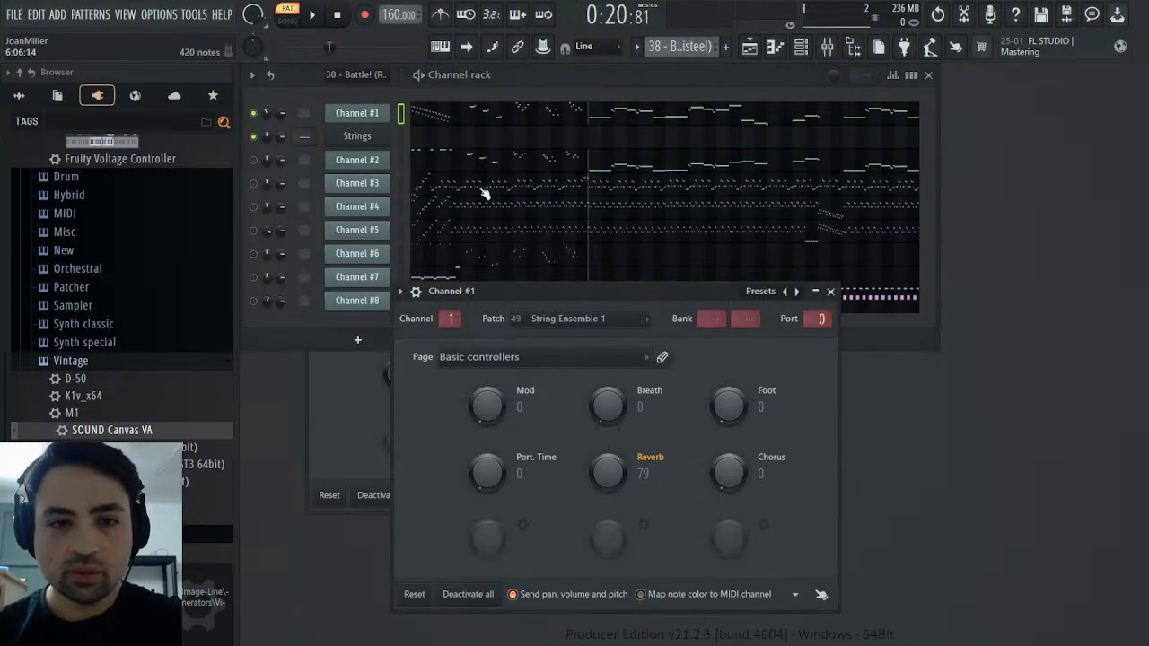
click(595, 349)
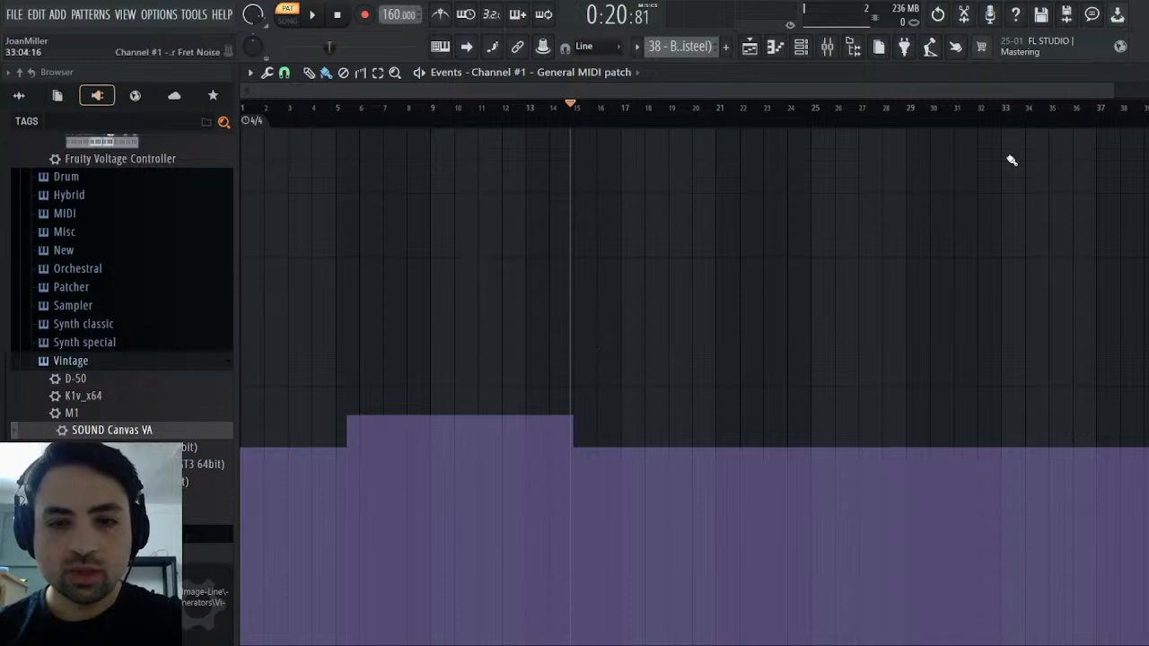
key(Escape)
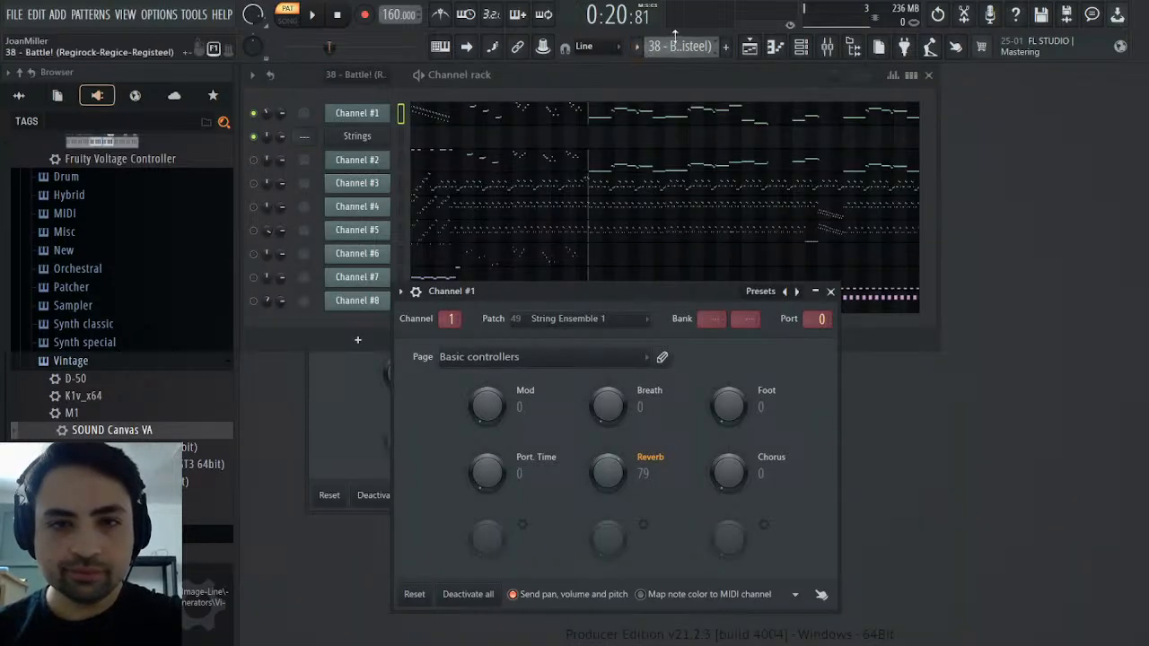
Create a new pattern named Melody and put away the Channel #1 settings window
key(F4)
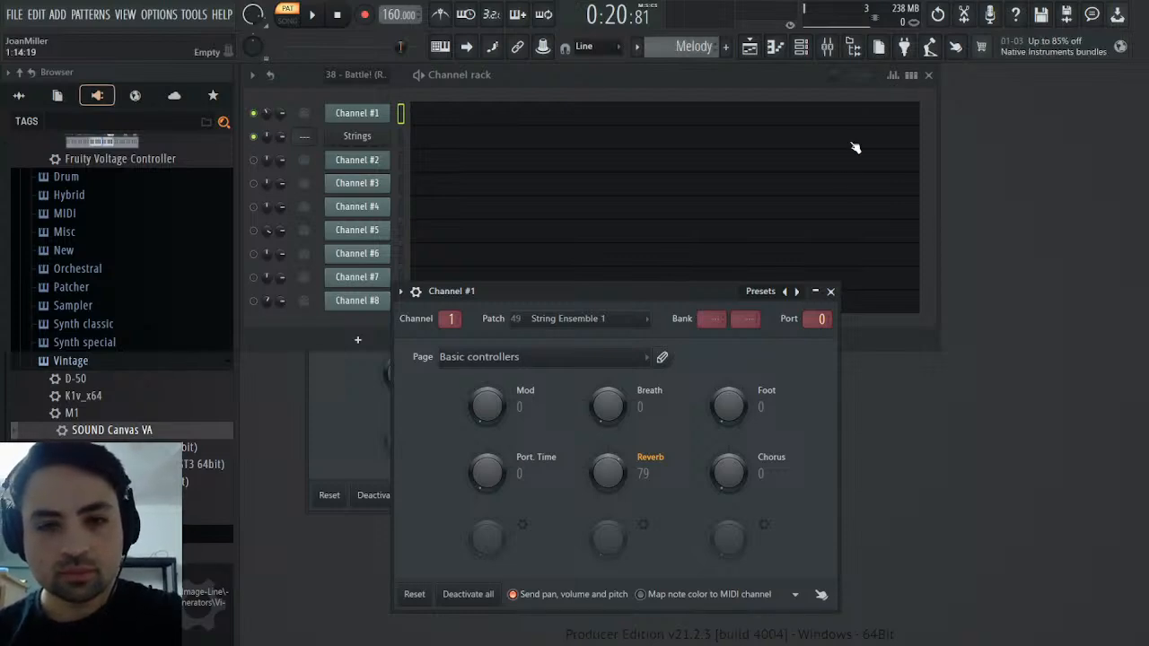
click(815, 293)
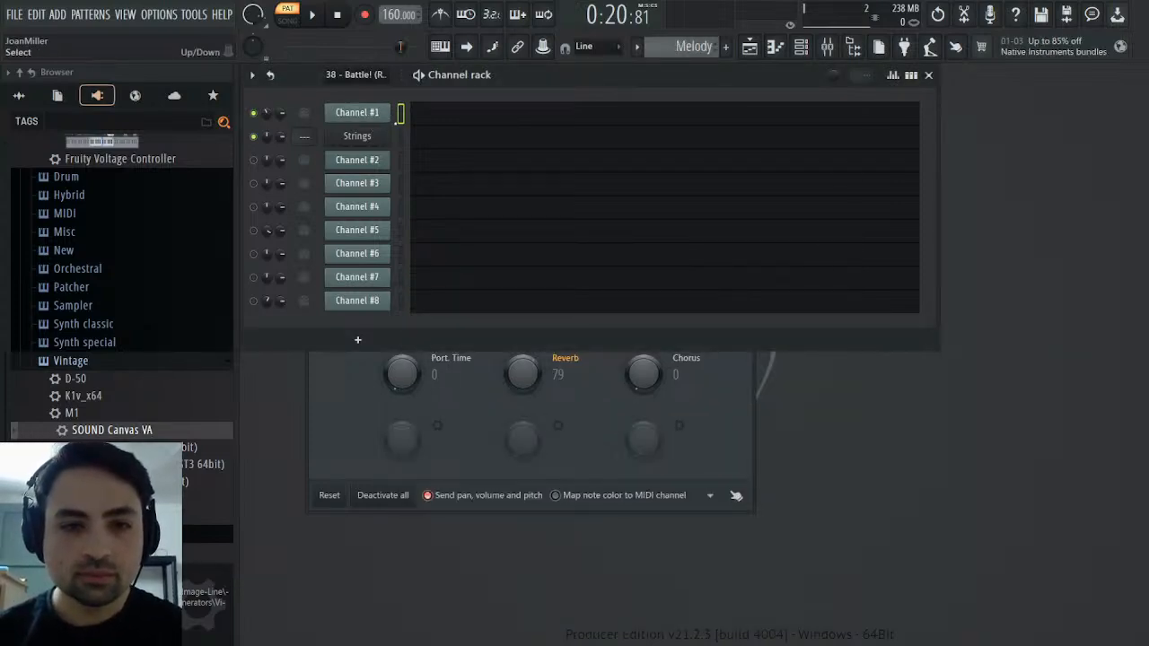
click(455, 141)
scroll(497, 152, up, 5)
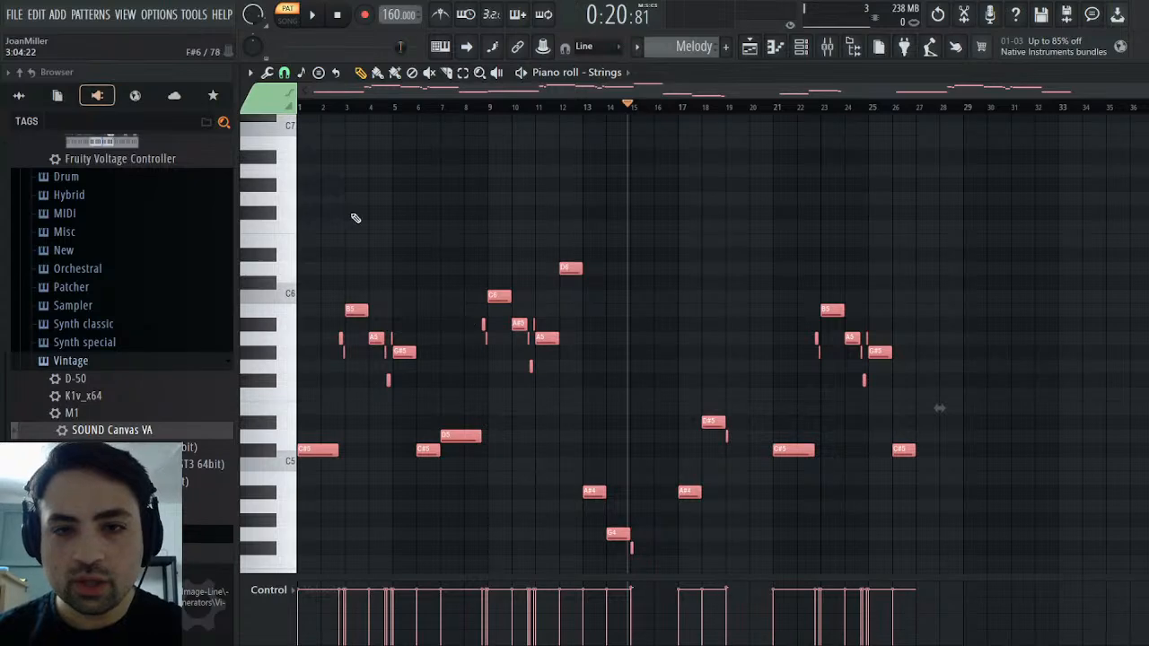
key(ctrl+x)
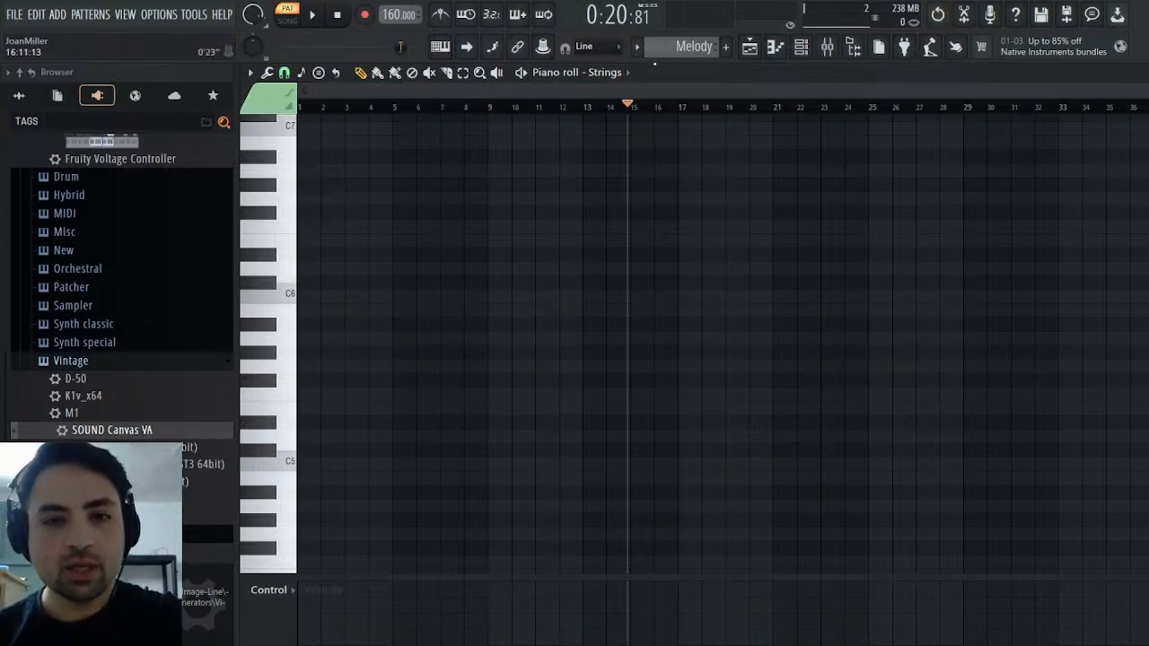
In the original MIDI pattern, copy Channel #1's opening descending run and all notes from bar 15 onward, with the playhead at the start
scroll(700, 50, up, 1)
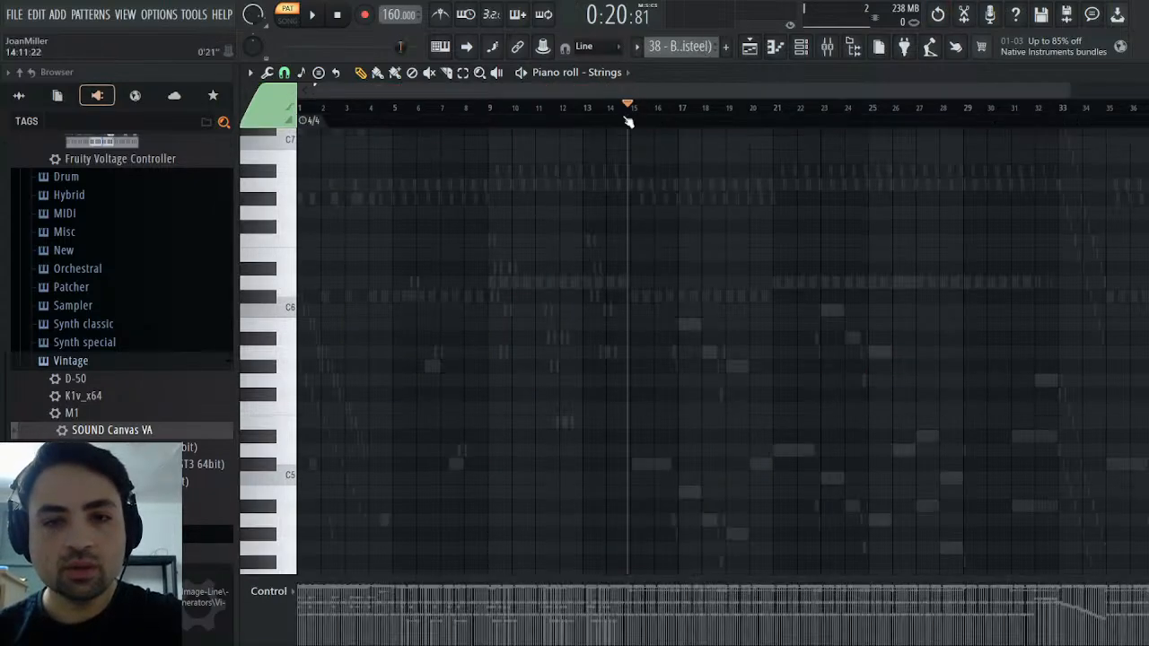
key(Escape)
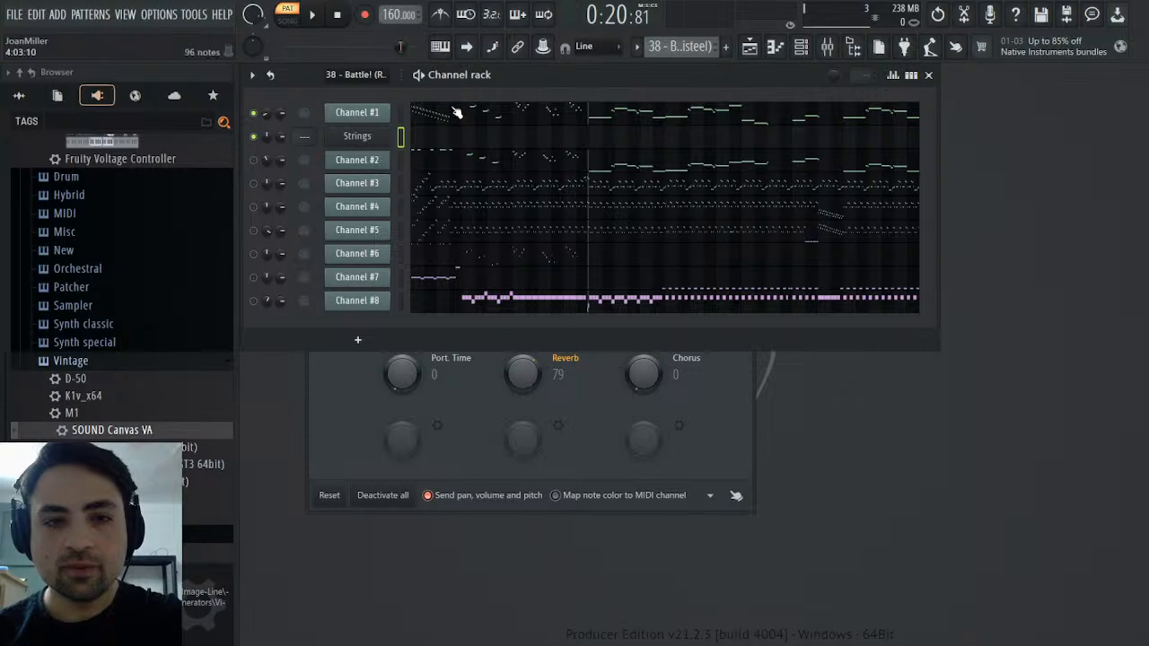
click(456, 111)
drag(391, 257, 300, 543)
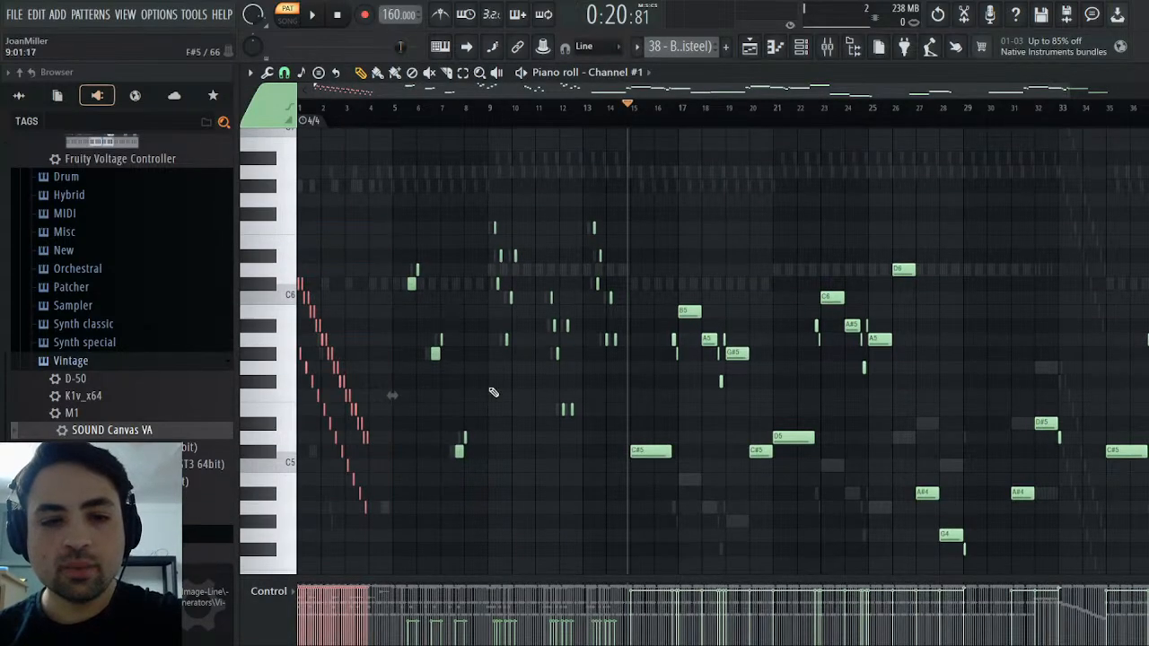
drag(636, 225, 1148, 477)
drag(745, 92, 539, 91)
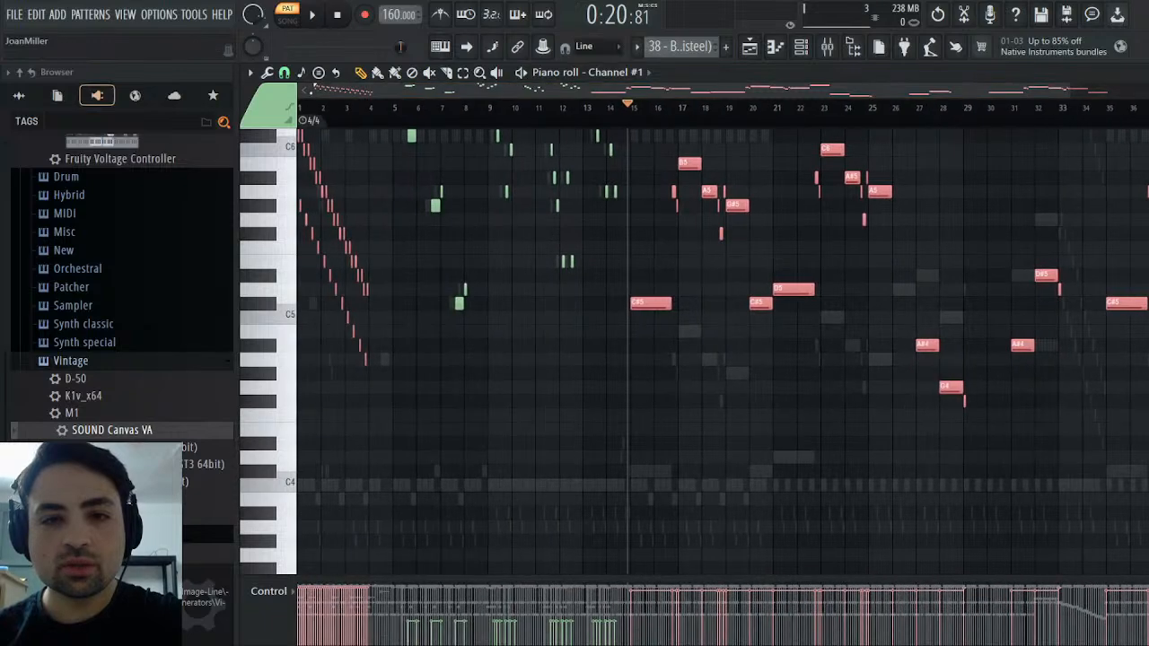
drag(309, 108, 295, 104)
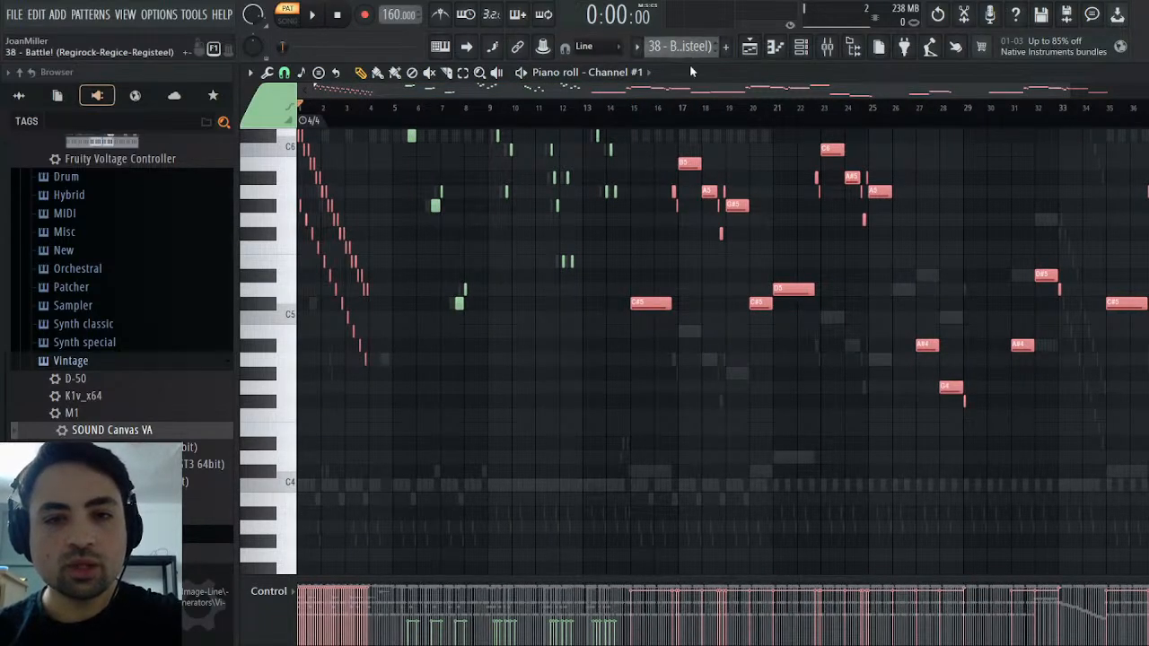
Paste the copied notes into the Strings channel of the Melody pattern, deselect them and play the pattern
scroll(690, 53, down, 1)
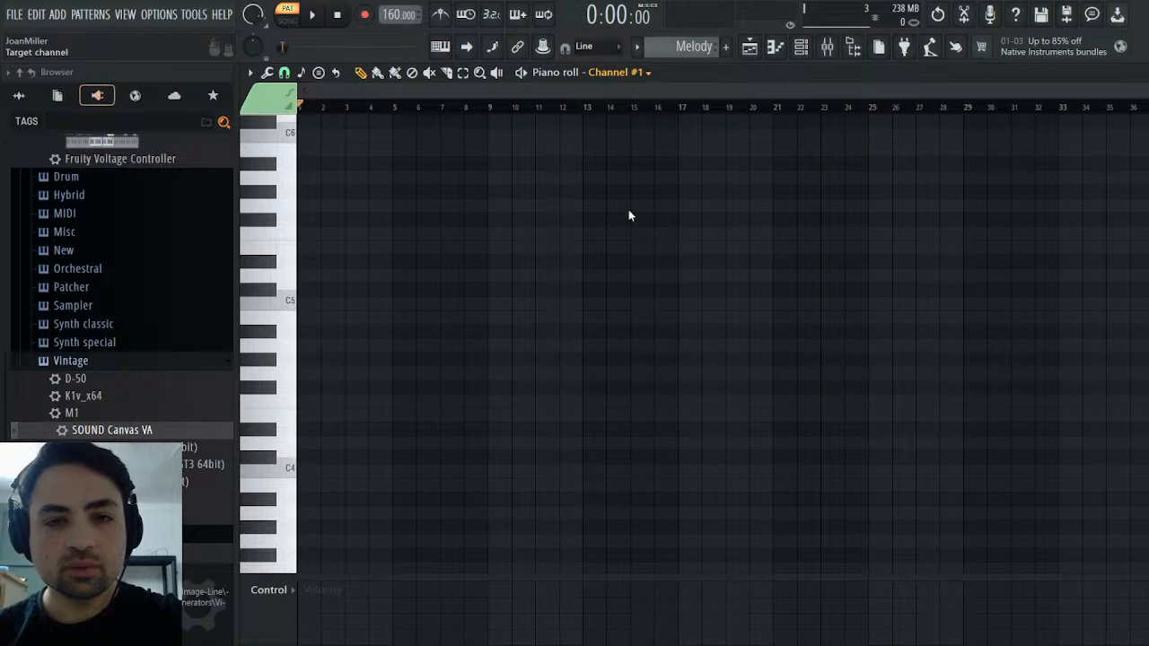
key(ctrl+v)
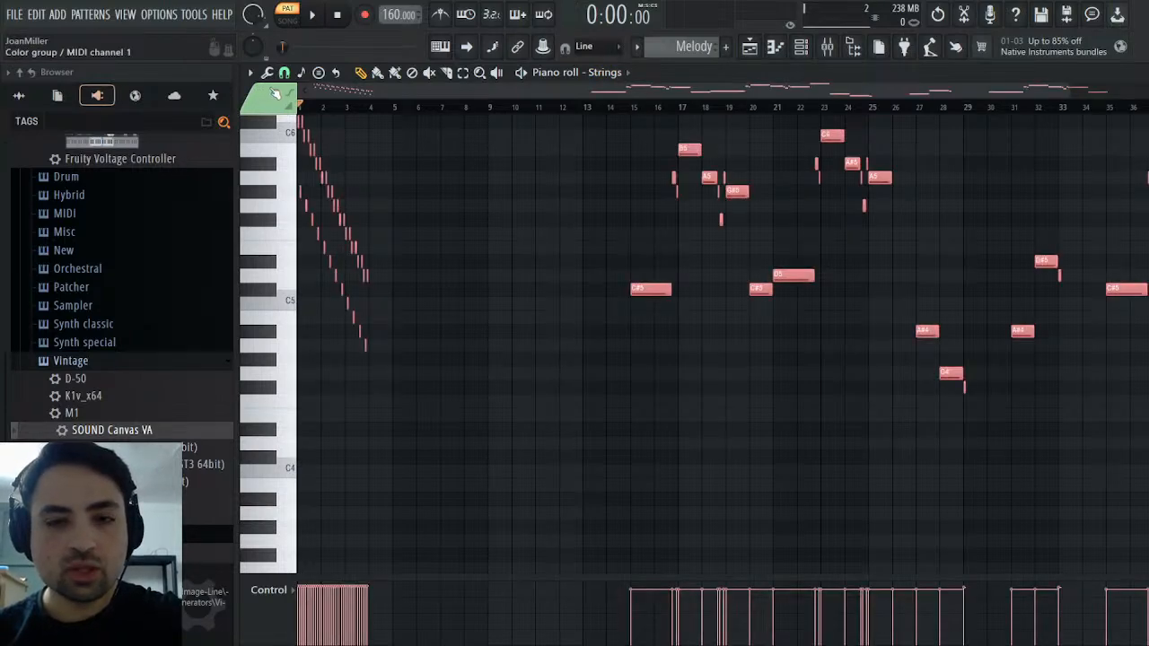
key(ctrl+d)
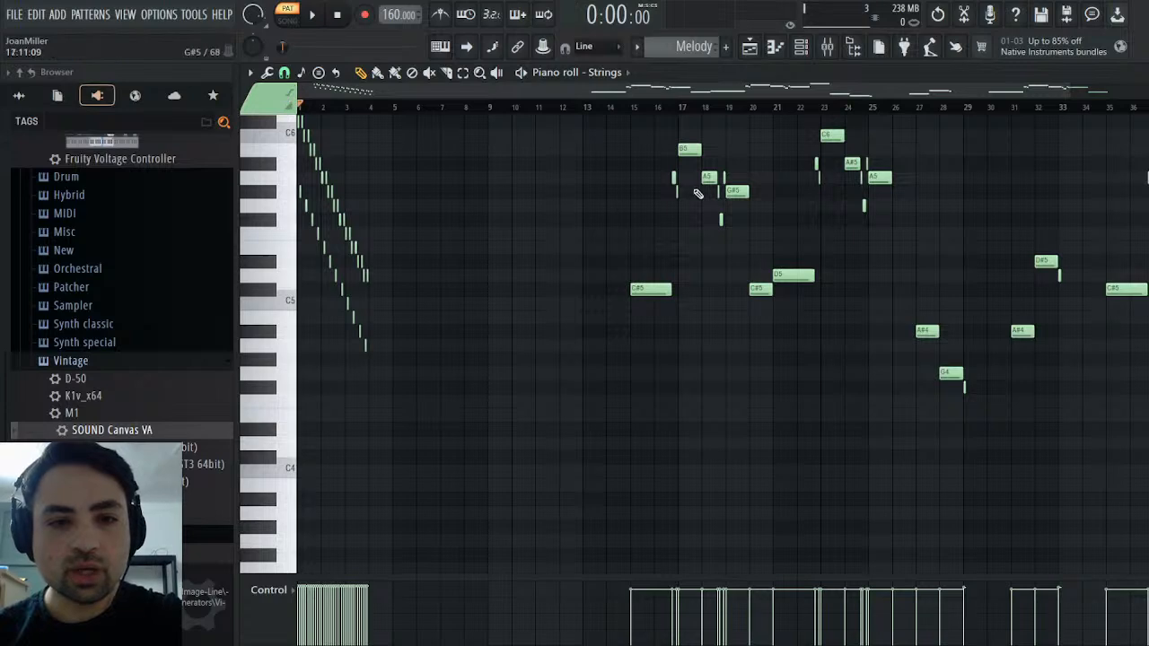
key(space)
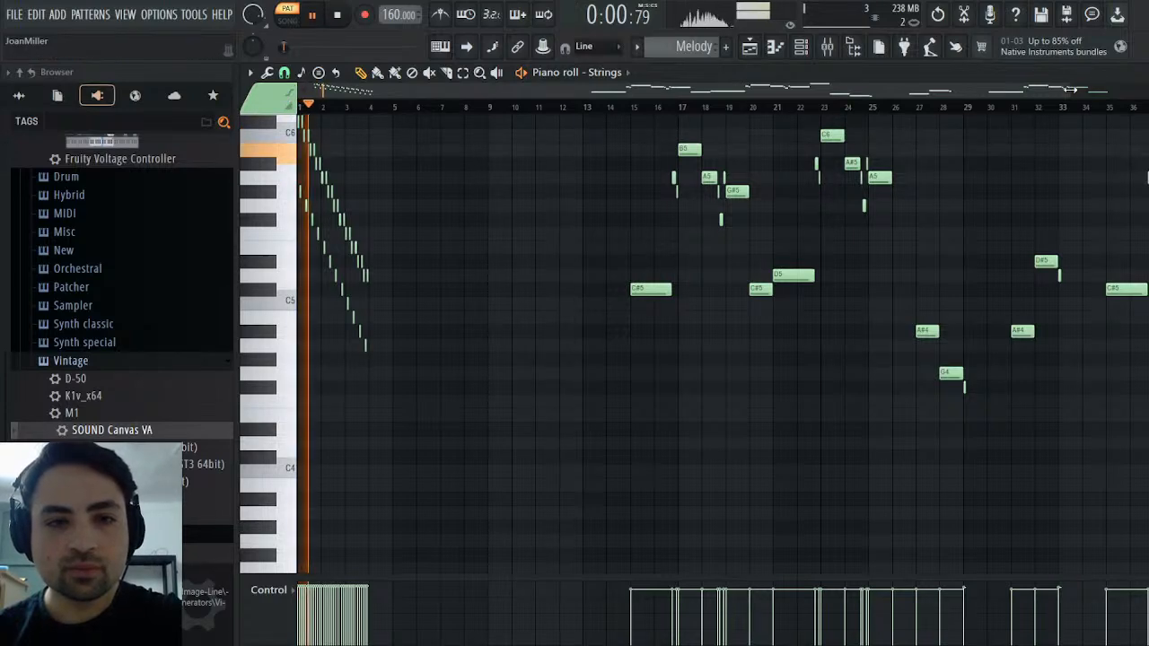
Close the piano roll and leftover channel window, and route the Strings channel to mixer track 2
click(1148, 73)
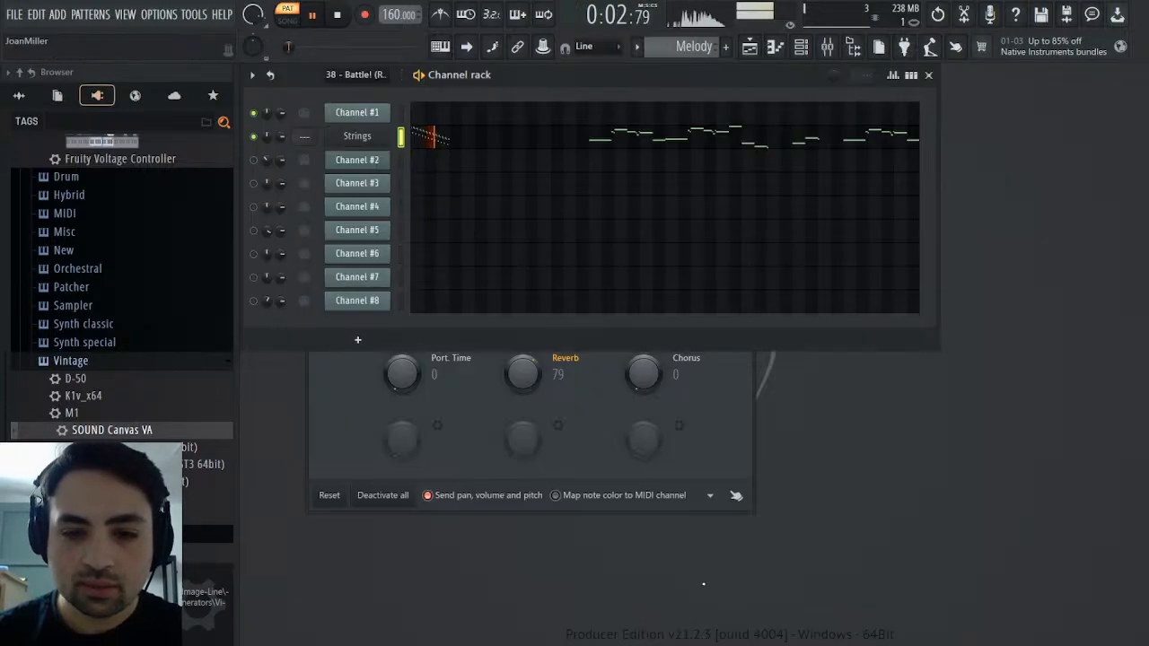
click(745, 418)
click(745, 192)
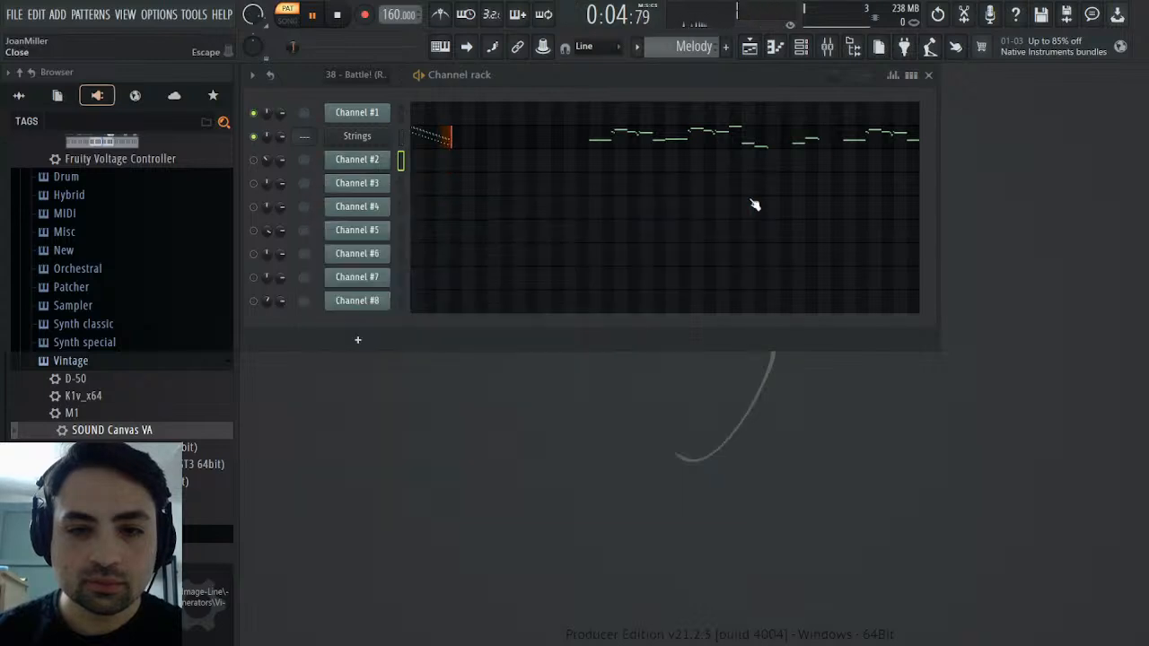
click(373, 136)
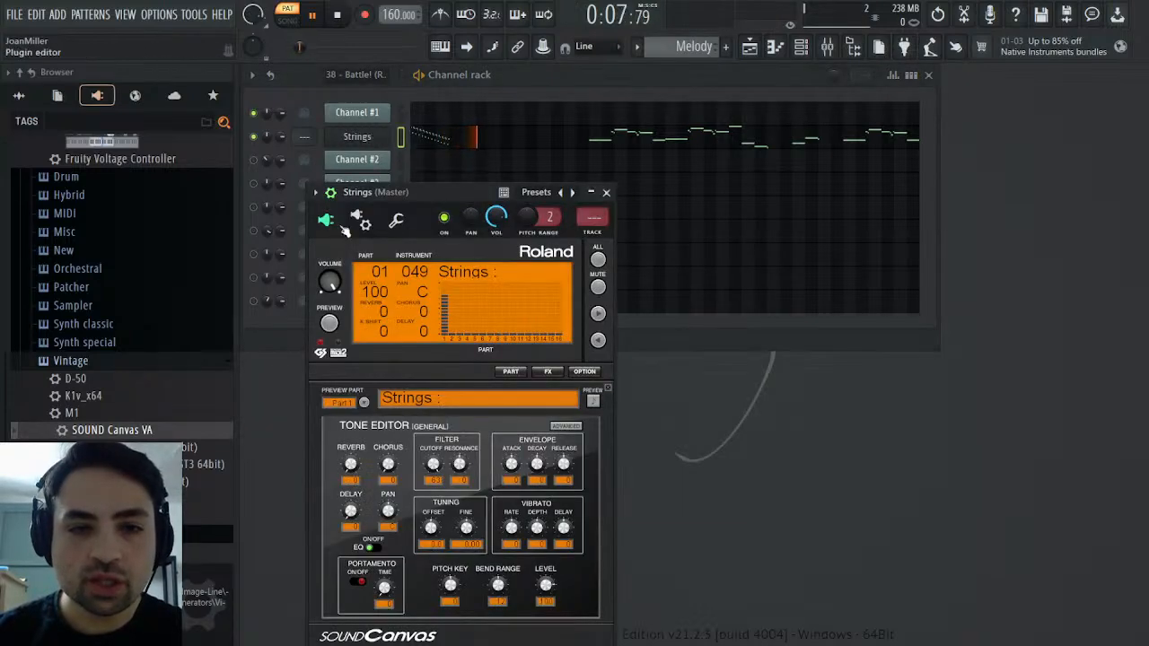
click(595, 232)
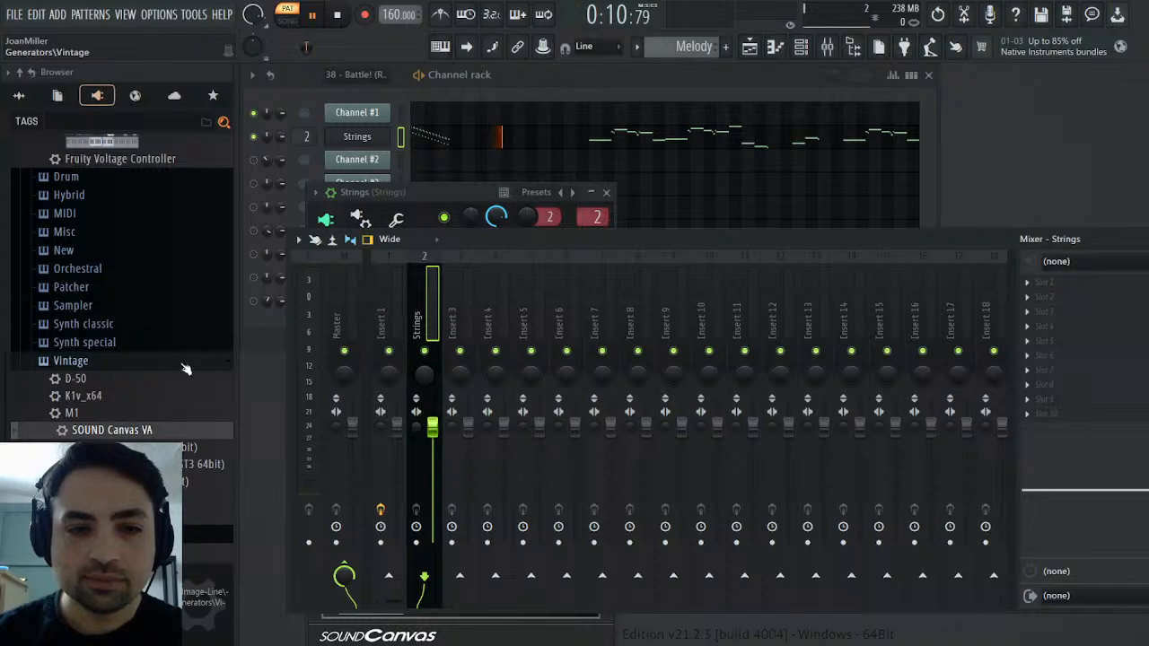
Load the Mixer preset from the Remasters & Origins folder onto mixer track 2 and relink the track to the Strings channel
click(19, 95)
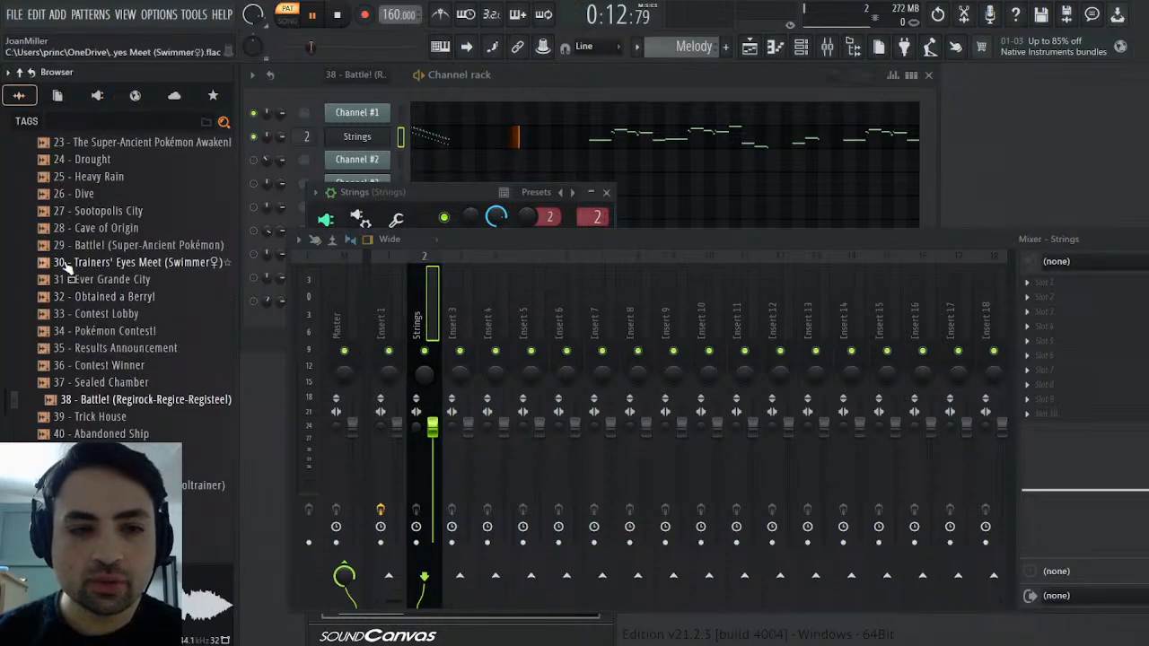
scroll(67, 260, up, 10)
click(67, 368)
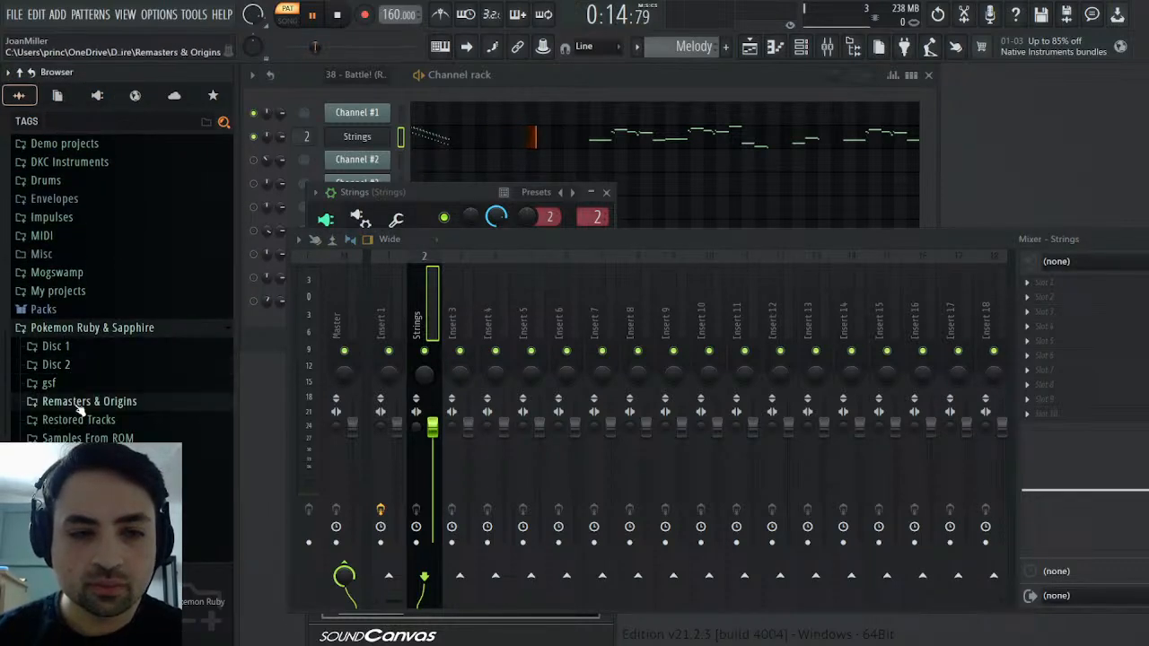
click(79, 403)
drag(64, 432, 531, 433)
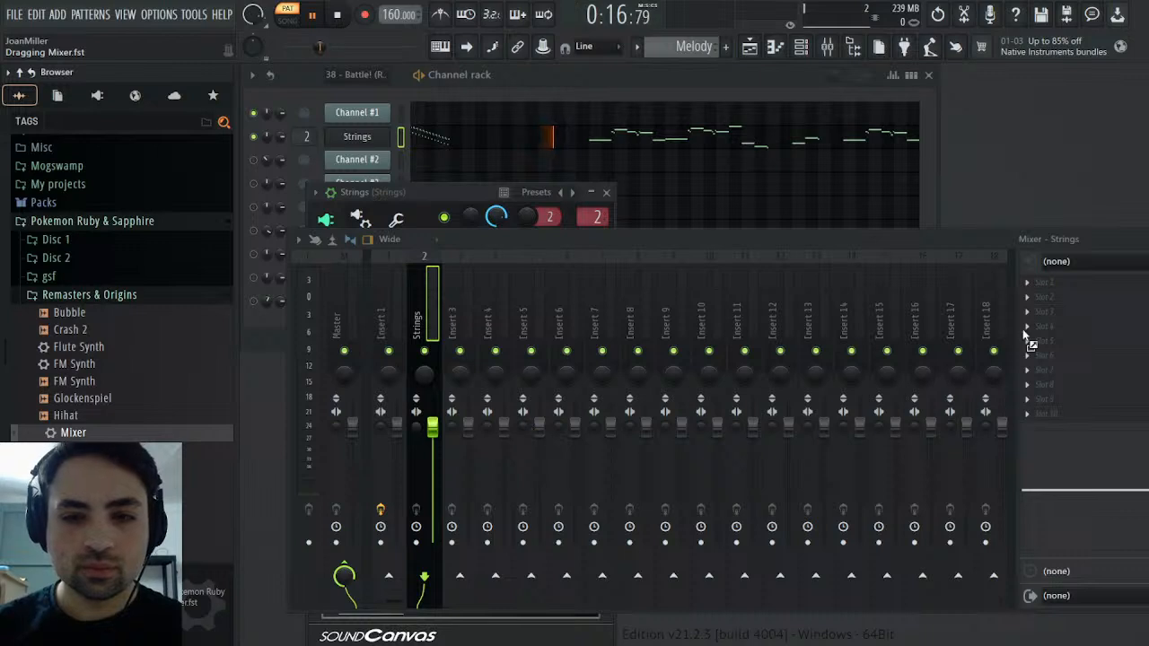
drag(1029, 342, 1029, 342)
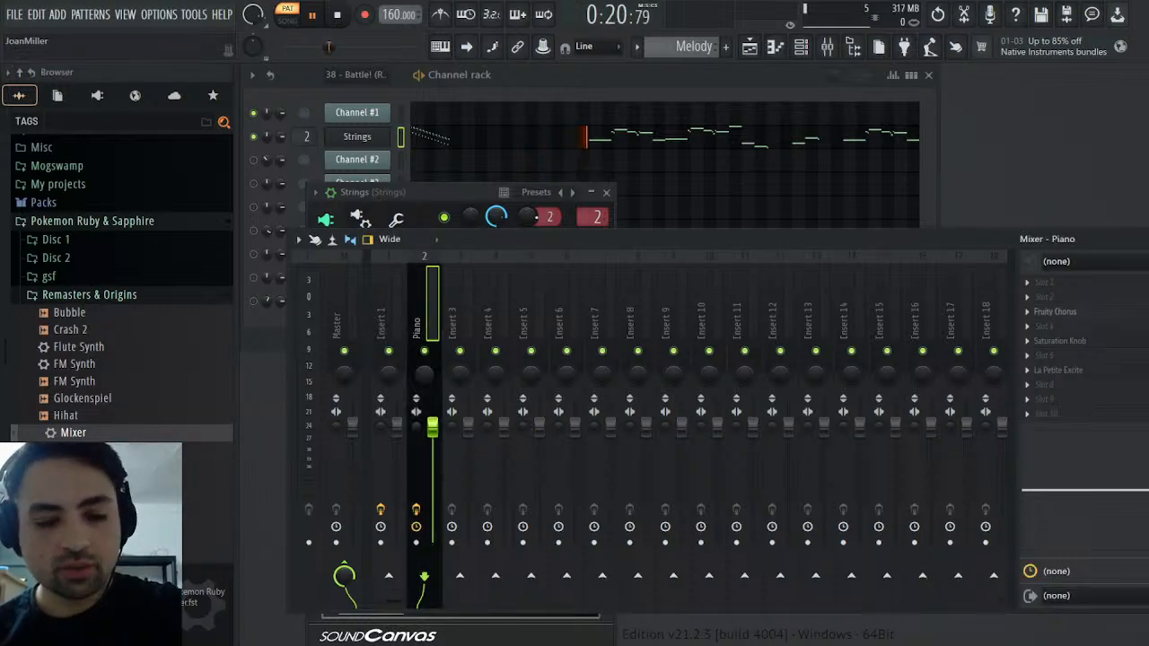
key(ctrl+l)
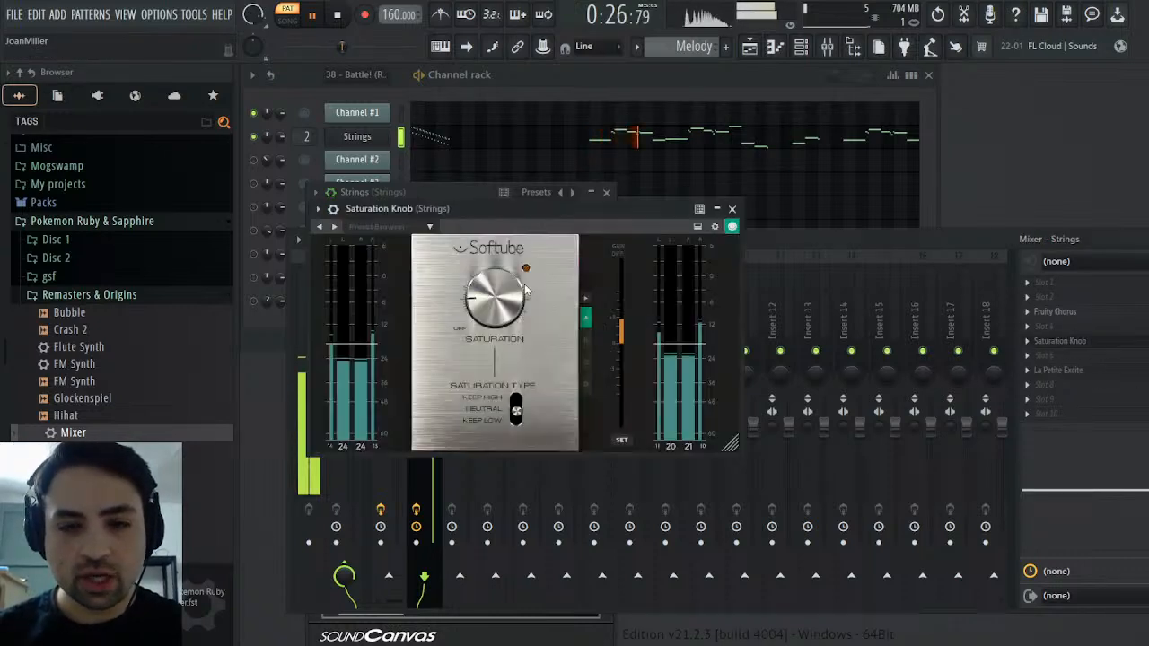
Adjust the saturation amount of the Saturation Knob effect on the Strings mixer track
click(1060, 342)
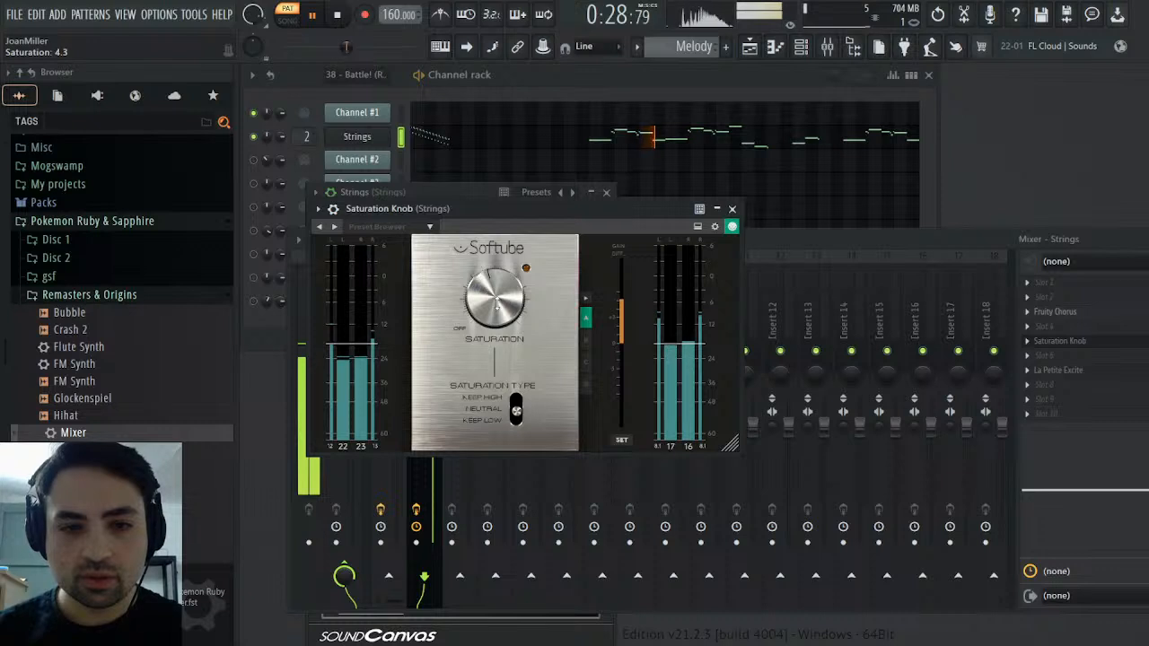
drag(496, 304, 497, 309)
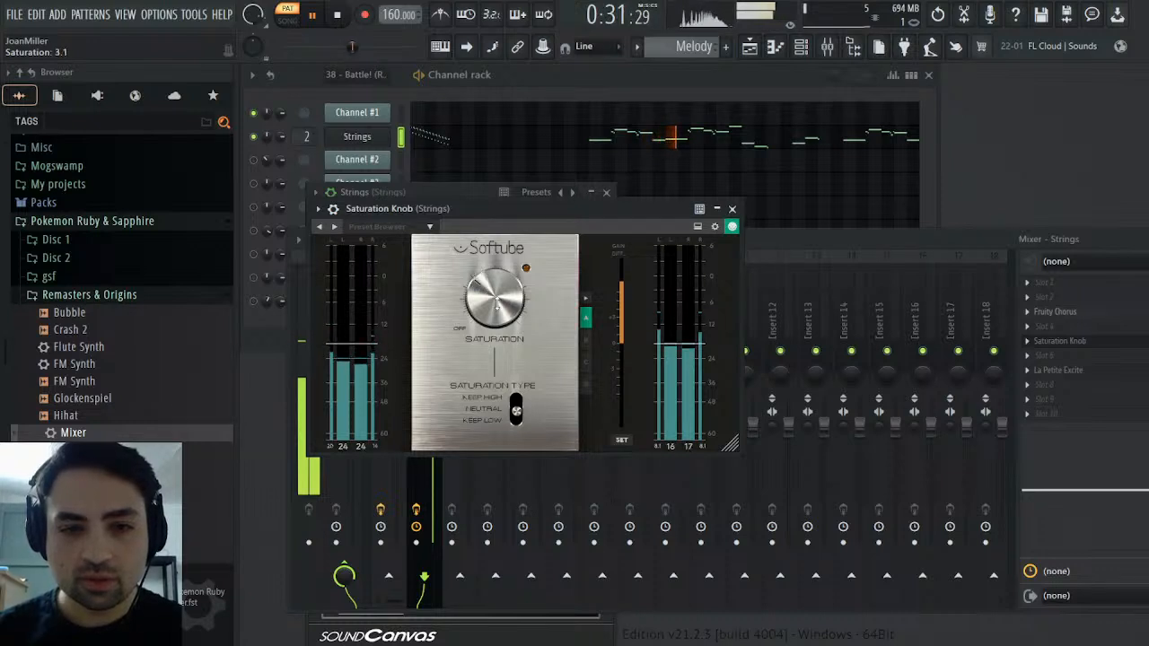
click(732, 208)
Set La Petite Excite's High to 2.09 dB, boost the Strings track's EQ highs, and close the mixer and Strings windows
click(1074, 373)
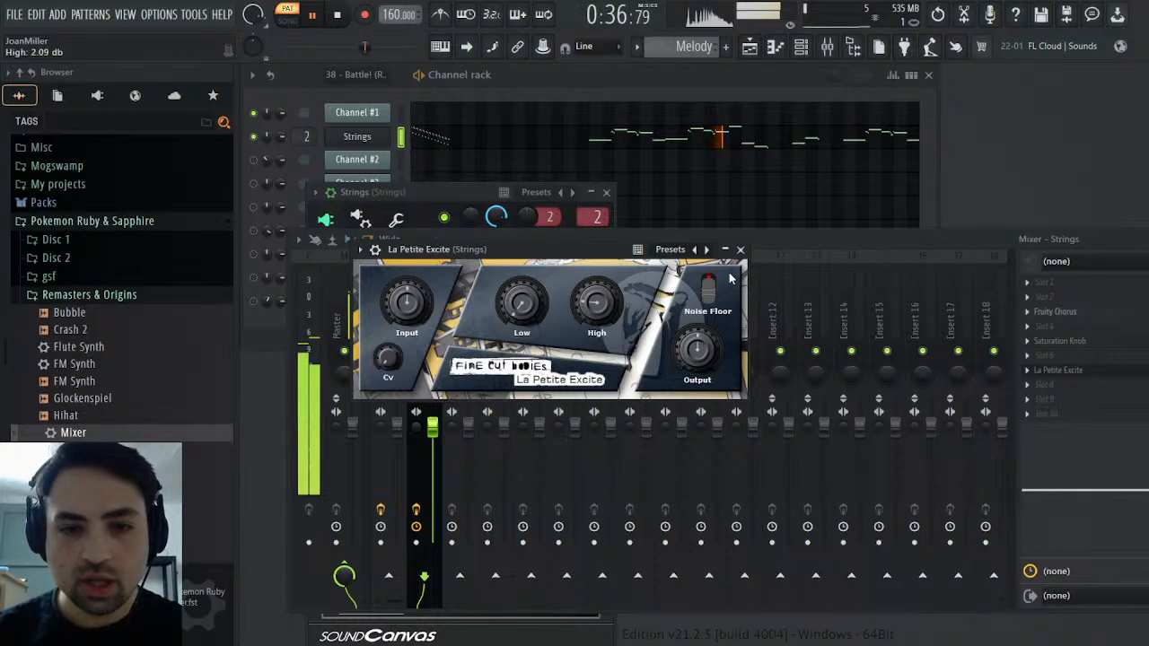
click(740, 249)
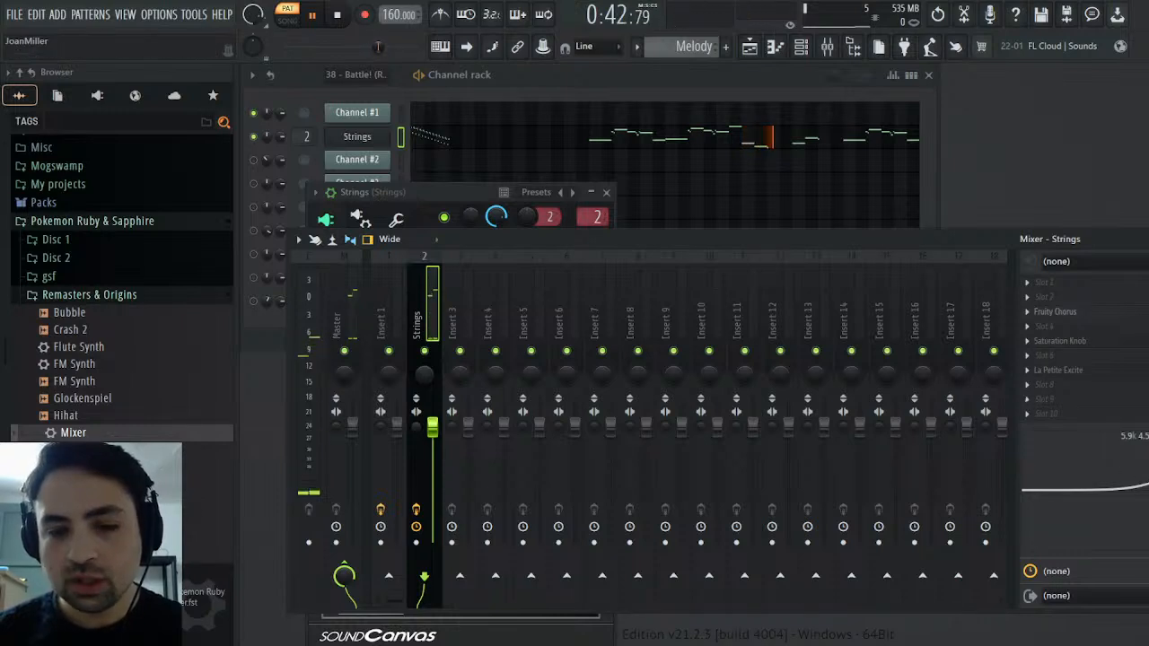
click(1146, 239)
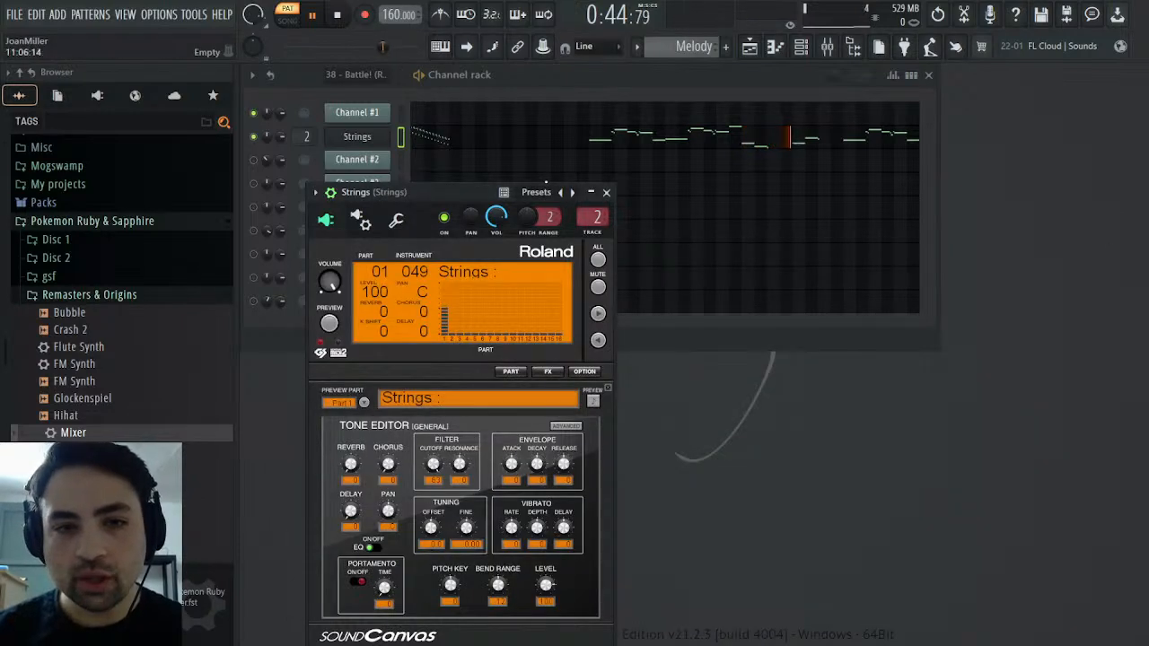
click(607, 192)
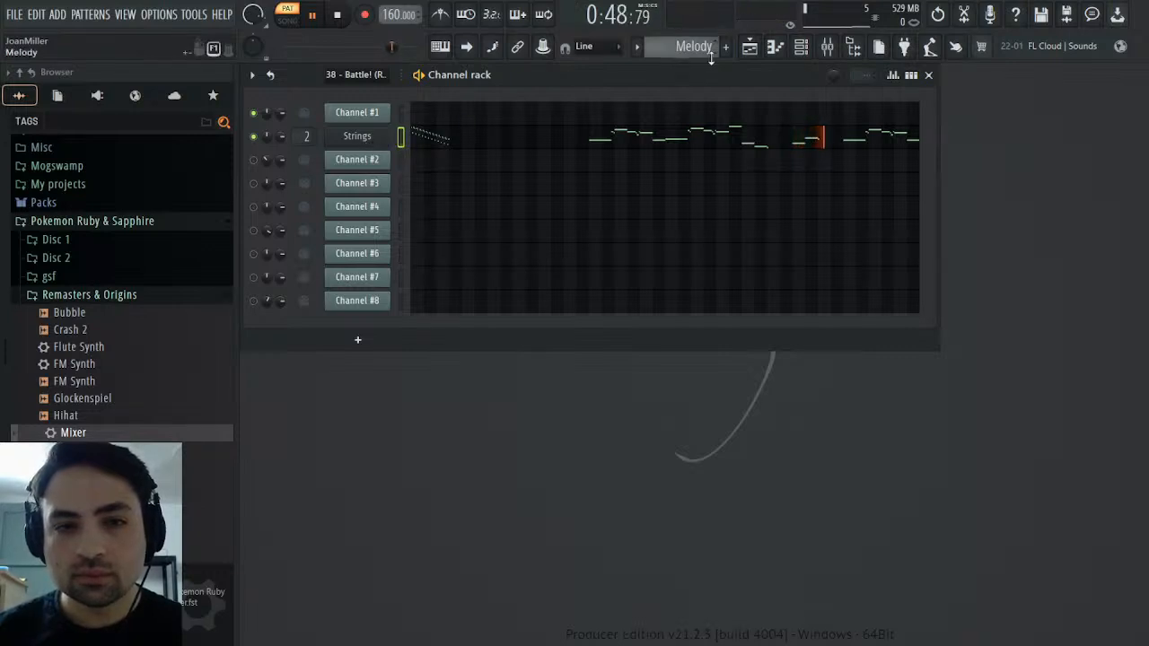
Copy Channel #1's channel volume events from the original MIDI pattern with playback stopped
scroll(707, 48, down, 1)
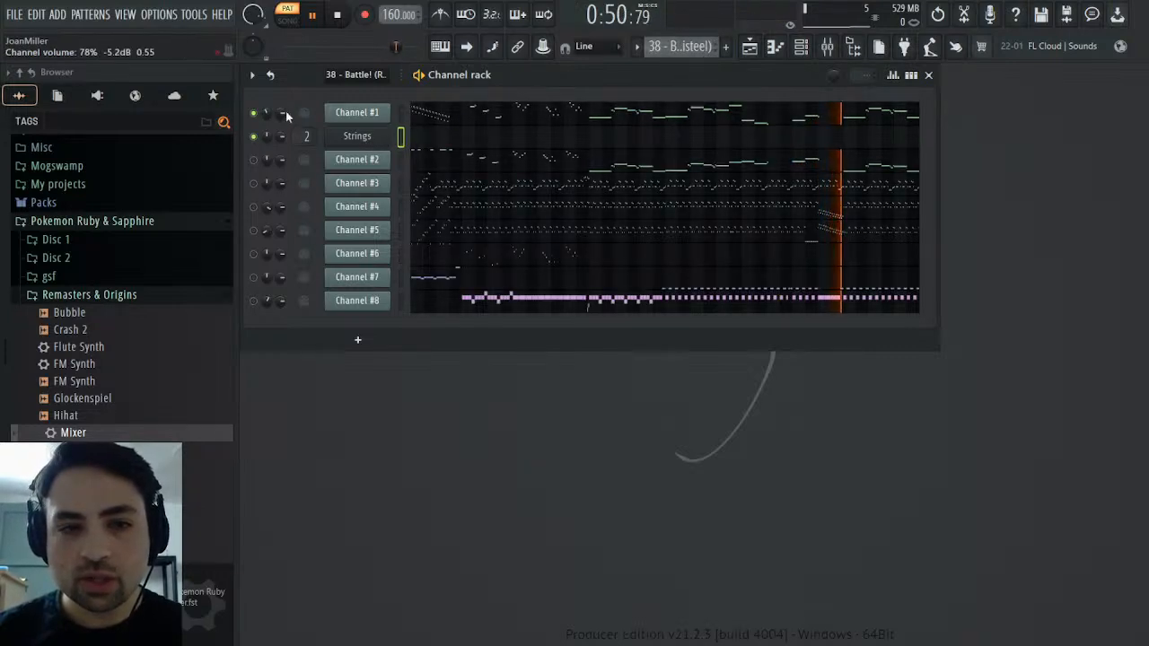
click(307, 141)
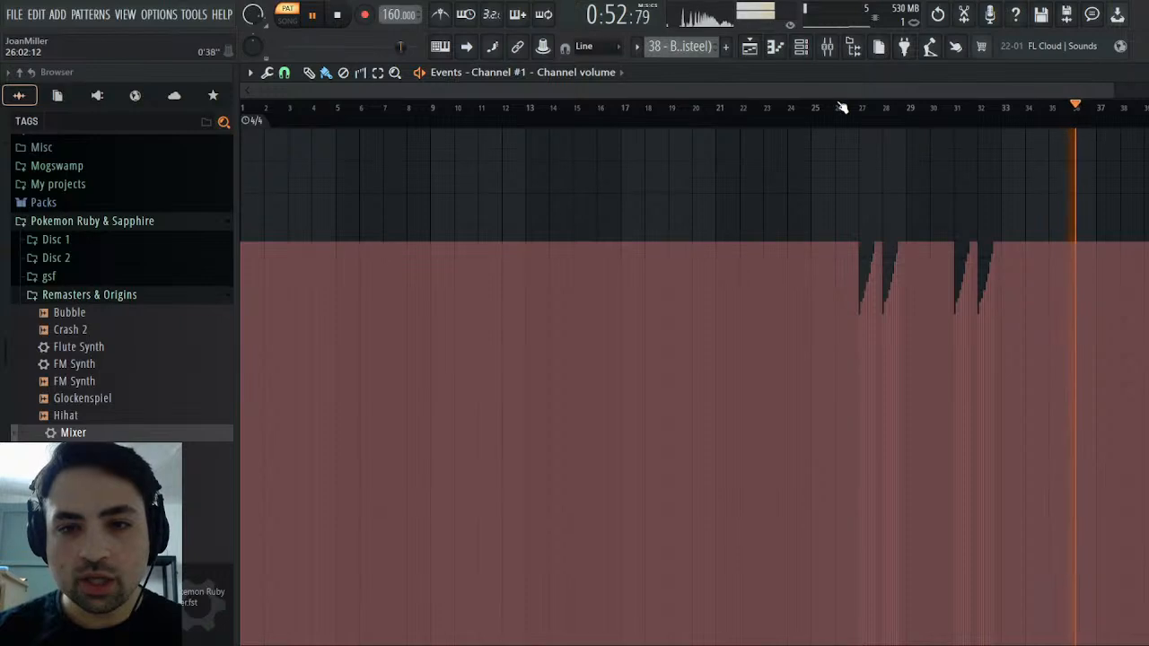
key(space)
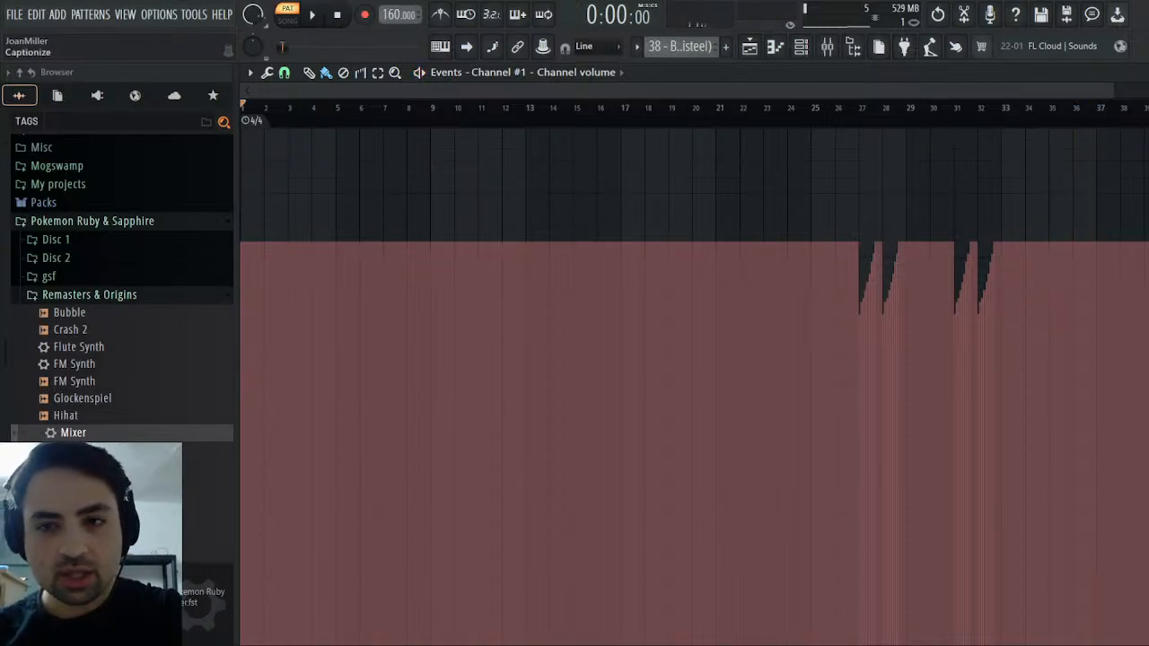
key(Escape)
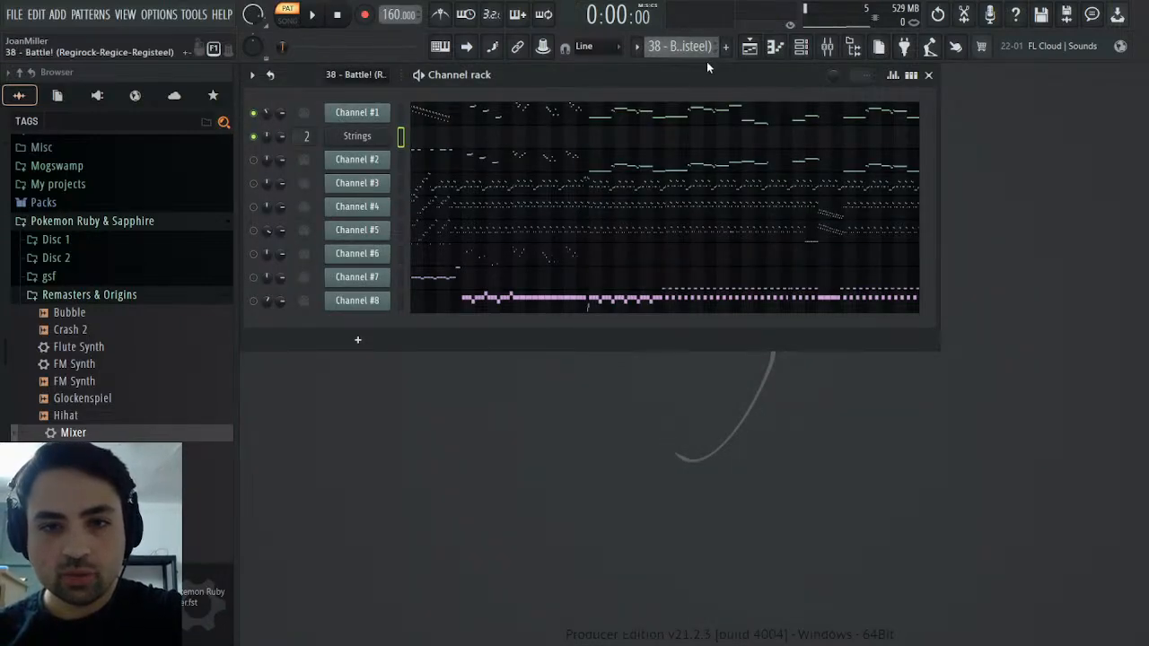
Paste the volume events into the Strings channel of the Melody pattern and play from around bar 26
scroll(707, 59, down, 1)
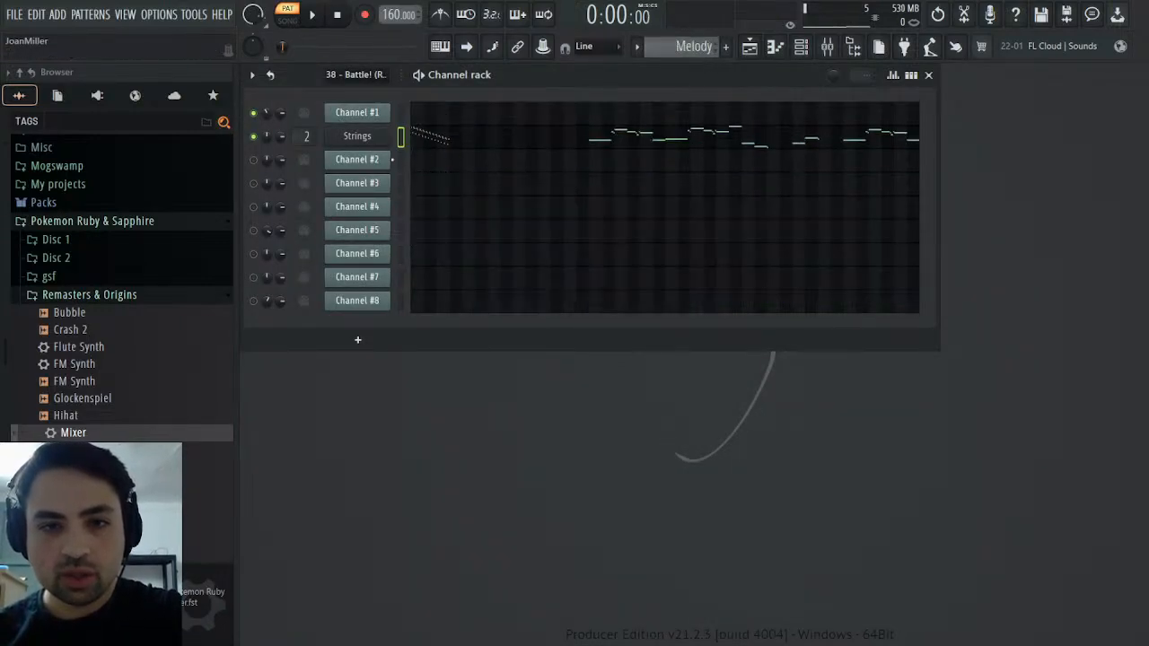
click(300, 174)
key(ctrl+a)
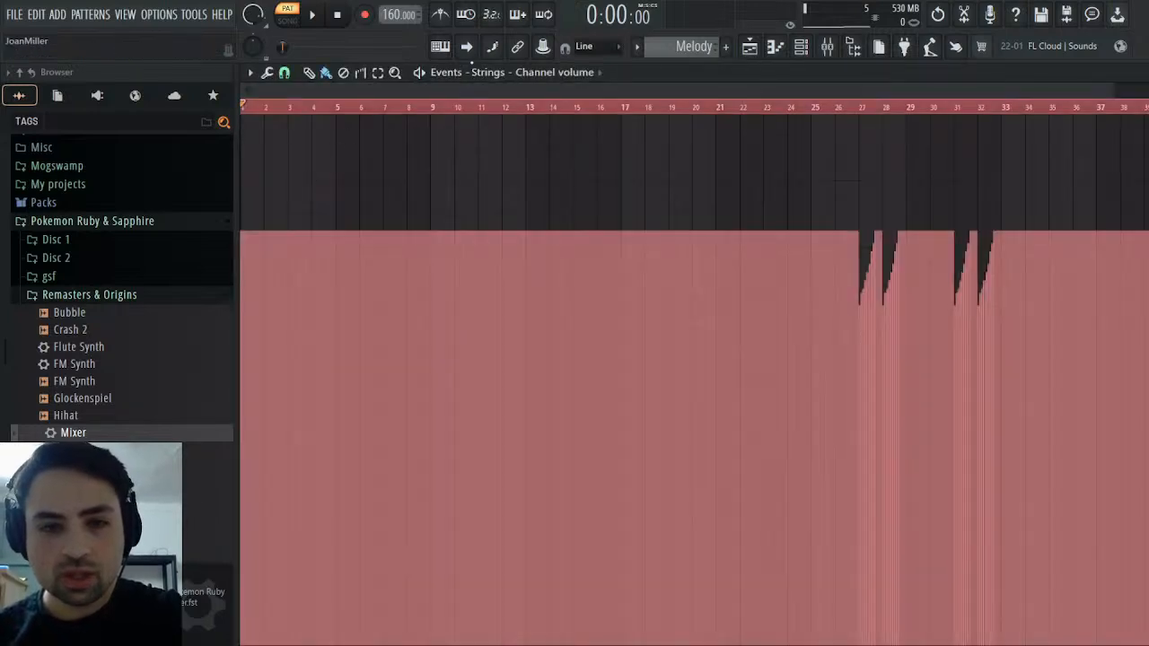
click(493, 115)
key(space)
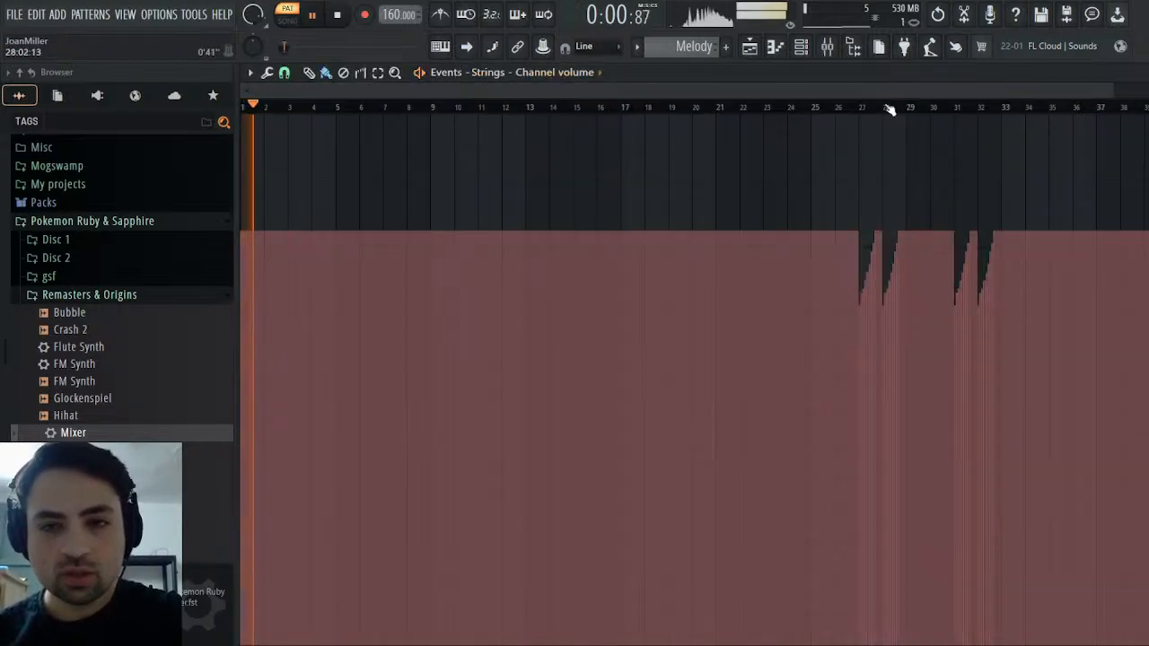
click(844, 112)
click(1138, 73)
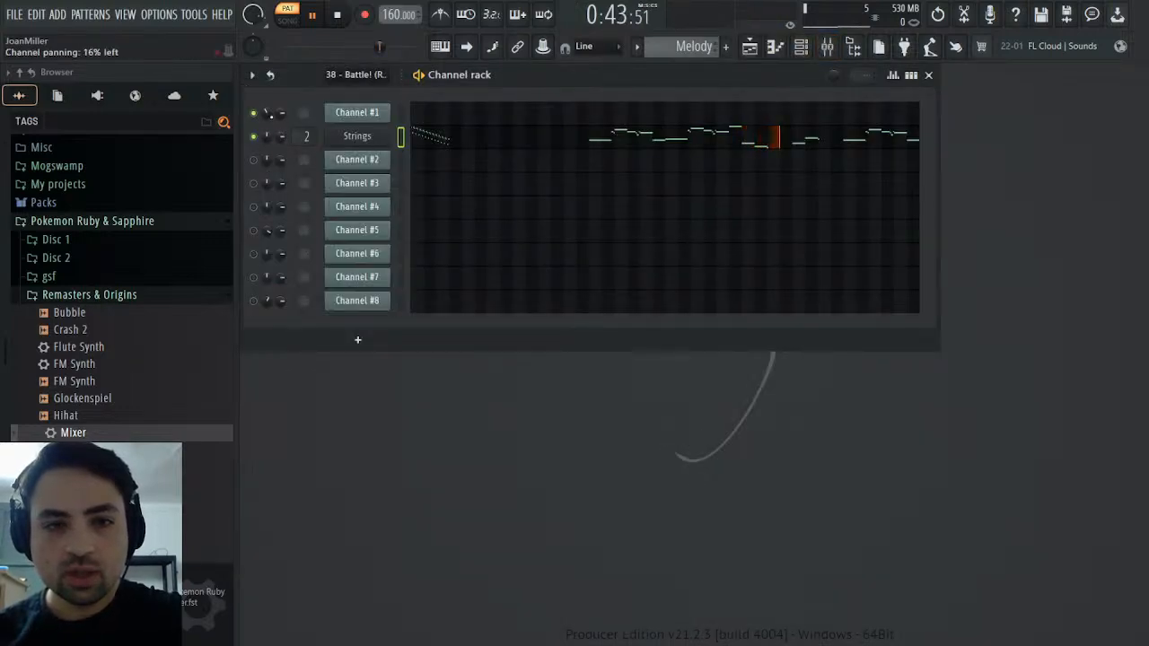
In the original MIDI pattern, copy Channel #1's channel panning events from bar 1 through bar 17
scroll(671, 46, up, 1)
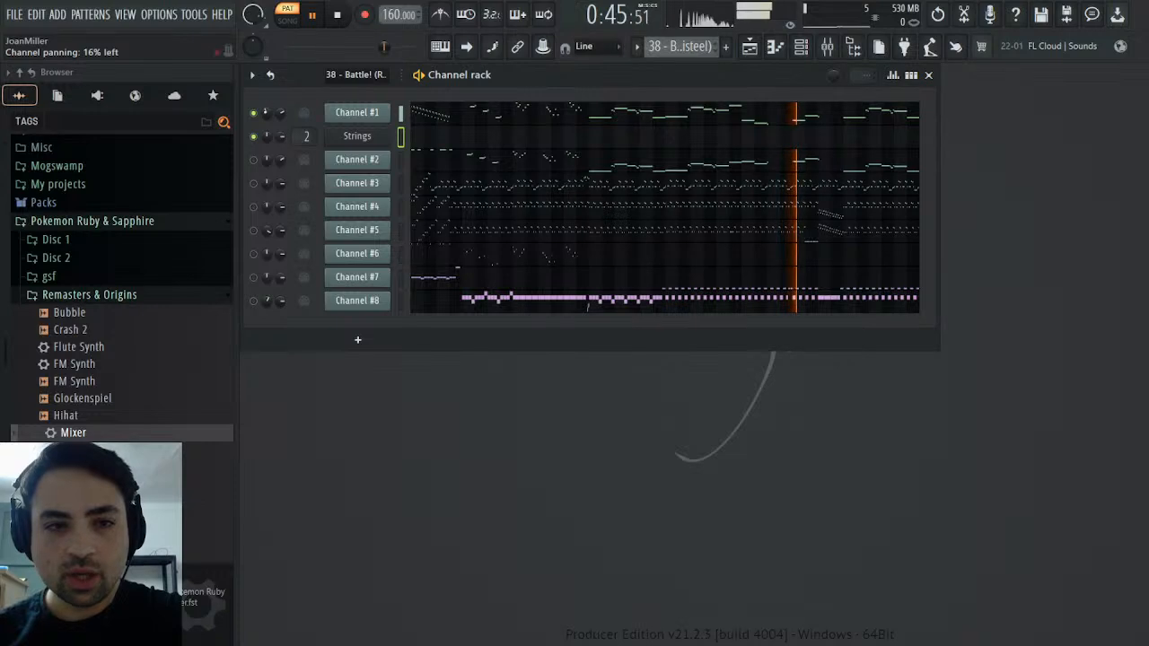
right_click(267, 112)
click(282, 144)
key(space)
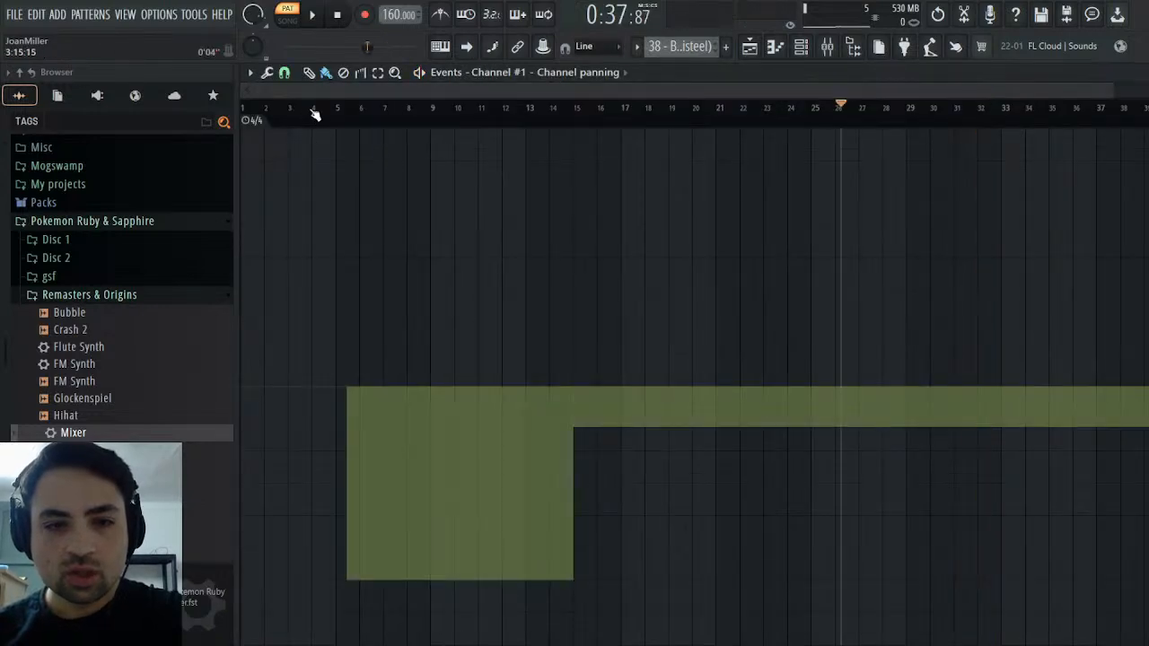
click(350, 23)
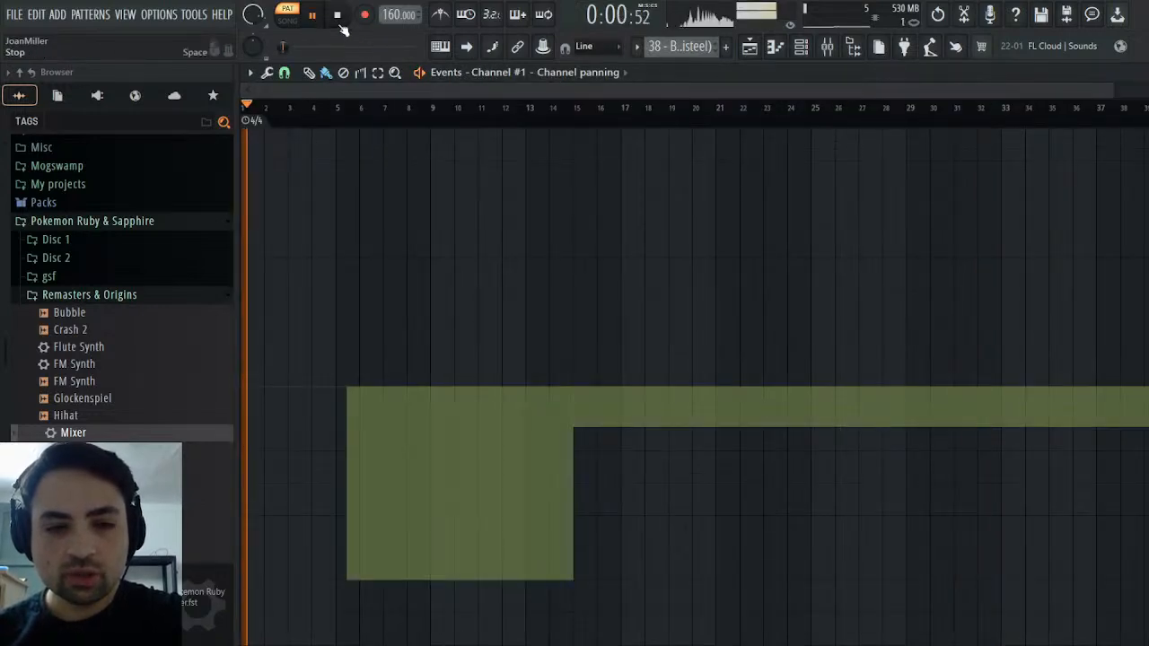
key(space)
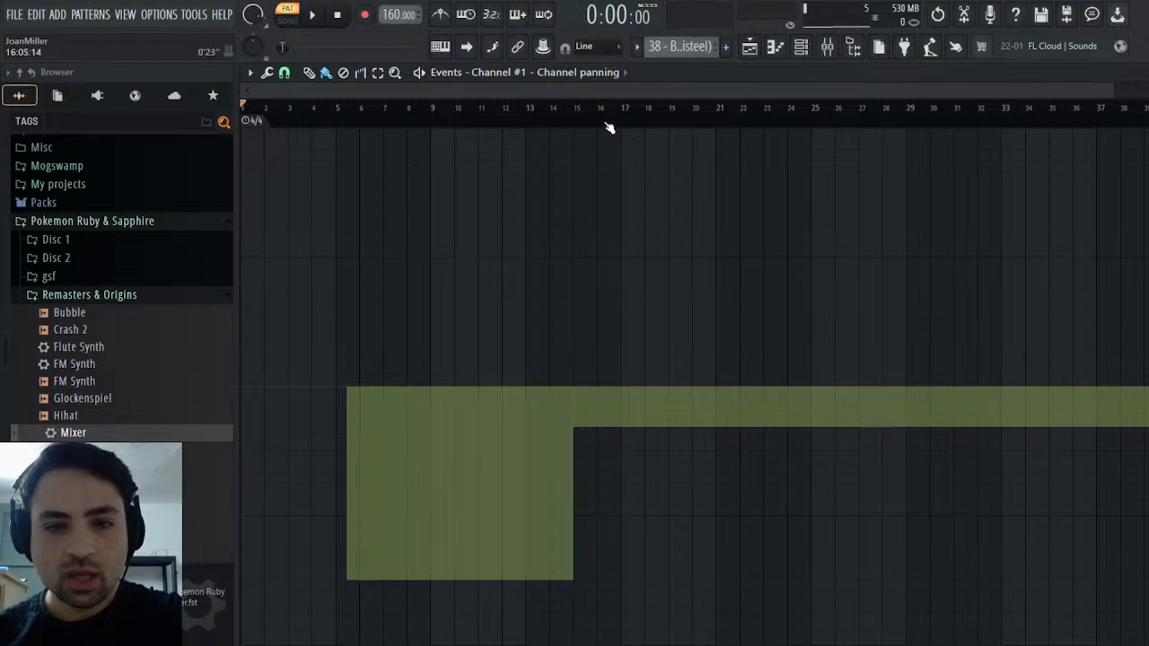
click(586, 112)
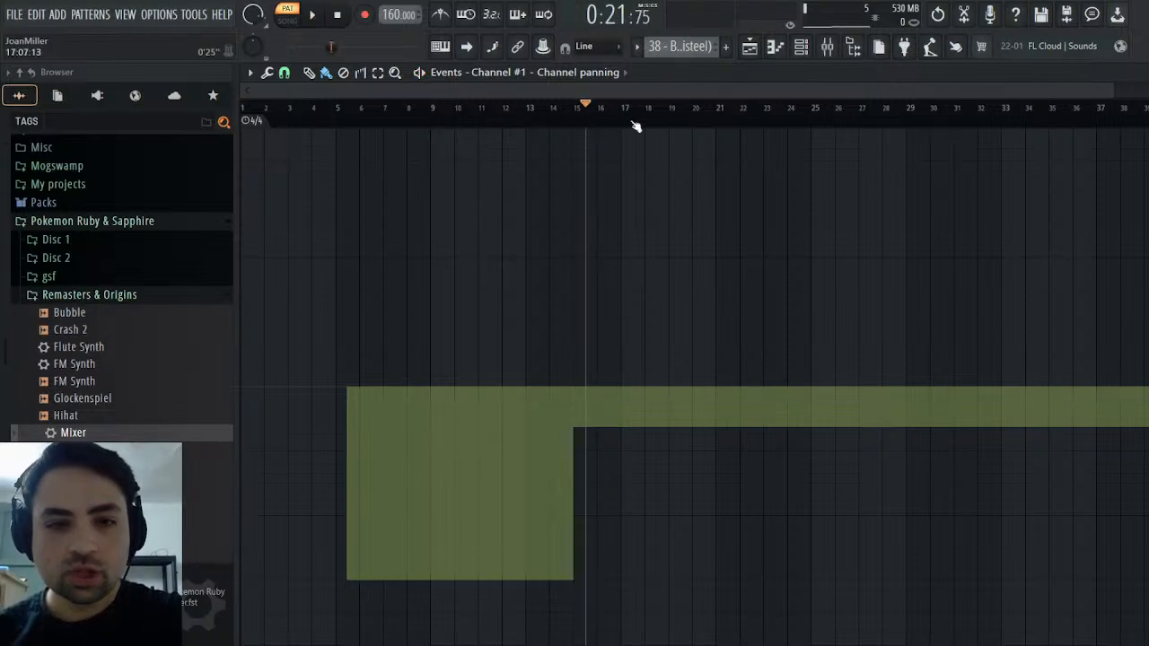
drag(634, 126, 9, 77)
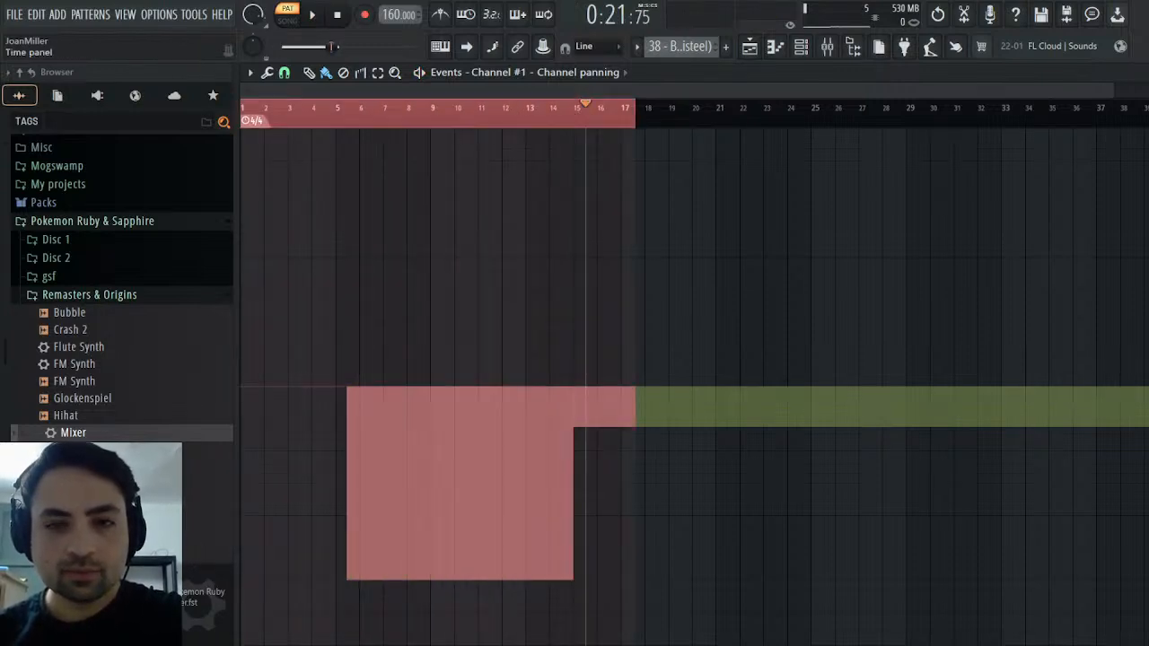
Paste the panning events into the Strings channel of the Melody pattern
scroll(709, 56, down, 1)
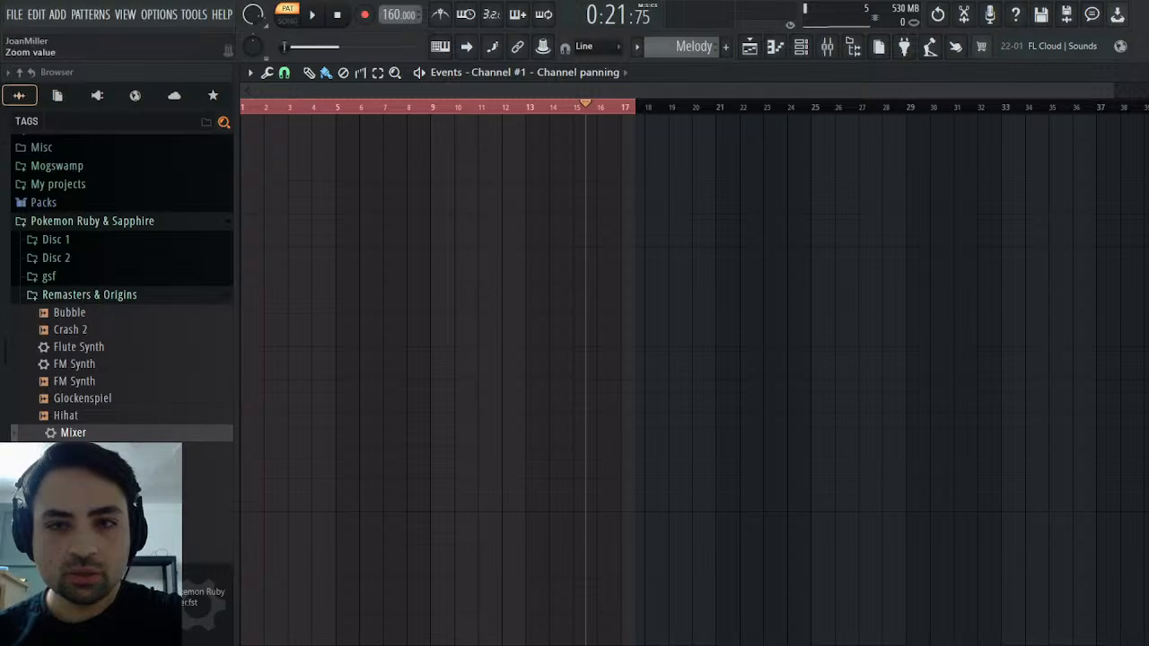
click(1147, 72)
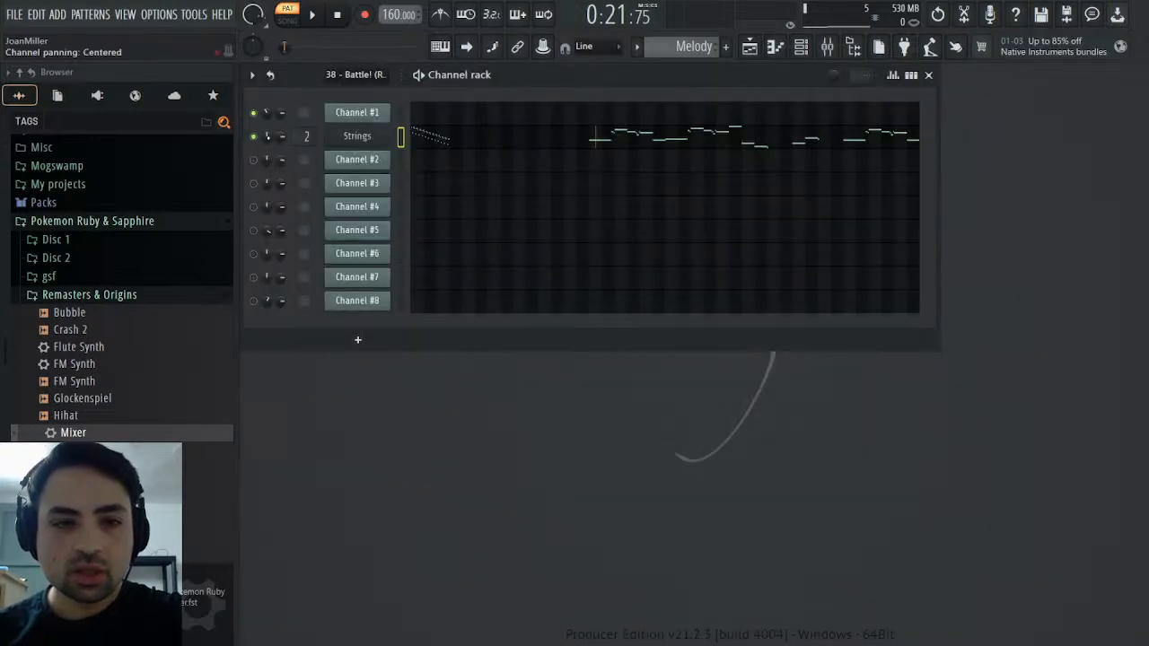
click(317, 173)
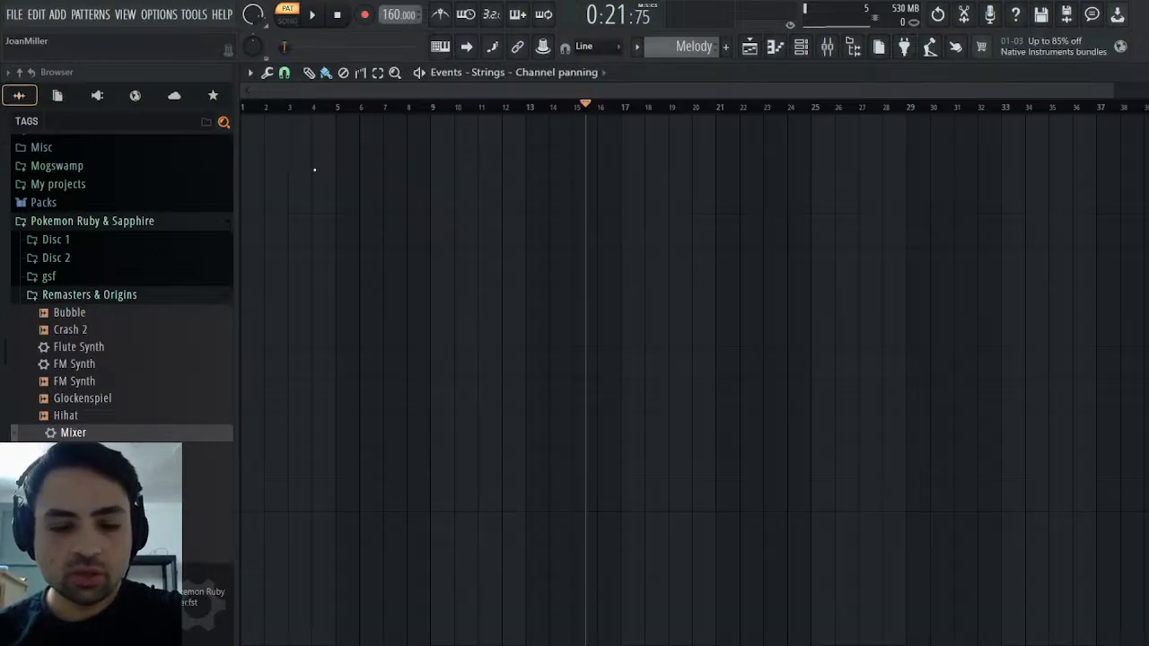
key(ctrl+v)
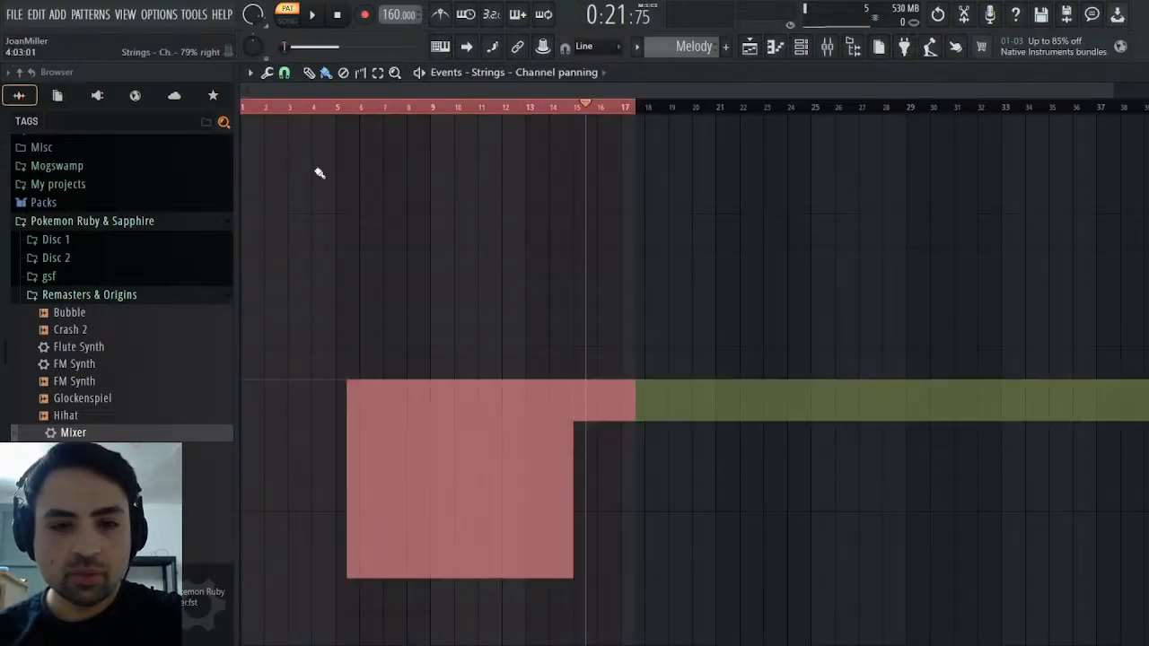
Delete the Strings panning event around bar 5 and play the Melody pattern from the start
click(346, 75)
drag(397, 350, 321, 352)
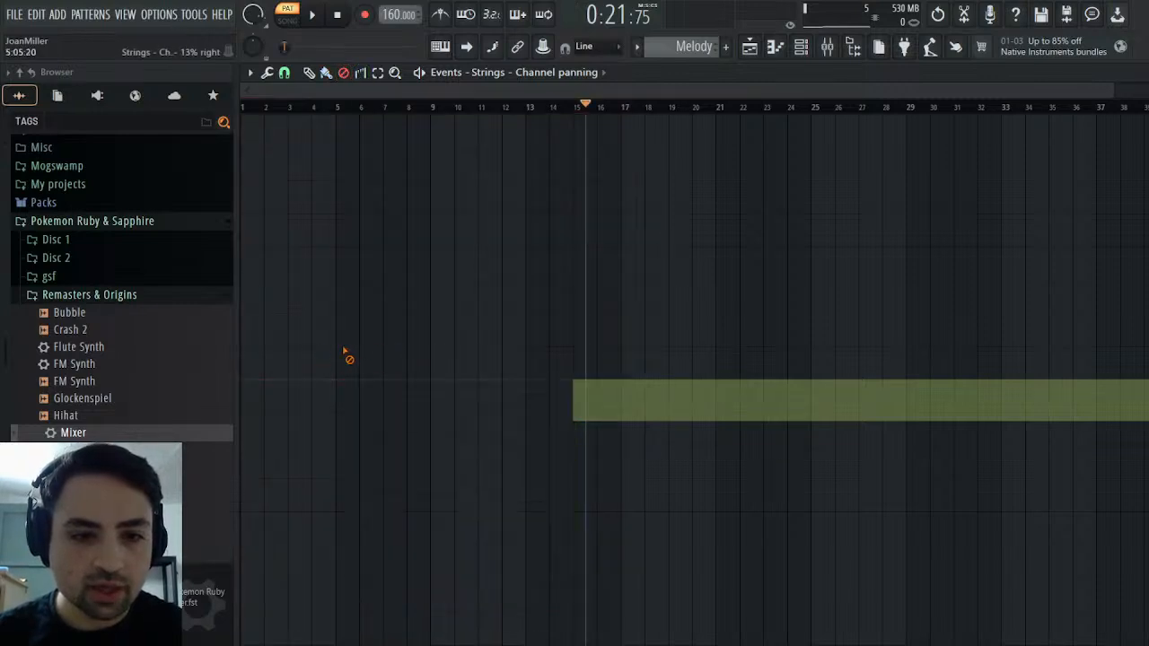
click(338, 14)
key(space)
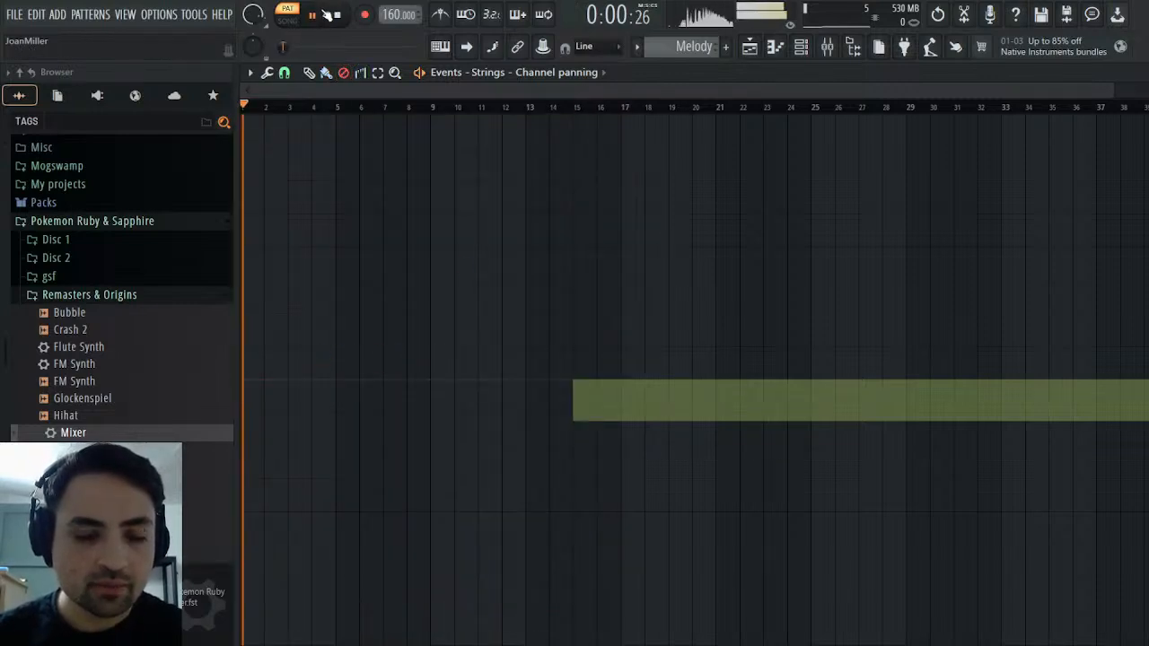
Close the Strings panning events, return to the original MIDI pattern, enable Channel #2 and play it back from the start
key(space)
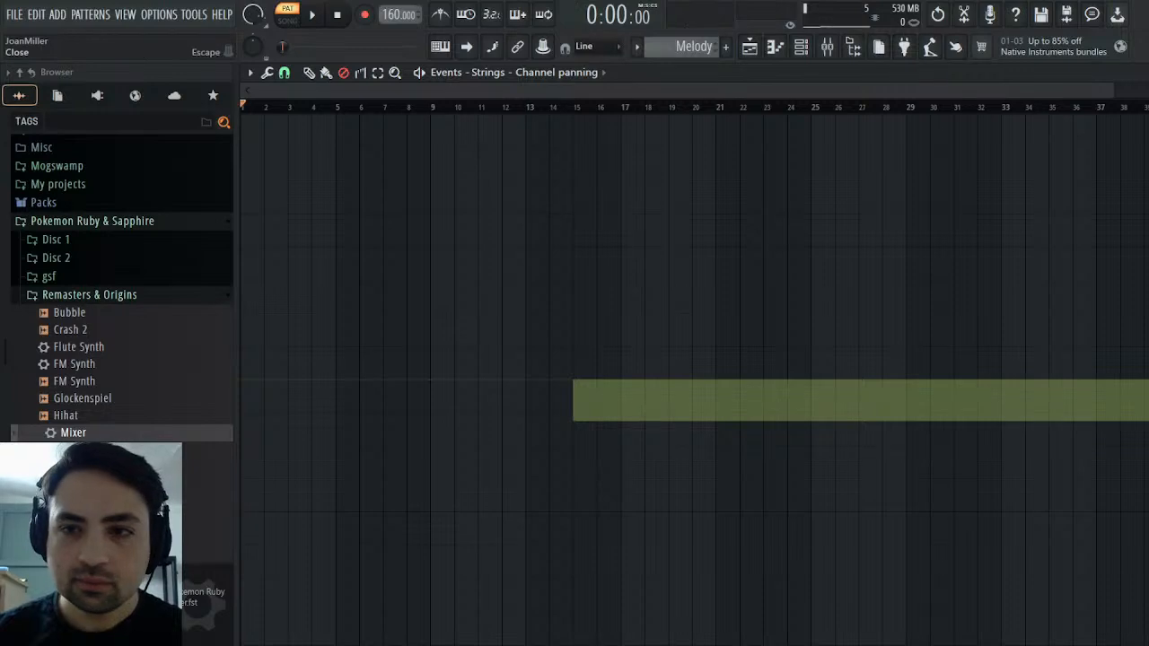
key(Escape)
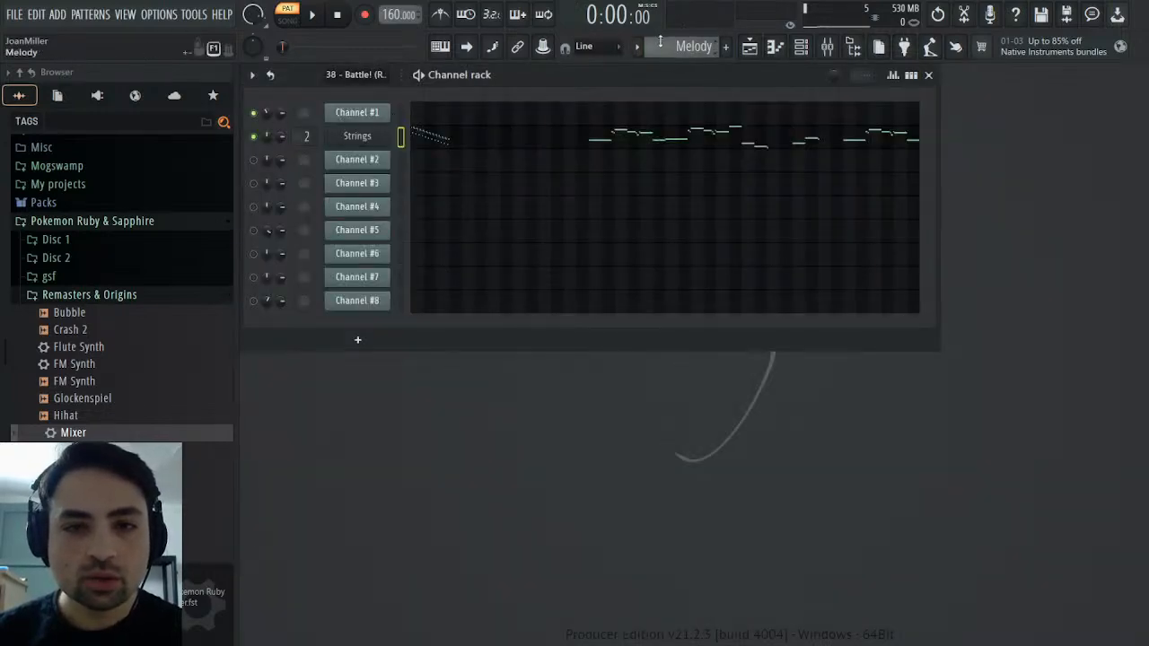
scroll(660, 41, up, 1)
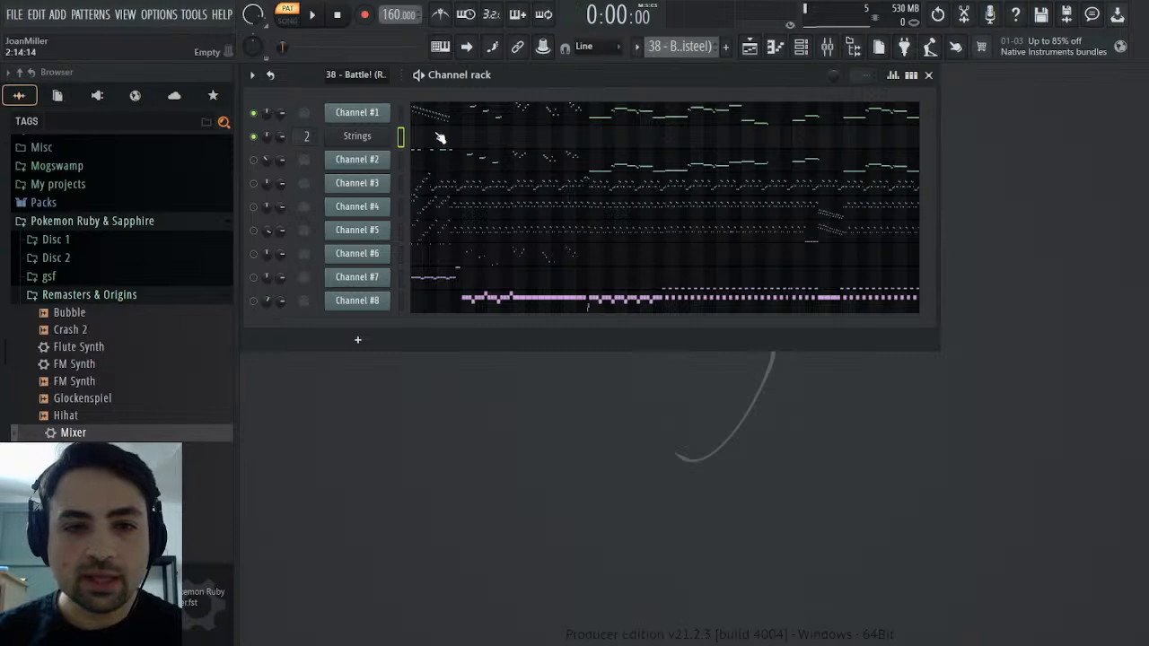
click(254, 158)
click(312, 14)
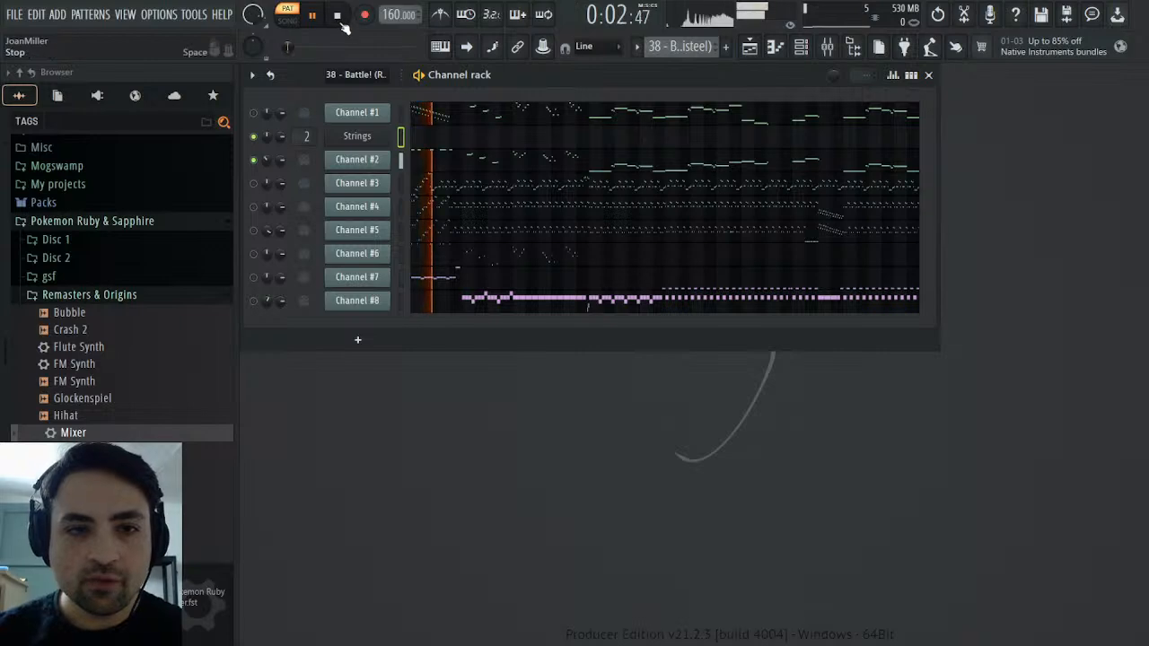
key(space)
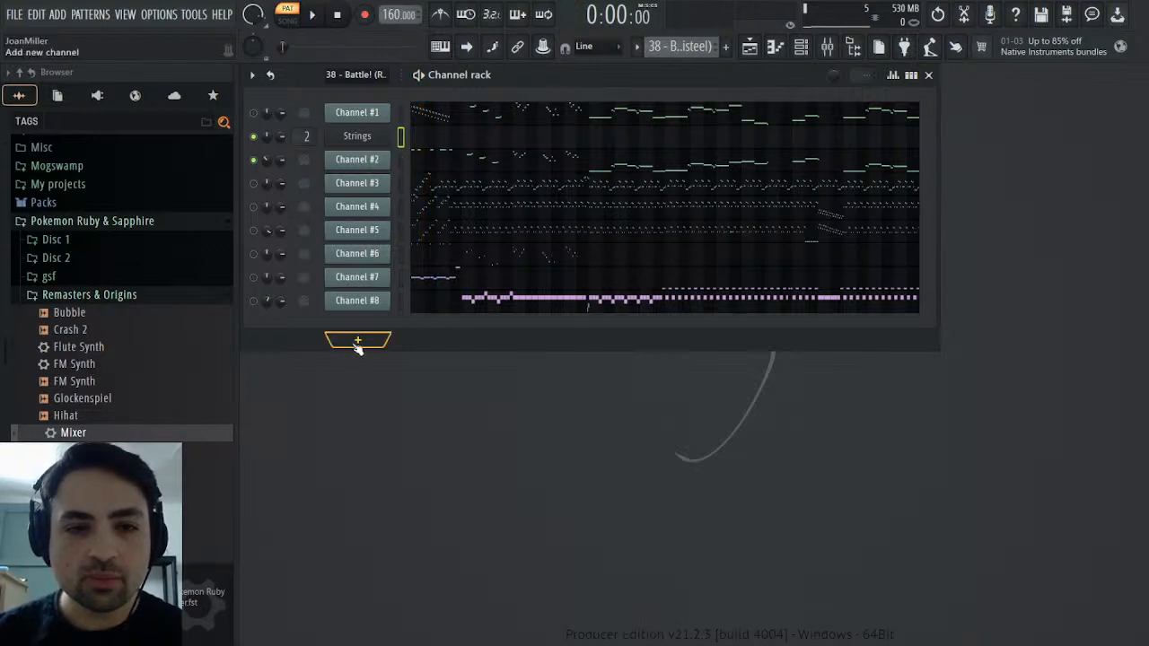
Add a Sytrus channel with the Default preset and shape operator 1 into a sawtooth wave
click(501, 334)
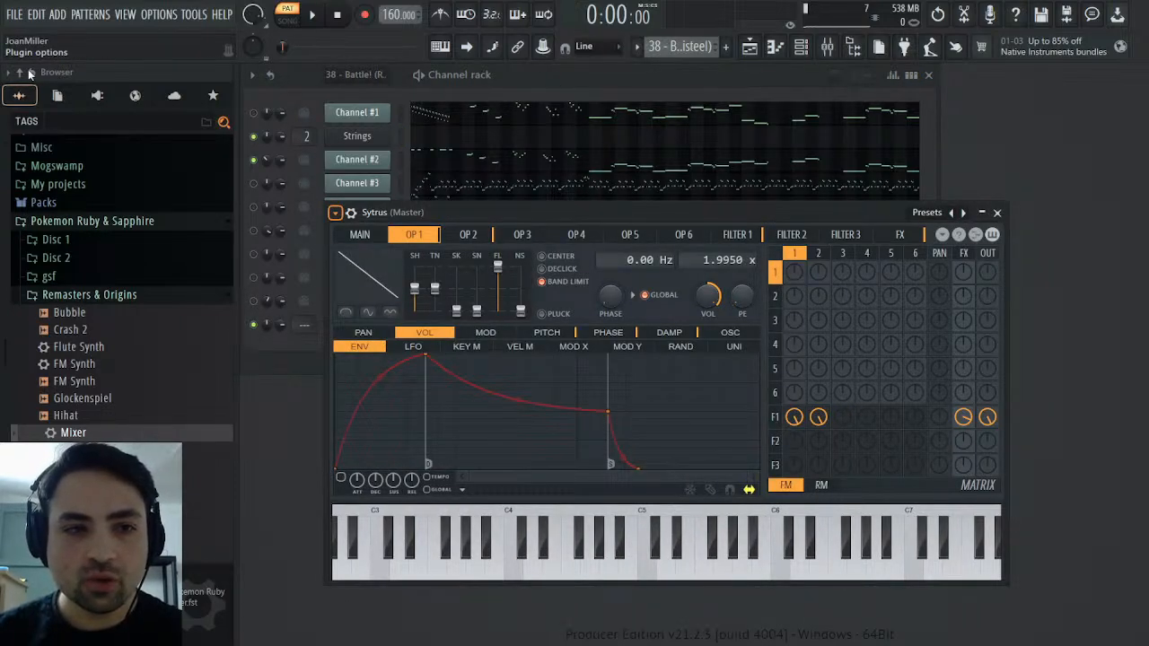
drag(414, 310, 414, 288)
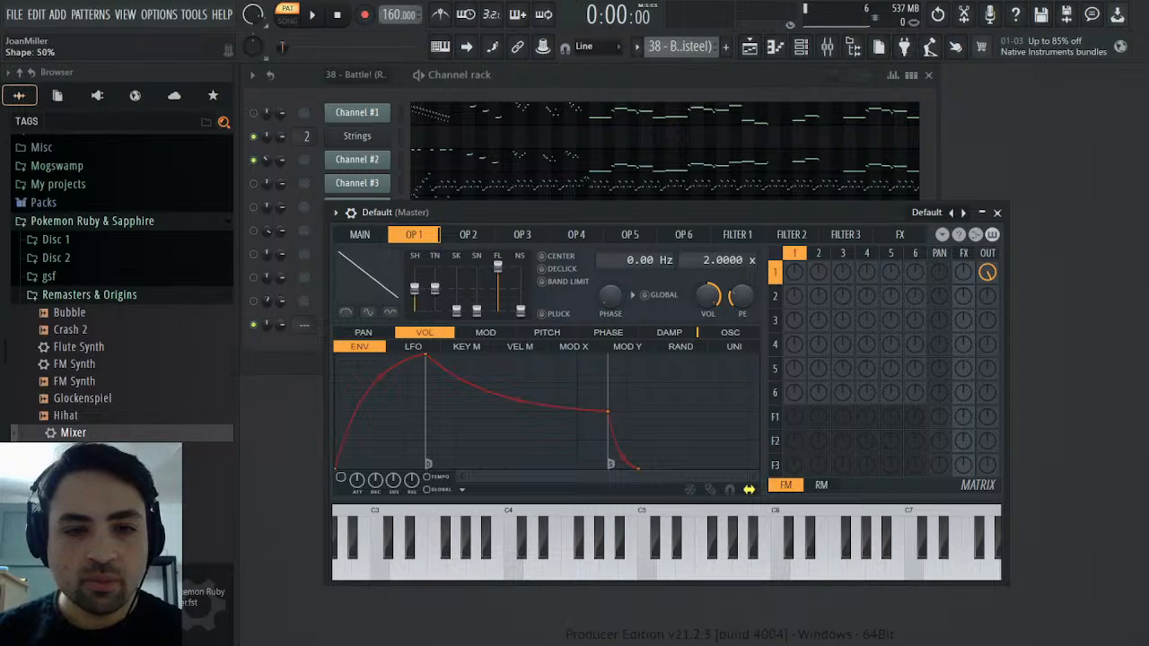
click(359, 234)
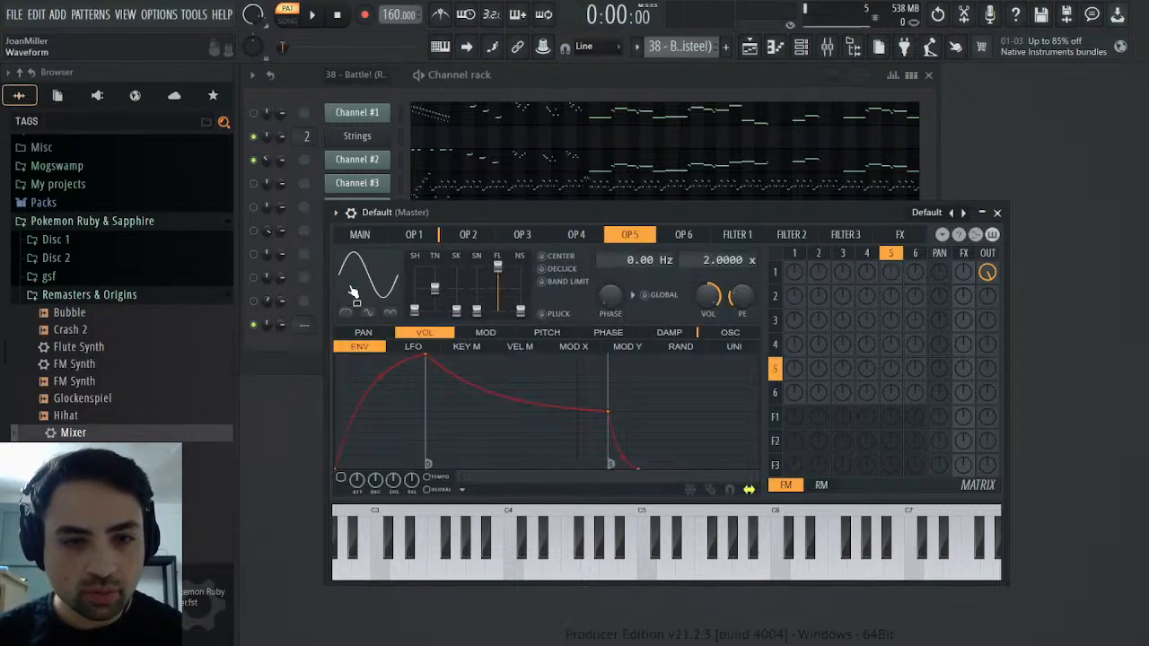
drag(356, 280, 355, 286)
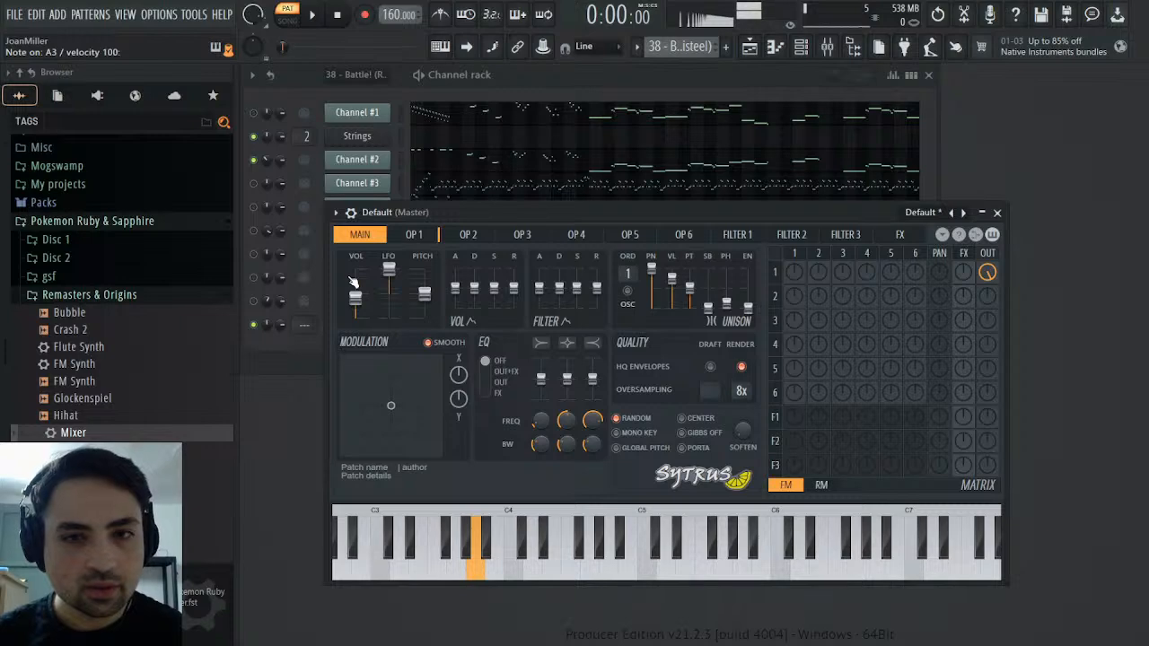
Set Sytrus operator 1's frequency ratio to 1.0000x and audition its sound against Channel #2
drag(422, 211, 633, 246)
click(403, 160)
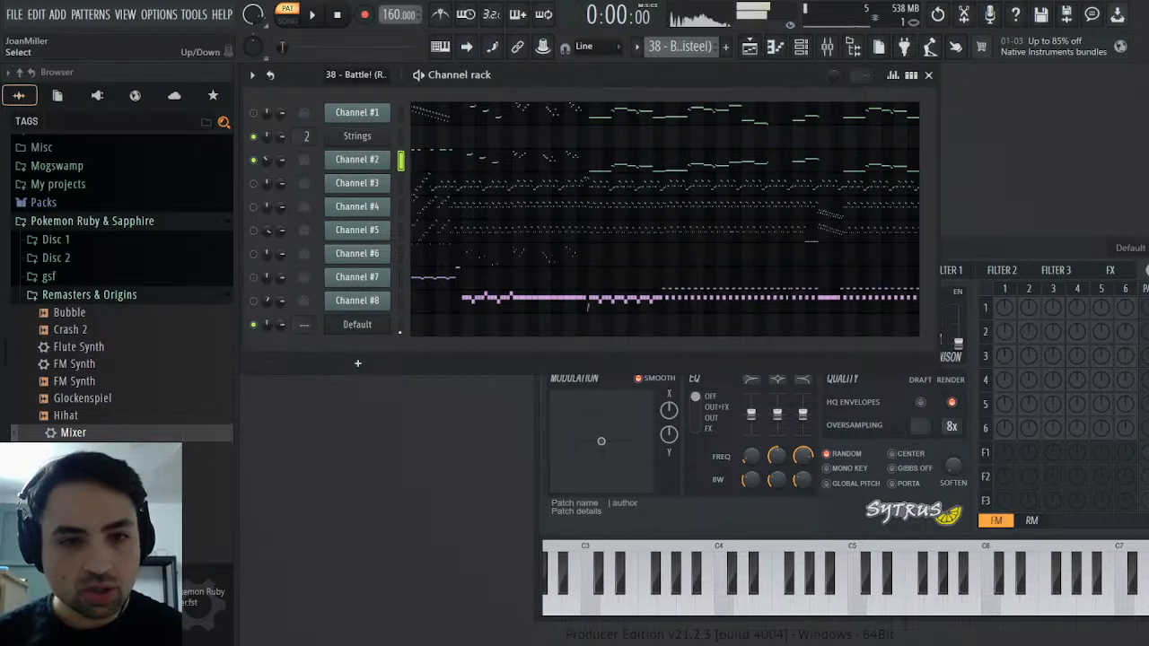
click(358, 324)
click(626, 271)
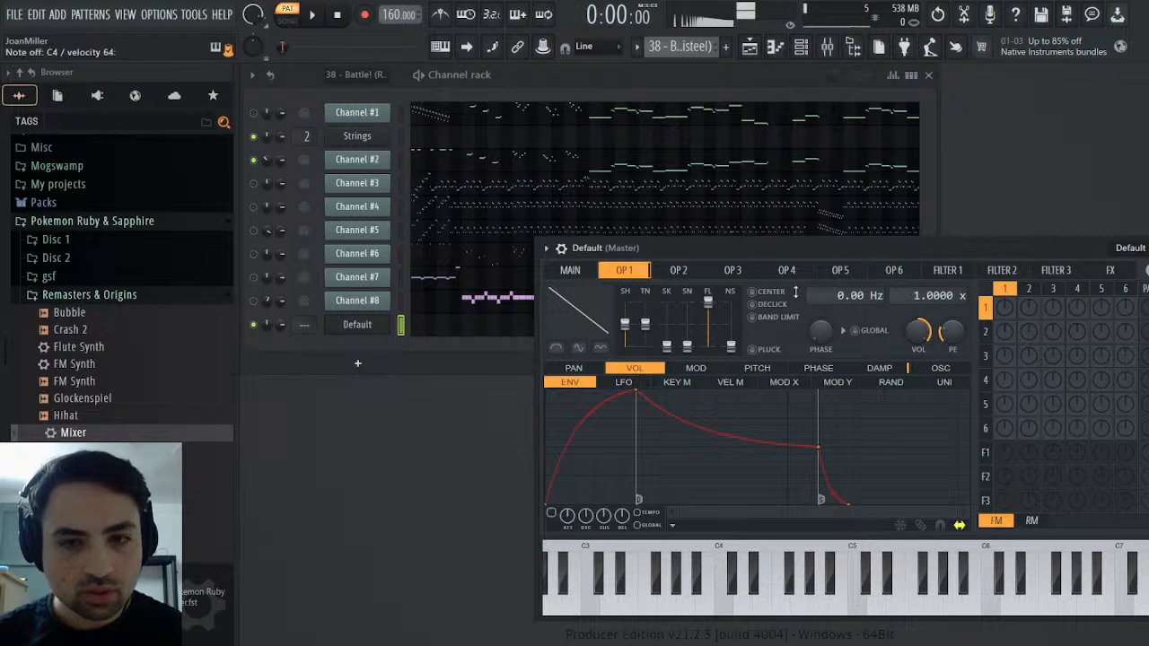
click(401, 159)
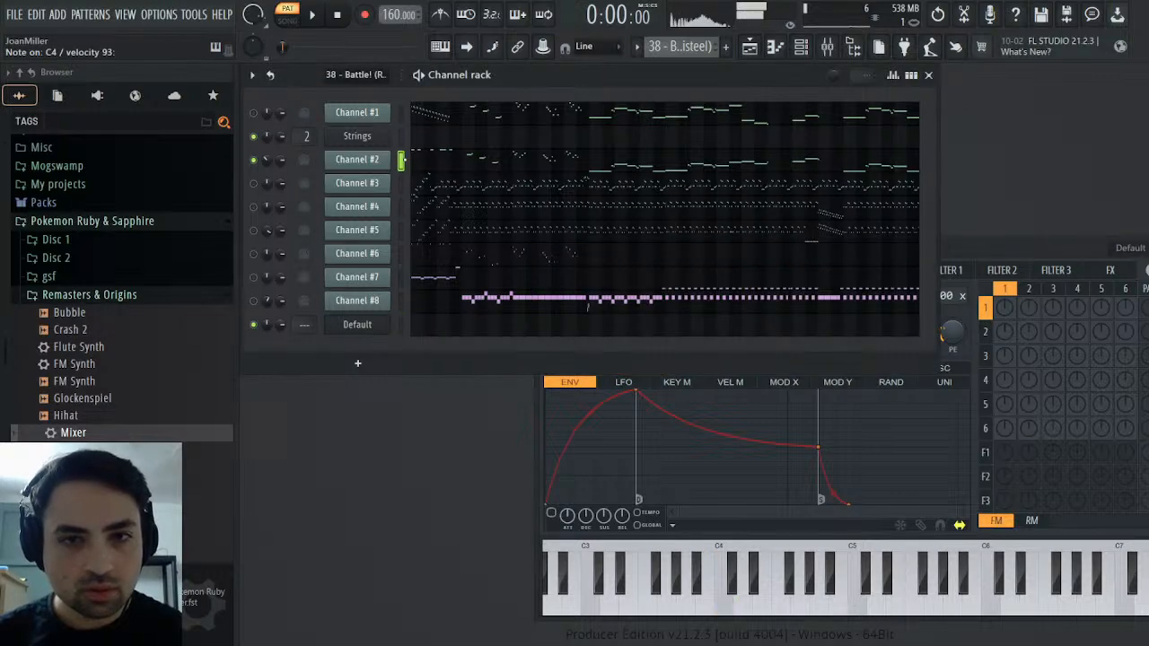
click(401, 325)
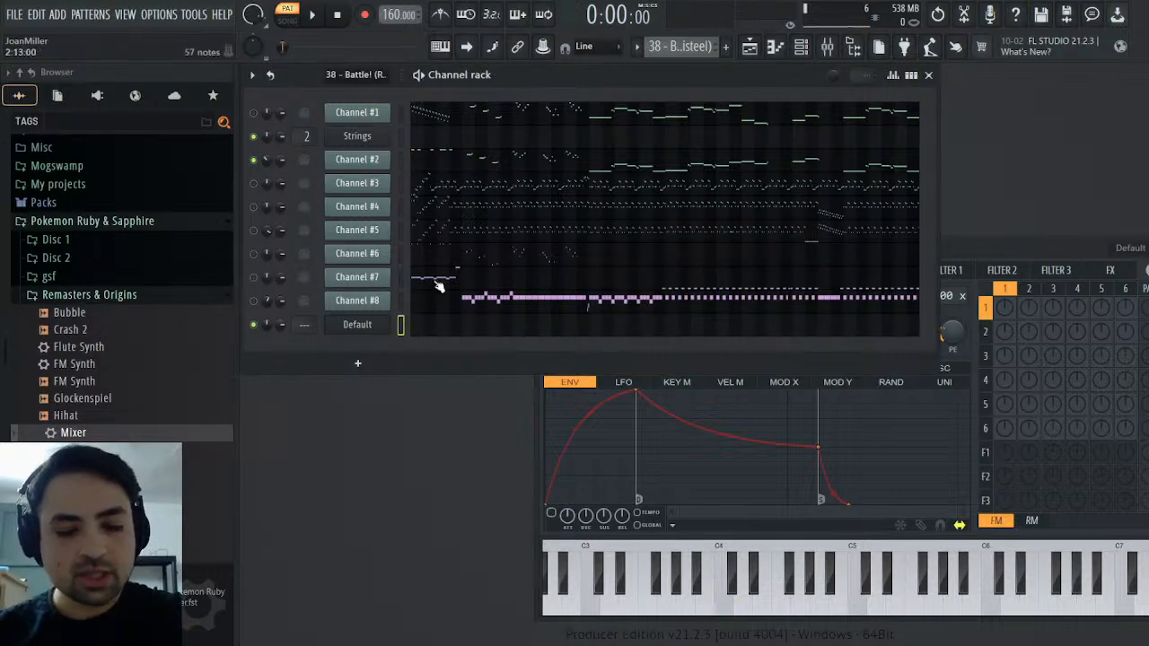
Move the Sytrus Default channel directly below Channel #2 and audition both channels one after the other
key(alt+Up)
key(alt+Up)
key(alt+Up)
key(alt+Up)
key(alt+Up)
key(alt+Up)
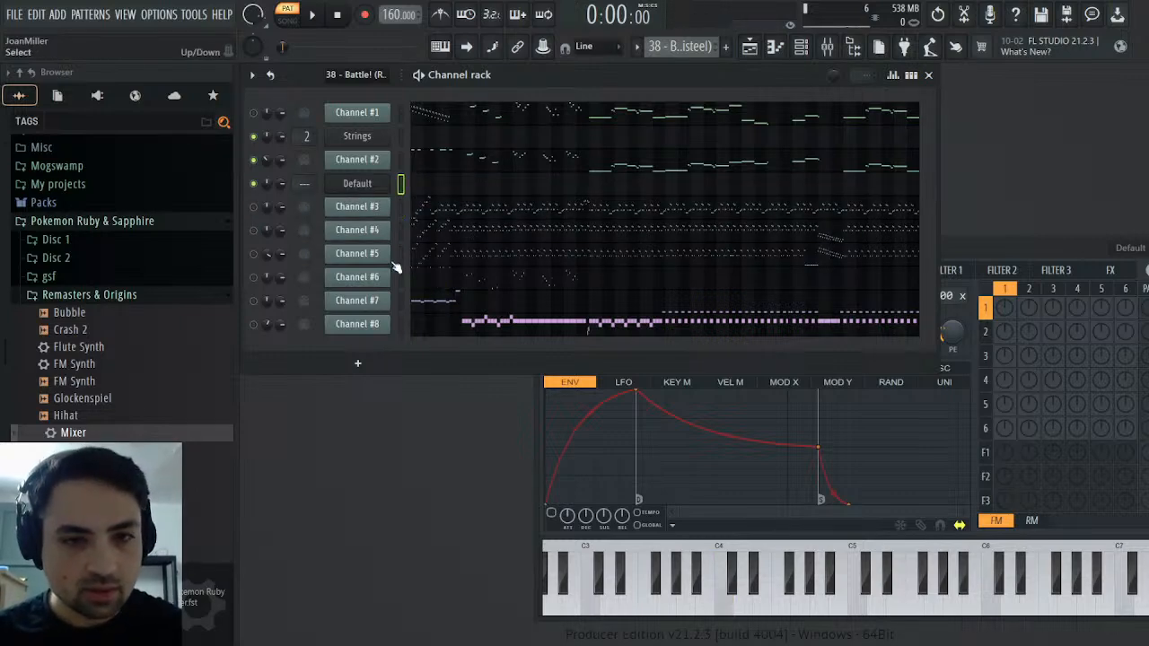
click(401, 159)
click(403, 187)
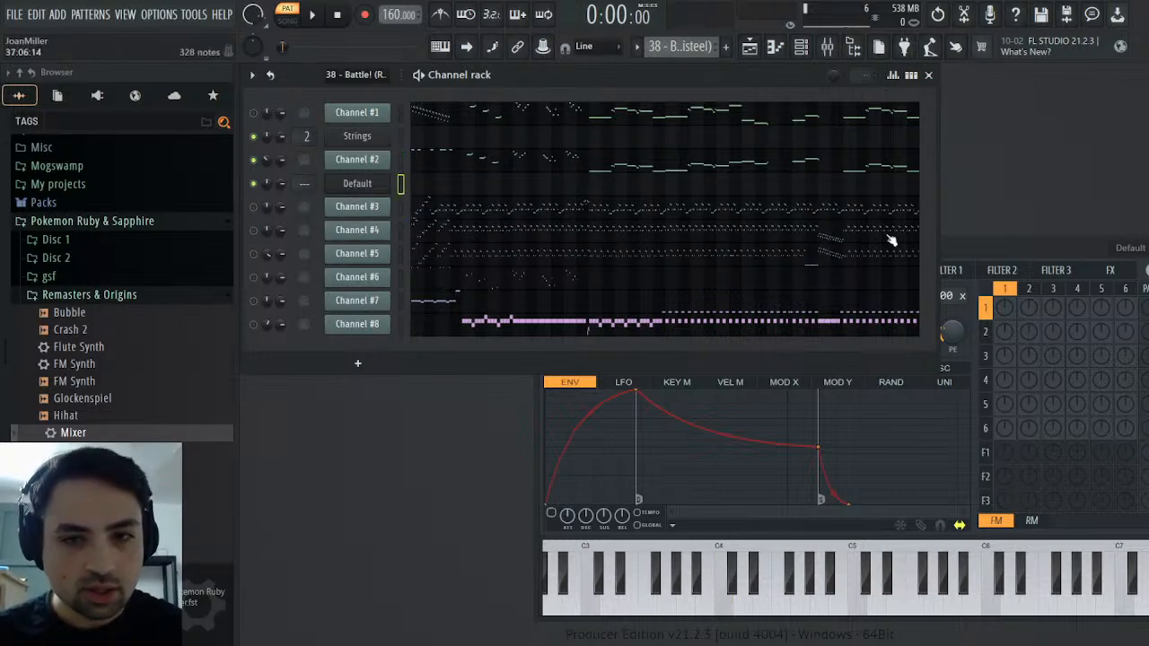
Route operator 1 through Filter 1 to the main output, muting operator 1's direct output and Filter 1's FX send
drag(997, 249, 825, 218)
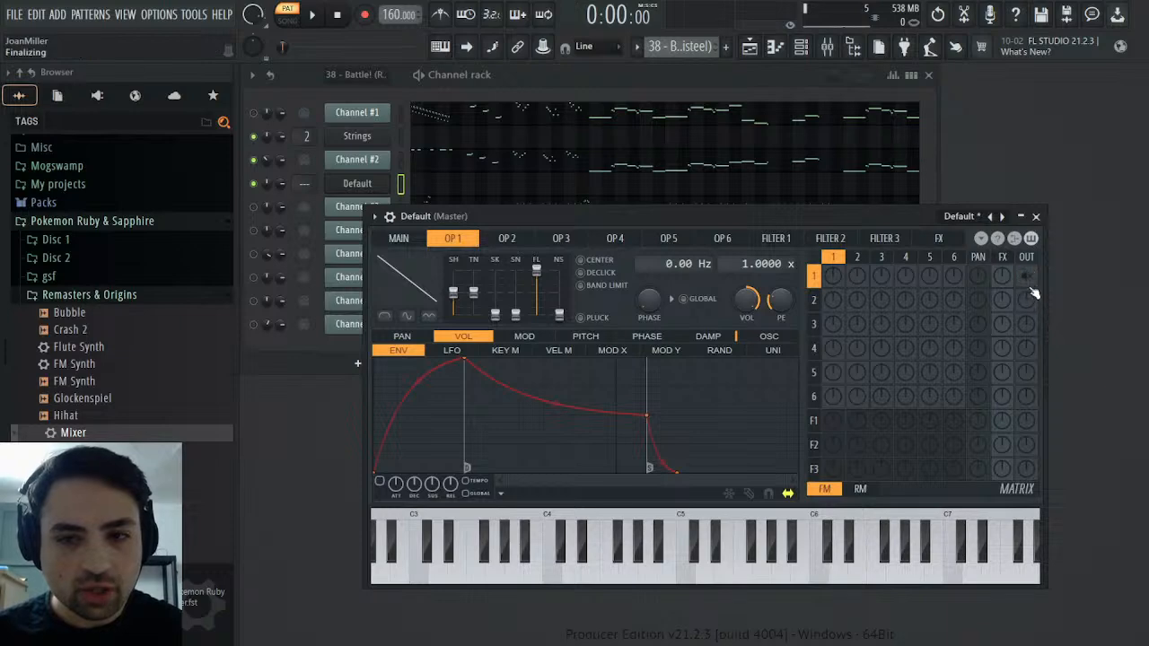
drag(1012, 426, 1011, 359)
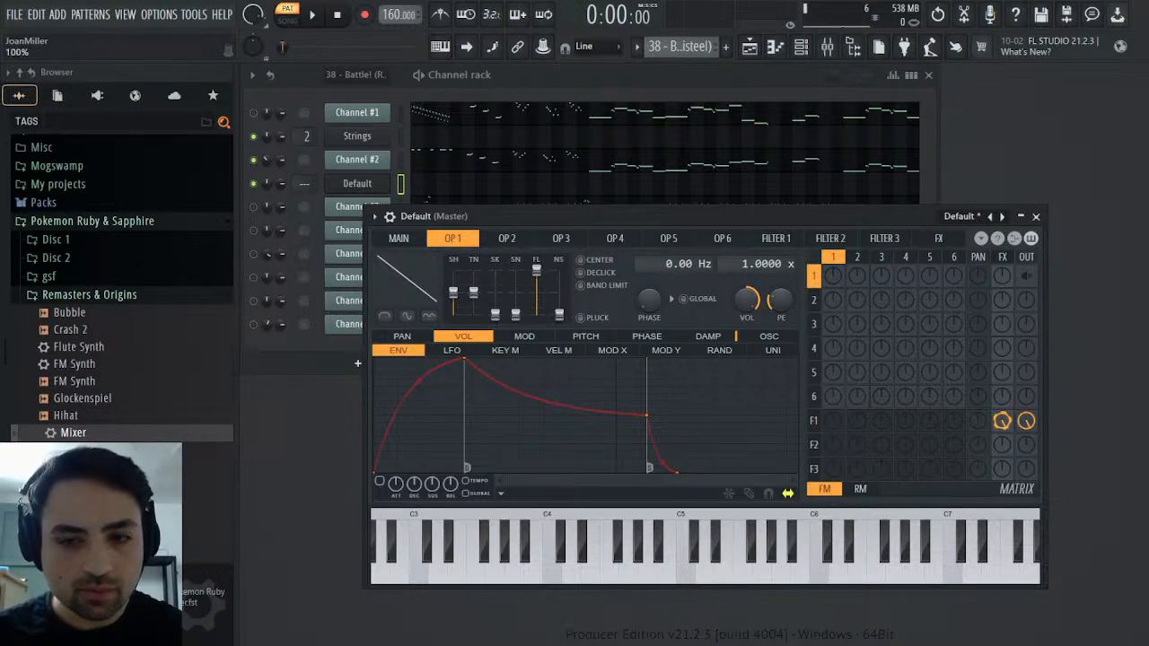
right_click(1005, 422)
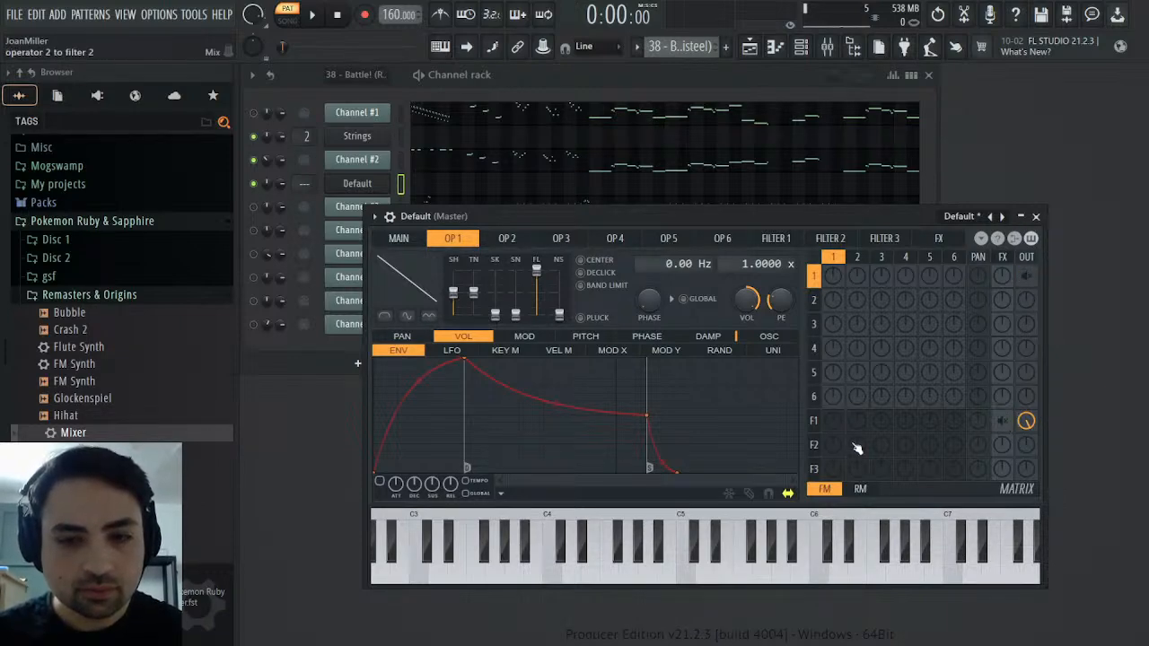
drag(836, 422, 836, 423)
click(814, 421)
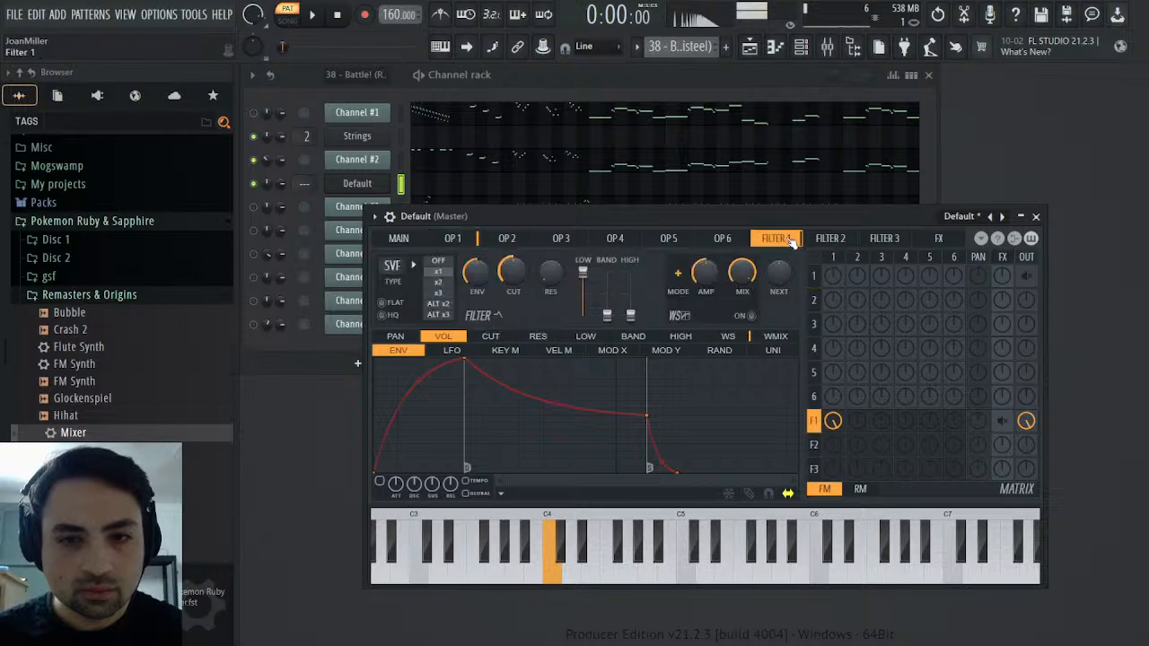
Set the Sytrus unison order to 9, unison pitch to 75% and unison phase to 32%, comparing the sound with Channel #2
click(400, 237)
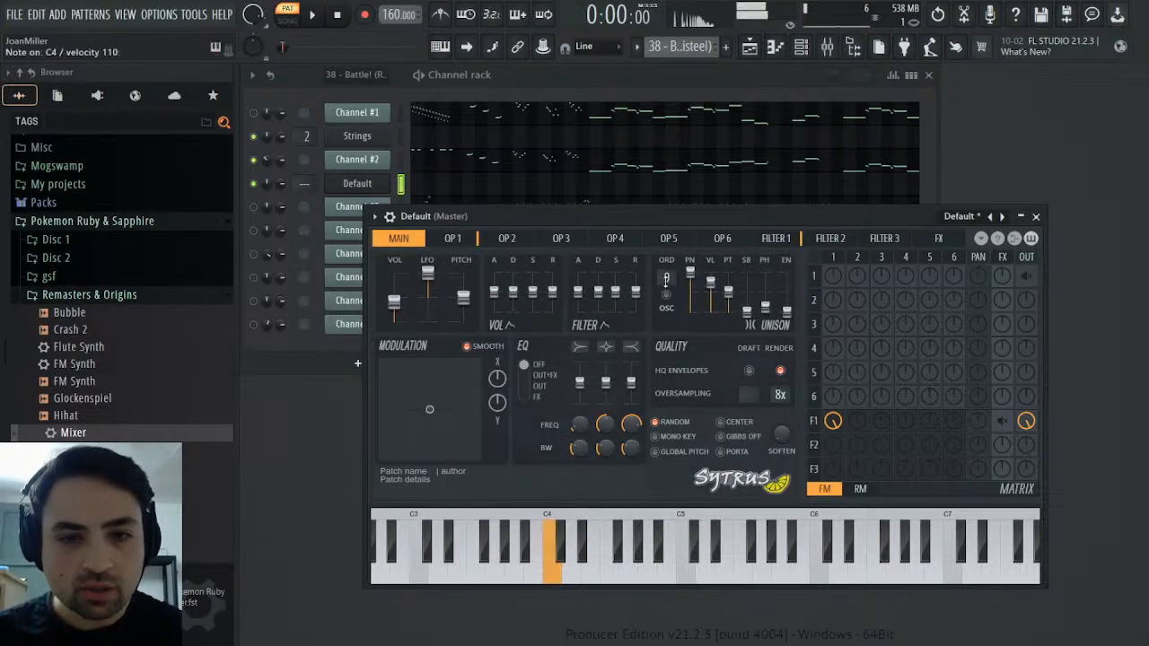
drag(733, 297, 733, 284)
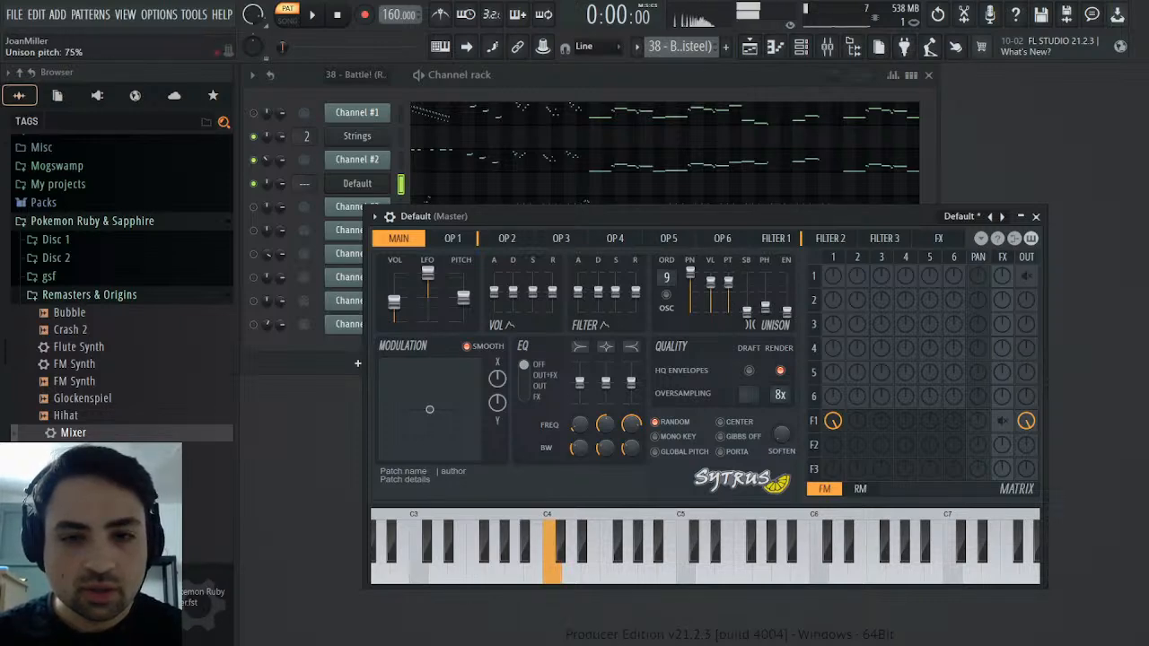
click(403, 161)
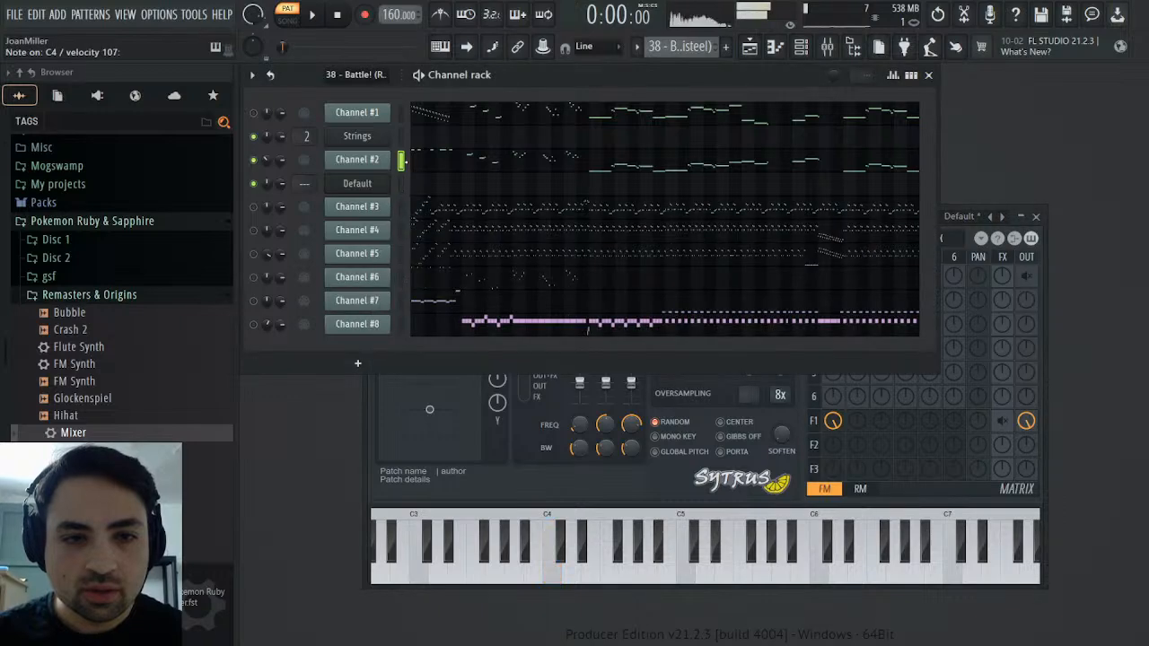
click(402, 185)
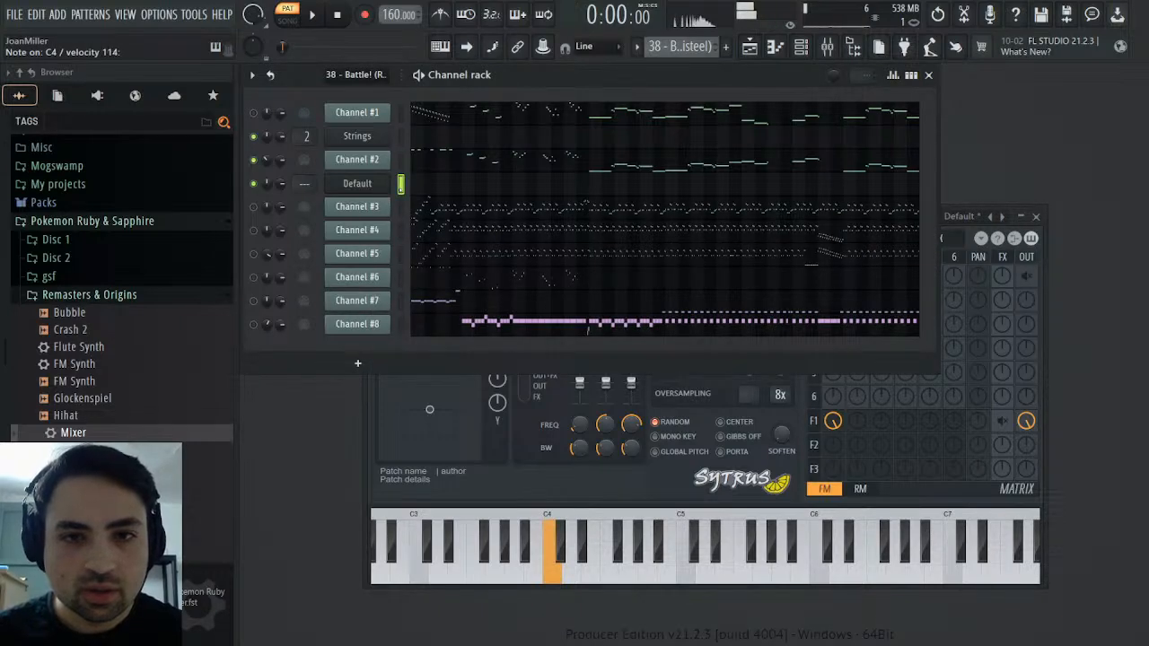
click(357, 183)
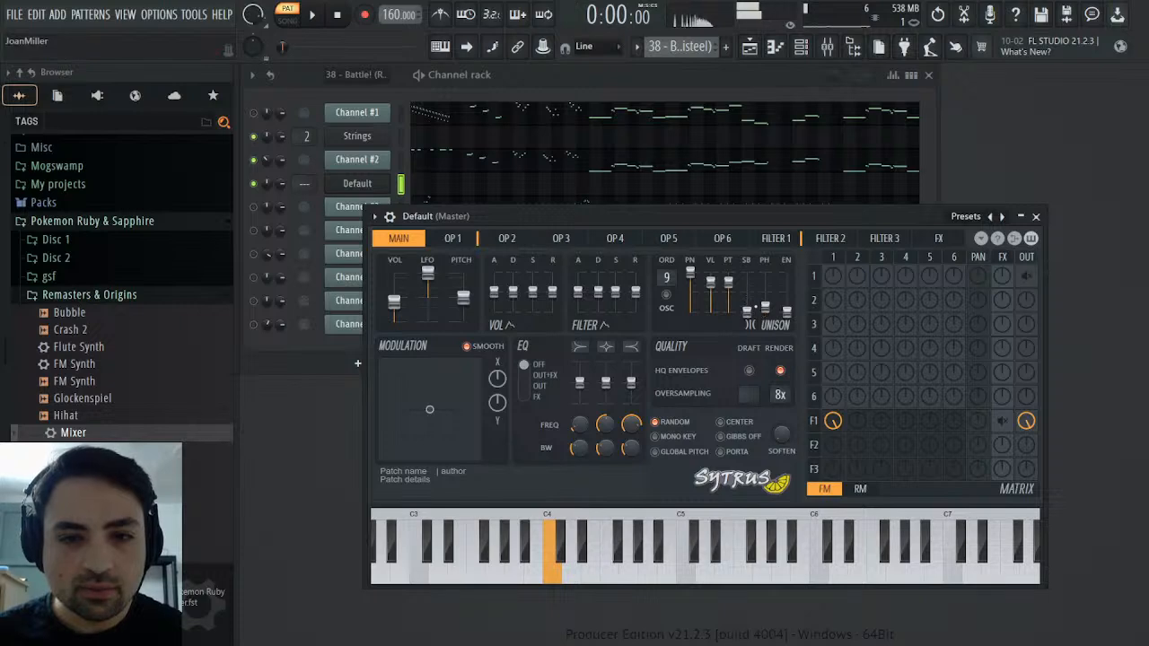
drag(765, 310, 765, 287)
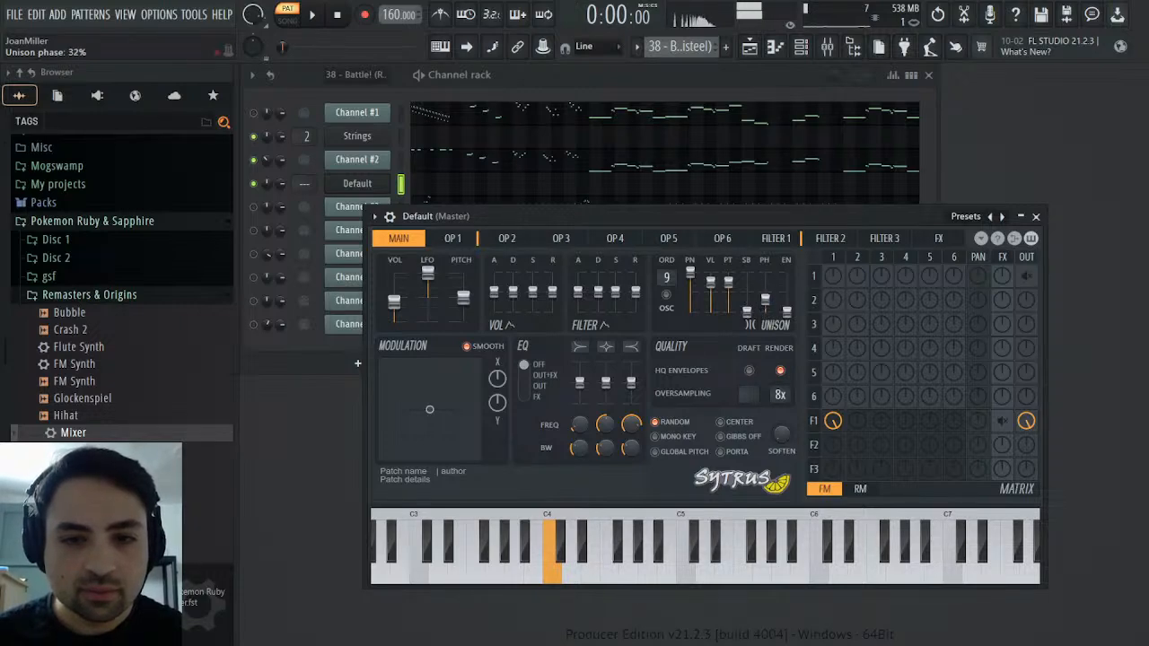
Turn on Filter 1's waveshaper and try small adjustments to its pre amp and the curve's middle point
click(778, 238)
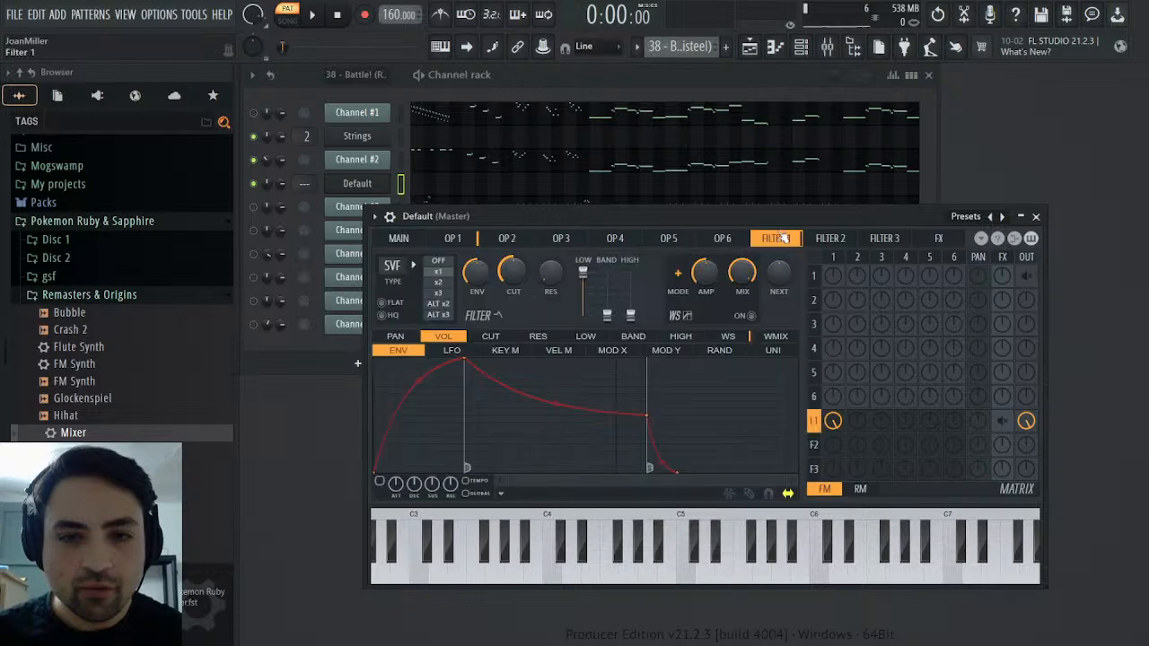
click(754, 317)
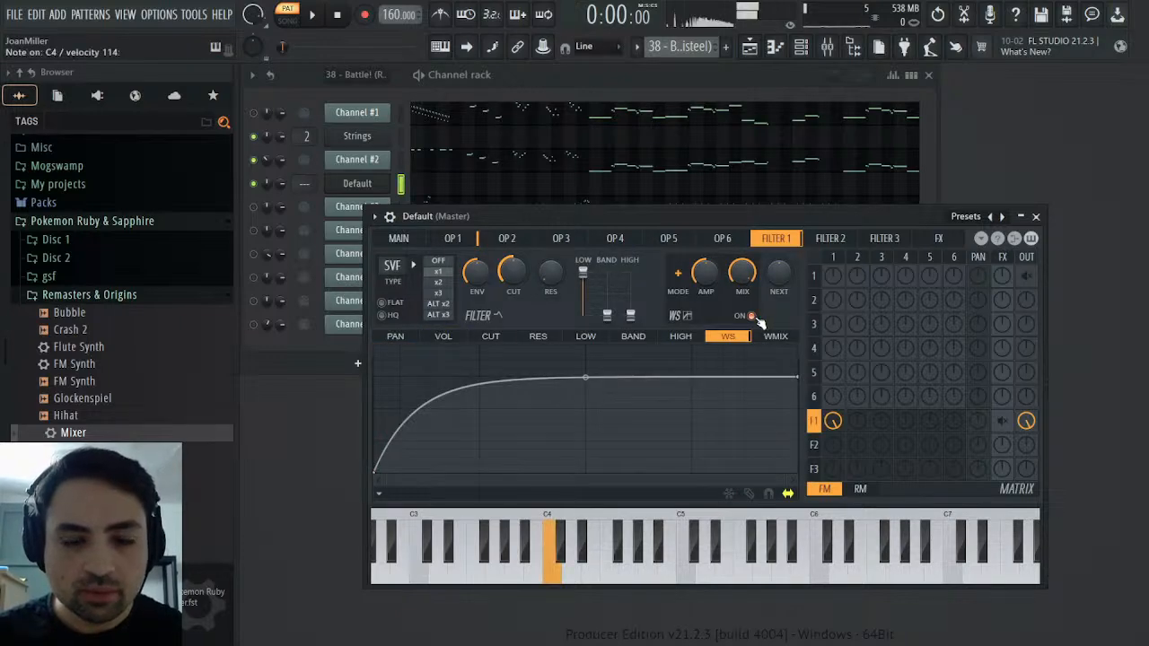
drag(706, 274, 706, 271)
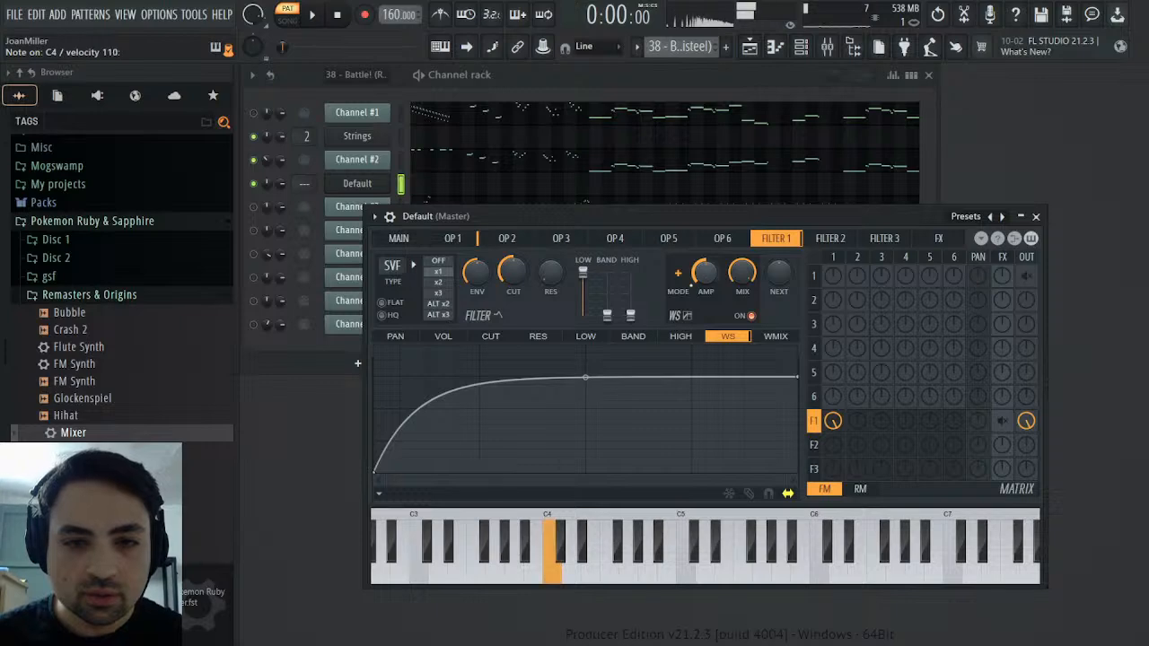
drag(588, 376, 588, 363)
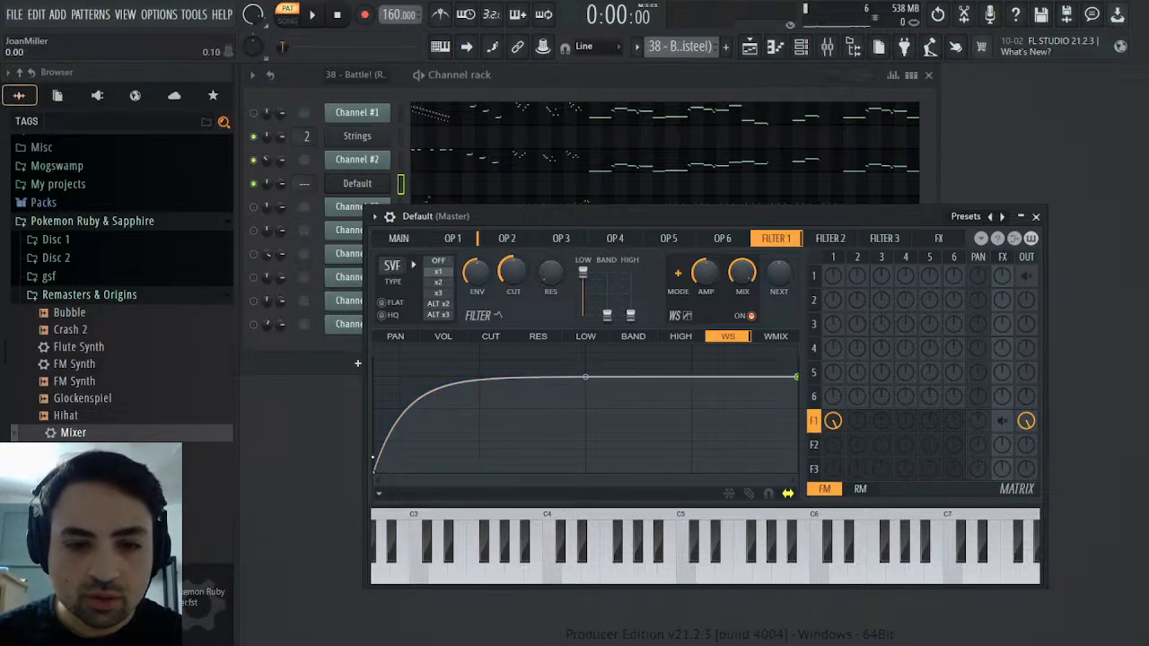
Add a point at the start of Filter 1's waveshaper curve, lower it close to the origin and audition the sound
right_click(372, 457)
mouse_move(374, 454)
mouse_down()
mouse_move(372, 430)
mouse_move(375, 461)
mouse_up()
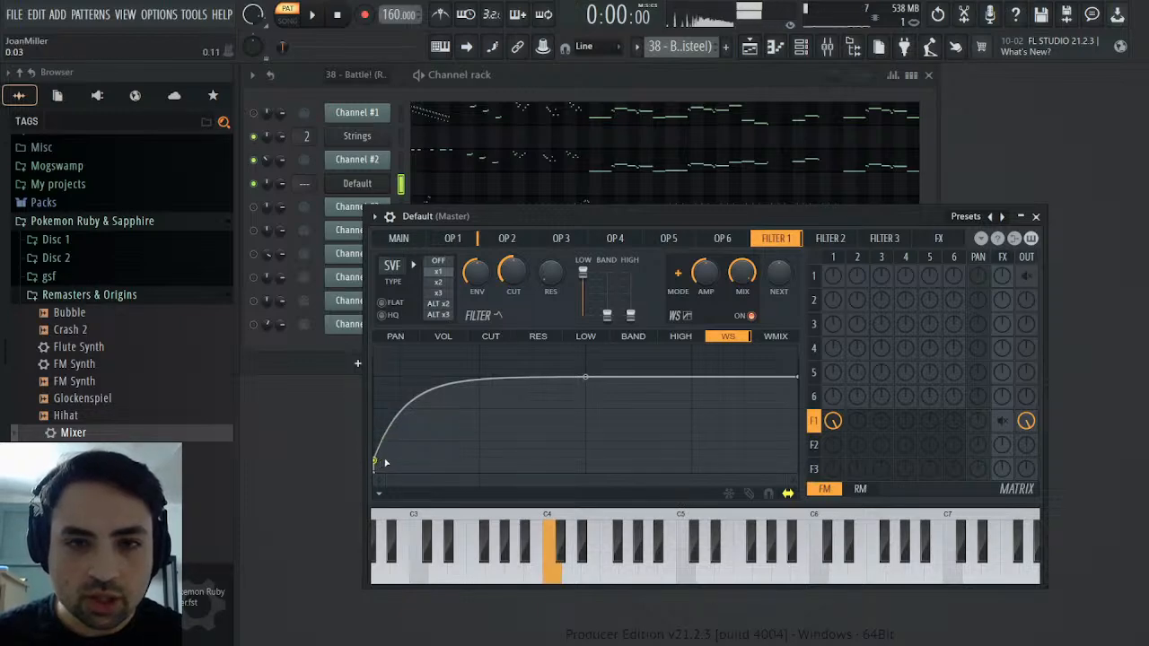
mouse_move(379, 461)
mouse_down()
mouse_move(442, 400)
mouse_move(376, 472)
mouse_up()
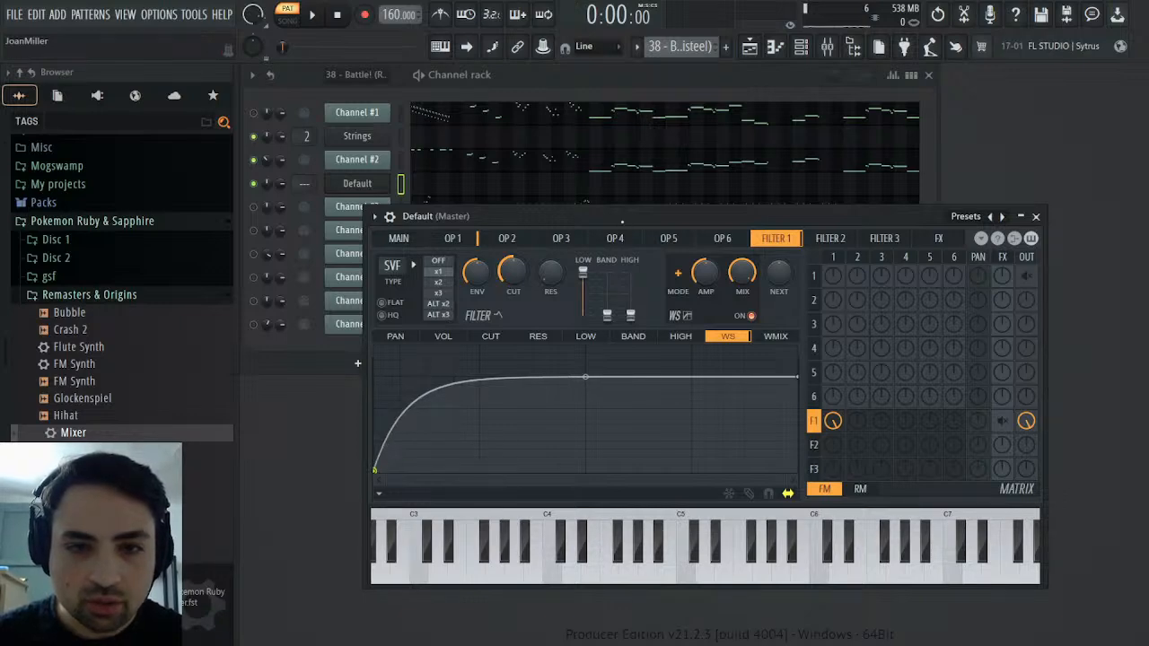
key(z)
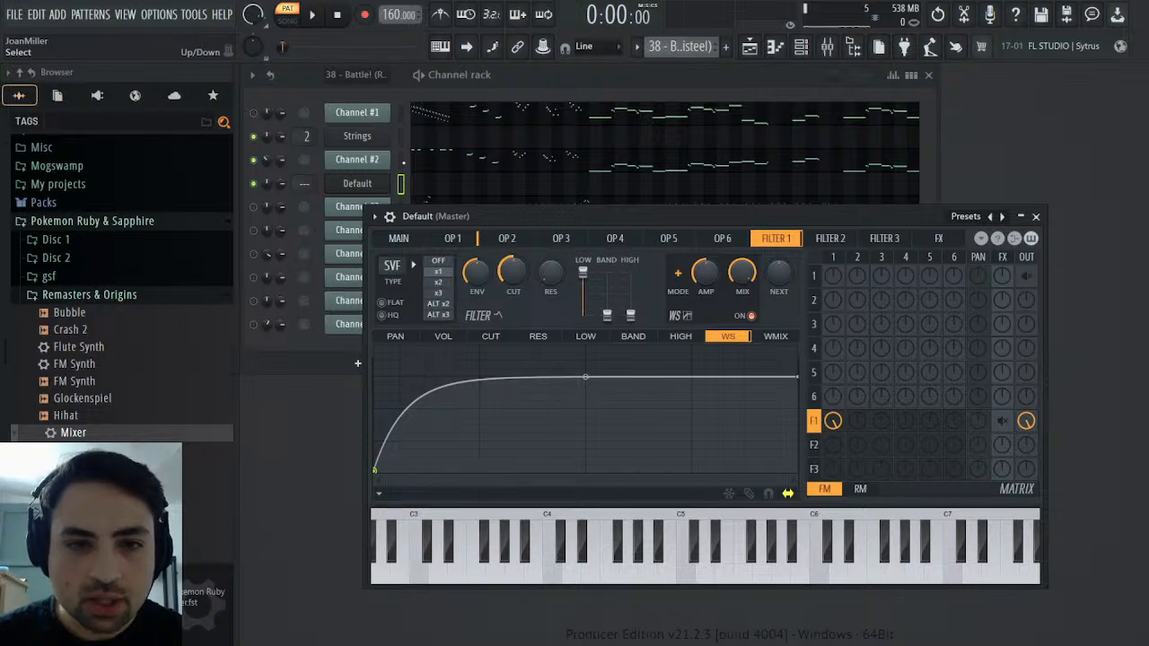
Compare the Sytrus sound with Channel #2 and set Filter 1's waveshaper pre amp to 98%
click(400, 160)
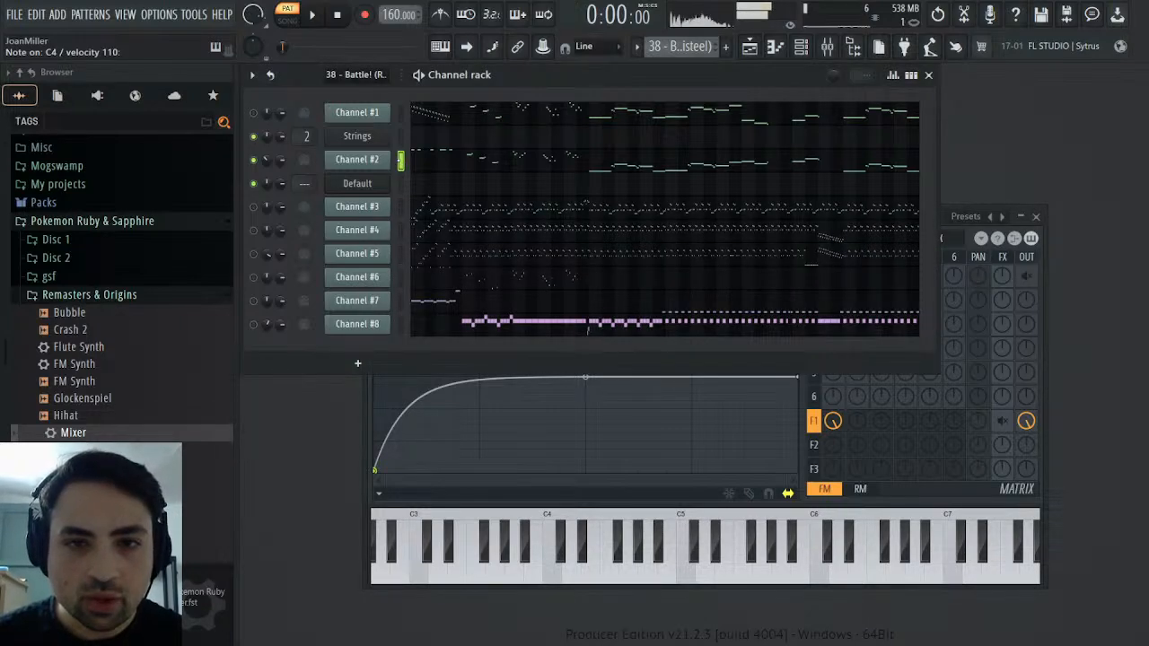
click(402, 183)
key(z)
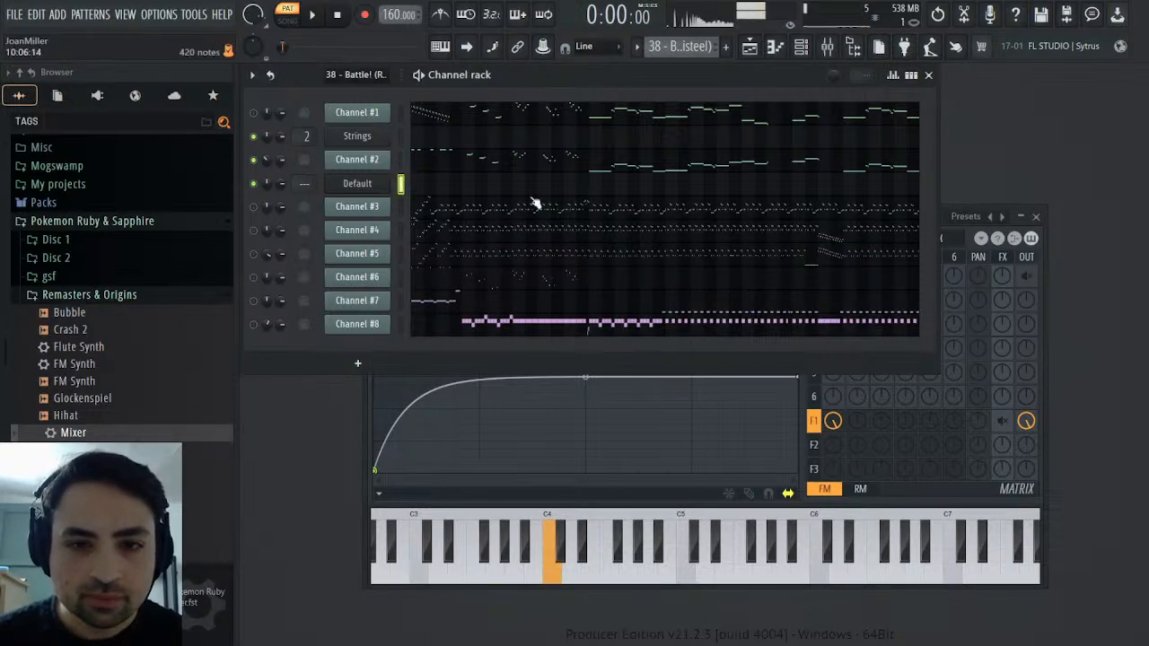
click(1048, 260)
key(z)
key(z)
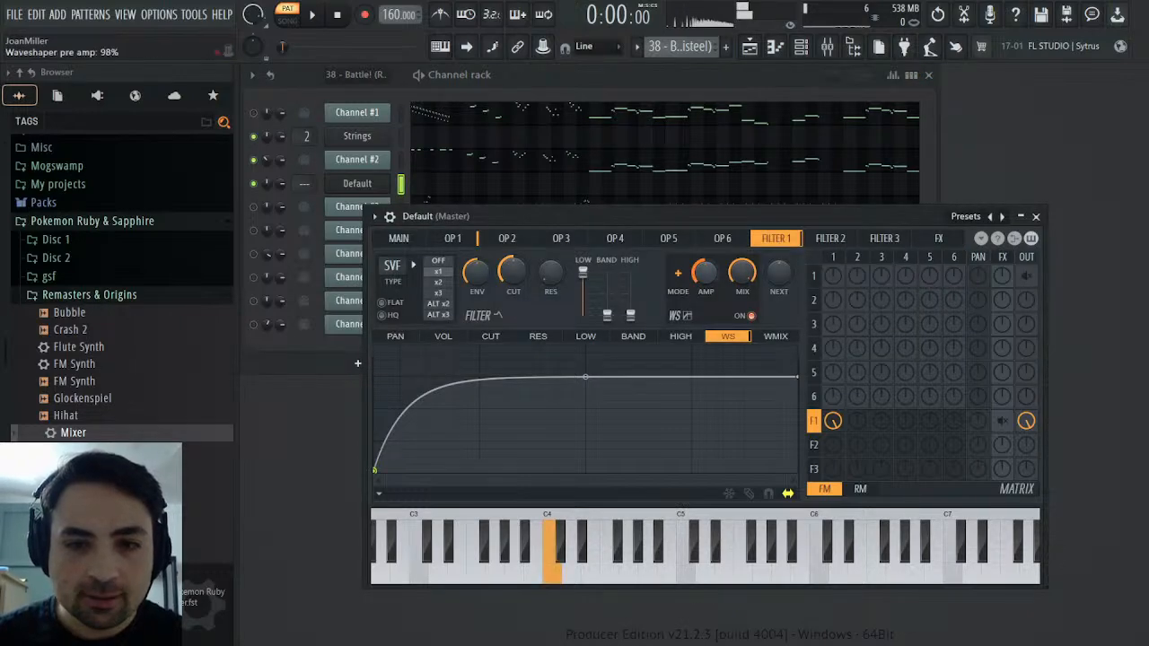
Lower the middle point of Filter 1's waveshaper curve to about 0.74 and compare the sound with Channel #2
key(z)
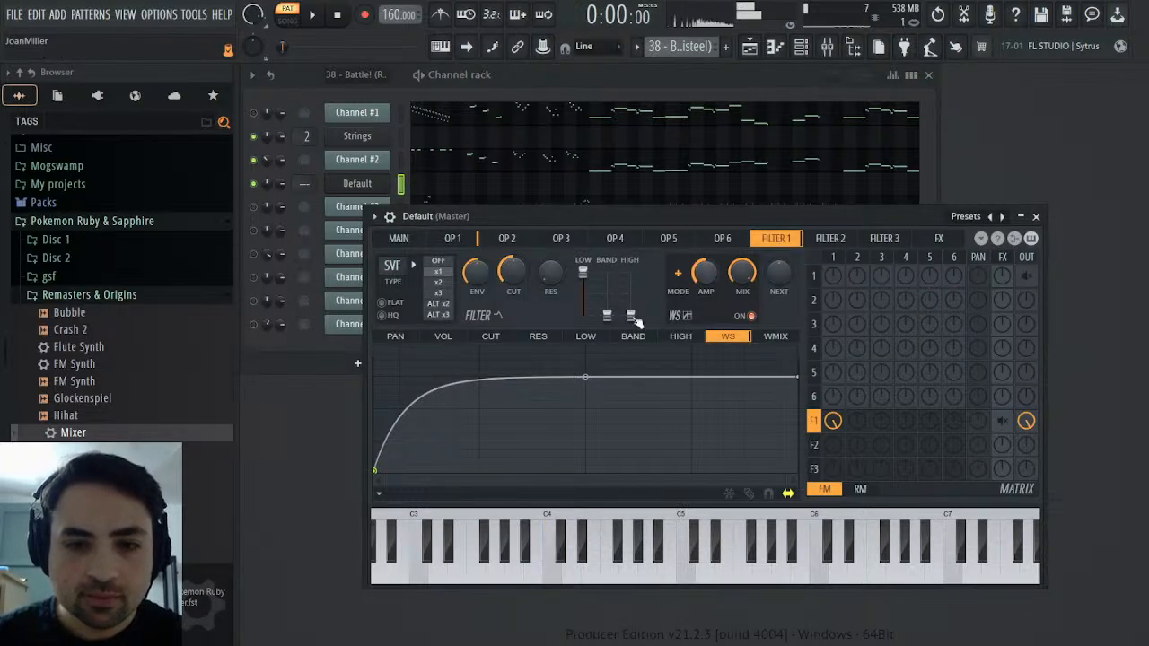
drag(586, 379, 586, 387)
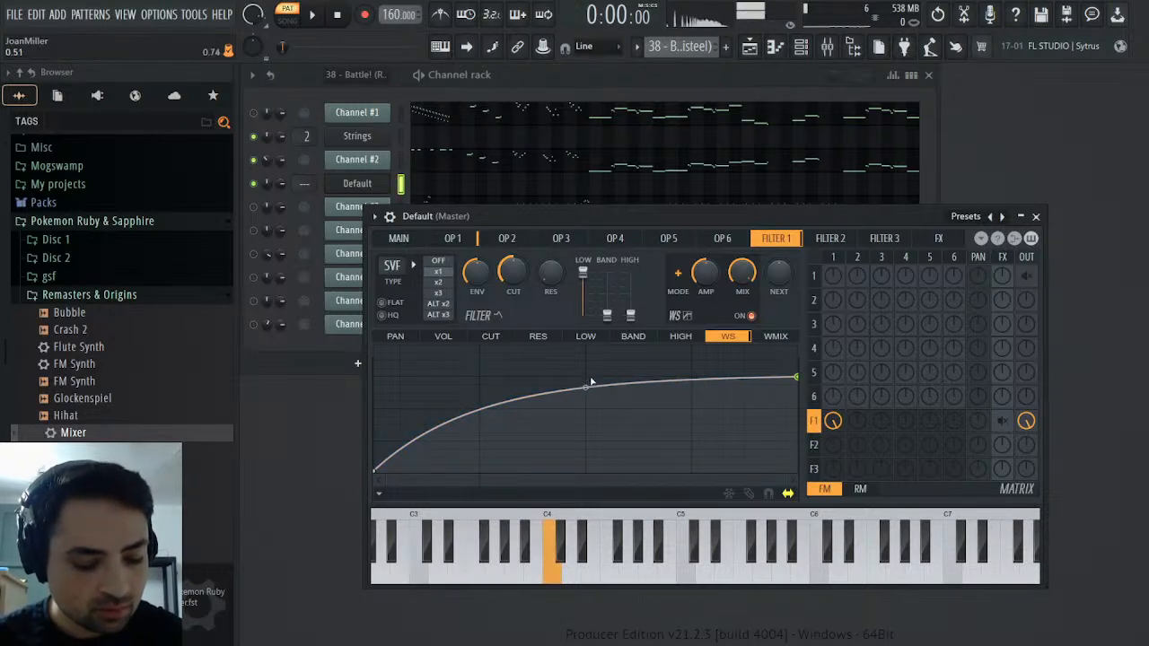
click(401, 161)
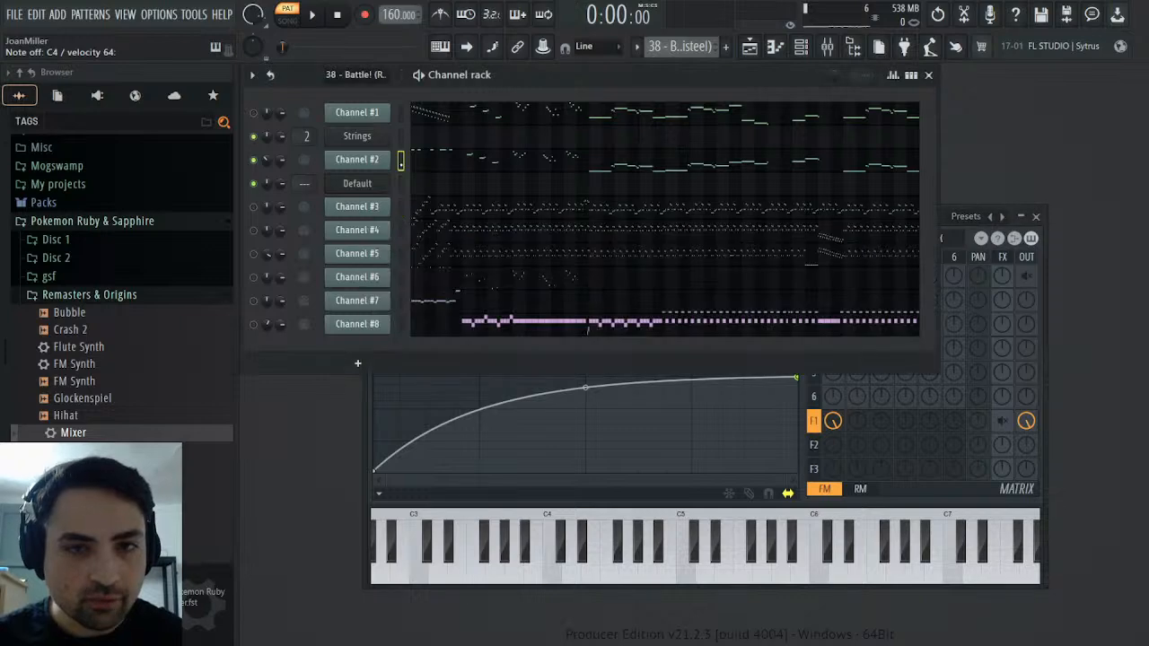
click(402, 183)
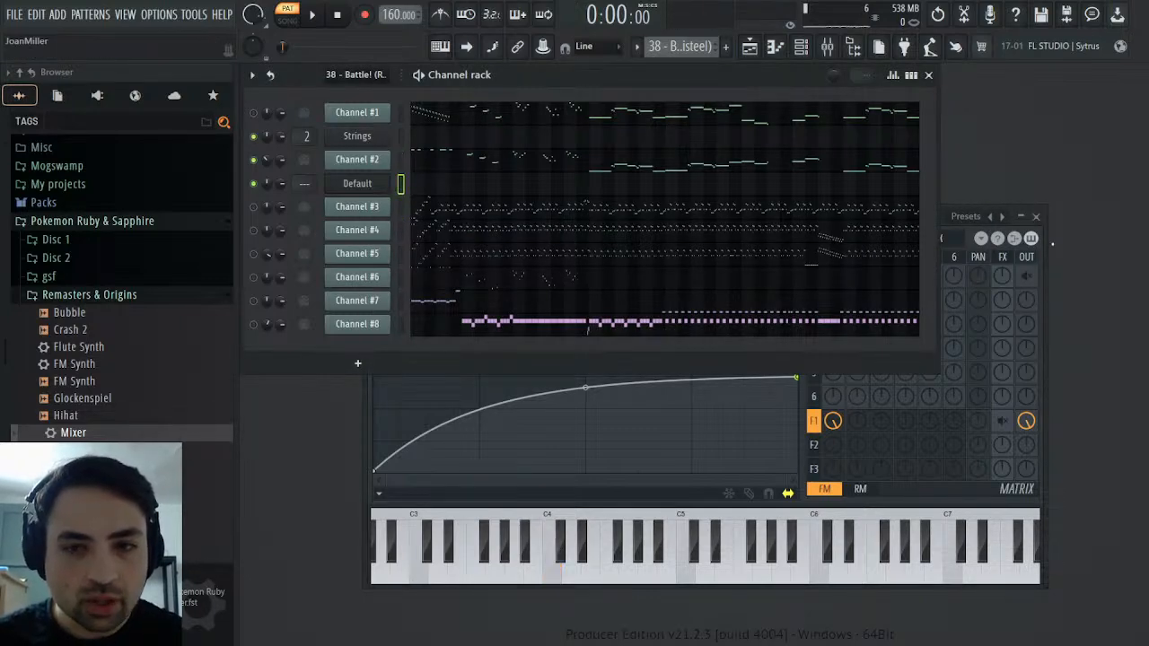
Set Operator 1's frequency ratio to 0.5000 and compare the Sytrus sound with Channel #2
click(1046, 247)
click(453, 237)
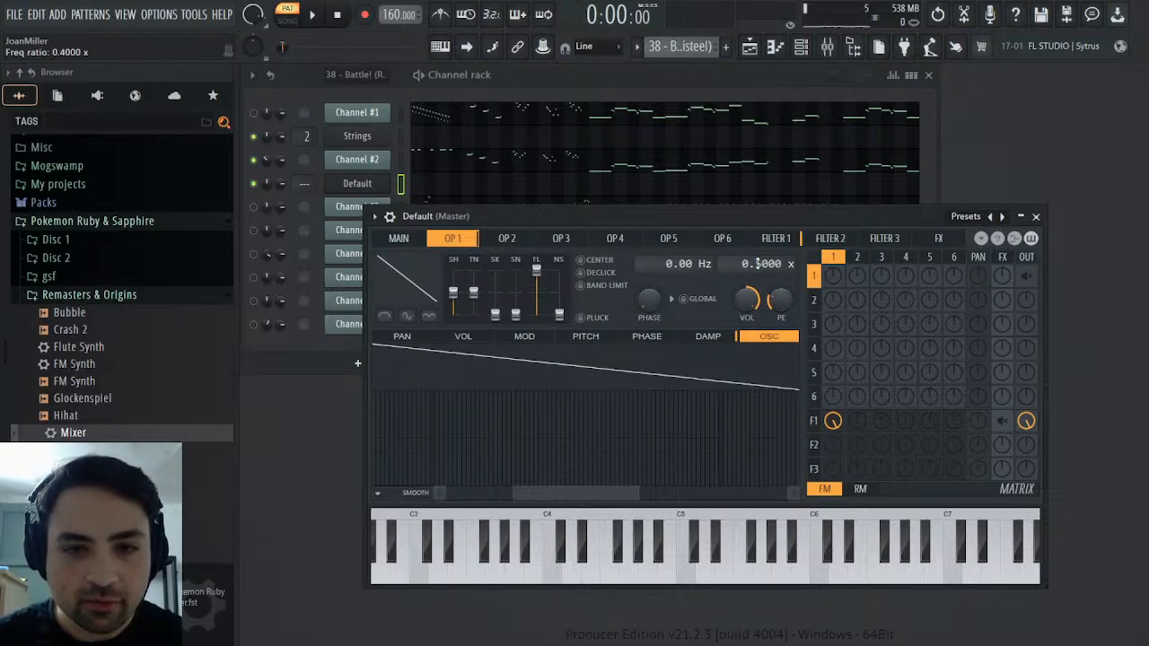
scroll(757, 264, up, 1)
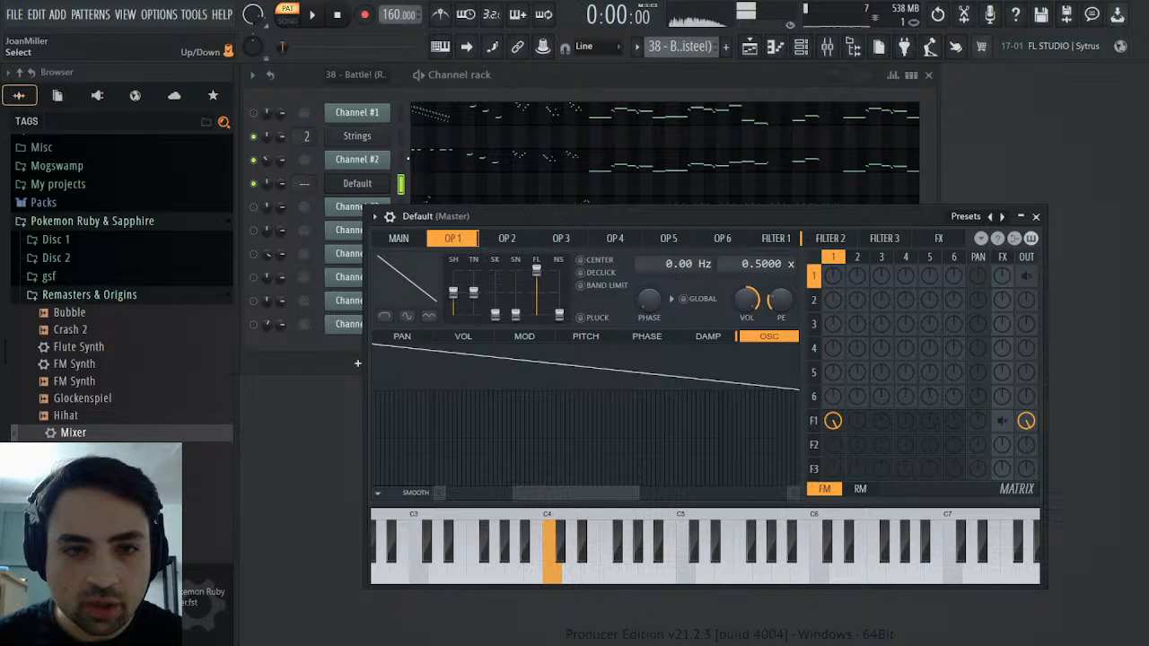
click(402, 160)
click(401, 185)
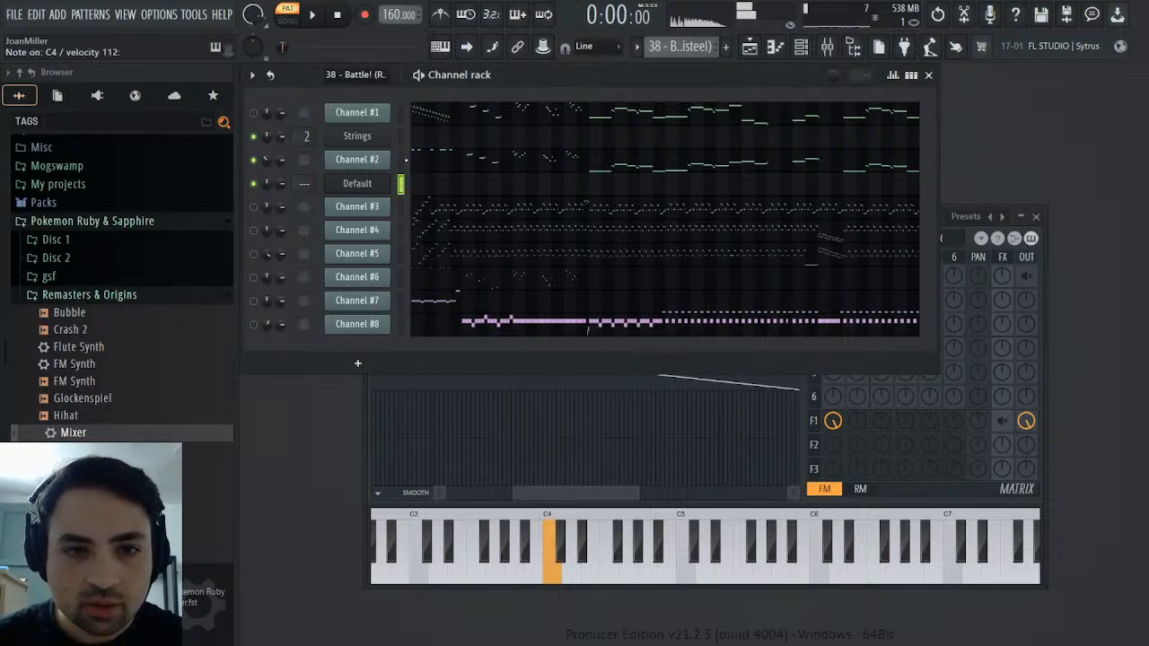
click(402, 159)
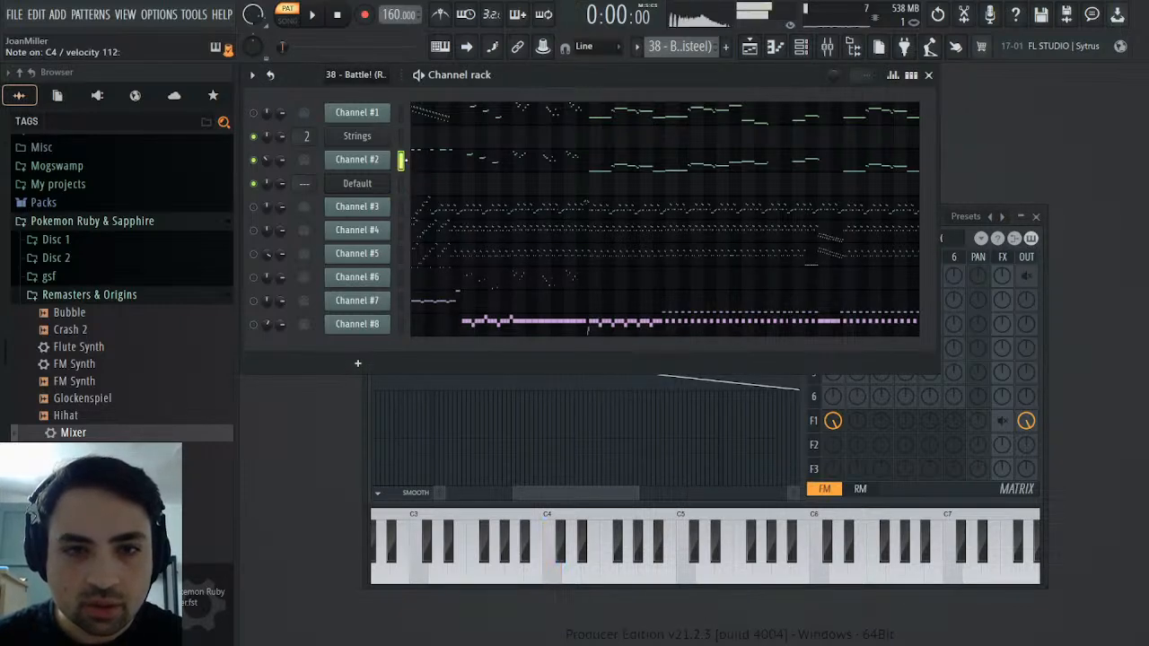
click(1042, 265)
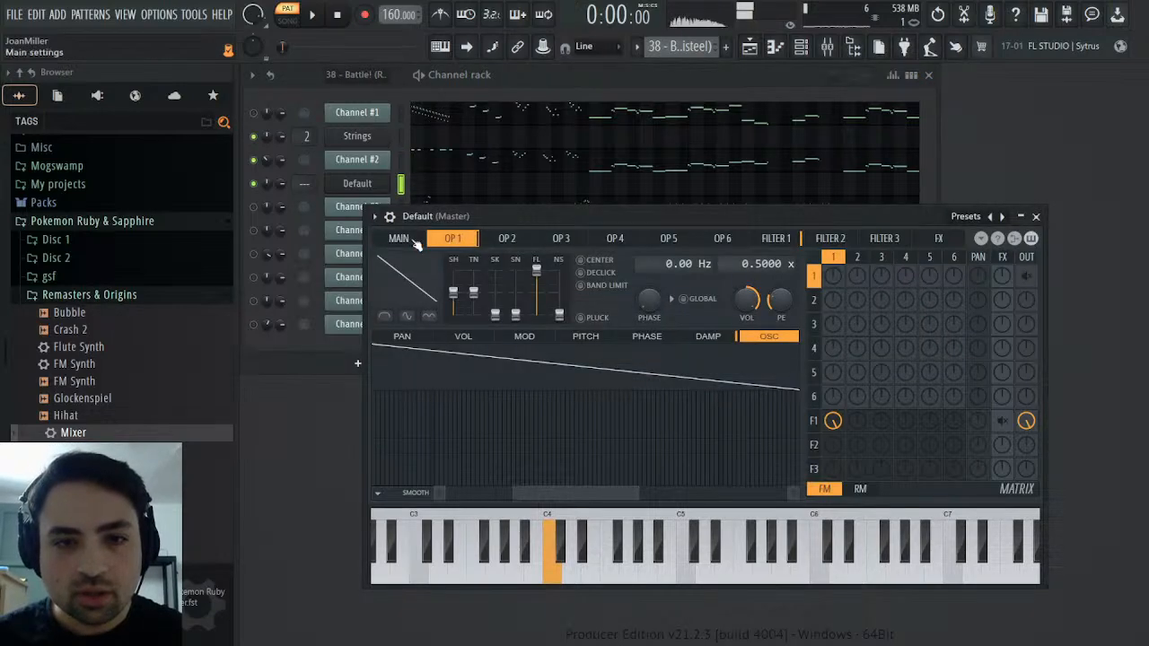
Compare the synth with Channel #2 and reduce the Sytrus unison order to 5 in the main settings
click(413, 242)
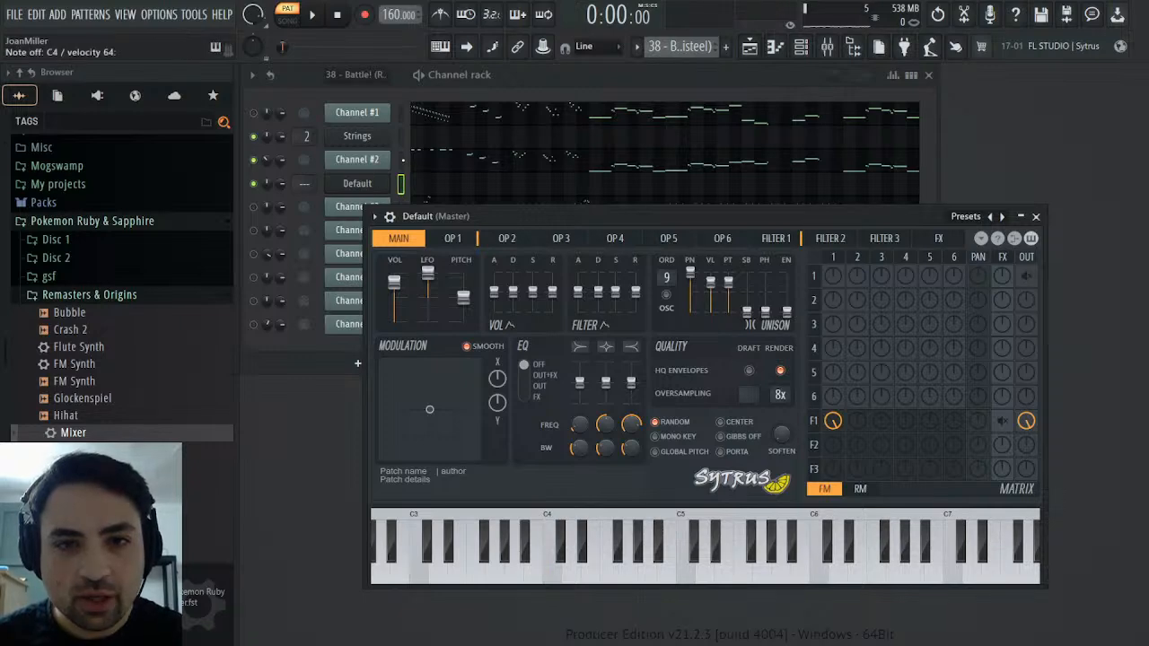
click(401, 160)
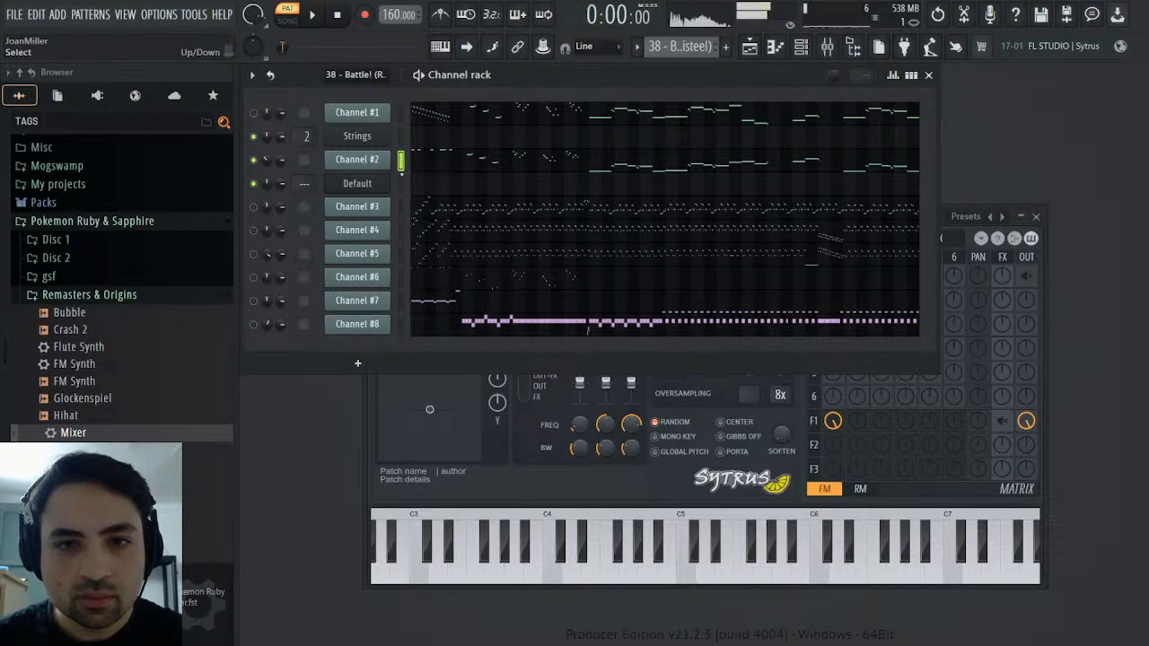
click(400, 184)
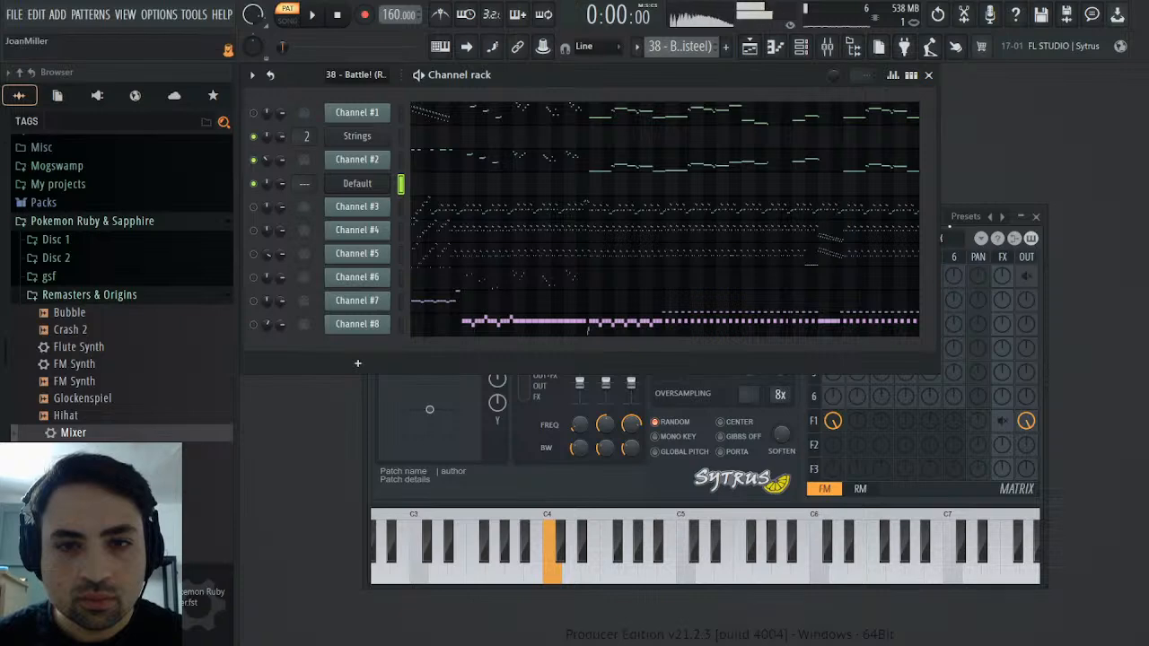
click(1047, 245)
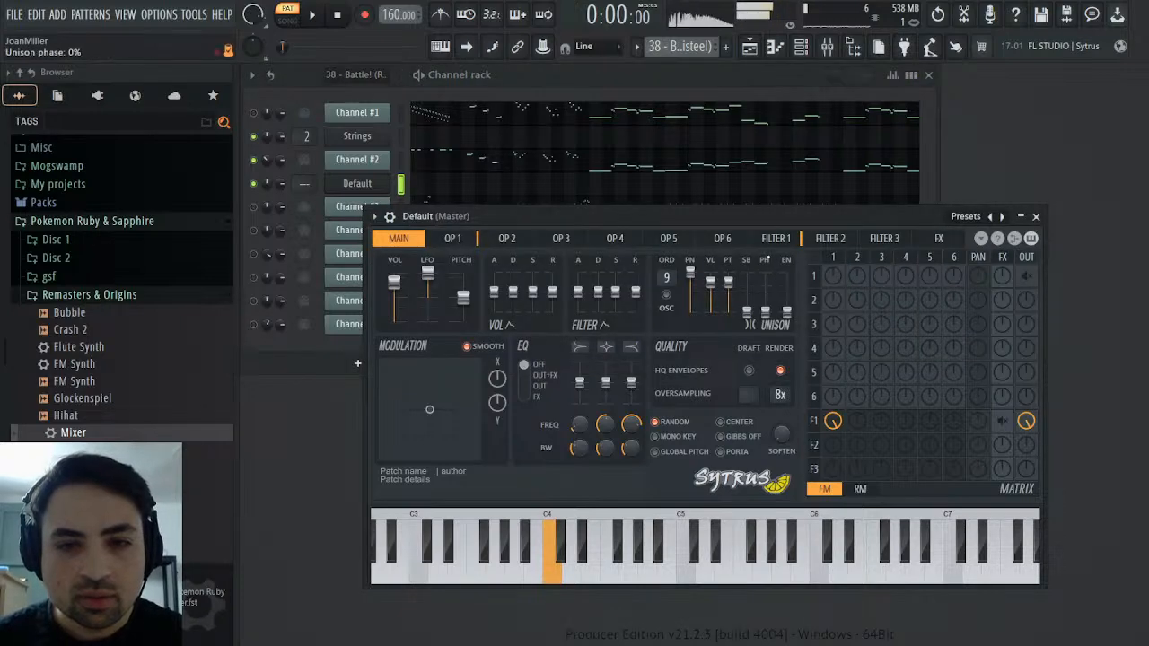
drag(728, 283, 729, 283)
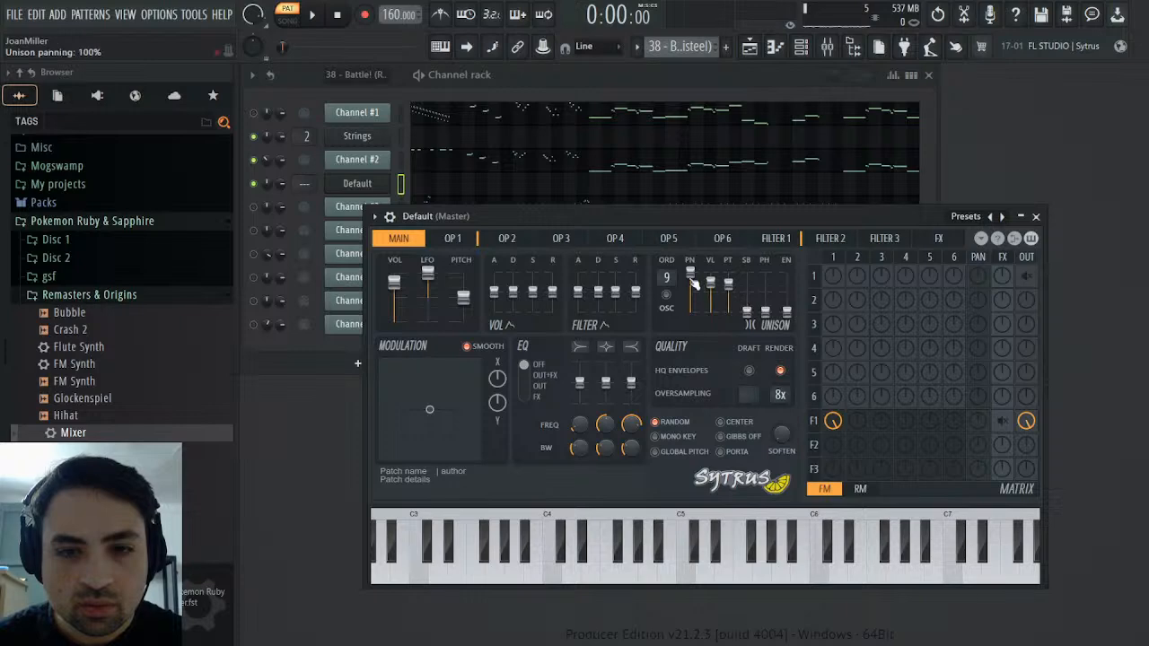
mouse_move(694, 283)
mouse_down()
mouse_move(690, 272)
mouse_move(711, 283)
mouse_up()
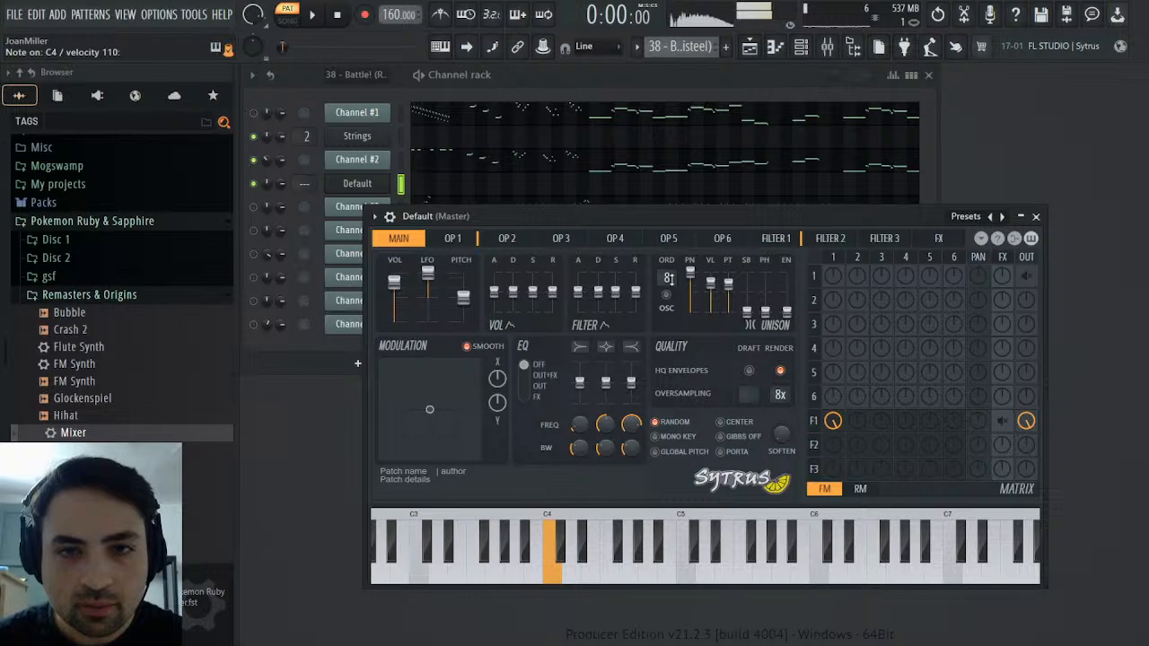
scroll(669, 279, down, 1)
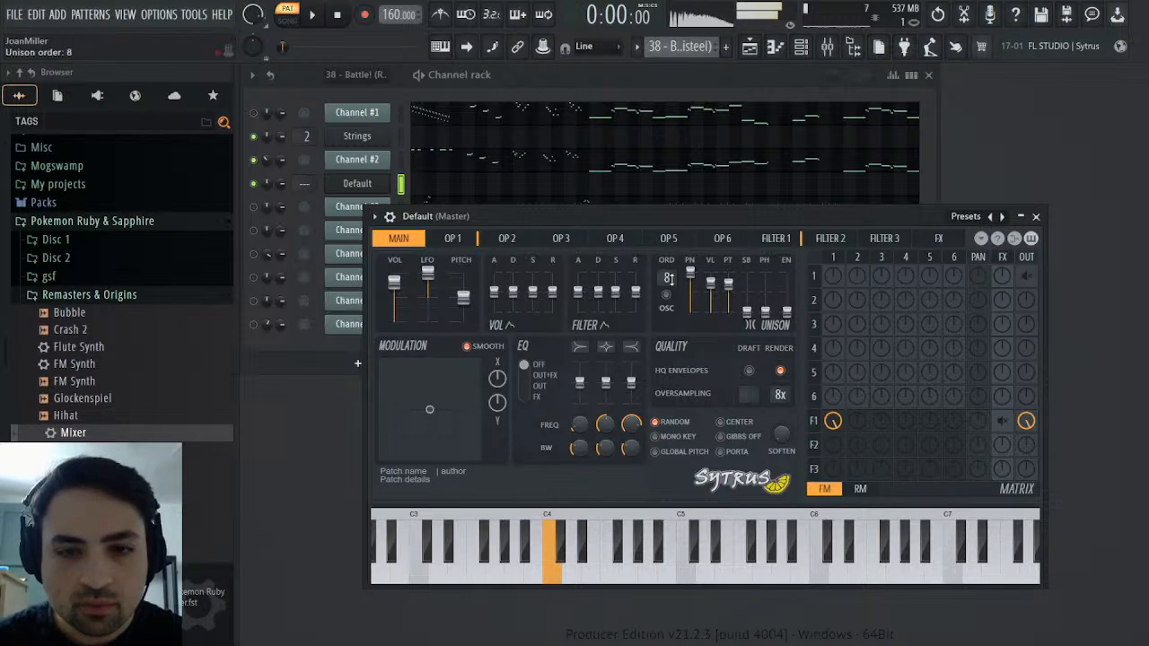
scroll(669, 280, down, 1)
scroll(668, 279, down, 1)
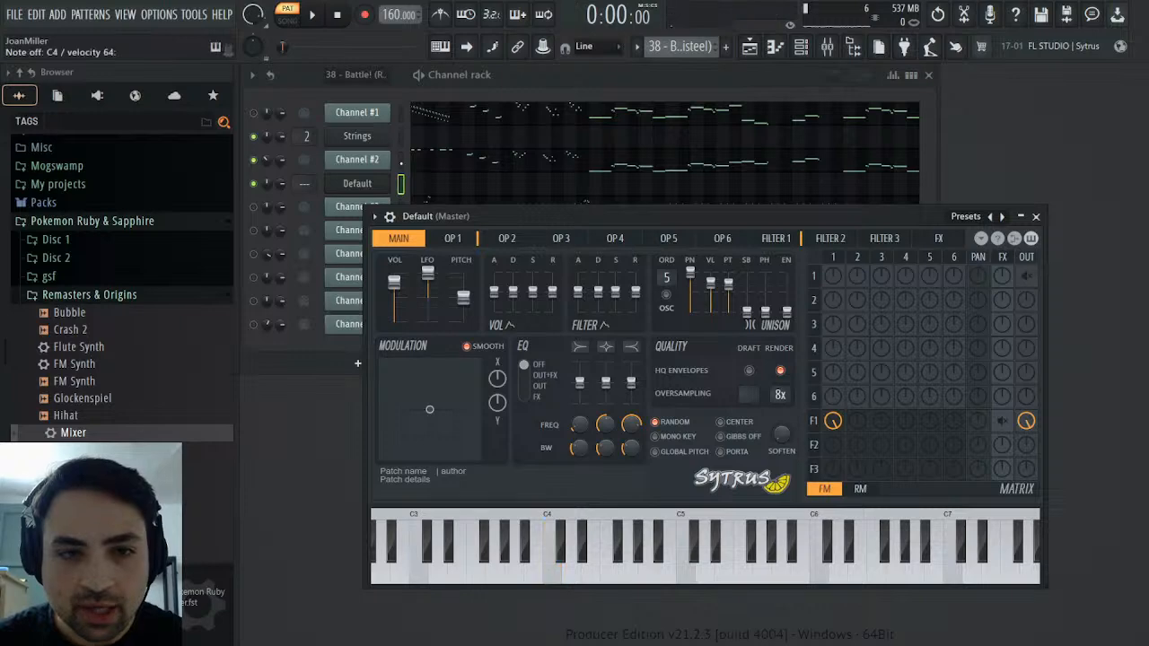
Check the sound against Channel #2, then raise Filter 1's resonance and retune its cutoff frequency by ear
click(421, 168)
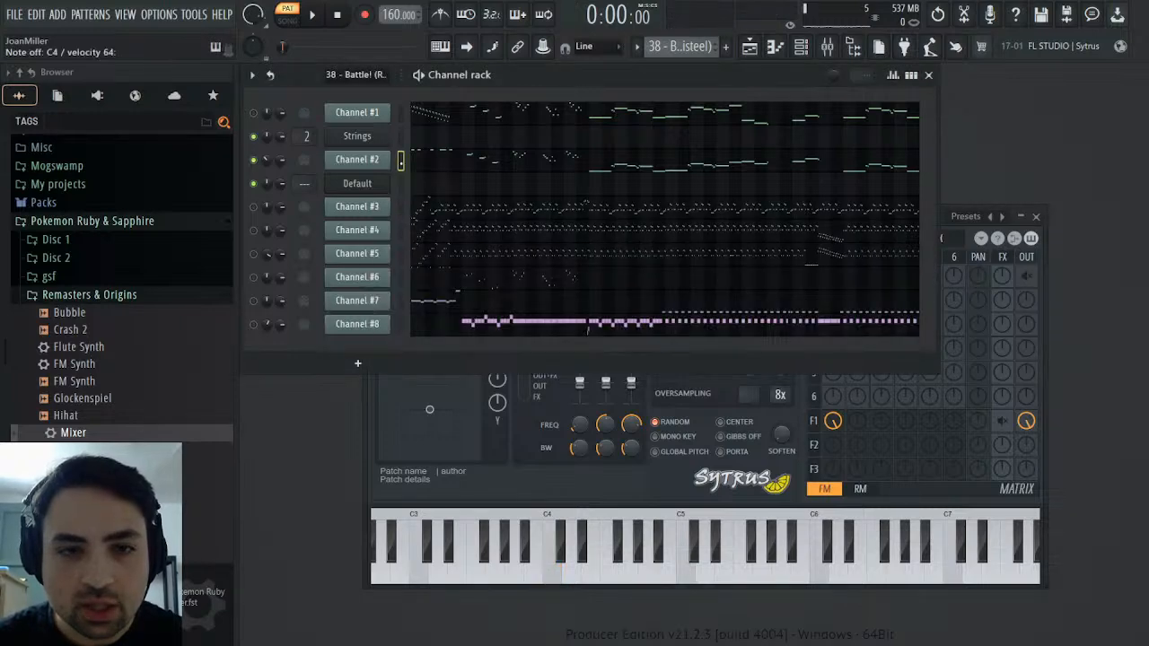
click(403, 184)
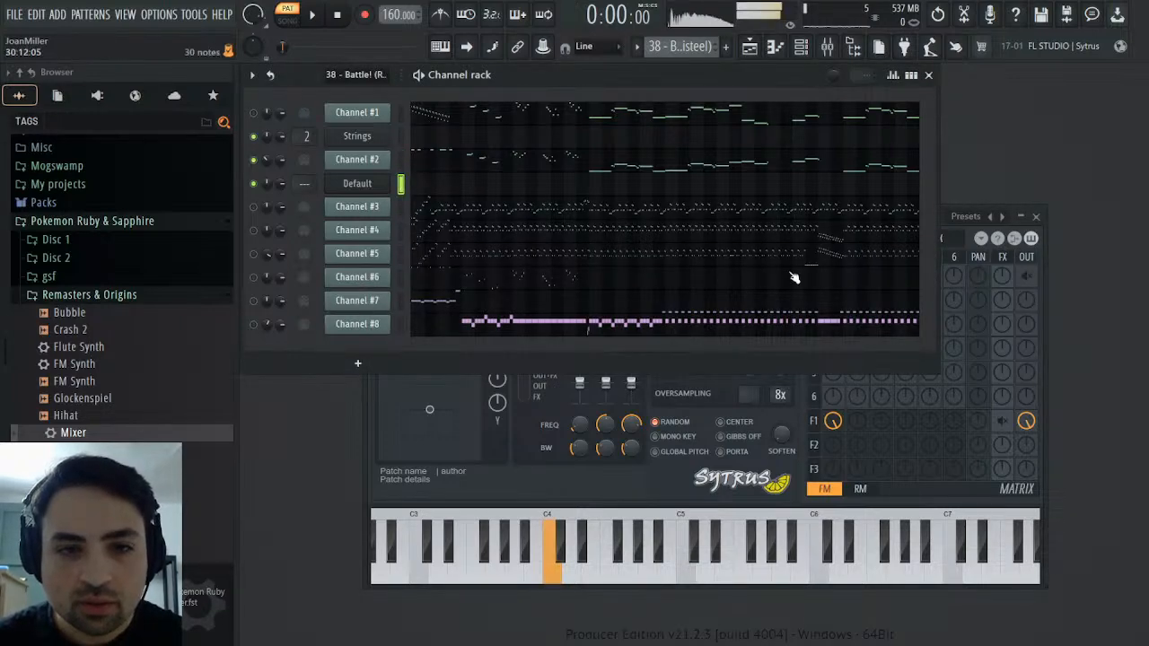
click(1047, 301)
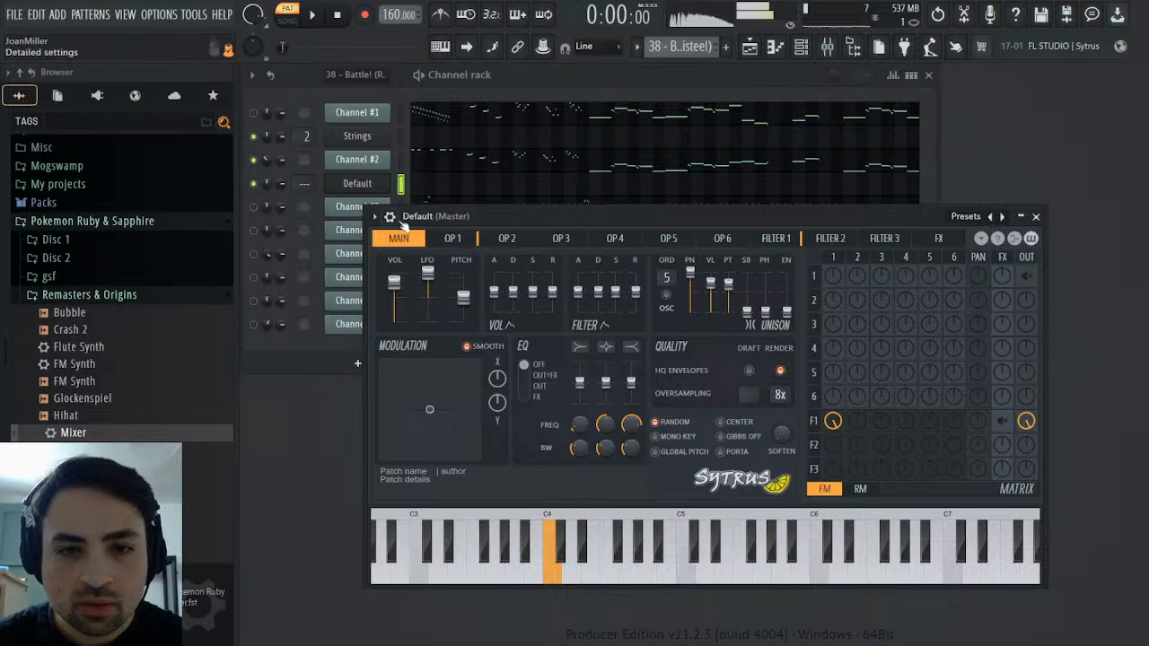
click(402, 160)
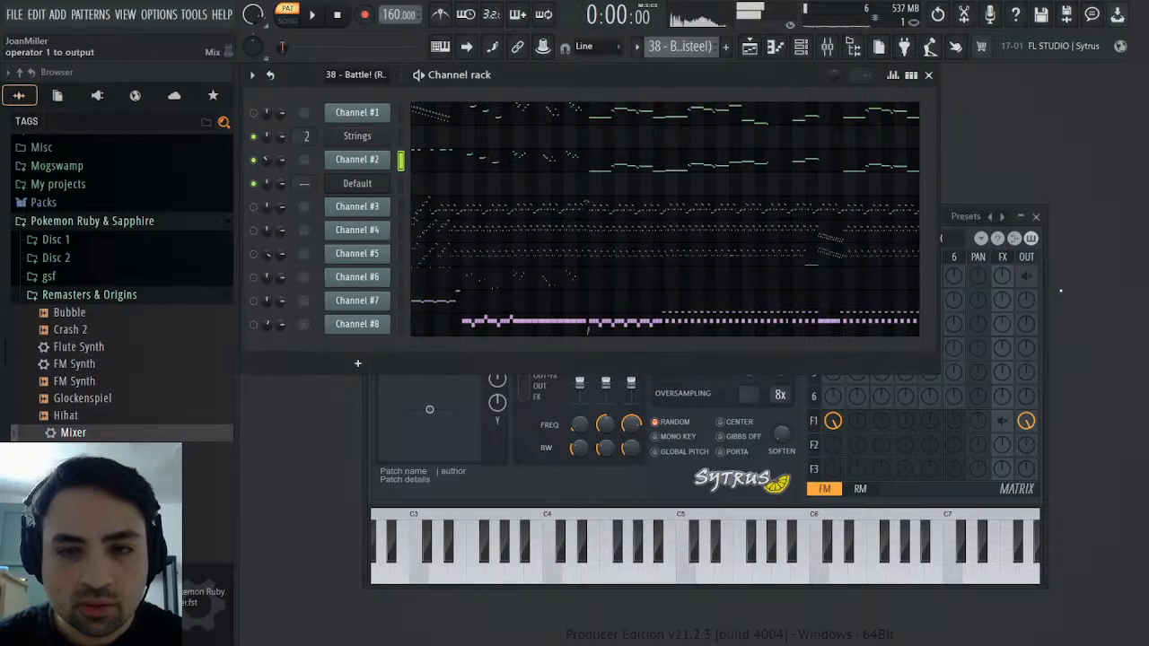
click(1023, 280)
click(790, 238)
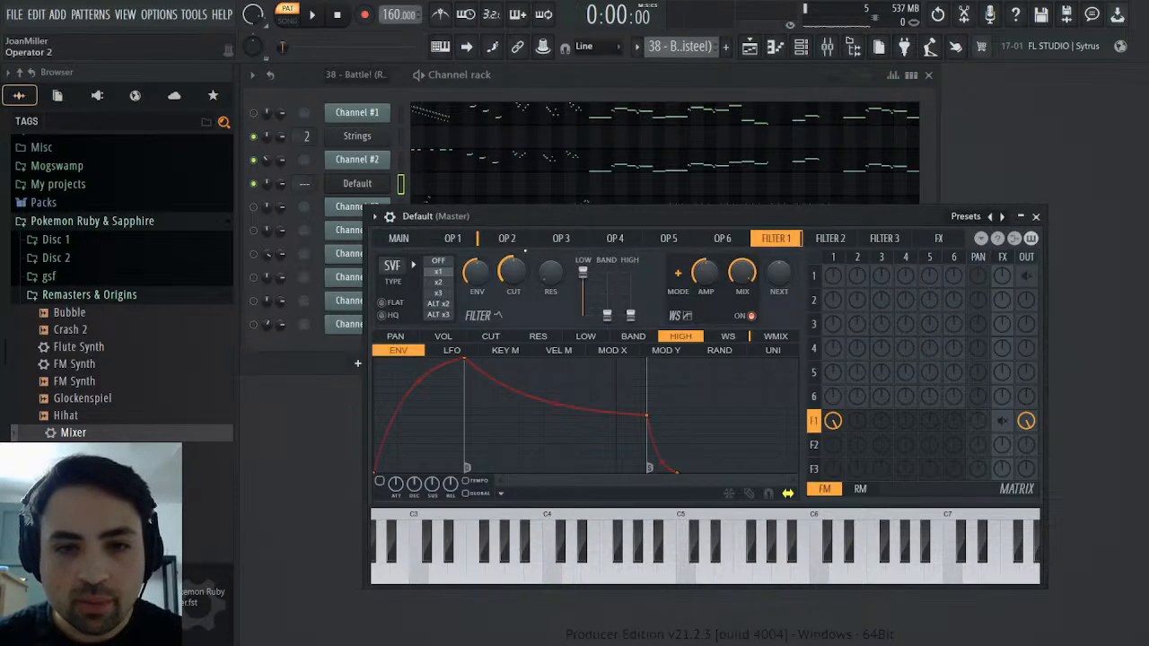
drag(513, 268, 512, 266)
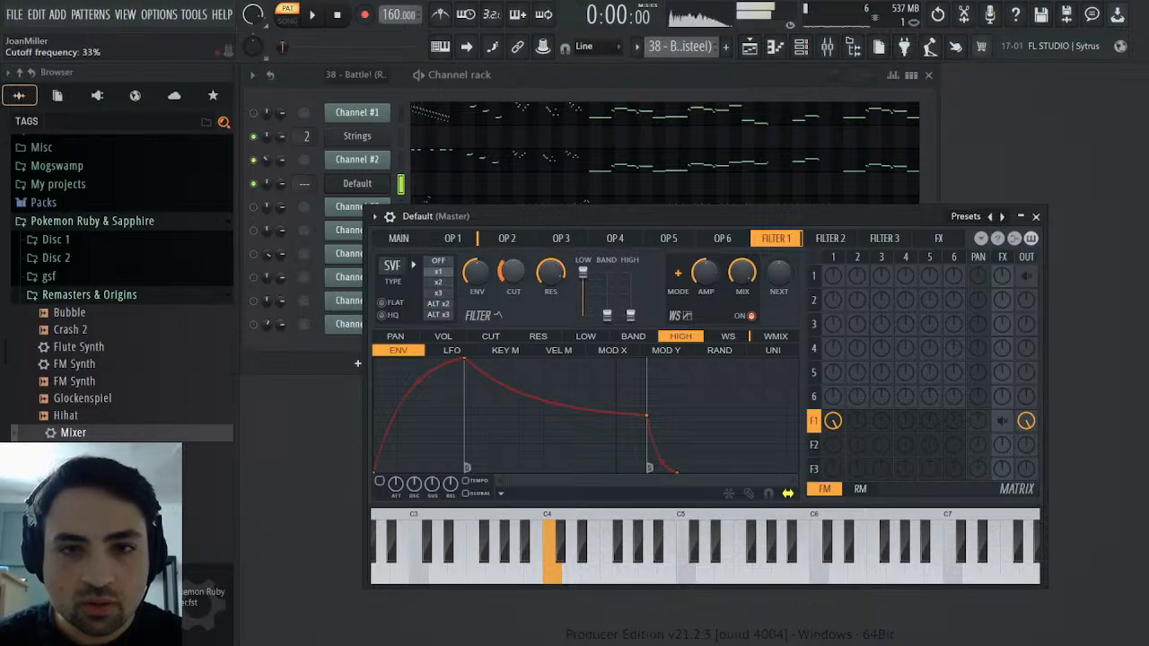
drag(513, 272, 512, 275)
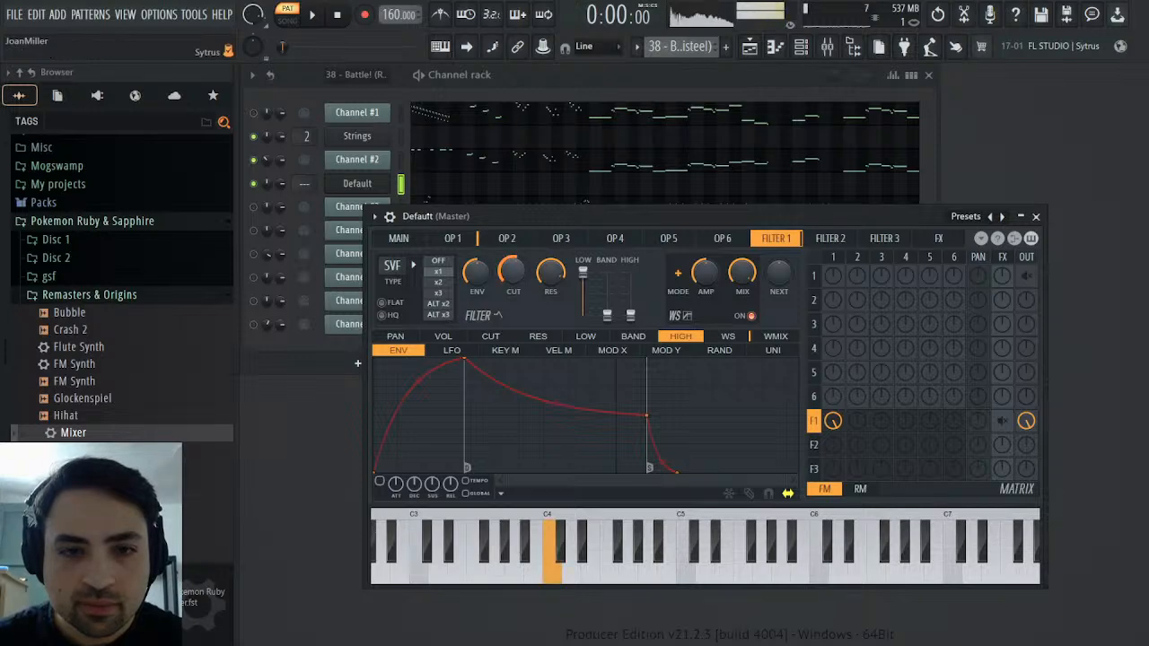
Audition Channel #2 and the Sytrus channel alternately to compare their sound
click(402, 160)
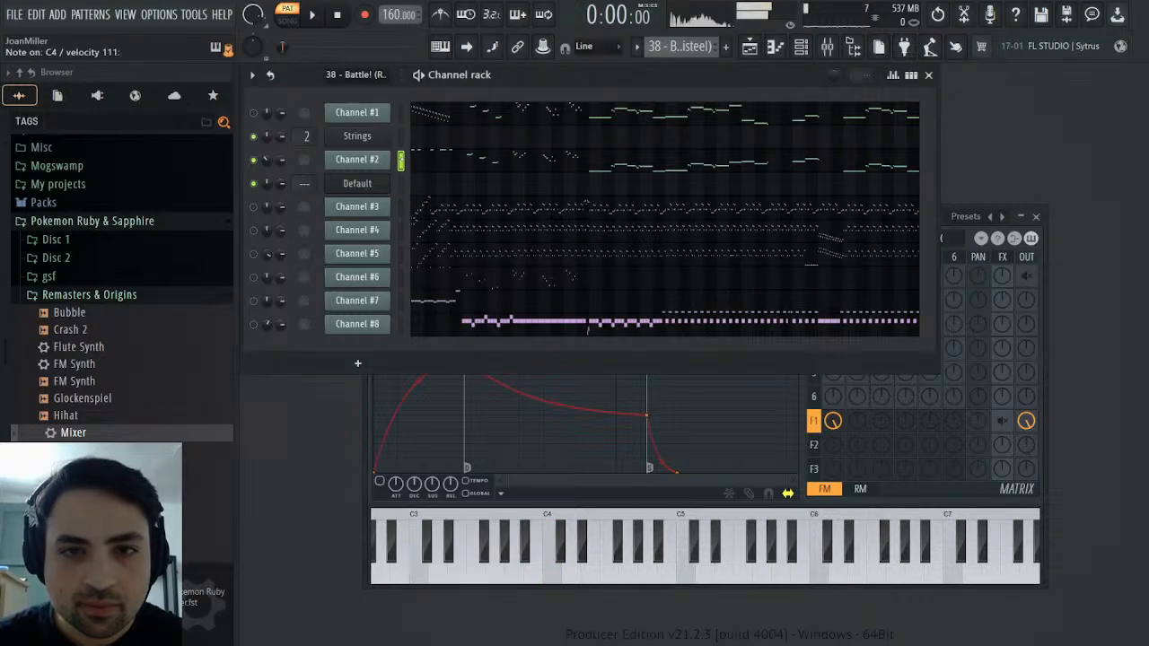
click(403, 183)
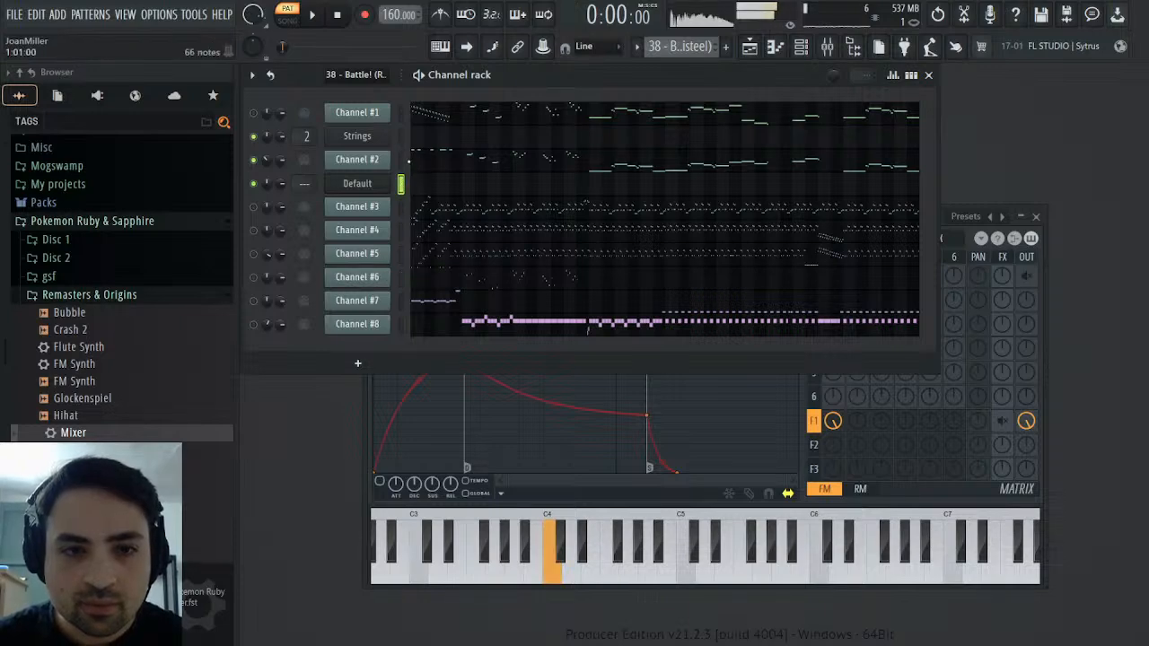
click(402, 160)
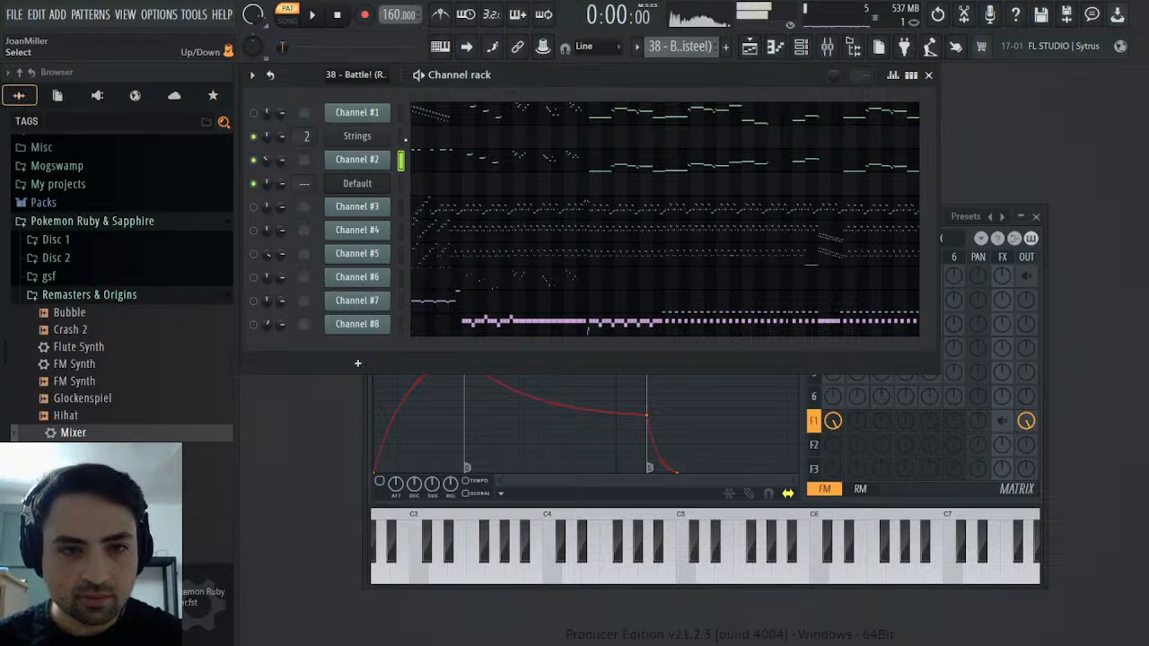
click(402, 138)
click(401, 161)
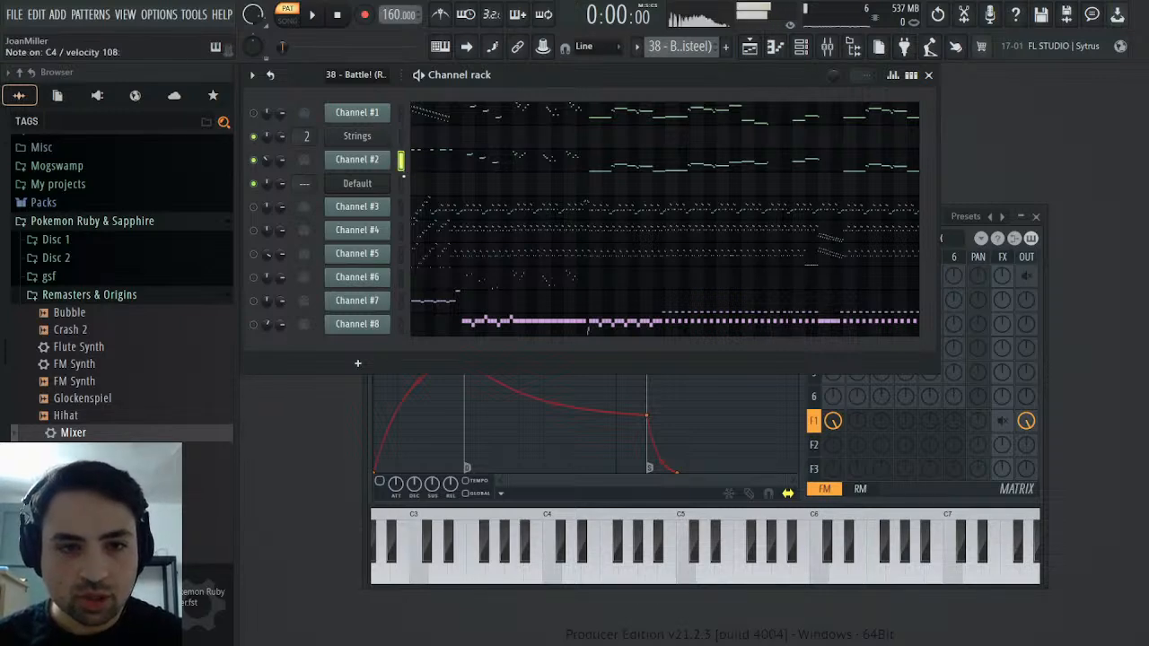
click(401, 184)
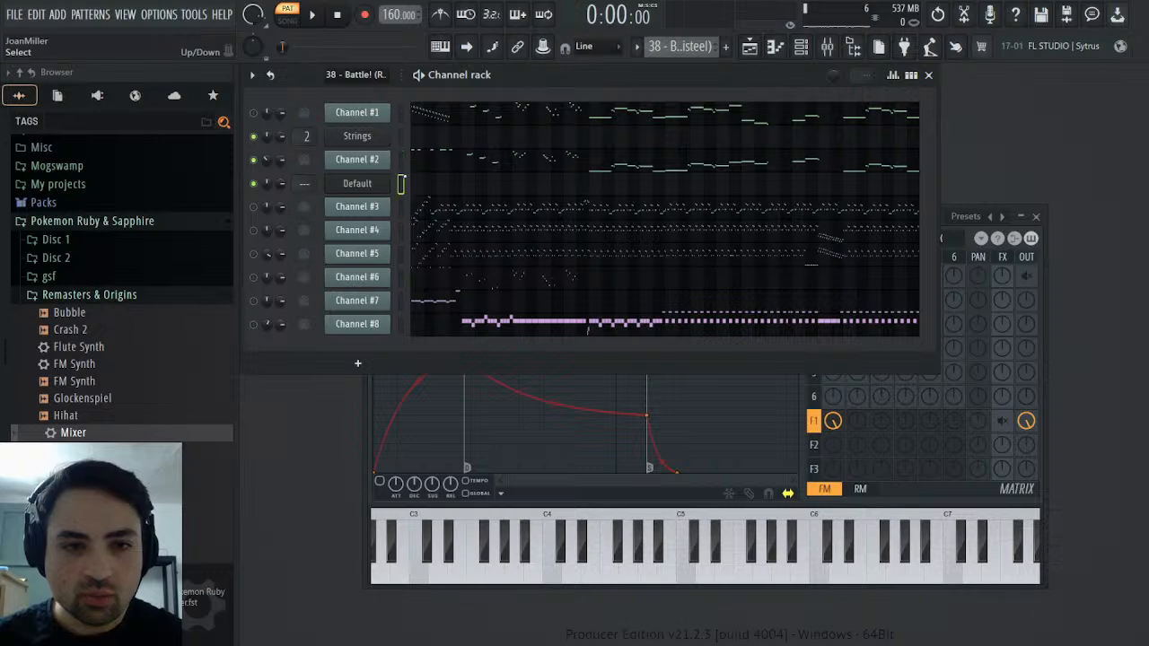
Set Filter 1's slope to x3 and compare the result with Channel #2
click(1044, 266)
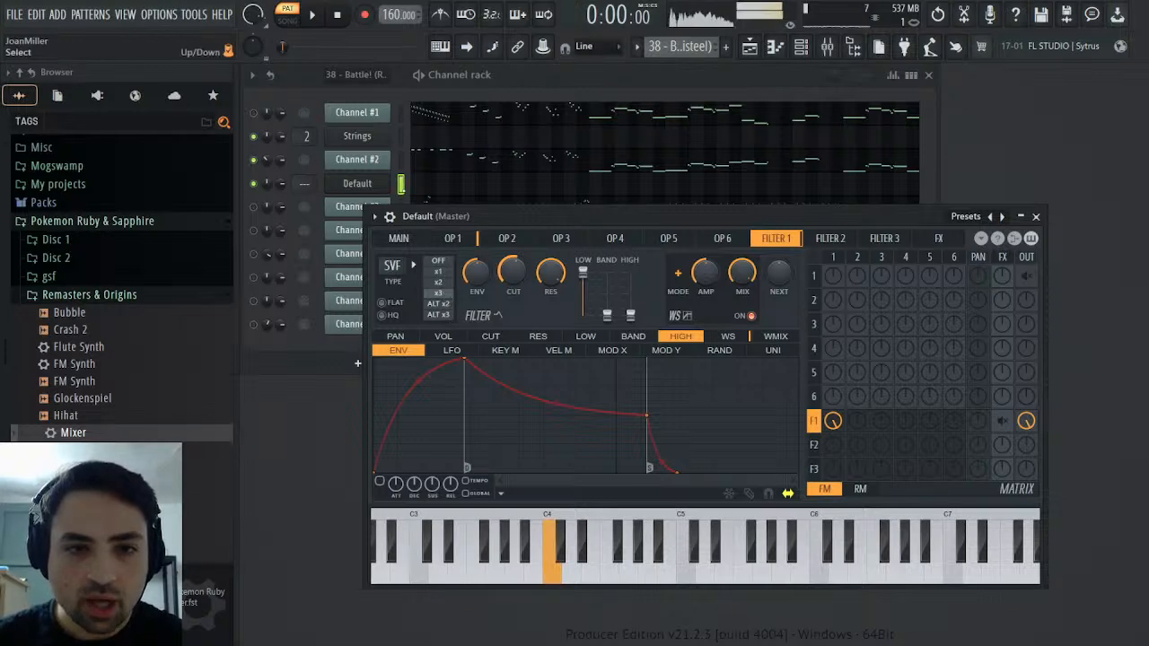
click(401, 161)
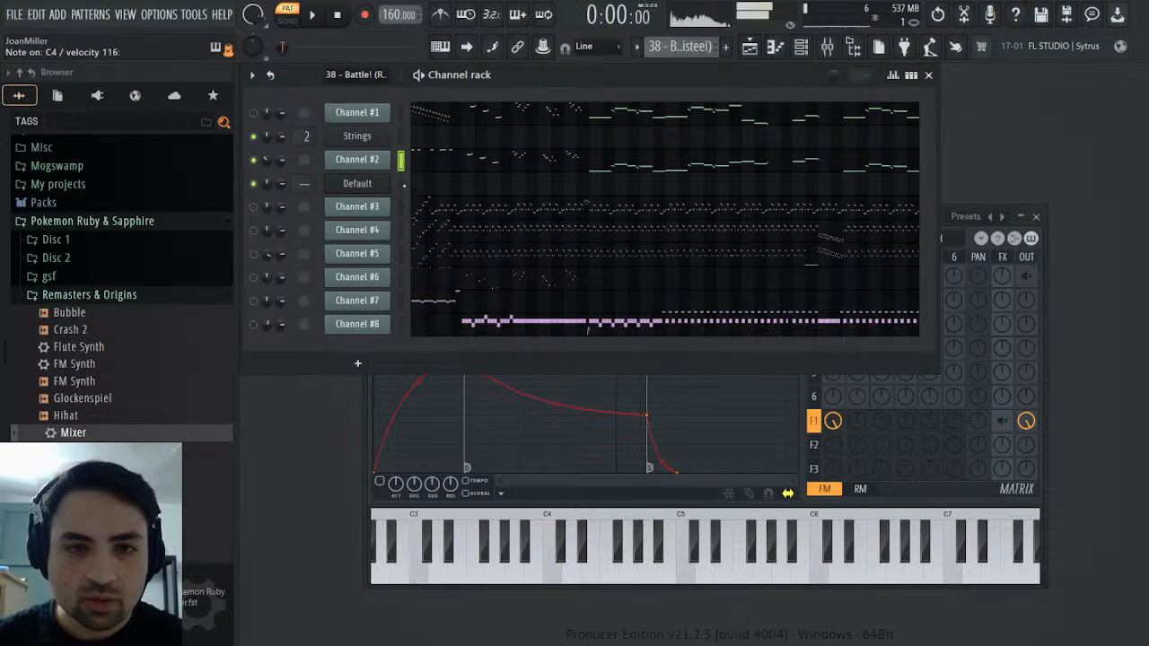
click(402, 183)
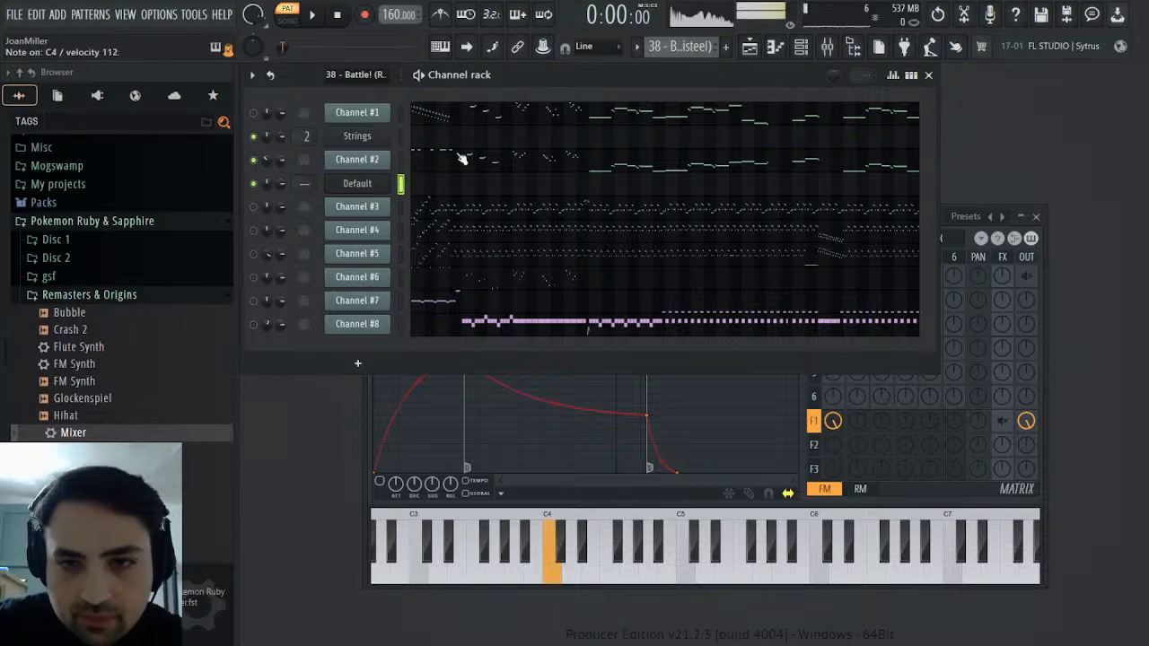
Raise the Sytrus unison phase to a little above half and compare the sound with Channel #2
click(1047, 248)
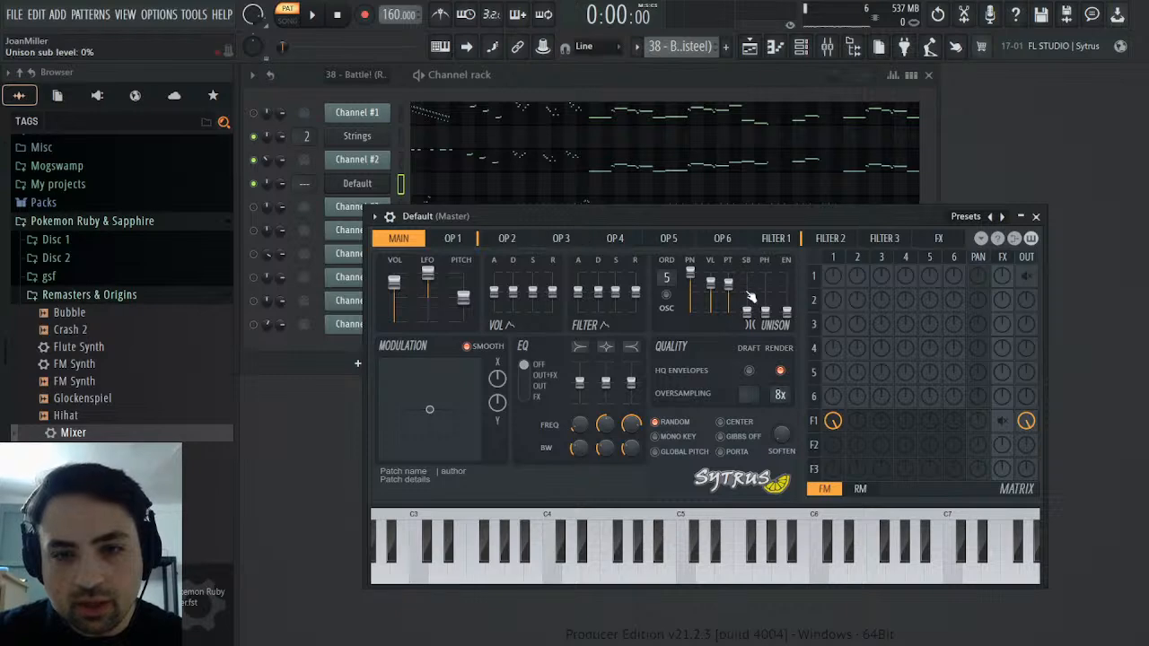
mouse_move(765, 272)
mouse_down()
mouse_move(770, 314)
mouse_move(769, 294)
mouse_up()
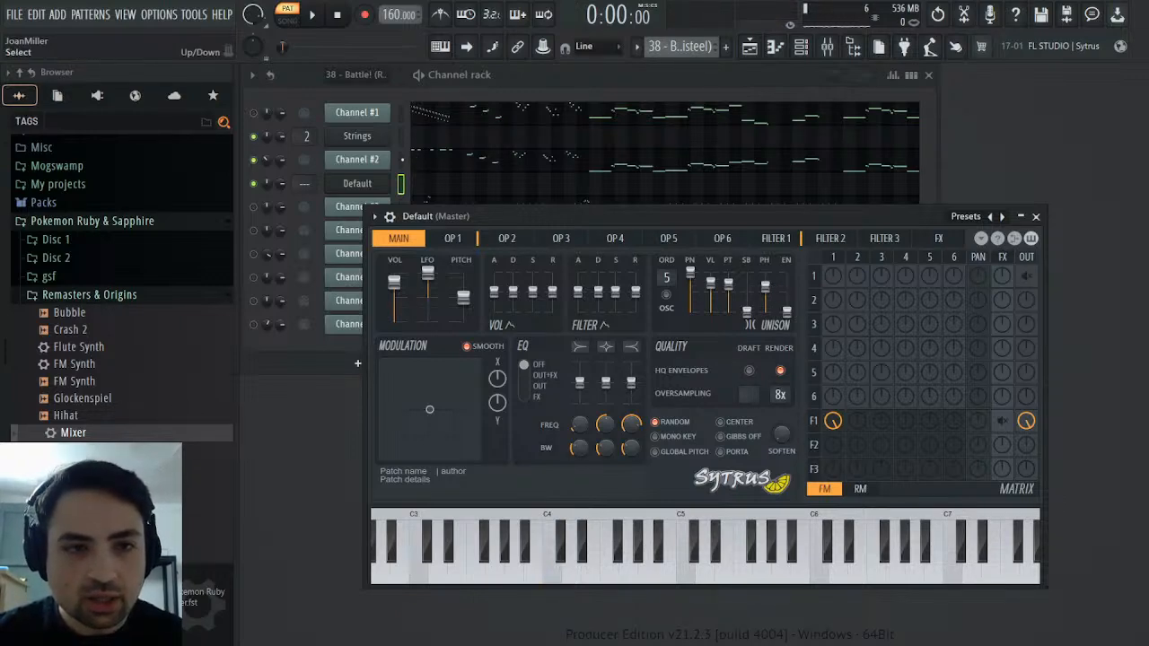
click(401, 159)
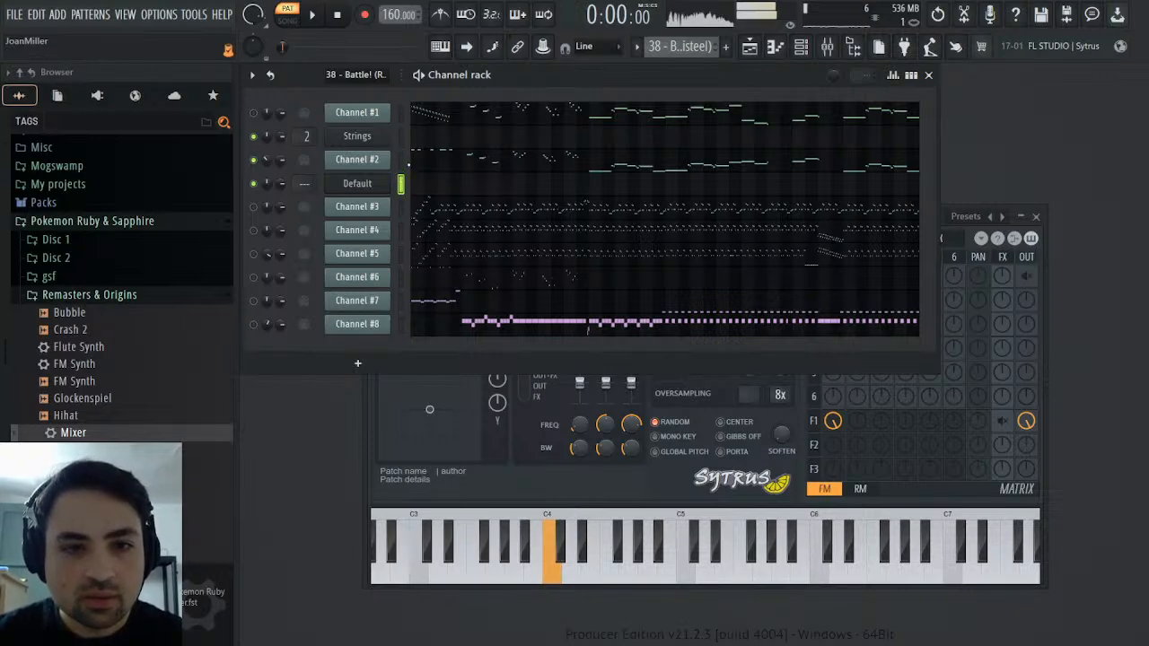
Audition the Sytrus channel alternately with Channel #2 to hear the remaining difference
click(400, 184)
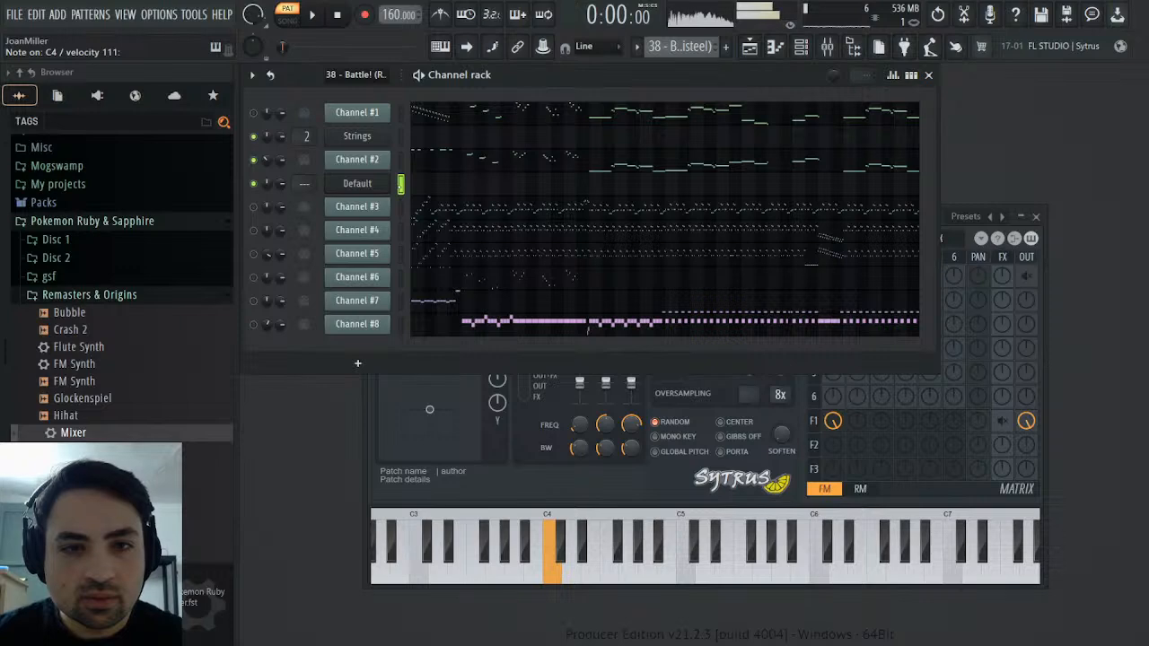
click(400, 160)
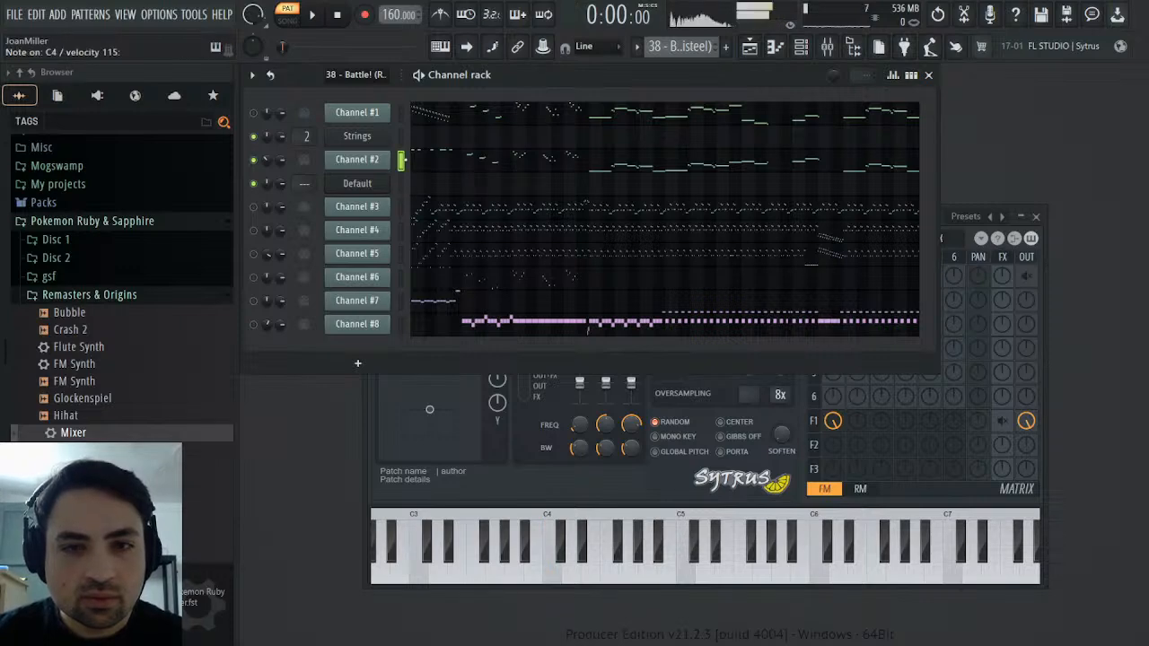
click(401, 184)
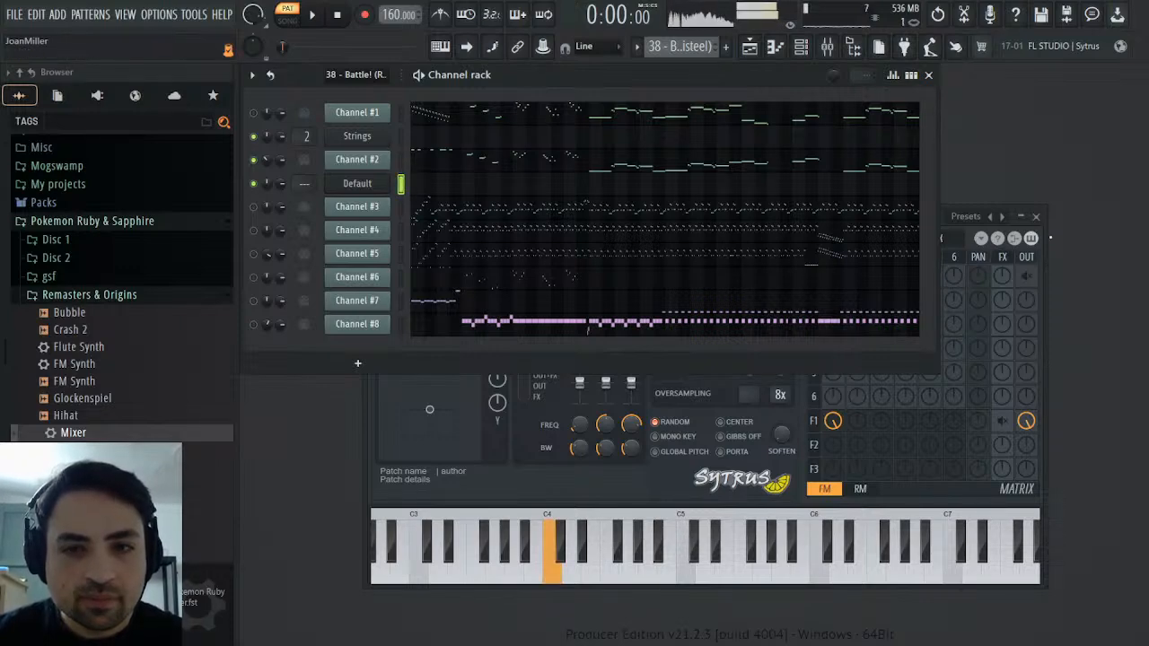
Steepen Filter 1's waveshaper curve to about 60% tension and compare the result with Channel #2
click(1044, 253)
click(791, 238)
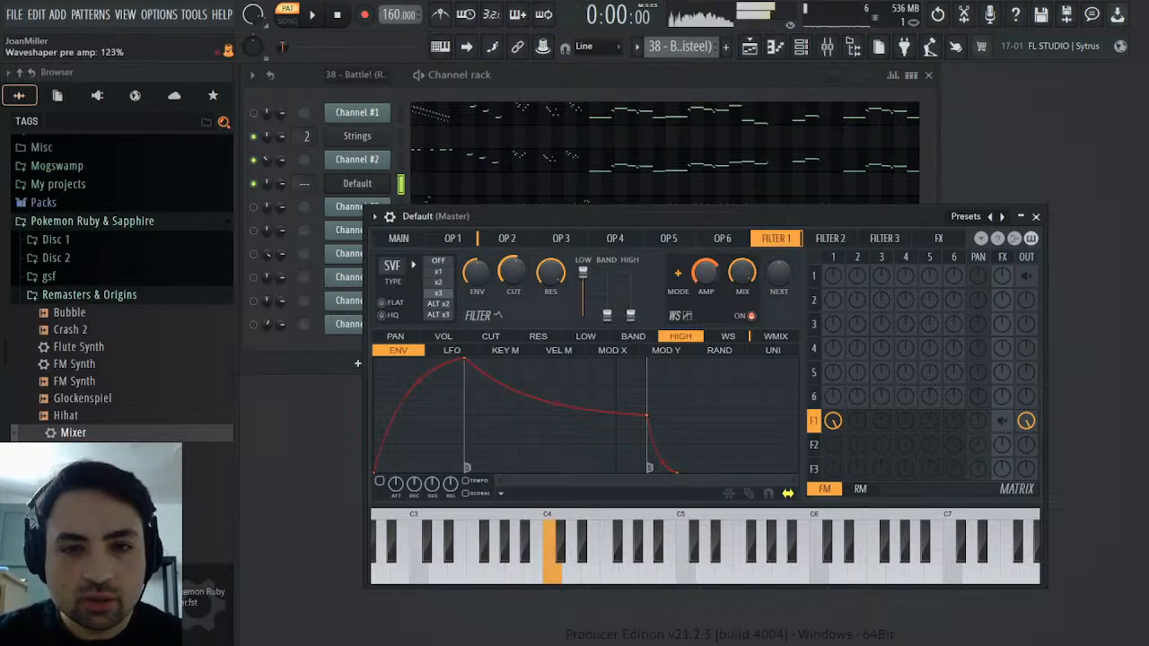
click(727, 336)
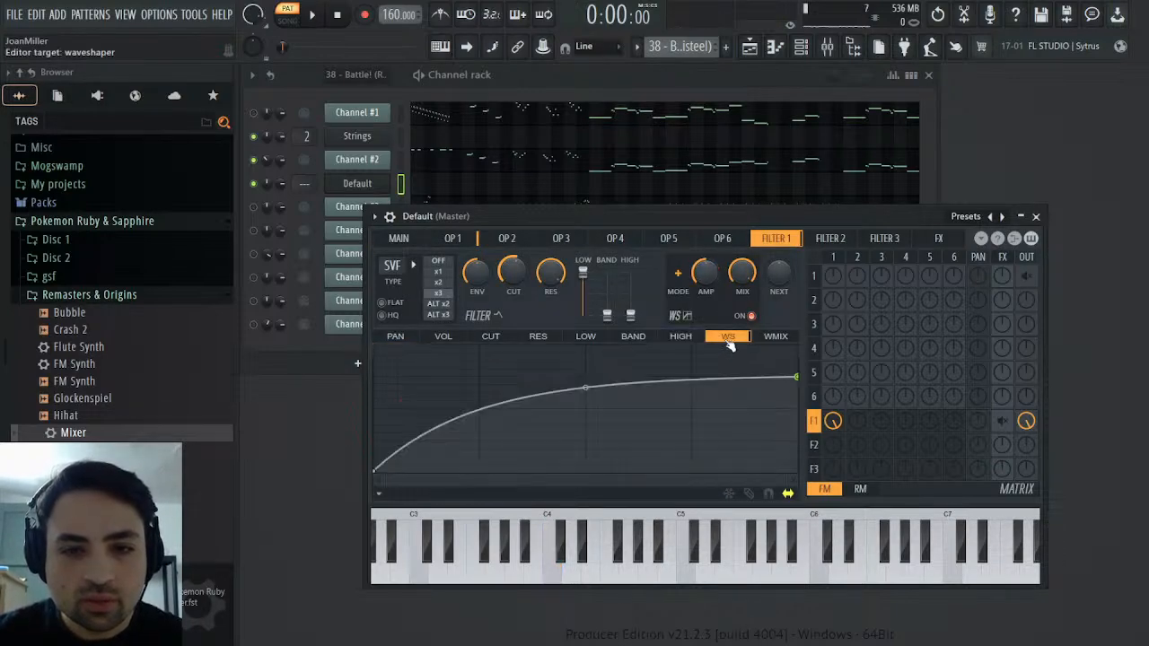
drag(587, 388, 587, 377)
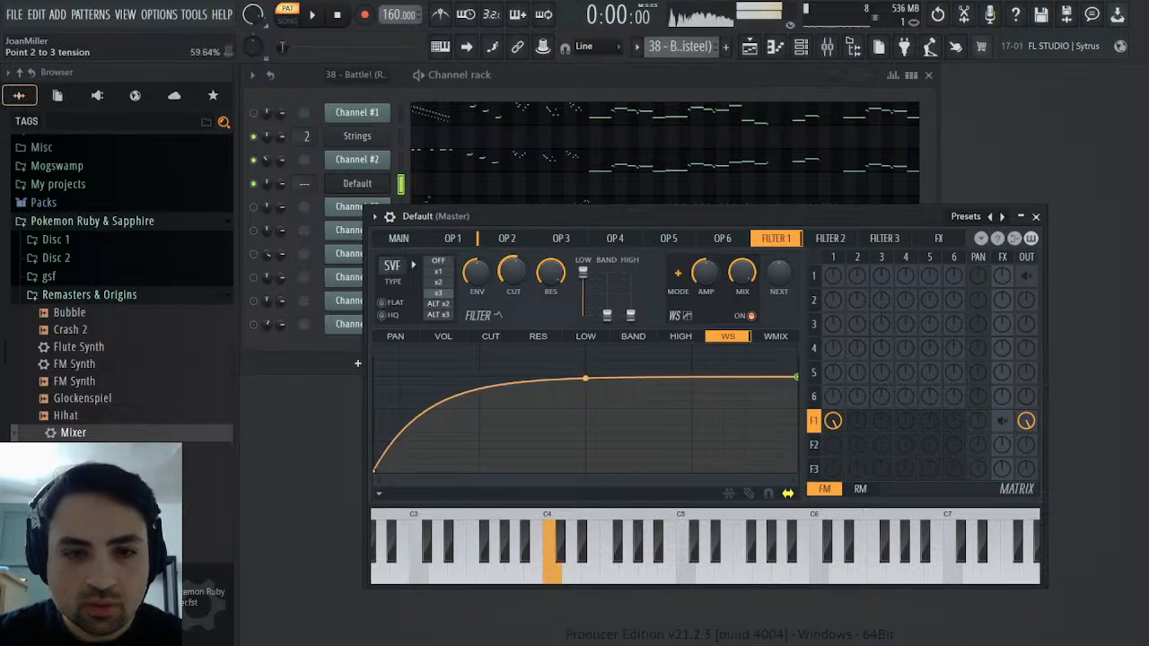
click(404, 160)
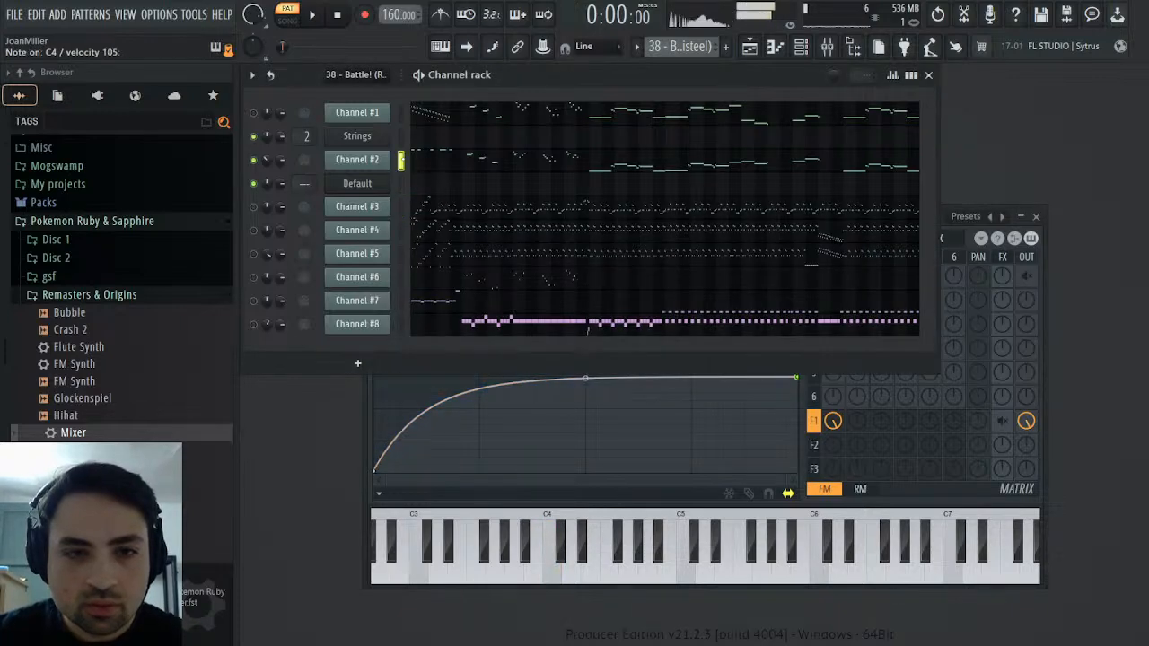
click(402, 184)
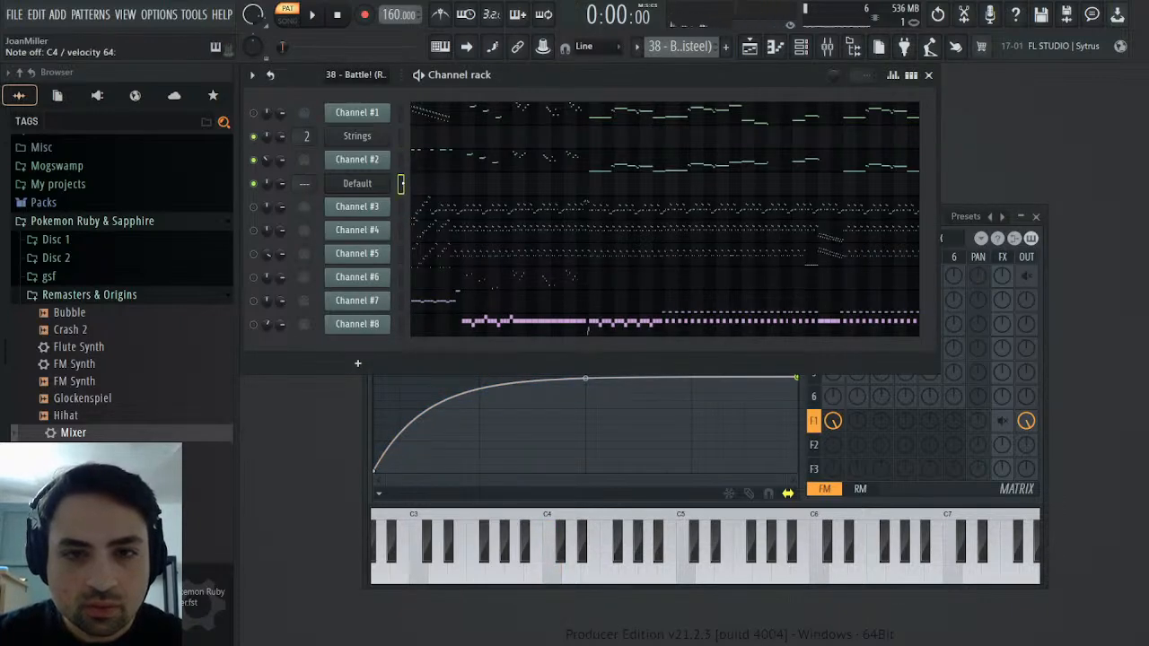
click(402, 160)
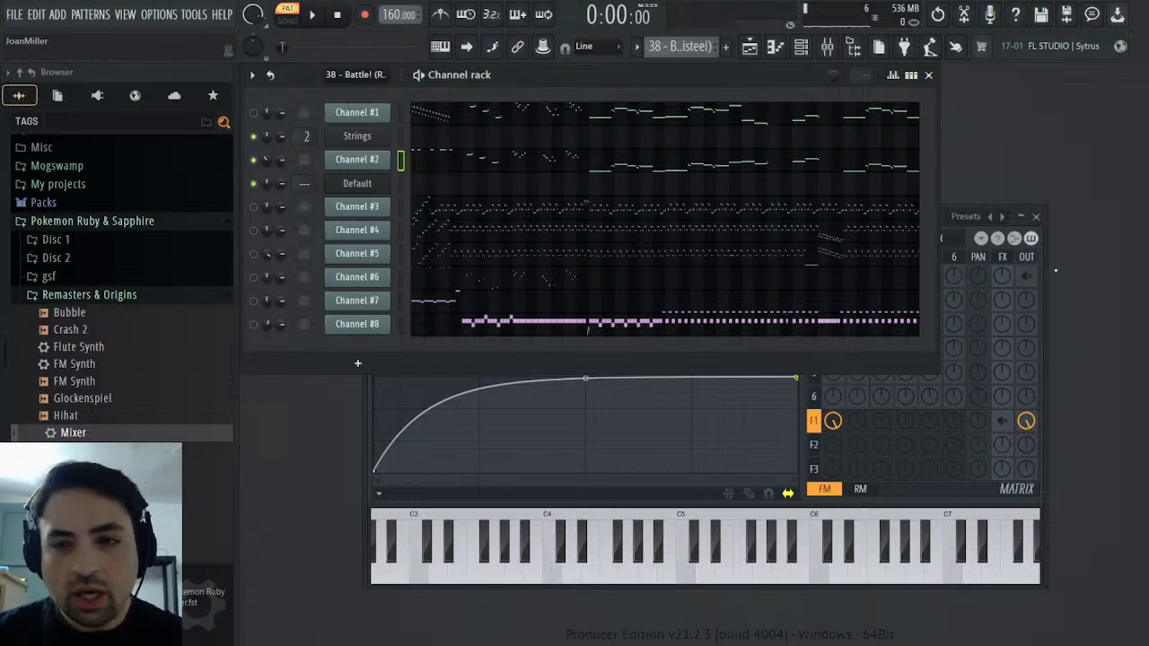
Try Filter 1 with the band level at full and the low level slightly reduced, comparing it with Channel #2
click(1045, 269)
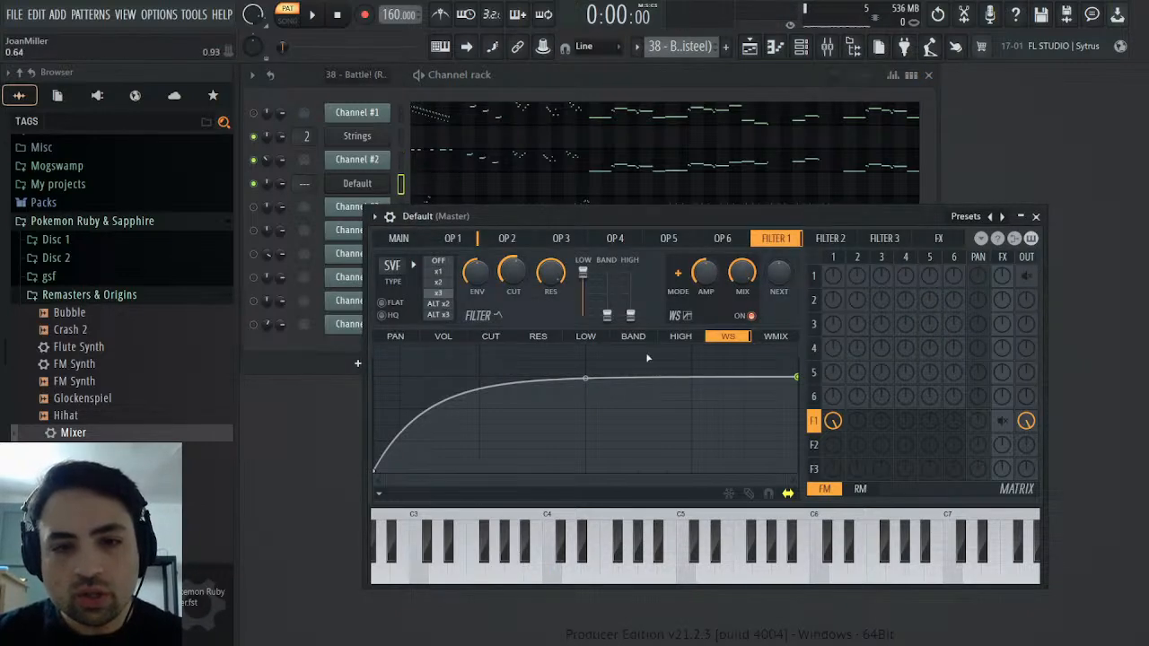
click(681, 337)
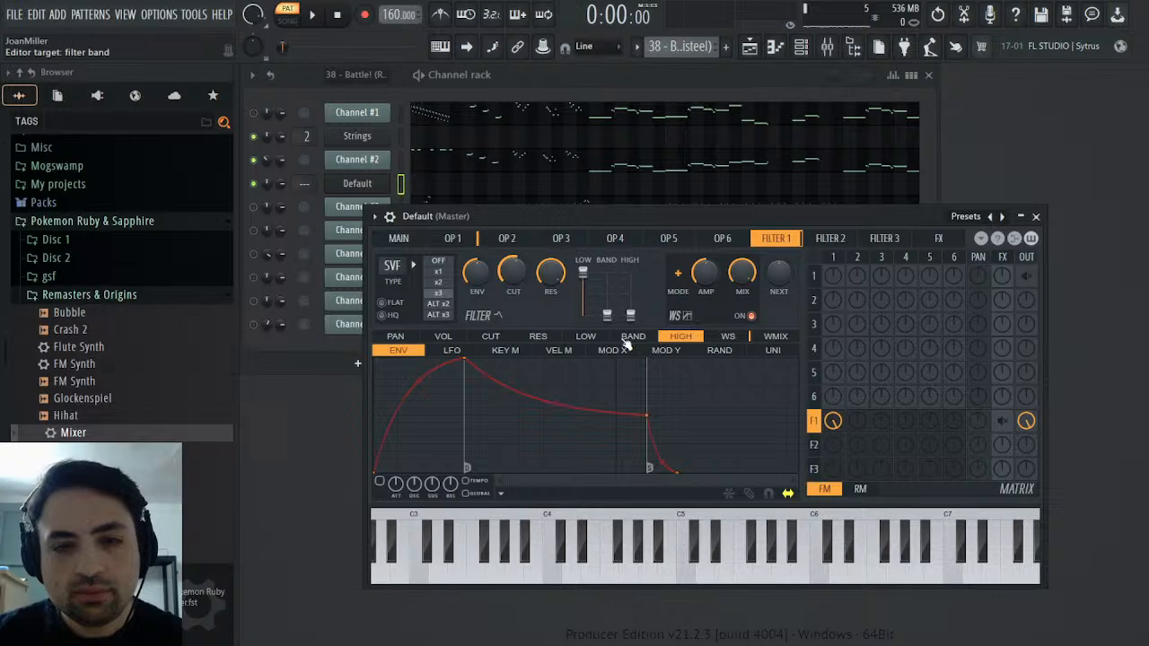
click(630, 337)
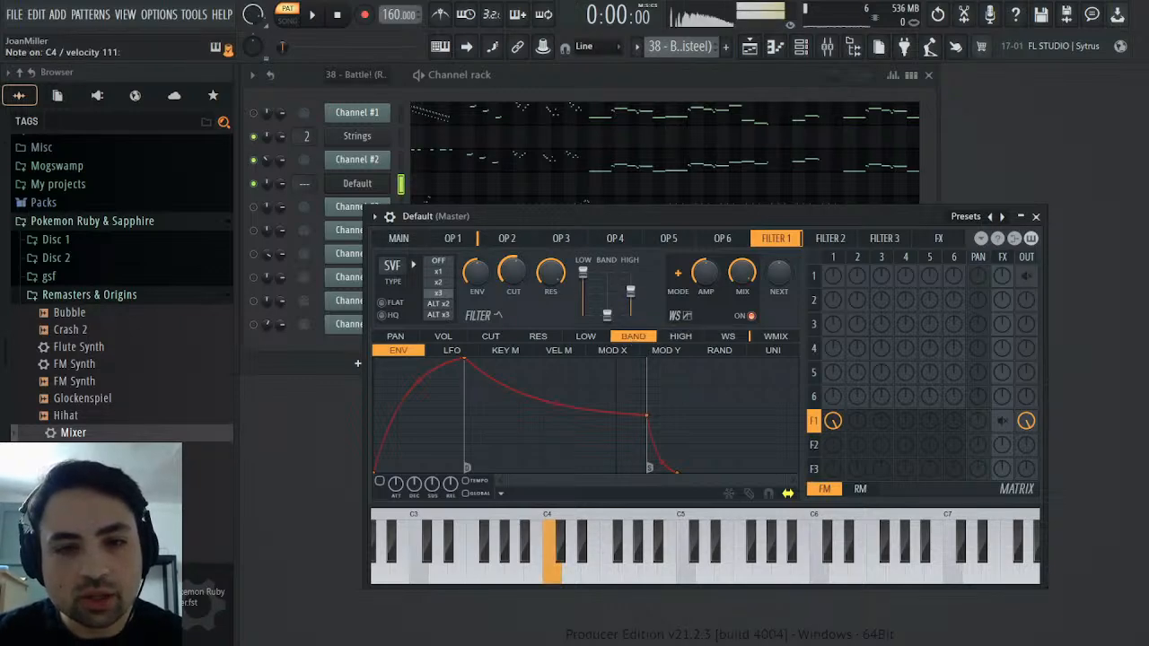
drag(630, 291, 607, 281)
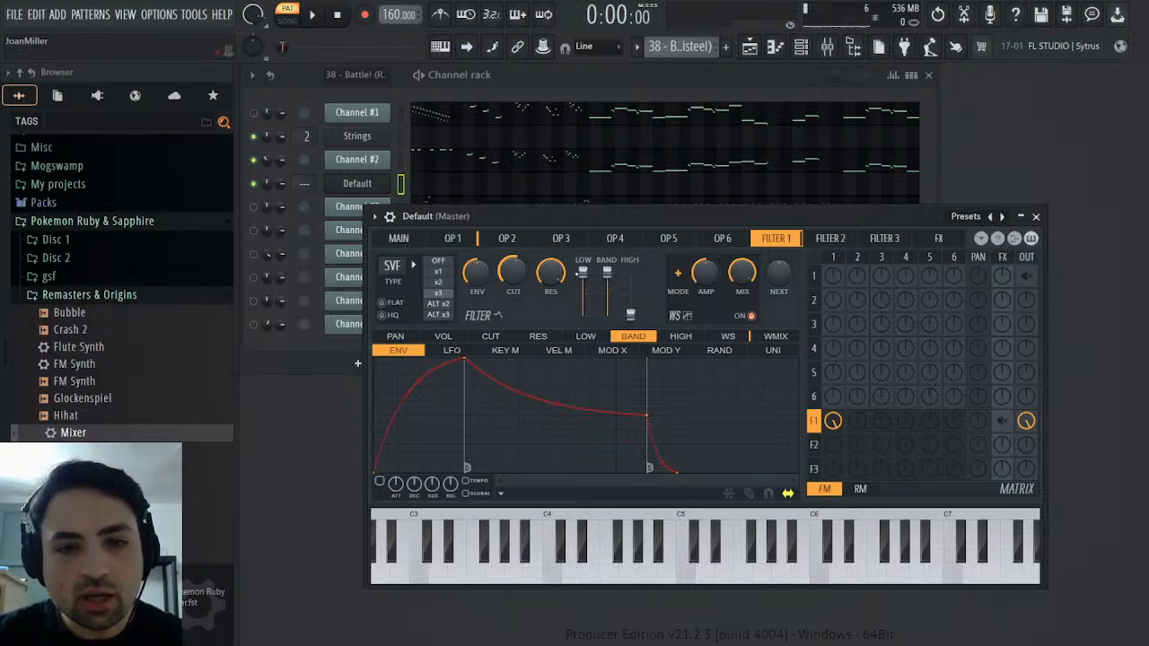
drag(583, 270, 583, 282)
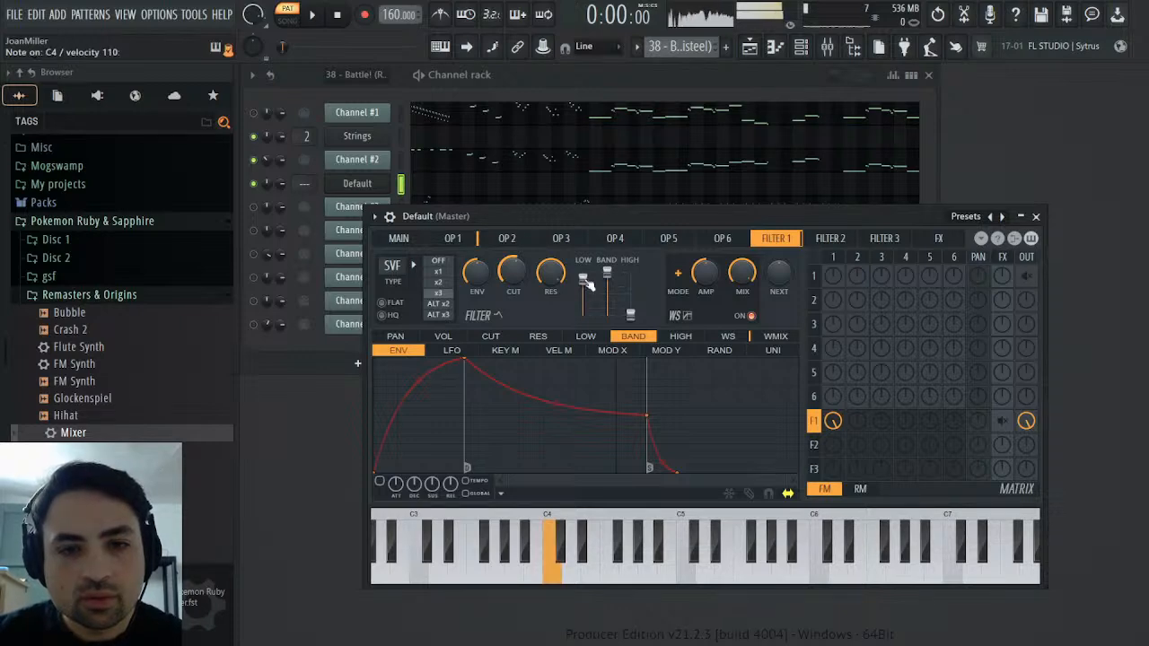
click(403, 157)
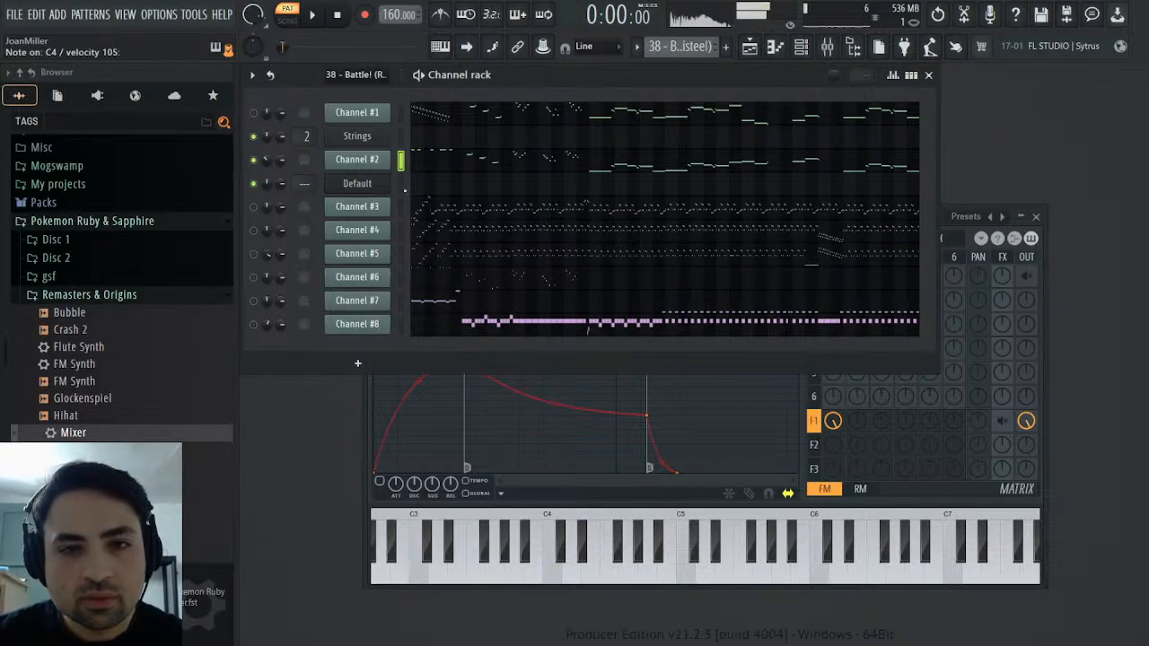
click(401, 183)
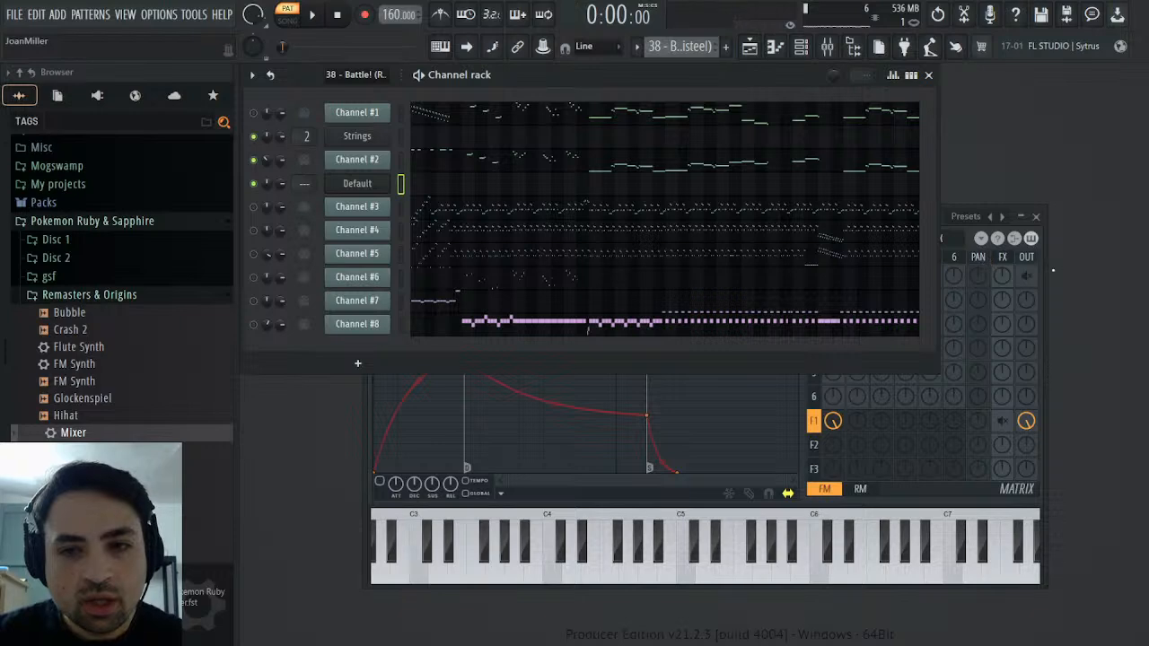
Set Filter 1's band level to about half and compare the sound with Channel #2
click(1047, 268)
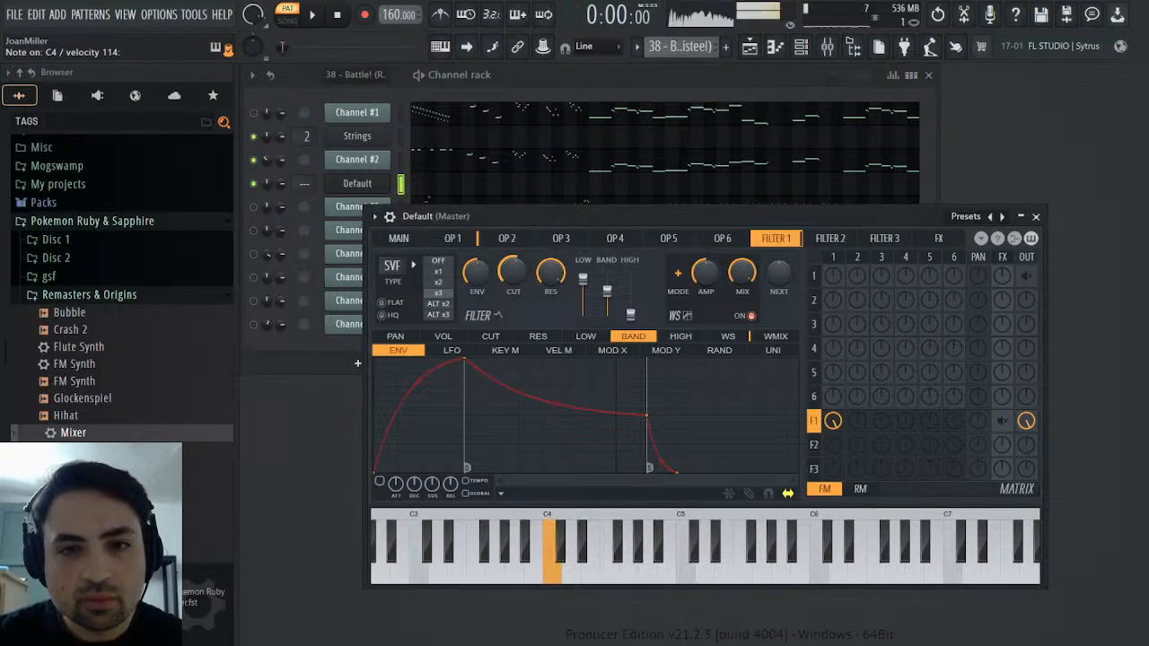
click(401, 160)
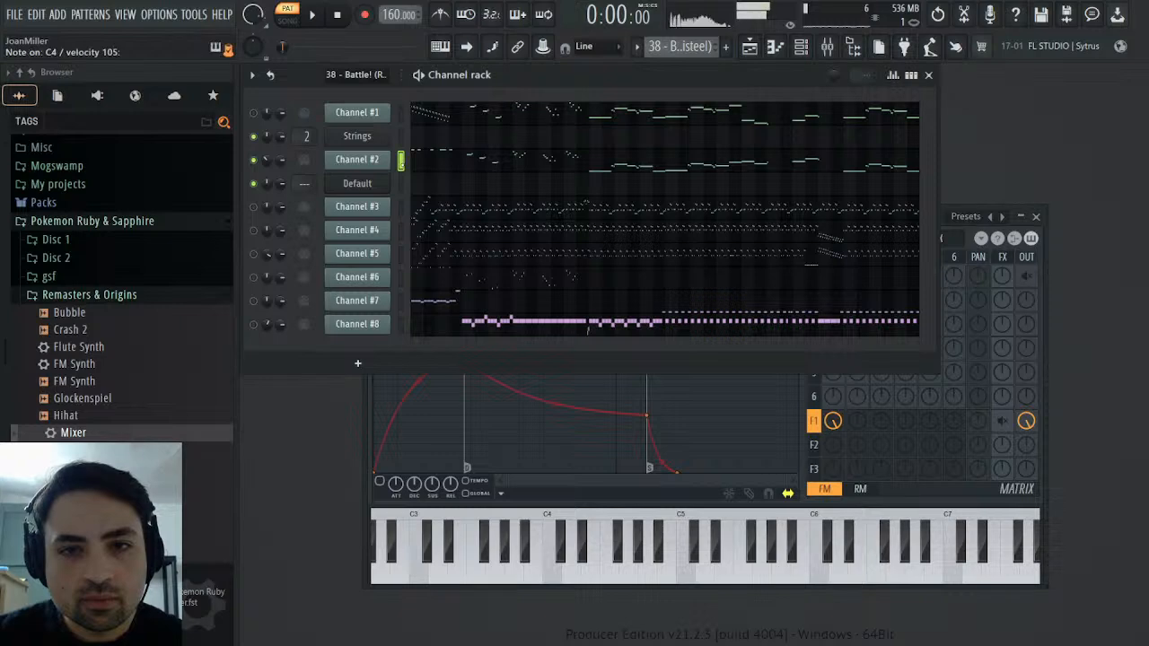
click(402, 183)
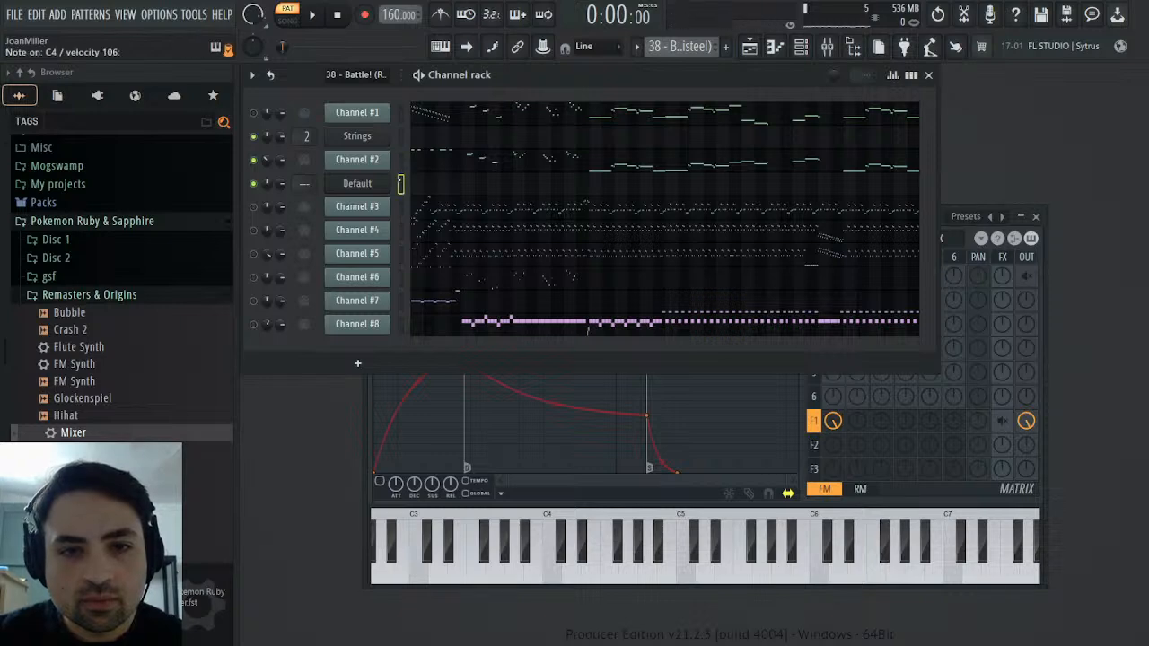
Raise Filter 1's low level to full and check the sound against Channel #2
right_click(1035, 285)
right_click(1031, 280)
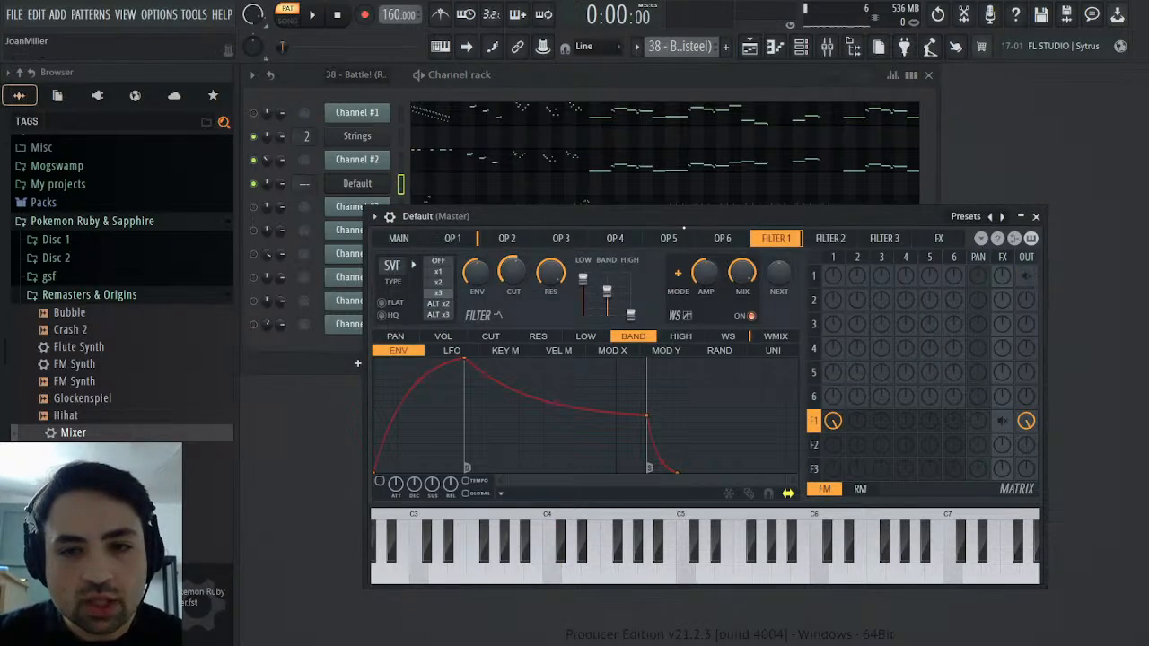
drag(584, 282, 588, 271)
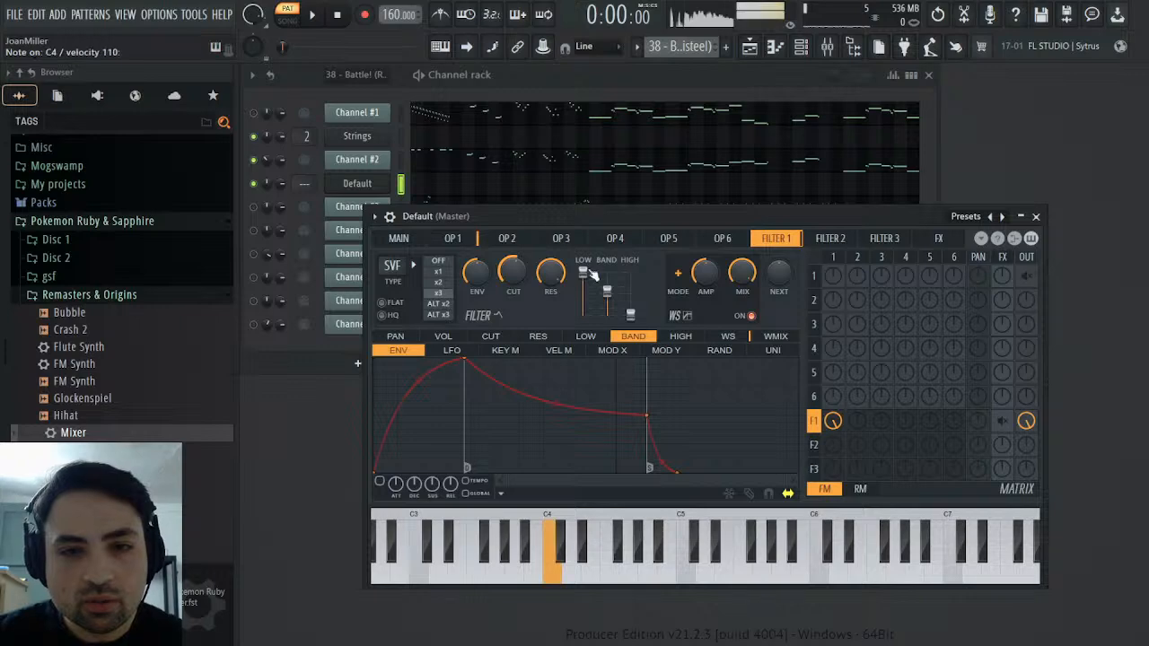
click(402, 161)
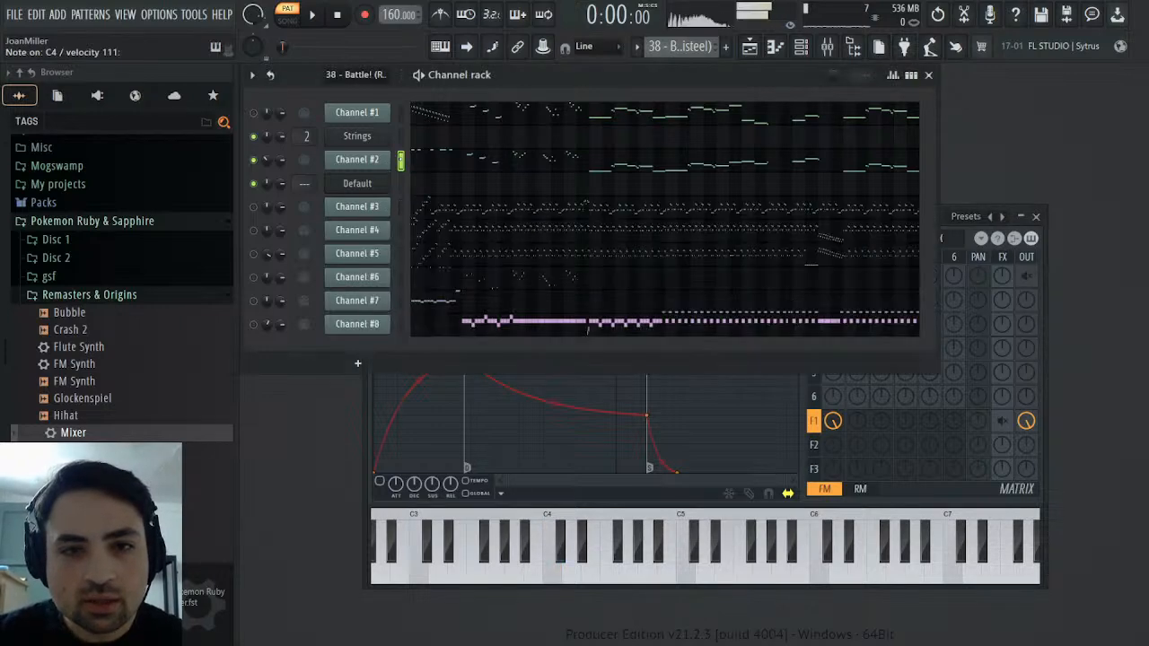
click(402, 184)
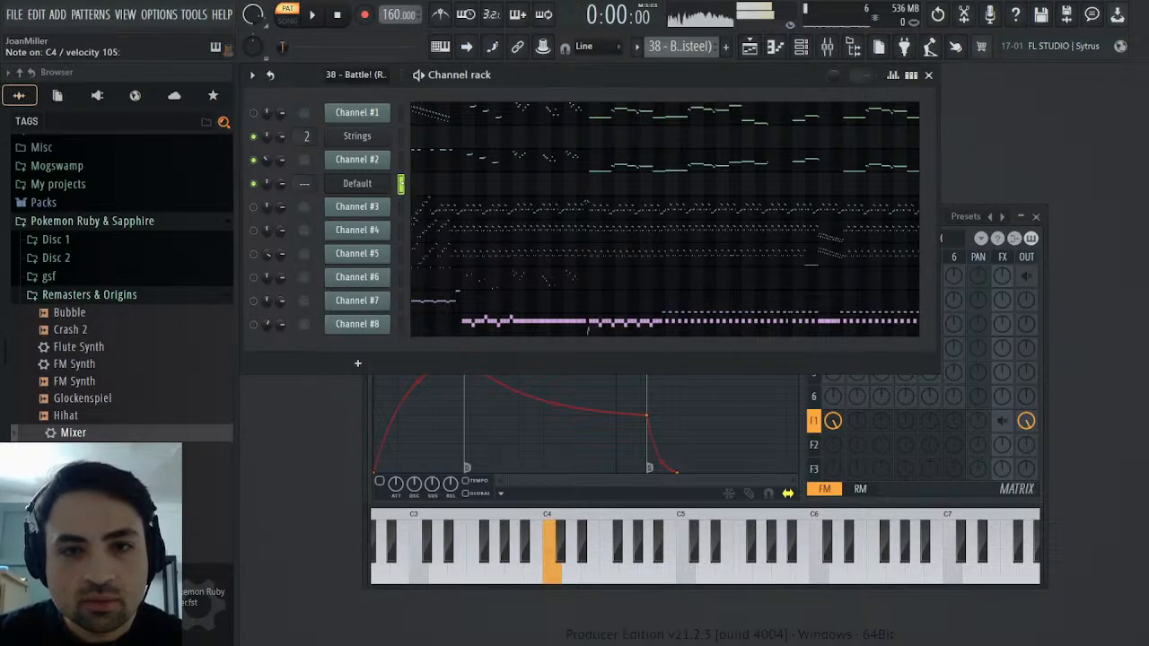
click(401, 160)
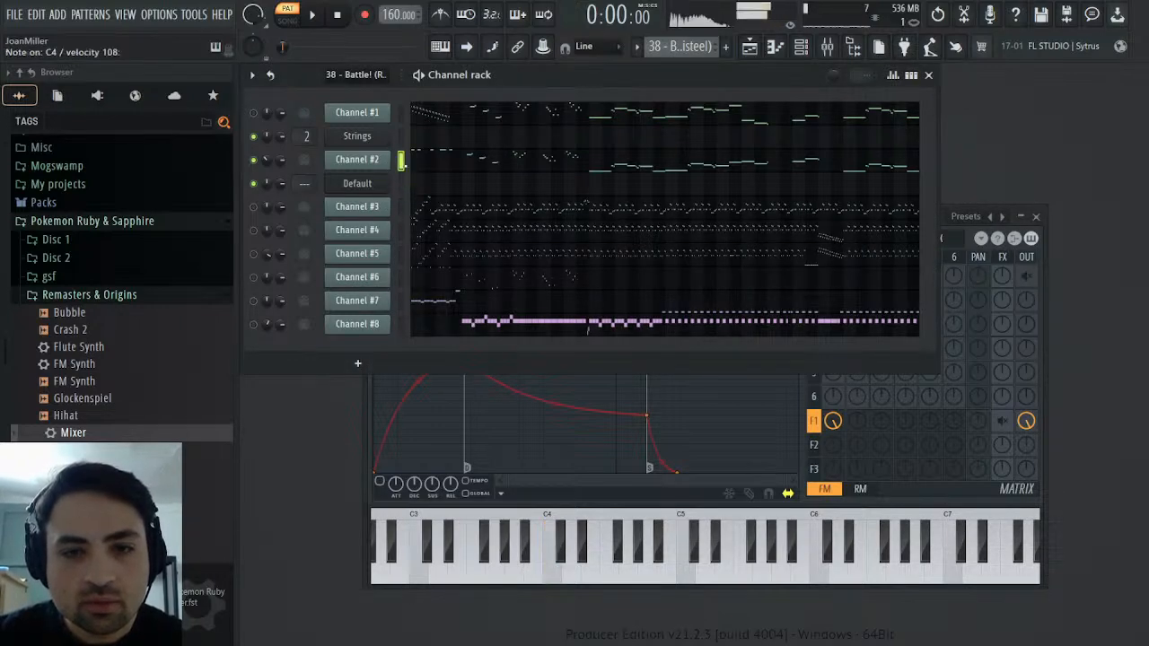
click(1033, 334)
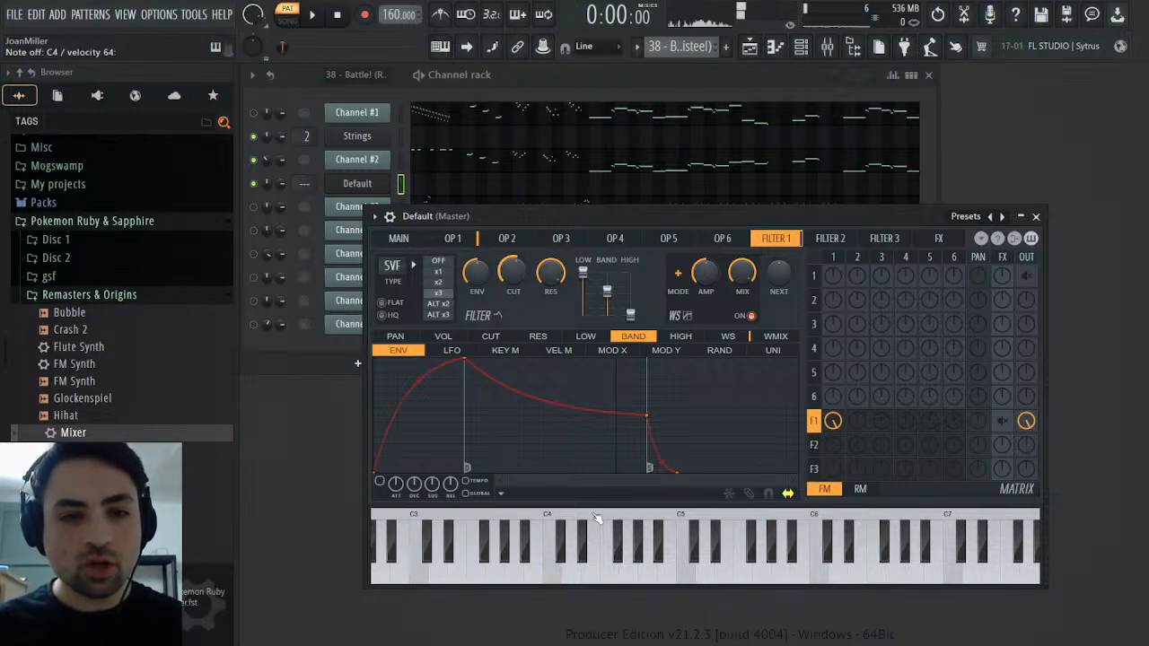
click(417, 163)
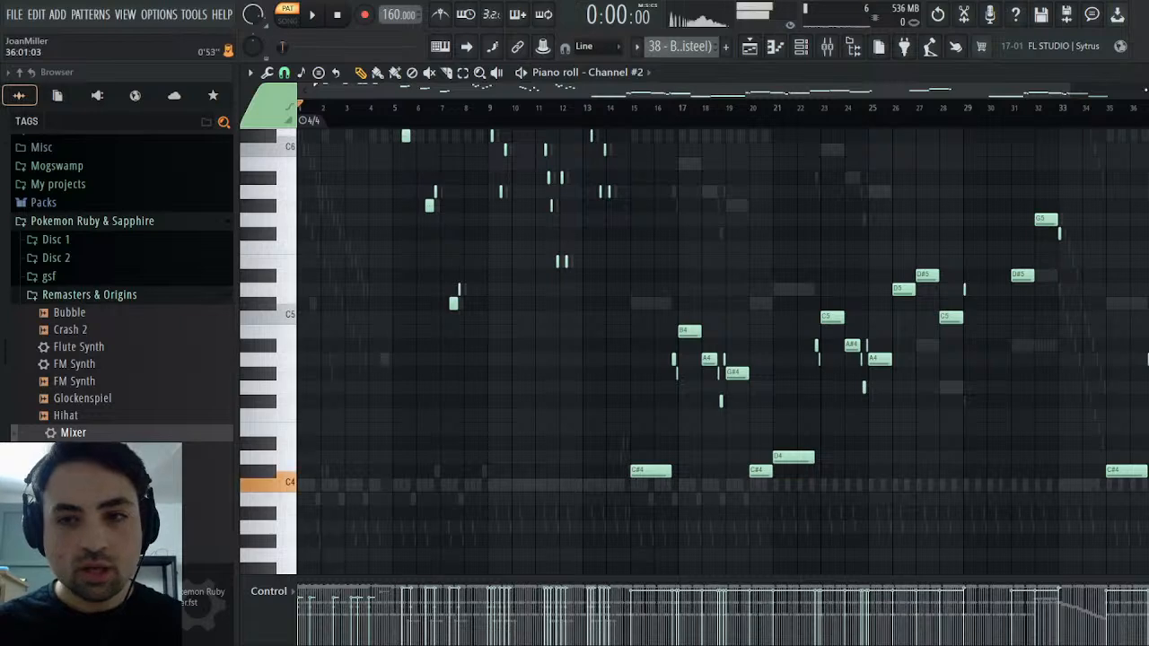
key(Escape)
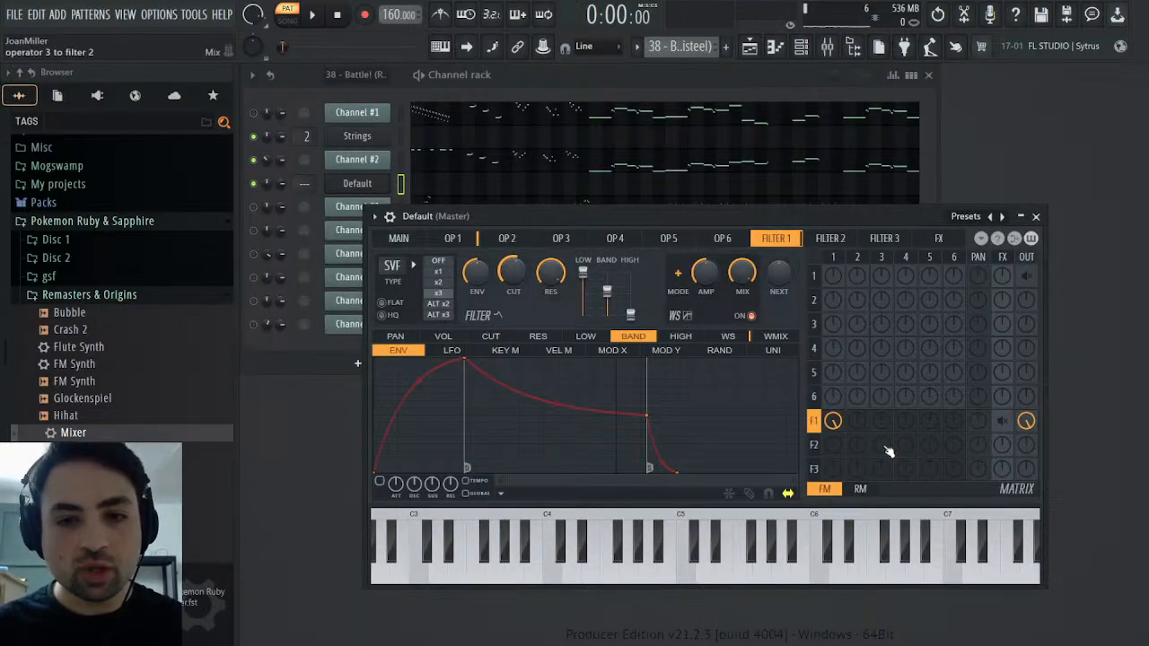
Try routing operator 2 into Filter 1 and adjusting Filter 1's send to the next filter
click(860, 426)
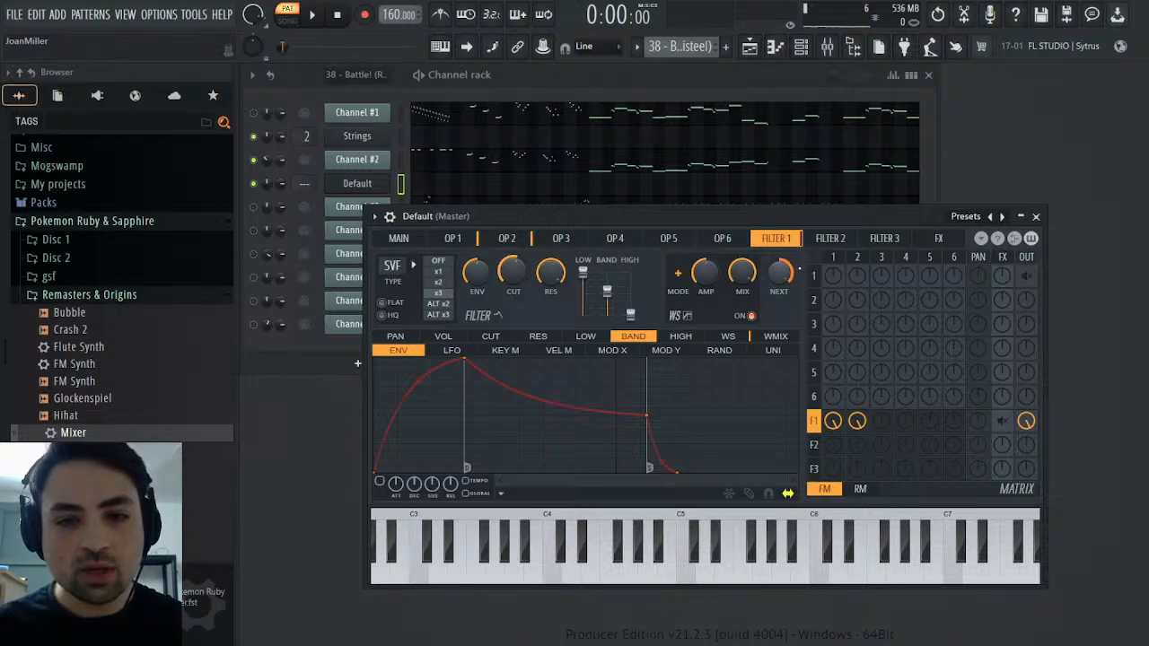
drag(781, 273, 781, 350)
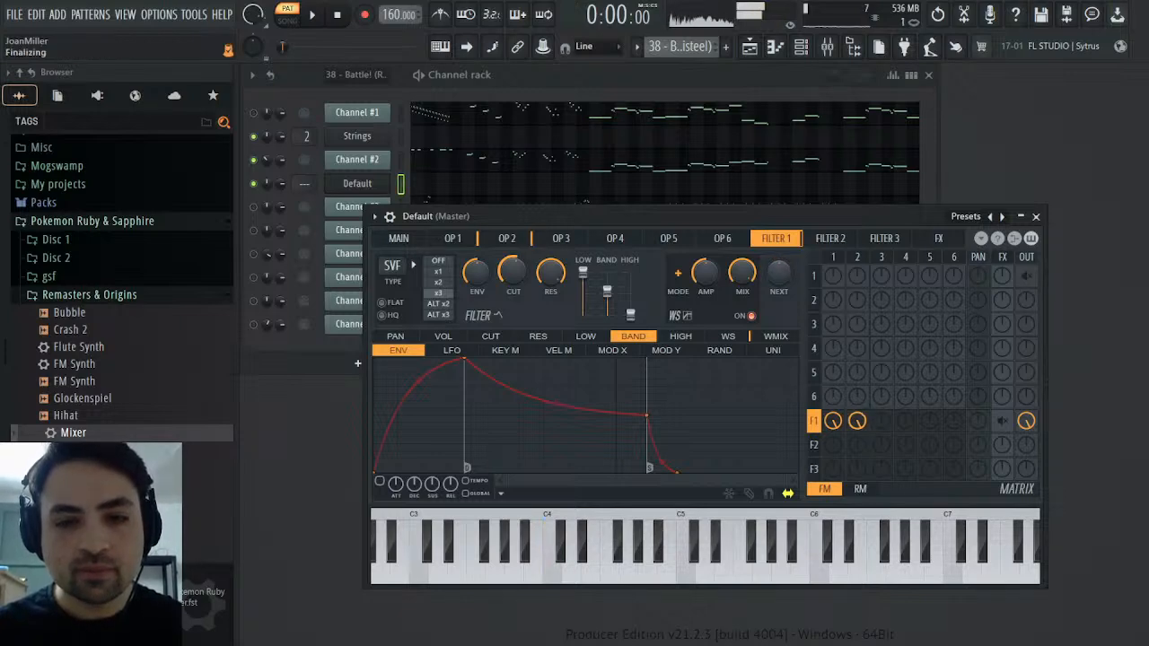
right_click(863, 419)
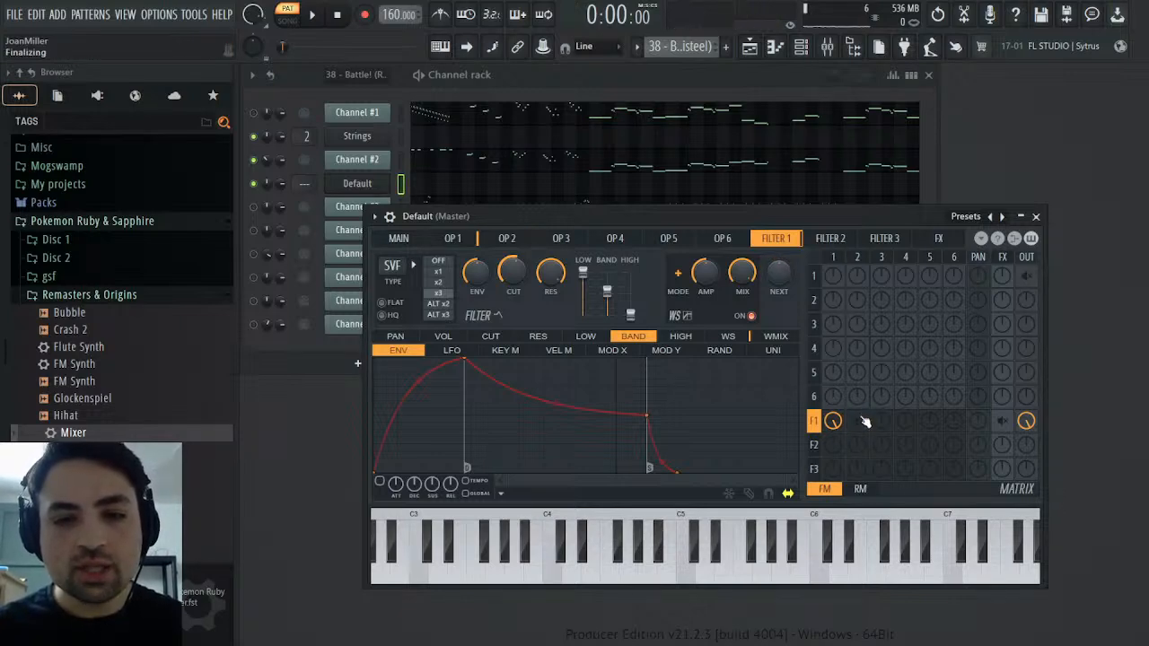
Remove Filter 1 from the output and route operator 1 through Filter 2 to the output instead
right_click(1026, 421)
click(1026, 446)
click(833, 445)
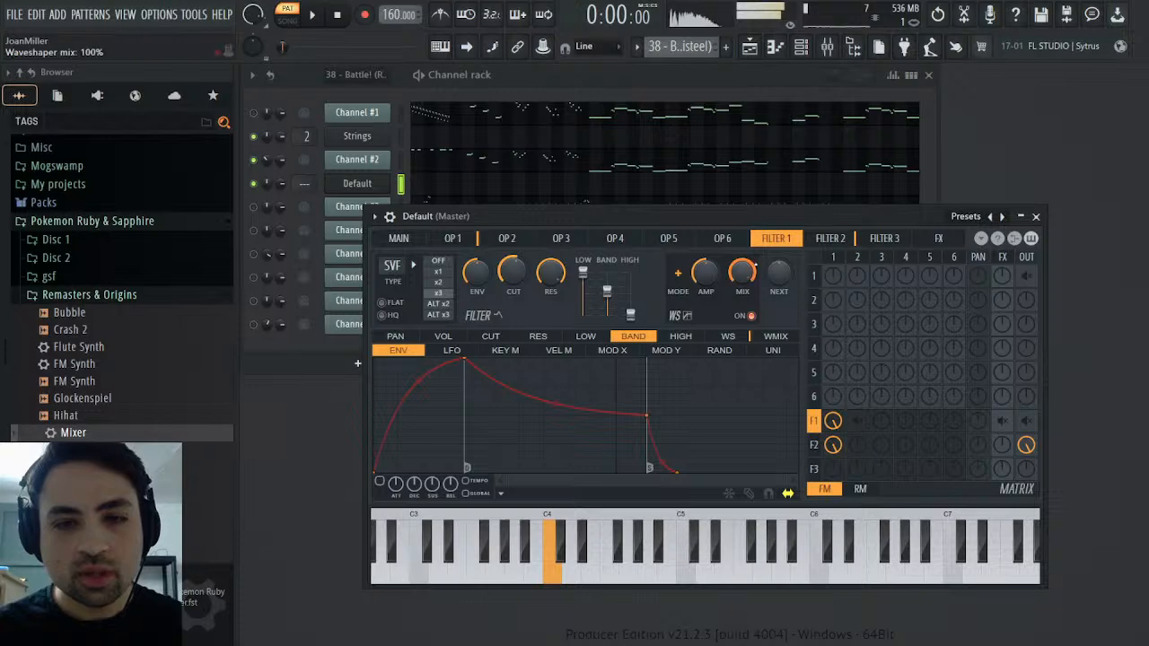
Raise Filter 2's cutoff frequency by ear and set its slope to x2 after trying x3
click(831, 238)
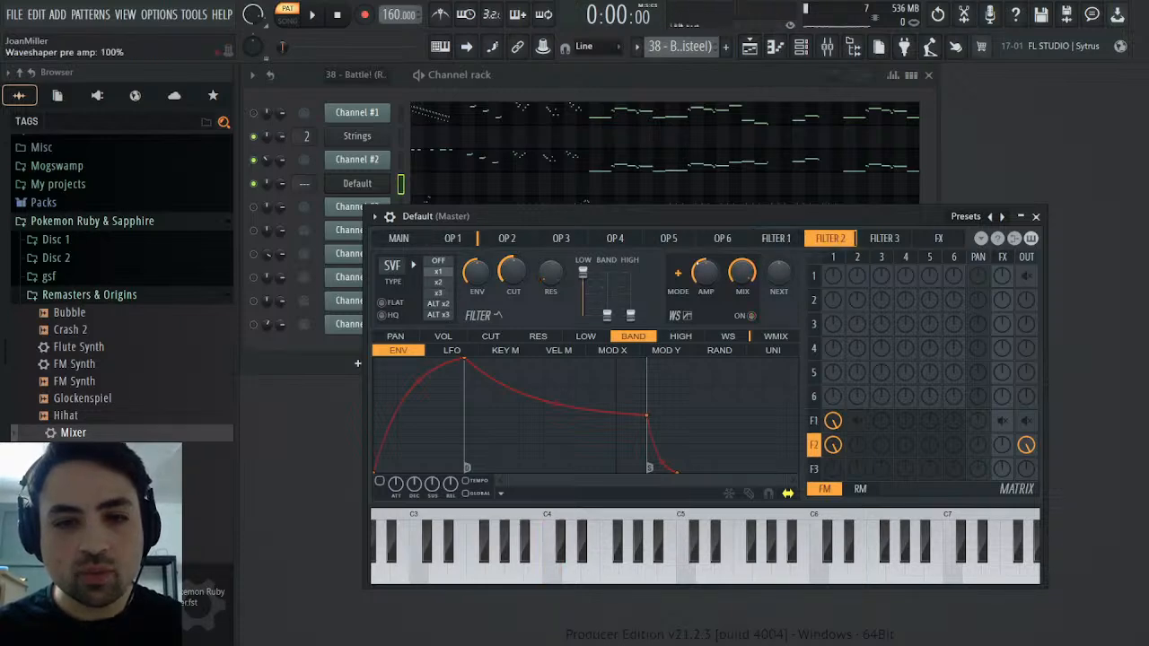
drag(512, 273, 513, 255)
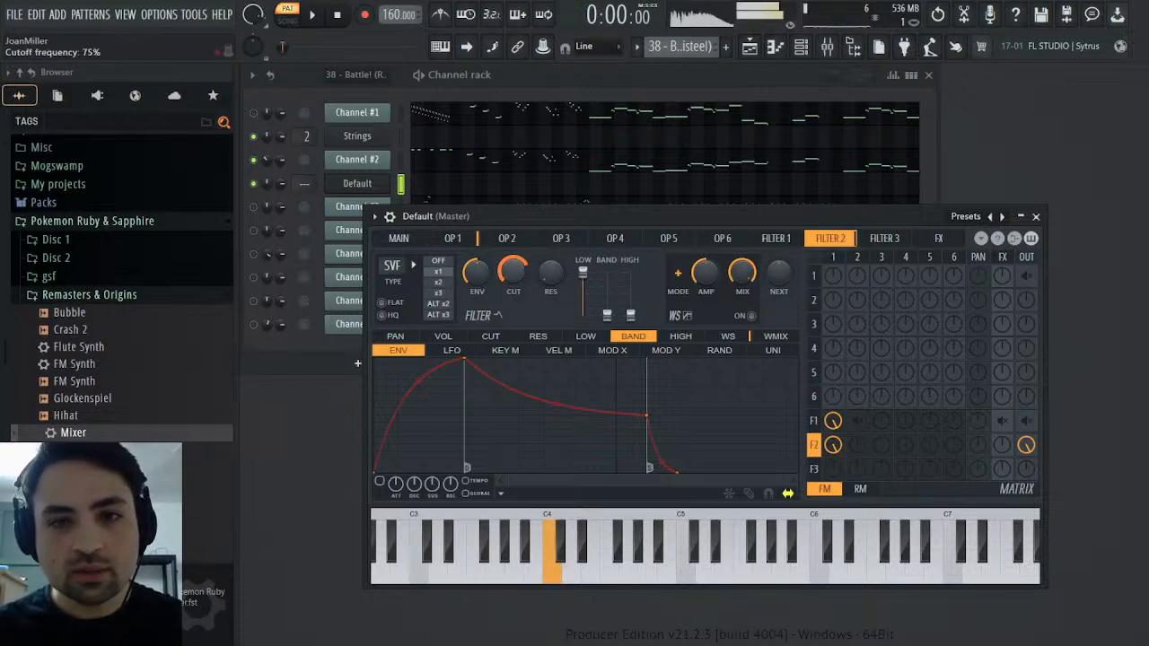
click(444, 295)
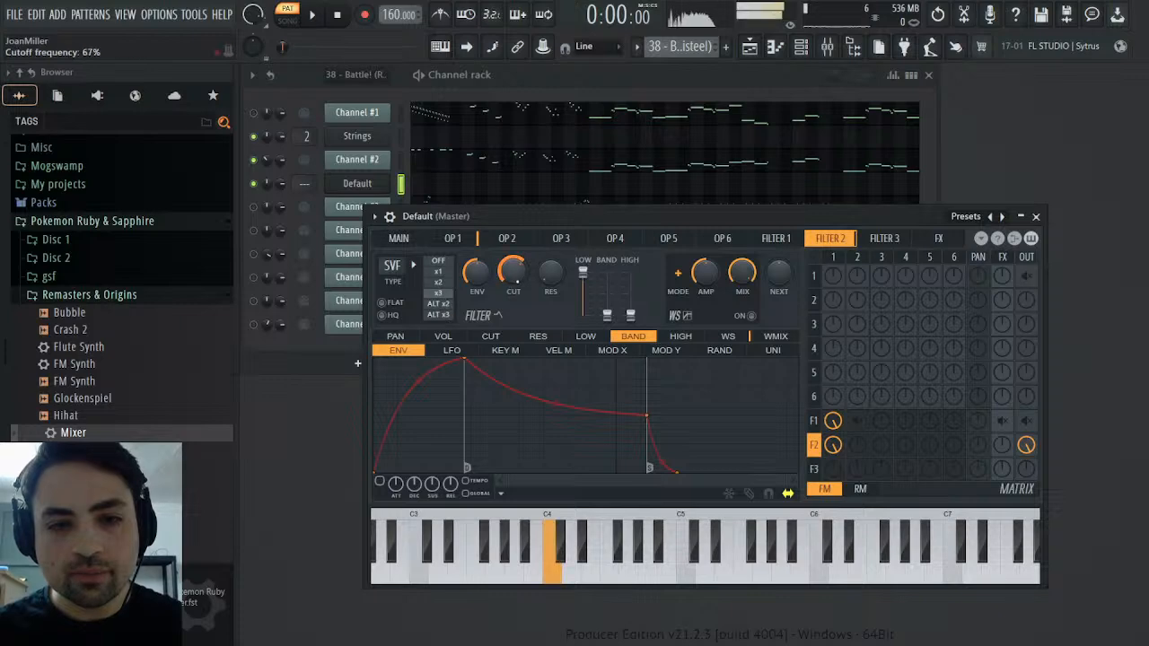
click(439, 283)
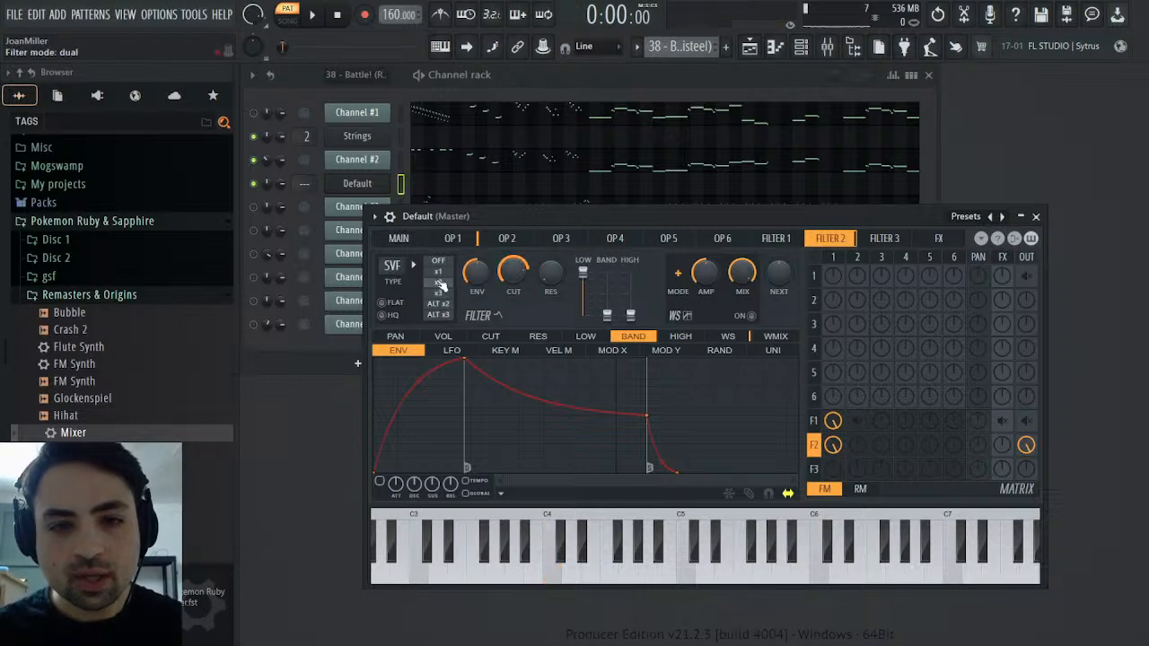
Set Filter 2's slope to x1, adjust its cutoff to about 74%, and try its band and high levels while comparing with Channel #2
click(448, 272)
drag(514, 272, 514, 279)
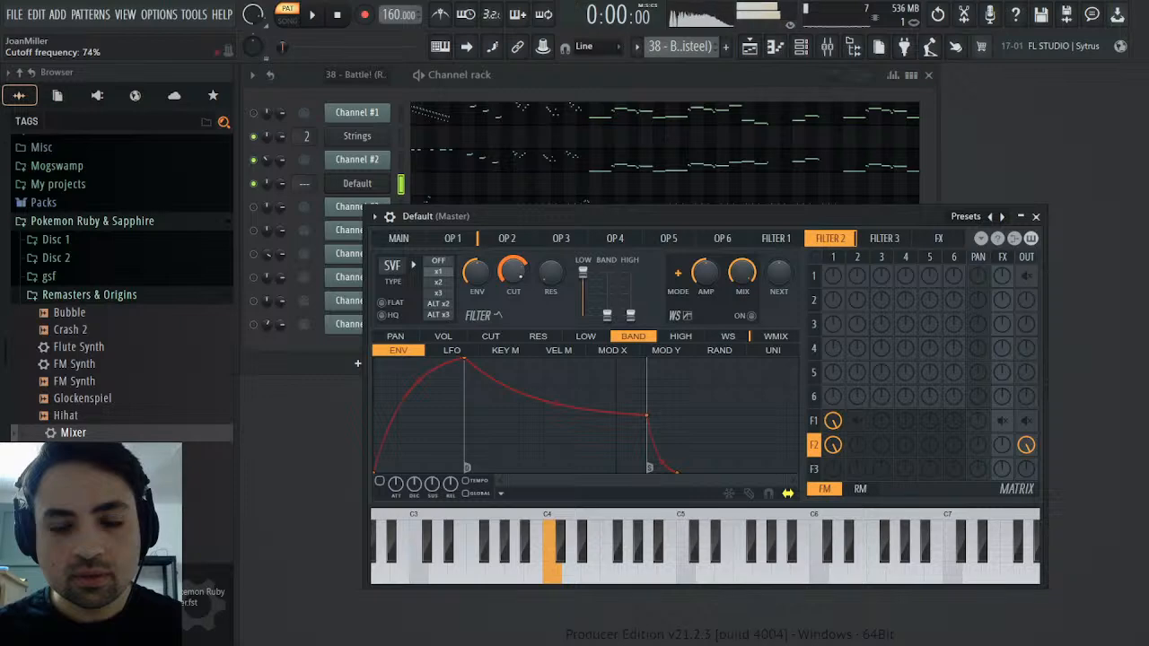
click(401, 160)
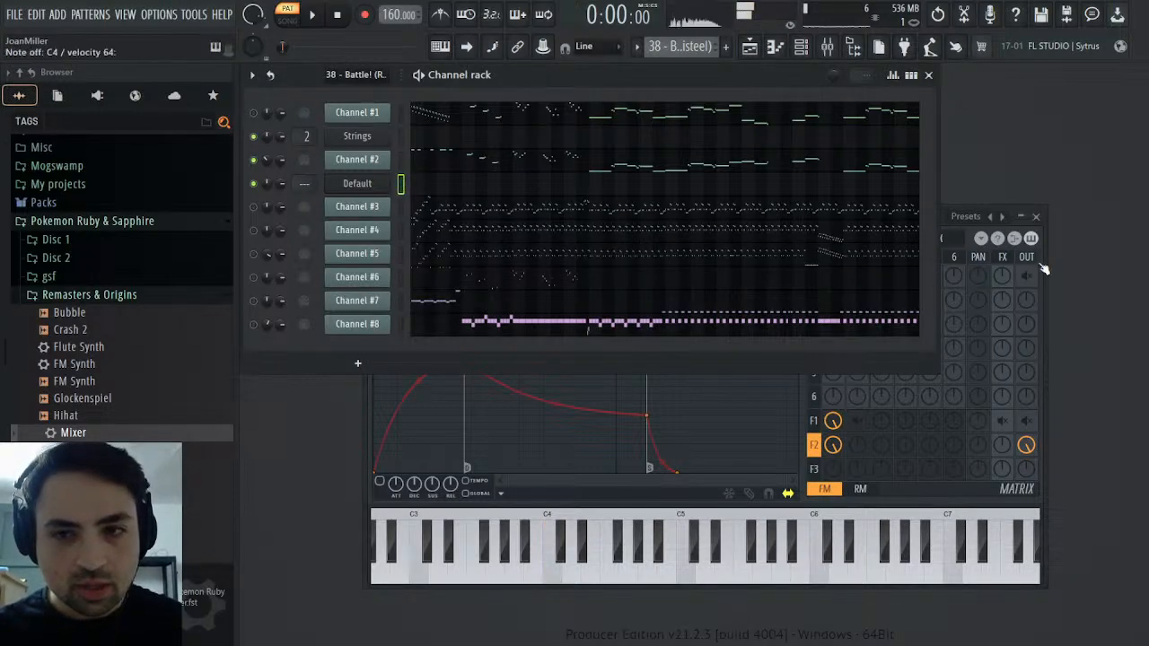
click(996, 290)
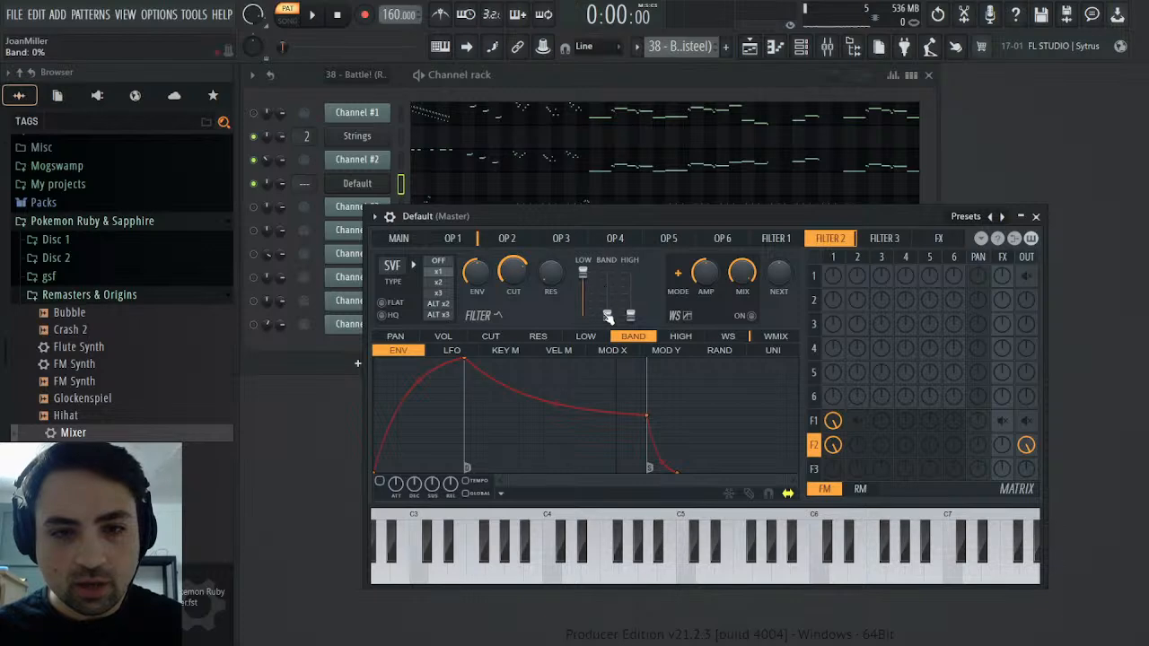
mouse_move(608, 316)
mouse_down()
mouse_move(608, 269)
mouse_move(608, 316)
mouse_move(631, 310)
mouse_move(631, 278)
mouse_move(631, 316)
mouse_up()
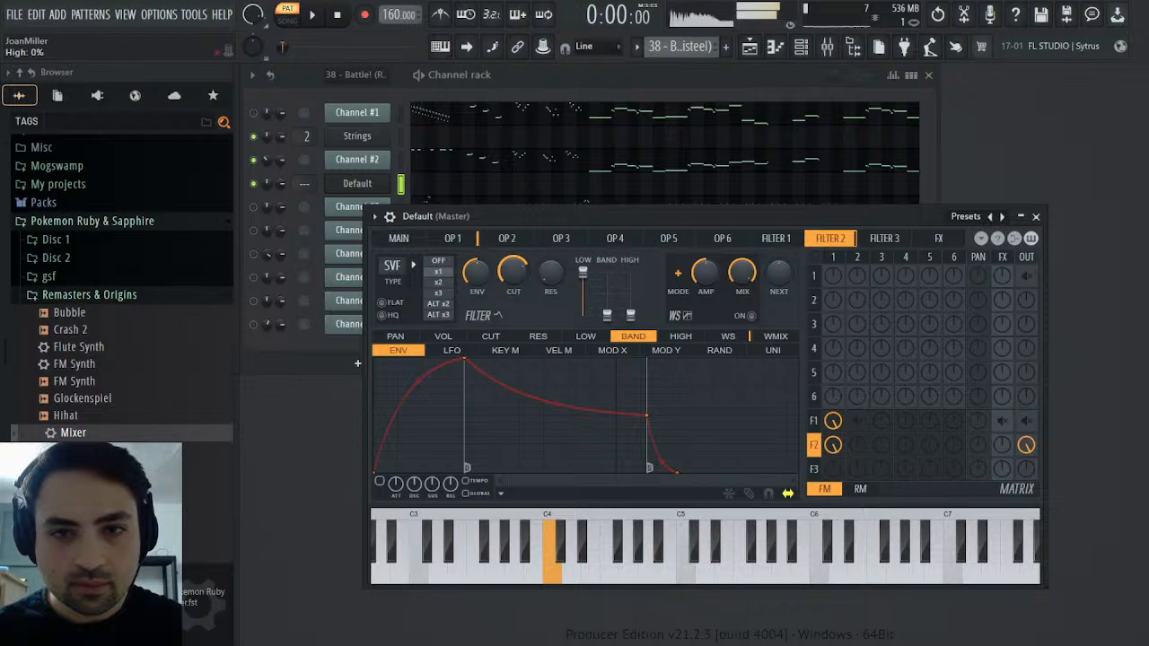
Try sending operator 1 through Filter 1 straight to the output without Filter 2, and restore the routing through Filter 2
click(776, 238)
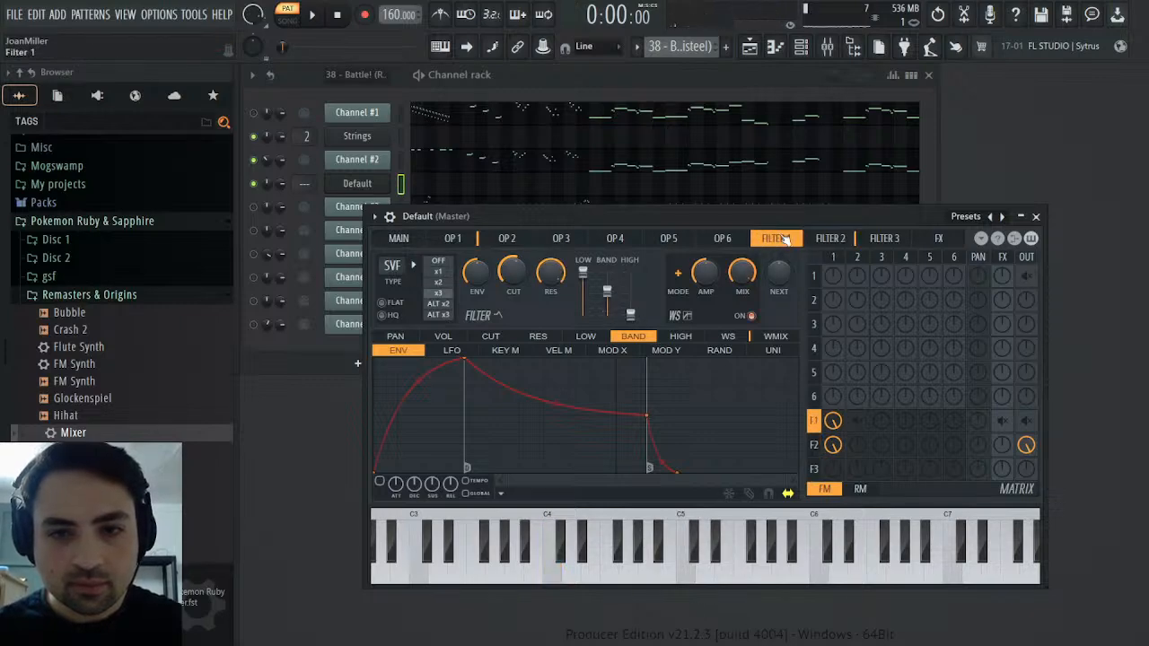
right_click(842, 449)
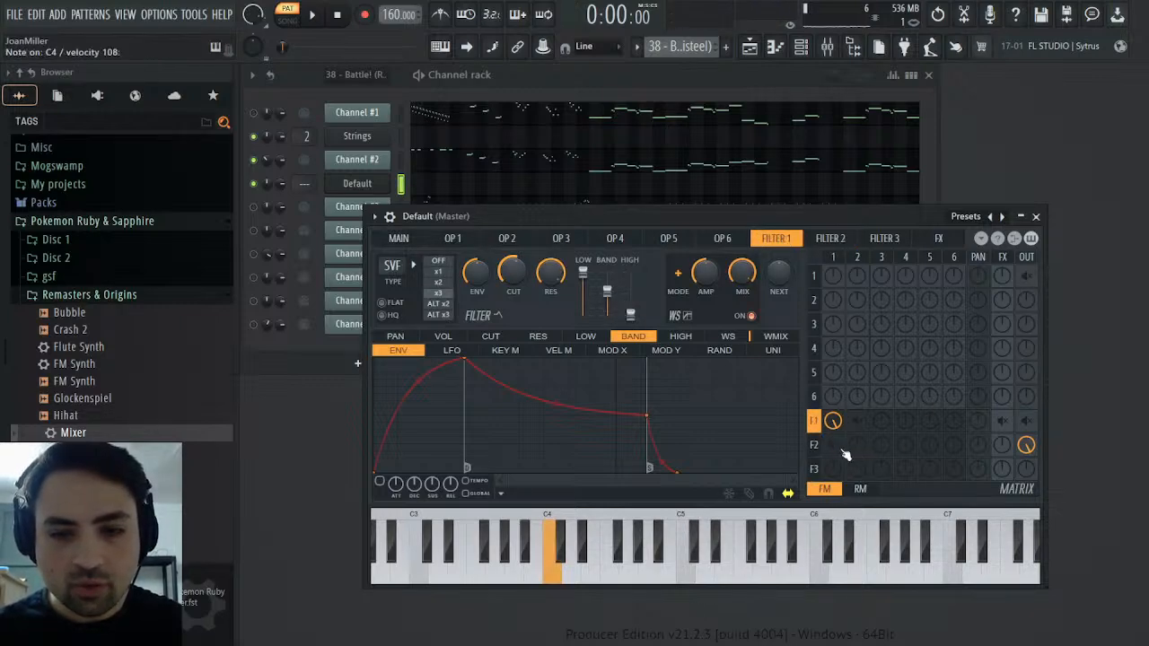
right_click(1023, 427)
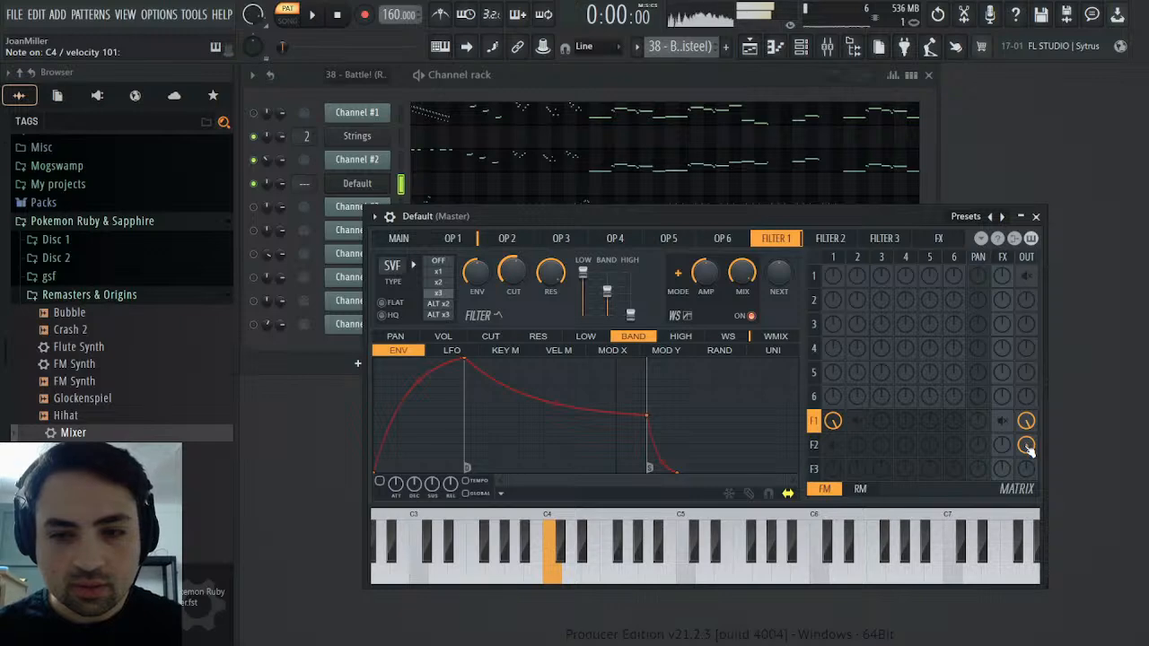
right_click(1030, 452)
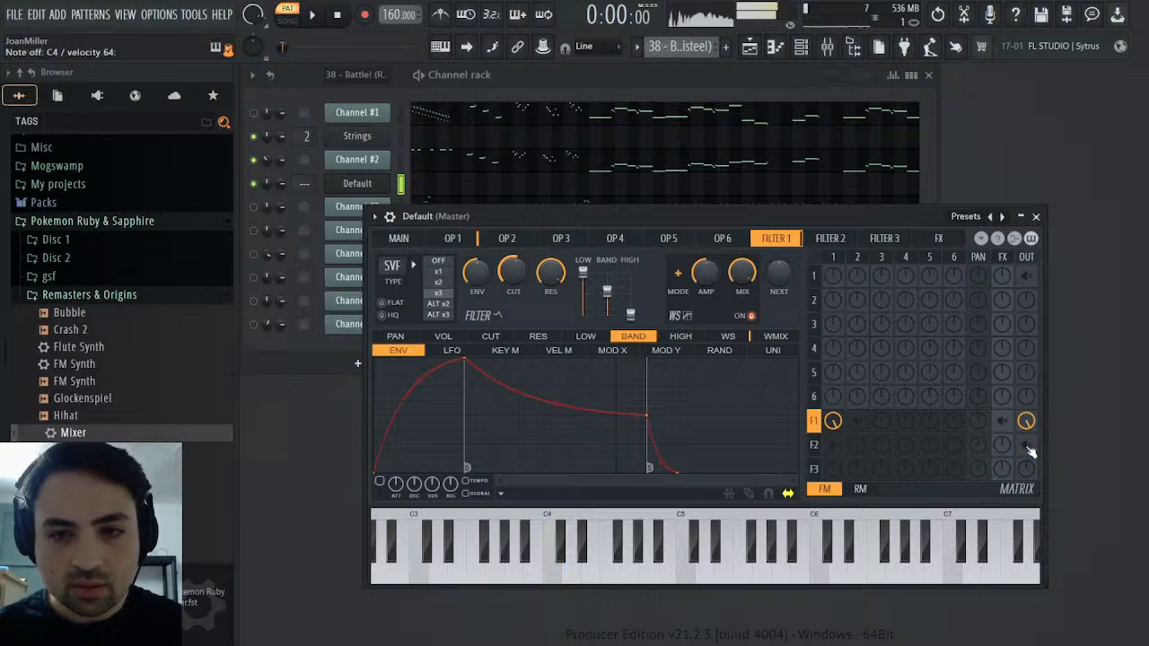
right_click(1026, 445)
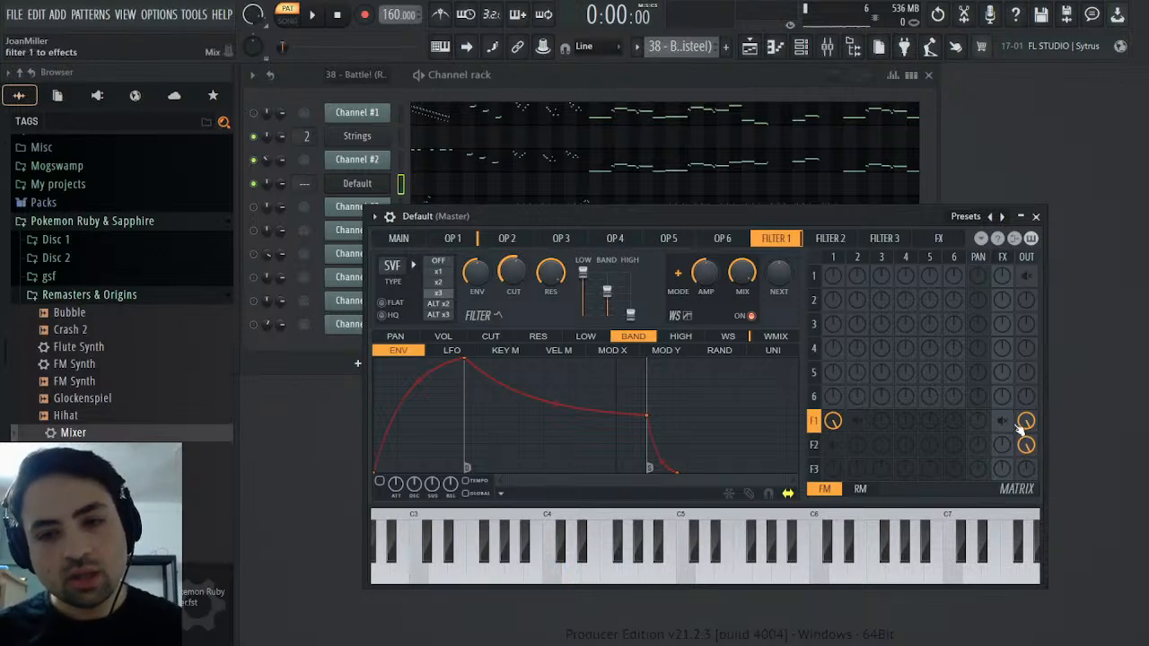
right_click(1027, 422)
right_click(834, 445)
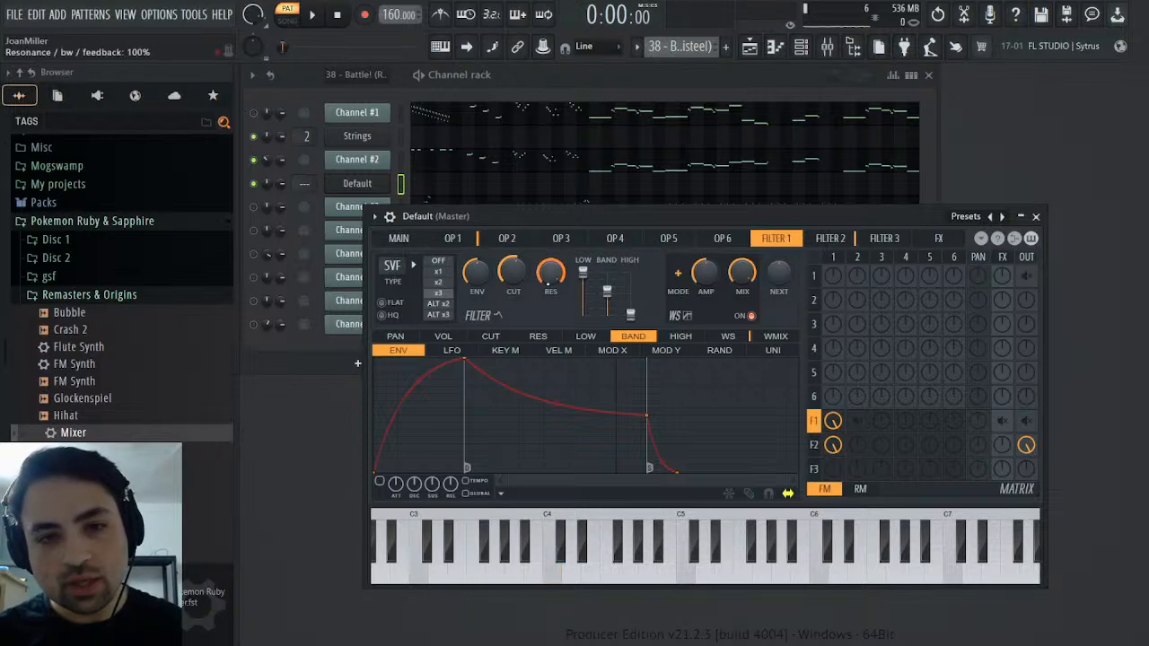
Raise Filter 1's send to the next filter and compare the patch with Channel #2
click(831, 239)
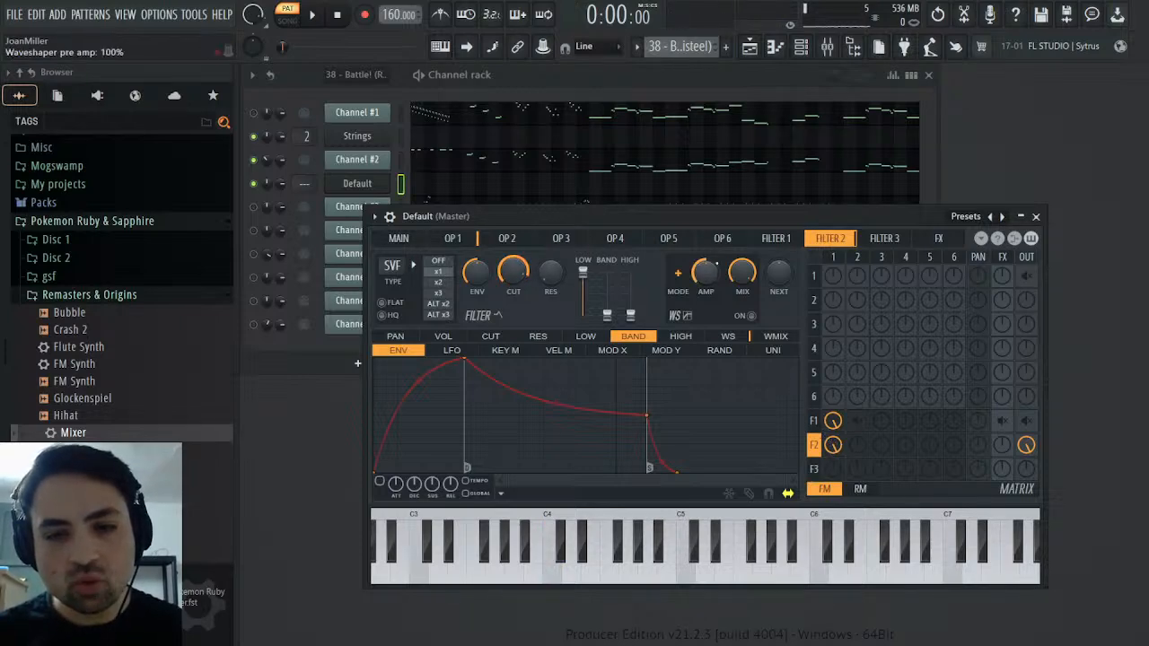
click(796, 242)
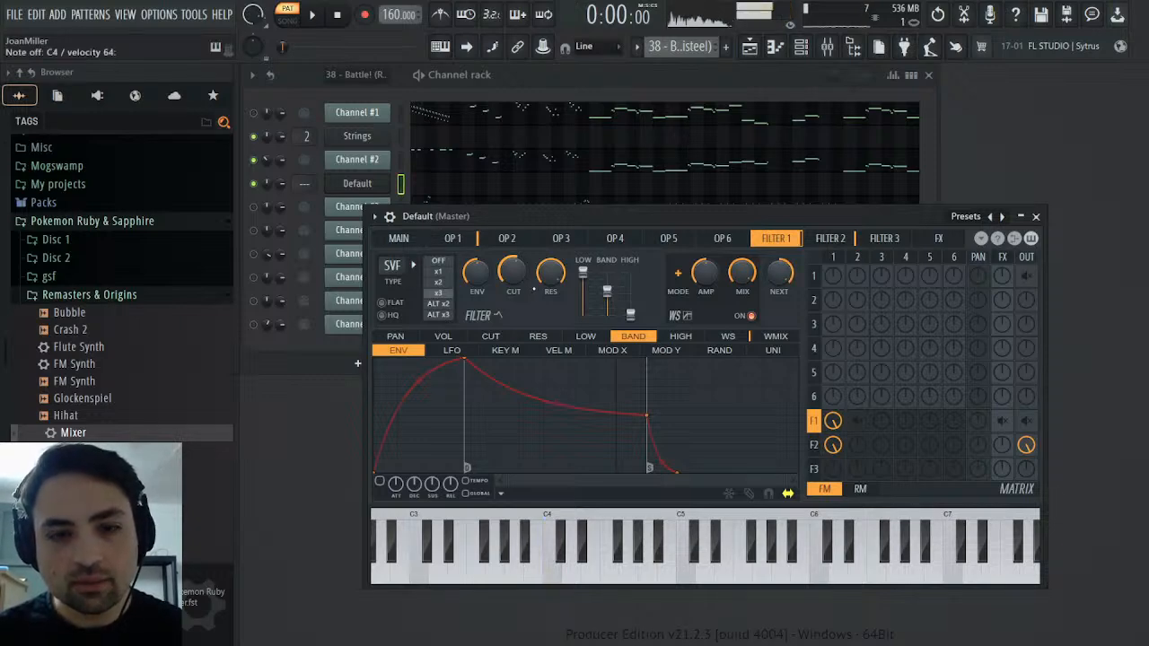
click(846, 245)
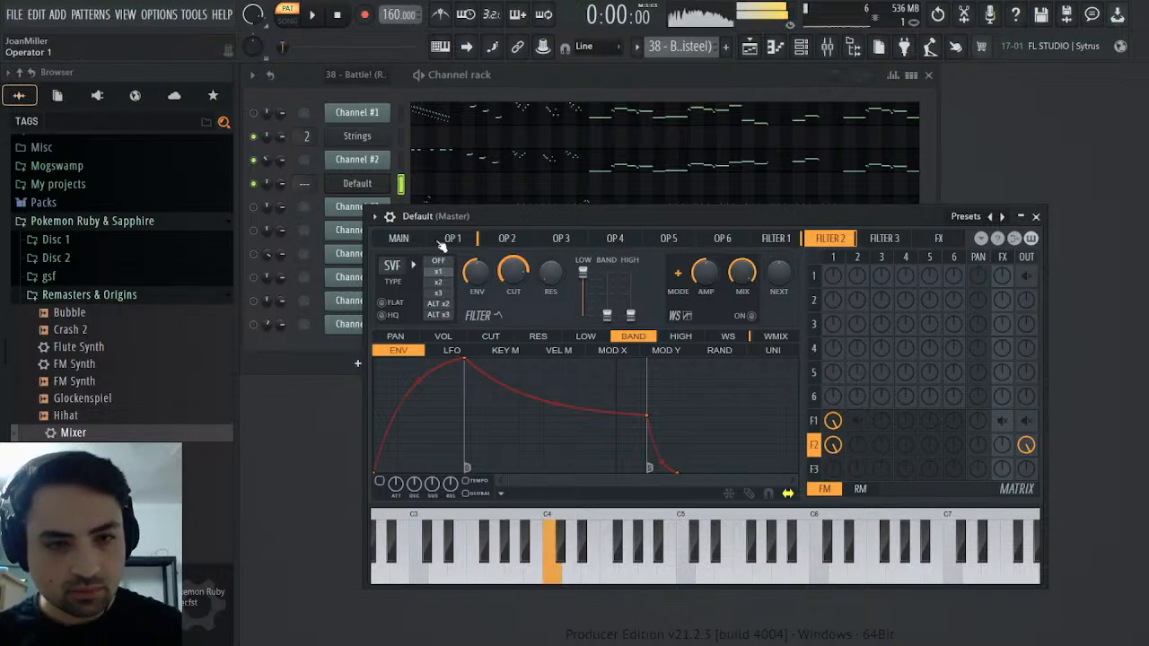
click(400, 161)
click(401, 184)
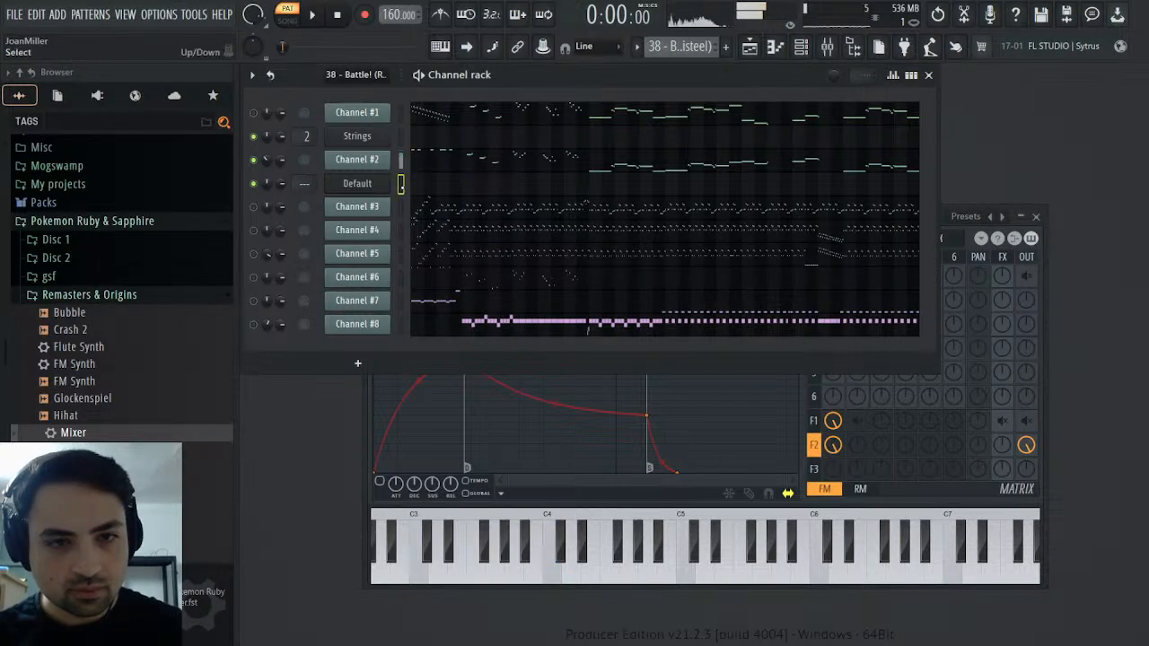
click(1048, 269)
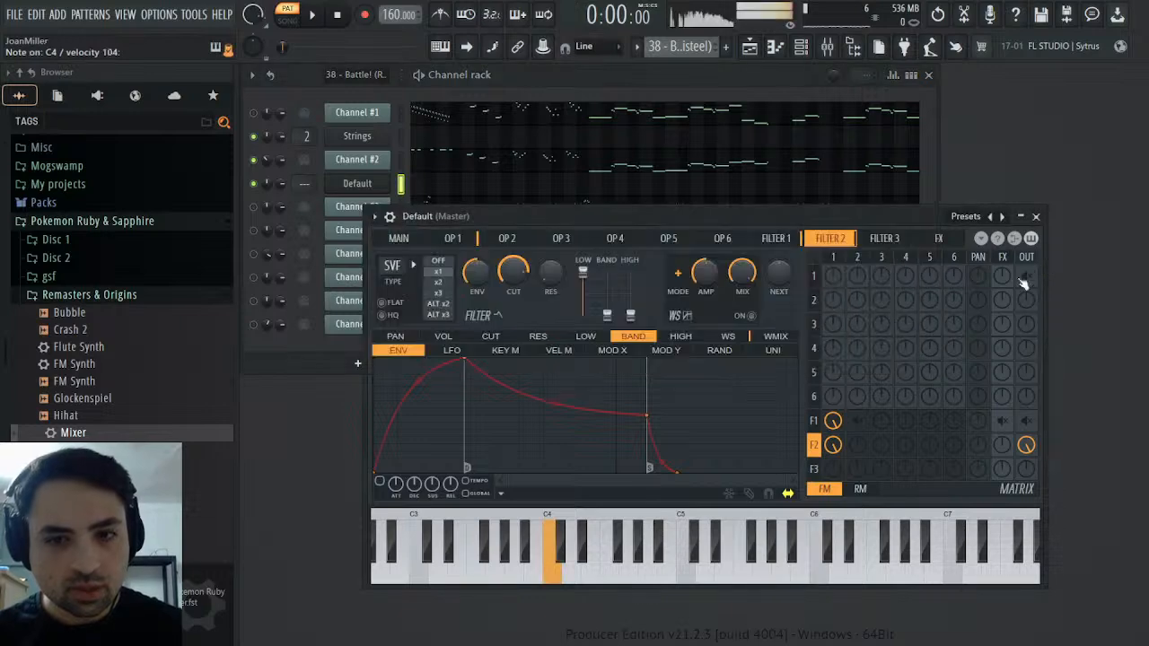
Raise Filter 1's band level to just below full by ear and check it against Channel #2
click(782, 239)
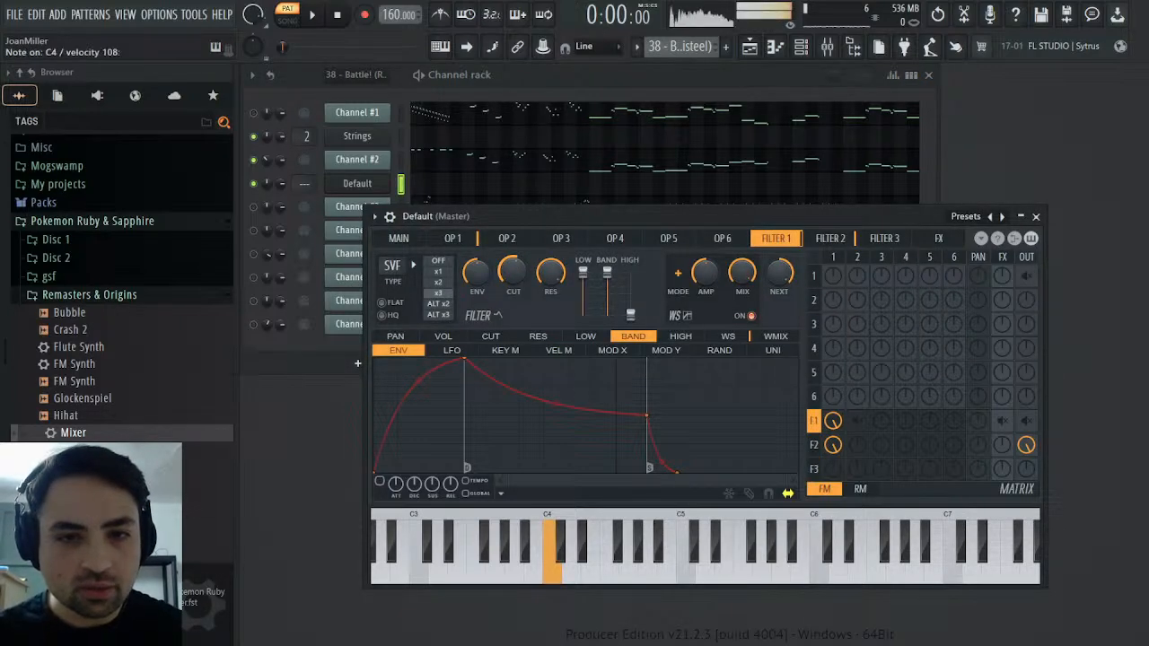
drag(607, 279, 607, 283)
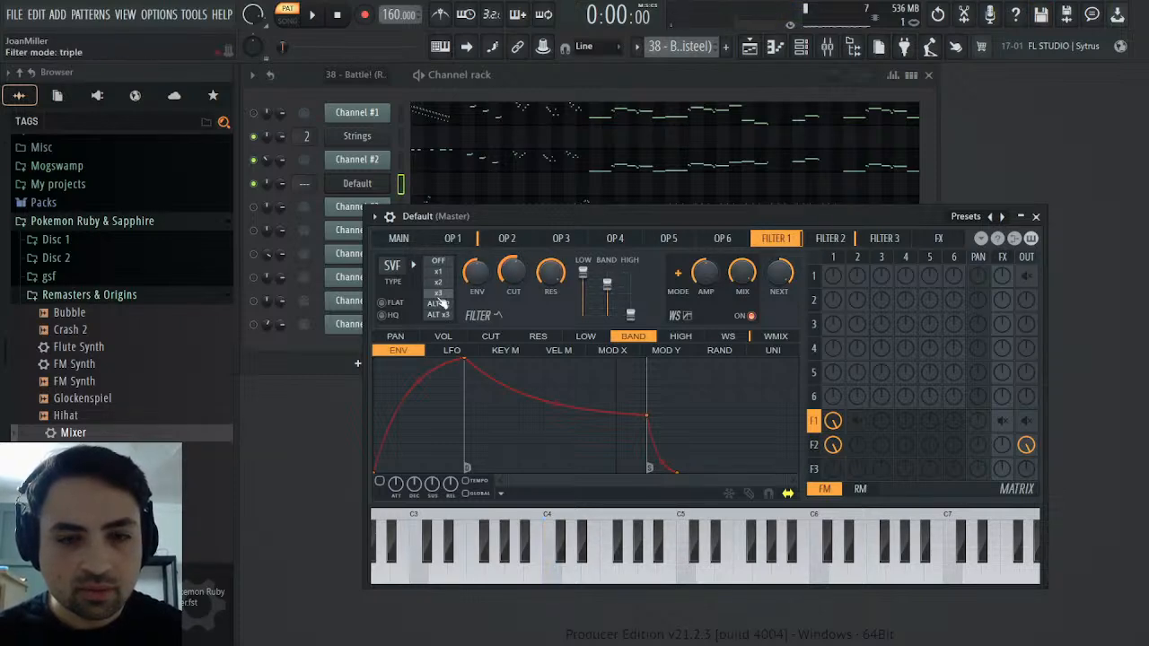
click(401, 160)
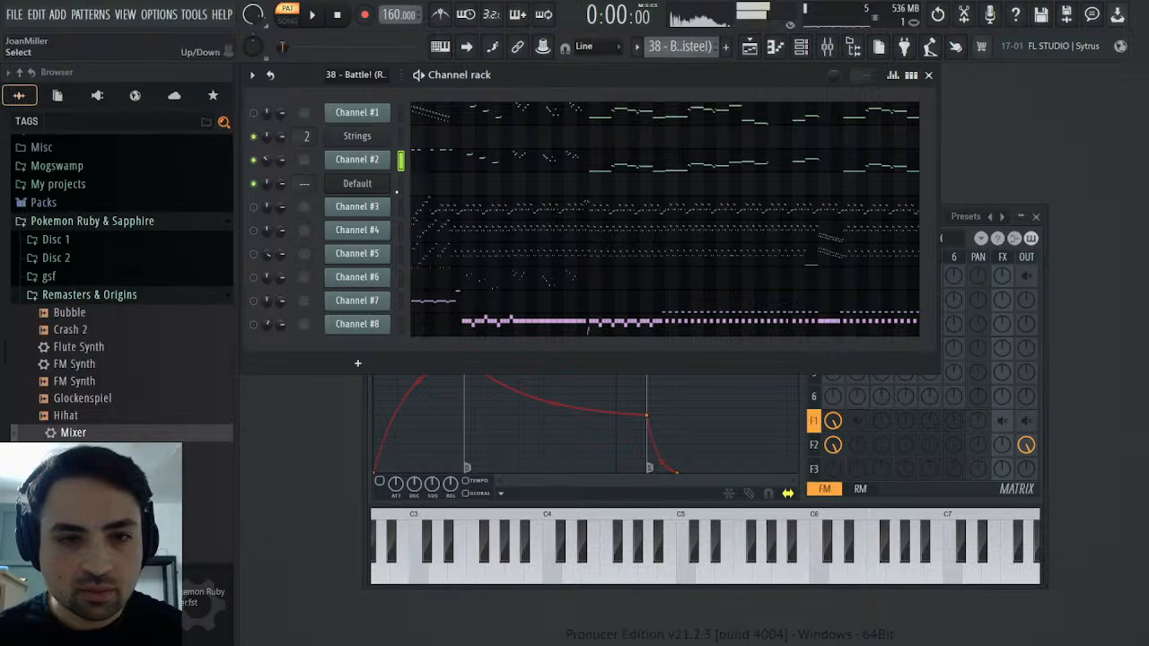
click(401, 185)
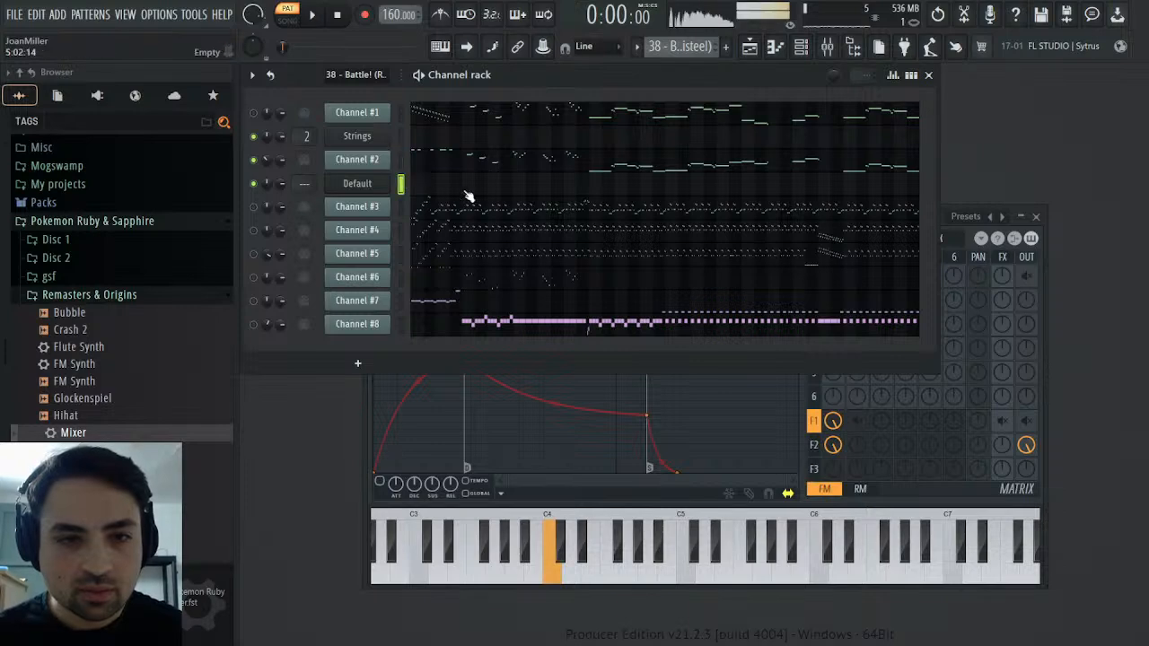
Change Filter 1's slope to x1 and audition the patch against Channel #2
click(1047, 298)
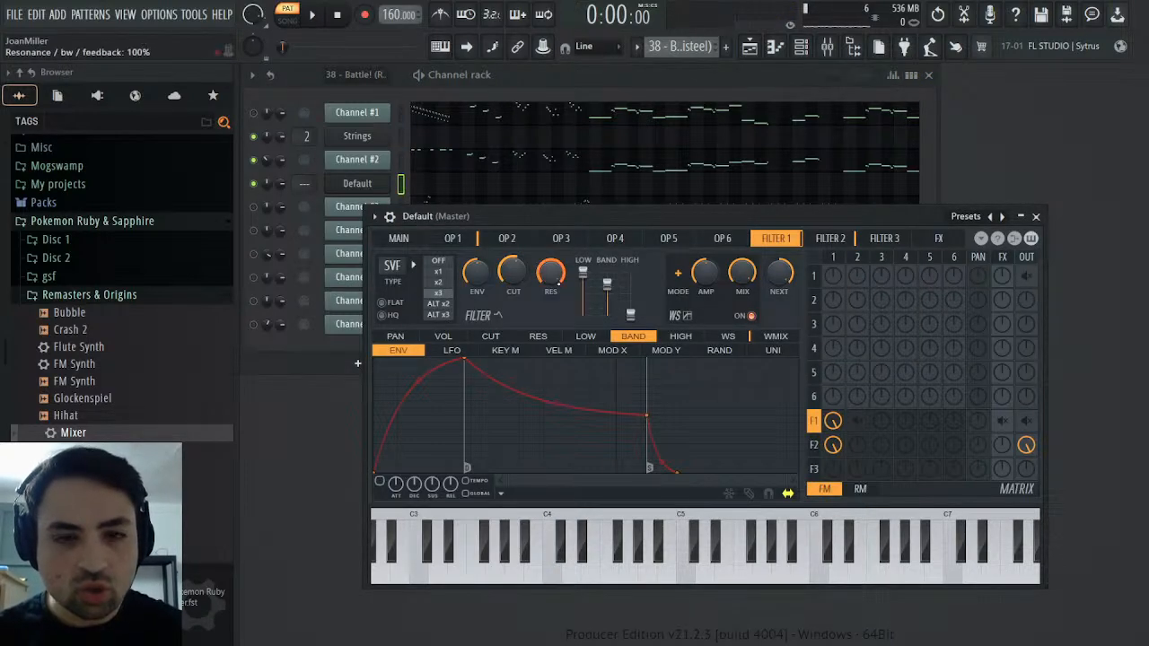
click(454, 272)
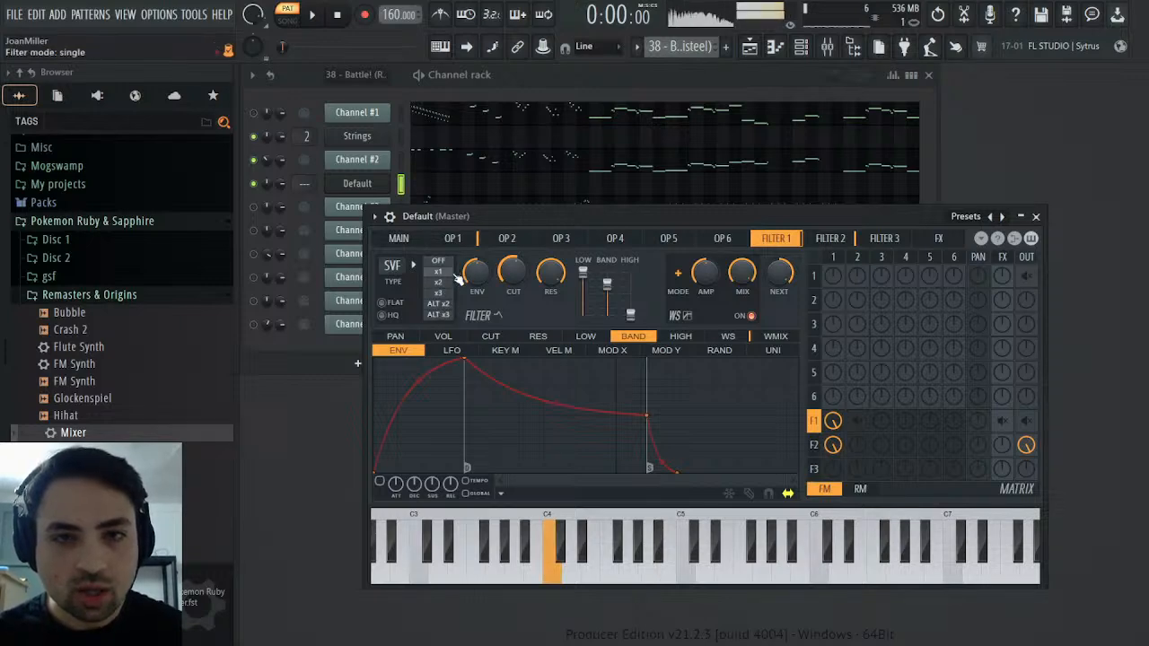
click(413, 167)
click(400, 185)
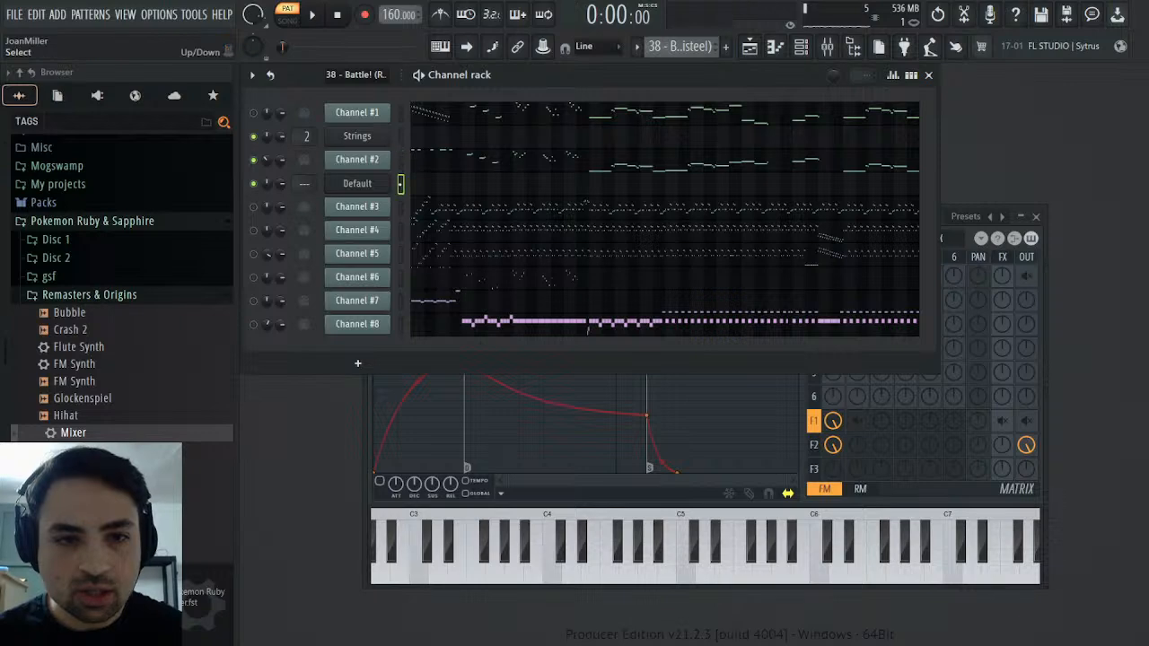
Raise Channel #2's volume in the channel rack and listen to it alternately with the Sytrus channel
drag(281, 163, 281, 144)
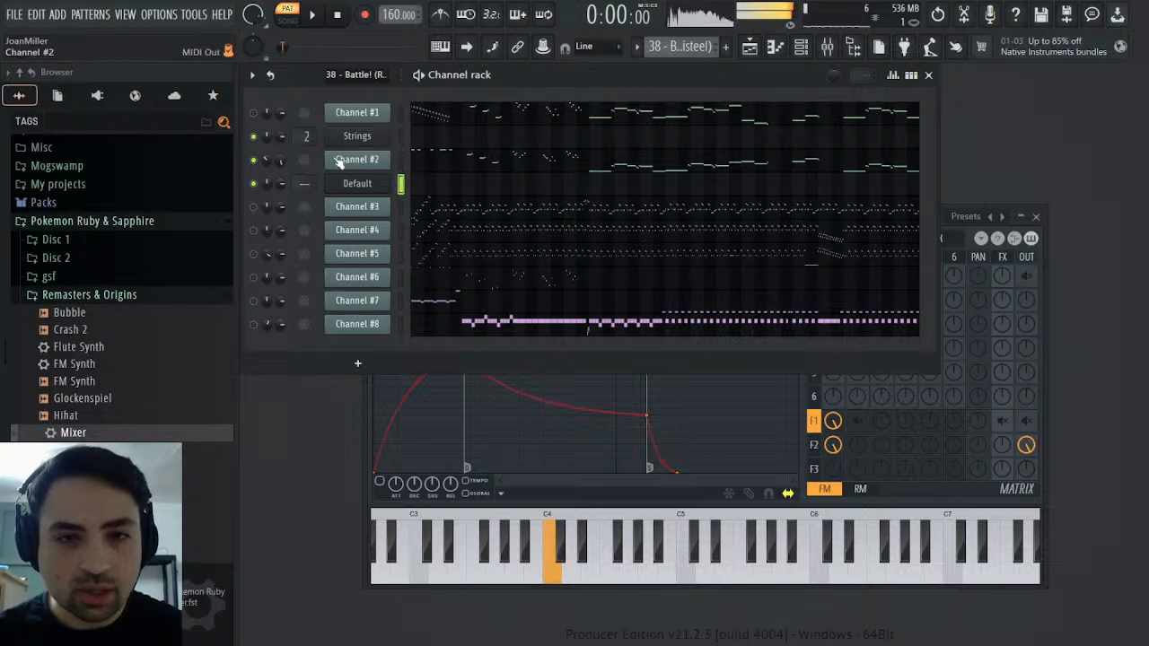
click(400, 160)
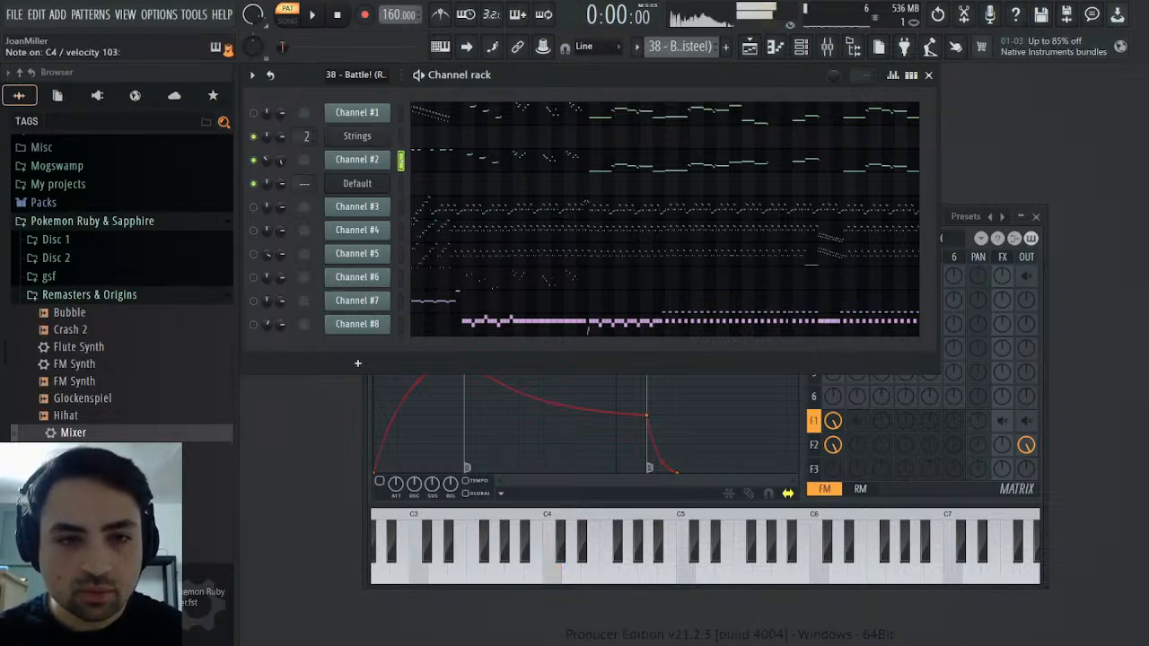
click(400, 185)
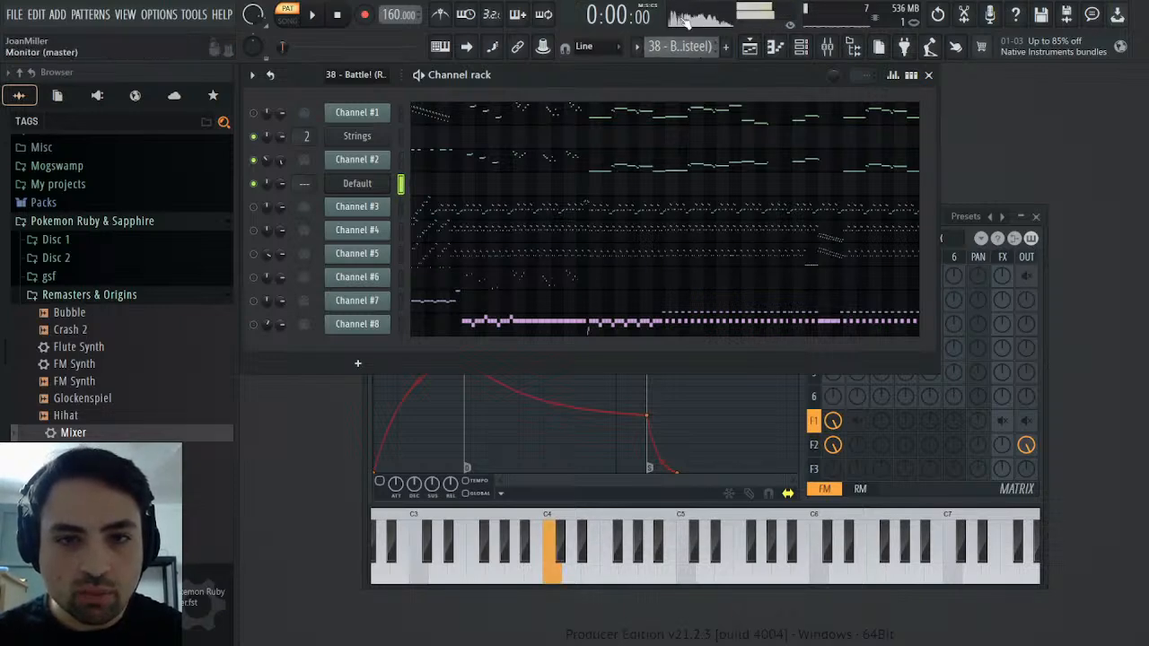
Switch Filter 1 to the BP type and adjust its resonance and cutoff frequency by ear
click(1045, 280)
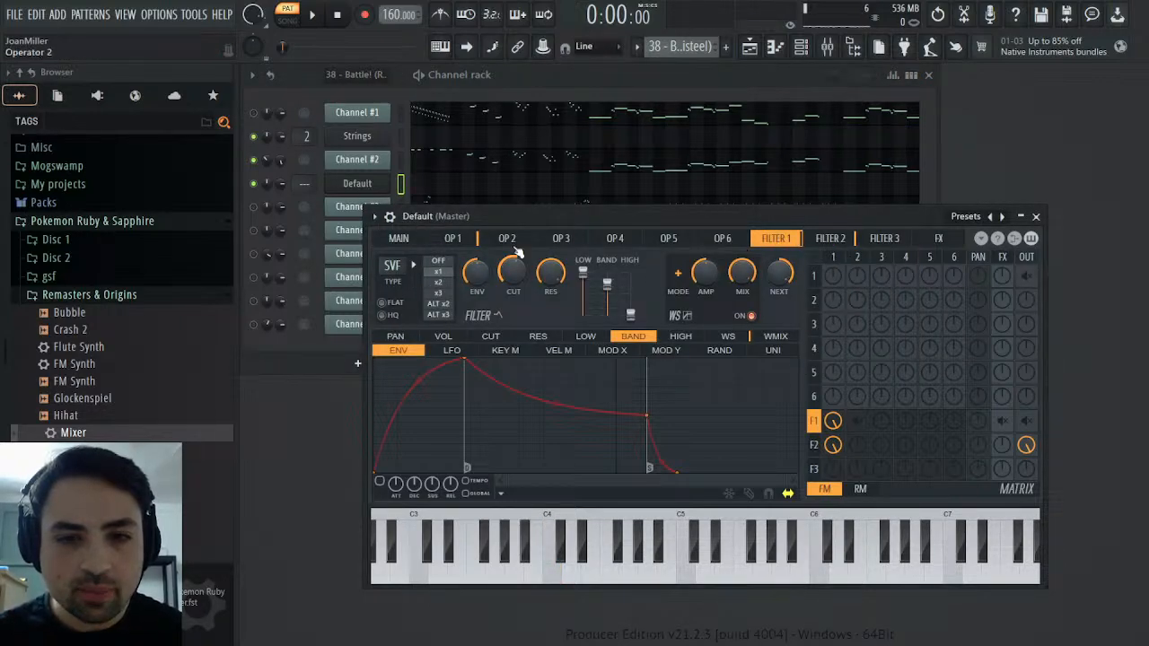
click(461, 344)
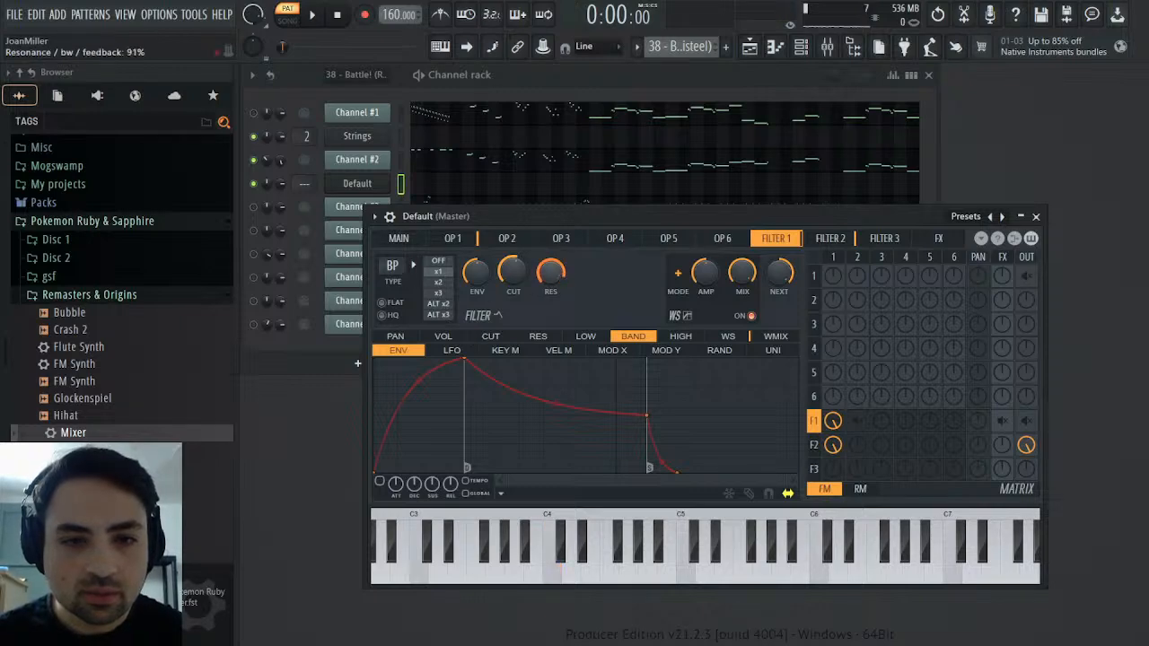
drag(550, 272, 551, 341)
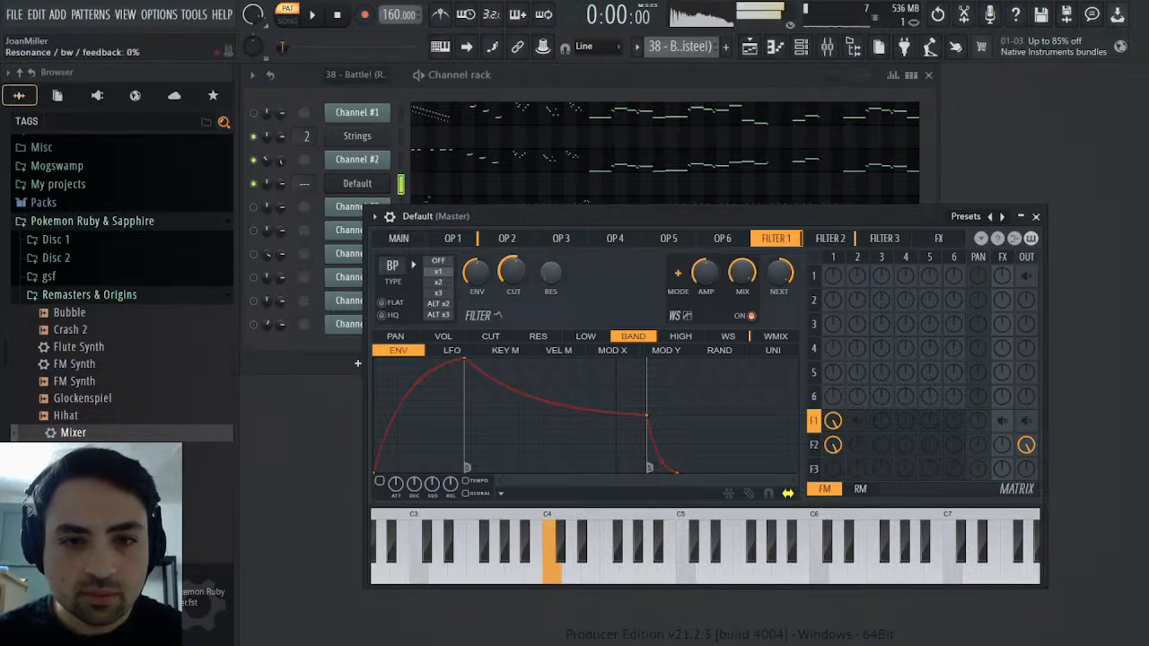
drag(551, 272, 551, 238)
drag(512, 272, 512, 292)
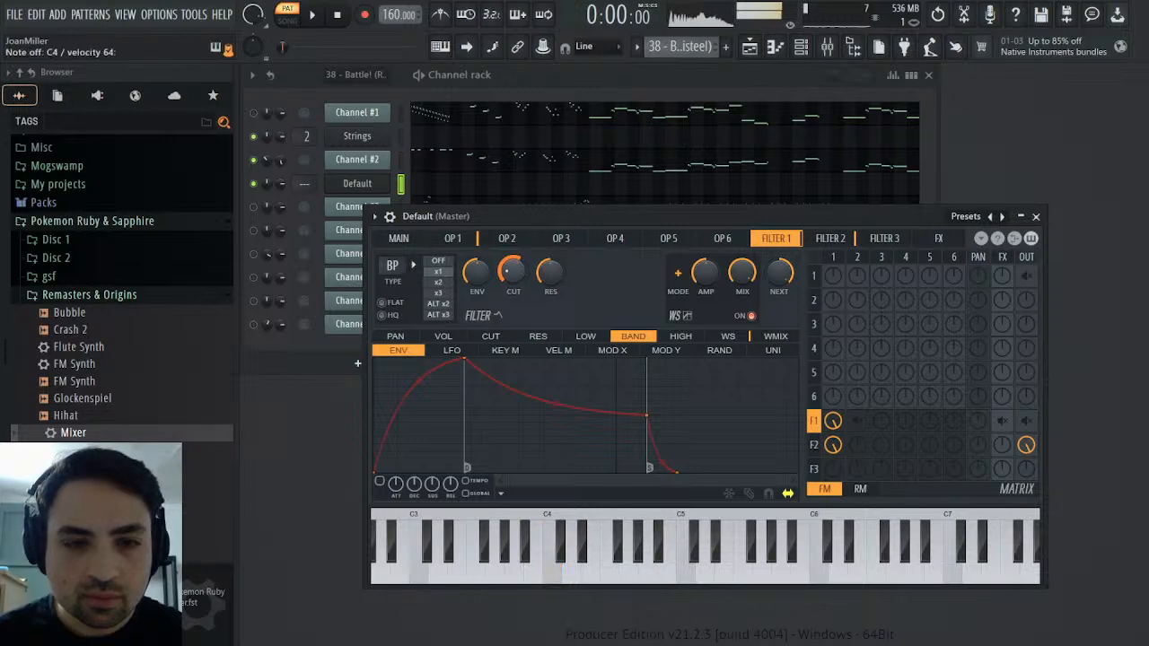
Listen to Channel #2 for reference and fine-tune Filter 1's resonance to match it
click(395, 192)
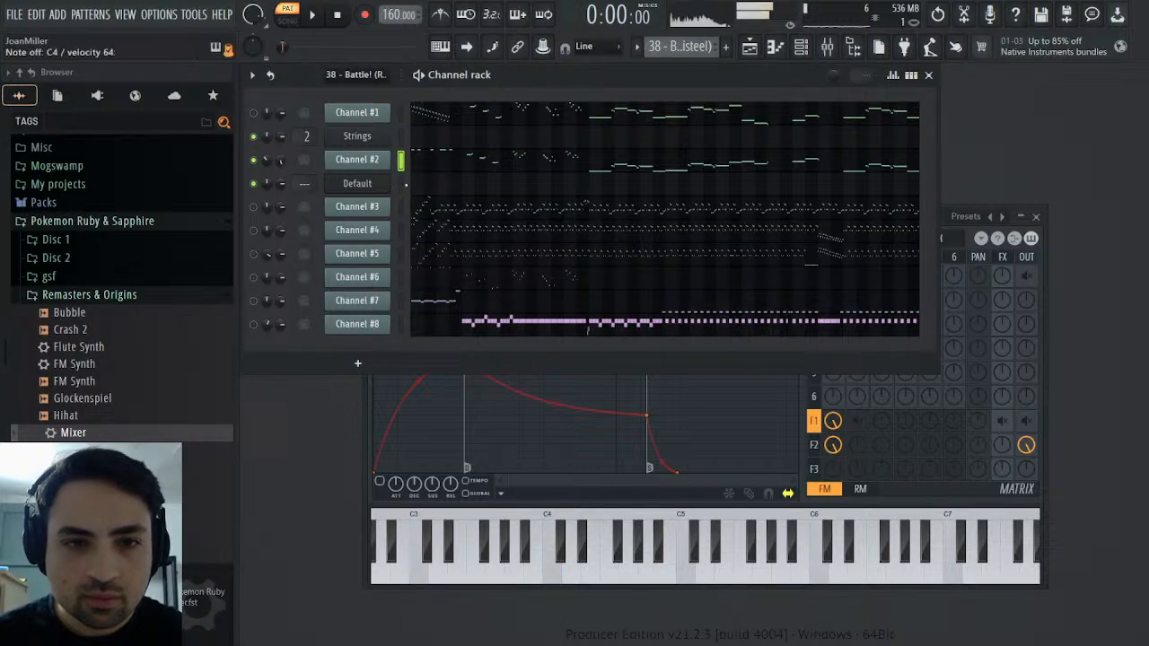
click(400, 185)
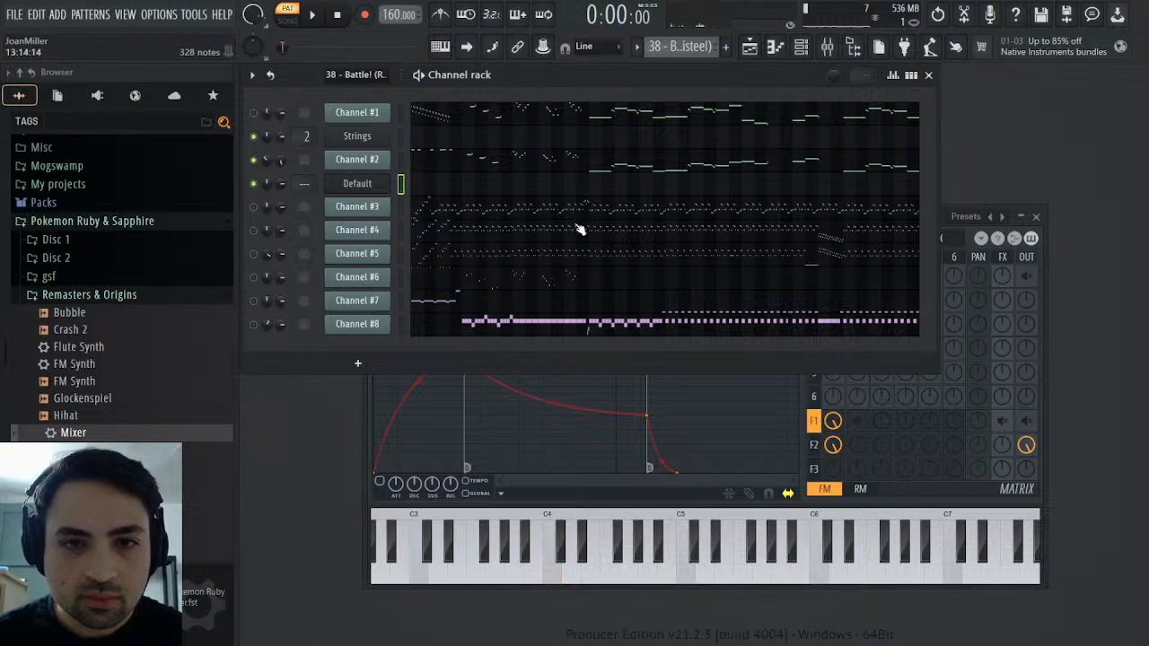
click(1006, 311)
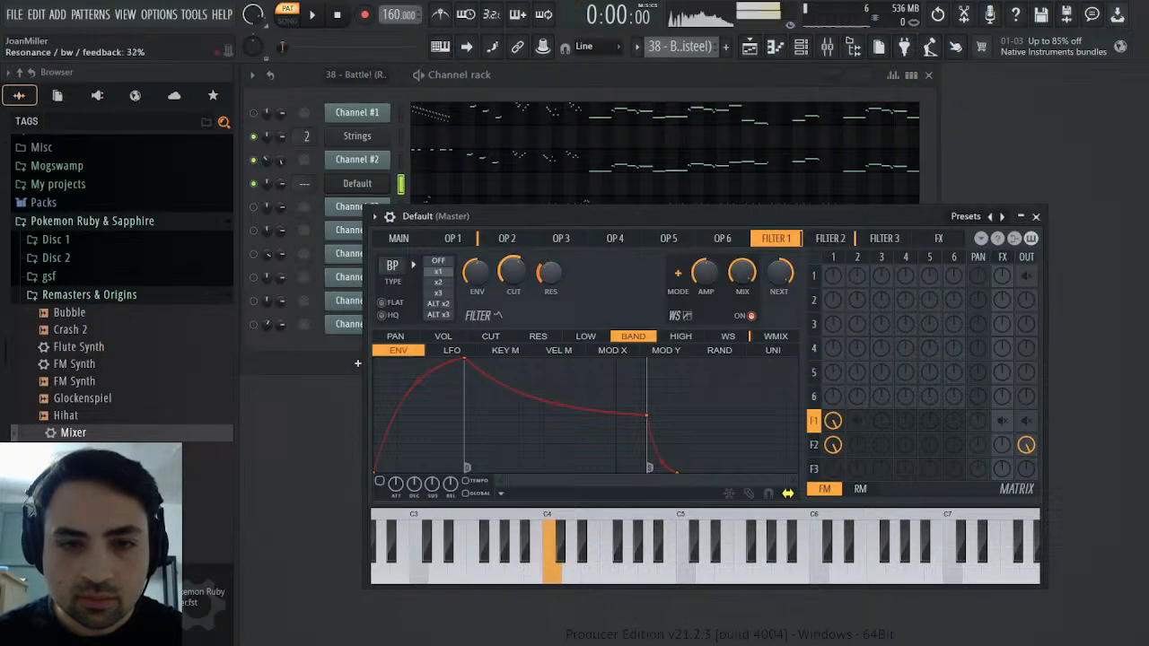
drag(554, 274, 553, 305)
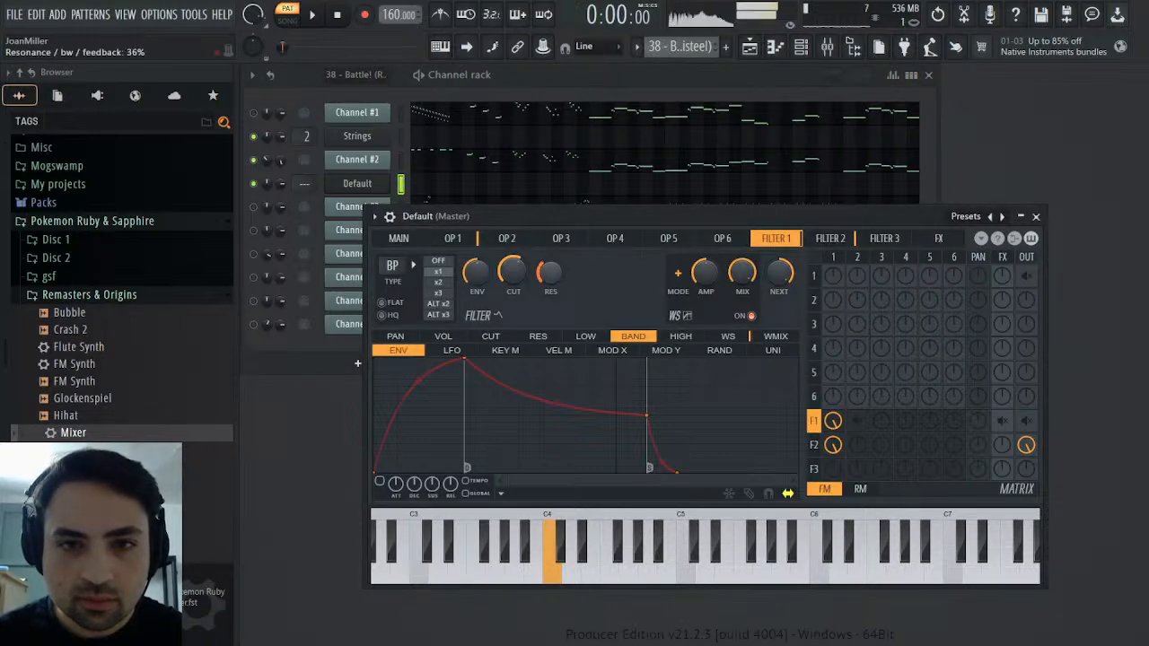
Disconnect operator 1 from Filter 2, remove Filter 2 from the output, and send Filter 1 to the output instead
right_click(834, 445)
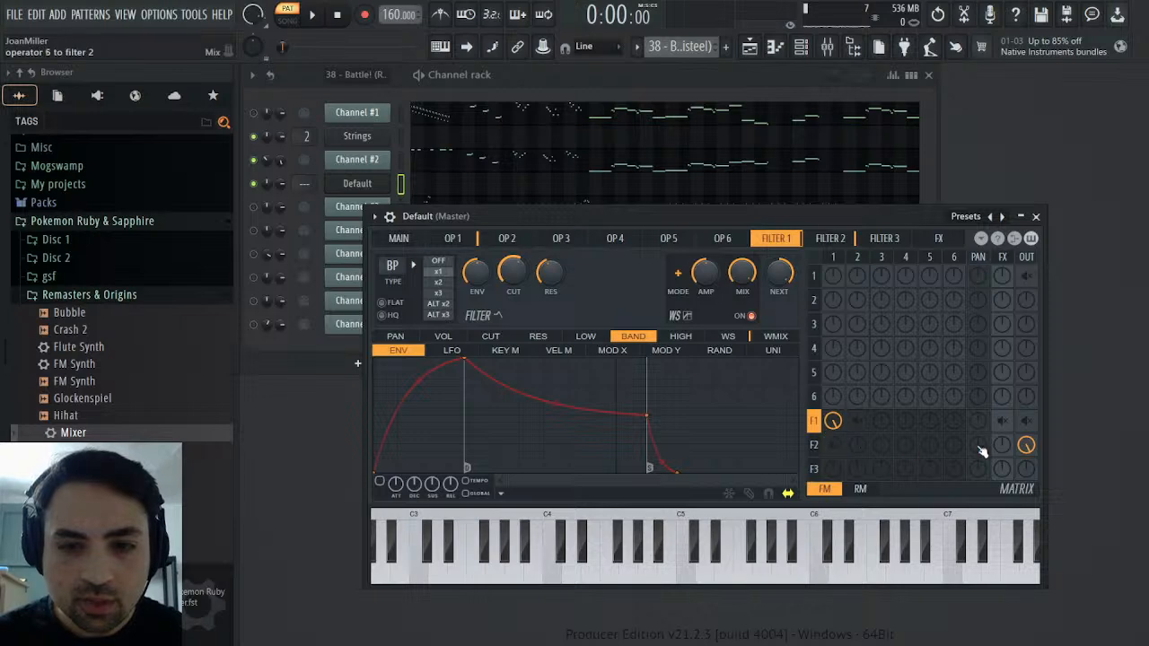
right_click(1025, 445)
click(1027, 421)
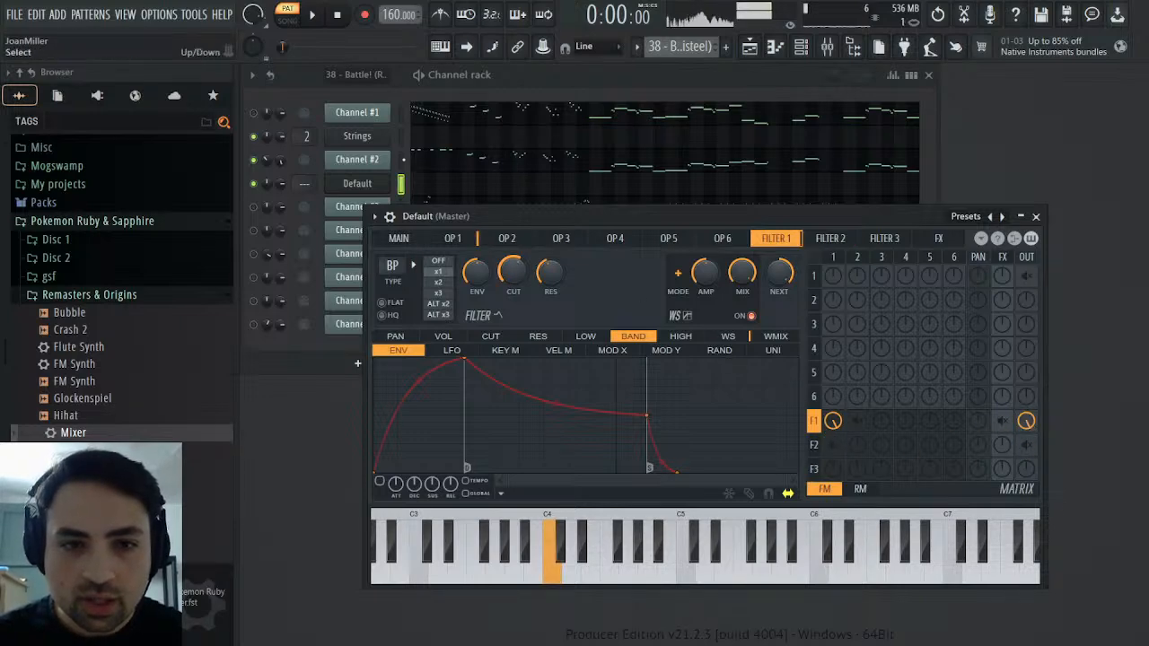
Listen to Channel #2 alternately with the Sytrus channel and lower Filter 1's resonance by ear
click(402, 161)
click(402, 187)
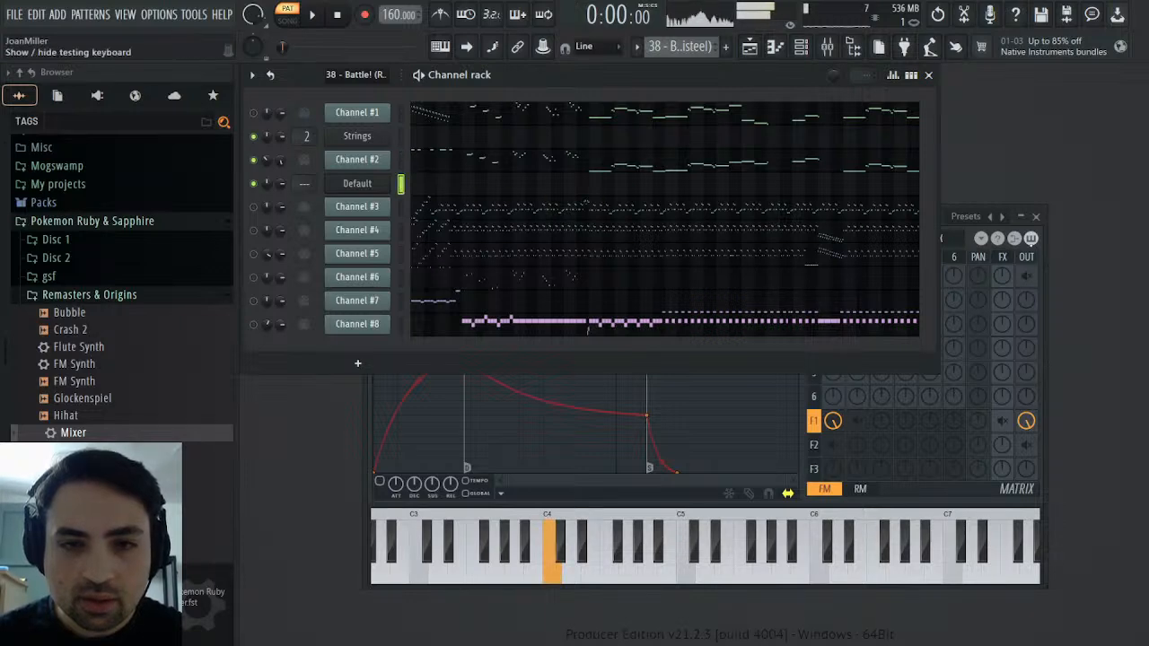
click(1046, 279)
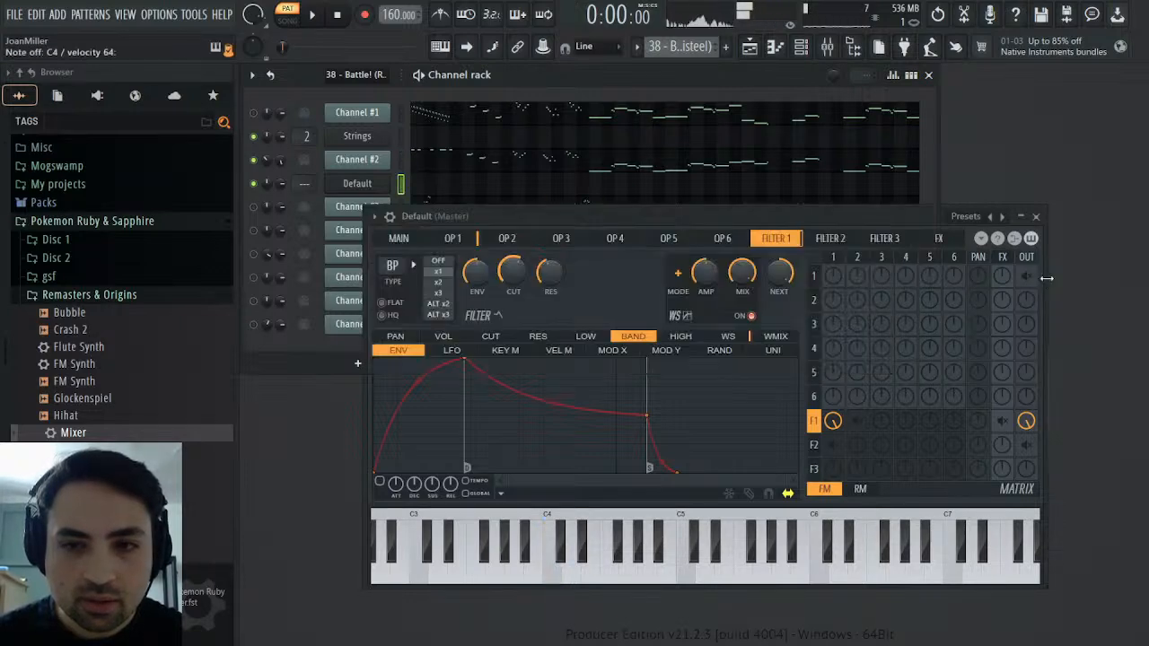
drag(549, 273, 550, 299)
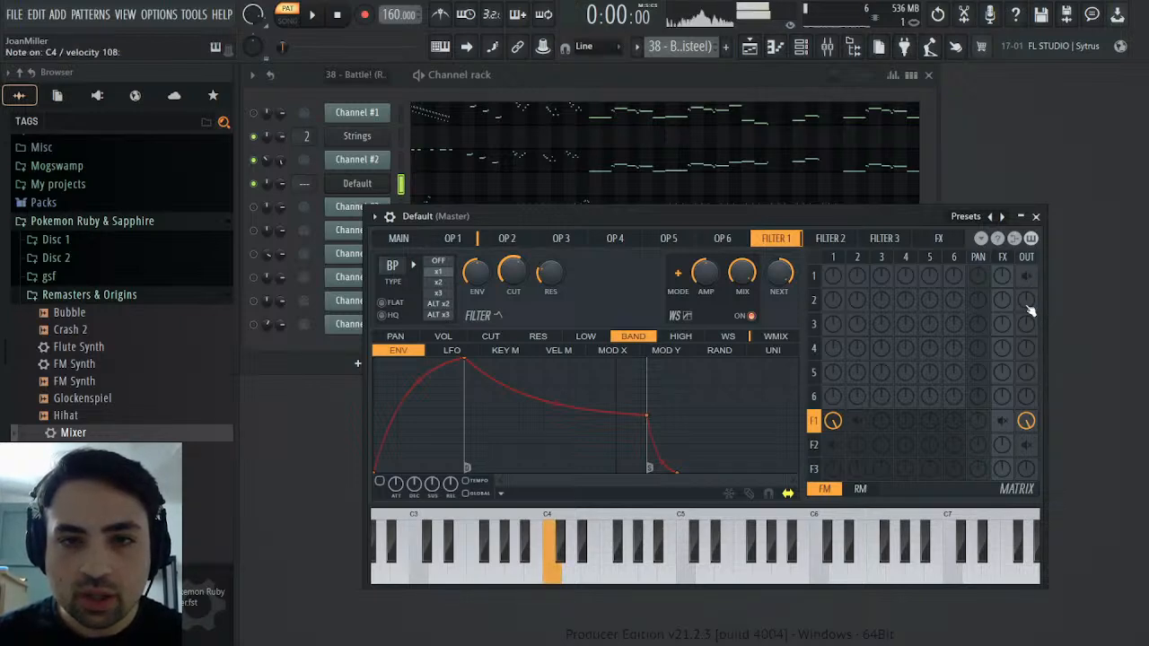
Route operator 2 through Filter 2 to the output and give it a 0.5000x frequency ratio and a sawtooth shape
click(855, 446)
click(1026, 444)
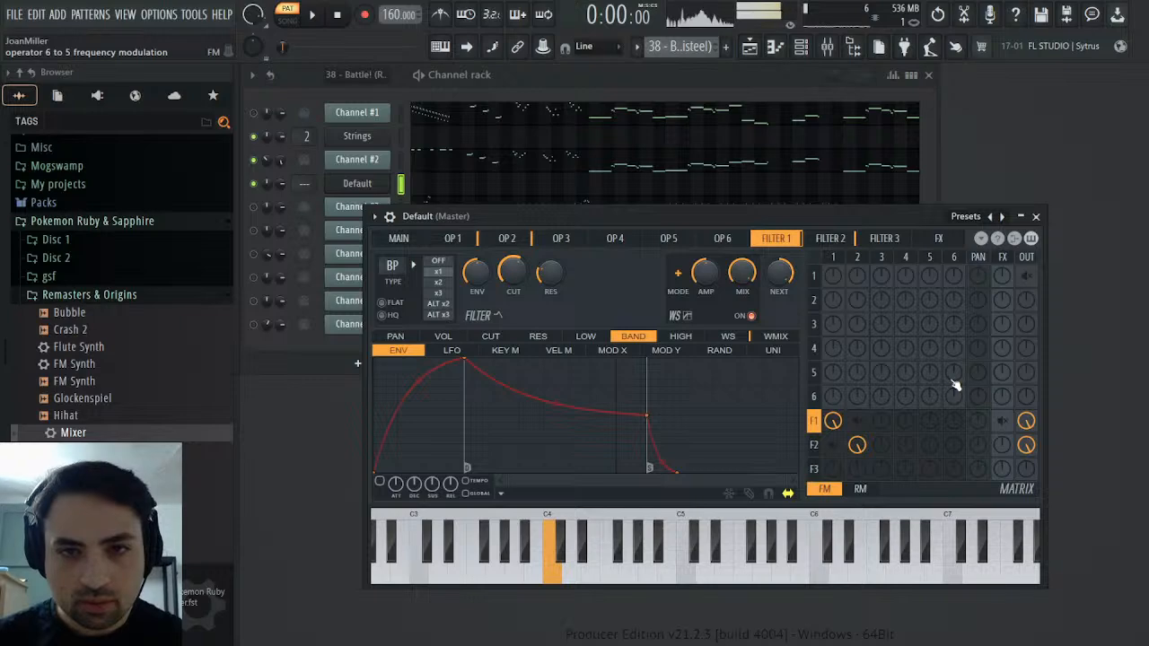
click(508, 238)
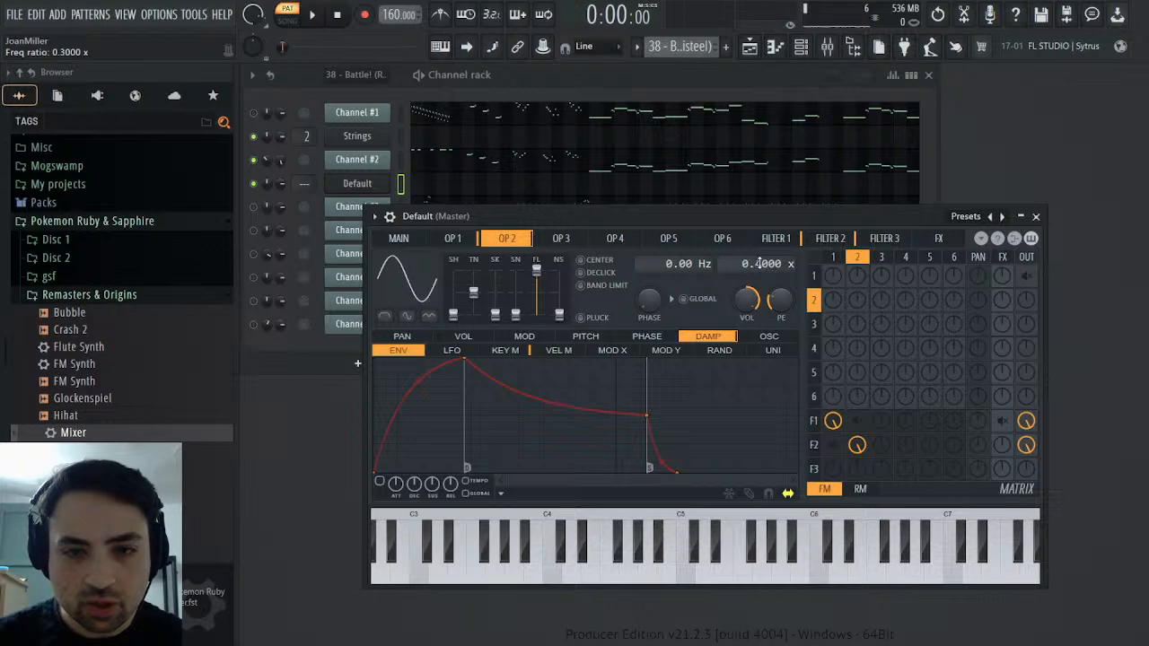
scroll(759, 263, up, 1)
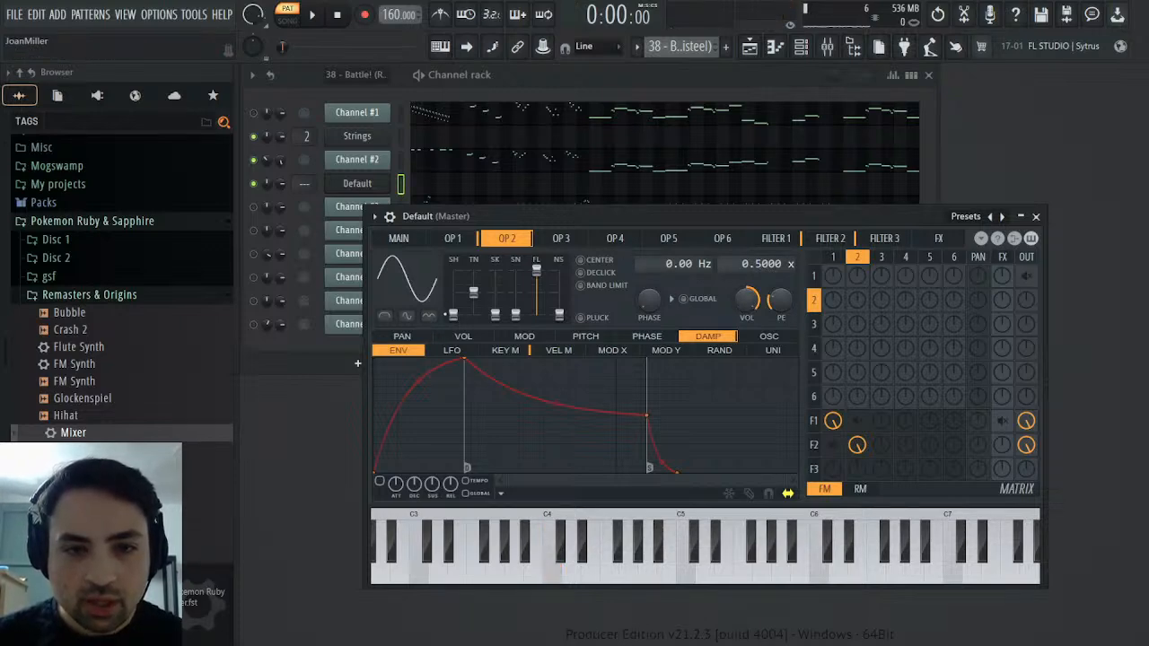
drag(454, 315, 453, 292)
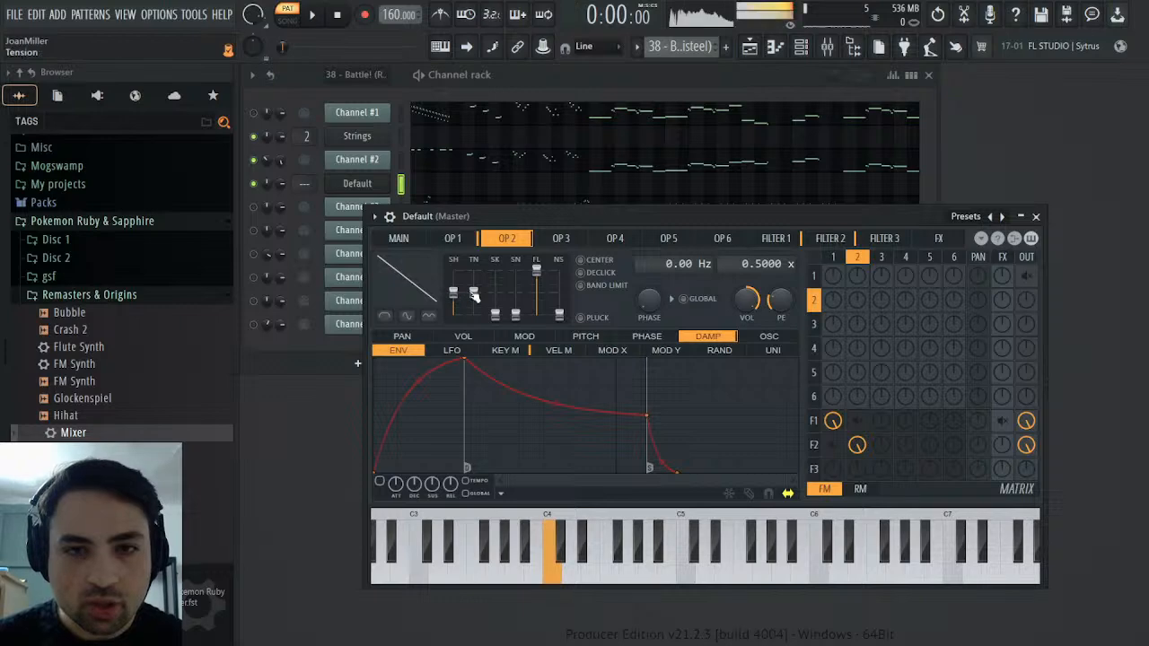
Lower Filter 2's cutoff frequency slightly and compare the Sytrus sound with Channel #2
click(830, 238)
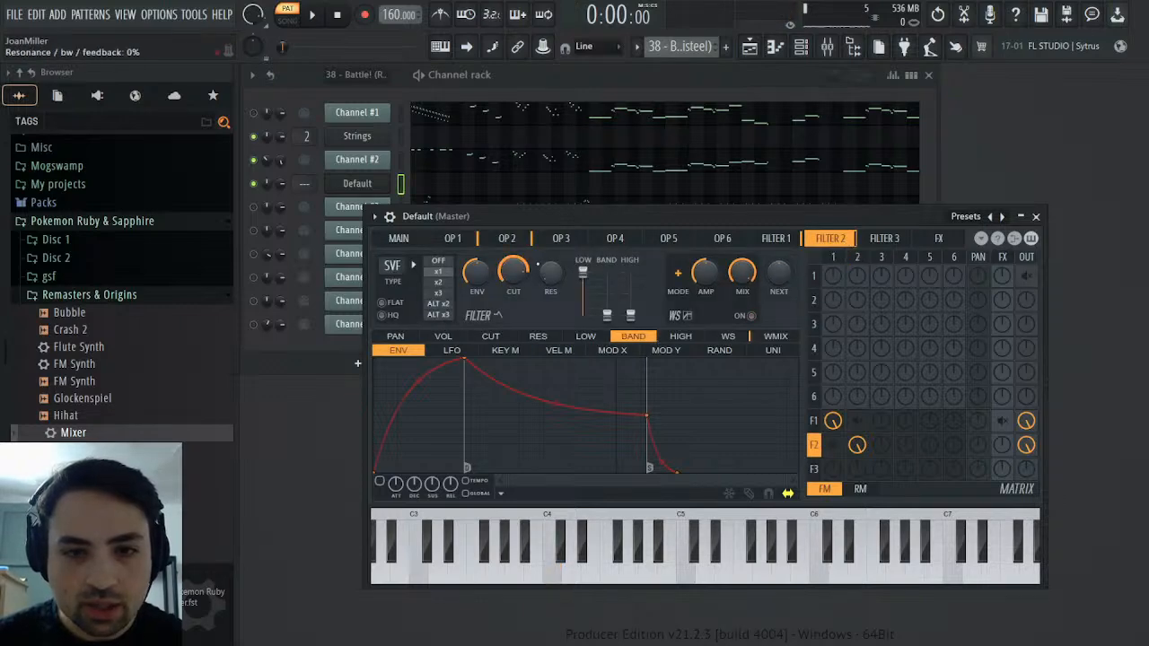
drag(513, 273, 513, 278)
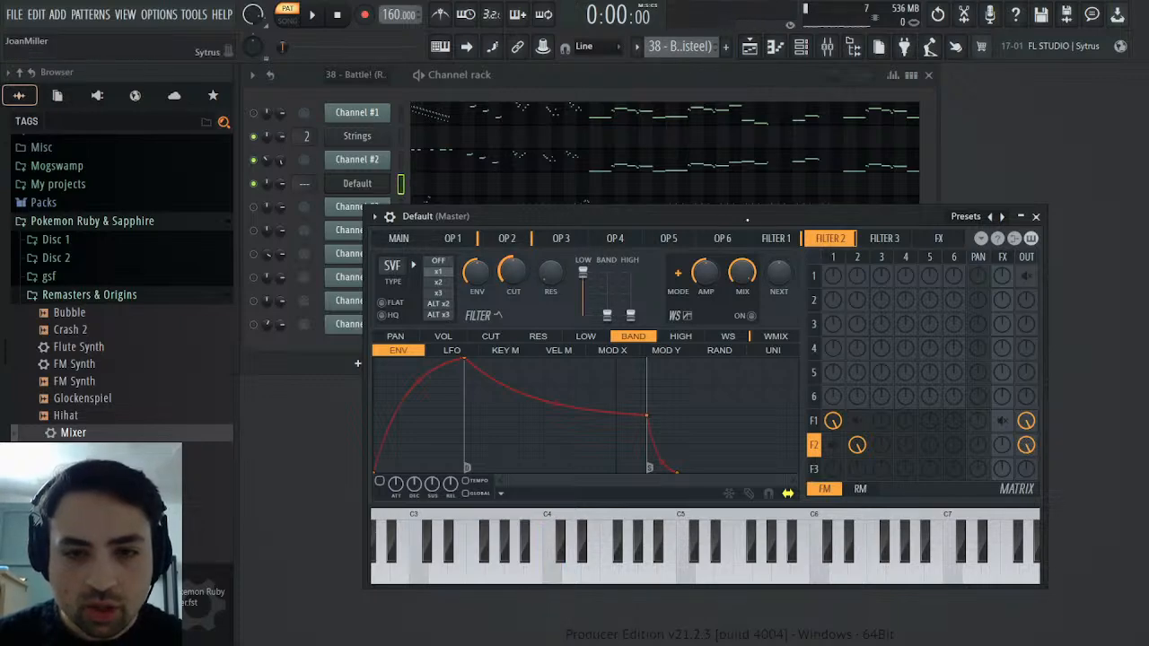
click(777, 239)
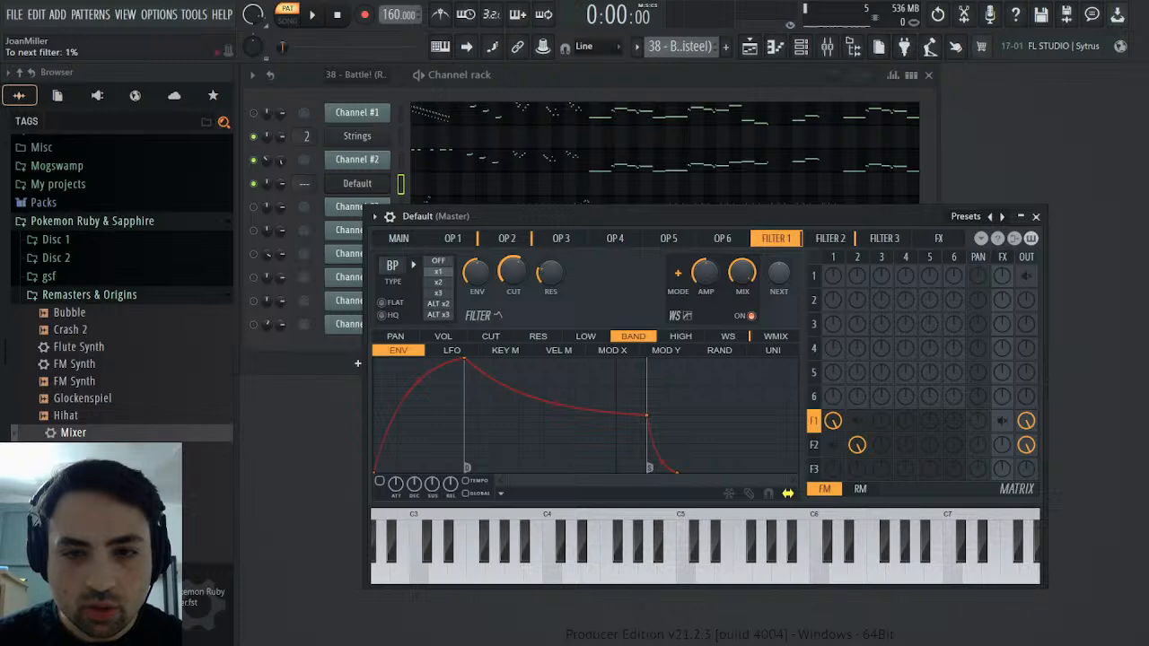
click(843, 240)
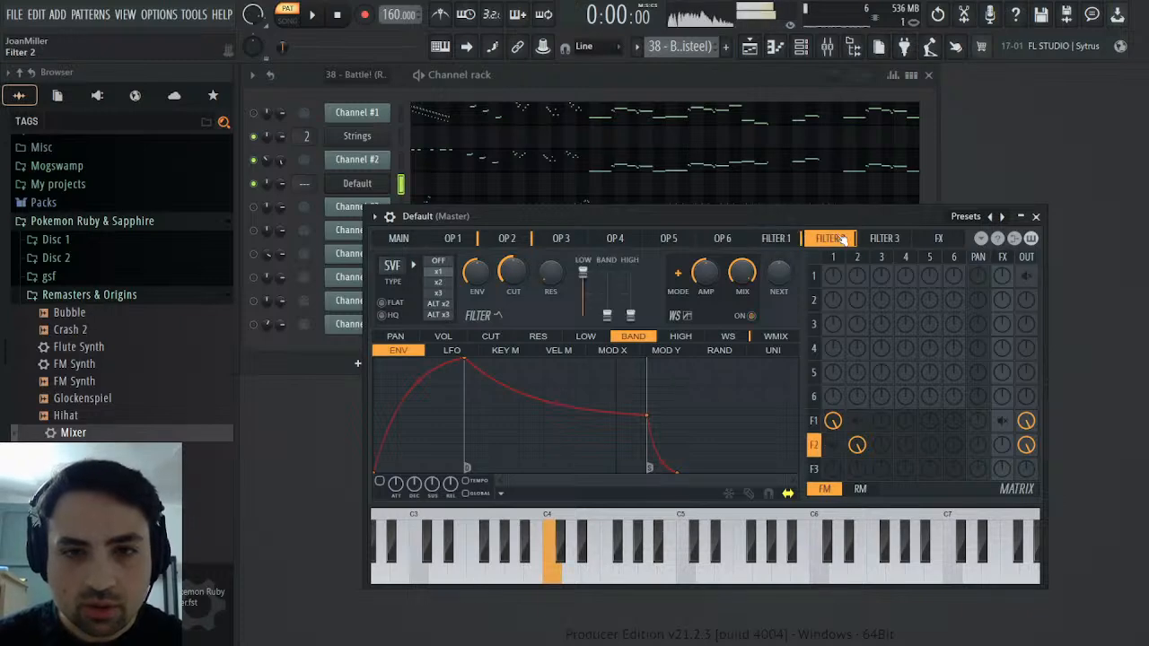
click(472, 160)
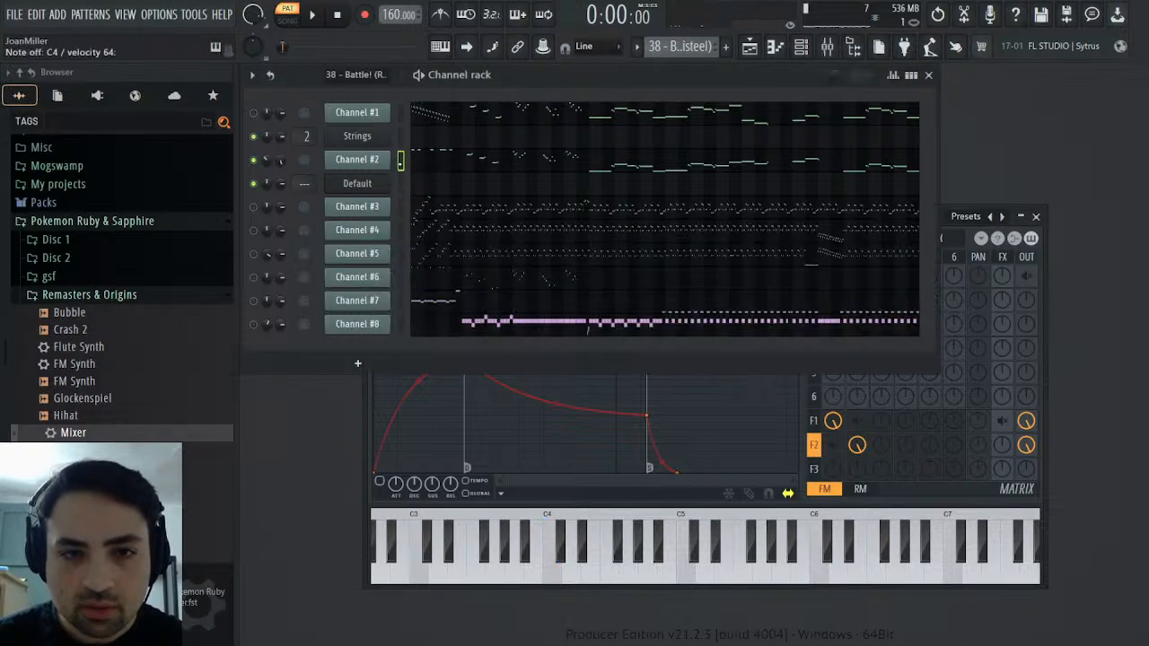
click(401, 184)
click(1044, 292)
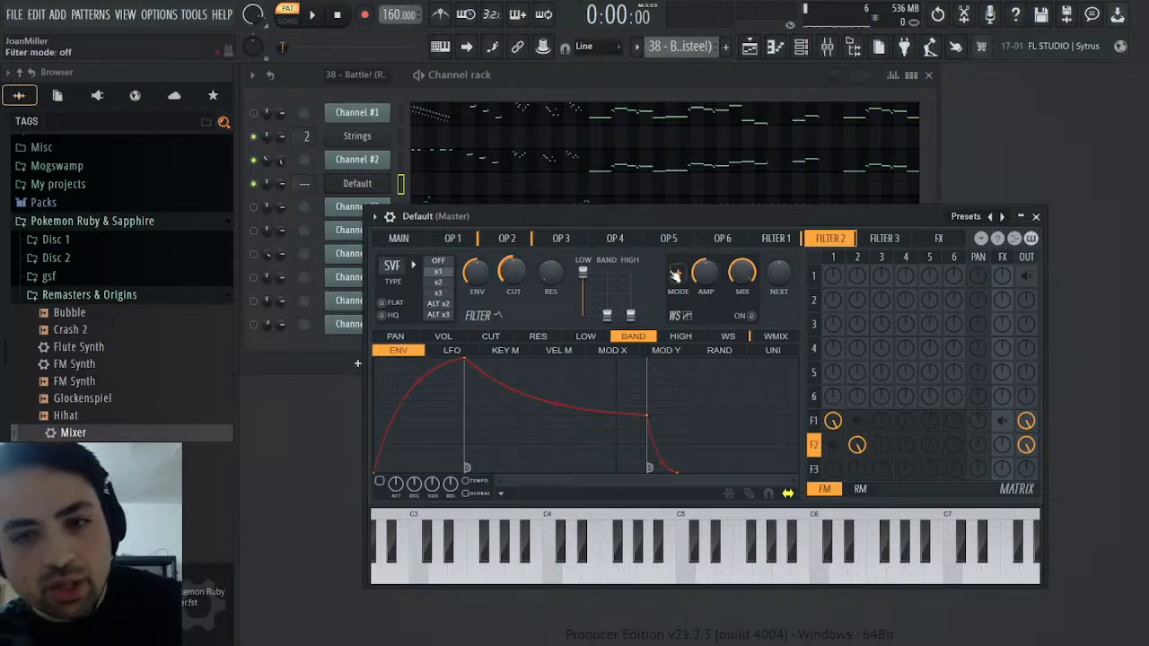
Rewire the matrix so operator 1 replaces operator 2 at Filter 2 and Filter 1 feeds Filter 2 instead of the output
right_click(863, 441)
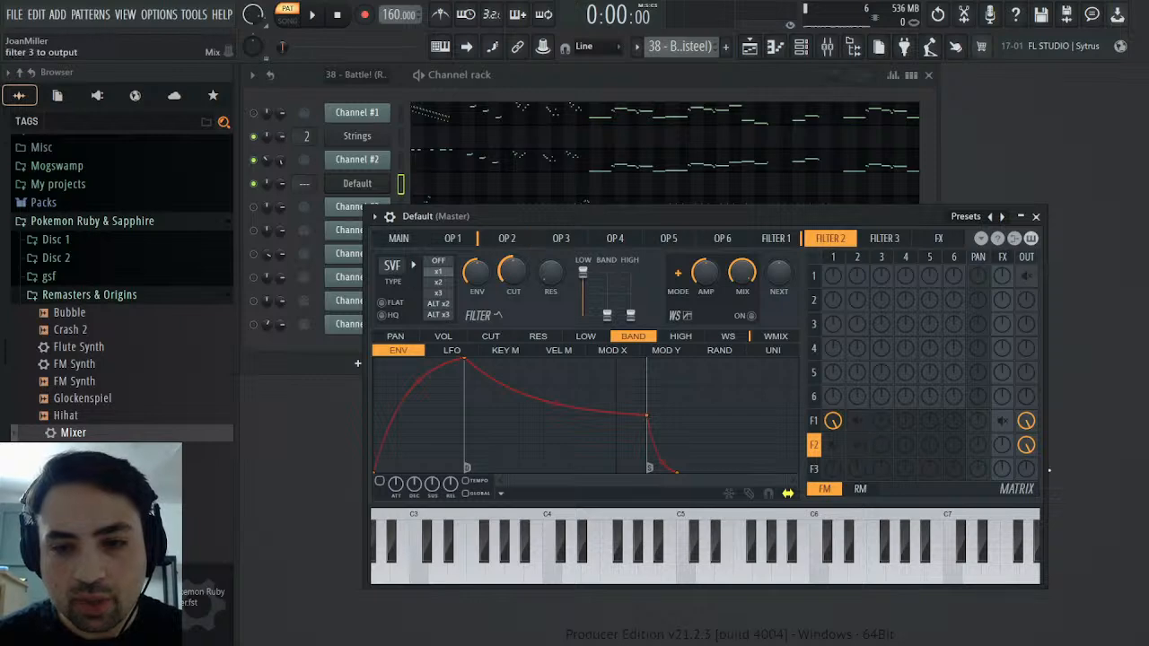
right_click(1027, 445)
right_click(1026, 420)
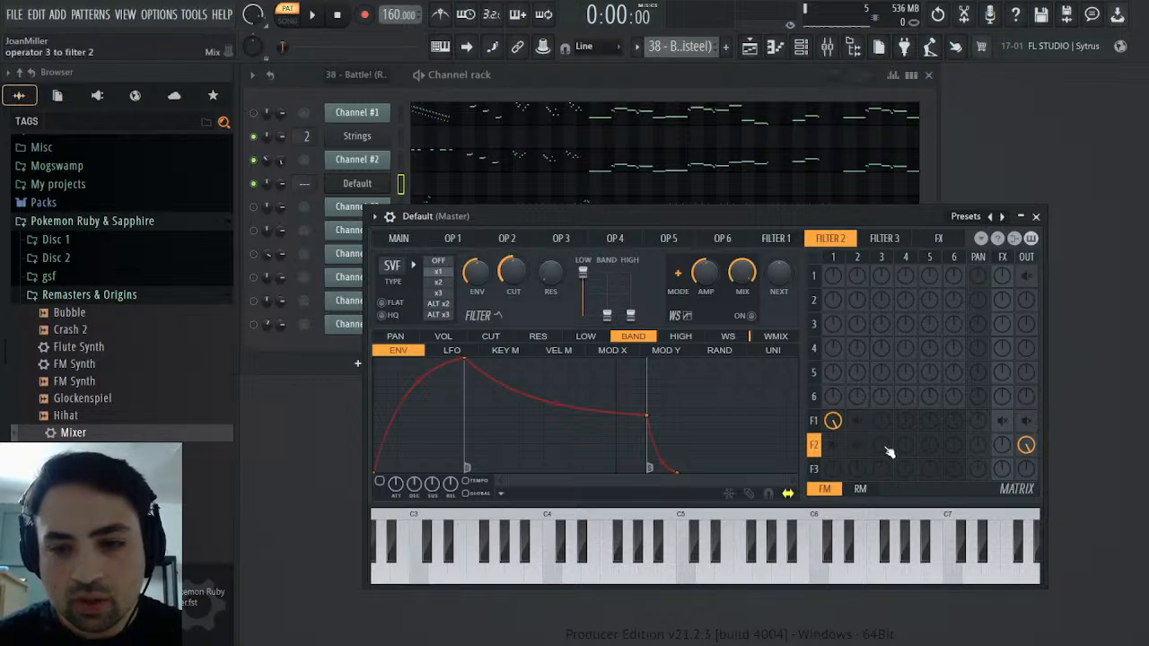
click(835, 445)
click(797, 237)
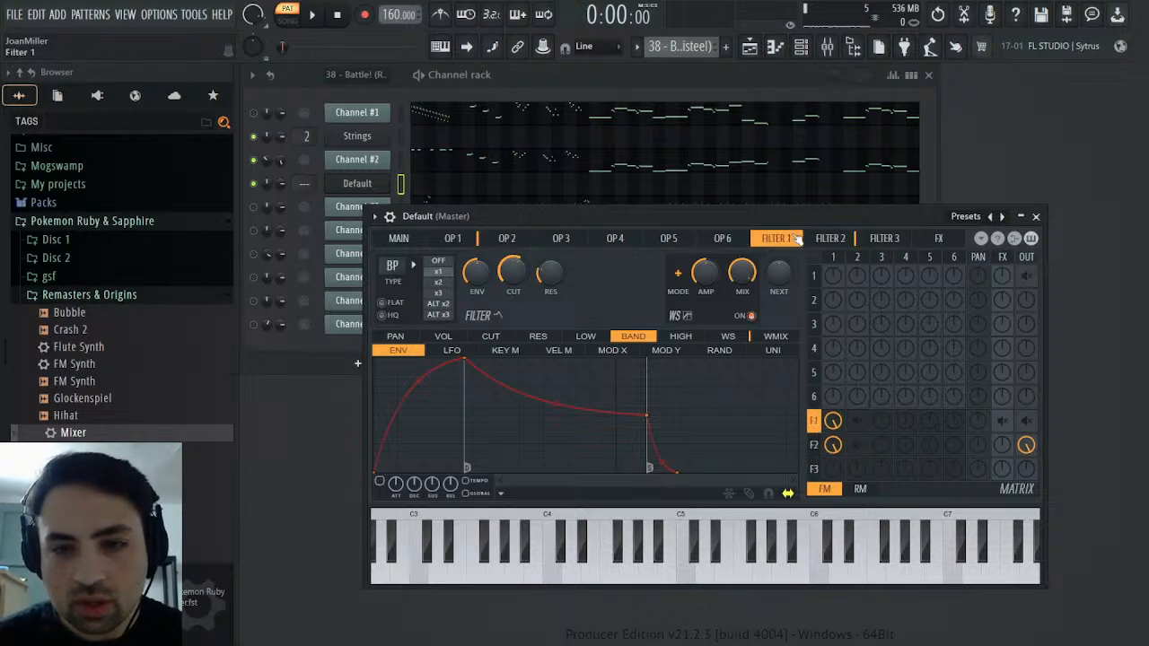
key(z)
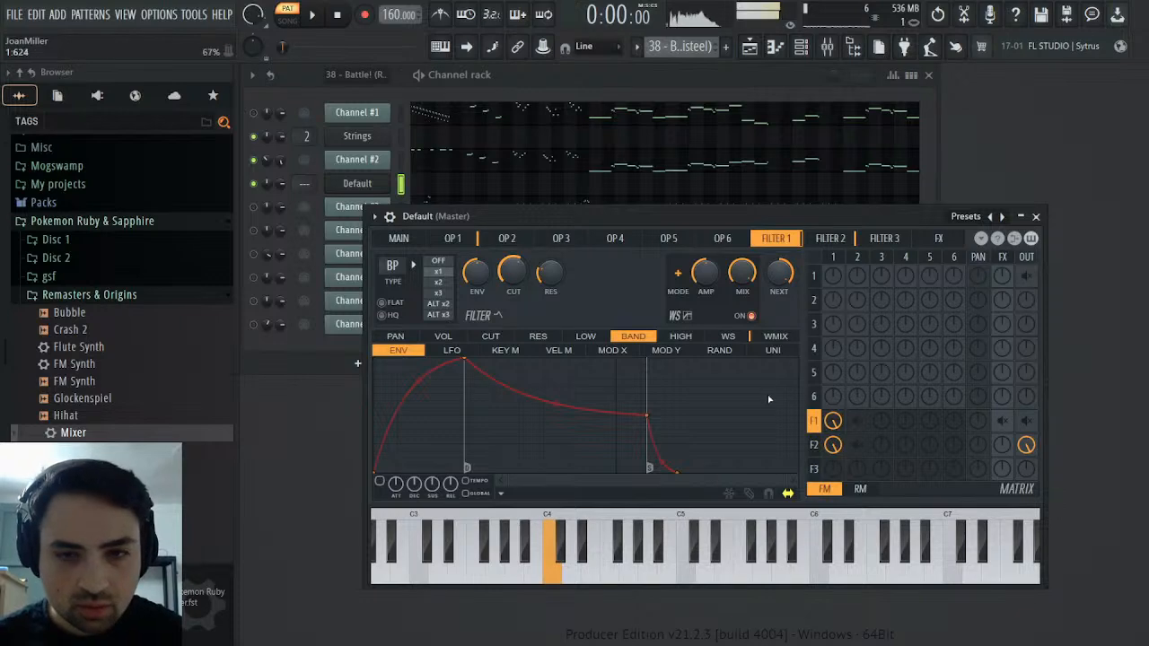
Raise Filter 2's cutoff frequency by ear and check it against Filter 1's resonance
click(831, 238)
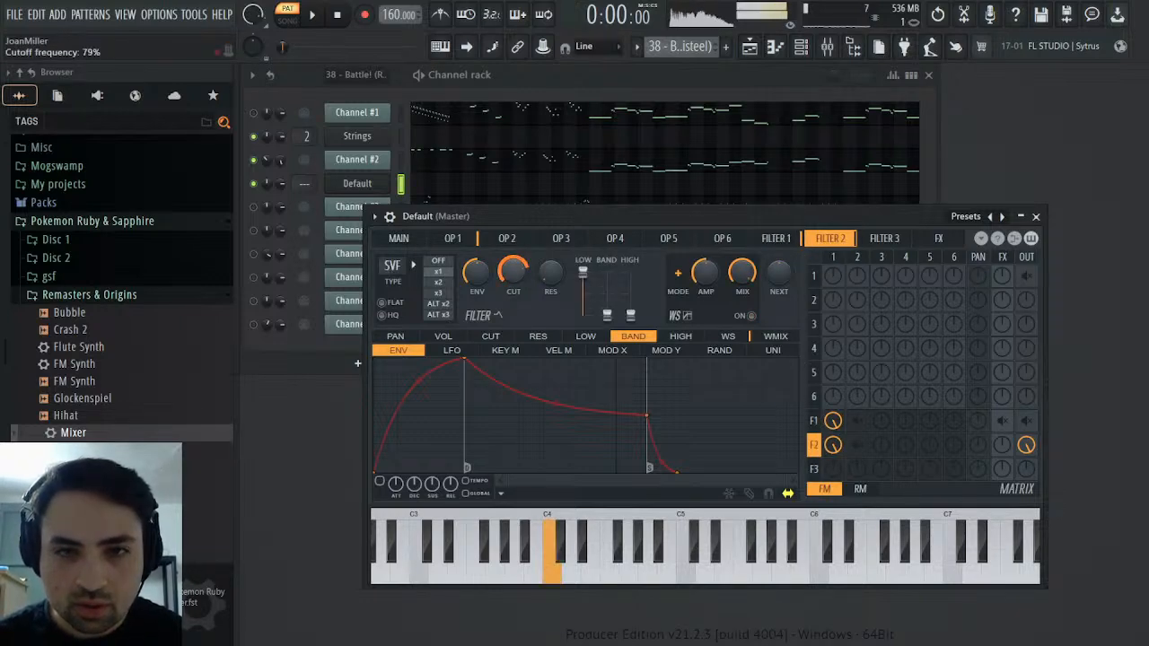
click(774, 238)
key(z)
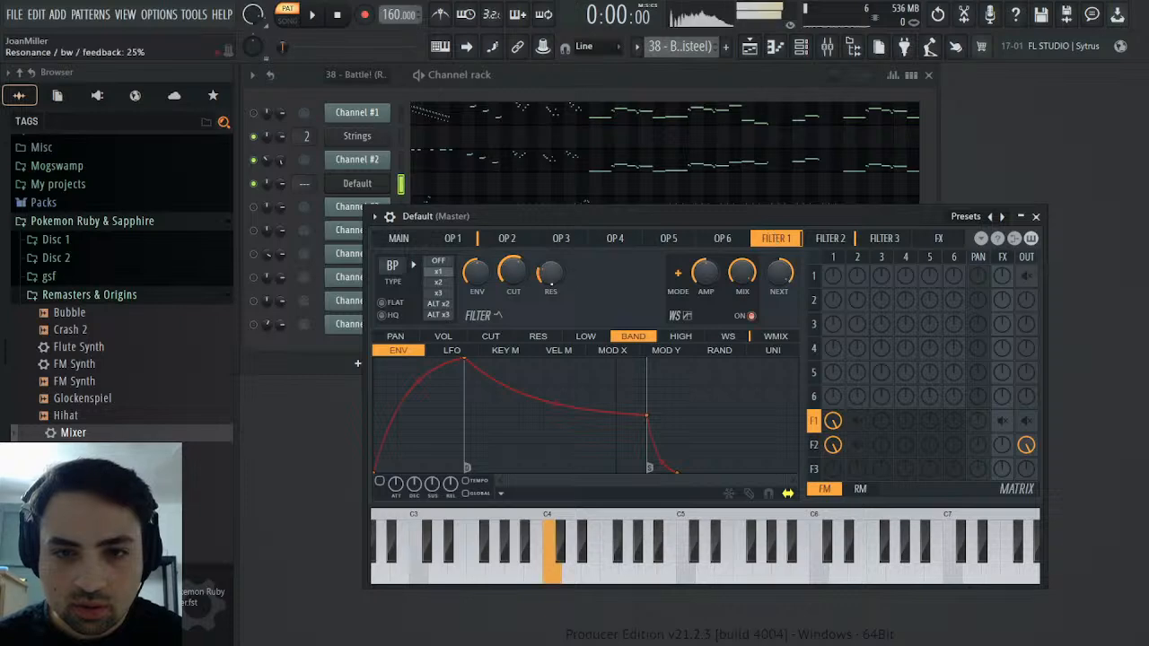
Try Filter 1 with the LP2 type at maximum resonance and listen to it through Filter 2
click(452, 334)
key(z)
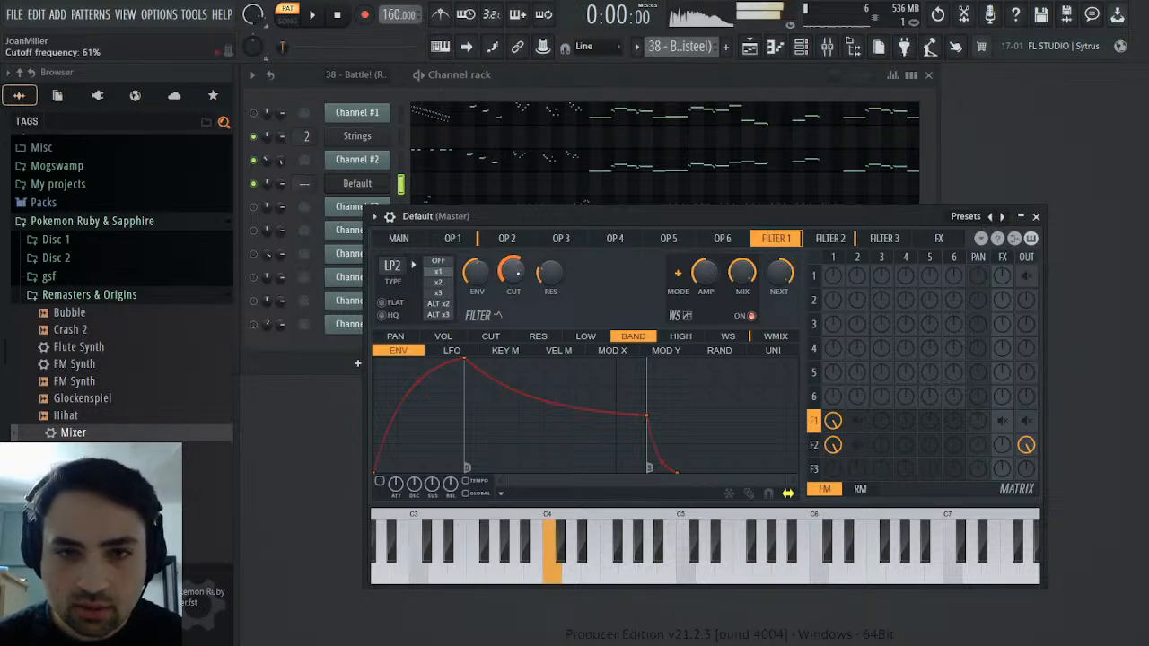
drag(551, 273, 550, 193)
key(z)
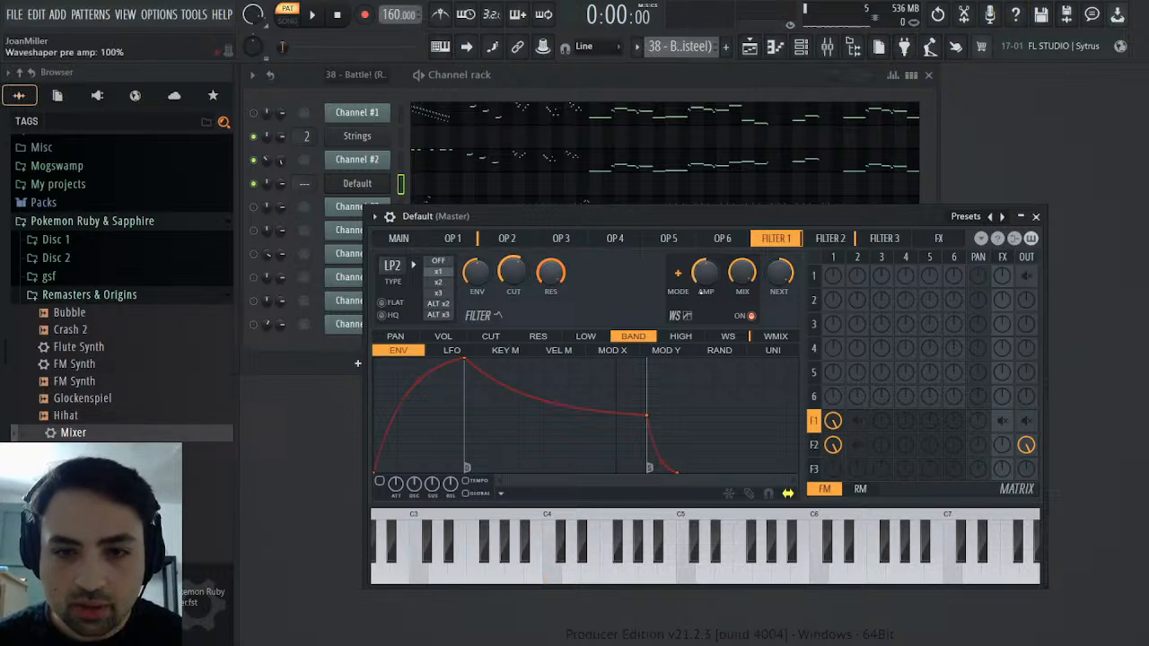
click(831, 238)
key(z)
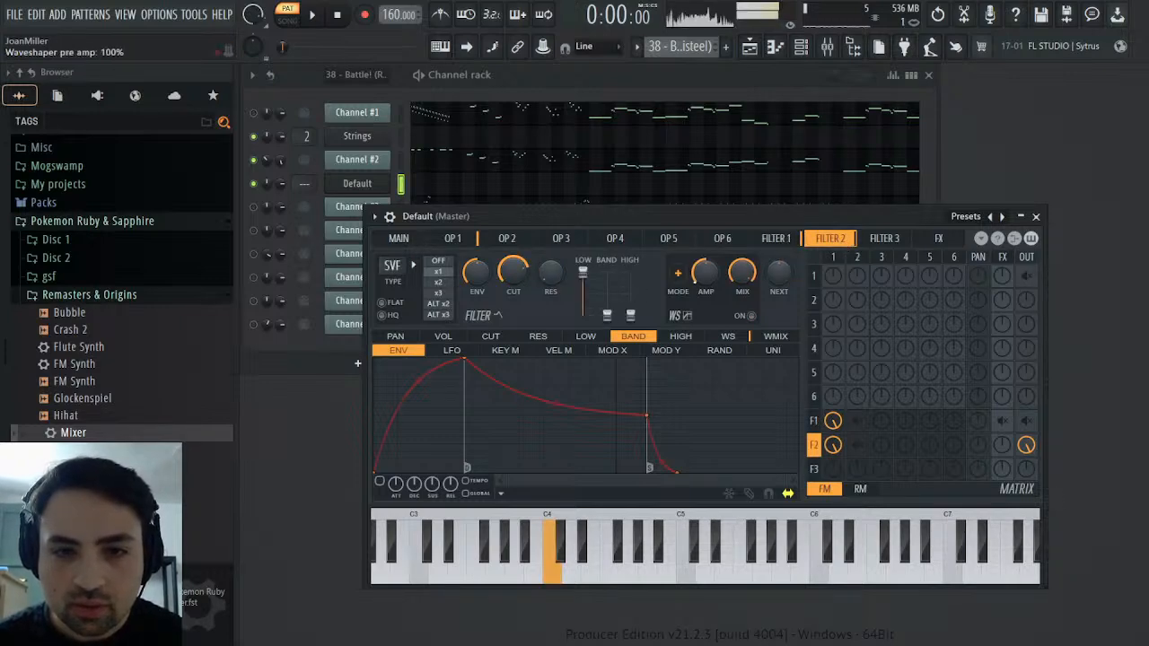
Reduce Filter 1's resonance by ear and try the LP filter type
click(781, 240)
key(z)
key(z)
drag(552, 273, 551, 310)
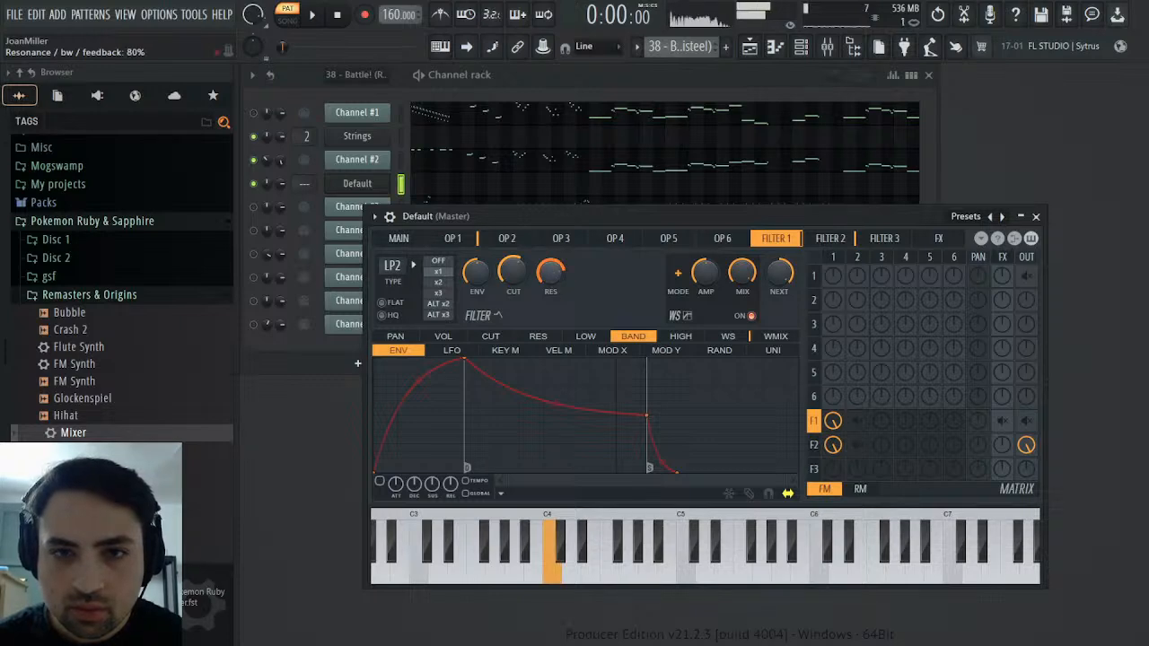
drag(551, 273, 551, 276)
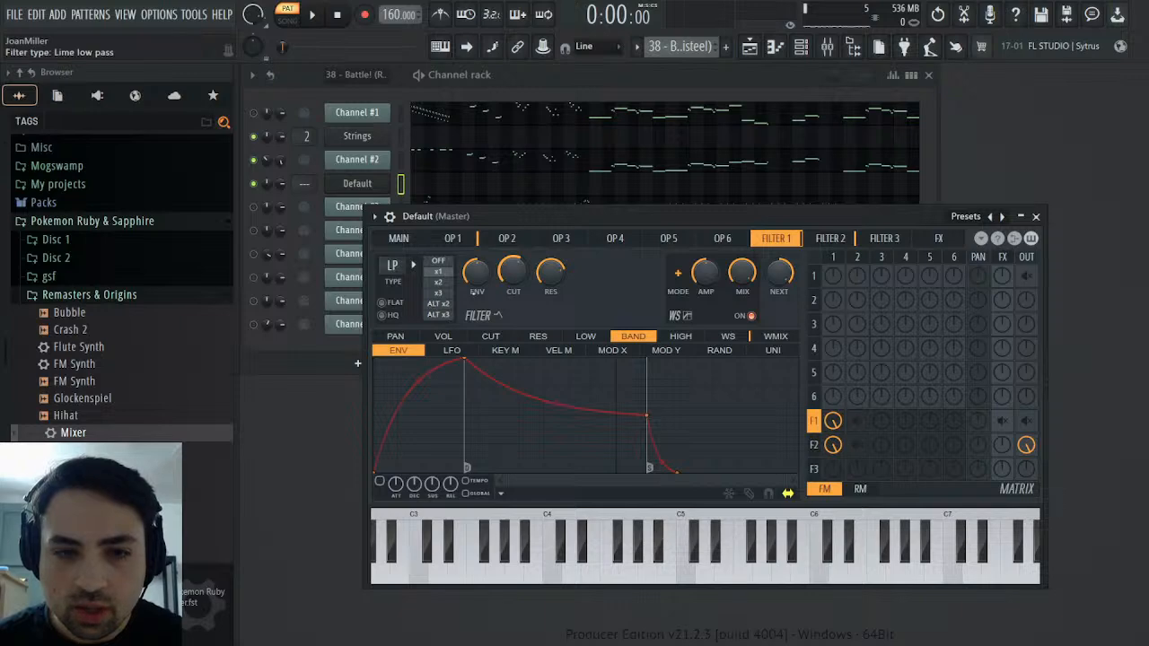
Switch Filter 1 to the SVF type, with its Band level and resonance both at 100%
key(z)
key(z)
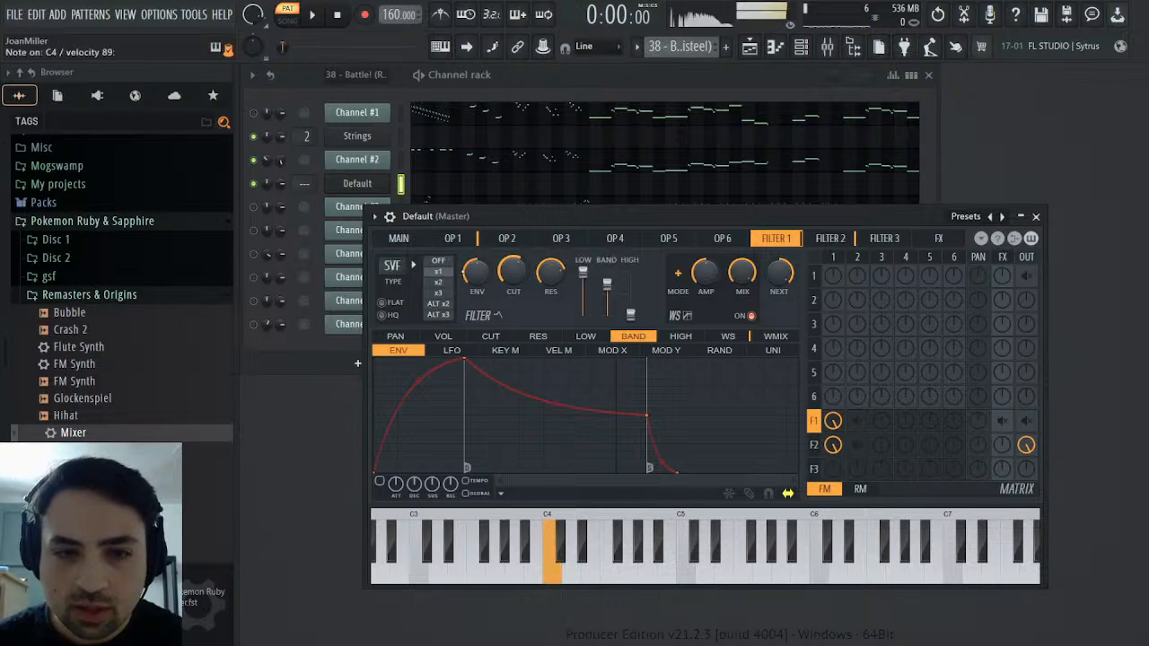
drag(609, 281, 609, 272)
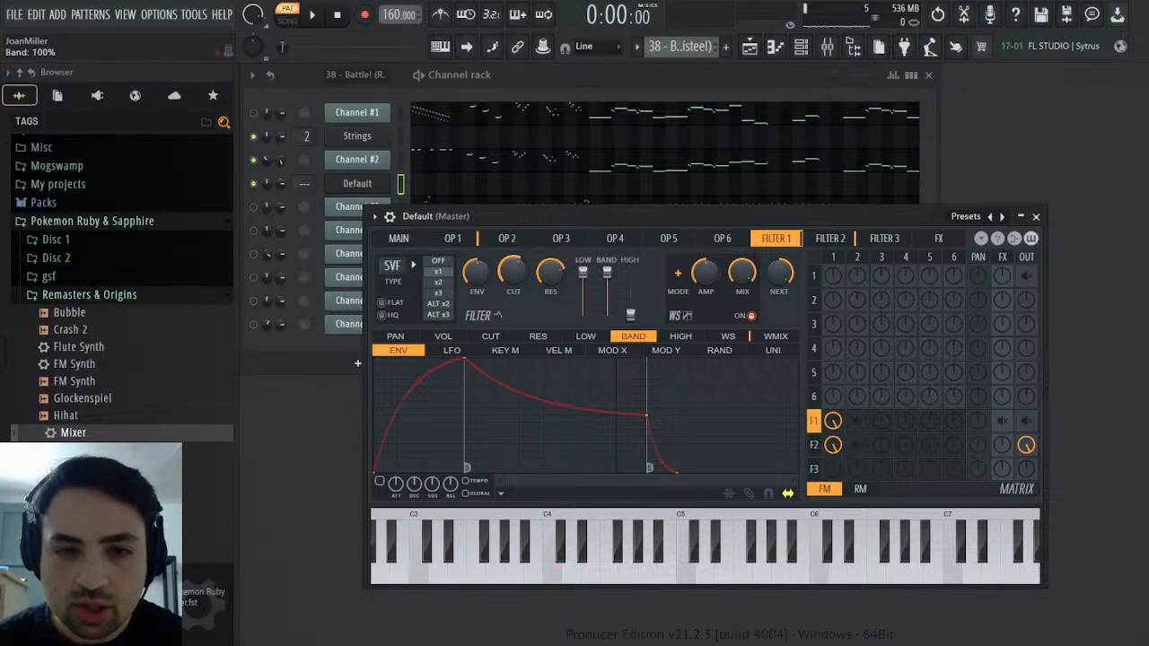
key(z)
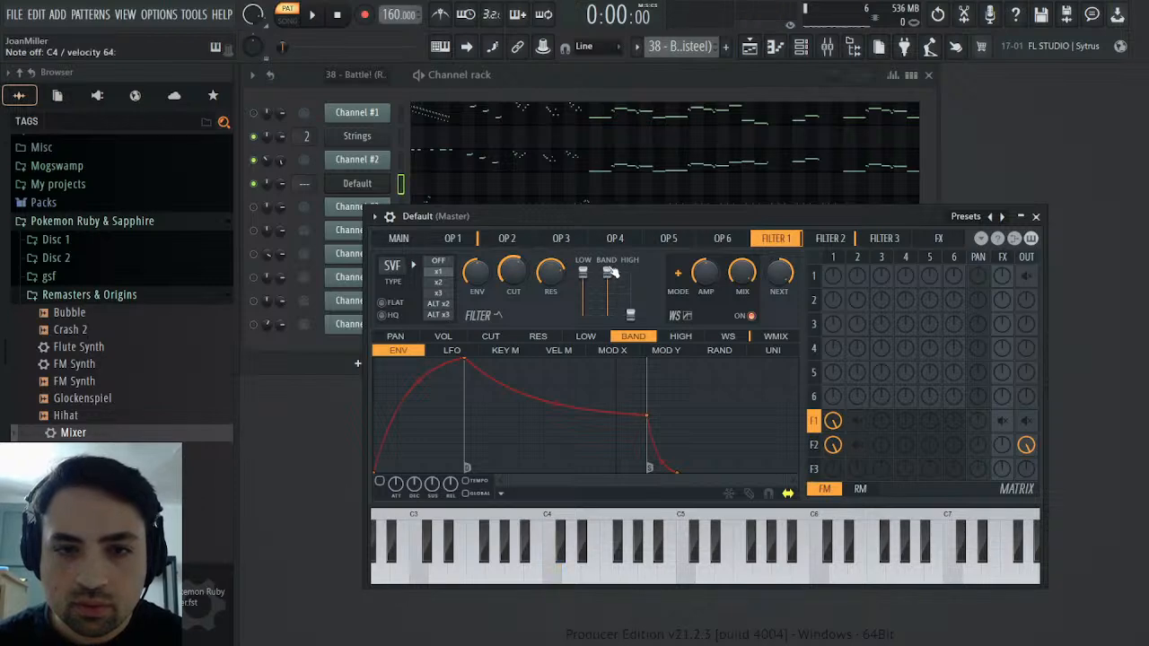
key(z)
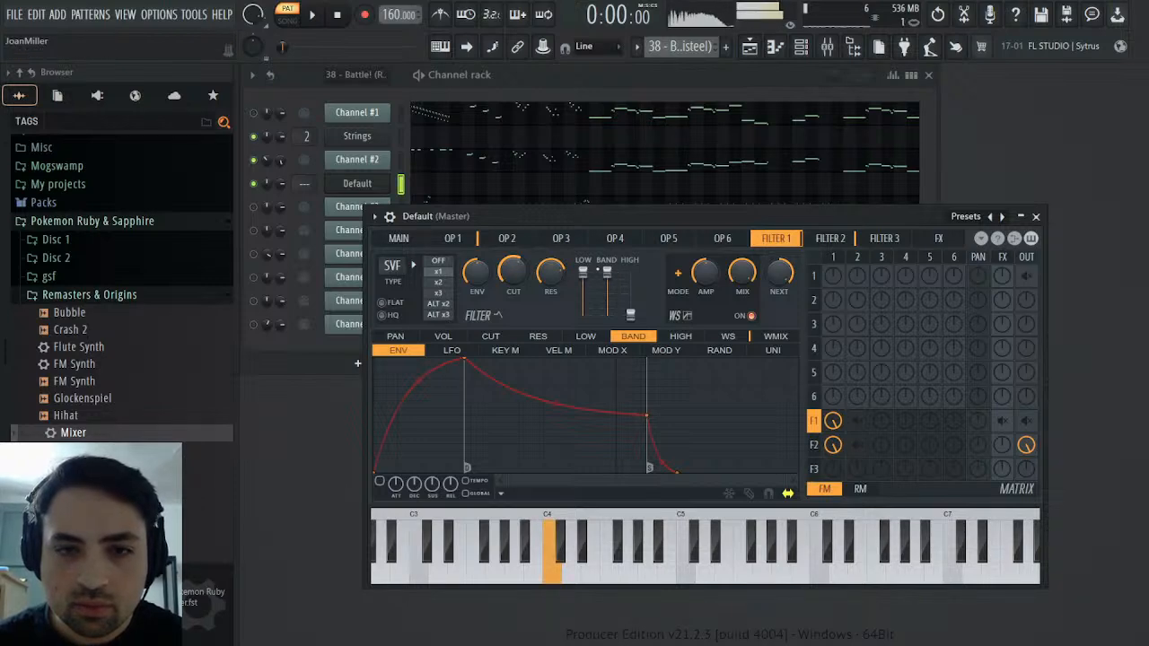
drag(550, 272, 550, 247)
key(z)
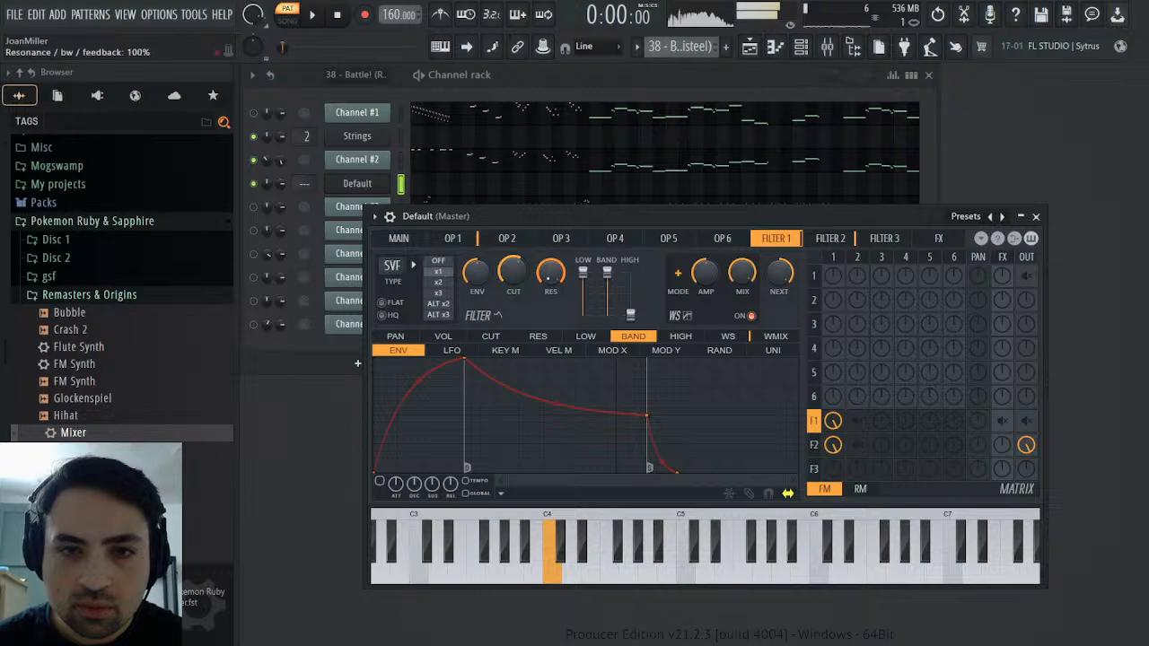
Compare Channel #2 with the Sytrus channel by playing the same note on each
click(402, 160)
key(z)
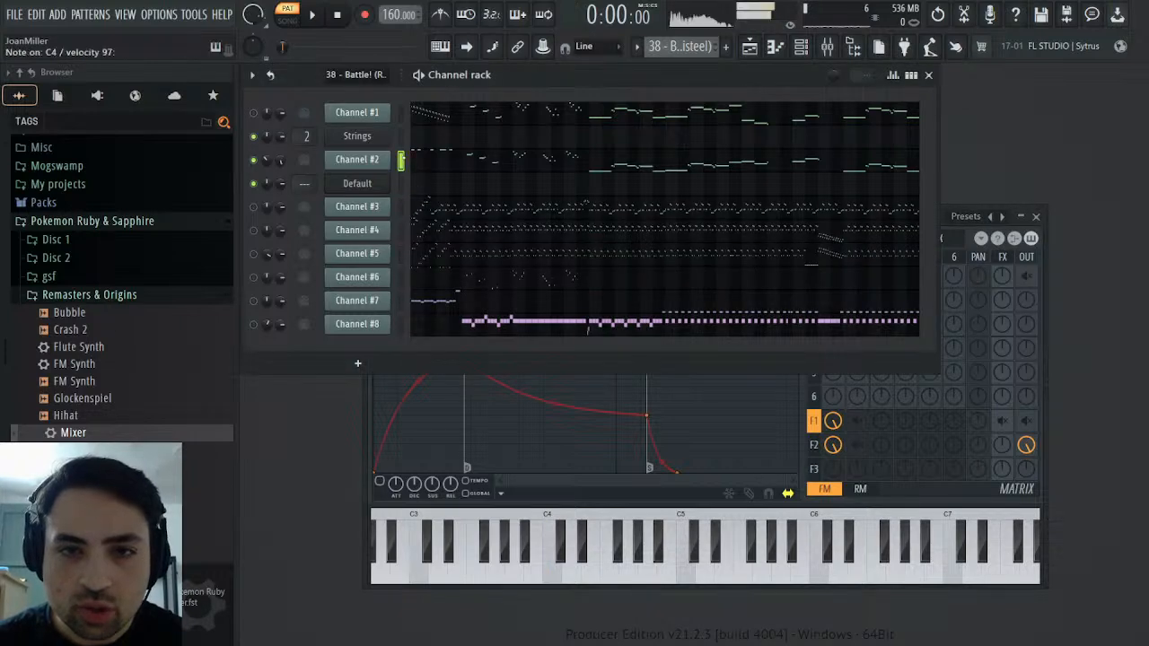
key(Down)
key(z)
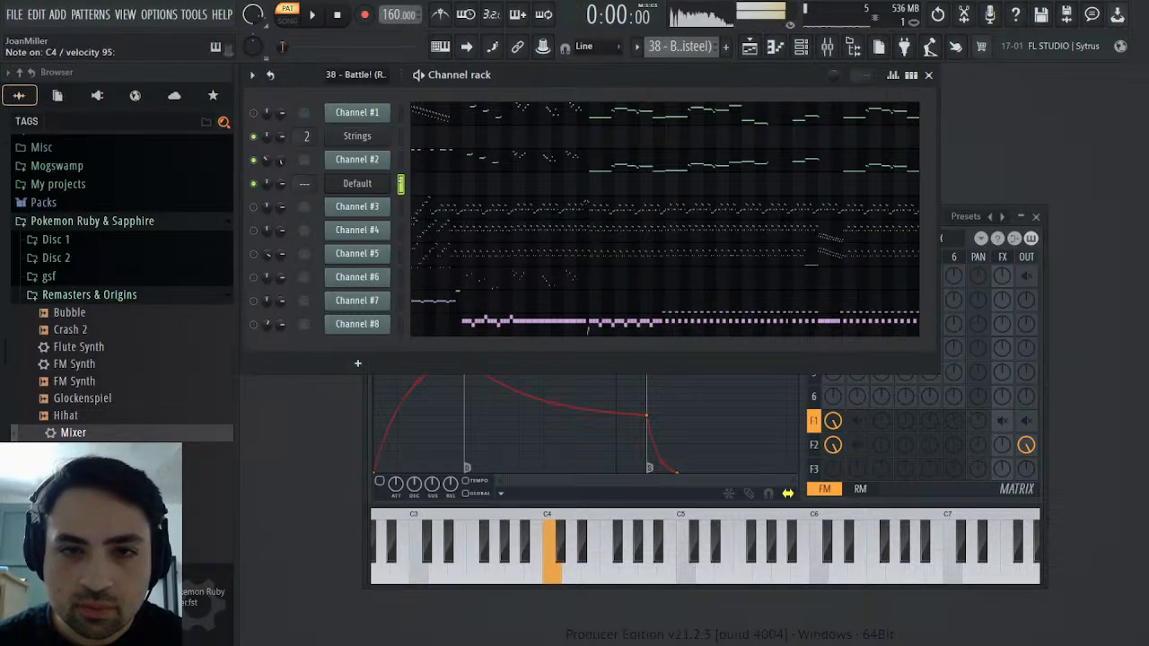
key(z)
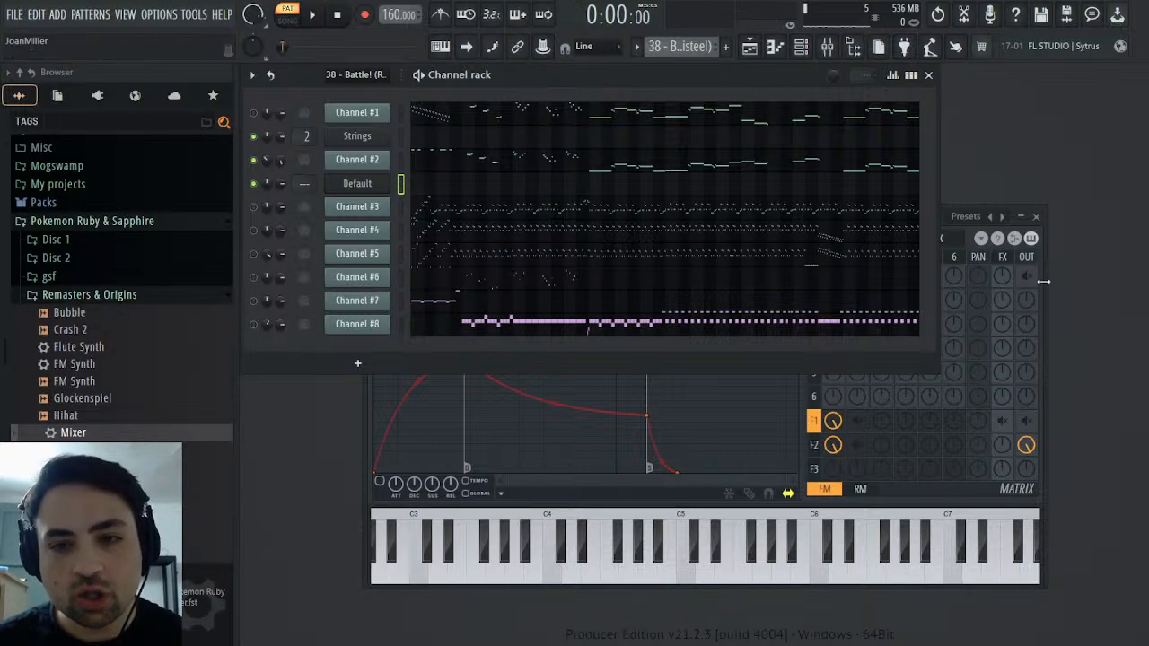
click(1013, 297)
key(z)
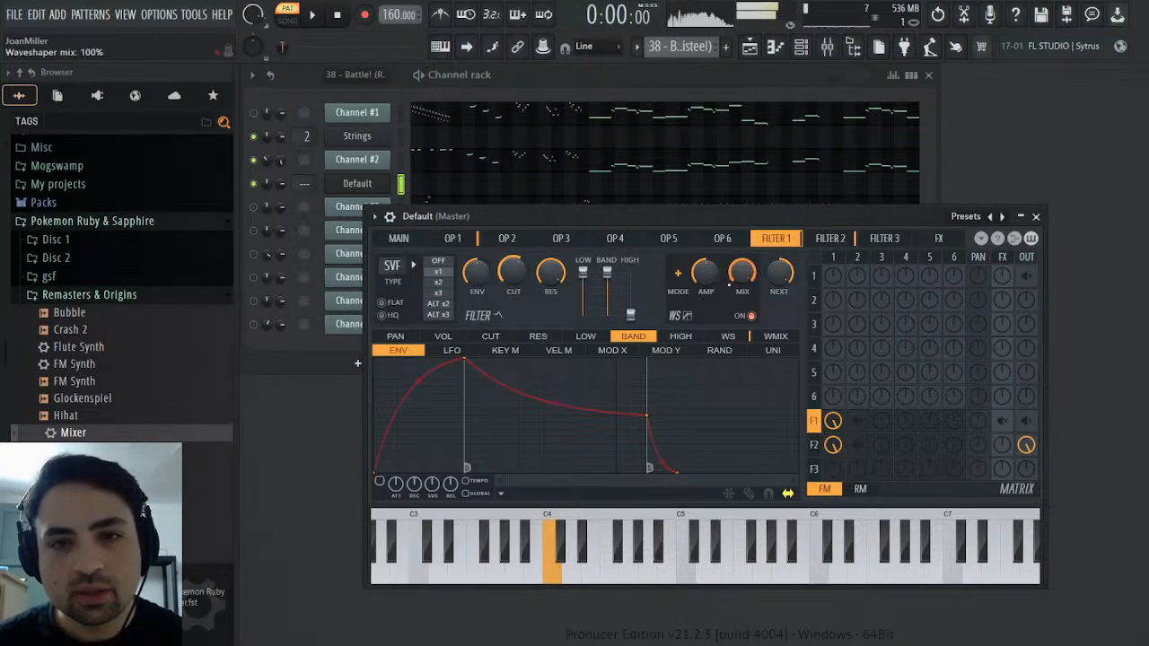
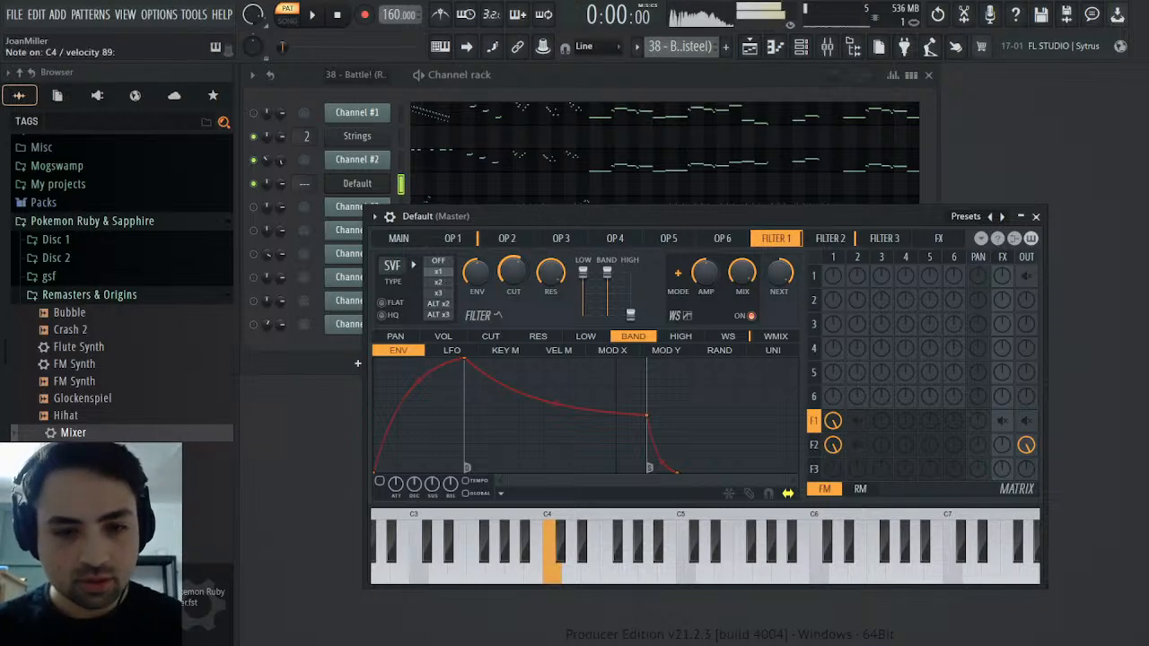
Compare Channel #2 with the Sytrus channel, and play Channel #2's opening notes in the piano roll
click(402, 161)
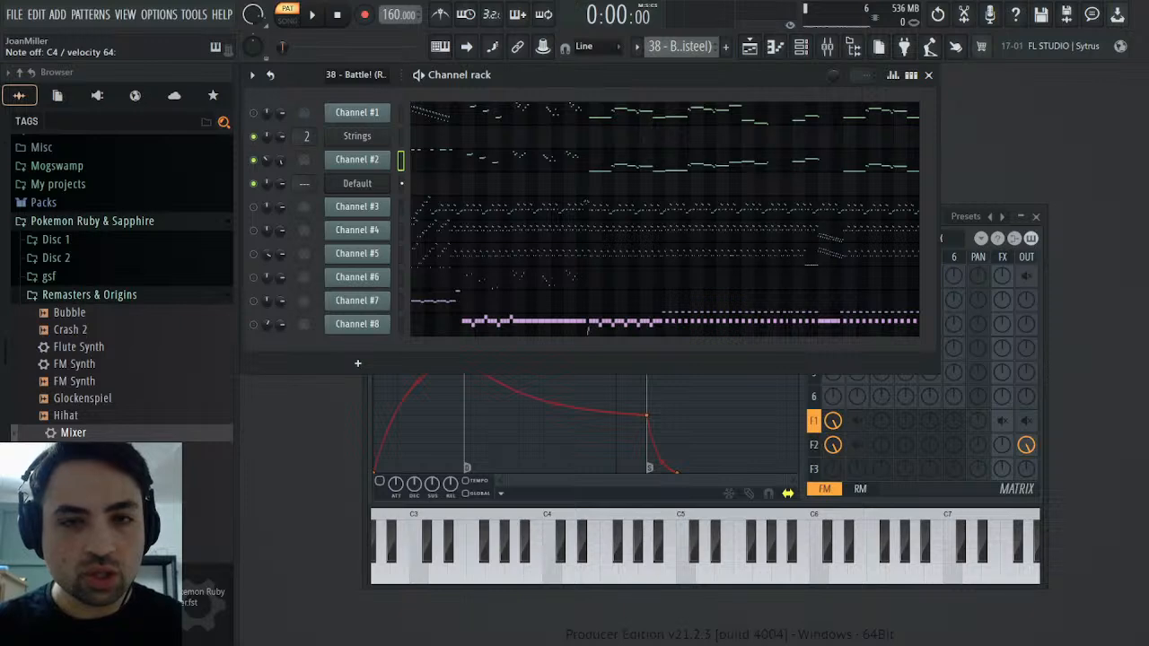
click(402, 184)
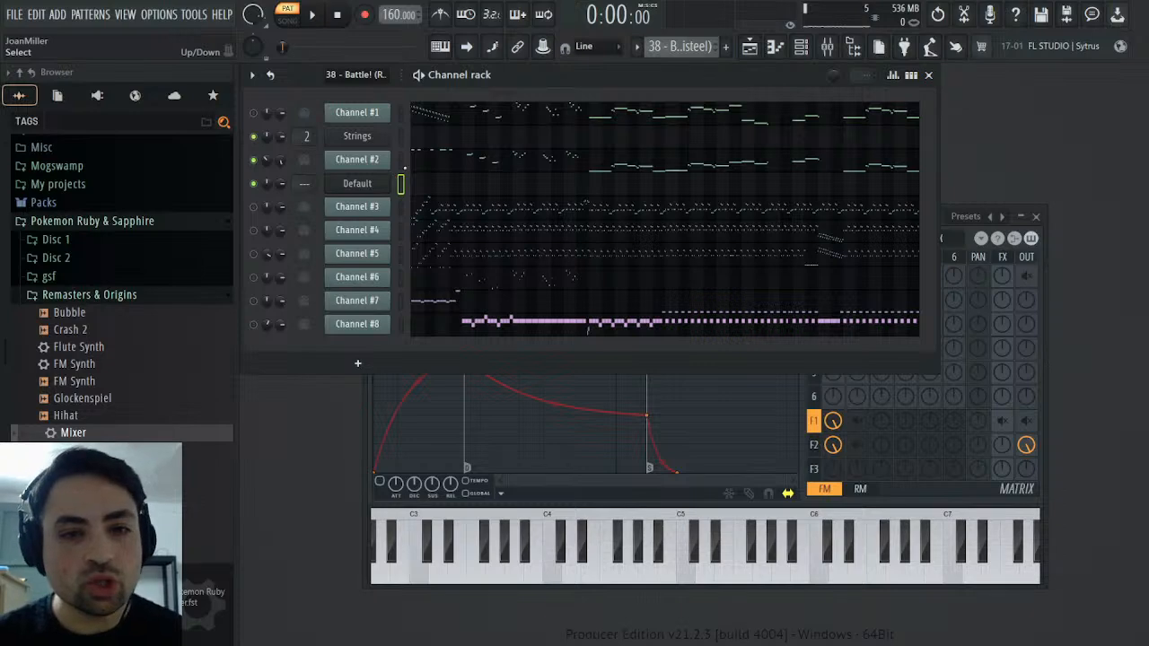
click(449, 160)
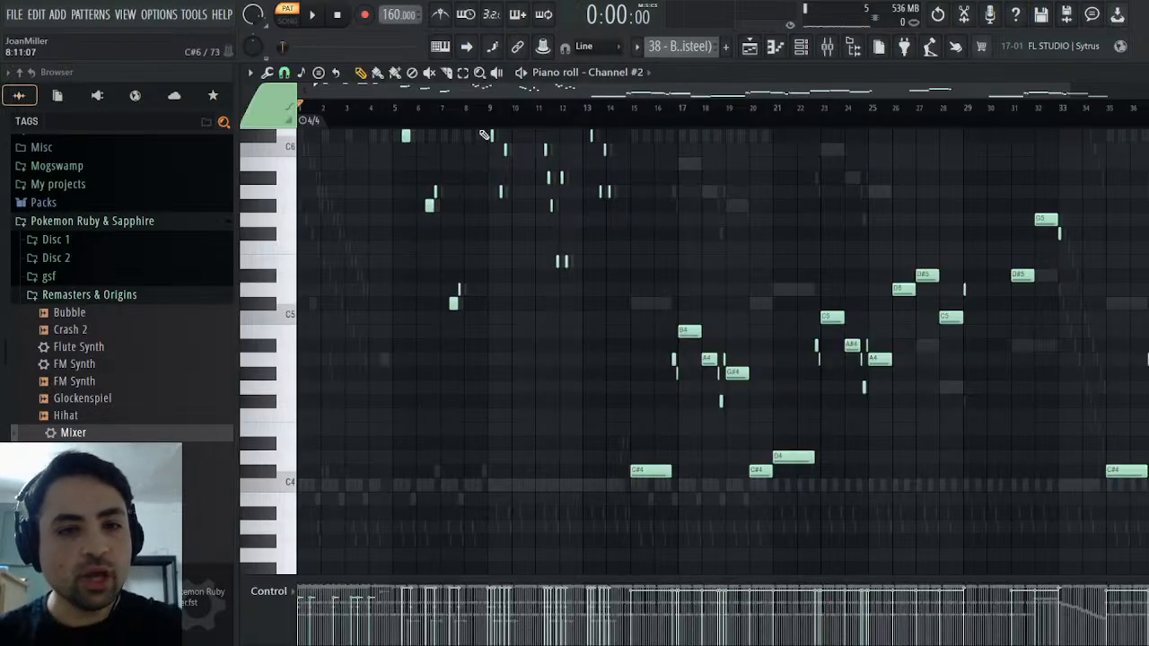
scroll(519, 214, up, 5)
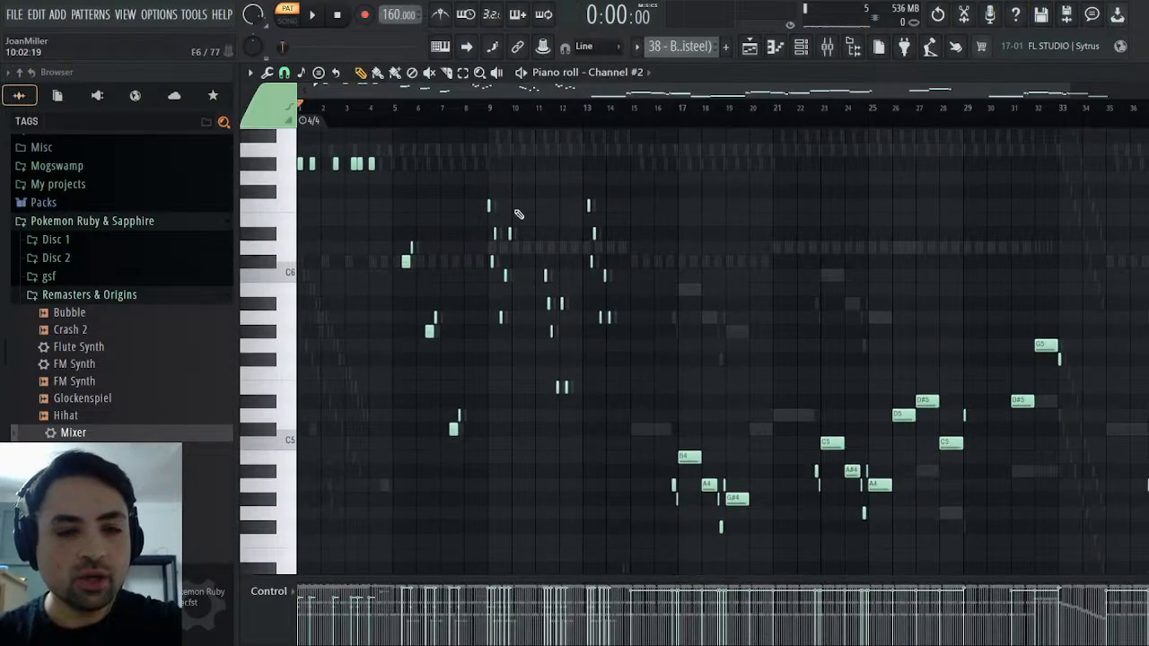
key(space)
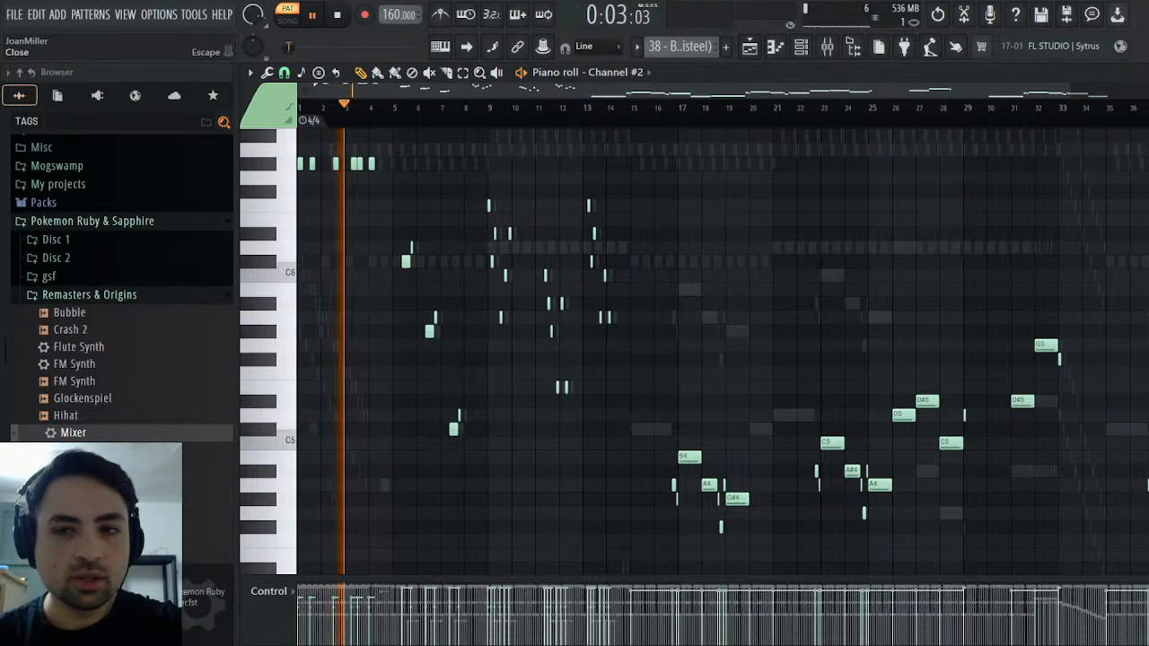
click(1139, 73)
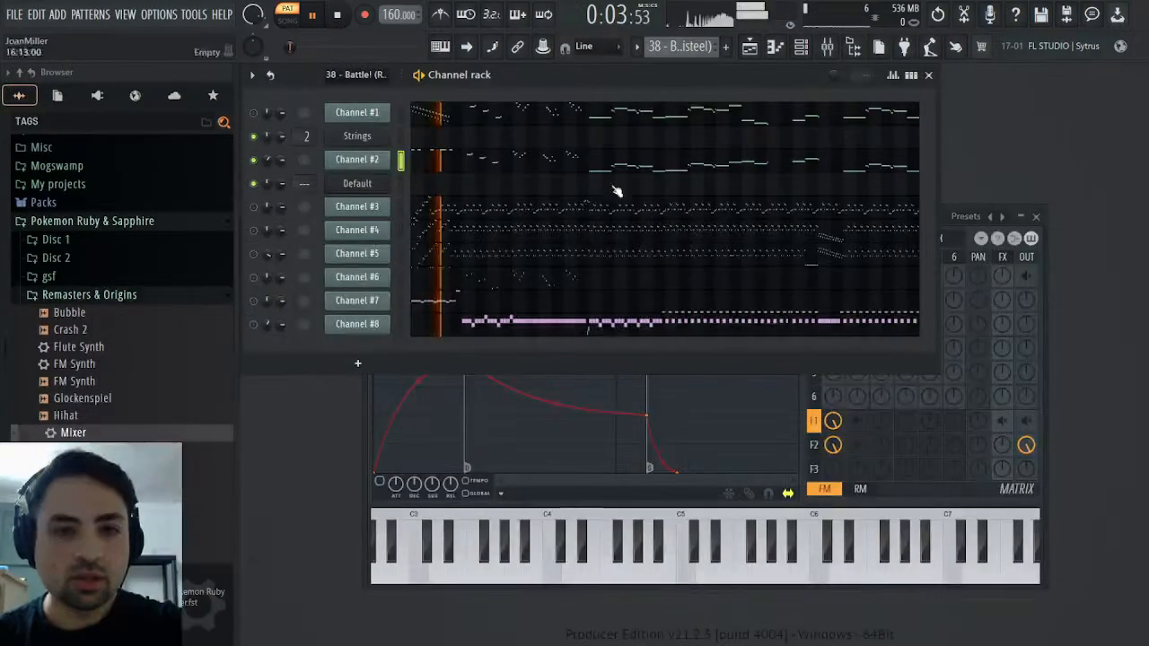
Listen to Channel #2's part around bars 16 and 17 in its piano roll
click(481, 164)
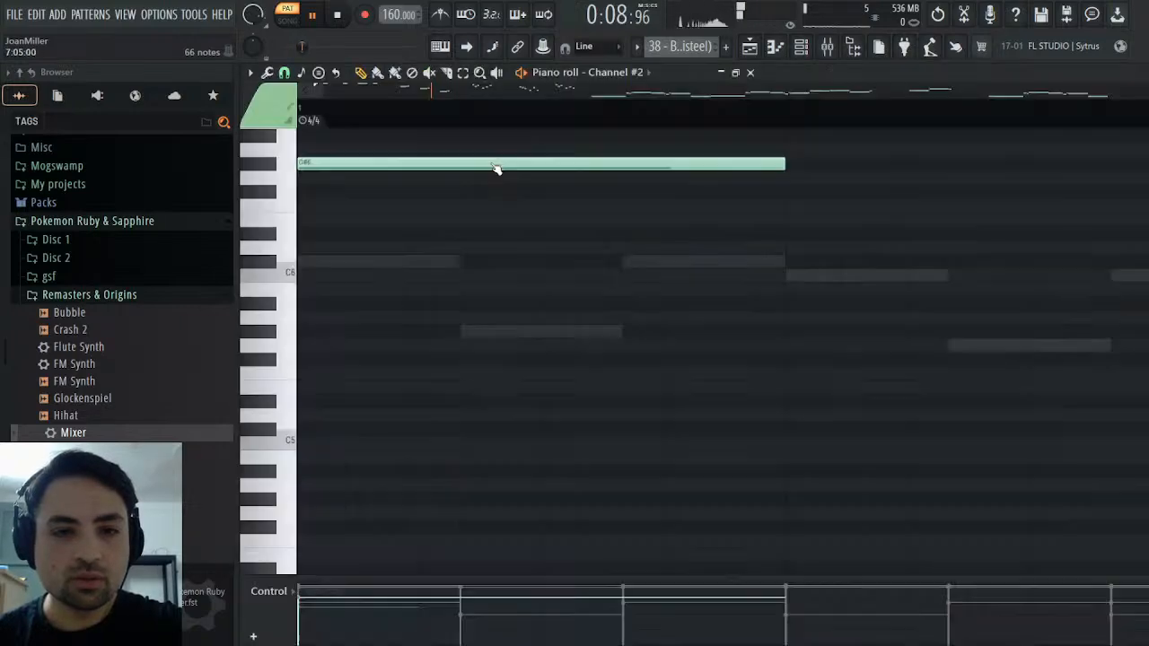
drag(495, 105, 606, 124)
click(662, 122)
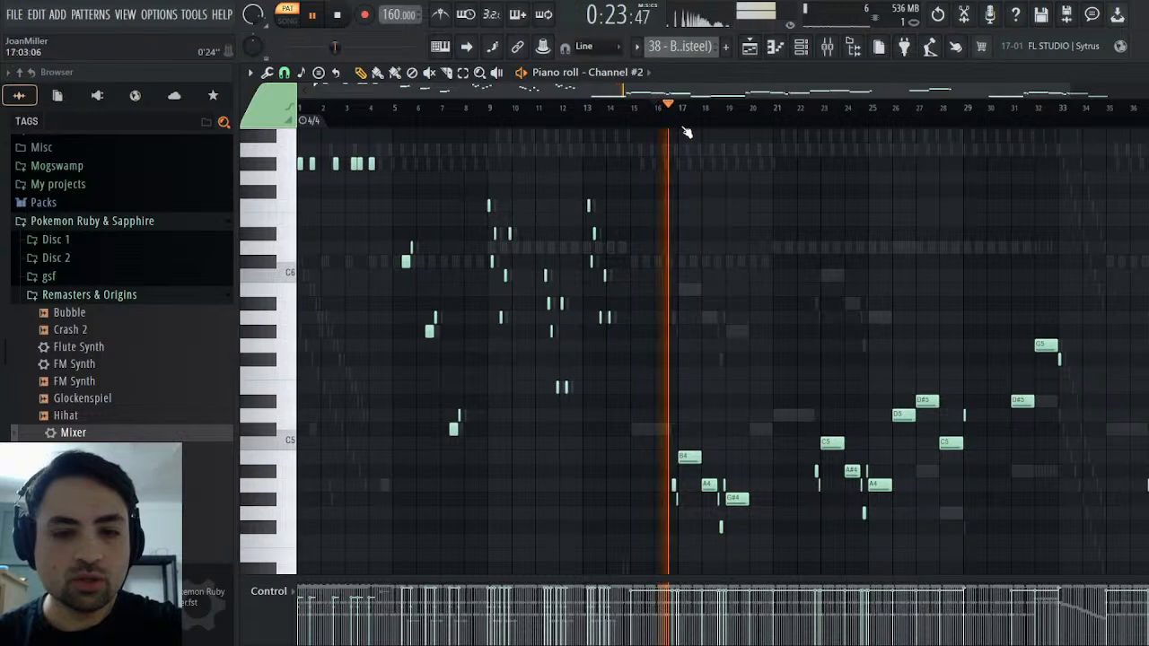
scroll(724, 202, down, 4)
scroll(692, 211, up, 5)
key(space)
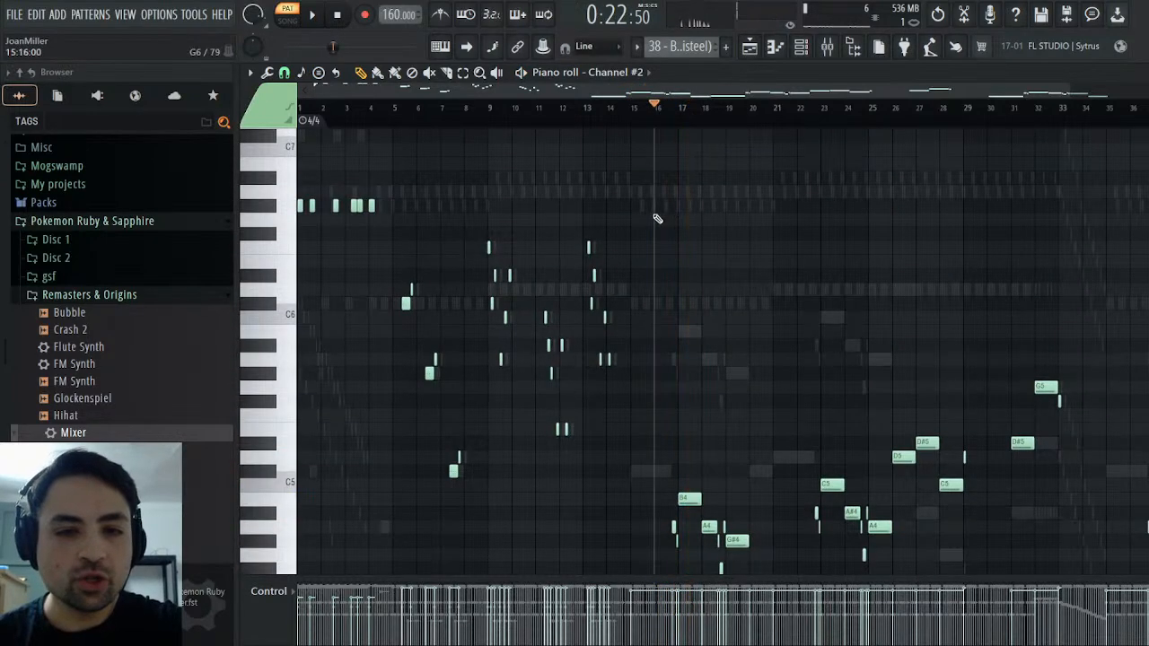
Listen to Channel #2's part from about bar 32 to bar 36 by jumping through the piano roll
click(1039, 106)
key(space)
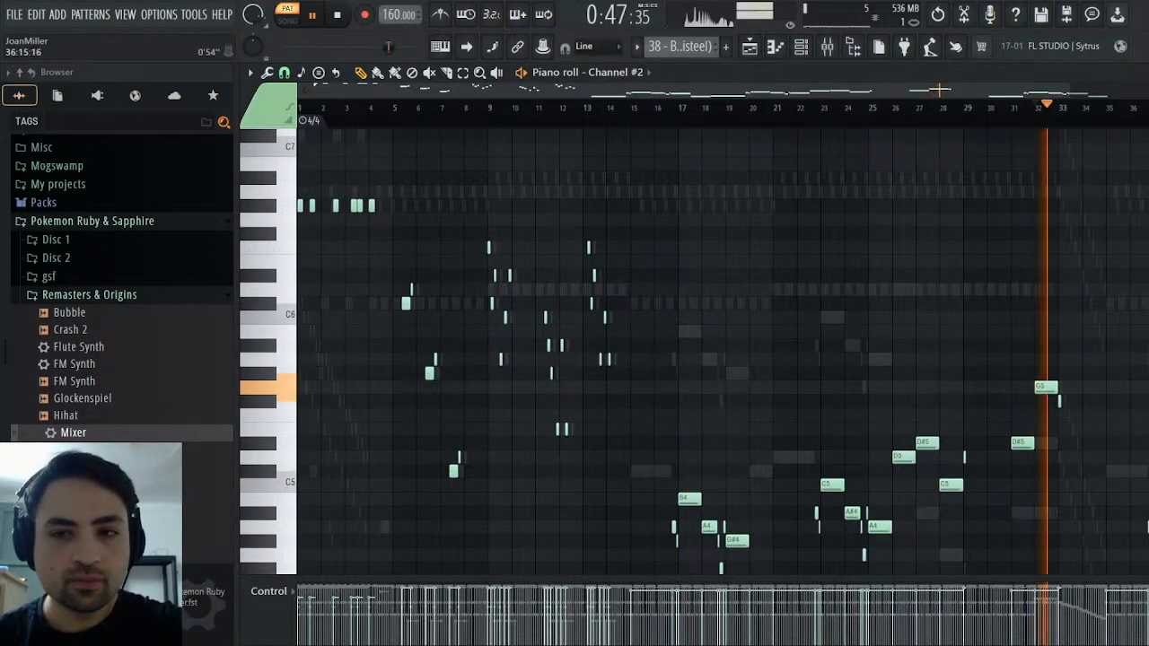
click(1097, 111)
scroll(1078, 112, right, 2)
click(999, 107)
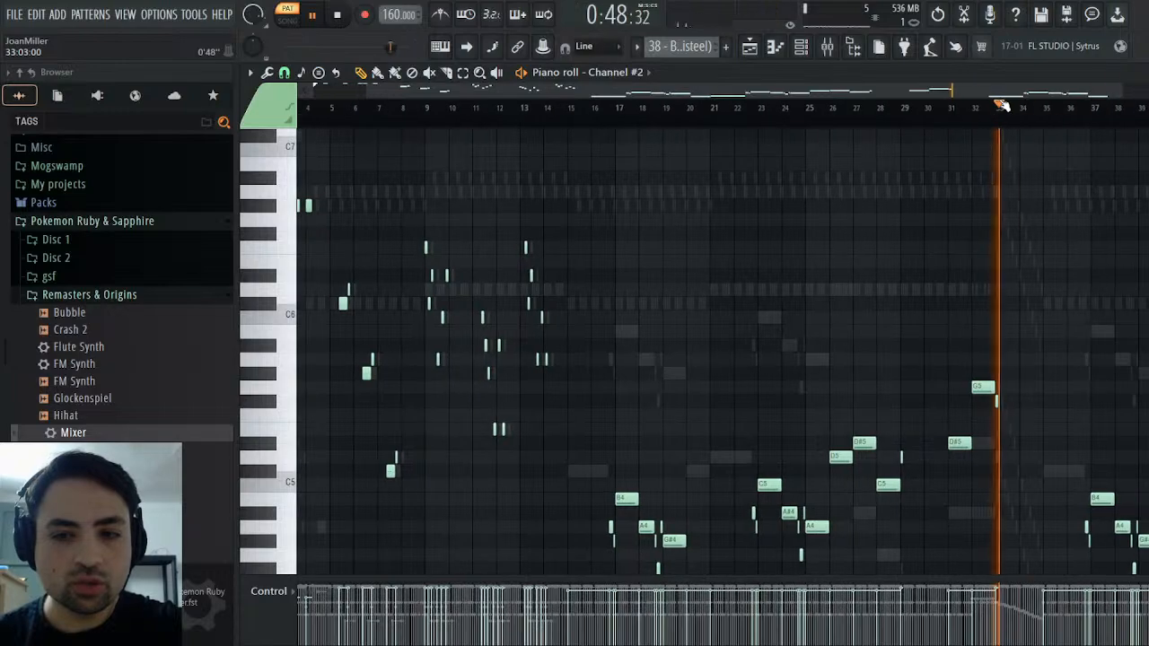
click(1034, 108)
key(space)
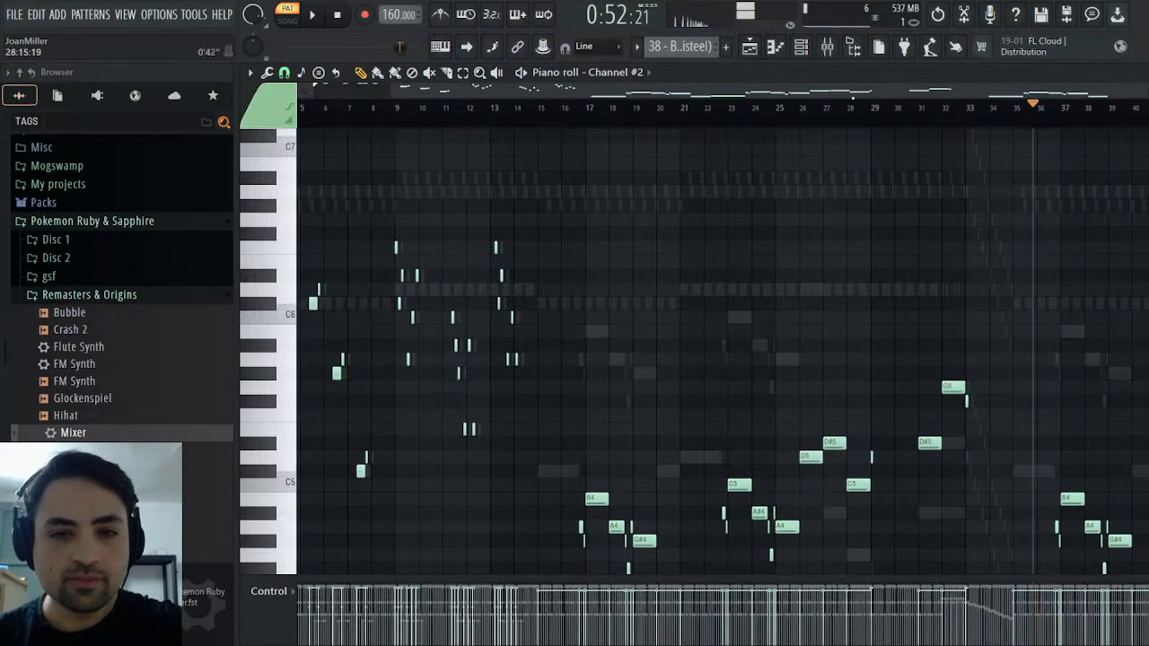
Copy Channel #2's notes from bars 1 to 14 into the Default Sytrus channel of the Melody pattern
click(350, 18)
drag(603, 187, 299, 476)
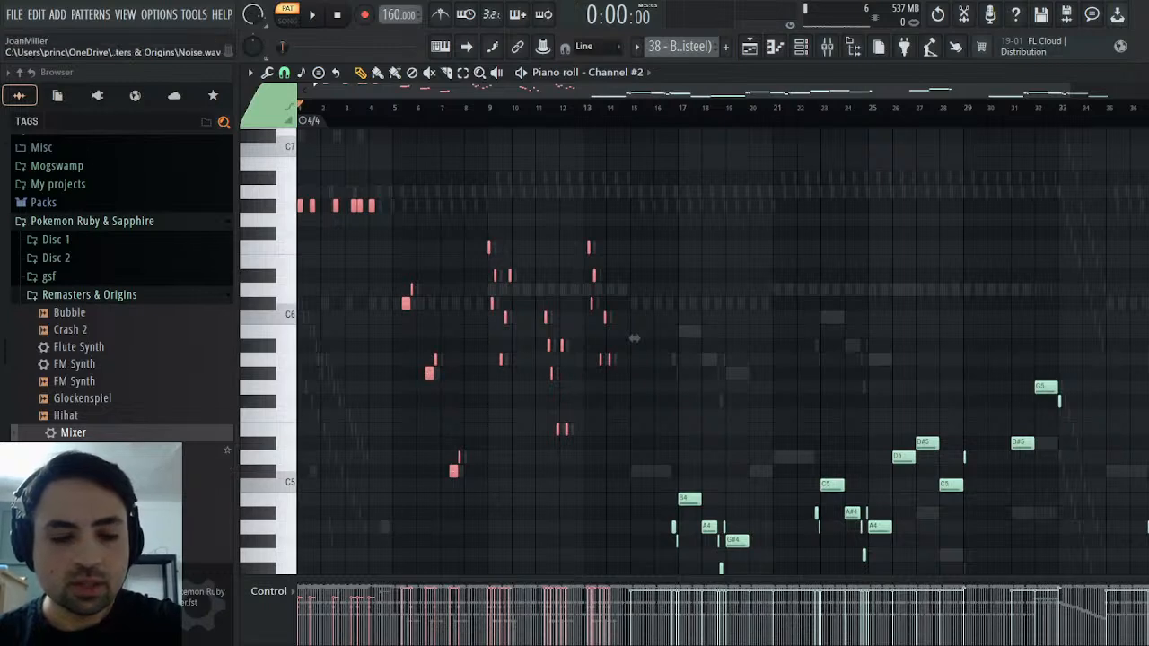
key(Escape)
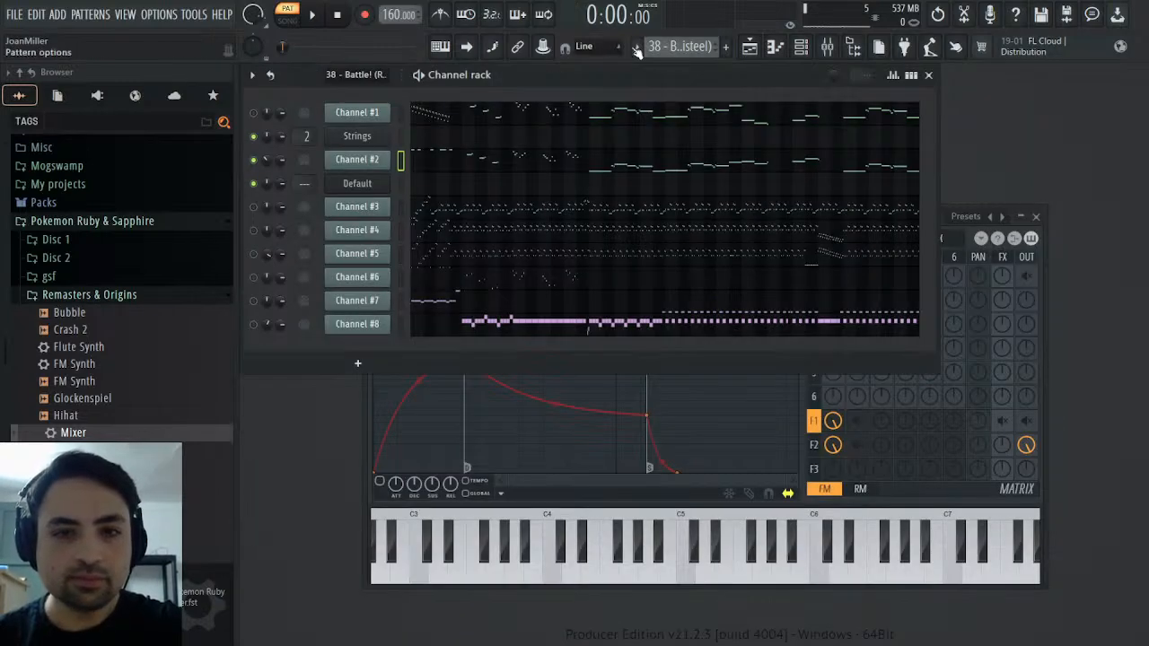
click(771, 72)
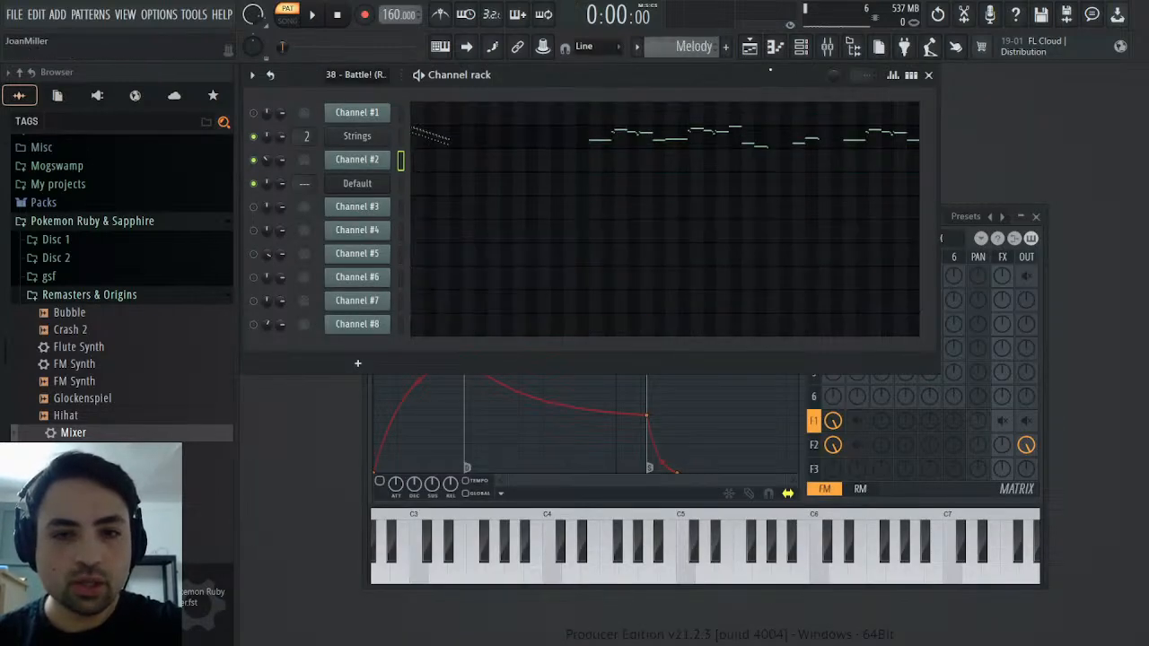
click(423, 189)
key(ctrl+v)
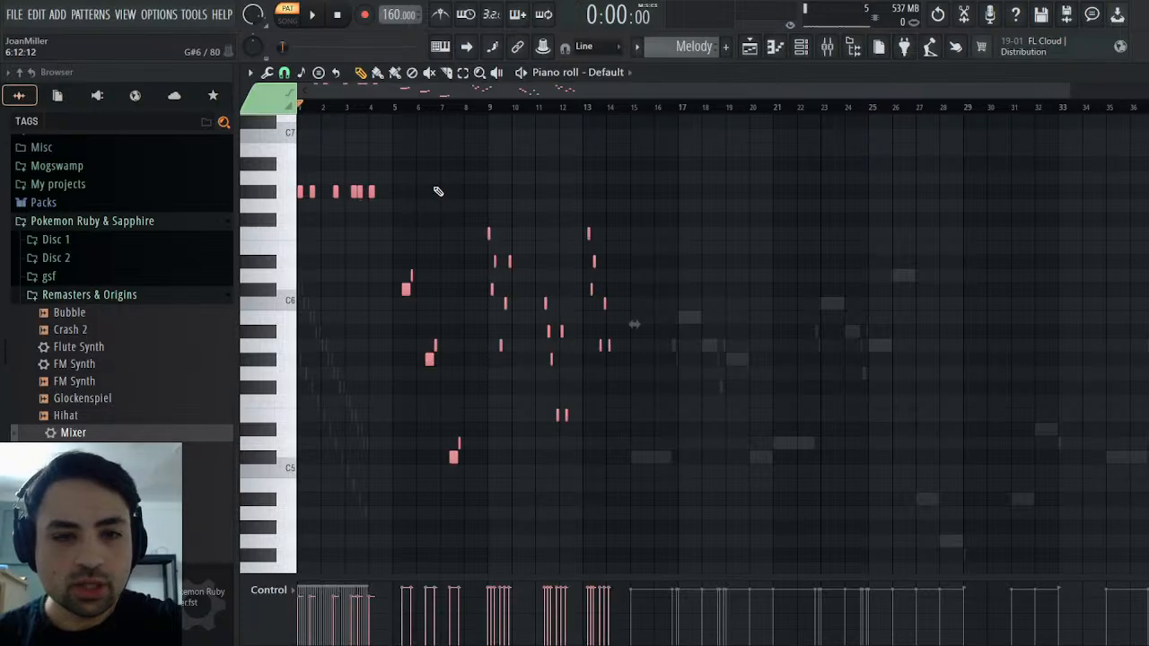
key(space)
key(space)
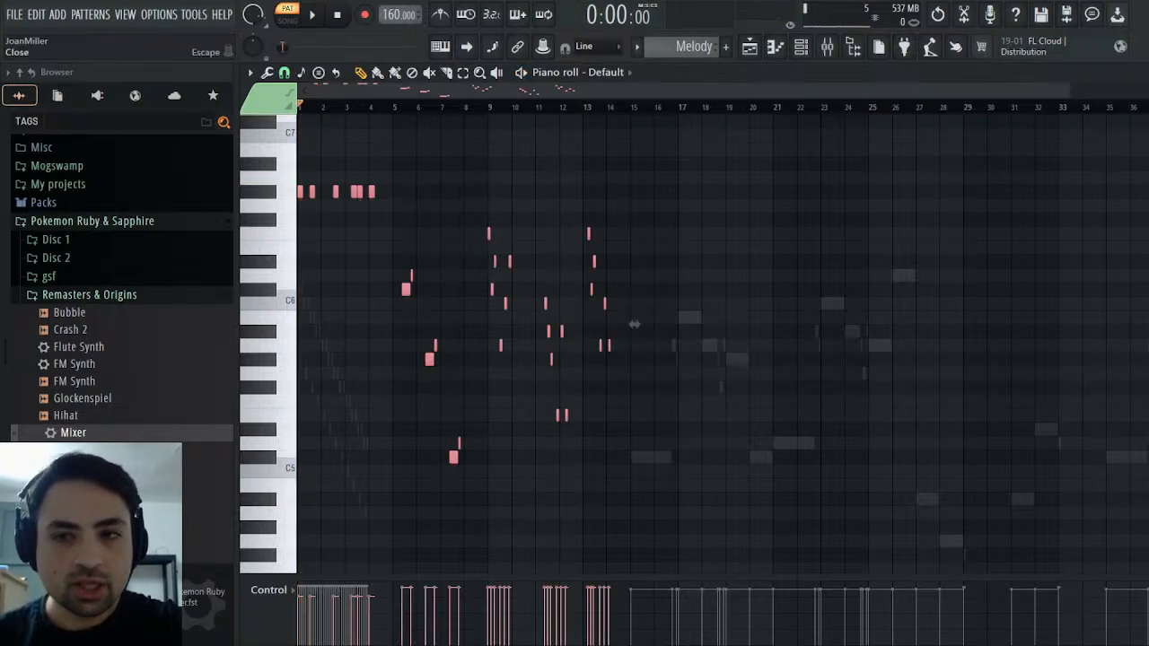
key(Escape)
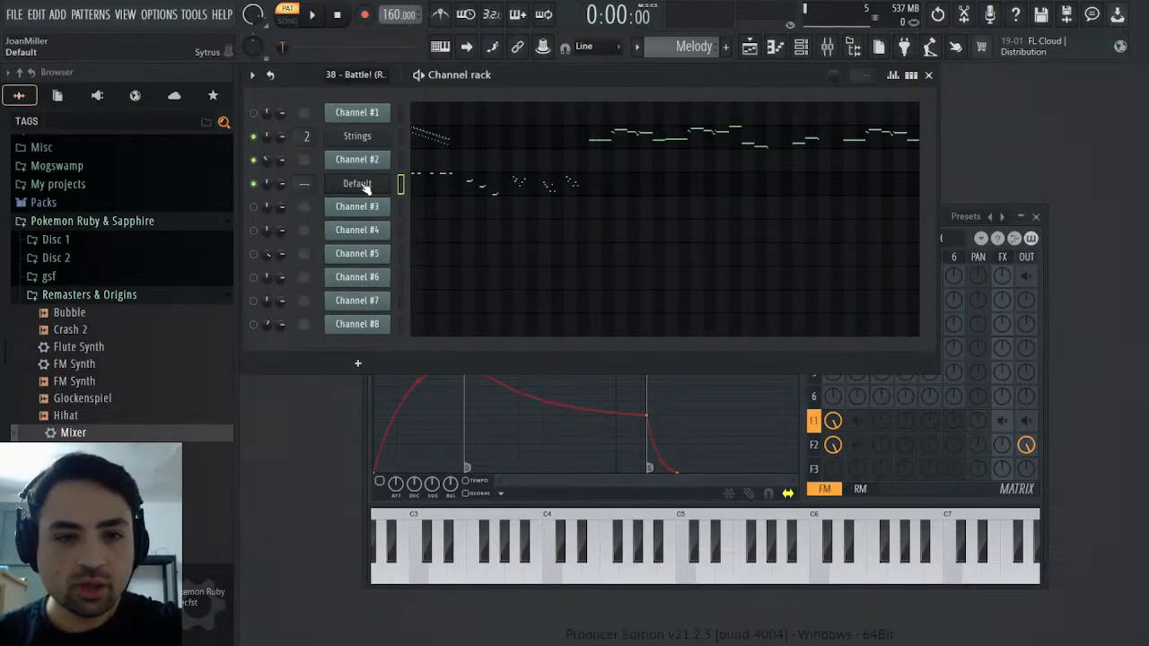
Set the Default channel's volume to about 66% and mute the Strings channel to hear the Melody pattern without it
click(365, 186)
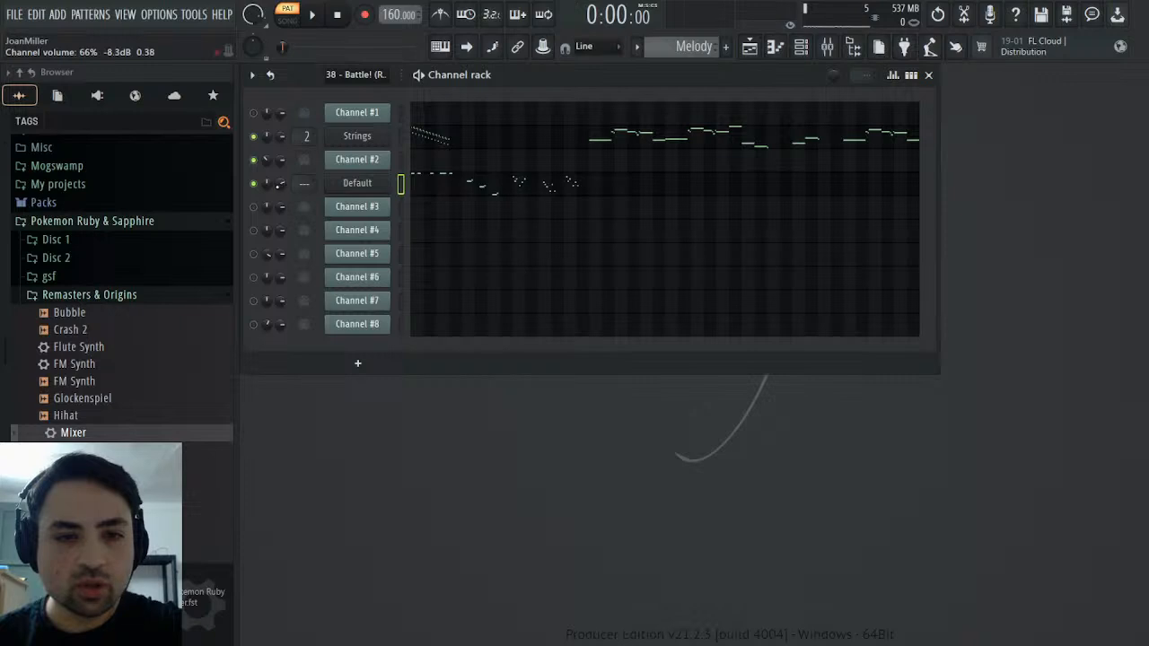
key(space)
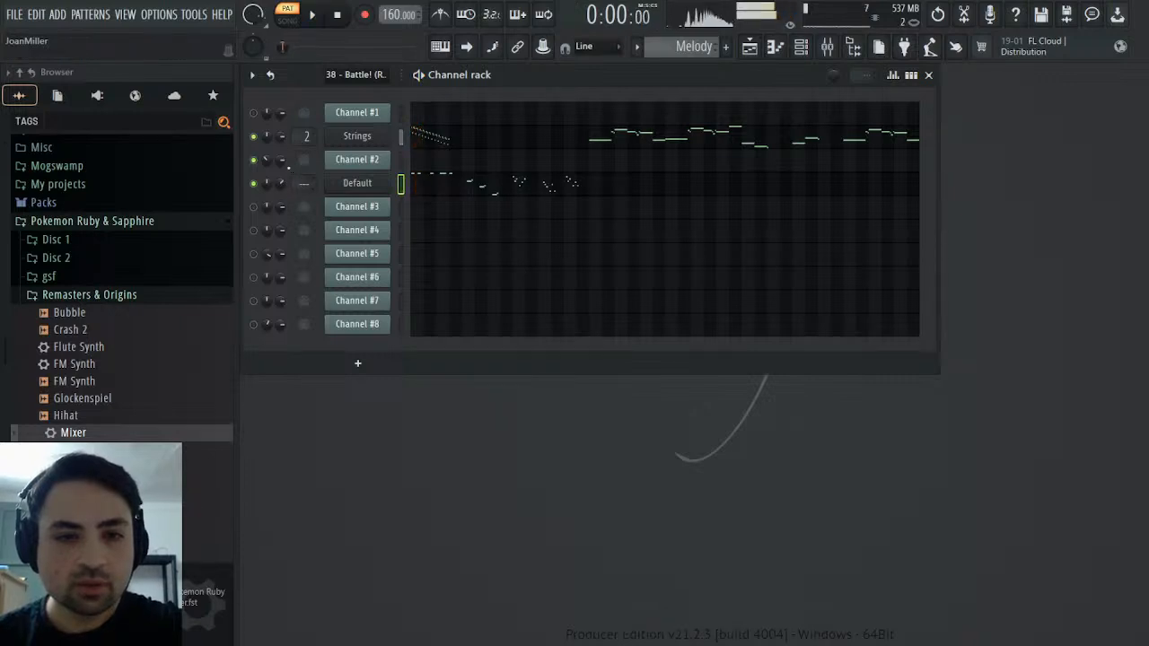
click(254, 137)
key(space)
Play the opening of the original battle pattern and then the Melody pattern to compare their sound
key(space)
scroll(687, 54, up, 1)
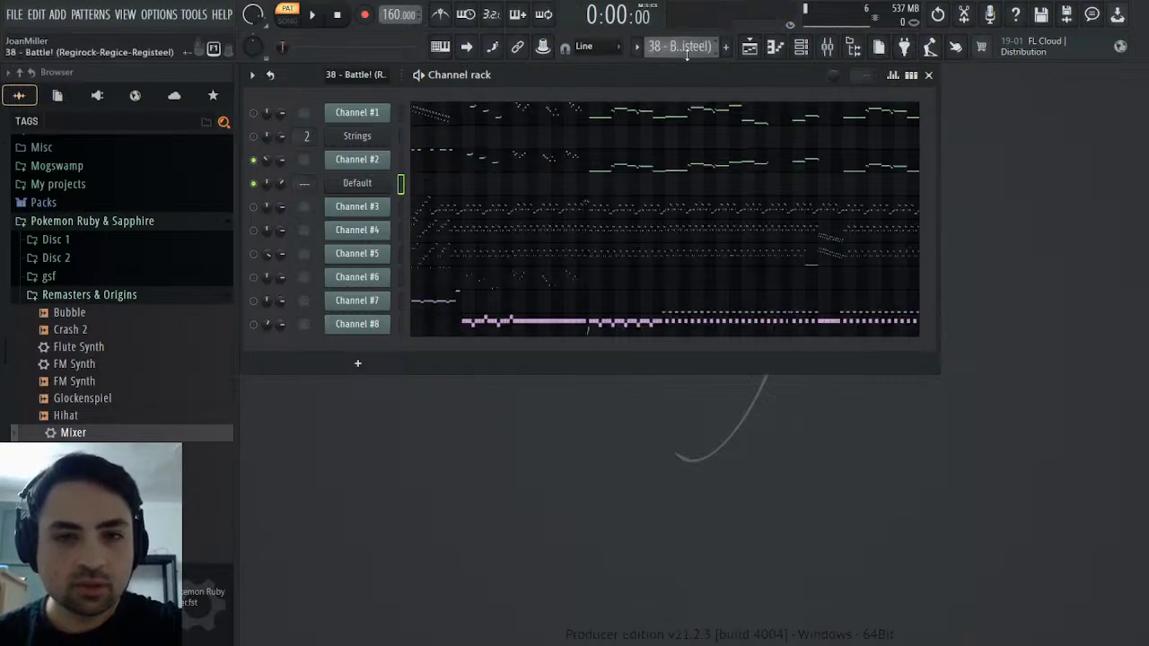
key(space)
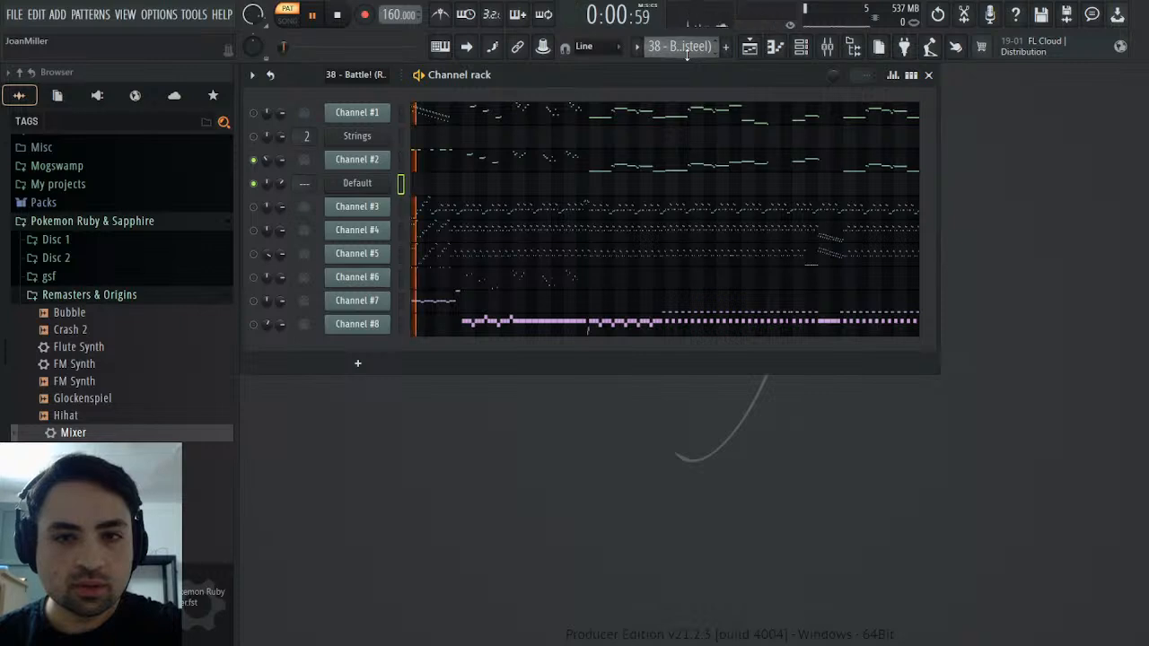
scroll(687, 53, down, 1)
key(space)
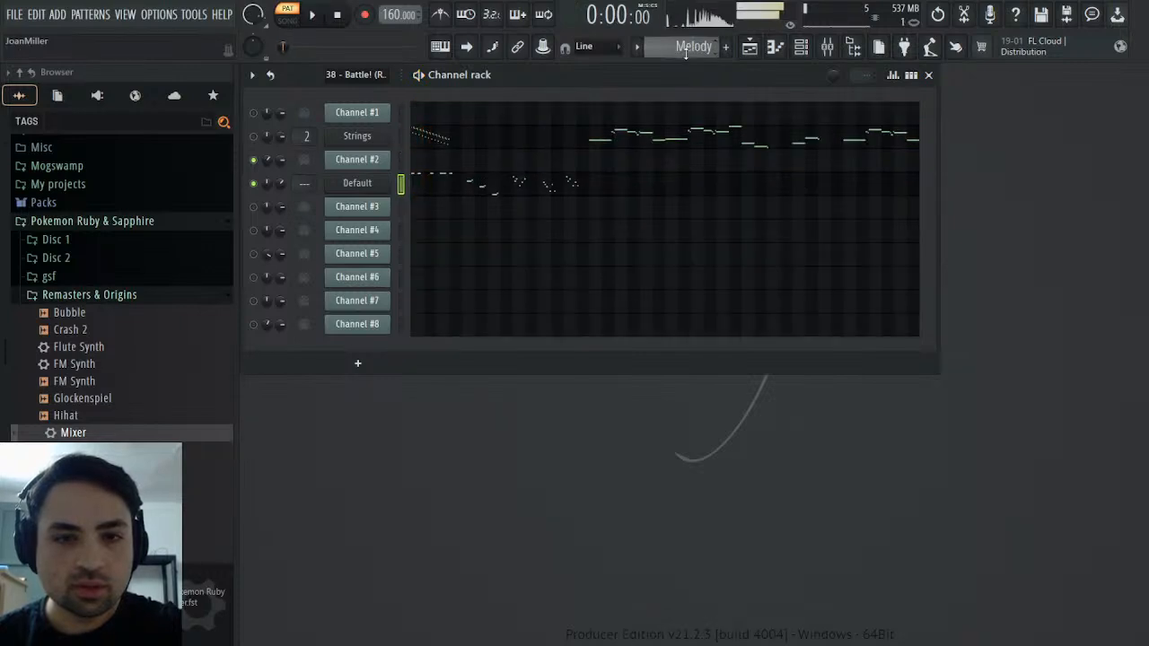
In Sytrus, map Filter 1's cutoff to the keyboard with a straight line rising from minimum at the lowest key to maximum at the highest
click(379, 188)
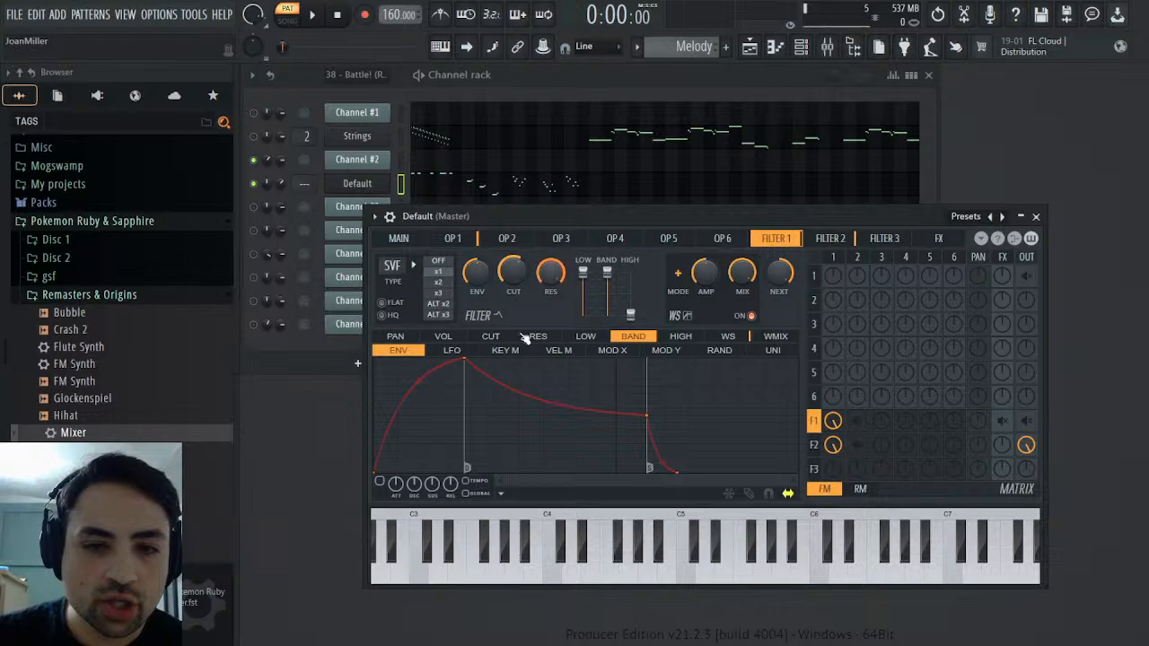
click(450, 351)
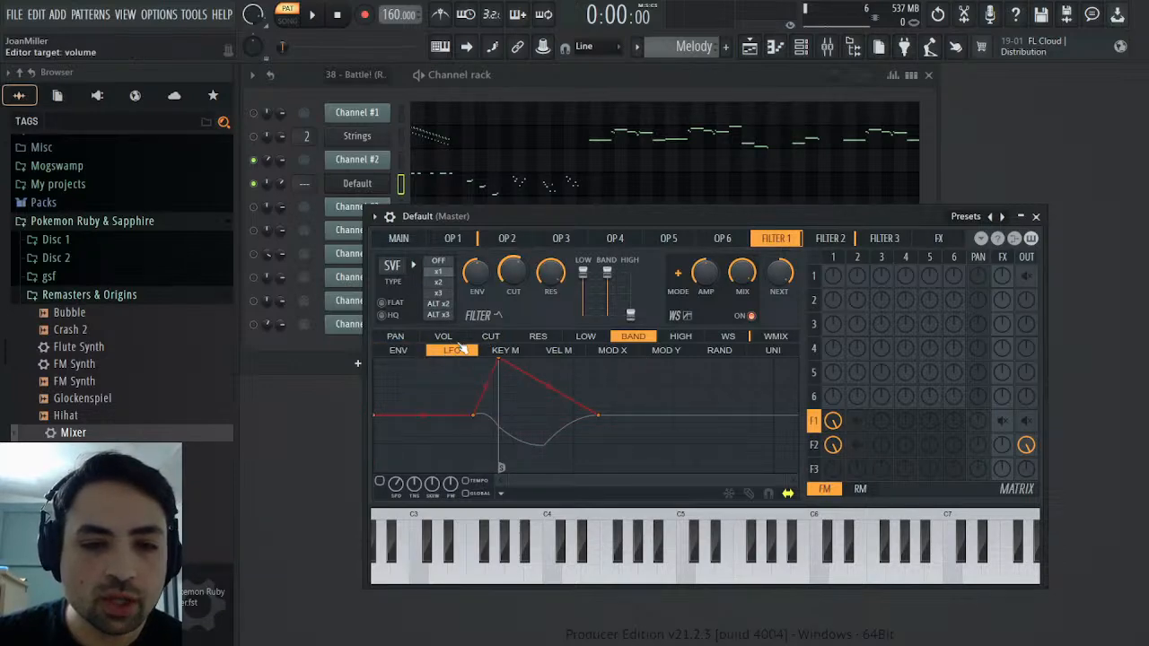
click(490, 339)
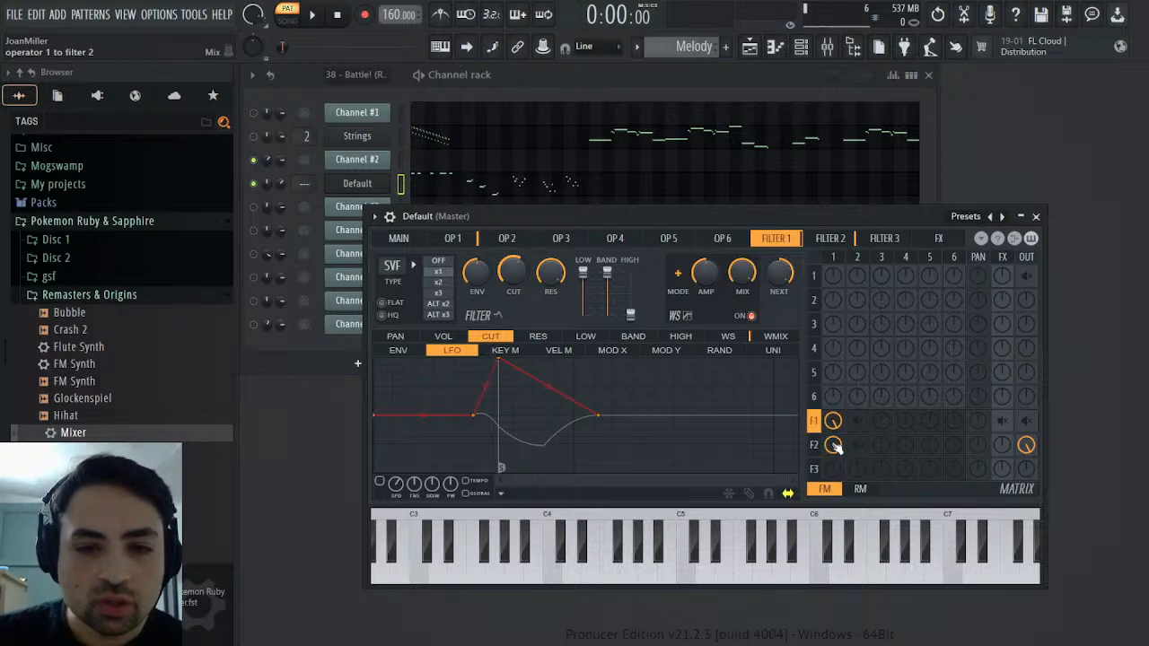
click(514, 352)
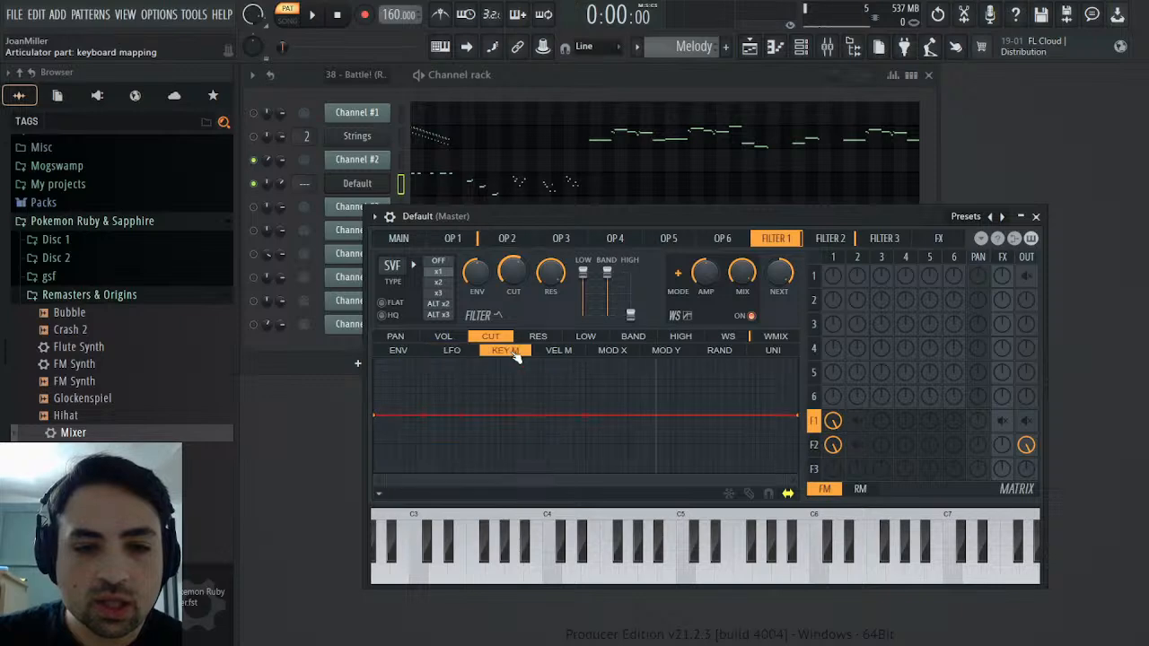
drag(381, 419, 351, 516)
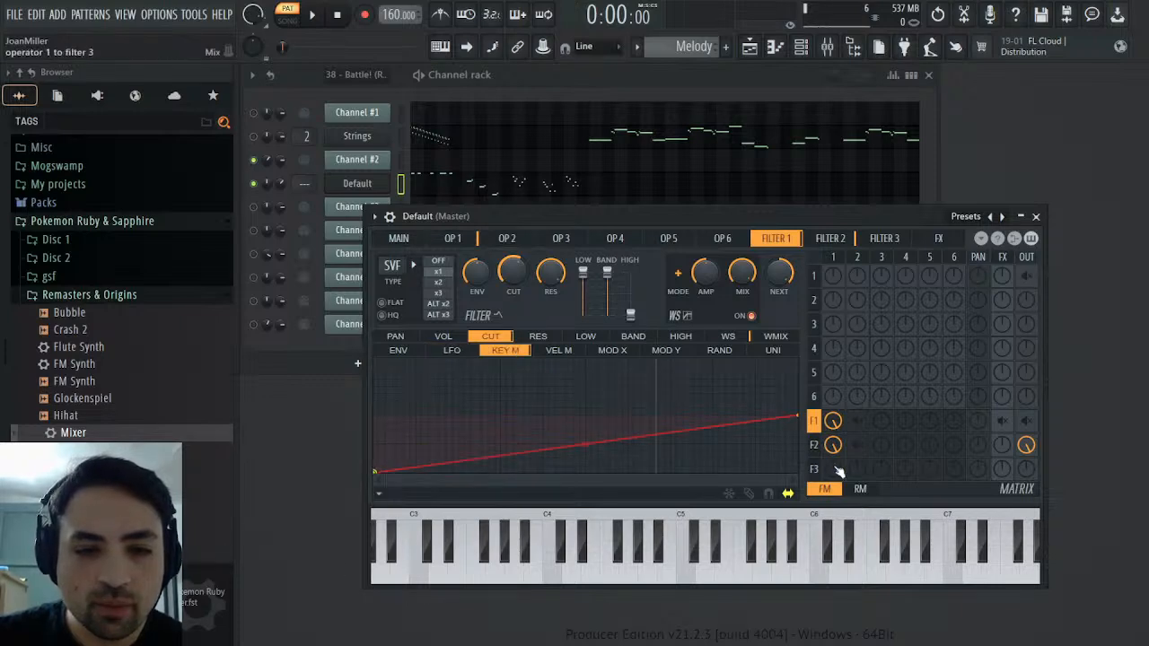
drag(793, 418, 795, 361)
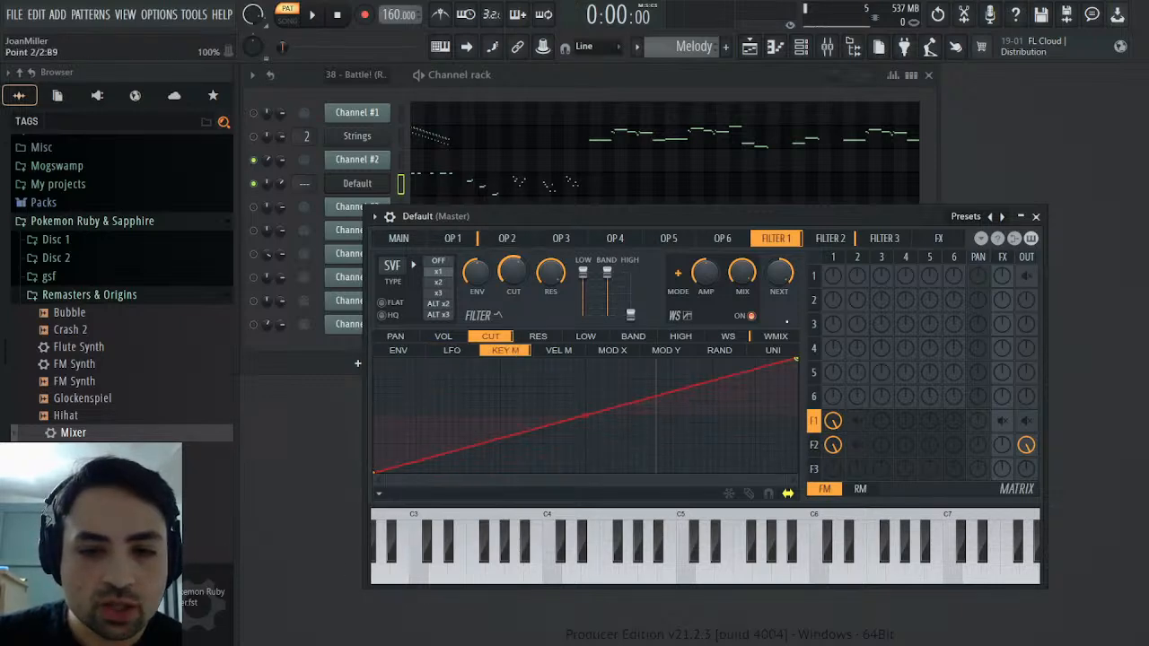
Set the Default channel's volume to about 62% during playback and compare the Melody pattern with the original battle pattern
click(313, 16)
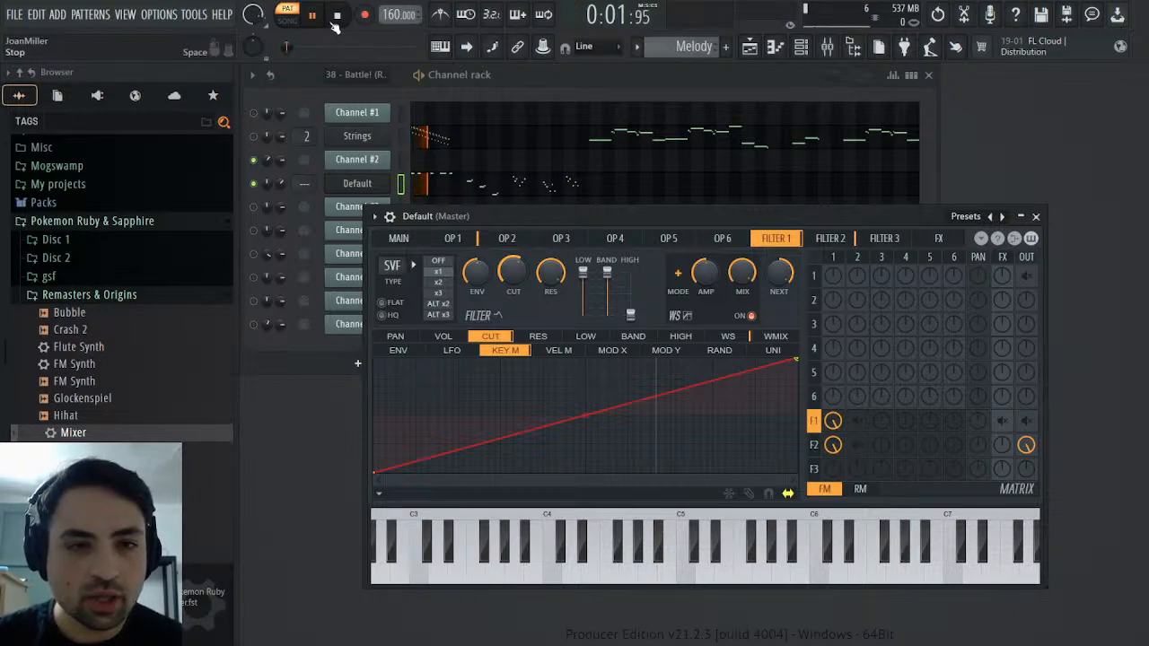
click(336, 16)
click(321, 19)
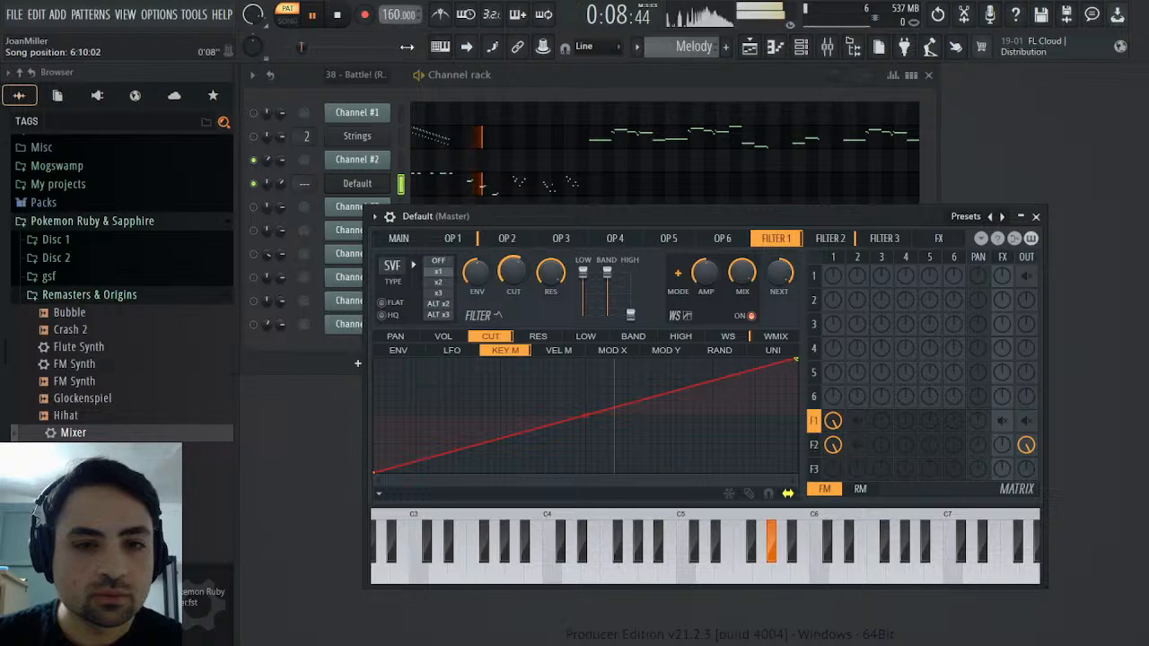
click(411, 241)
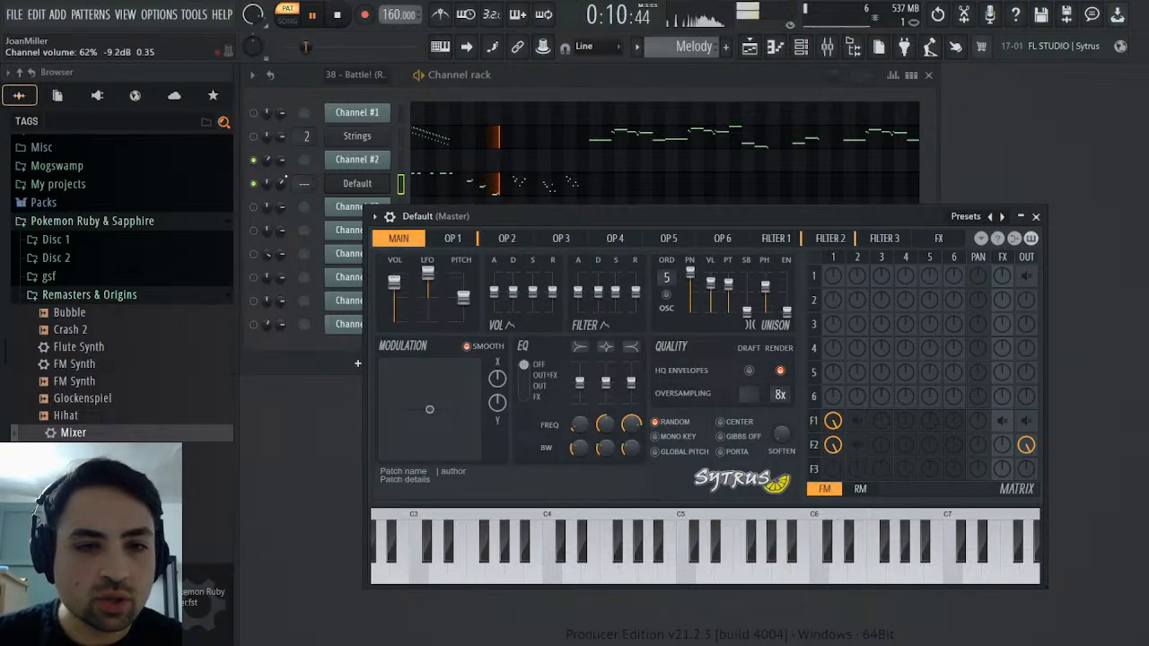
click(281, 183)
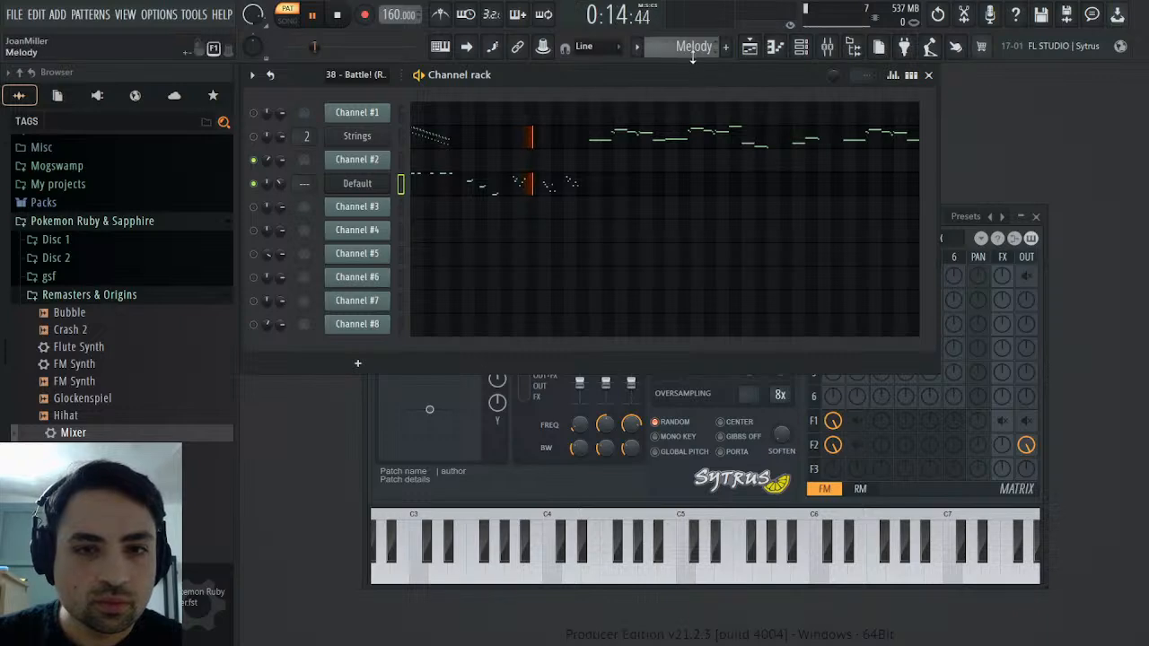
scroll(694, 55, up, 1)
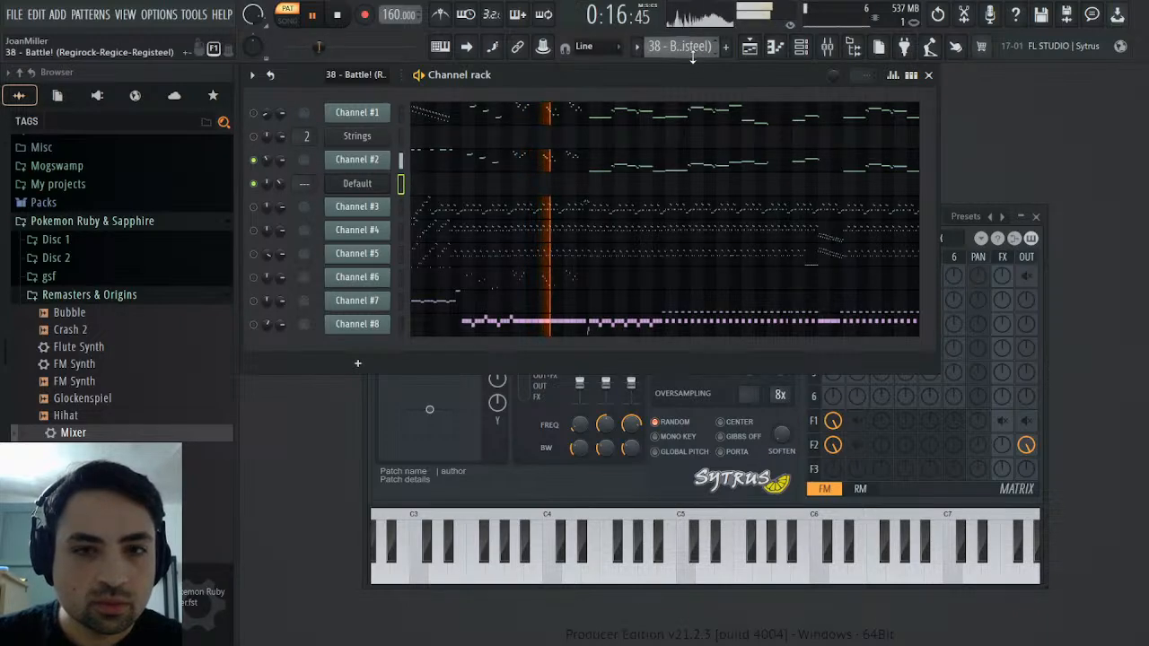
scroll(686, 51, down, 1)
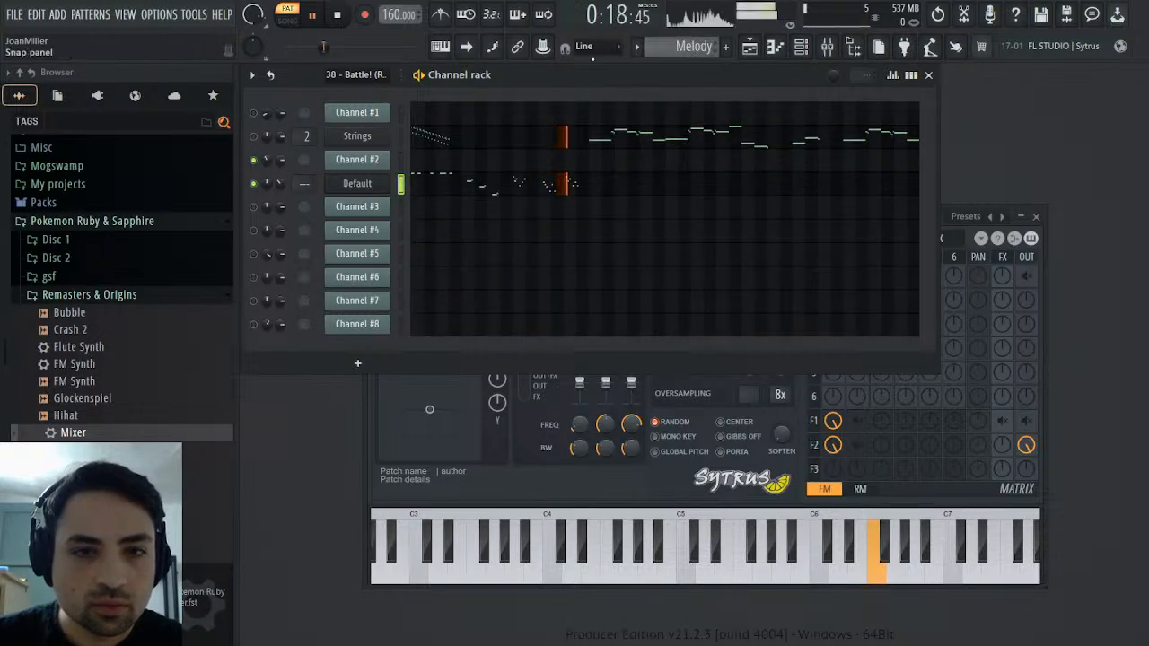
Try raising the cutoff of Sytrus's Filter 2 while the Melody pattern plays, and return to the Filter 1 settings
click(376, 190)
click(375, 193)
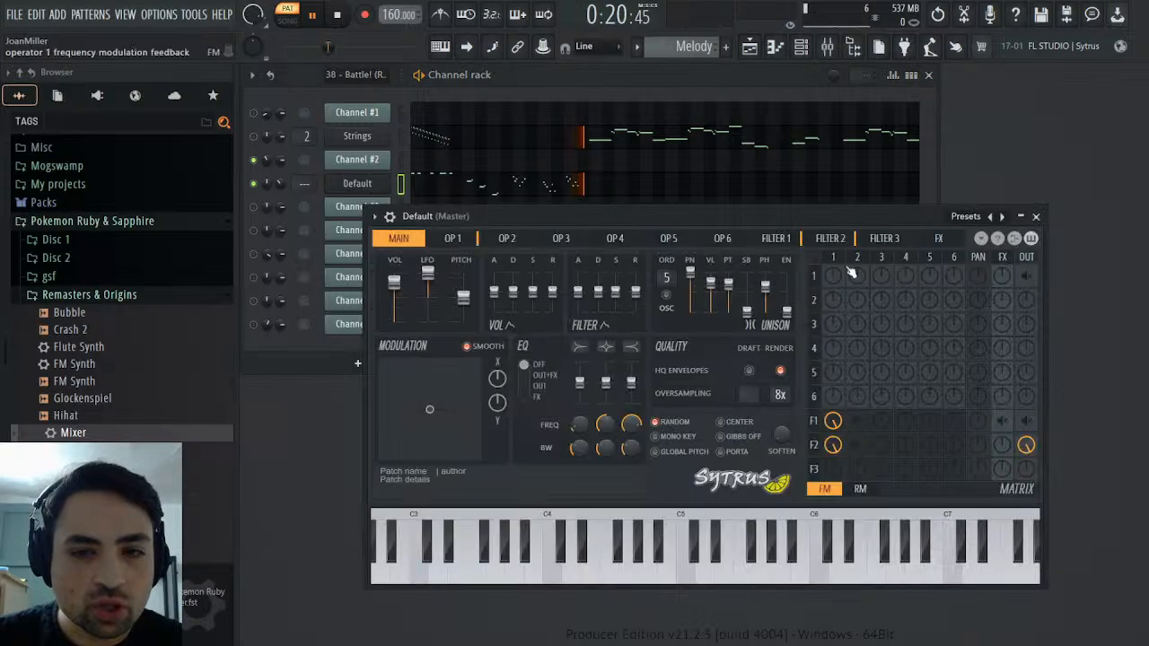
click(831, 238)
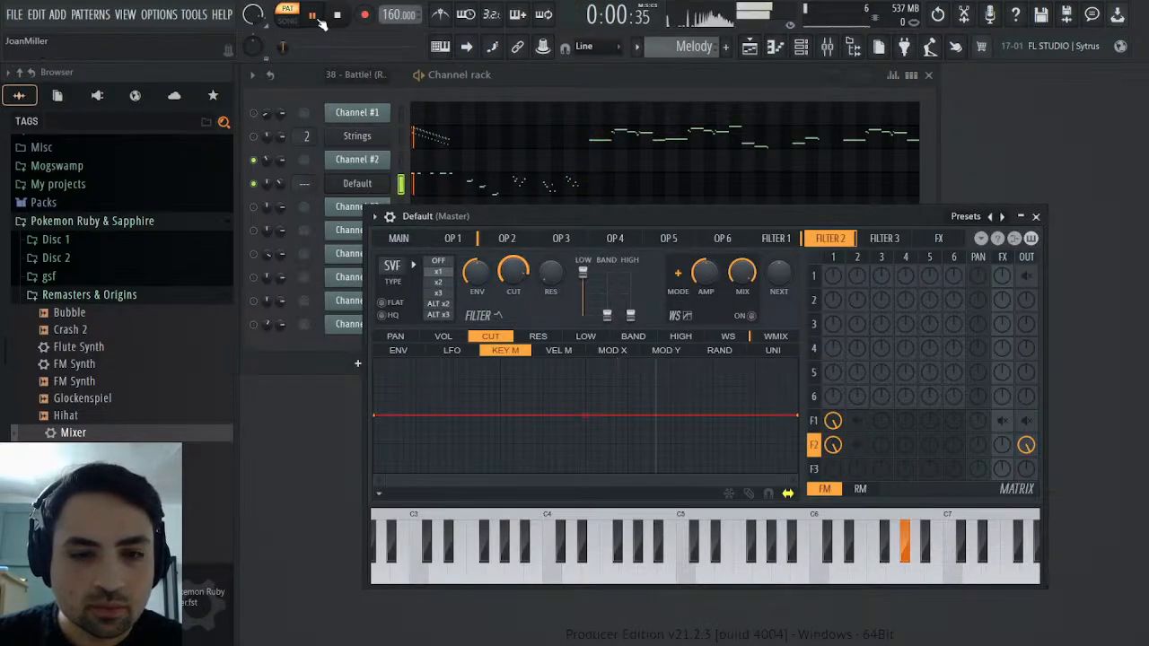
drag(513, 271, 512, 243)
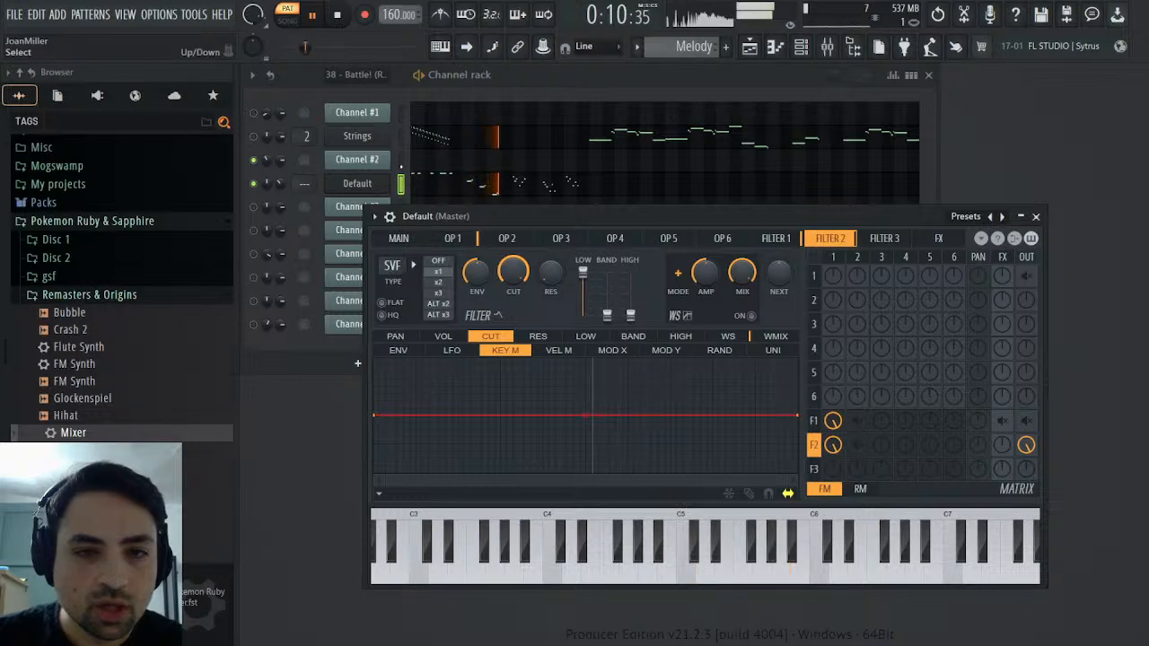
click(767, 242)
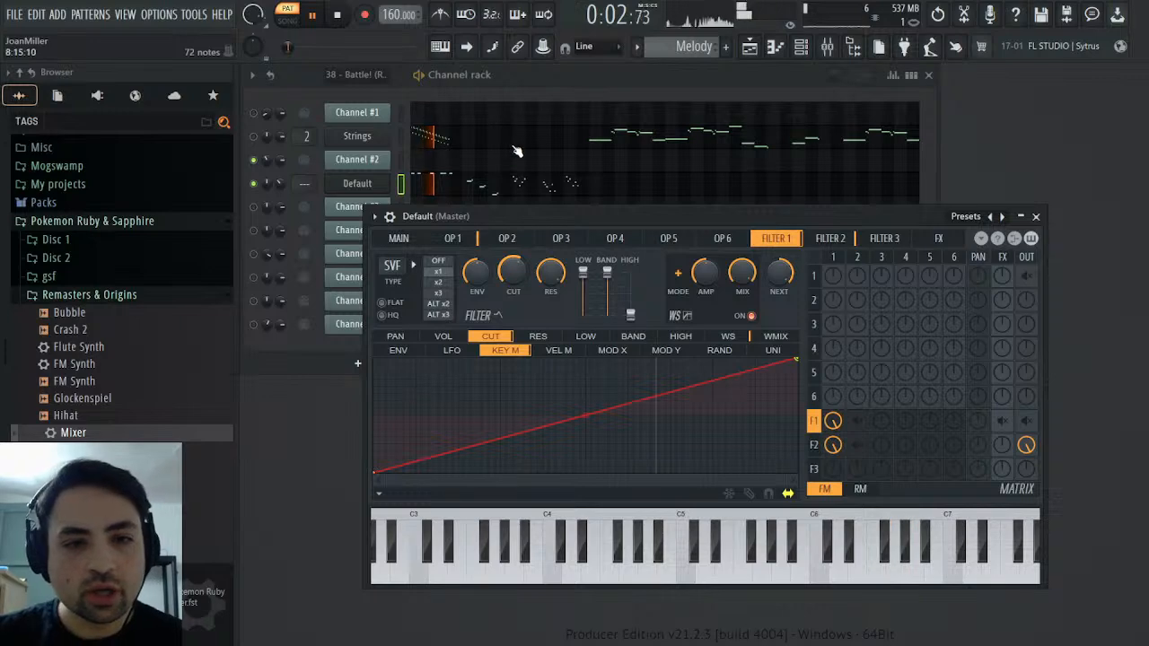
Rename the Default channel as Acid Synth, close its Sytrus window and stop playback
right_click(369, 186)
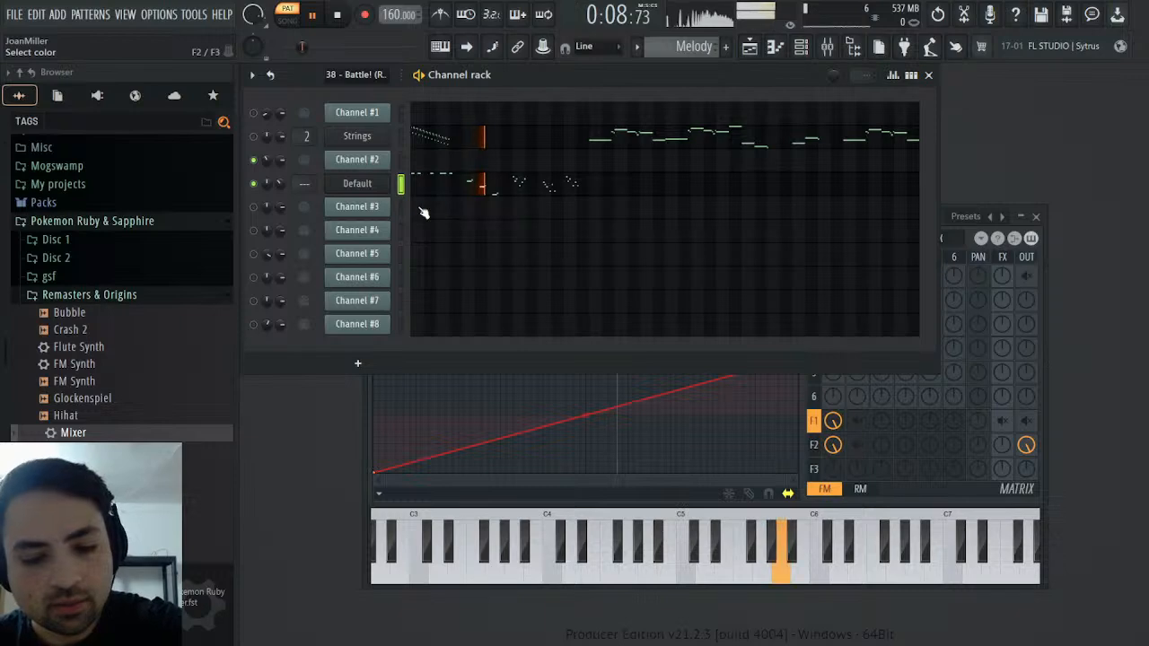
key(Return)
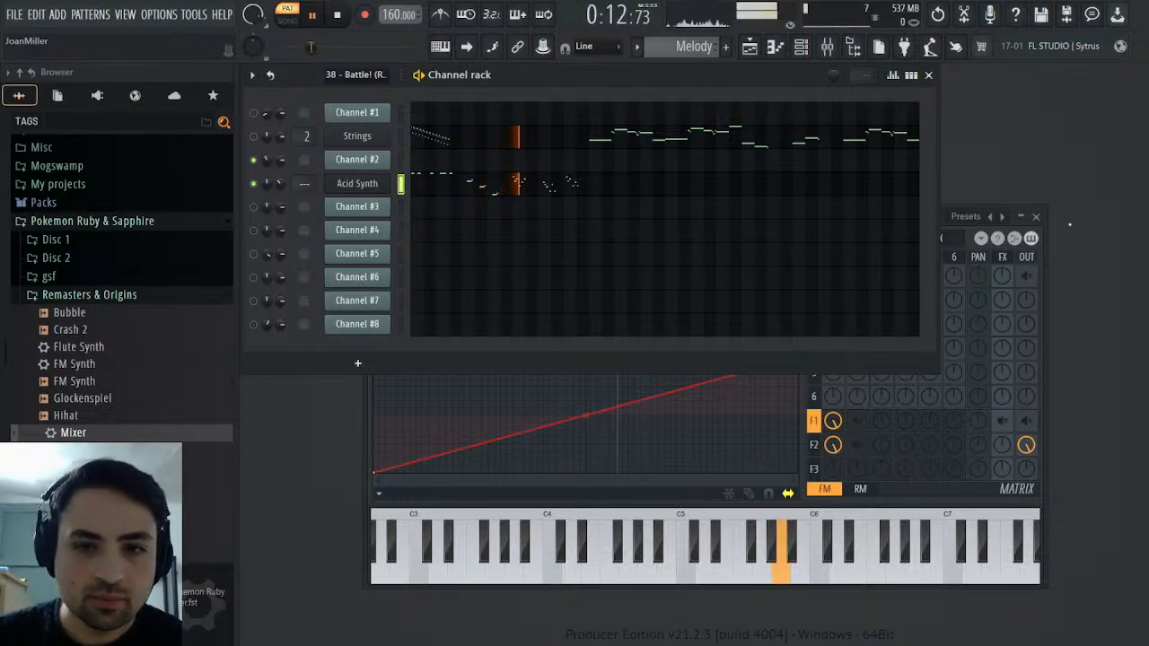
click(1036, 216)
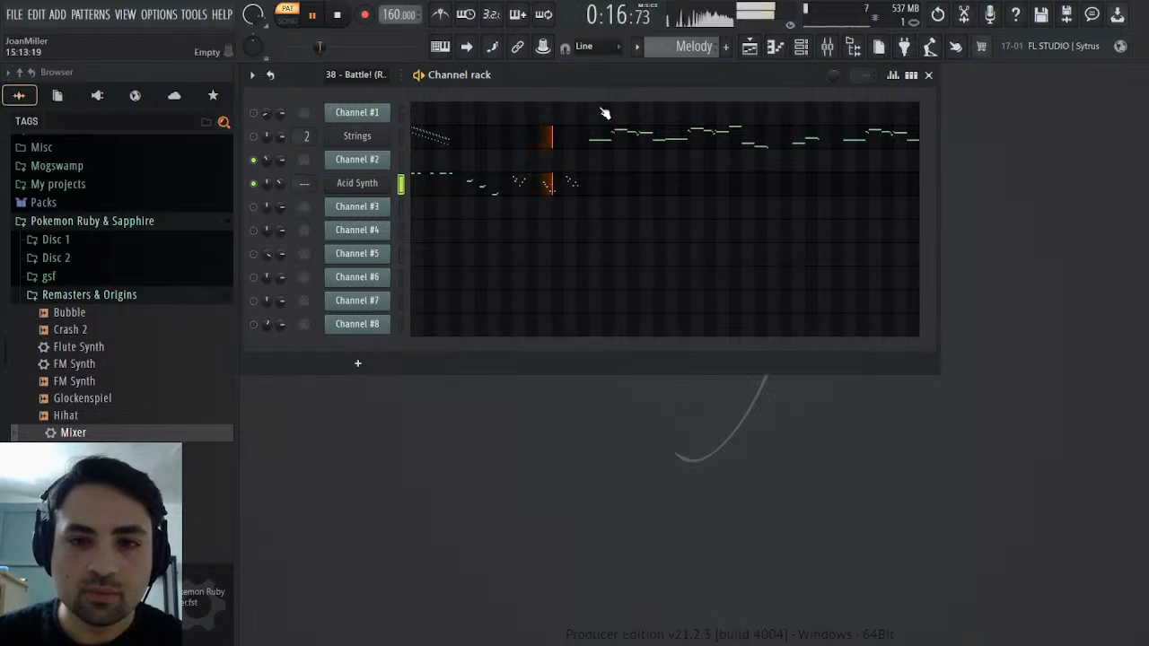
click(338, 16)
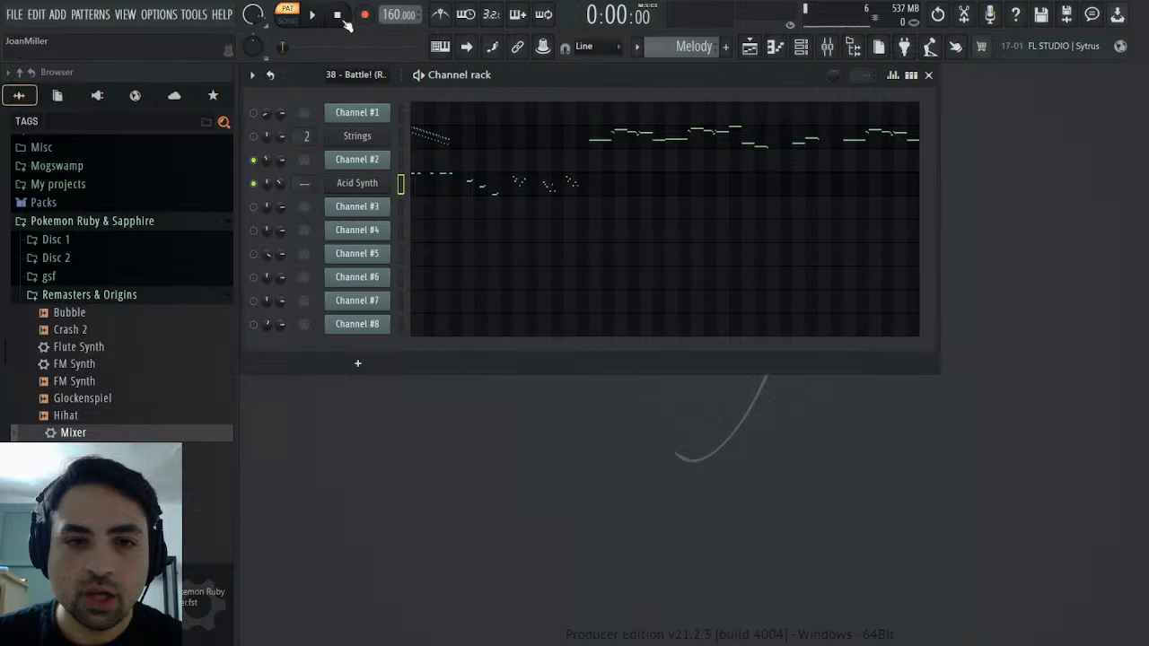
Examine Channel #1's notes in the original battle pattern and play the passage starting around bar 5
scroll(679, 48, up, 1)
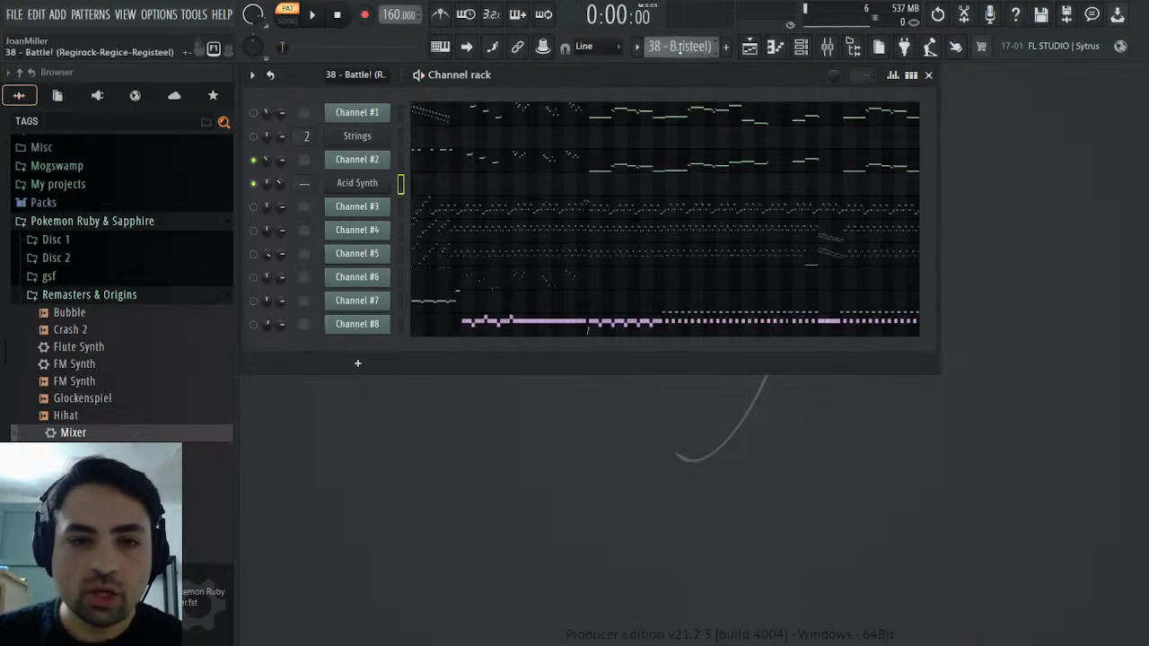
click(479, 118)
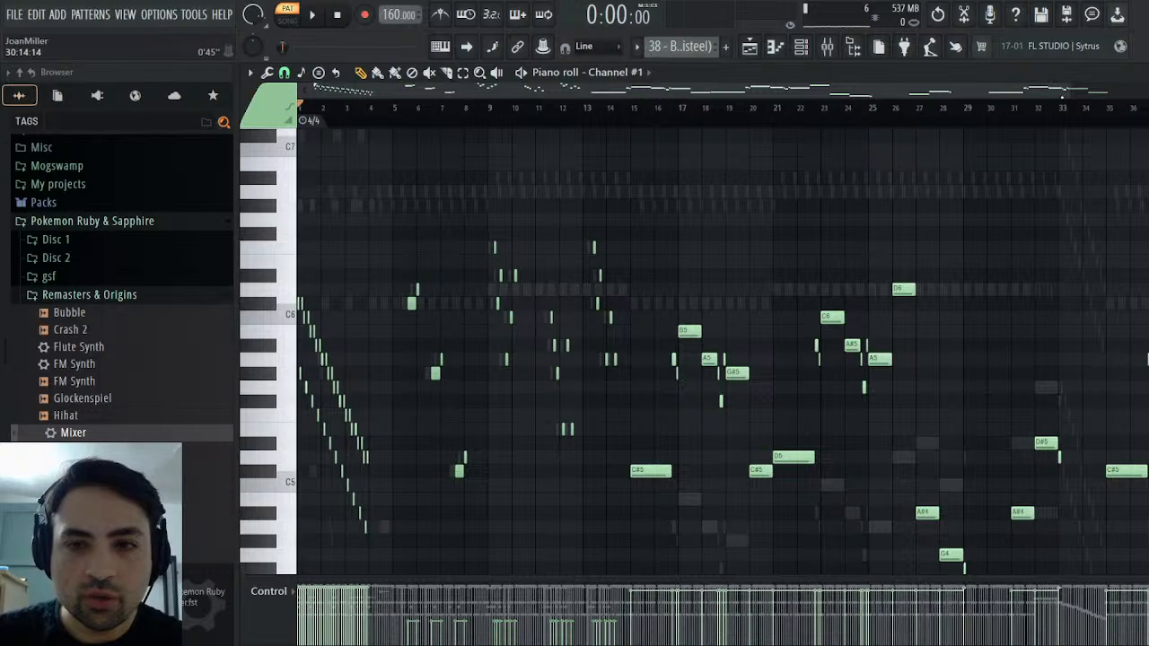
scroll(455, 113, up, 5)
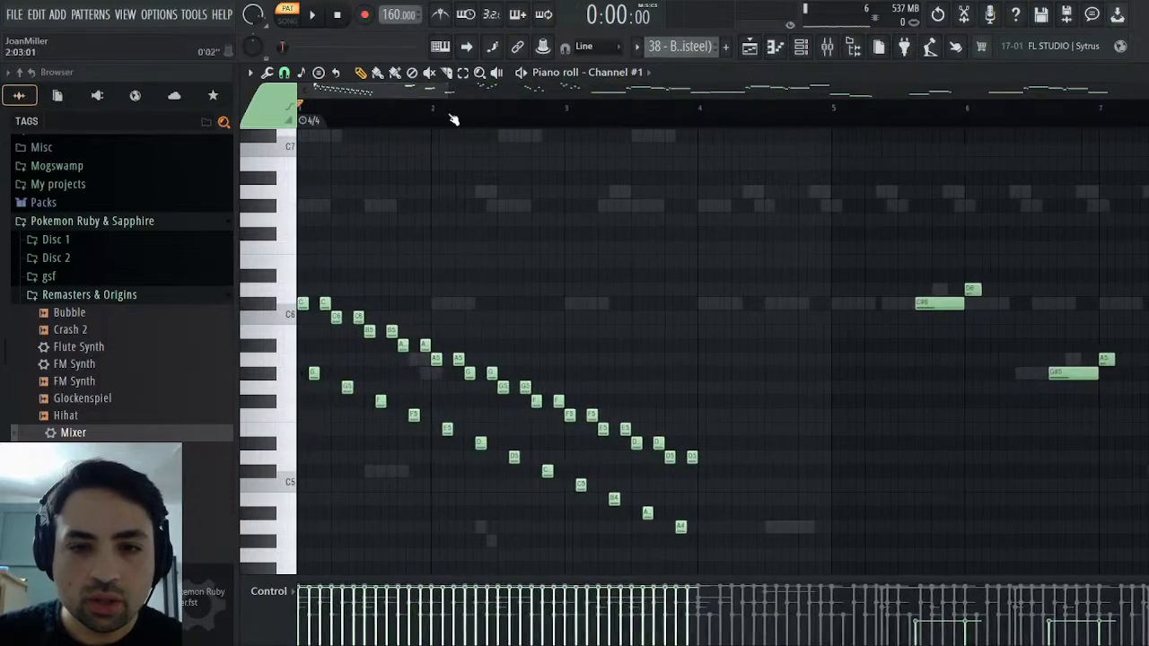
drag(875, 123, 888, 126)
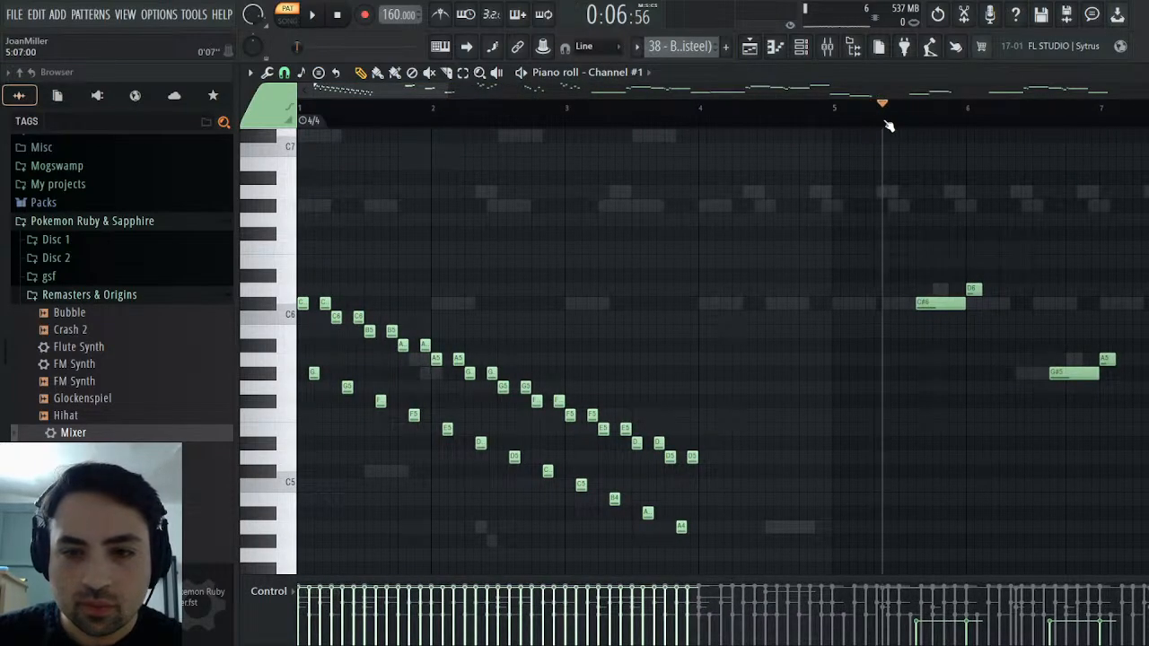
click(312, 14)
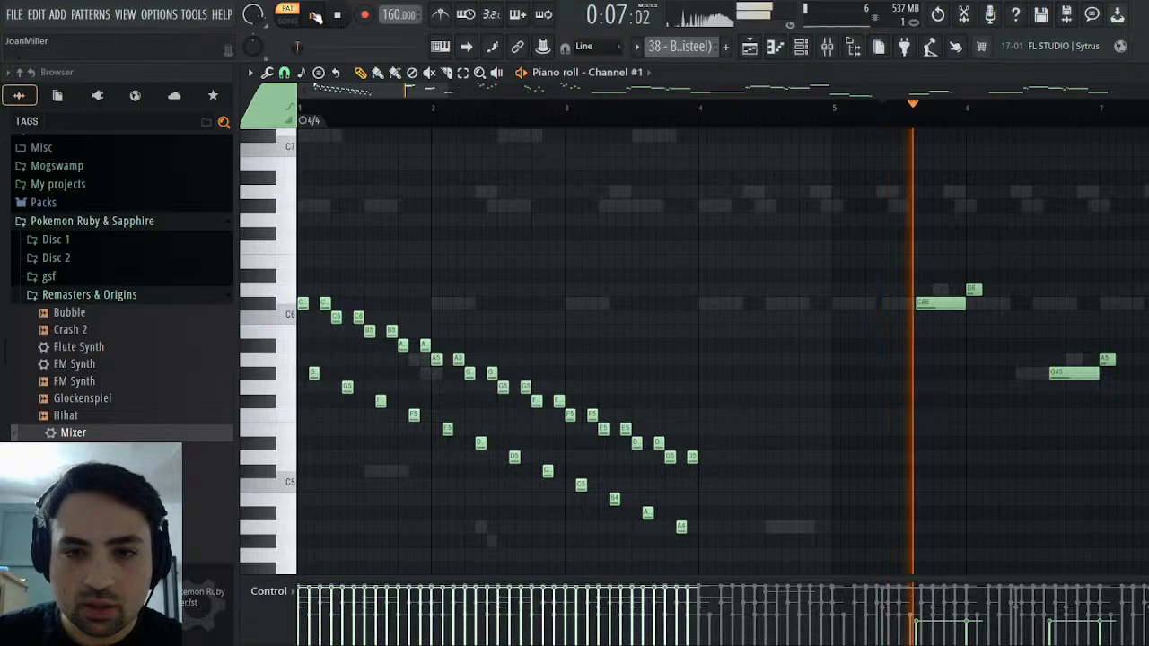
click(830, 115)
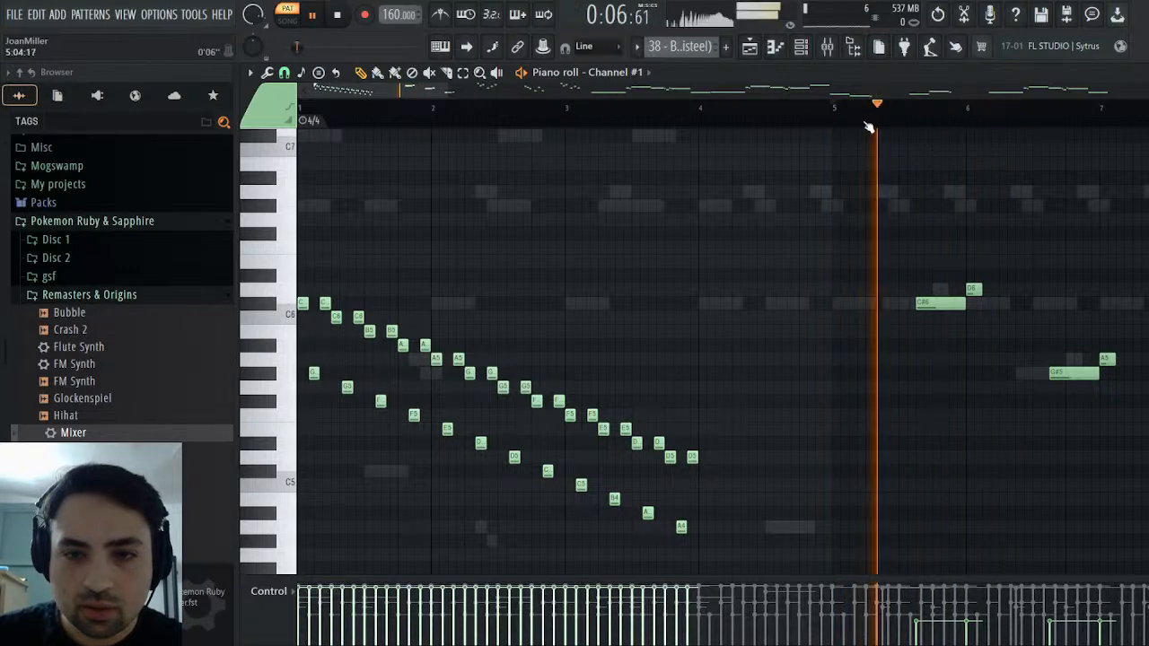
key(space)
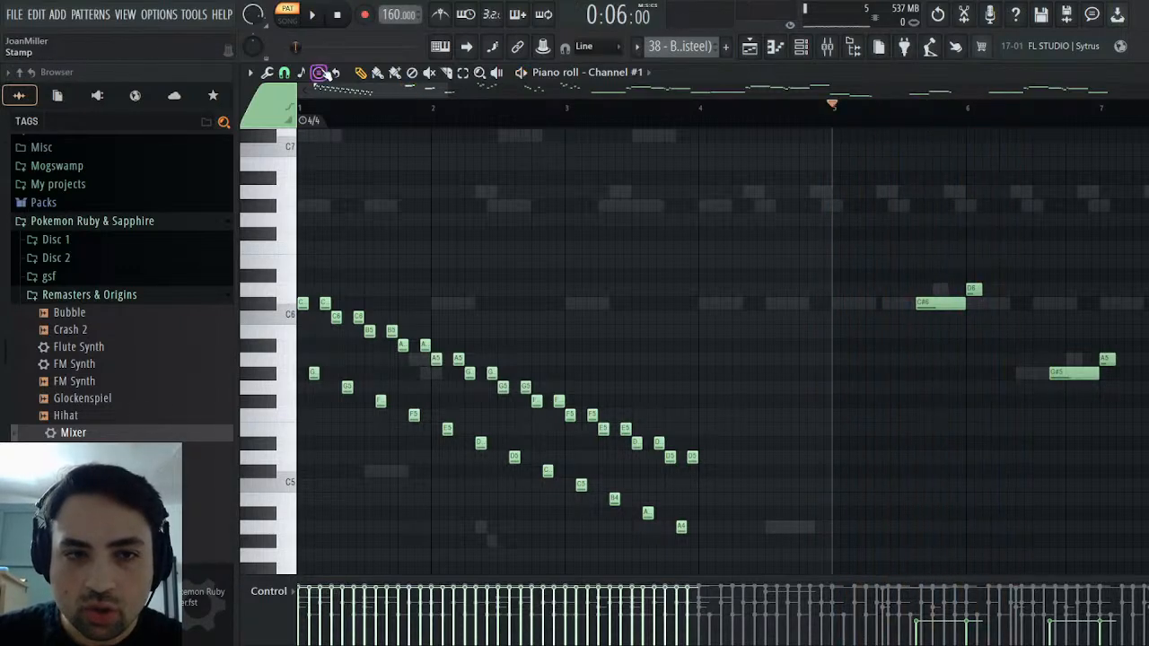
drag(316, 87, 389, 89)
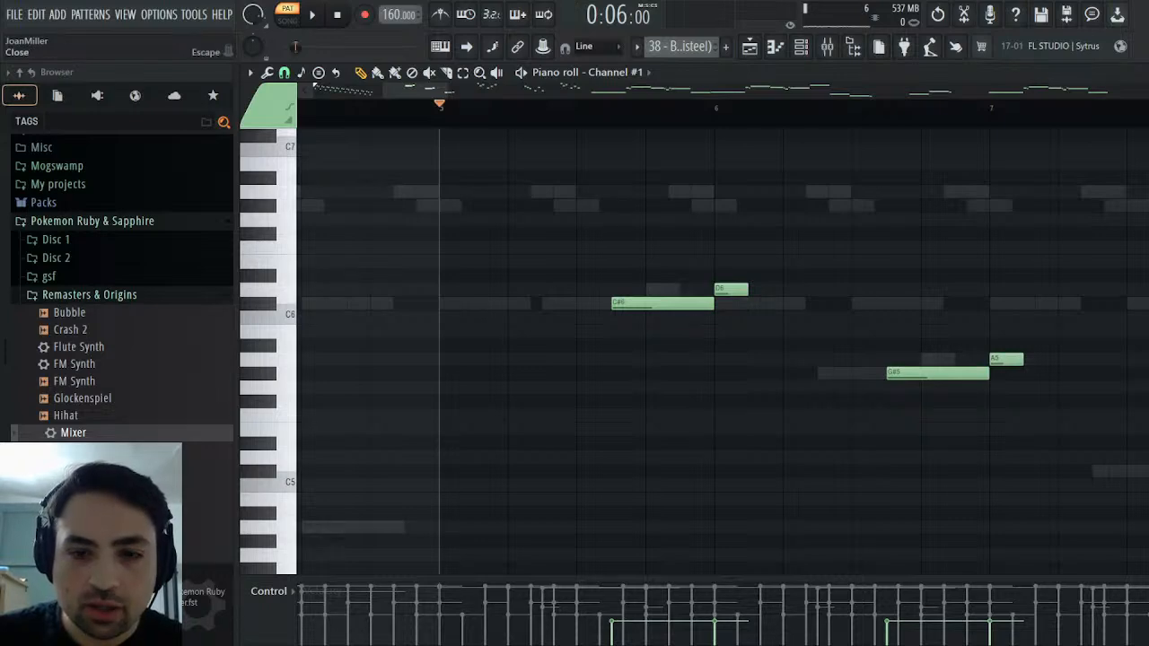
Close the piano roll, unmute Channel #1 and play the original battle pattern from bar 5 together with Channel #2
click(1146, 73)
click(255, 114)
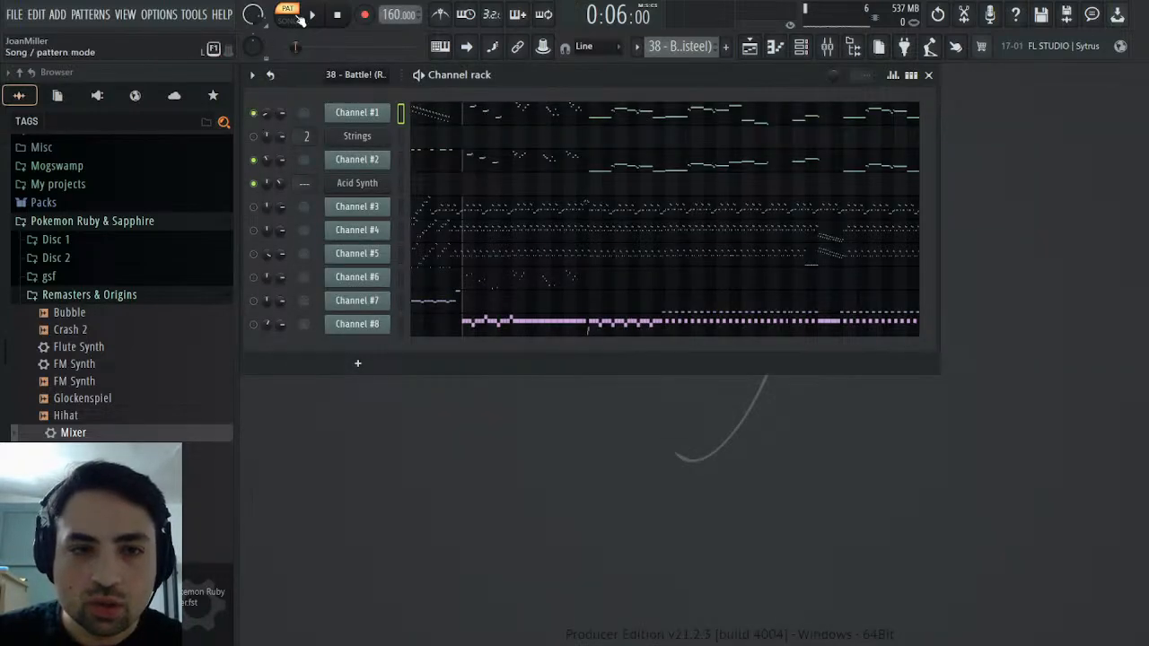
click(311, 15)
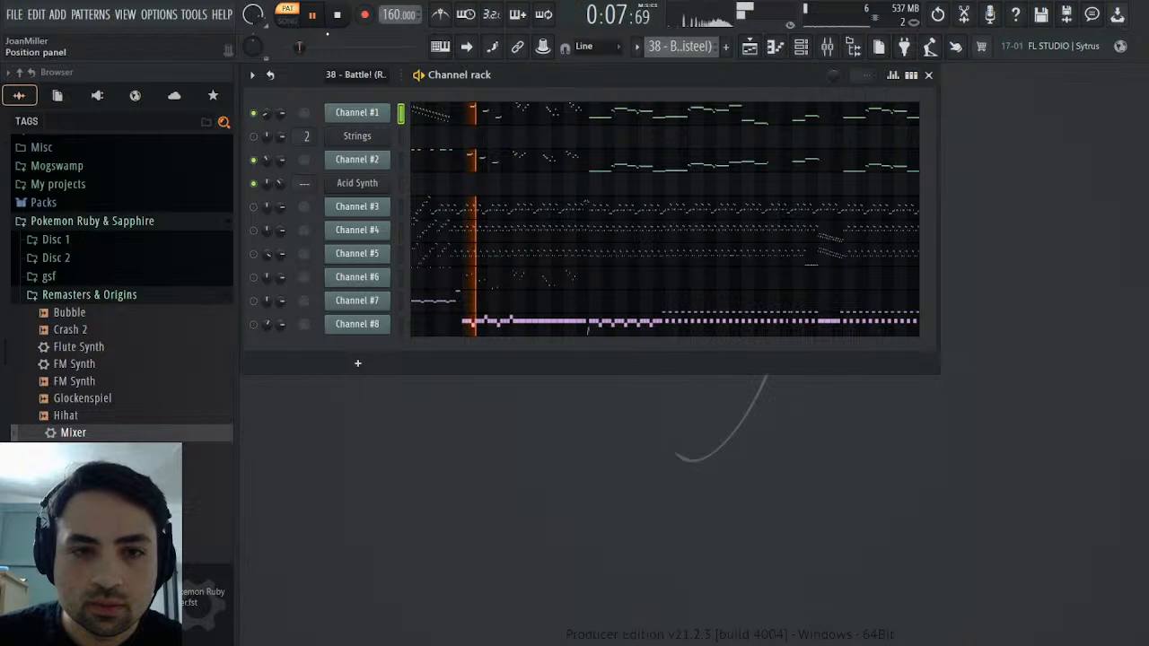
click(339, 15)
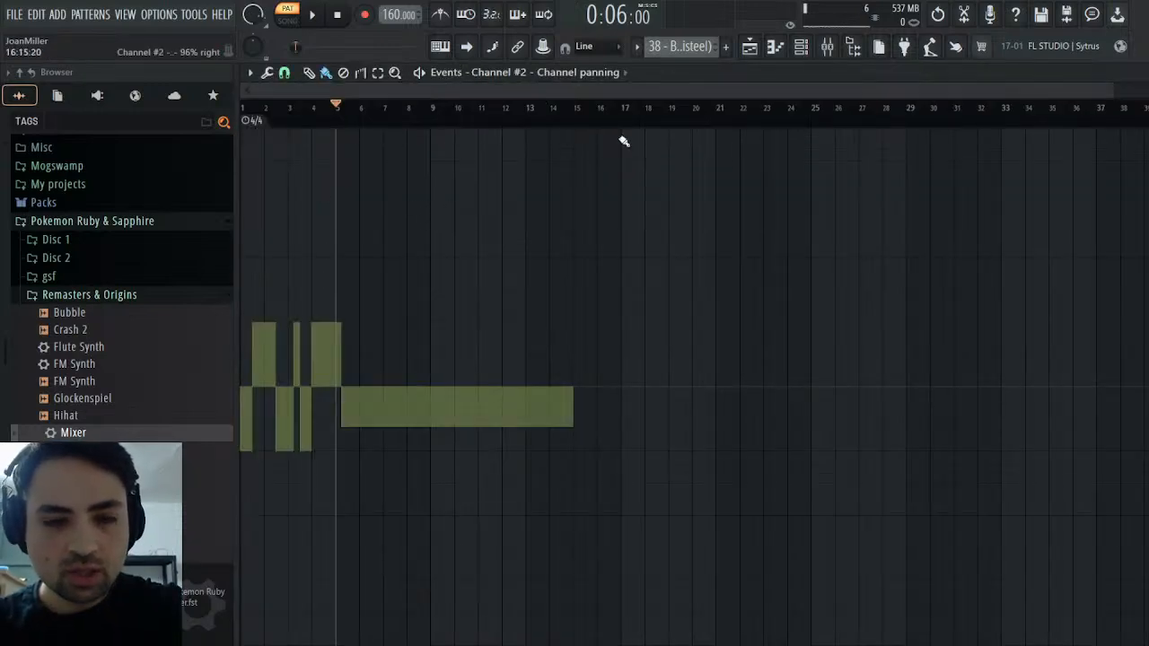
Copy Channel #2's panning events for bars 1 to 12 into the Acid Synth channel's panning events in the Melody pattern
drag(511, 117, 1, 82)
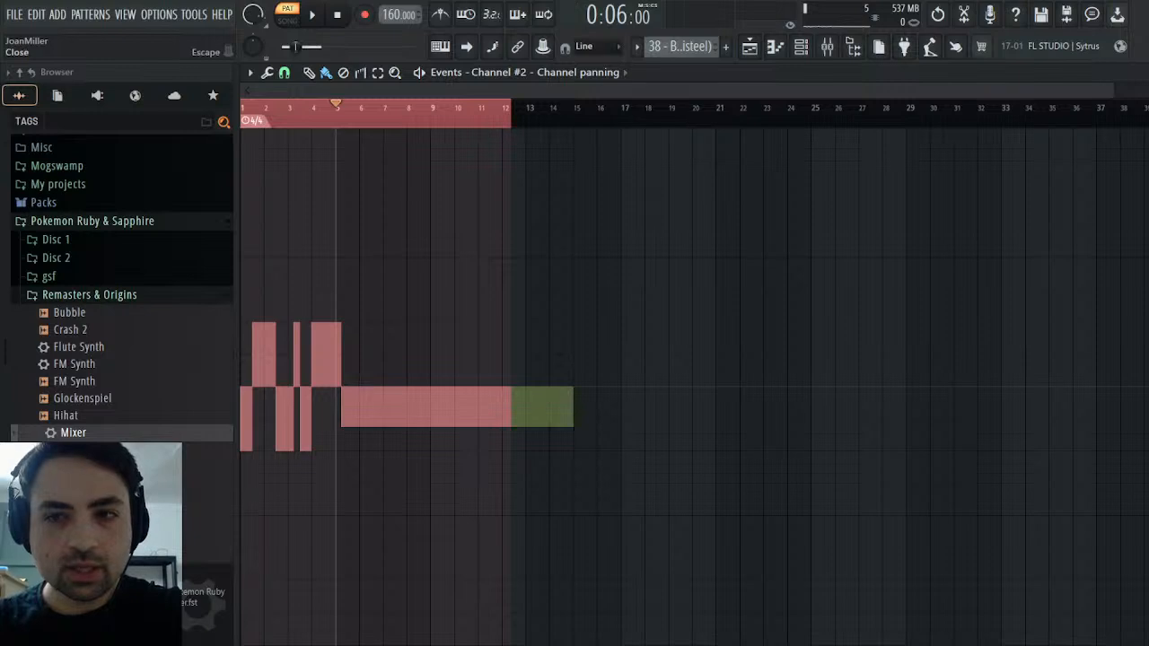
click(1144, 73)
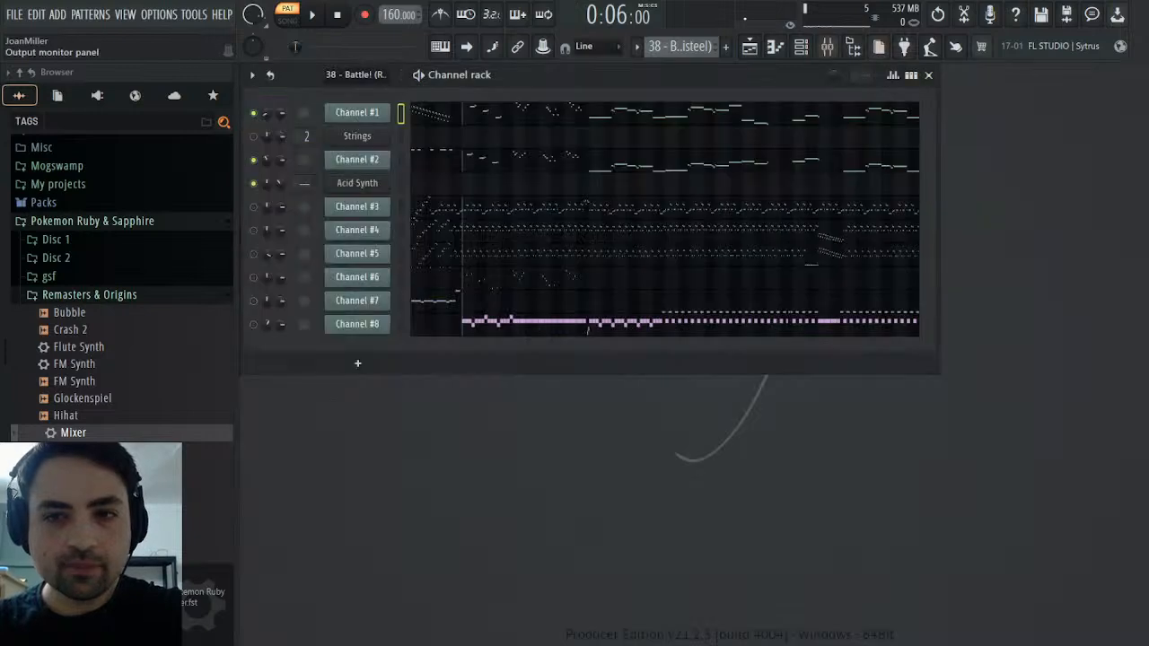
click(705, 77)
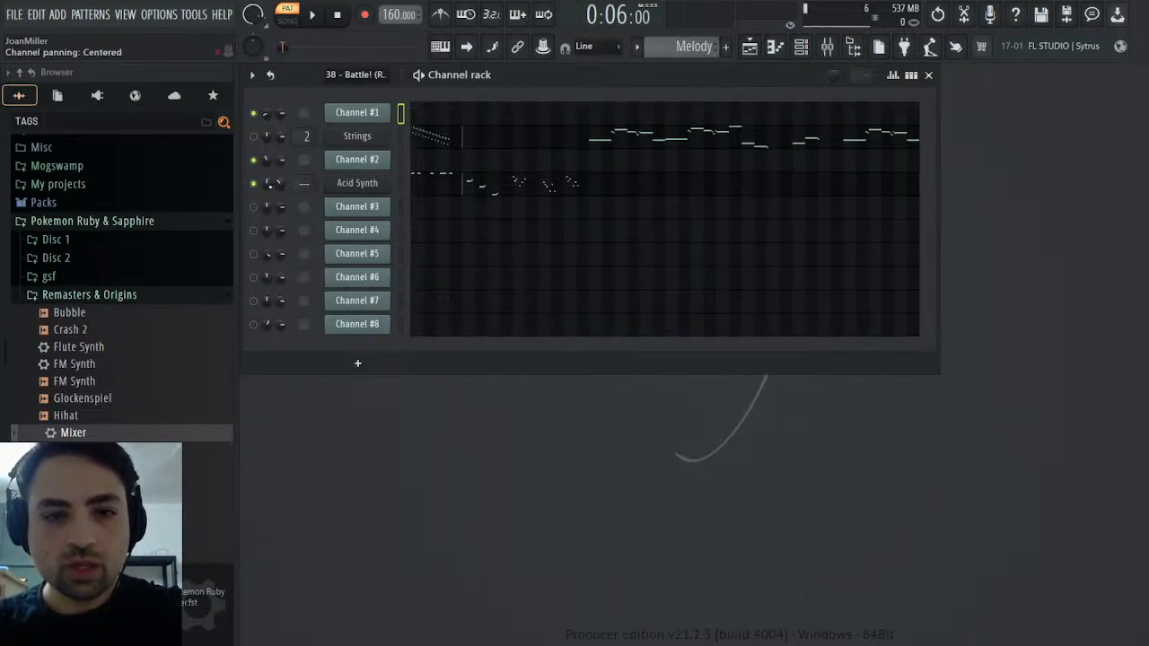
click(300, 217)
key(ctrl+v)
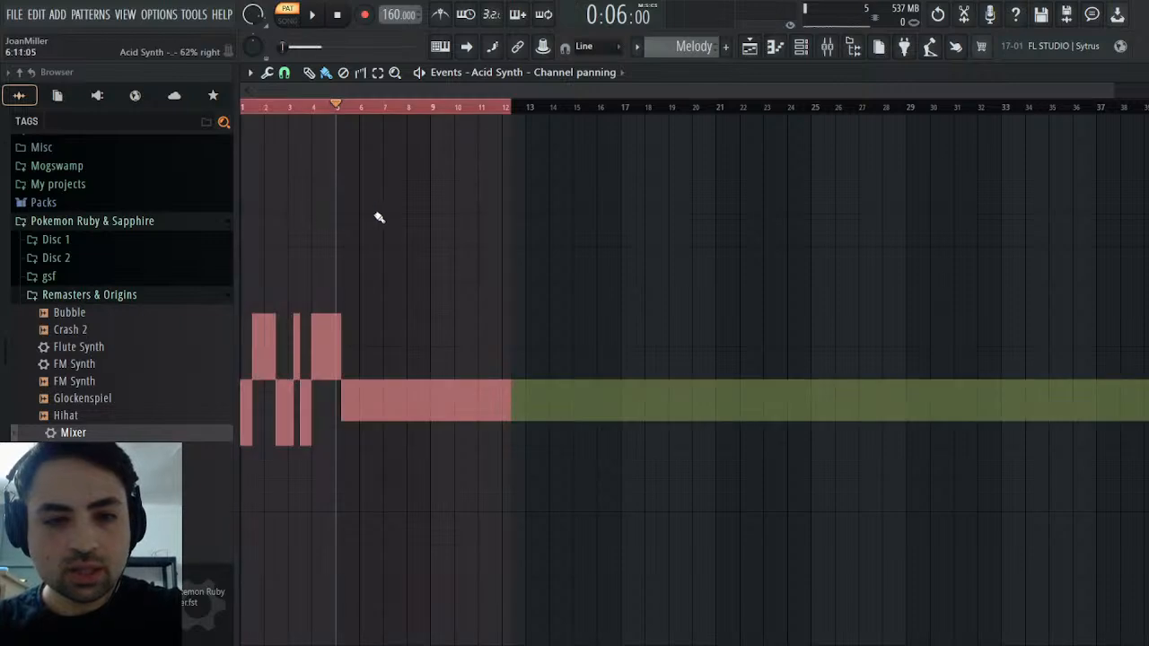
Deselect the pasted panning events, play the Melody pattern to hear the panning, and close the event editor
ctrl+click(437, 111)
click(331, 15)
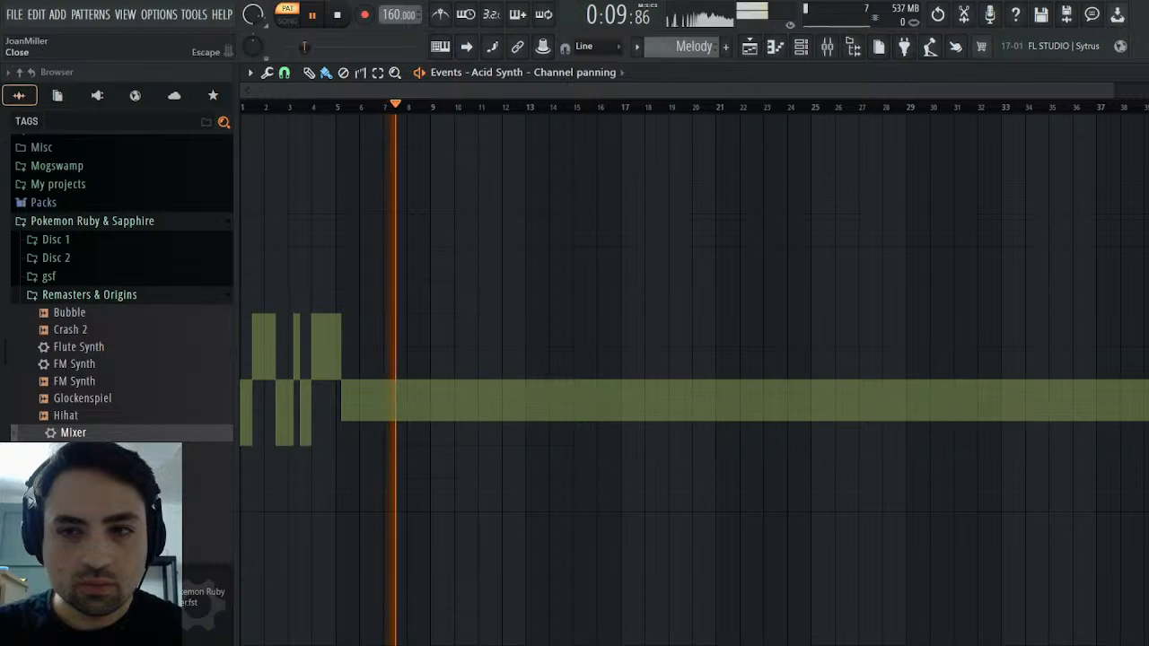
click(1148, 73)
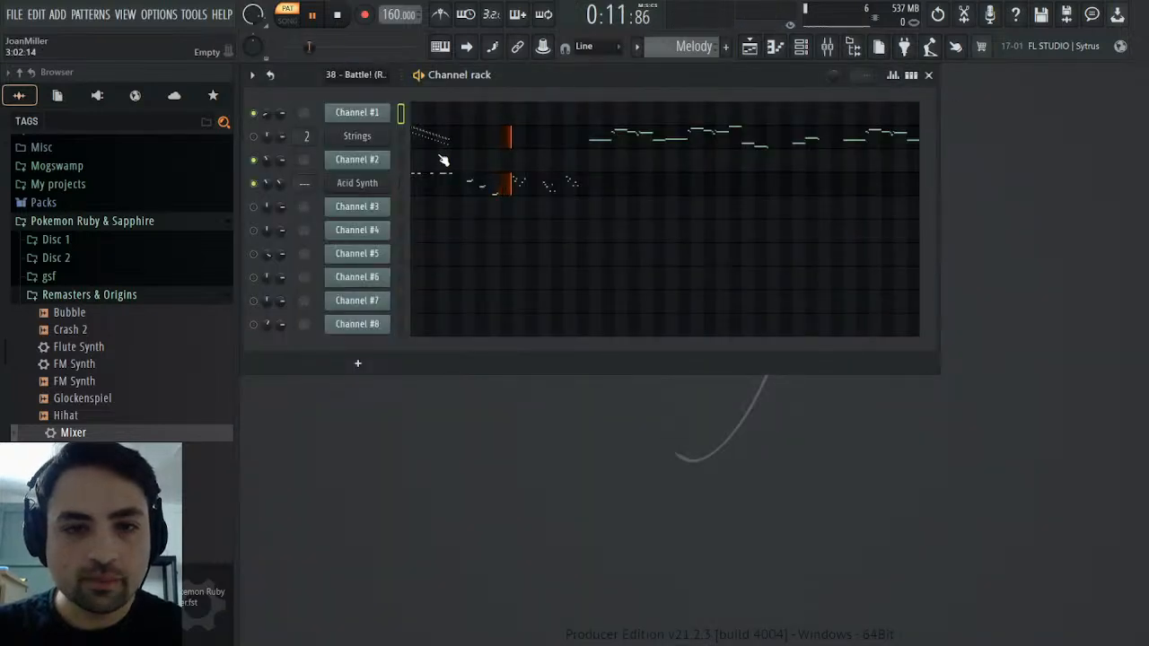
key(space)
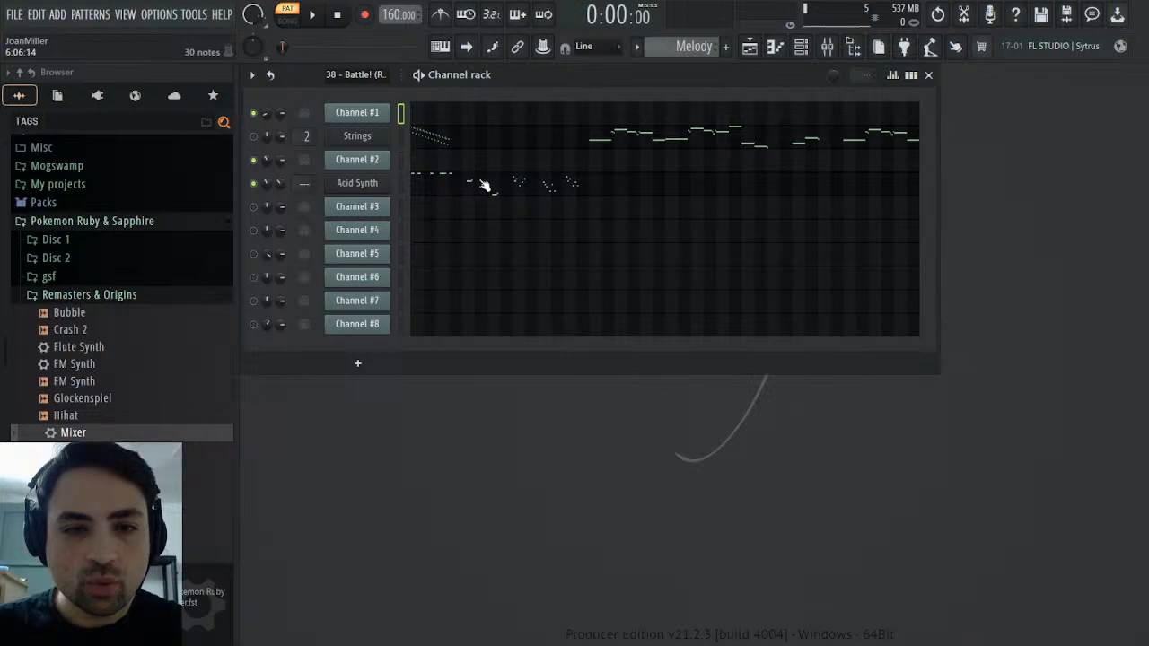
Route the Acid Synth channel to mixer track 3 and load the Mixer preset from Remasters & Origins onto that track
click(357, 184)
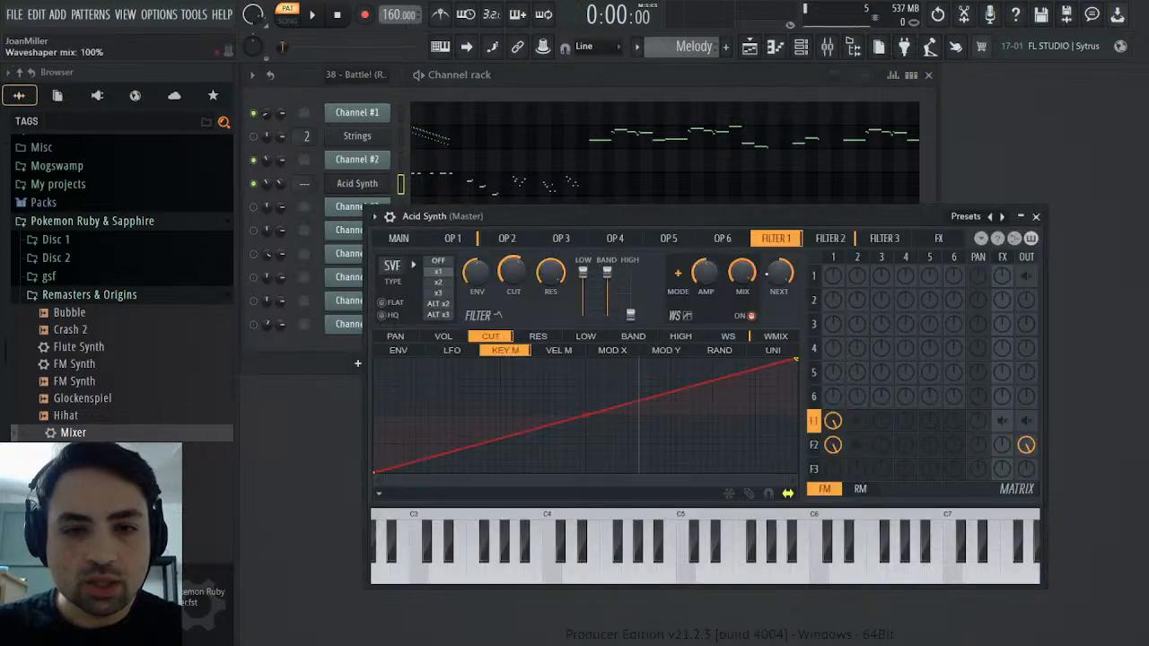
click(392, 217)
click(1033, 256)
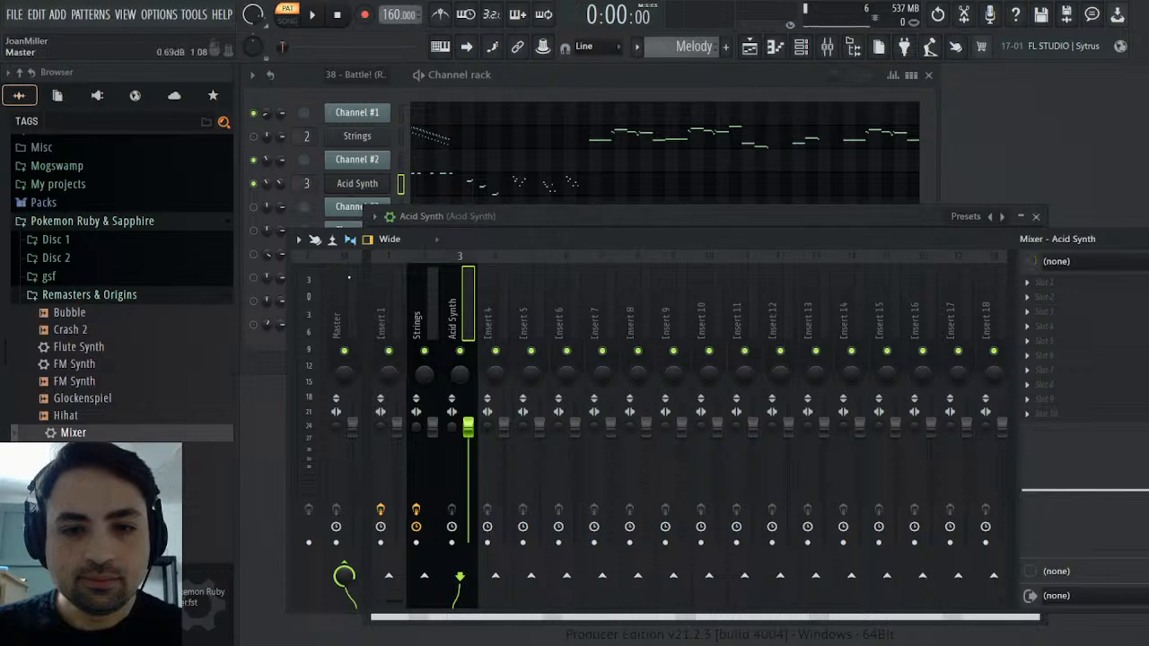
drag(69, 432, 1071, 409)
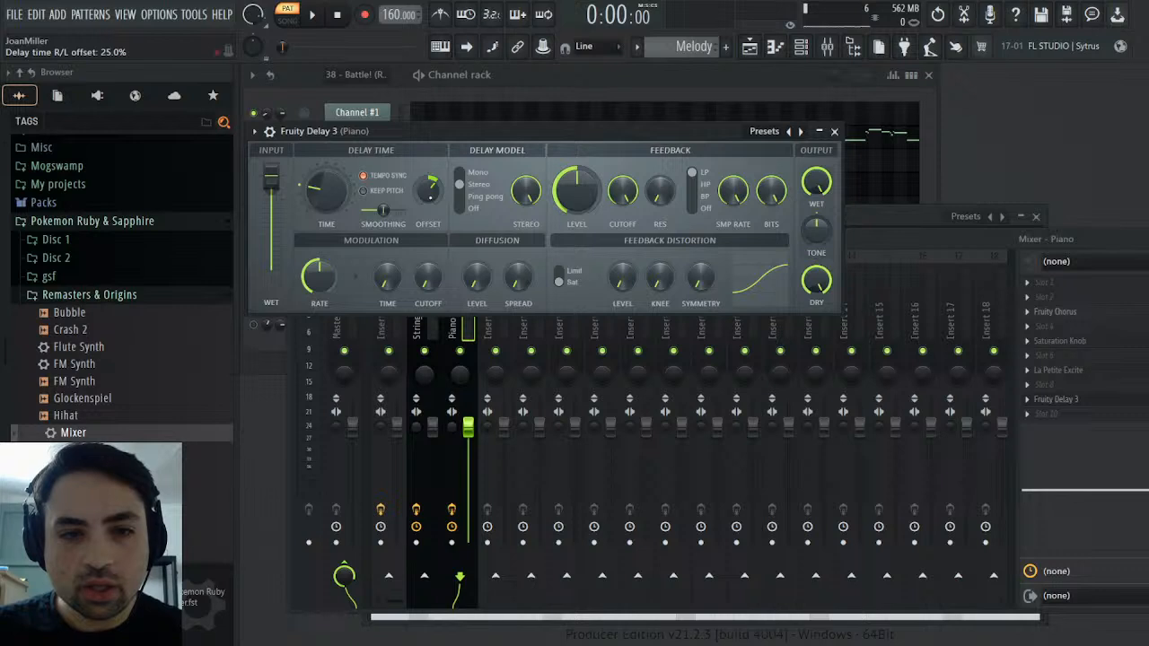
In Fruity Delay 3, lower the feedback level, set wet output, diffusion level and spread to about half, and close the open windows
drag(577, 191, 576, 170)
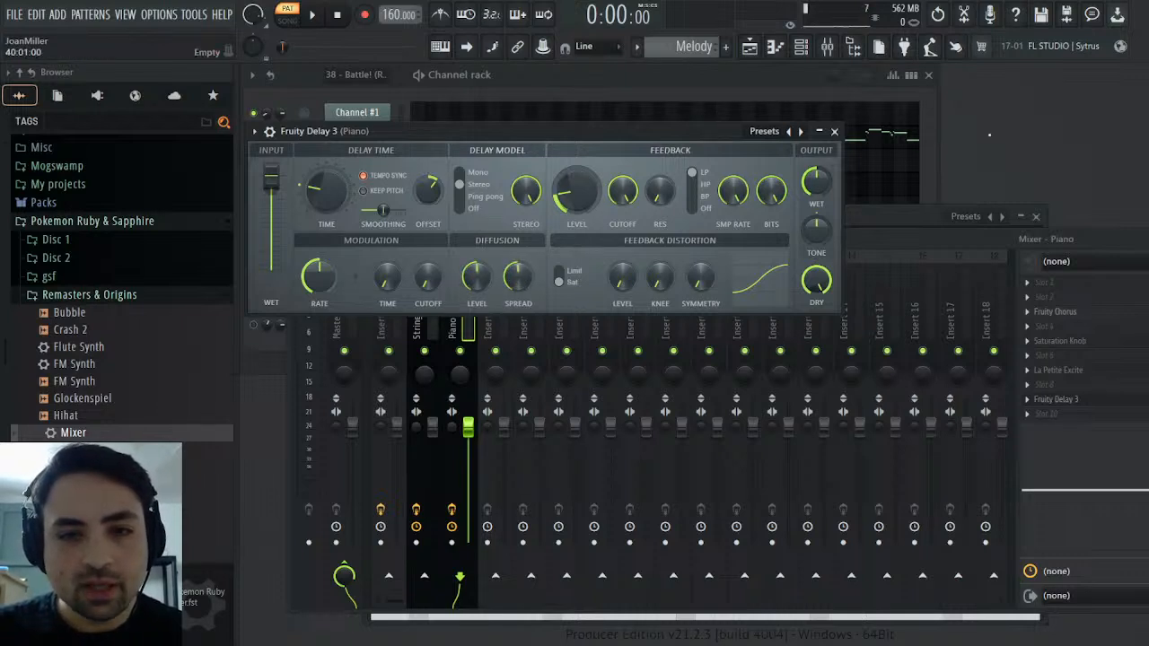
click(1147, 239)
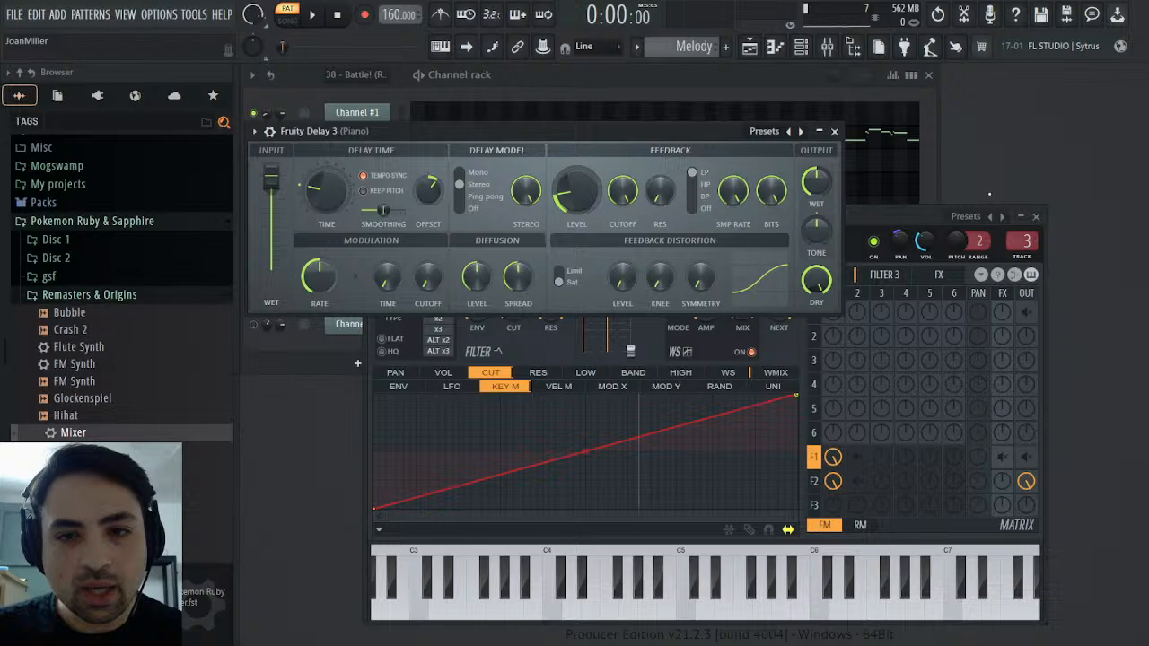
click(835, 132)
click(1039, 217)
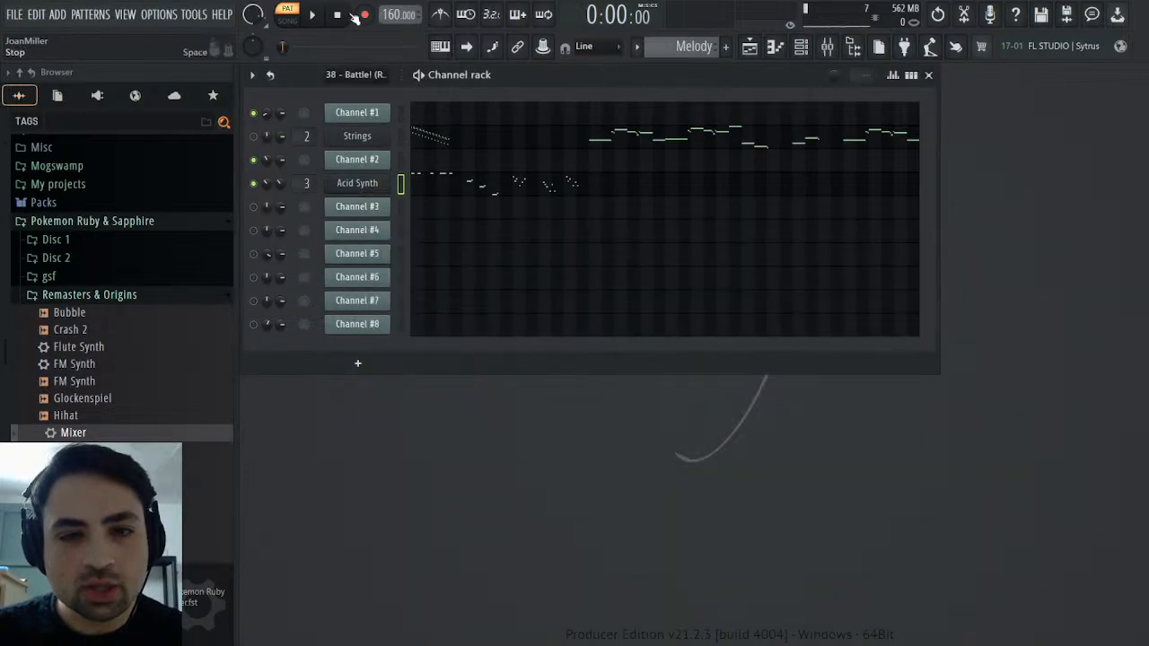
Play the original battle pattern from about bar 5 to hear Channels #1 and #2 together, and stop playback
scroll(670, 51, up, 1)
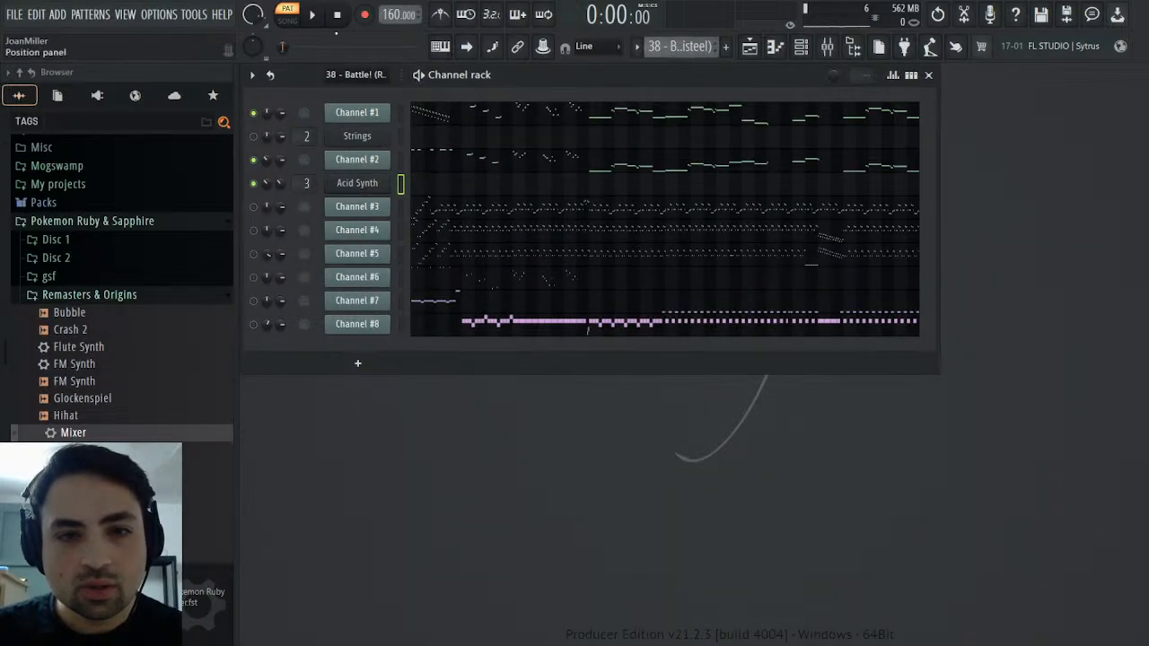
key(space)
drag(298, 47, 297, 48)
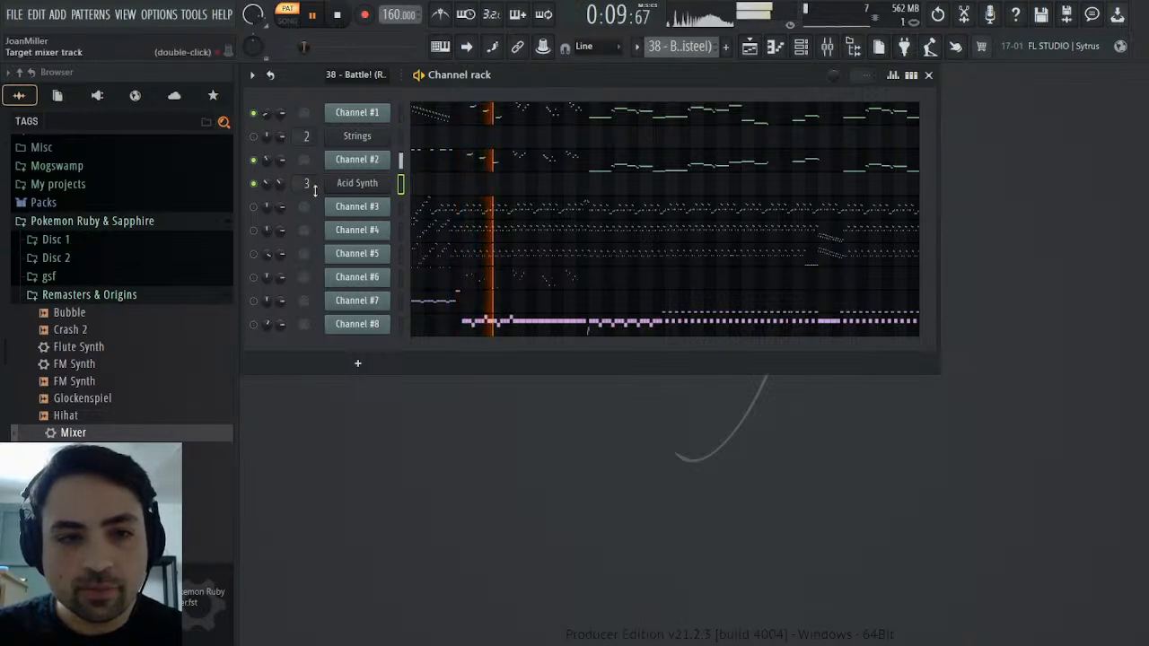
click(336, 14)
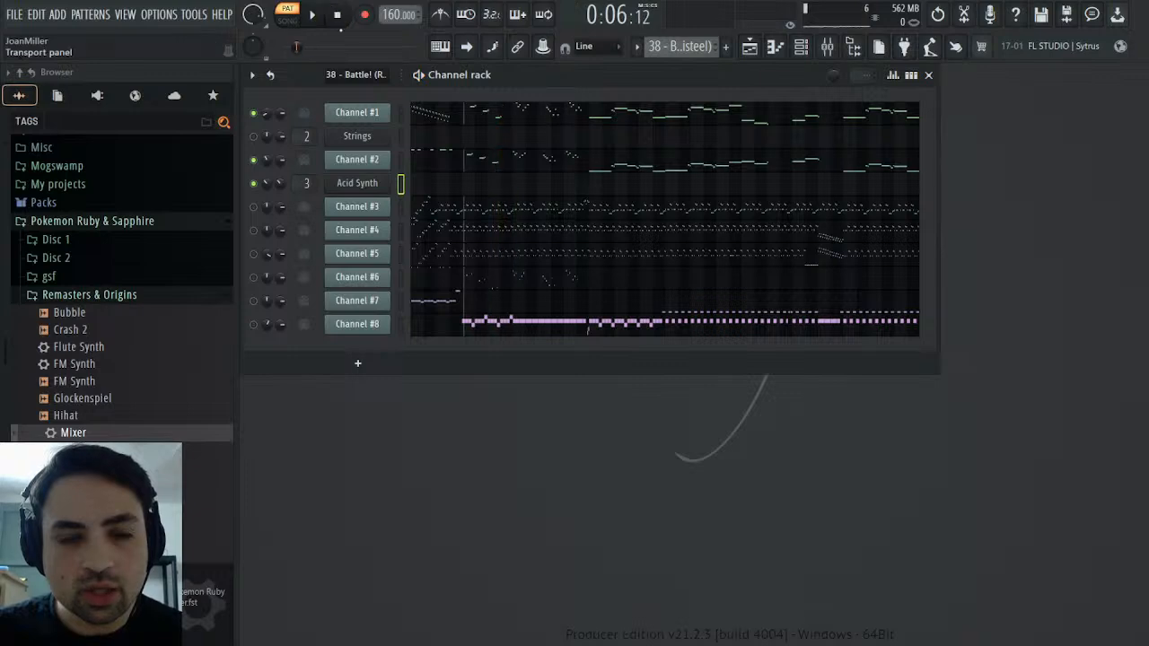
Lower the feedback level of mixer track 3's Fruity Delay 3 to near minimum while the Melody pattern plays, and close the plugin
click(827, 47)
click(1057, 401)
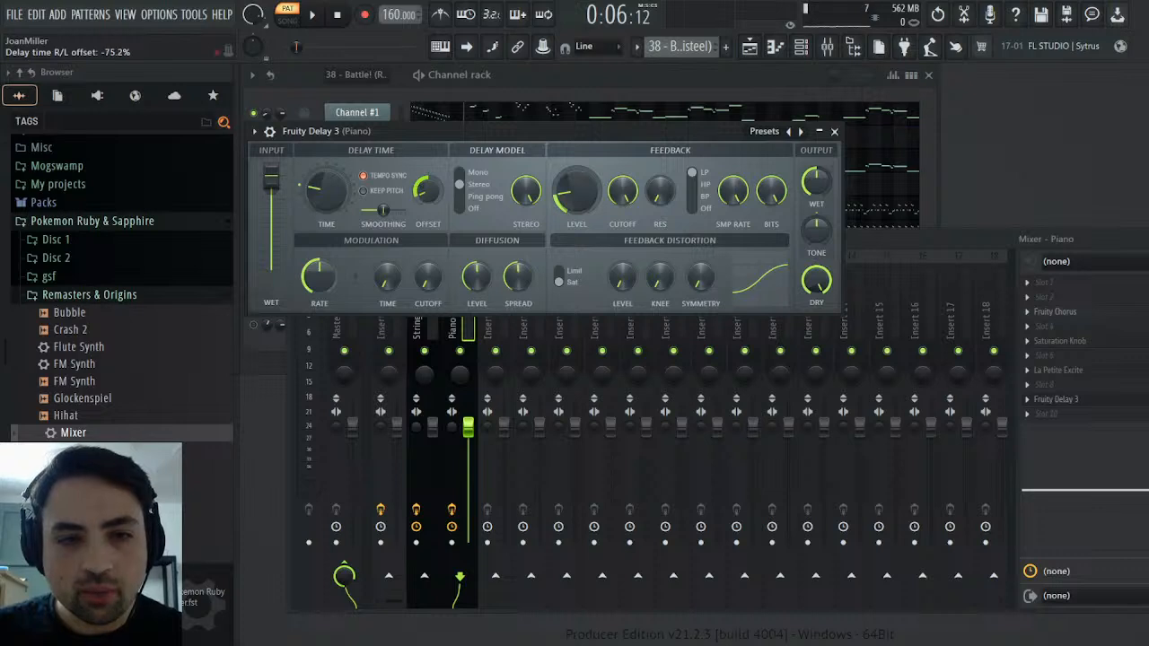
click(680, 48)
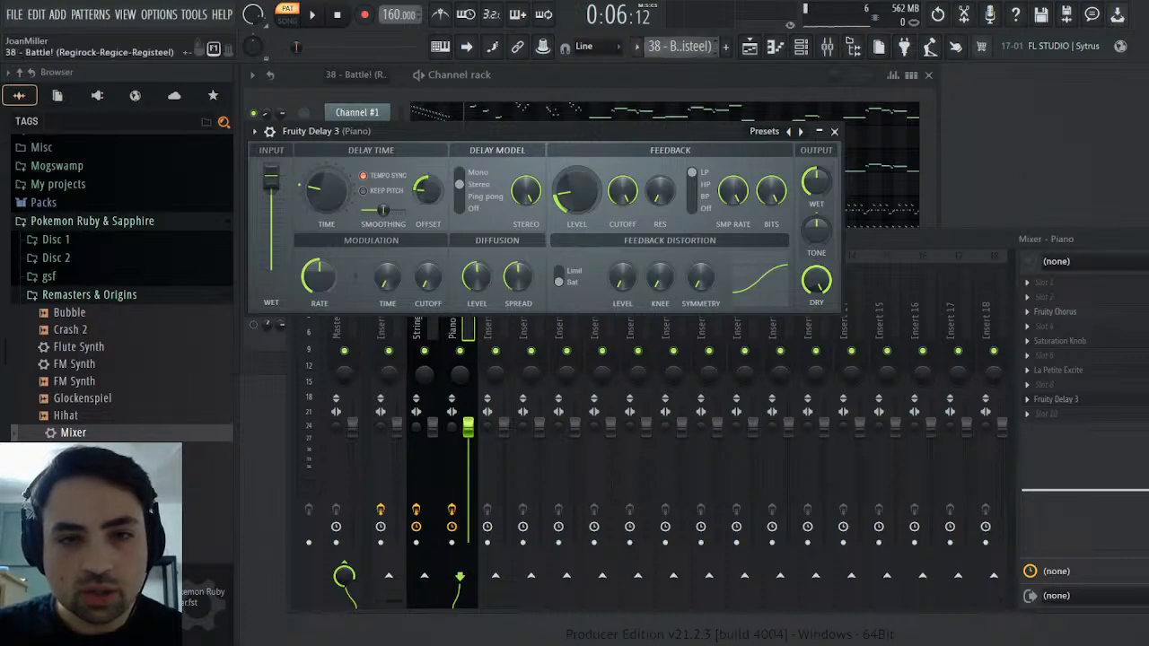
click(678, 69)
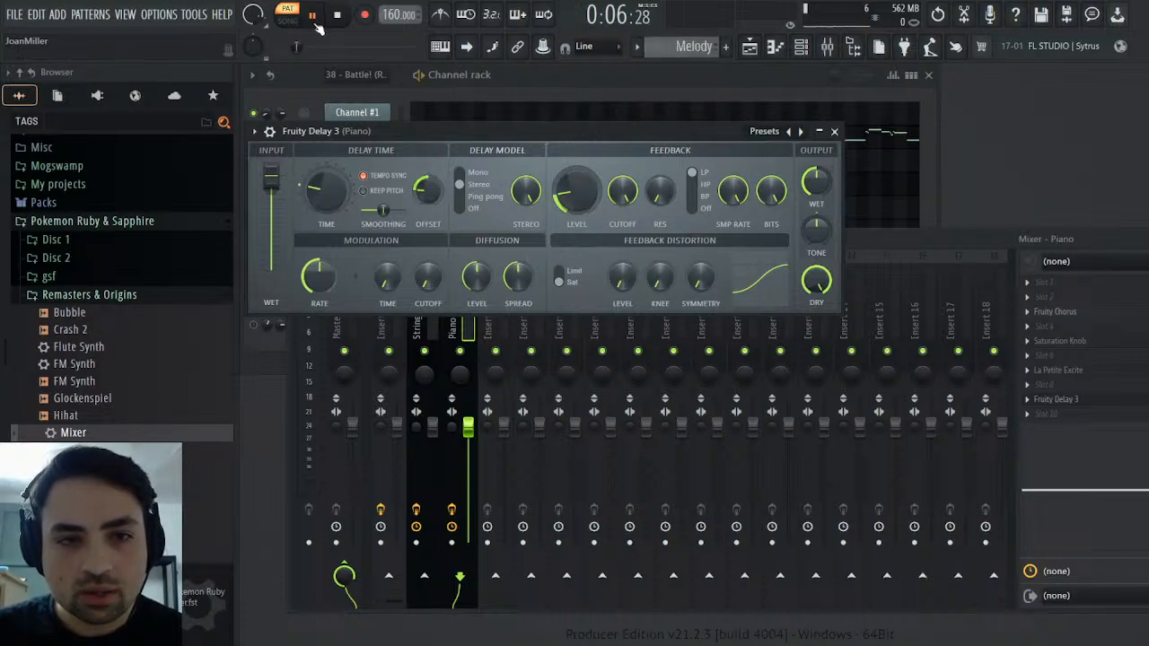
key(space)
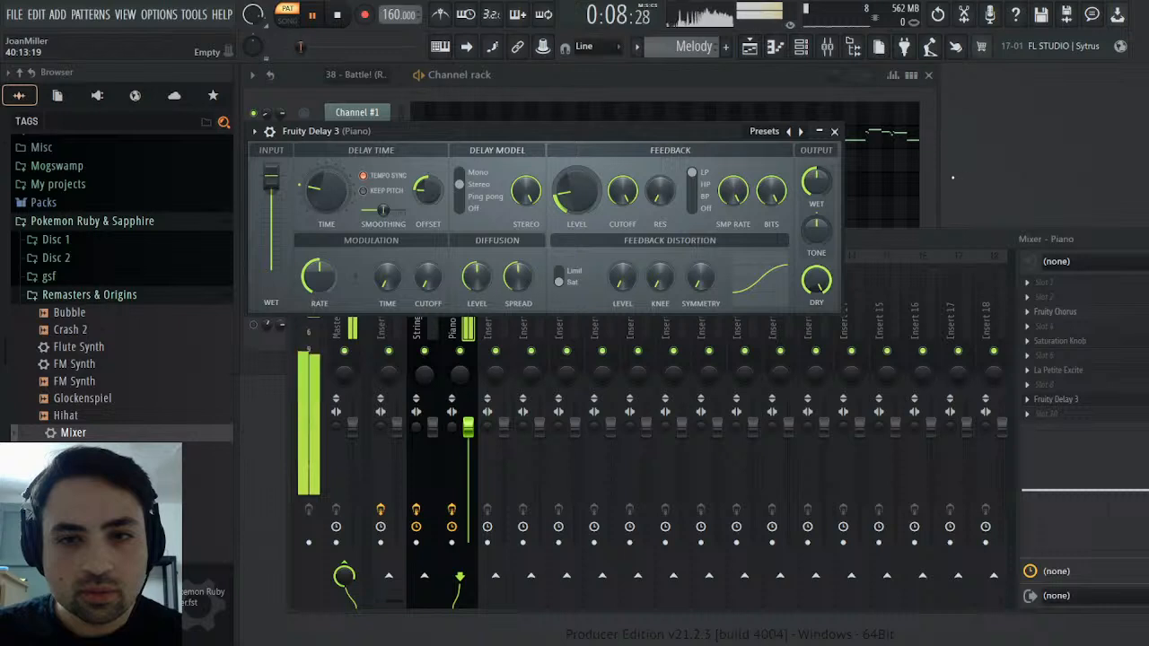
drag(576, 190, 577, 216)
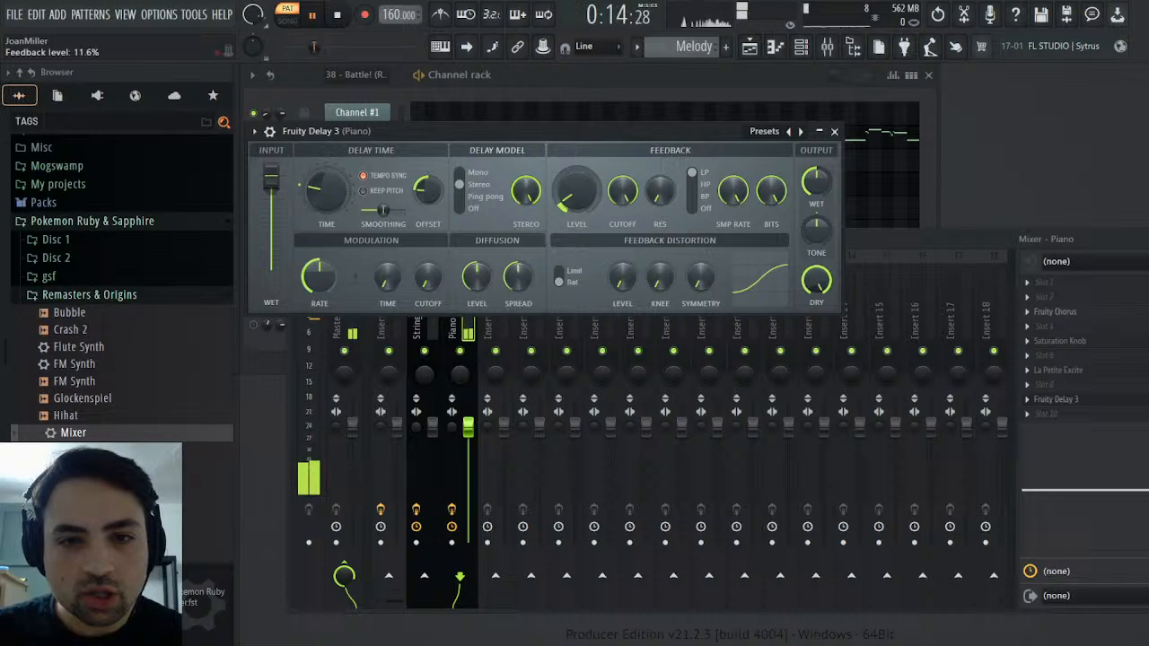
drag(577, 190, 577, 212)
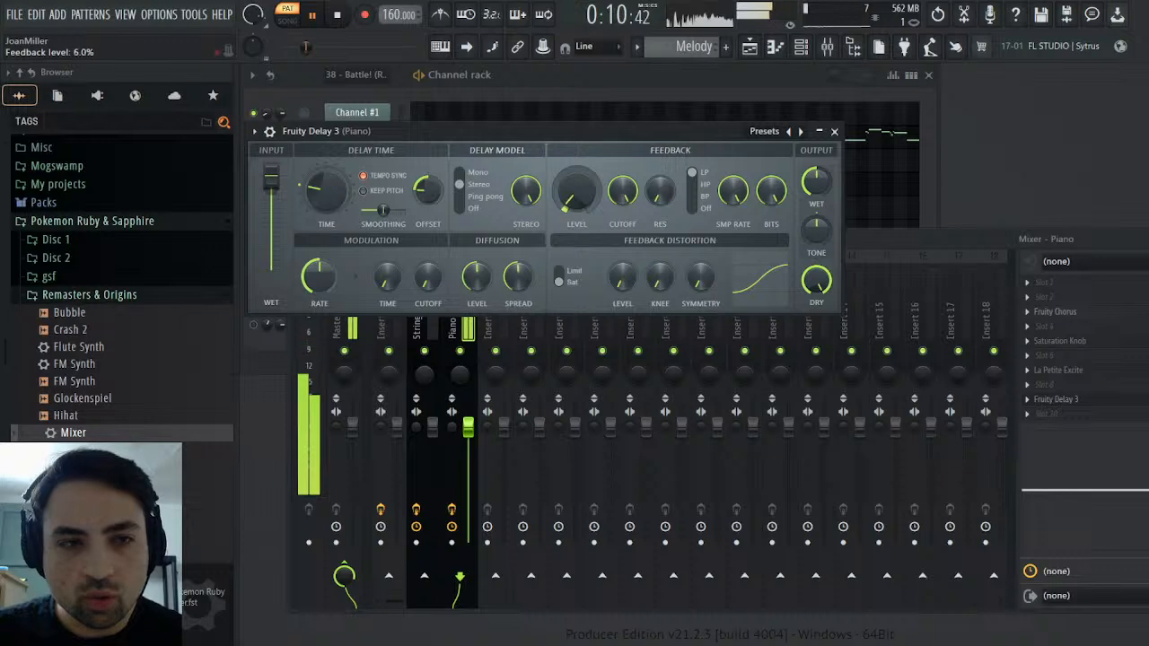
drag(577, 191, 577, 188)
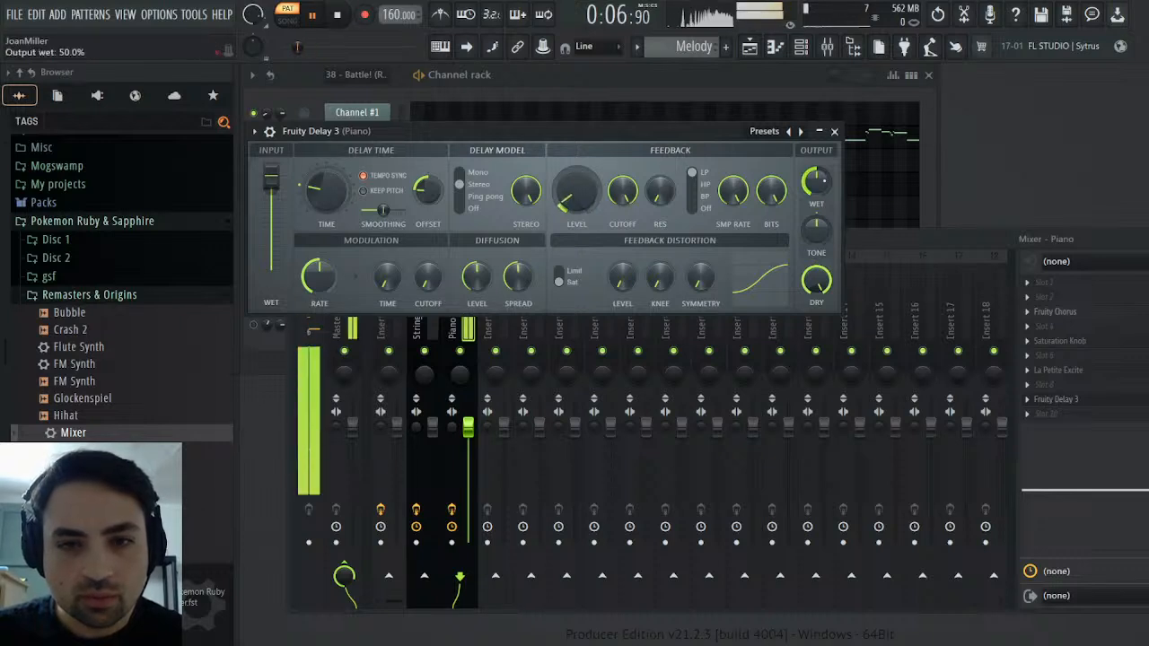
click(834, 131)
Lower mixer track 3's volume, rename the track Acid Synth to match its channel, and roll off its highs with the track EQ
drag(465, 429, 465, 456)
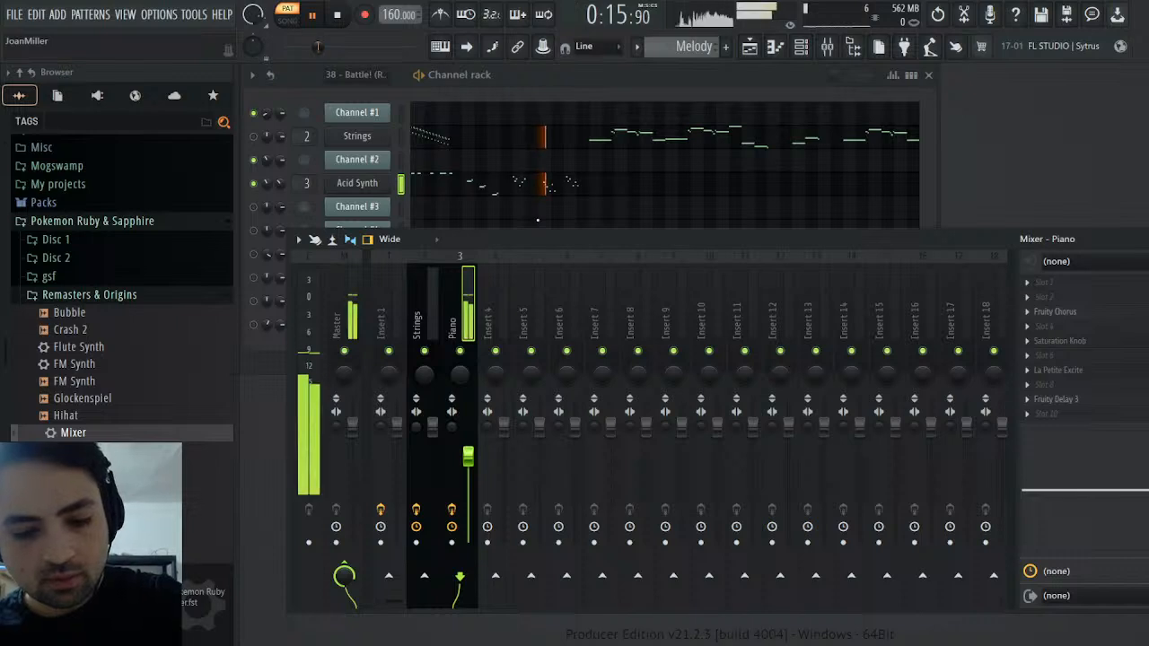
key(ctrl+l)
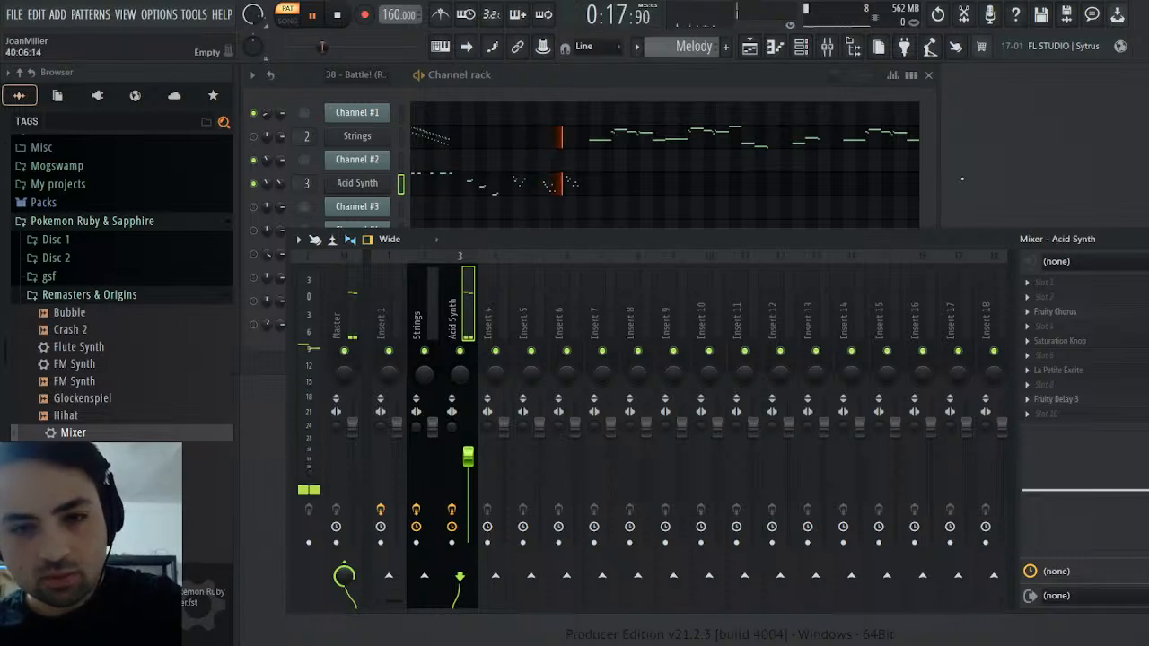
drag(1143, 472, 1147, 492)
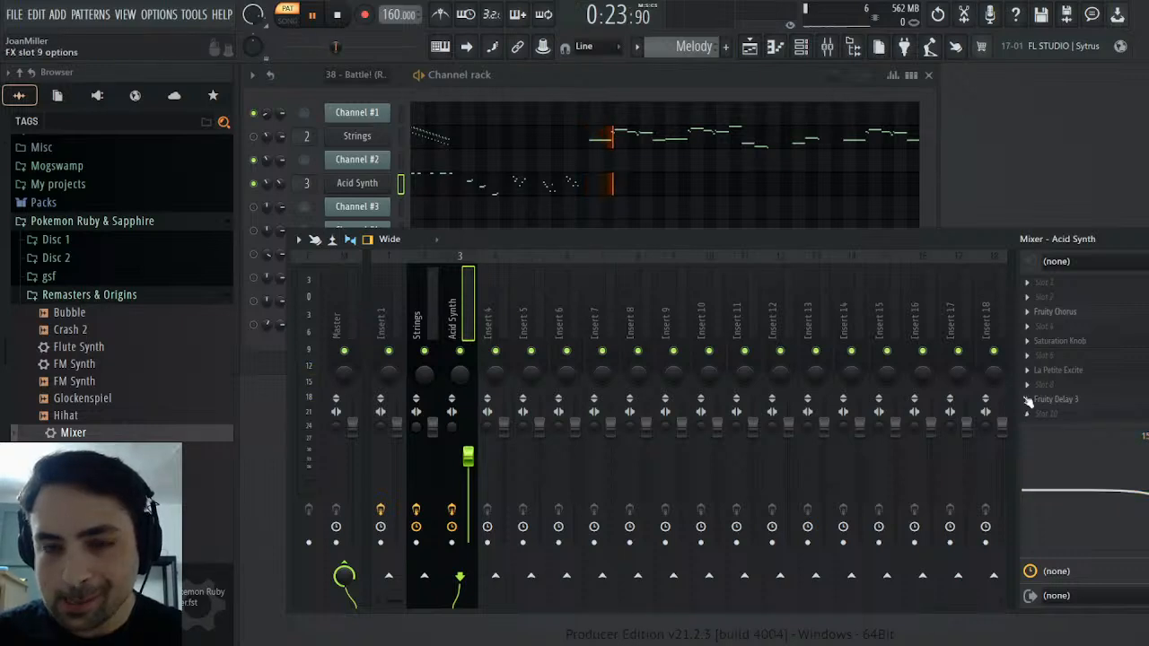
Automate the Acid Synth track's Delay 3 Mute / solo switch to turn on from bar 5, and play the pattern across that point
click(335, 15)
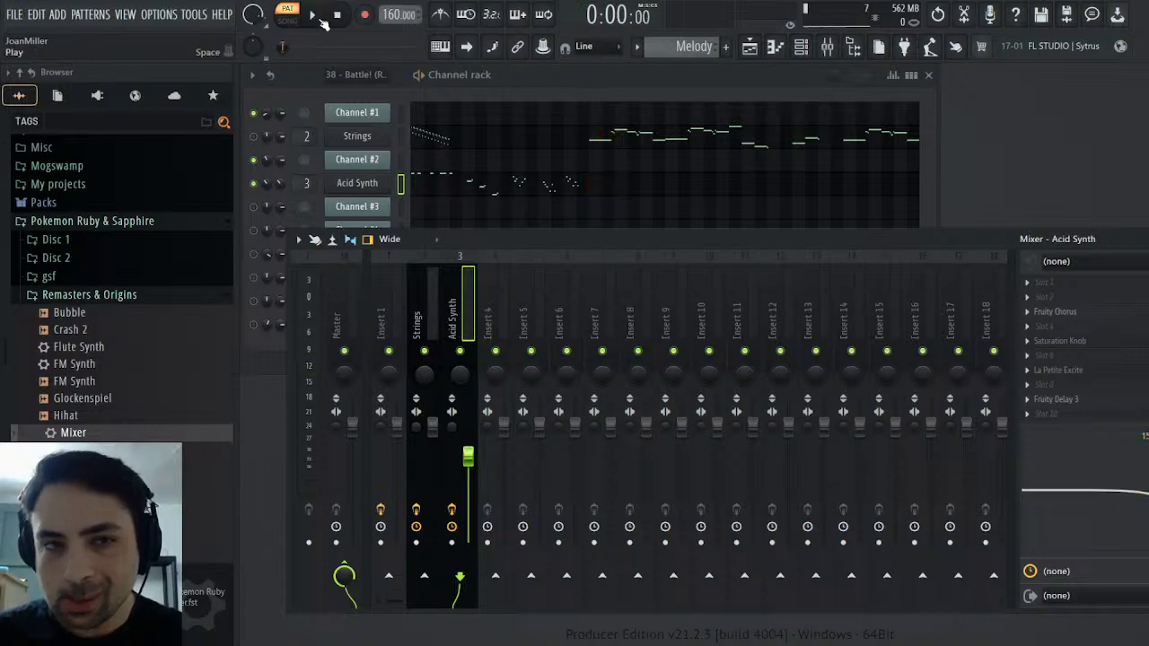
click(314, 16)
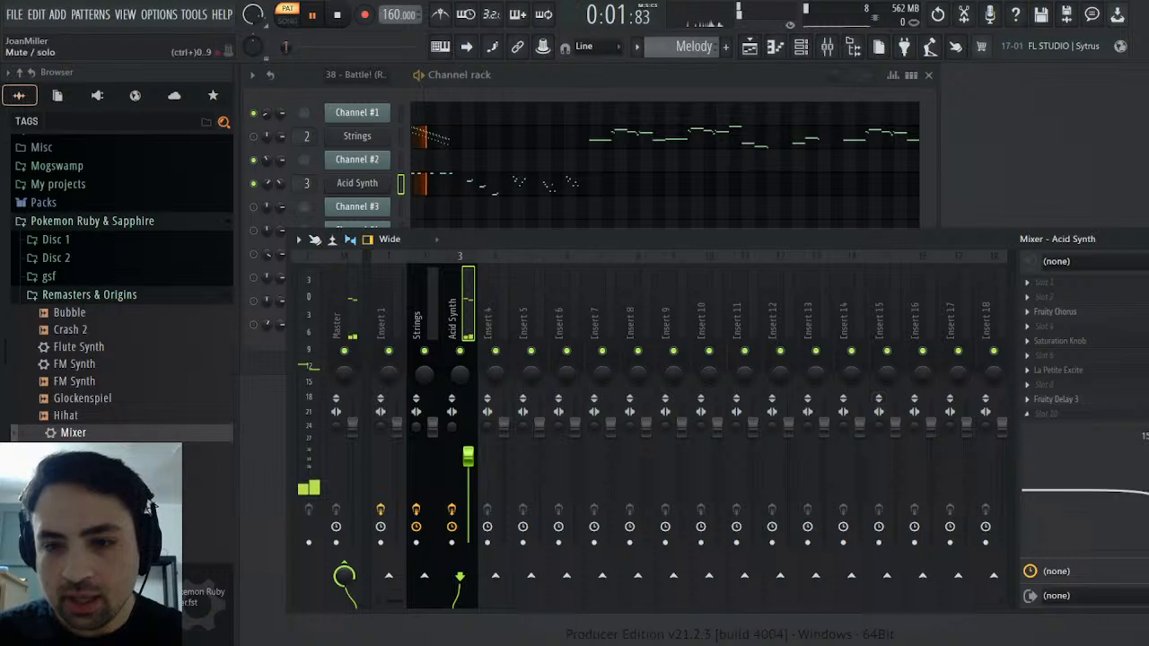
click(1120, 436)
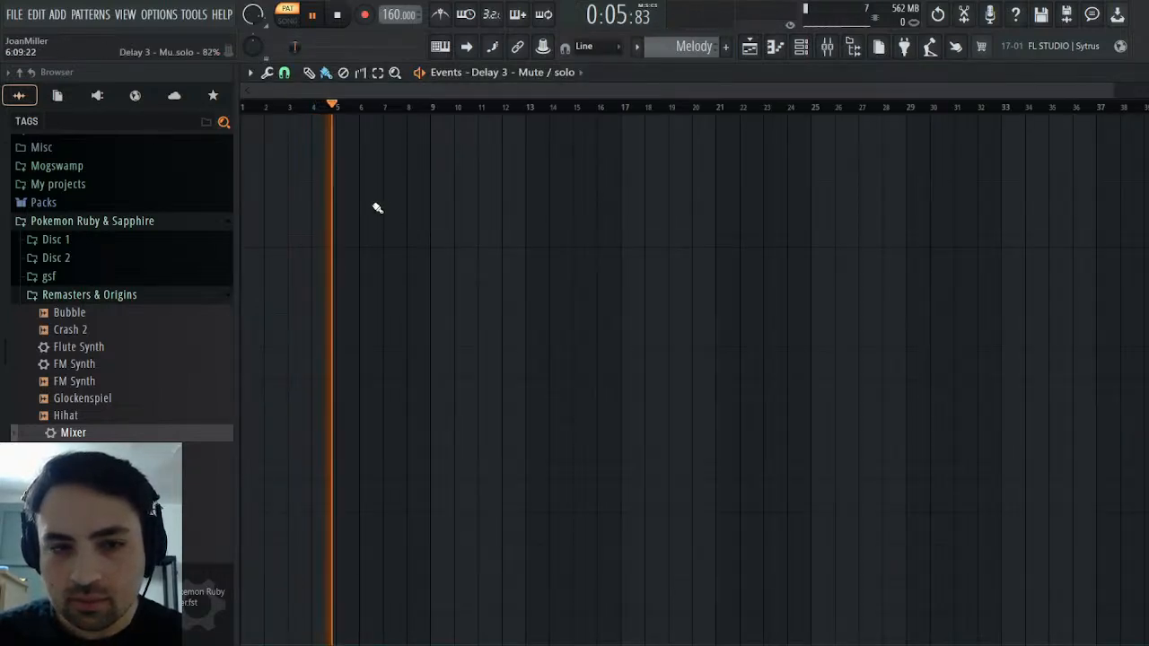
click(341, 120)
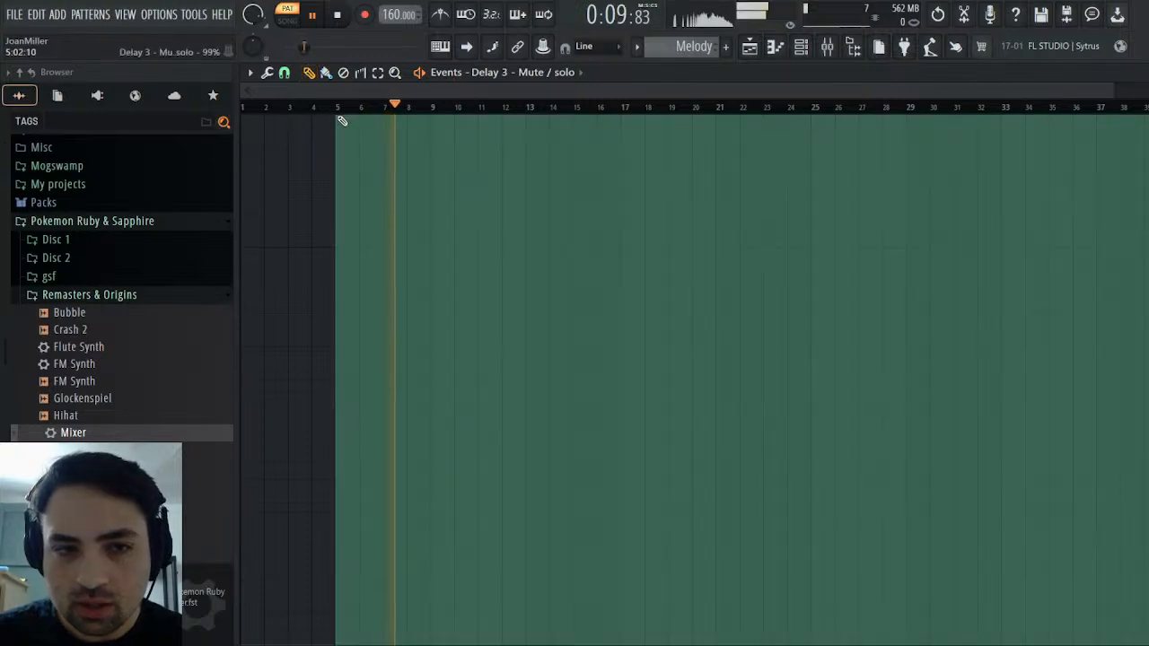
click(323, 106)
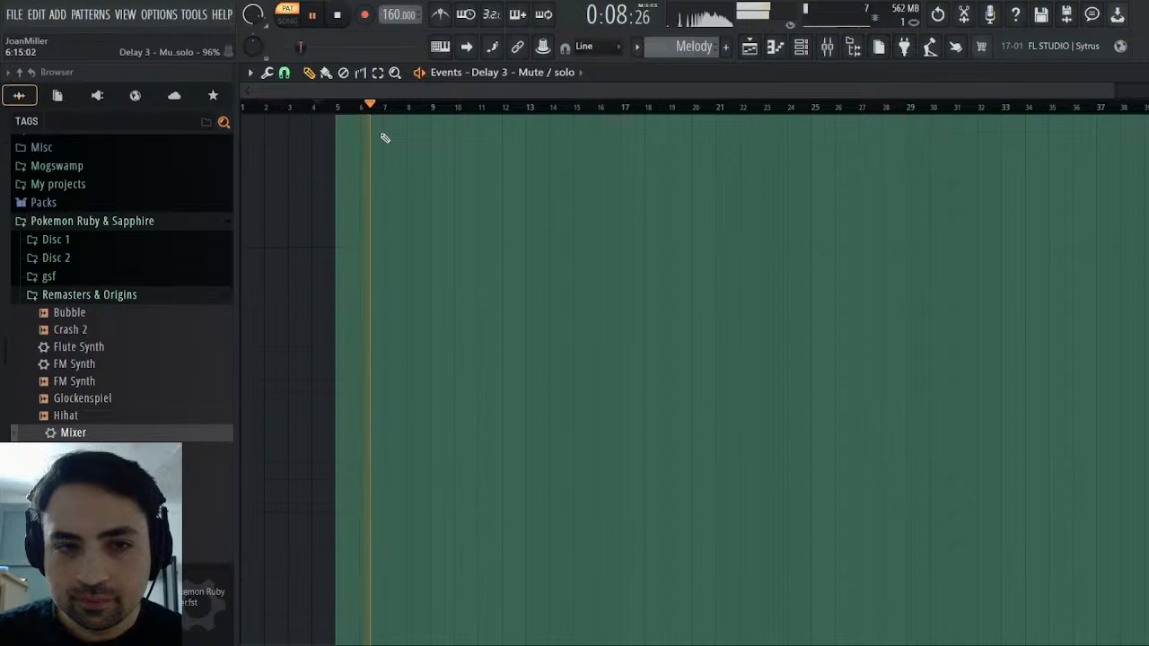
key(Escape)
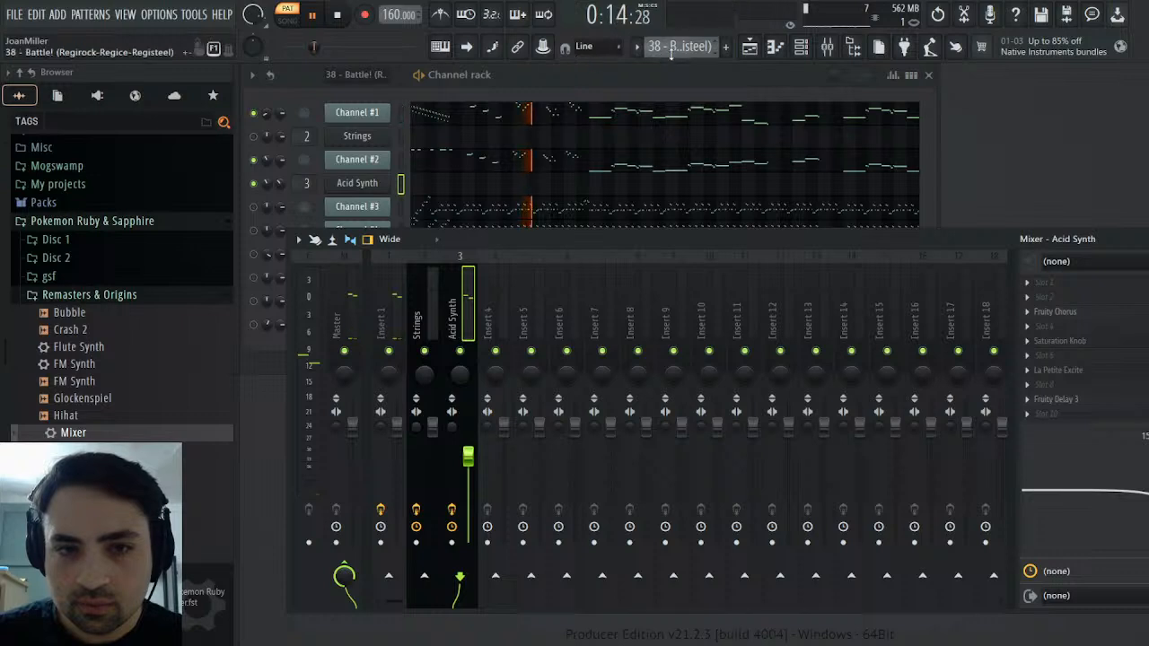
Compare the original battle pattern with the Melody pattern by ear, and stop playback
scroll(678, 47, down, 1)
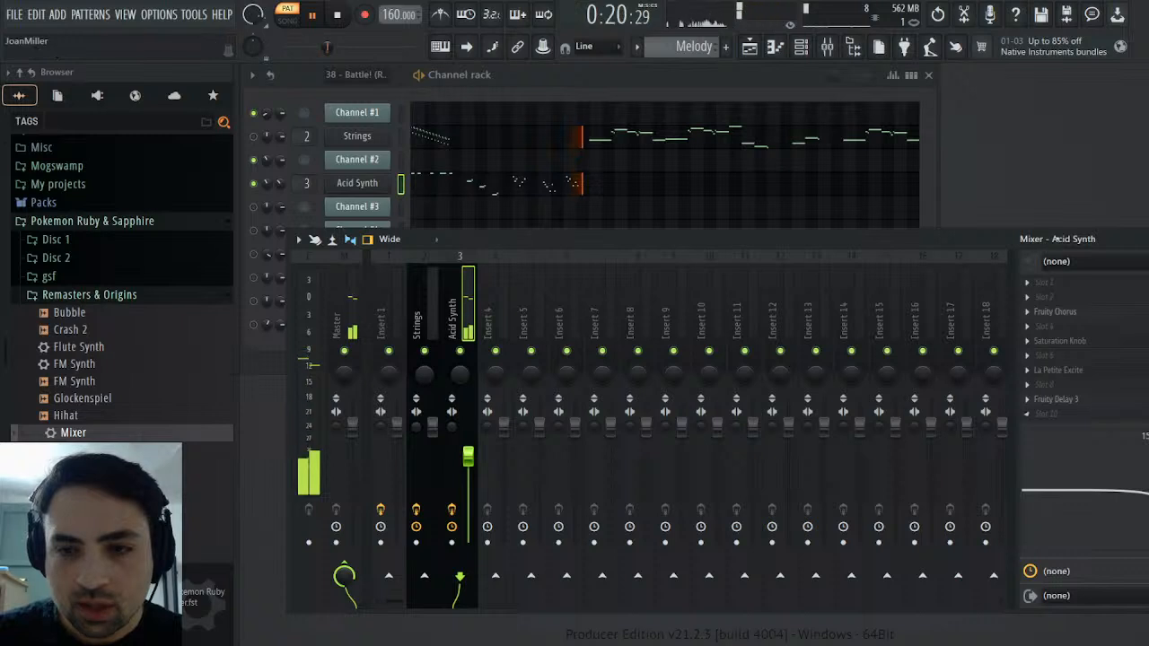
click(338, 16)
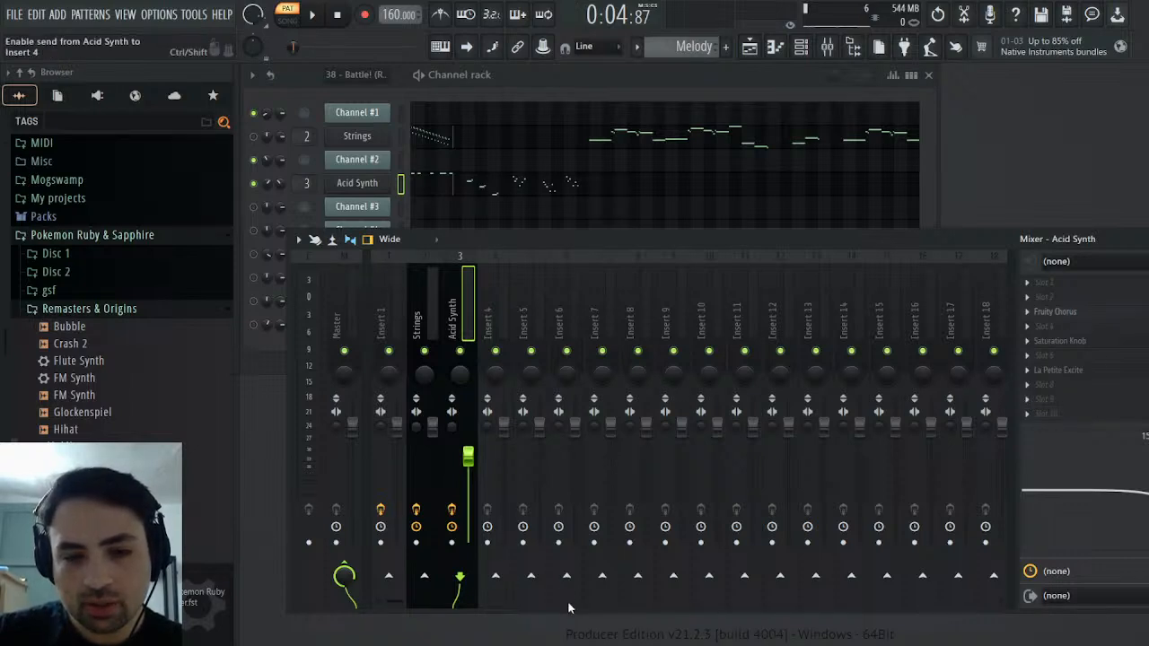
Send the Acid Synth track to both mixer track 4 and the Master, and rename track 4 Delay Bus
click(487, 576)
click(498, 314)
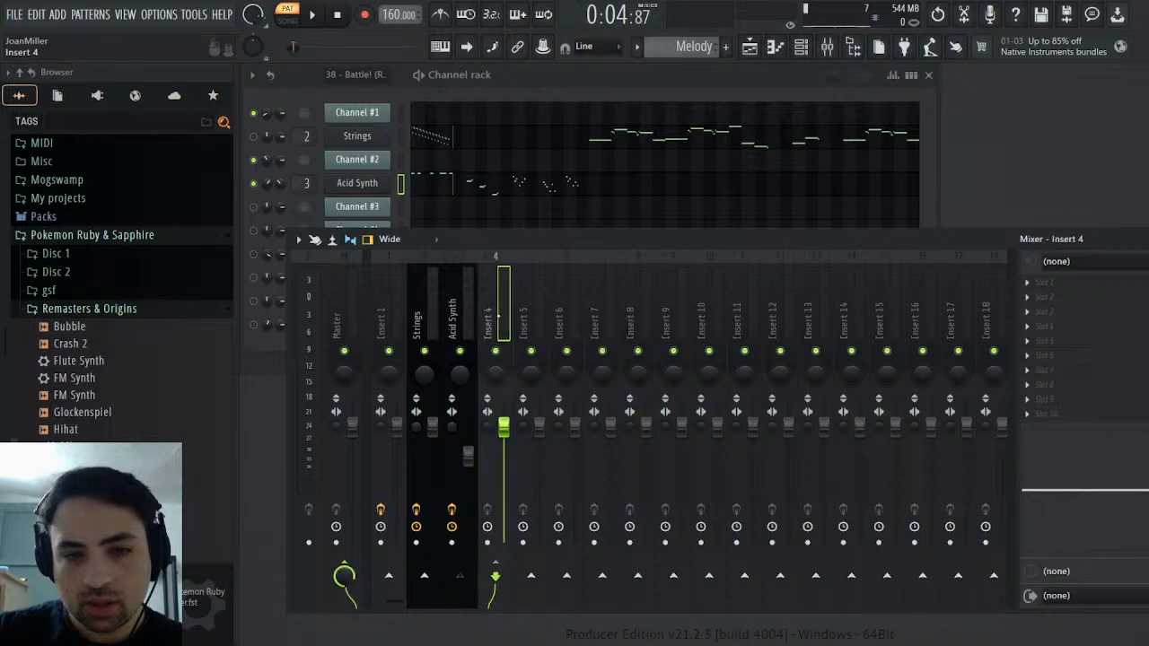
click(452, 319)
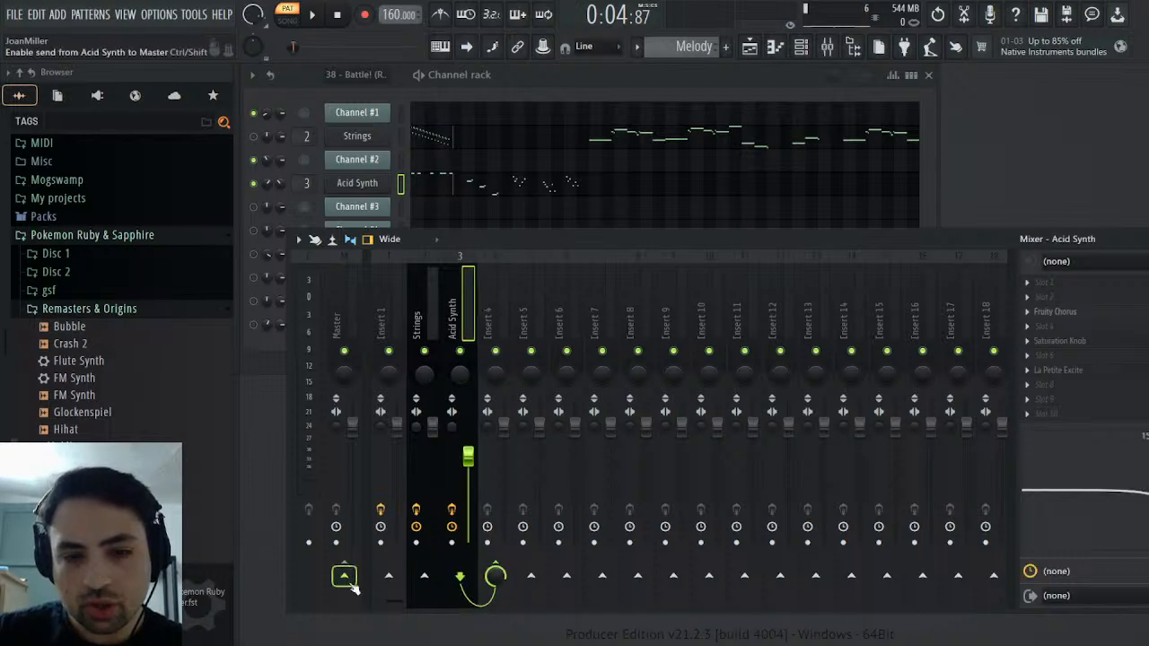
click(487, 314)
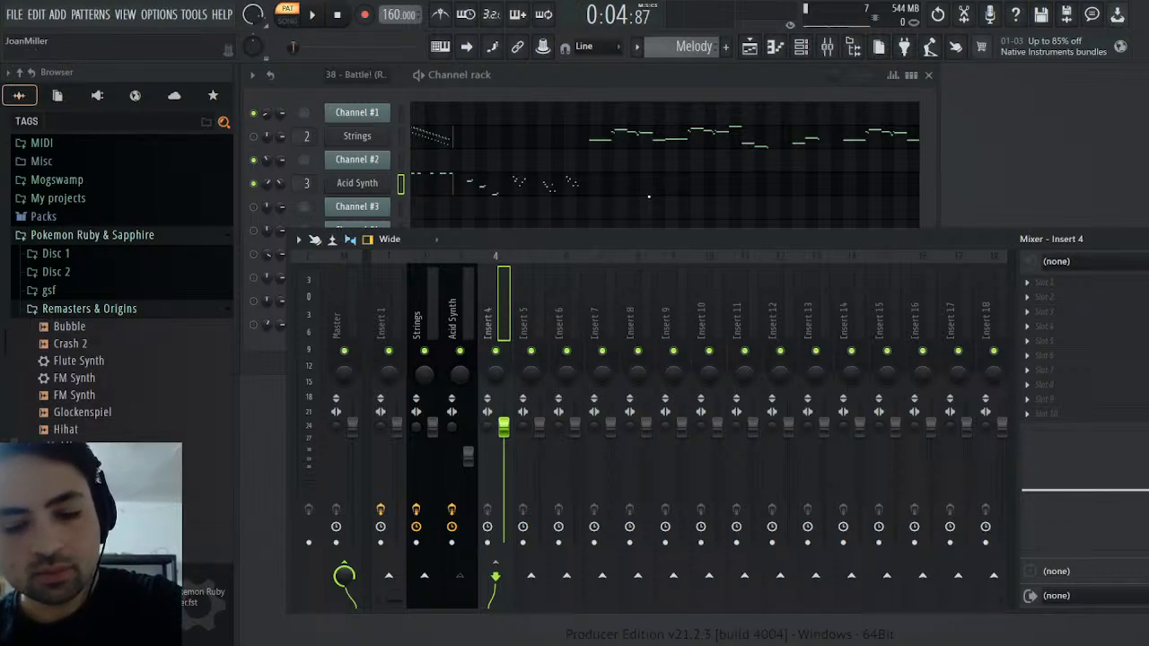
key(Return)
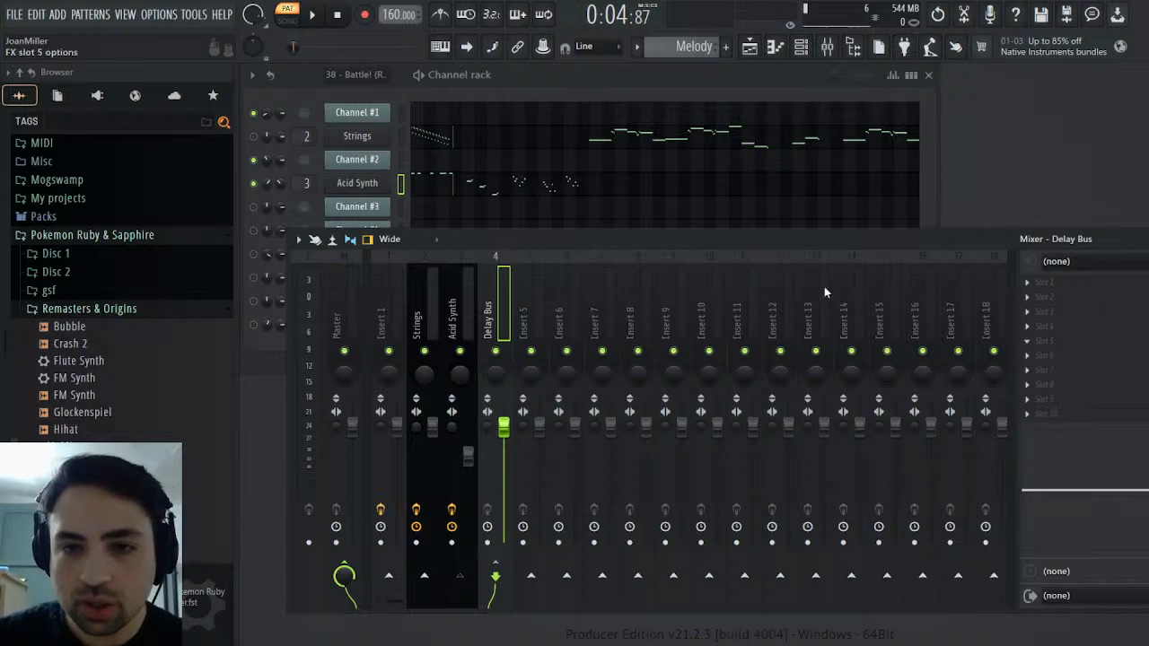
Load Fruity Delay 3 into slot 5 of the Delay Bus with its dry output at zero, and move its window clear of the mixer
click(725, 218)
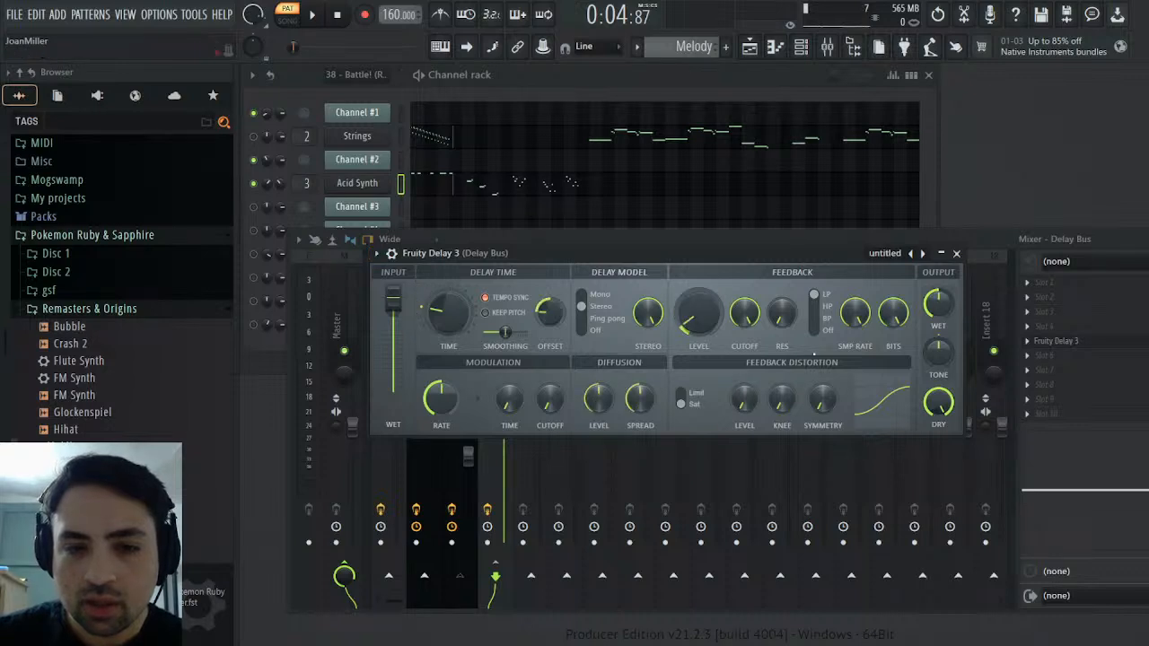
drag(939, 402, 938, 493)
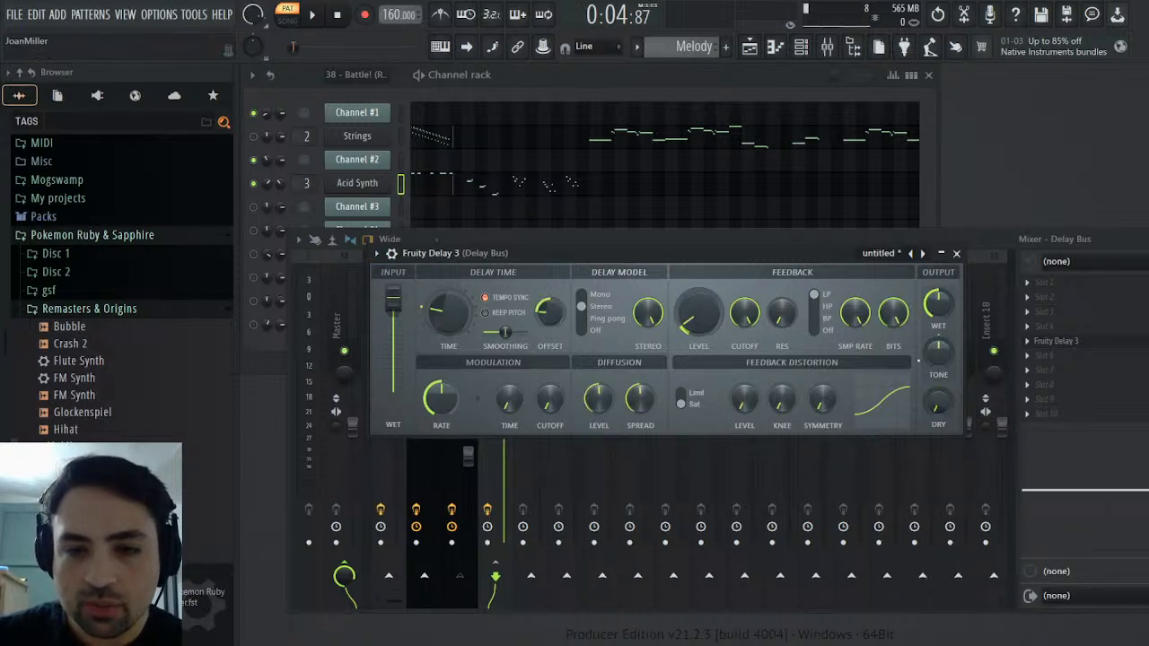
drag(750, 252, 953, 94)
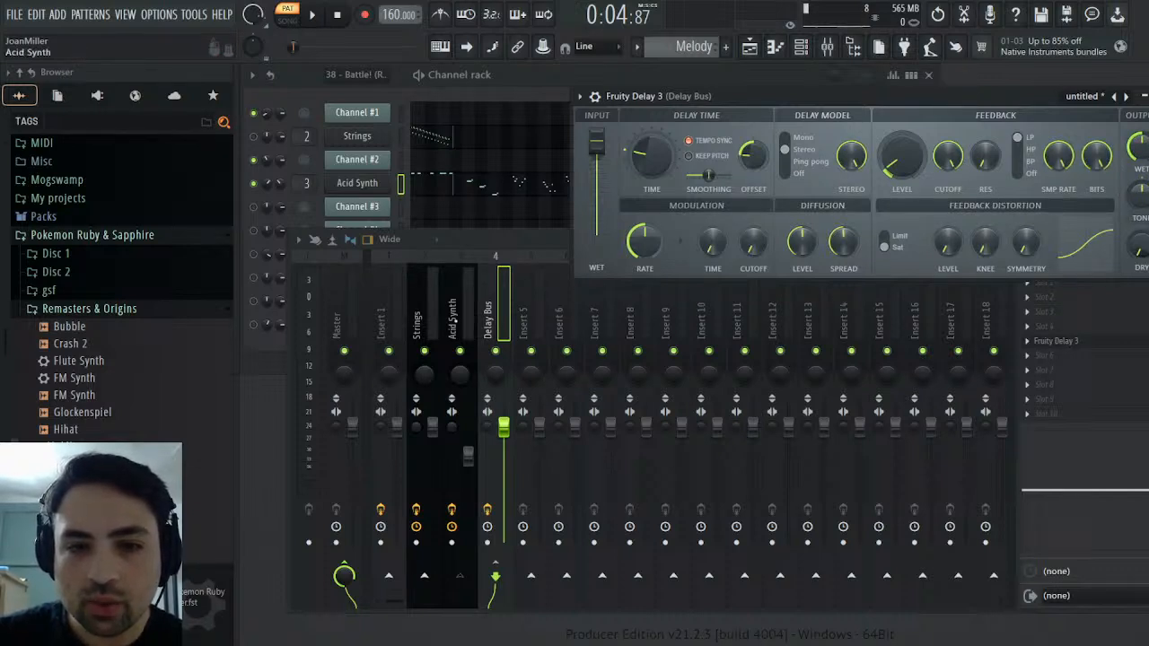
Pan the Delay Bus 75% left and play the Melody pattern to hear the delay against the Acid Synth
click(462, 324)
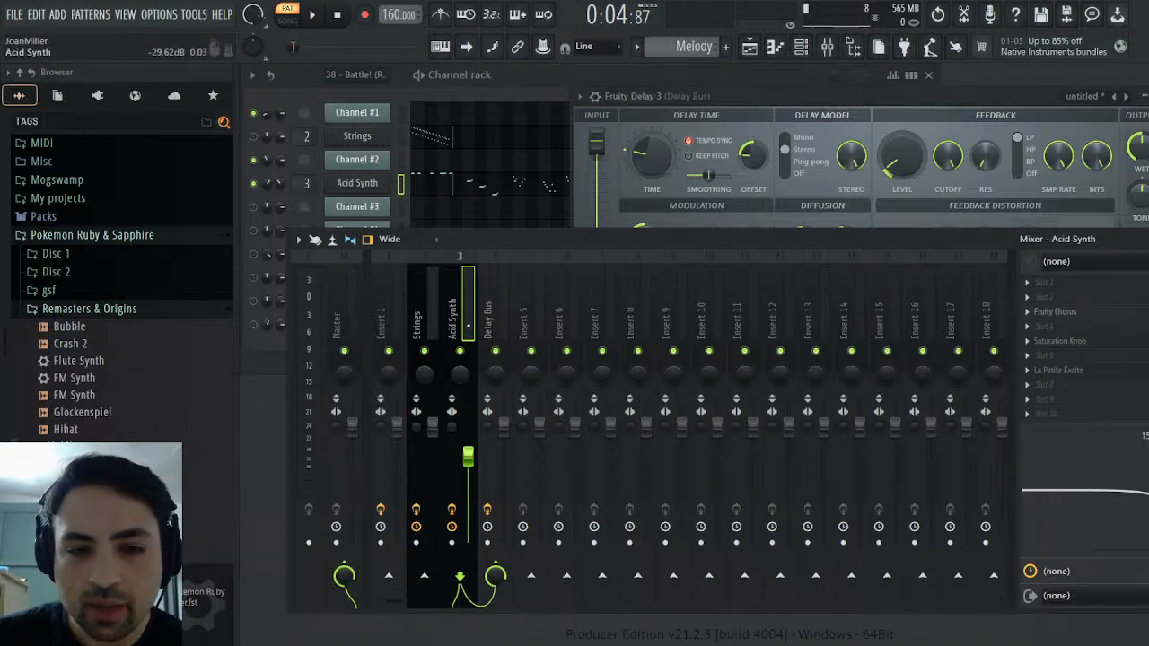
click(491, 320)
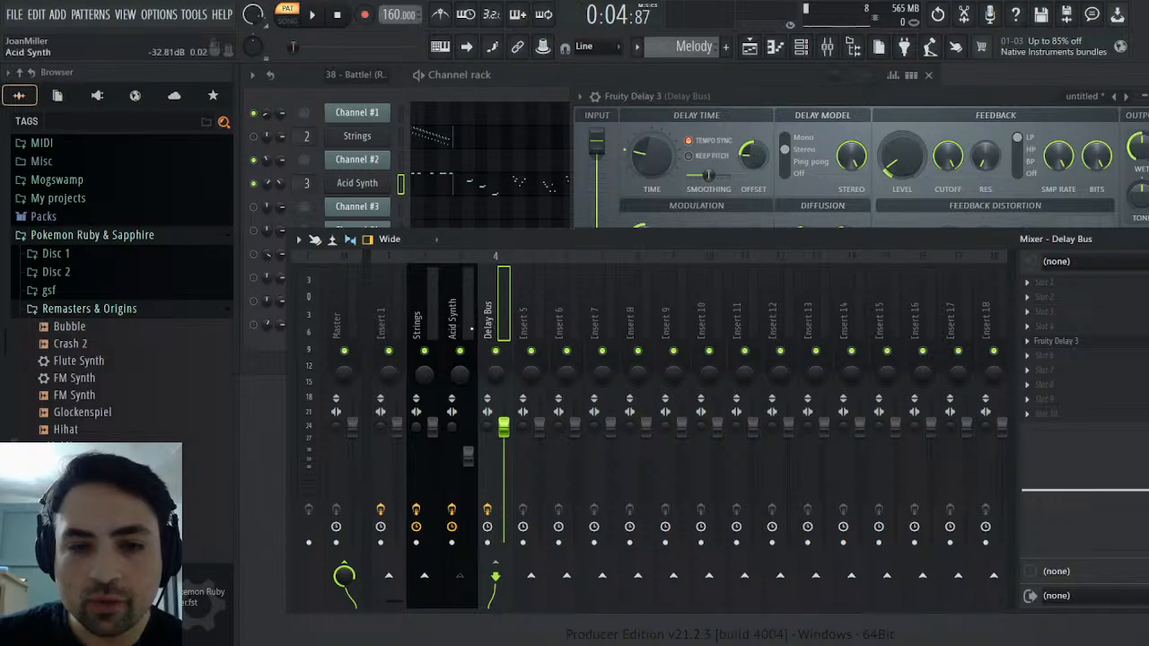
click(455, 325)
click(491, 321)
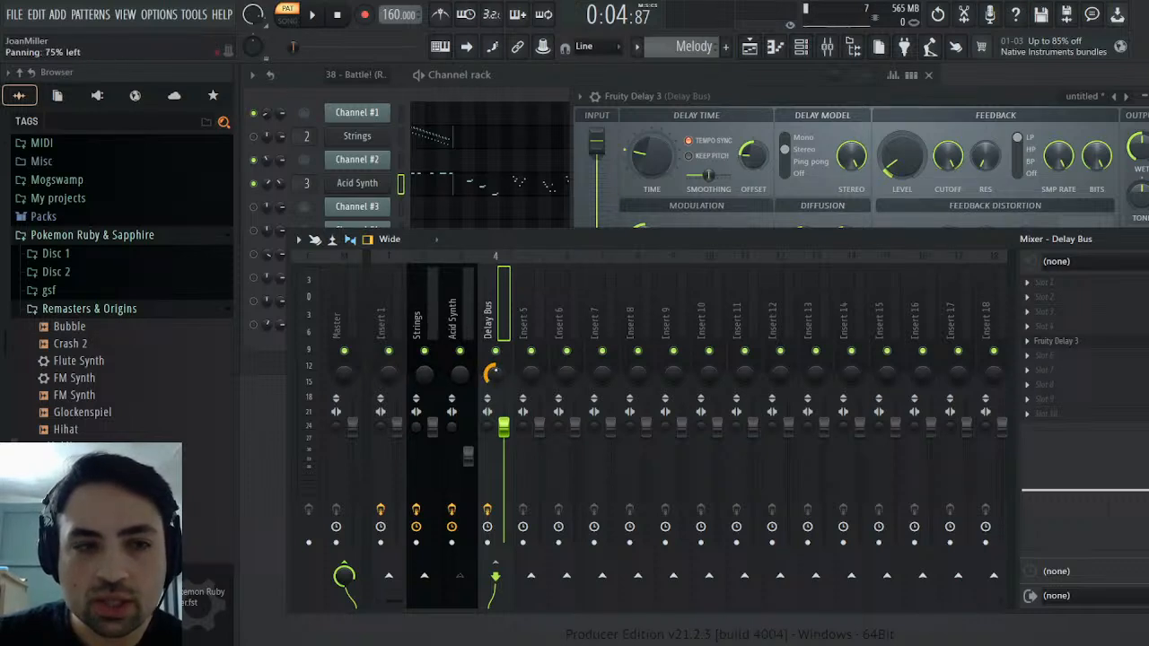
click(319, 16)
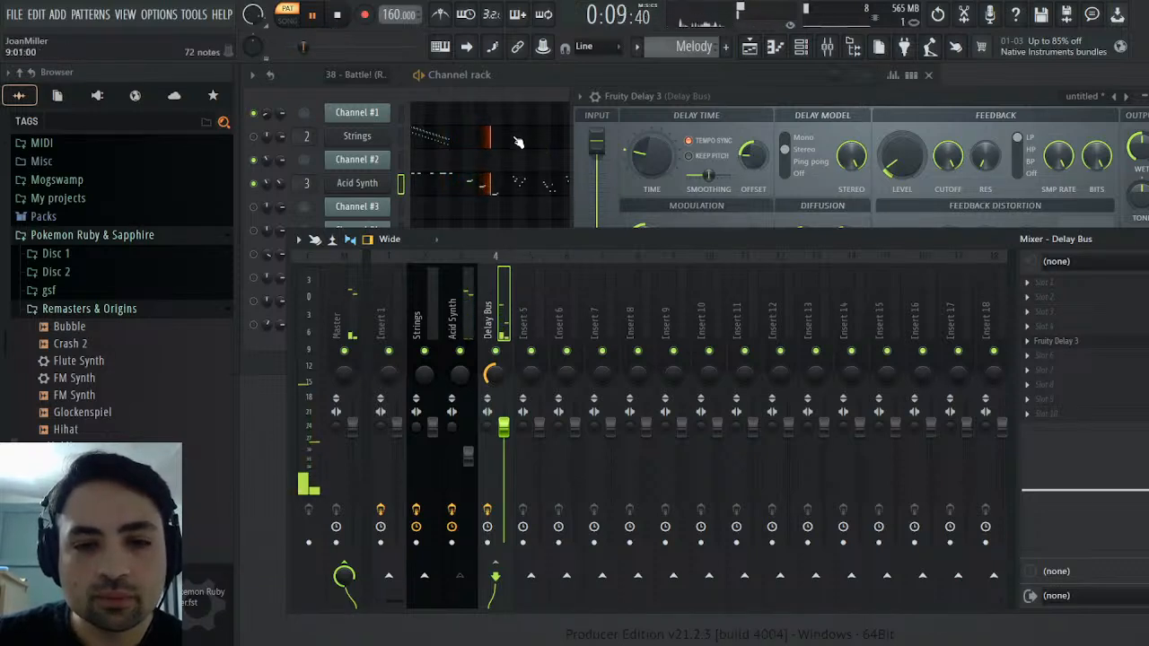
click(339, 20)
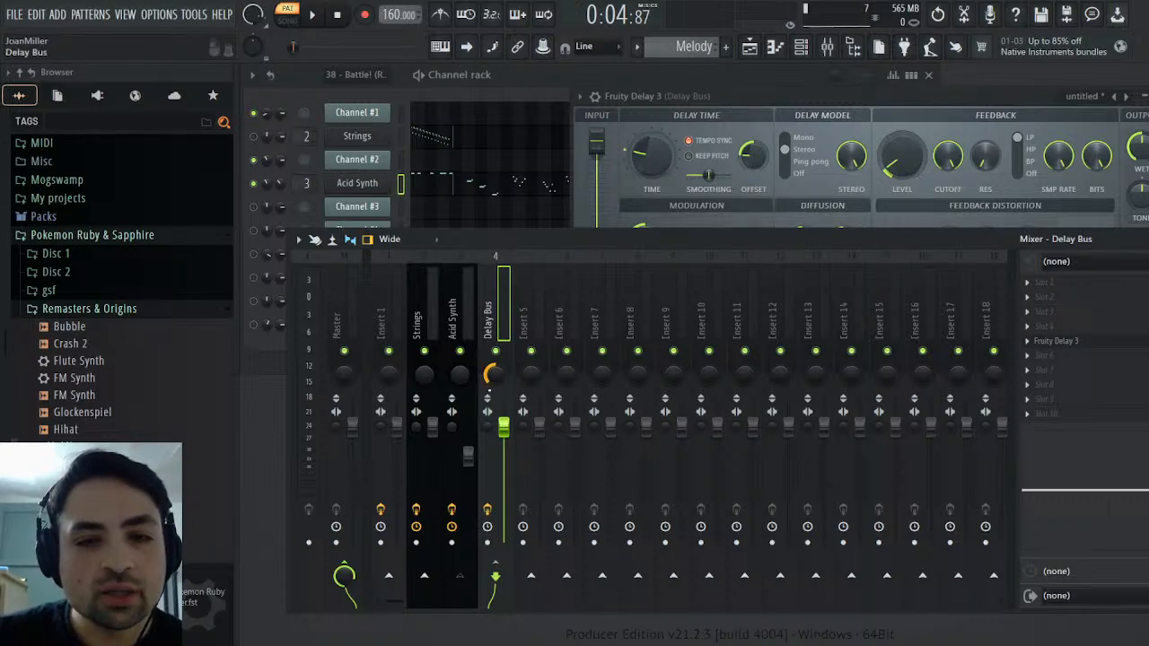
Set the Delay Bus panning to 60% left, play the Melody pattern to check it, and close the mixer and delay windows
drag(490, 376, 490, 368)
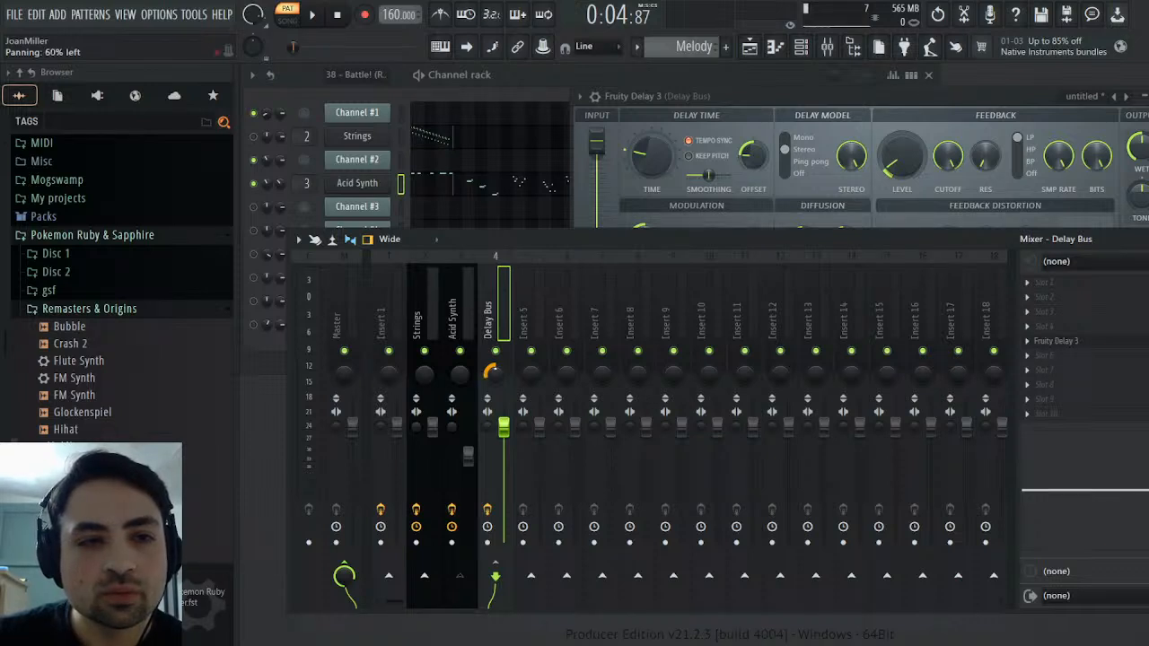
click(312, 15)
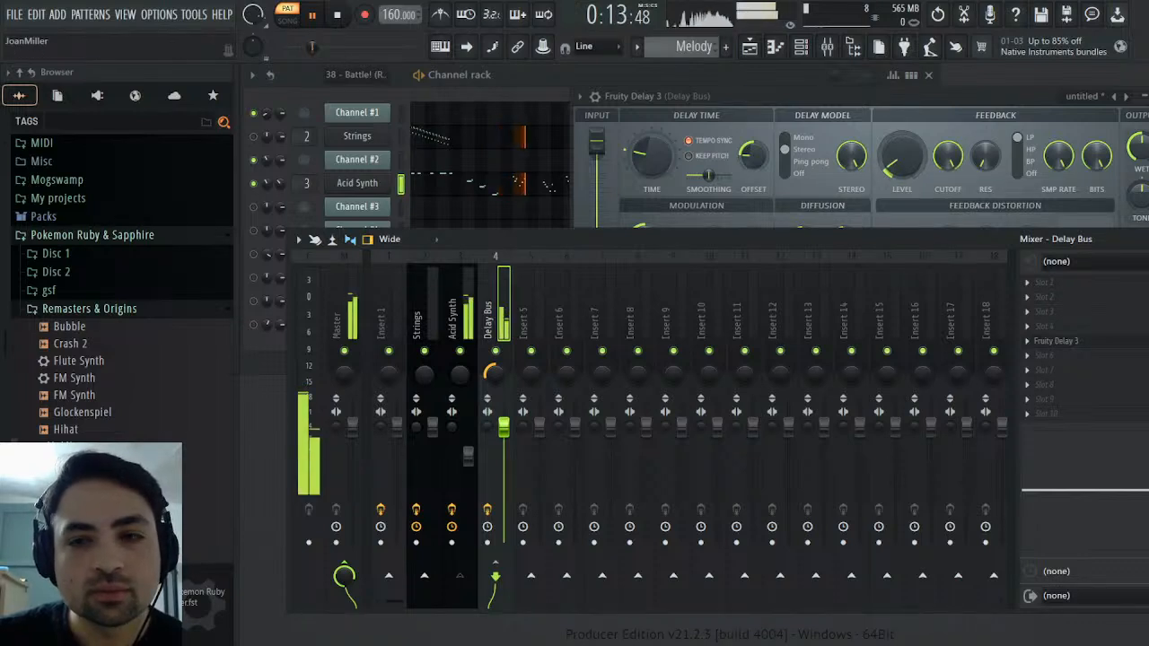
key(F9)
click(1143, 96)
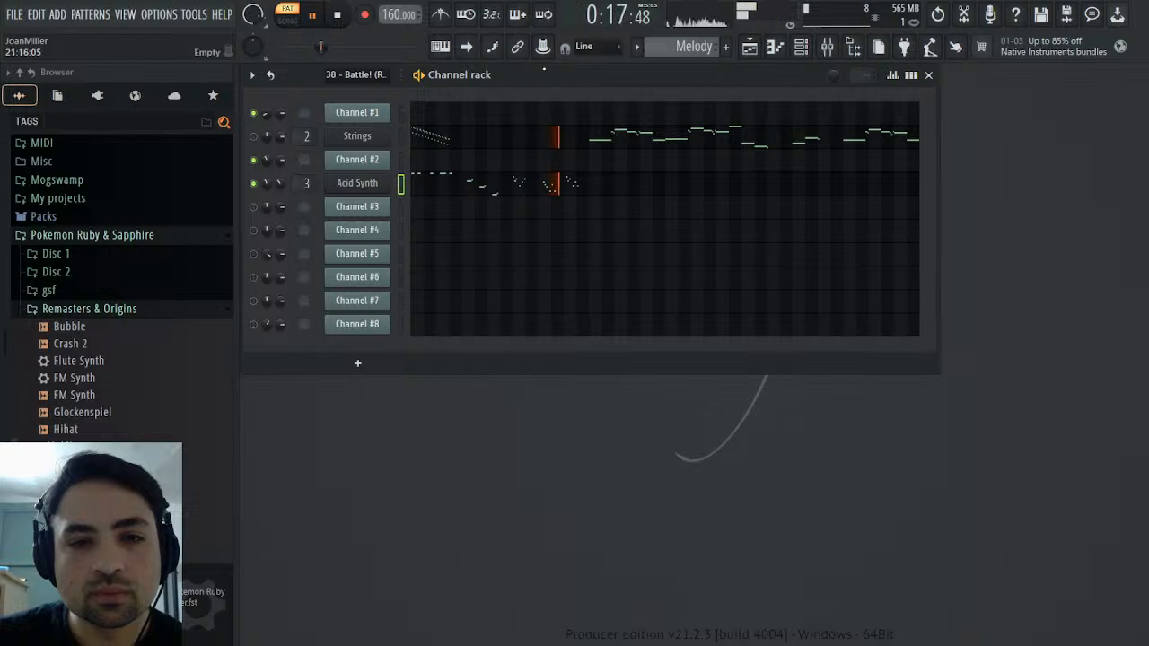
click(337, 14)
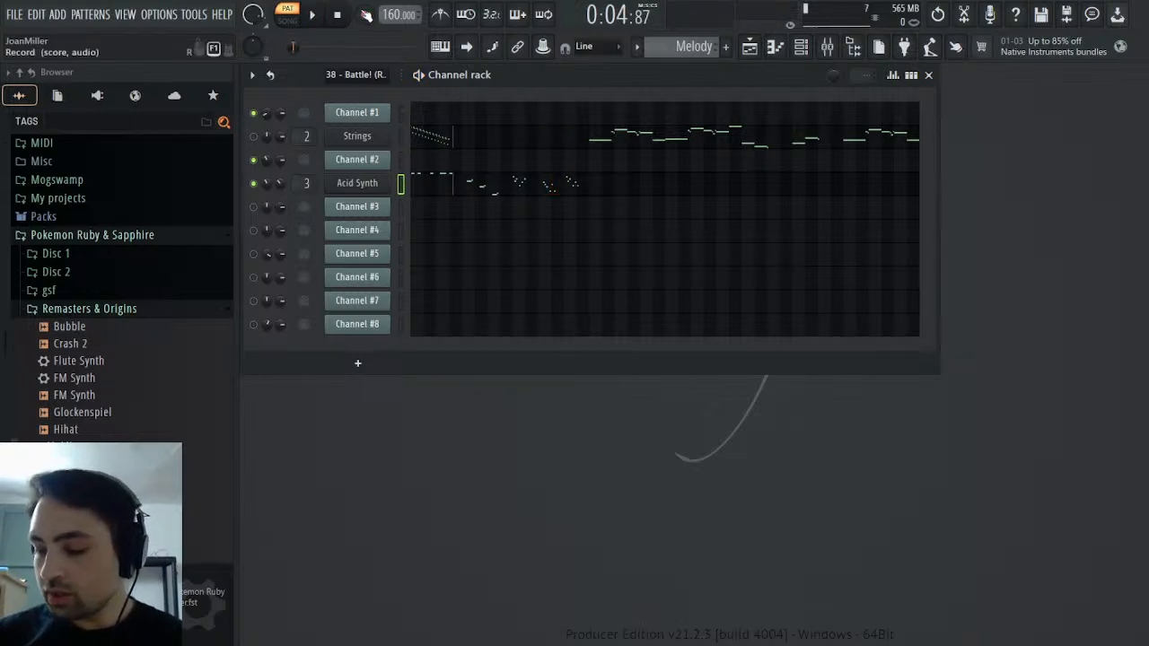
click(364, 14)
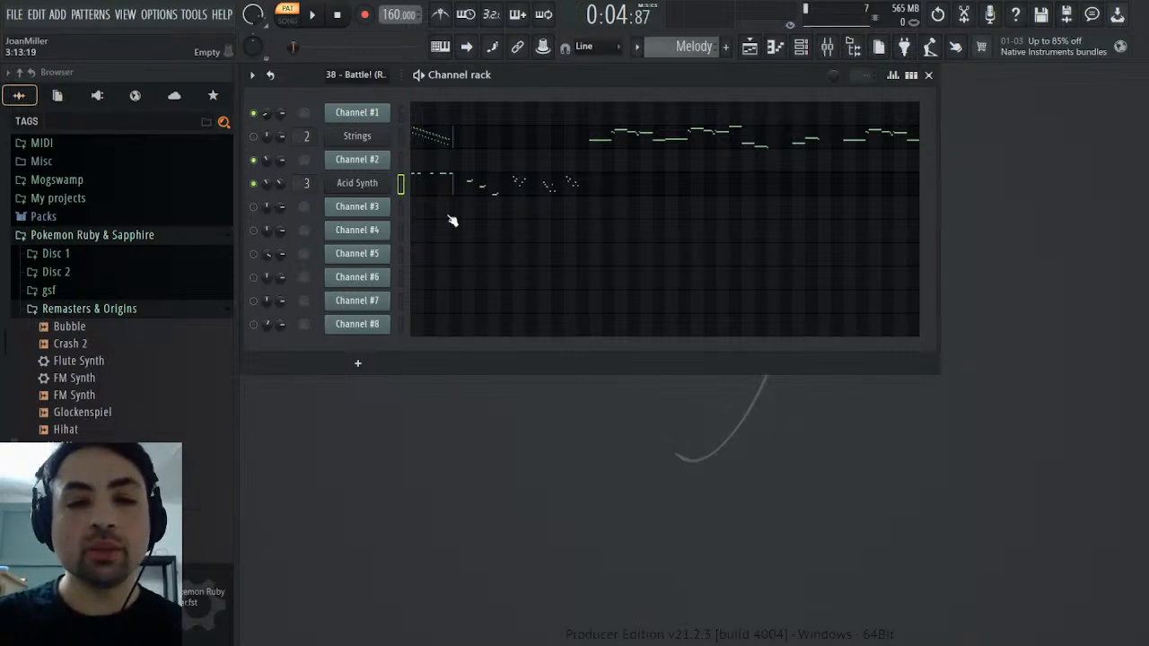
Play the MIDI pattern's Channel #2 melody from bar 15 and mute Channel #1 to hear it on its own
scroll(709, 47, up, 1)
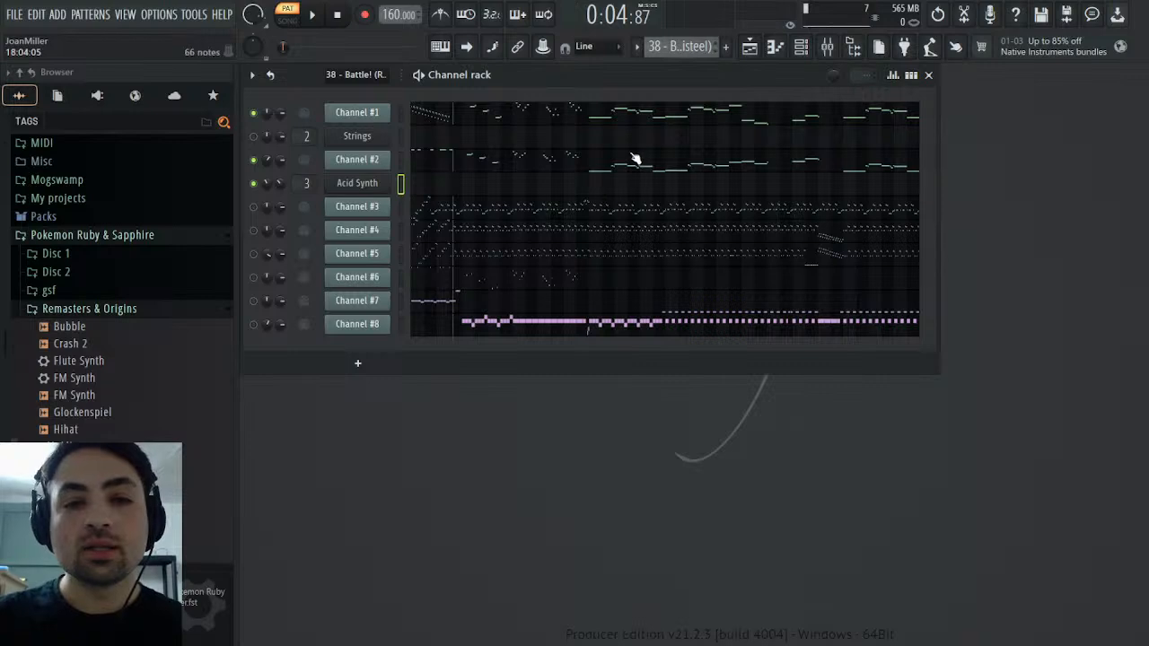
click(635, 159)
scroll(538, 342, down, 3)
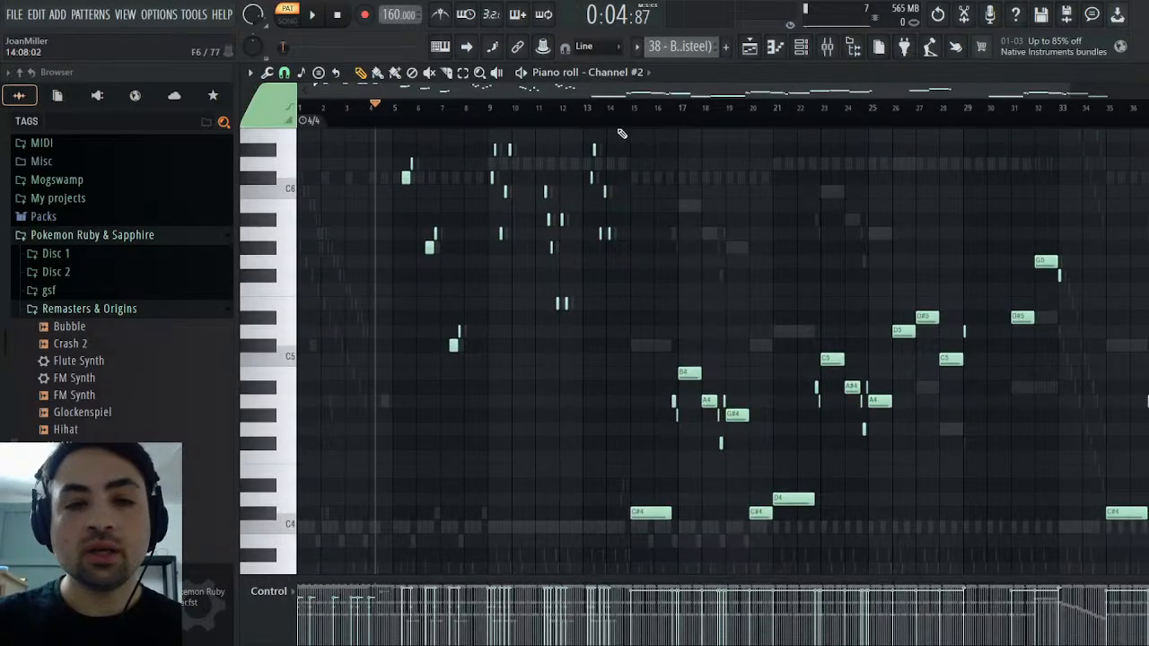
click(632, 110)
key(space)
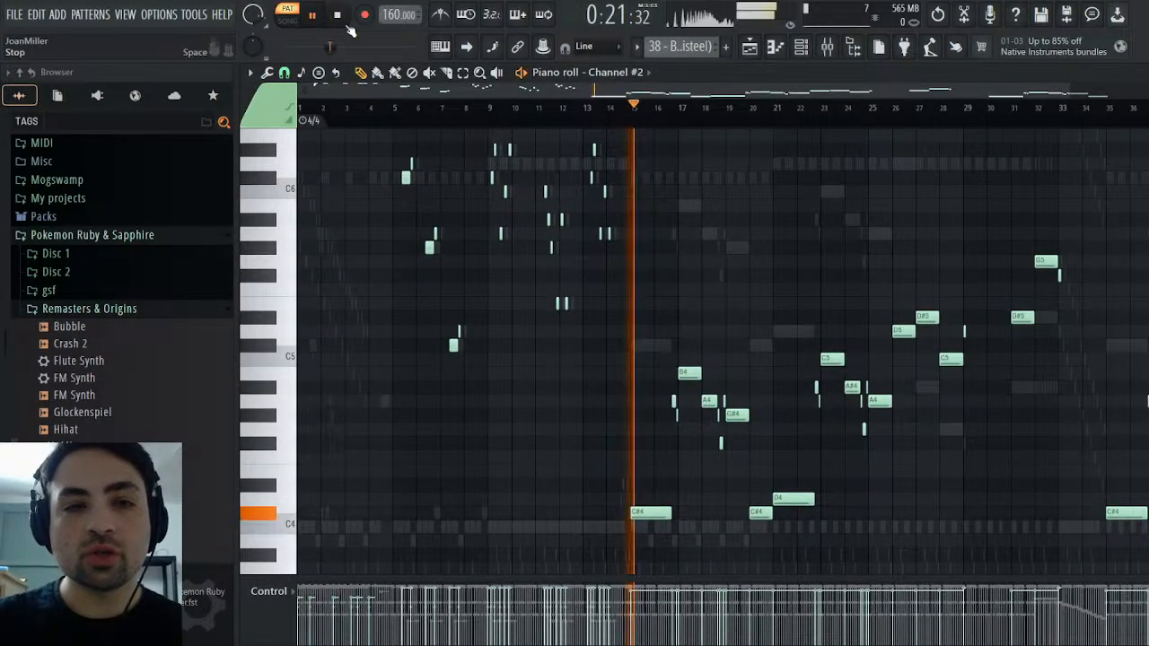
key(Escape)
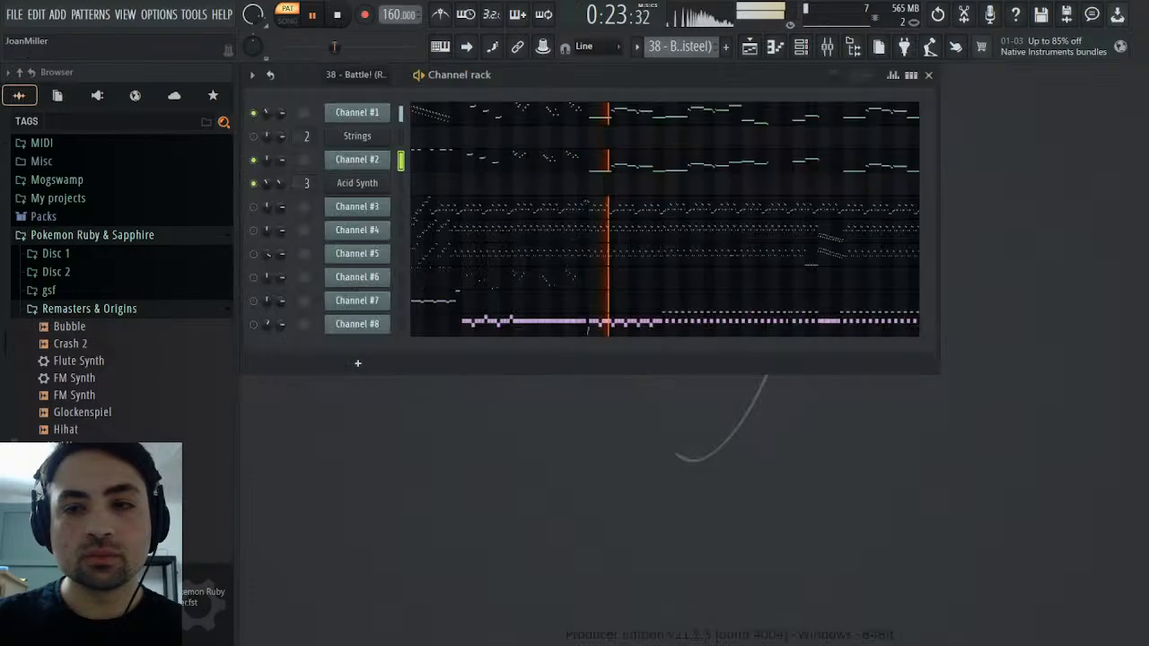
click(255, 113)
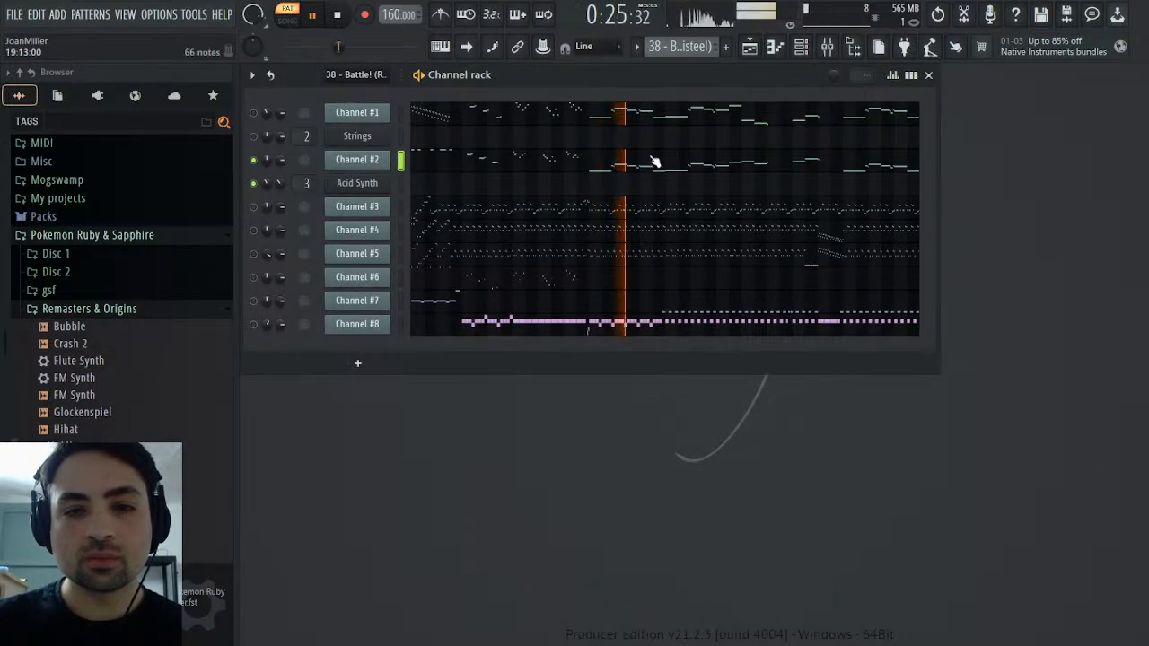
Check which General MIDI patch Channel #2 uses and examine its patch change events
click(339, 165)
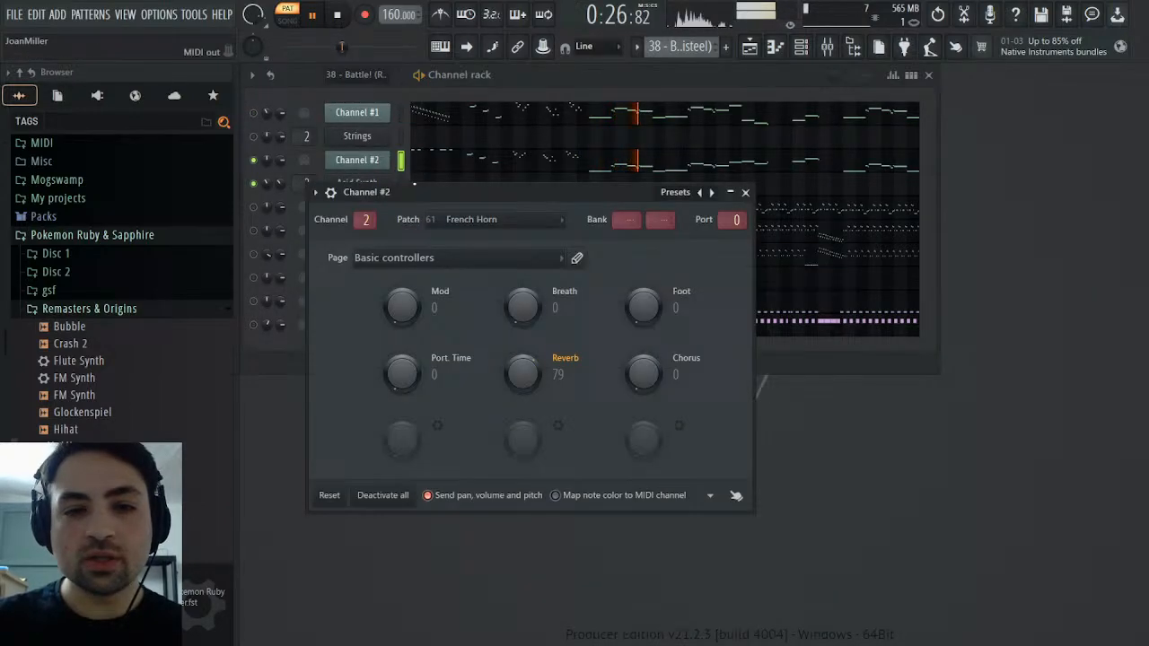
click(512, 241)
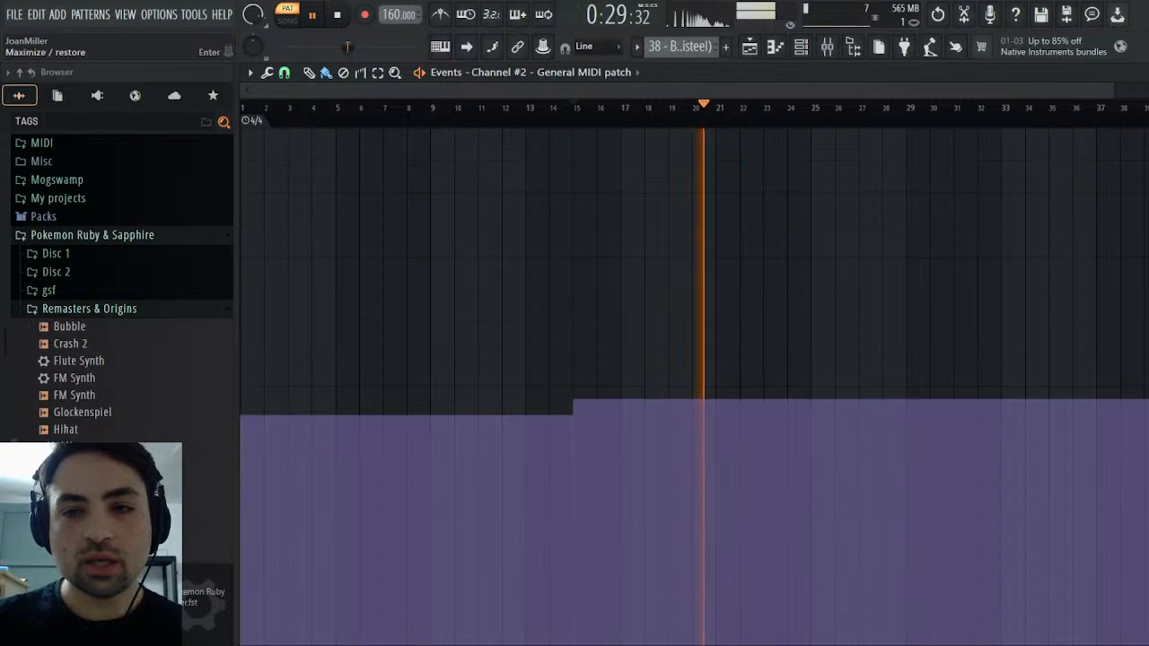
key(Escape)
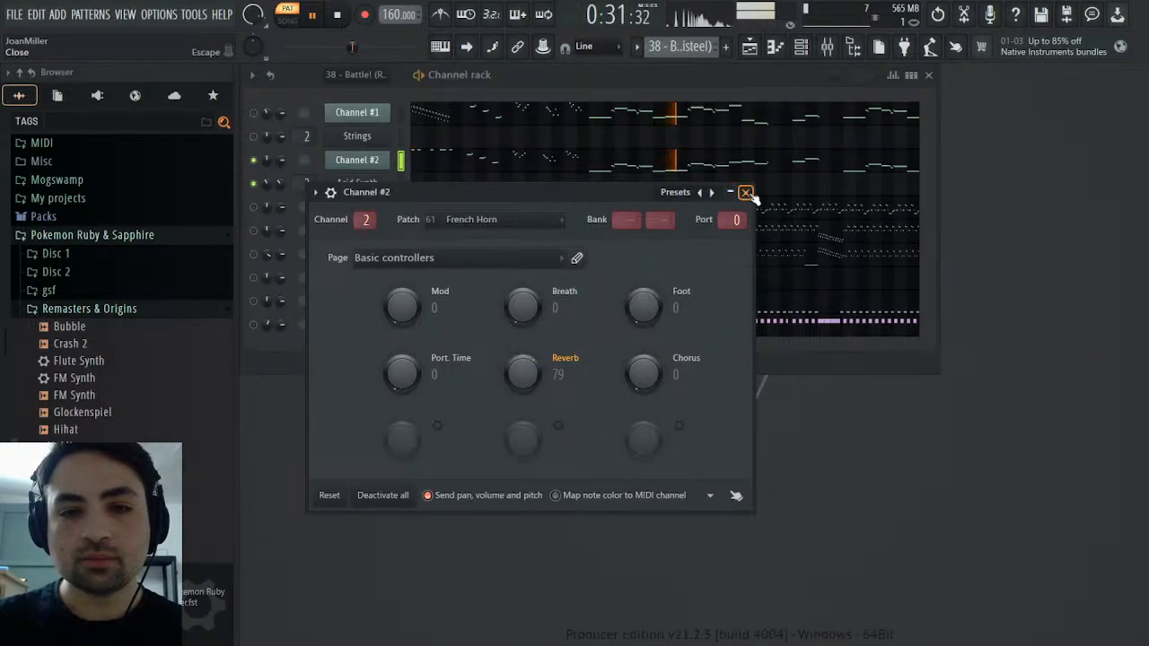
click(746, 192)
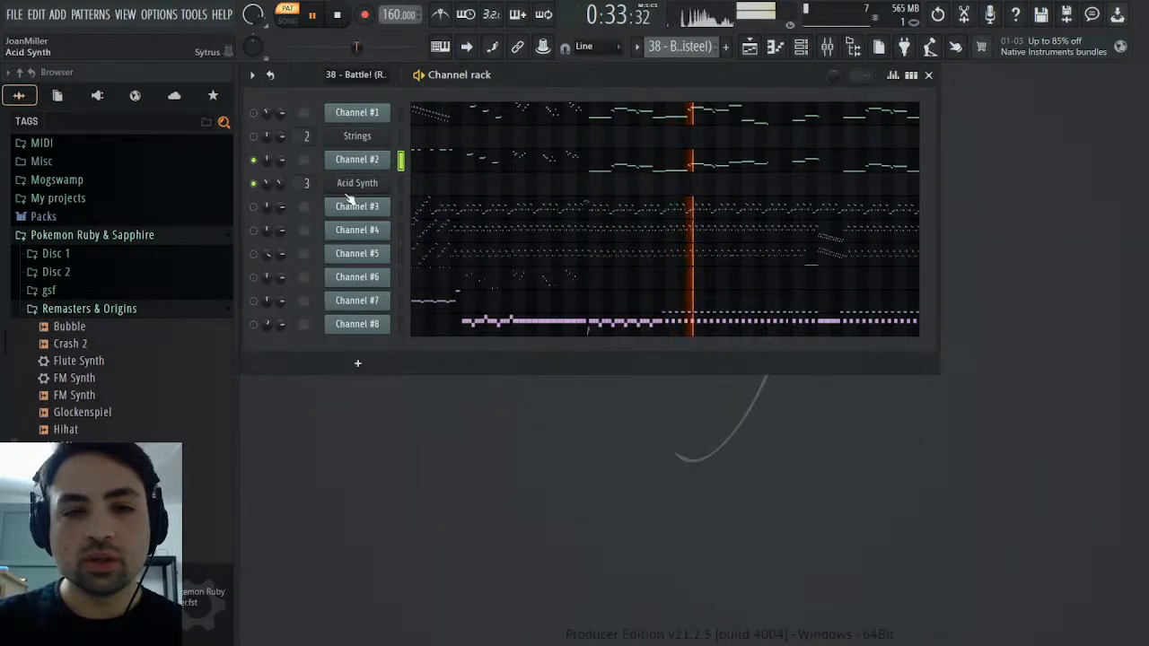
Clone the Strings channel as a new channel named French Horn and place it directly below Acid Synth
click(357, 136)
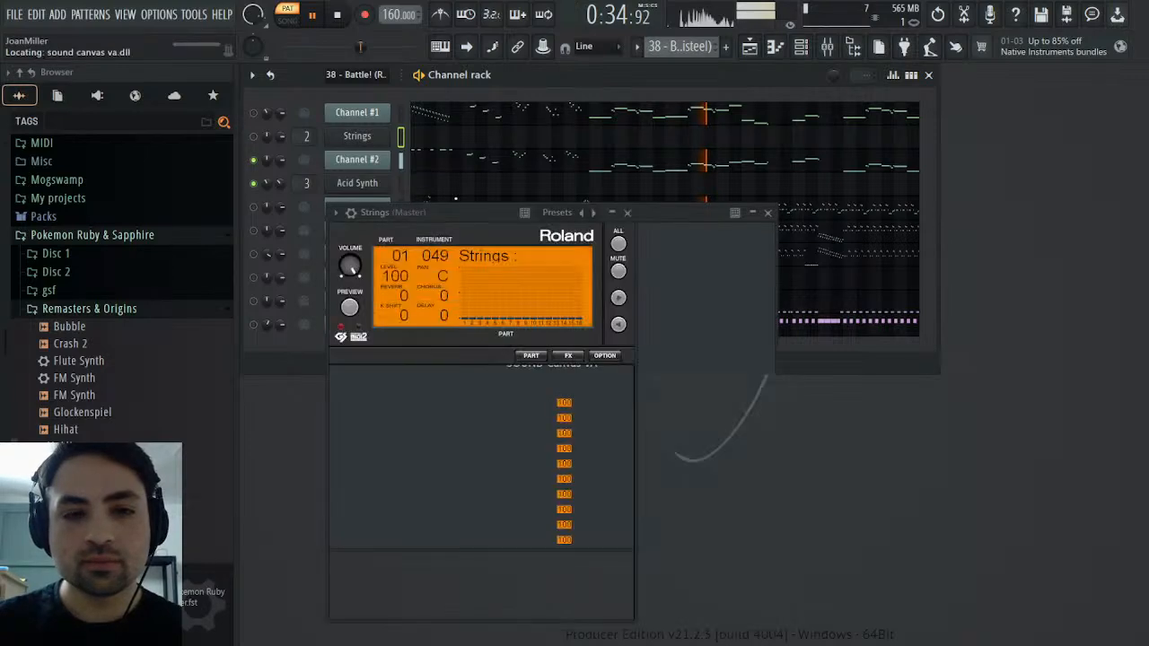
click(378, 163)
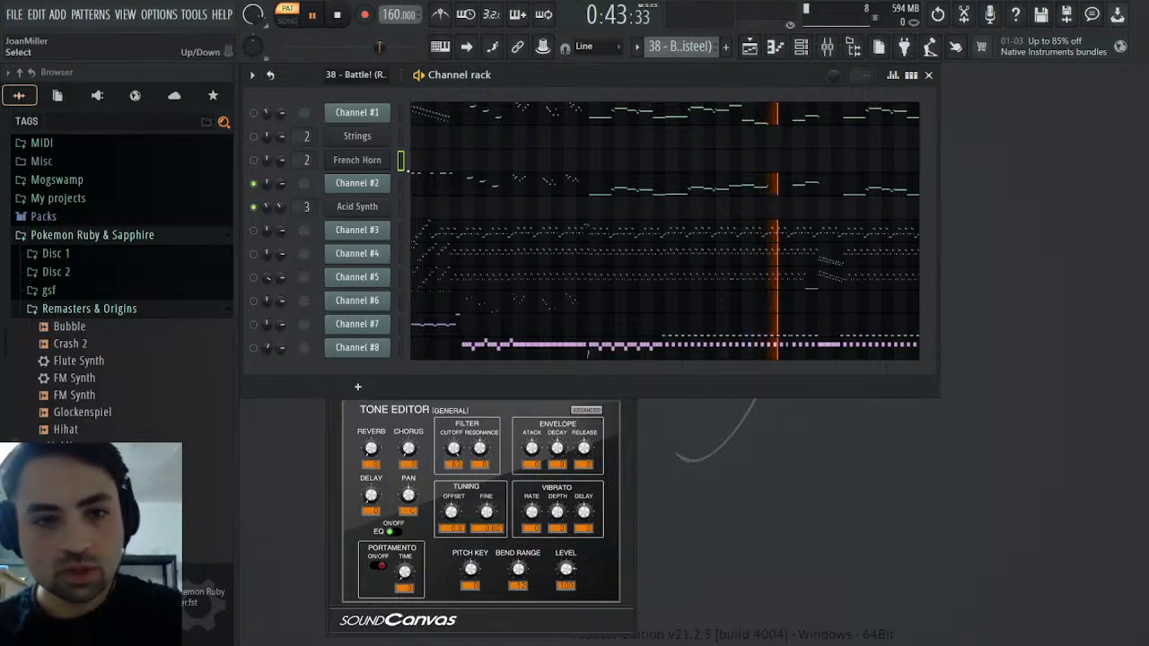
key(alt+Down)
key(alt+Down)
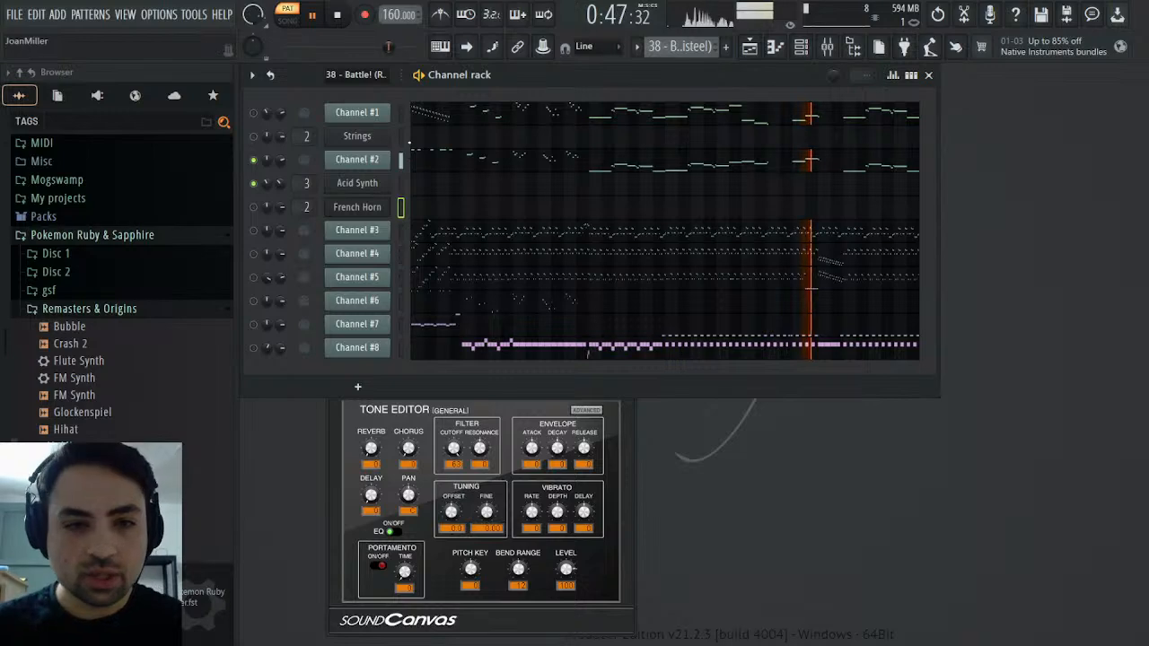
click(370, 206)
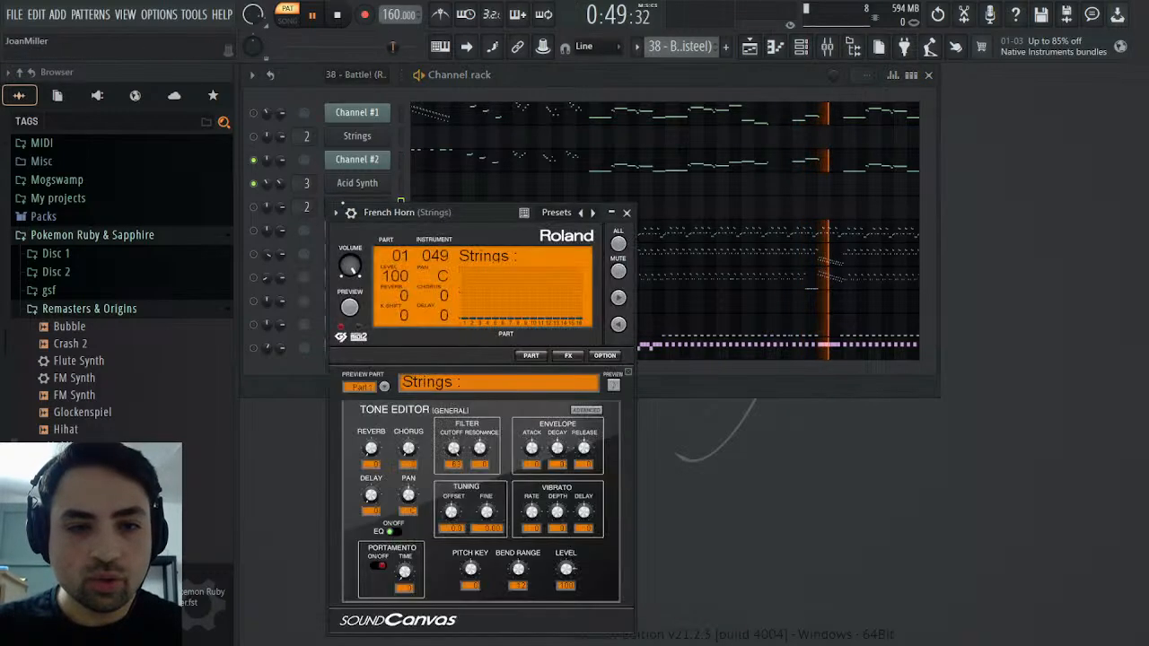
click(627, 212)
Copy Channel #2's notes from bar 15 onward into the French Horn channel of the Melody pattern at the same position
click(616, 167)
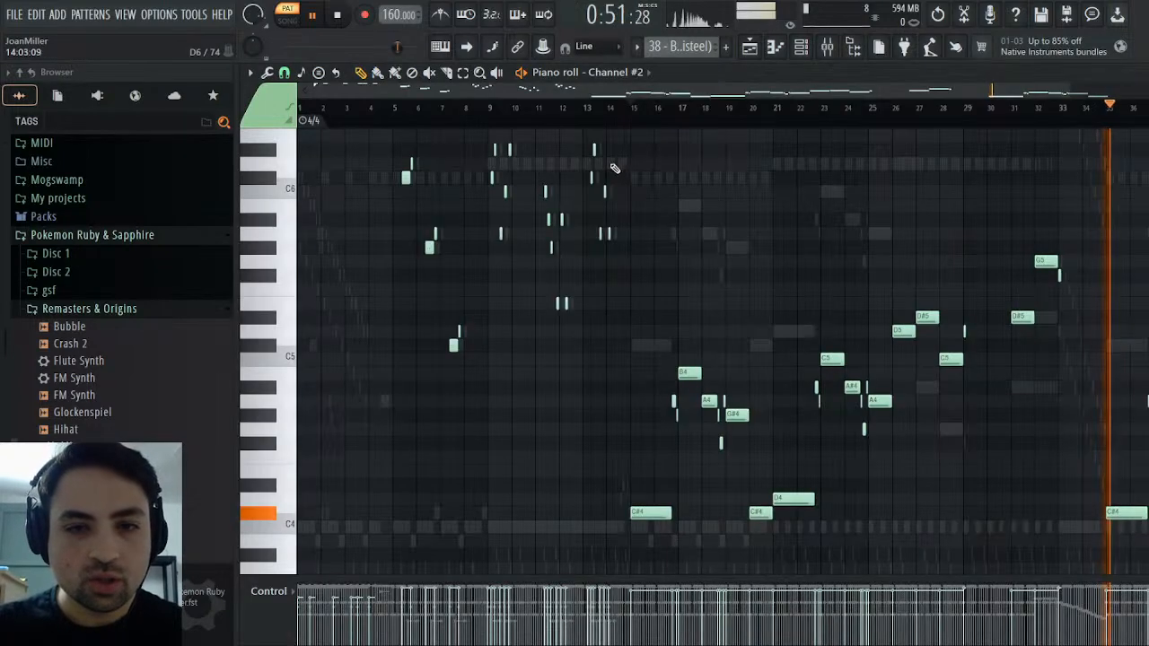
drag(646, 198, 1144, 451)
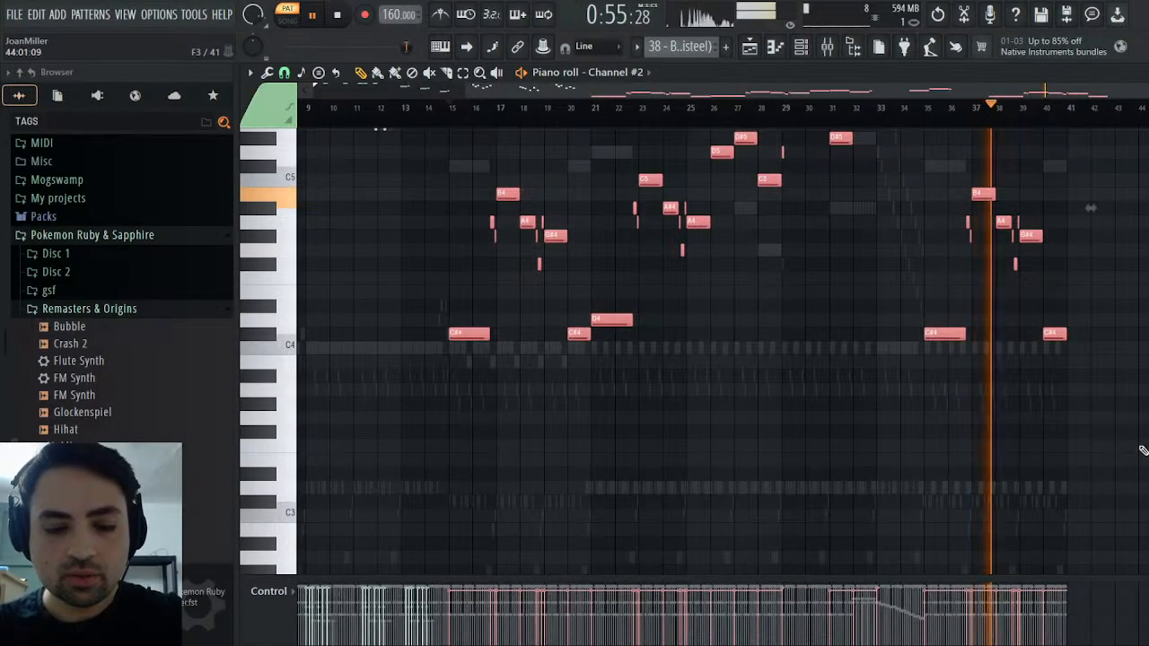
key(space)
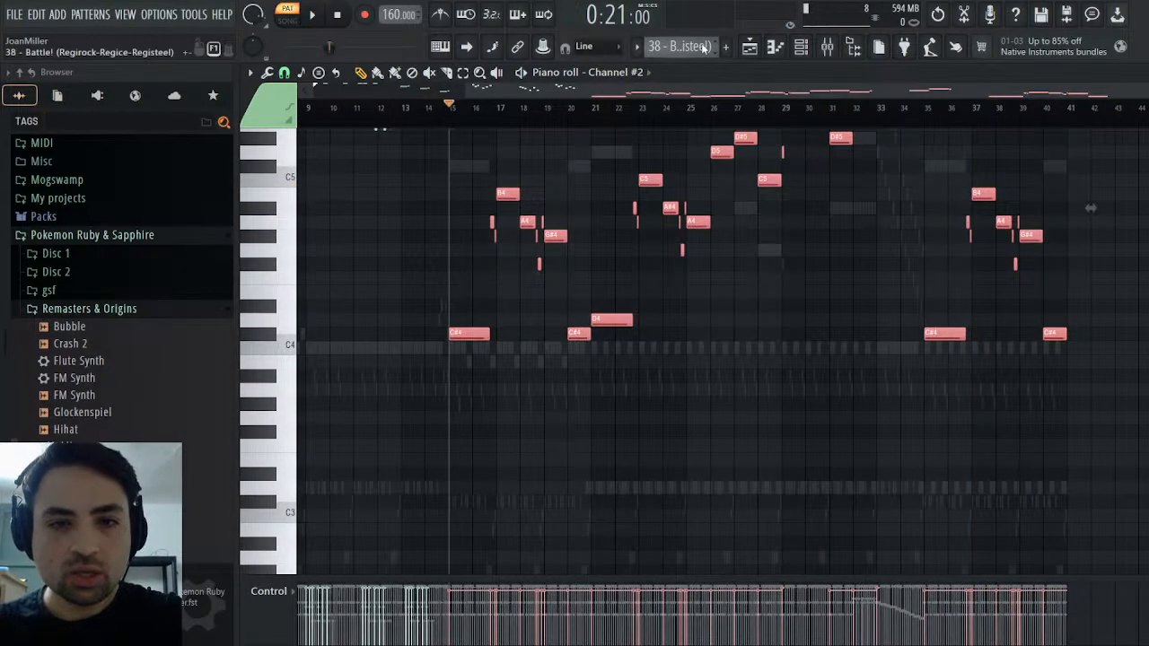
scroll(715, 50, down, 1)
key(Escape)
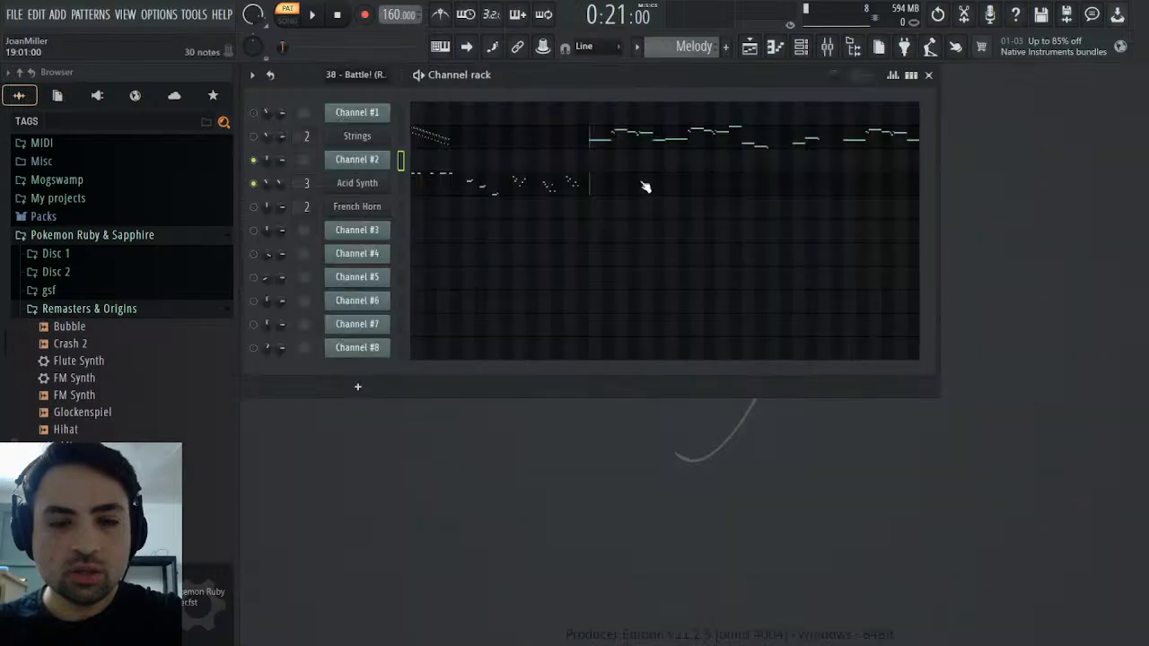
click(443, 208)
drag(473, 88, 743, 75)
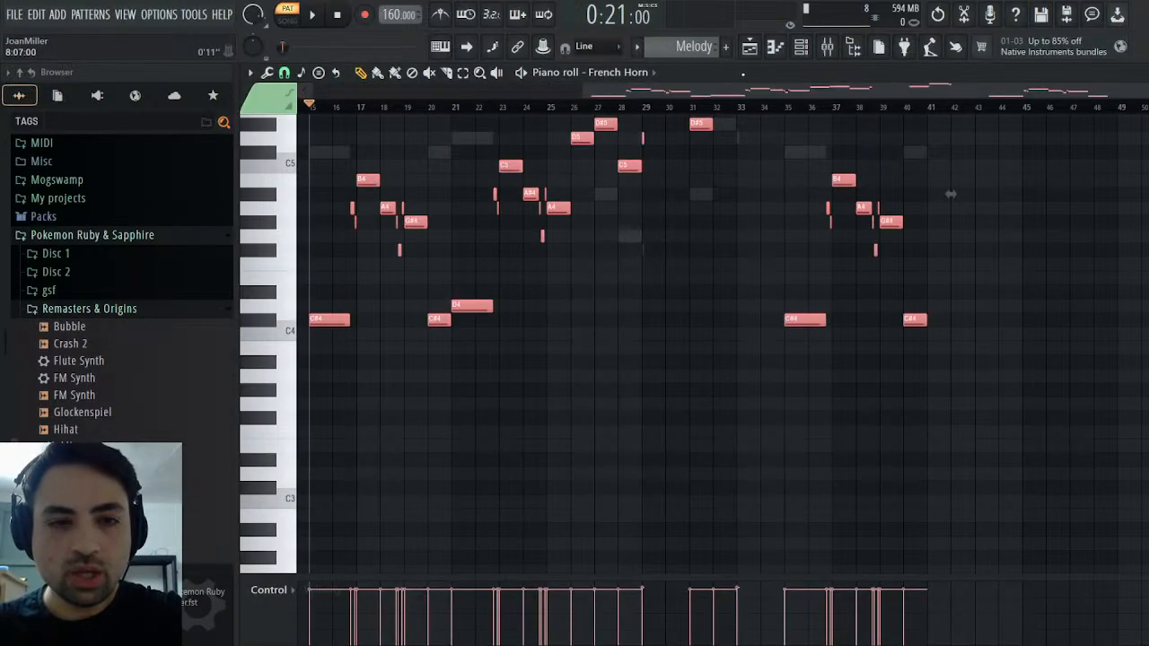
key(ctrl+d)
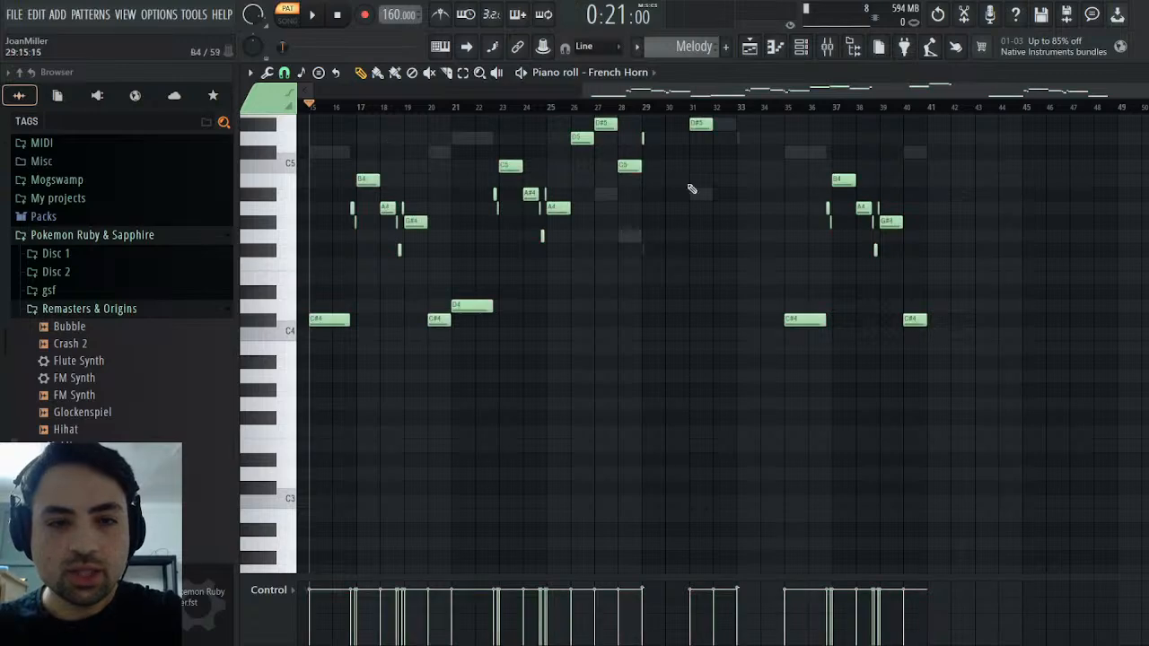
key(Escape)
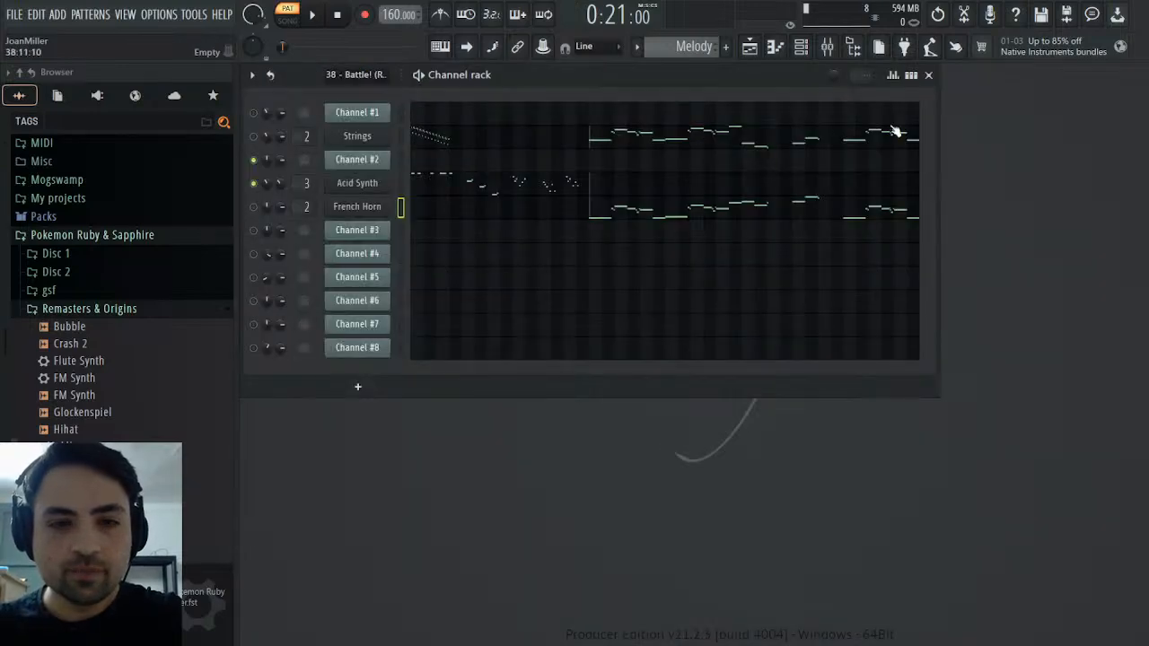
Set the French Horn channel's Sound Canvas instrument to 061 French Horns and unmute the channel while playing the Melody pattern
click(352, 208)
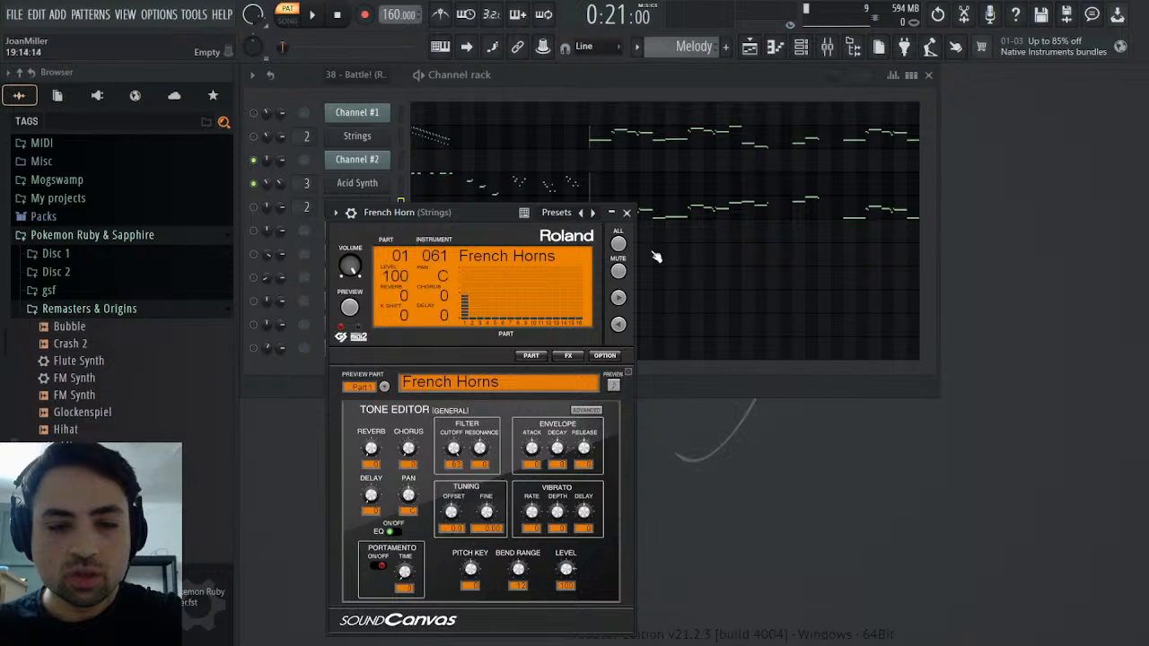
click(627, 212)
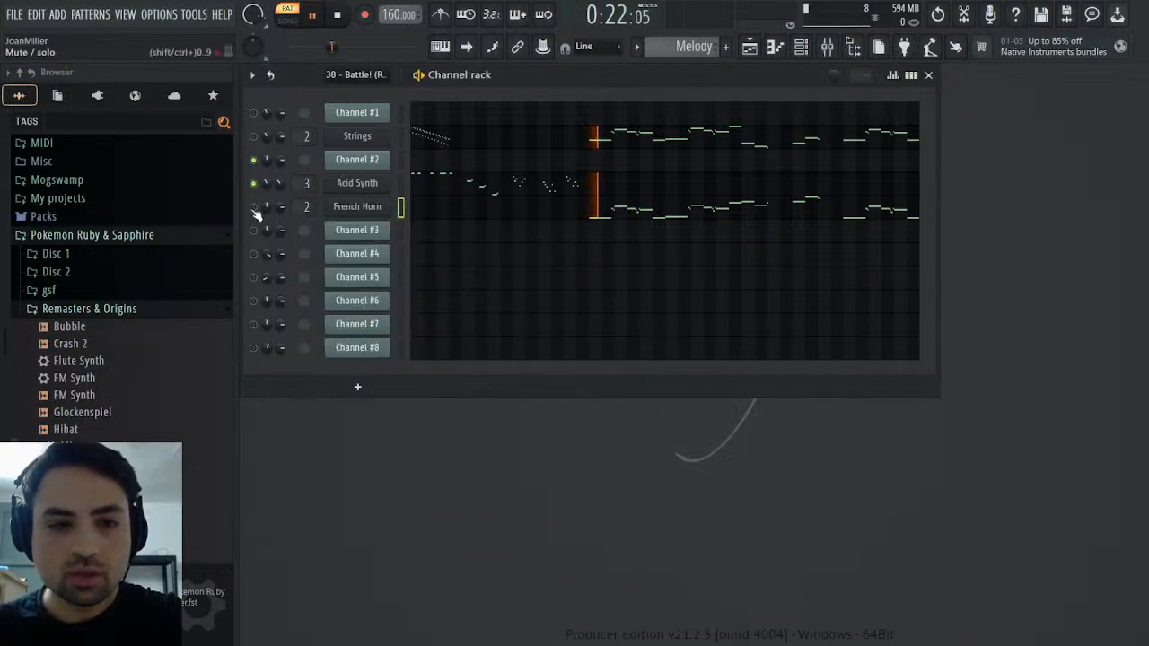
key(space)
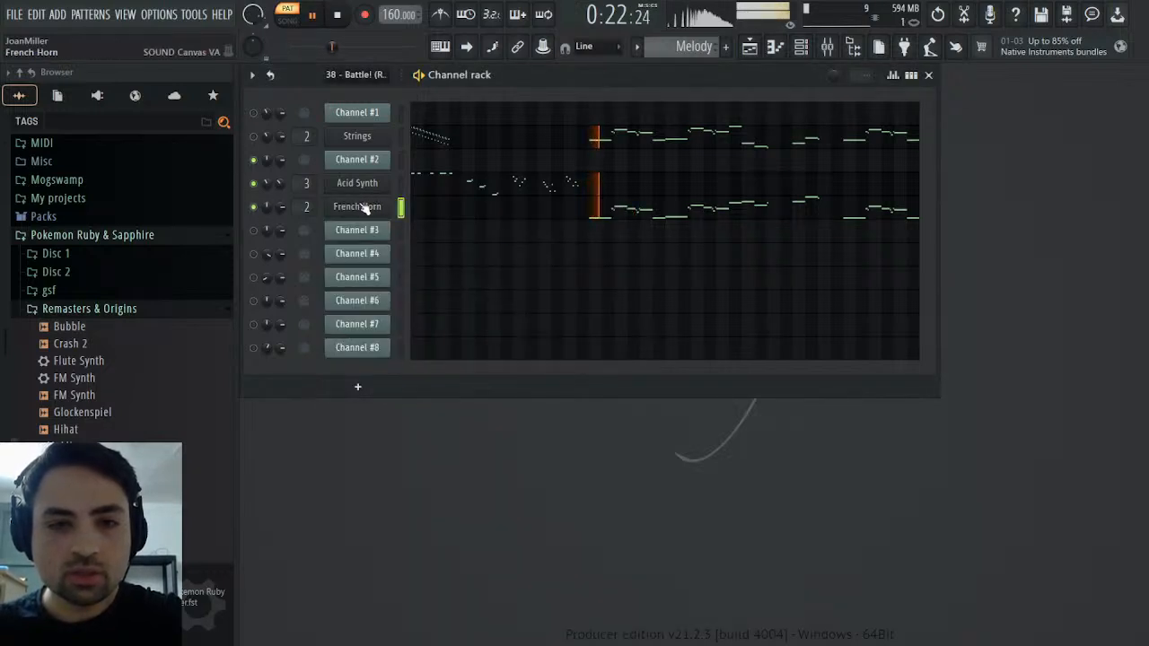
Stop playback and route the French Horn channel to its own mixer track 5
click(355, 217)
key(space)
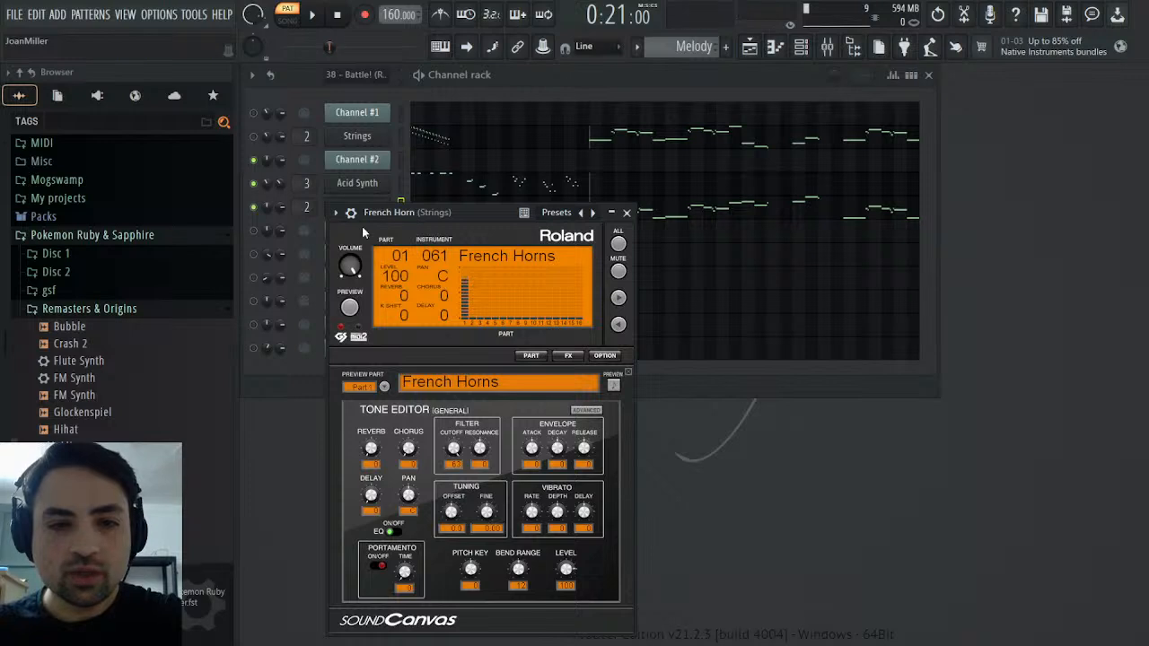
key(ctrl+l)
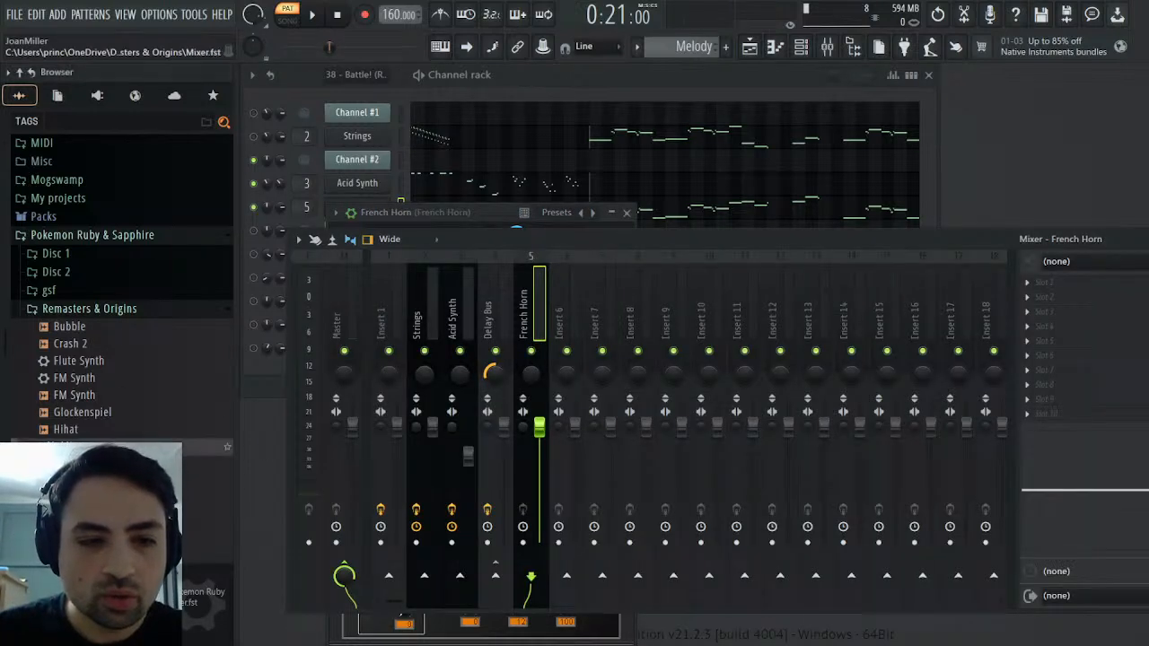
Load the Mixer.fst preset onto mixer track 5, play the Melody pattern with it, and rename the track French Horn
drag(202, 446, 1123, 423)
key(space)
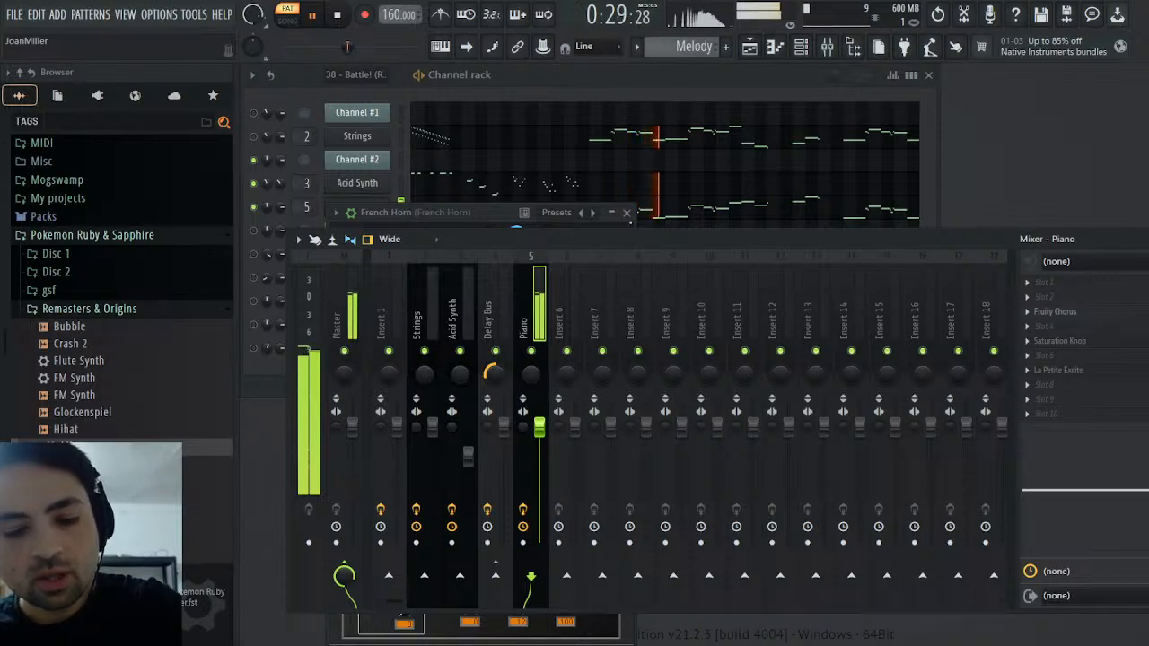
key(space)
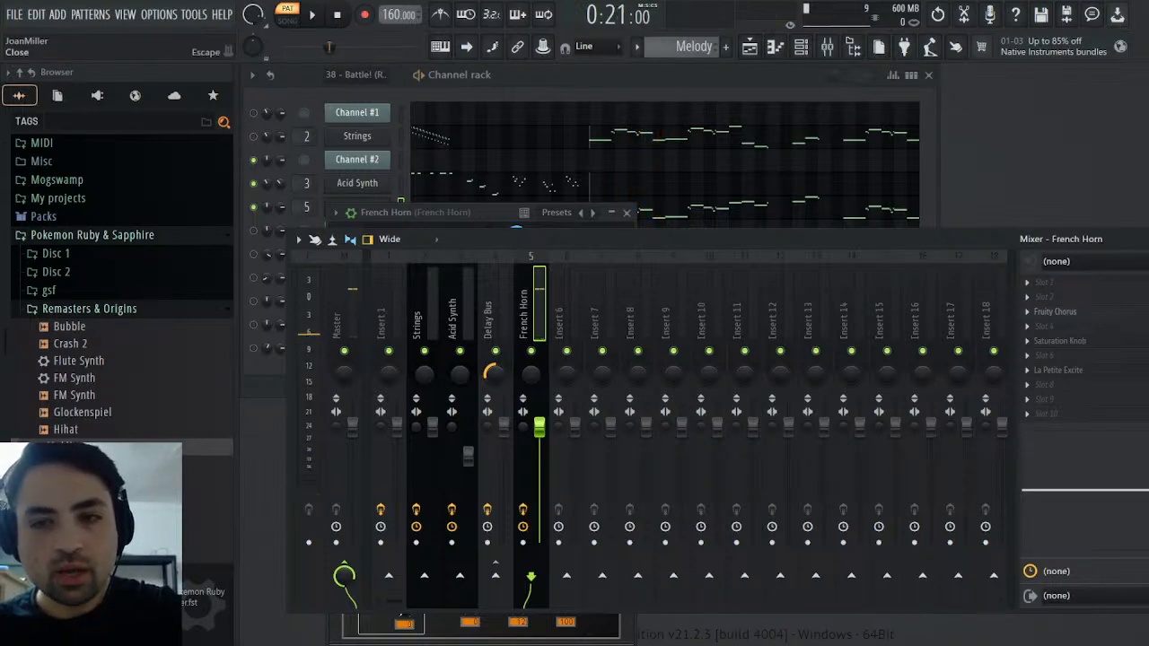
click(1148, 239)
click(627, 212)
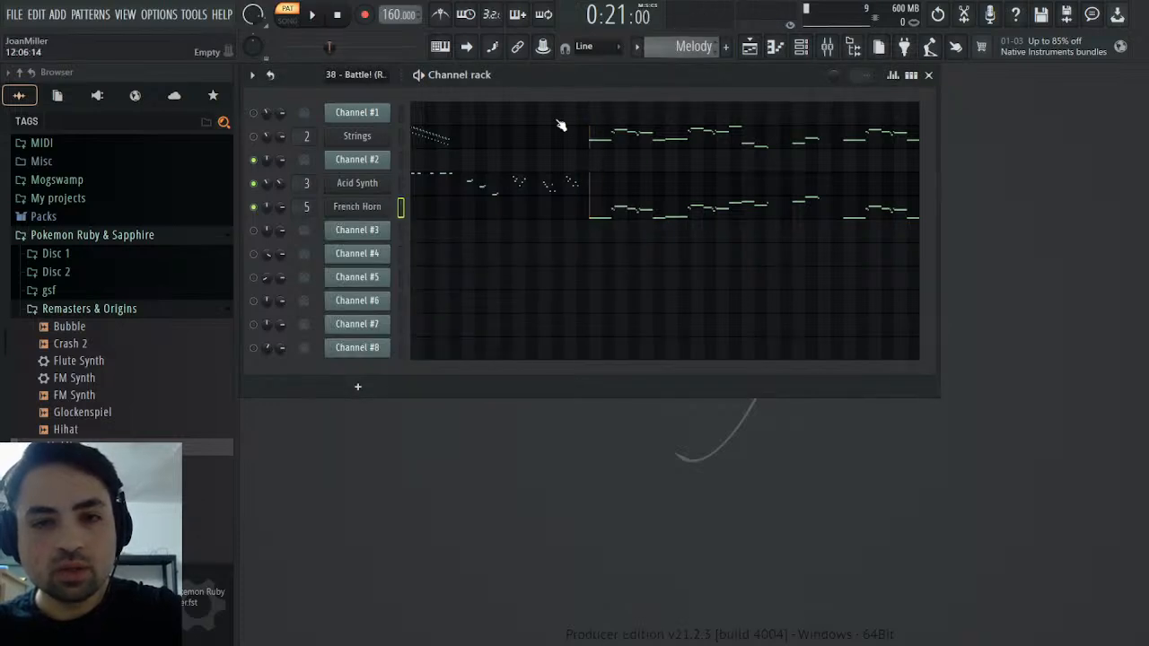
Inspect the Saturation Knob effect on the French Horn mixer track while playing the Melody pattern
click(827, 47)
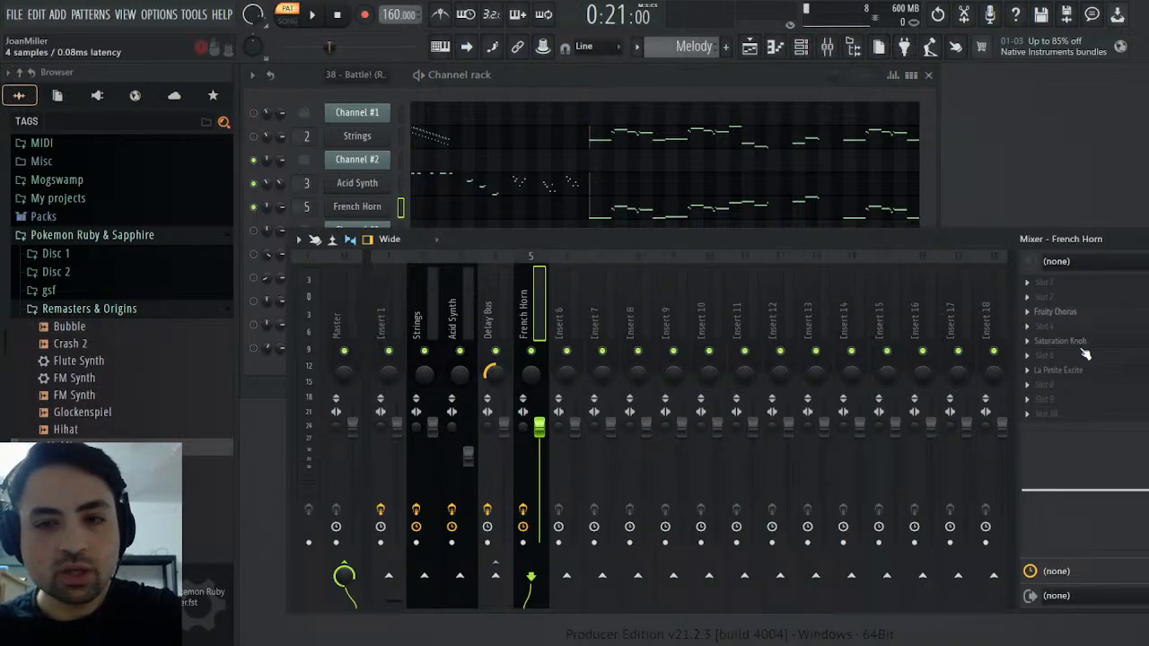
click(1078, 343)
key(space)
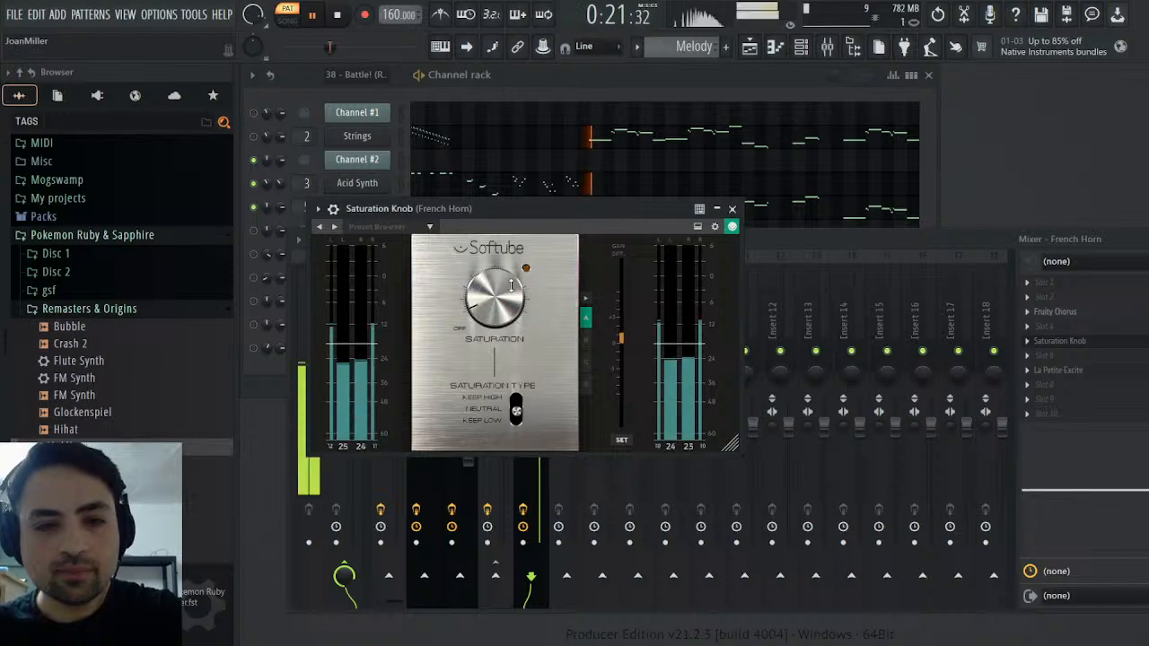
click(732, 209)
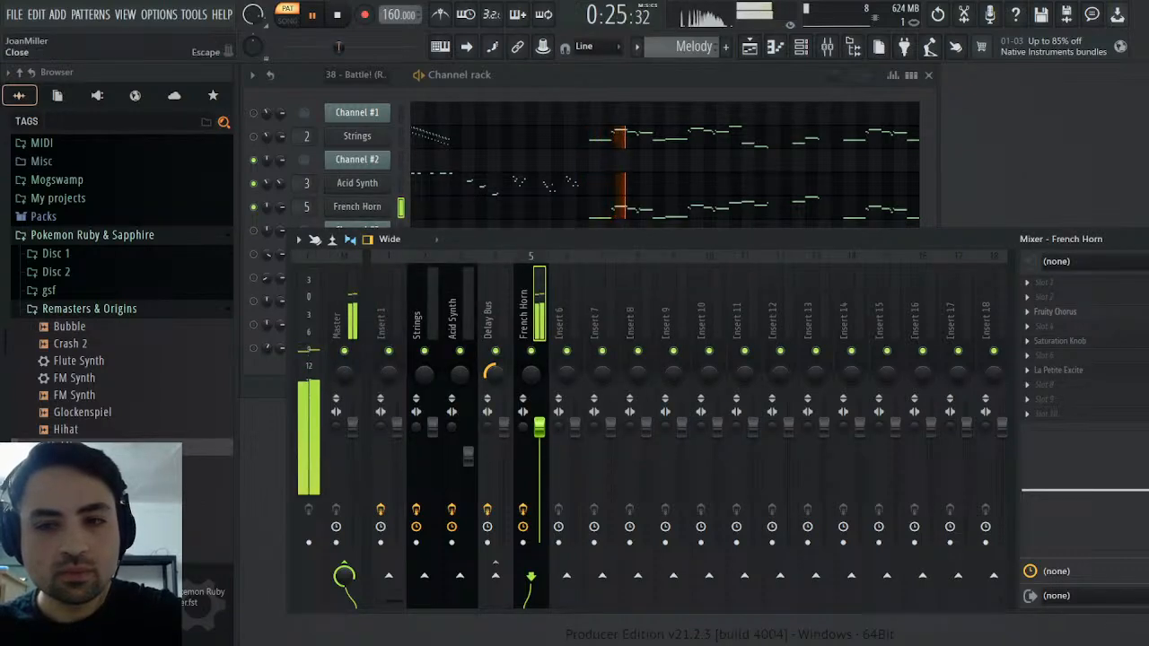
click(1147, 240)
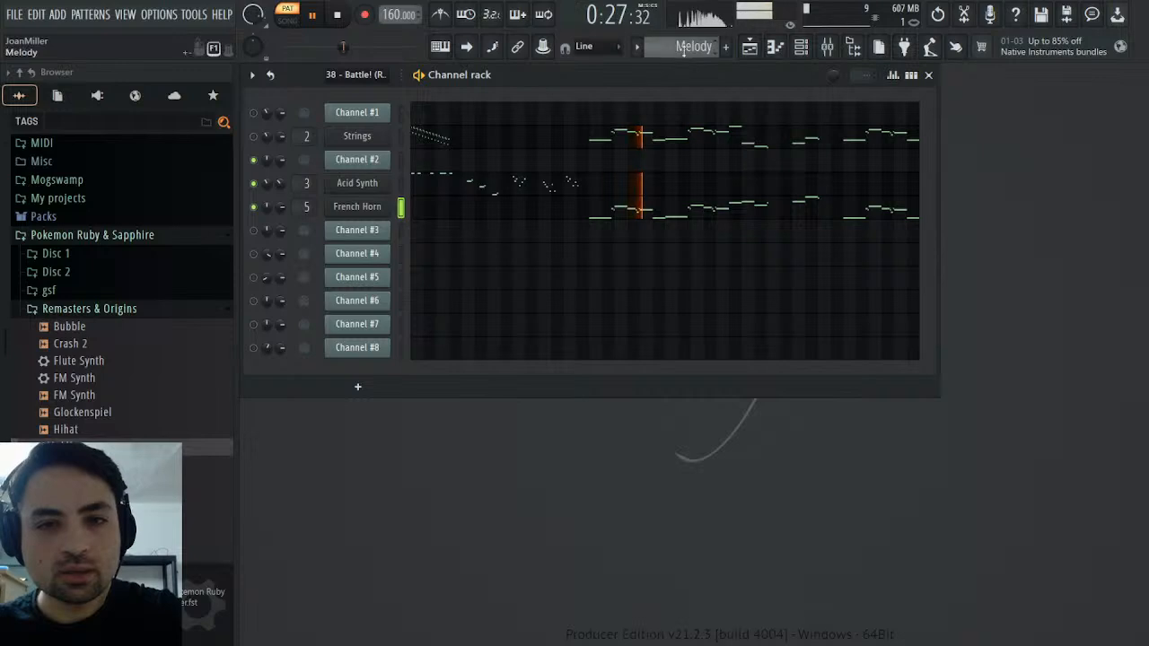
Compare the French Horn in the Melody pattern with the original MIDI pattern by playing both from bar 15
scroll(687, 47, up, 1)
key(space)
key(space)
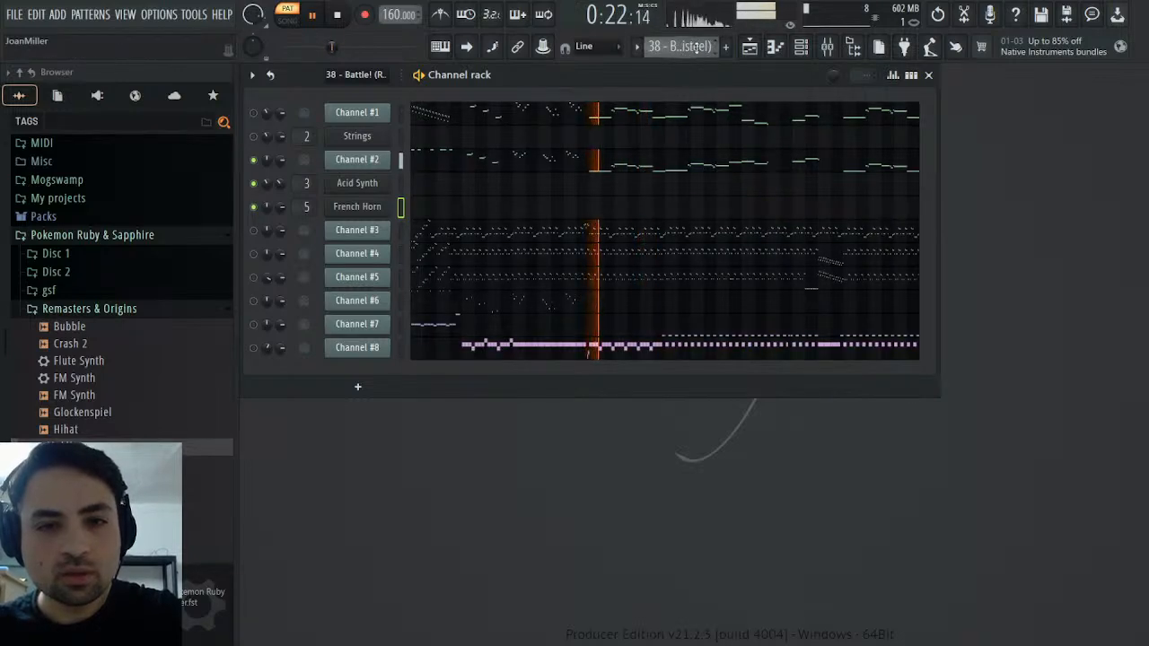
scroll(694, 47, down, 1)
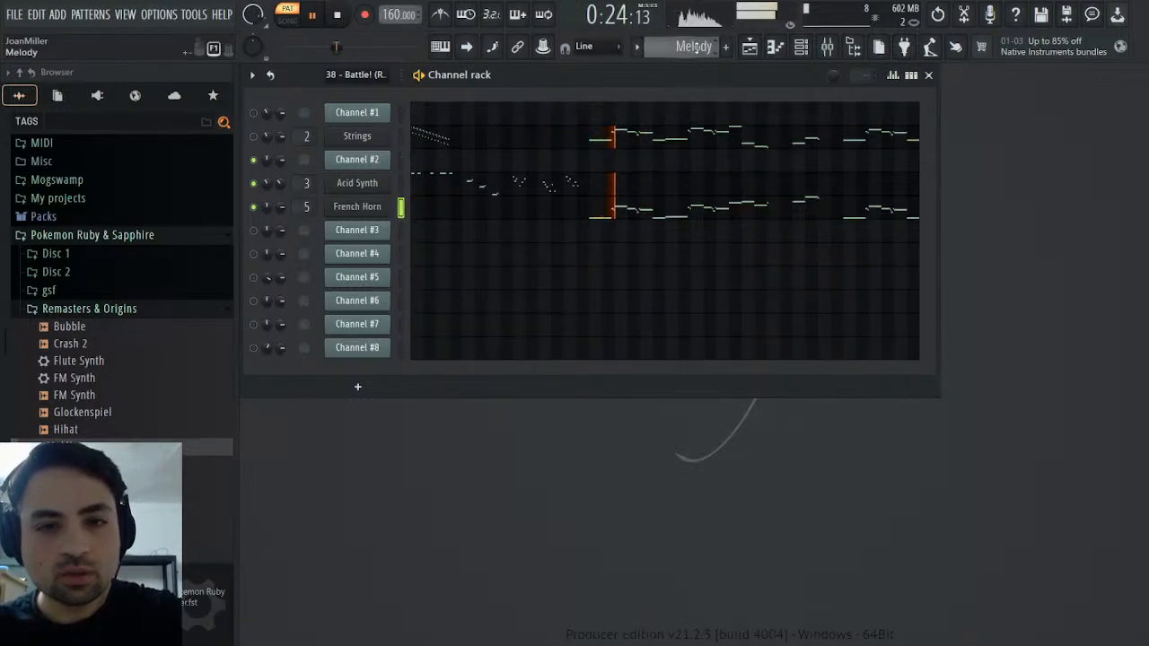
key(space)
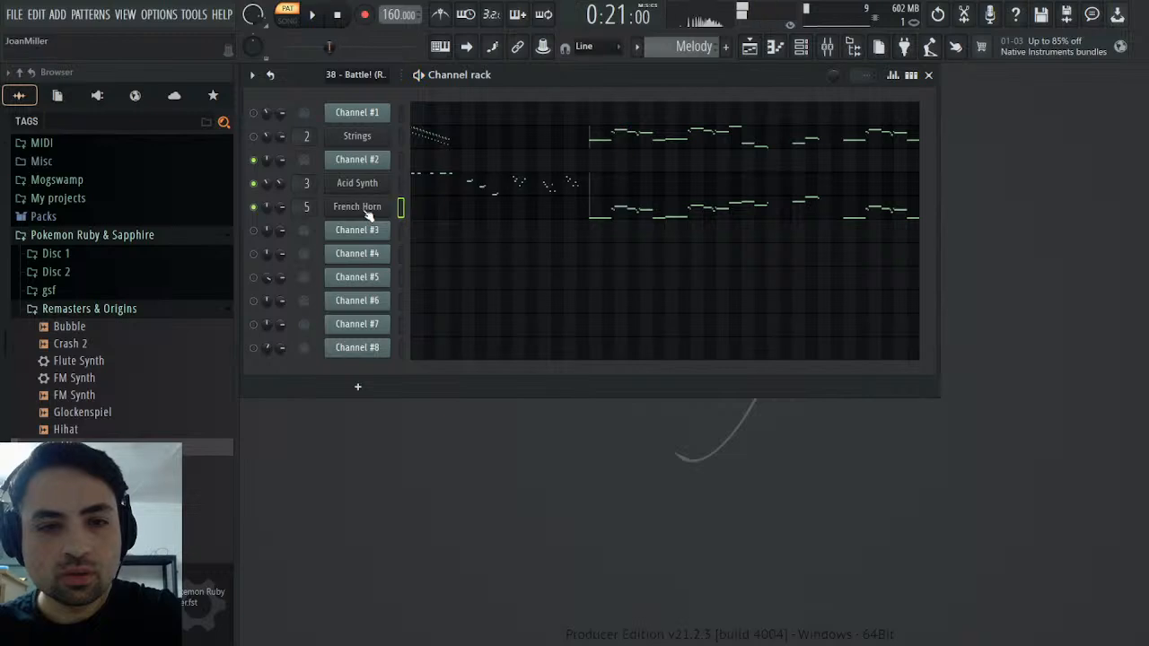
Set the French Horn's filter cutoff to 1 in Sound Canvas VA and play the Melody pattern to hear it
click(357, 206)
mouse_move(459, 486)
mouse_down()
mouse_move(460, 495)
mouse_move(457, 487)
mouse_up()
key(space)
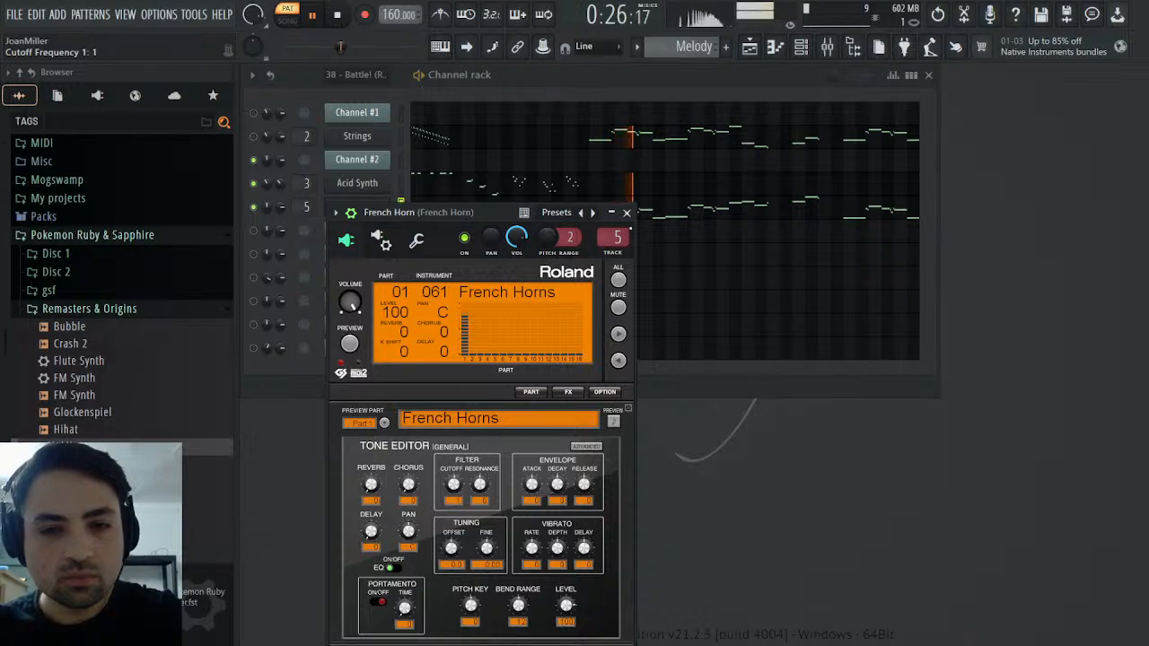
click(626, 212)
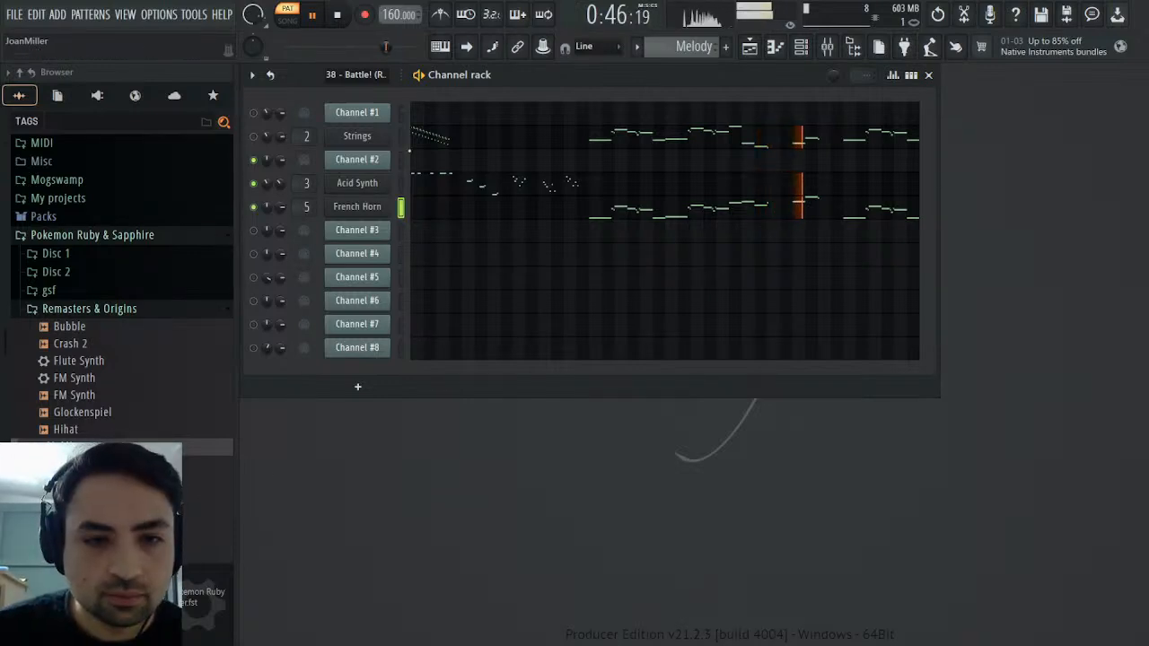
Switch to the original MIDI pattern, swap the audible channel from Channel #2 to Channel #3, and play it from the start
scroll(657, 47, down, 1)
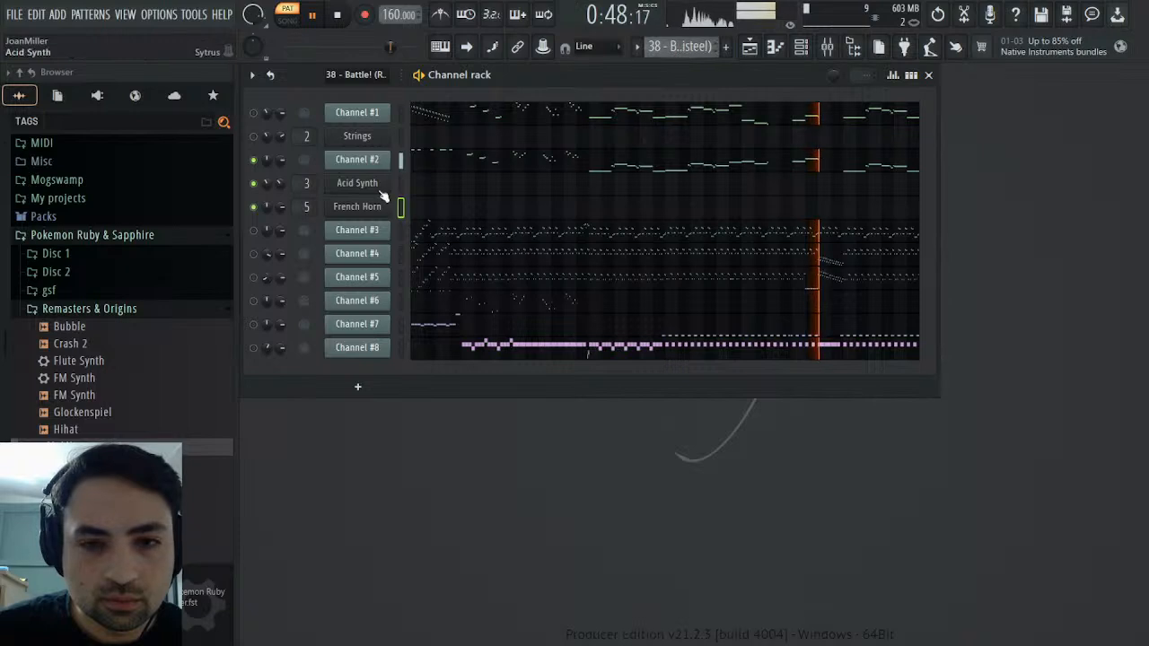
click(366, 159)
click(368, 160)
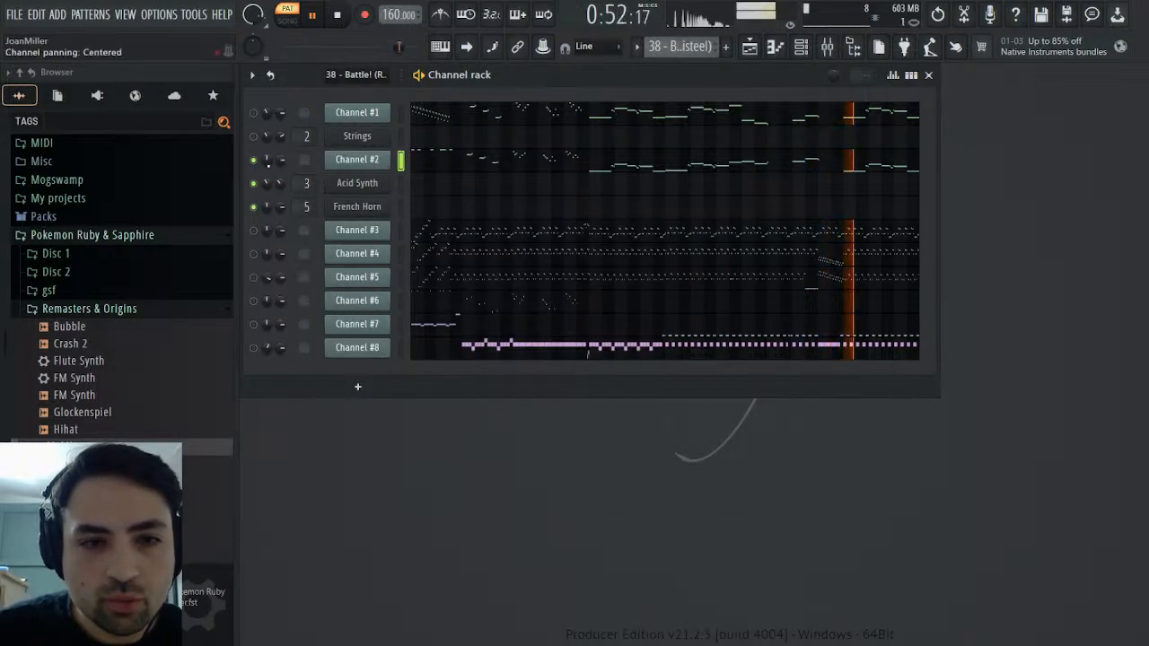
click(255, 161)
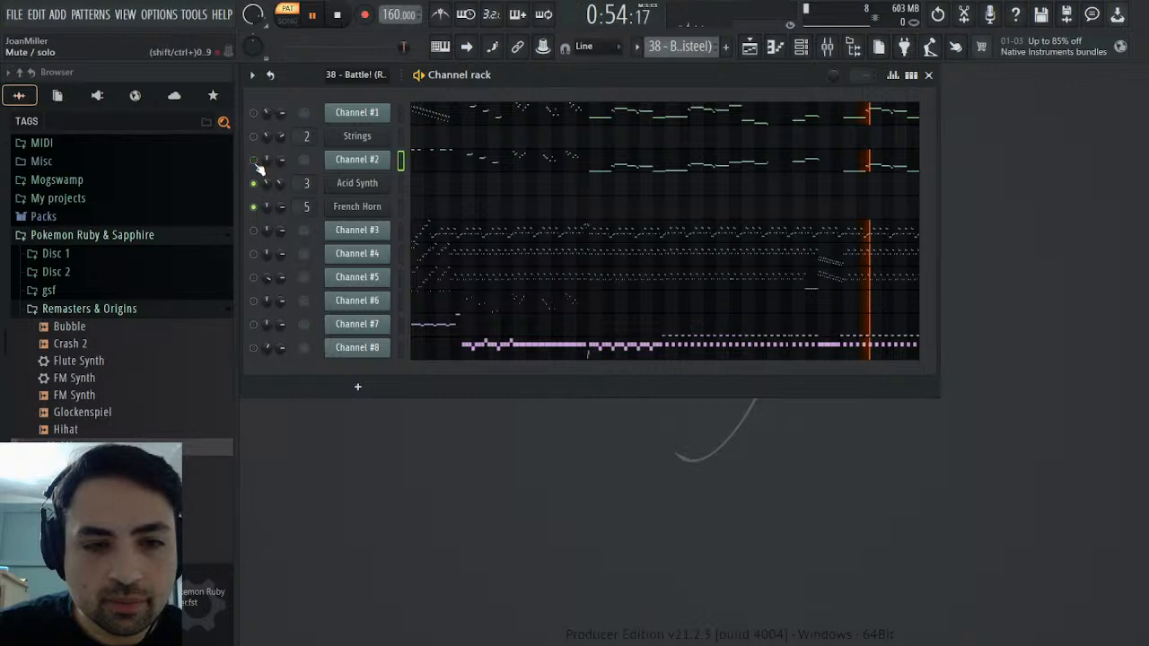
click(254, 230)
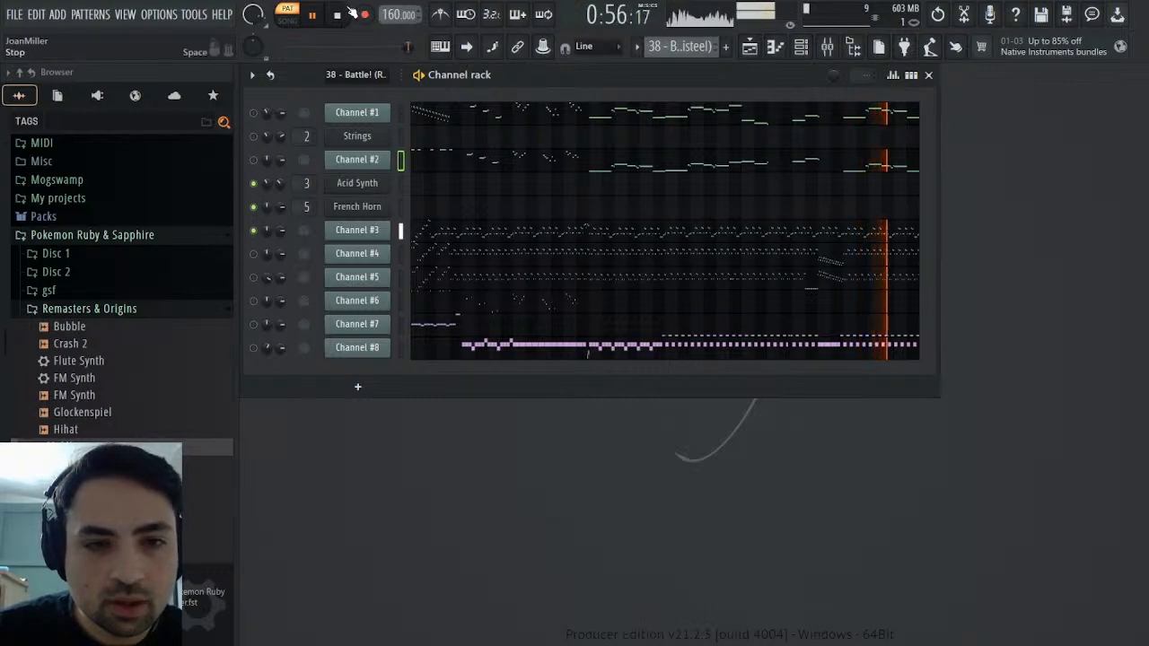
click(314, 15)
click(316, 15)
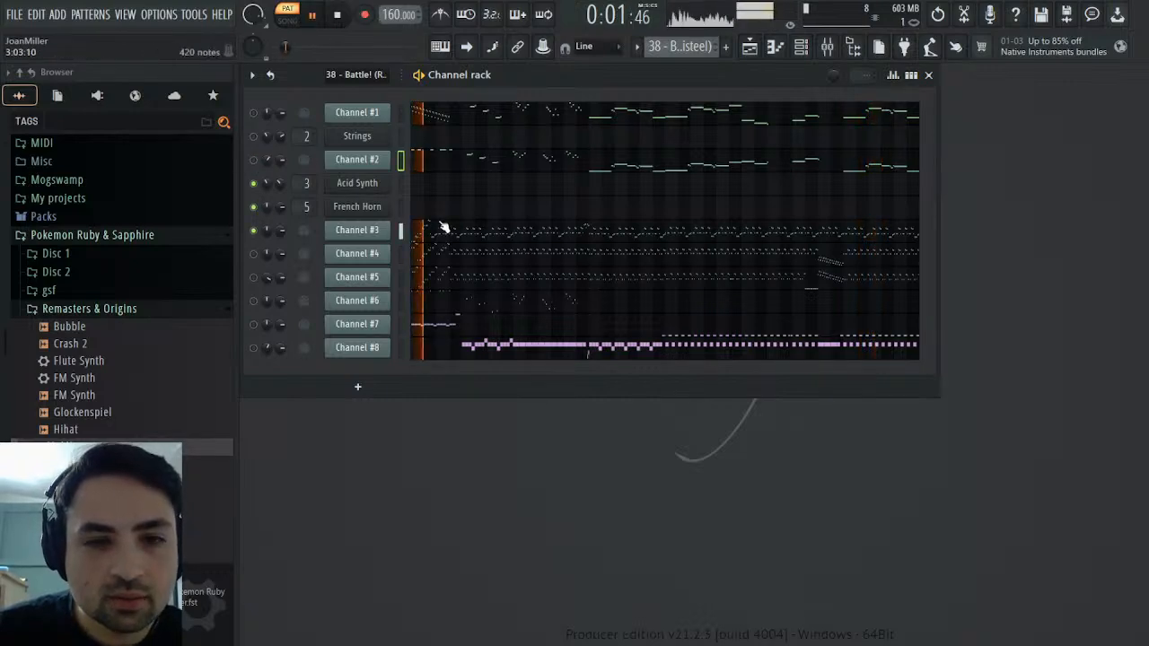
Check which instrument patch Channel #3 uses in the original MIDI
click(358, 231)
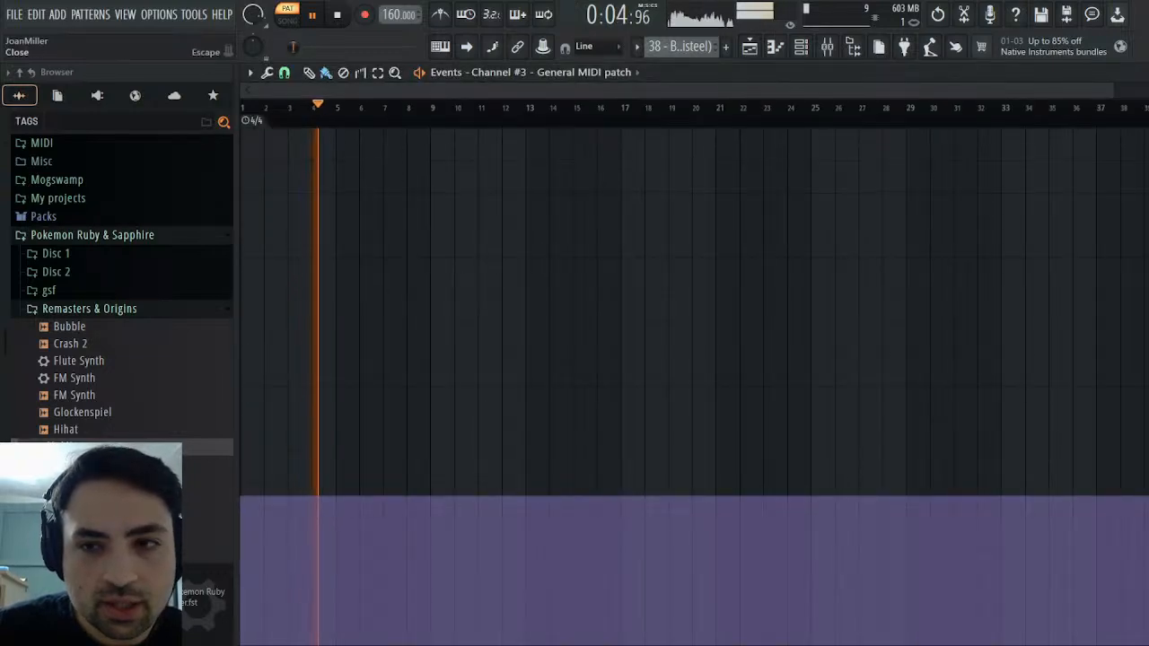
click(1137, 75)
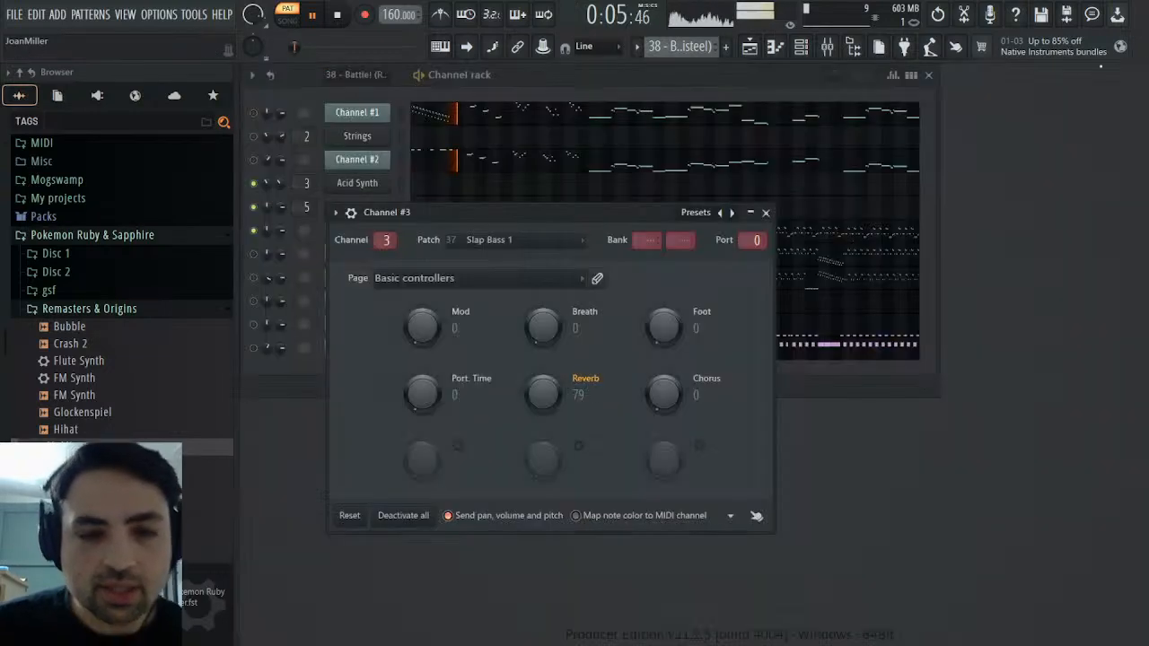
click(766, 214)
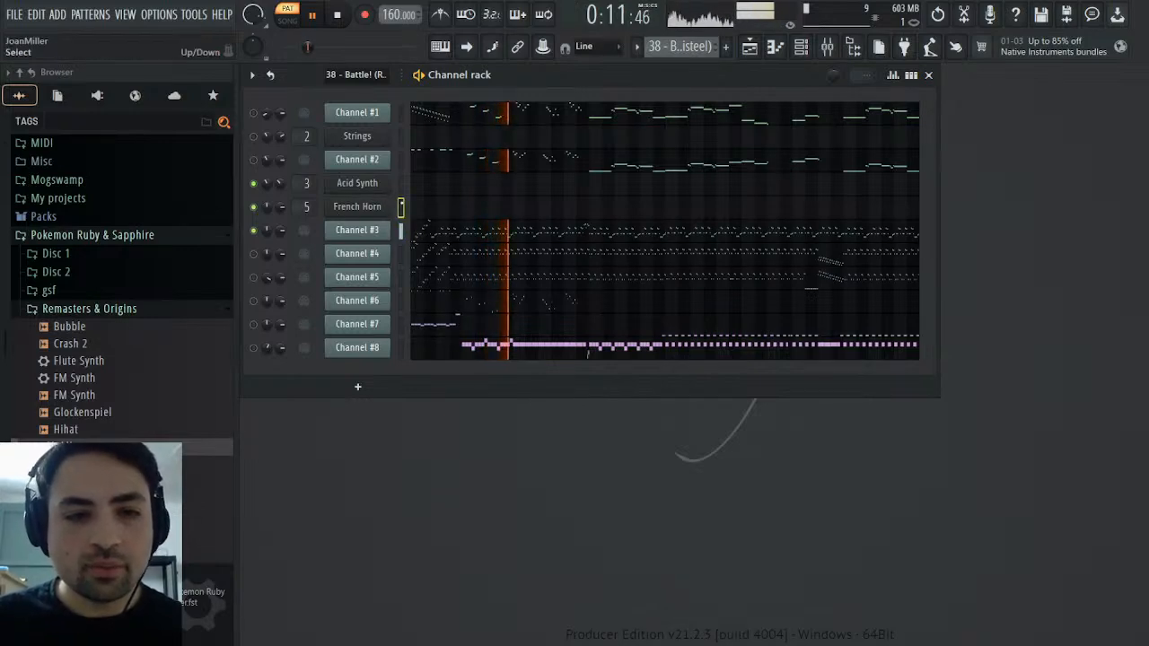
Clone the French Horn channel and stop playback
click(401, 207)
click(386, 213)
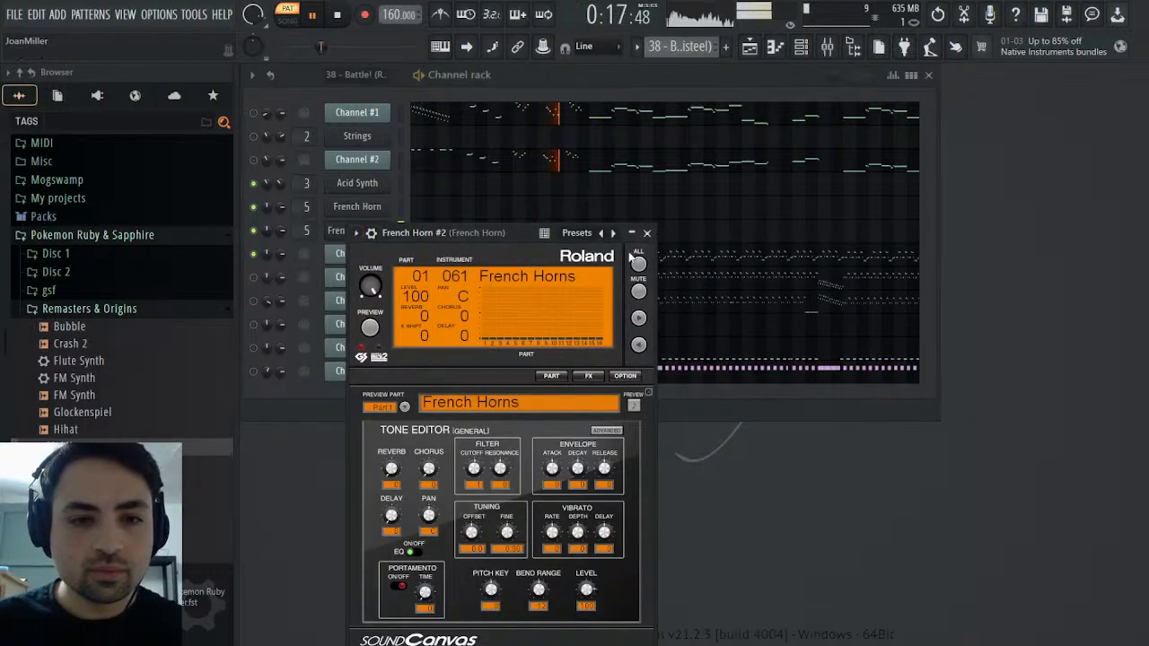
click(654, 230)
click(349, 14)
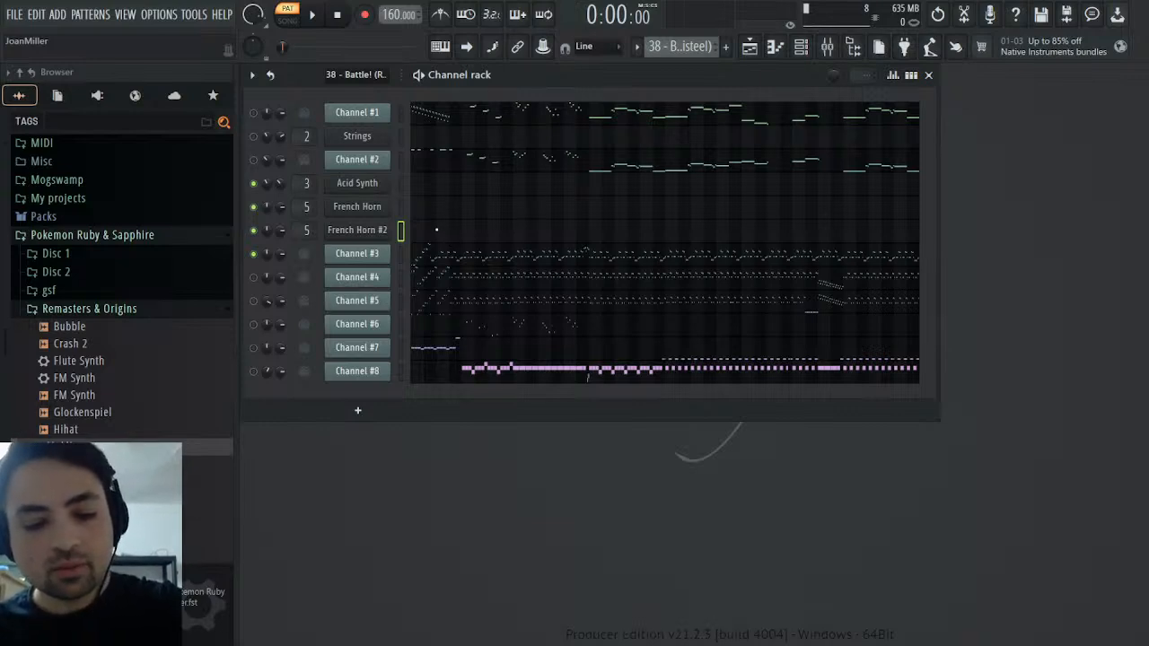
Rename the cloned French Horn channel Slap Bass and switch its instrument to Slap Bass 1
click(373, 233)
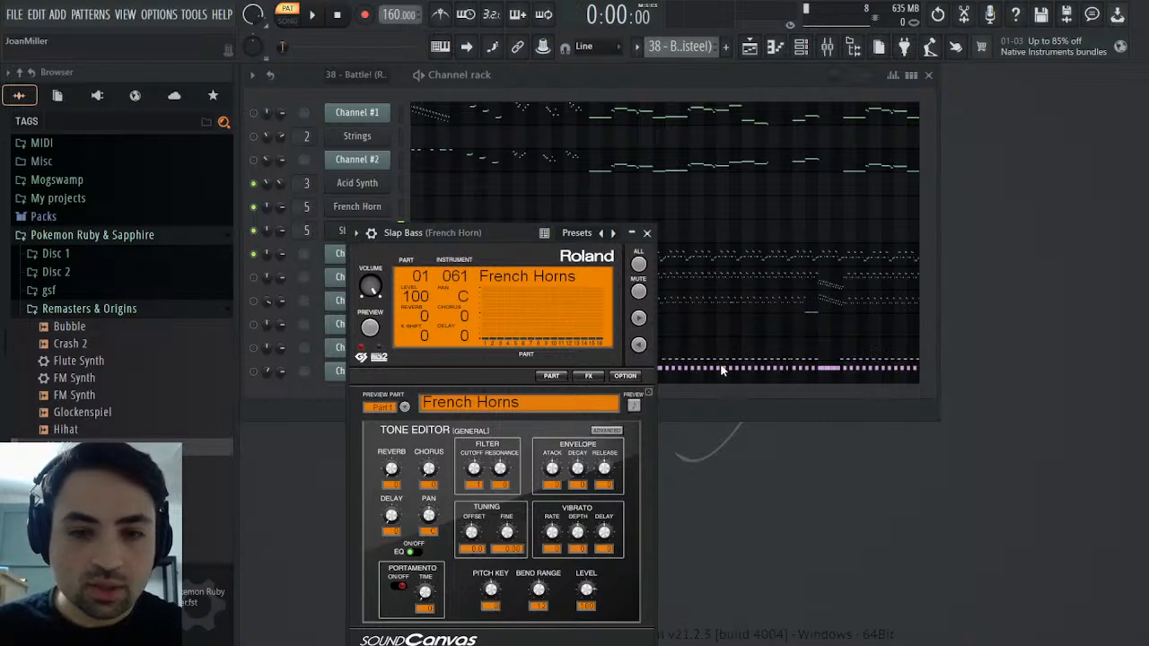
key(space)
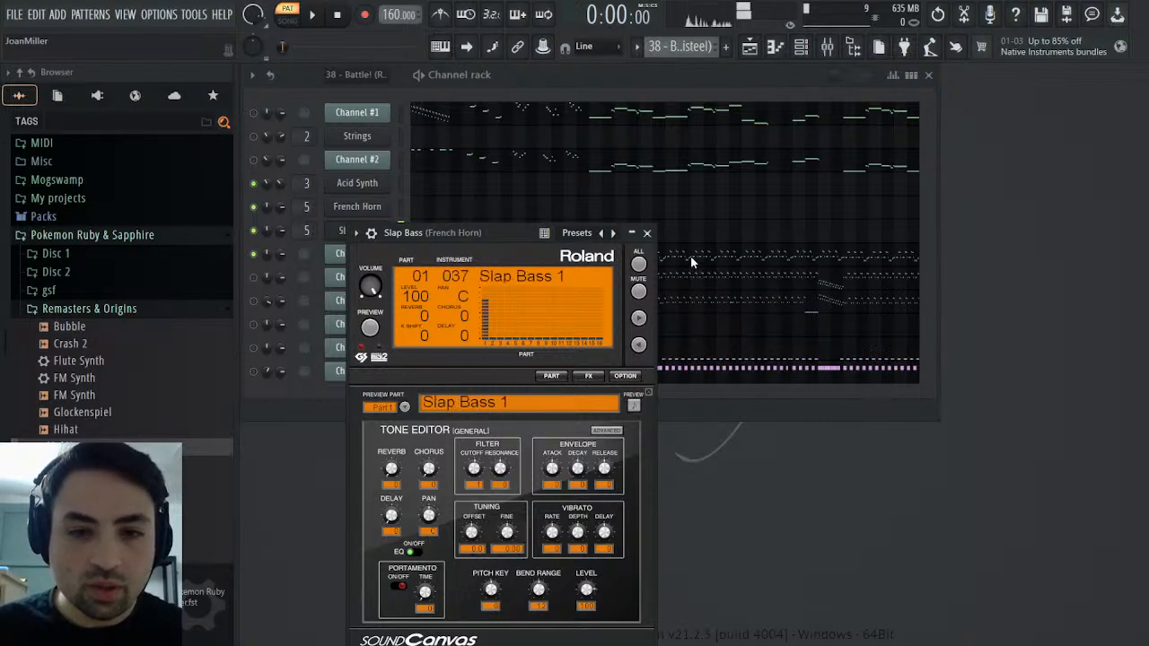
click(648, 233)
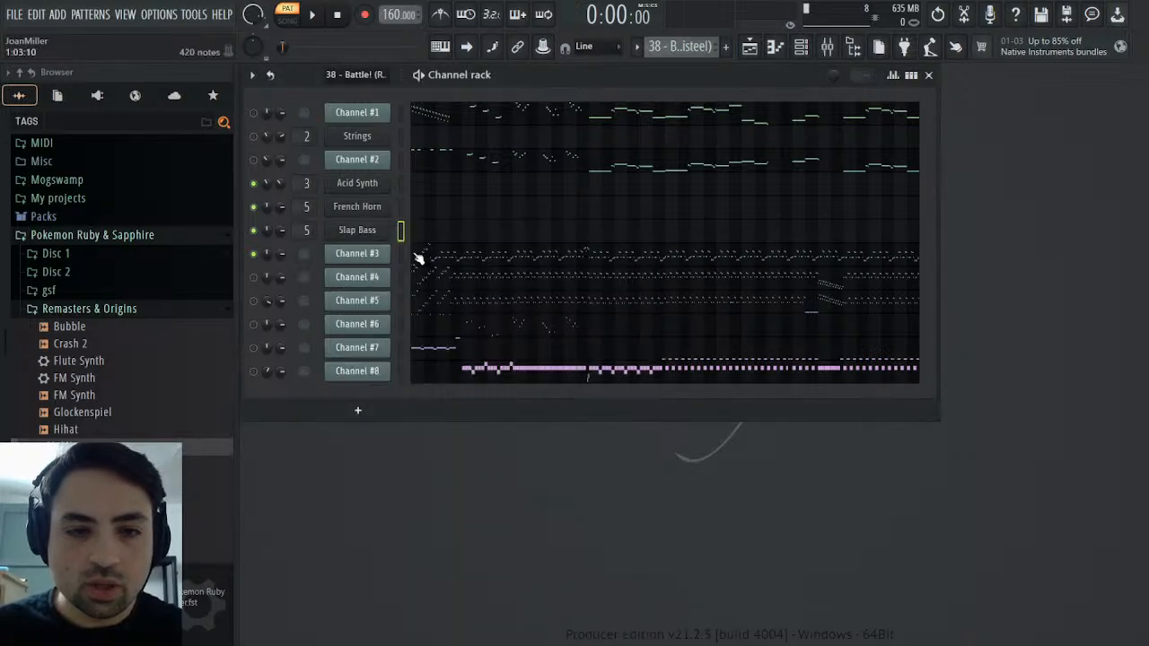
Move the Slap Bass channel below Channel #3 and create a new pattern named Bass
key(alt+Down)
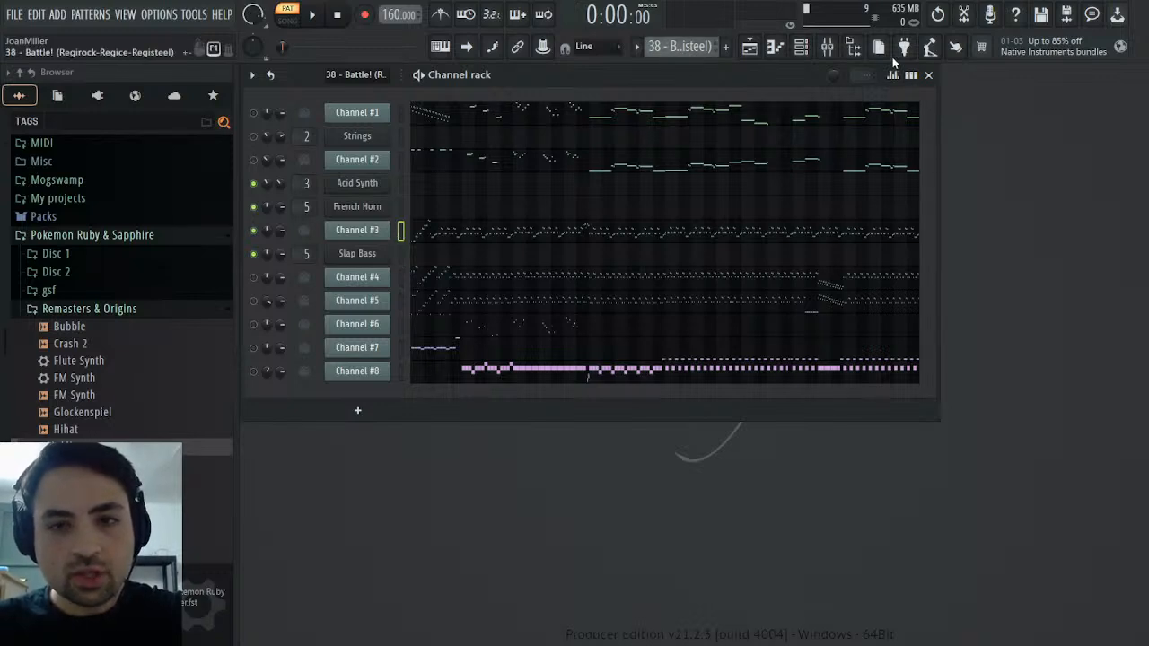
key(F4)
text(Bass)
key(Return)
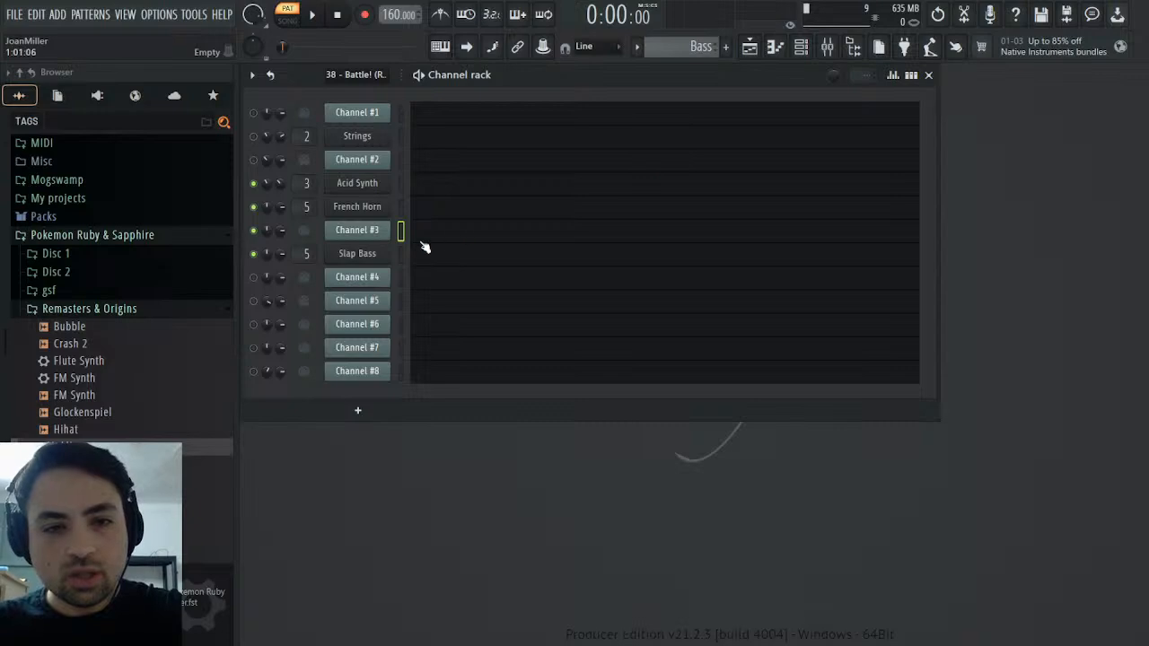
Paste Channel #3's notes into the Slap Bass channel and play them back from the start in the piano roll
key(ctrl+v)
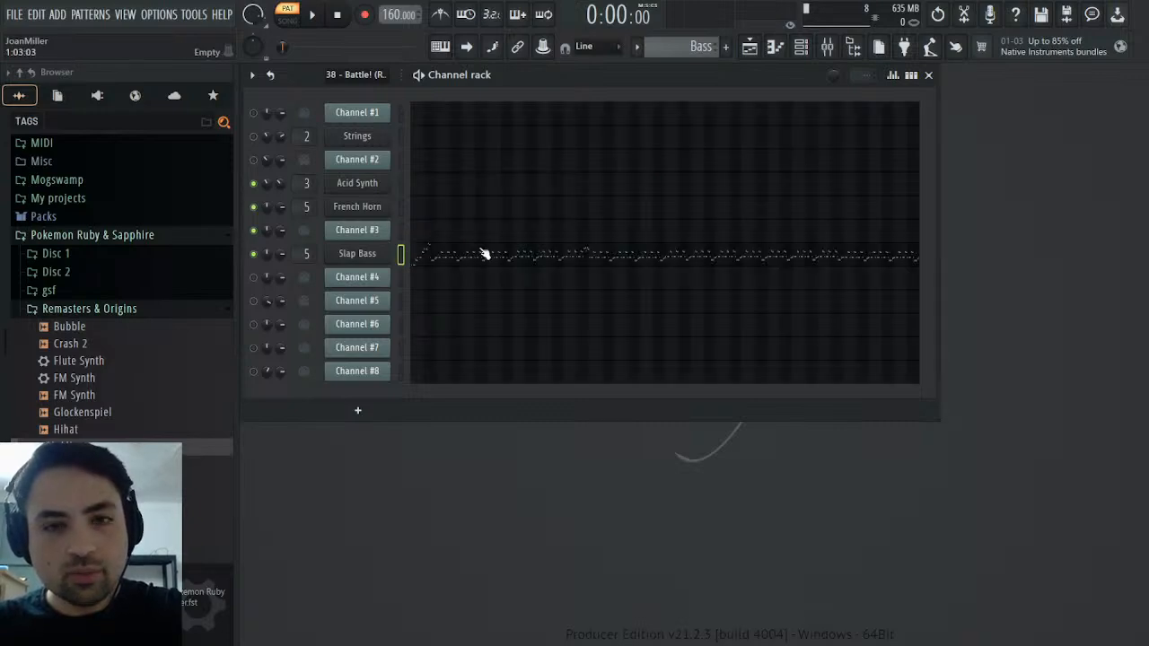
key(space)
click(477, 254)
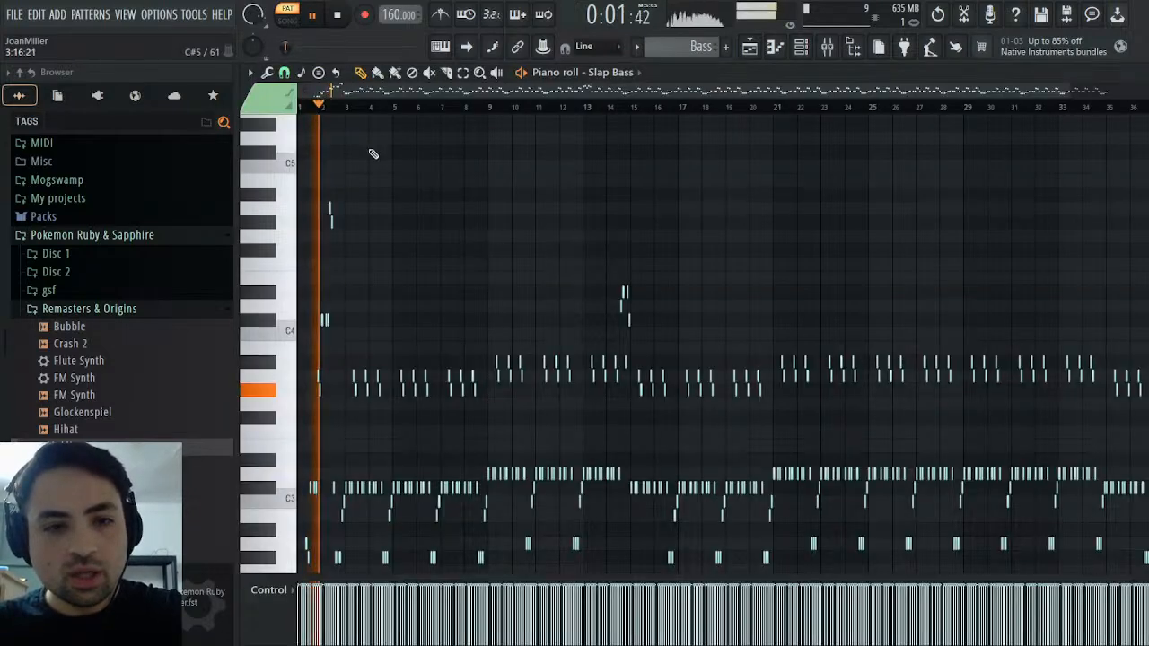
key(space)
key(space)
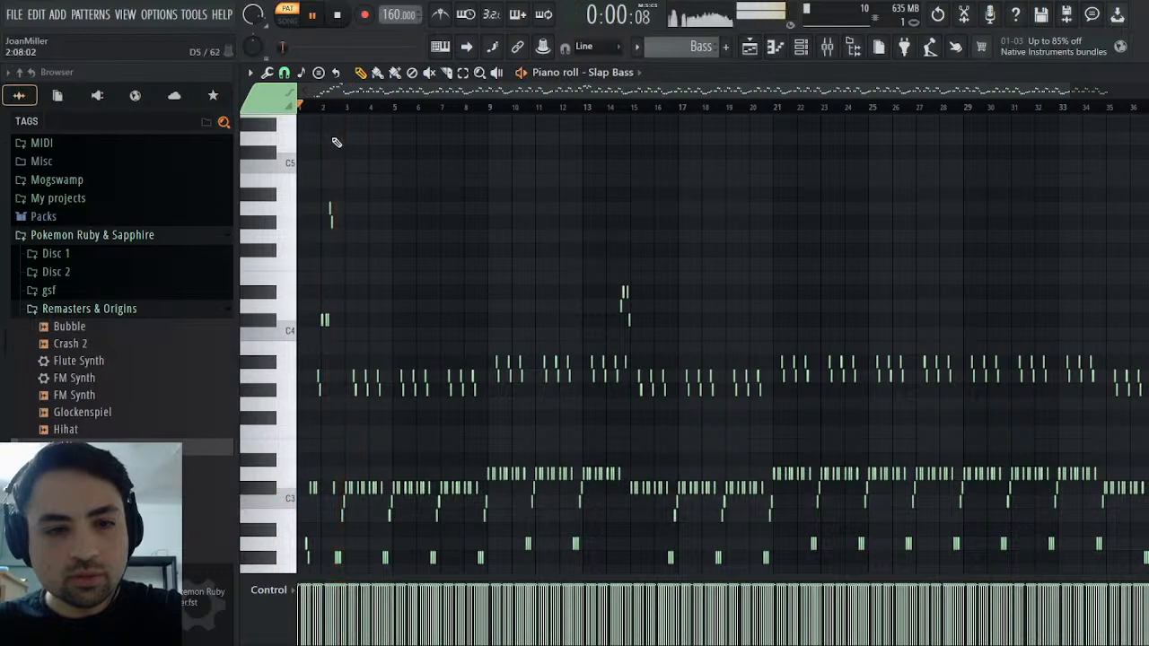
scroll(494, 413, down, 4)
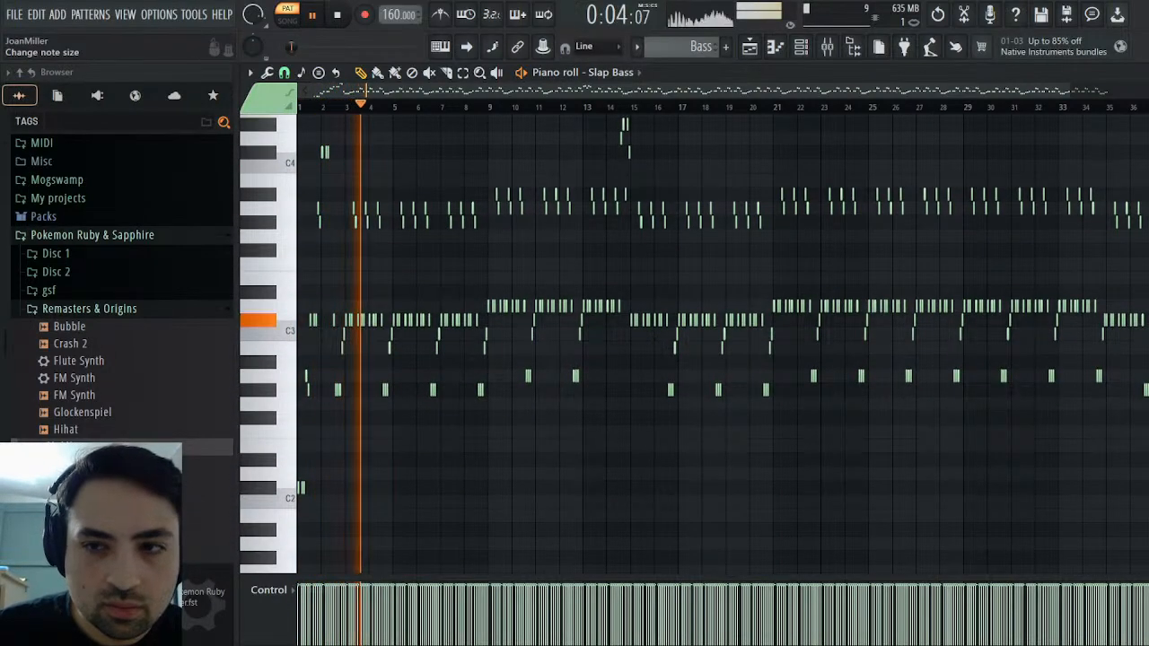
click(1138, 73)
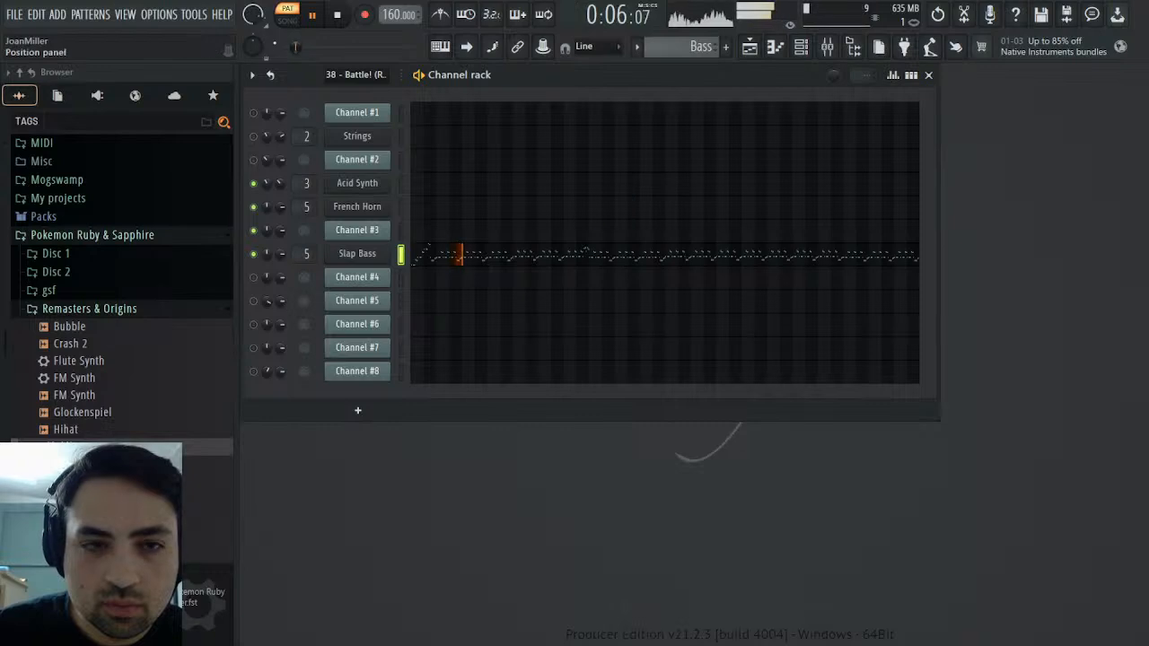
click(334, 14)
Route the Slap Bass channel to mixer track 6, load the Mixer.fst preset there, and name the track Slap Bass
click(360, 254)
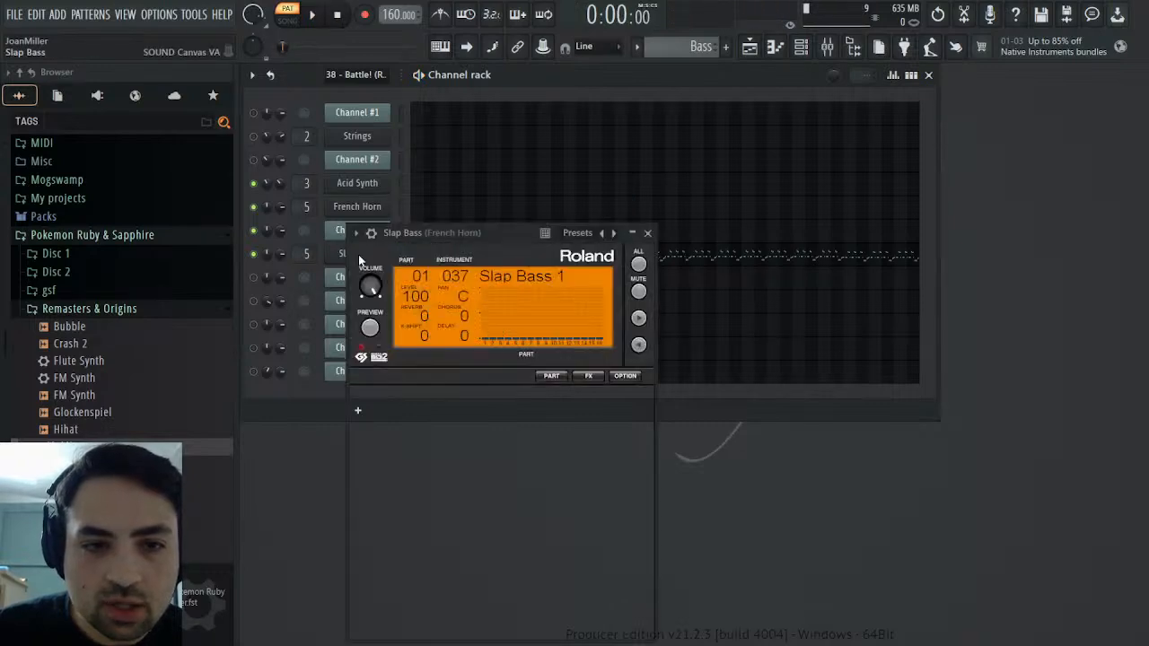
click(373, 238)
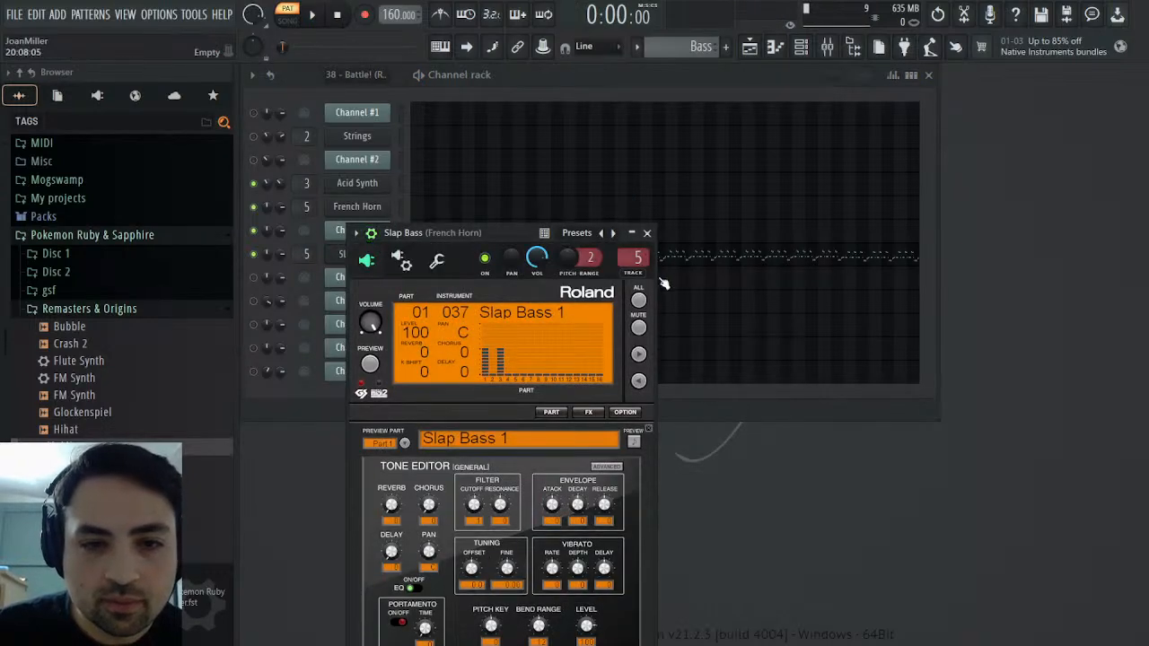
click(638, 274)
drag(69, 446, 1067, 326)
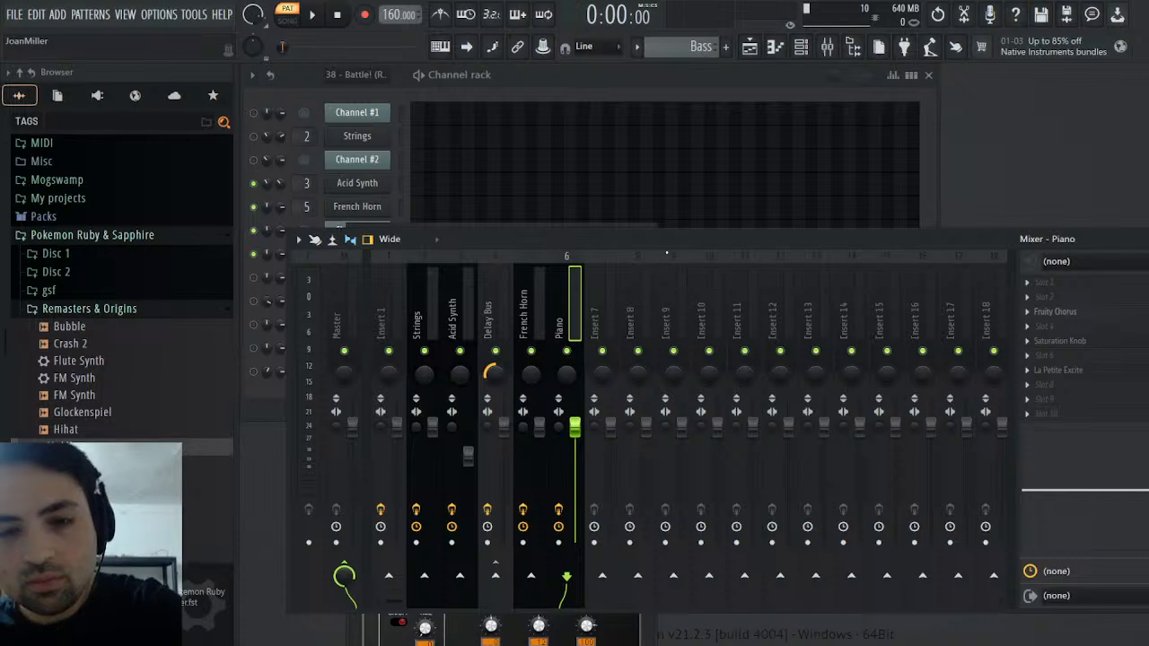
key(ctrl+l)
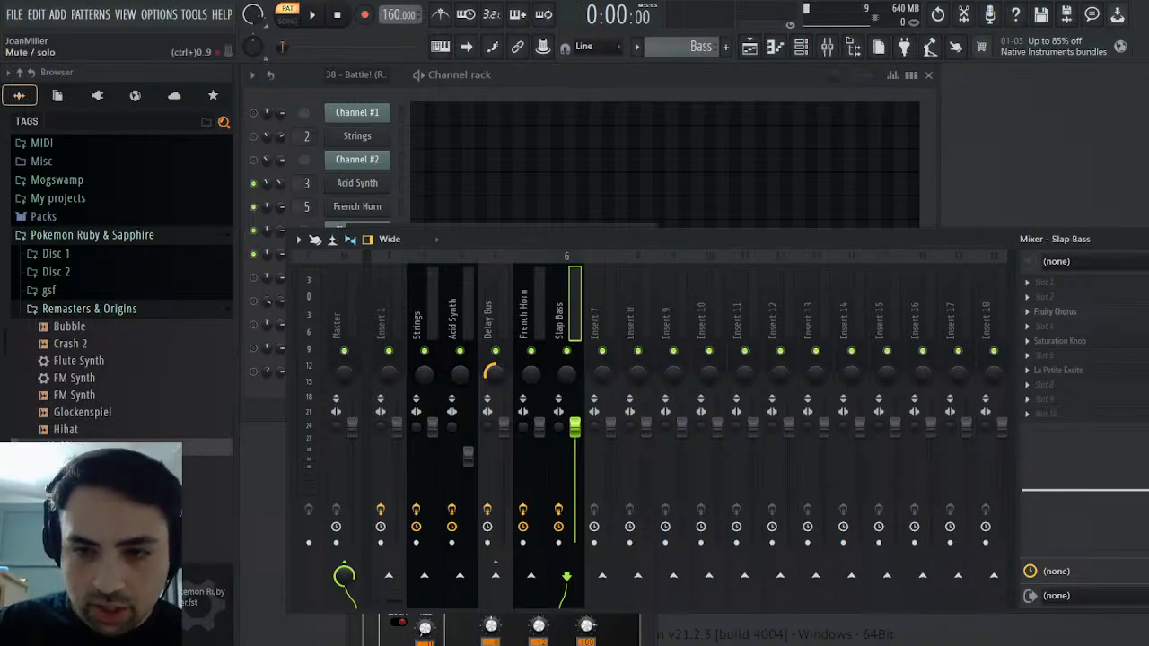
Raise the saturation in the Slap Bass track's Saturation Knob effect while playing the Bass pattern
click(306, 12)
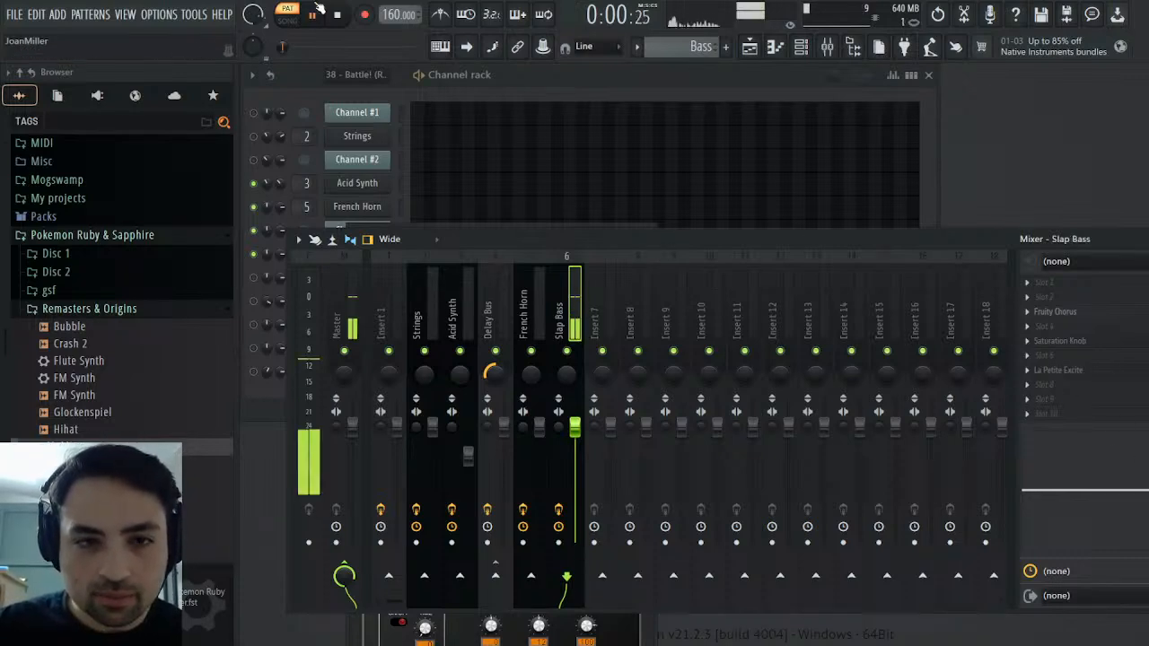
click(1080, 344)
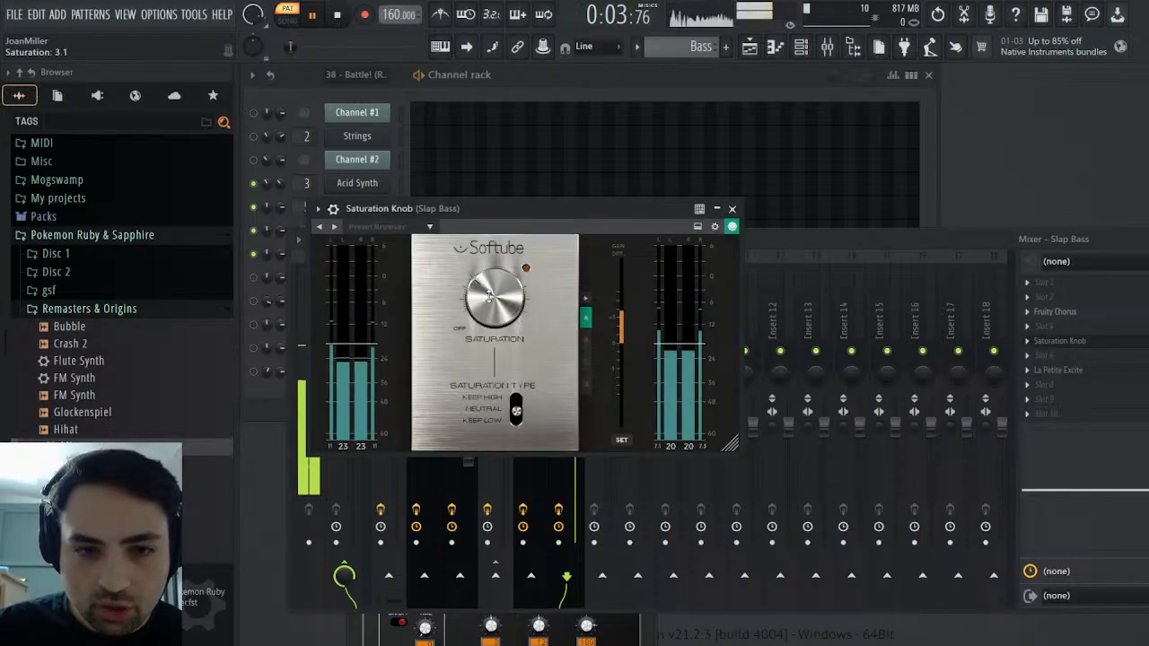
scroll(490, 295, up, 10)
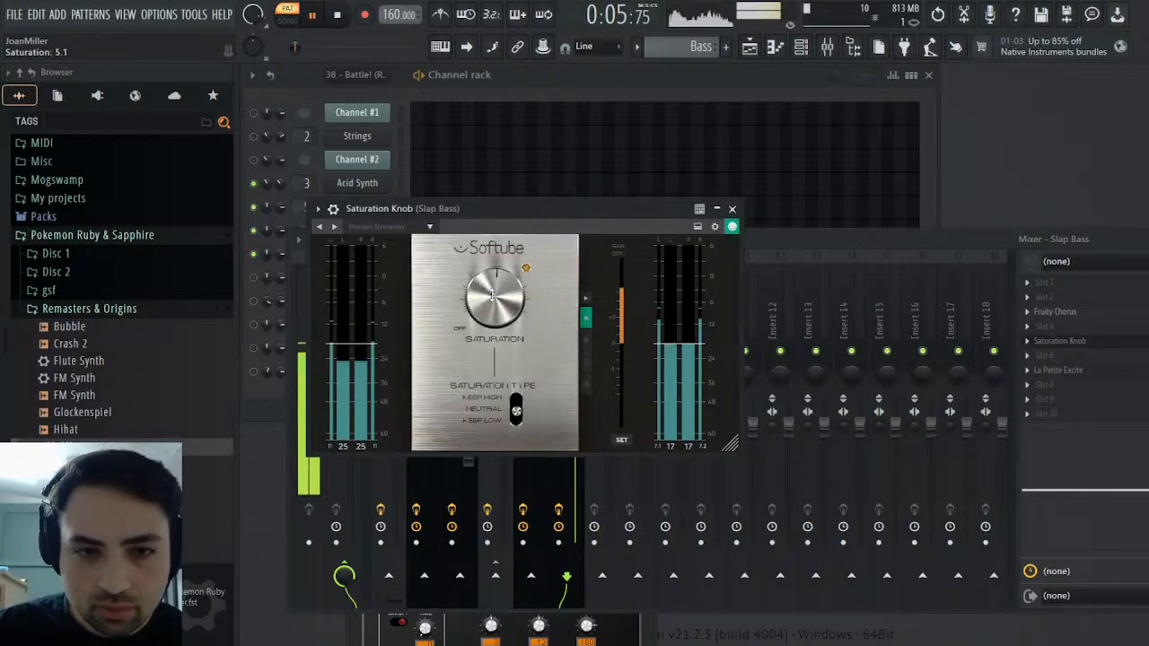
click(732, 209)
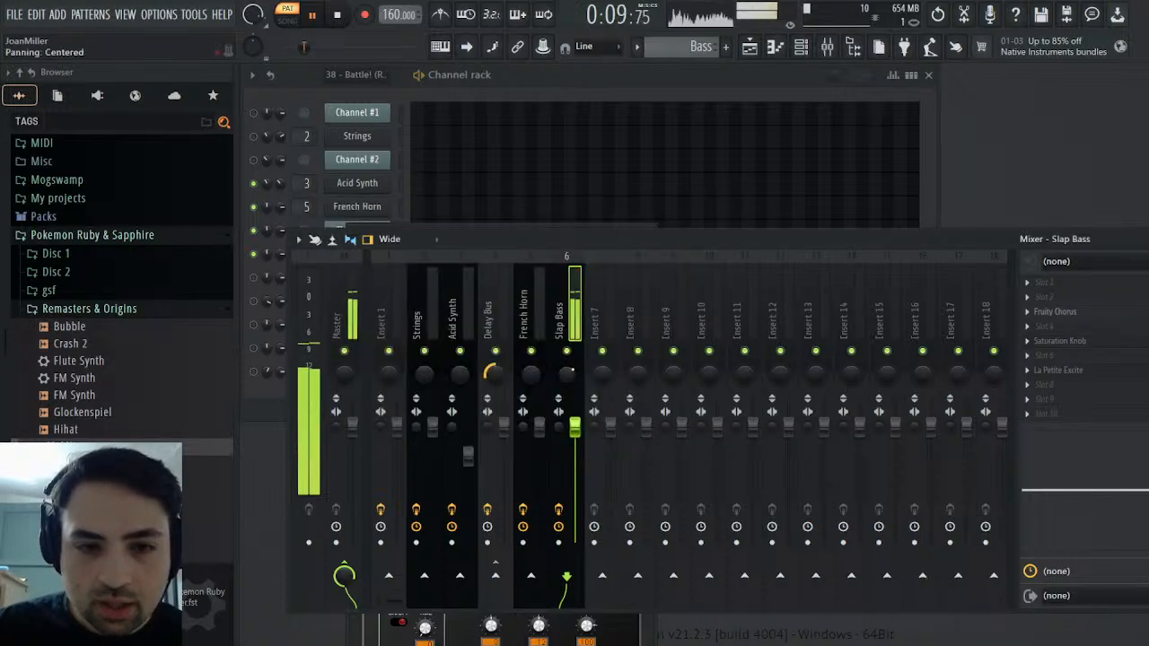
Boost the Slap Bass track's EQ by 3.5 dB at 558 Hz, cut slightly near 6.4 kHz, and lower its fader slightly
click(340, 320)
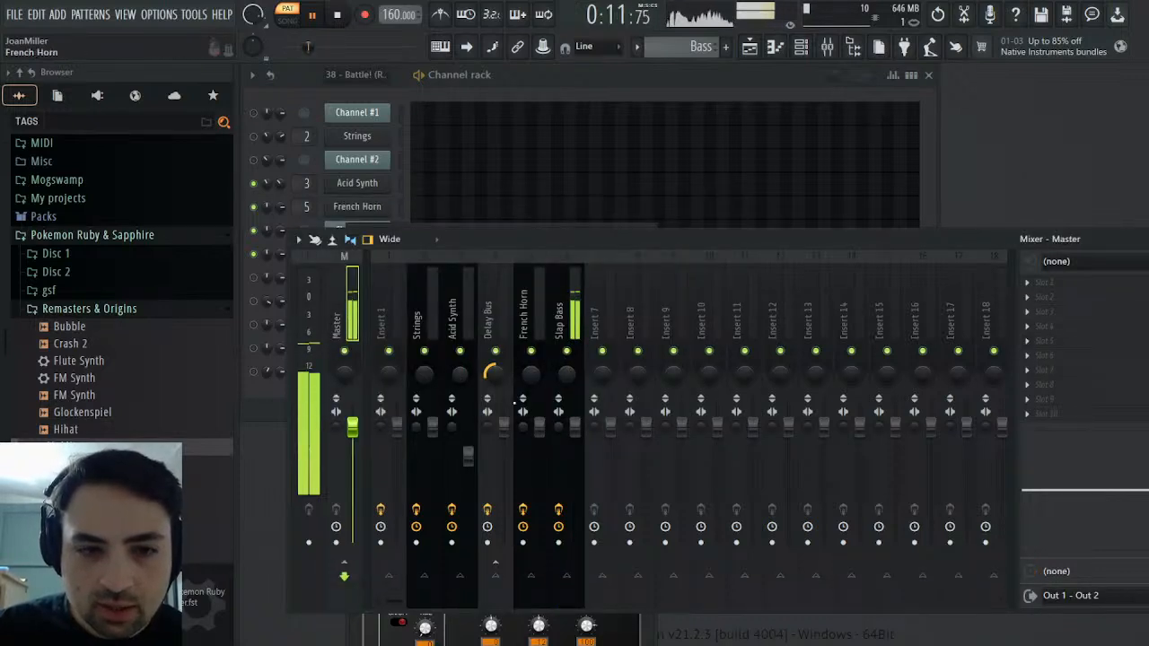
click(571, 308)
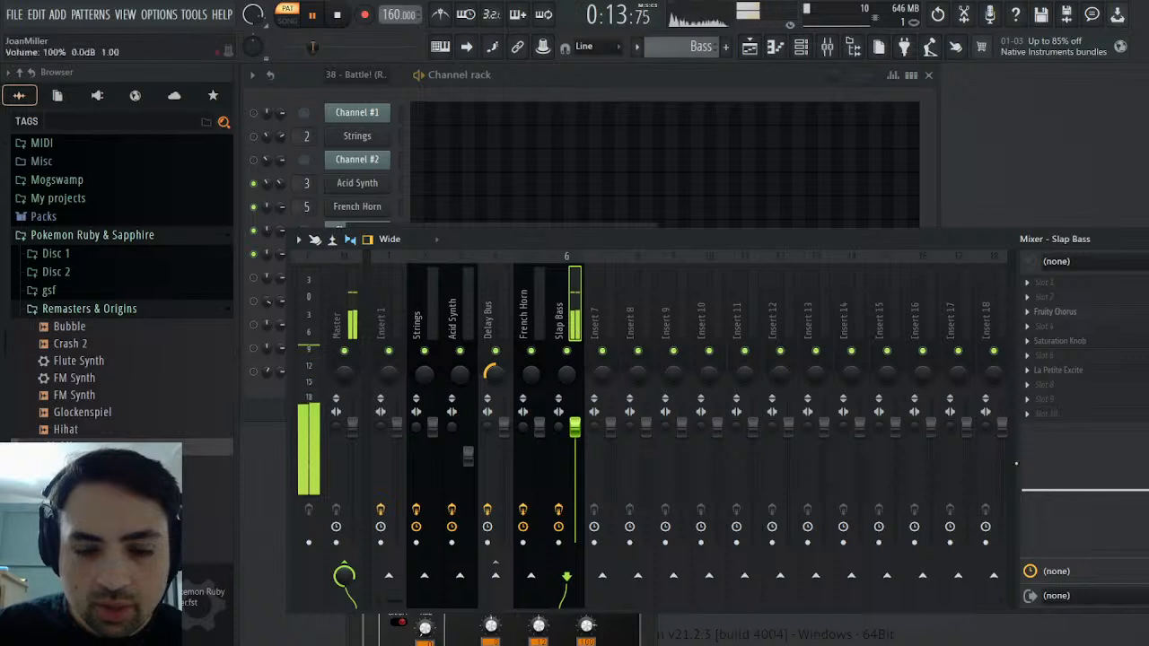
drag(1039, 470, 1079, 457)
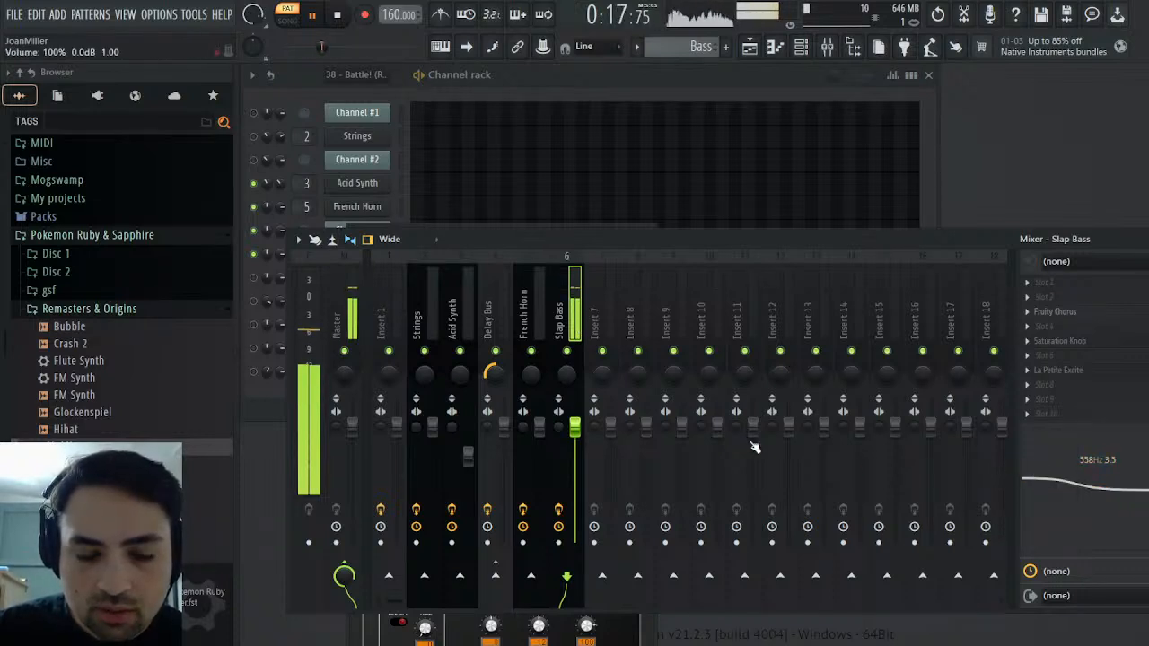
drag(575, 426, 580, 437)
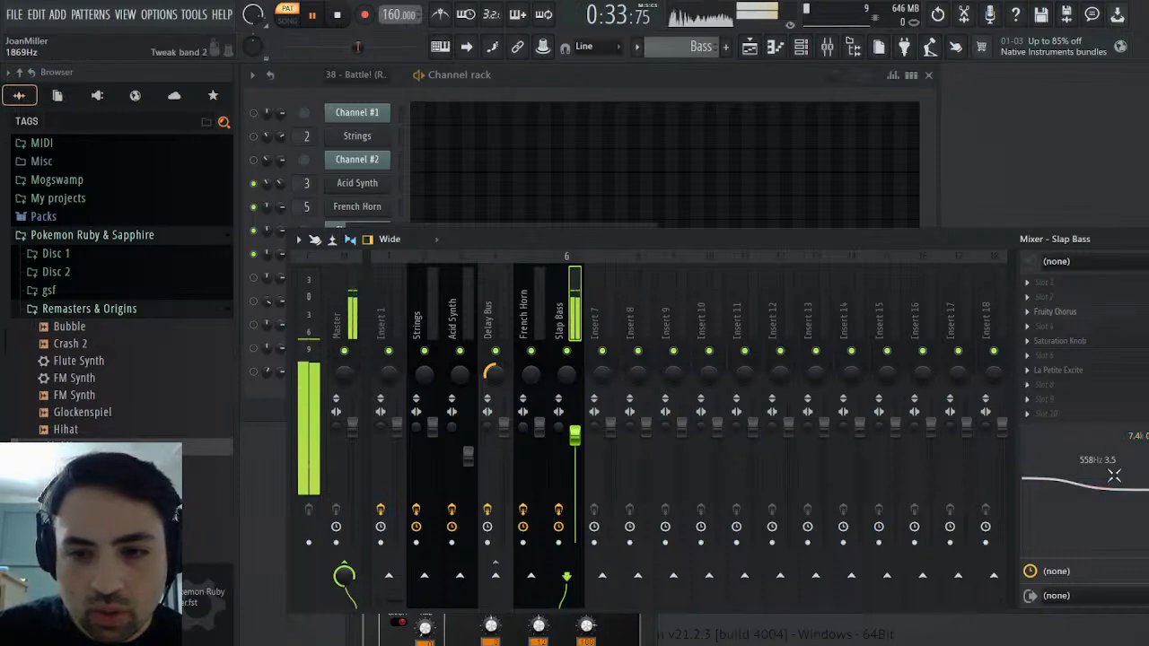
drag(1128, 496, 1138, 495)
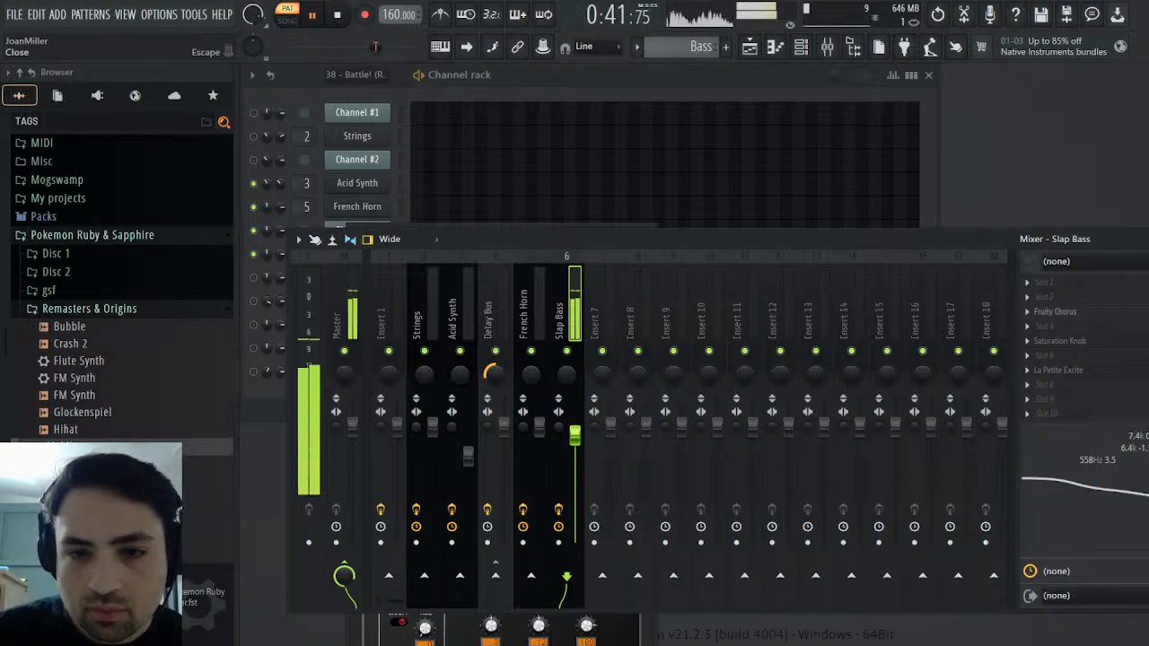
Stop the playback and close the mixer and the Slap Bass instrument window
key(Escape)
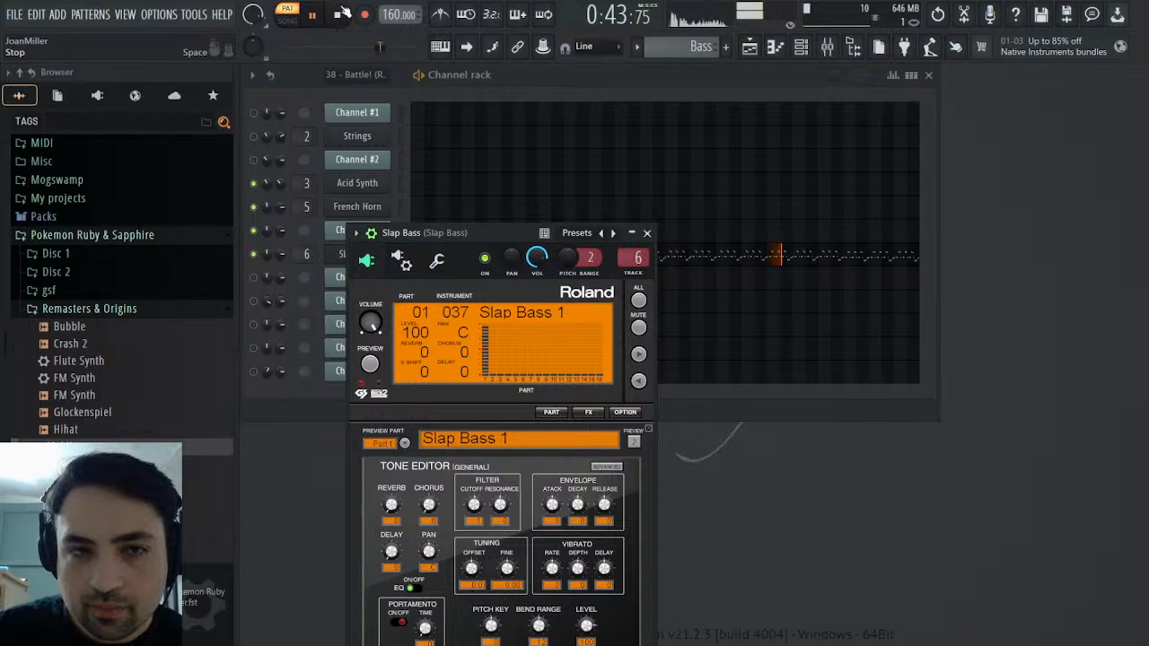
click(341, 13)
click(646, 232)
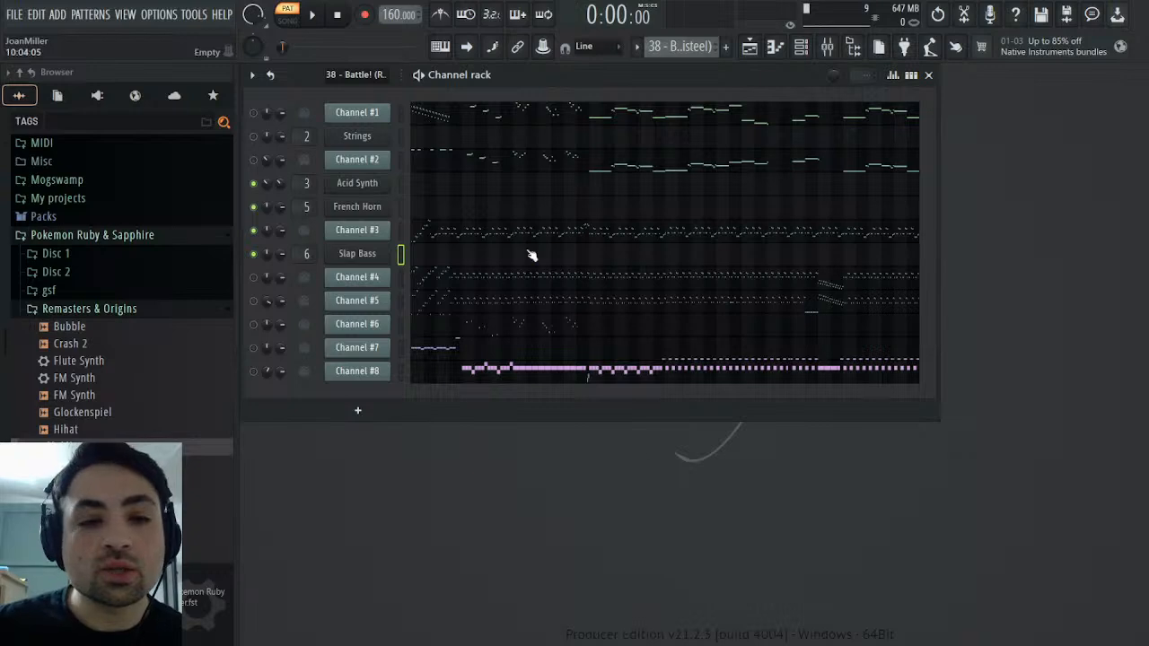
Examine Channel #2's notes in the piano roll of the imported MIDI pattern
click(520, 169)
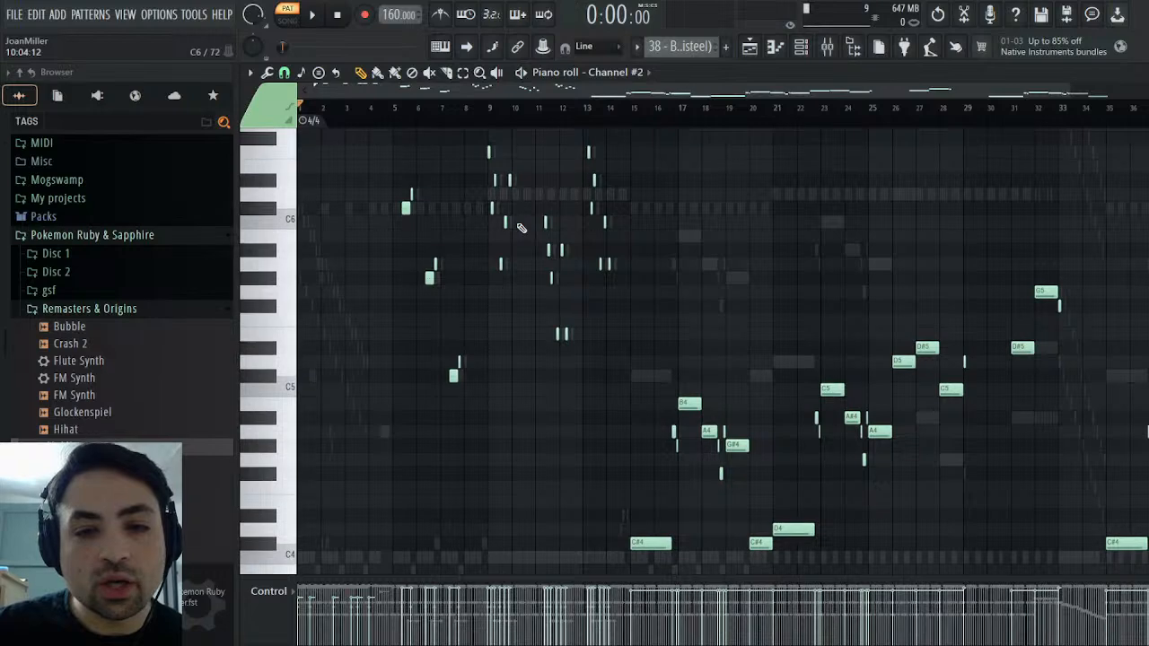
scroll(522, 229, up, 3)
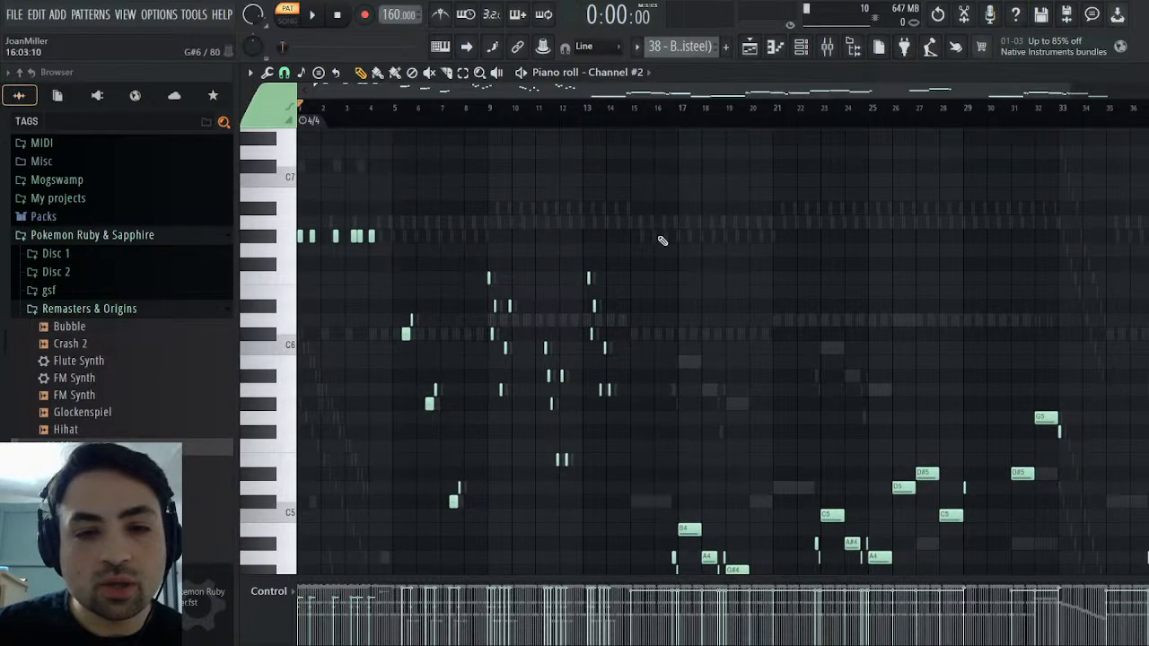
scroll(545, 298, down, 2)
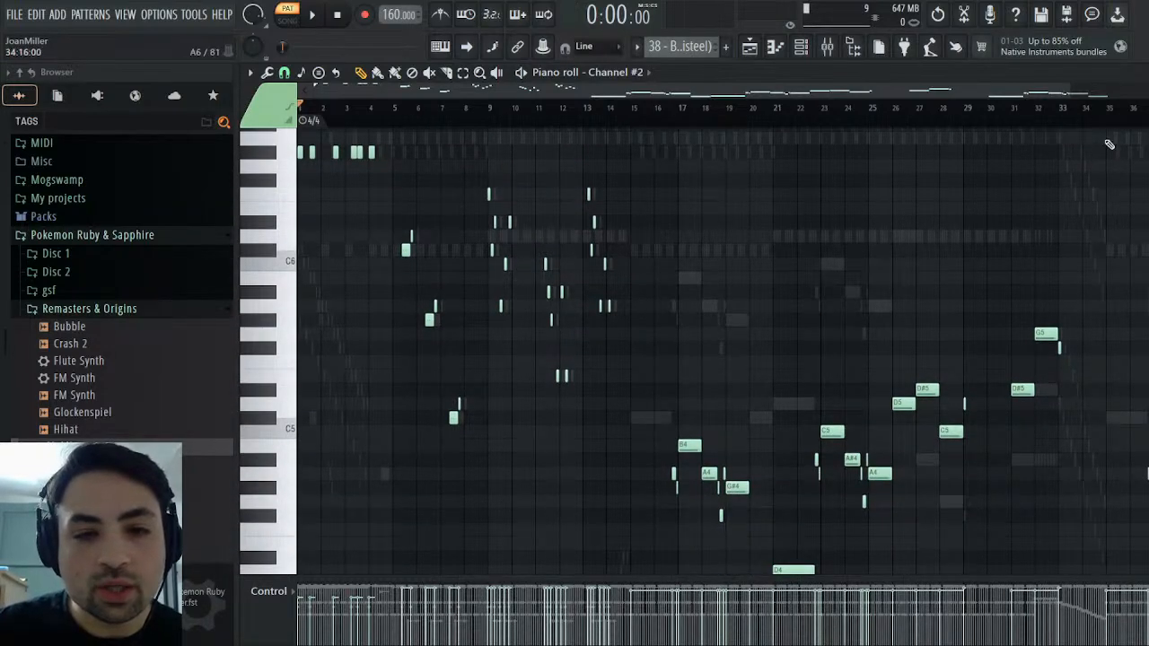
scroll(864, 275, up, 5)
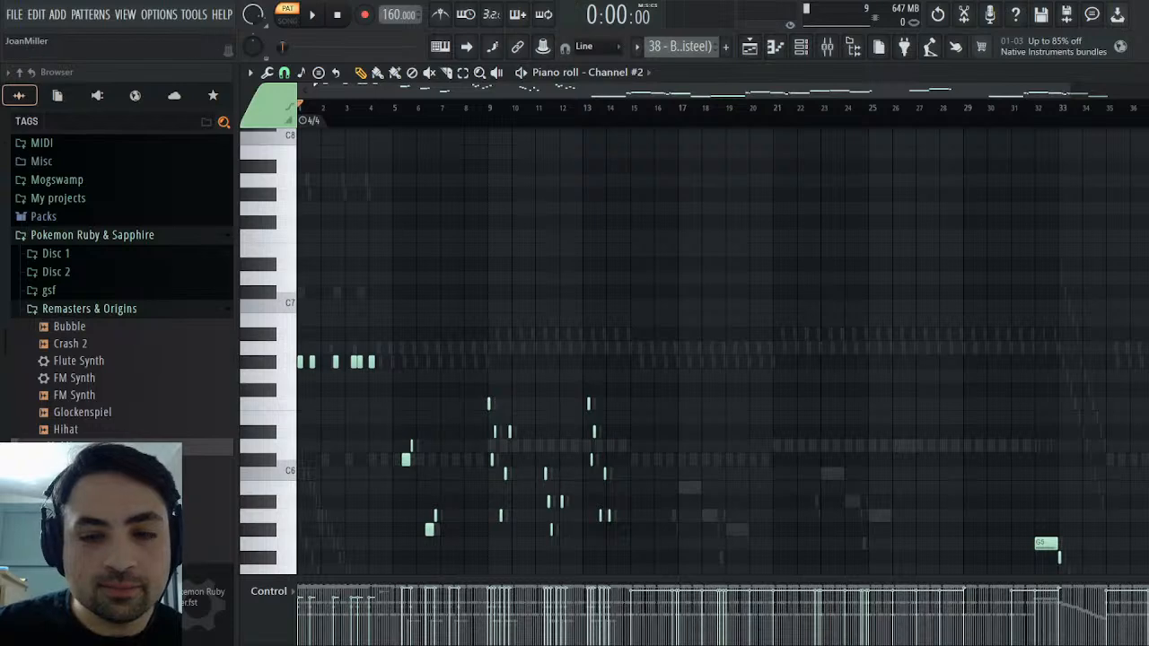
key(Escape)
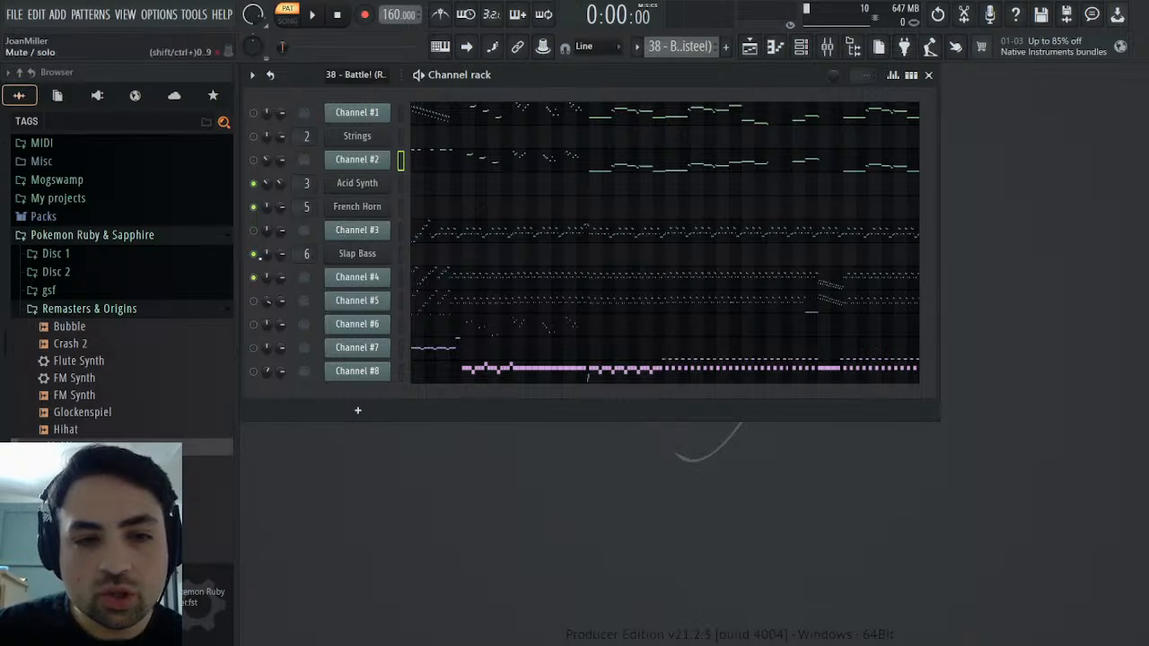
Play the MIDI pattern with Channel #4 and inspect its General MIDI patch events around bar 33 and at the start
click(314, 17)
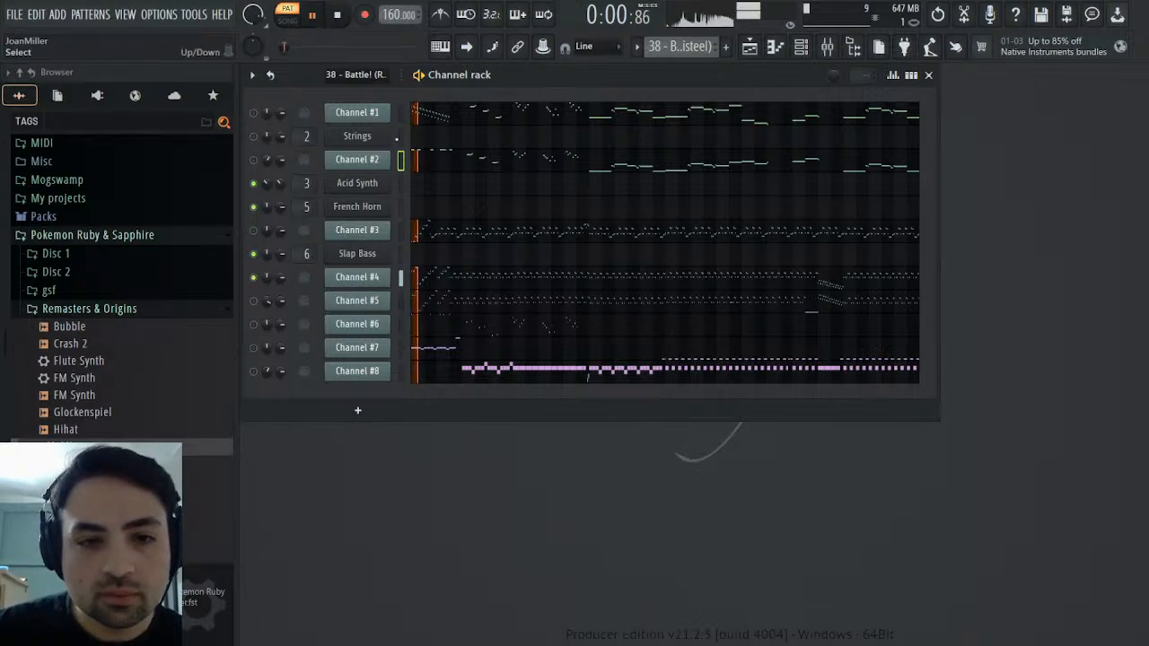
click(373, 279)
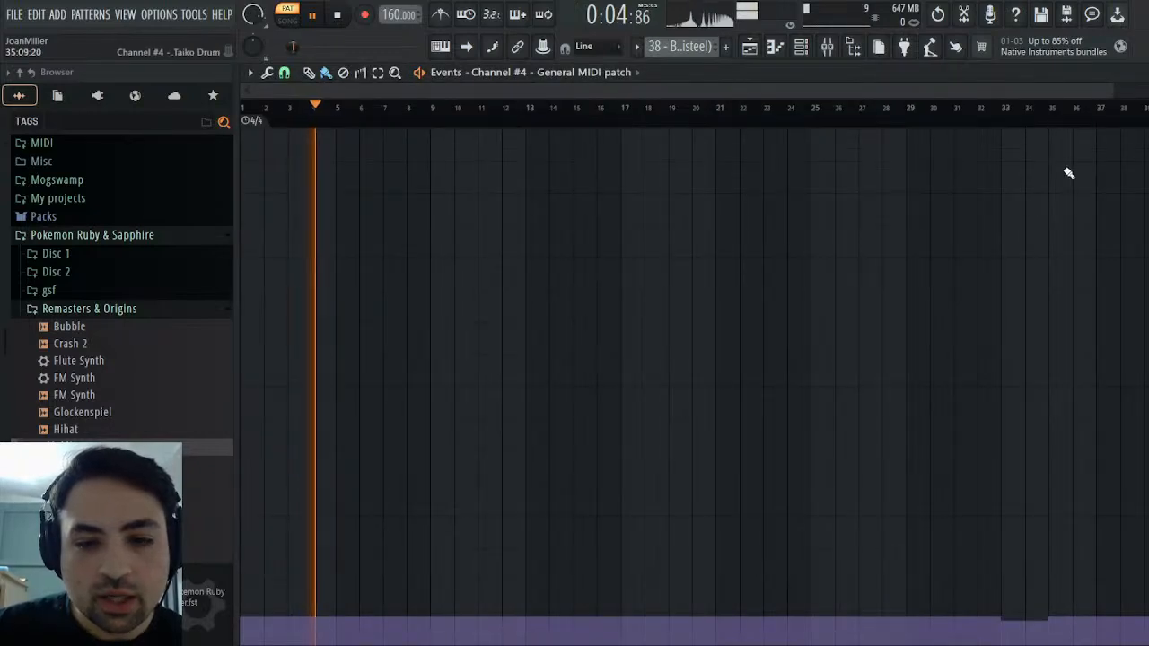
click(993, 111)
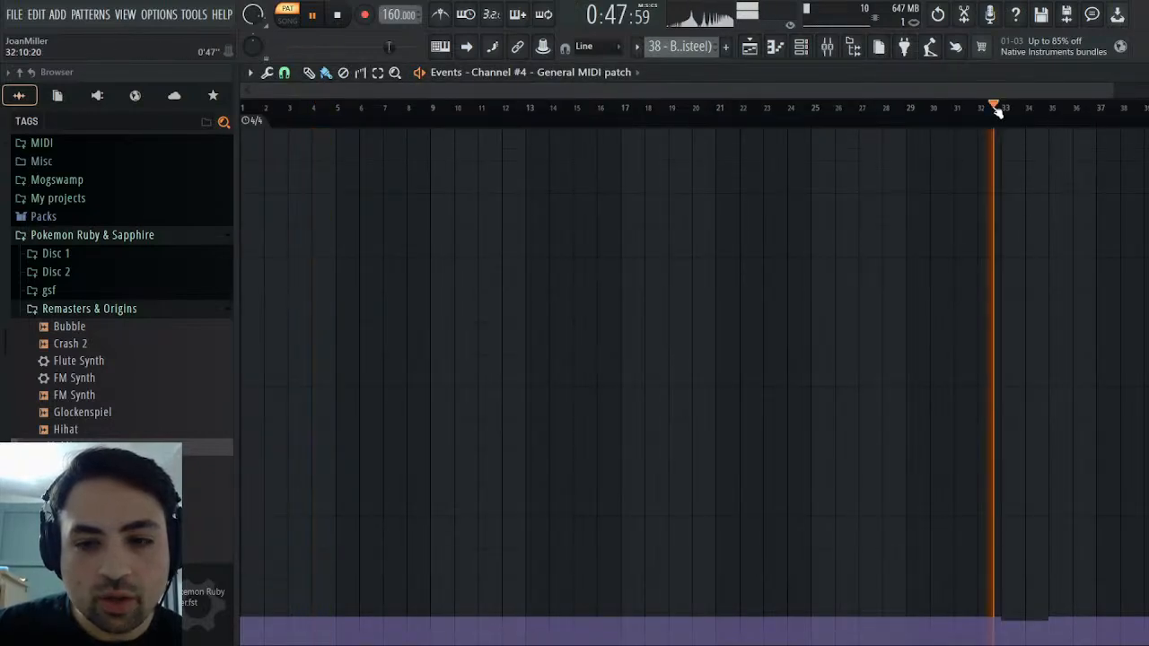
click(245, 110)
click(1139, 73)
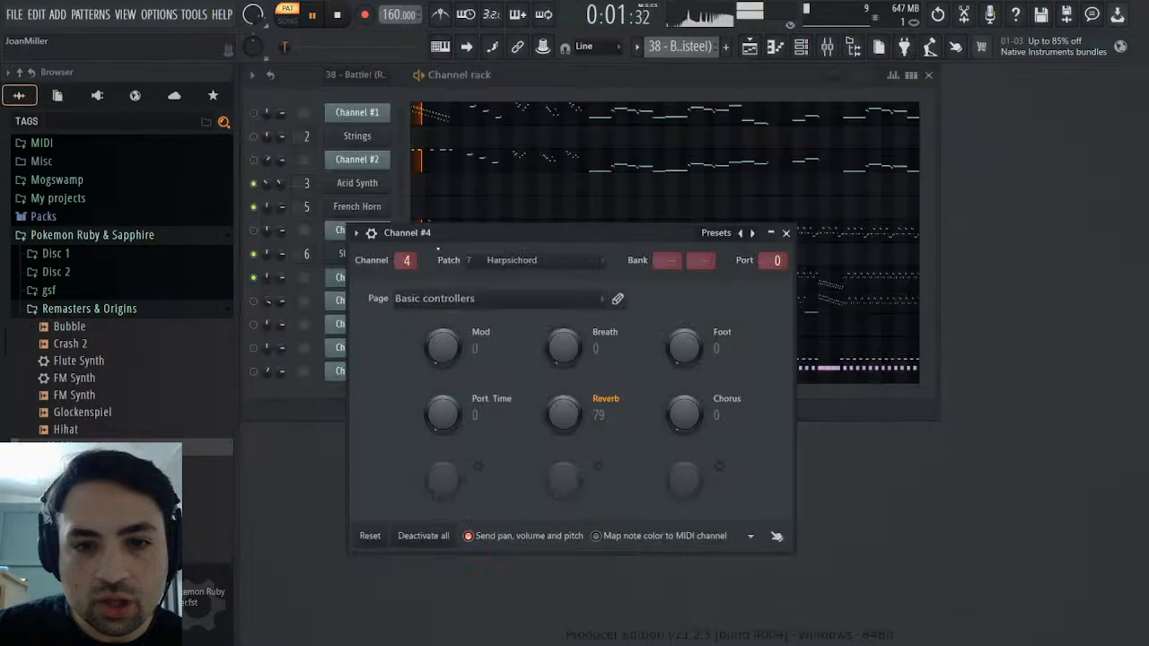
Unmute Channel #5 during playback and examine its notes in the piano roll
click(253, 301)
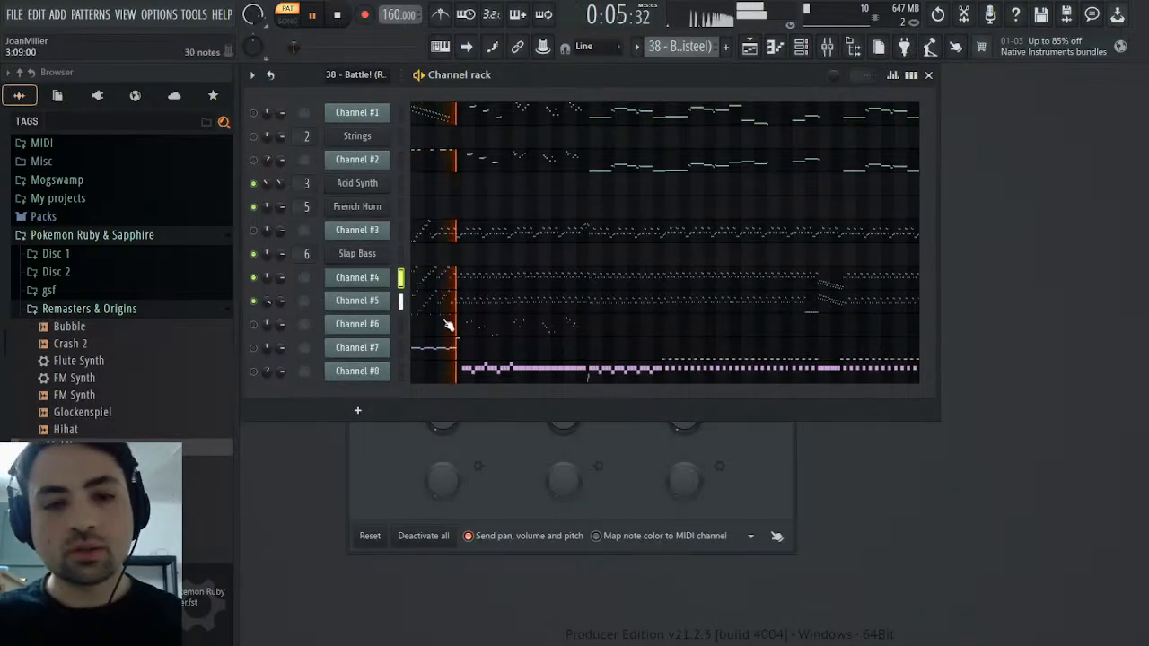
click(351, 304)
click(351, 304)
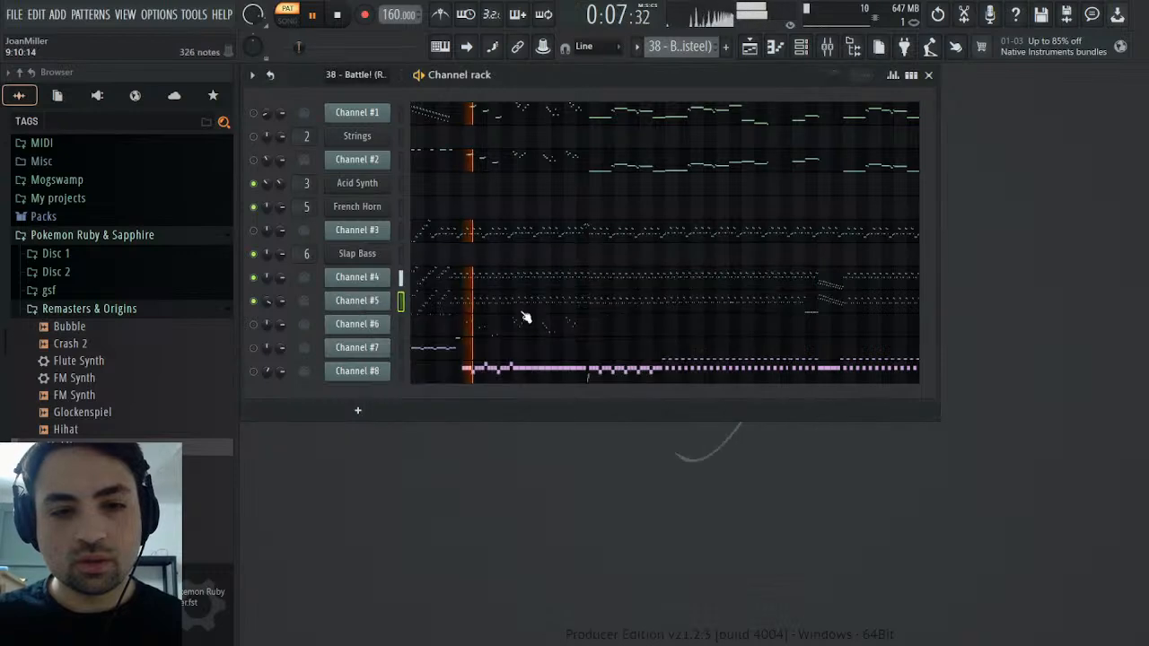
click(525, 312)
scroll(527, 317, down, 10)
scroll(658, 351, down, 6)
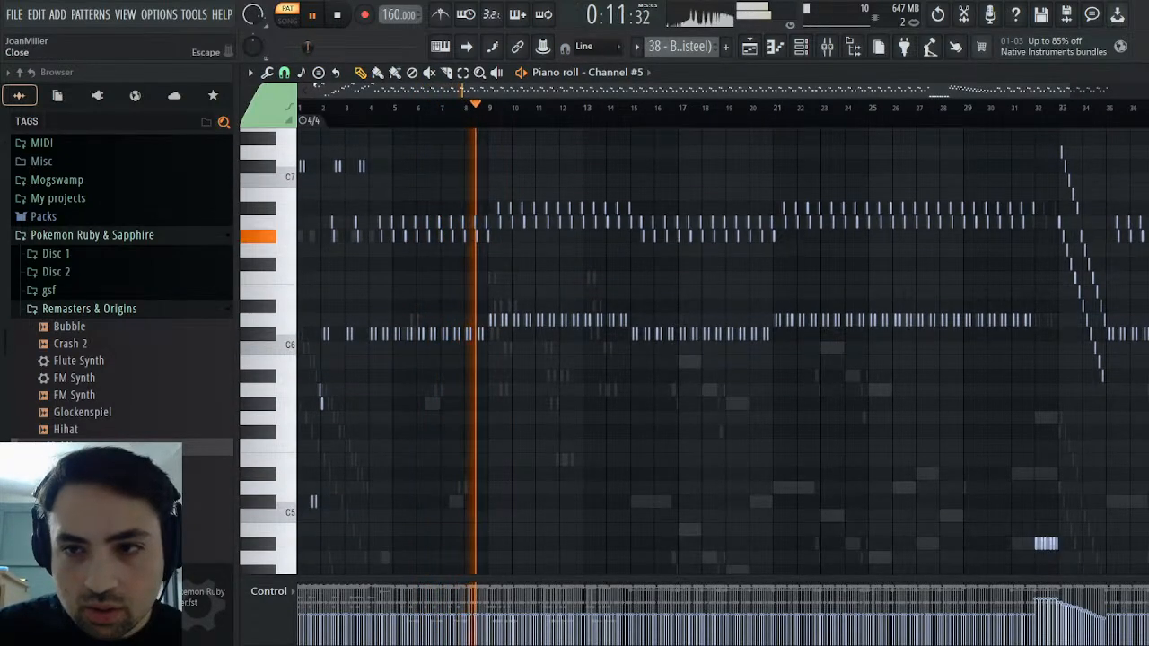
Play Channel #5 from bar 31 to listen to its passage through bars 32 to 34
key(space)
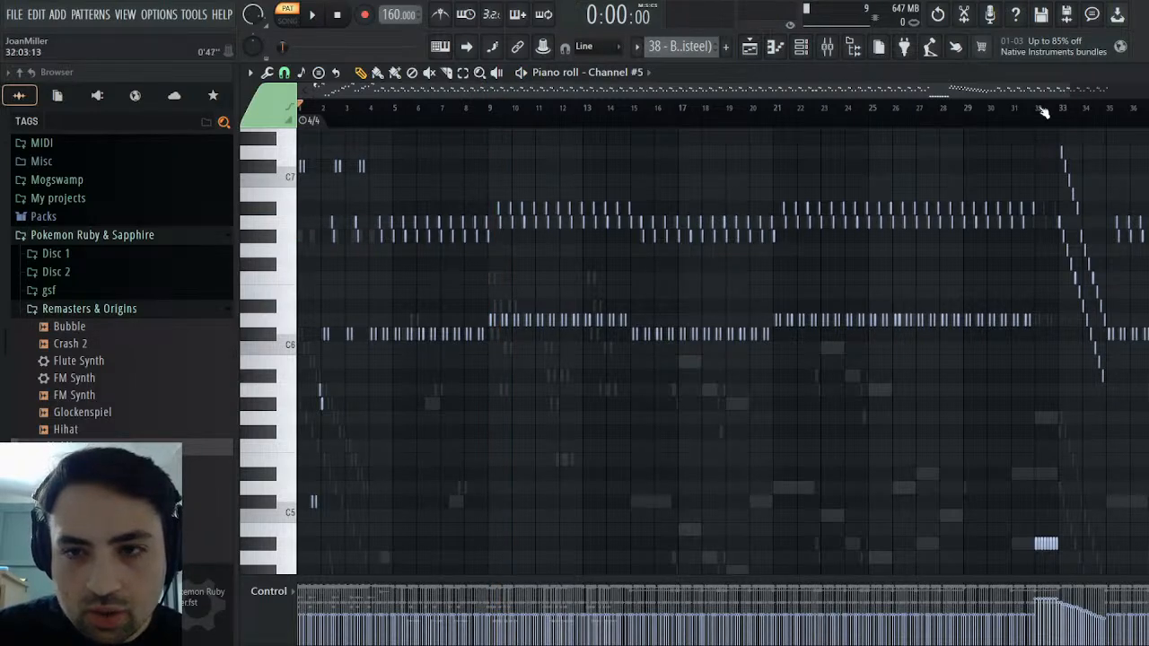
click(1042, 109)
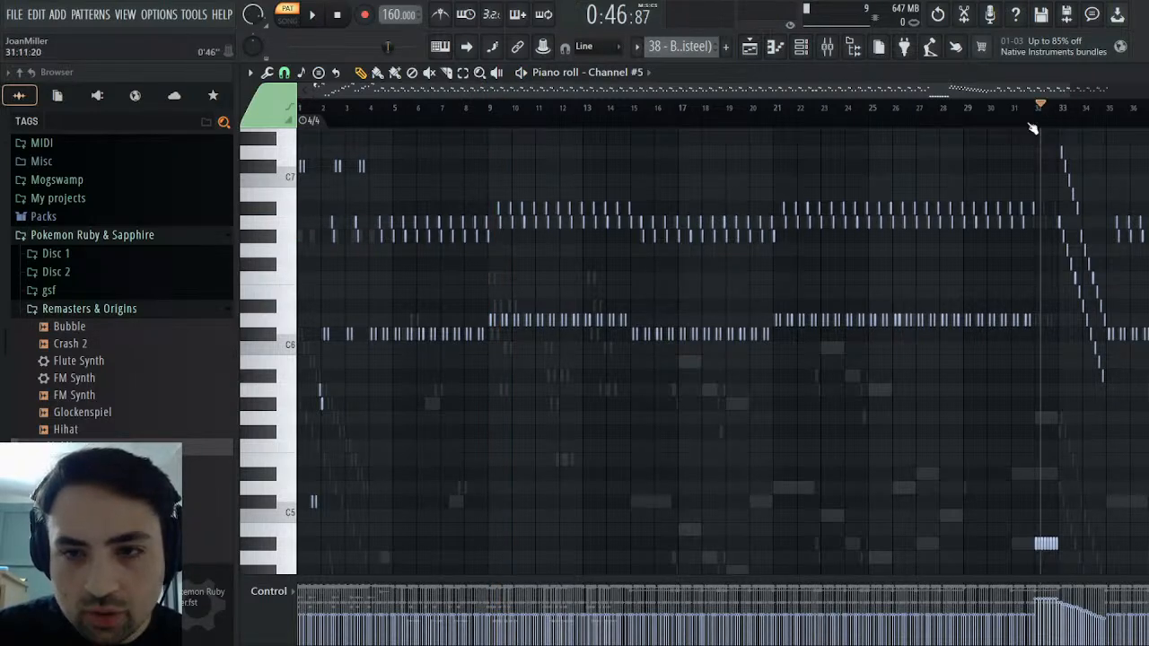
click(1028, 110)
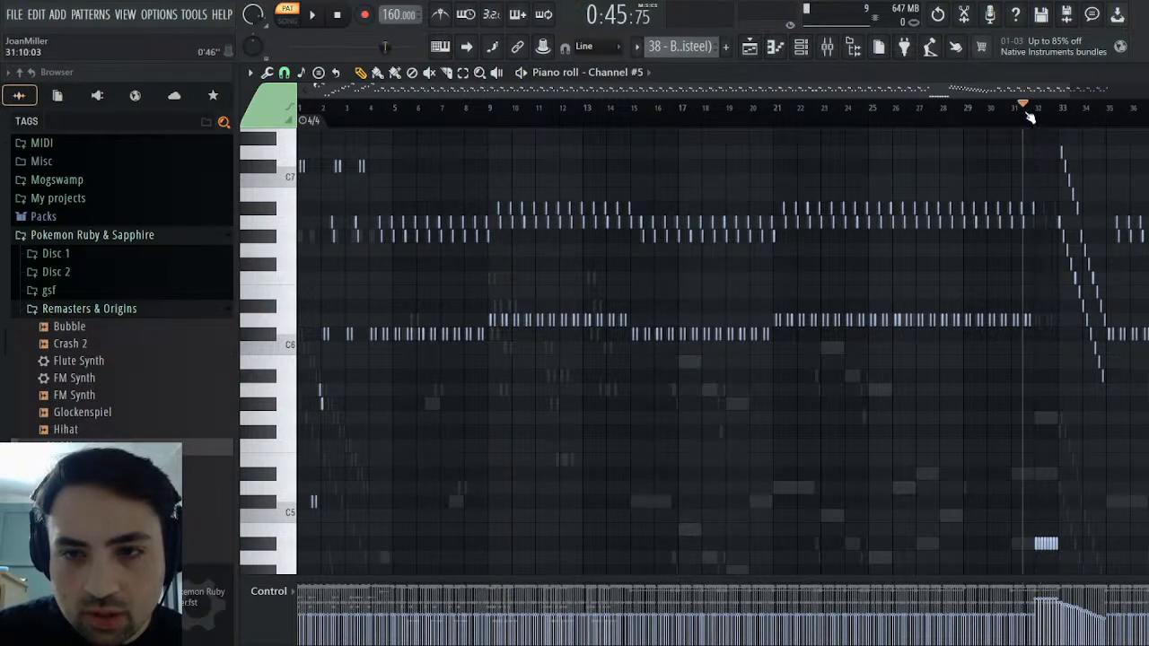
key(space)
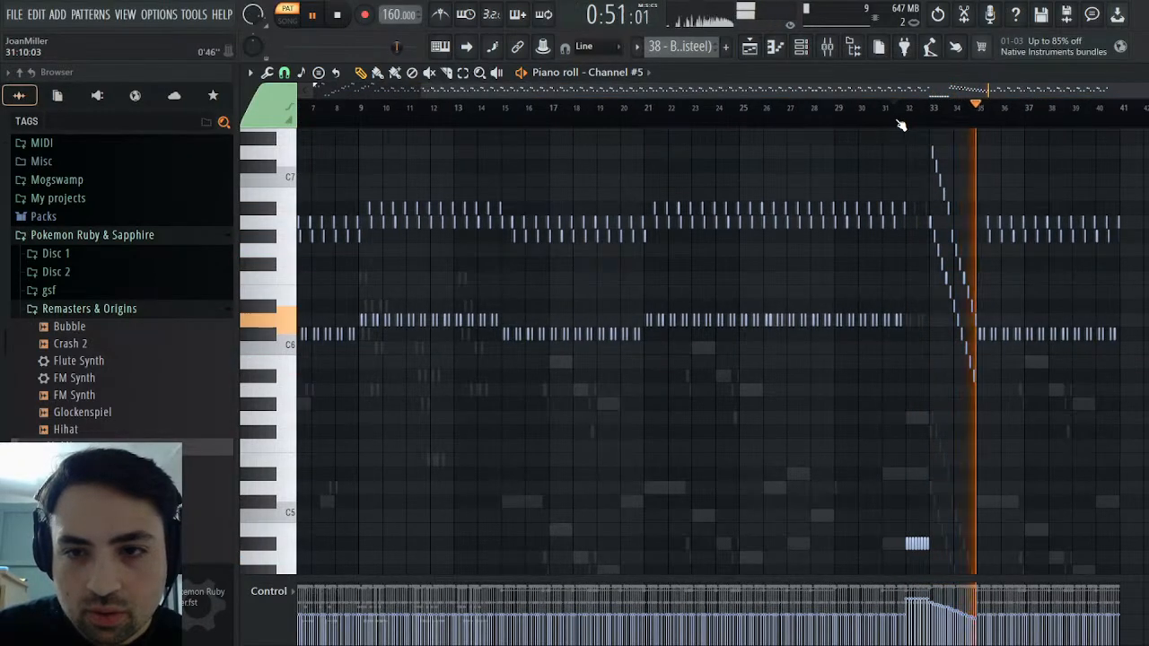
click(899, 123)
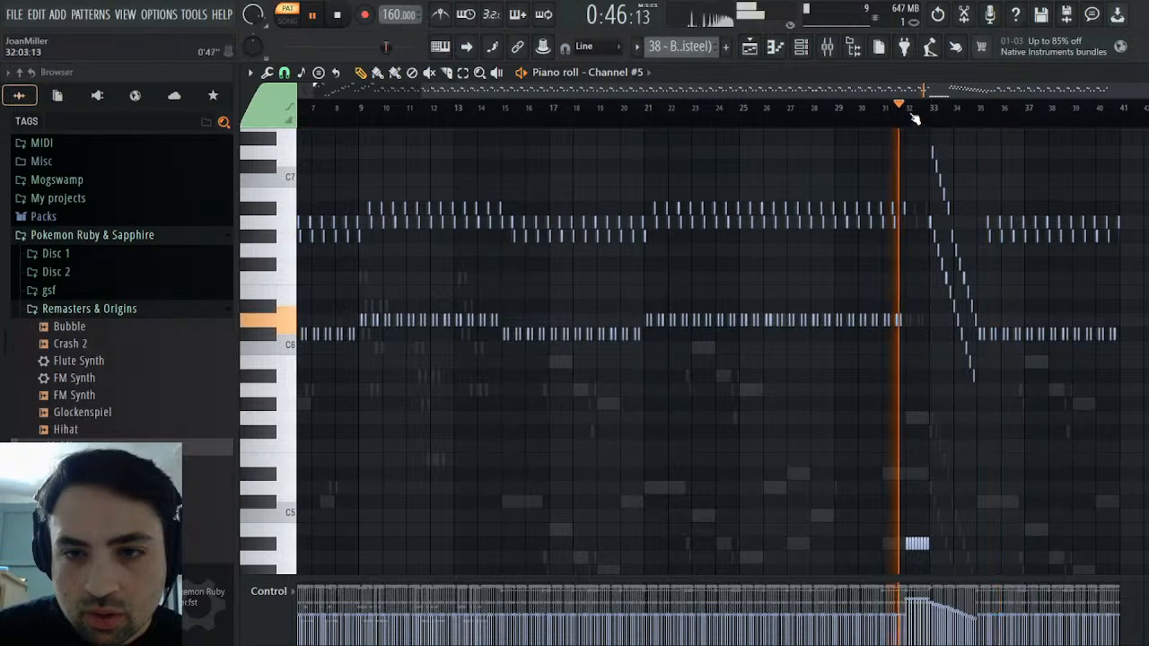
click(1138, 73)
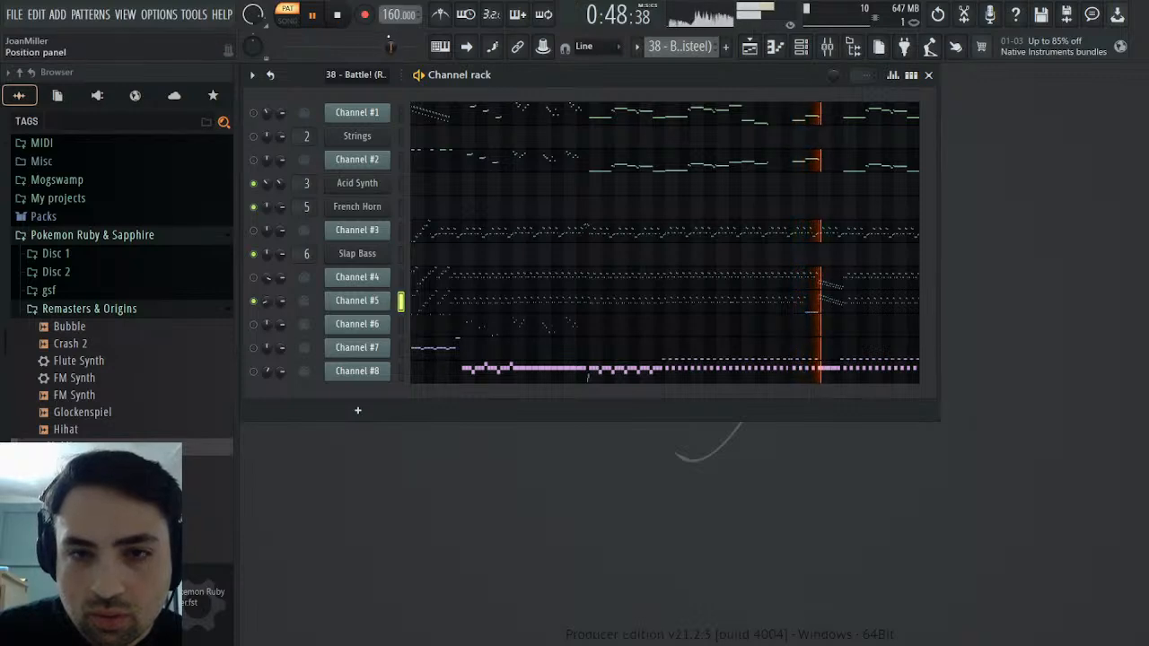
Compare Channel #4 and Channel #5 by toggling their mutes during playback, stop, and check Channel #4's notes
click(253, 279)
click(253, 301)
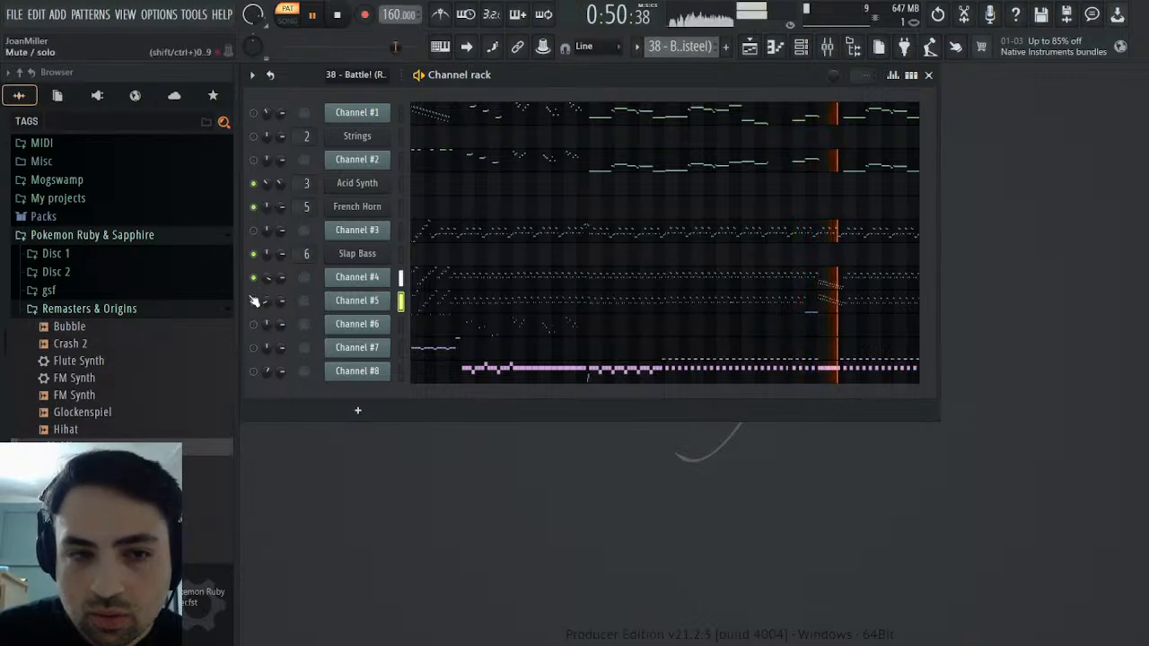
click(254, 301)
key(space)
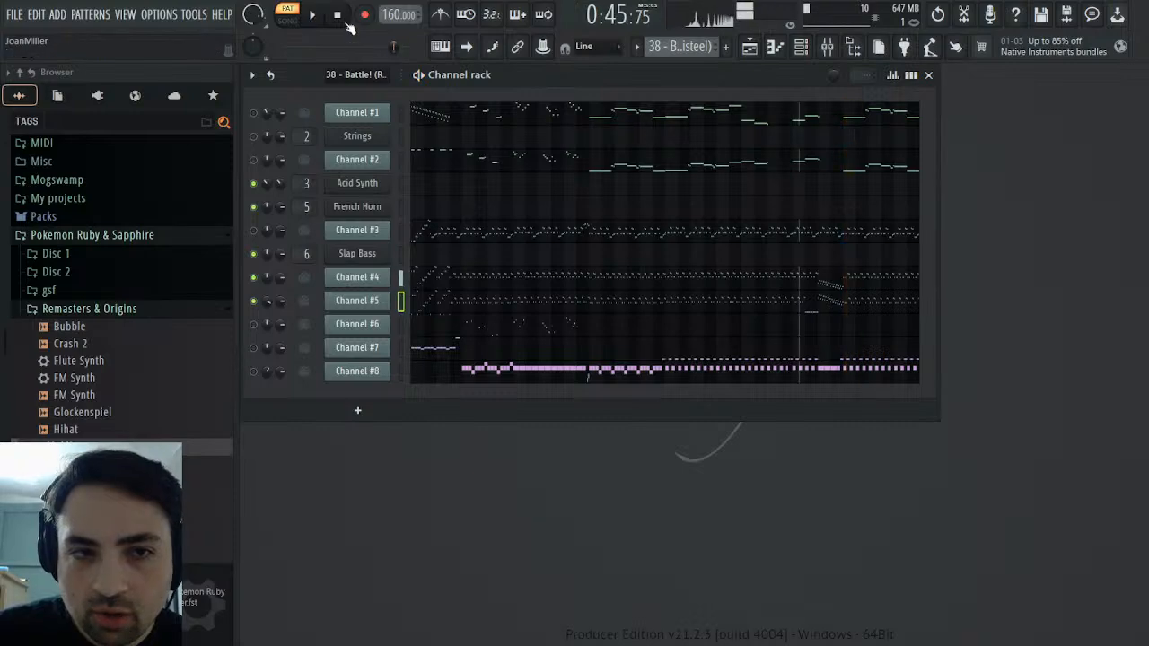
click(546, 279)
key(Escape)
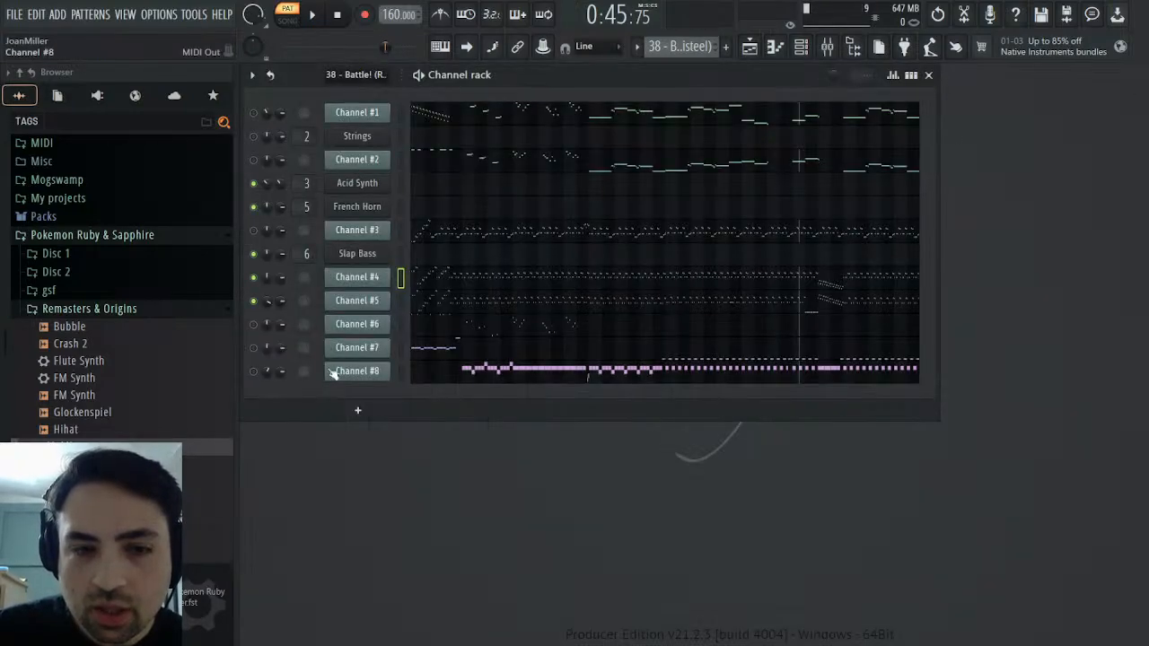
Mute Channel #5 and add the Square preset from Remasters & Origins as a new channel below Channel #4
click(254, 302)
scroll(125, 373, down, 4)
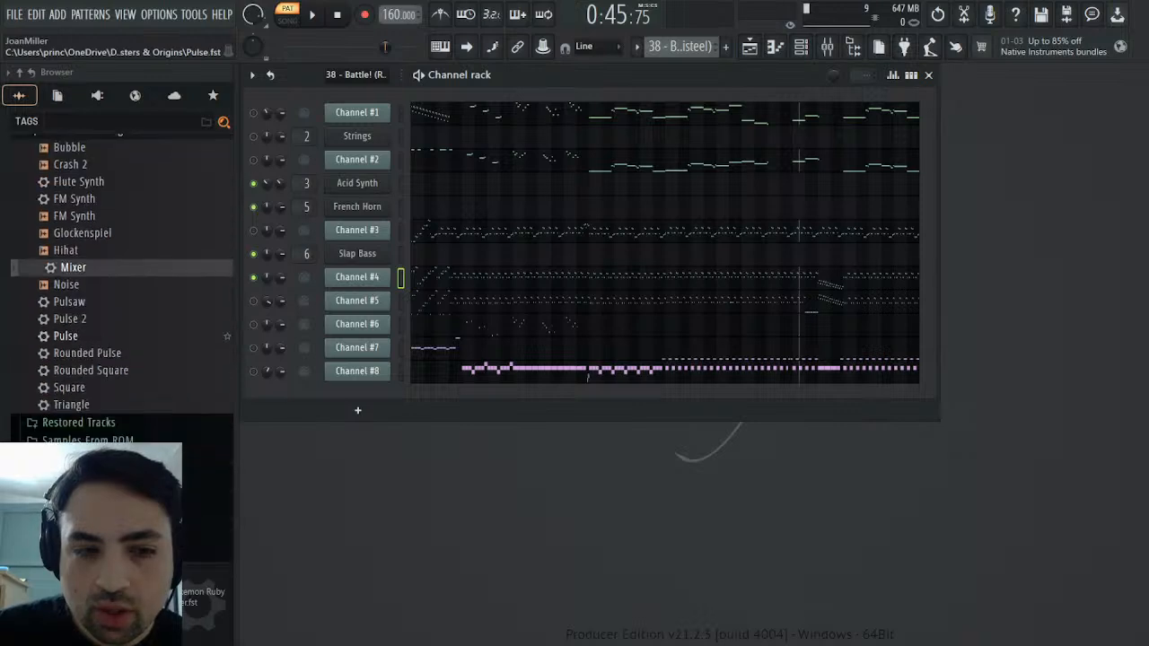
drag(97, 363, 389, 299)
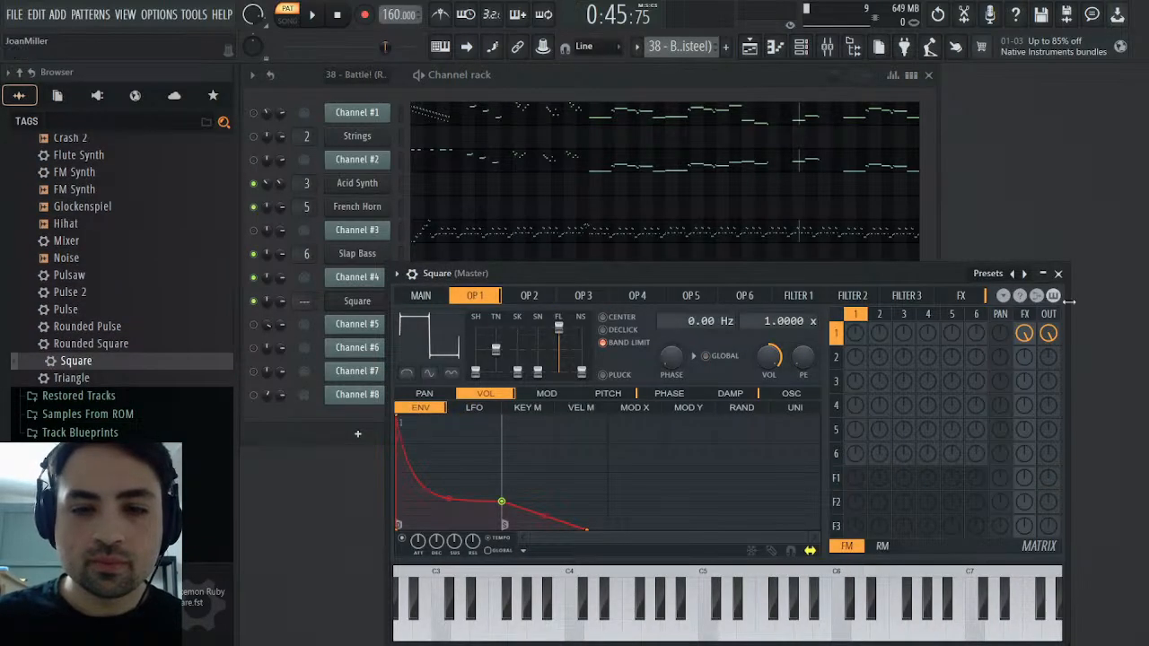
click(1059, 273)
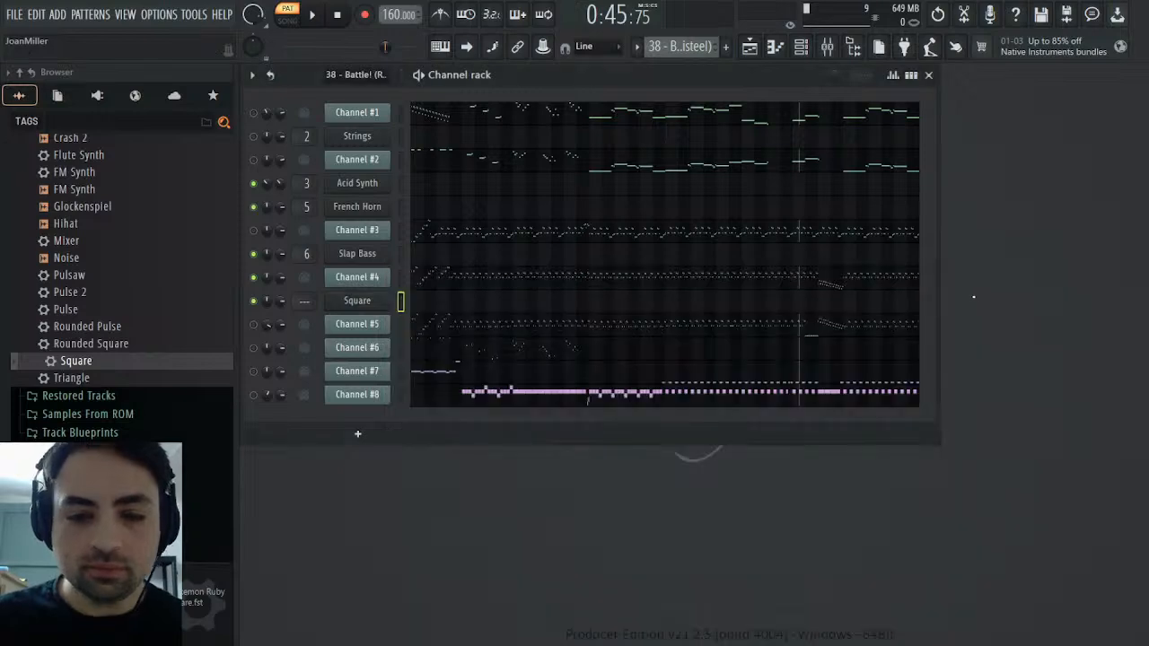
Select and copy Channel #4's notes in the piano roll, leaving out the descending run in bars 33 to 34
click(400, 279)
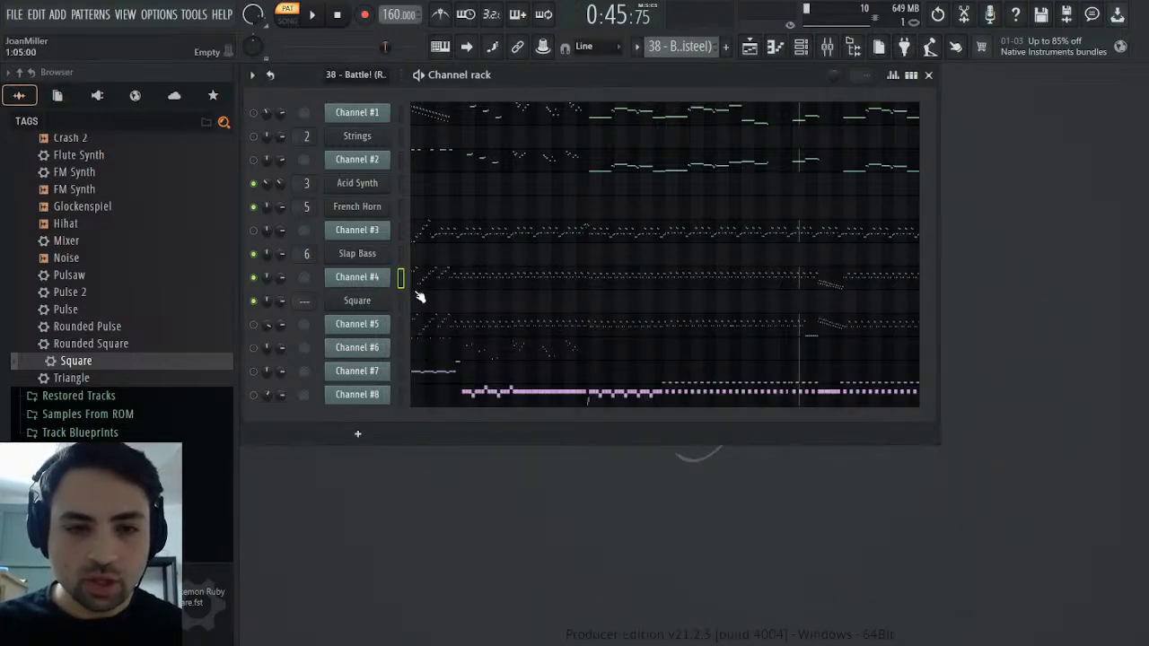
click(452, 284)
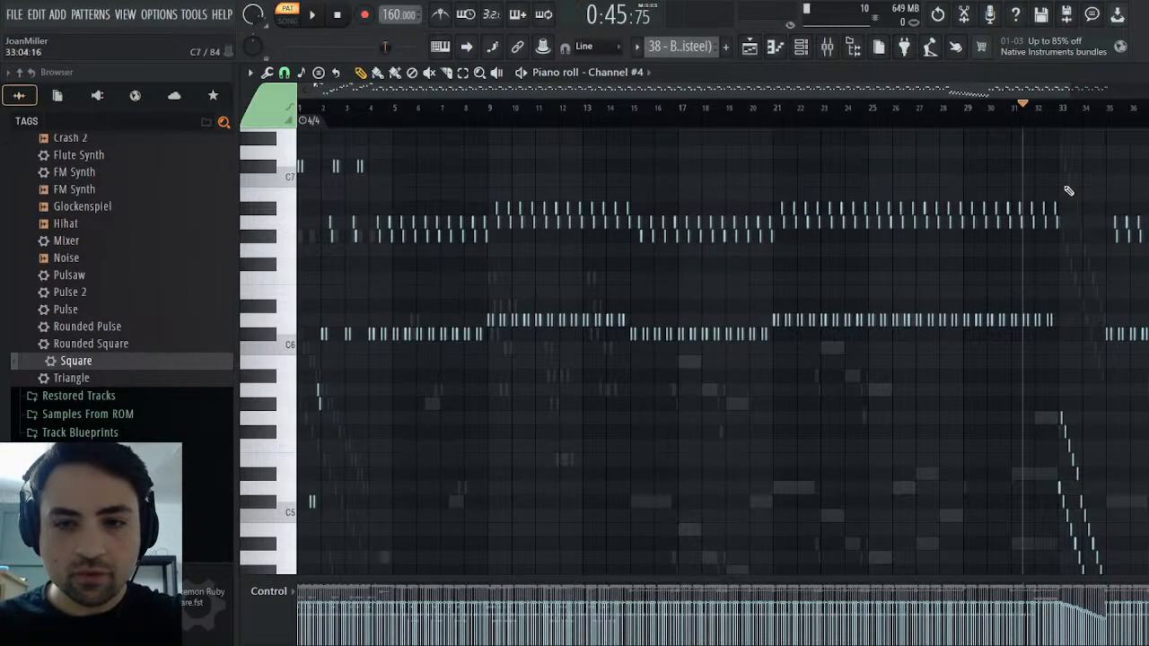
drag(1059, 146, 188, 530)
scroll(506, 377, up, 5)
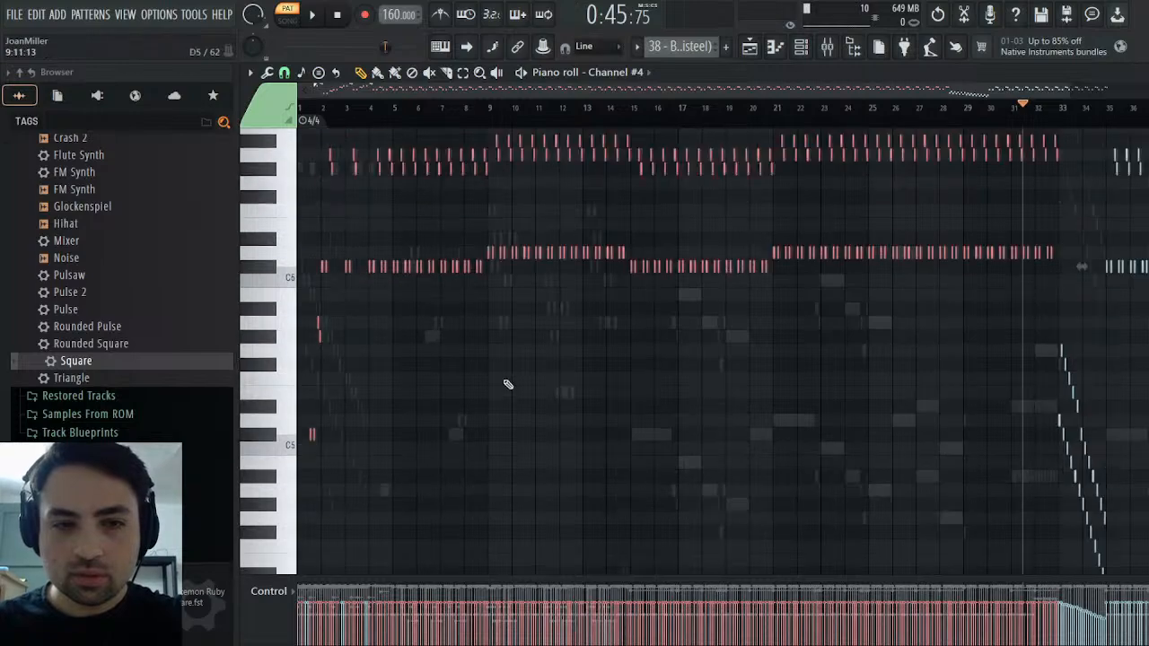
drag(653, 89, 950, 91)
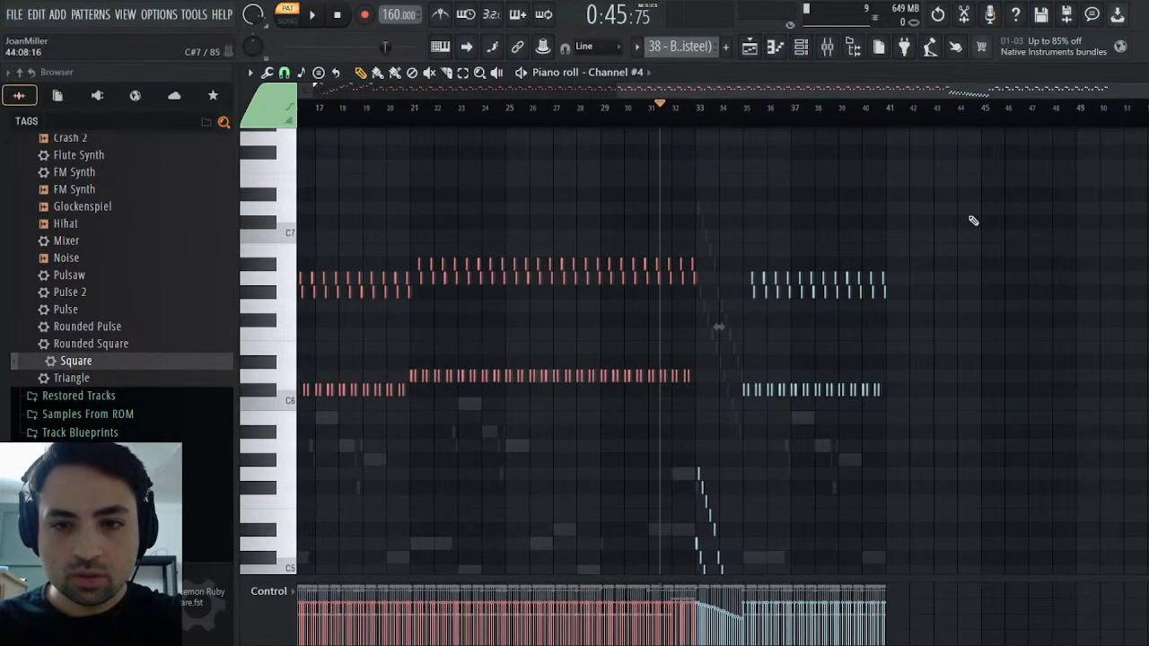
drag(991, 246, 742, 438)
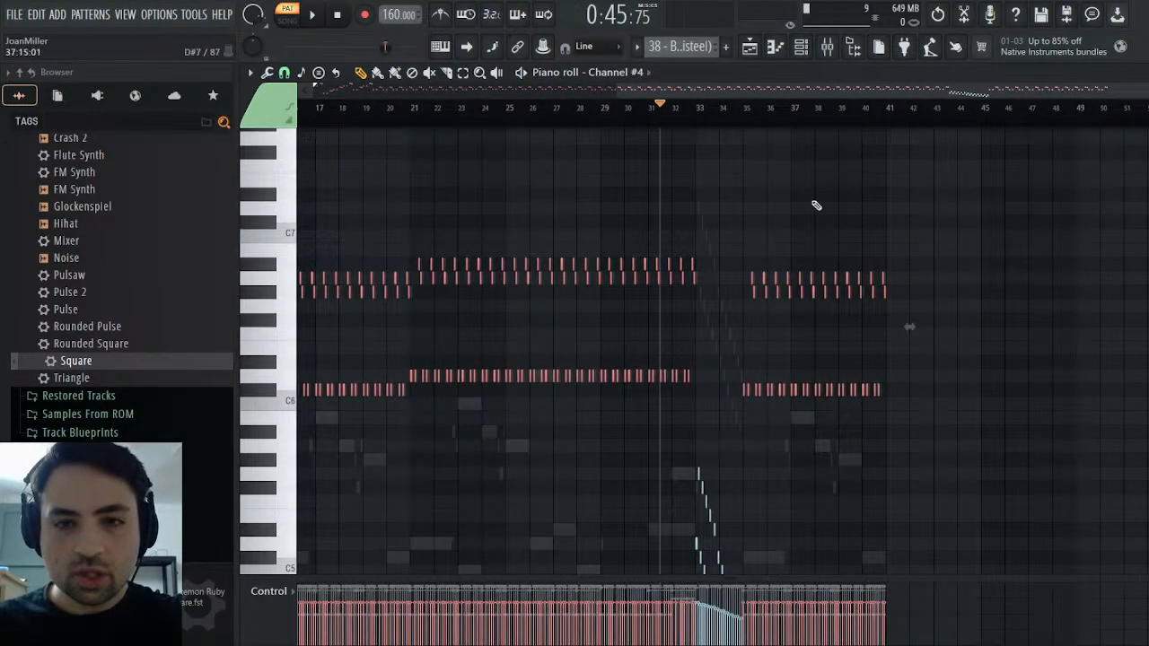
drag(826, 91, 261, 56)
scroll(377, 301, up, 4)
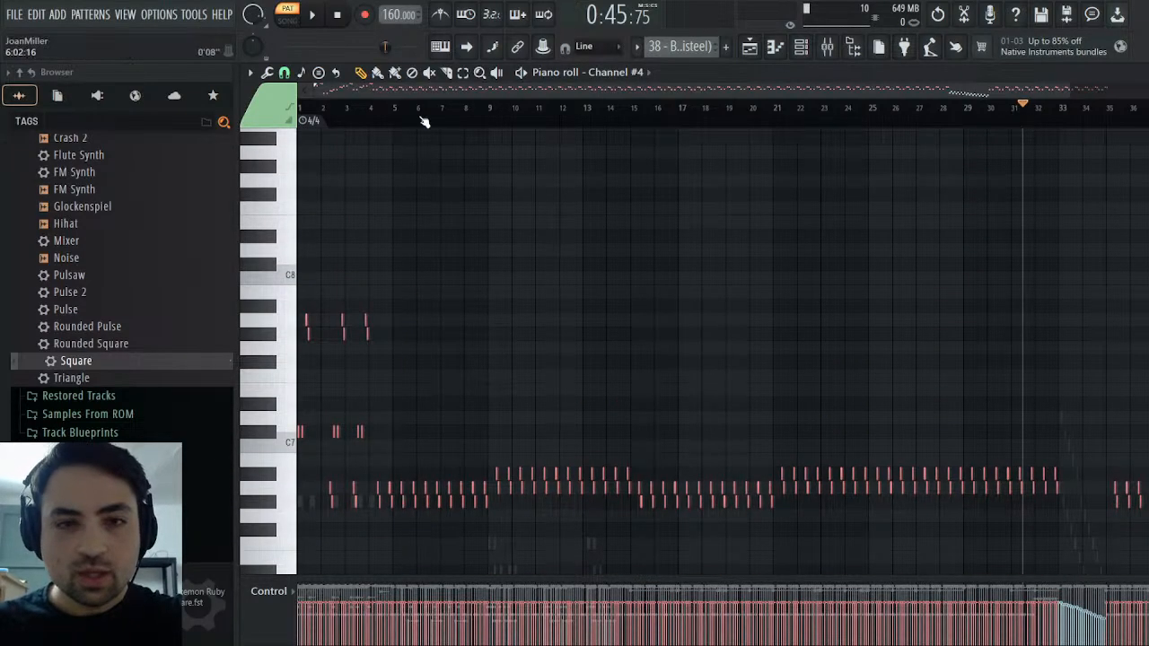
Create a new pattern named Synths and paste the copied Channel #4 notes into the Square channel from bar 1
key(F4)
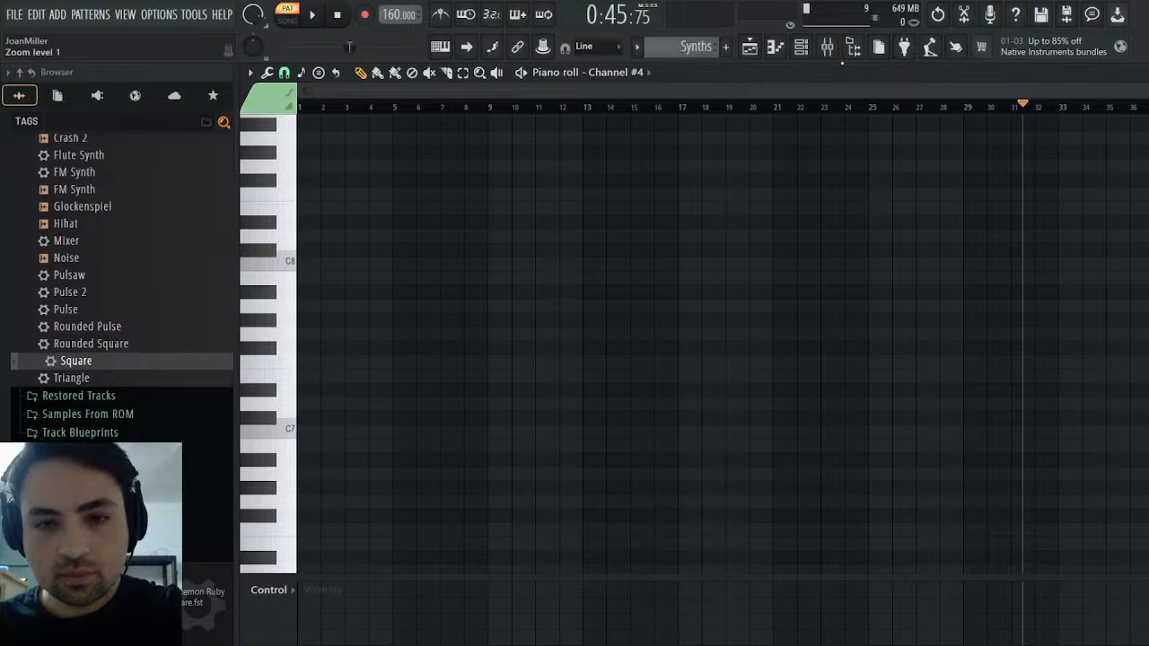
key(Escape)
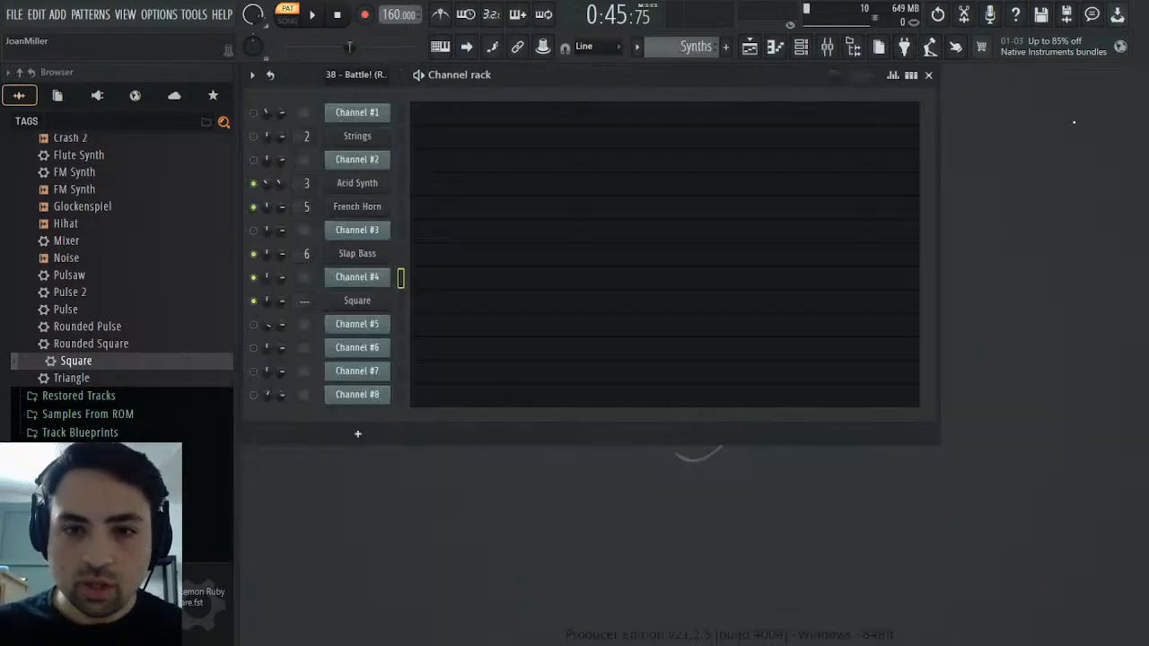
click(444, 306)
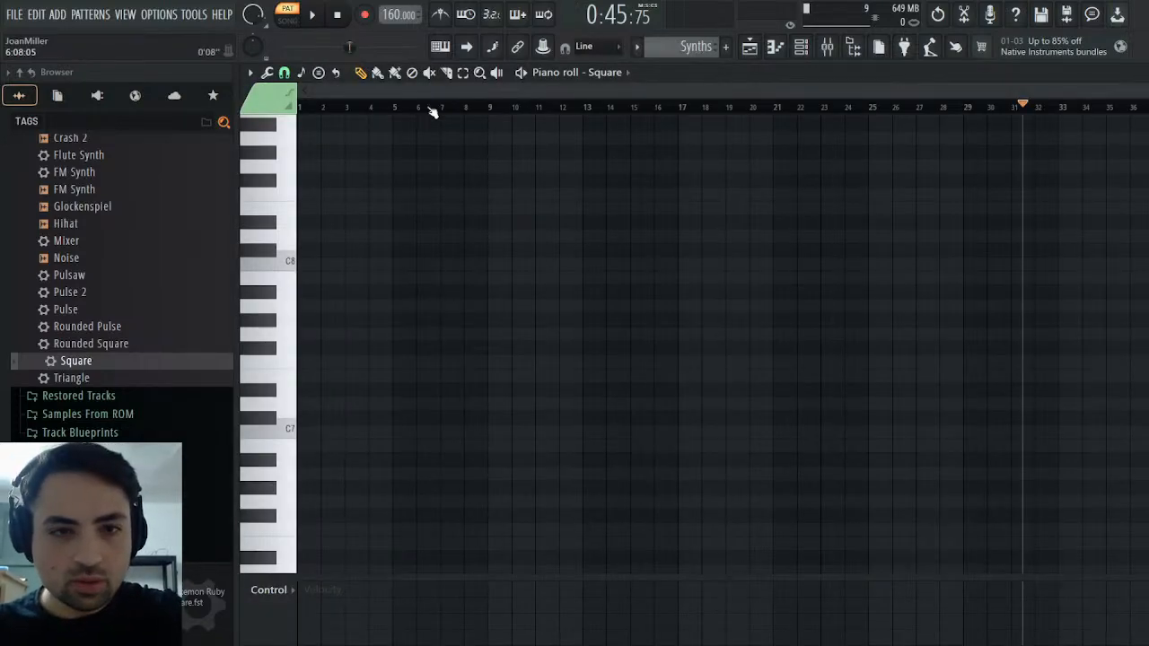
drag(429, 108, 110, 101)
key(ctrl+v)
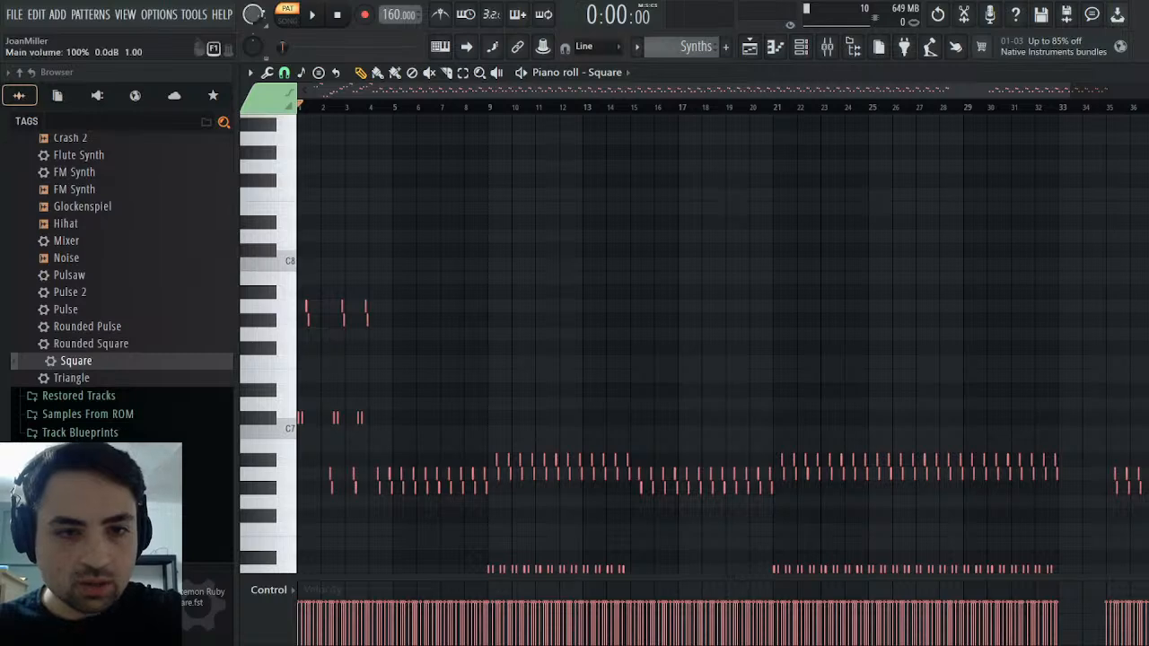
Close the piano roll, open the Square synth and route it to mixer track 7
key(space)
key(space)
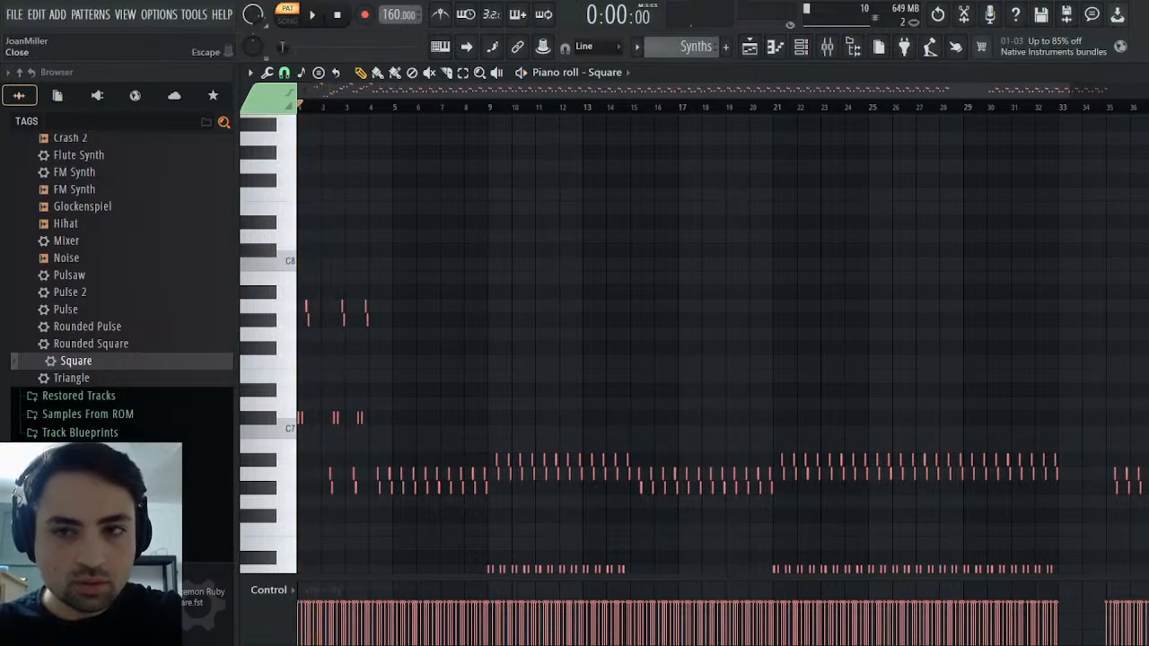
key(Escape)
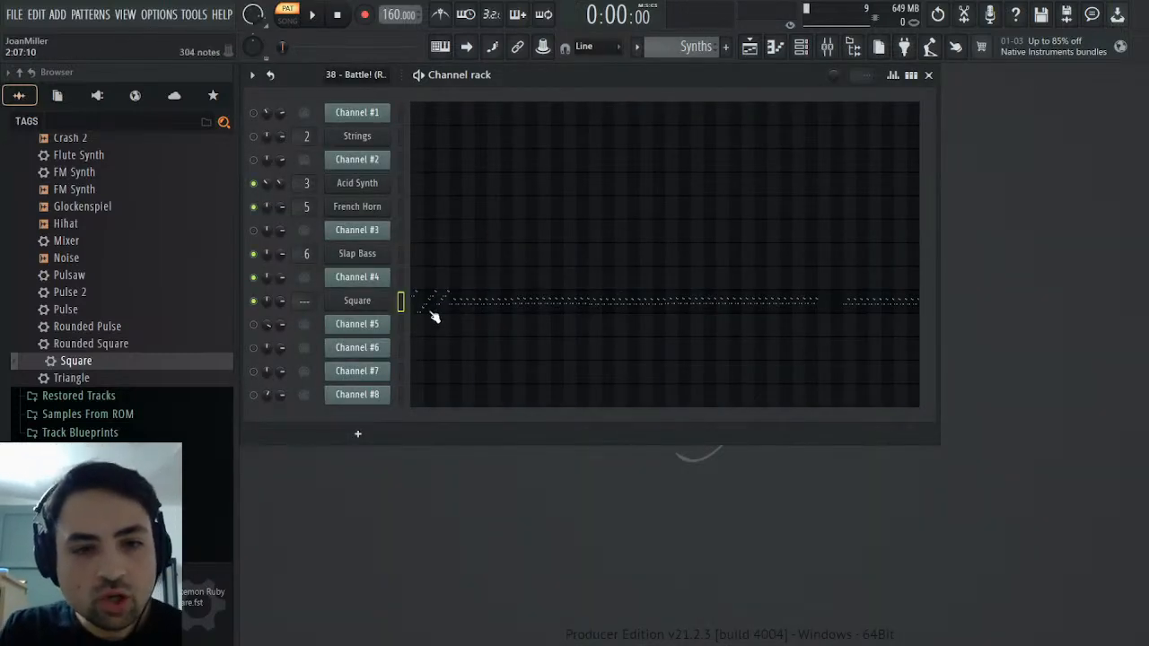
click(389, 302)
click(397, 273)
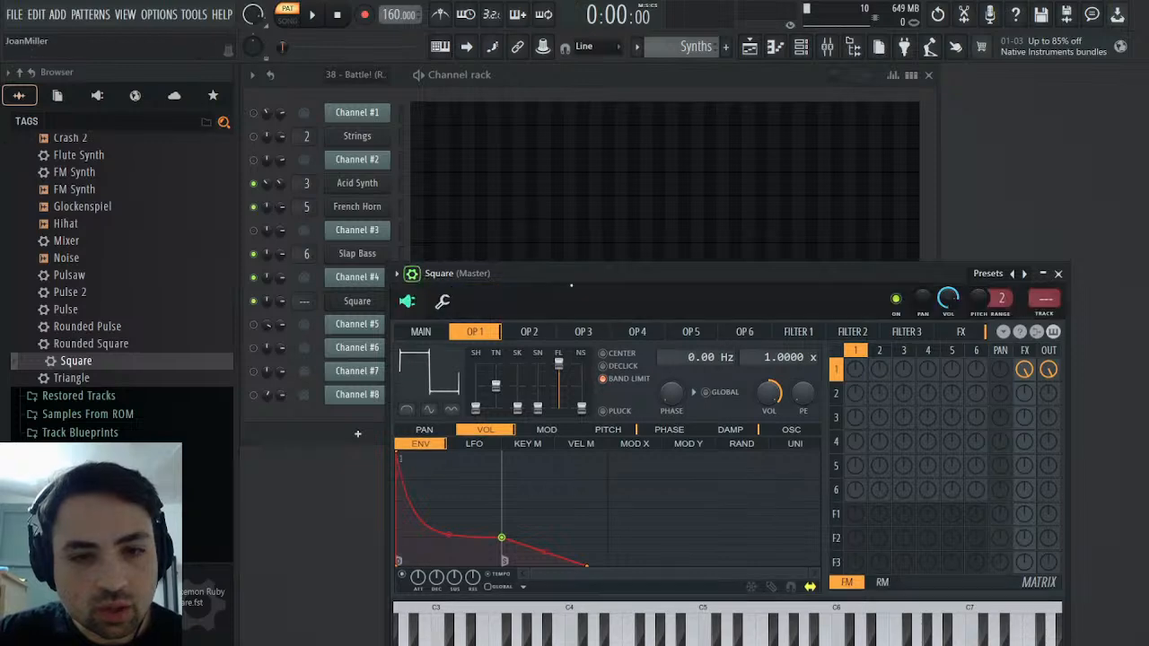
click(1045, 312)
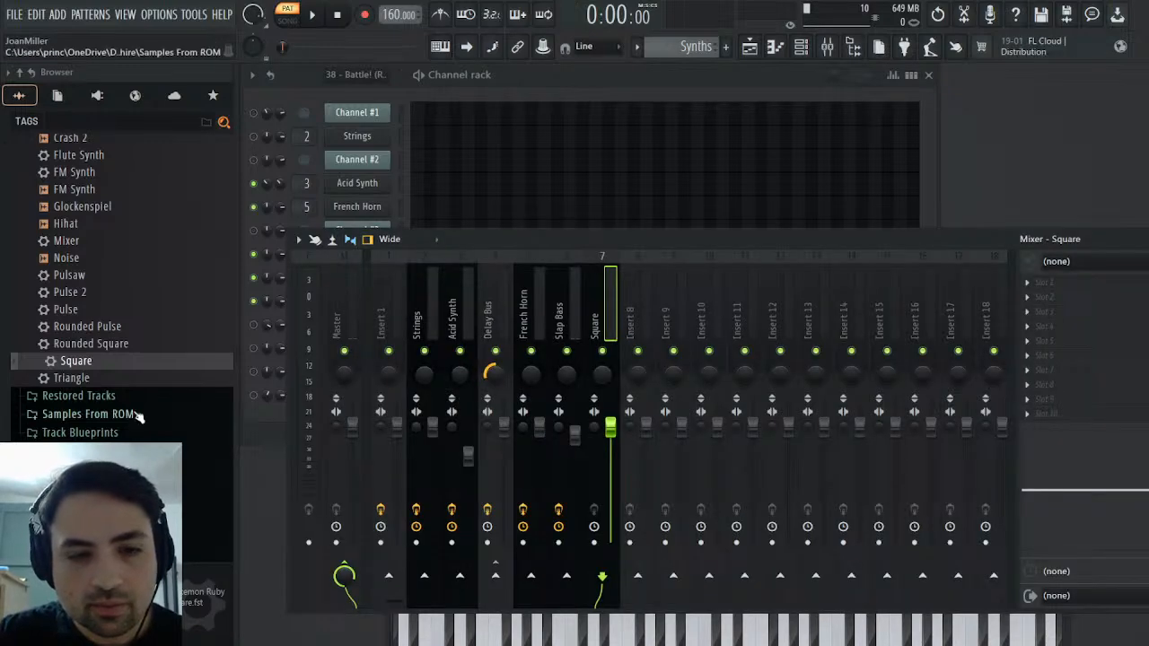
Load the saved Piano effects chain on mixer track 7, name the track Square and lower its volume
scroll(70, 292, up, 4)
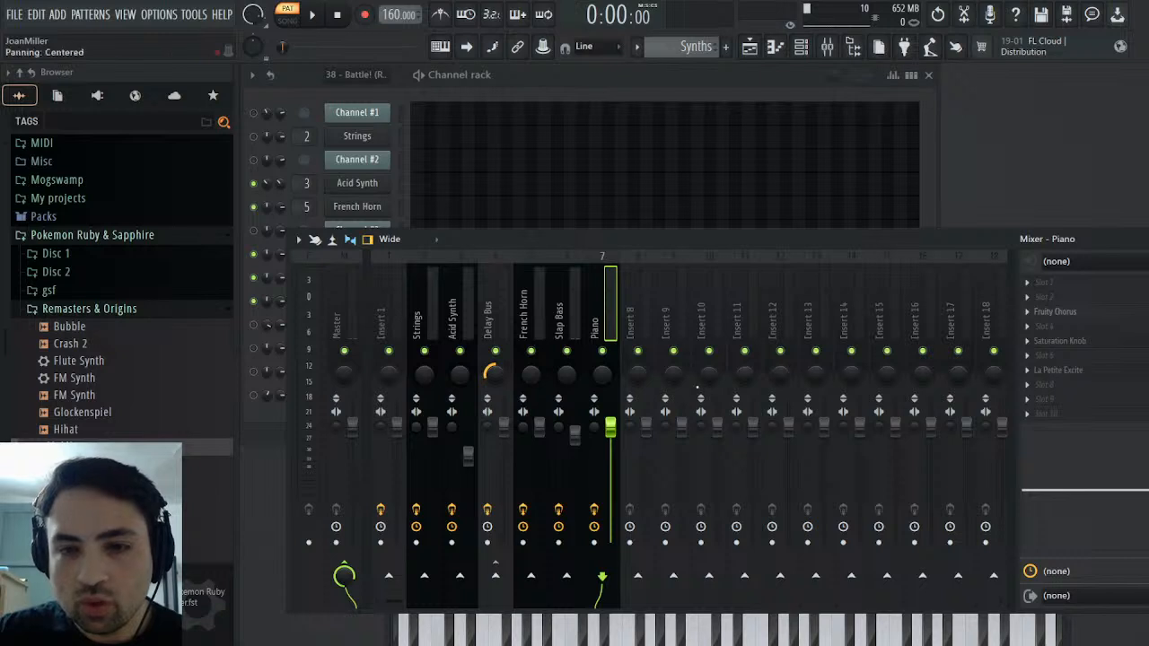
scroll(615, 426, down, 6)
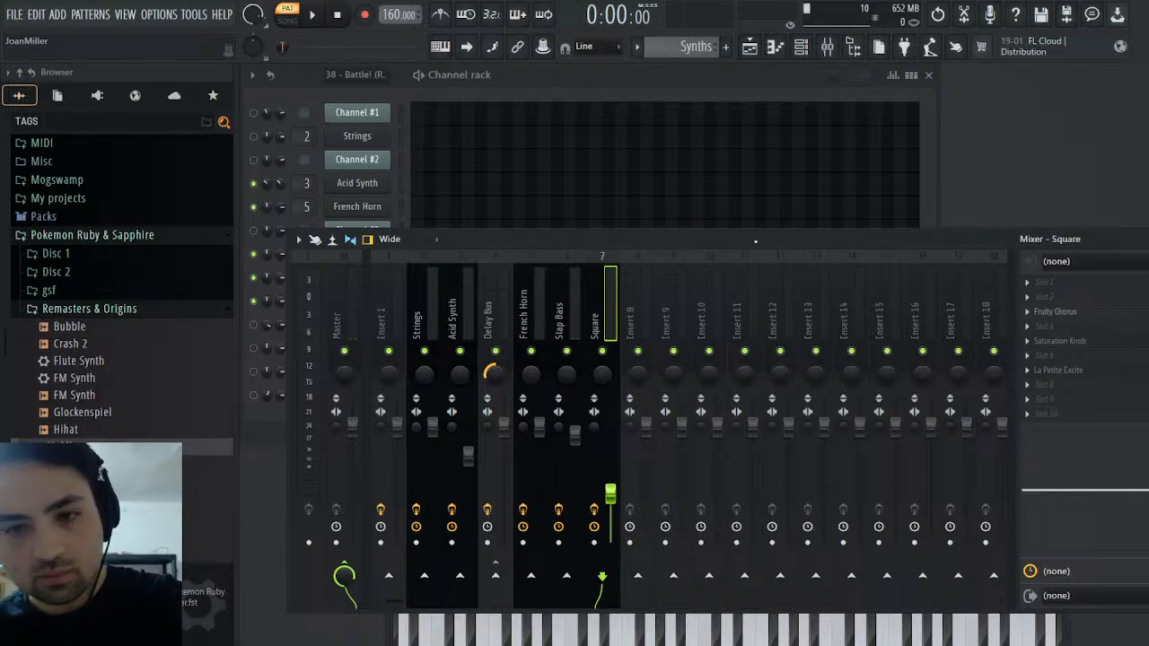
Listen to the Square part during playback, then examine Channel #5's opening notes in the original MIDI pattern
key(space)
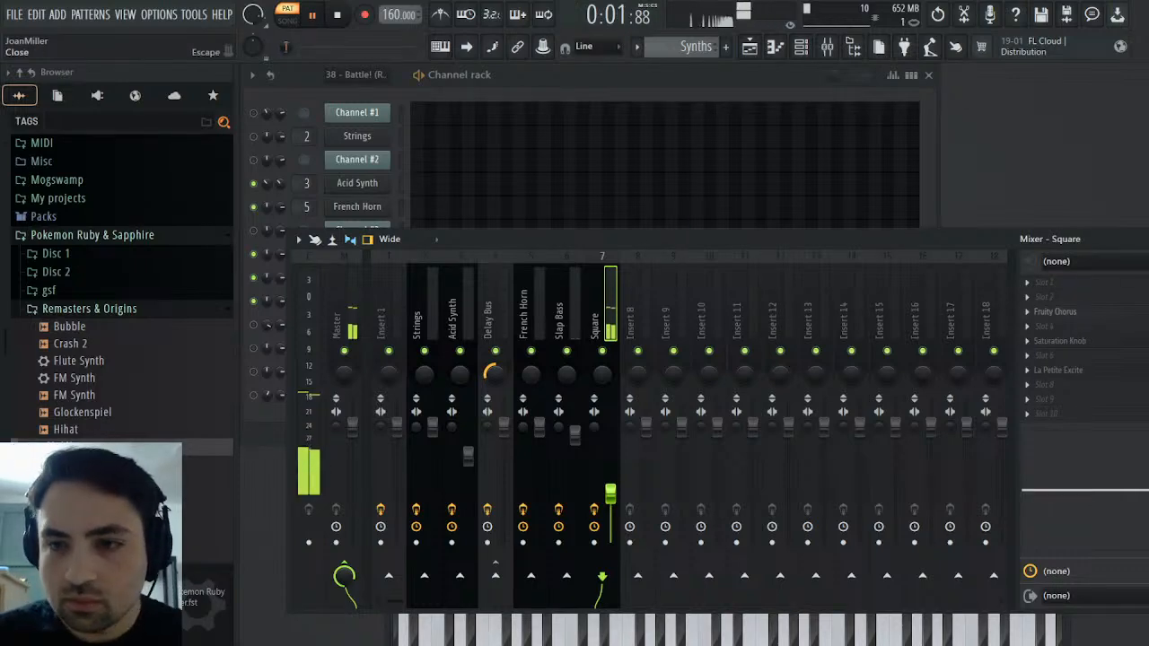
click(1148, 238)
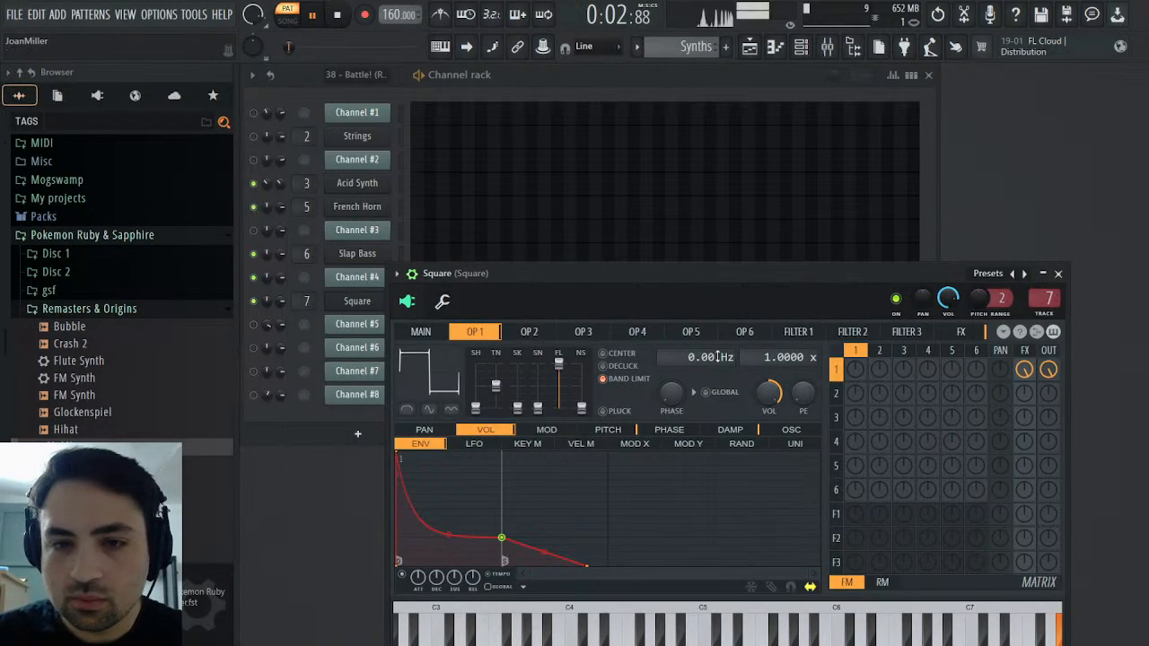
click(1059, 273)
click(457, 306)
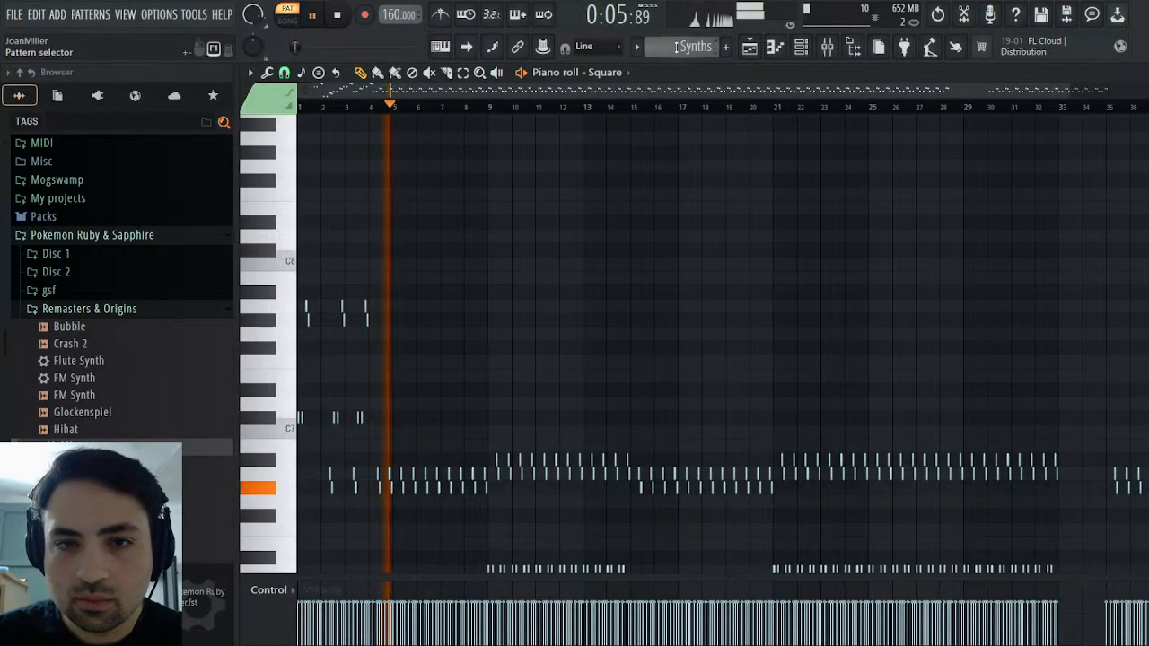
scroll(697, 47, up, 1)
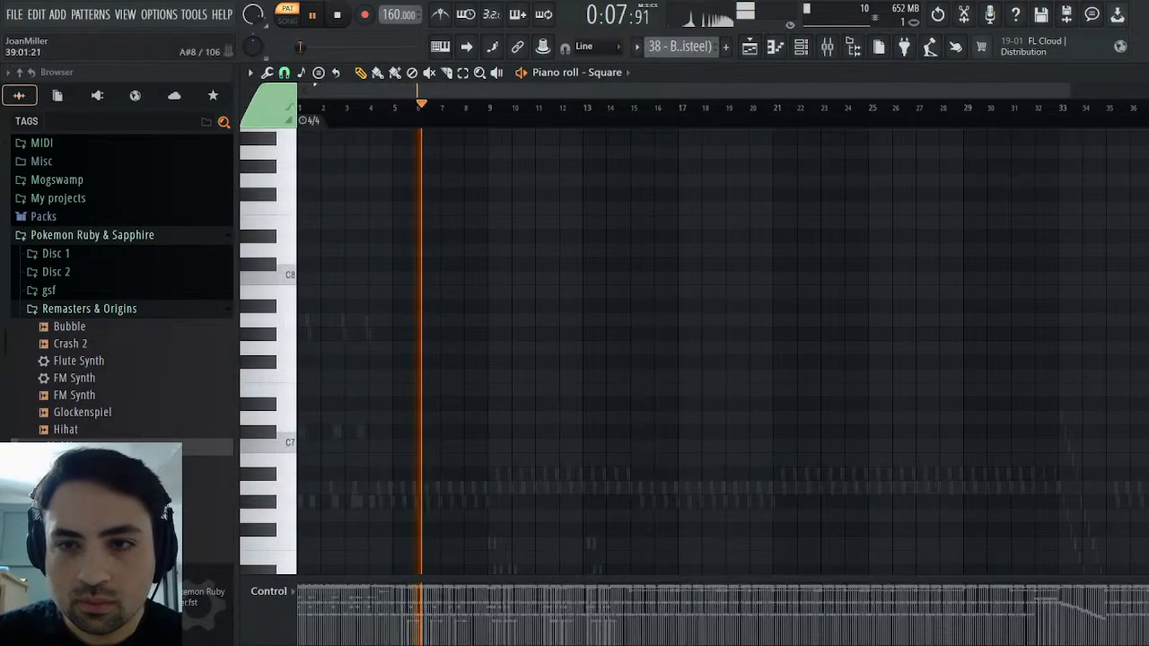
click(1148, 73)
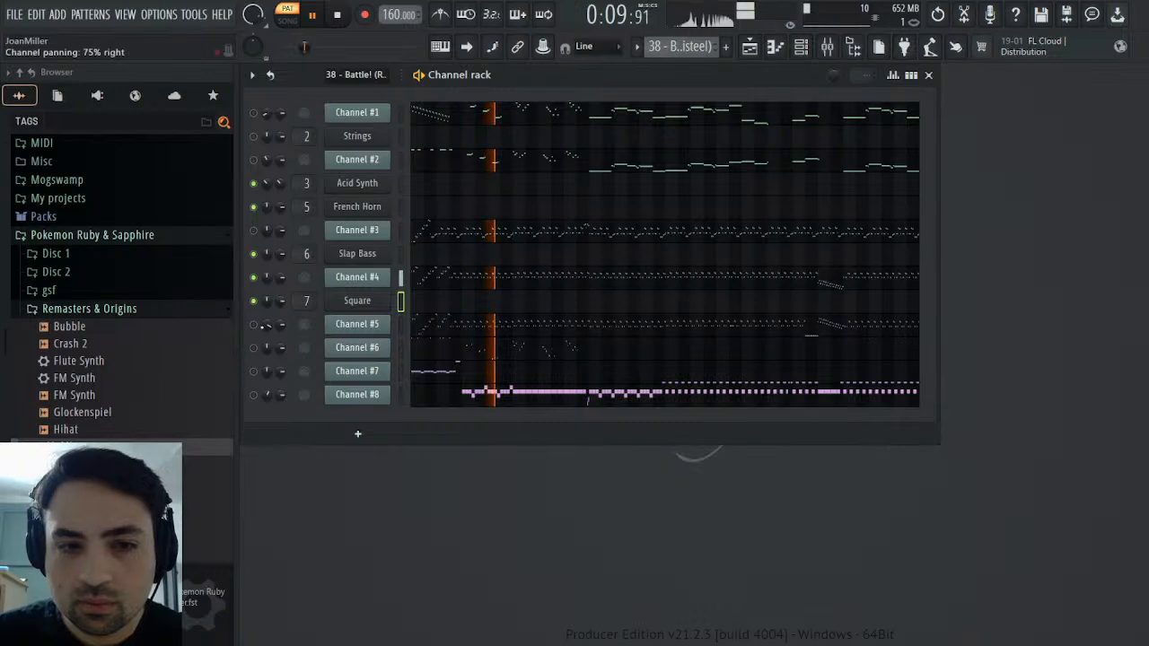
click(493, 326)
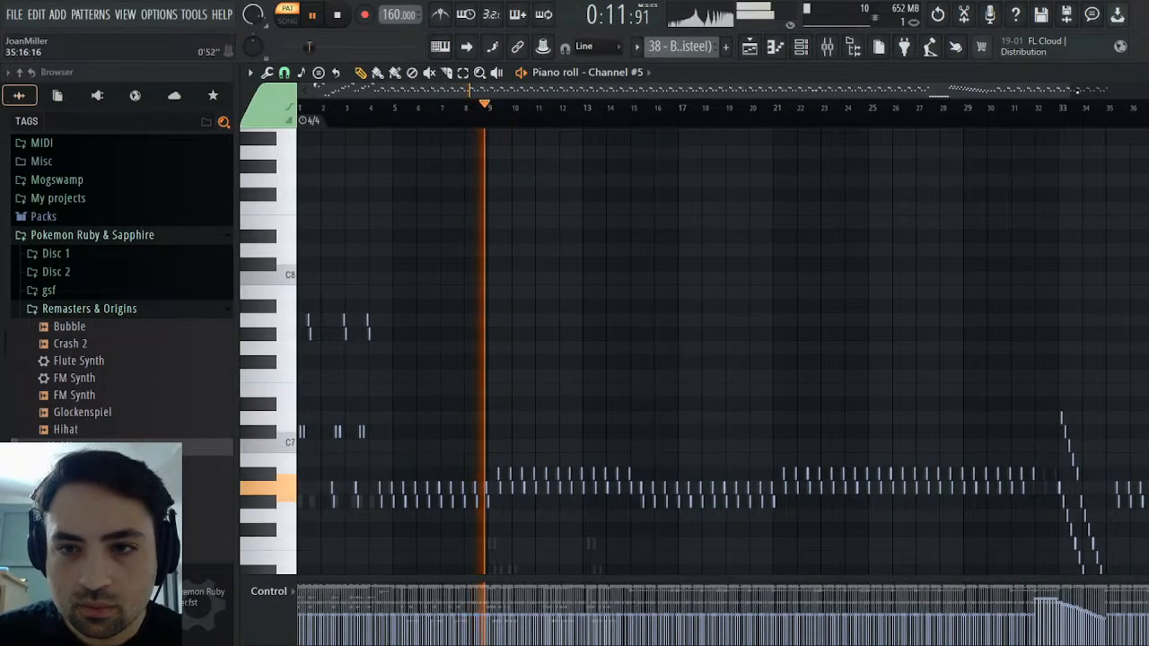
drag(1074, 91, 353, 126)
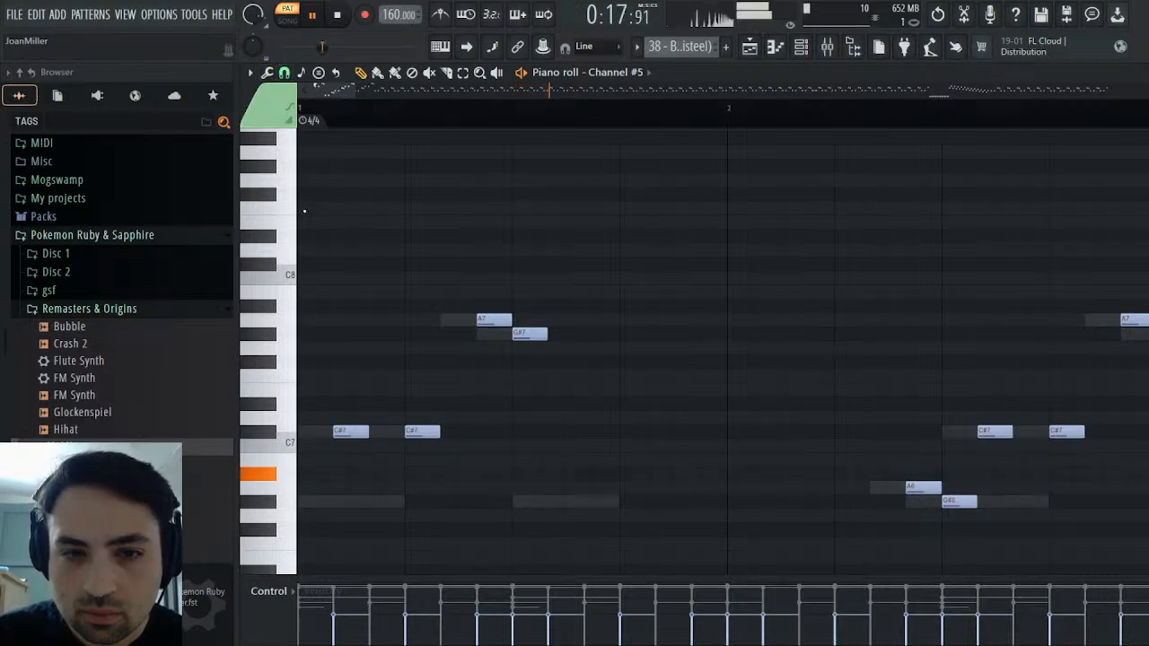
key(space)
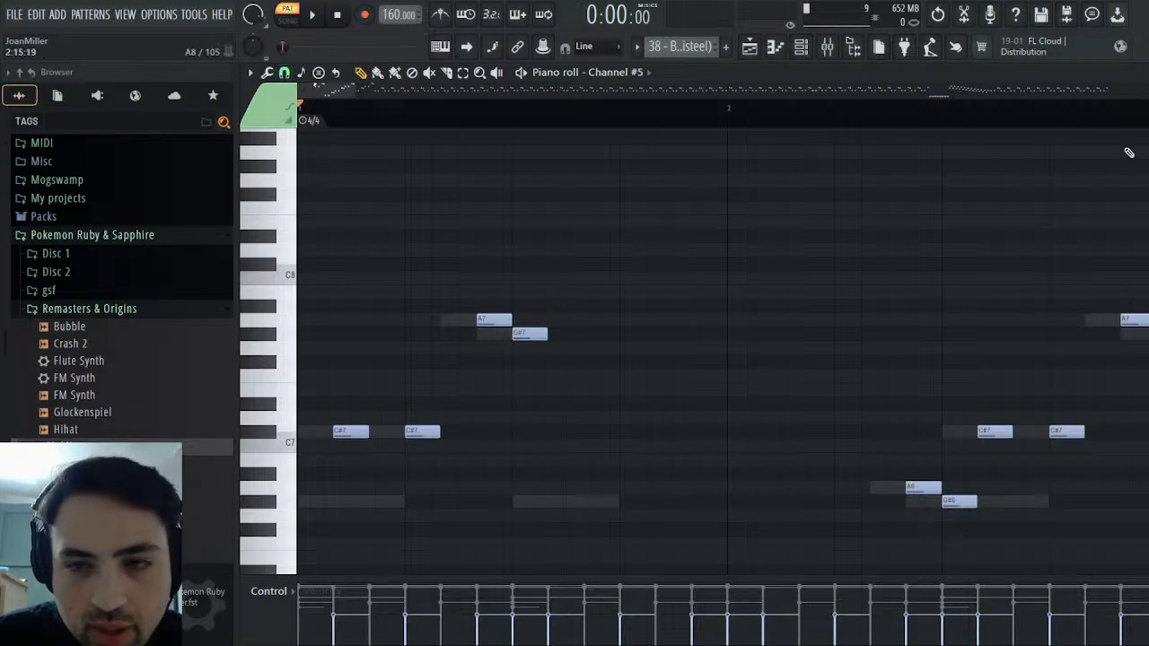
Return to the Synths pattern and try the Square synth's built-in tempo-synced delay during playback, lowering its time
key(Escape)
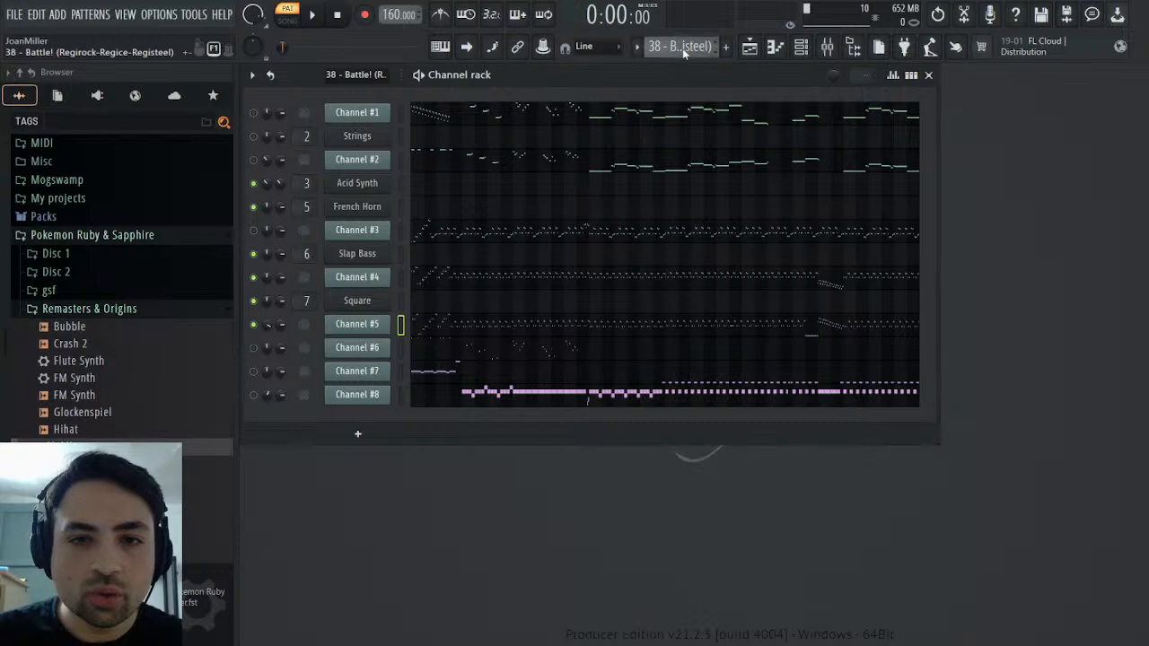
click(693, 117)
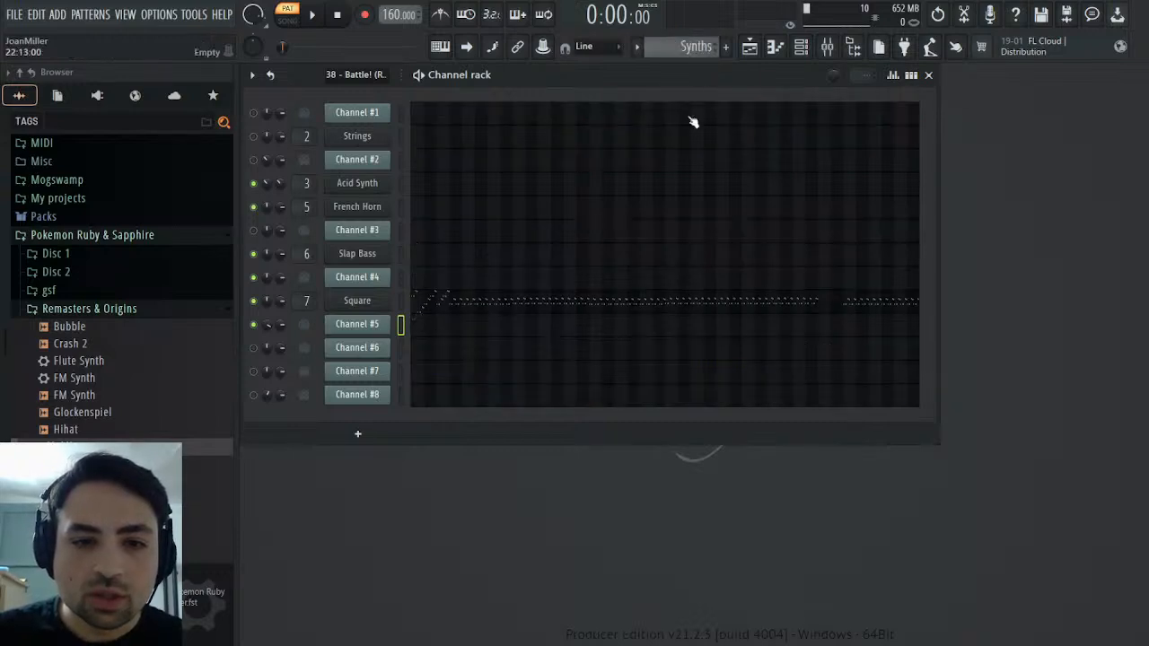
click(314, 16)
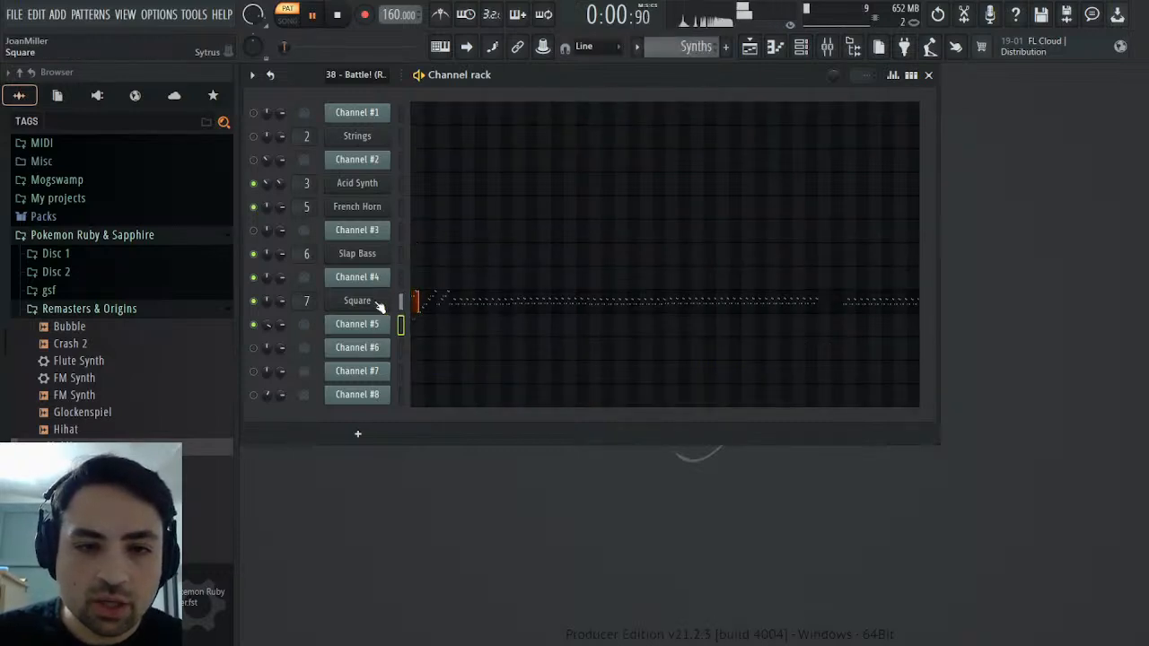
click(358, 301)
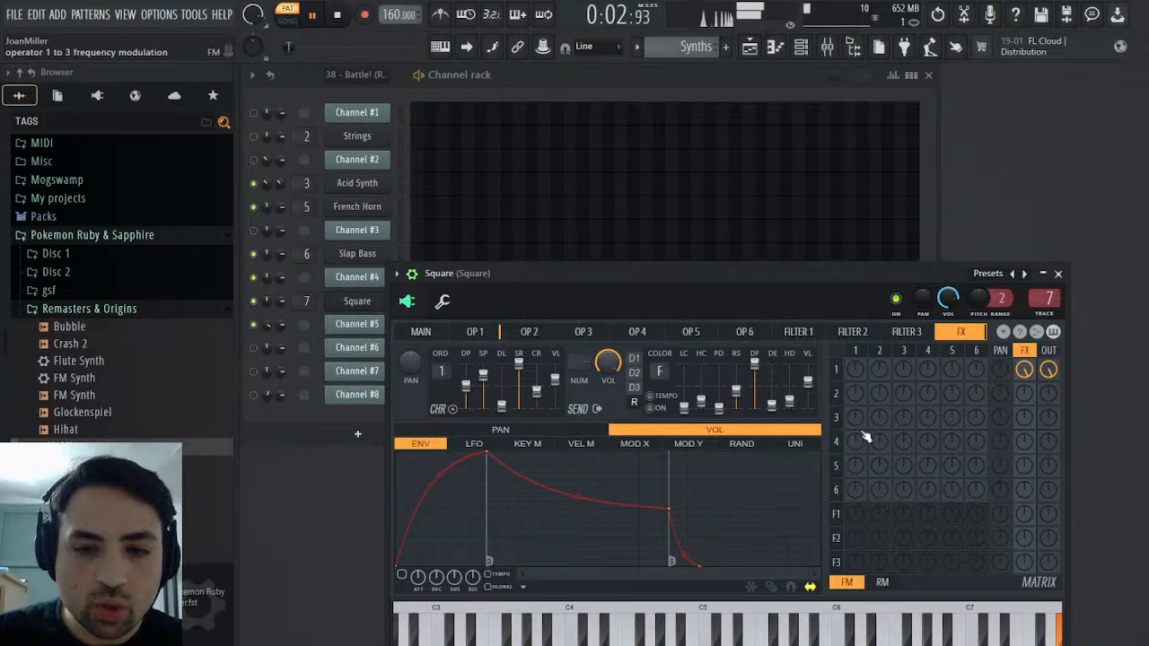
click(640, 359)
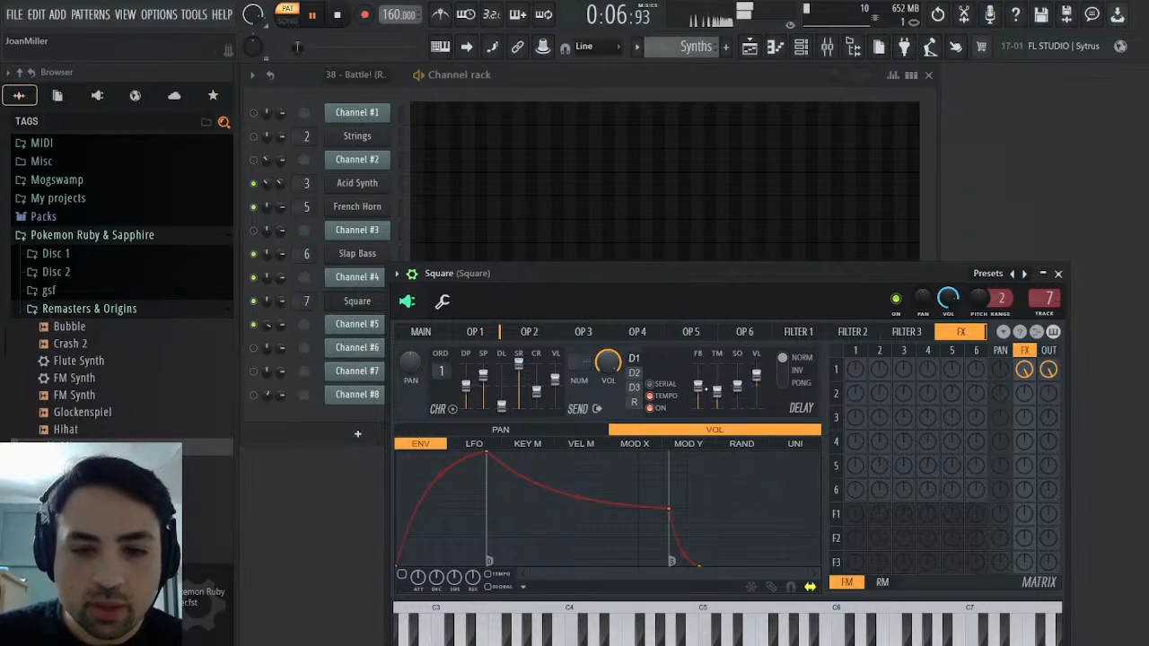
drag(718, 394, 717, 401)
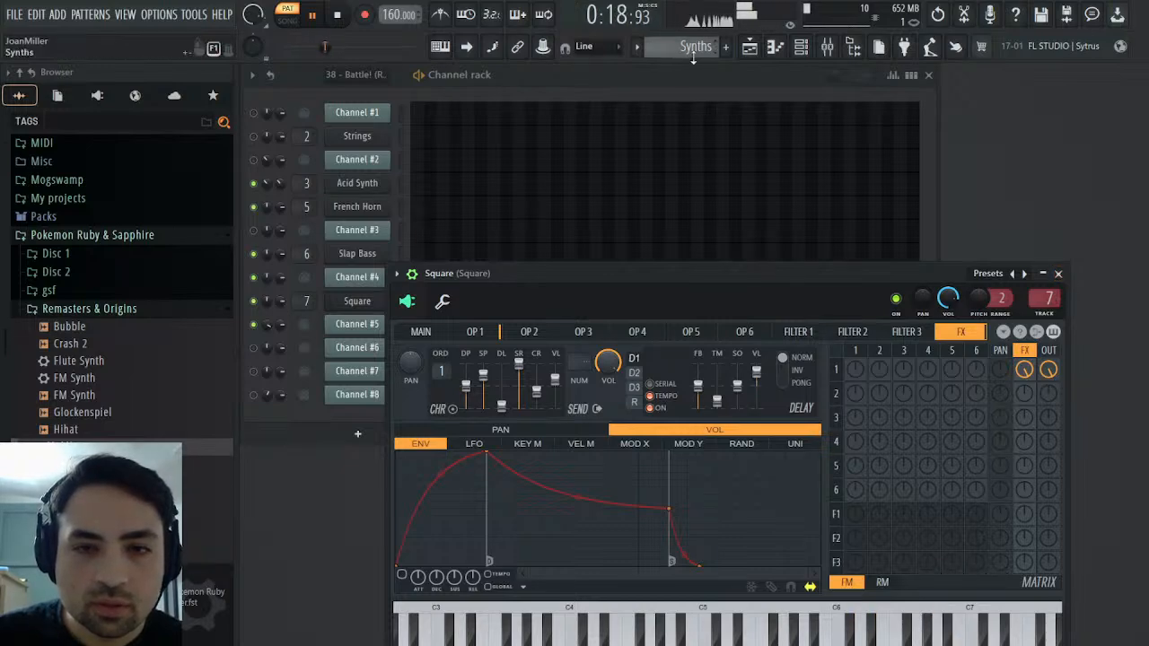
Play the original MIDI pattern and compare Channels #3, #4 and #5 by toggling the mutes of #3 and #4
scroll(701, 49, up, 1)
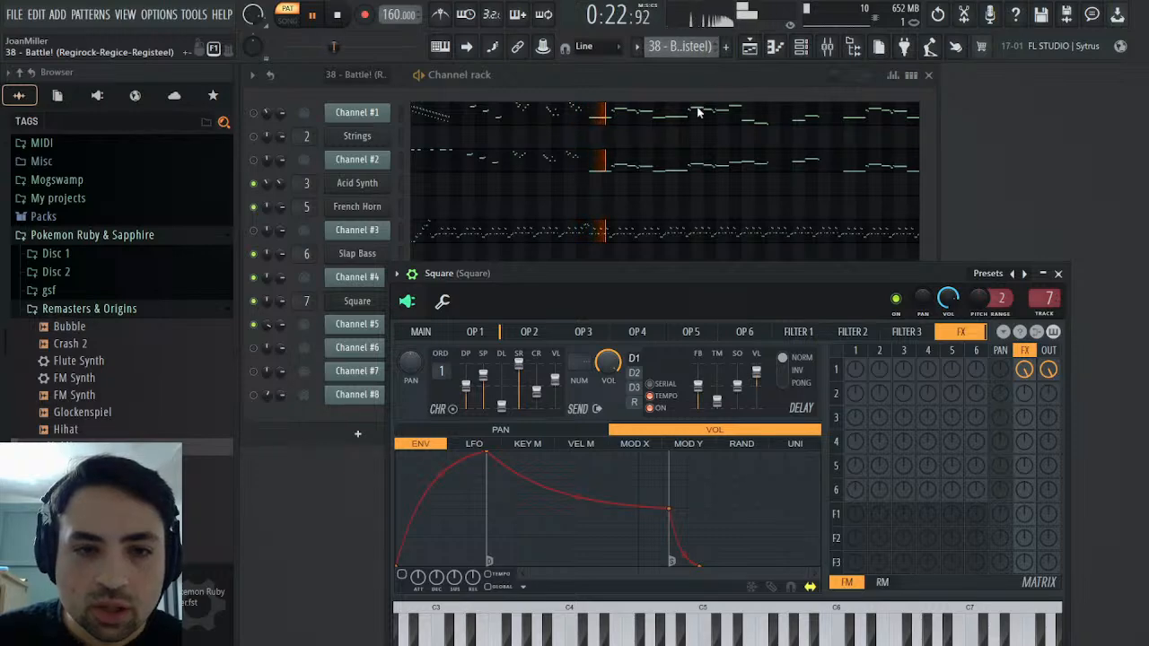
click(405, 237)
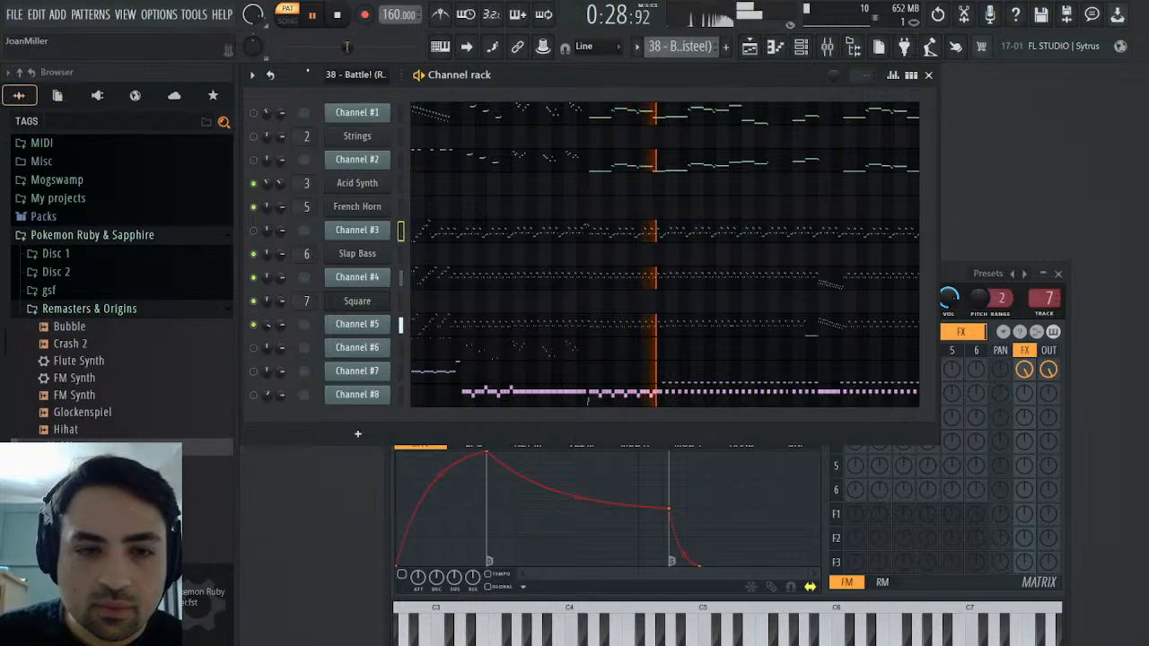
click(336, 14)
click(255, 277)
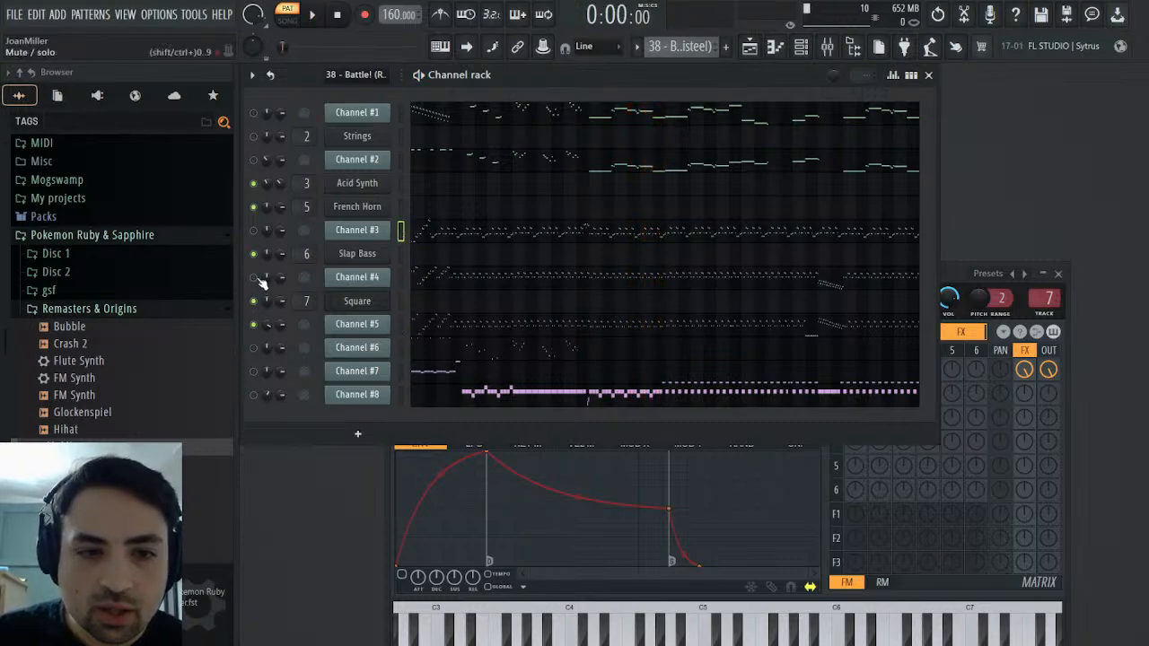
click(312, 15)
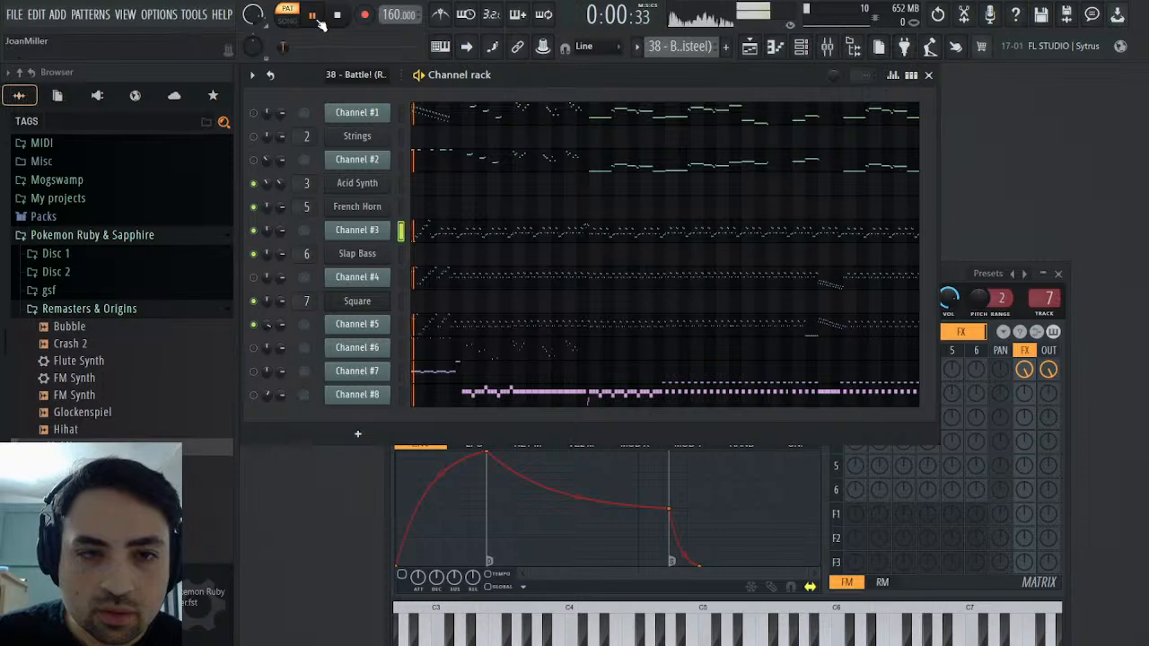
click(253, 230)
click(253, 277)
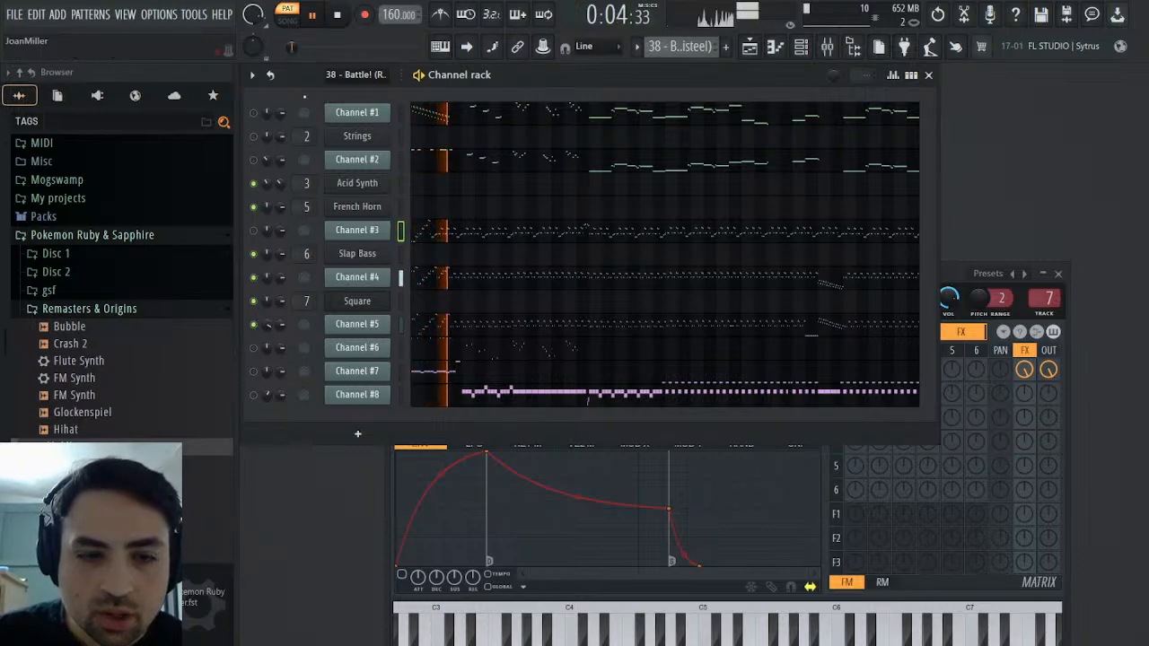
click(339, 17)
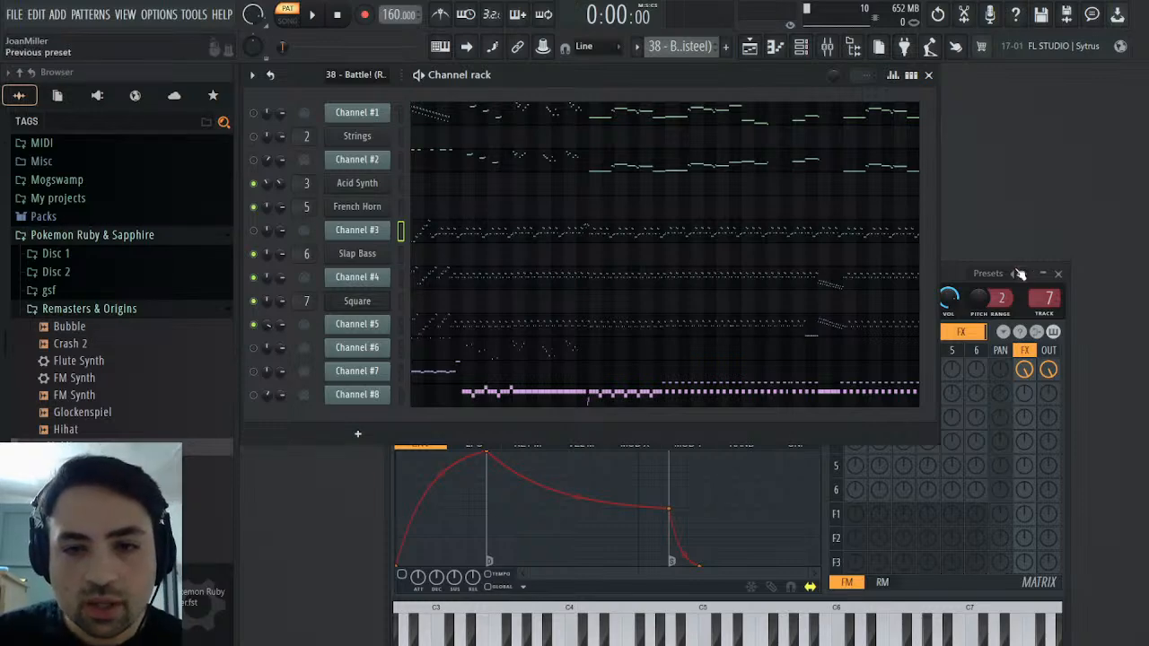
Turn off Square's built-in delay and send its mixer track to Insert 8, renaming that insert Delay Bus
click(952, 271)
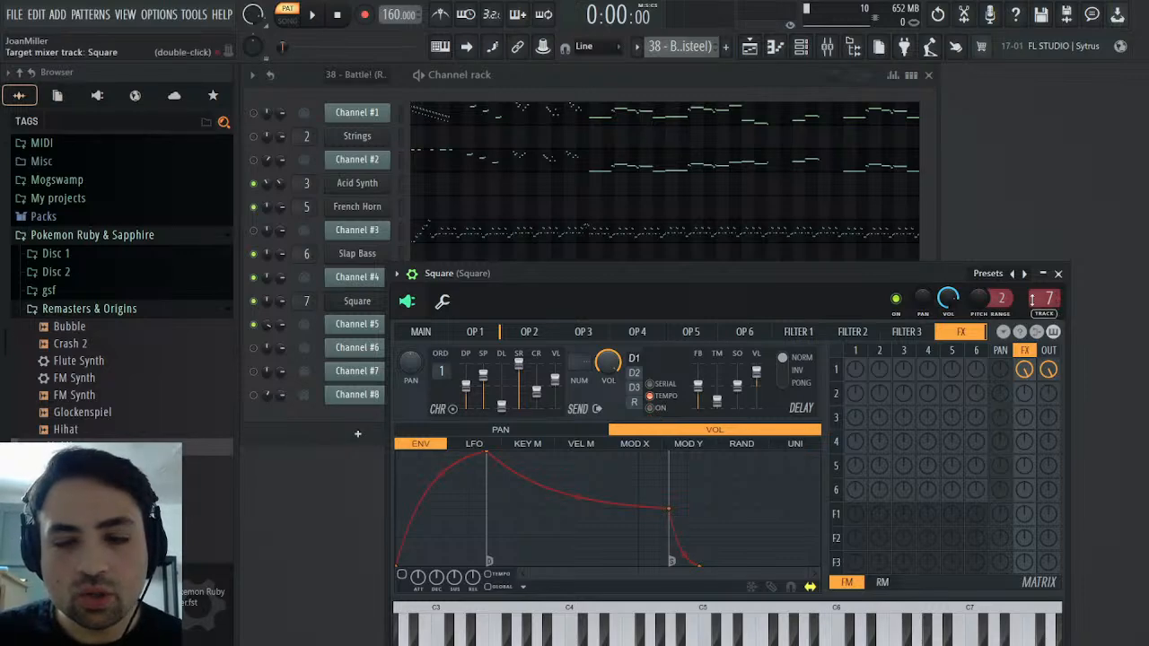
click(827, 49)
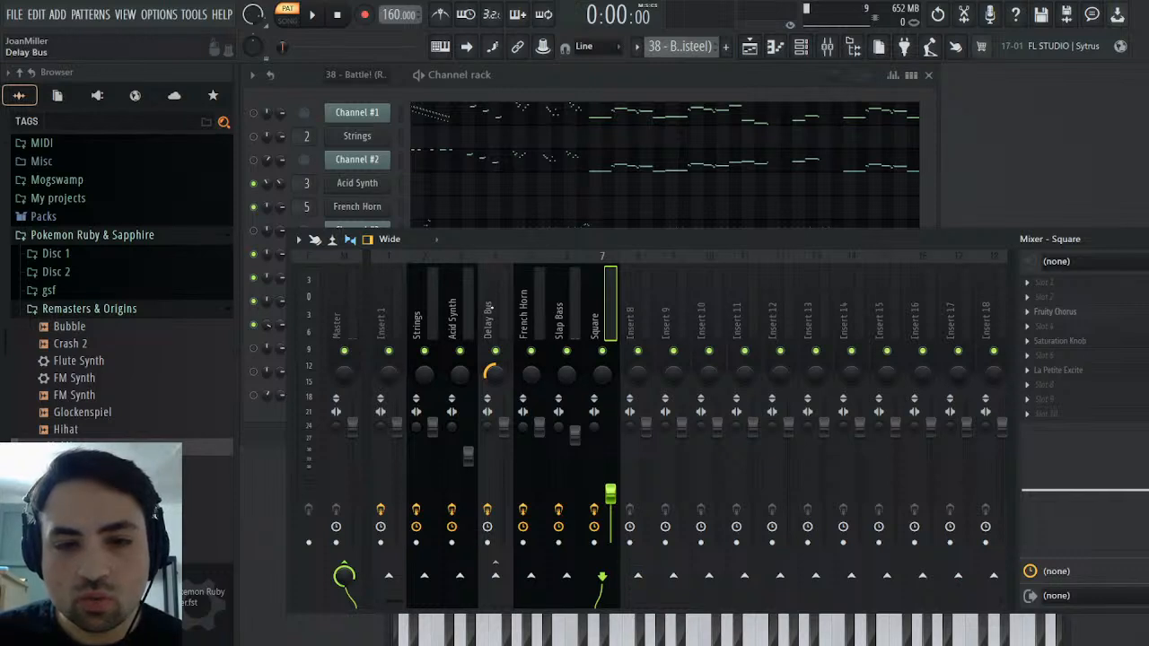
click(637, 575)
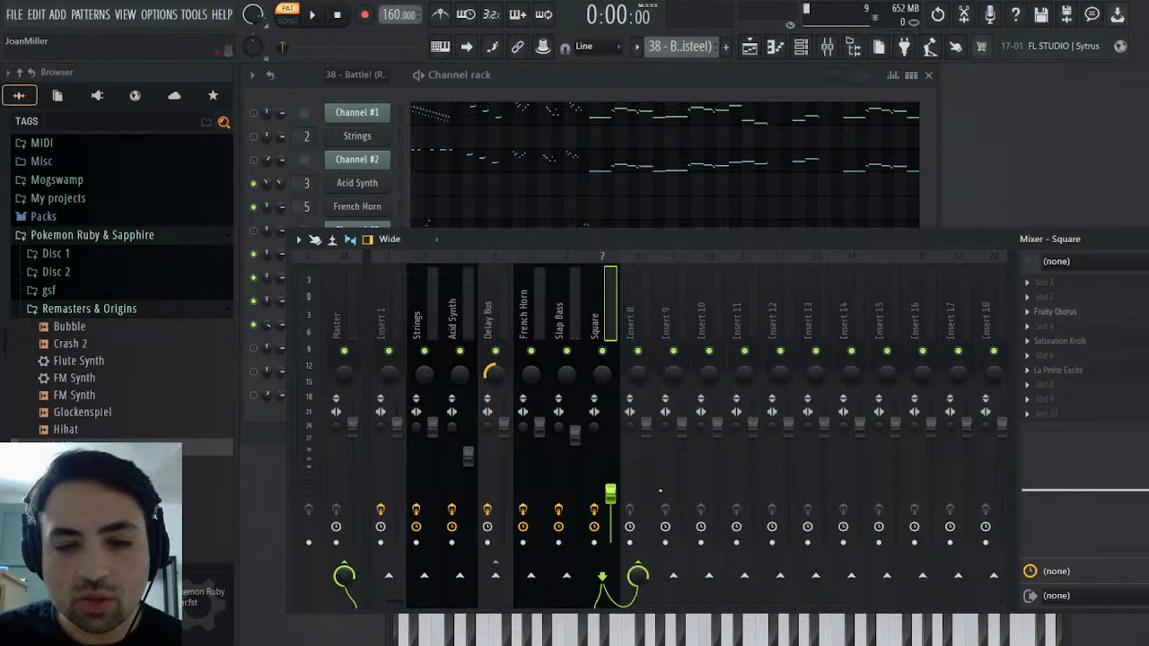
click(639, 325)
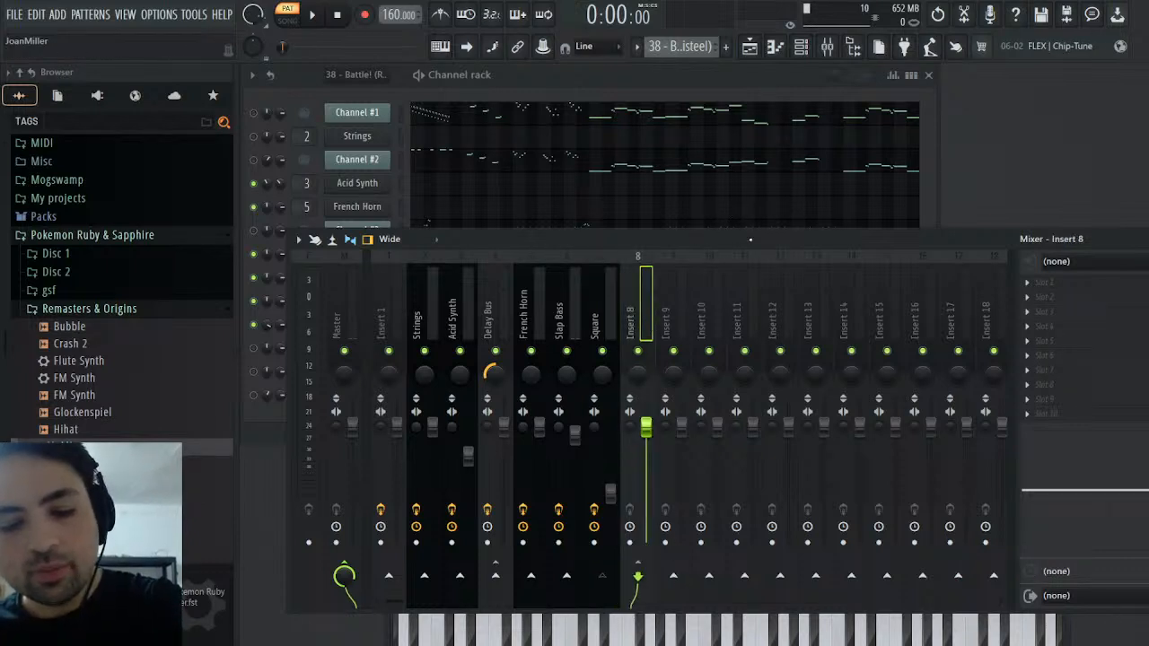
key(Return)
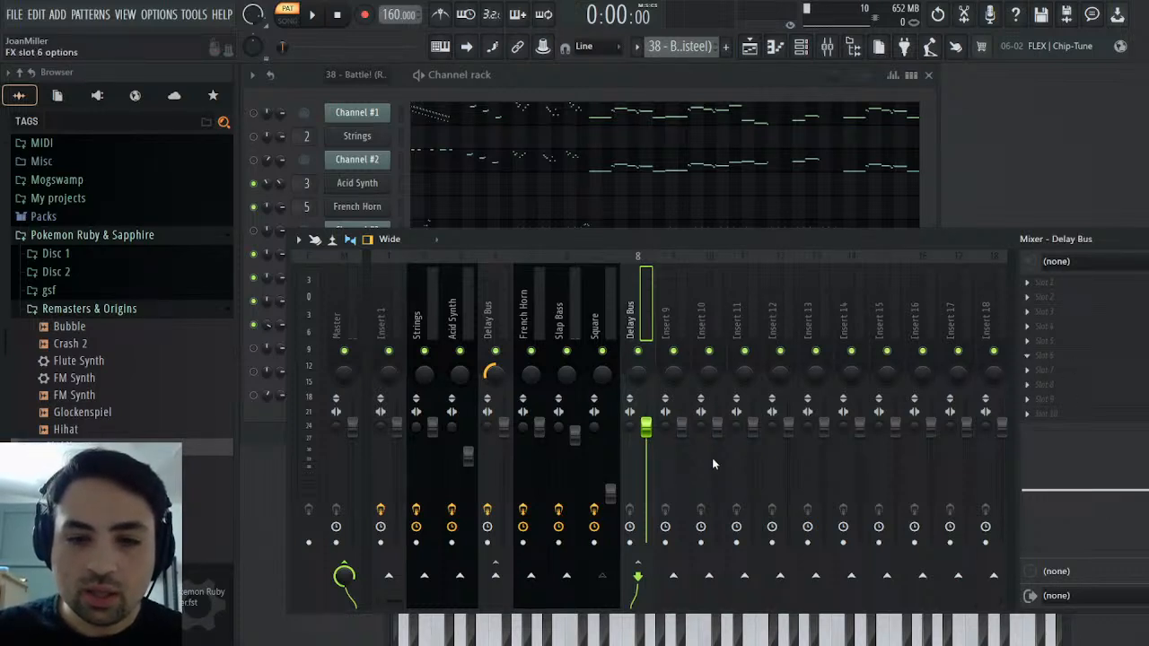
Add Fruity Delay 3 to the new Delay Bus, raising diffusion level and spread and lowering feedback and wet output
click(715, 226)
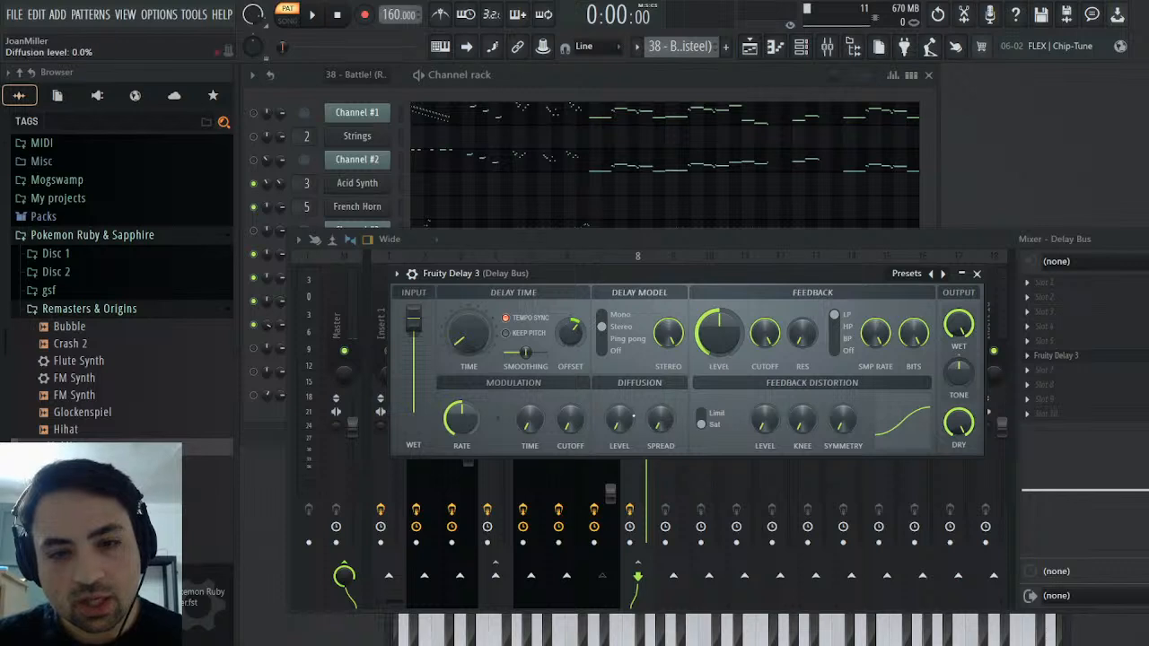
drag(619, 419, 661, 416)
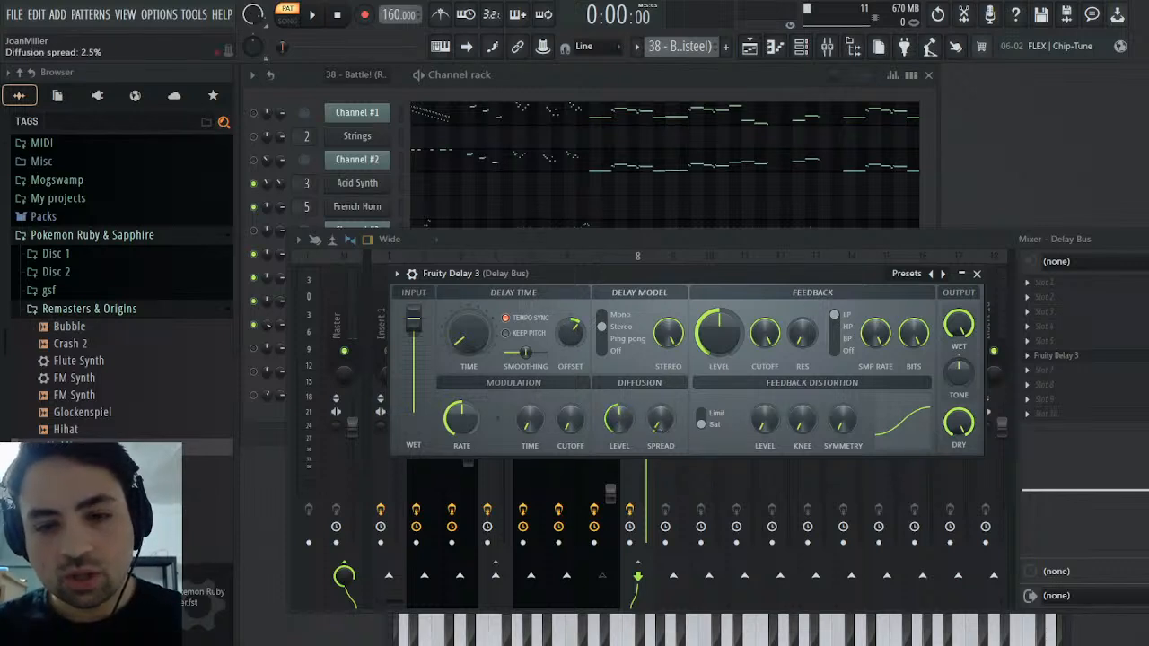
drag(719, 332, 719, 377)
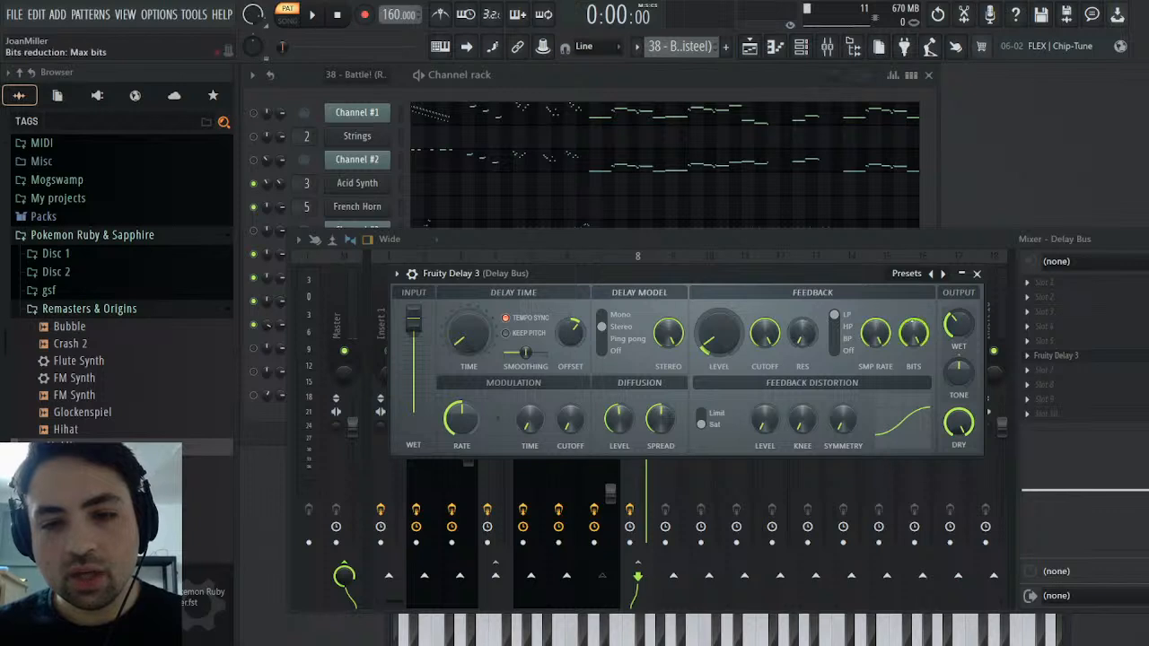
click(977, 273)
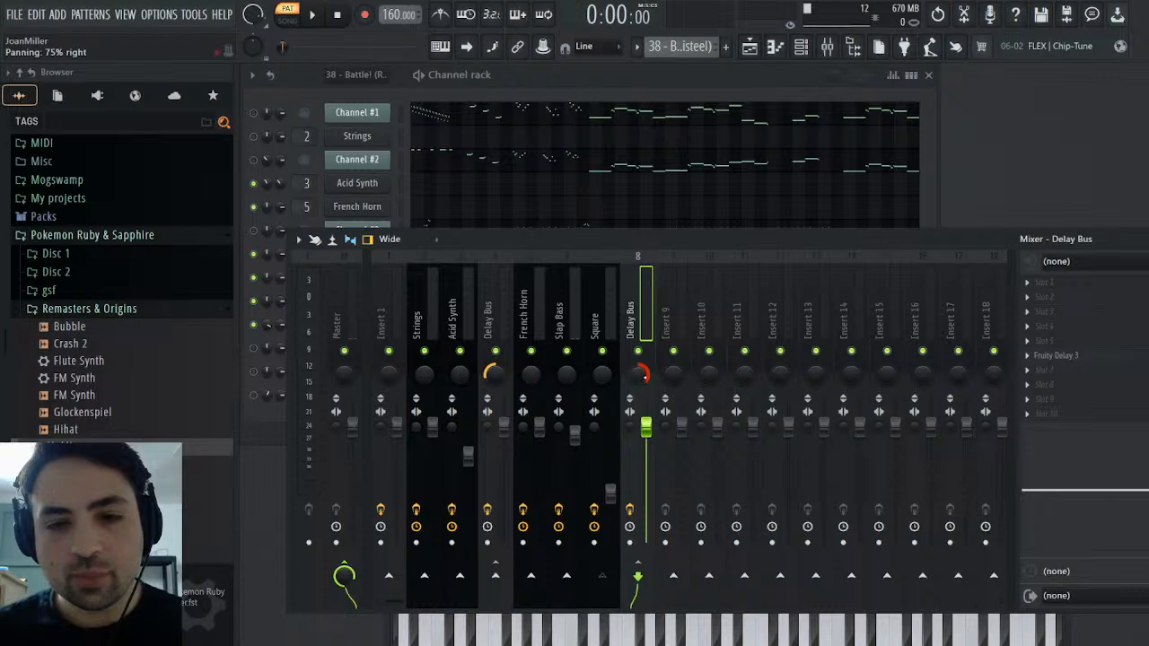
Review Fruity Delay 3 on the Square's Delay Bus and compare the Synths pattern with the original MIDI pattern during playback
click(1089, 355)
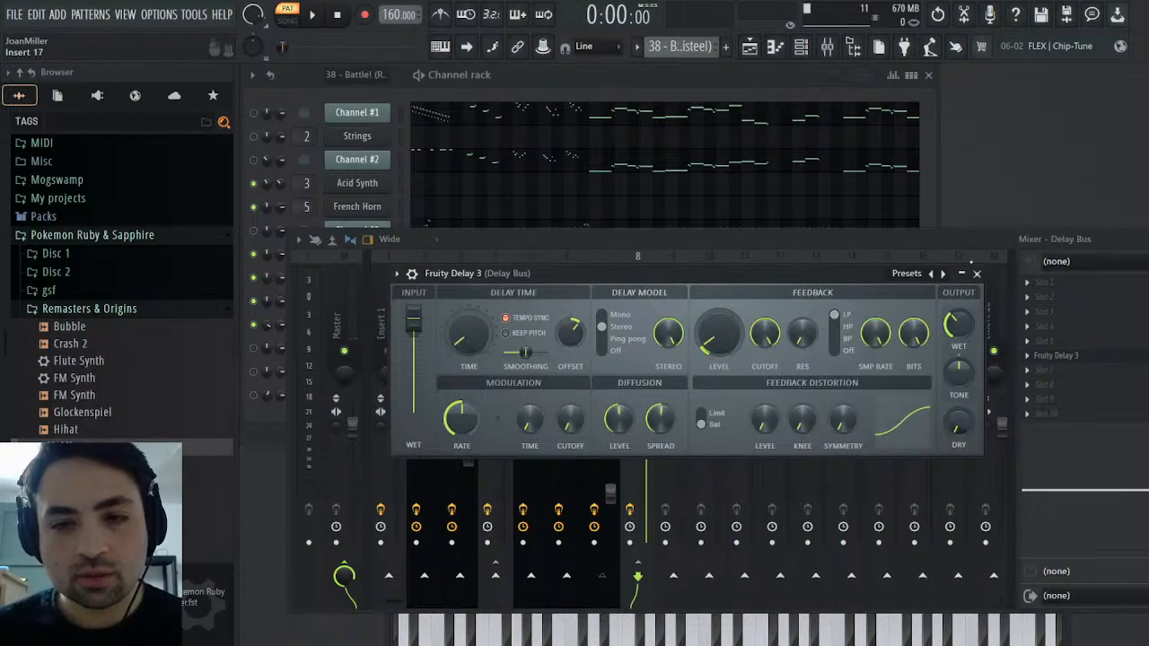
click(977, 273)
click(312, 14)
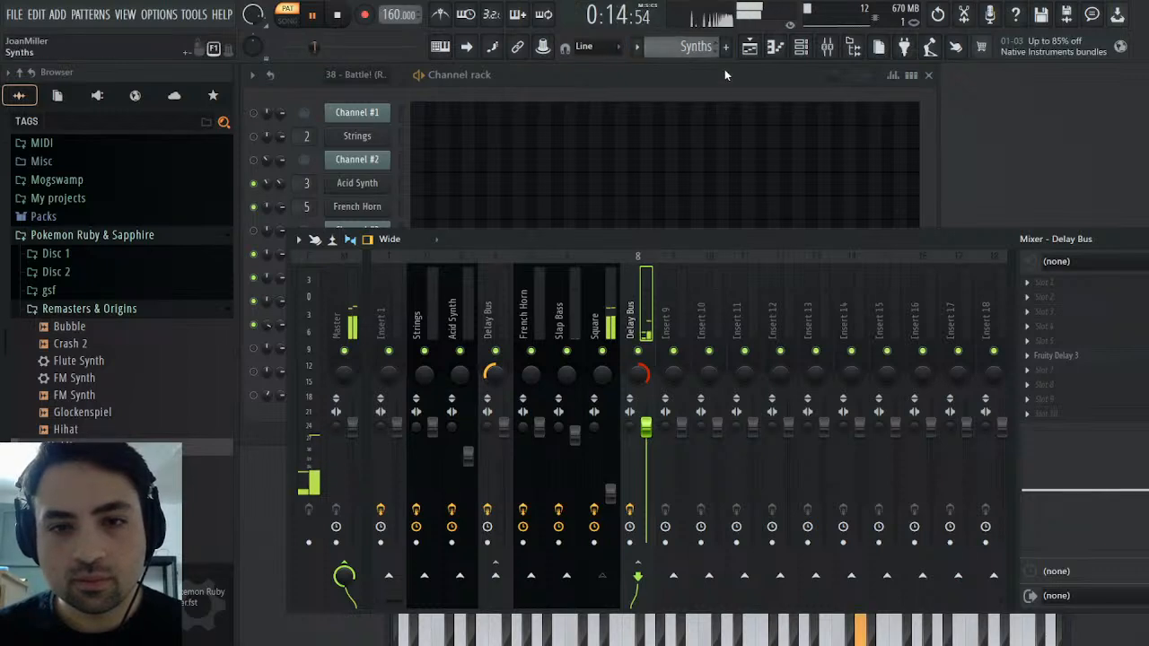
scroll(705, 52, up, 1)
scroll(692, 47, up, 1)
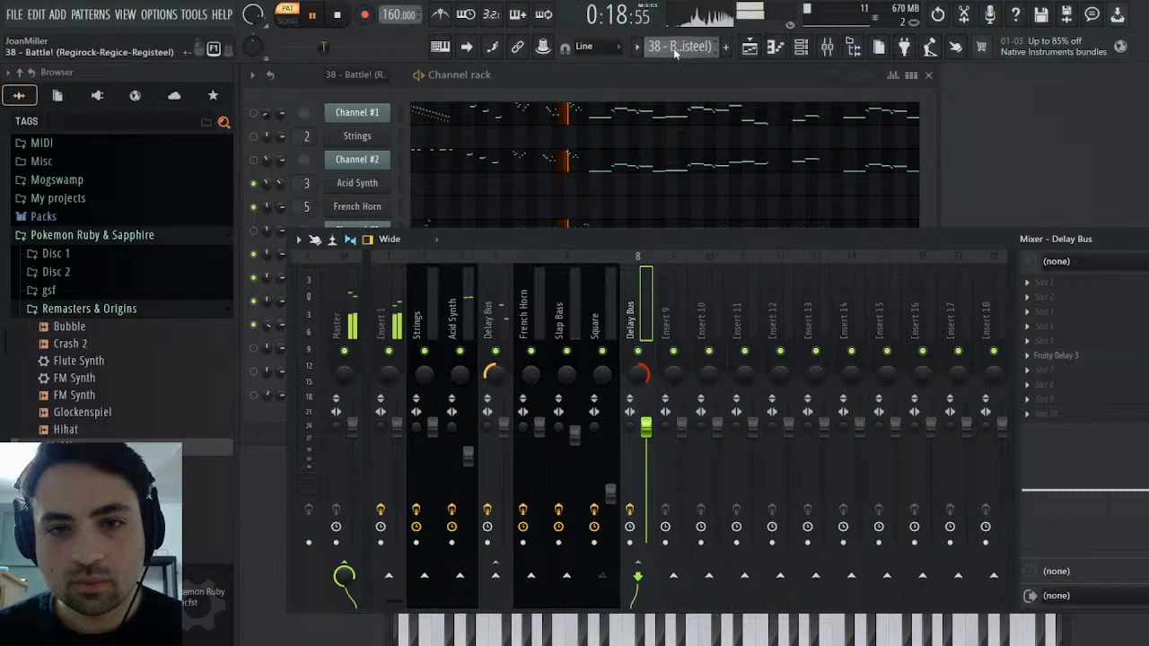
scroll(682, 47, down, 2)
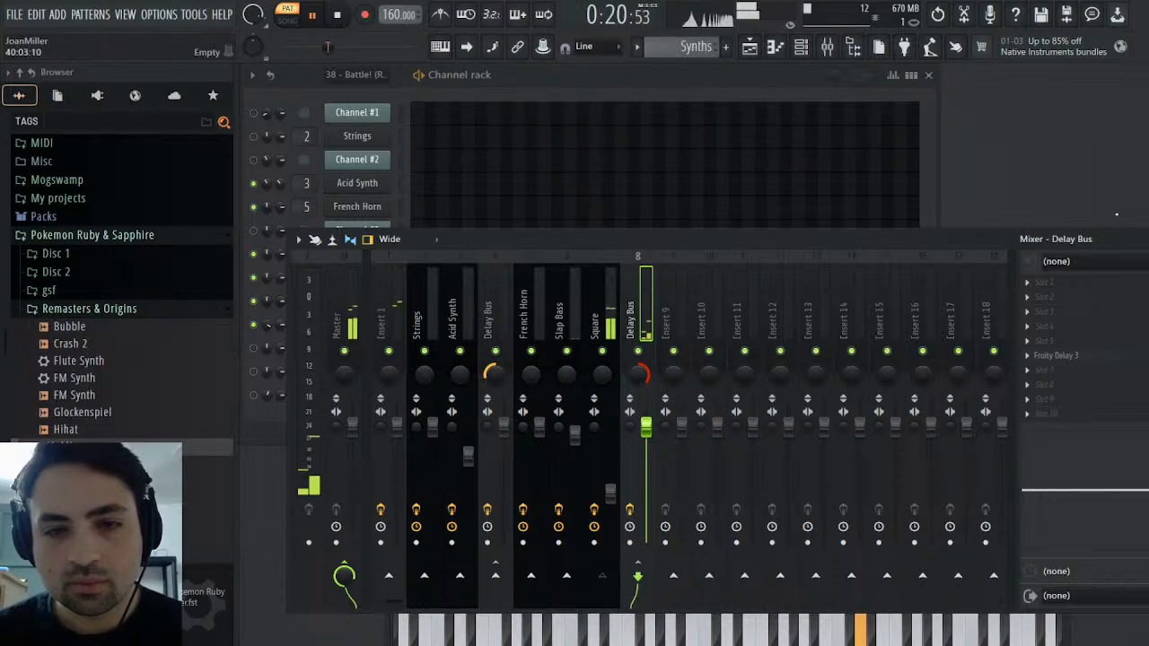
Inspect the Square instrument and the mixer's Insert 4 Delay Bus while the Synths pattern plays, closing both windows when done
key(F9)
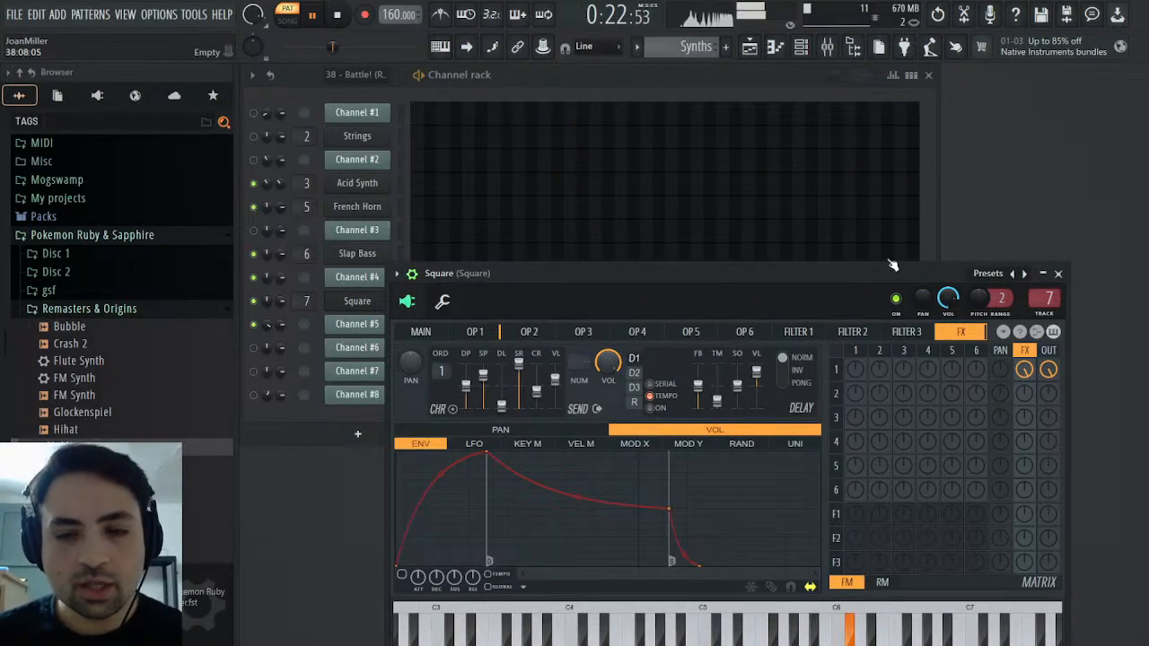
click(1058, 273)
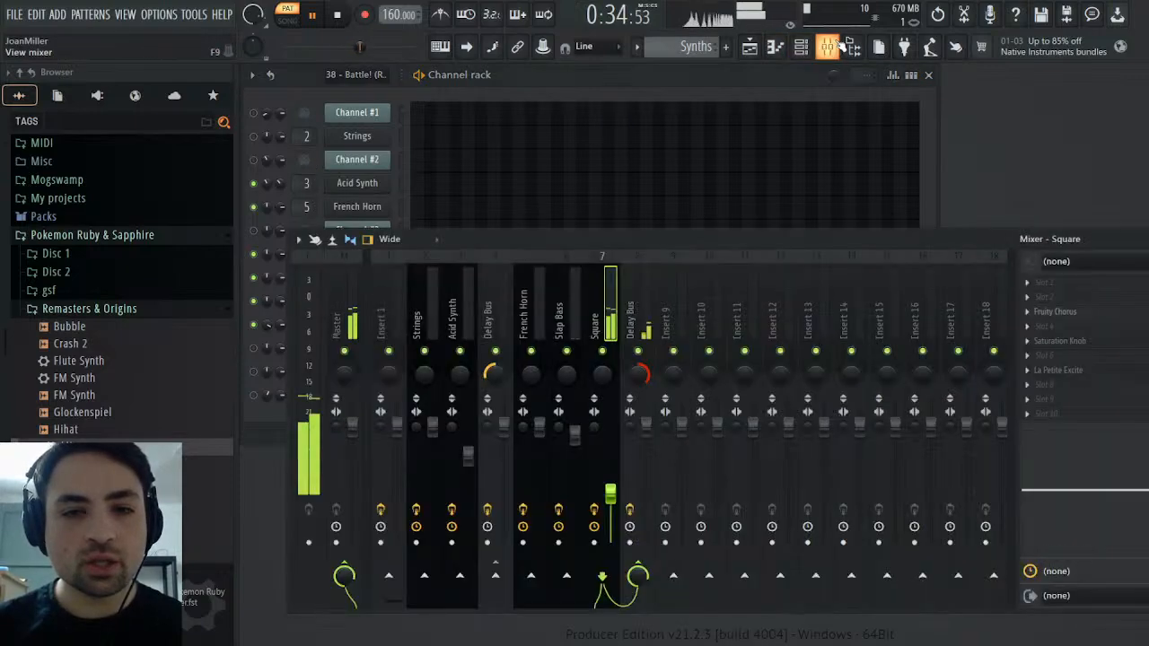
click(827, 47)
click(491, 321)
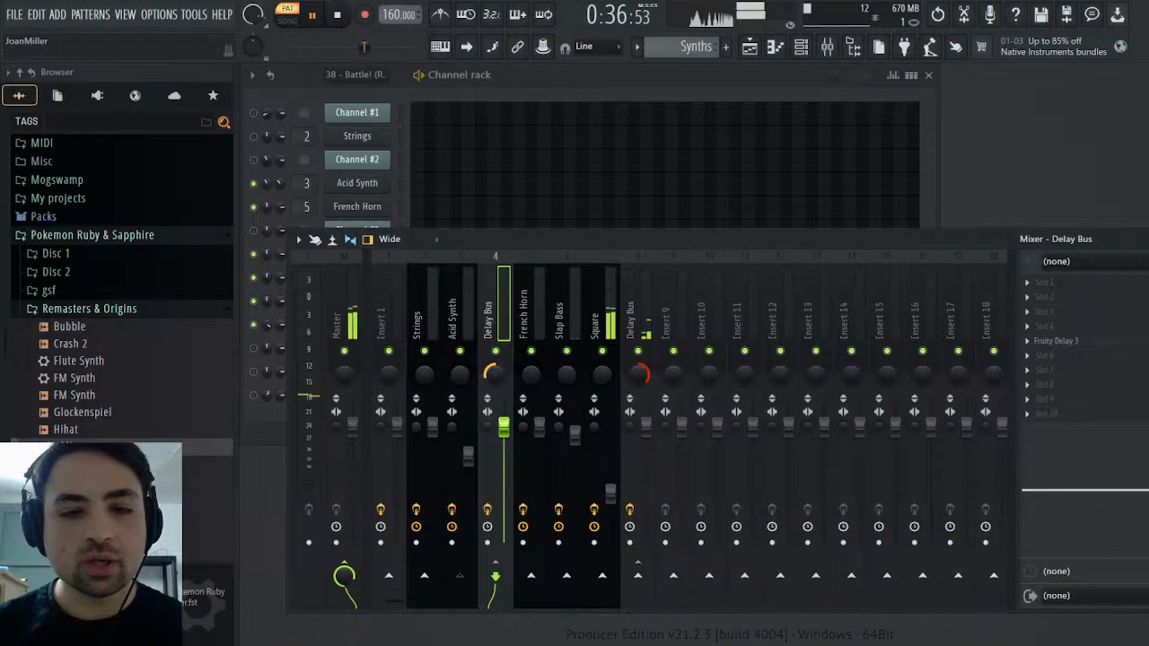
click(1137, 240)
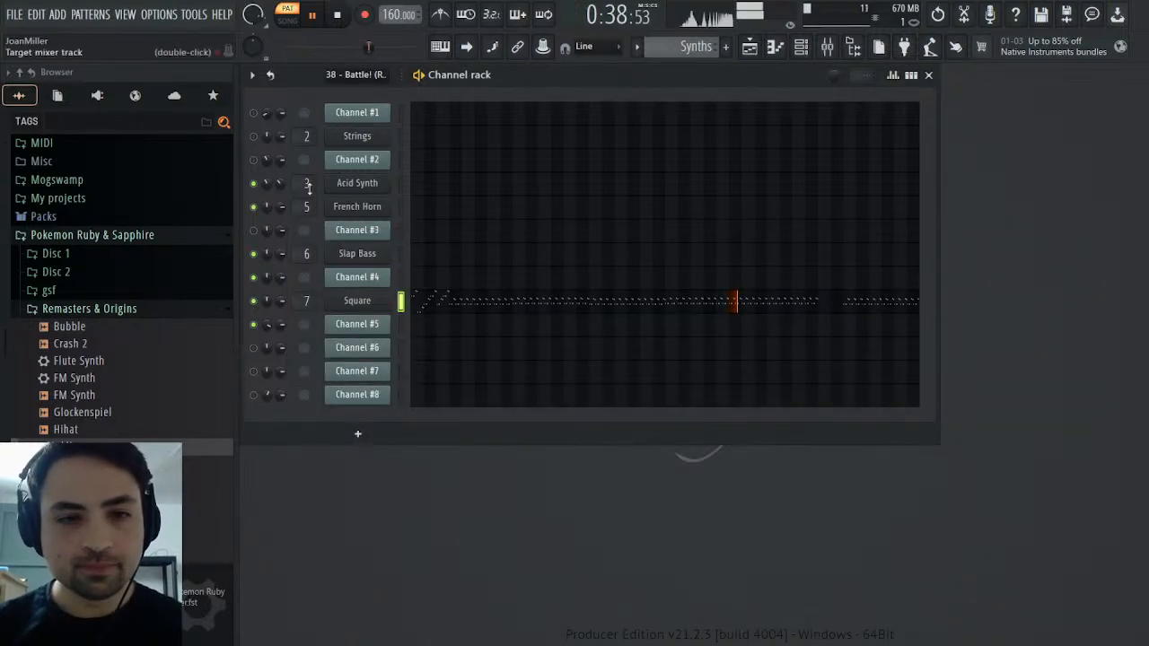
Stop playback, return to the original MIDI pattern and check the Slap Bass instrument's settings
click(337, 14)
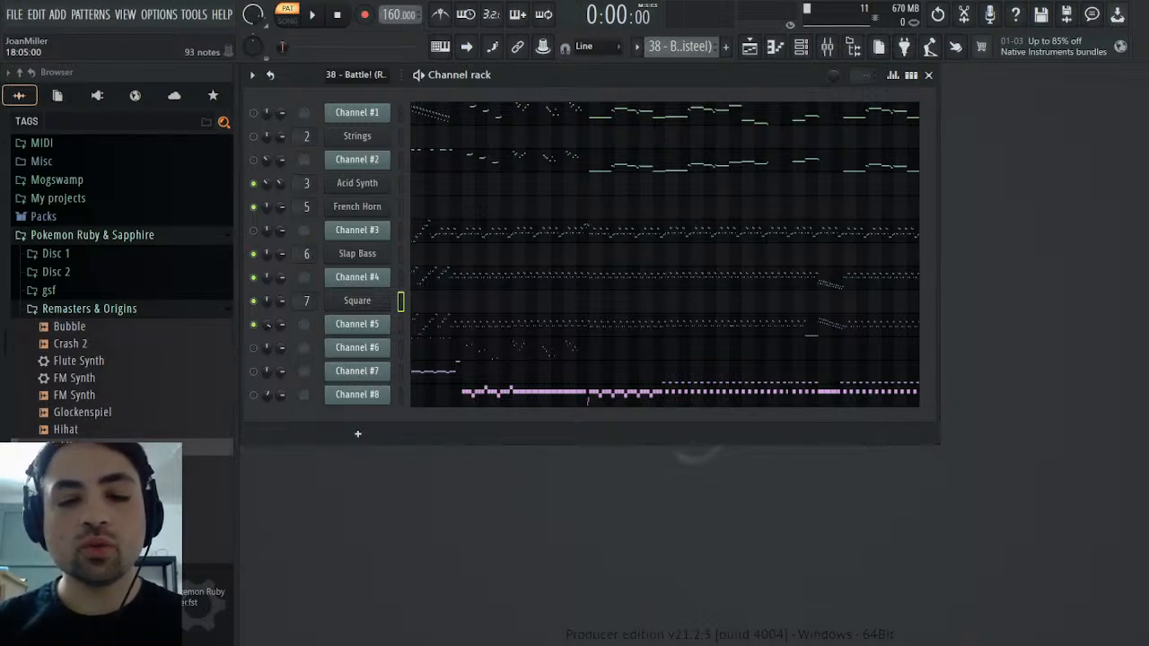
click(365, 255)
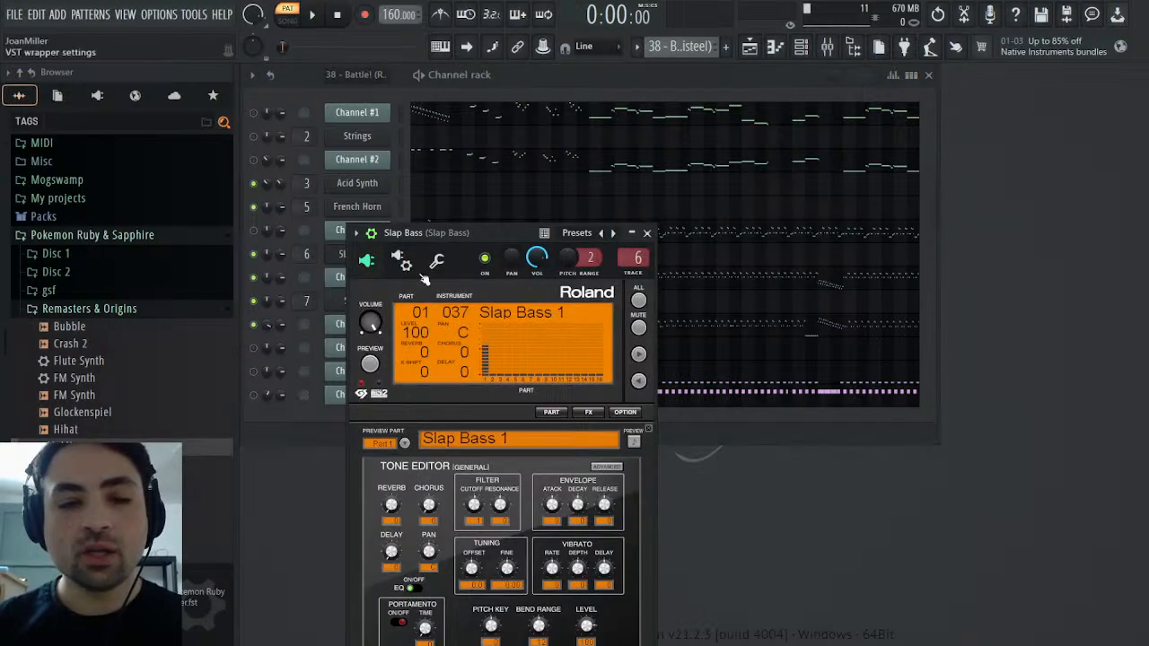
click(647, 234)
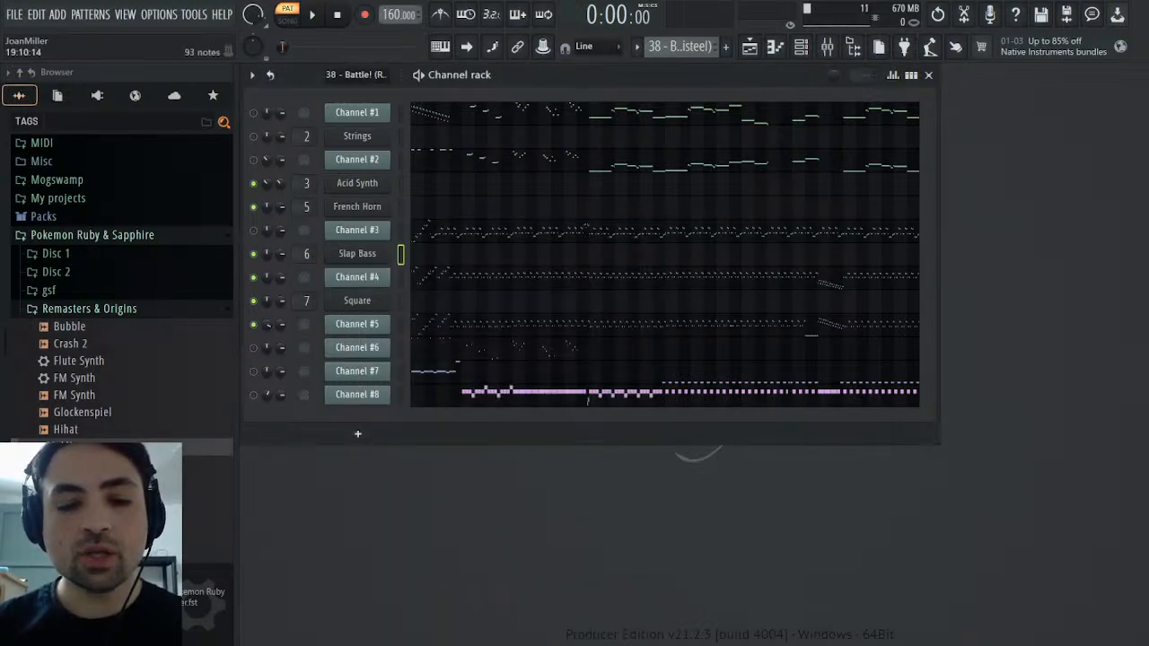
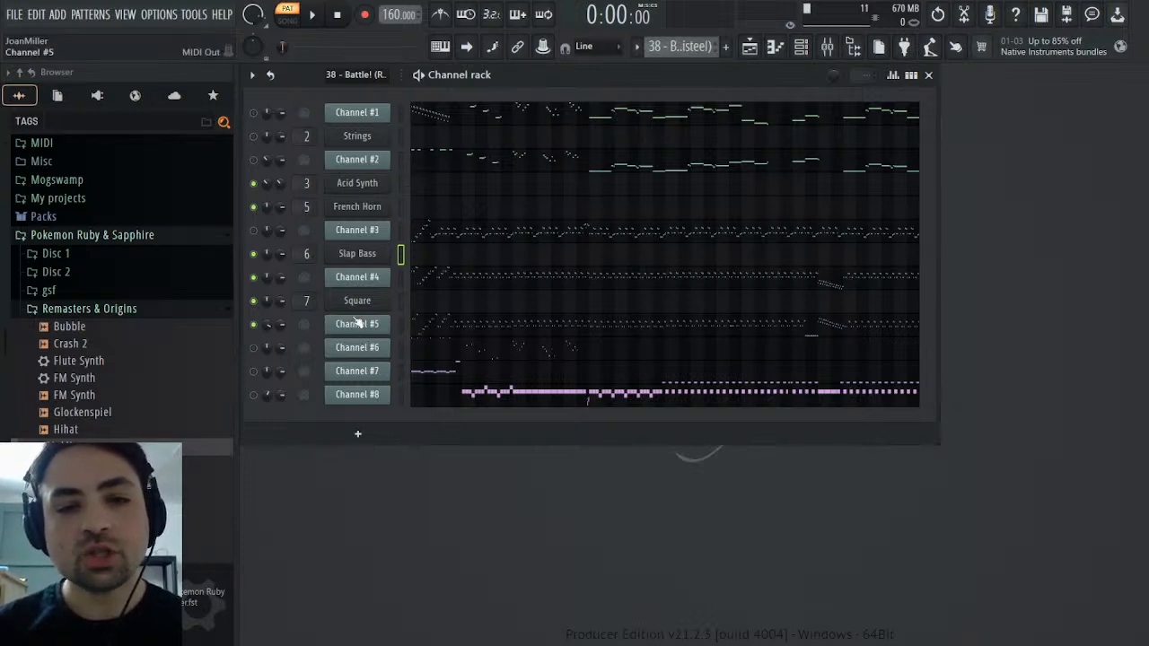
Copy the descending note run in bars 33 and 34 of Channel #4, and set the playhead to bar 33
click(819, 287)
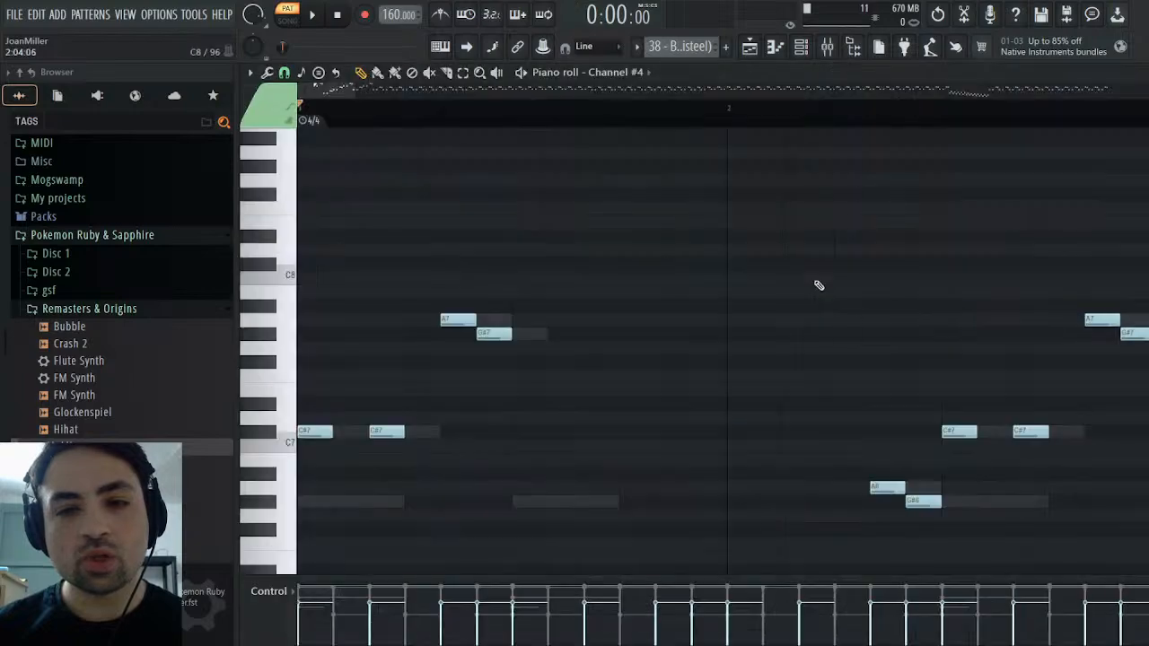
drag(363, 91, 963, 91)
scroll(959, 218, down, 9)
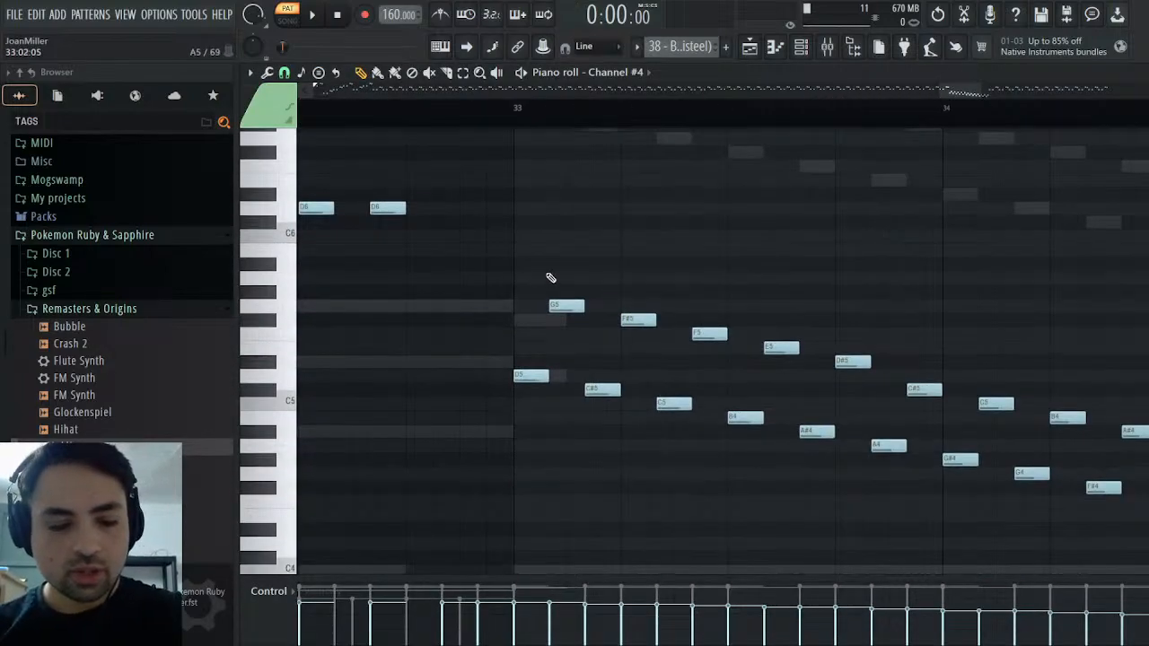
drag(537, 260, 1076, 467)
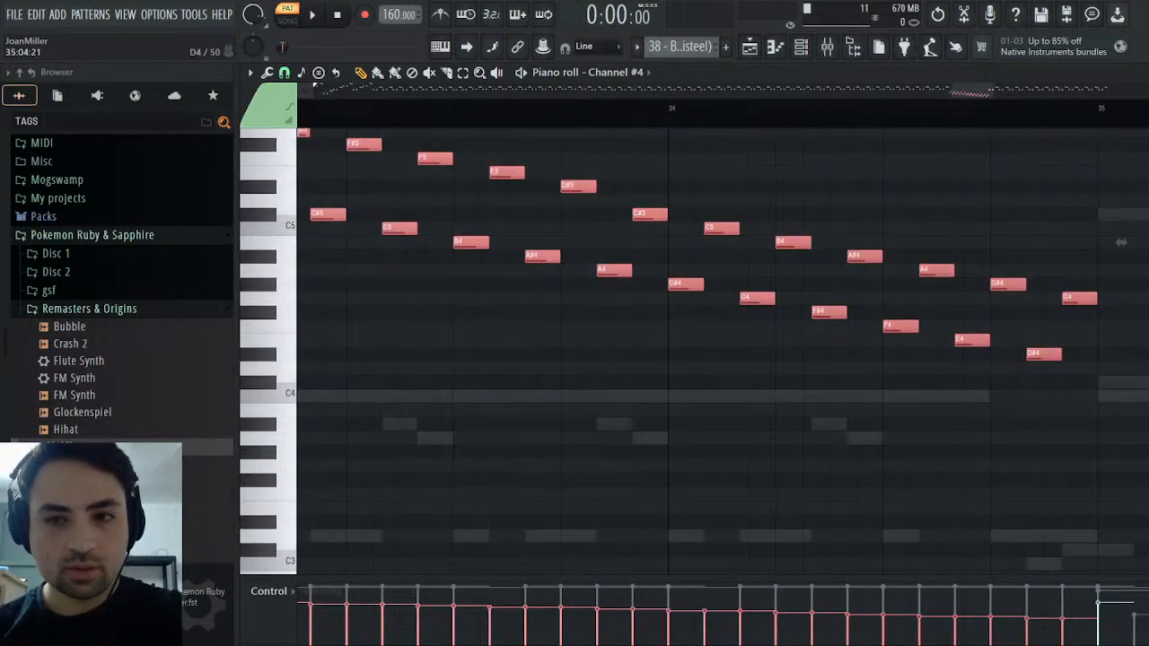
drag(963, 92, 942, 94)
click(680, 110)
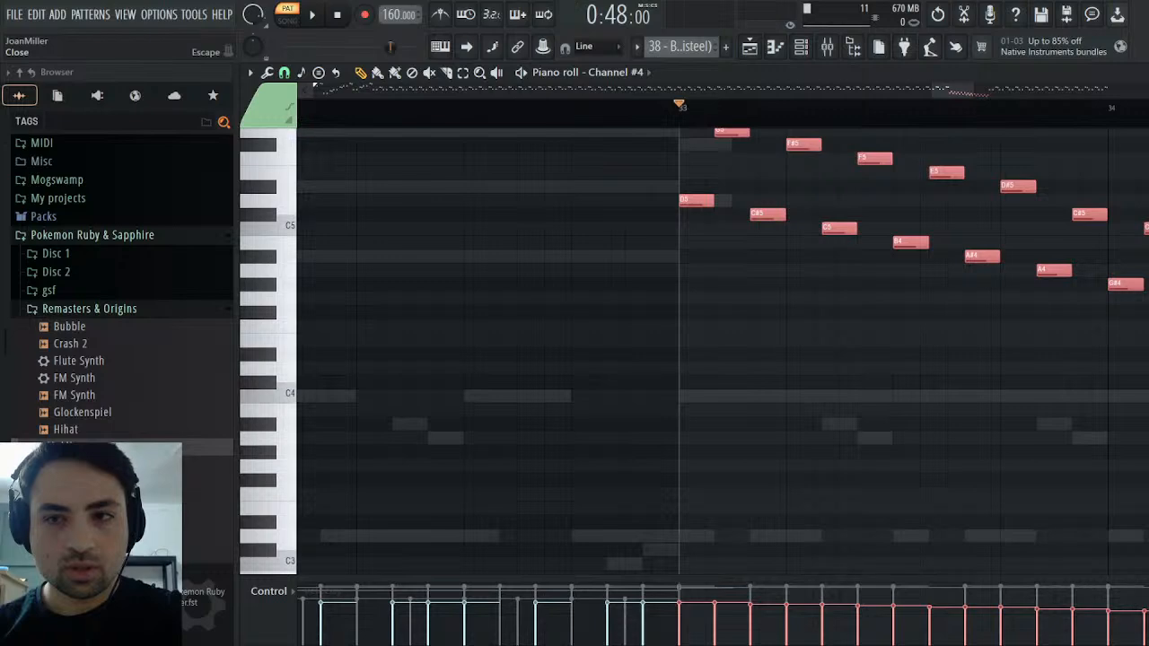
click(1138, 73)
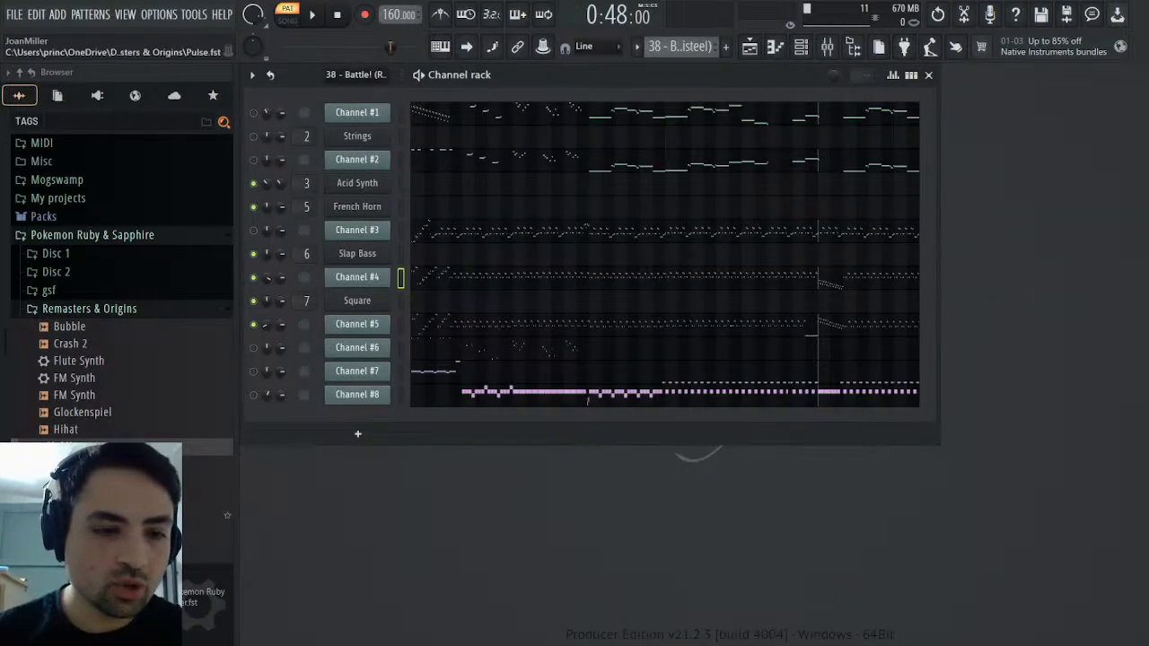
Add the Pulse preset as a new channel below Channel #5 and briefly play the MIDI pattern from bar 33
drag(207, 447, 370, 334)
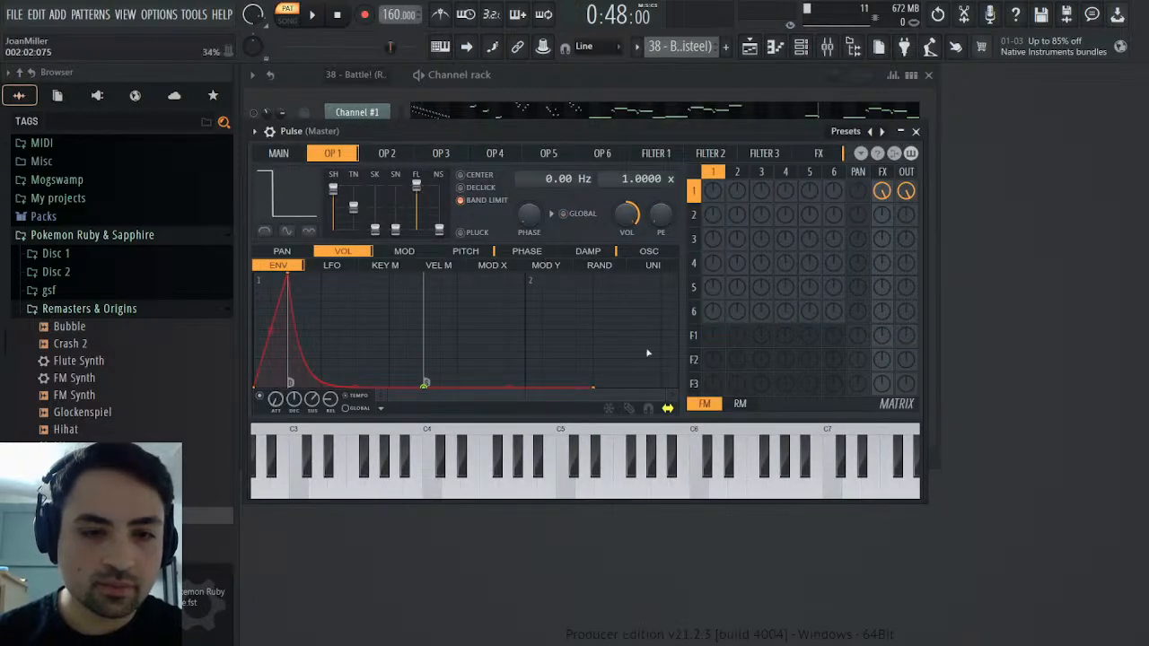
click(917, 131)
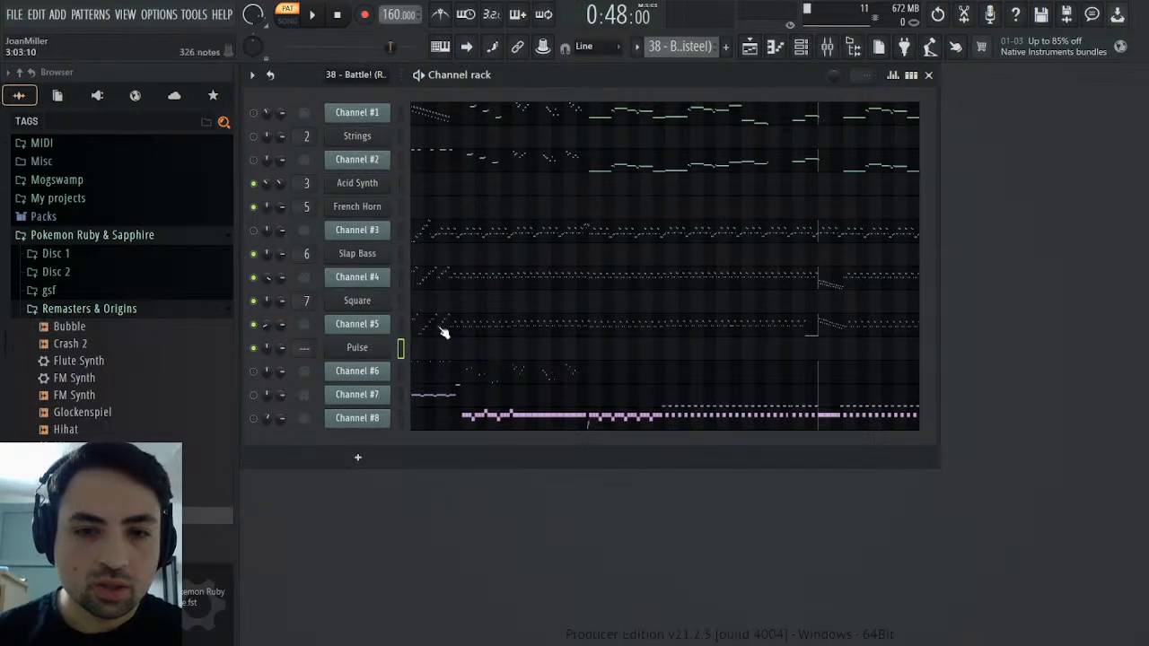
click(313, 15)
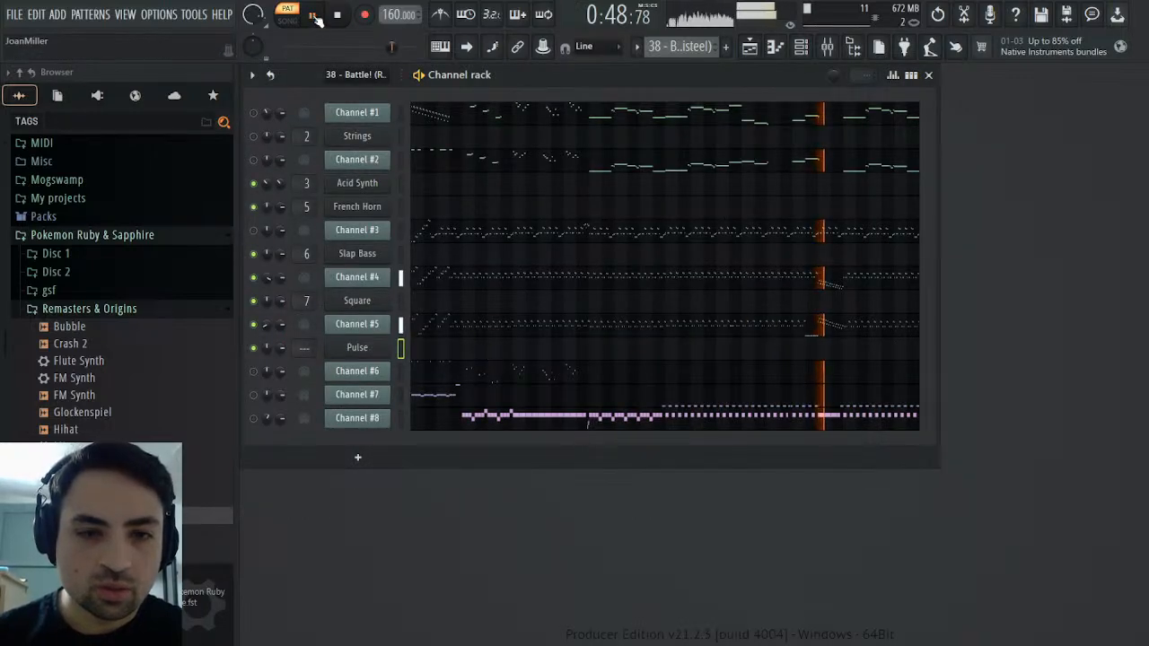
click(314, 16)
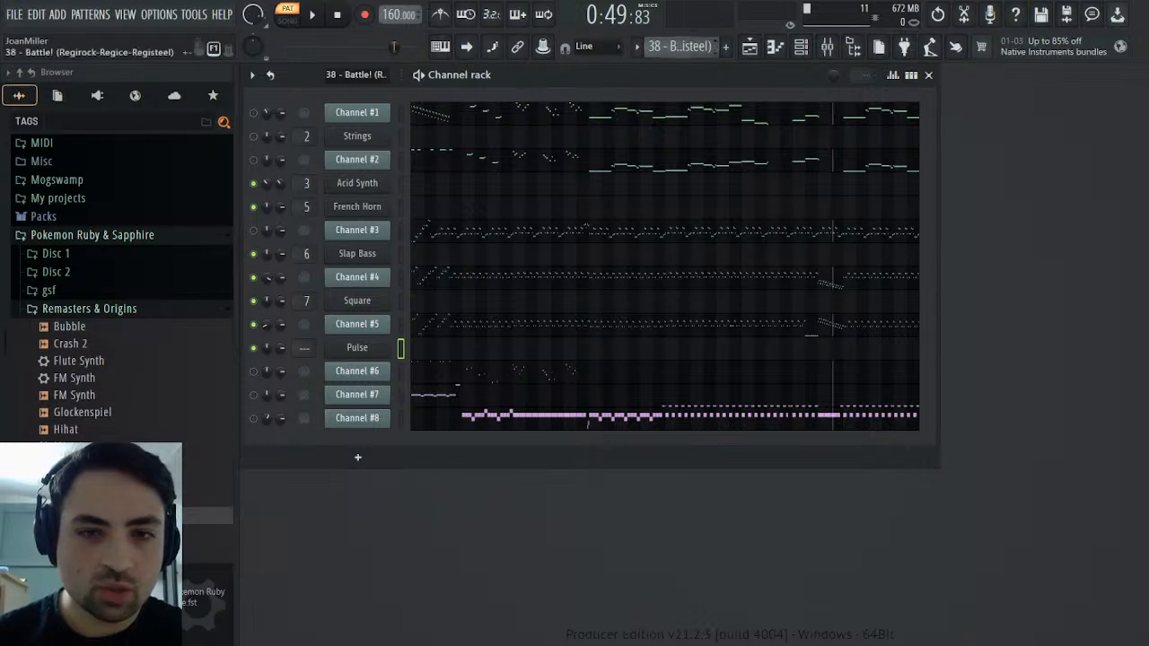
Paste the copied run at bar 33 of the Pulse channel in the Synths pattern and play it back
click(694, 105)
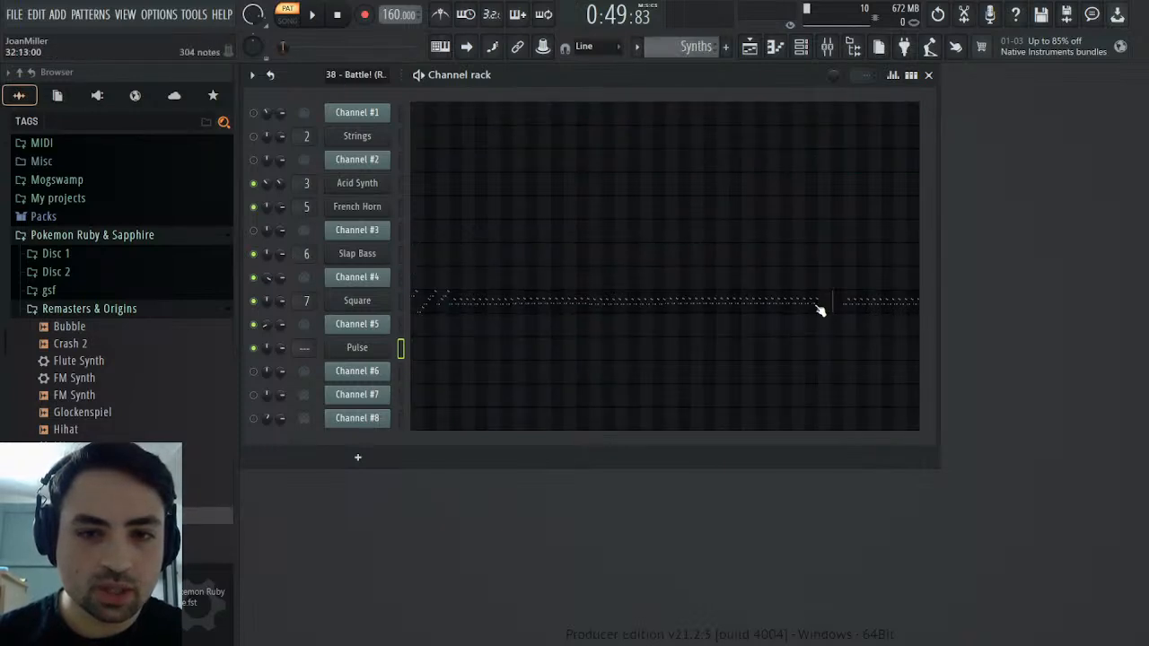
click(524, 355)
drag(333, 92, 967, 96)
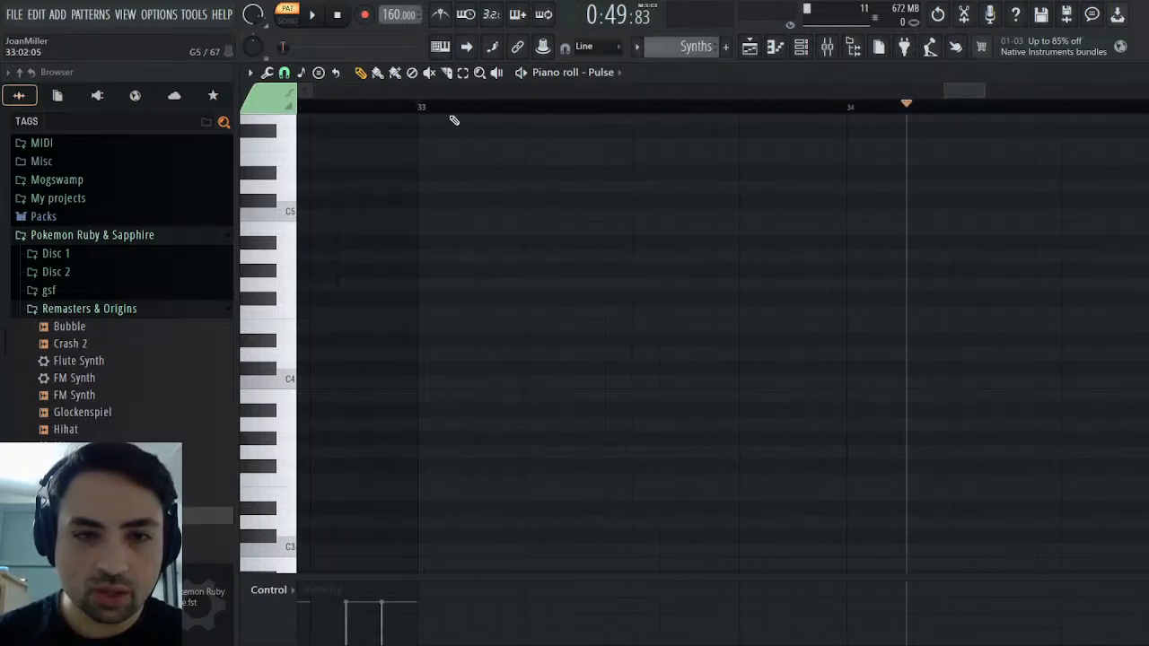
click(422, 105)
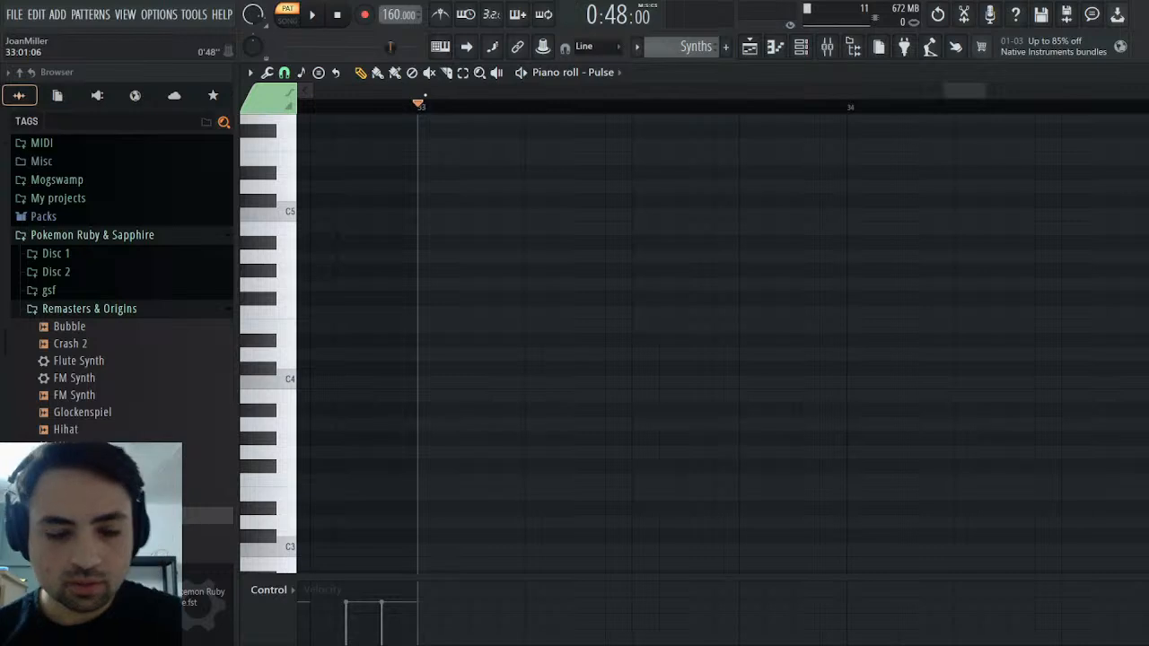
key(space)
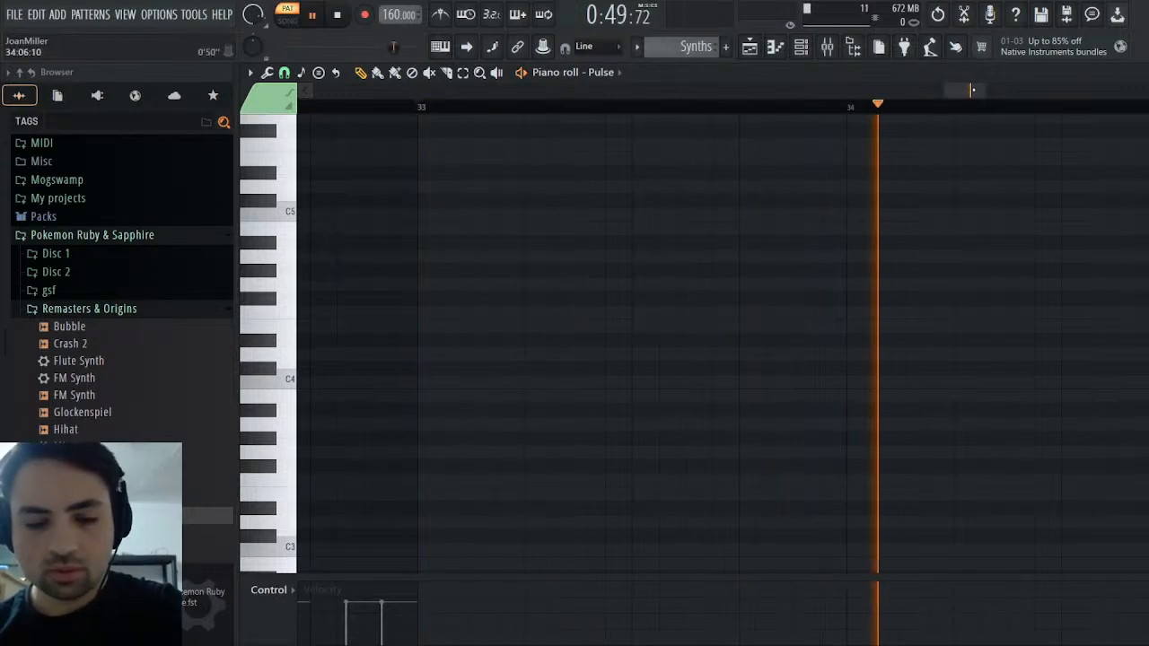
key(ctrl+v)
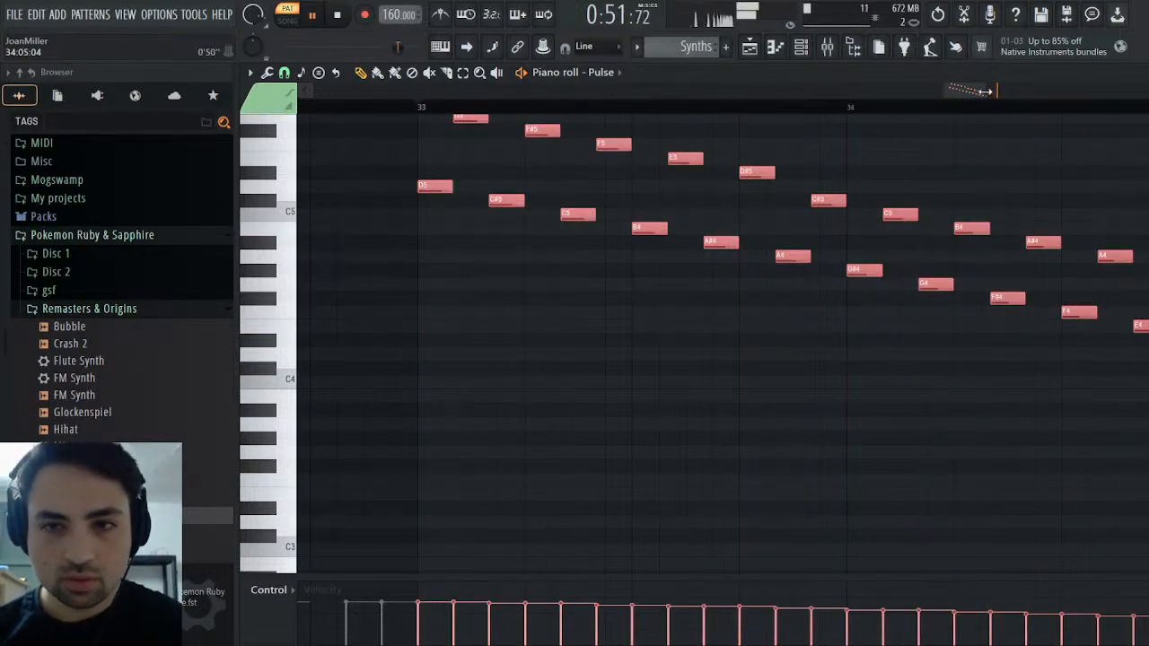
drag(986, 91, 788, 230)
click(355, 106)
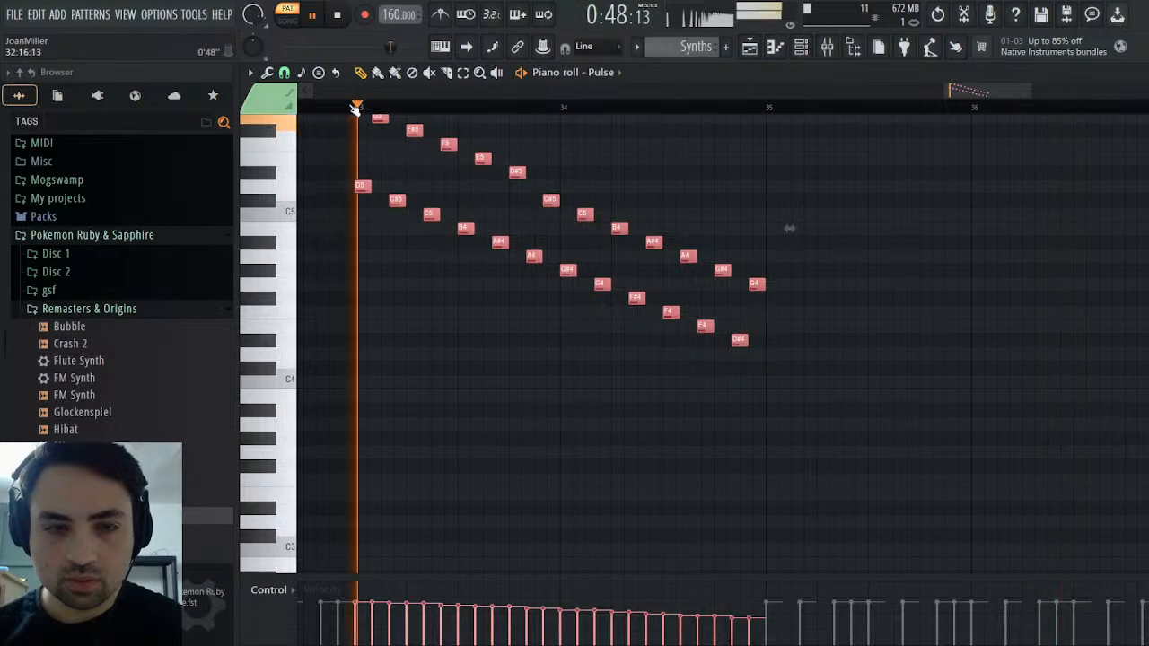
key(space)
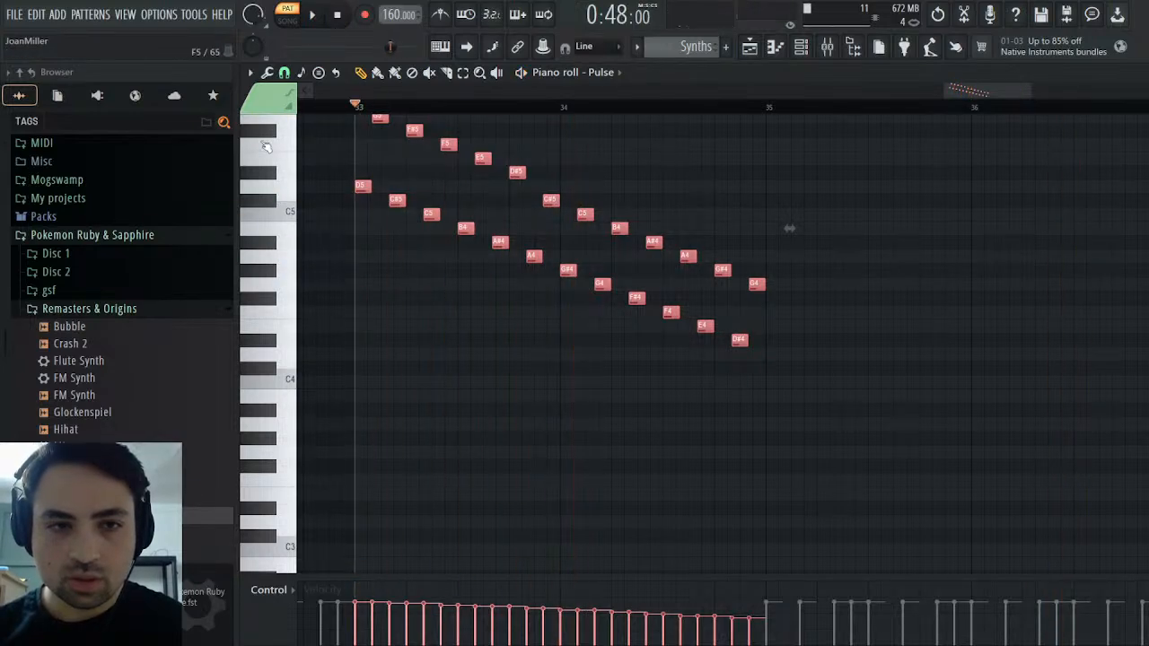
Pan all the pasted Pulse notes about 75% right and close the piano roll
click(315, 435)
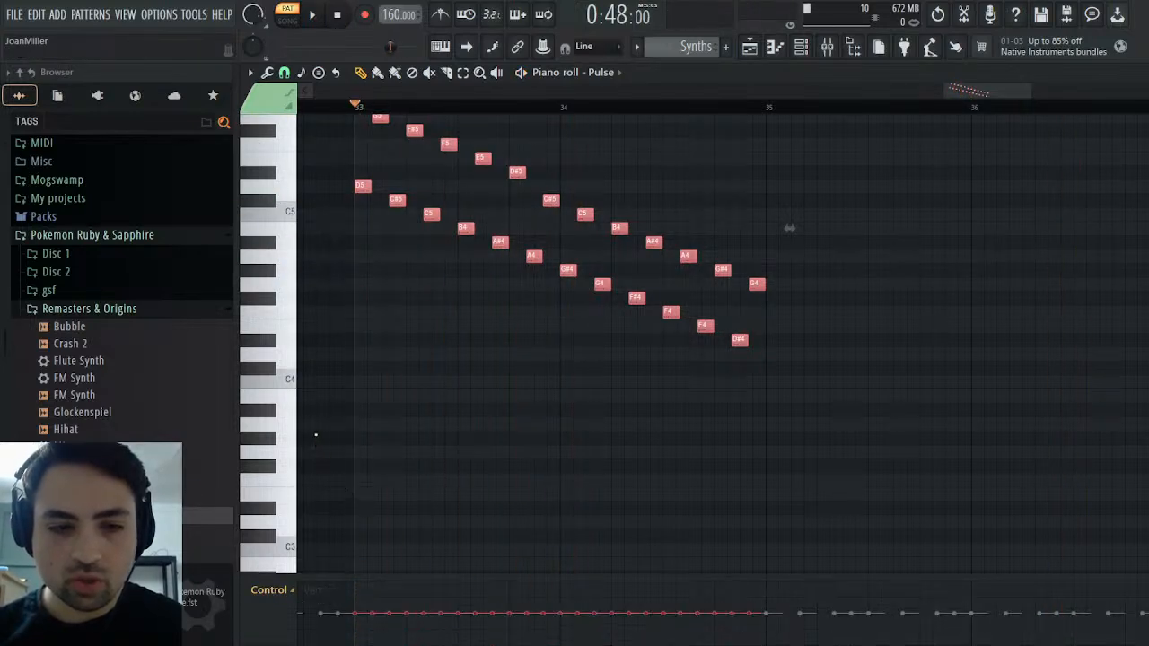
click(750, 47)
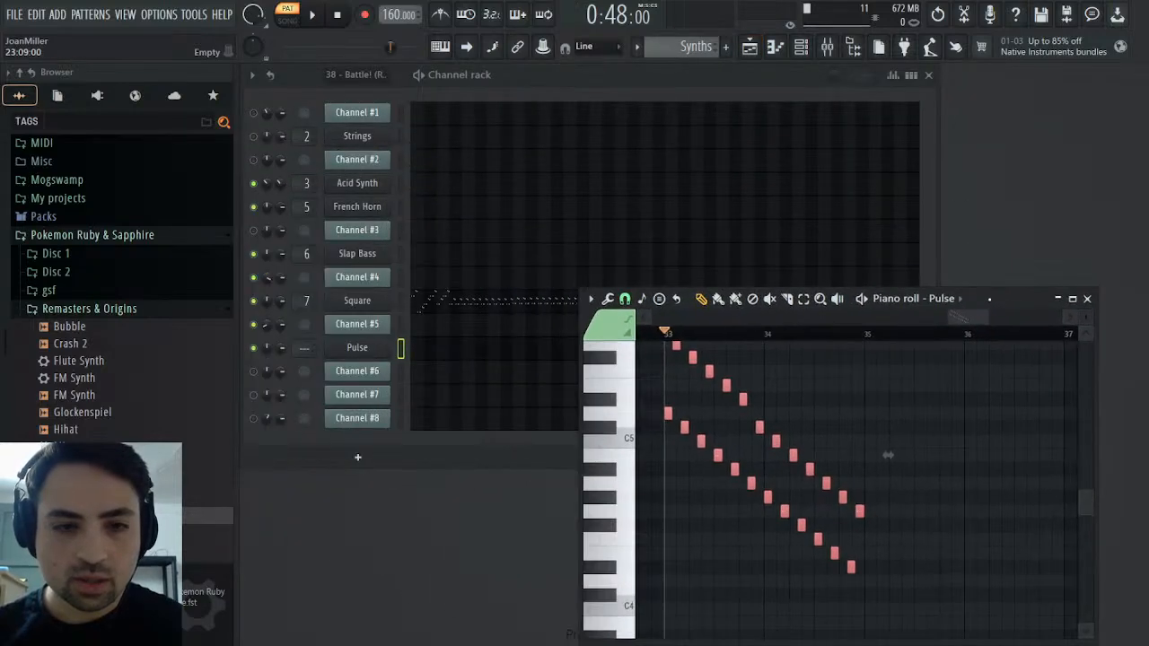
drag(888, 455, 712, 268)
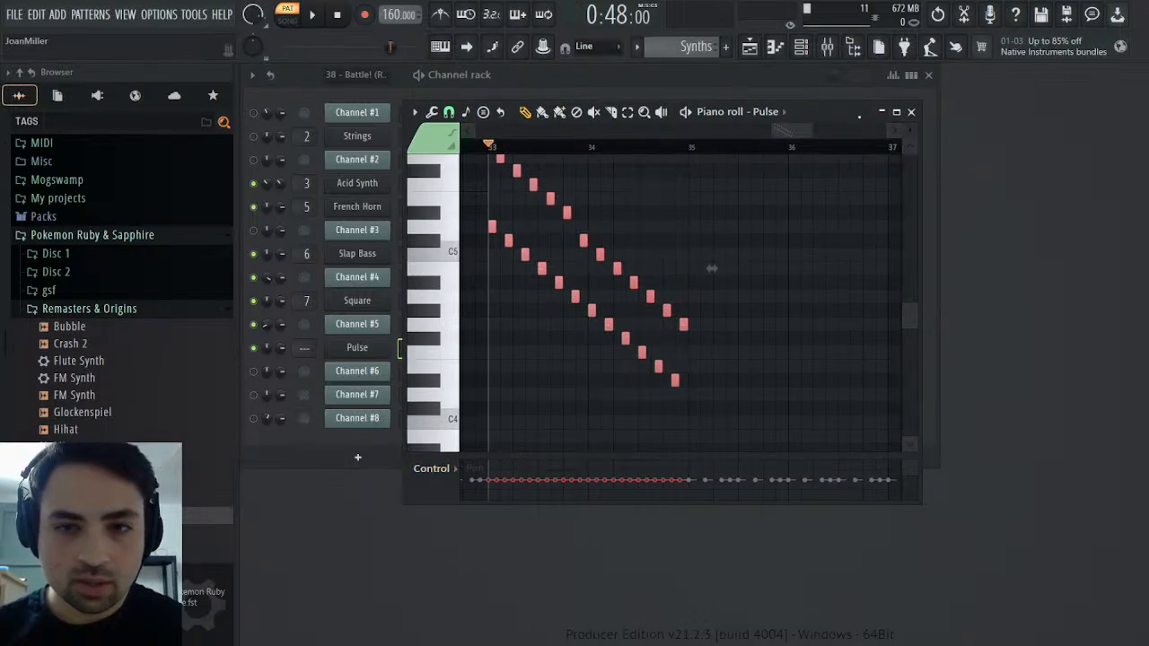
double_click(860, 116)
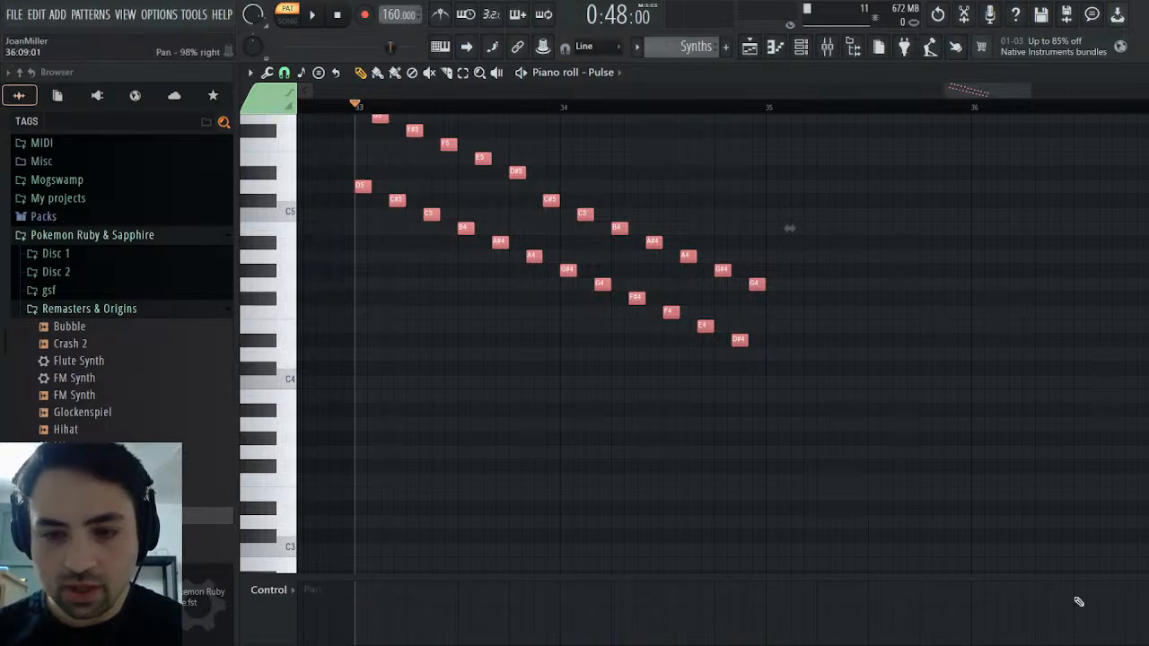
scroll(605, 596, down, 2)
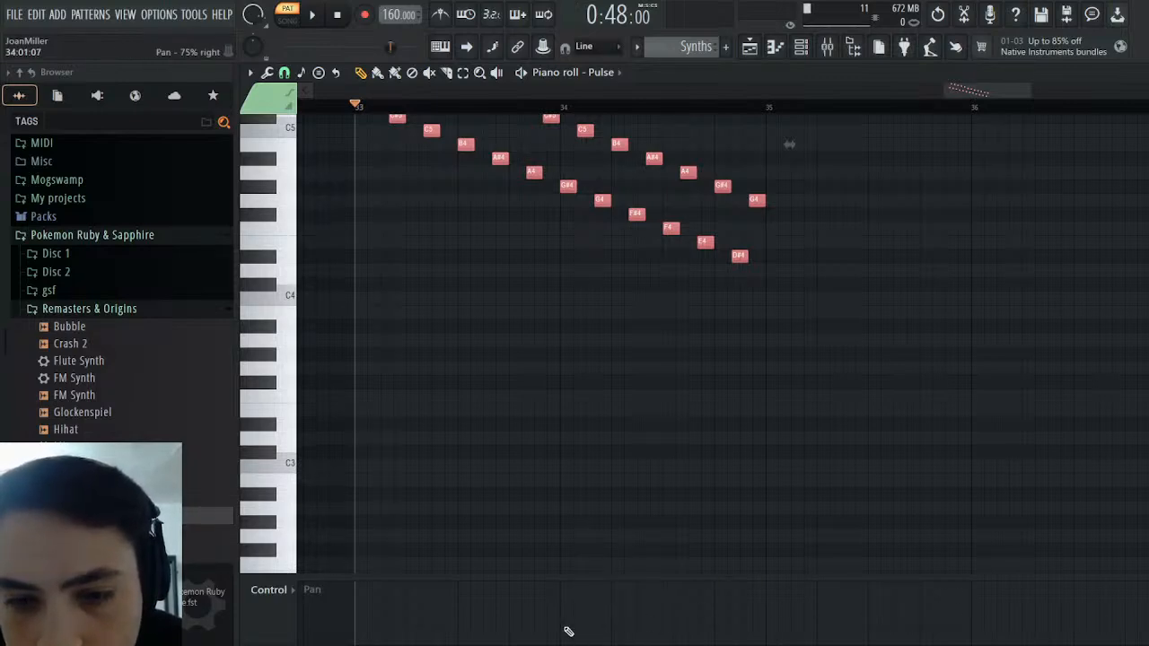
drag(750, 629, 364, 628)
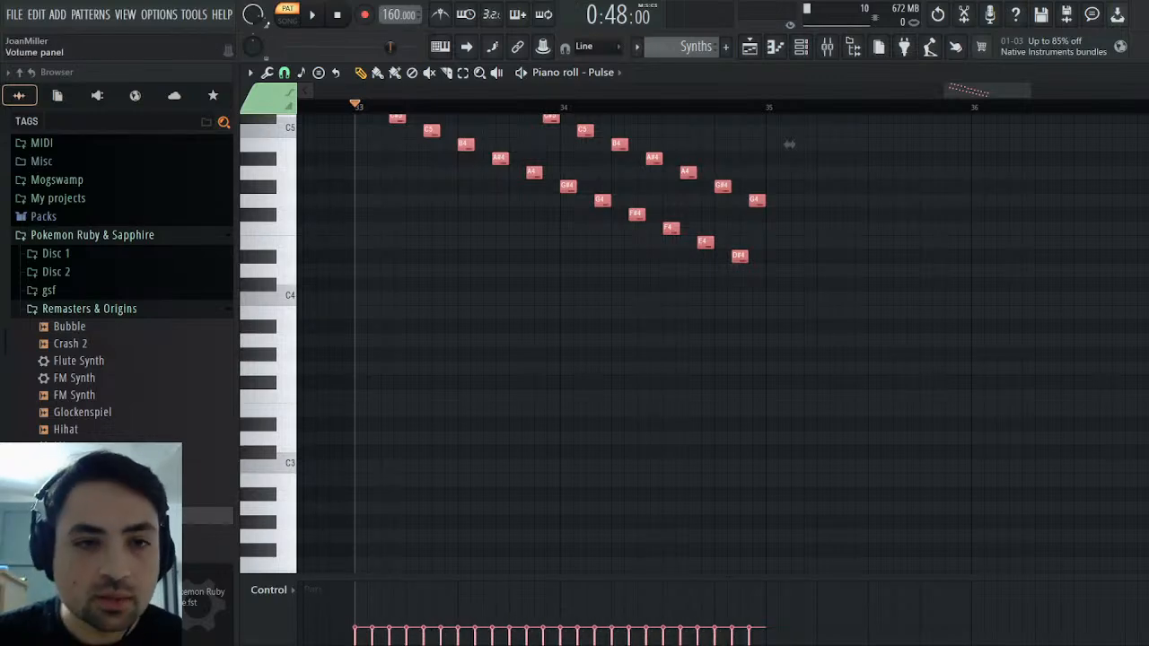
click(1137, 72)
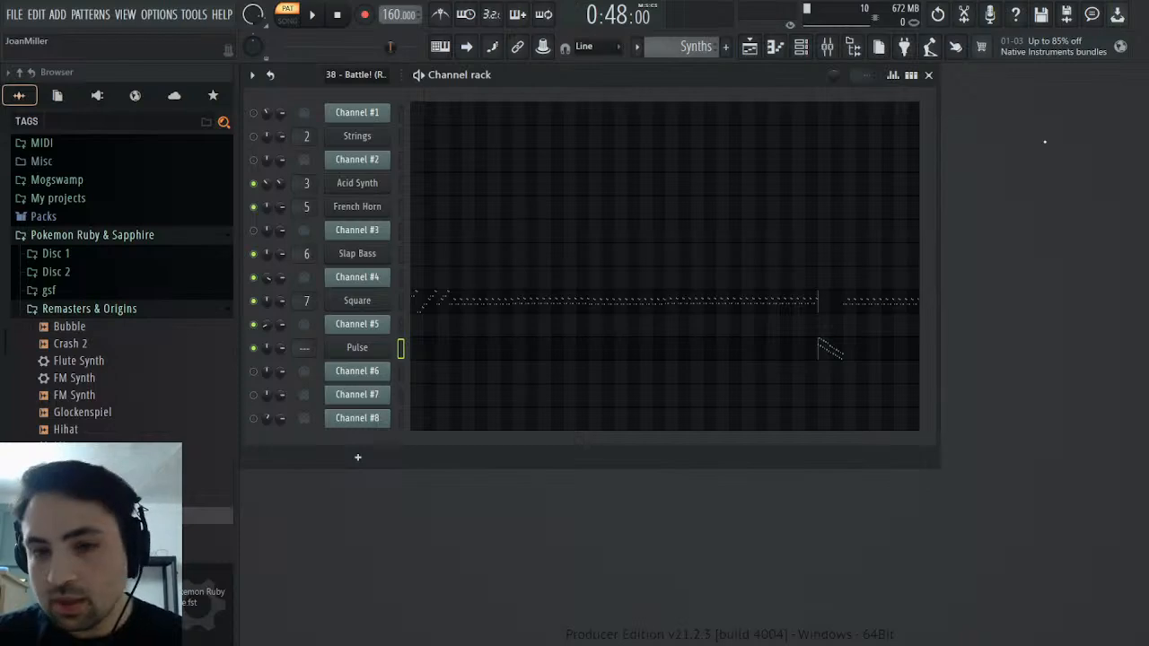
Select Channel #5's descending run in bars 33 and 34 plus its repeated A#4 notes in bar 32 of the MIDI pattern
scroll(694, 47, down, 1)
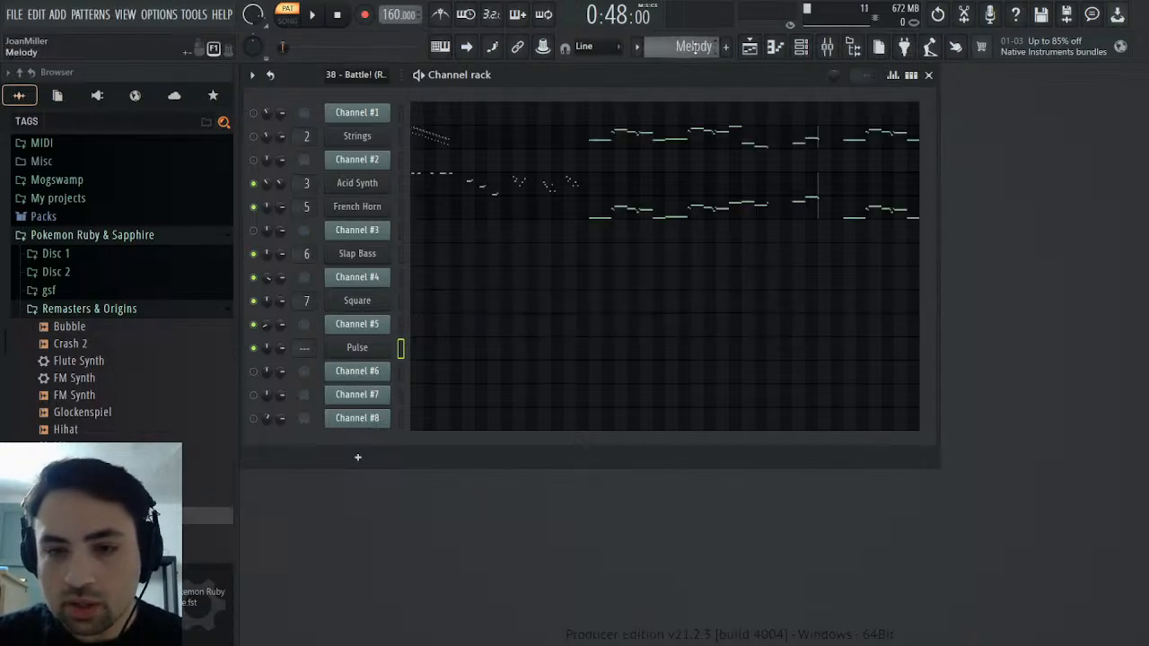
scroll(694, 47, down, 1)
click(817, 327)
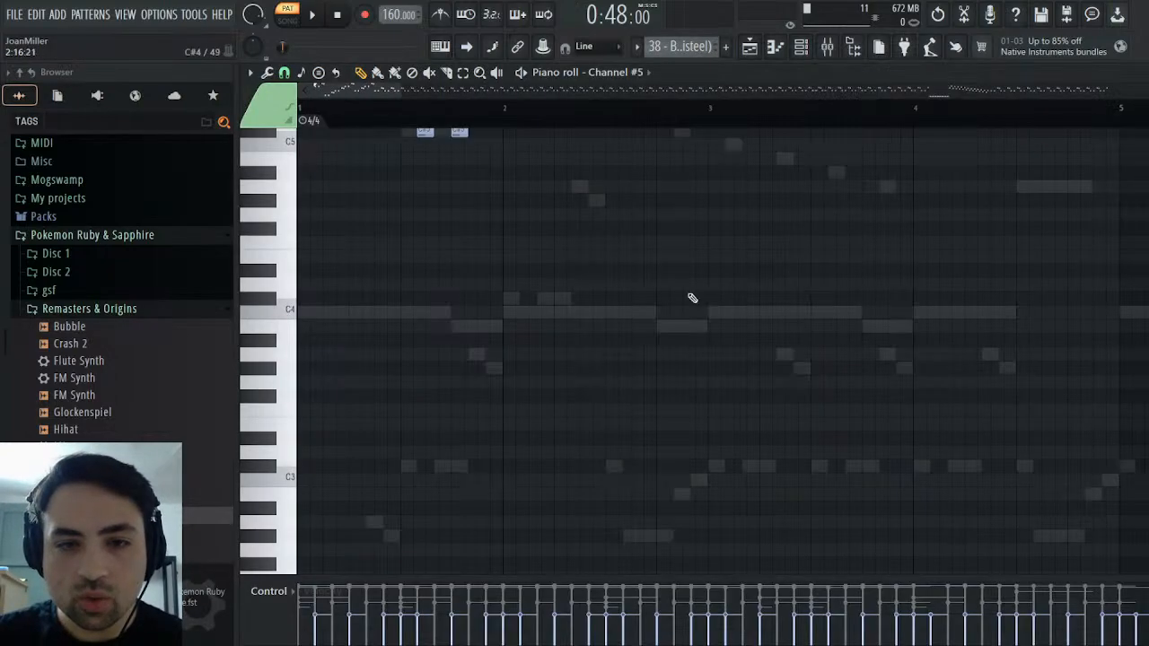
drag(366, 91, 974, 117)
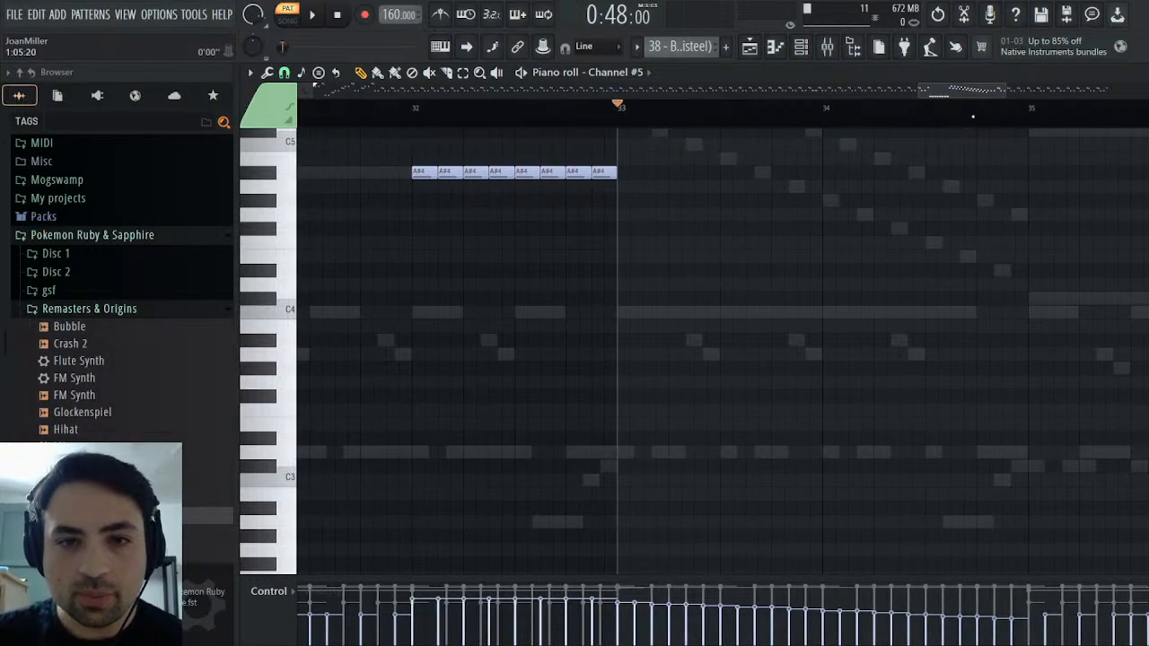
scroll(904, 246, up, 10)
drag(626, 212, 1033, 536)
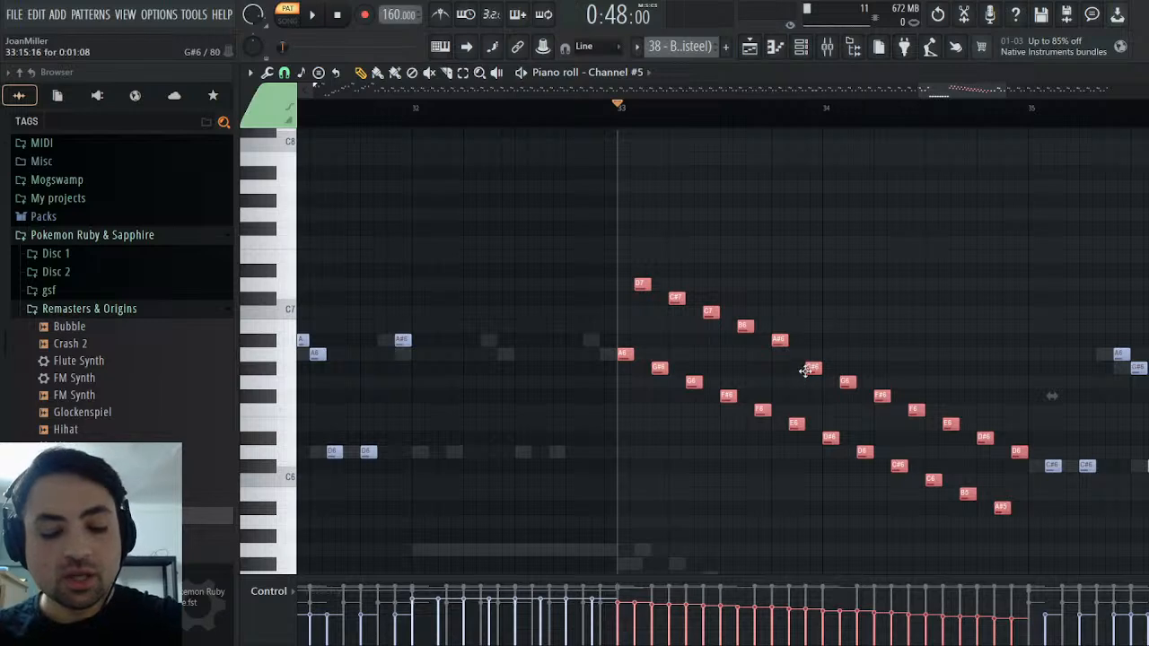
scroll(560, 410, down, 5)
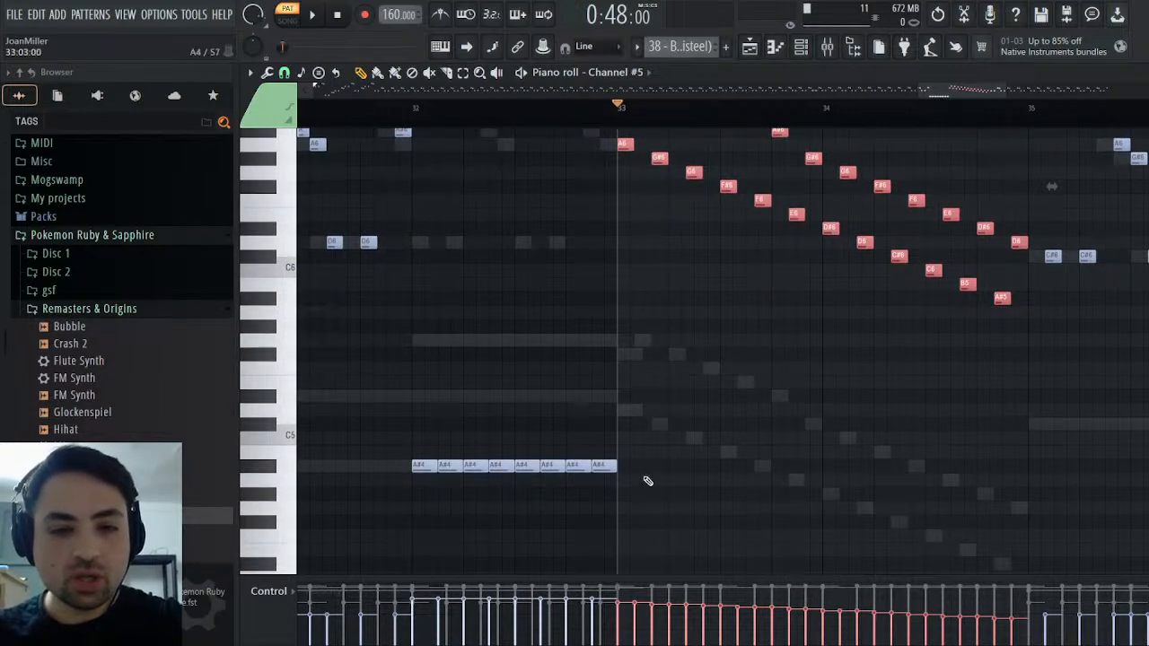
drag(632, 461, 338, 473)
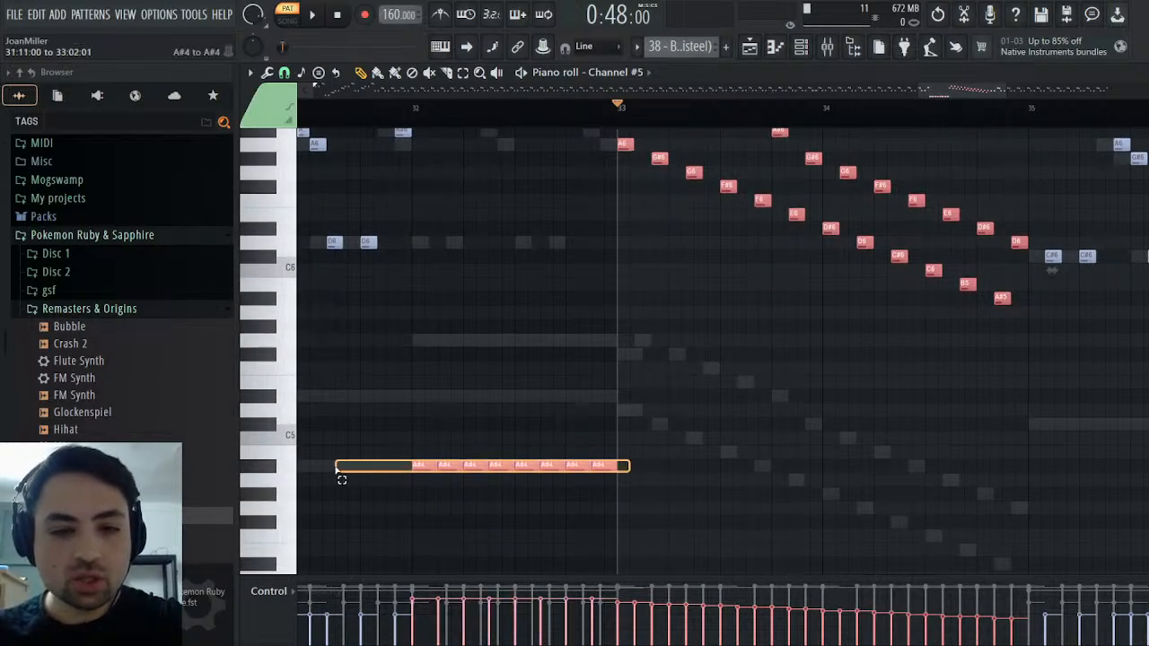
Listen to the MIDI pattern from bar 32, first in Channel #5's piano roll and again from the channel rack
click(413, 107)
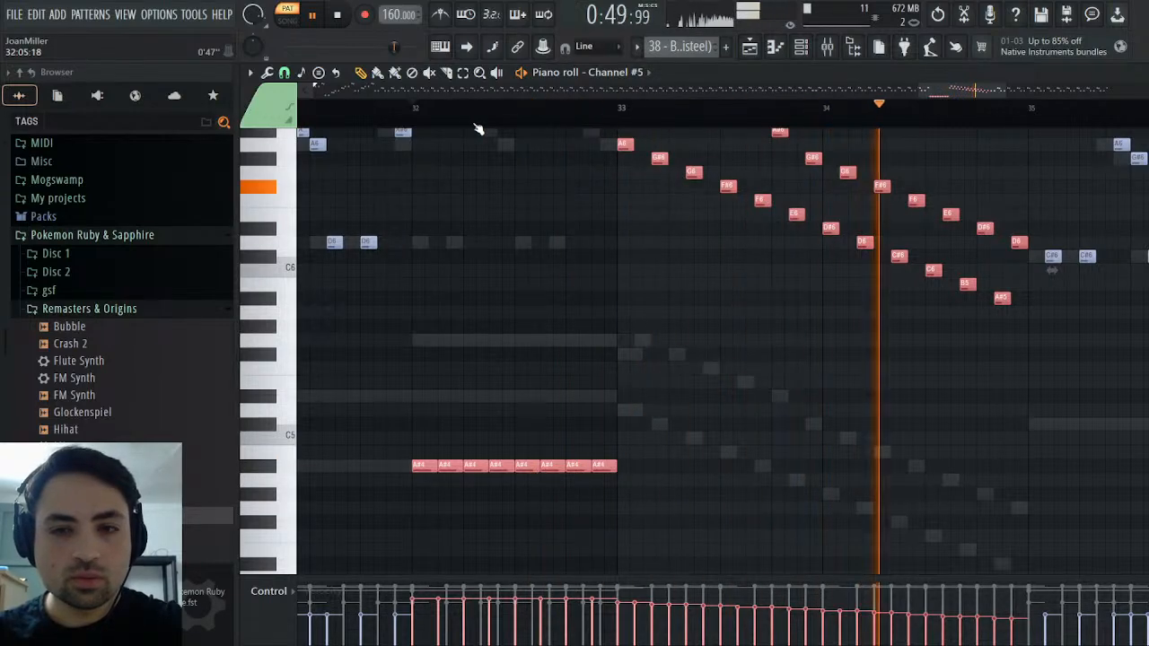
key(space)
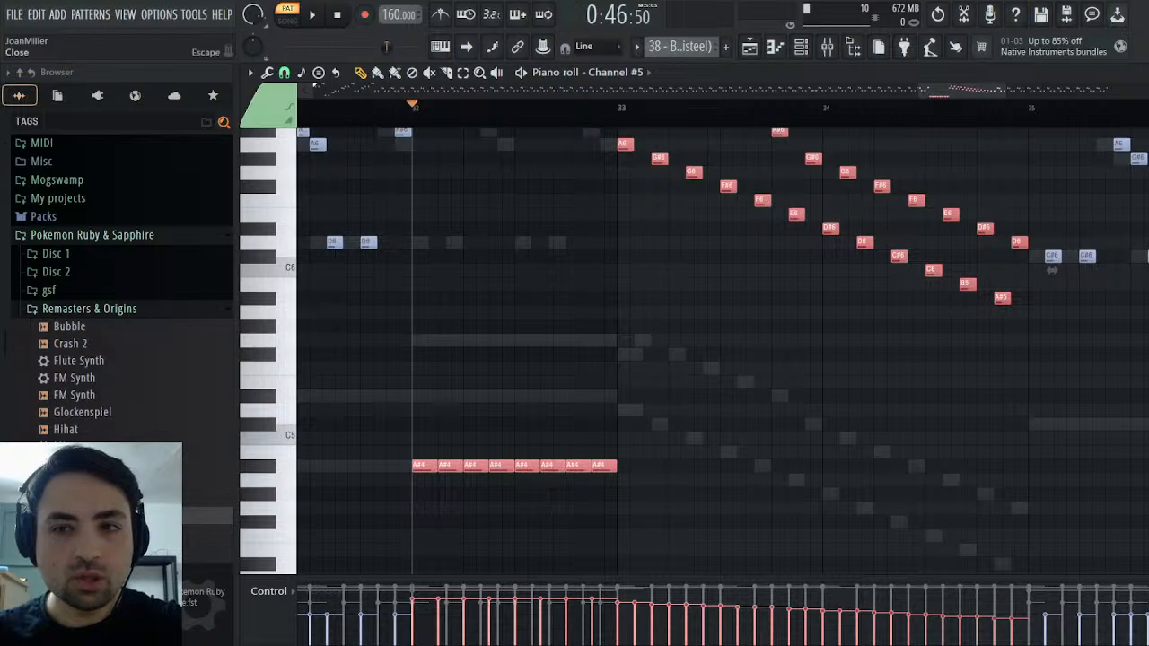
key(Escape)
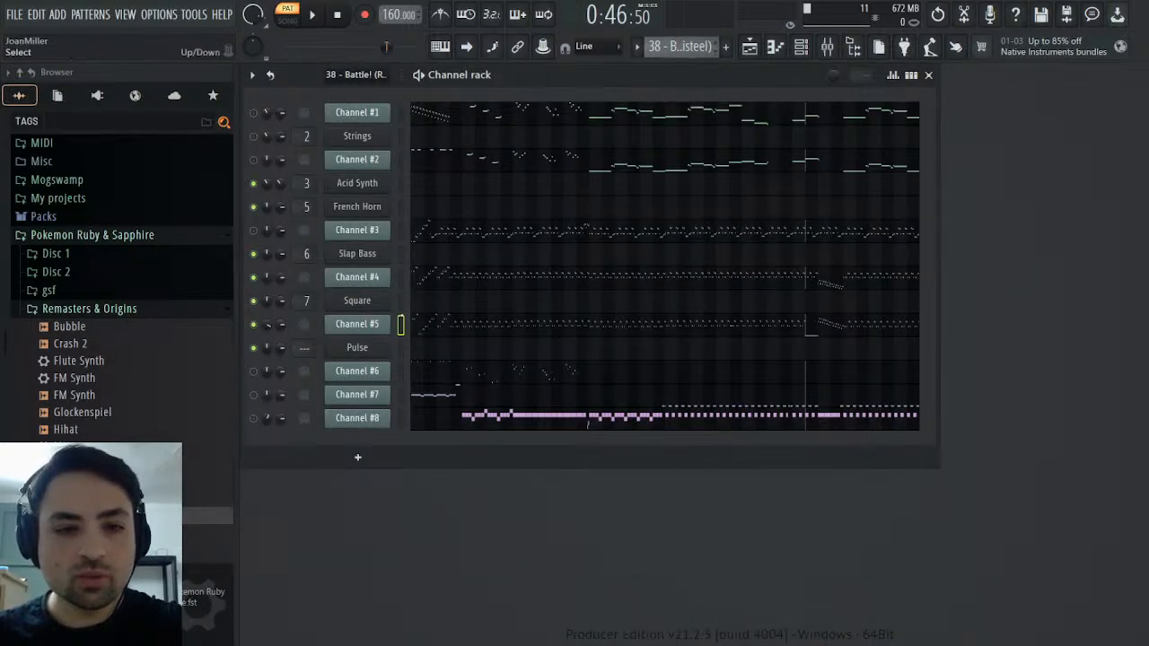
key(space)
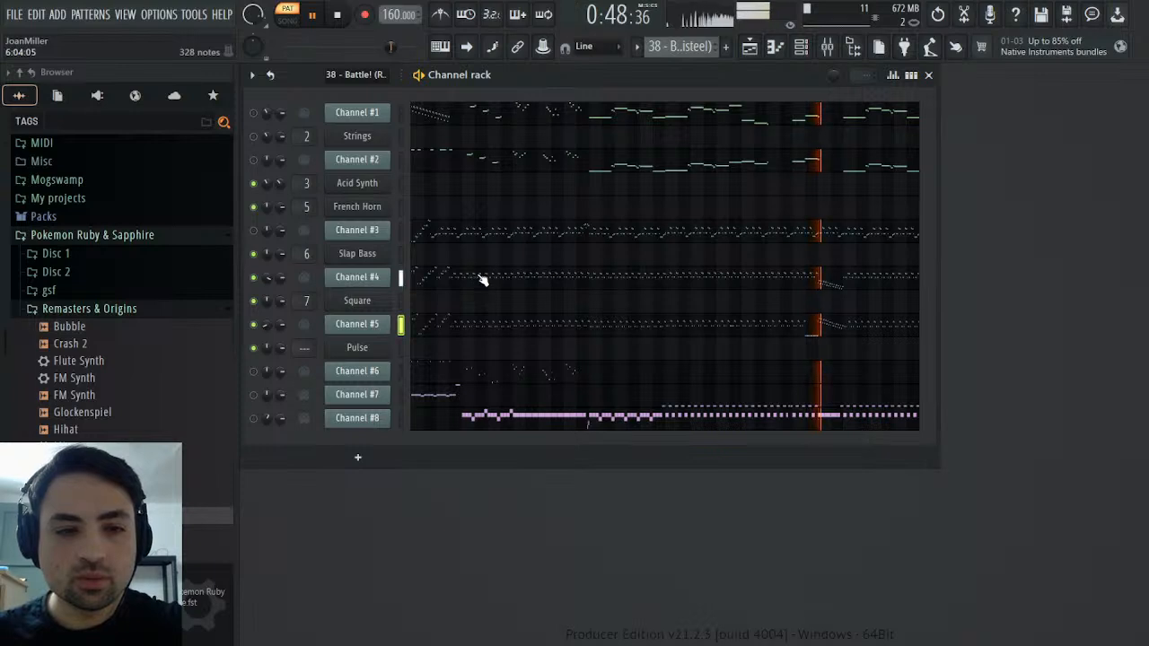
key(space)
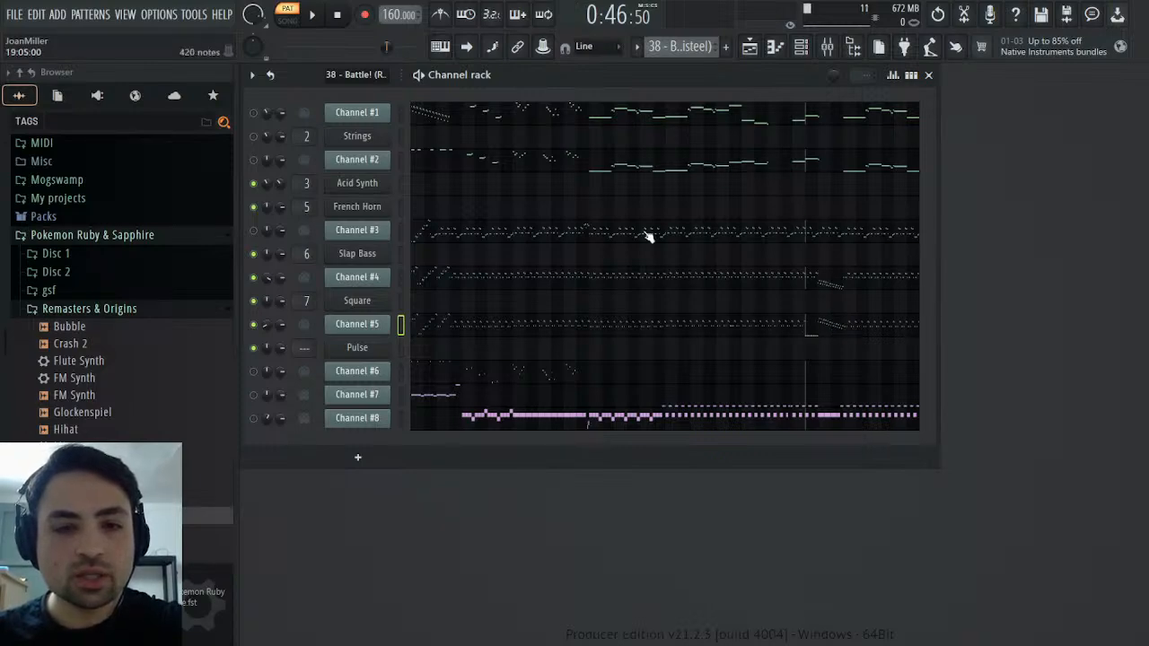
Select and copy Channel #5's descending run in bars 33 and 34 together with its repeated A#4 notes in bar 32
click(630, 321)
drag(378, 94, 975, 106)
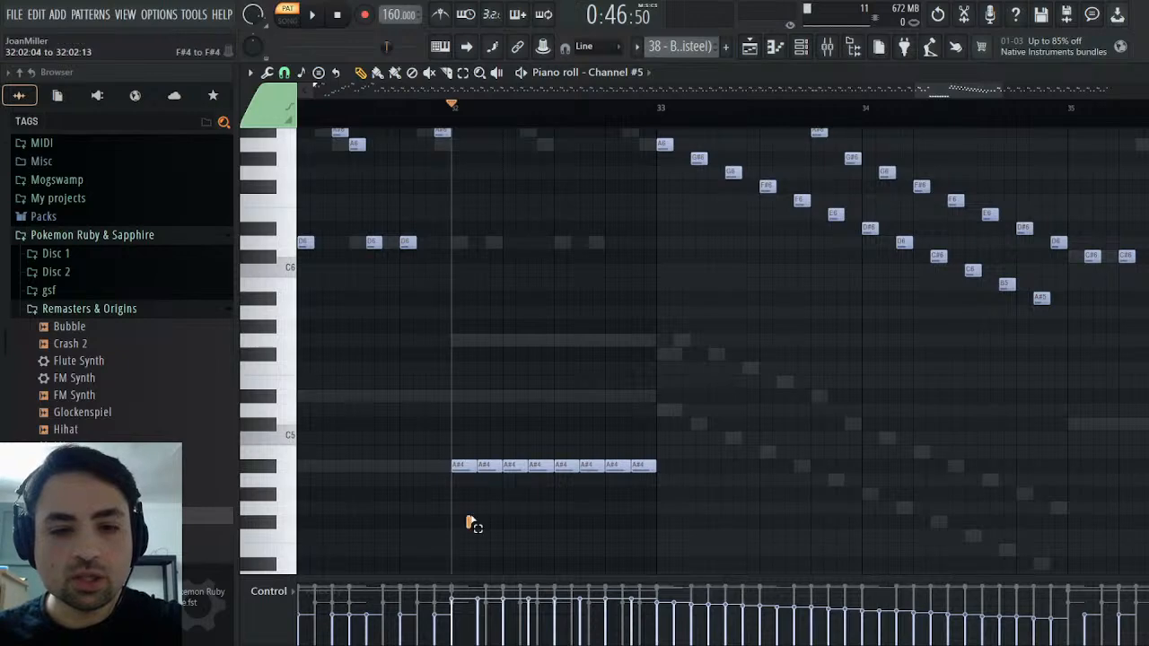
drag(468, 525, 1071, 169)
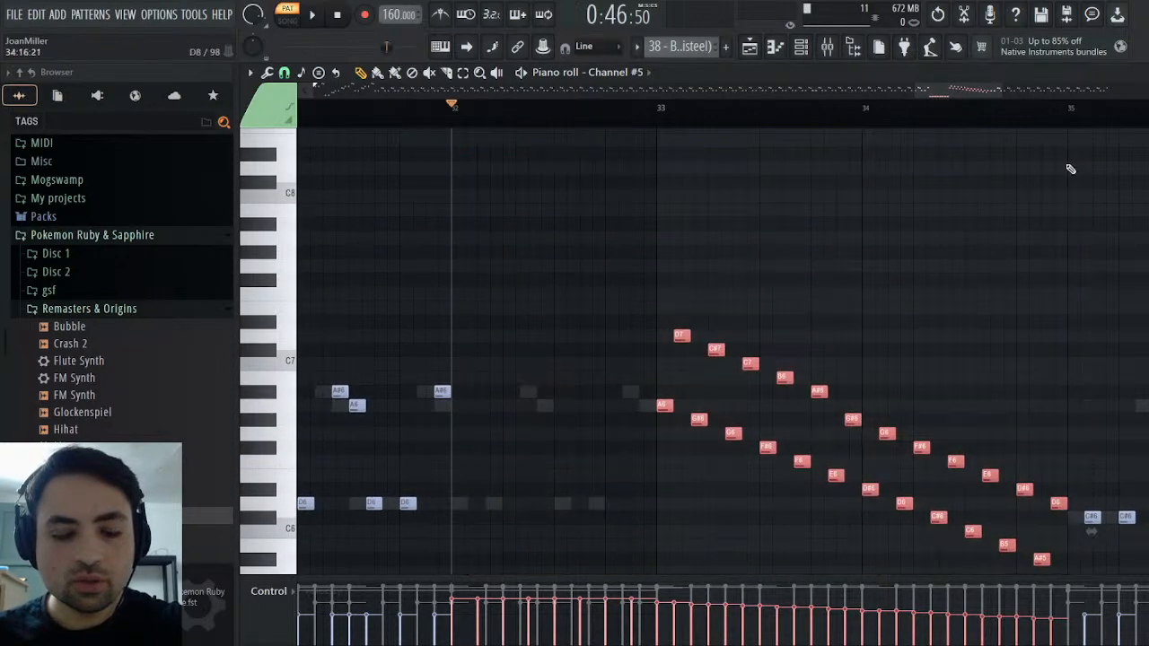
key(space)
key(space)
key(F6)
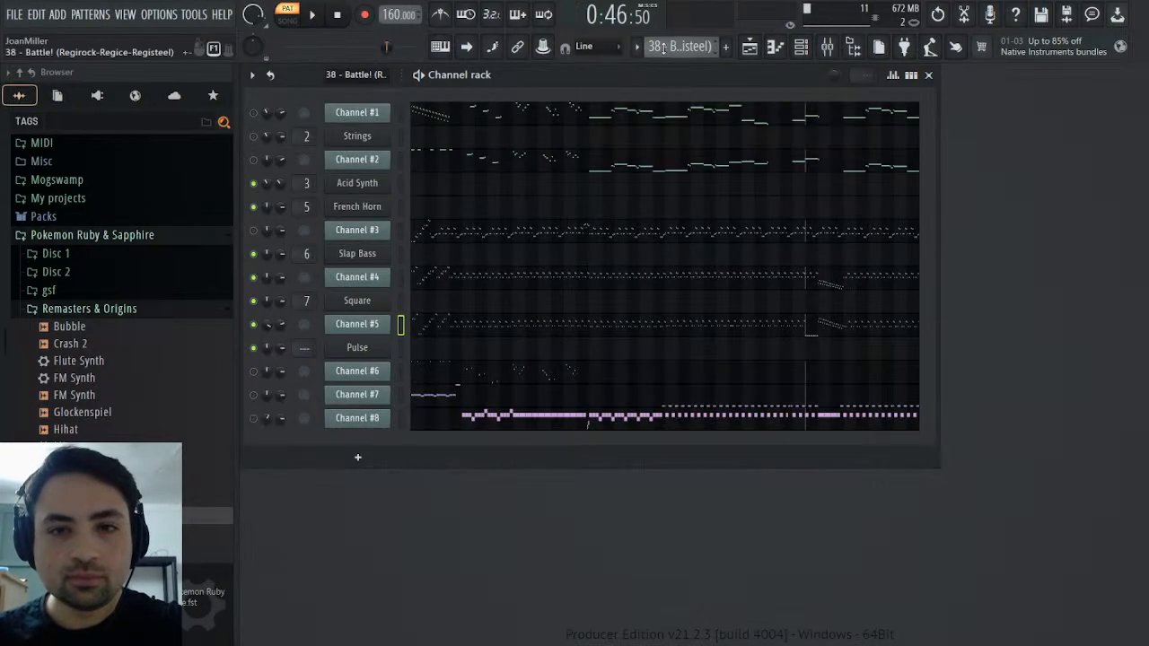
Paste the copied notes at bar 32 of the Pulse channel in the Synths pattern
click(702, 108)
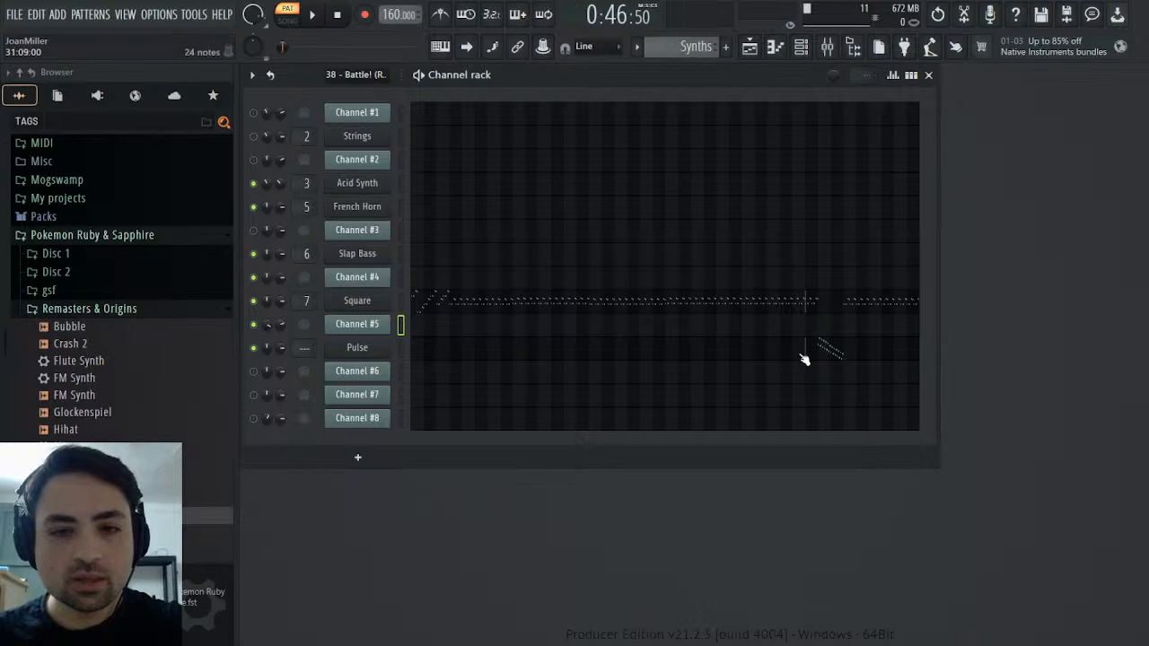
click(457, 356)
drag(370, 92, 977, 91)
scroll(816, 188, down, 6)
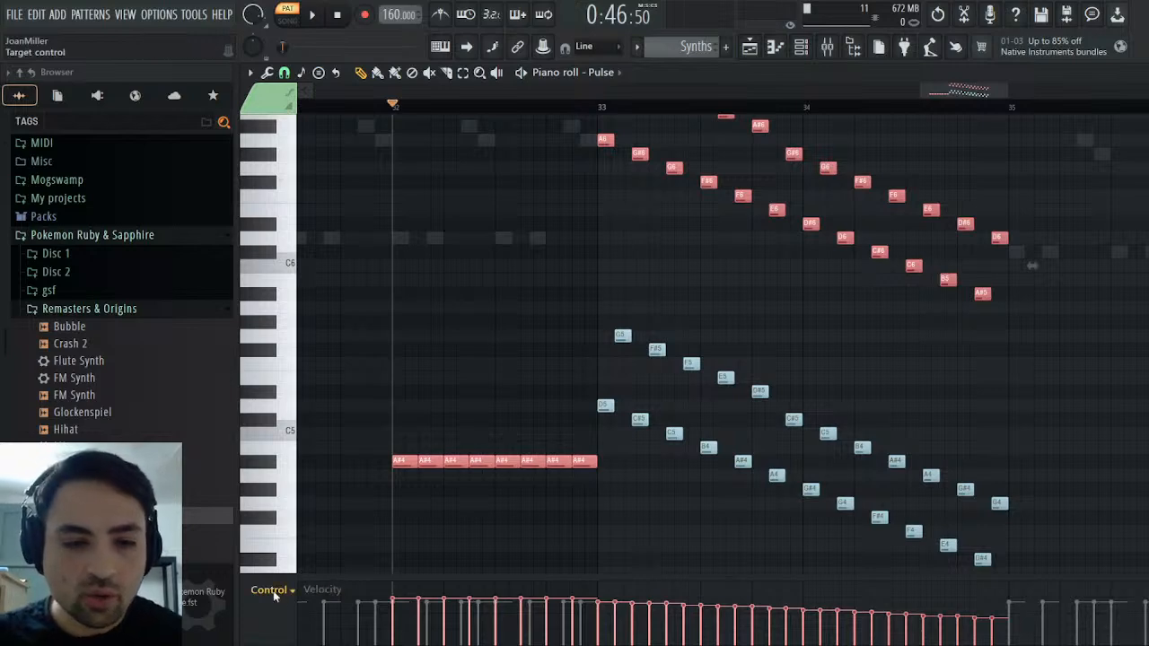
Pan the pasted upper run in bars 33 and 34 about 75% left and the A#4 notes in bar 32 about 75% right
click(296, 444)
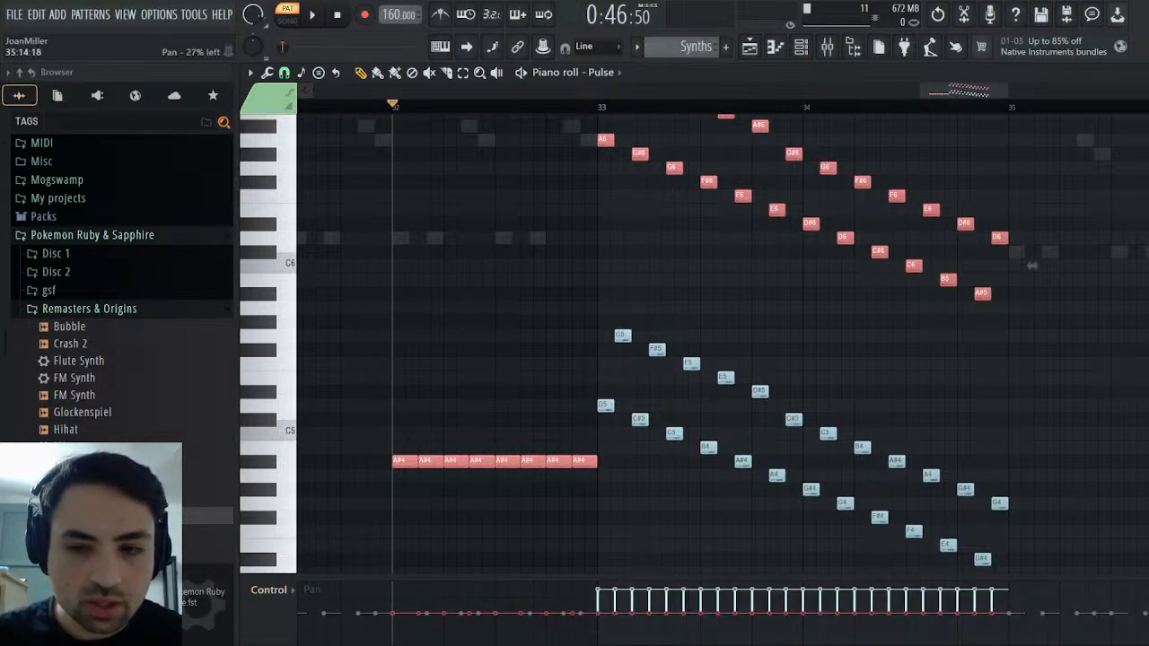
scroll(804, 604, up, 4)
click(301, 530)
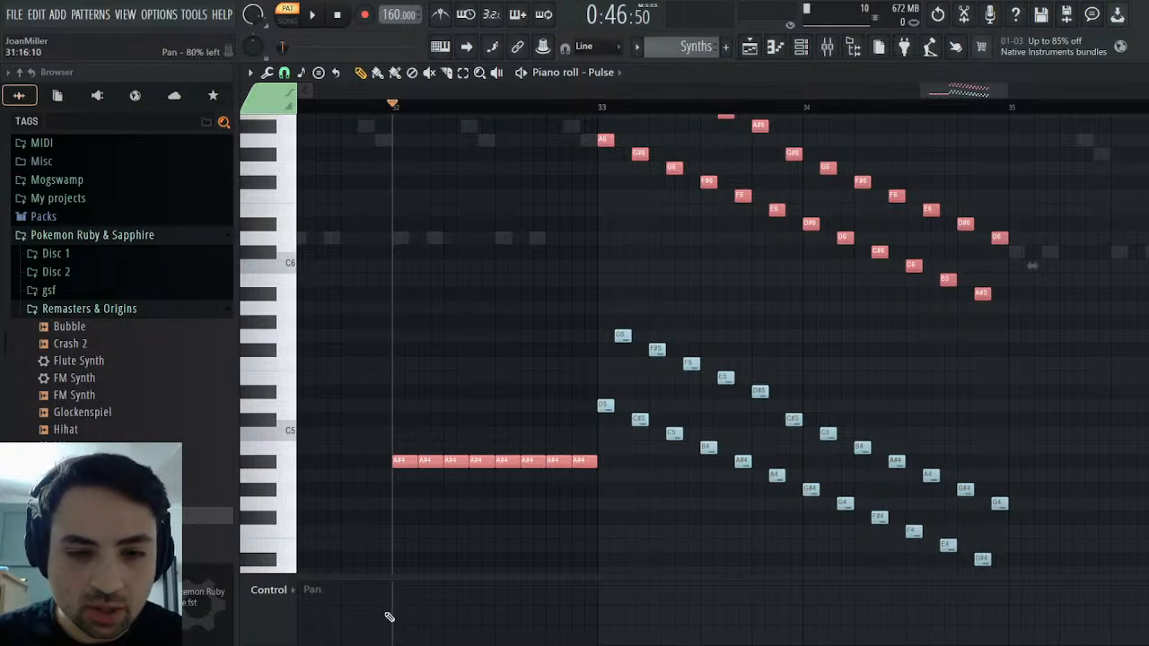
drag(398, 609, 544, 608)
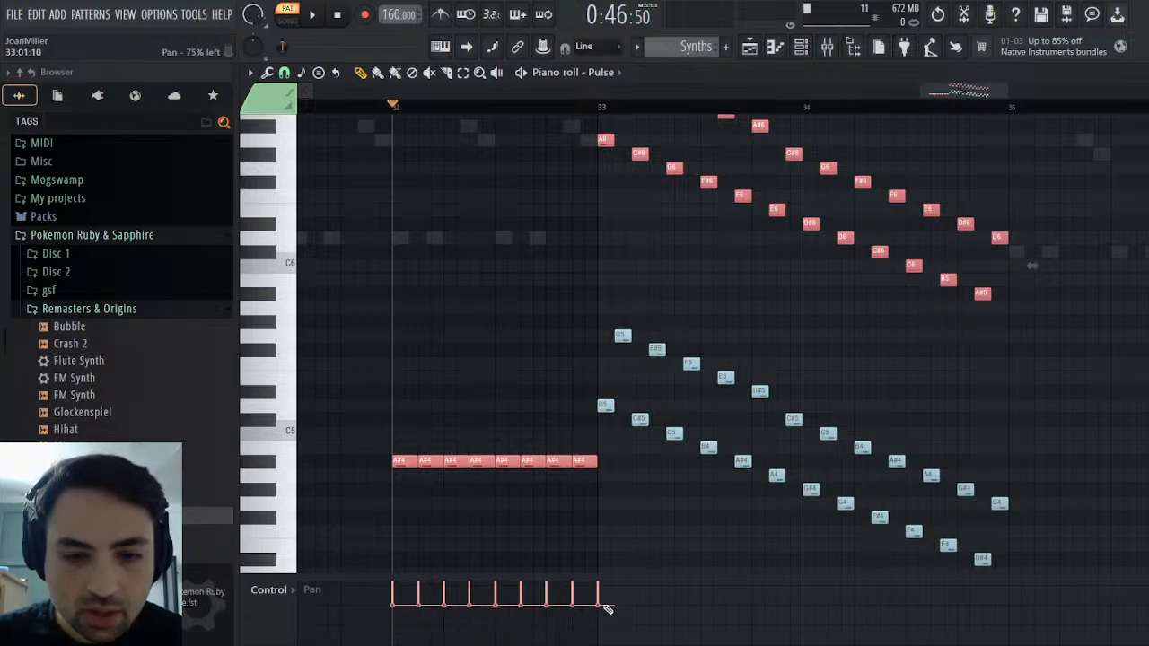
drag(608, 610, 990, 607)
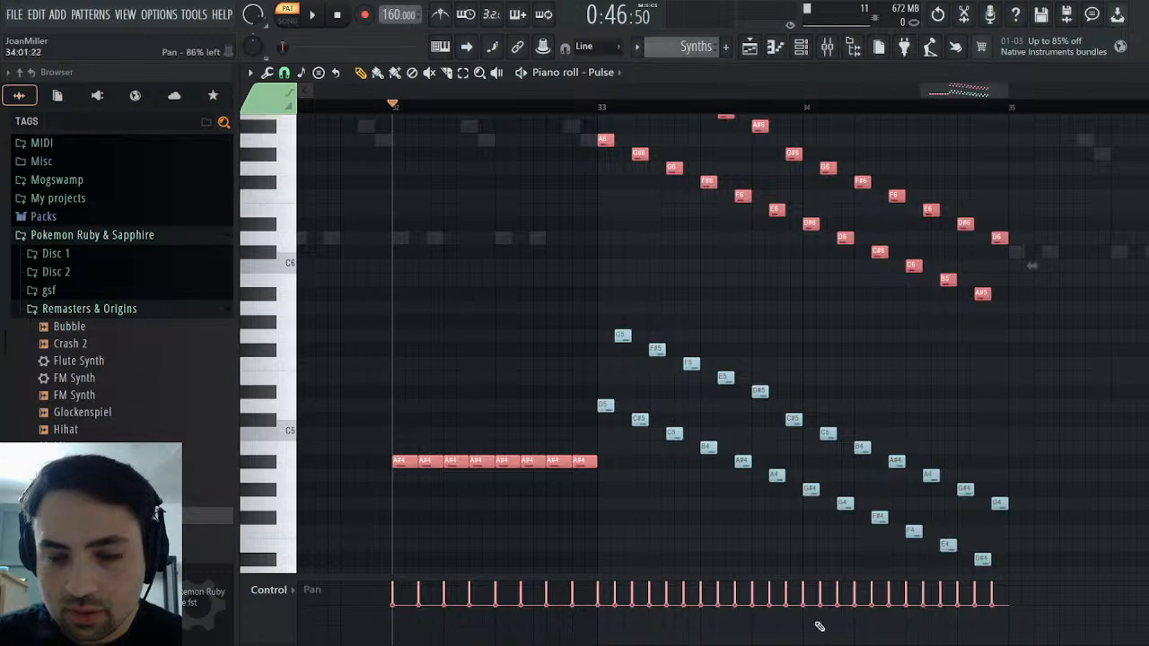
drag(1147, 634, 1147, 596)
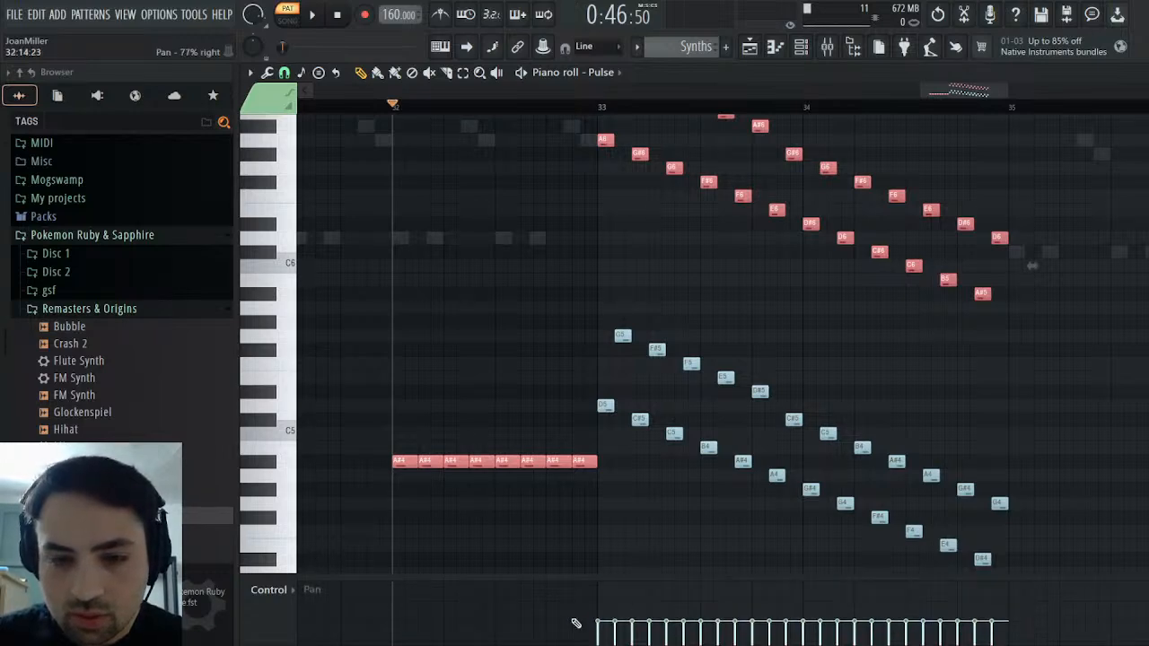
mouse_move(542, 627)
mouse_down()
mouse_move(453, 627)
mouse_move(542, 622)
mouse_up()
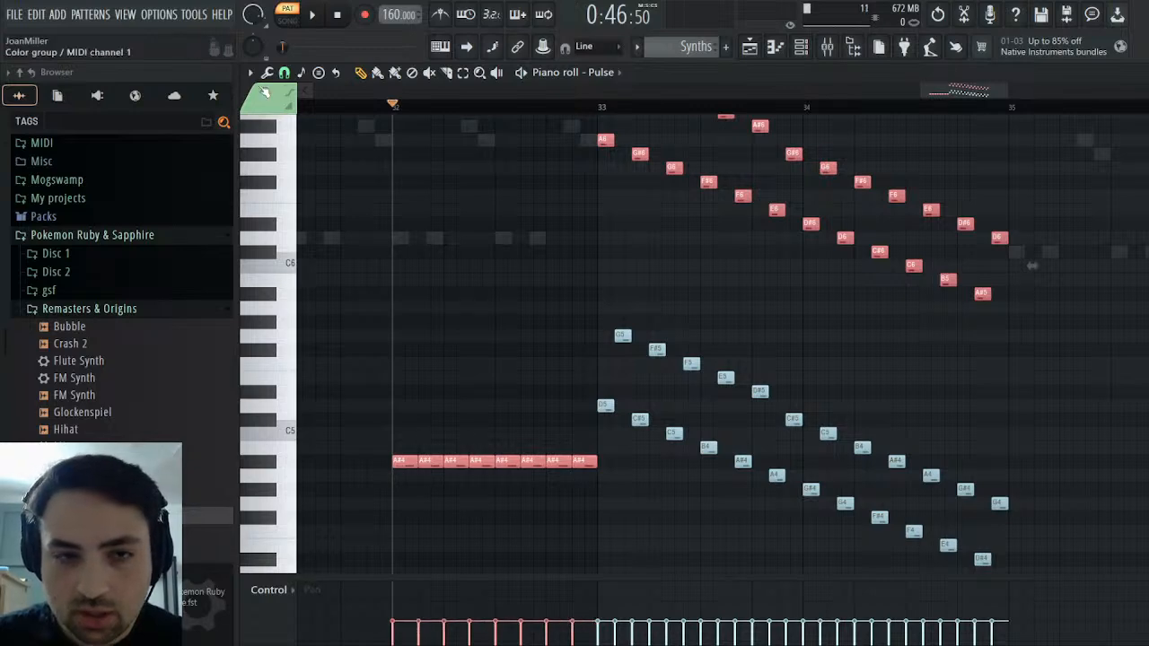
Play back the panned Pulse notes from bar 32 and close the piano roll
click(321, 15)
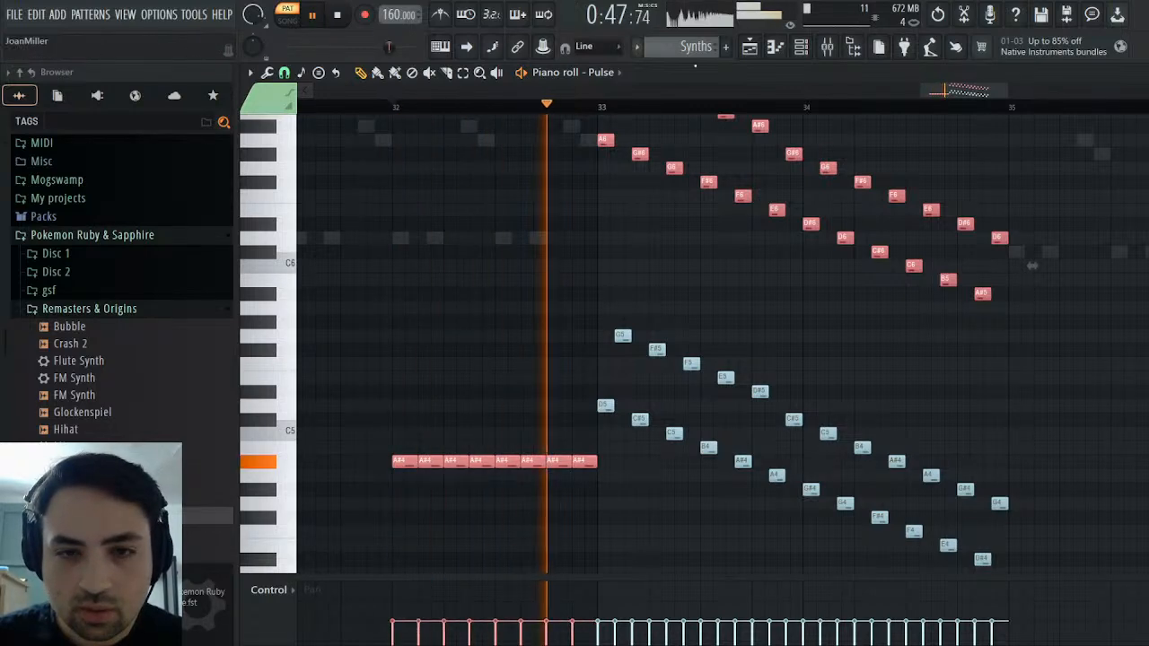
key(Escape)
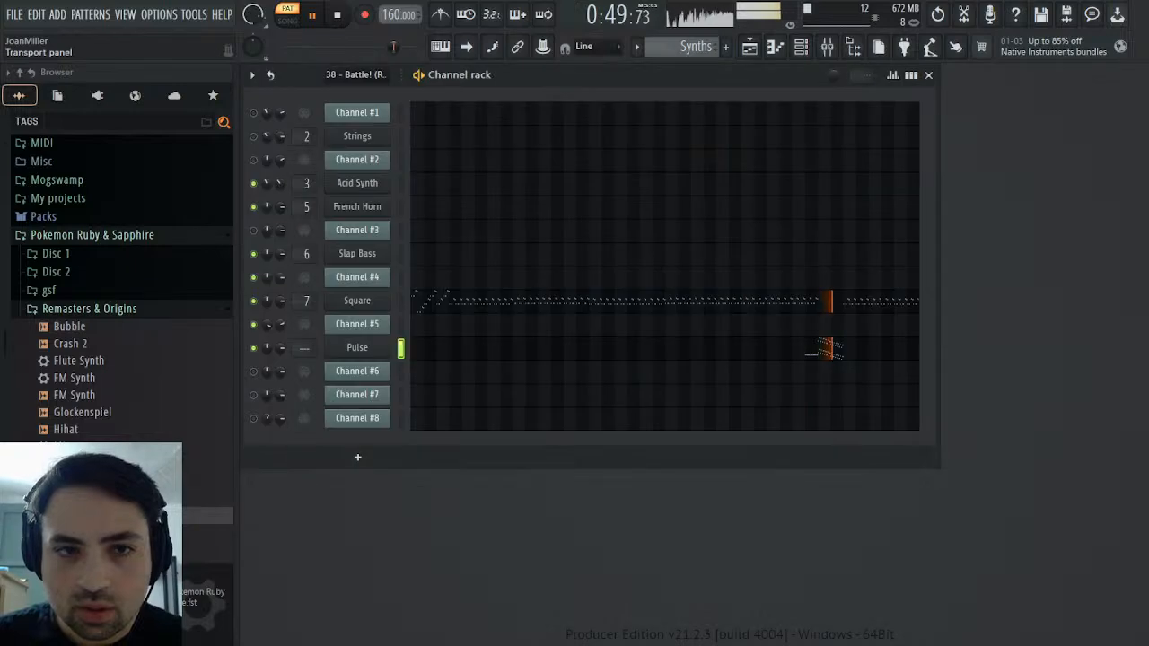
key(space)
Route the Pulse synth to mixer track 9 and load the saved Piano mixer preset onto that track
click(382, 354)
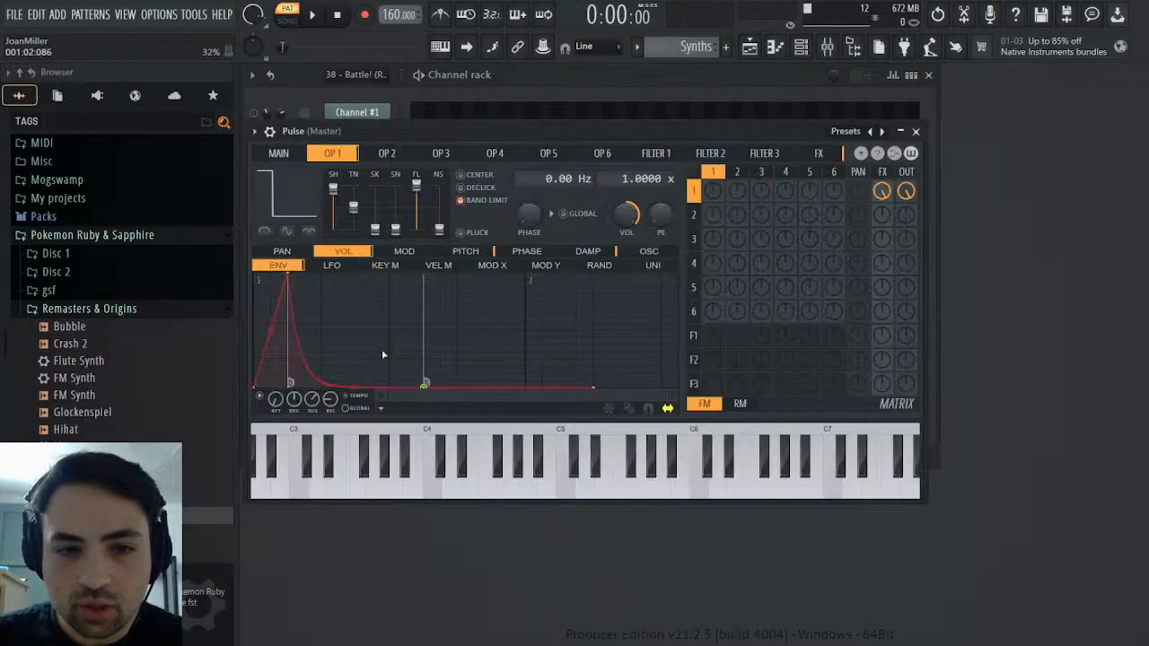
click(257, 131)
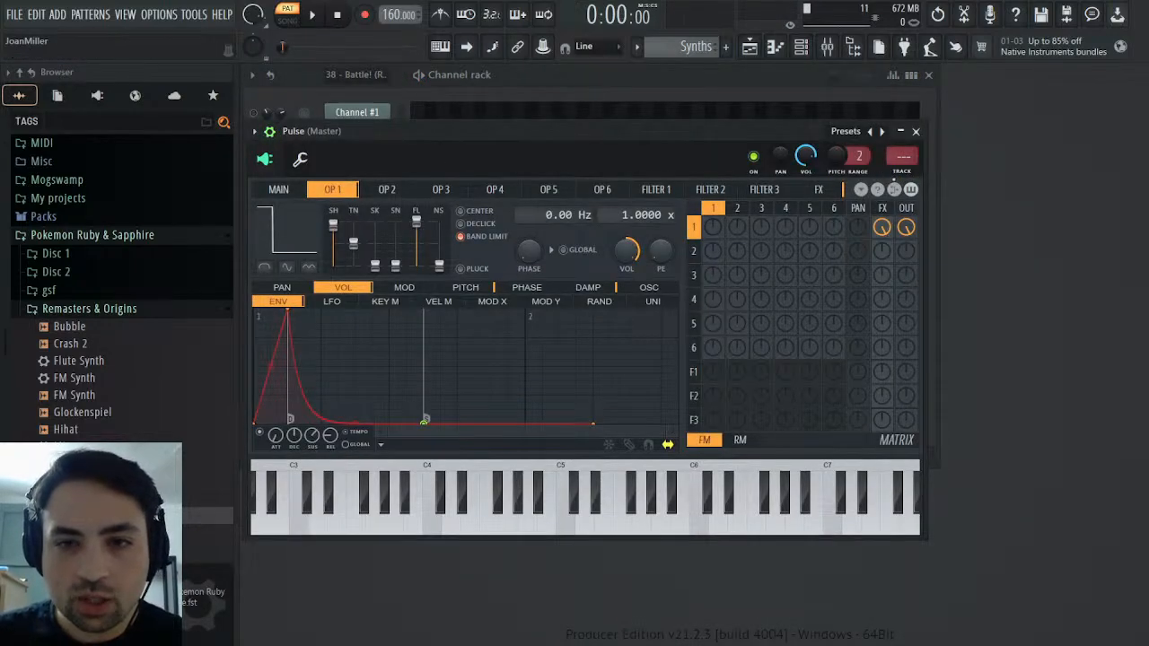
double_click(909, 163)
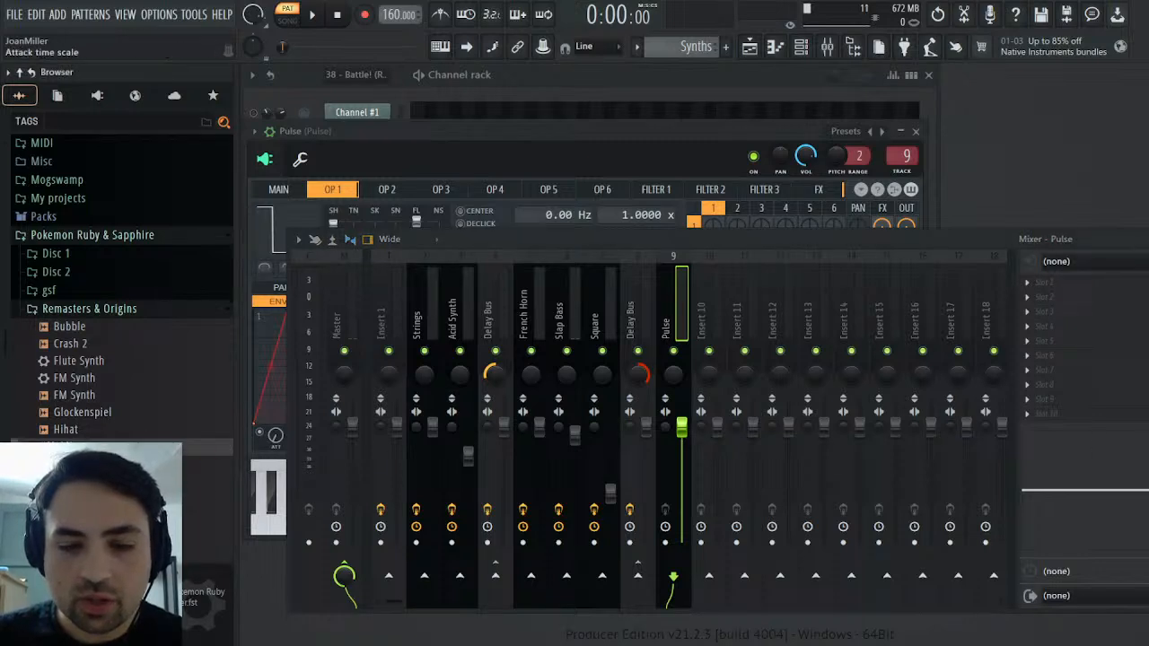
drag(89, 446, 1055, 345)
Lower mixer track 9's fader to the same level as the Square track's fader
click(597, 328)
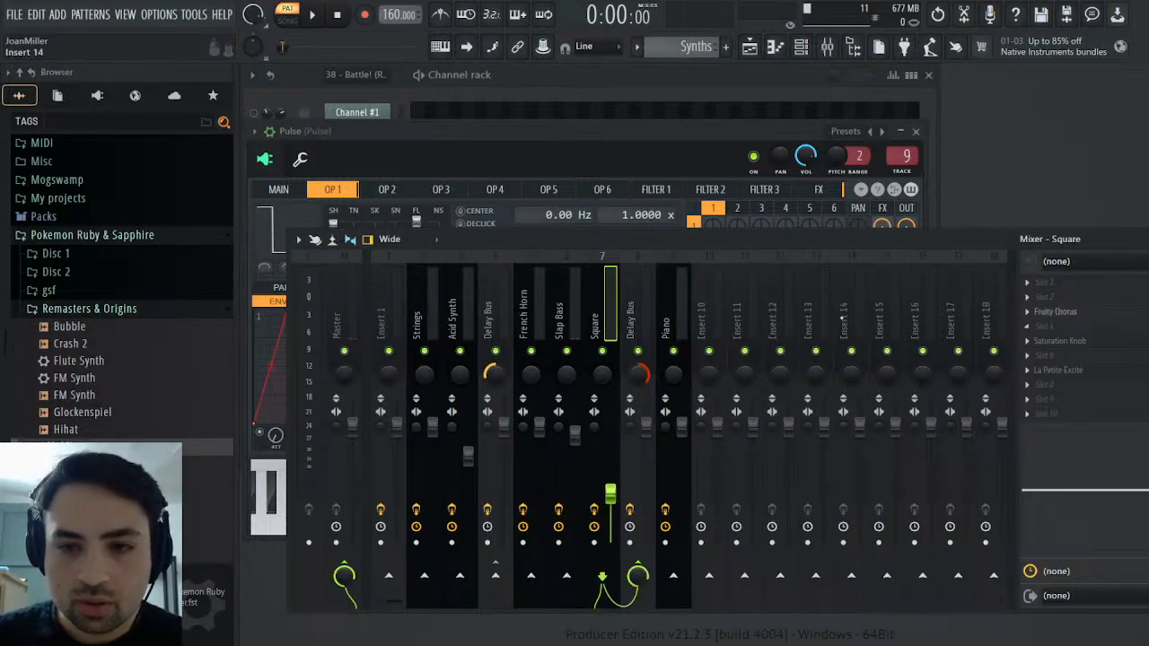
click(687, 318)
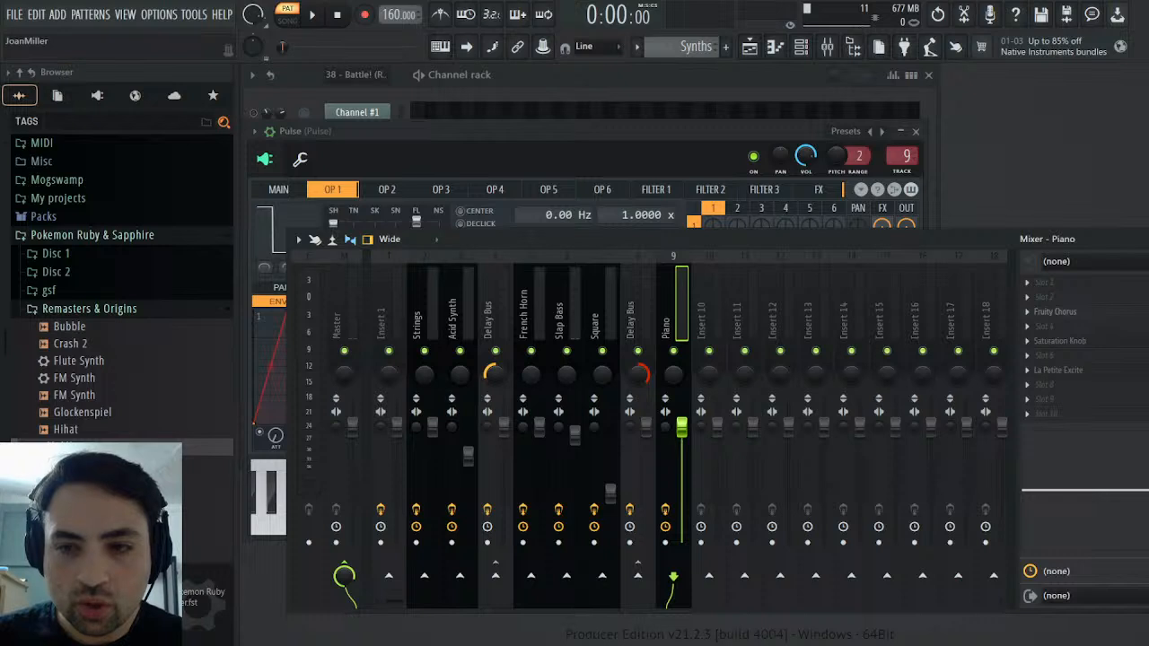
drag(687, 435, 686, 494)
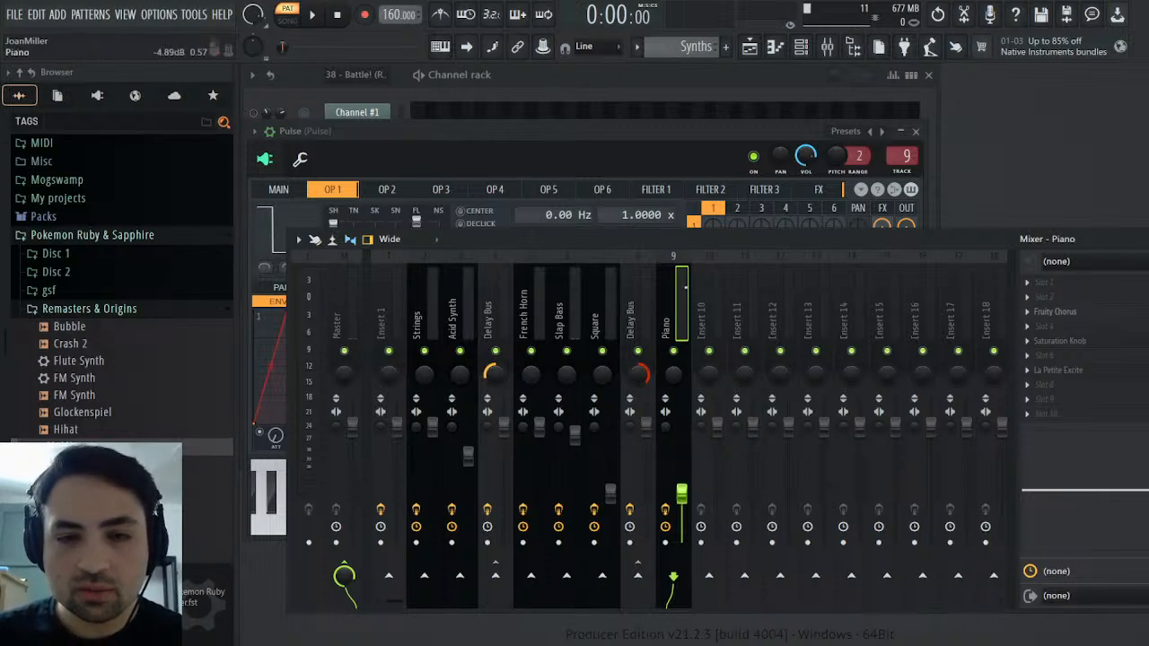
Relink the Pulse channel to mixer track 9 to restore the track's name, and close the synth and mixer windows
click(314, 14)
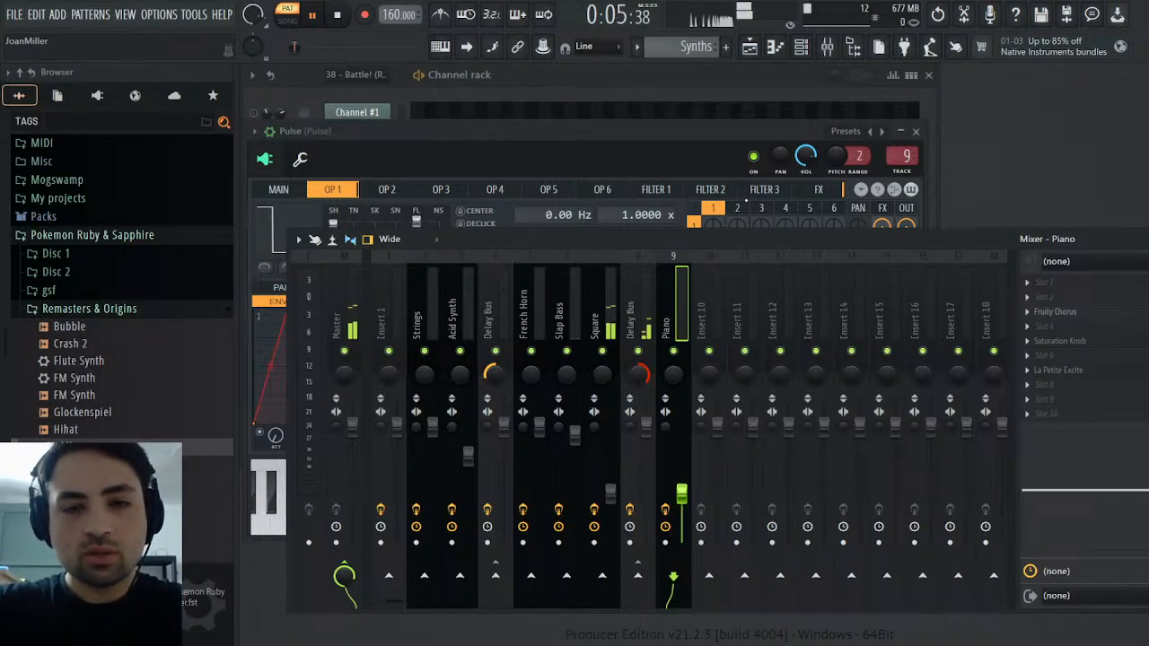
key(ctrl+l)
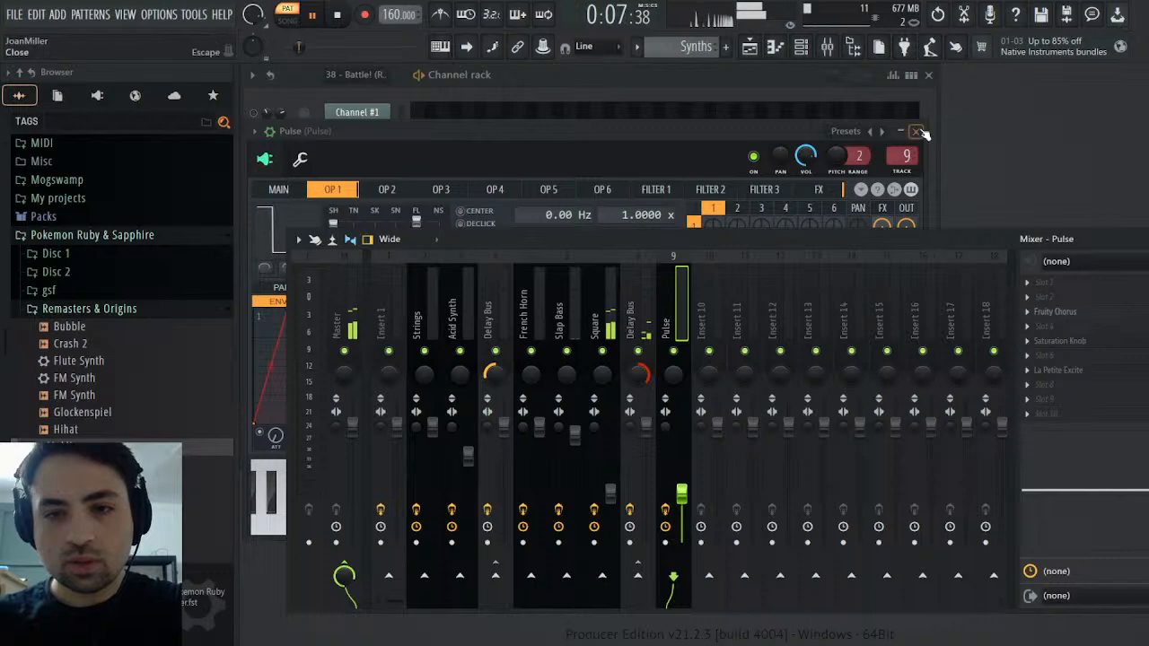
click(920, 132)
click(1138, 240)
key(space)
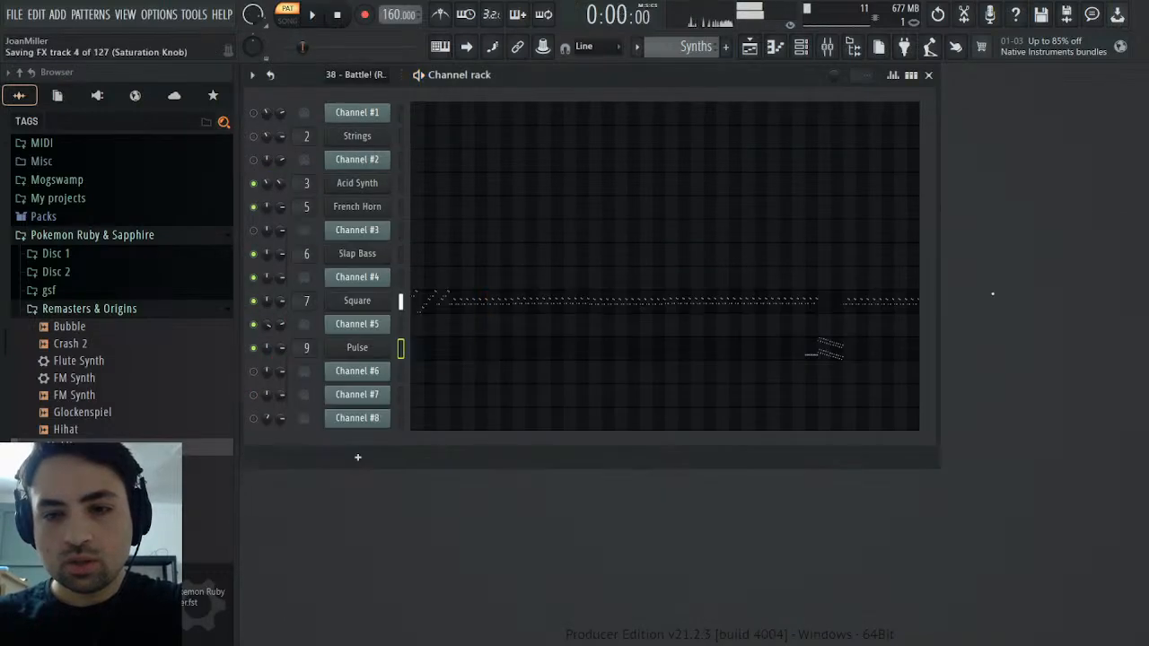
Listen to the Pulse part from bar 32 in the Synths pattern and compare it with the original MIDI pattern
click(823, 356)
drag(338, 92, 932, 92)
click(618, 108)
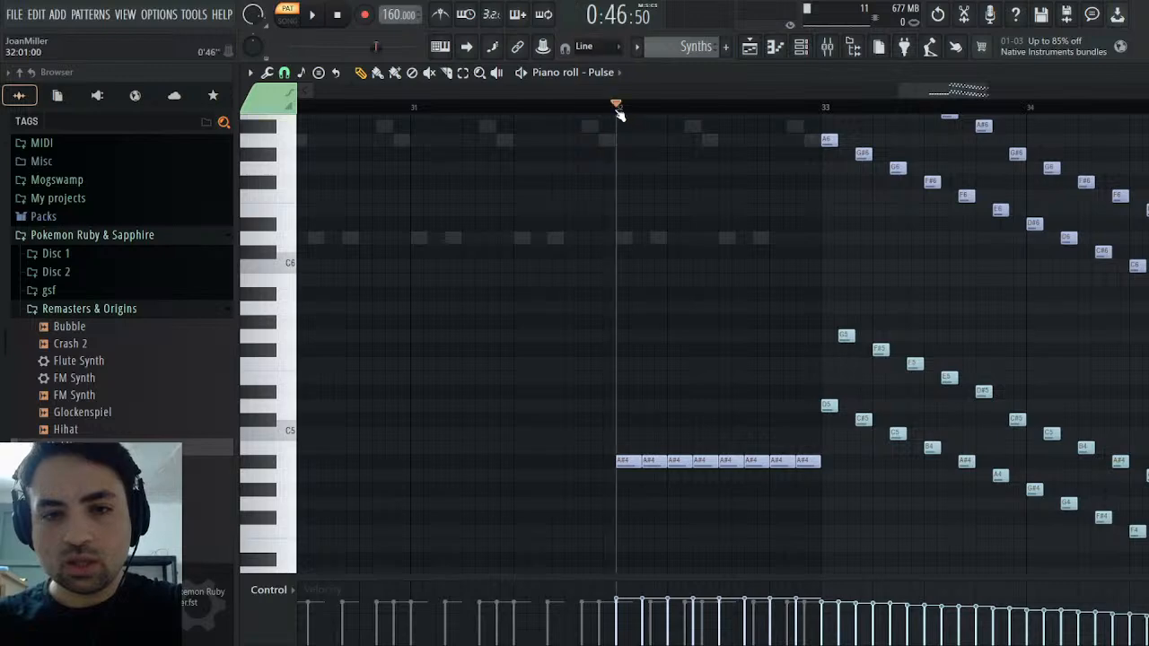
key(space)
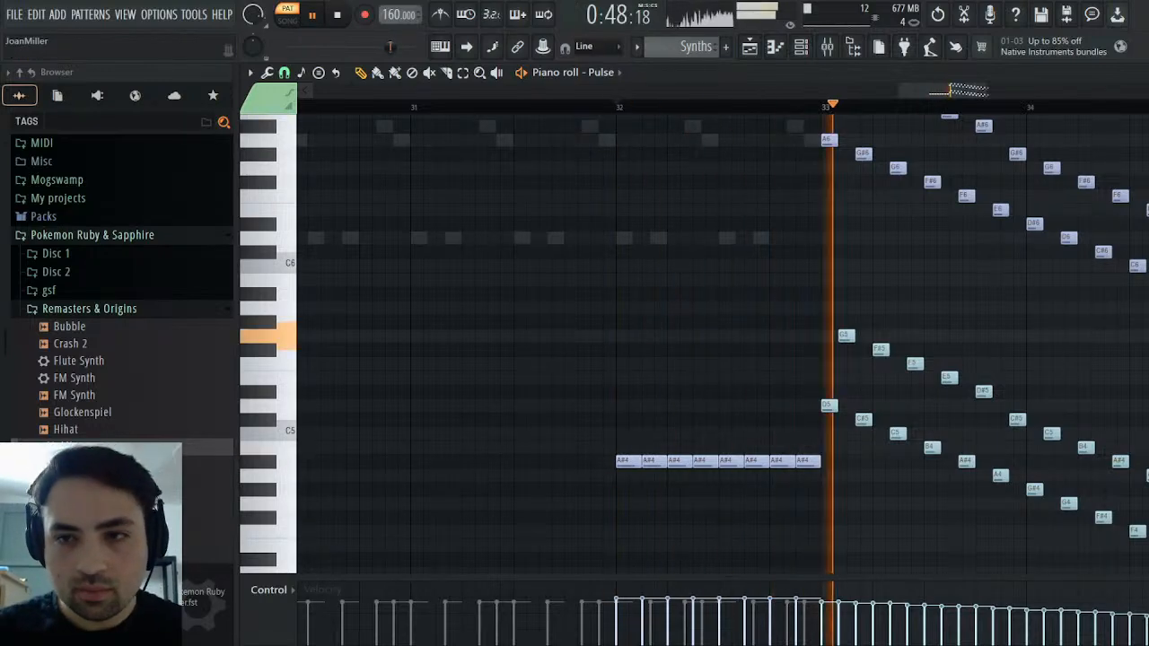
click(1138, 74)
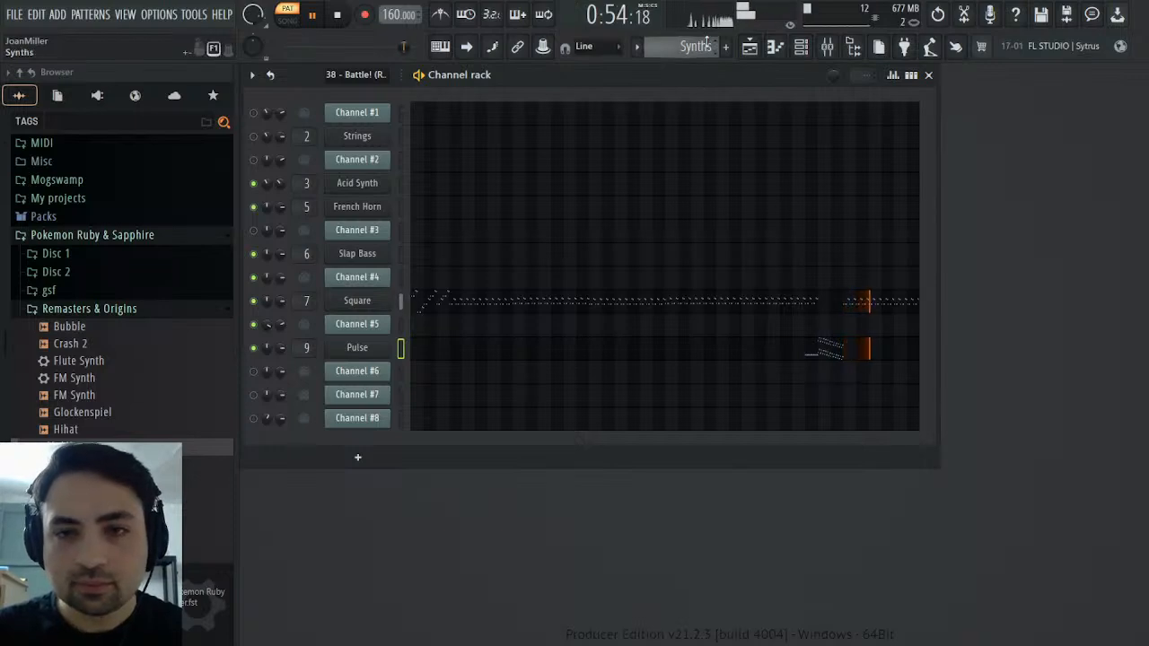
scroll(710, 42, down, 2)
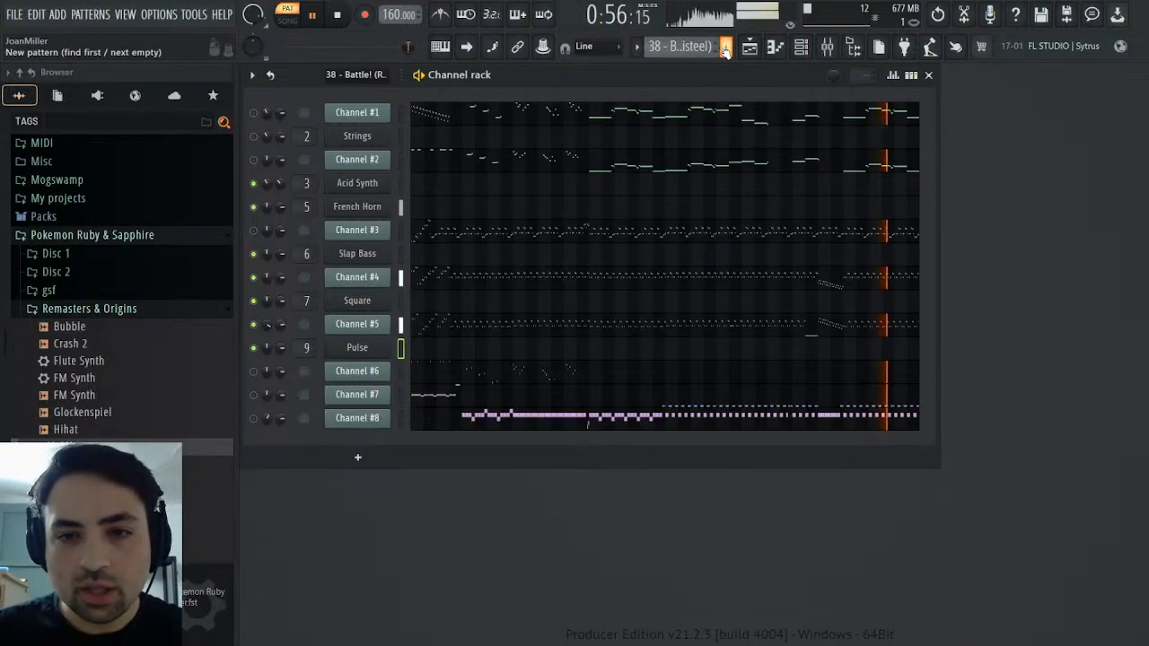
click(338, 16)
click(339, 18)
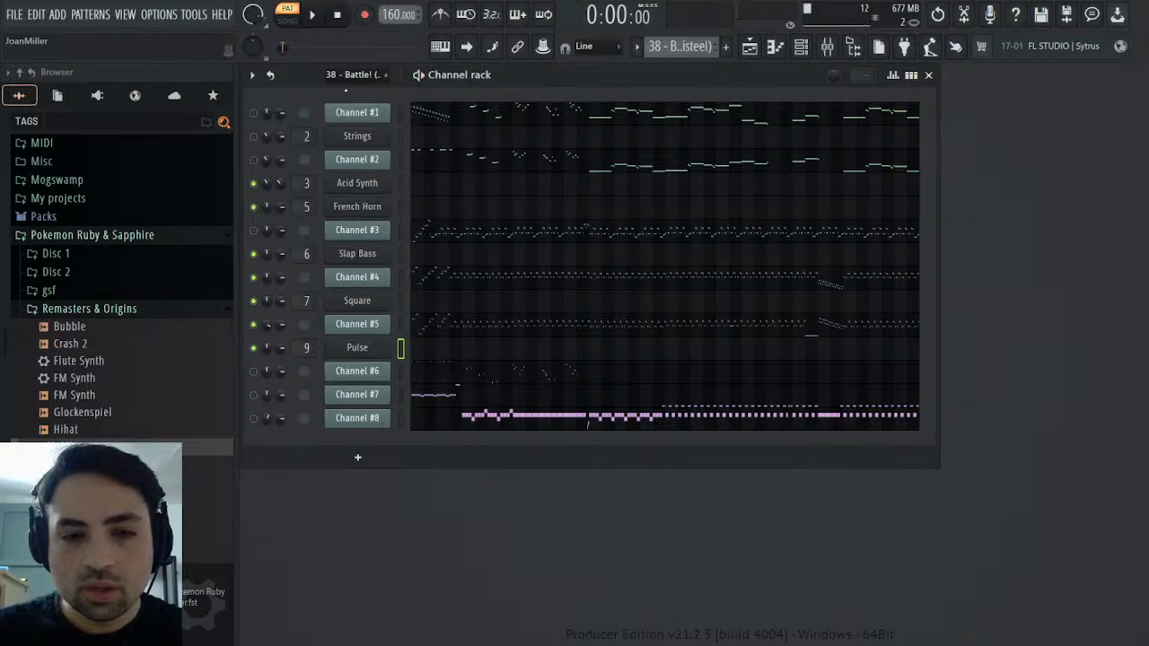
Open Channel #5's channel volume events in the MIDI pattern, listen to the fade at bar 32 and copy the events
click(255, 325)
click(303, 355)
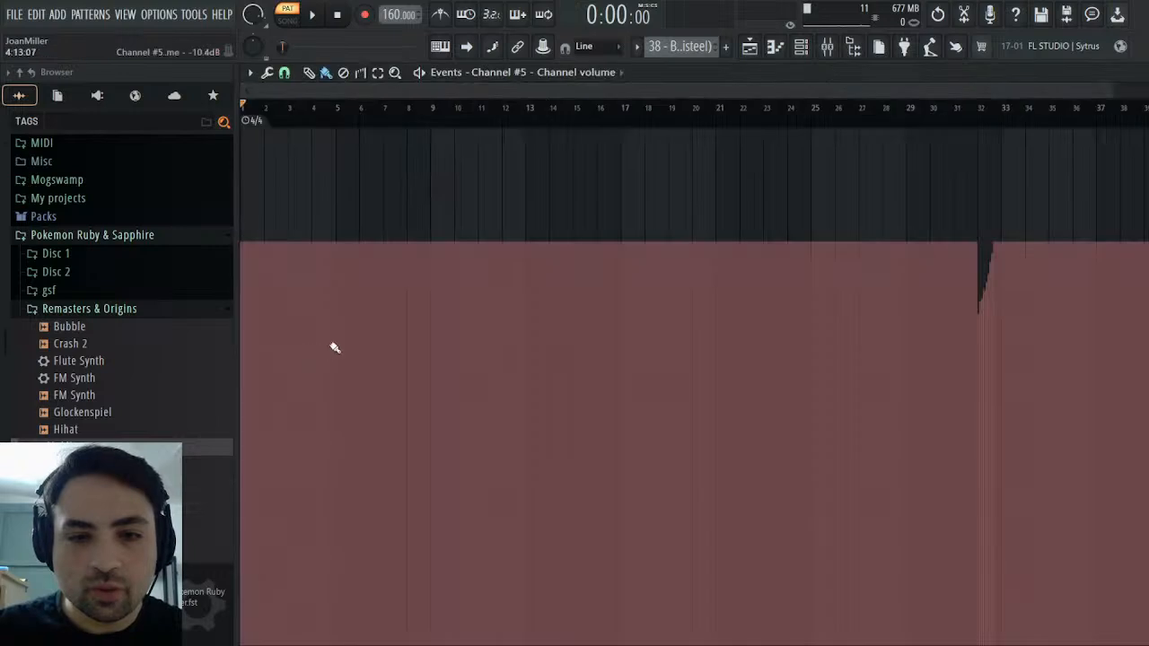
click(976, 124)
key(space)
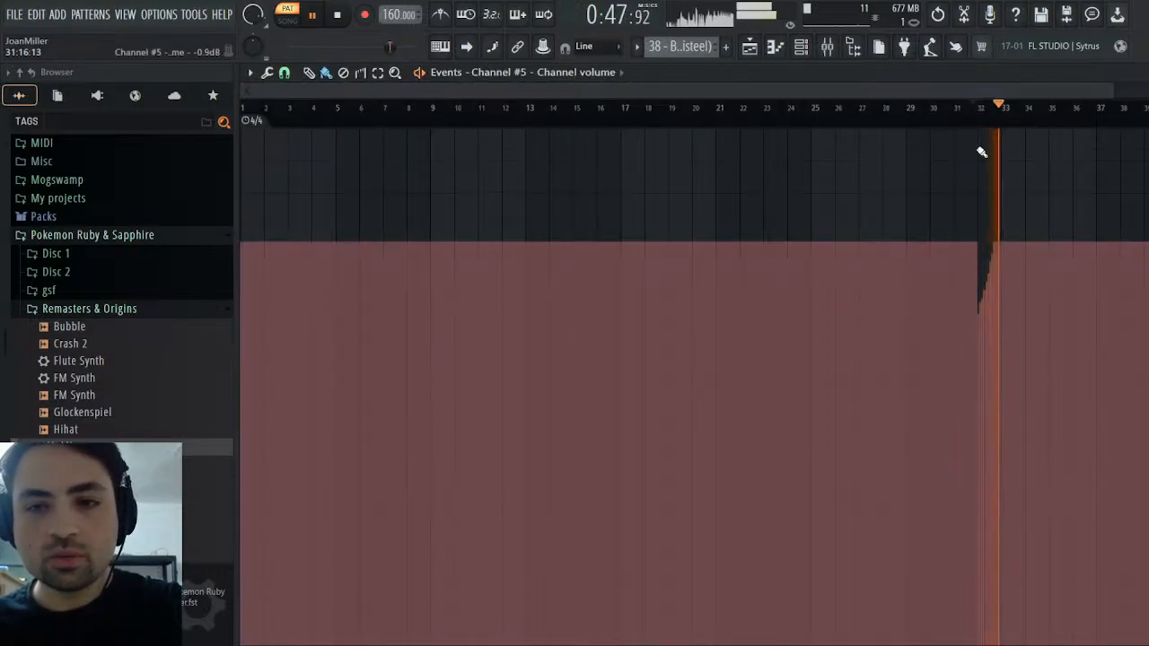
key(space)
click(984, 124)
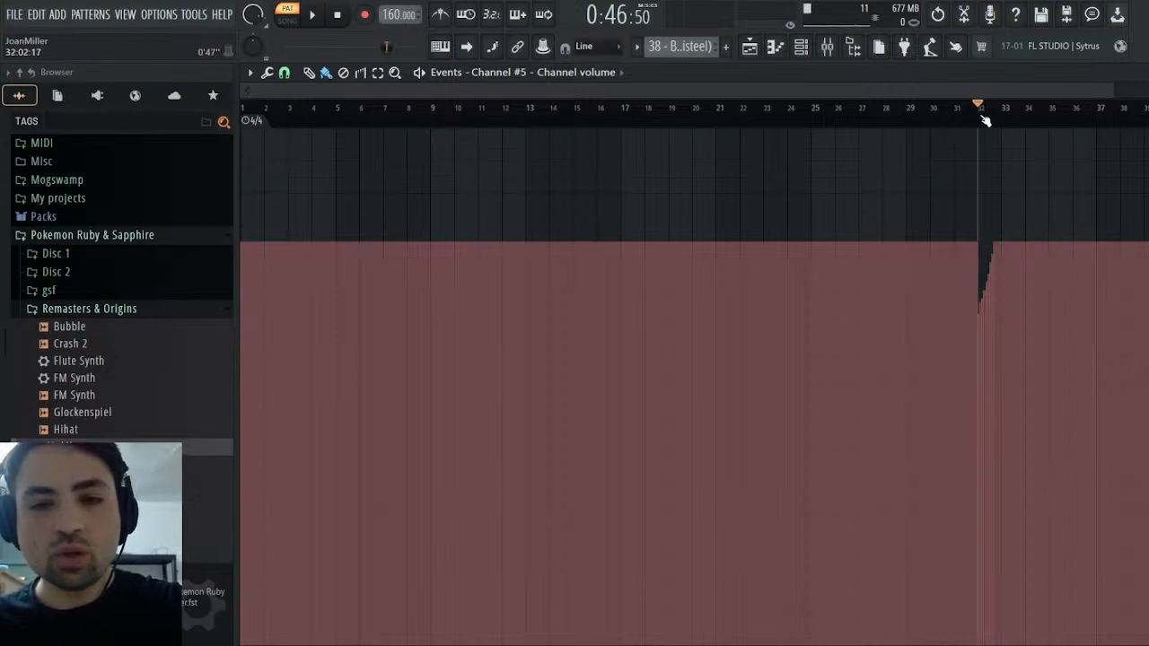
Paste the copied volume events into the Pulse channel's volume events in the Synths pattern
key(Escape)
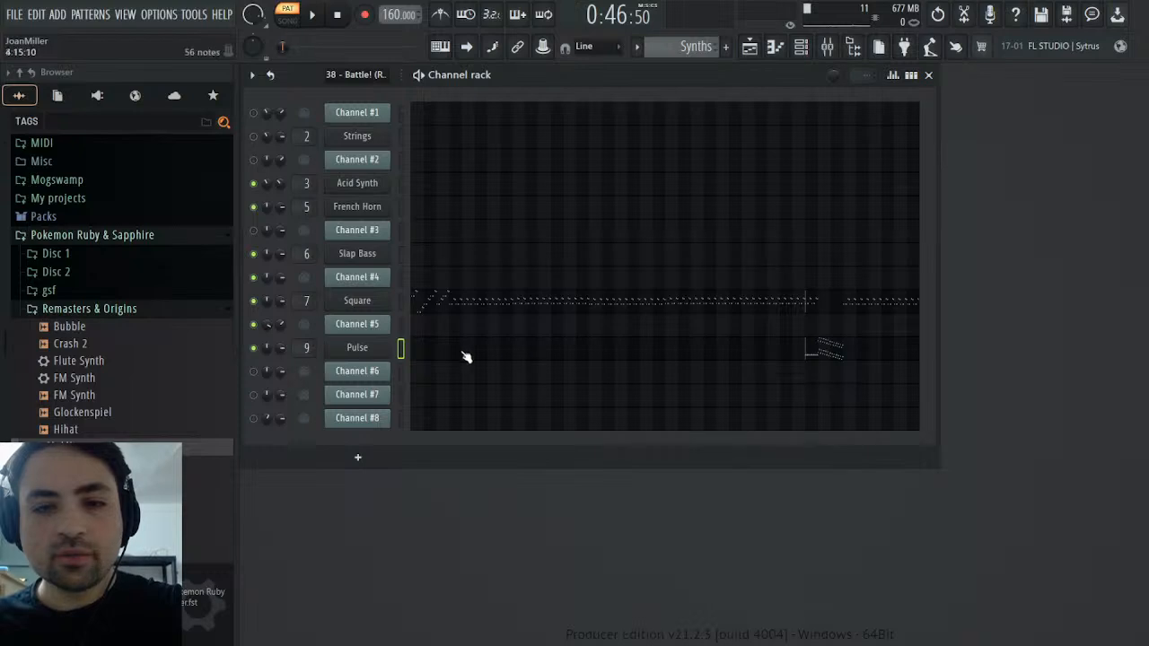
click(306, 369)
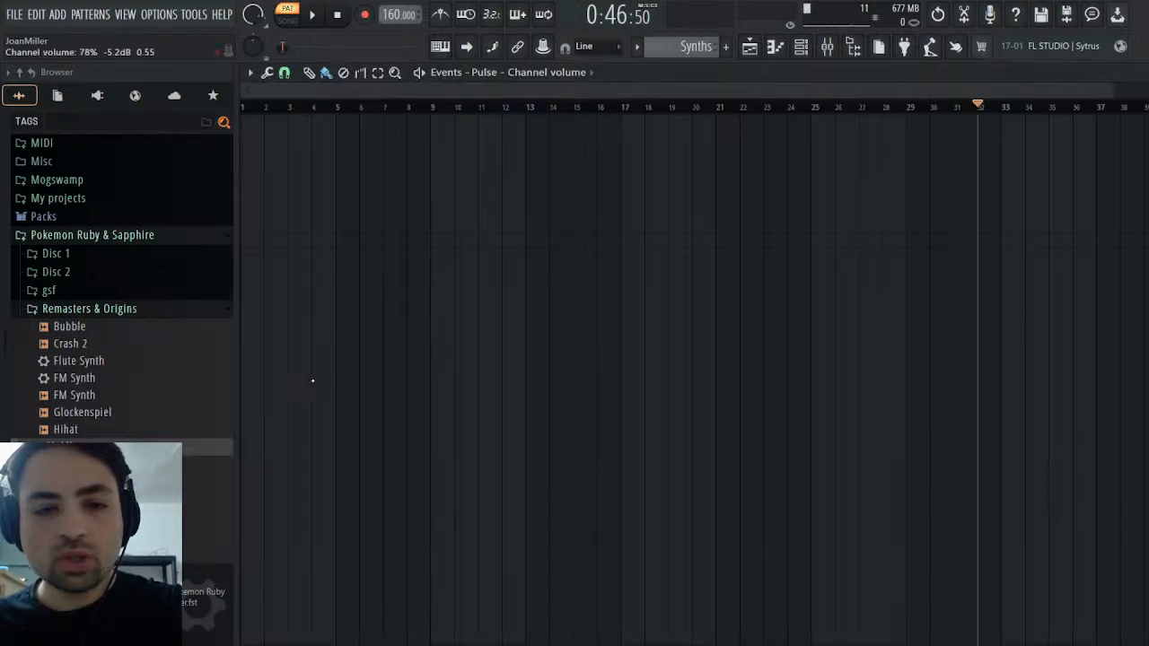
key(ctrl+v)
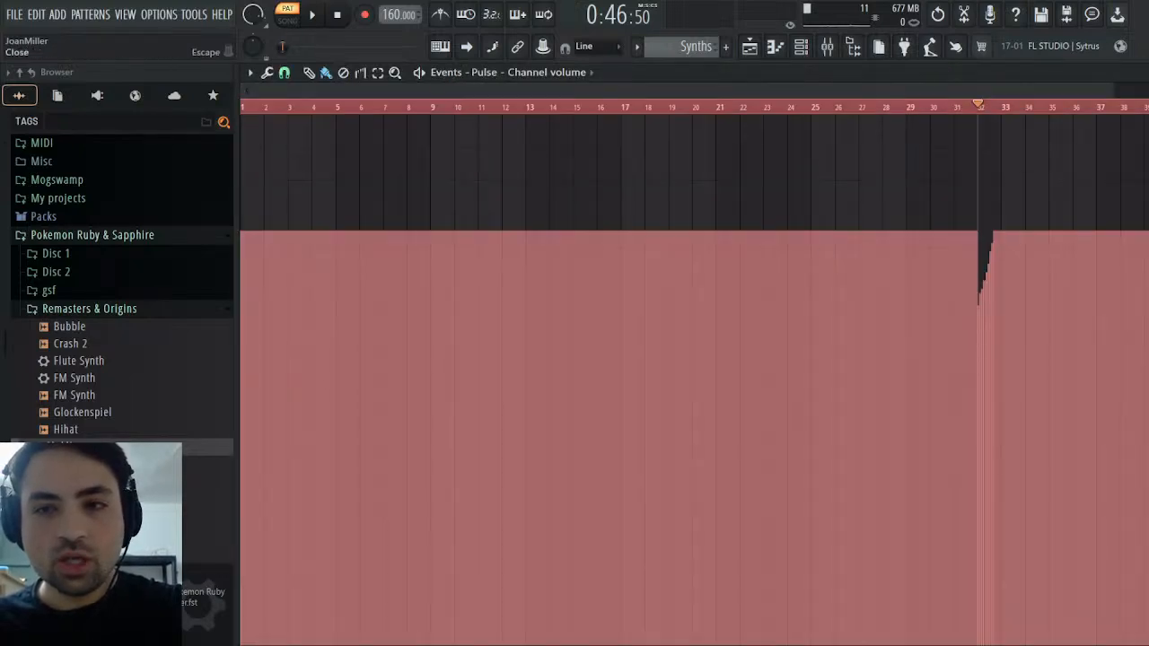
key(Escape)
Merge the repeated A#4 notes in bar 32 of the Pulse channel into one sustained note and play the result
click(810, 352)
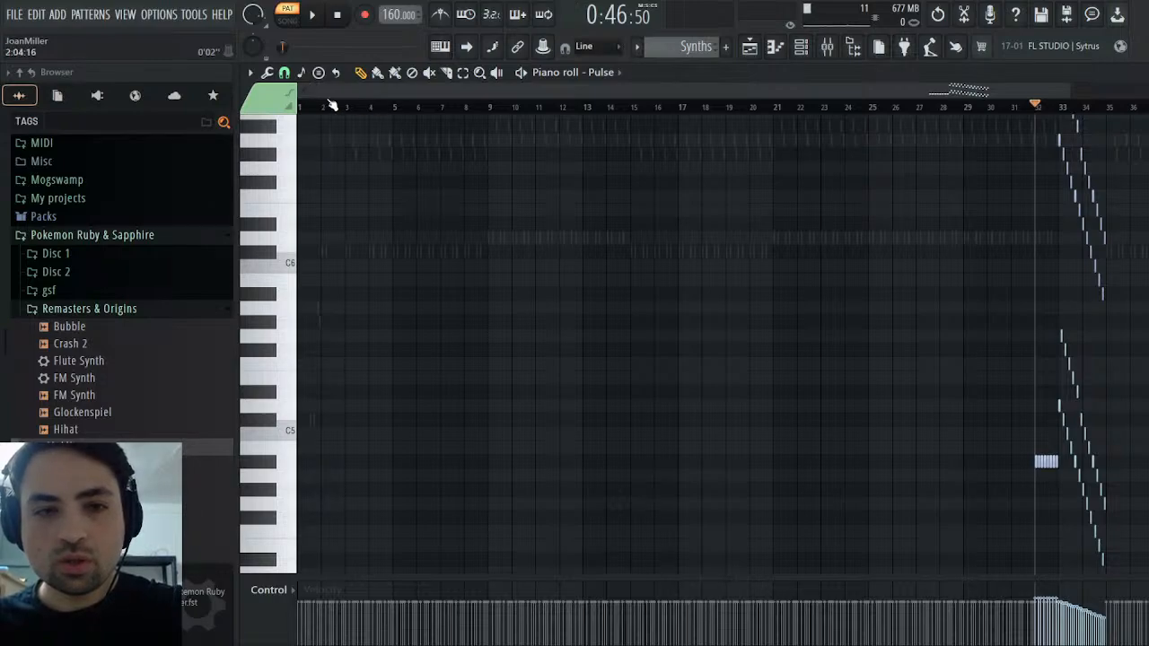
drag(314, 88, 896, 89)
drag(489, 438, 592, 489)
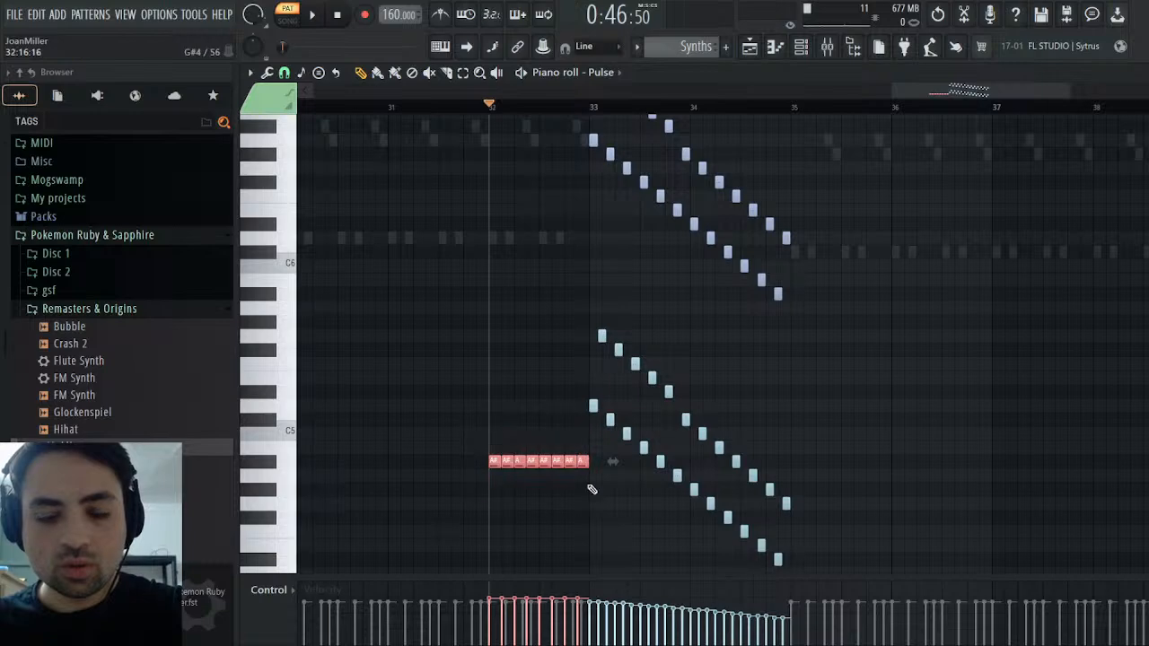
key(ctrl+g)
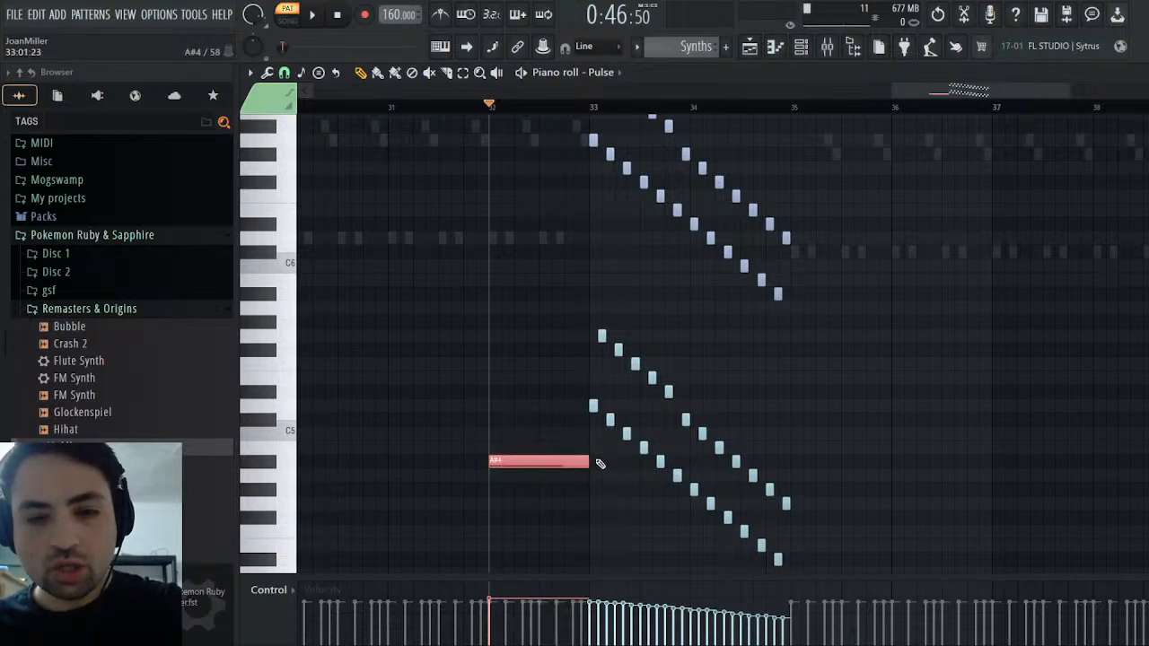
key(space)
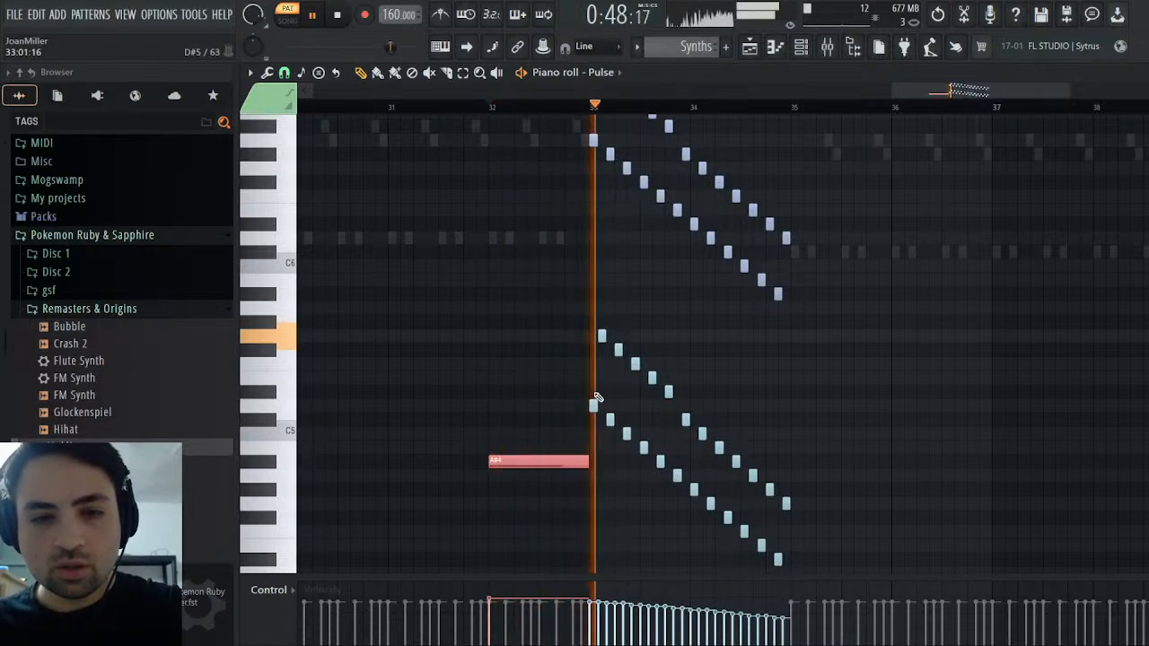
key(Escape)
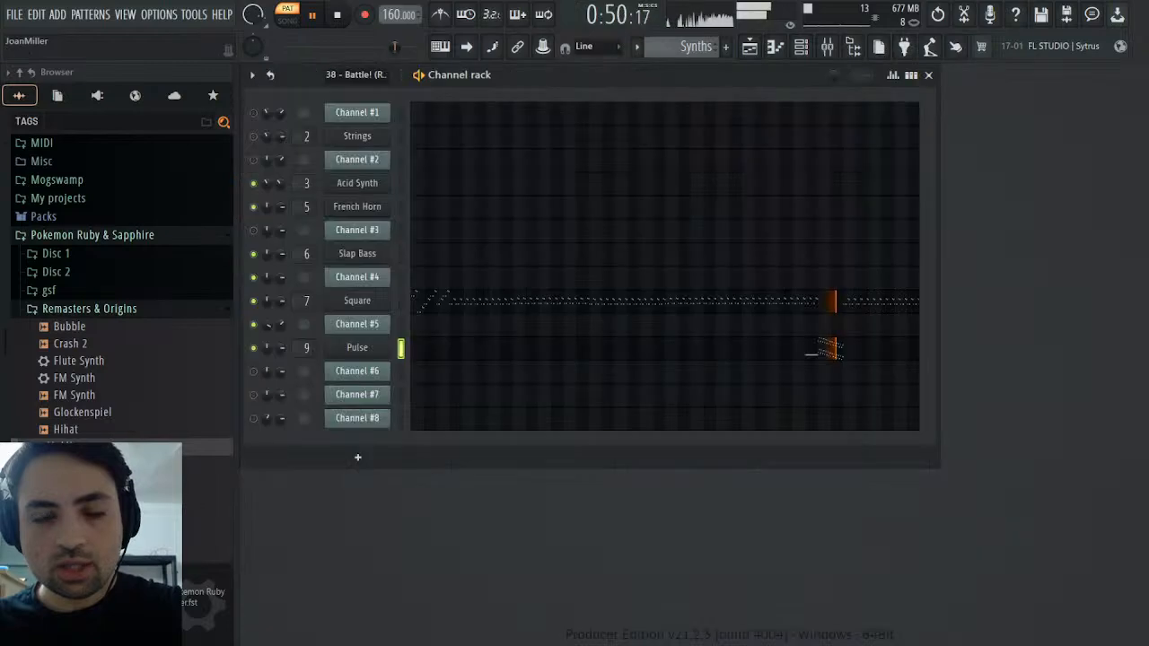
key(space)
Return to the MIDI pattern and check Channel #4's channel volume events
click(556, 231)
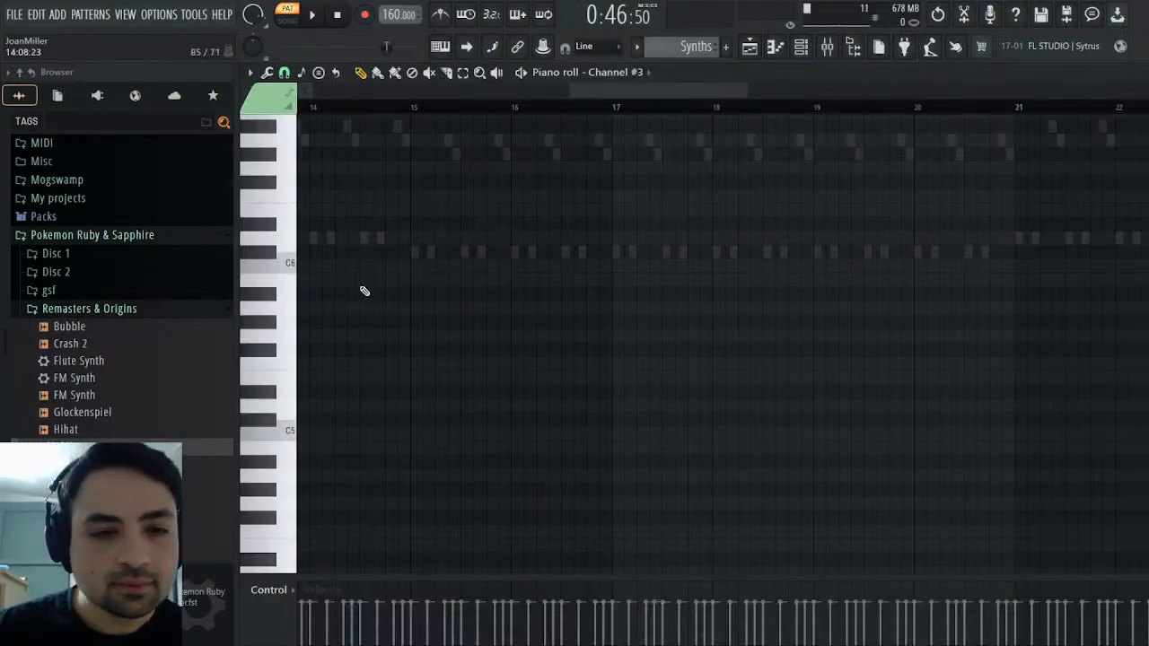
key(Escape)
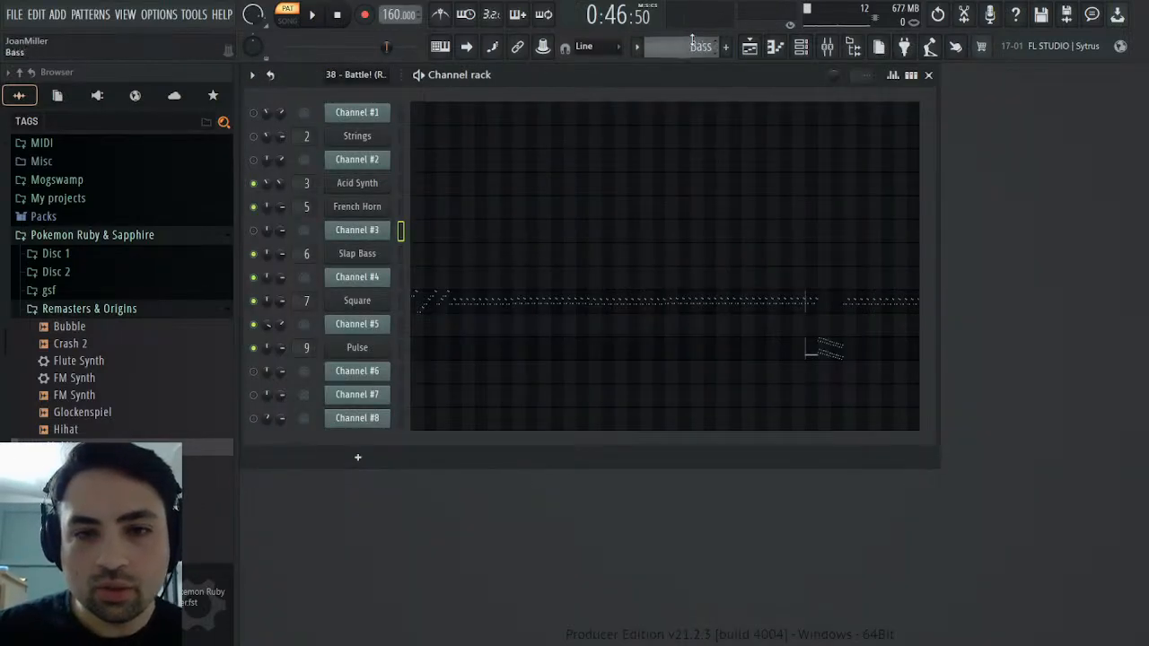
scroll(688, 43, up, 1)
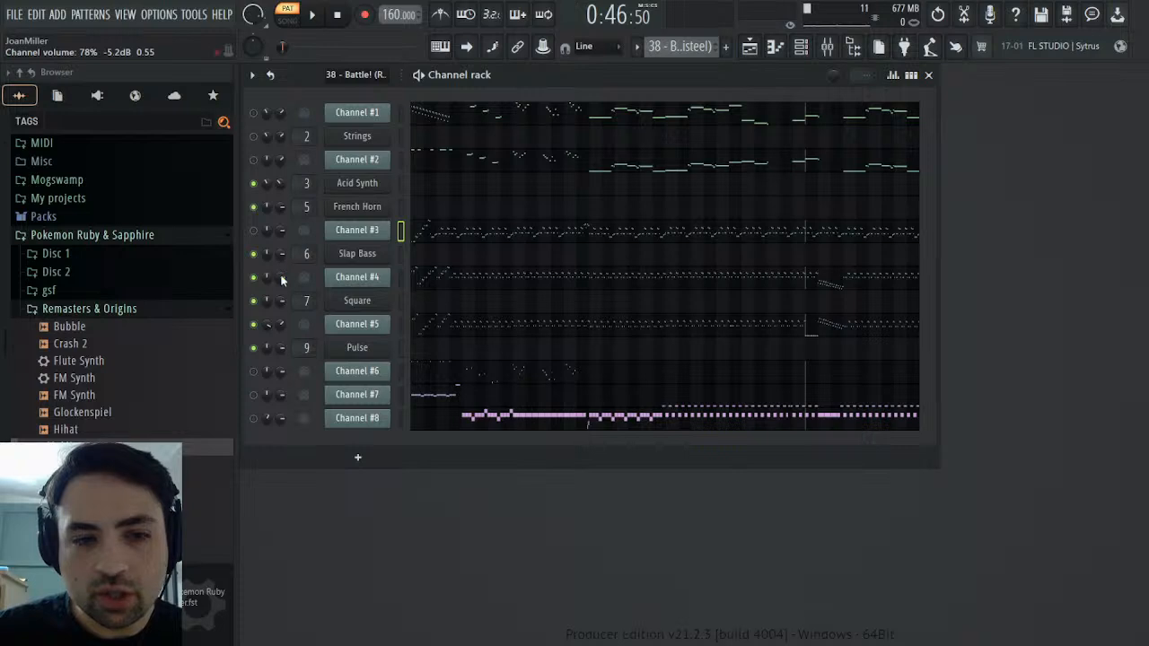
click(301, 304)
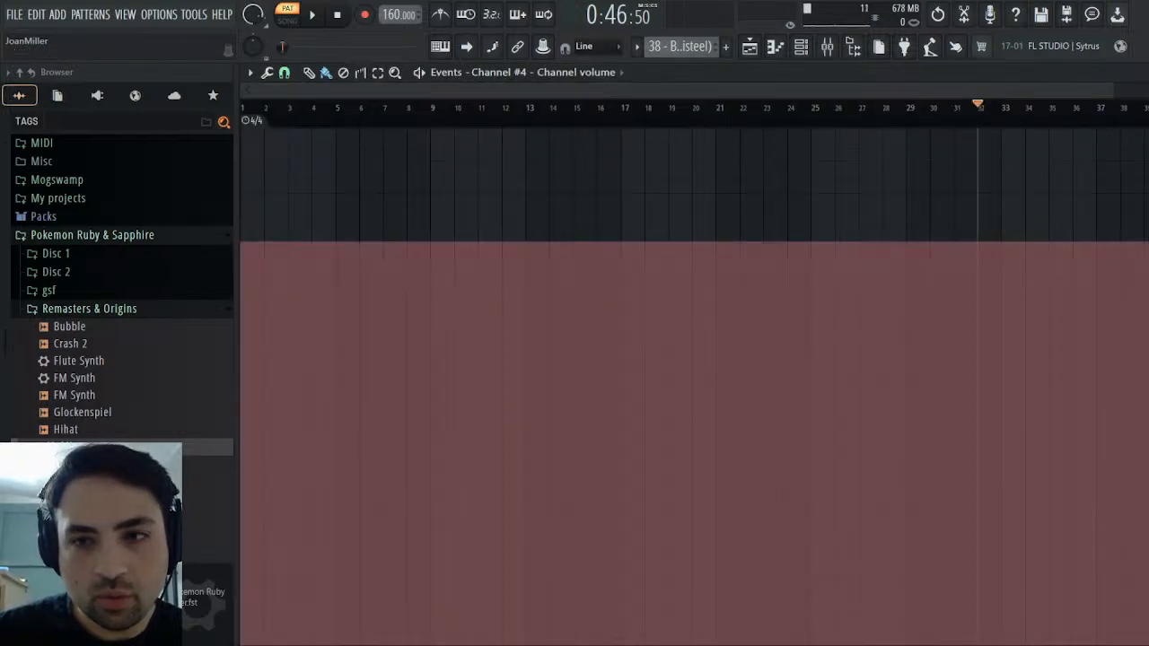
key(Escape)
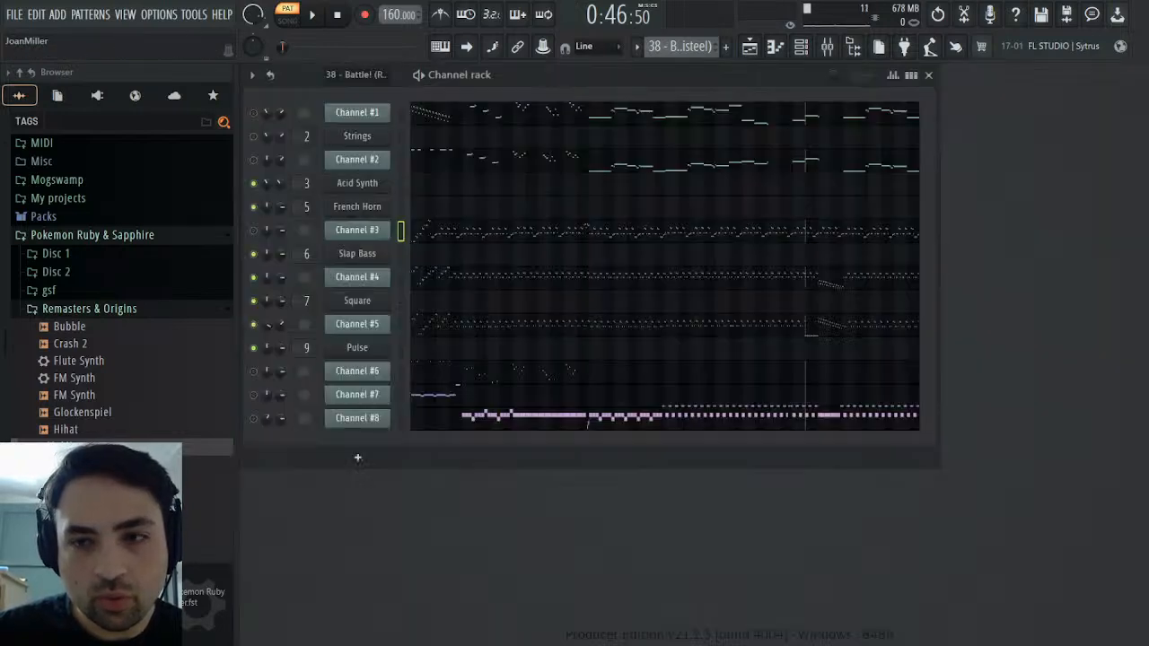
Examine Channel #5's channel pitch events in the MIDI pattern for any detuning
click(358, 326)
click(357, 324)
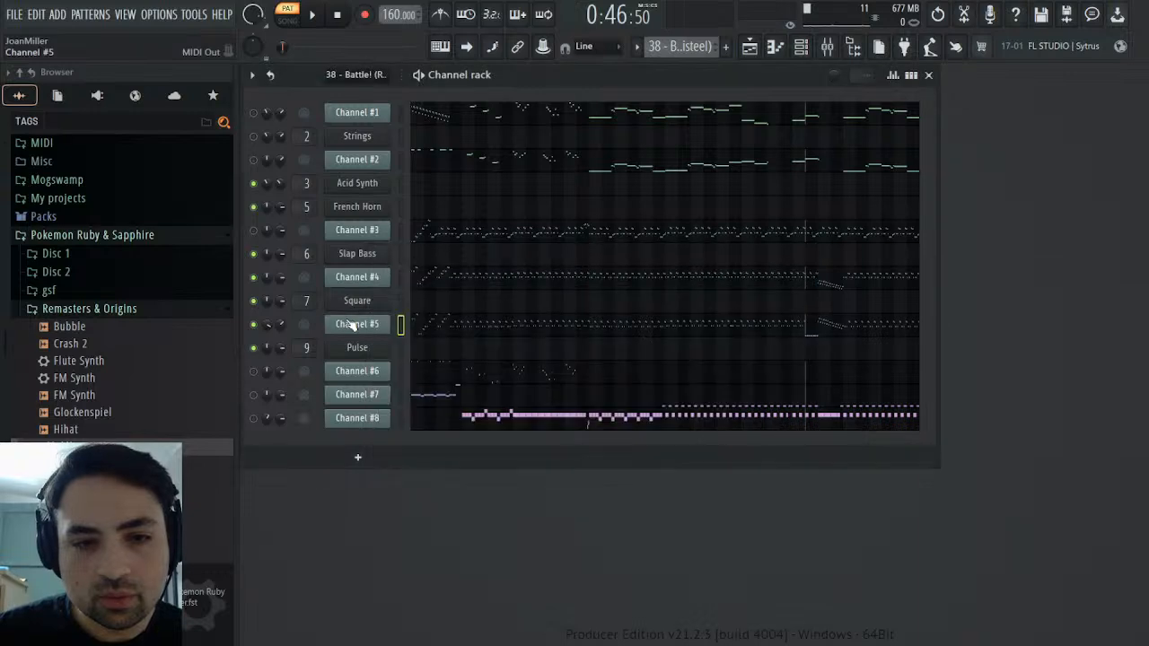
click(357, 324)
click(391, 254)
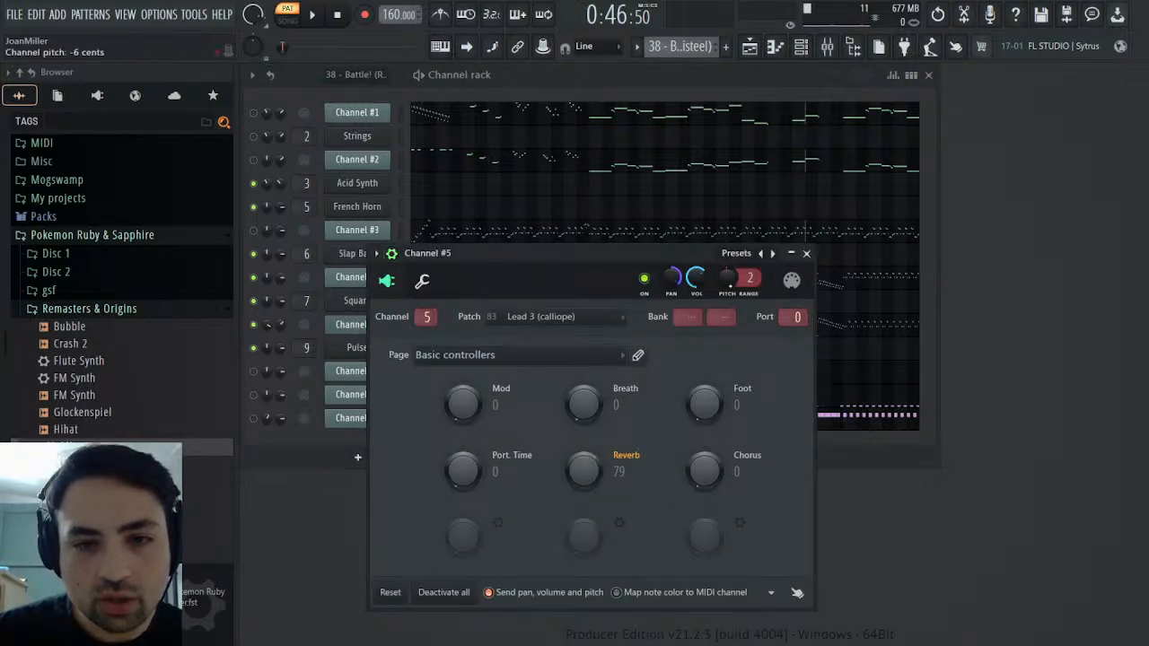
click(751, 315)
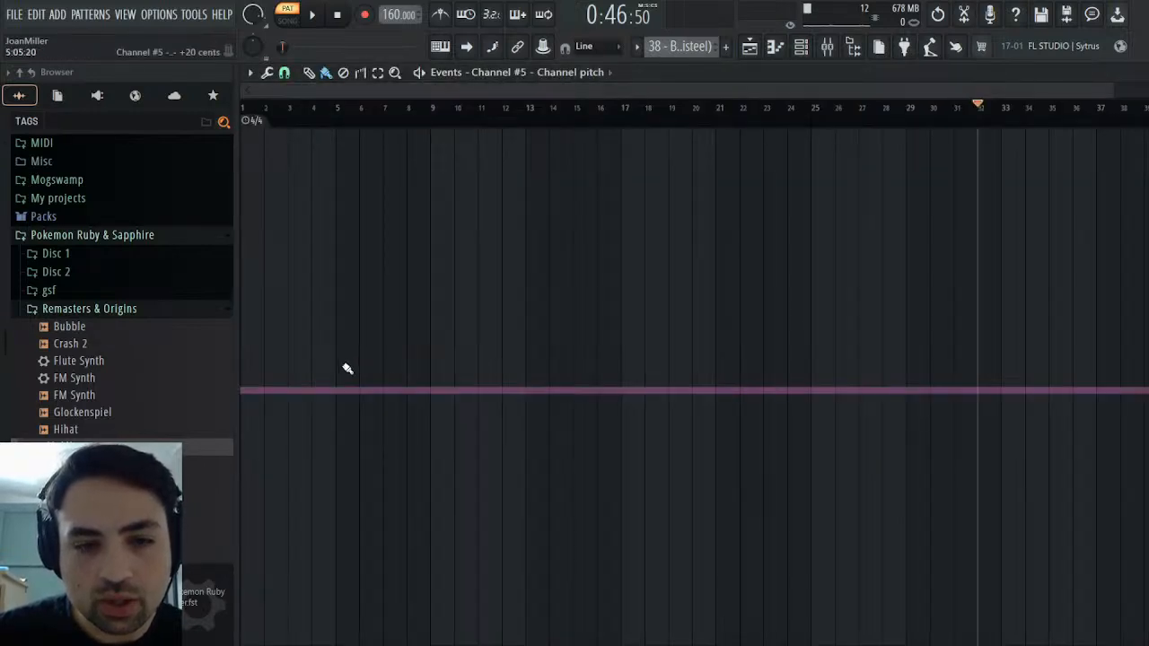
click(1139, 73)
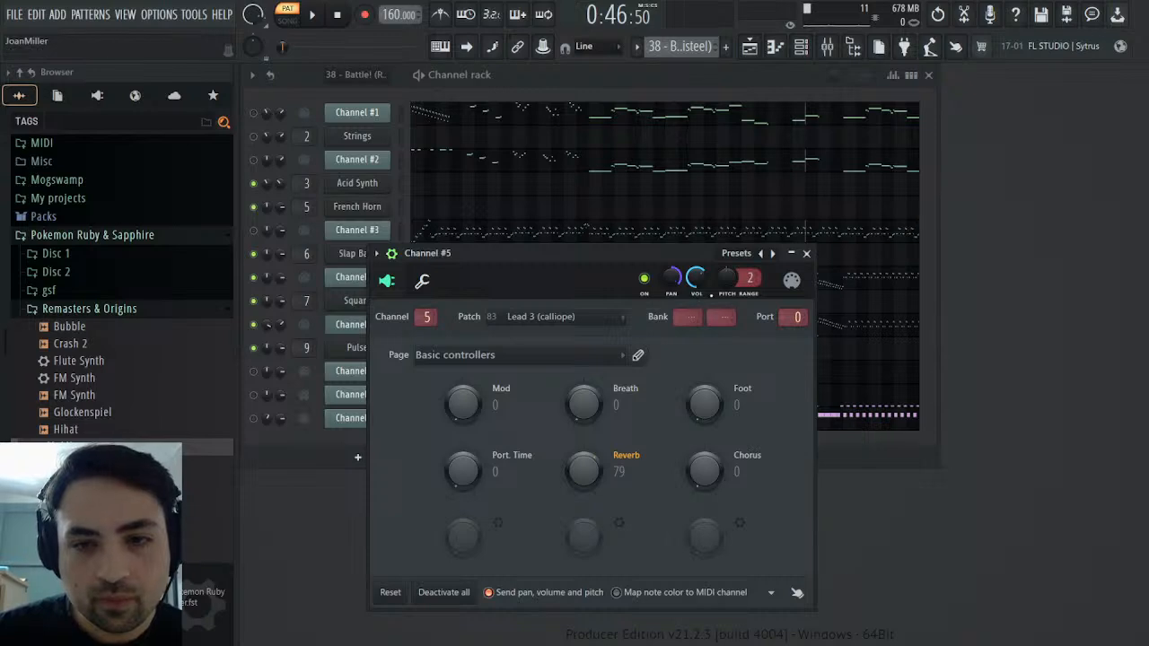
click(806, 253)
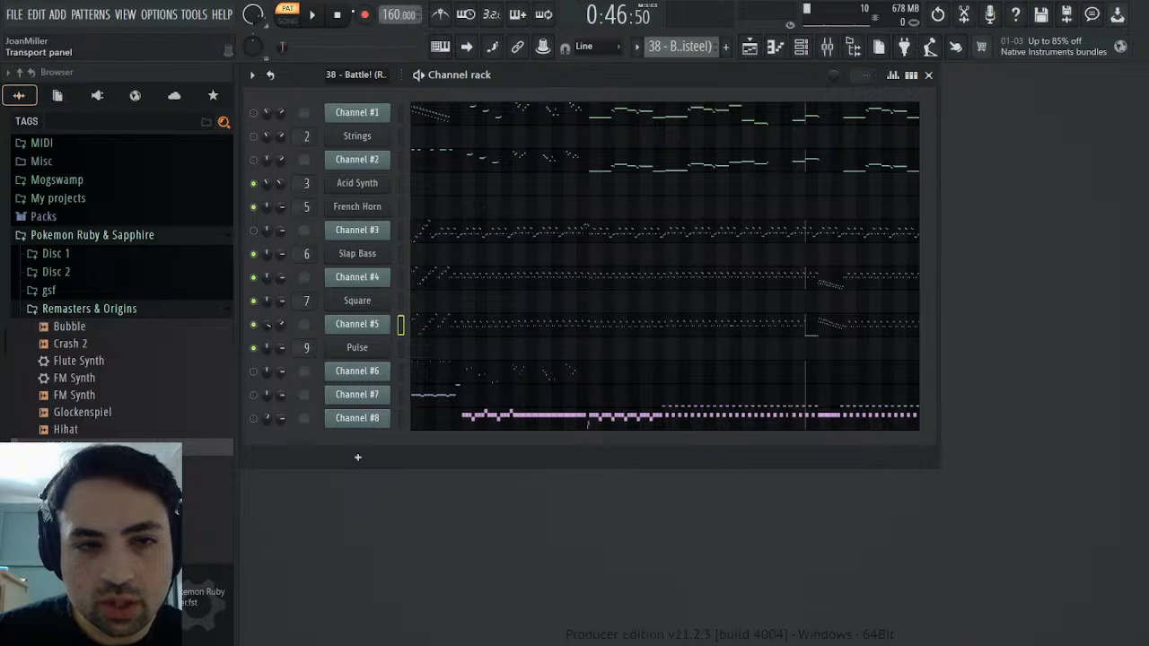
Play the MIDI pattern from the start while rechecking Channel #5's channel pitch events, and stop playback
key(space)
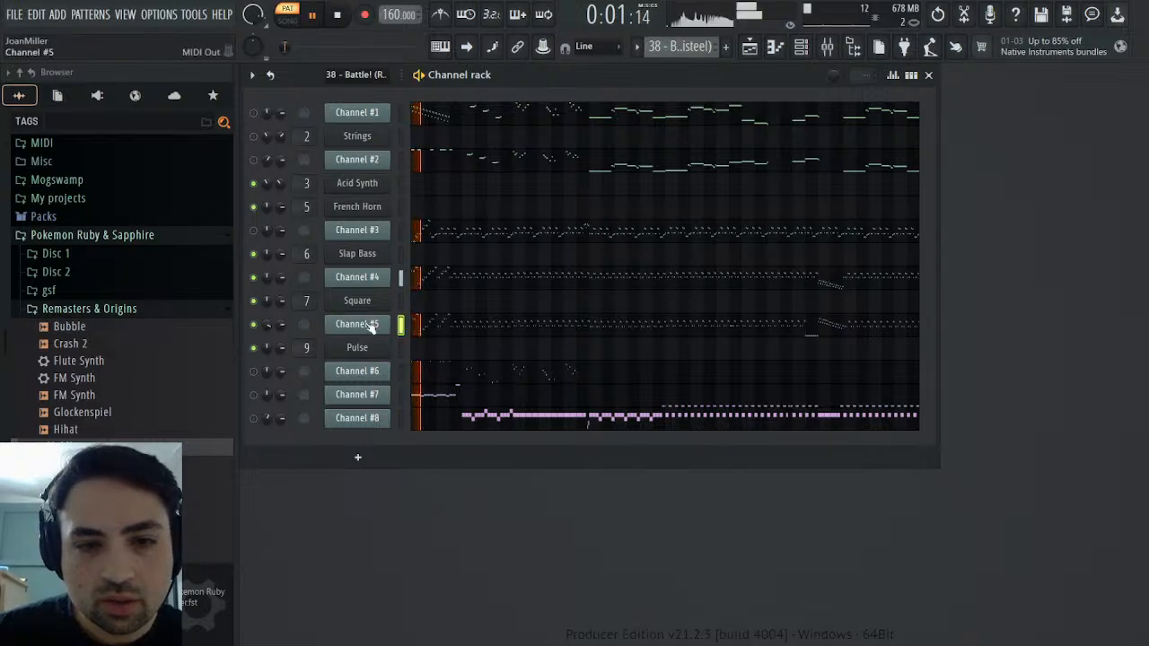
click(371, 327)
right_click(728, 276)
click(731, 323)
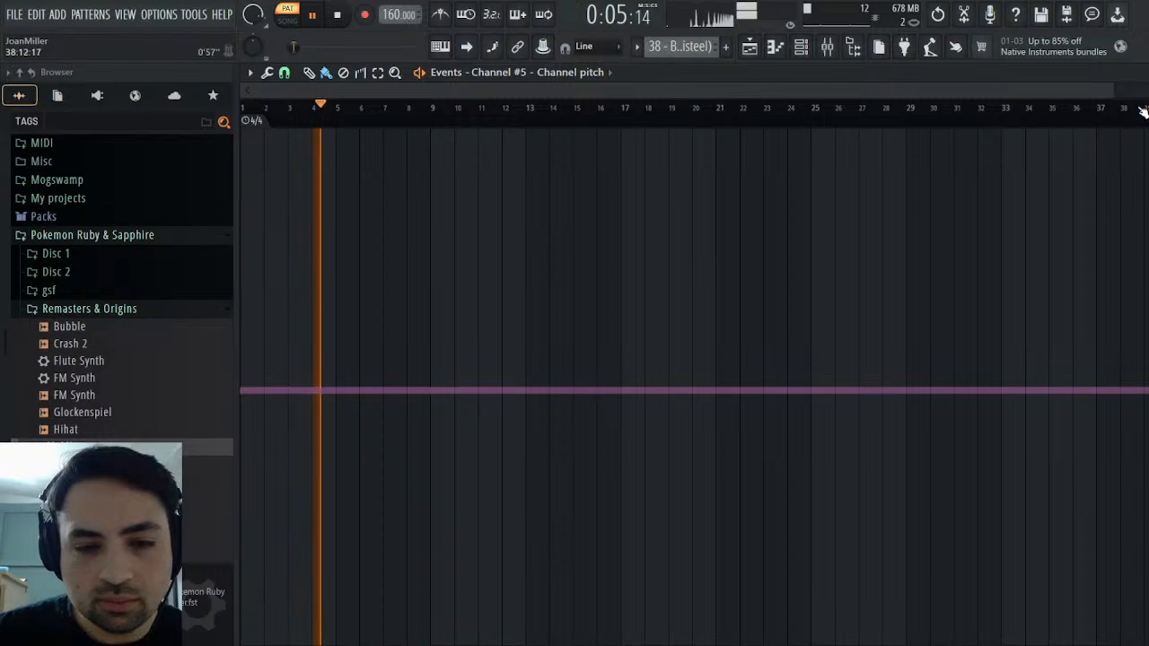
click(1139, 74)
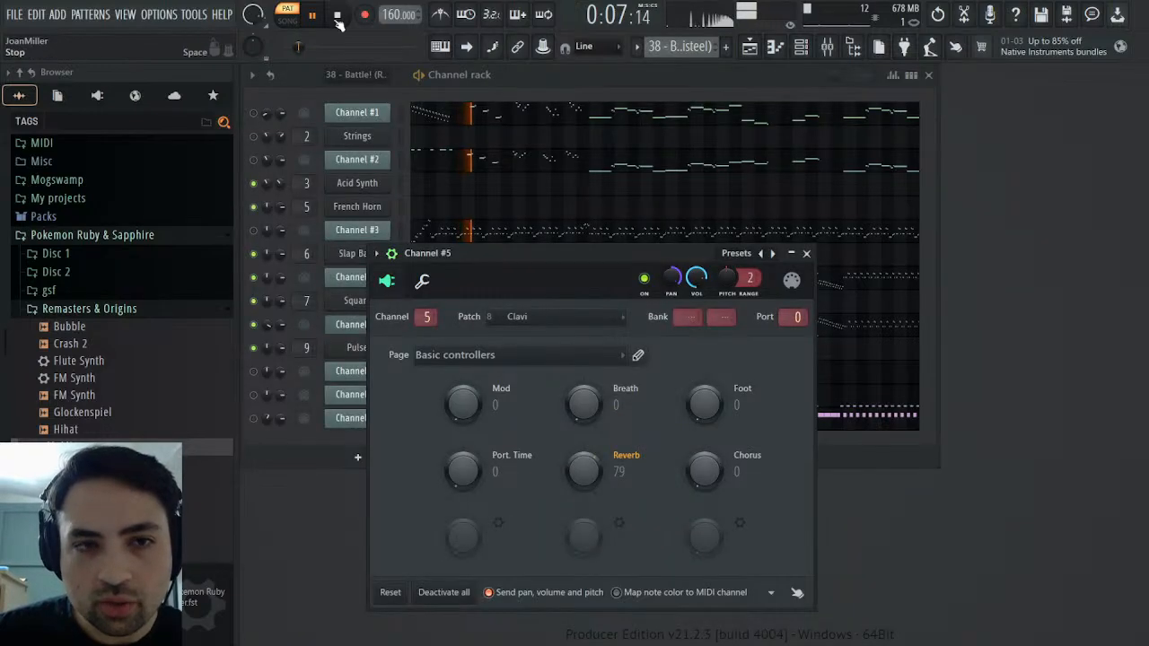
click(807, 253)
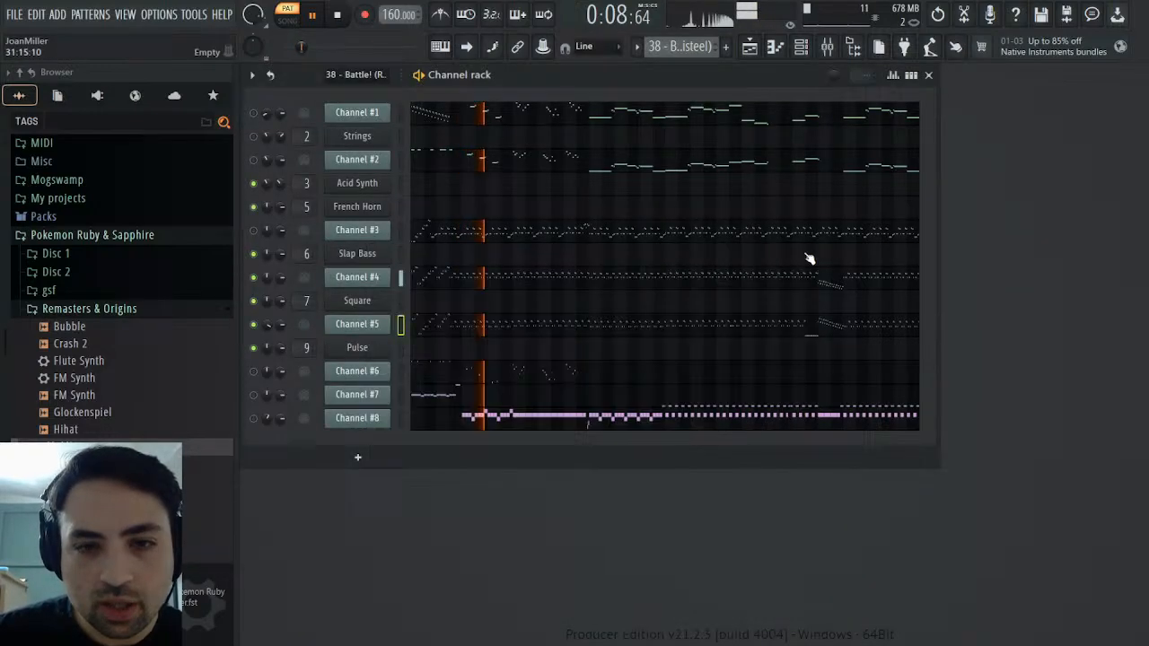
click(337, 15)
Switch back to the Synths pattern and set the playback position to bar 32 in the Pulse channel's piano roll
click(364, 349)
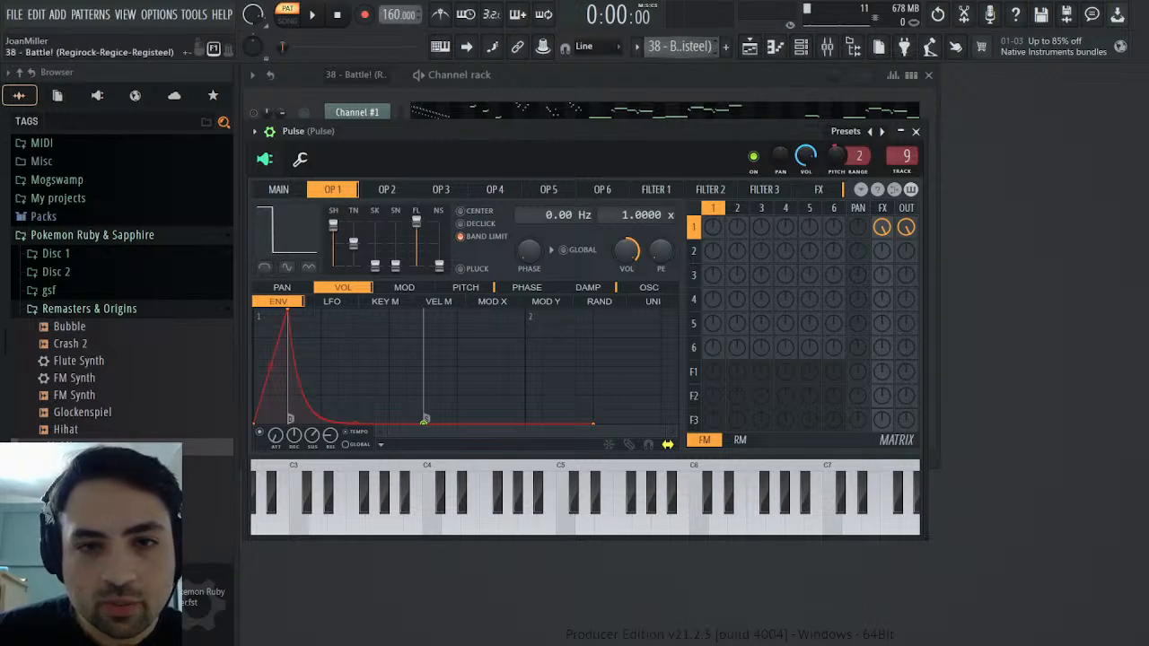
click(723, 92)
click(314, 16)
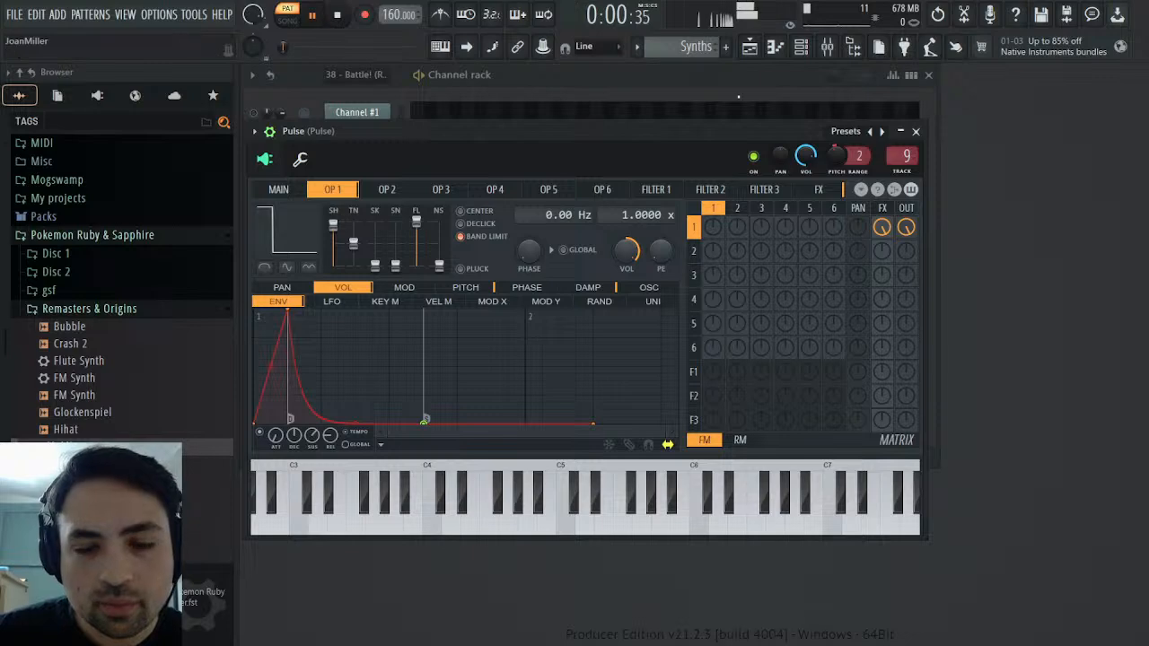
click(920, 132)
click(820, 349)
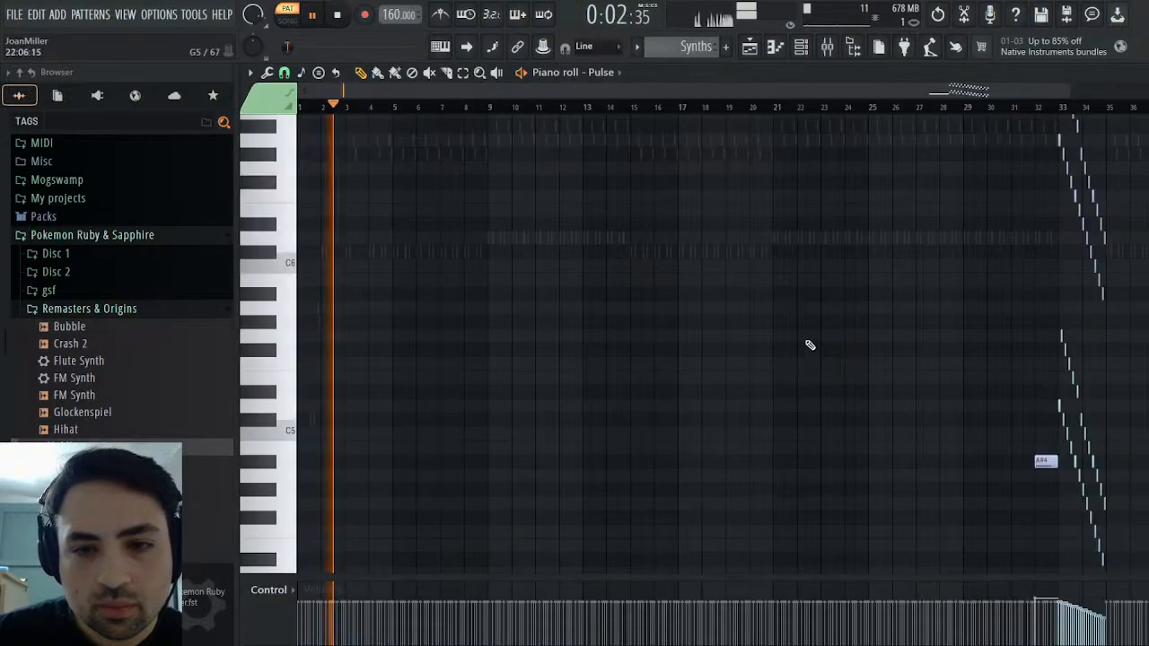
drag(359, 90, 631, 91)
click(715, 106)
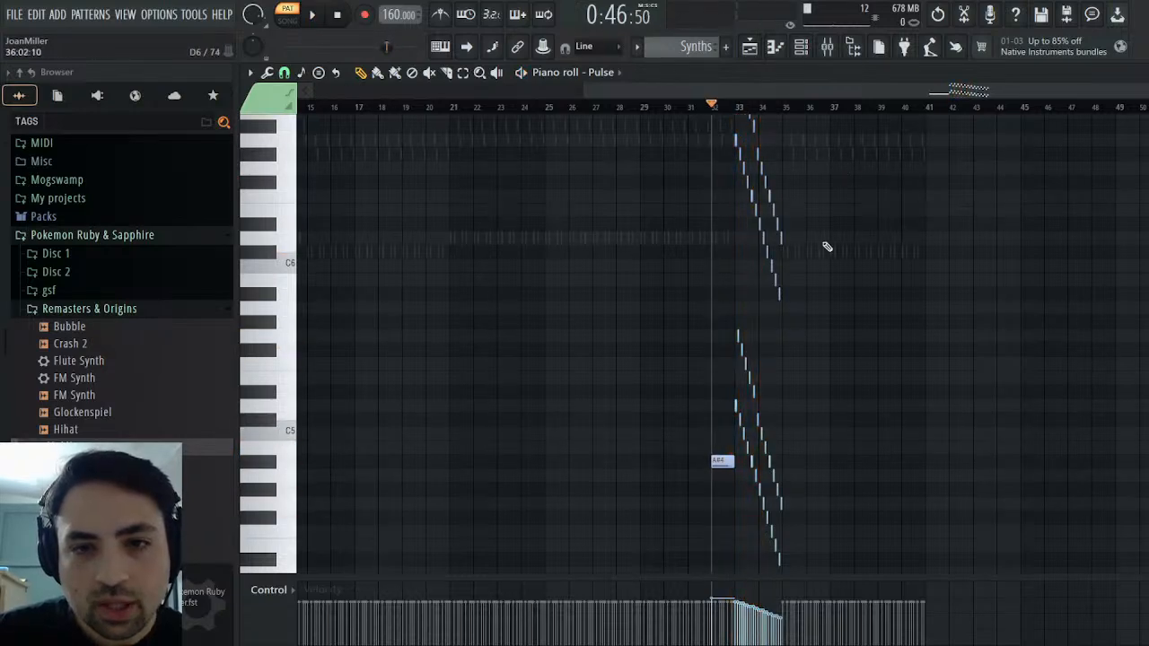
click(1139, 73)
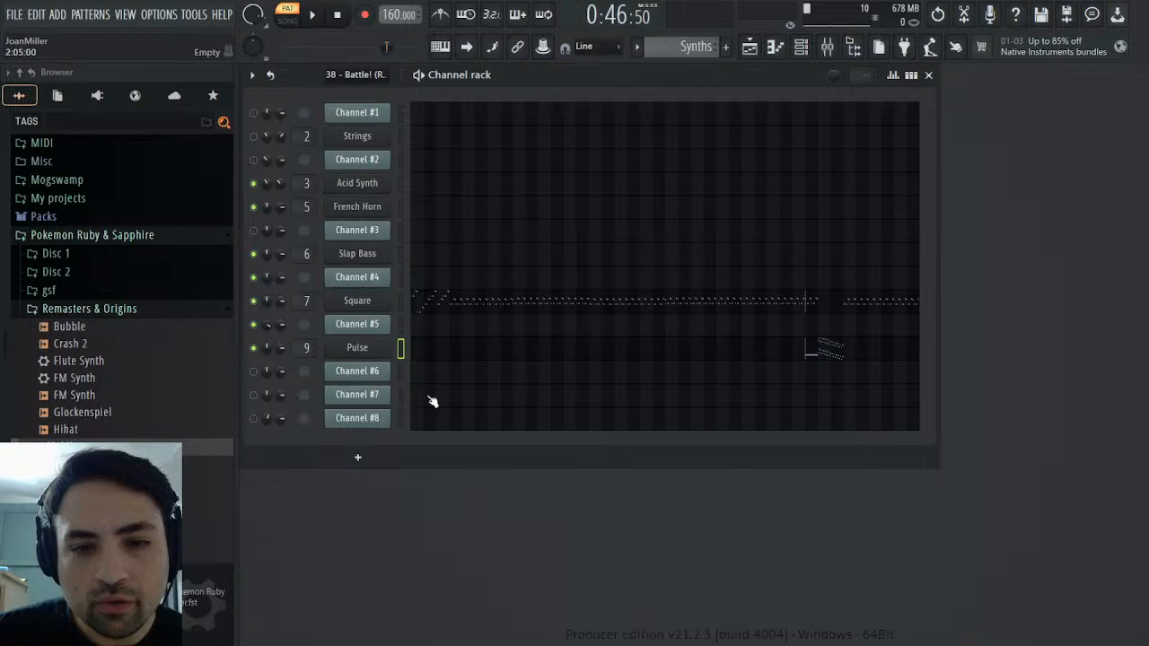
click(358, 348)
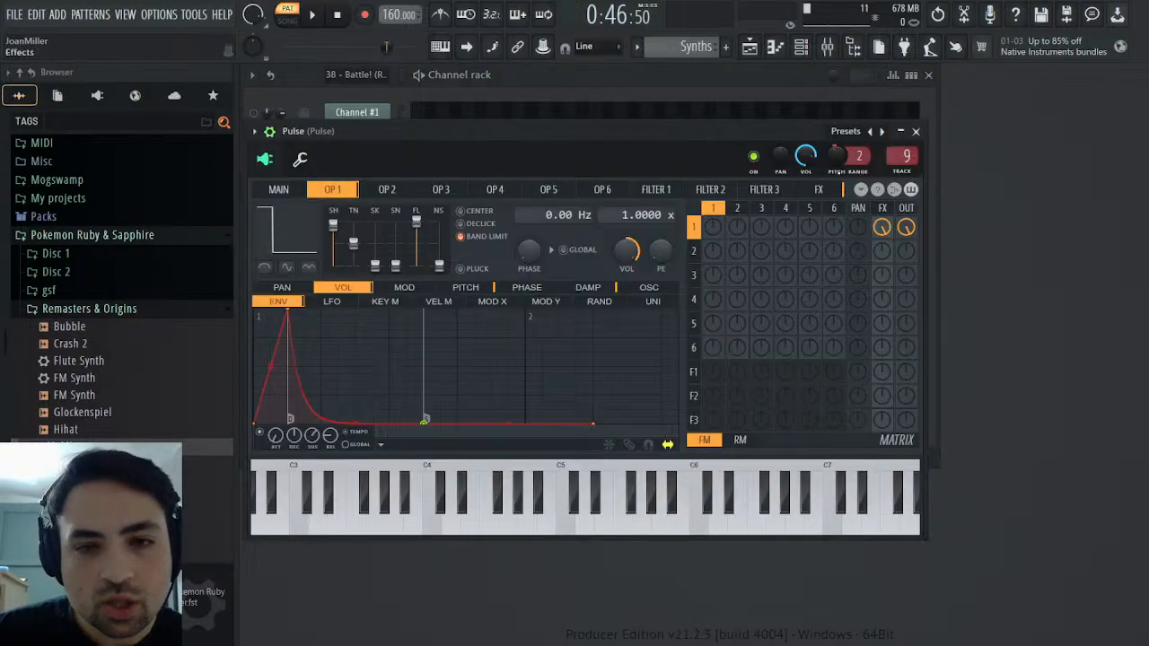
click(916, 131)
click(843, 340)
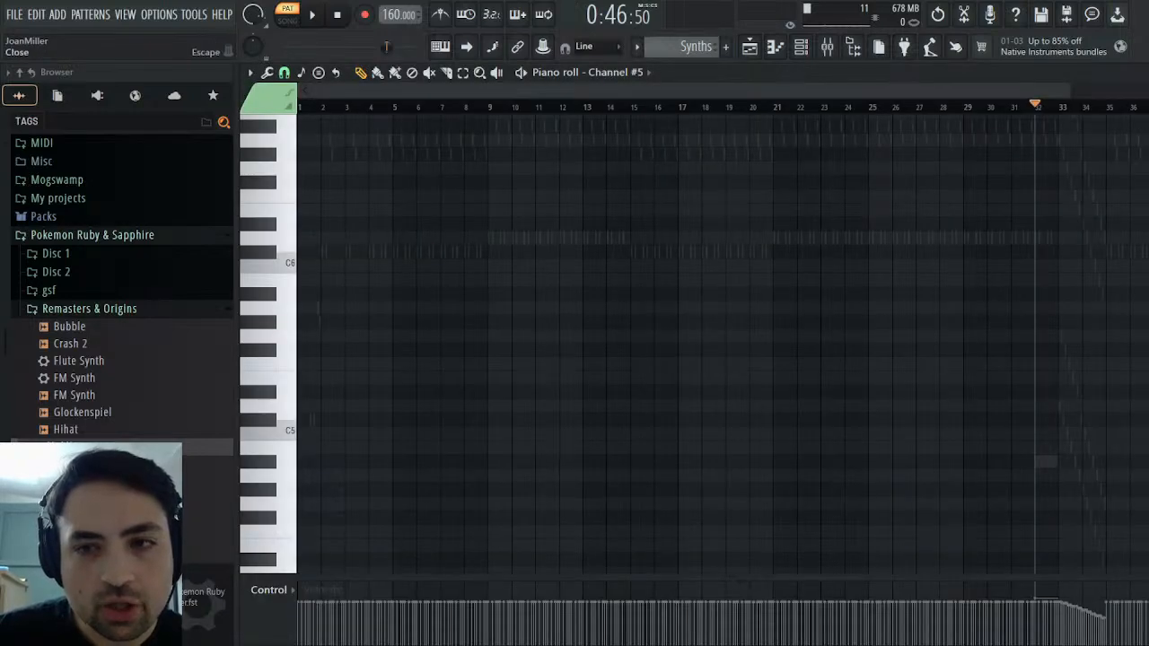
key(Escape)
Select all Pulse notes with the same colour as the sustained A#4 and lower their fine pitch to about -20 cents
click(840, 347)
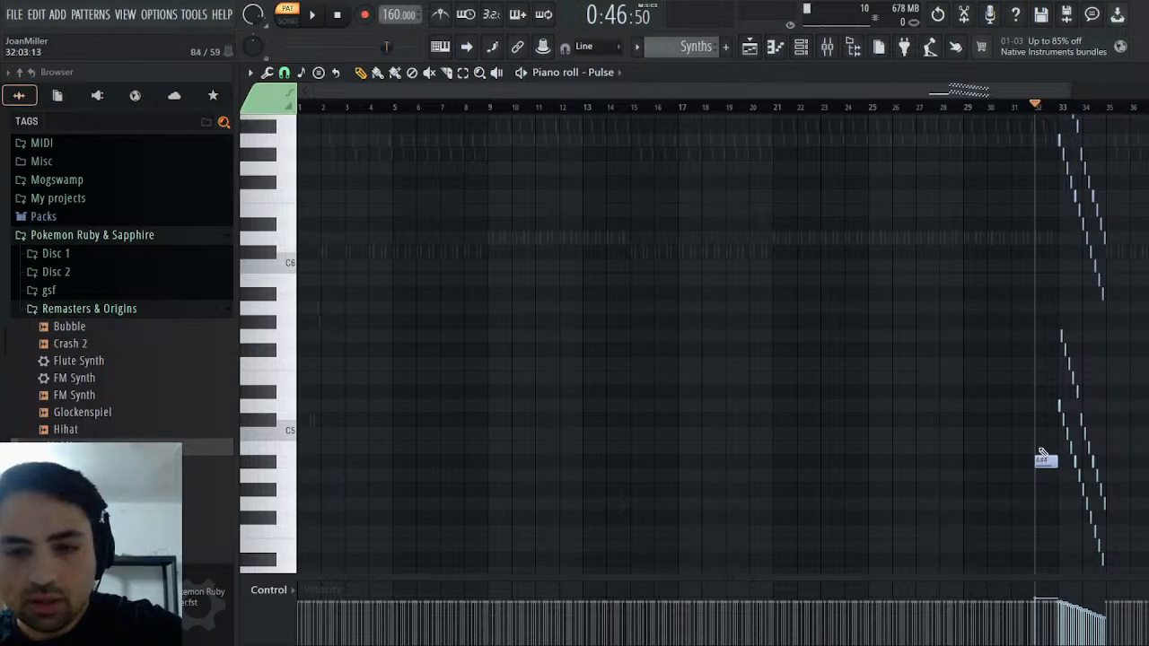
click(1047, 463)
key(shift+c)
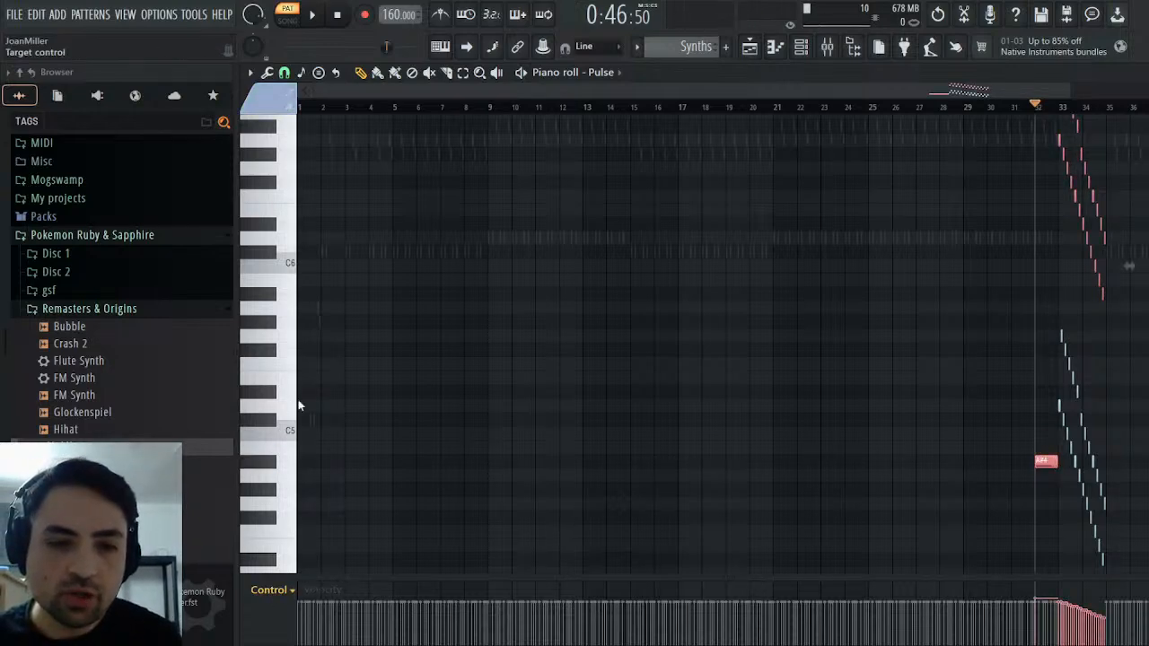
click(292, 421)
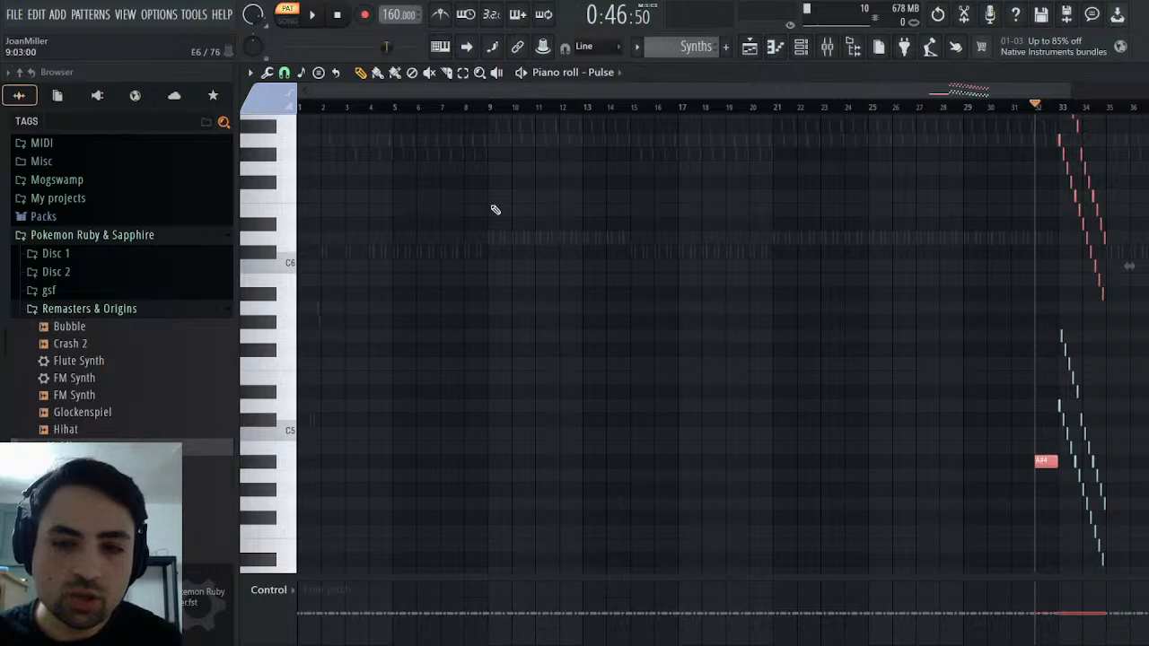
drag(311, 91, 889, 113)
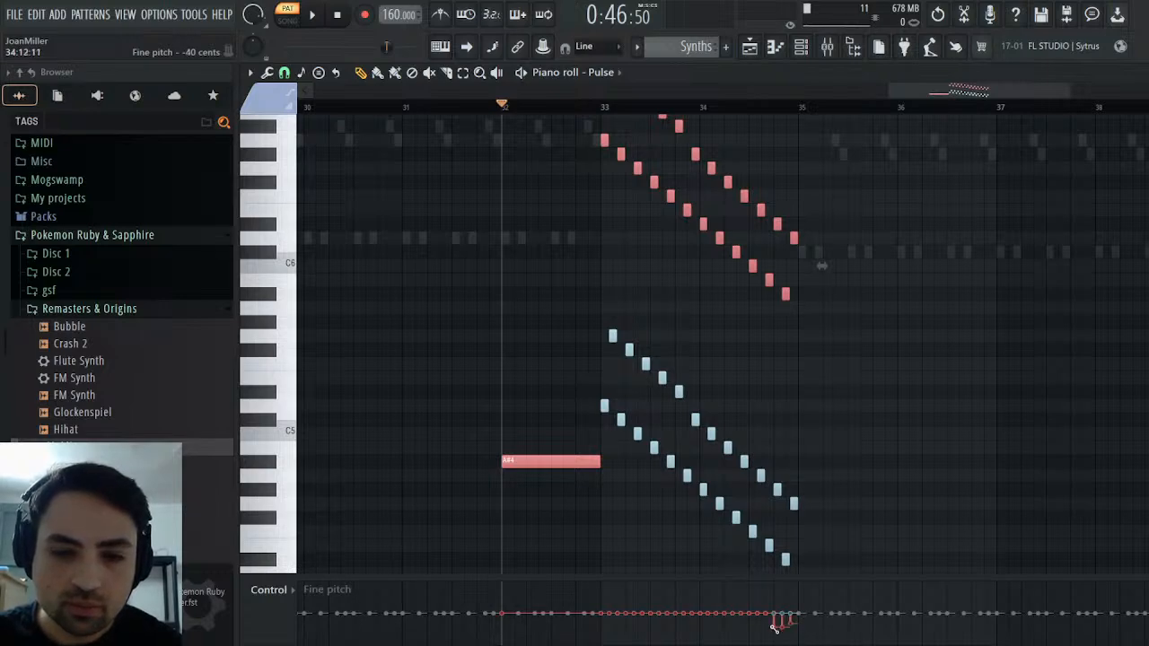
drag(776, 627, 623, 626)
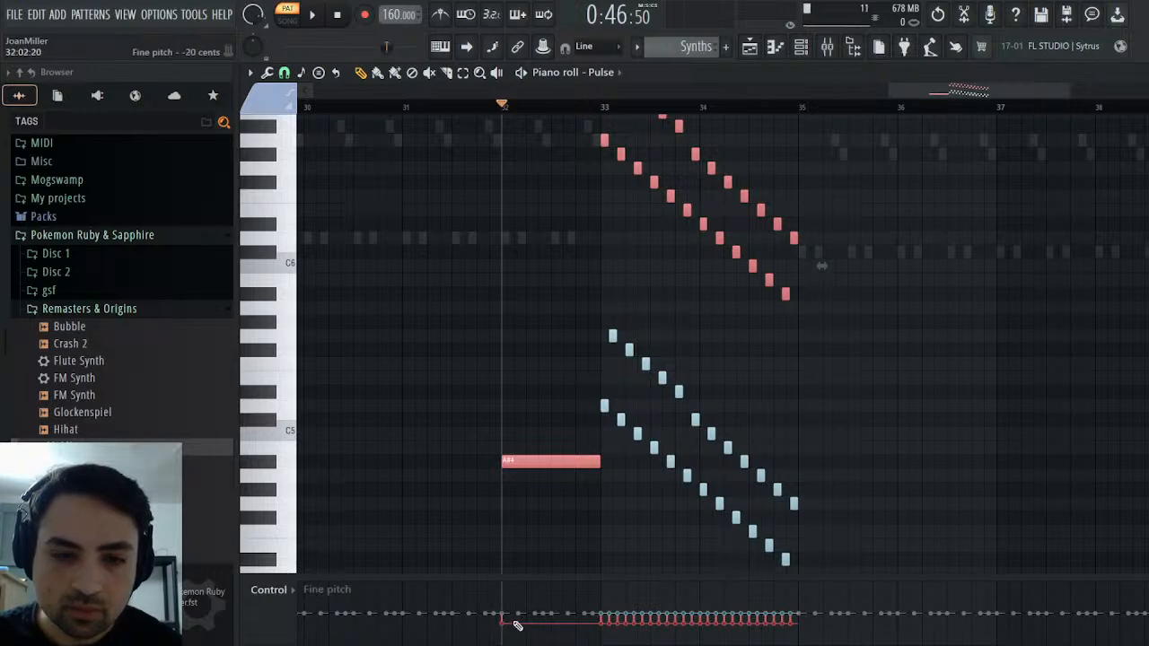
drag(517, 622, 754, 627)
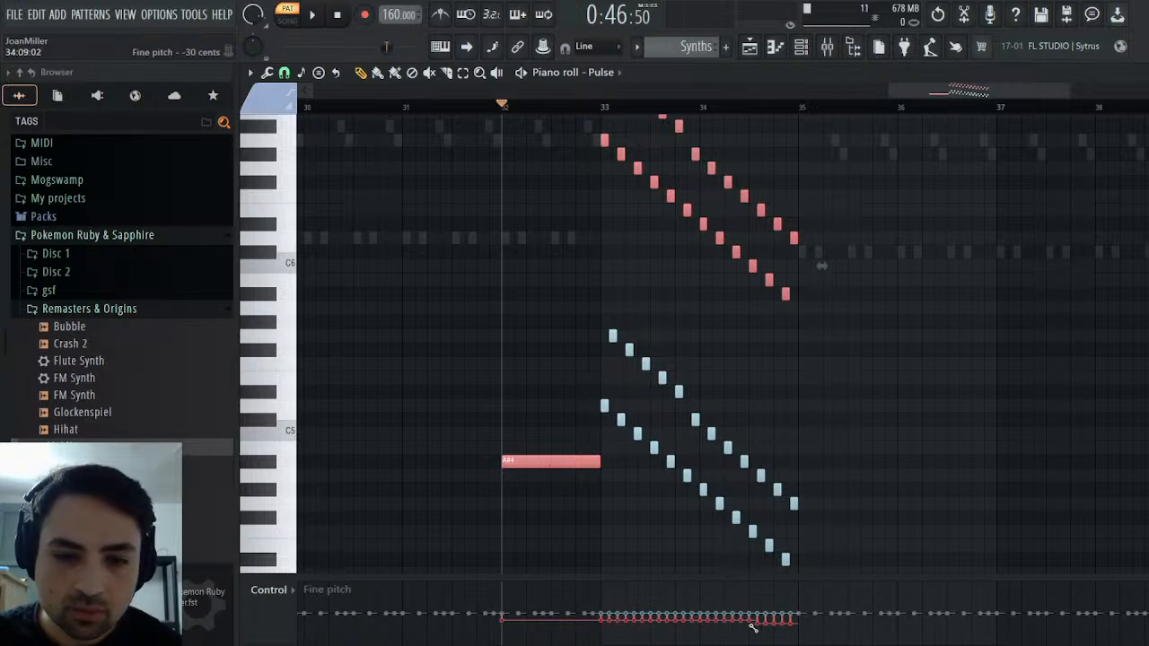
Listen to the detuned Pulse notes from bar 32 in the Synths pattern and stop playback
click(311, 15)
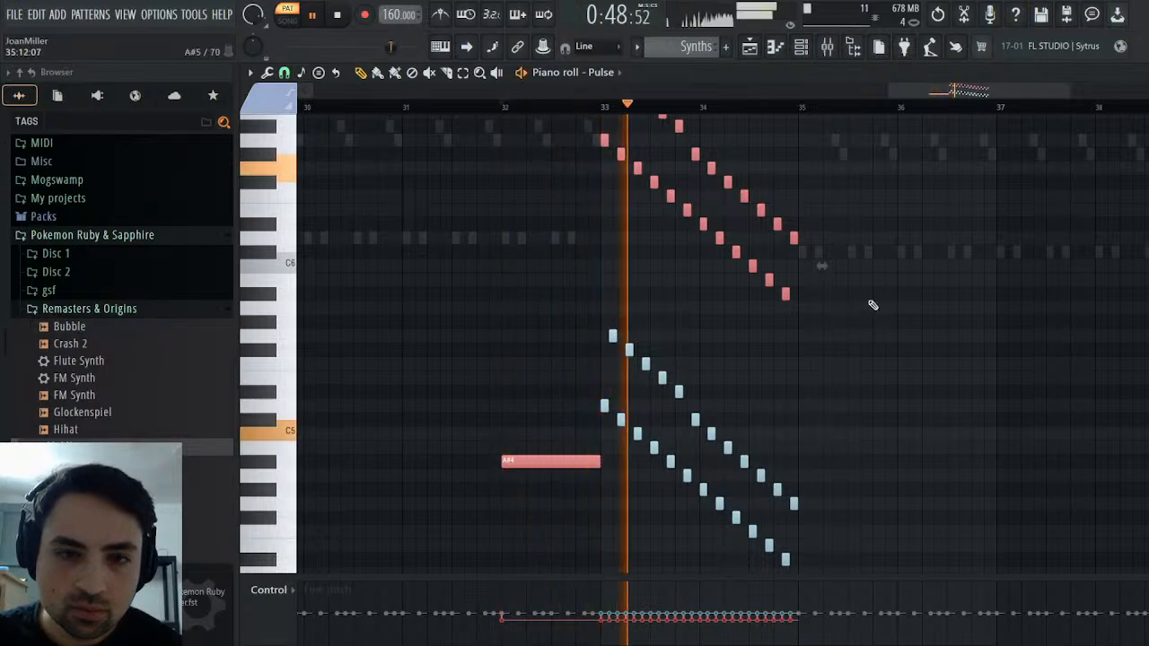
click(1138, 72)
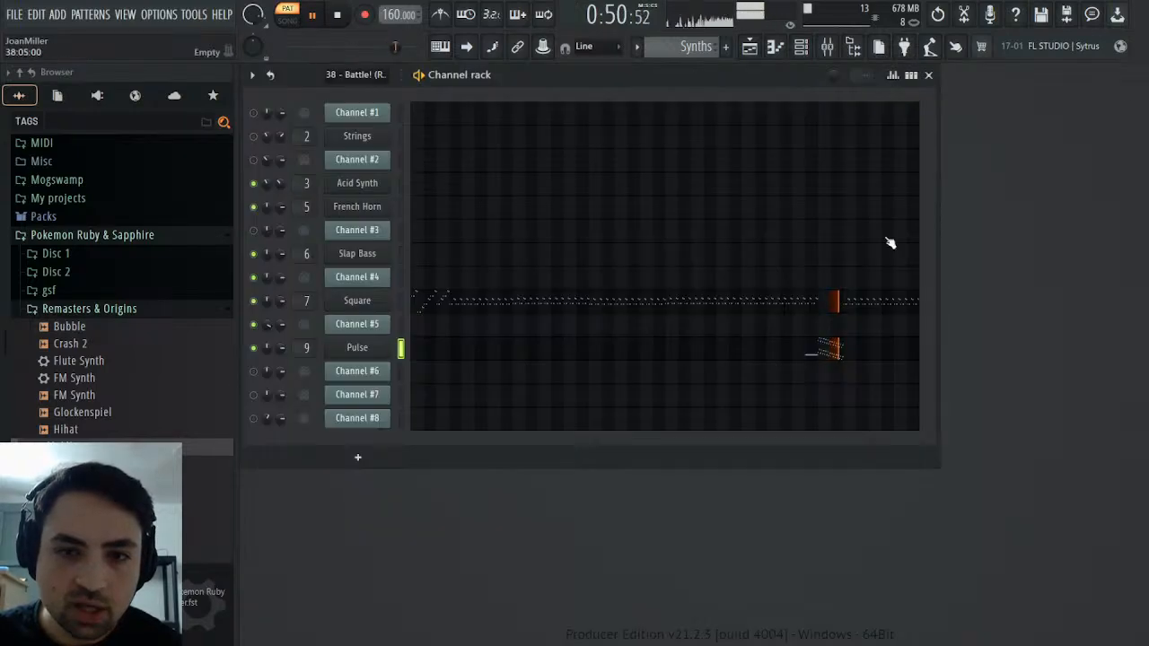
click(337, 16)
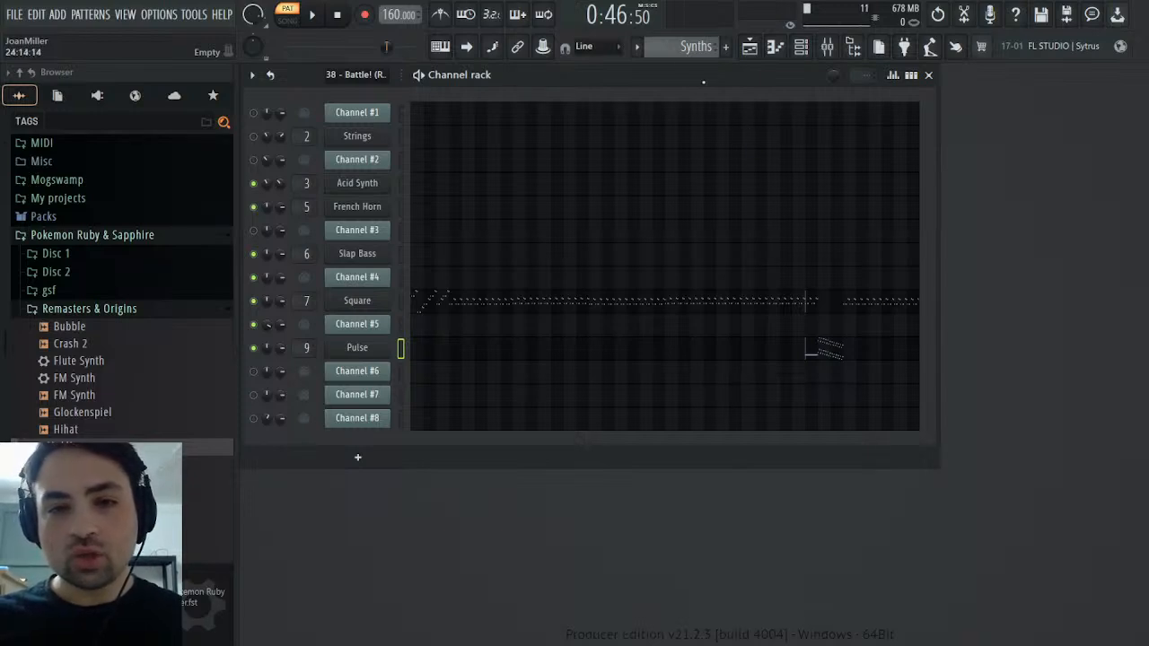
Unmute Channel #6 in the MIDI pattern and play it from the start together with Channel #2
scroll(702, 48, up, 2)
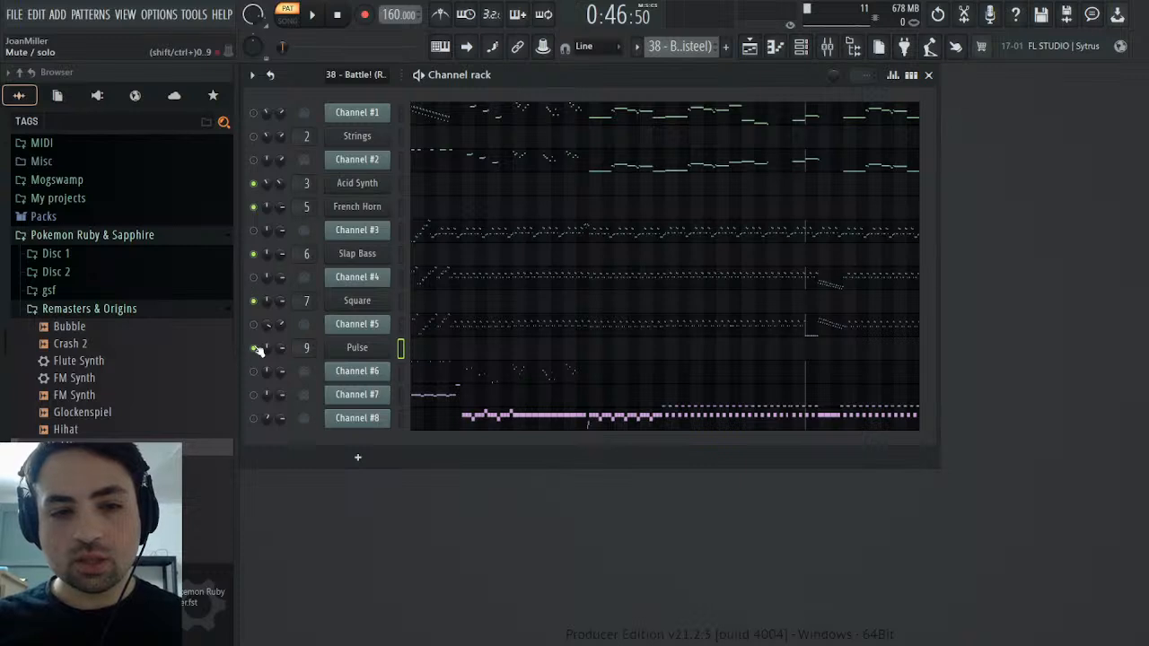
click(254, 371)
click(337, 16)
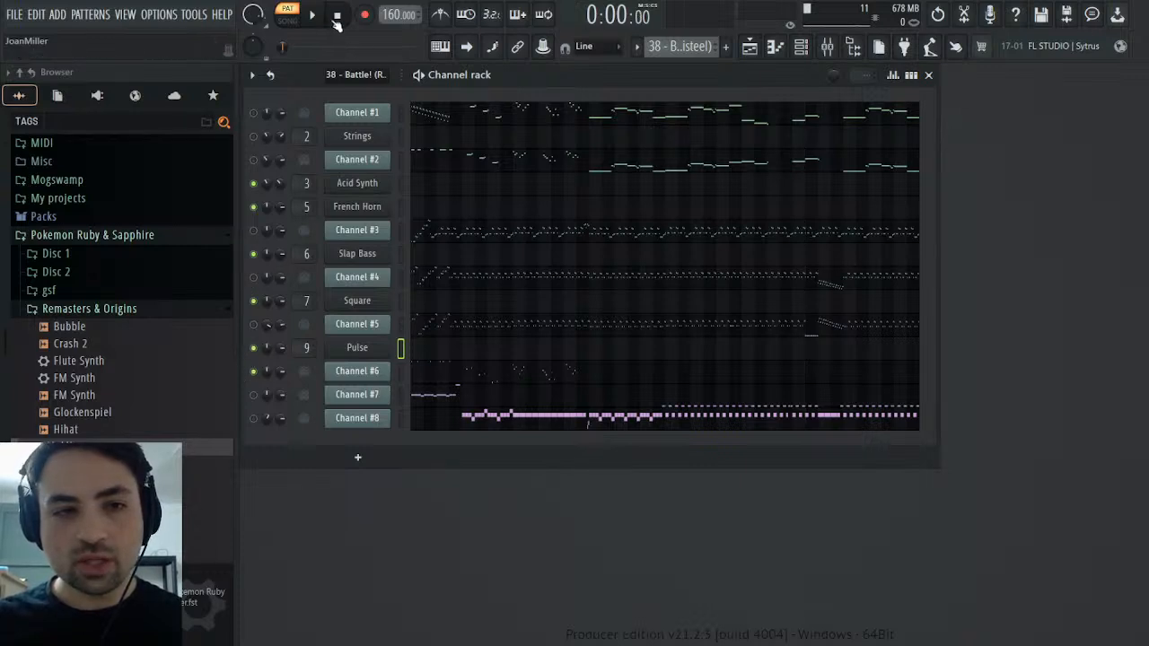
key(space)
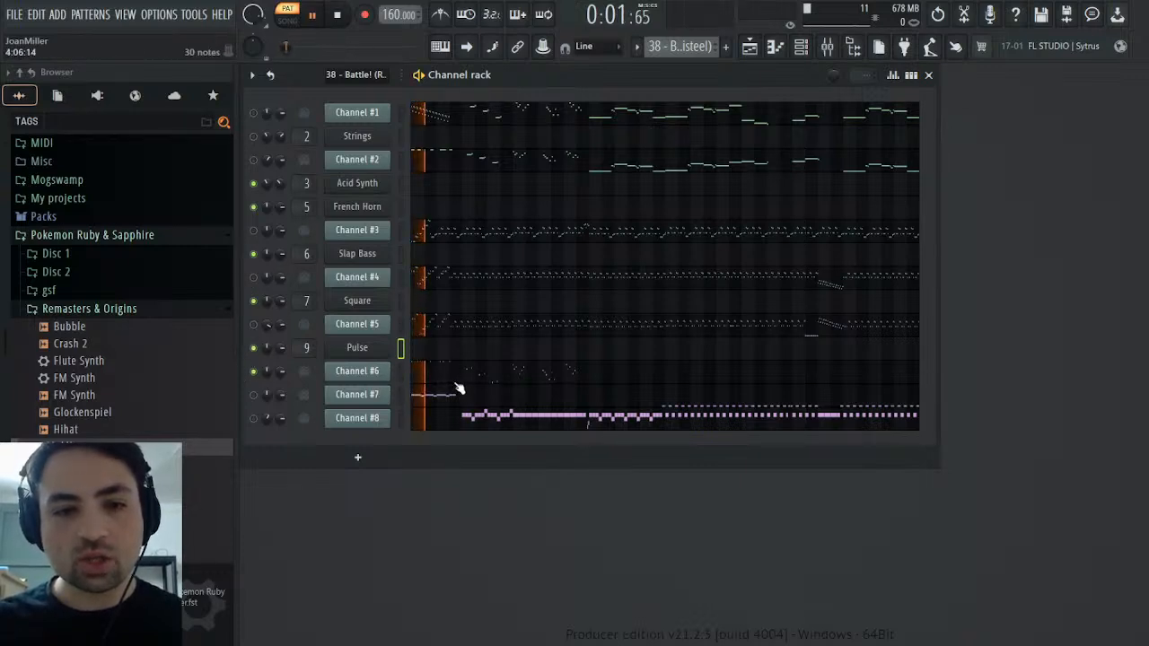
click(254, 160)
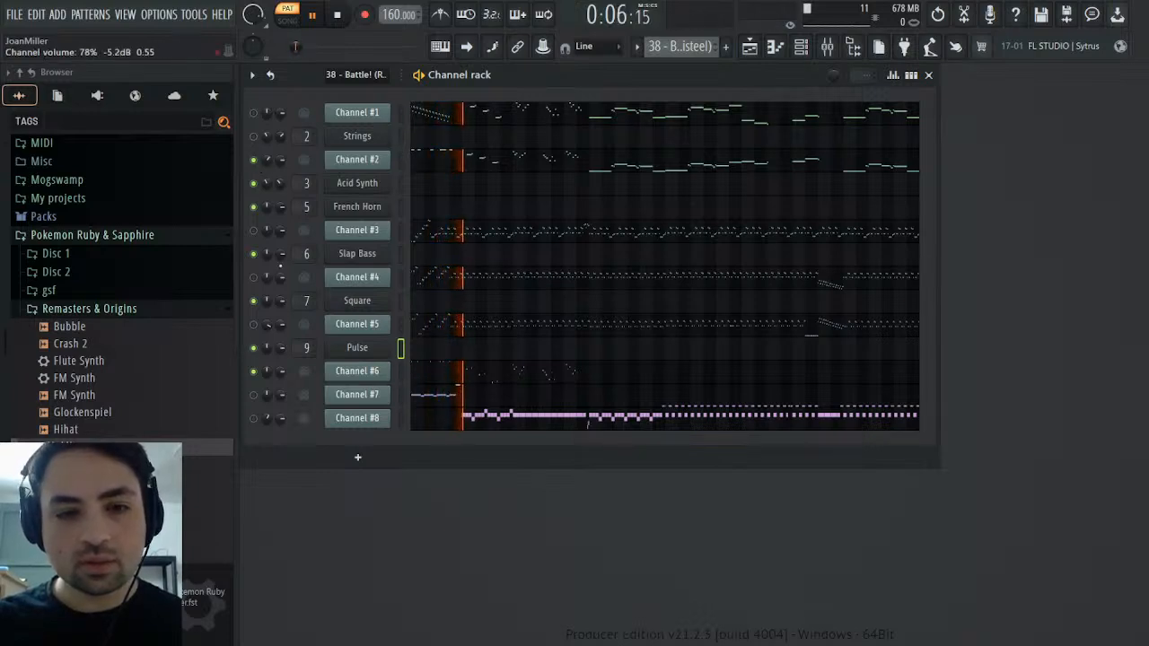
Check Channel #6's channel panning events during playback, mute Channel #2 again and stop playback
right_click(268, 372)
click(310, 407)
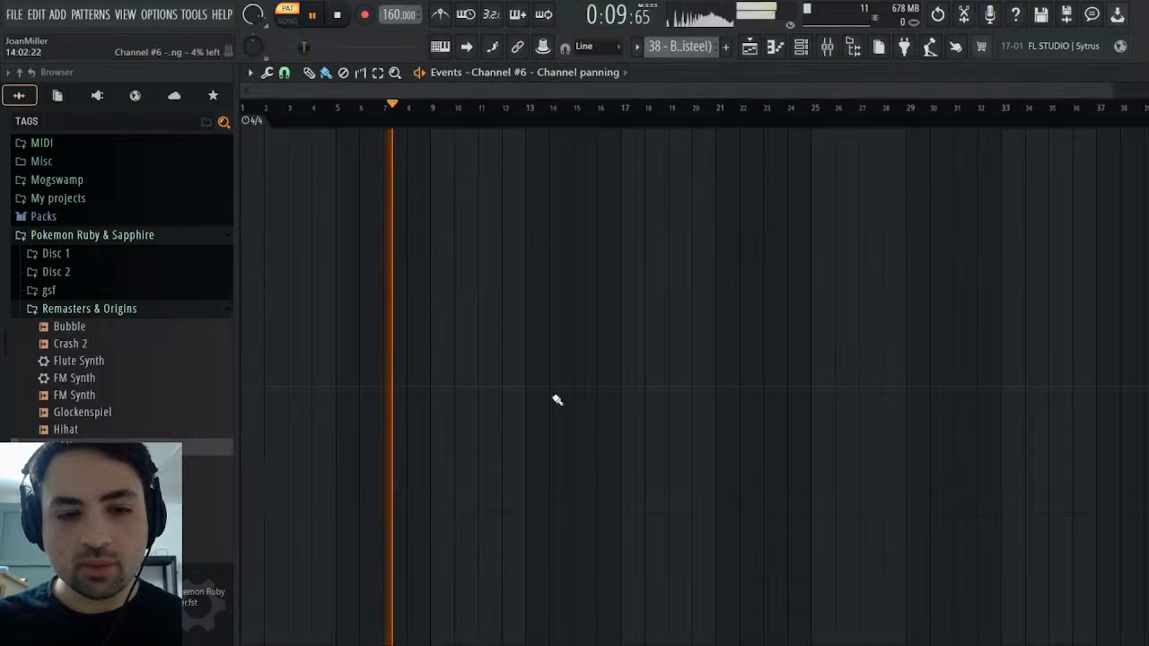
key(Escape)
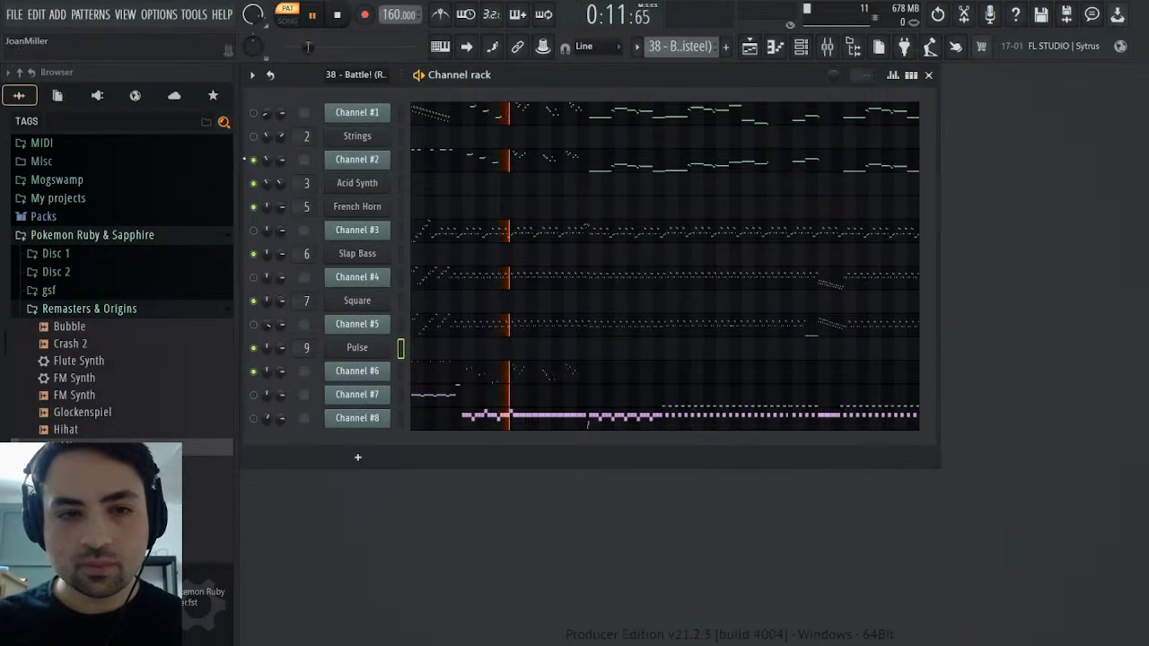
click(253, 160)
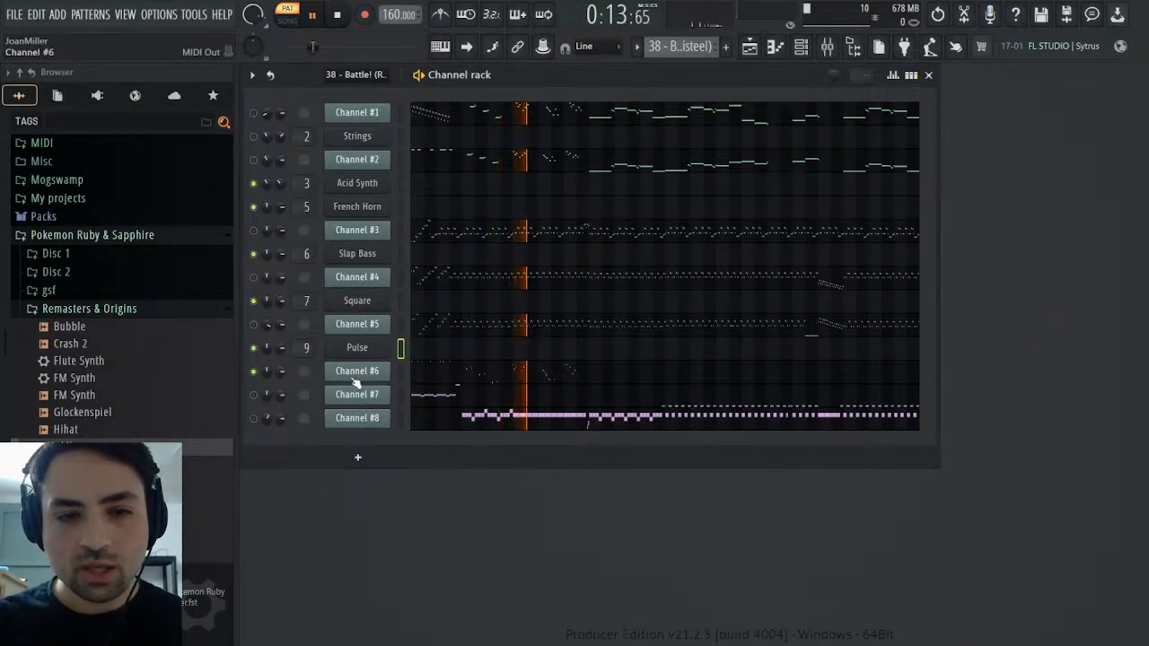
click(401, 371)
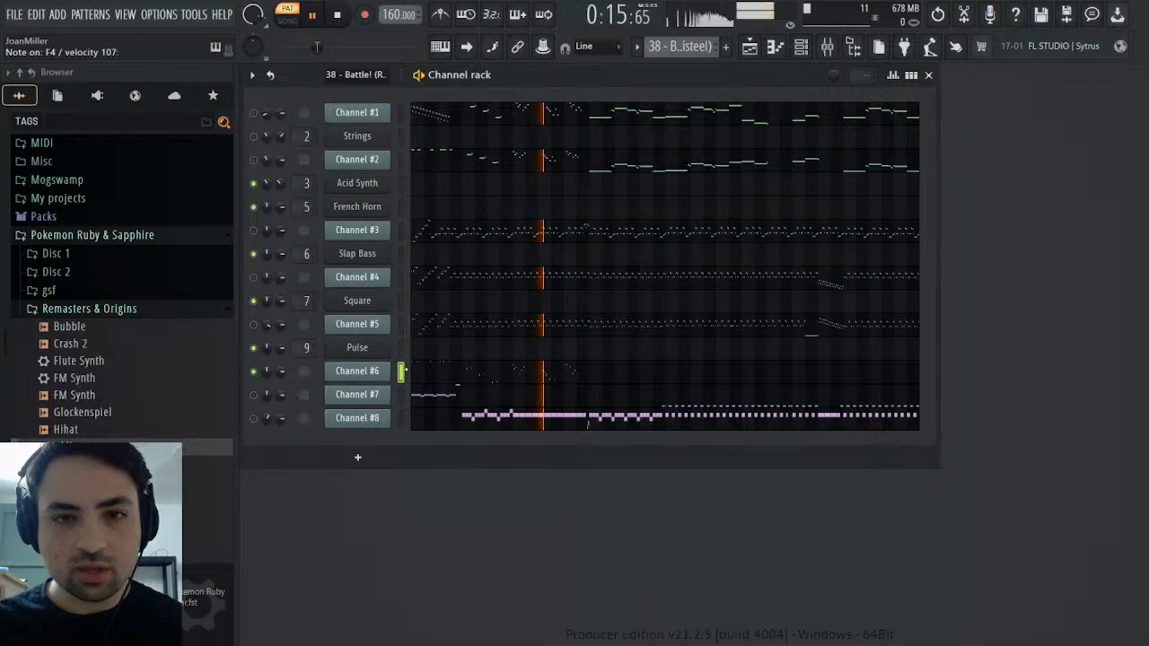
click(337, 16)
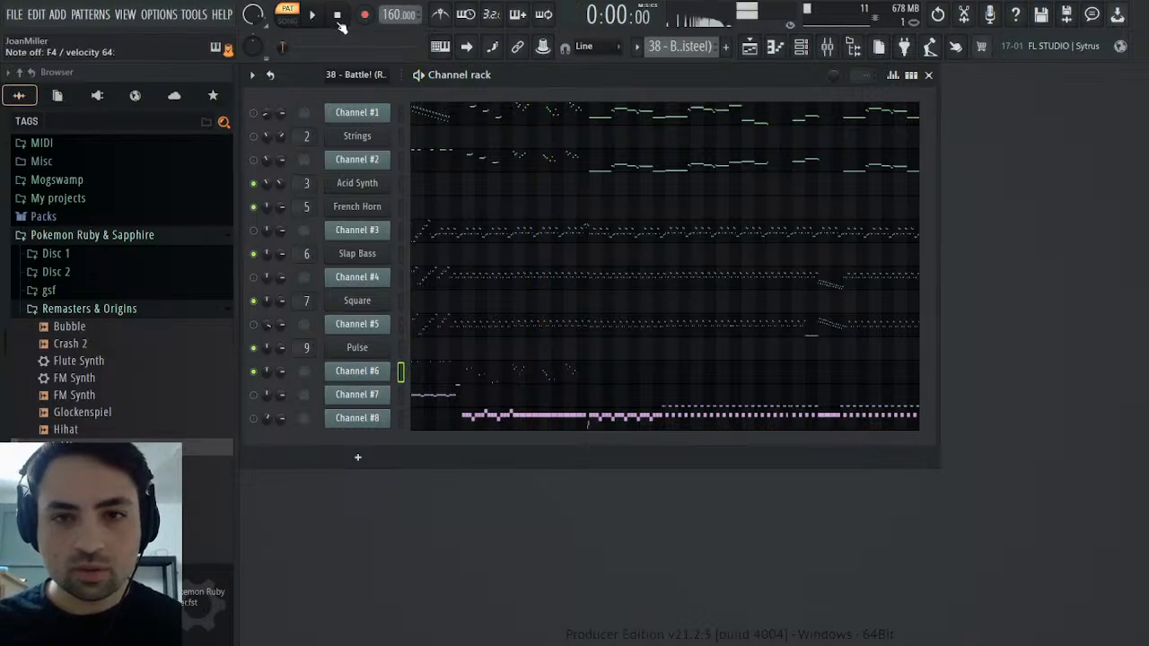
Add the Square preset from the Remasters & Origins folder as a new channel between Channel #6 and Channel #7
scroll(95, 389, down, 4)
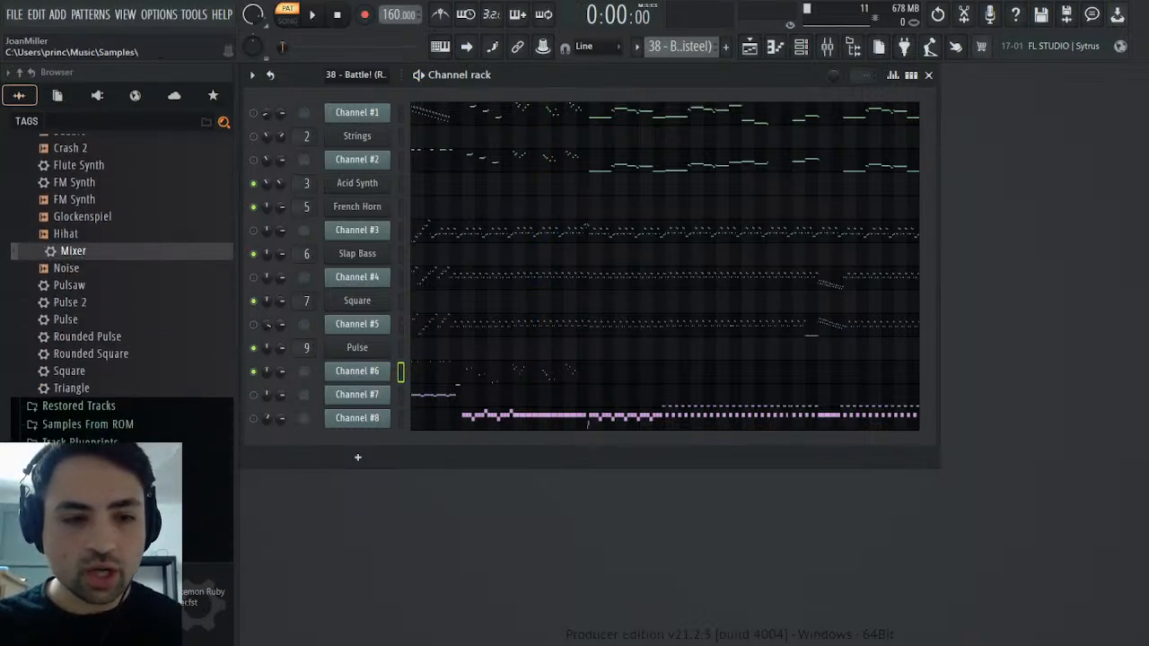
scroll(95, 389, up, 2)
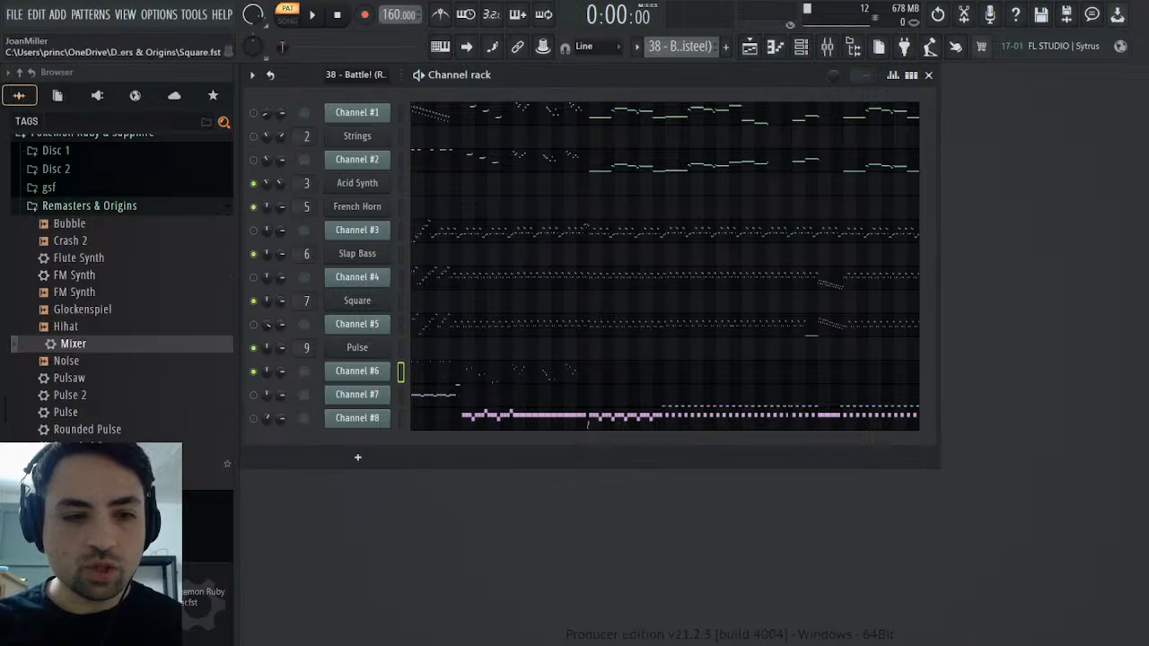
drag(224, 464, 404, 399)
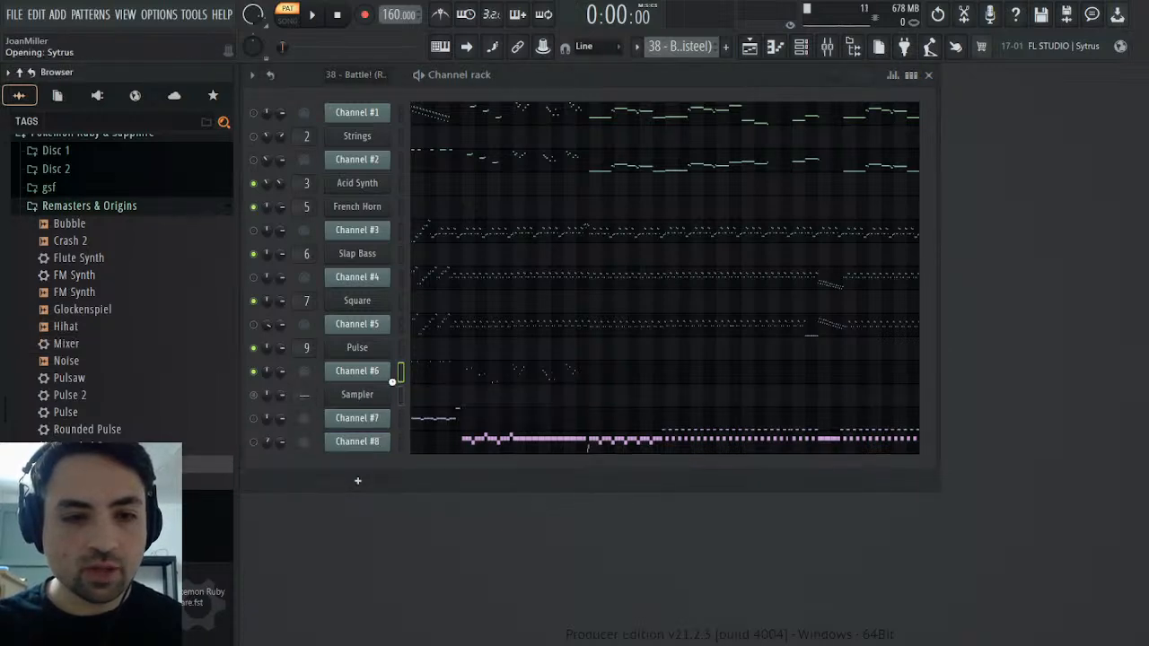
Change Square #2's operator 1 waveform to a sawtooth and rename the channel Saw
click(314, 180)
click(341, 175)
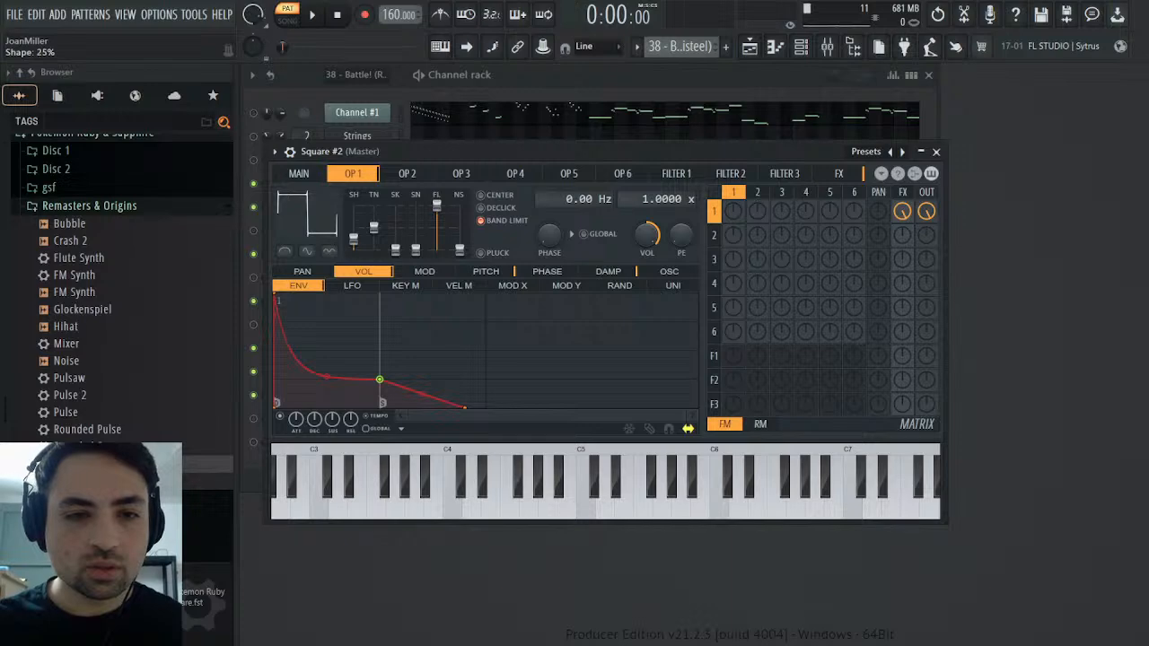
click(336, 215)
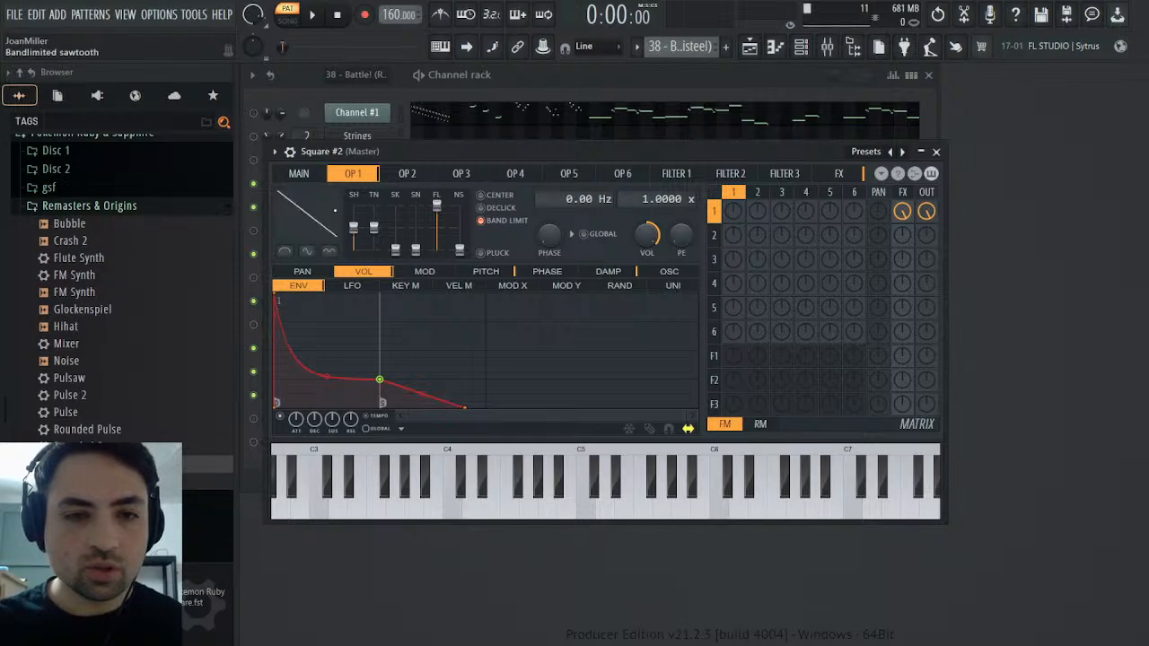
click(936, 151)
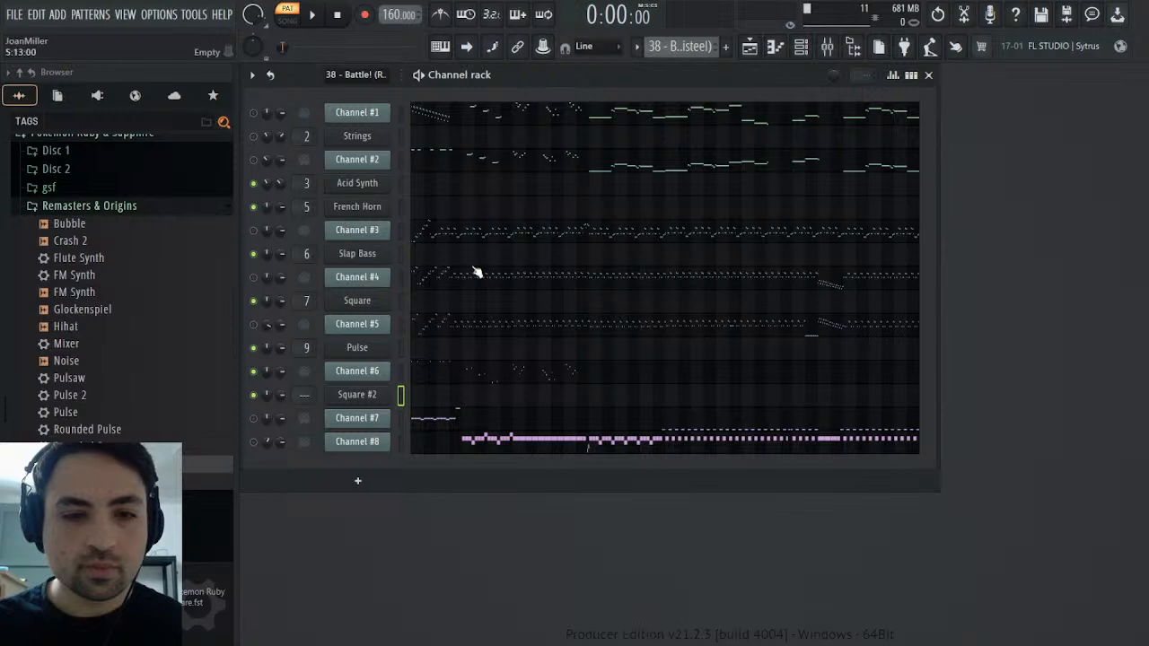
click(400, 395)
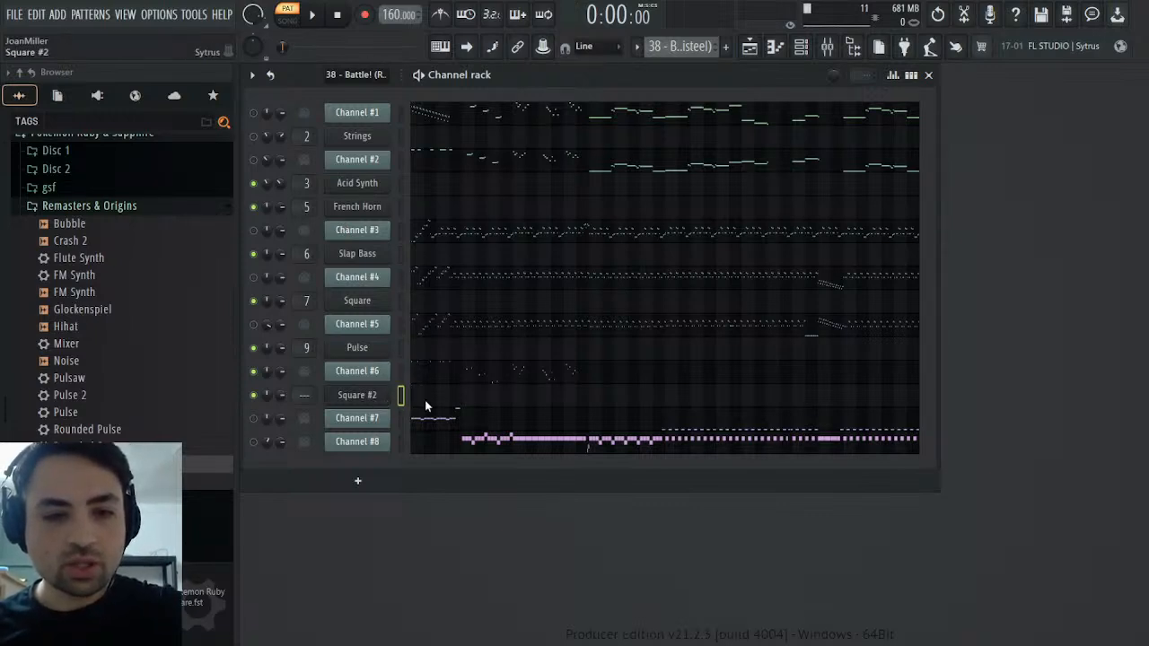
text(Saw)
key(Return)
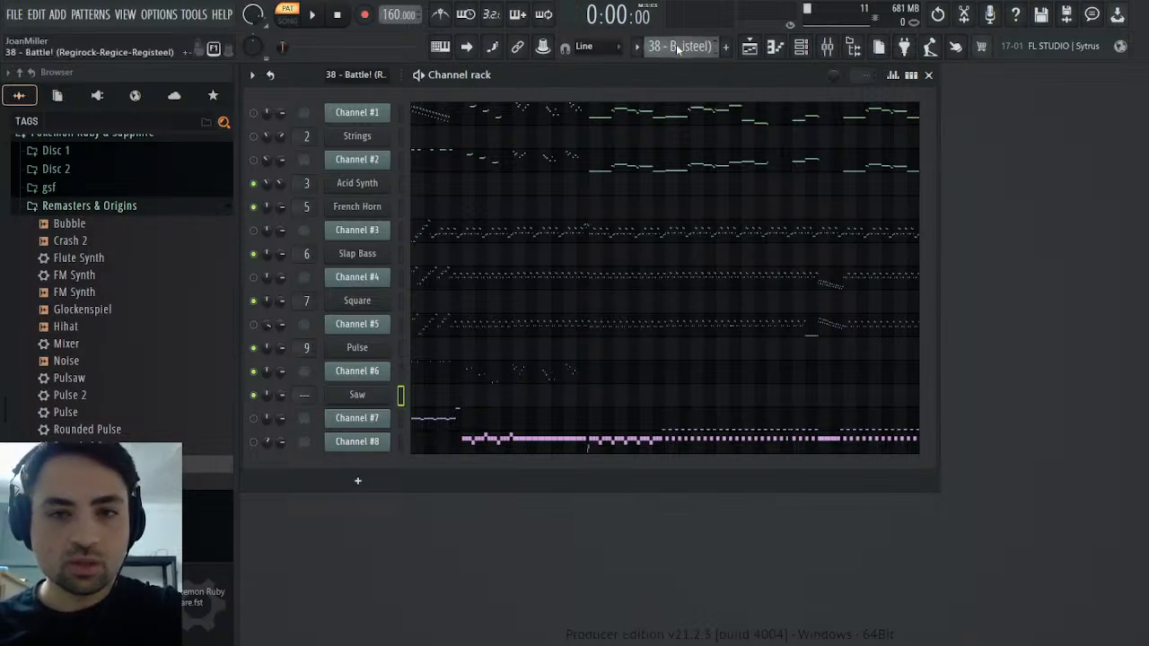
Paste Channel #6's notes into the Saw channel of the Melody pattern and play the pattern from the start
click(710, 100)
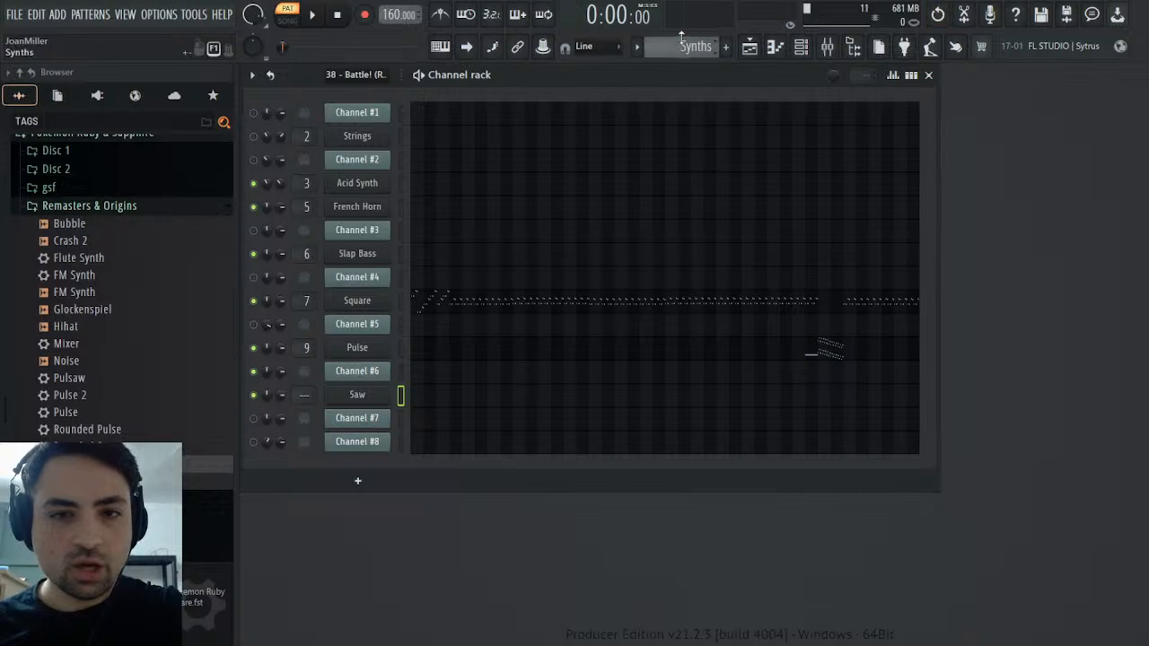
scroll(695, 54, down, 2)
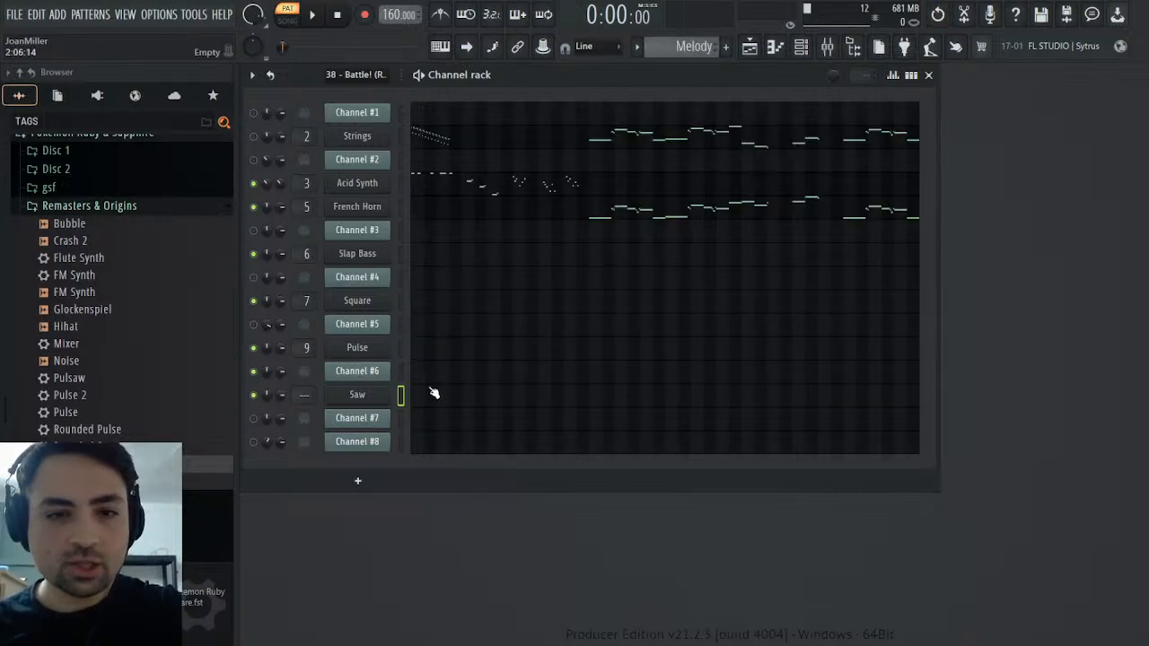
key(space)
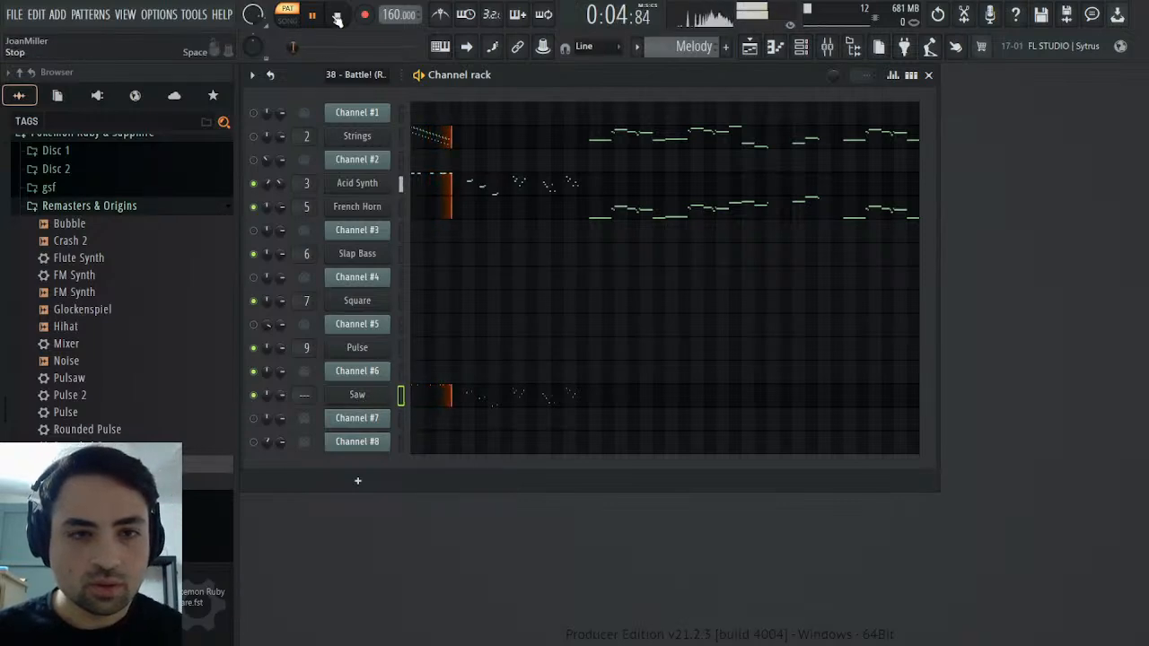
key(space)
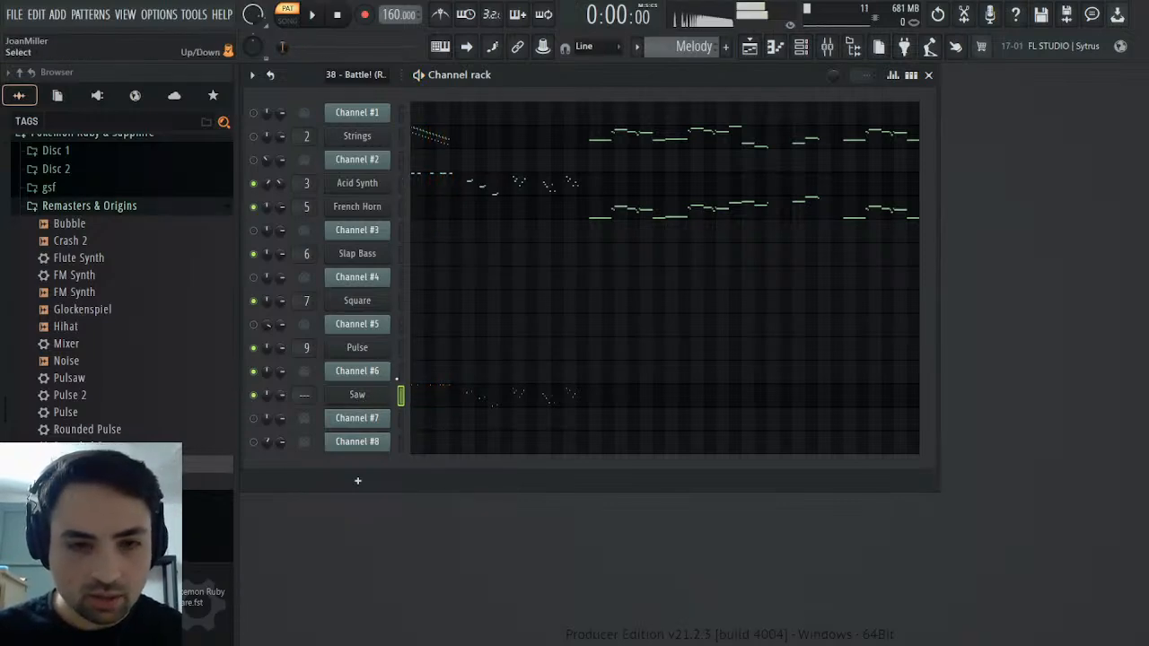
Replay the Melody pattern, check the Saw synth's operator 1 settings and compare its sound with Channel #6 in the MIDI pattern
click(401, 373)
click(401, 395)
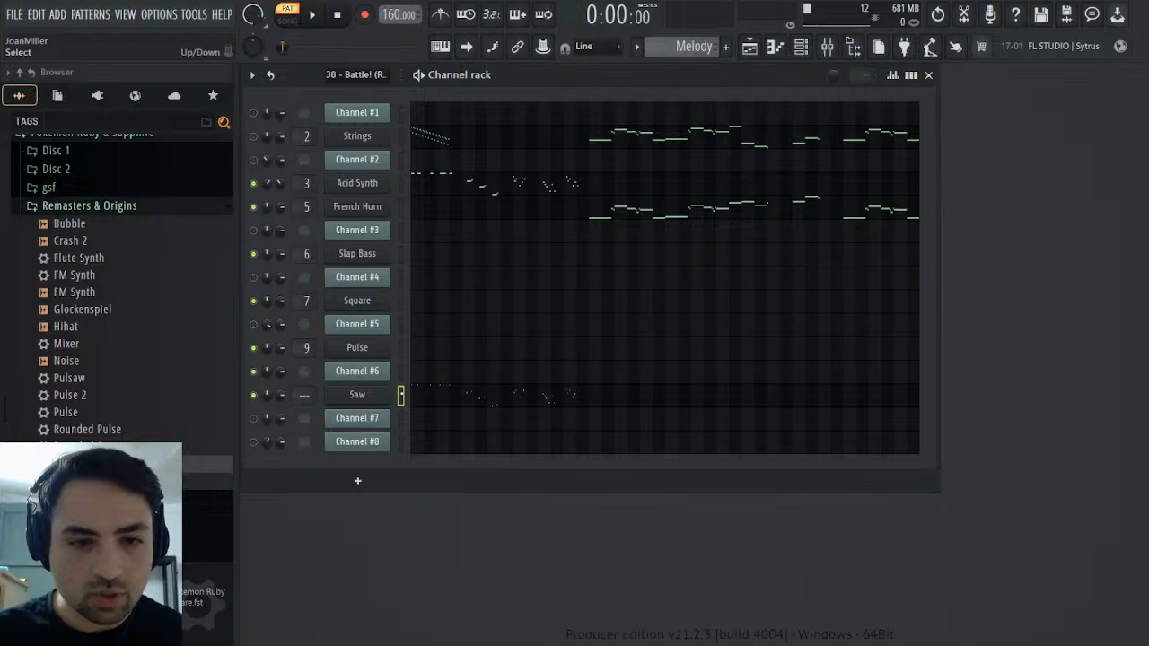
click(315, 16)
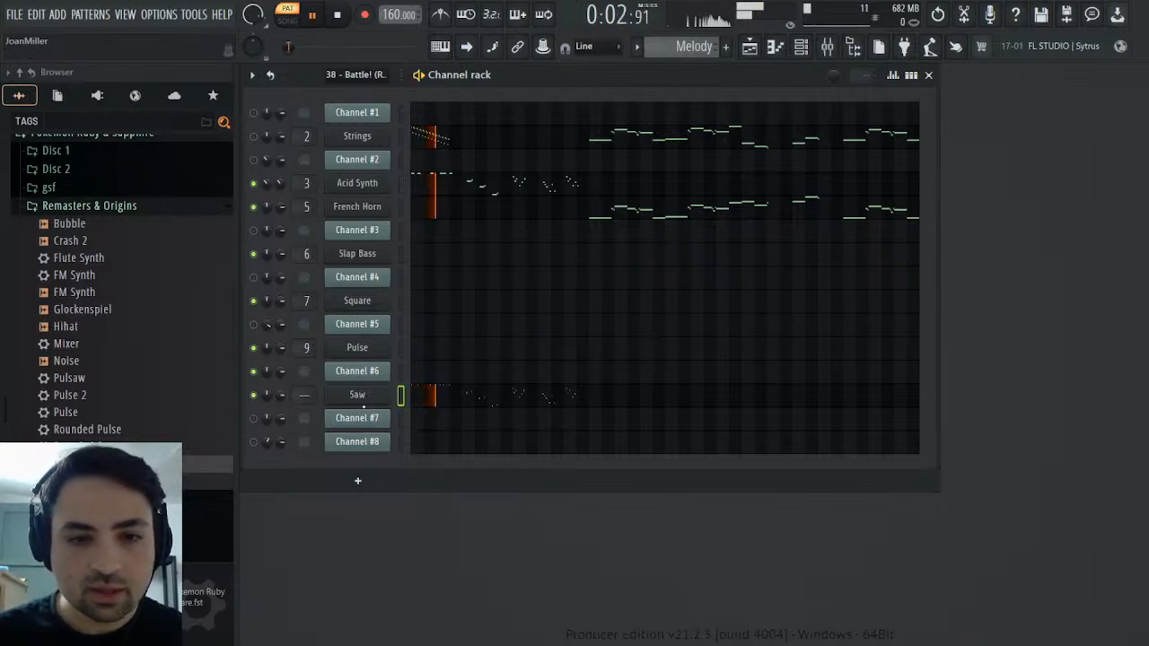
click(362, 397)
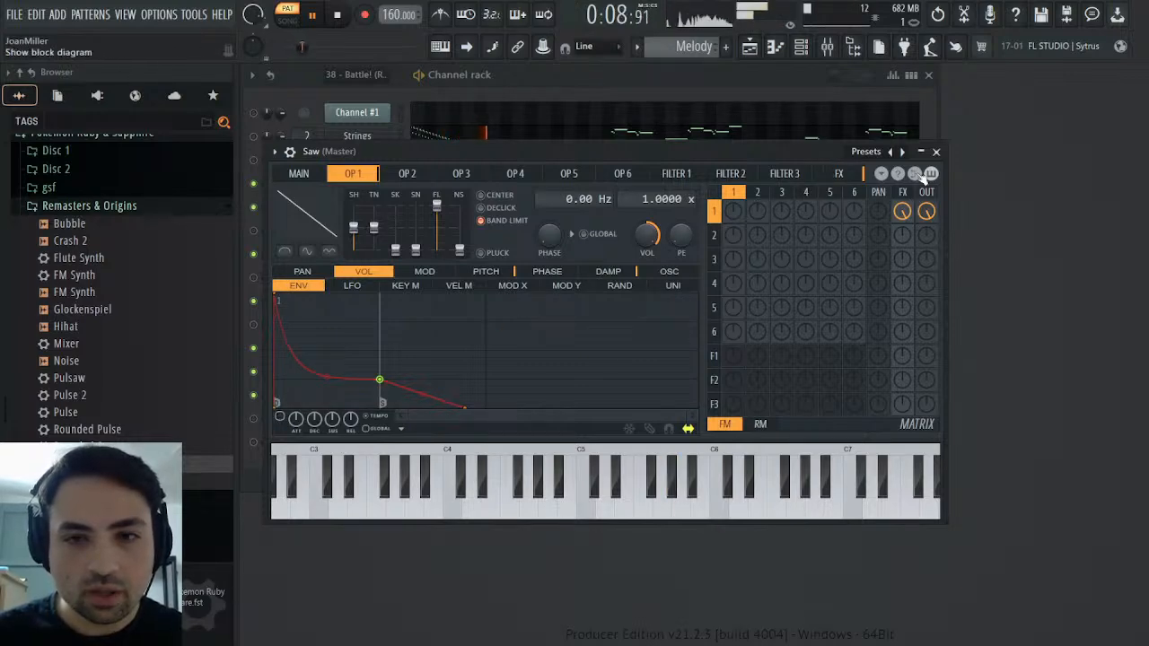
click(935, 151)
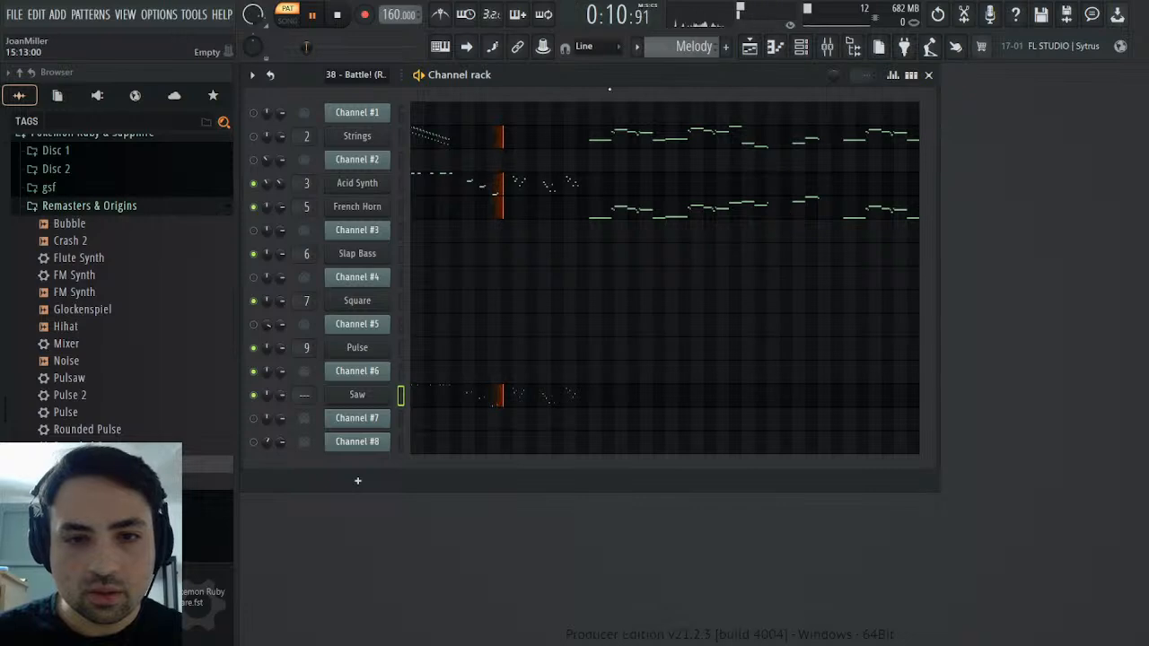
scroll(687, 48, up, 1)
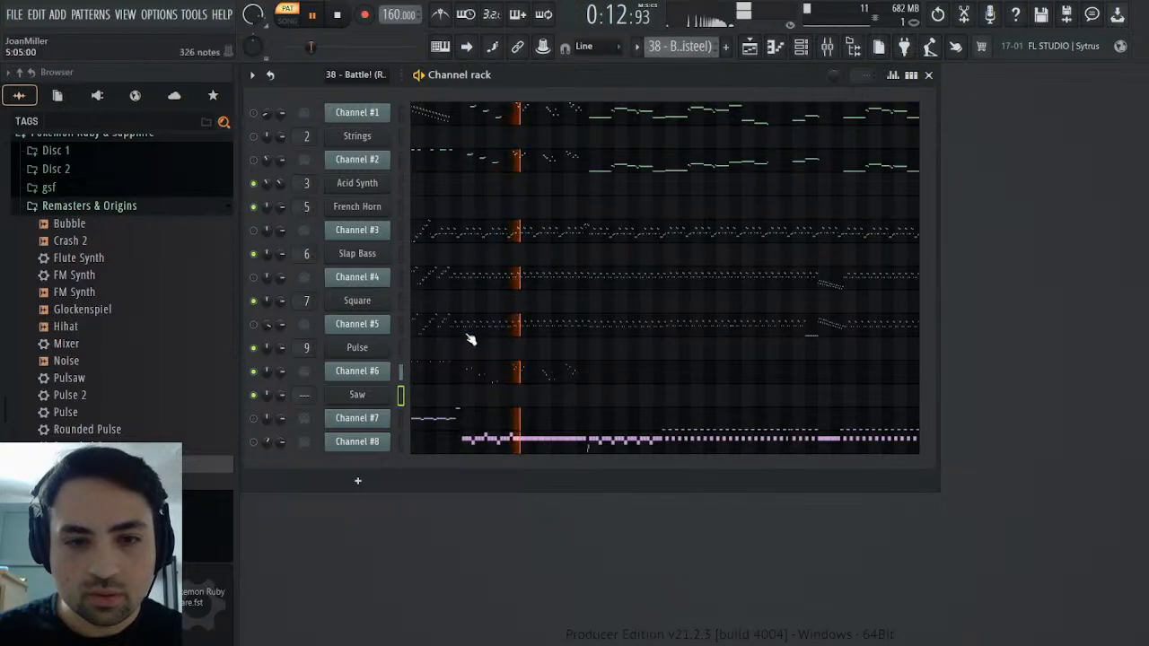
scroll(667, 46, down, 1)
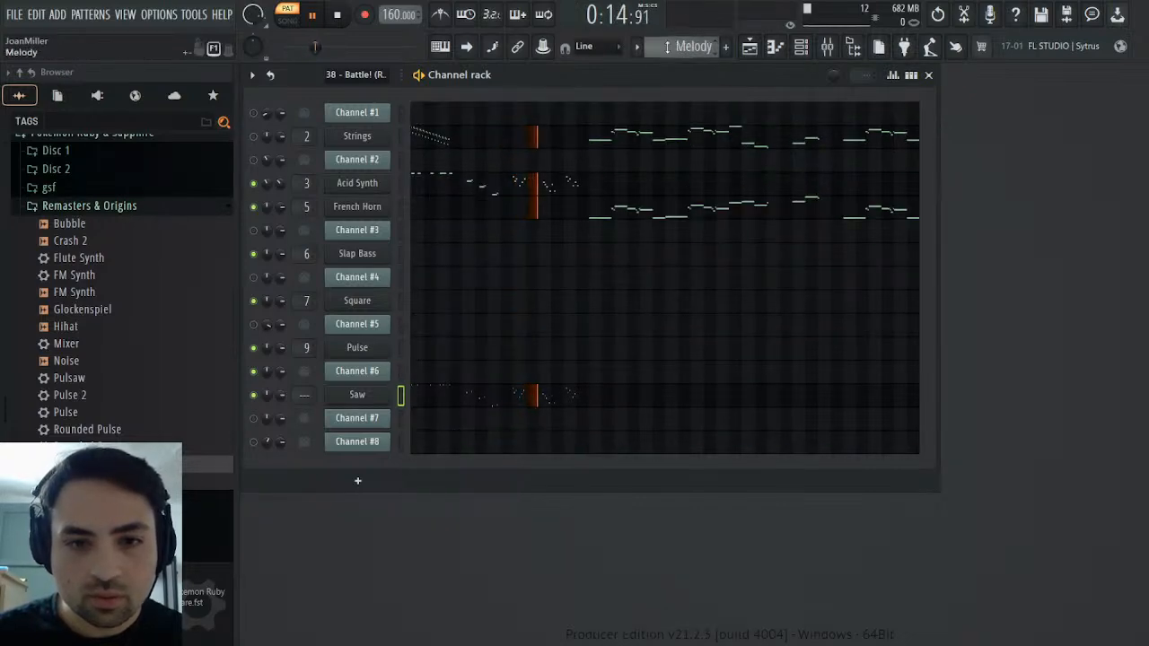
Mute Acid Synth in the Melody pattern and route the Saw channel to mixer track 10
click(255, 184)
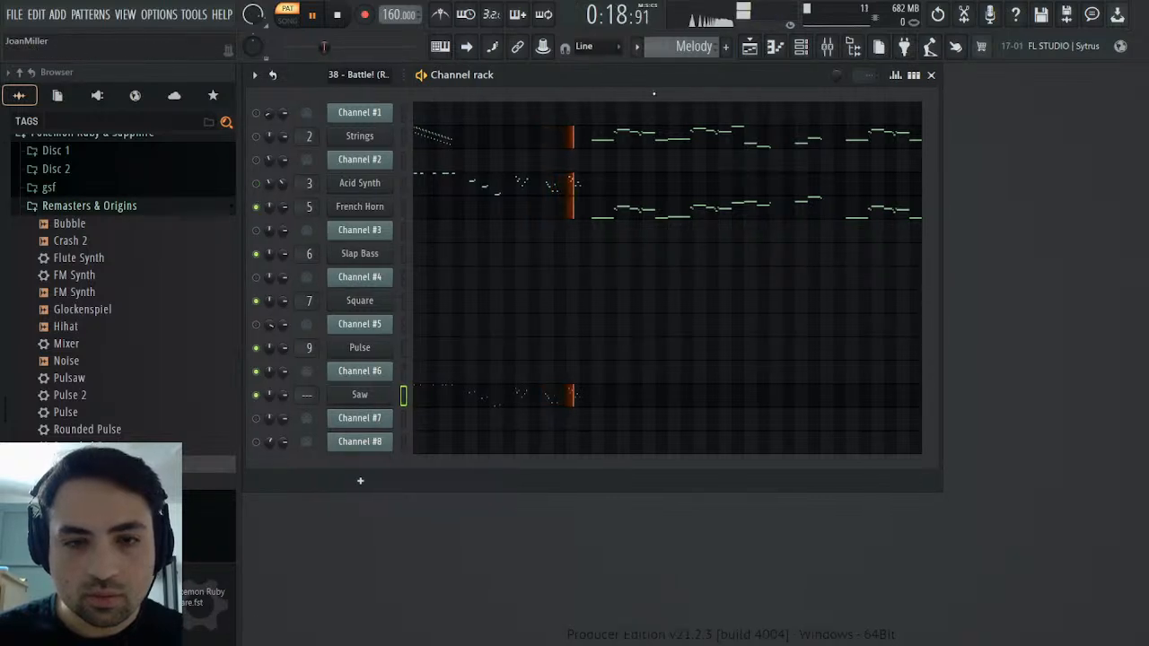
click(382, 397)
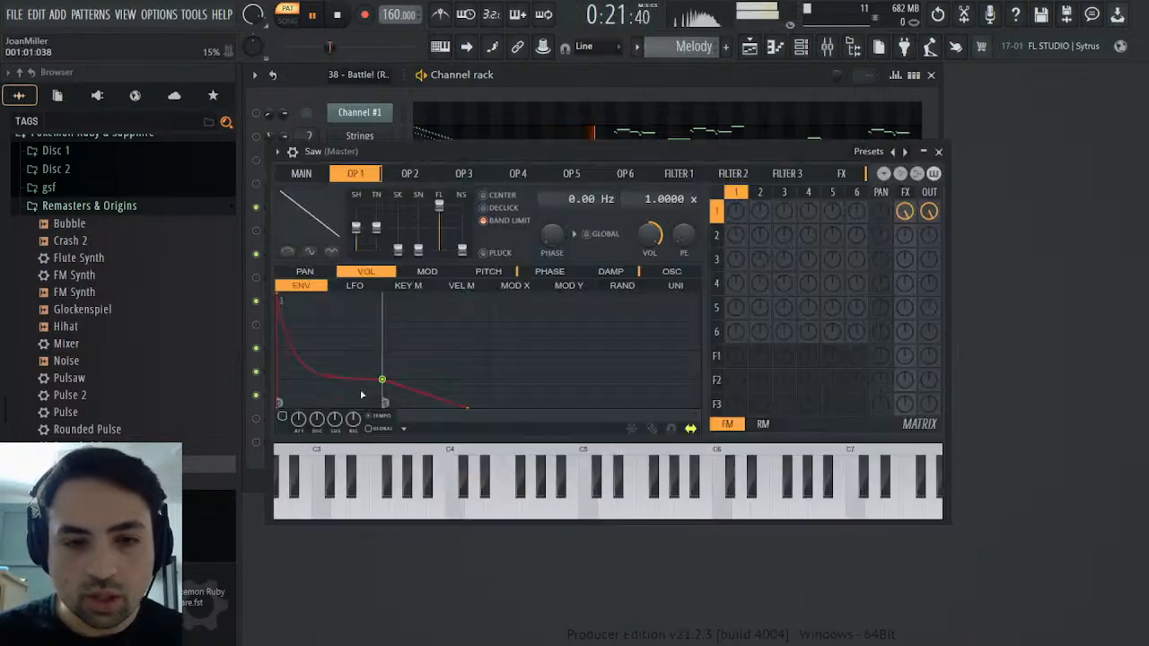
click(278, 150)
double_click(932, 189)
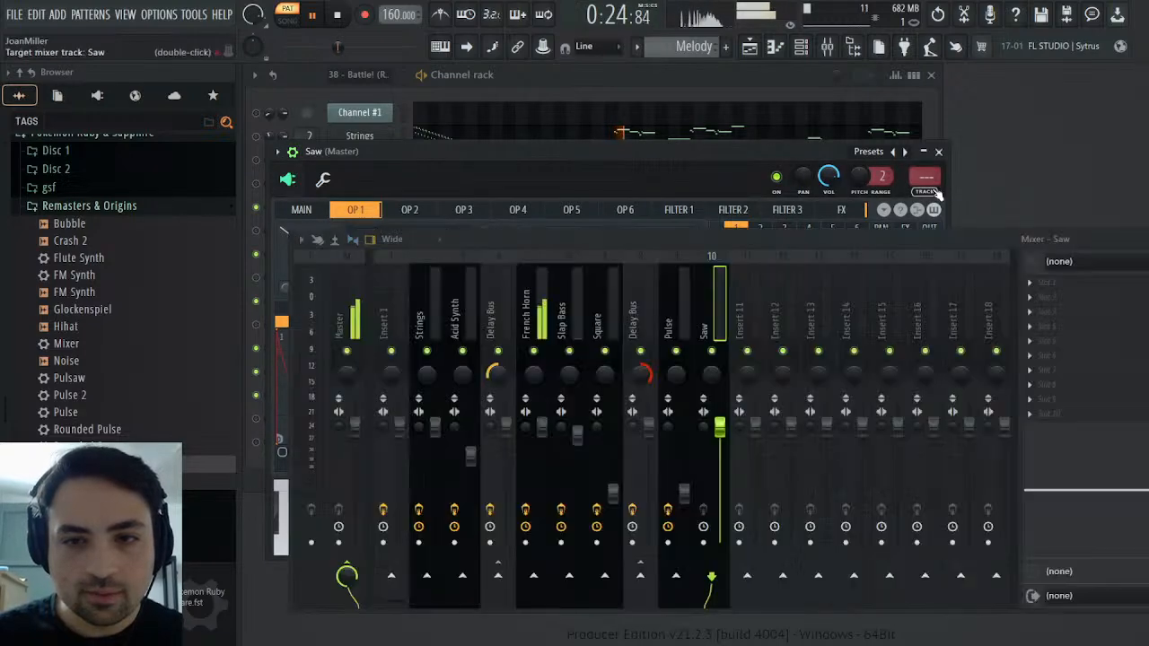
Load the Mixer preset onto mixer track 10, lower its fader level with the Pulse track's and name the track Saw
drag(72, 344, 1047, 354)
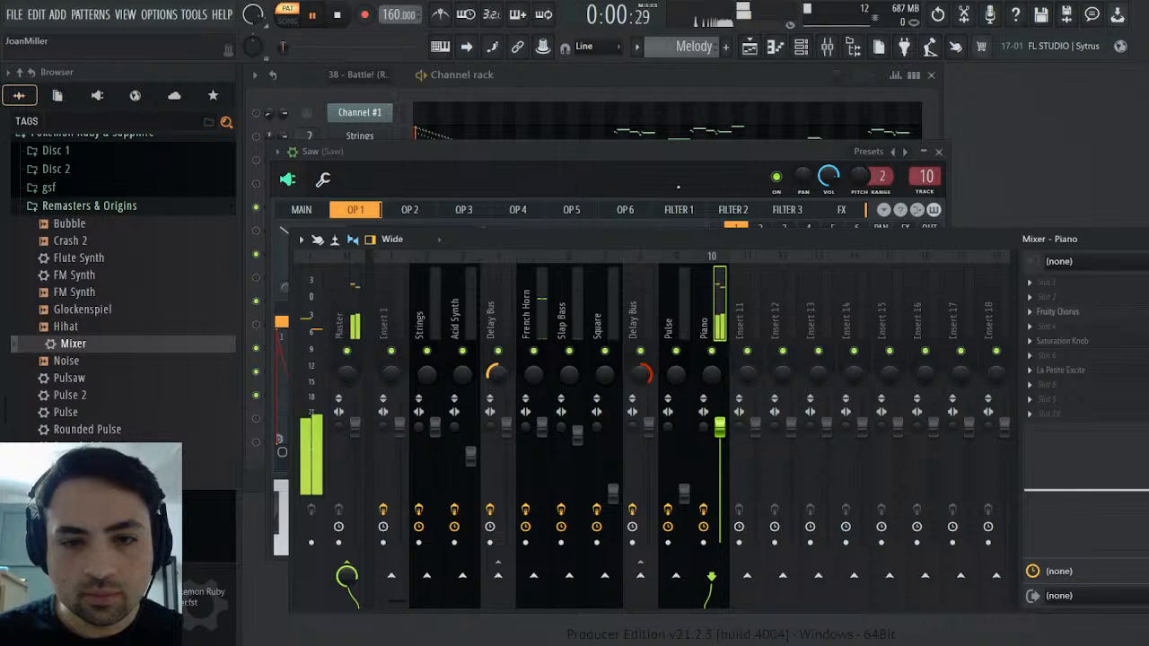
drag(721, 428, 726, 444)
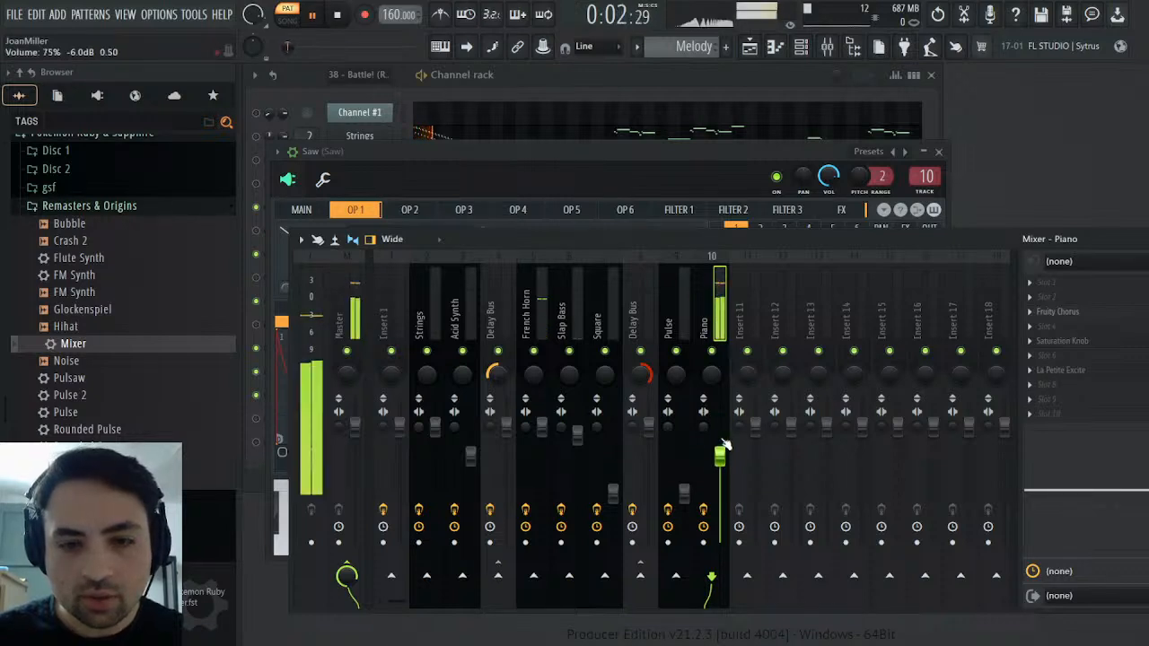
scroll(724, 444, down, 4)
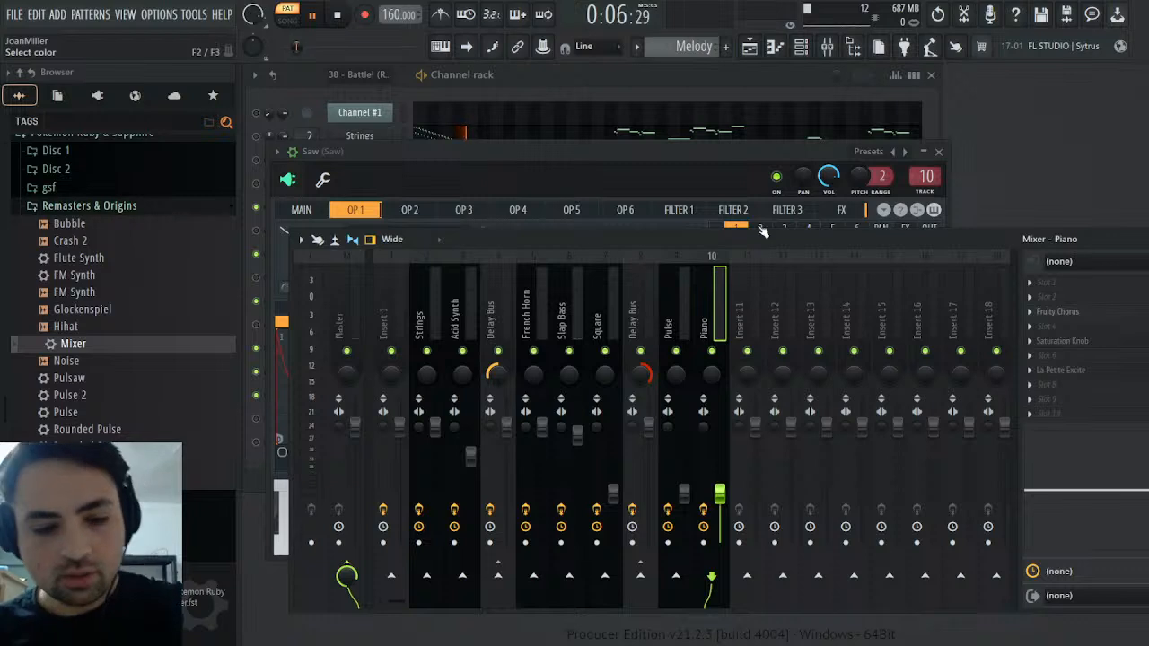
key(ctrl+l)
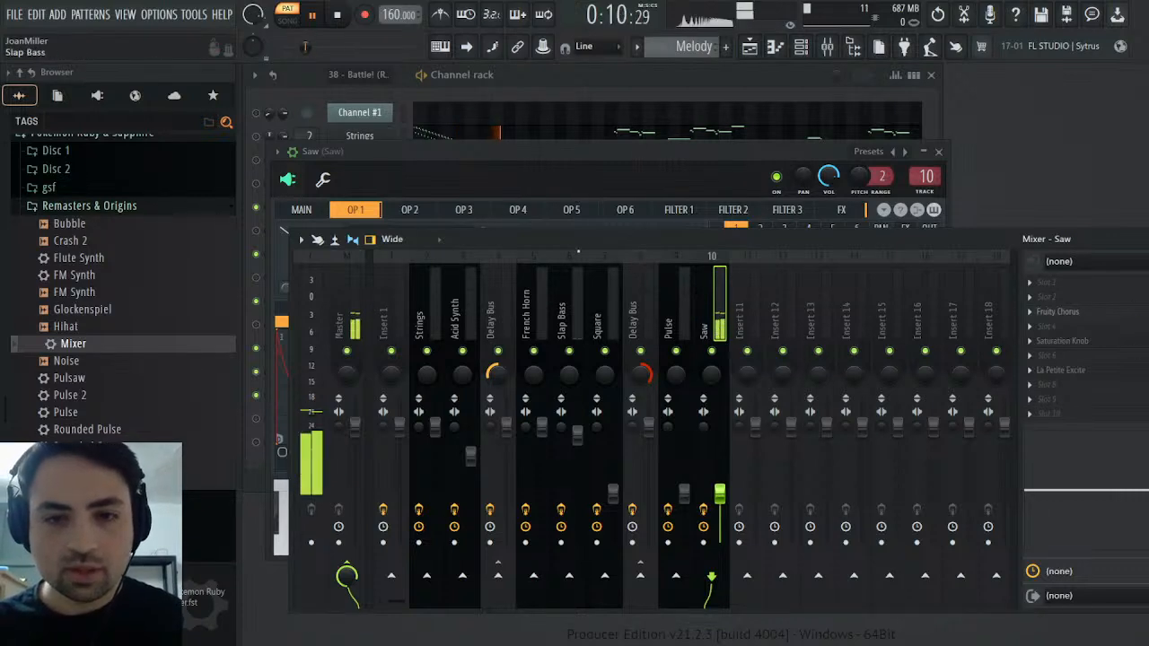
click(939, 151)
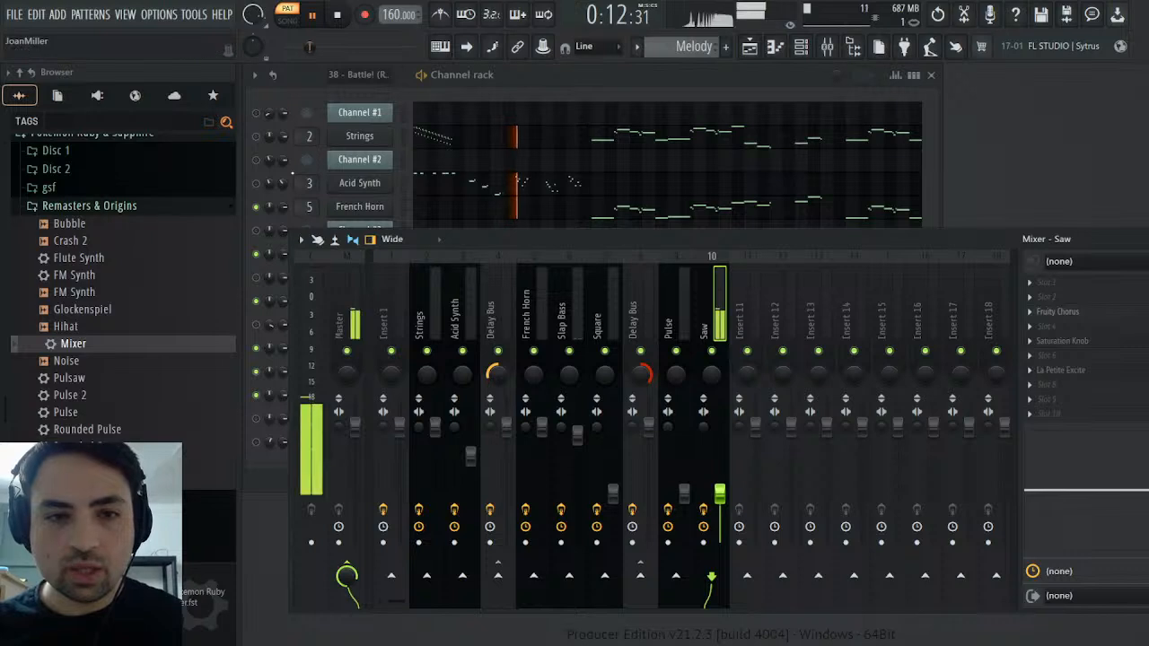
Unmute Acid Synth, listen to the Melody pattern while checking the mixer levels, hide the mixer and stop playback
click(296, 172)
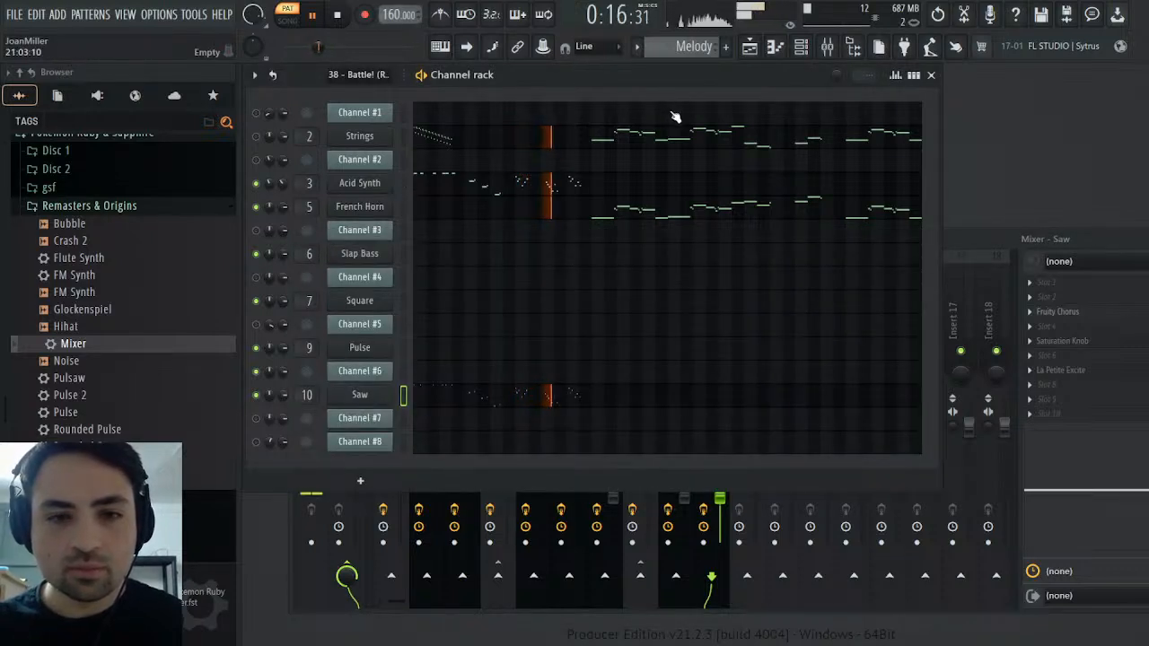
click(1113, 240)
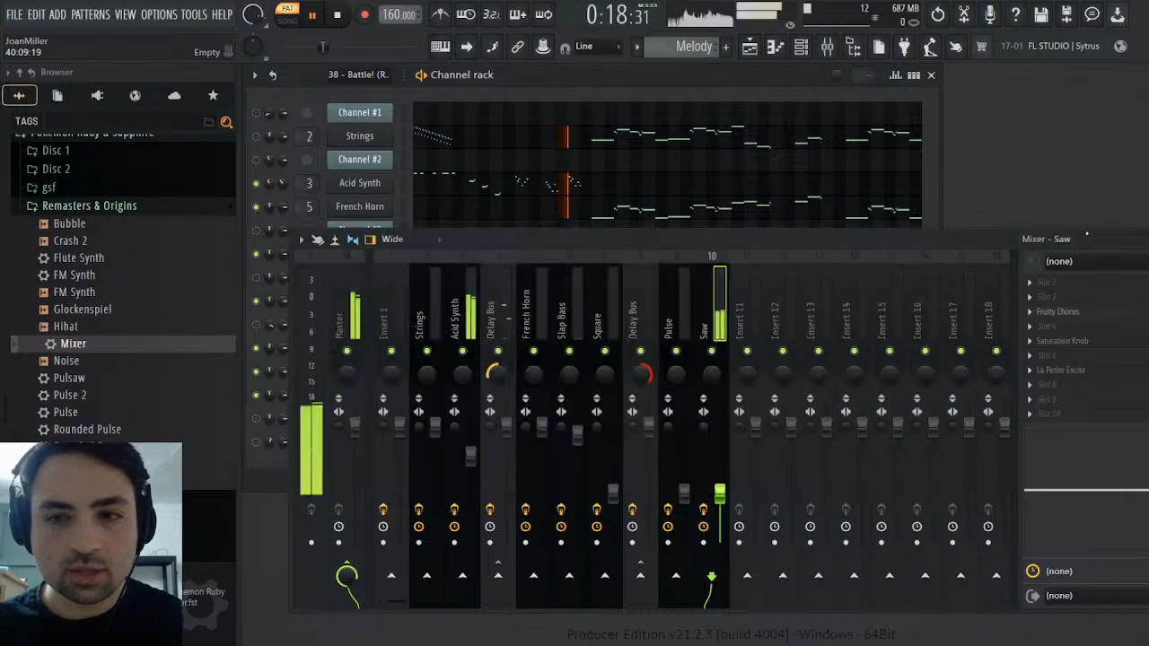
click(1138, 240)
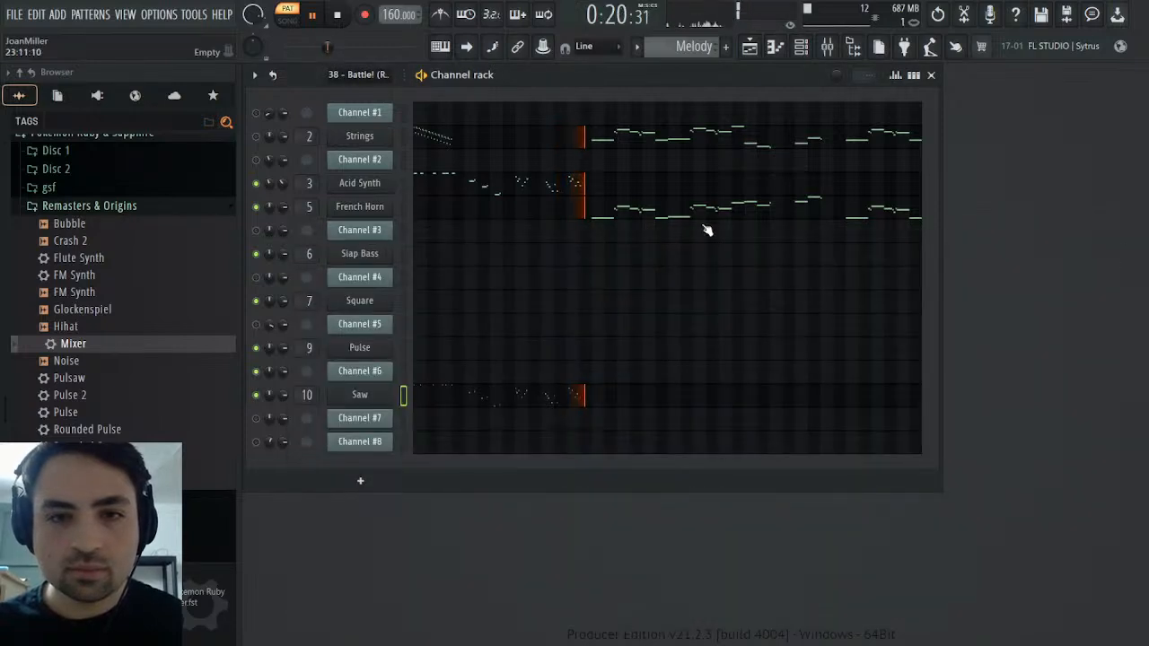
click(334, 16)
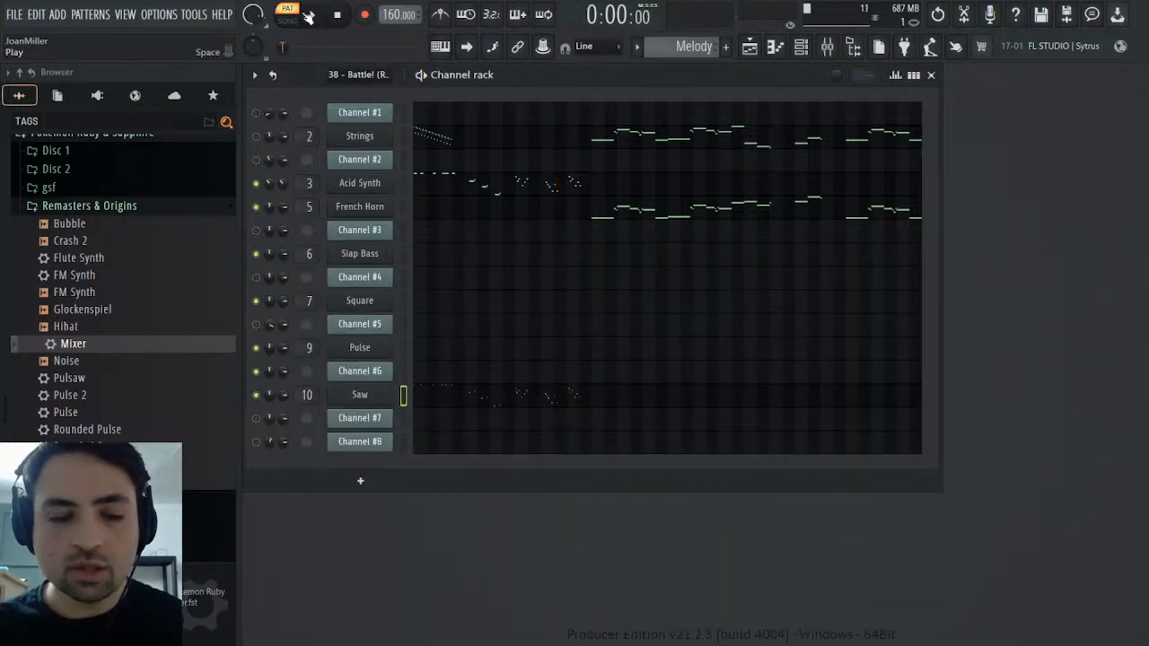
Examine Channel #6's panning events and MIDI output settings in the MIDI pattern, and check the Saw synth's channel pitch
scroll(686, 54, up, 1)
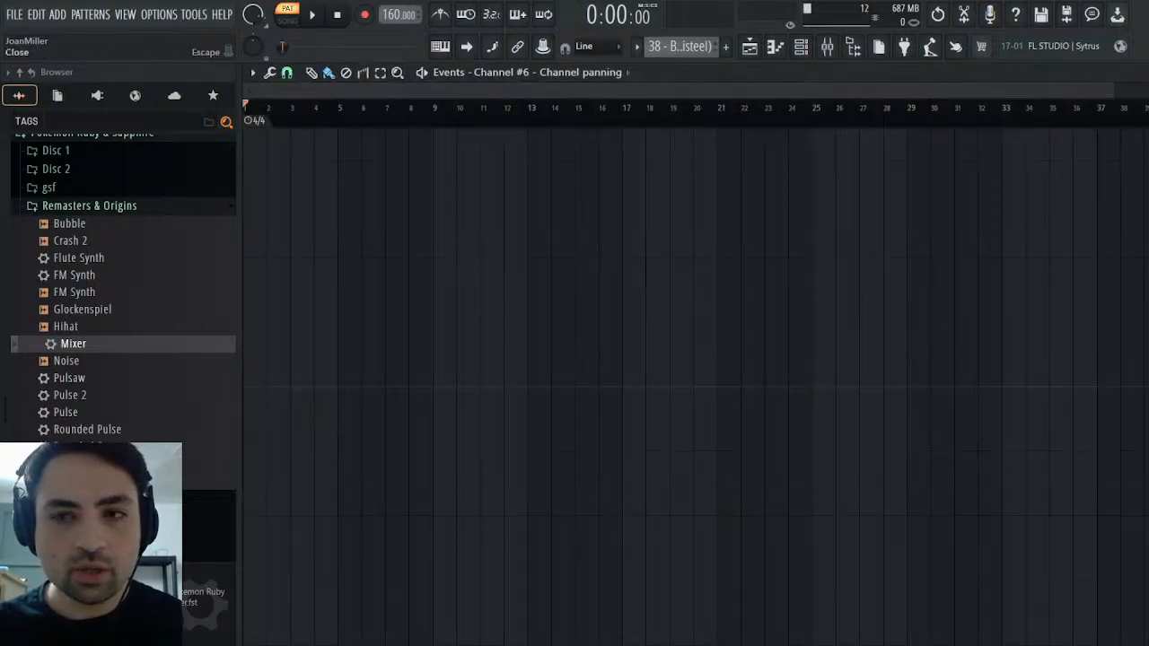
click(1141, 72)
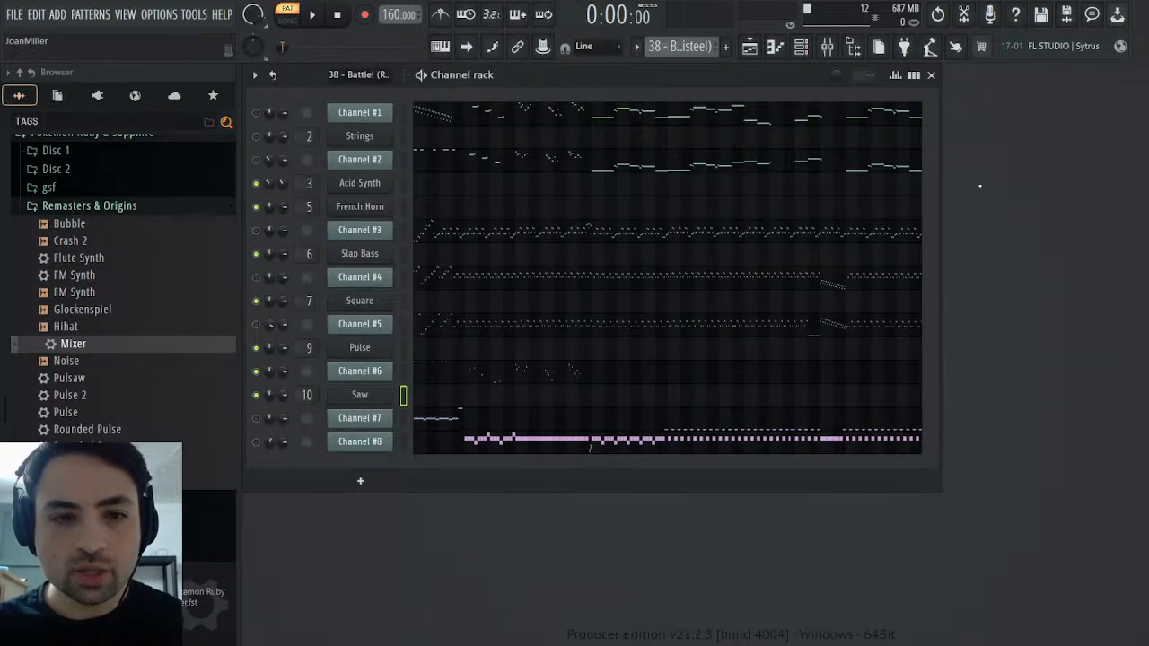
click(358, 376)
click(414, 274)
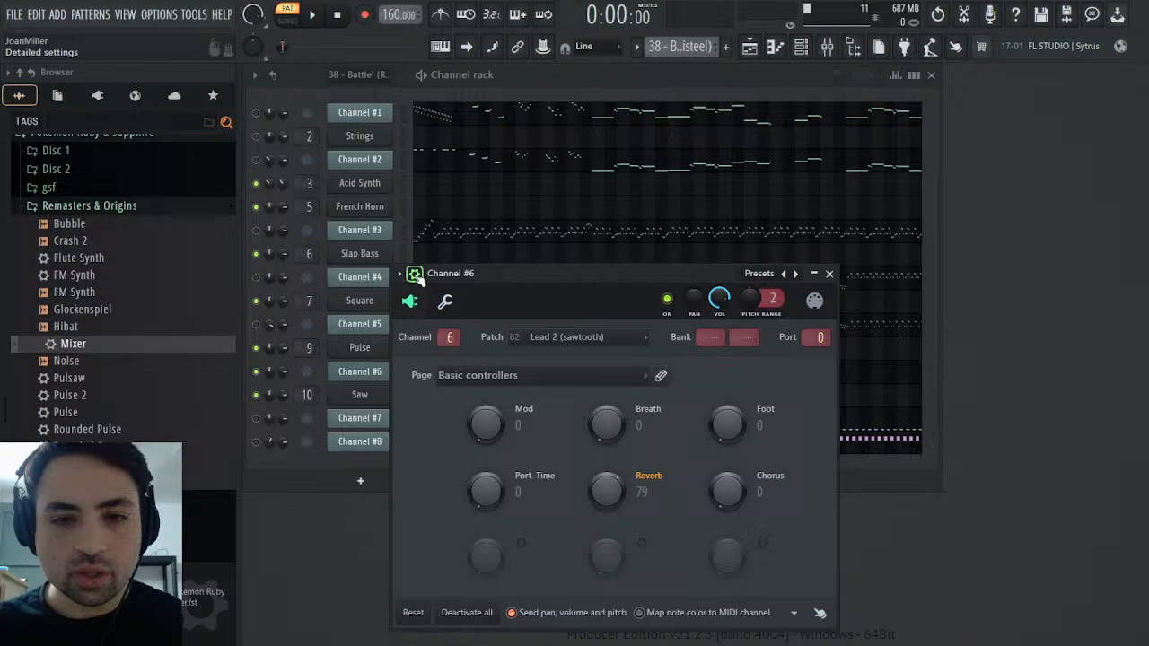
click(829, 274)
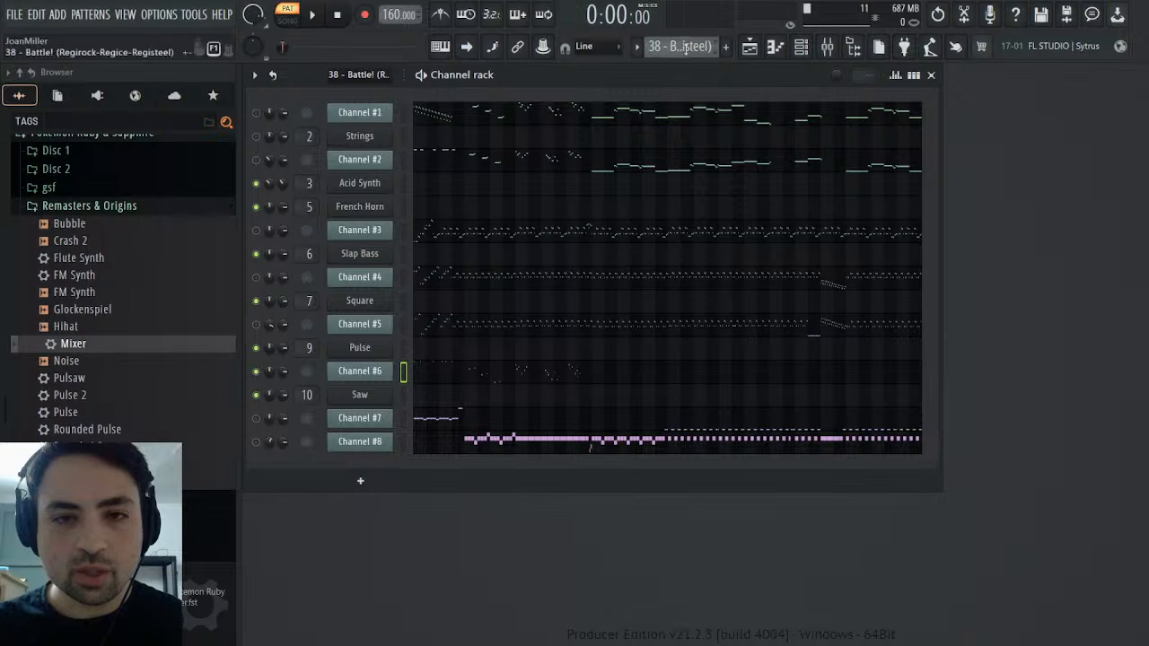
key(KP_Add)
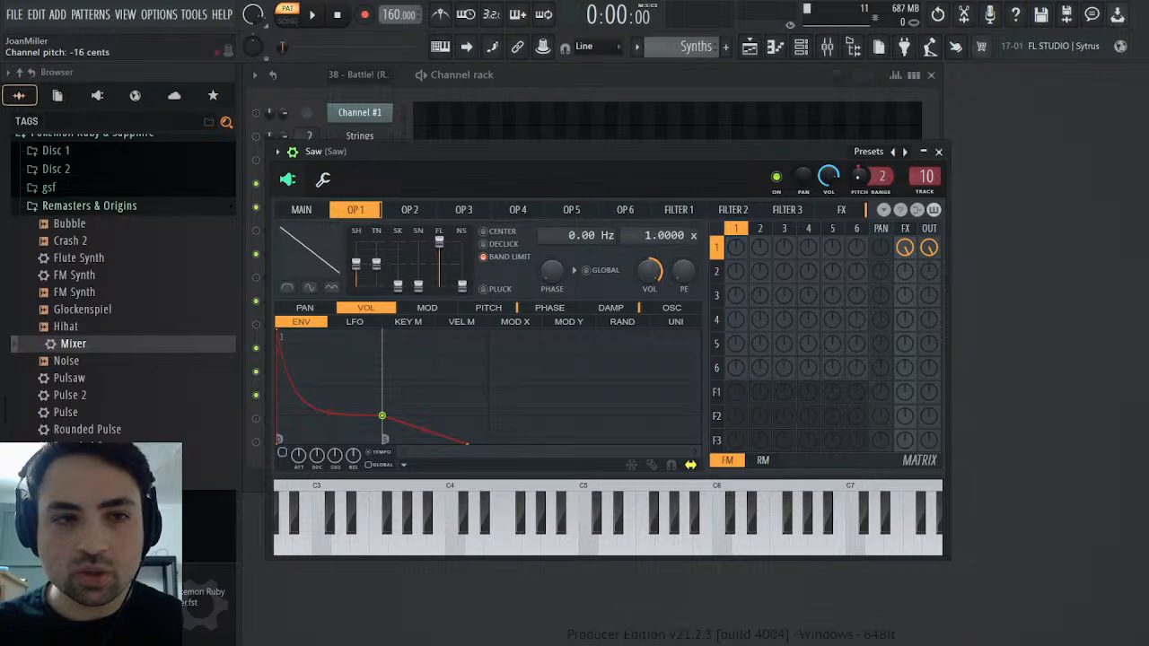
click(938, 151)
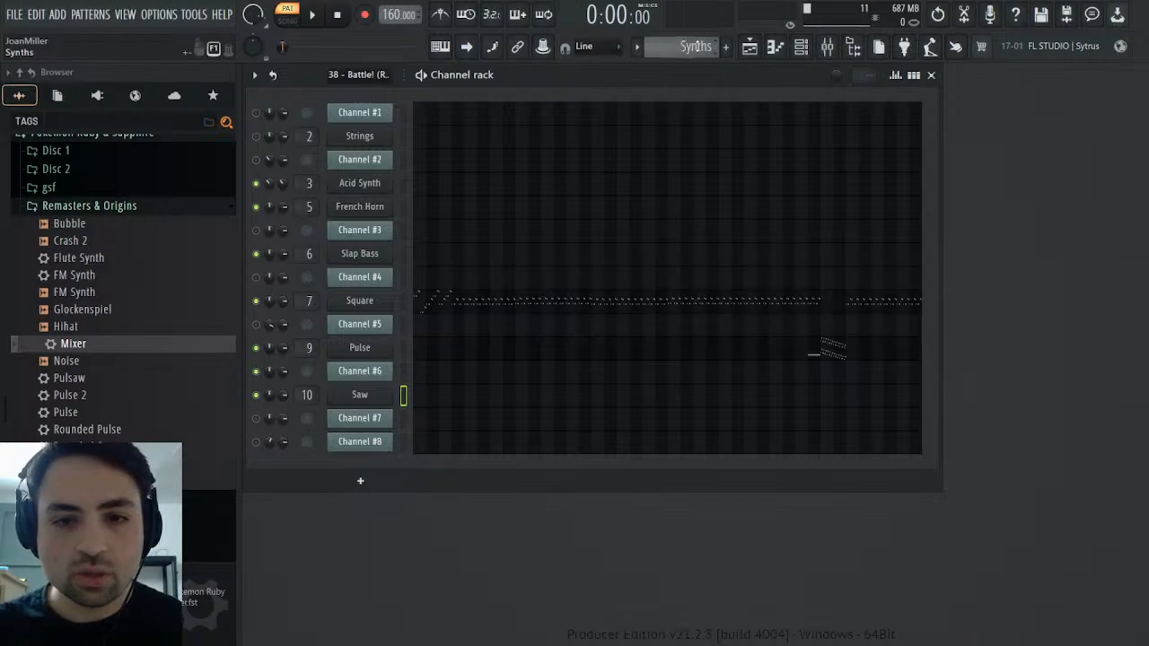
In the Synths pattern, set the fine pitch of Pulse's bar 32 A#4 note and the upper descending run in bars 33–34 to -30 cents
click(830, 343)
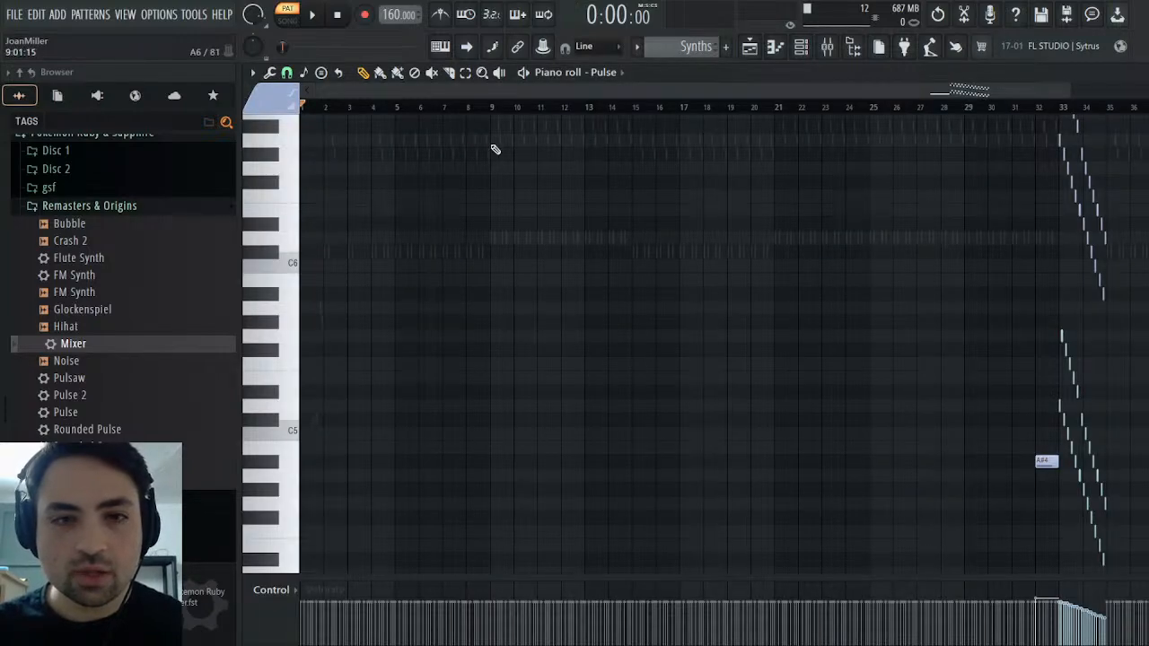
drag(317, 90, 896, 105)
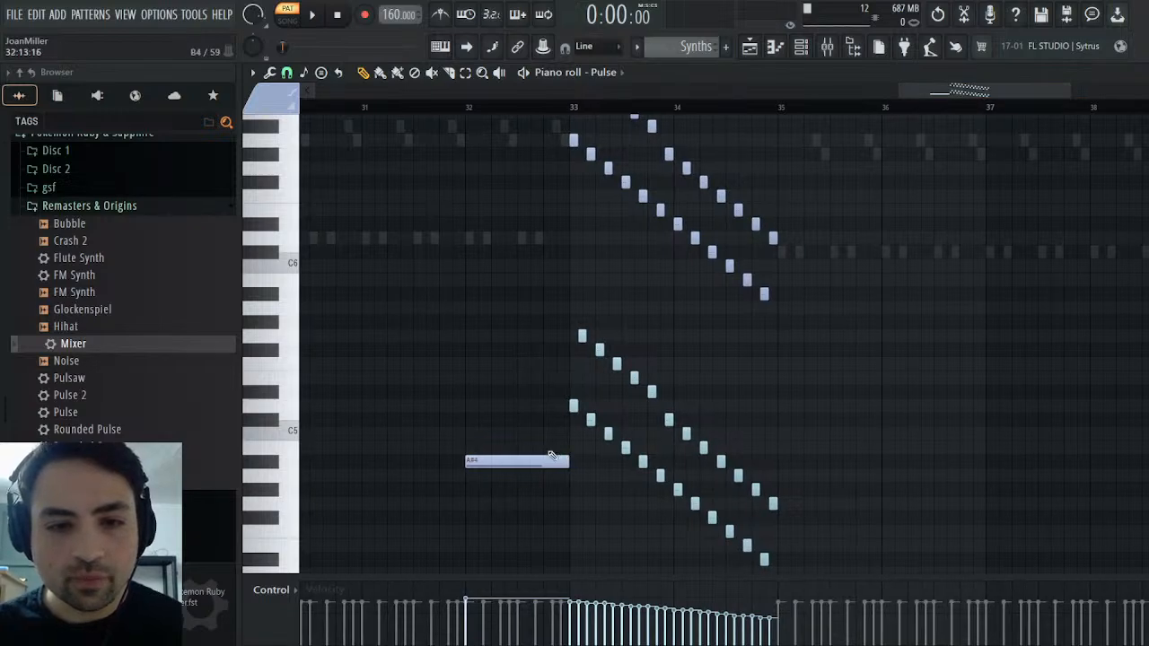
click(556, 460)
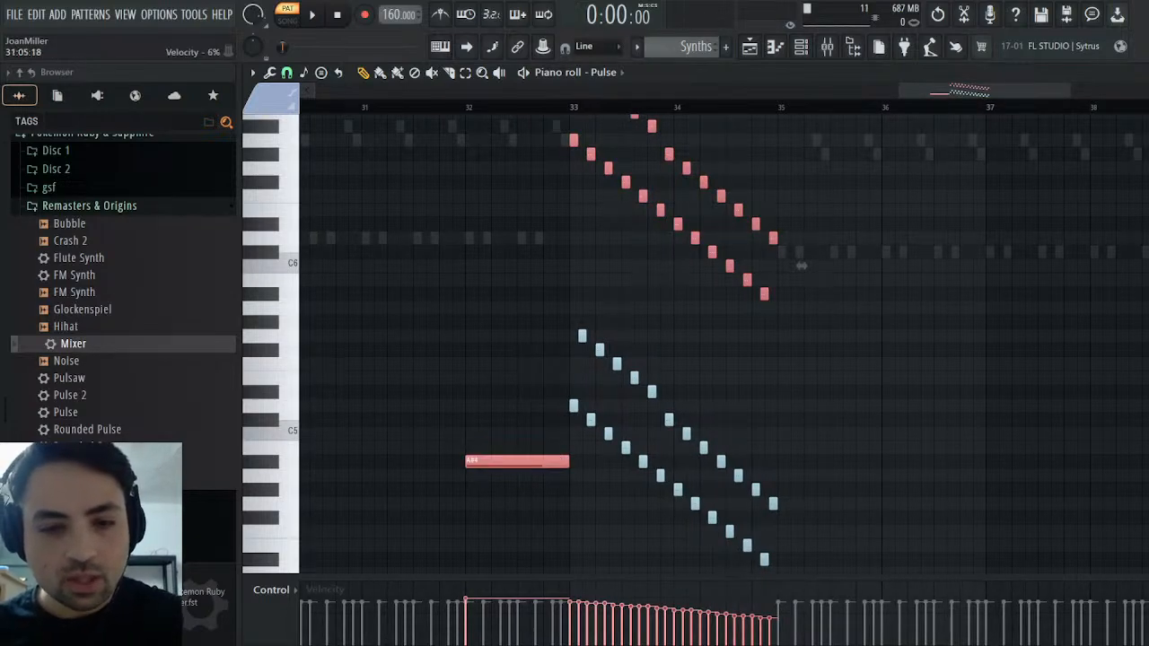
click(281, 337)
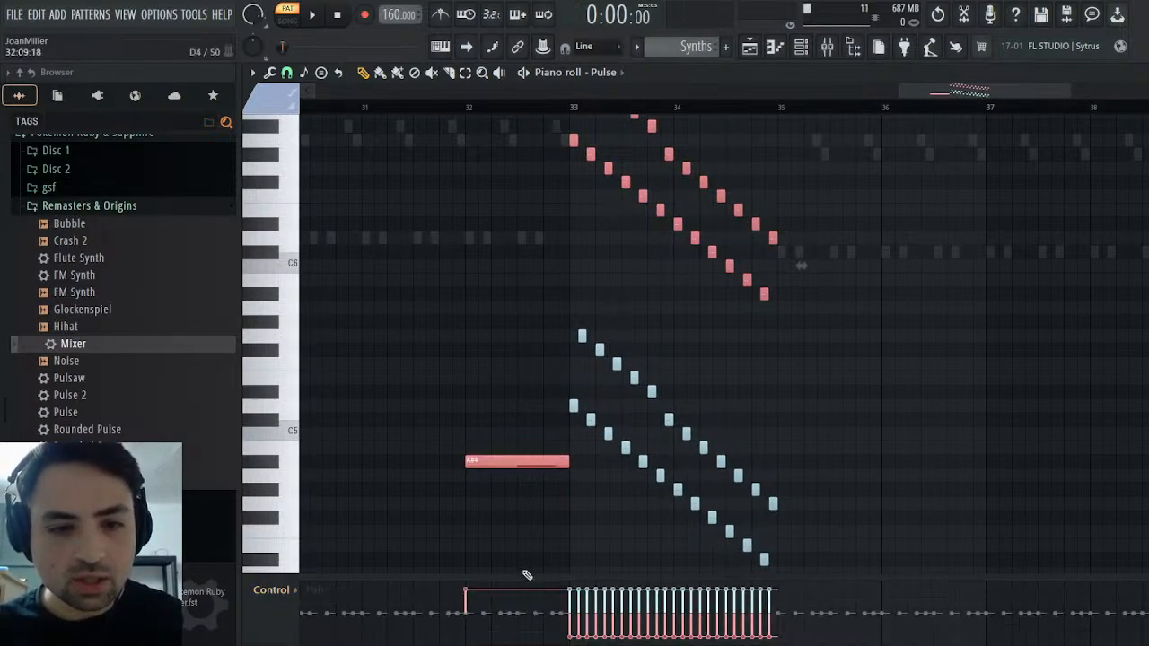
click(275, 594)
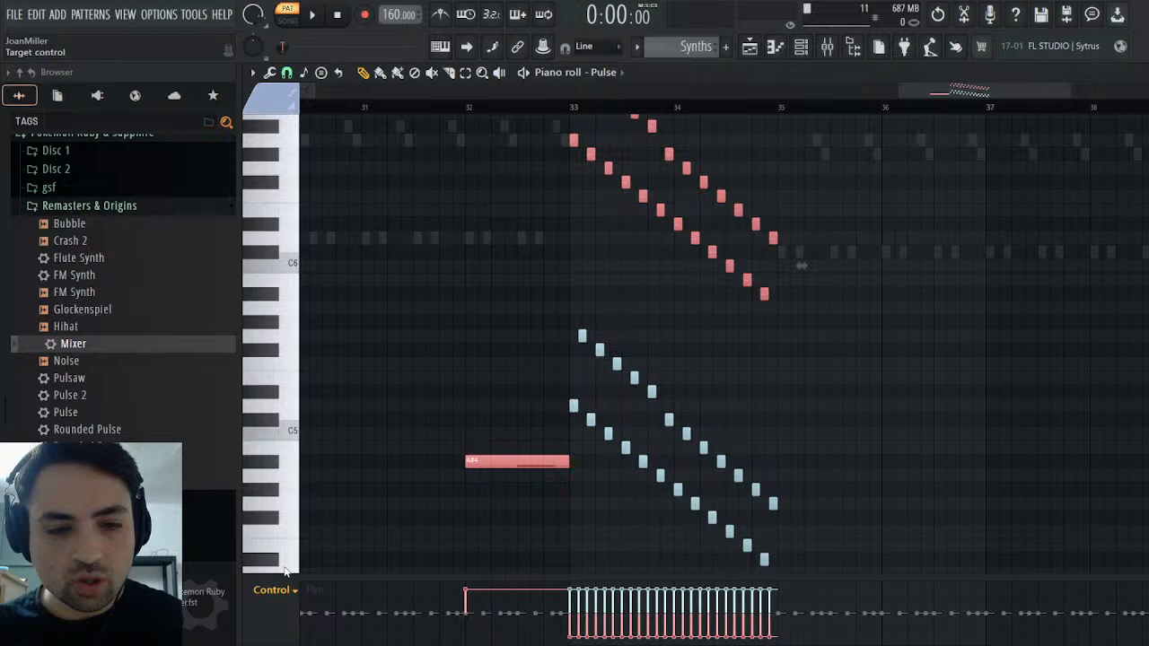
click(291, 408)
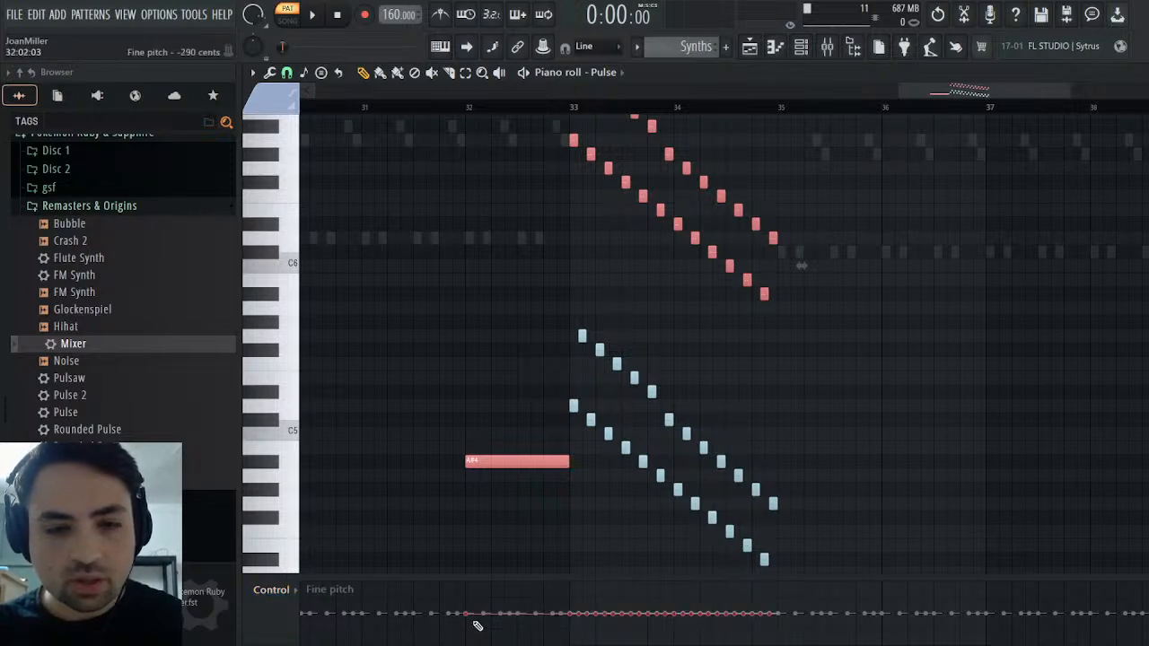
drag(802, 266, 801, 266)
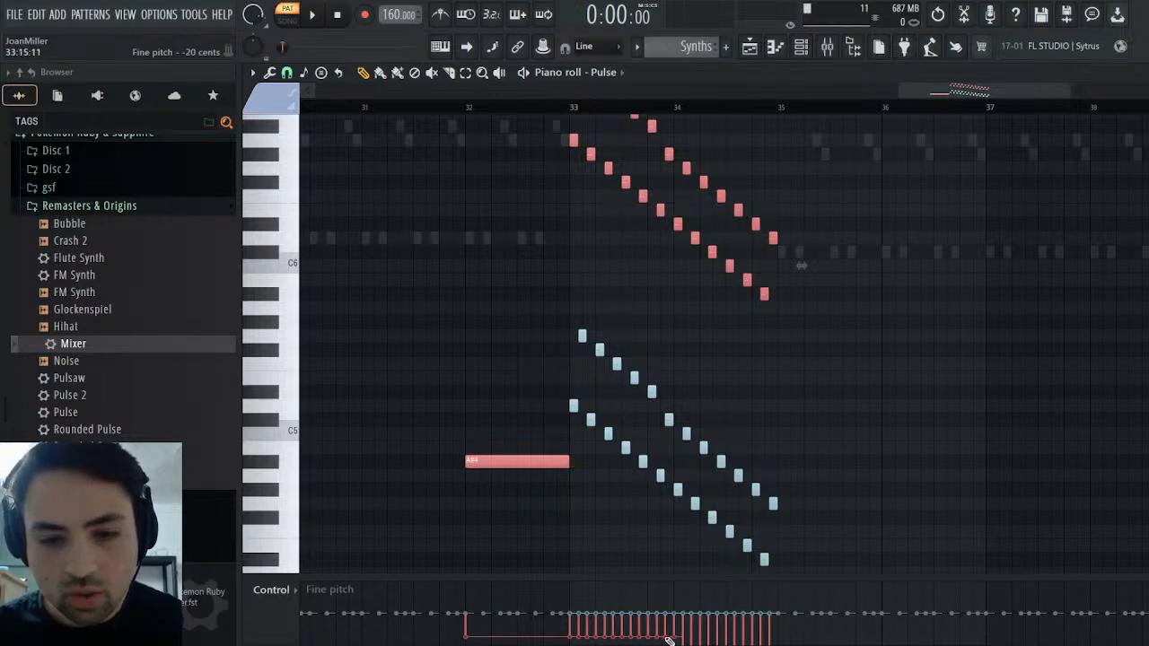
drag(681, 639, 684, 625)
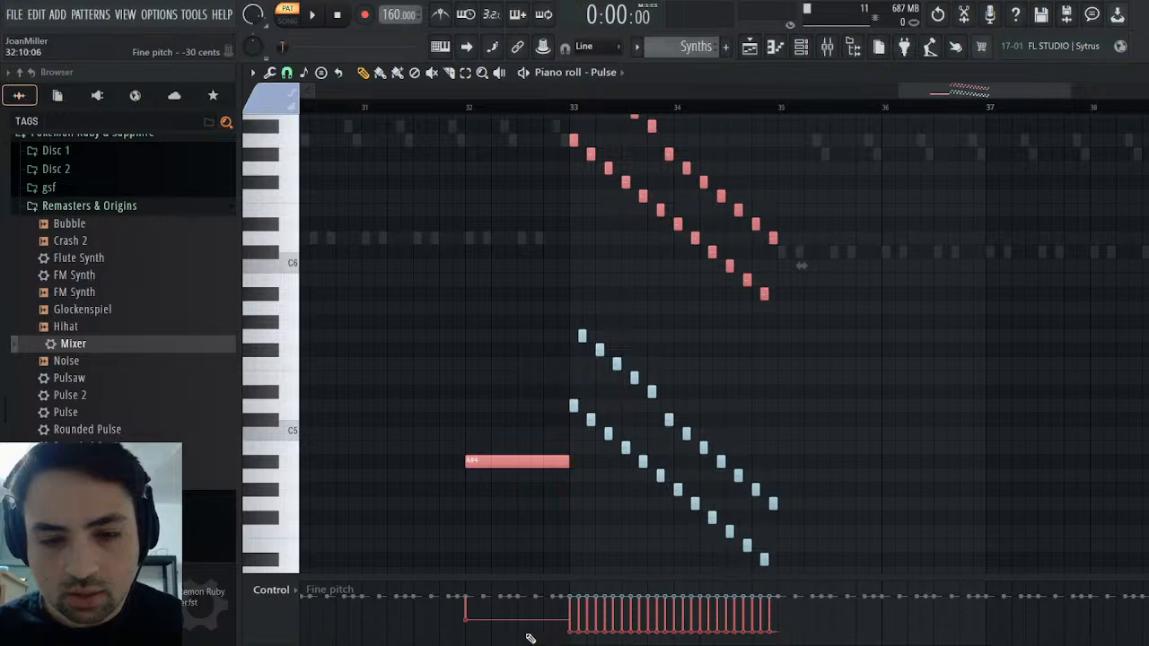
drag(531, 638, 483, 638)
Play the Synths pattern from bar 32 to audition the detuned Pulse notes, and close the piano roll
click(468, 114)
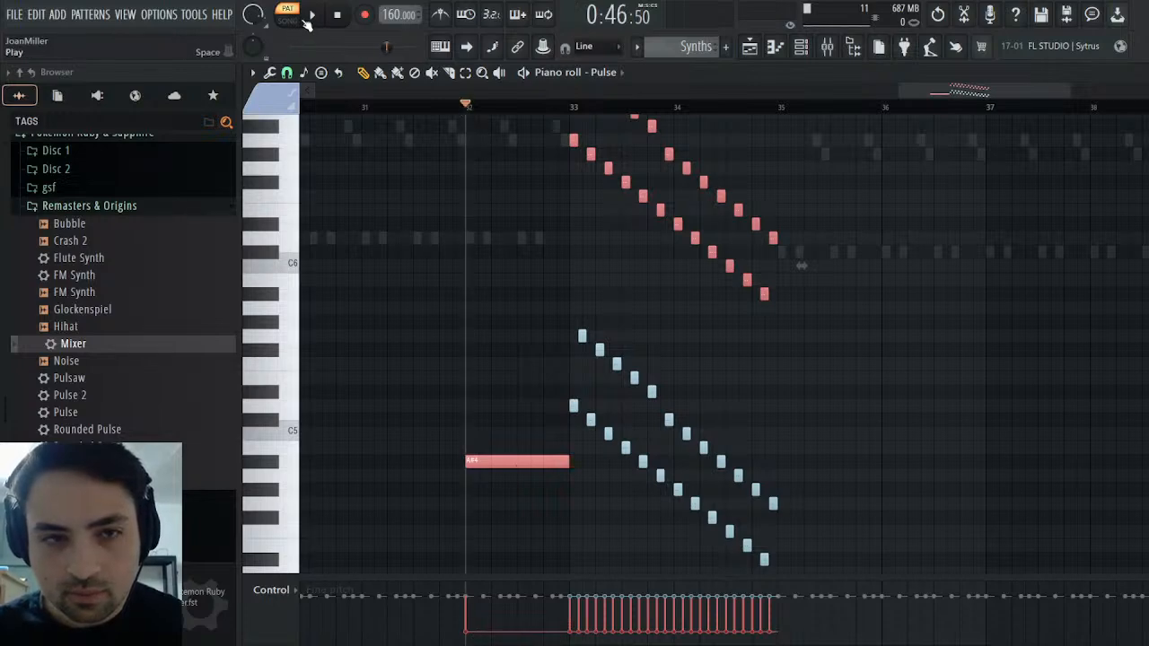
key(space)
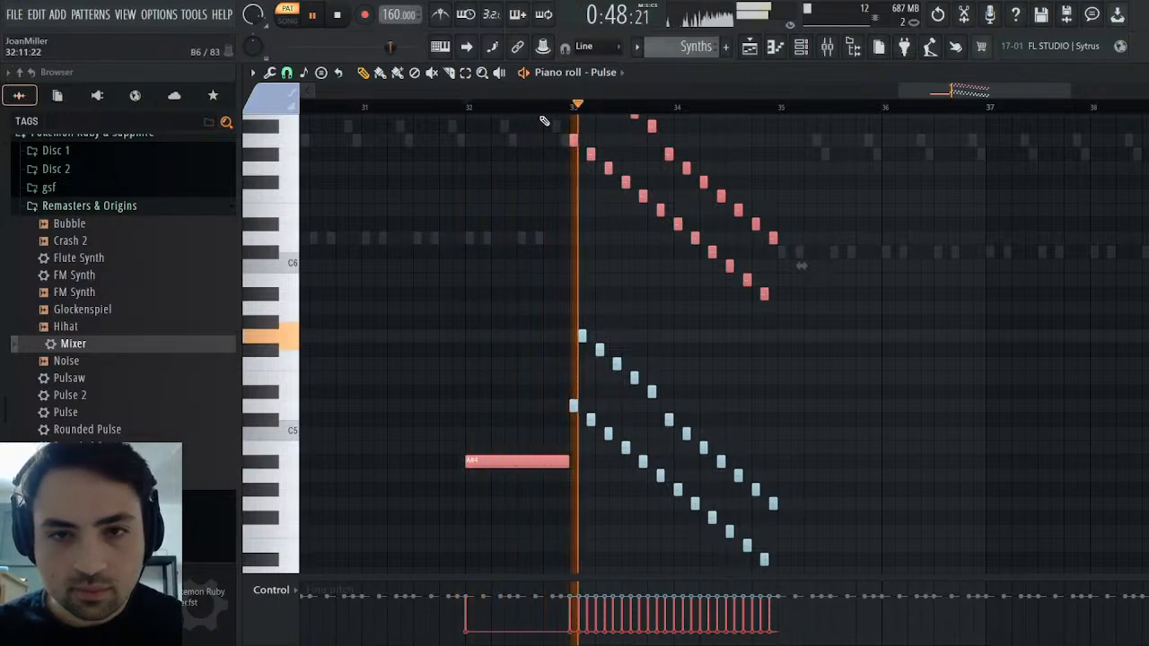
click(1142, 73)
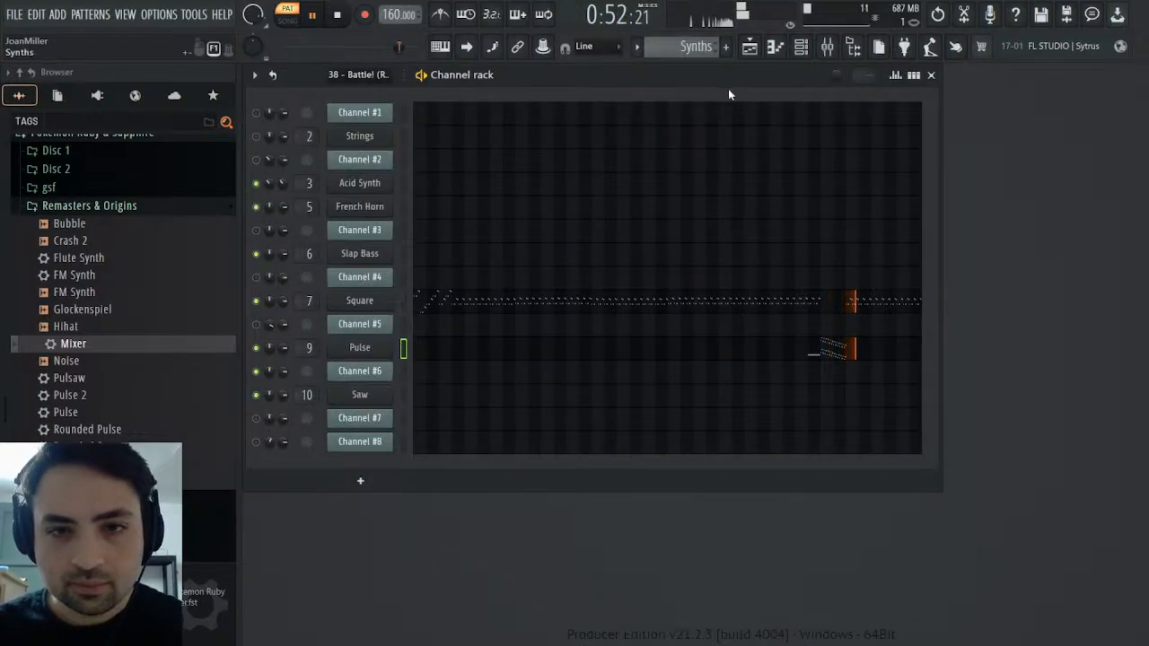
Play the Melody pattern, restart playback briefly in the original MIDI pattern and stop it
scroll(693, 48, up, 1)
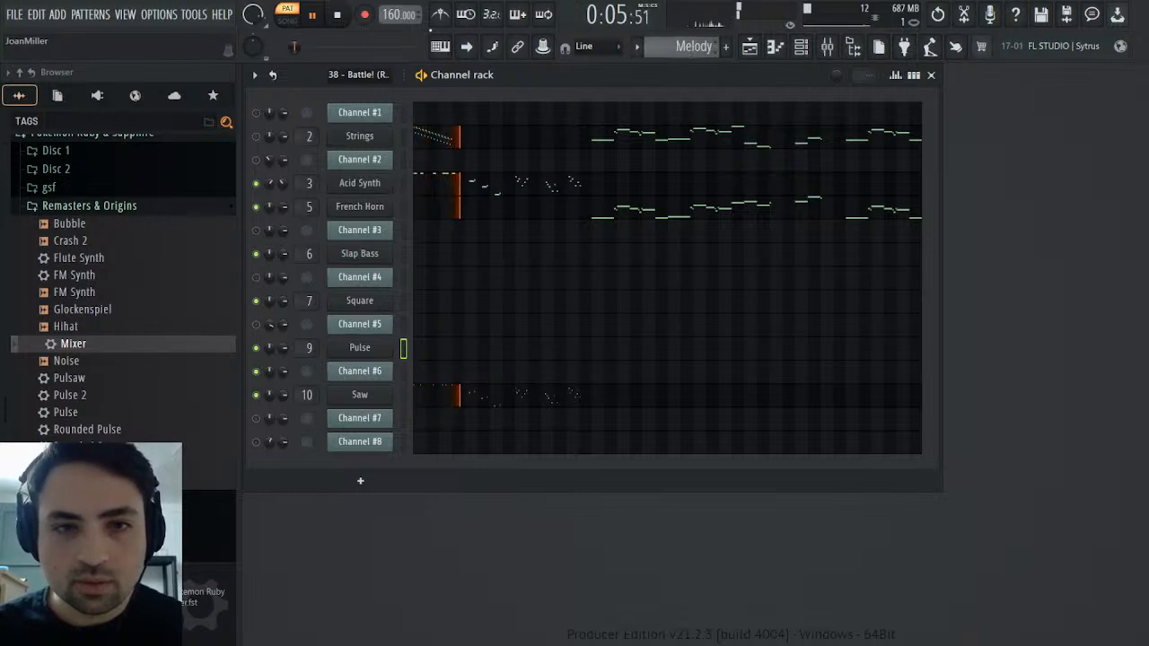
key(space)
scroll(680, 49, up, 1)
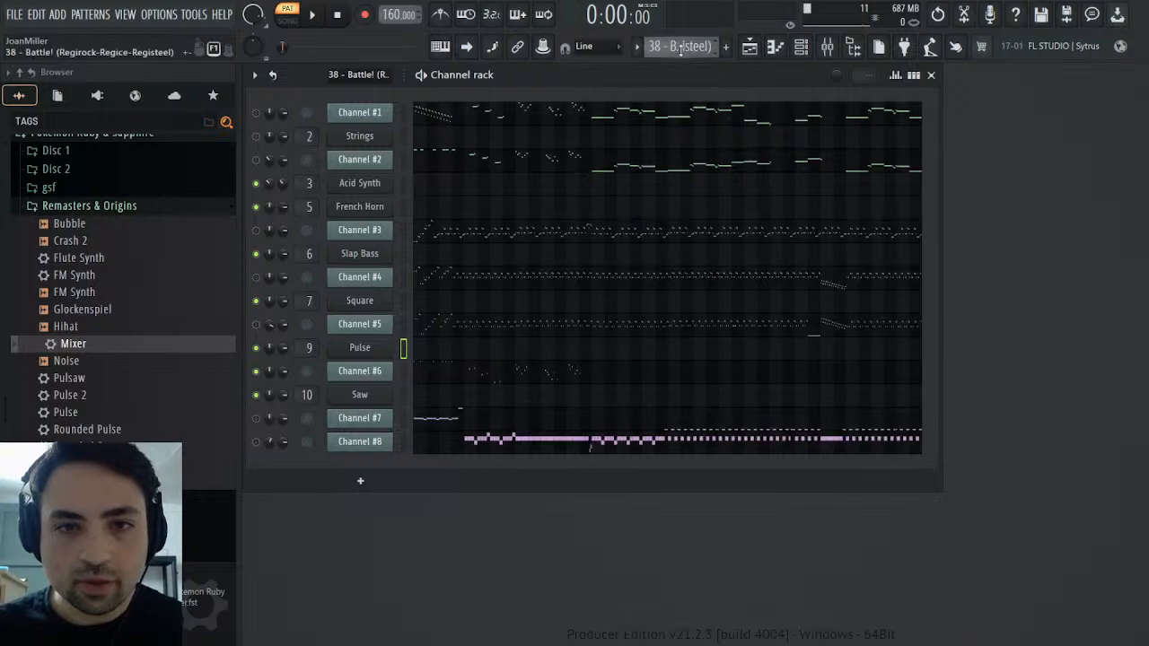
click(305, 12)
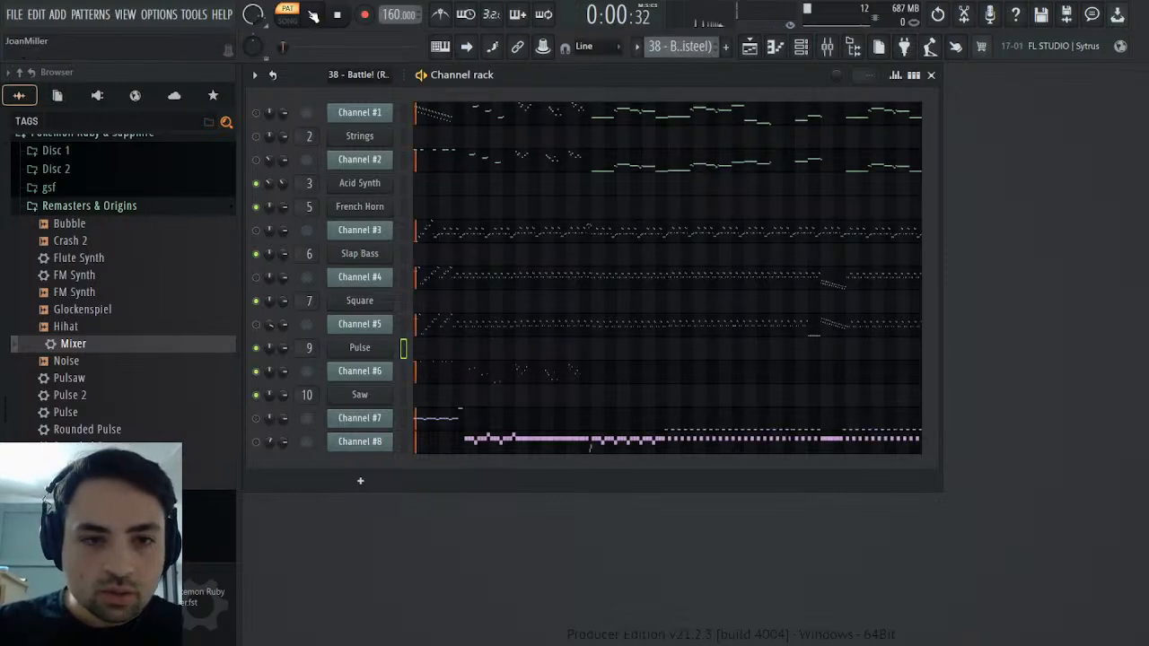
click(347, 18)
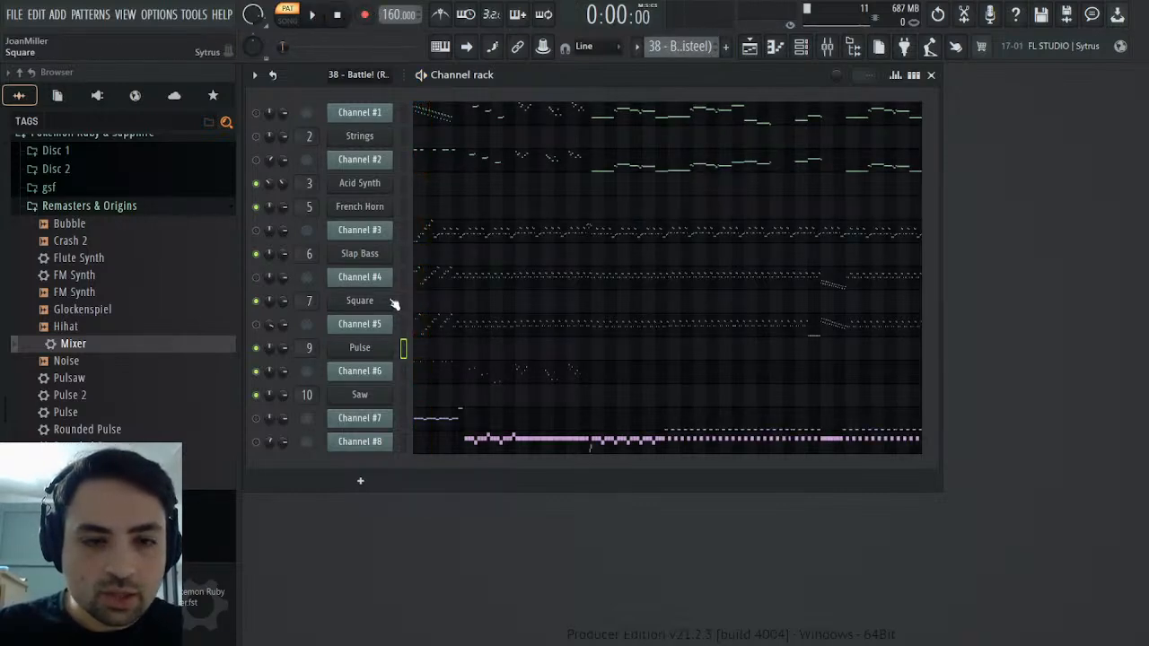
Check the Saw synth's operator 1 volume envelope and compare the MIDI, Synths and Melody patterns during playback
click(360, 396)
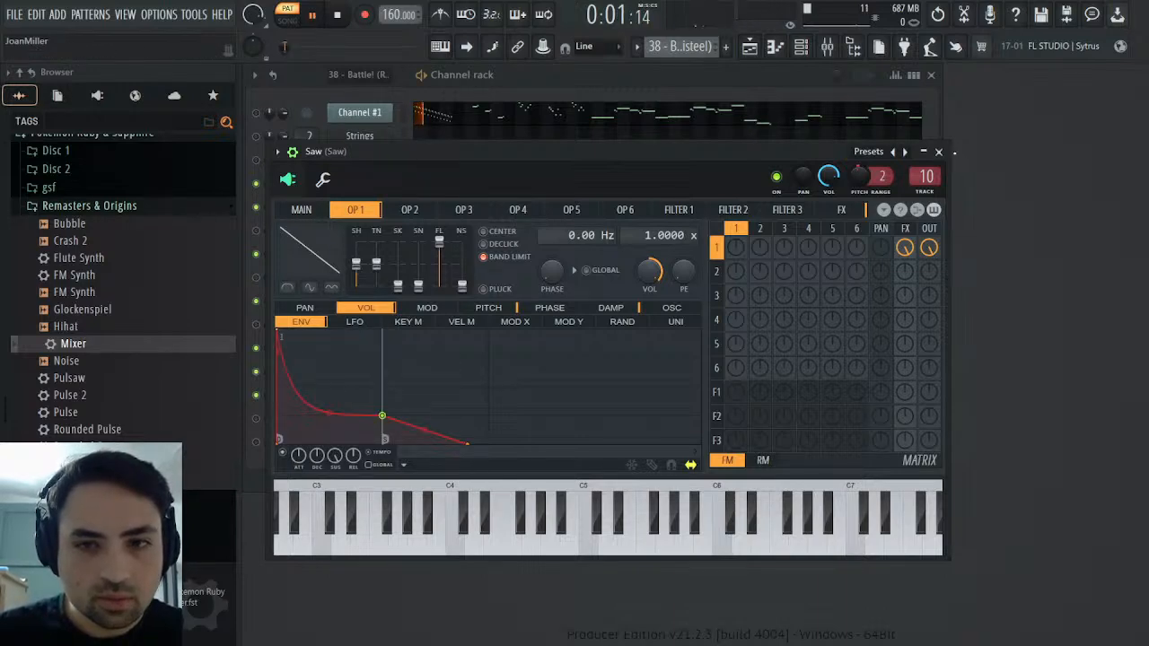
click(923, 151)
click(941, 153)
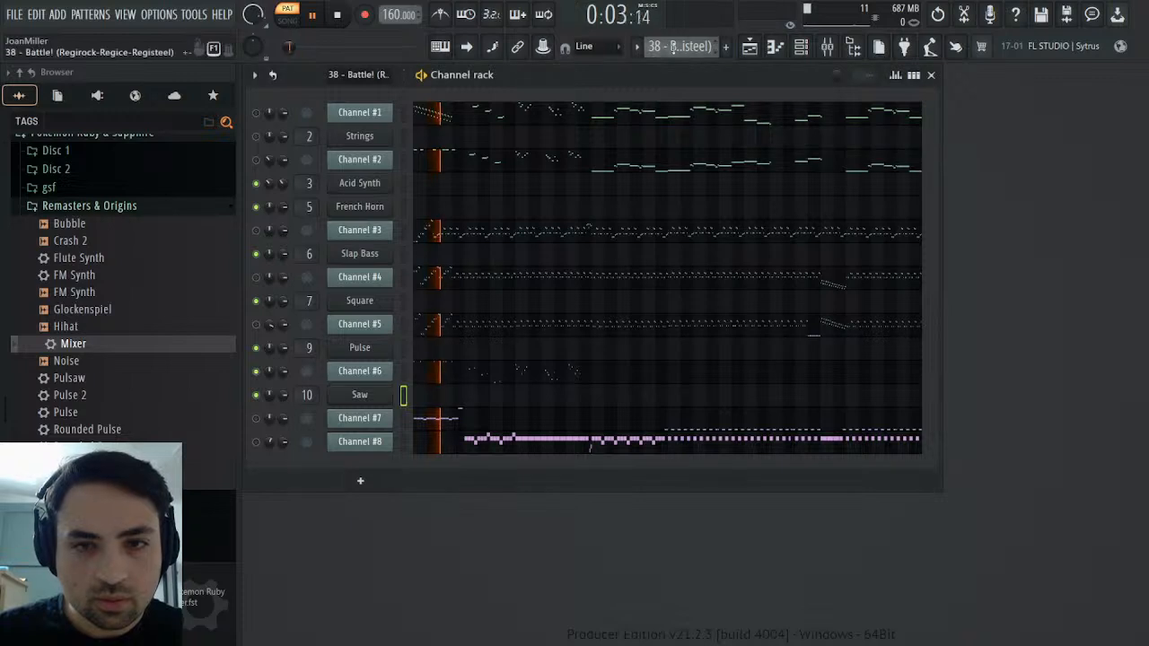
scroll(672, 46, down, 4)
scroll(667, 47, up, 2)
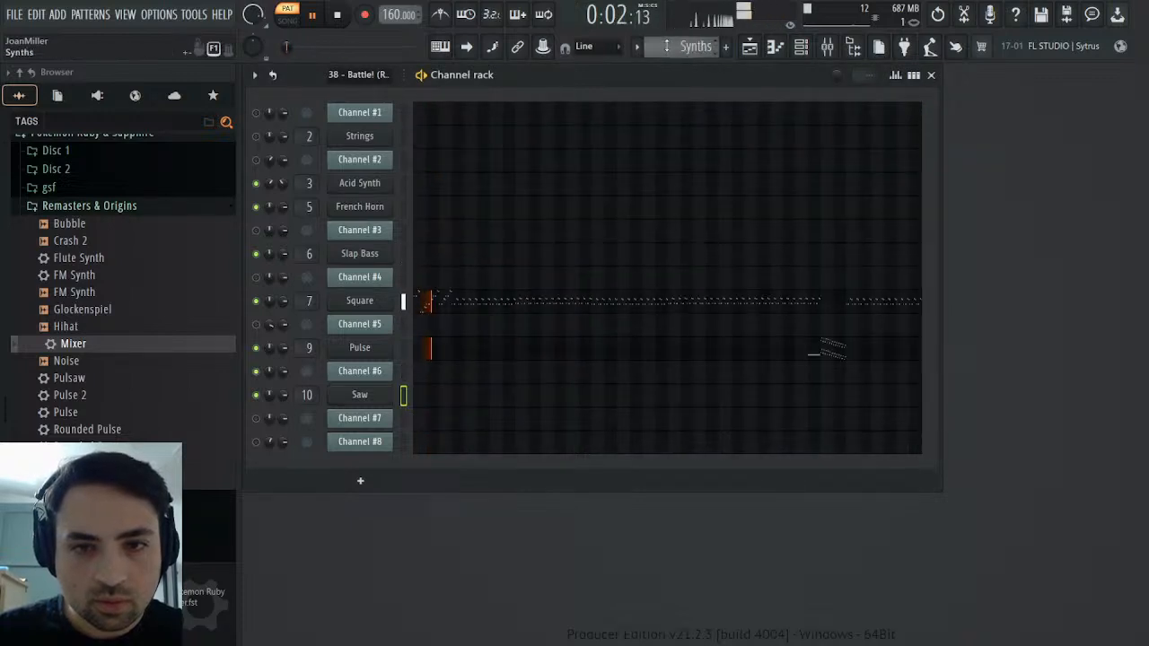
scroll(667, 46, up, 1)
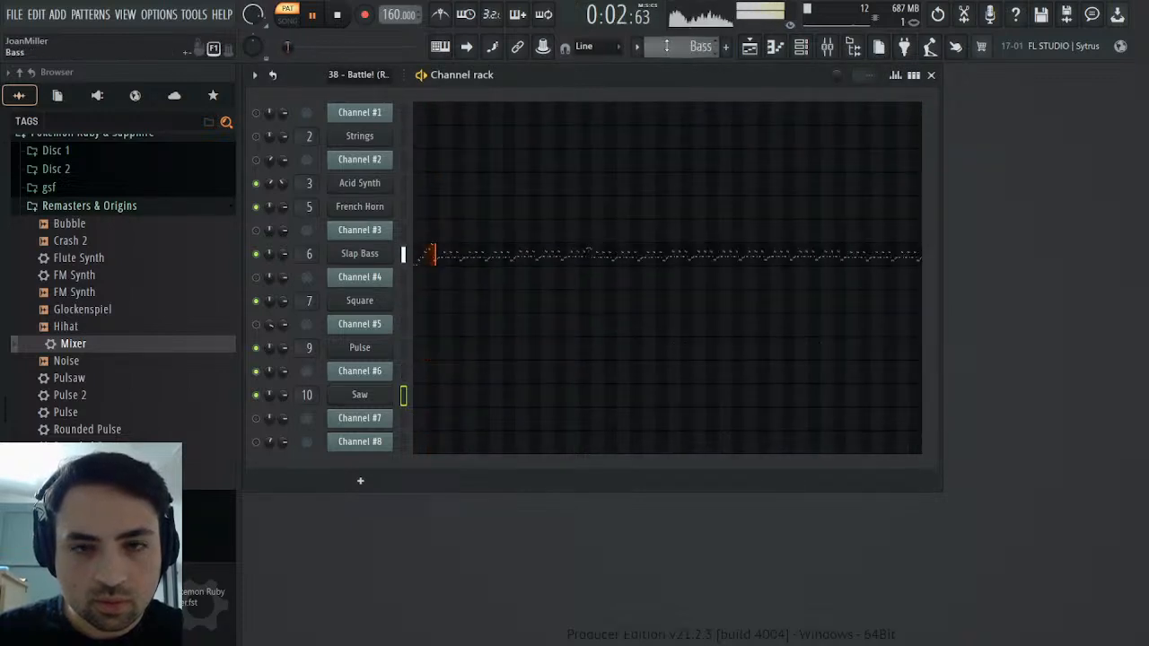
Restart the Melody pattern, mute Acid Synth and compare the Saw channel with Channel #6 in the MIDI pattern
click(337, 14)
click(312, 15)
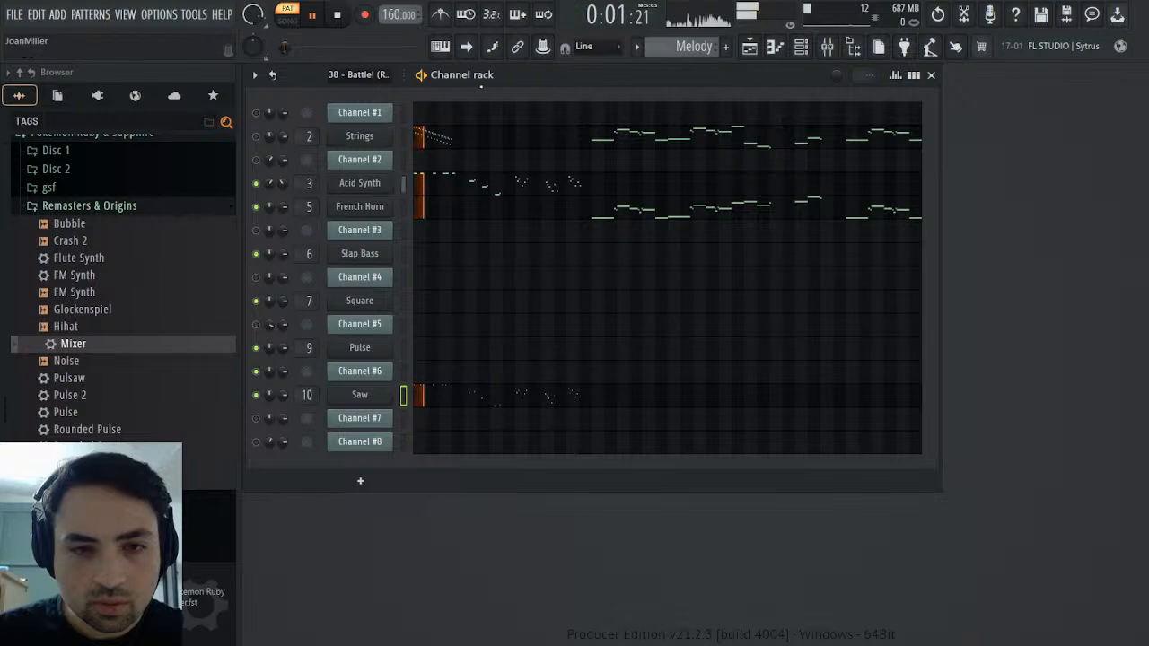
click(257, 184)
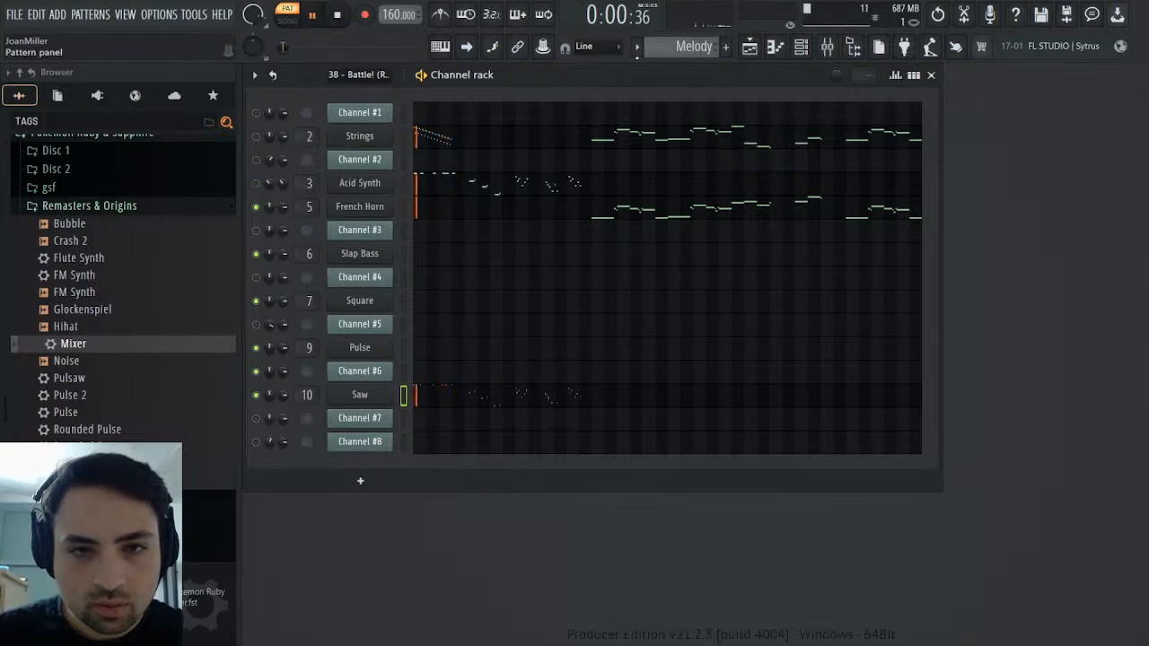
scroll(663, 42, up, 1)
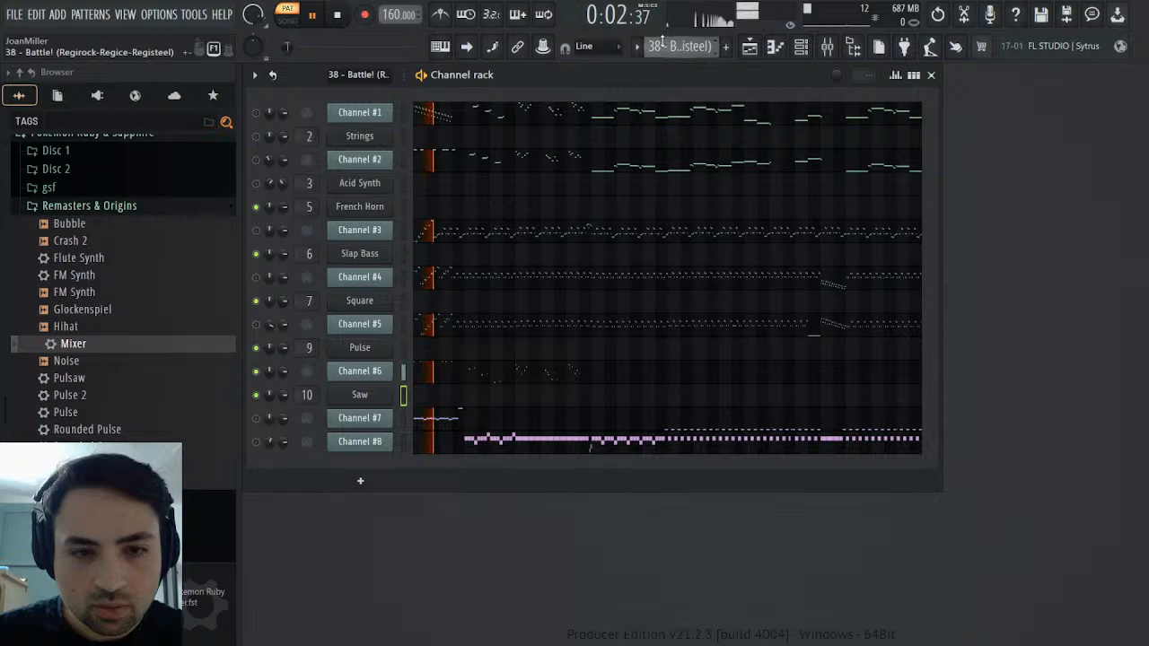
scroll(663, 44, down, 1)
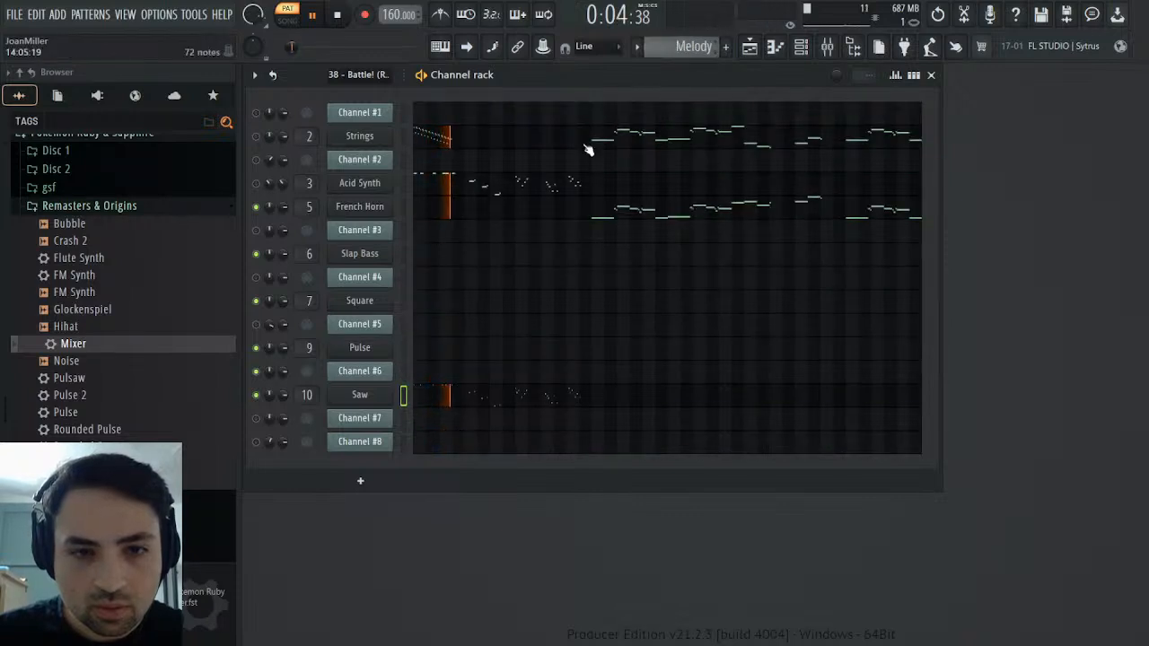
Adjust the release of operator 1's volume envelope in the Saw synth while the Melody pattern plays
click(359, 395)
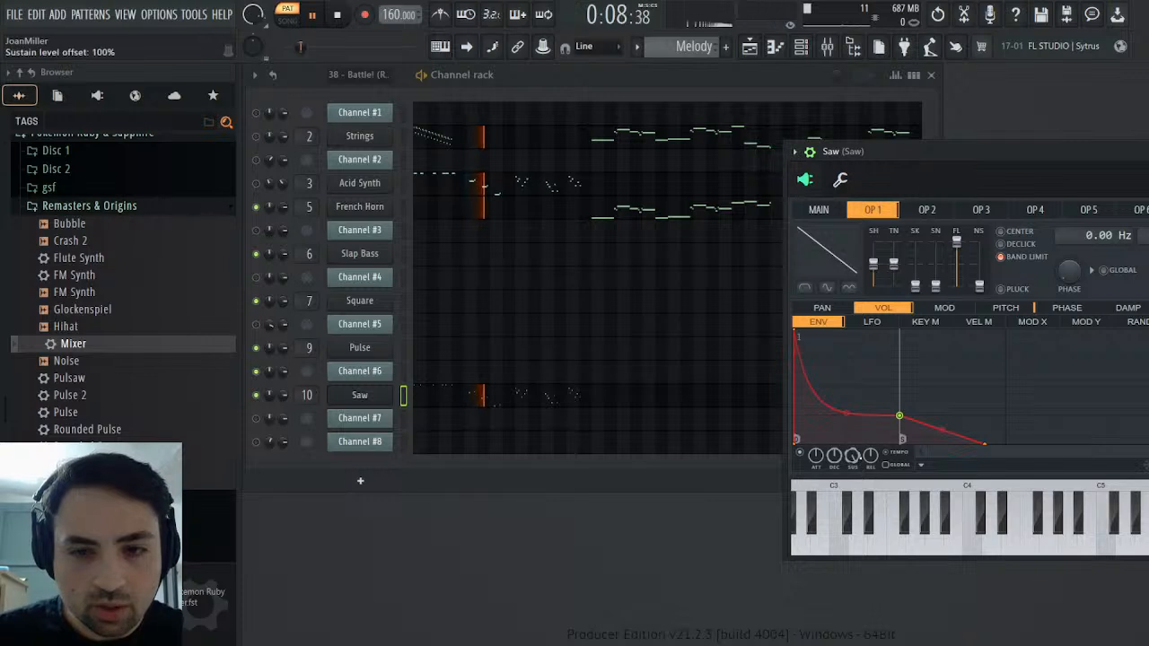
mouse_move(870, 456)
mouse_down()
mouse_move(870, 468)
mouse_move(870, 442)
mouse_up()
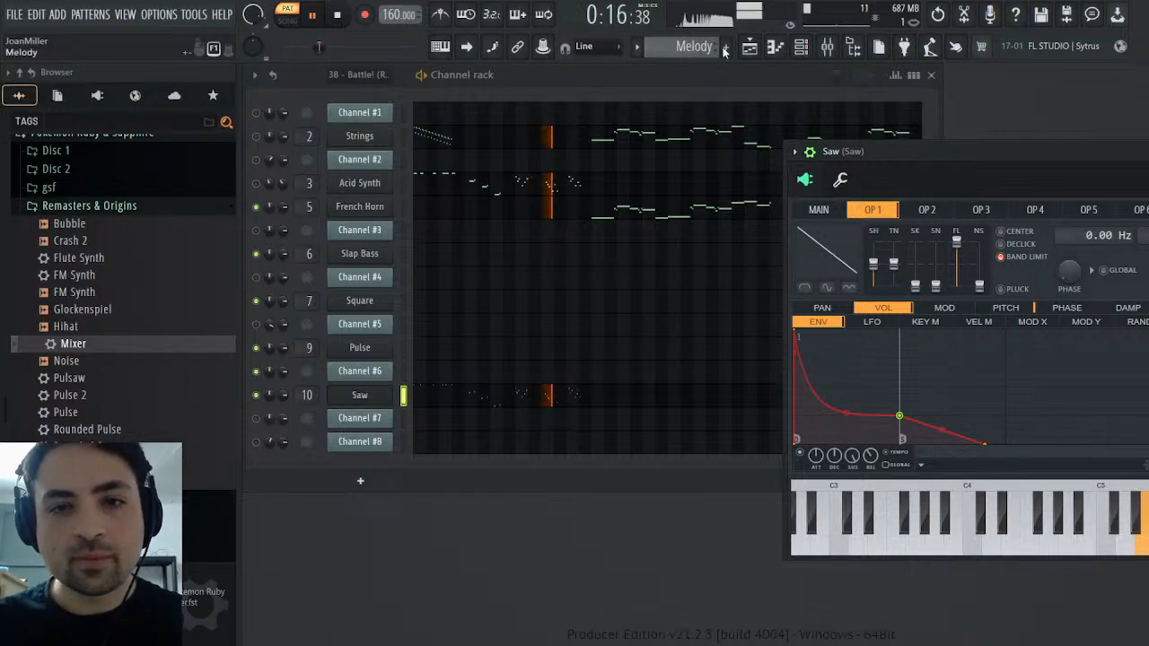
Mute Channel #6, unmute Channel #7 and play the original MIDI pattern from the start
scroll(723, 50, up, 1)
click(256, 372)
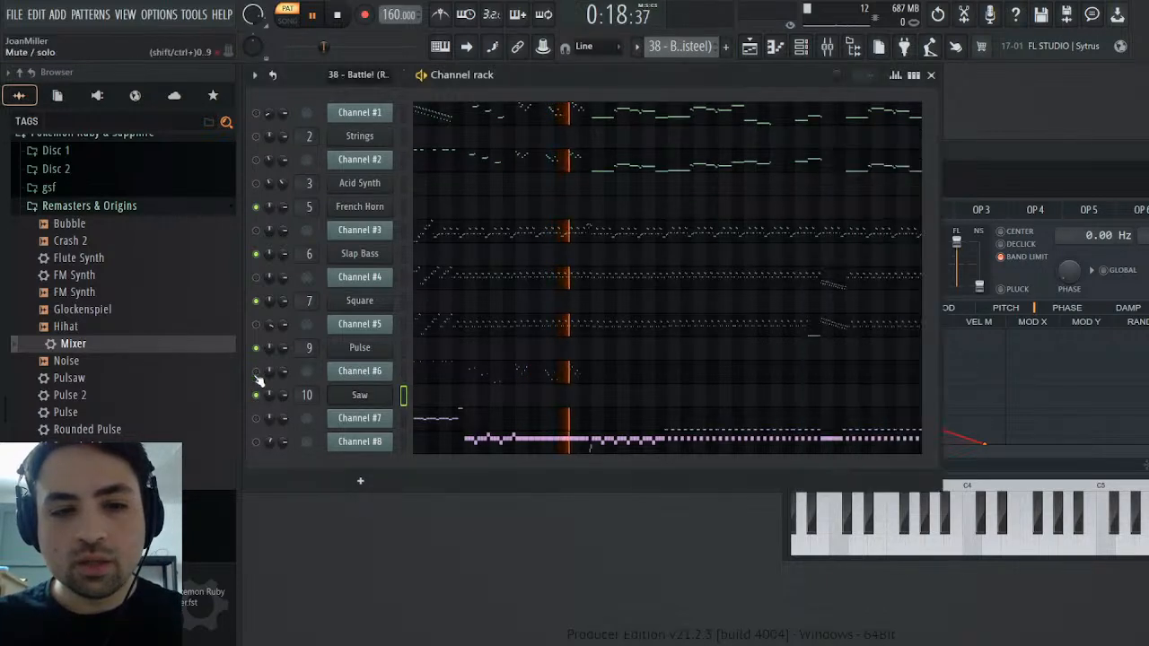
click(256, 419)
click(339, 16)
click(316, 15)
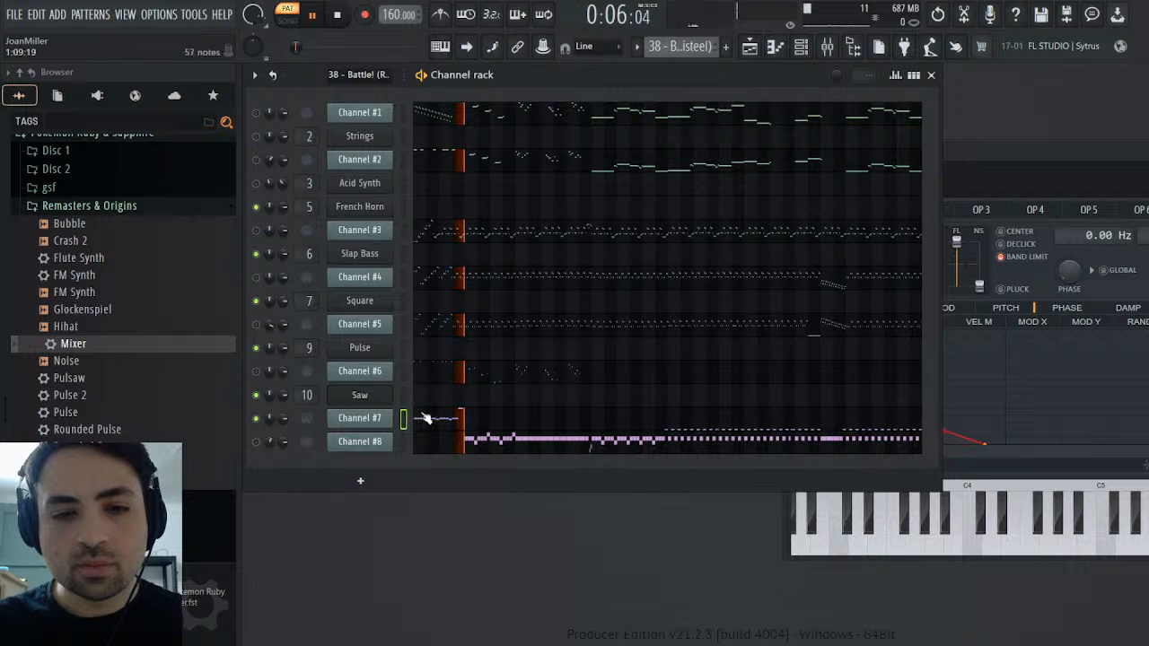
key(space)
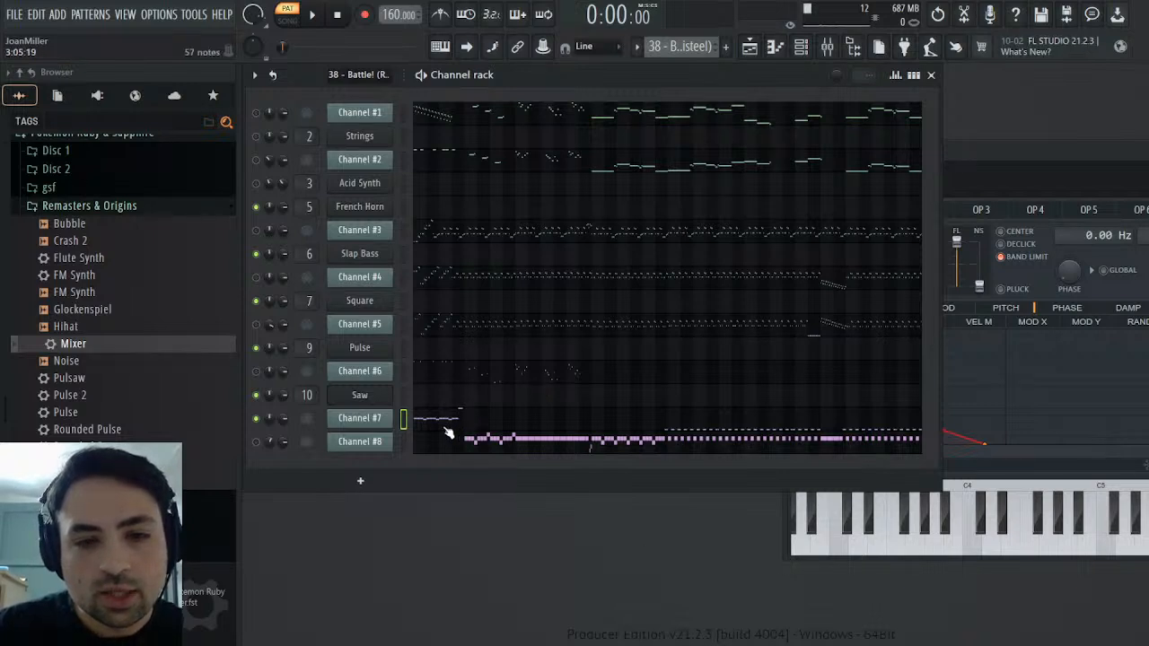
Clone the Slap Bass instrument and set the clone's preview part to Part10 with the STANDARD drum kit
click(388, 257)
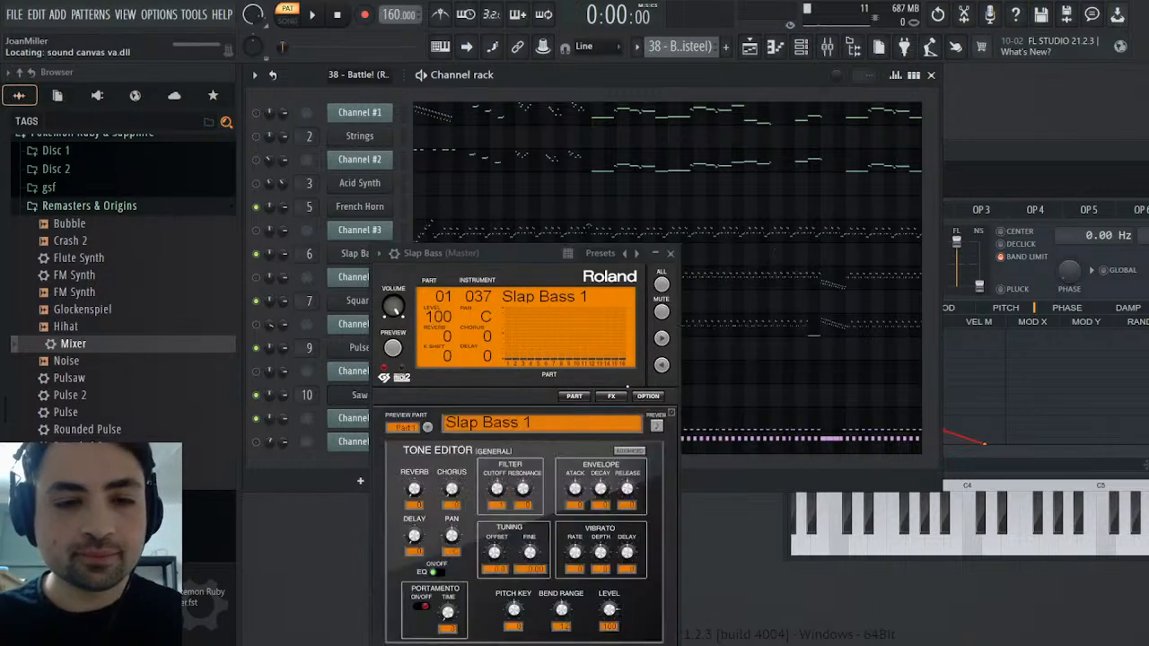
click(430, 426)
click(428, 532)
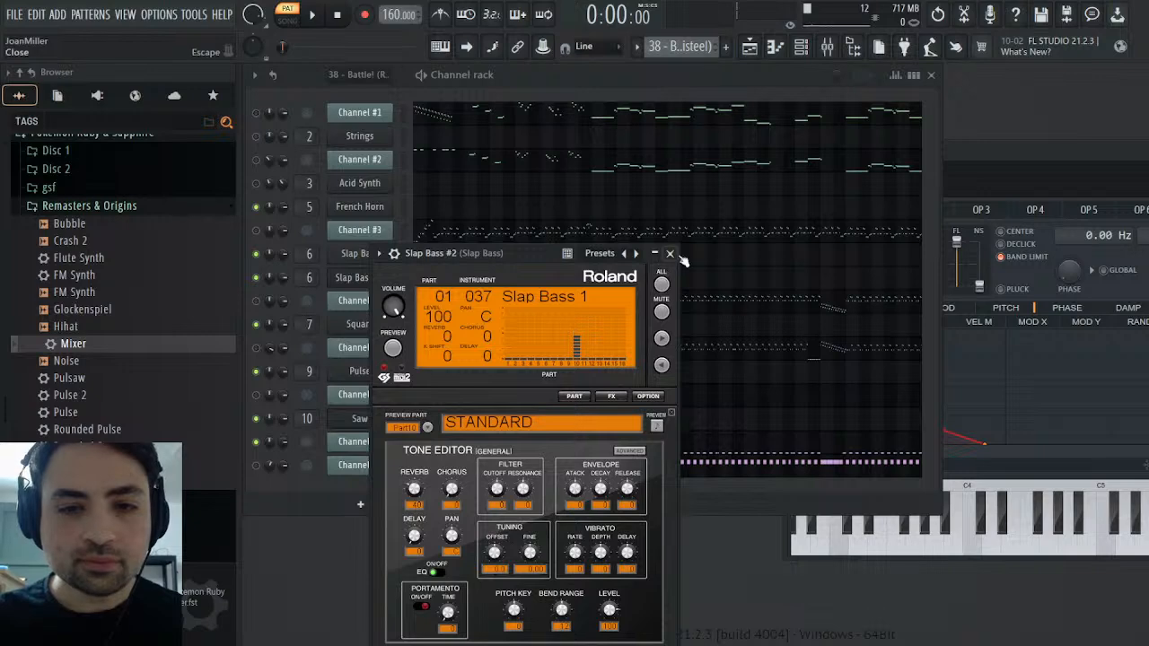
click(680, 256)
Copy Channel #7's opening C4 and B3 notes and create a new pattern named Drums
click(458, 440)
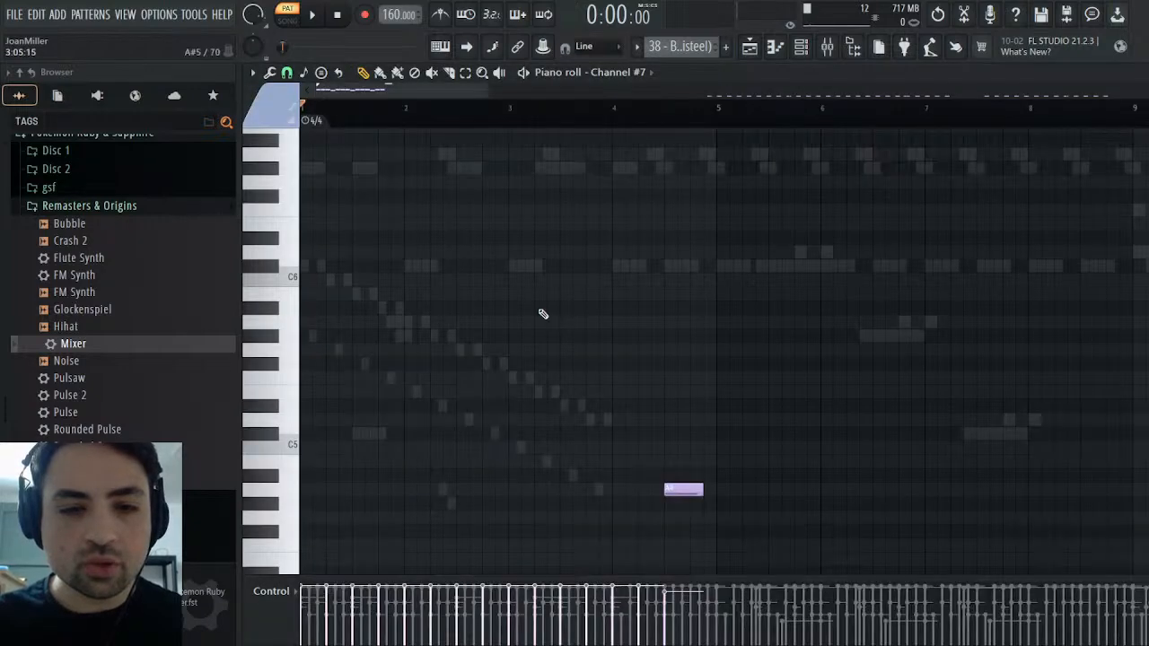
scroll(546, 314, down, 5)
drag(693, 300, 300, 484)
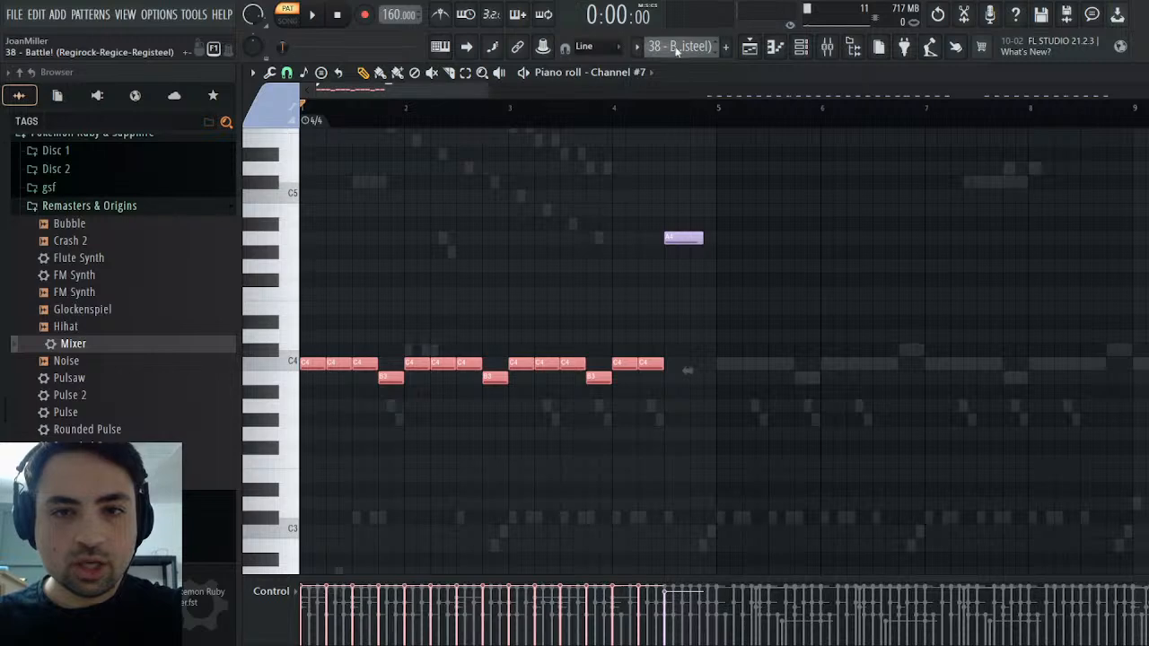
click(879, 48)
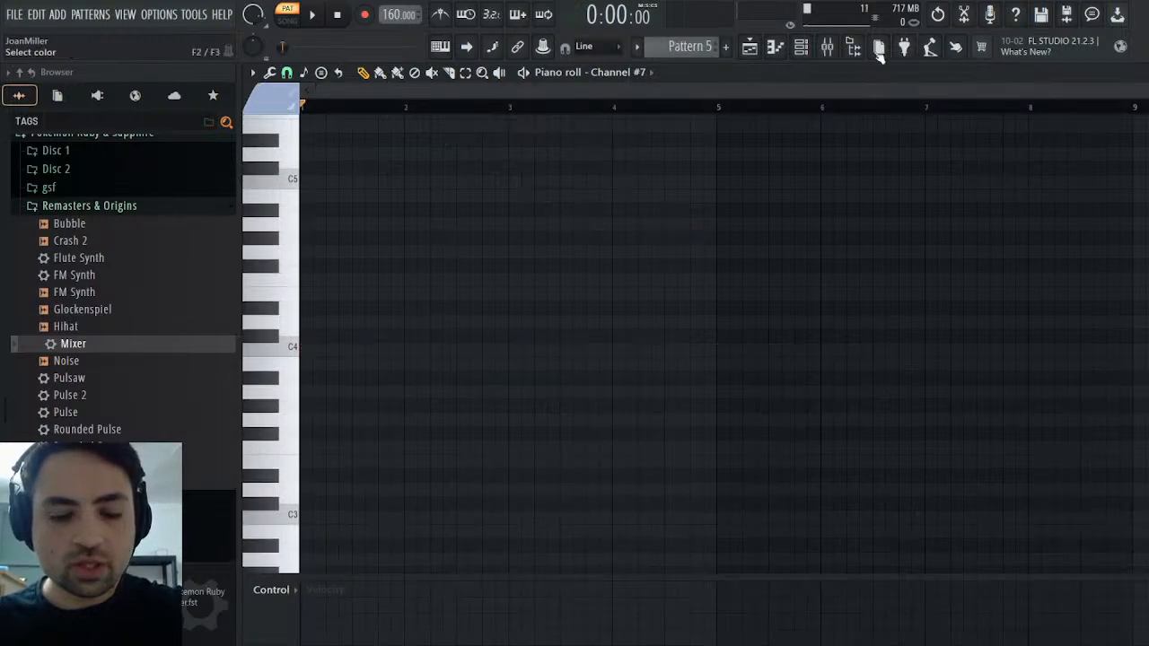
text(Drums)
key(Return)
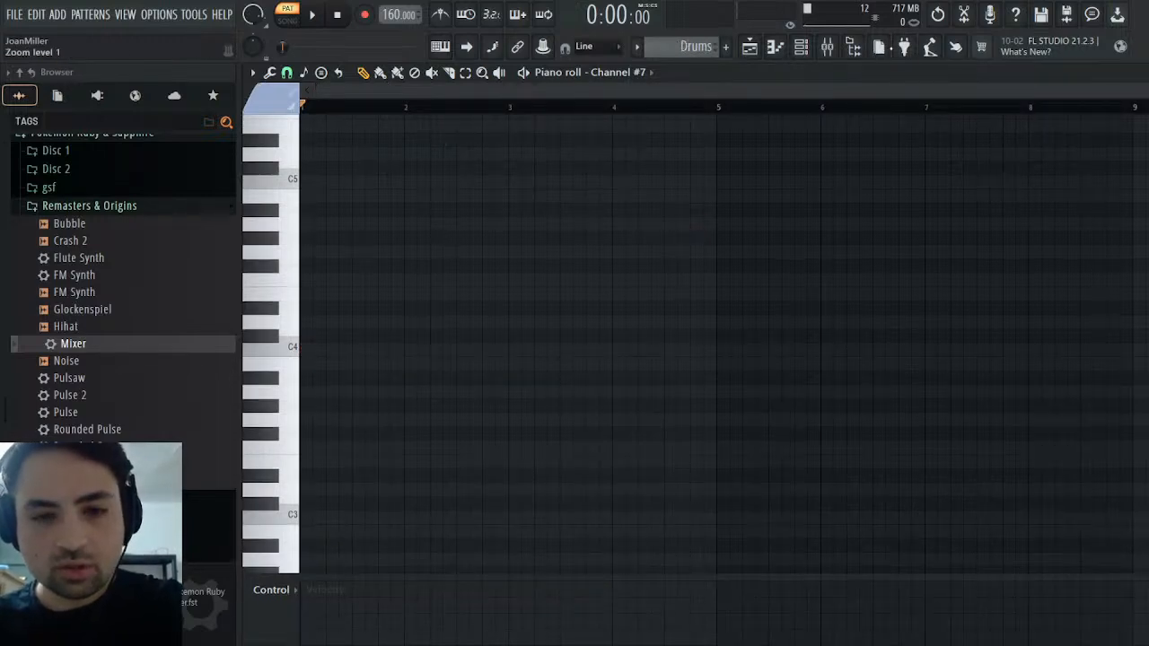
Move the Slap Bass #2 channel directly below Channel #7 and rename it Toms
key(F8)
key(F6)
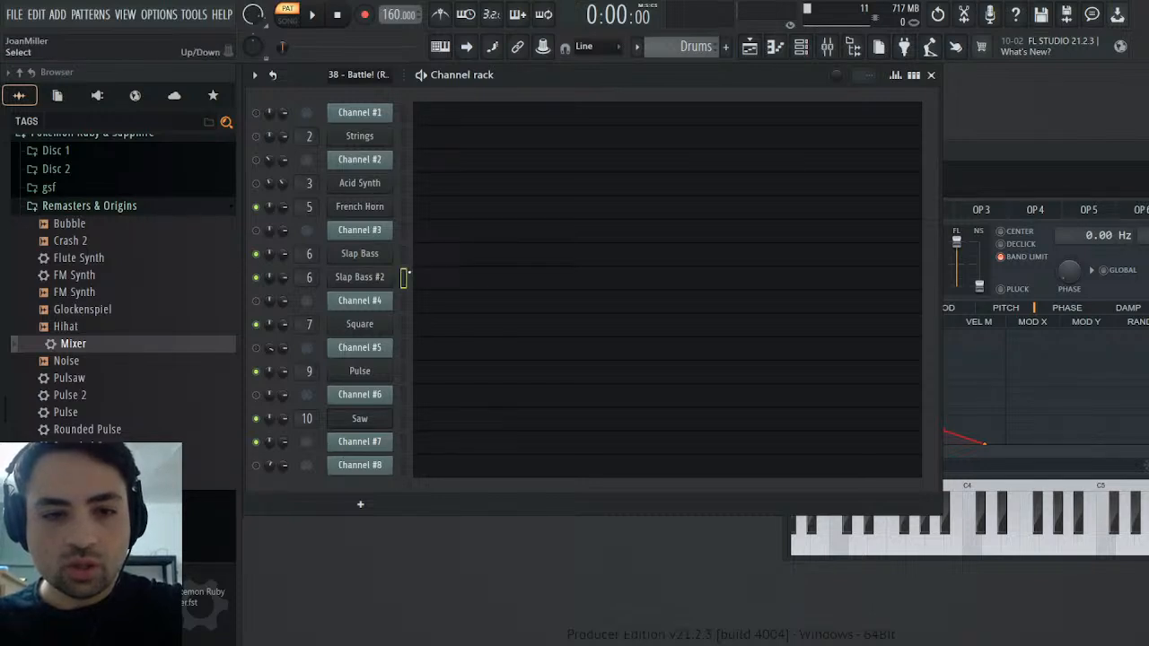
key(alt+Down)
key(alt+Down)
key(alt+Down)
key(alt+Down)
key(alt+Down)
key(alt+Down)
key(alt+Down)
key(alt+Down)
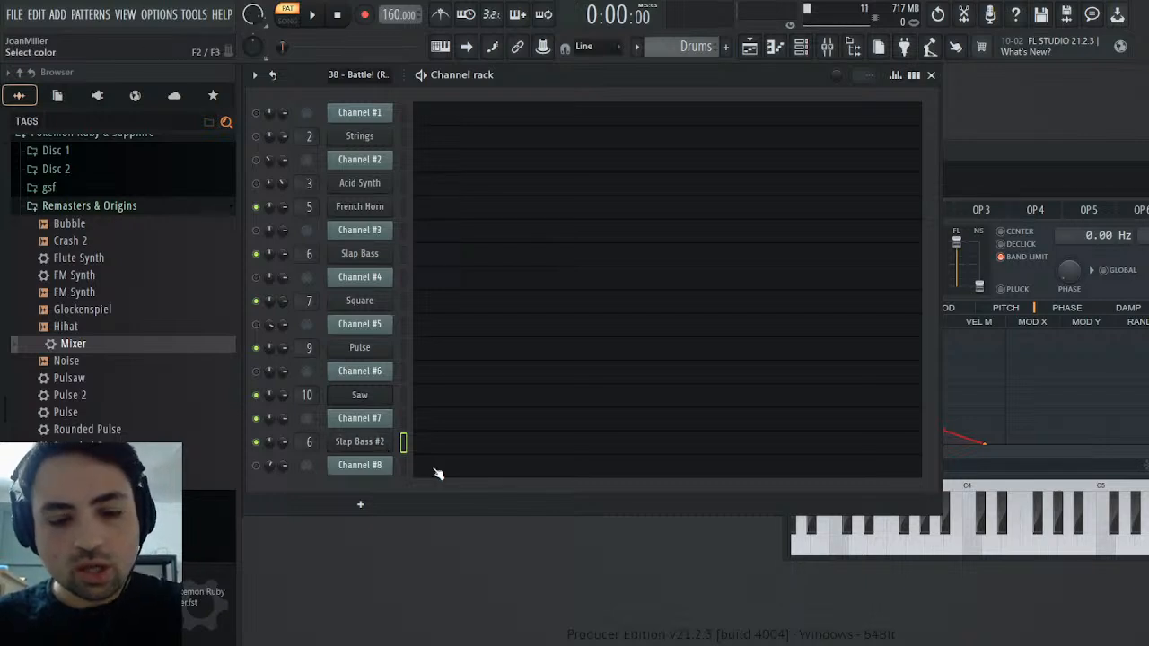
text(Toms)
key(Return)
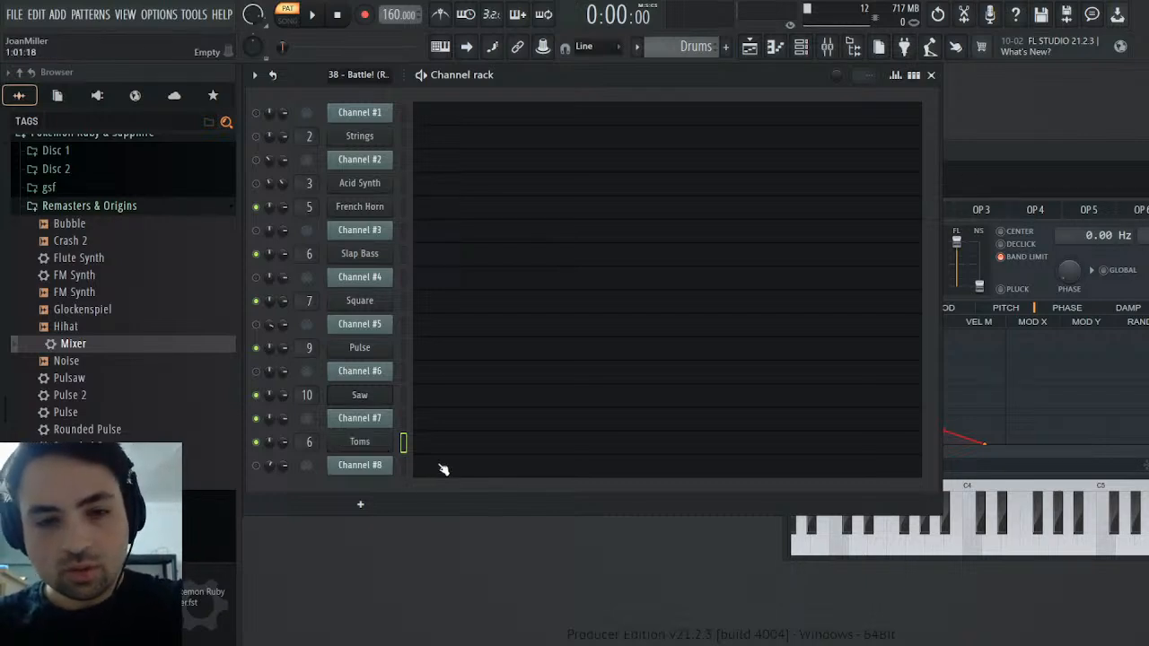
Paste the copied notes into the Toms piano roll and assign them the pink note colour group
click(452, 443)
key(ctrl+v)
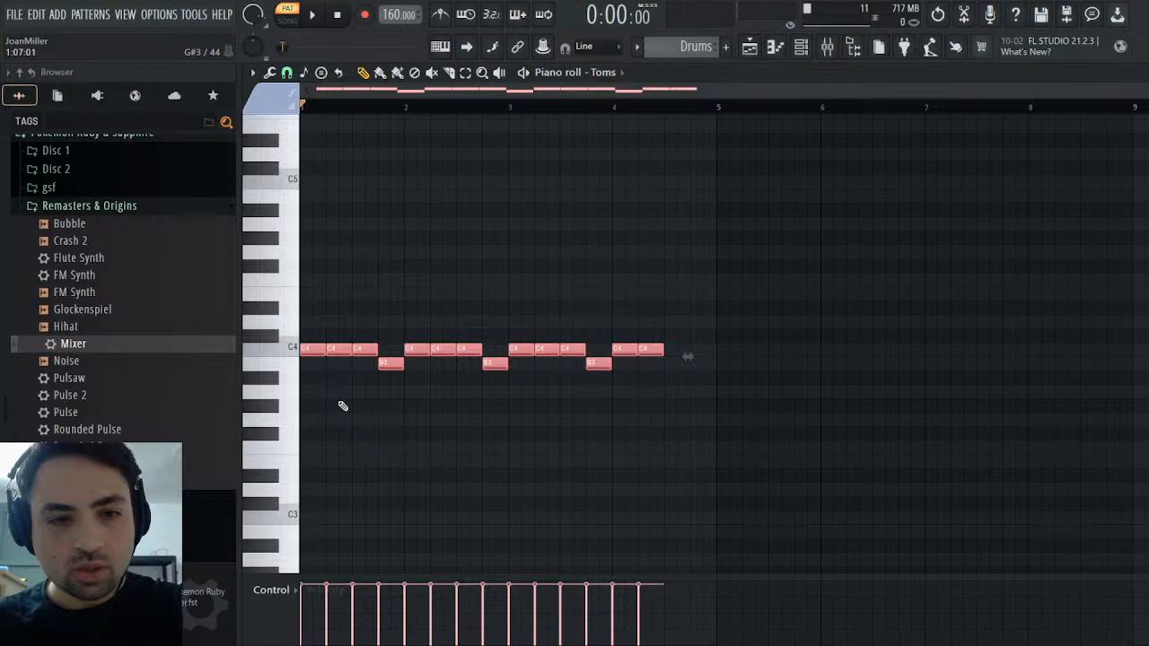
click(295, 348)
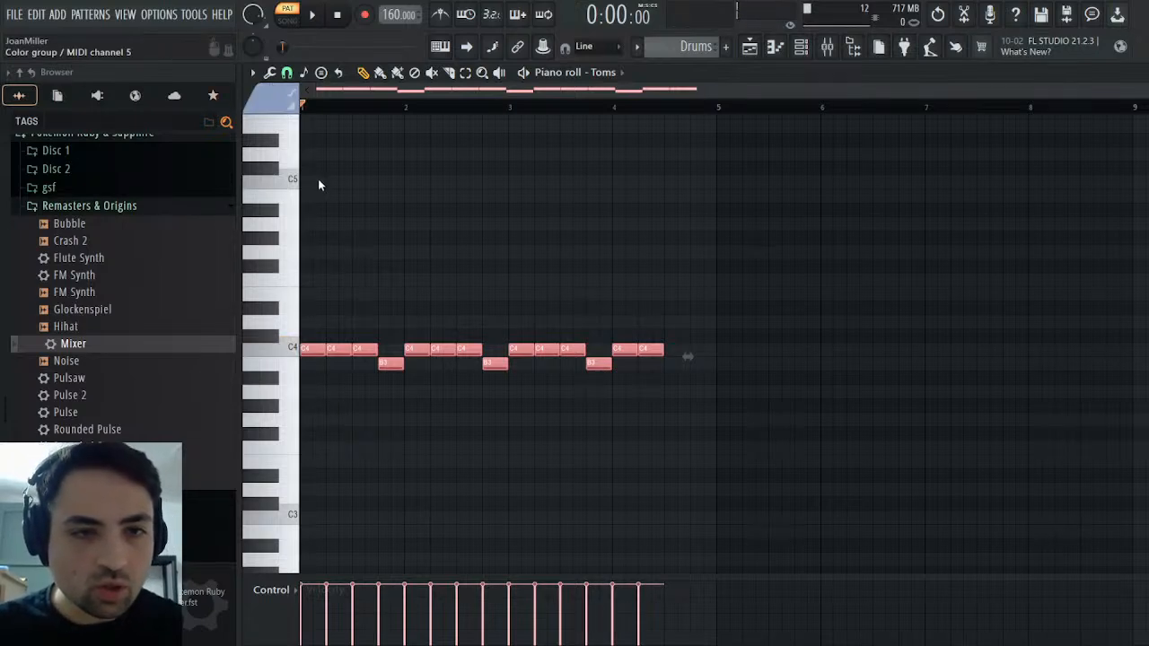
click(317, 169)
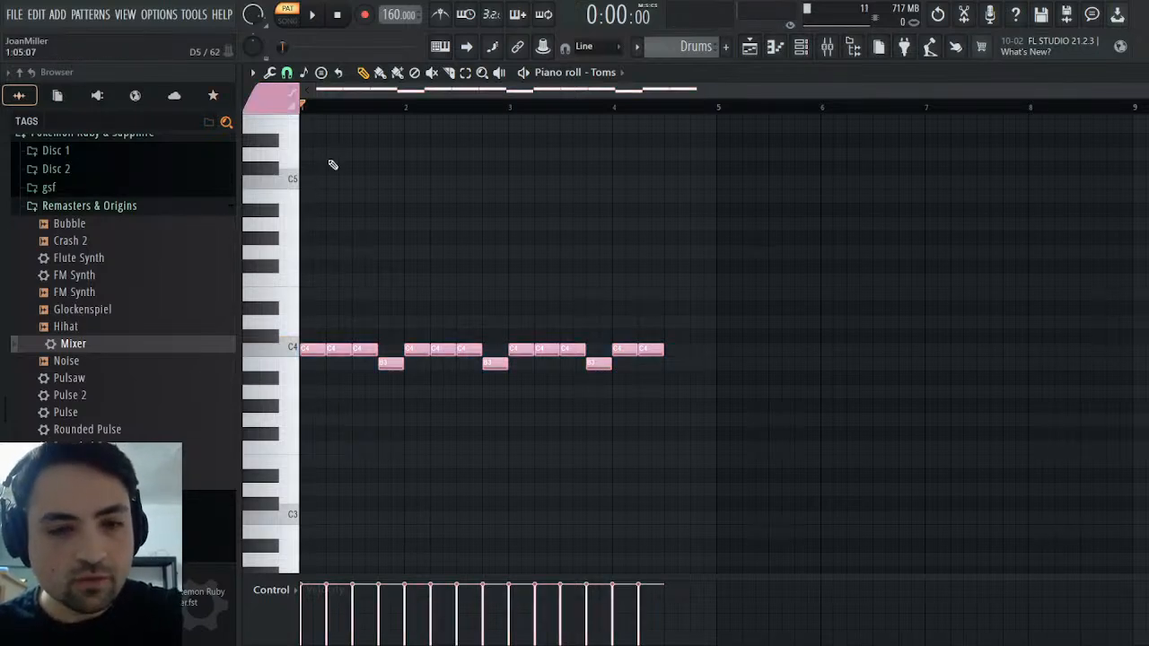
Compare the C4 and B3 sounds of Toms with those of Channel #7 in the original MIDI pattern
click(293, 351)
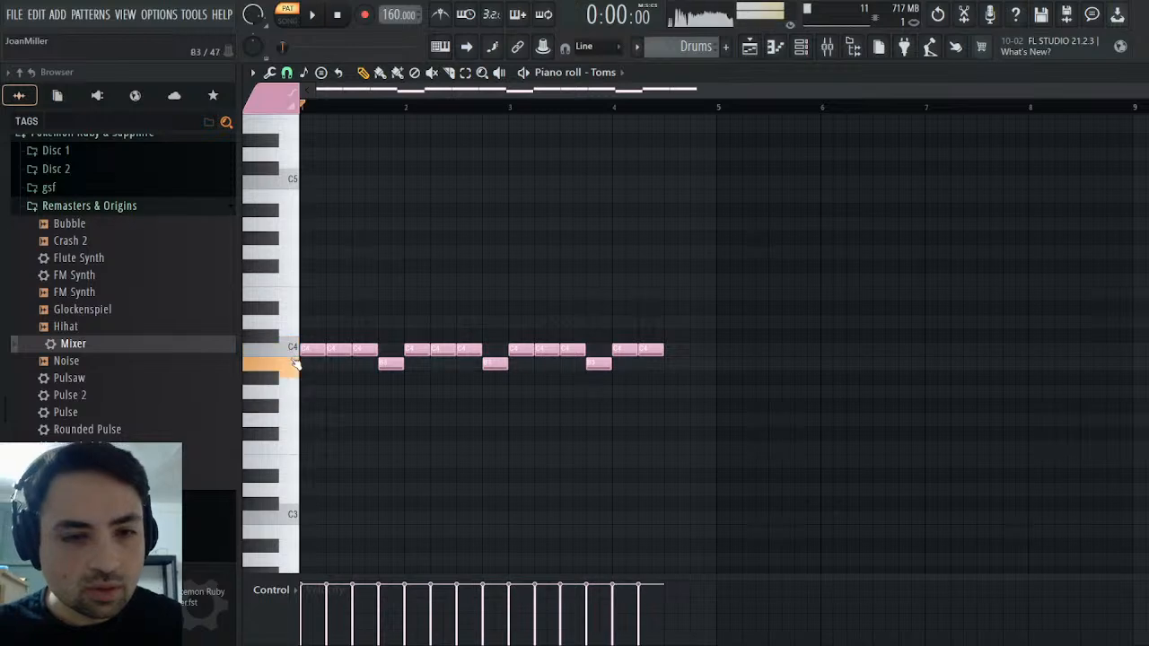
scroll(685, 45, down, 1)
scroll(685, 45, down, 2)
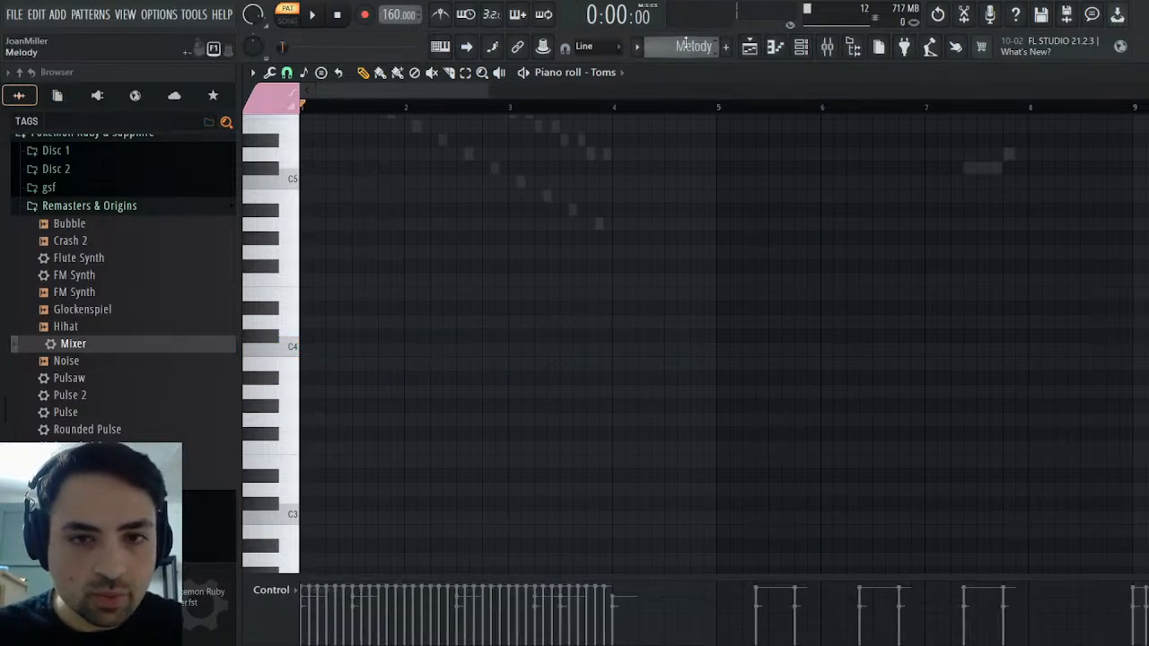
key(F7)
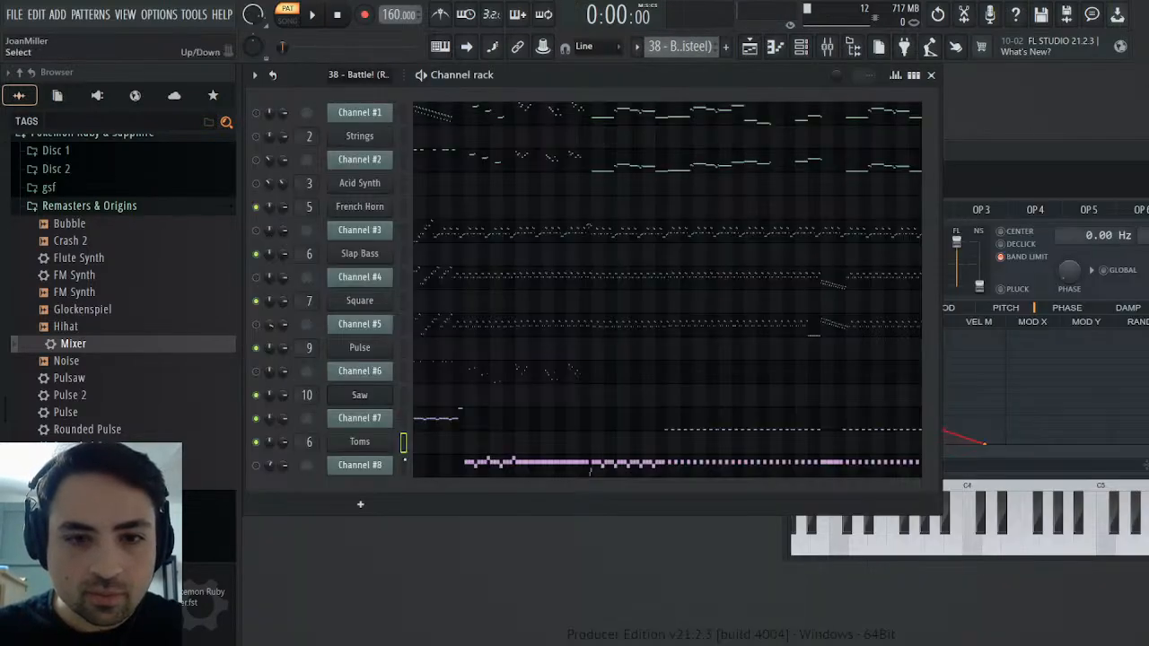
click(443, 420)
click(298, 362)
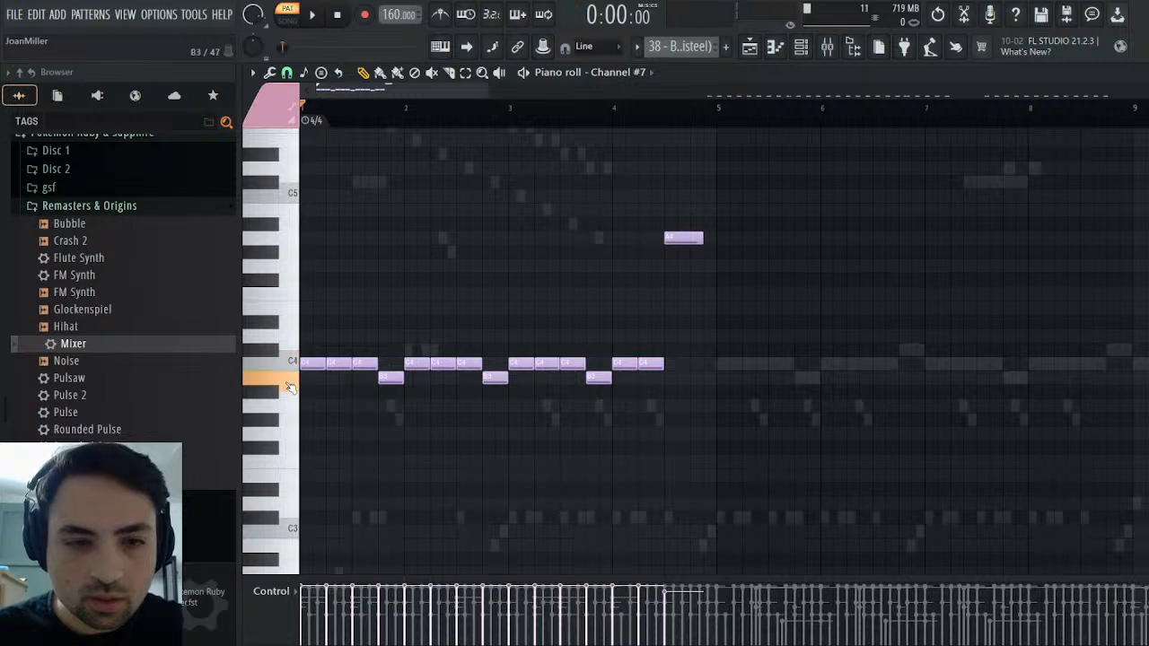
click(691, 46)
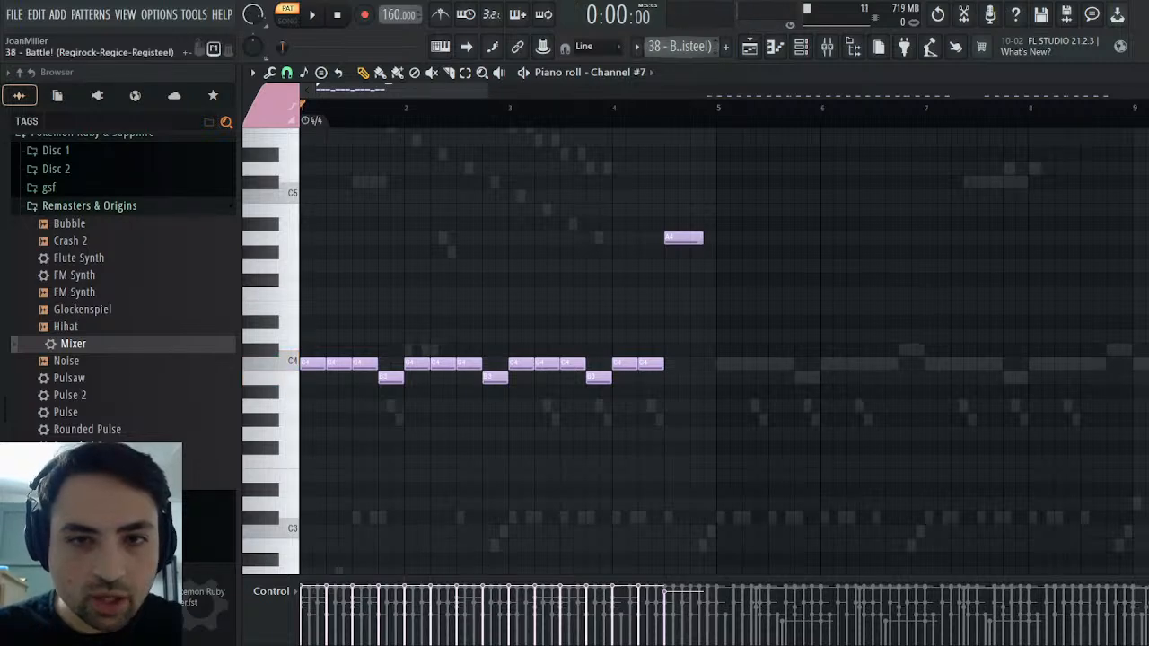
click(730, 97)
click(297, 347)
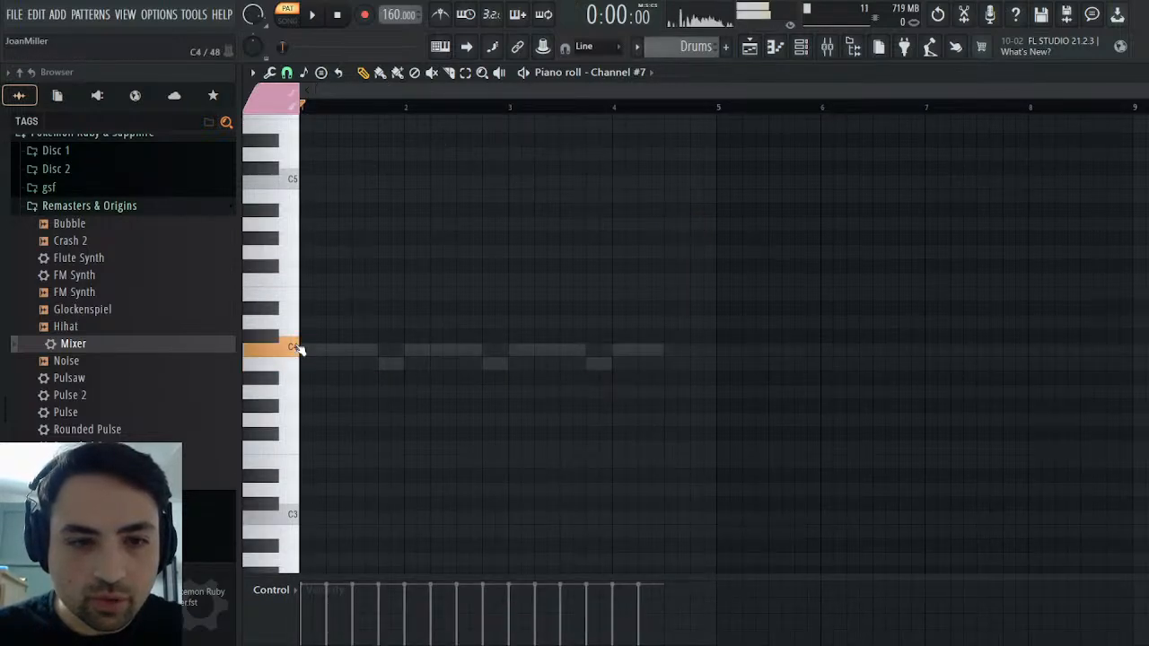
click(299, 348)
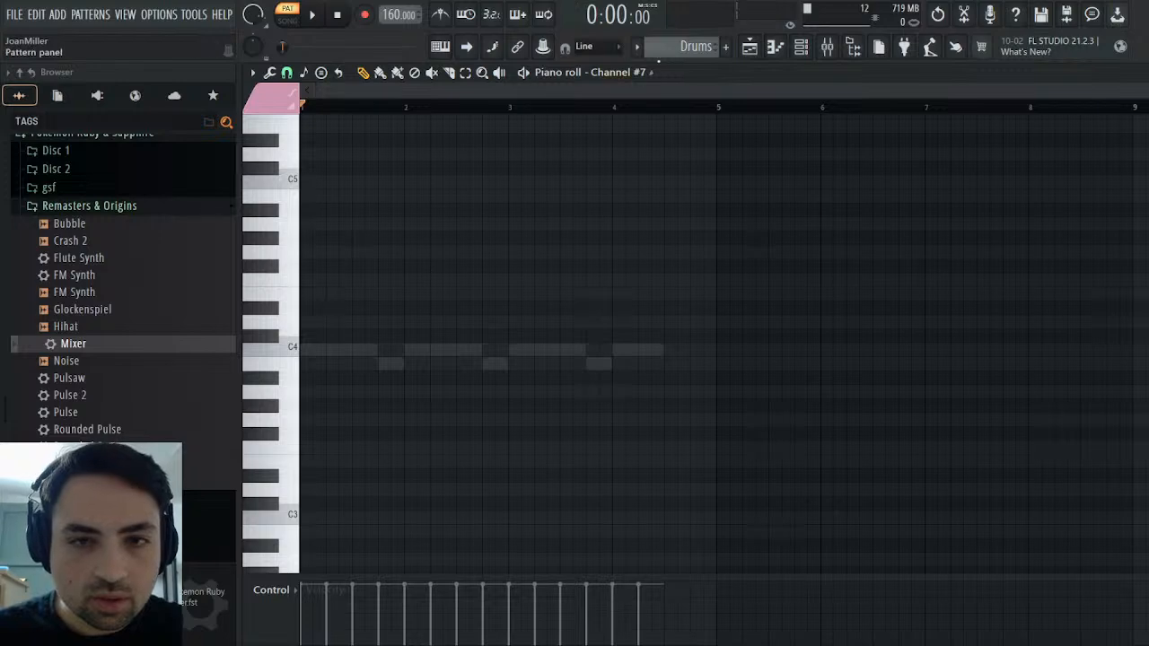
Audition keys around C4 in the Toms piano roll and transpose all notes up two semitones
double_click(327, 347)
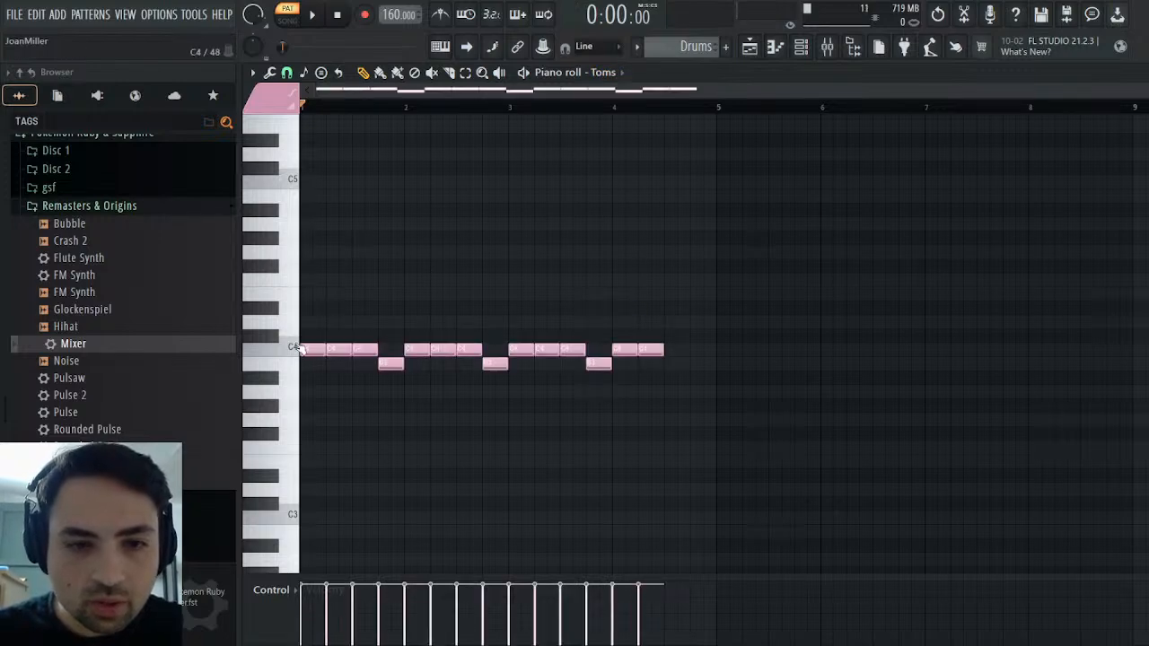
click(299, 347)
click(298, 333)
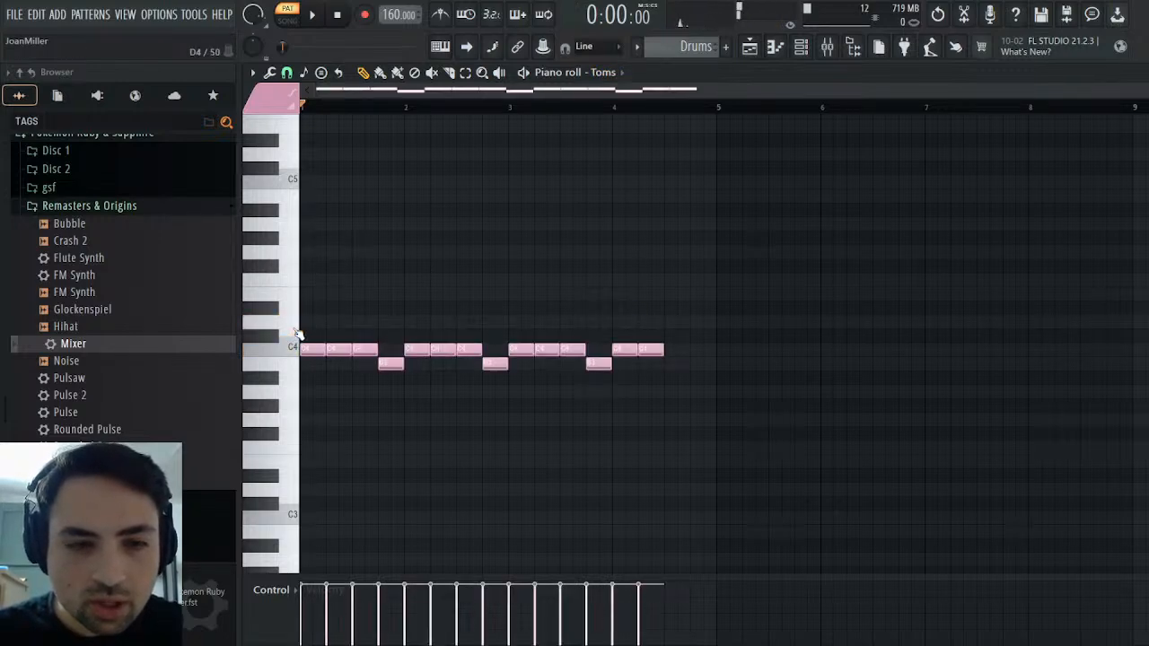
key(Up)
key(Up)
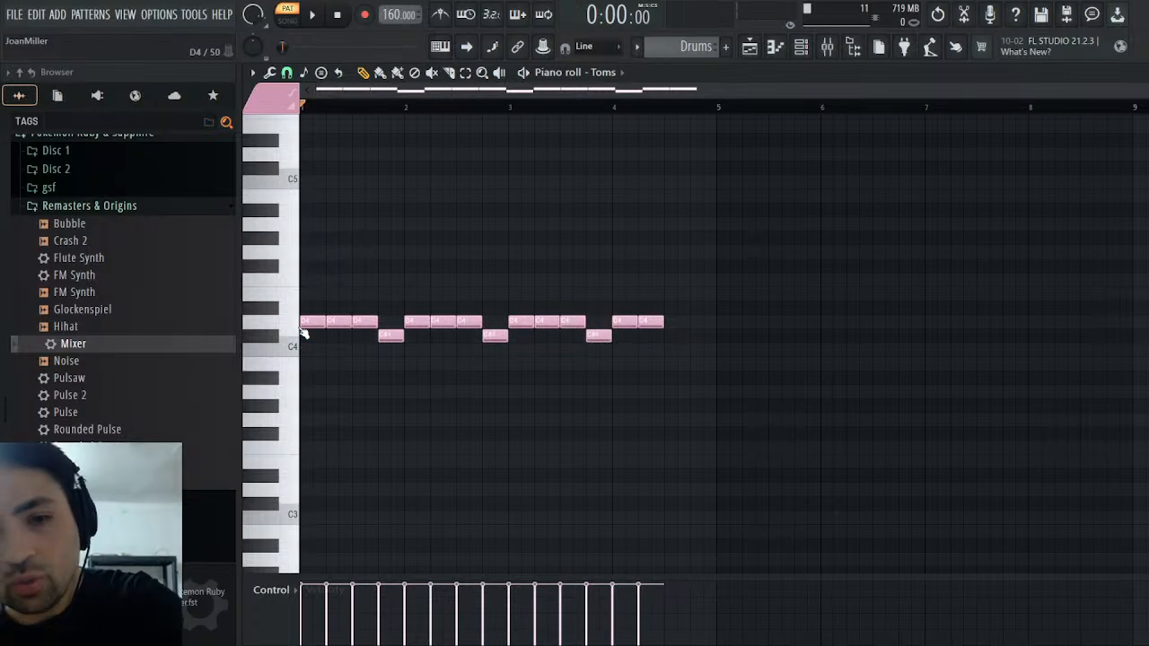
Lower the C#4 notes of the Toms part to C4 and play the Drums pattern briefly
click(293, 320)
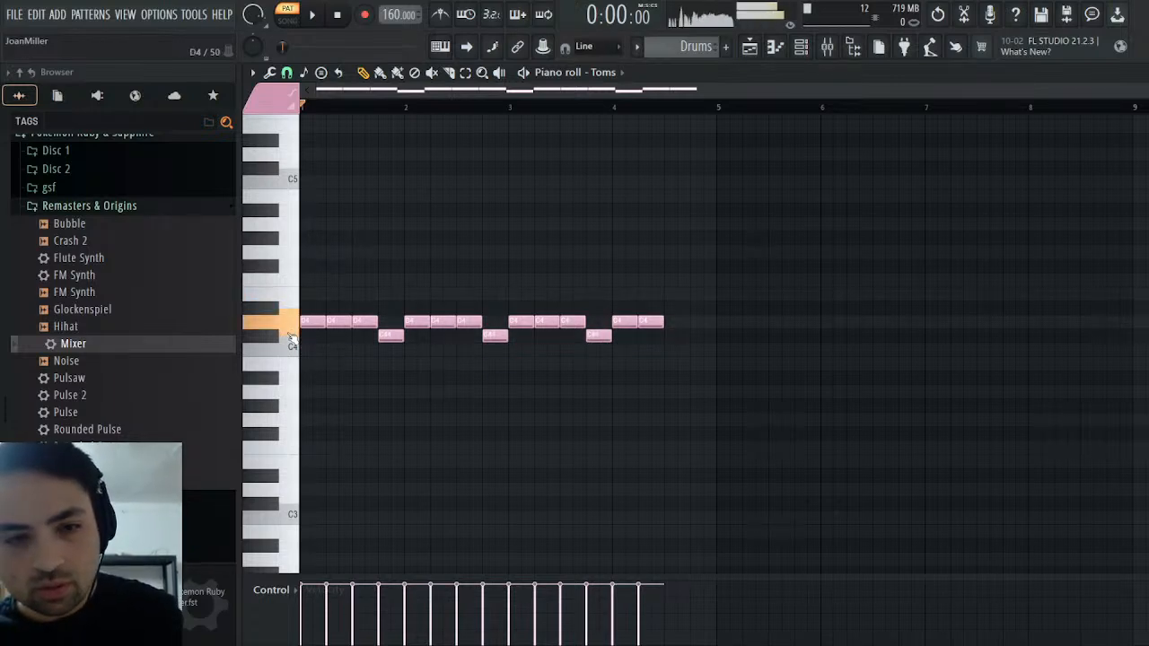
click(291, 350)
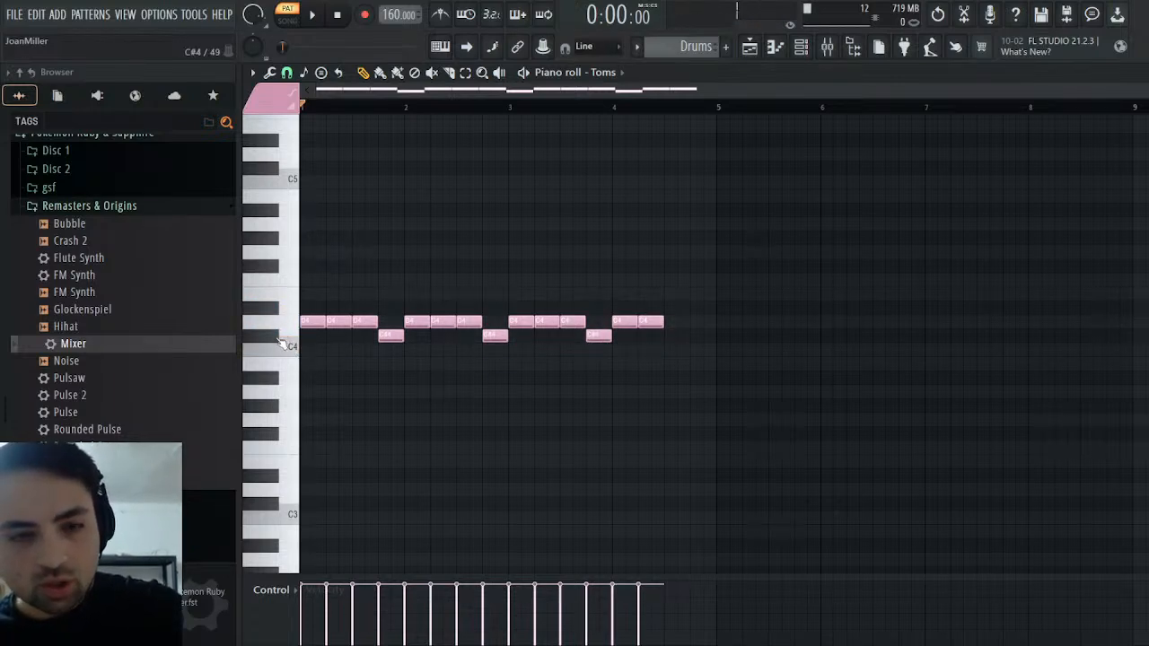
double_click(280, 344)
key(Down)
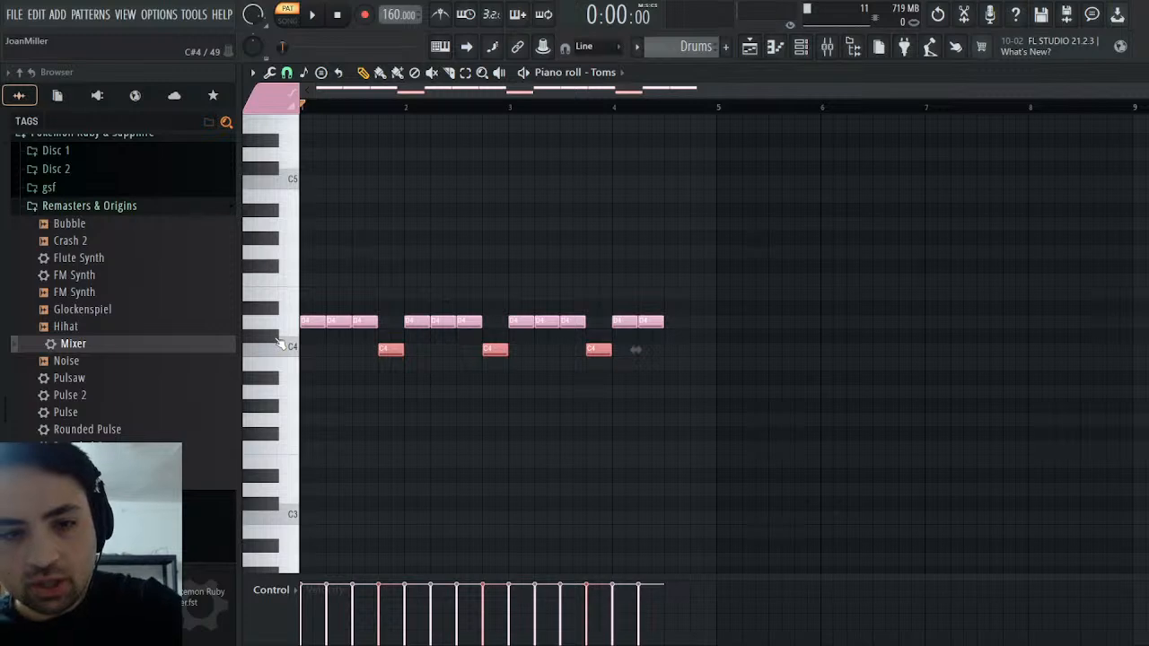
key(space)
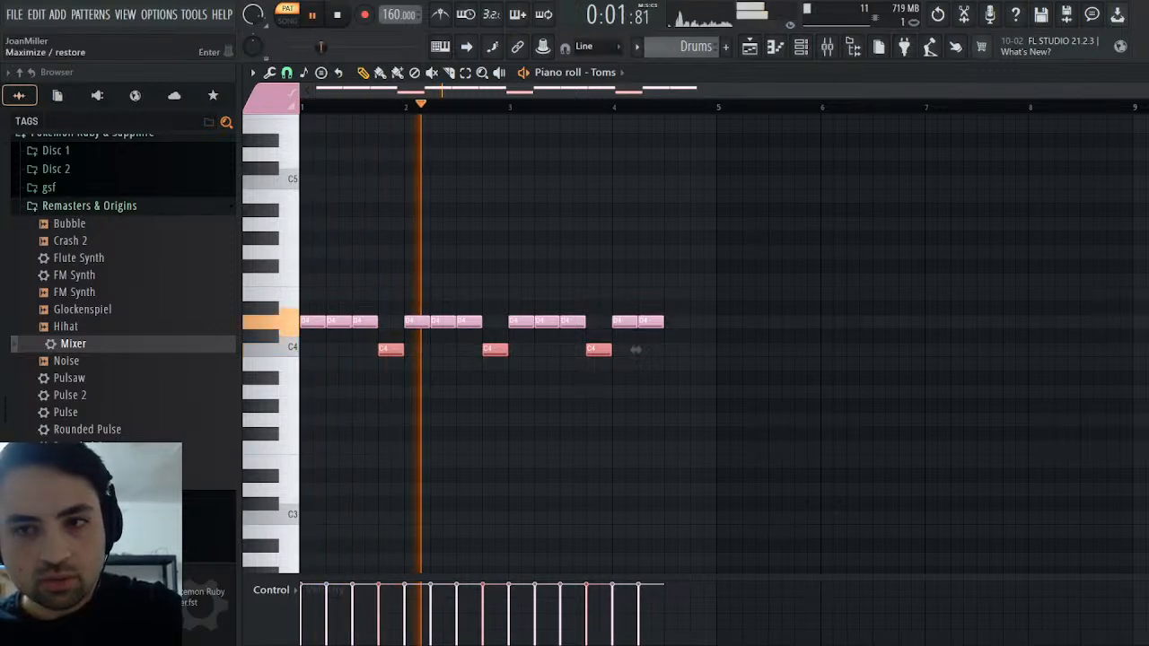
key(F6)
key(space)
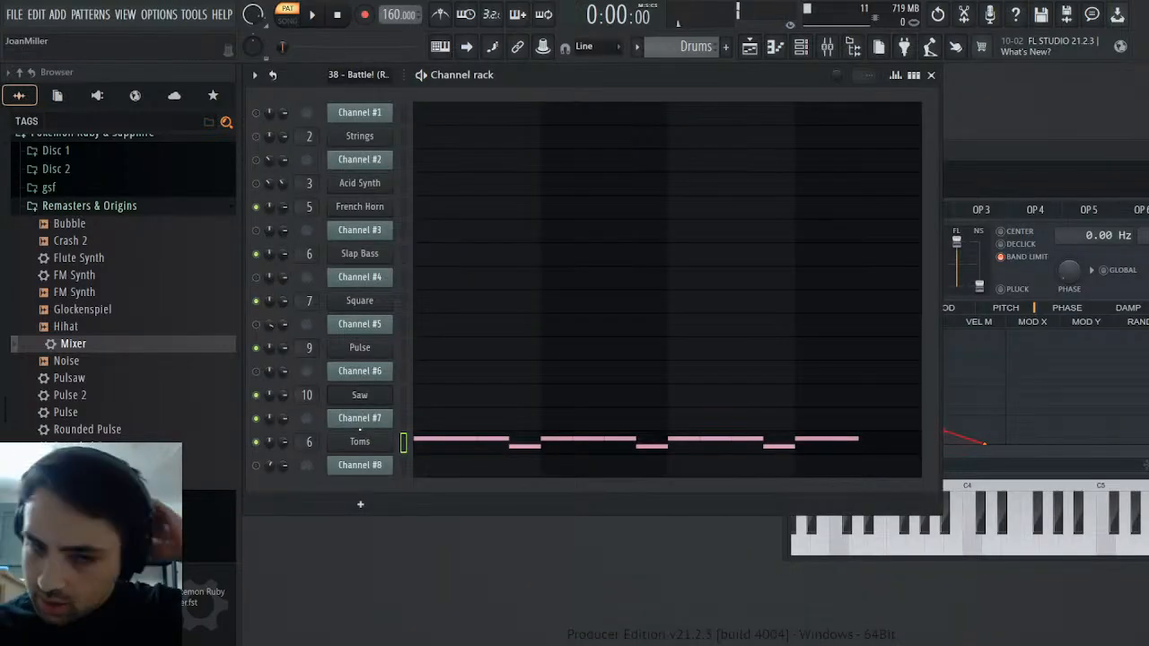
Route Toms to mixer track 11, load the Mixer preset from Remasters & Origins on it and start playback
click(363, 441)
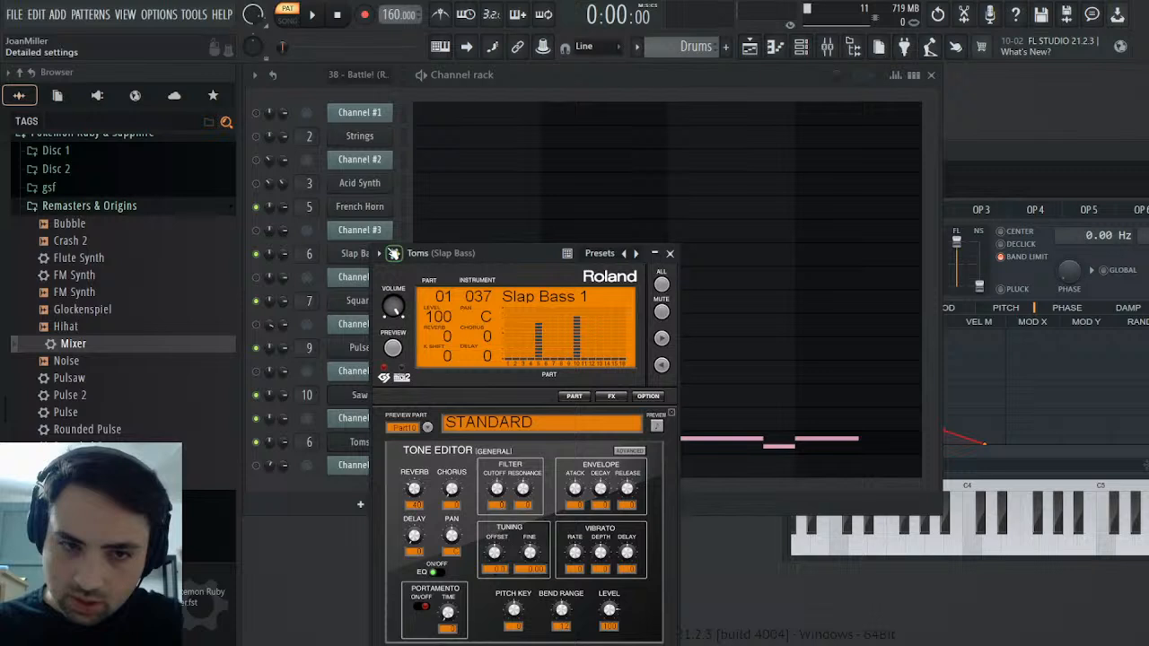
click(393, 254)
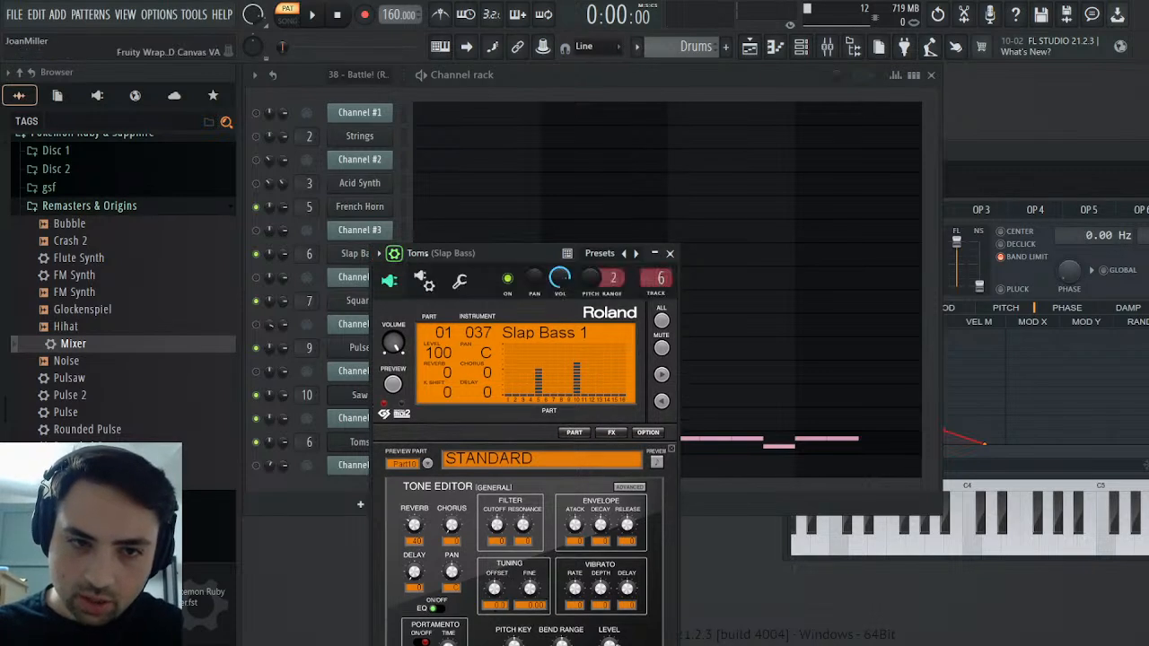
click(658, 303)
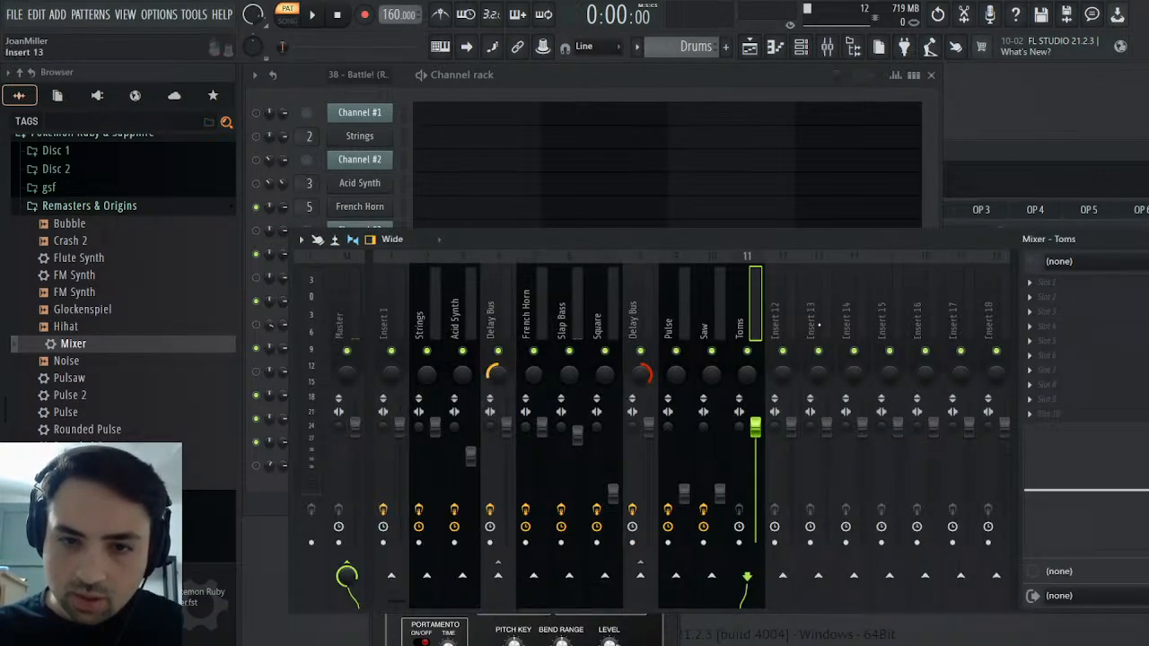
drag(73, 344, 1081, 304)
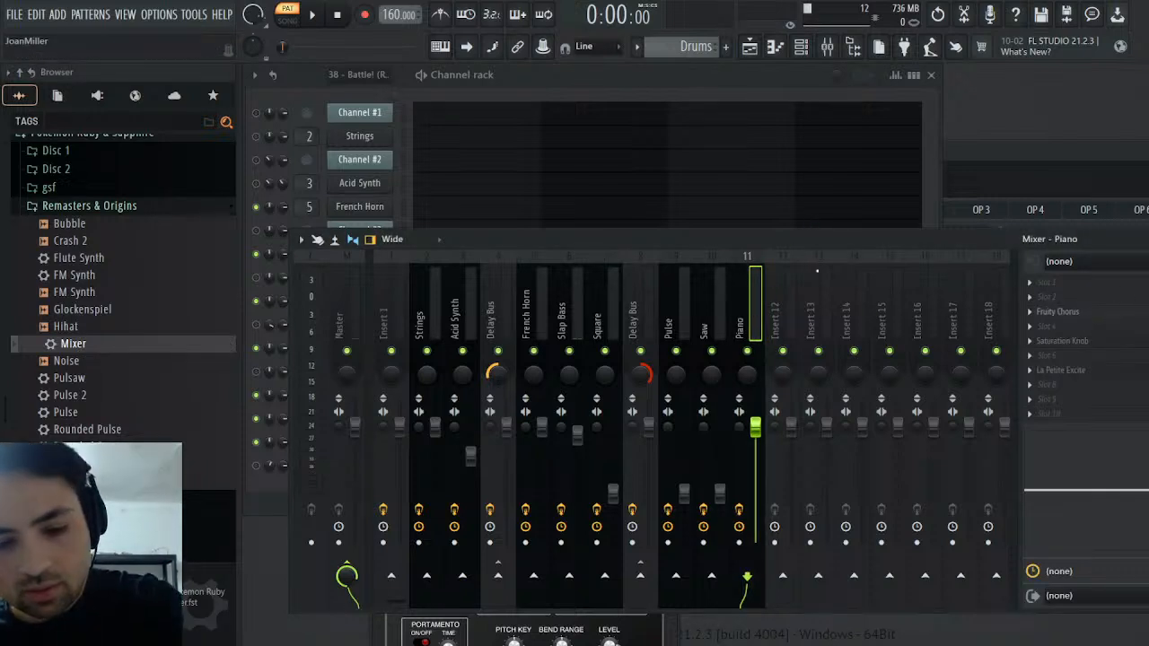
key(space)
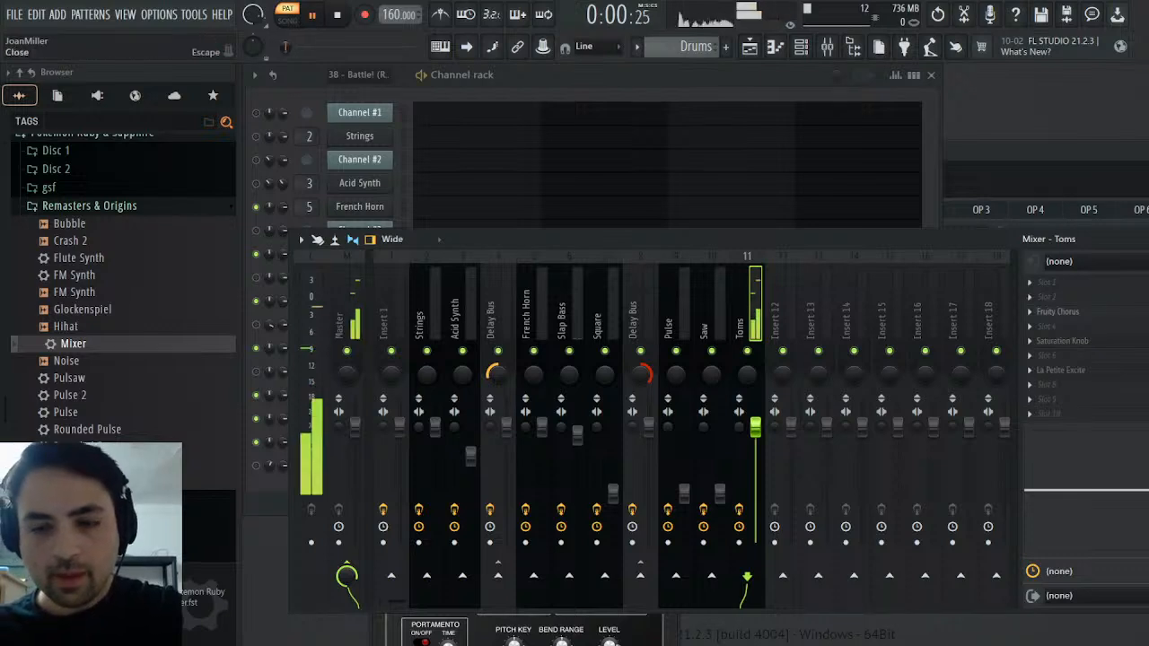
Set the reverb send of the Toms instrument to 0 and play the Drums pattern briefly
key(F9)
key(space)
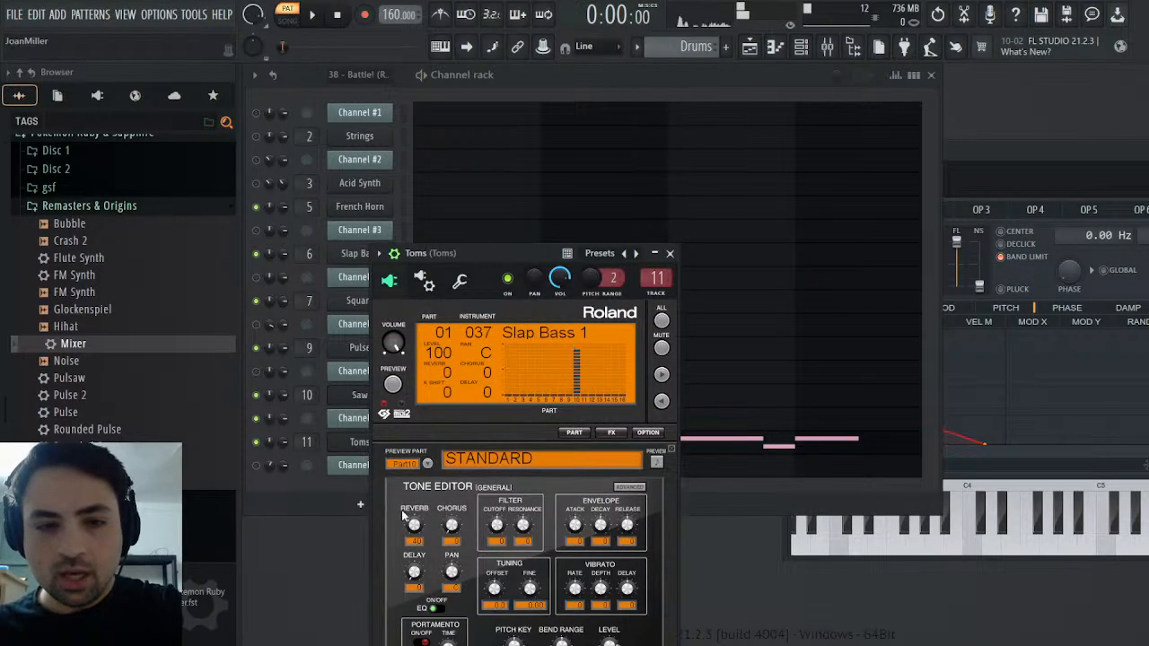
drag(414, 526, 422, 525)
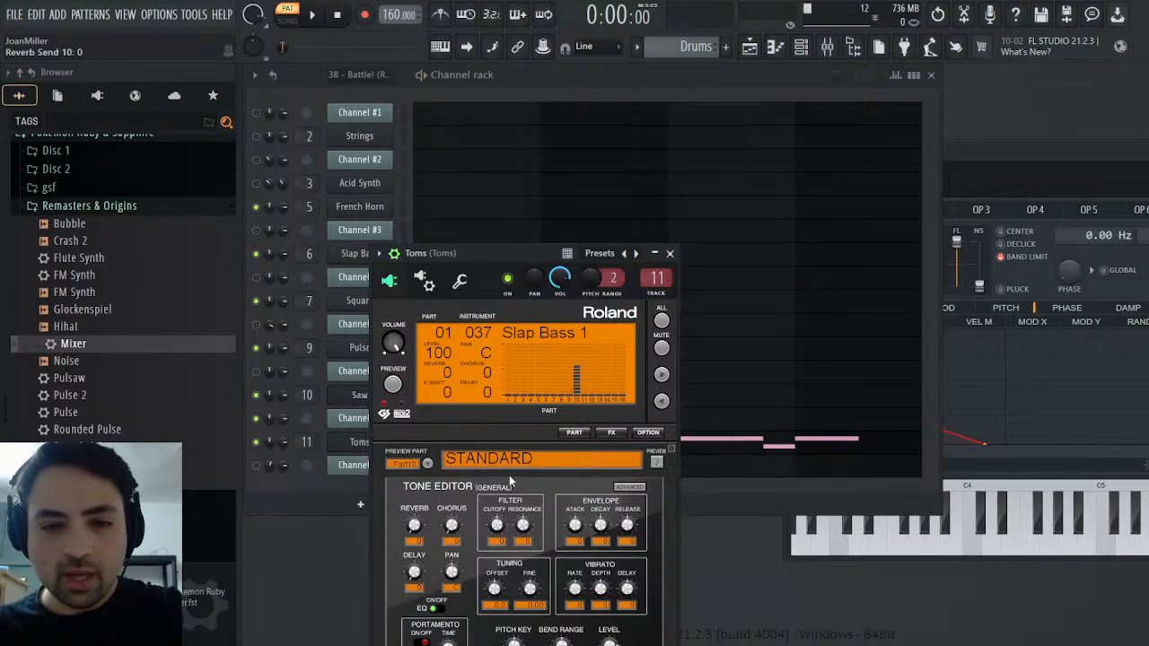
drag(520, 253, 553, 175)
key(space)
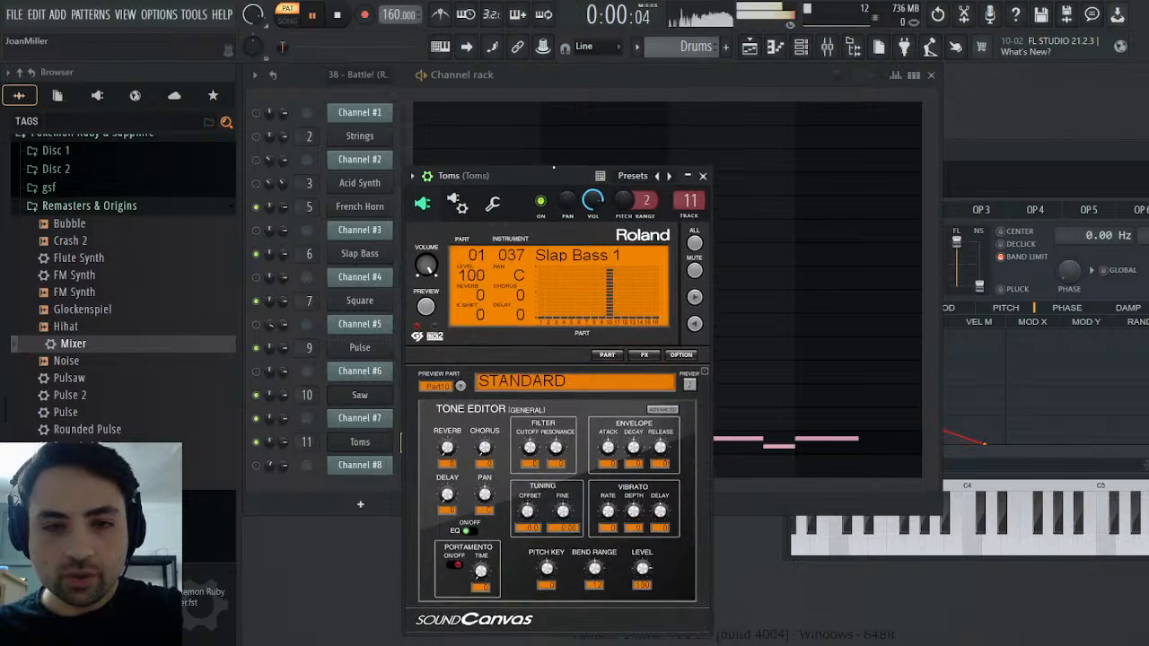
key(space)
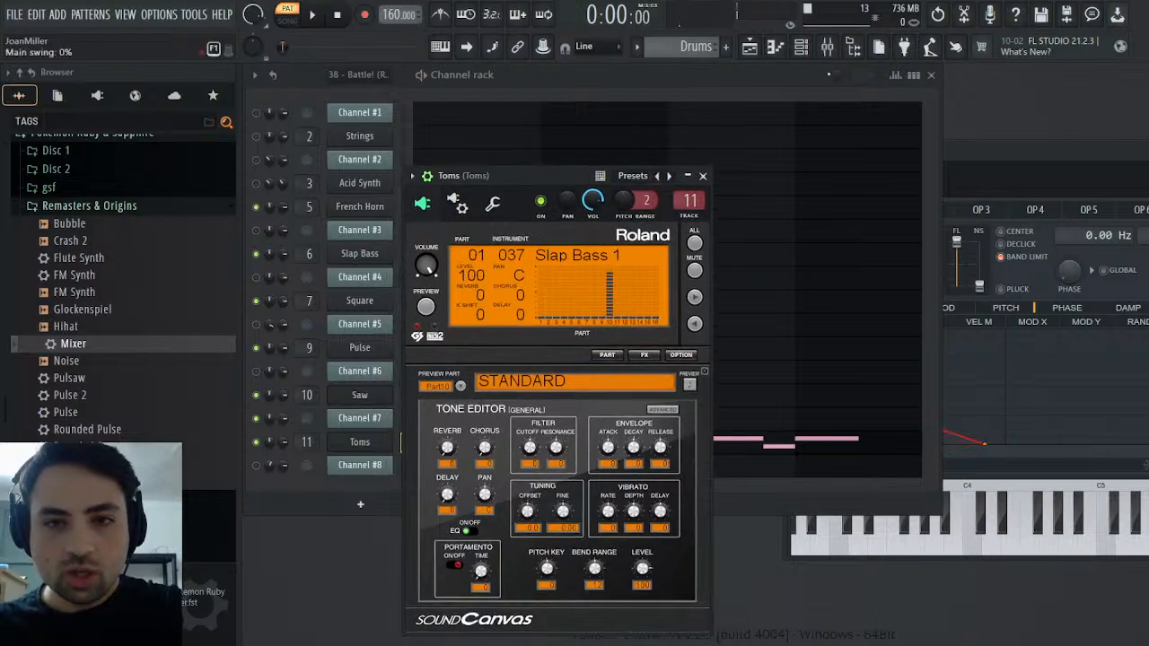
Set up mixer insert 18 as a Reverb track with TSAR-1R Reverb at 20% mix and a 1.46 s reverb time
click(827, 47)
click(992, 530)
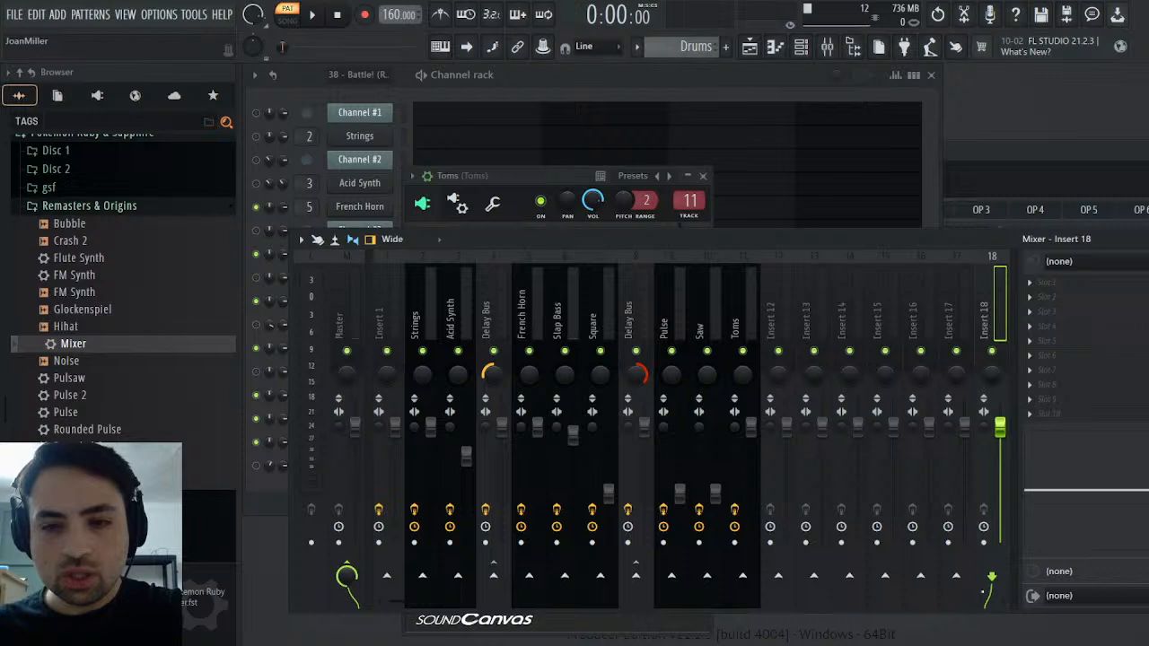
click(982, 592)
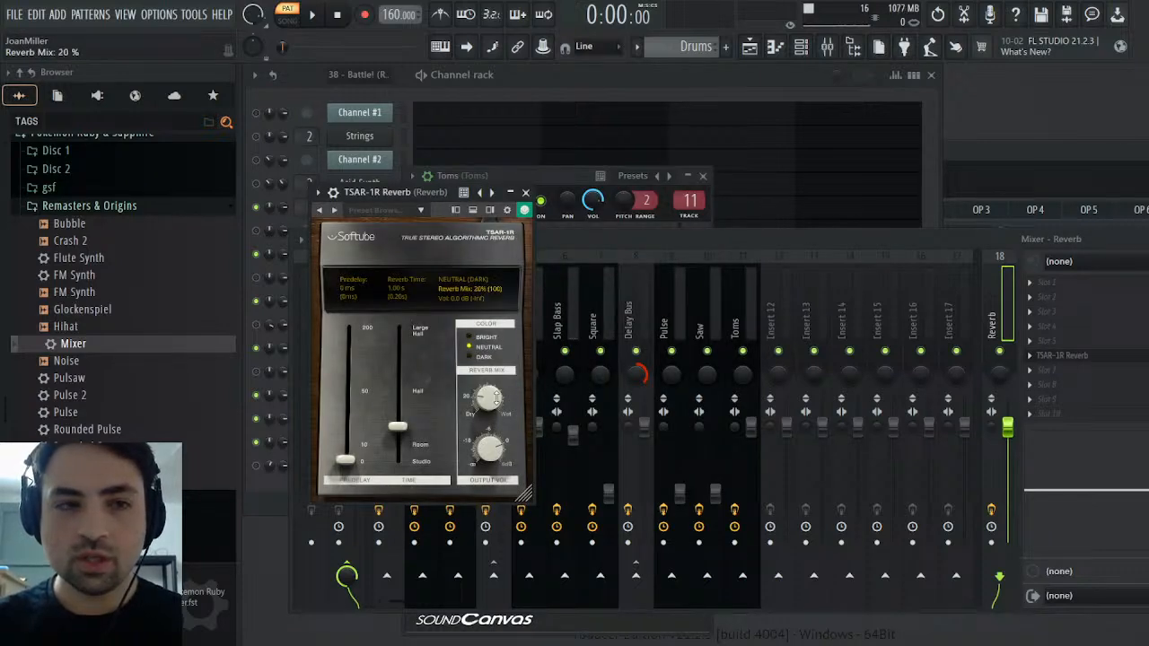
scroll(407, 417, up, 5)
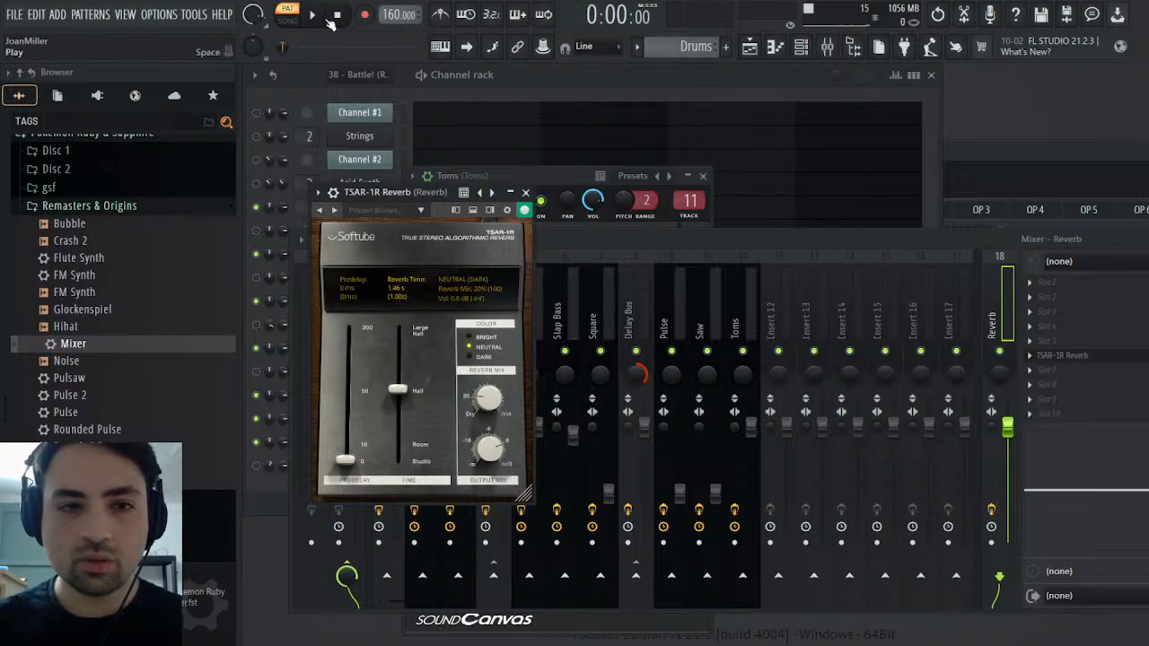
Route the Toms mixer track only to the Reverb track and compare the sound with the original MIDI pattern during playback
key(space)
click(733, 290)
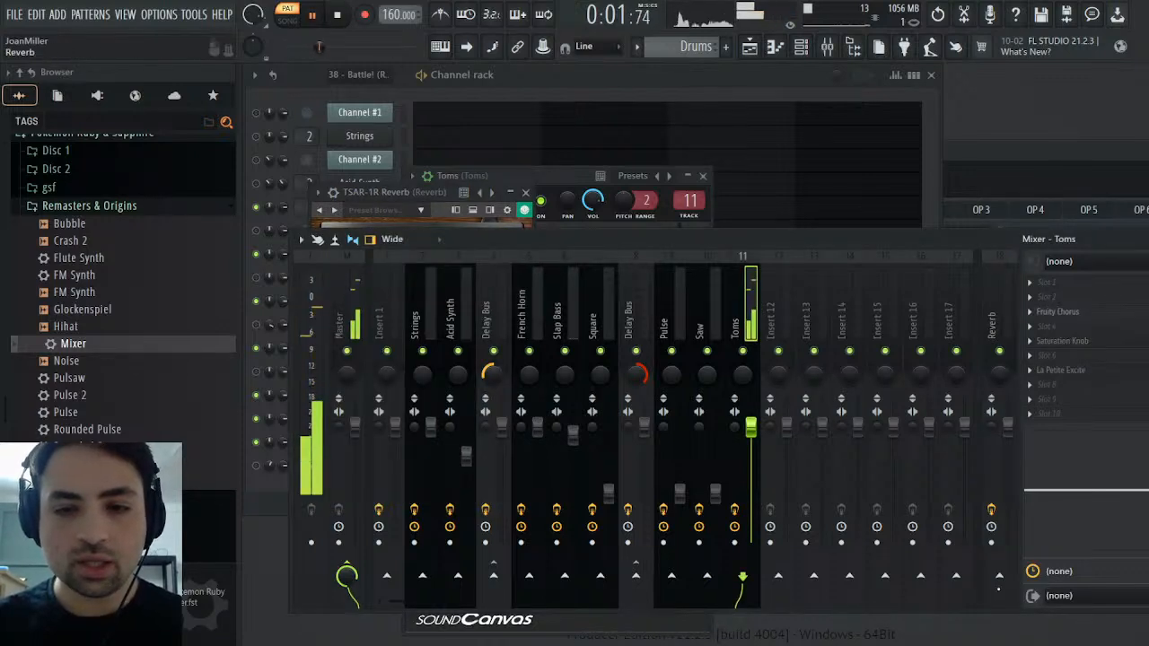
click(1000, 575)
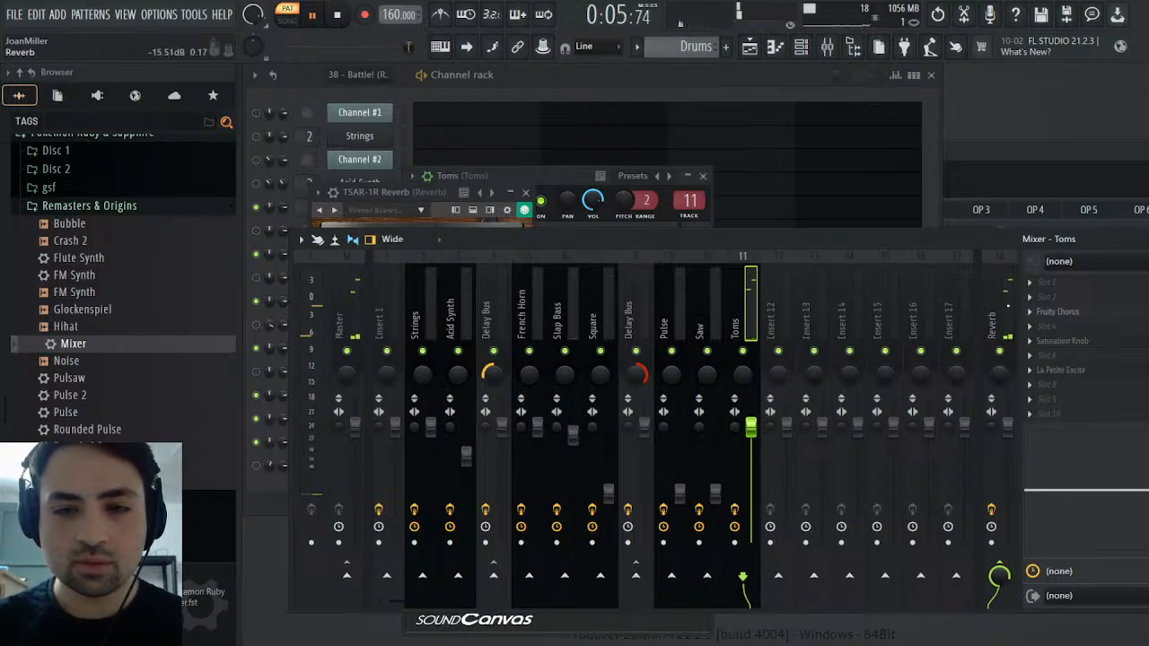
click(1013, 304)
click(743, 334)
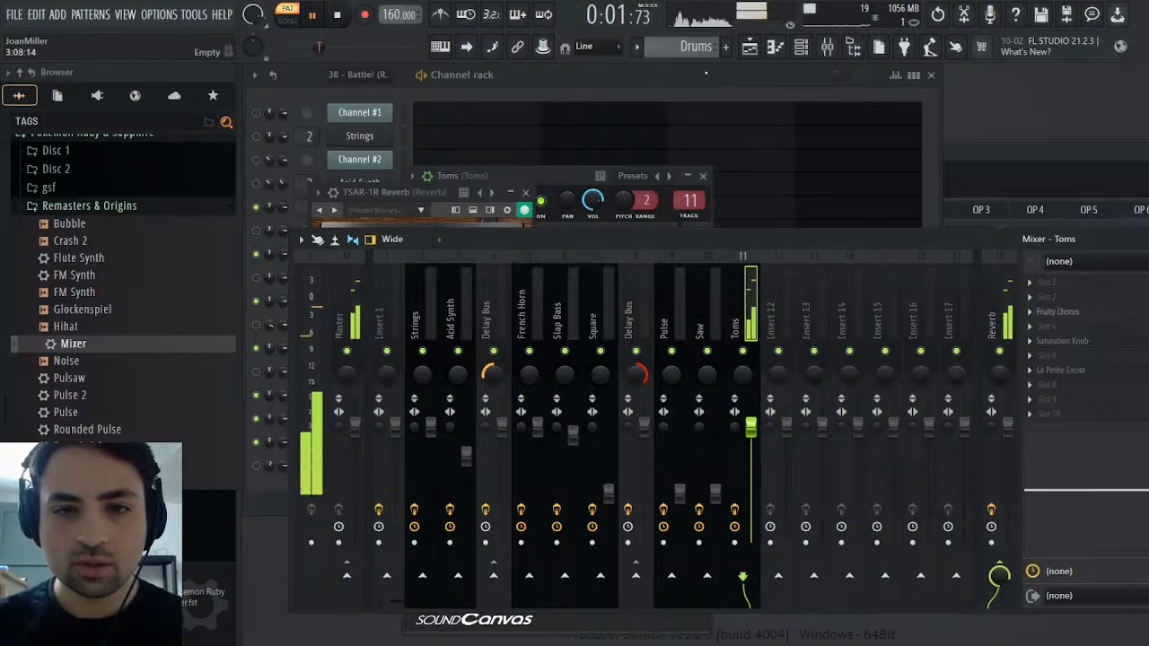
scroll(689, 48, up, 1)
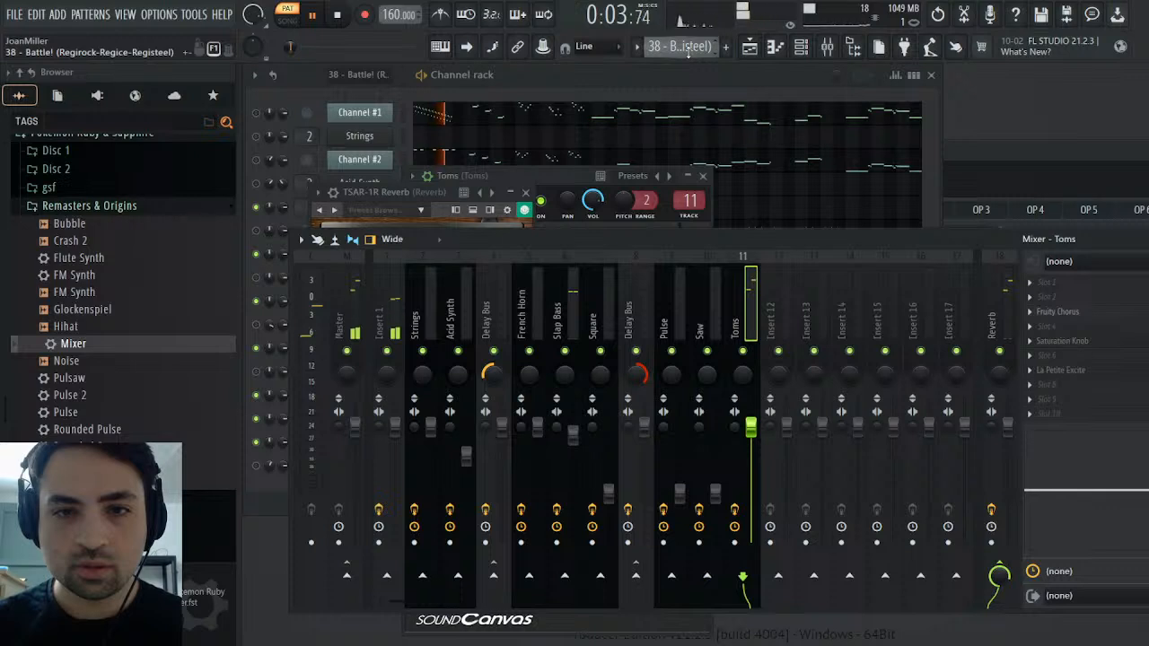
key(KP_Add)
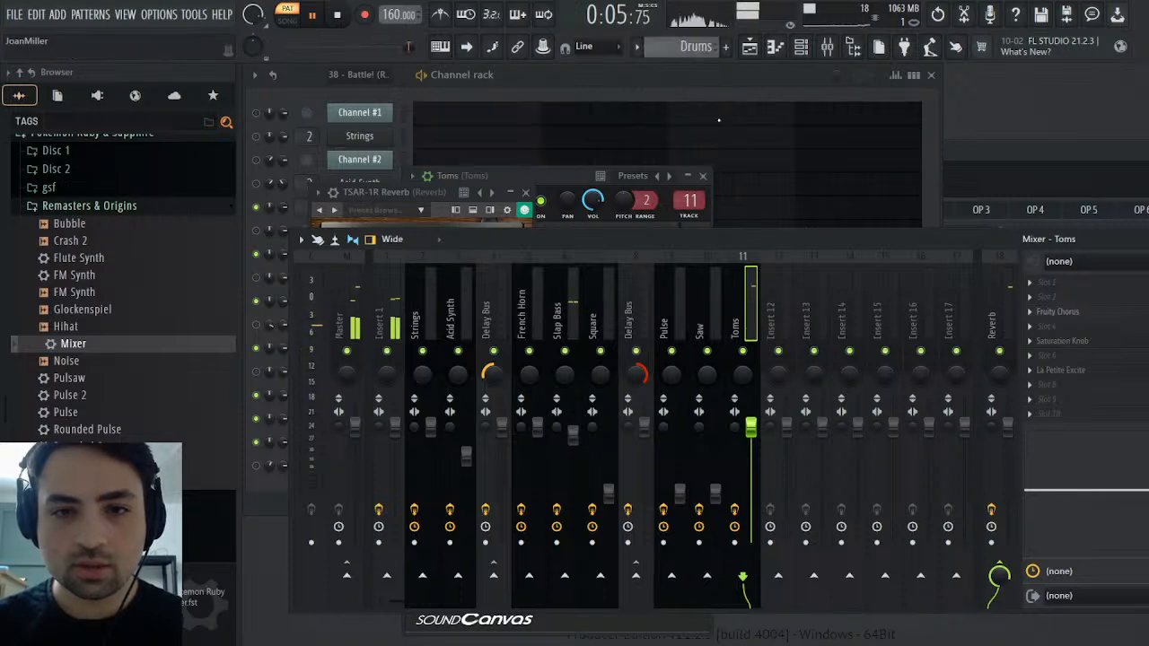
Lower the mix of TSAR-1R Reverb on the Reverb track to 12% and close the plugin windows
click(999, 314)
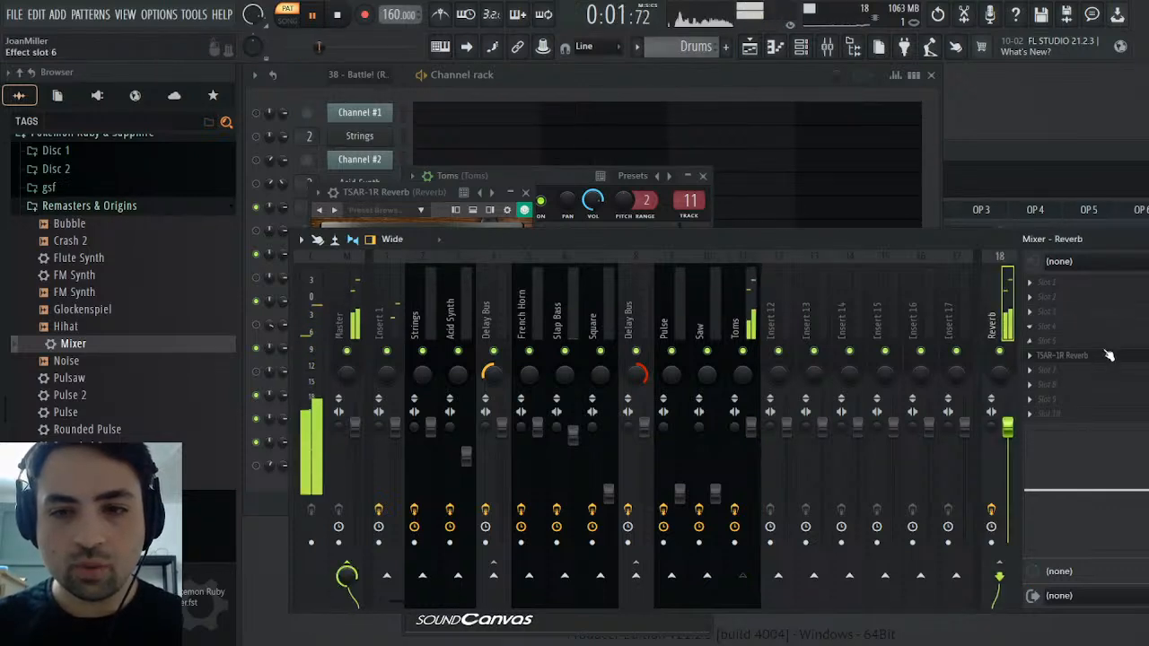
click(1110, 356)
click(1069, 357)
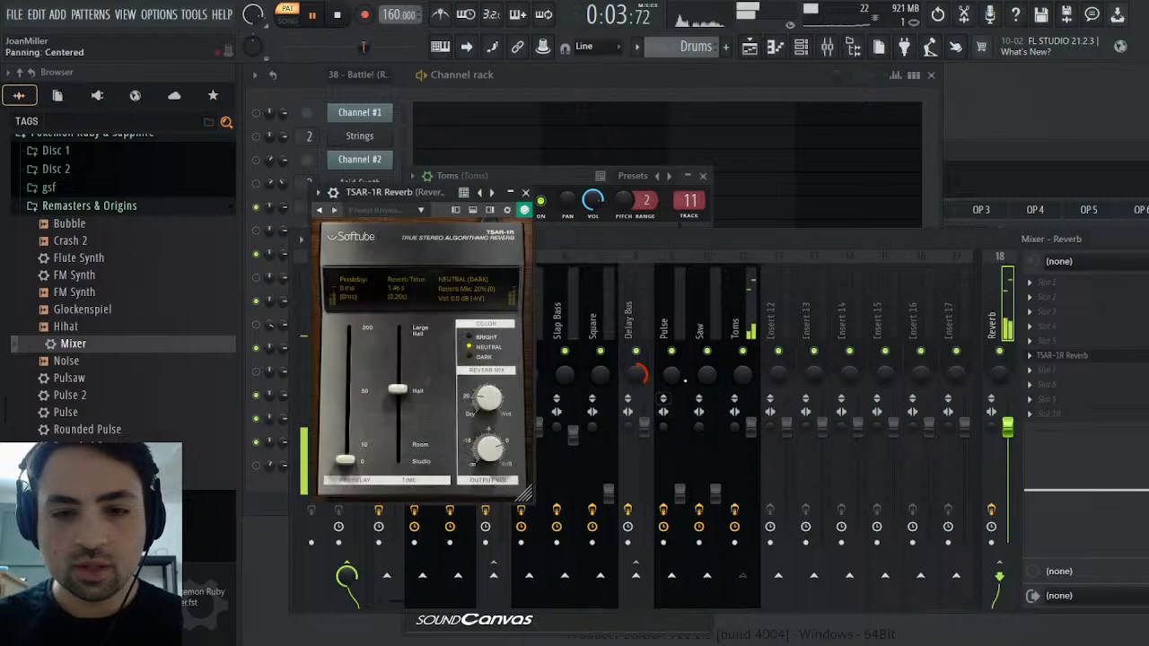
drag(483, 411, 483, 404)
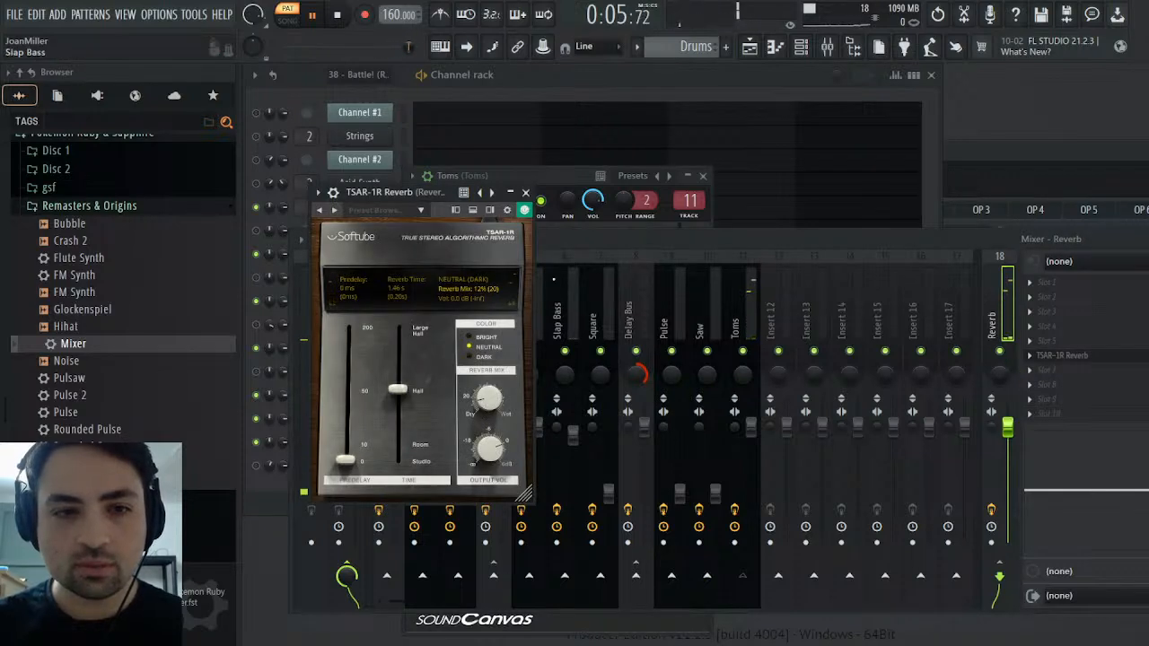
click(527, 193)
click(704, 177)
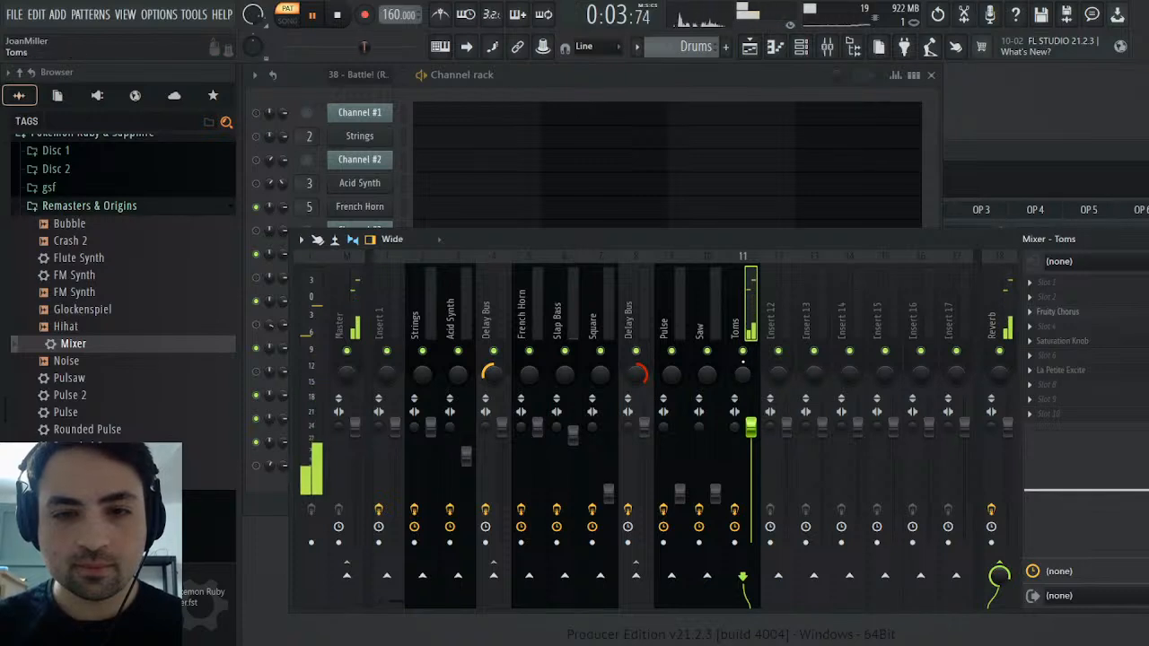
Lower the Toms mixer fader and adjust its track EQ bands at about 6.9 kHz and 4.1 kHz, comparing with the original MIDI pattern
mouse_move(751, 427)
mouse_down()
mouse_move(750, 445)
mouse_move(748, 434)
mouse_up()
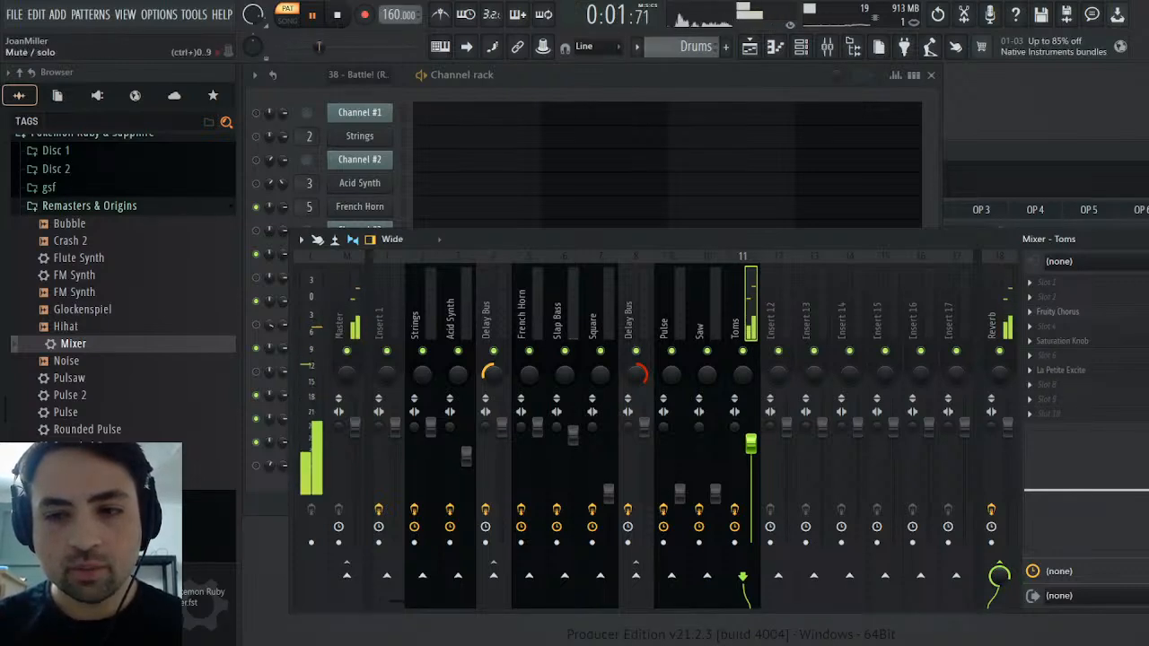
drag(1148, 496, 1139, 496)
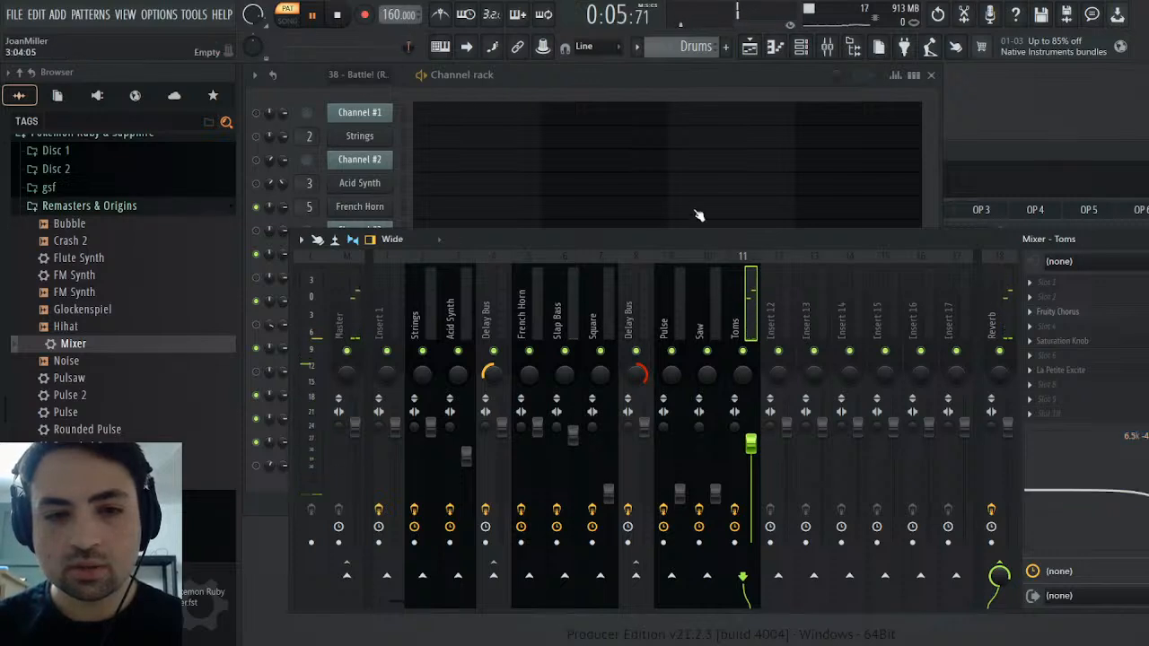
scroll(690, 46, up, 1)
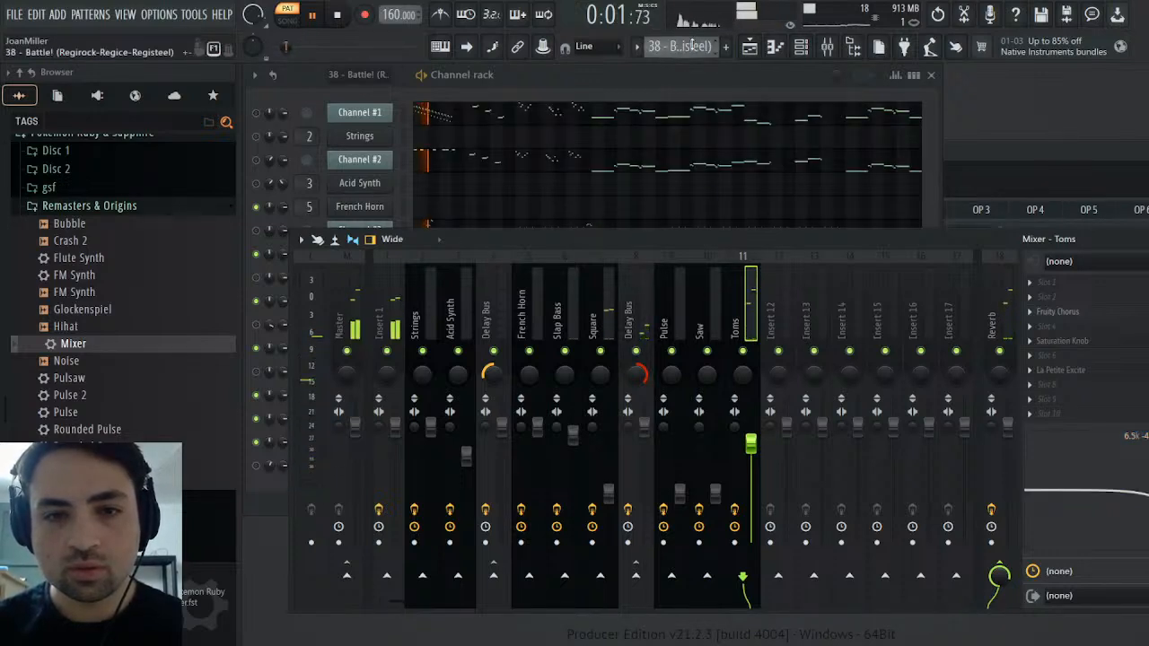
key(KP_Add)
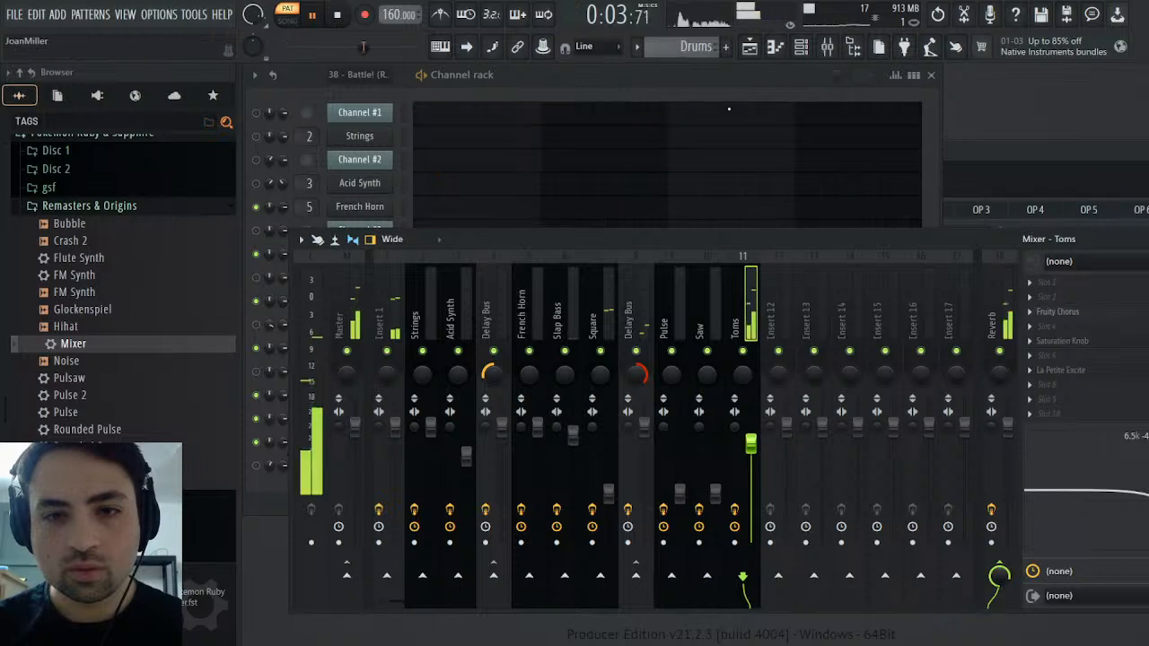
mouse_move(1147, 501)
mouse_down()
mouse_move(1141, 512)
mouse_move(1148, 501)
mouse_move(1107, 492)
mouse_move(1129, 473)
mouse_move(1143, 506)
mouse_move(1136, 487)
mouse_up()
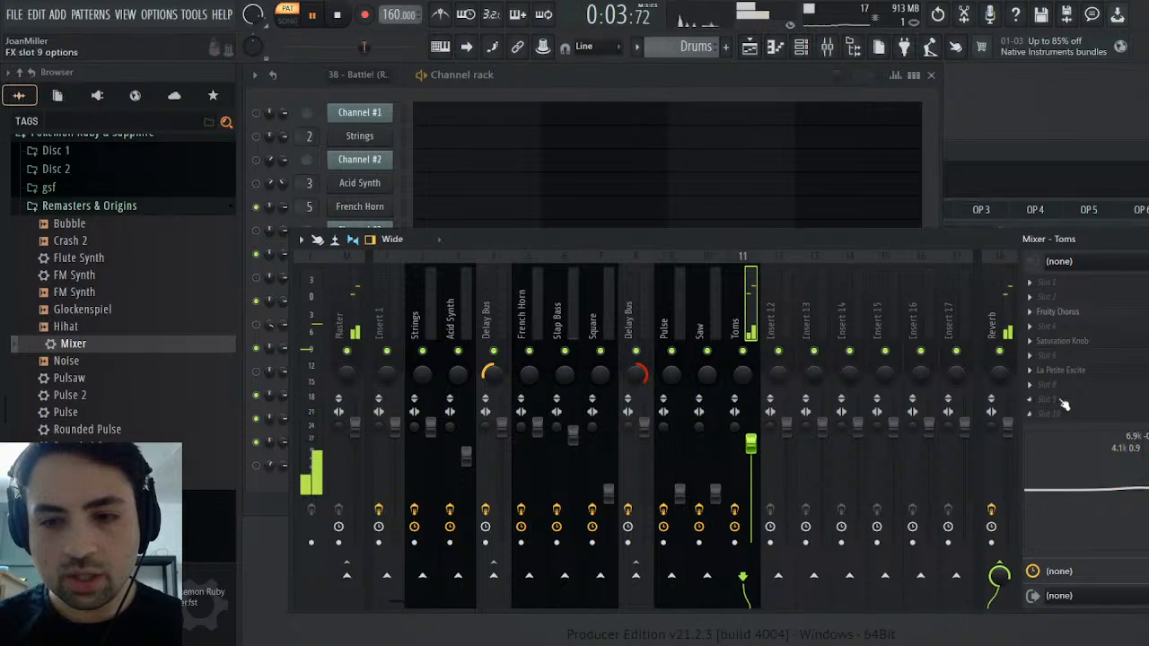
Add Fruity parametric EQ 2 to slot 9 of Toms, cutting band 6 by 2.6 dB at 9015 Hz and boosting bands 3 and 4
click(894, 231)
drag(544, 266, 607, 280)
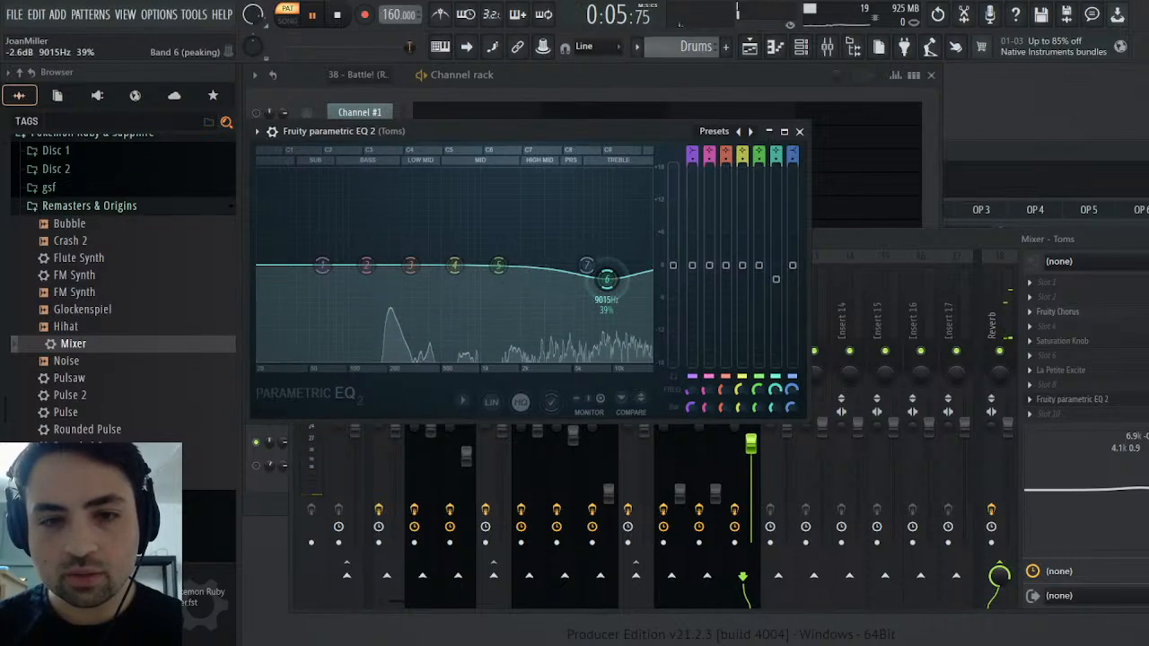
drag(411, 265, 468, 257)
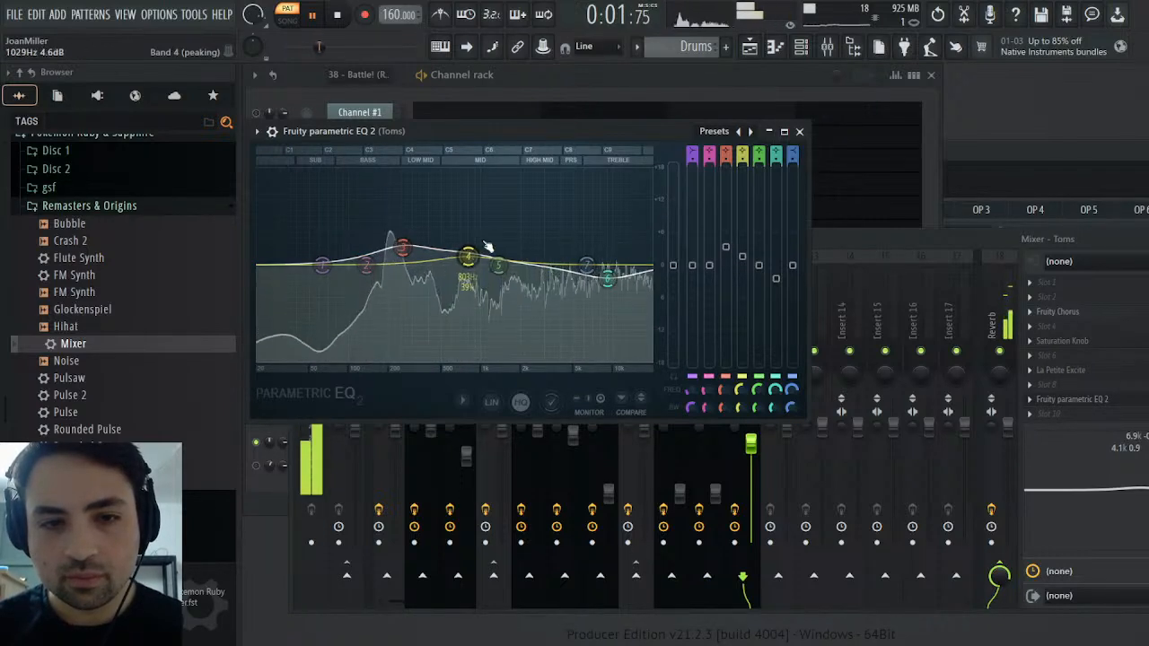
click(800, 131)
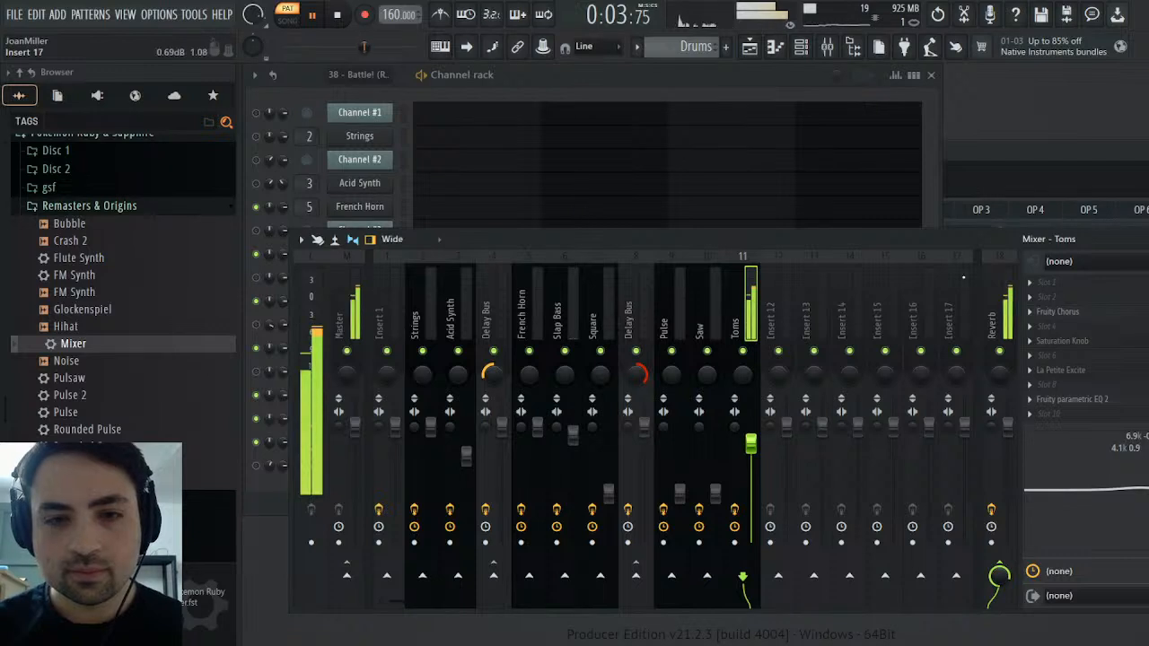
Close the Mixer and the Saw instrument window and stop playback
click(1148, 239)
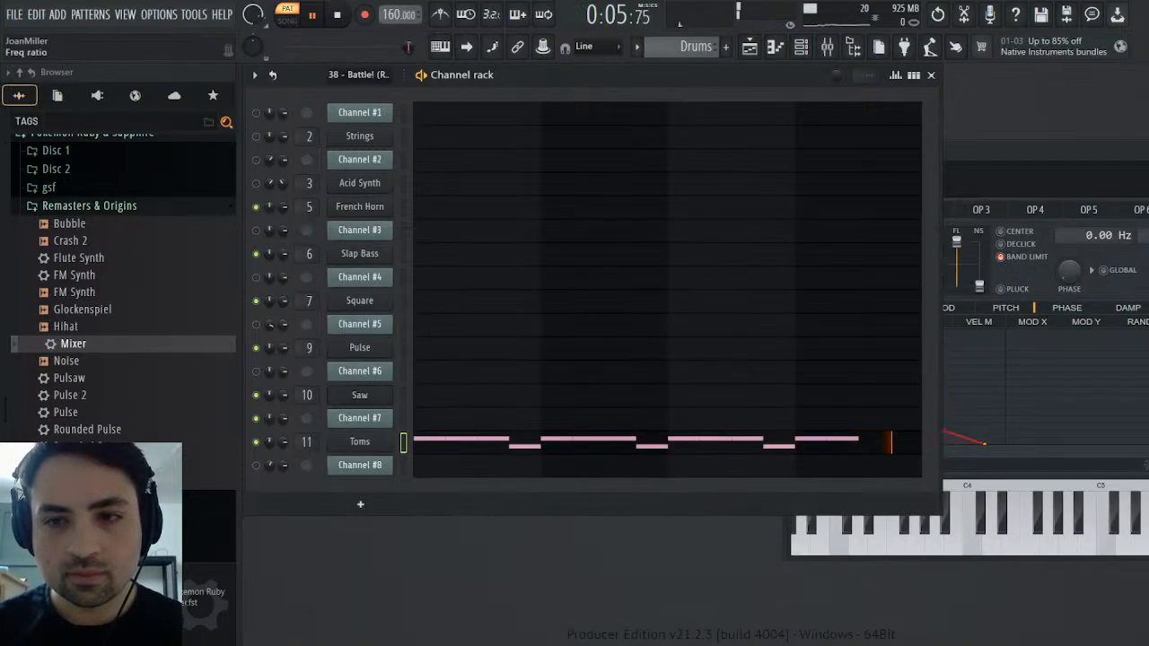
drag(1148, 152, 791, 157)
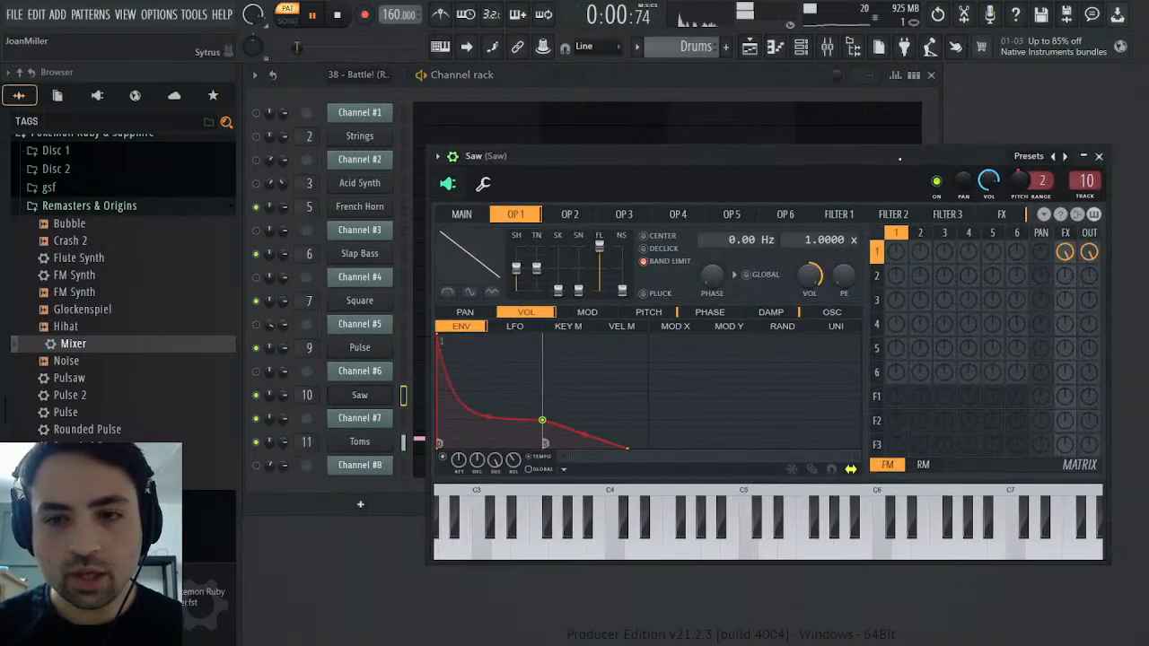
click(1099, 156)
click(338, 17)
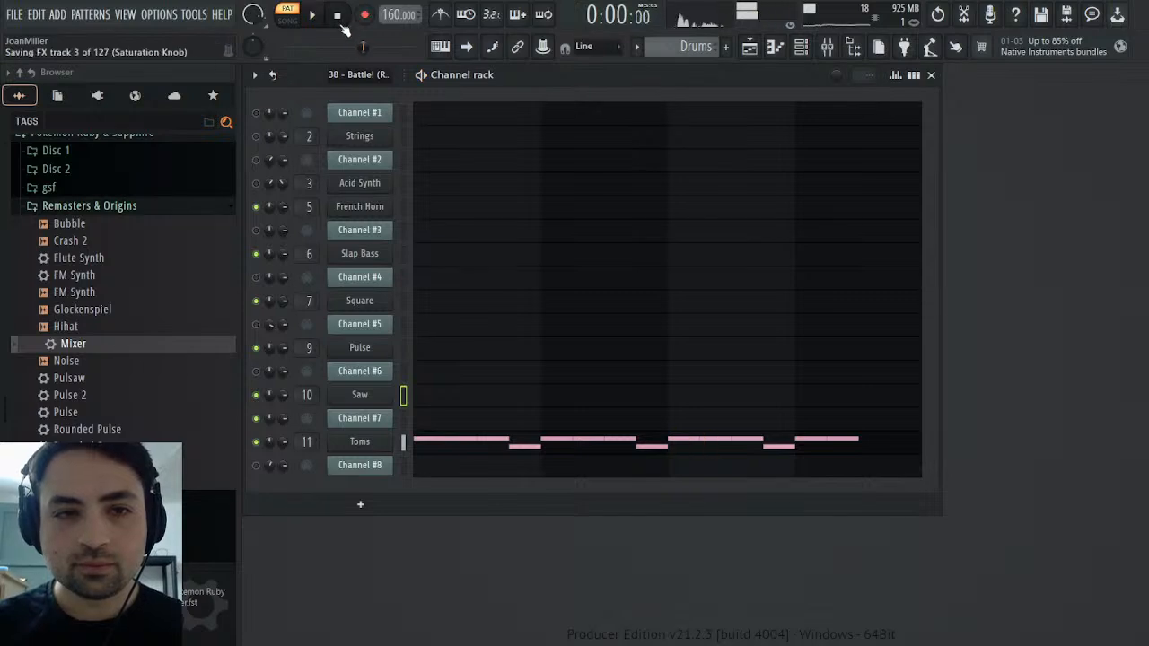
Switch to the original MIDI pattern and clone the Toms channel
scroll(682, 51, up, 1)
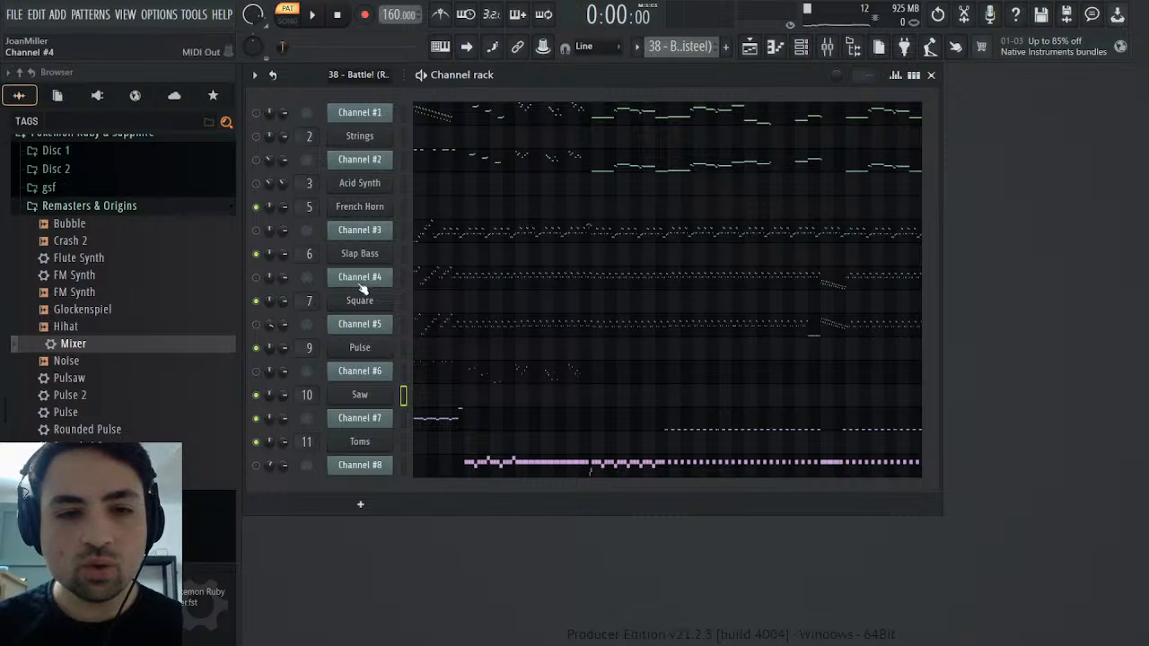
click(403, 442)
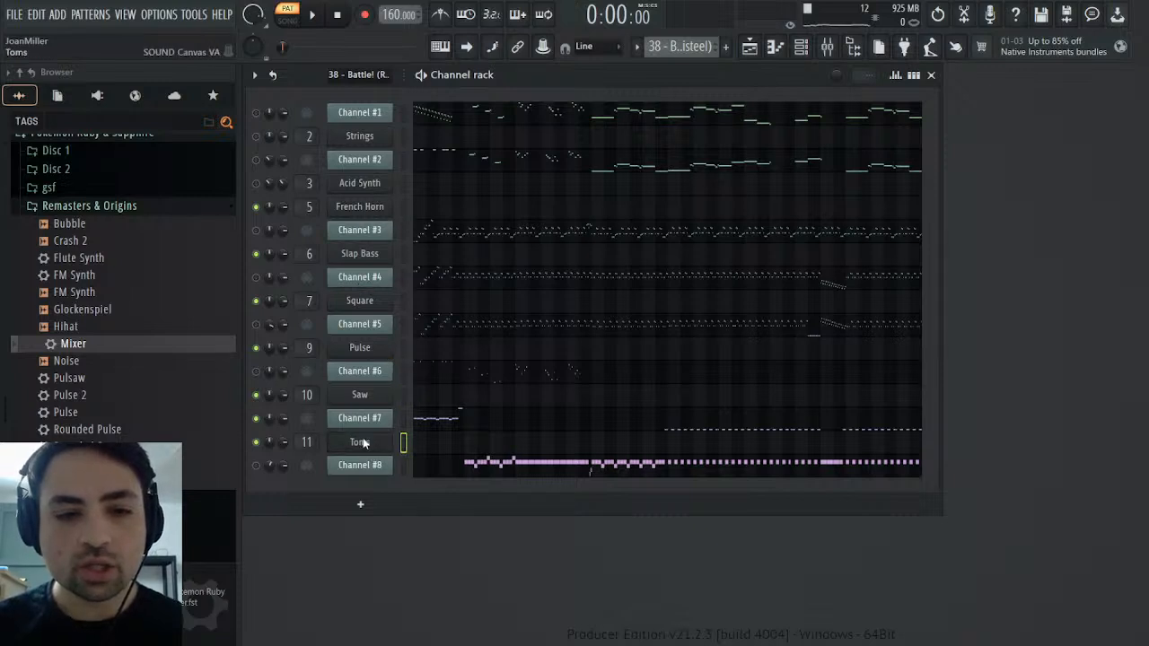
click(432, 571)
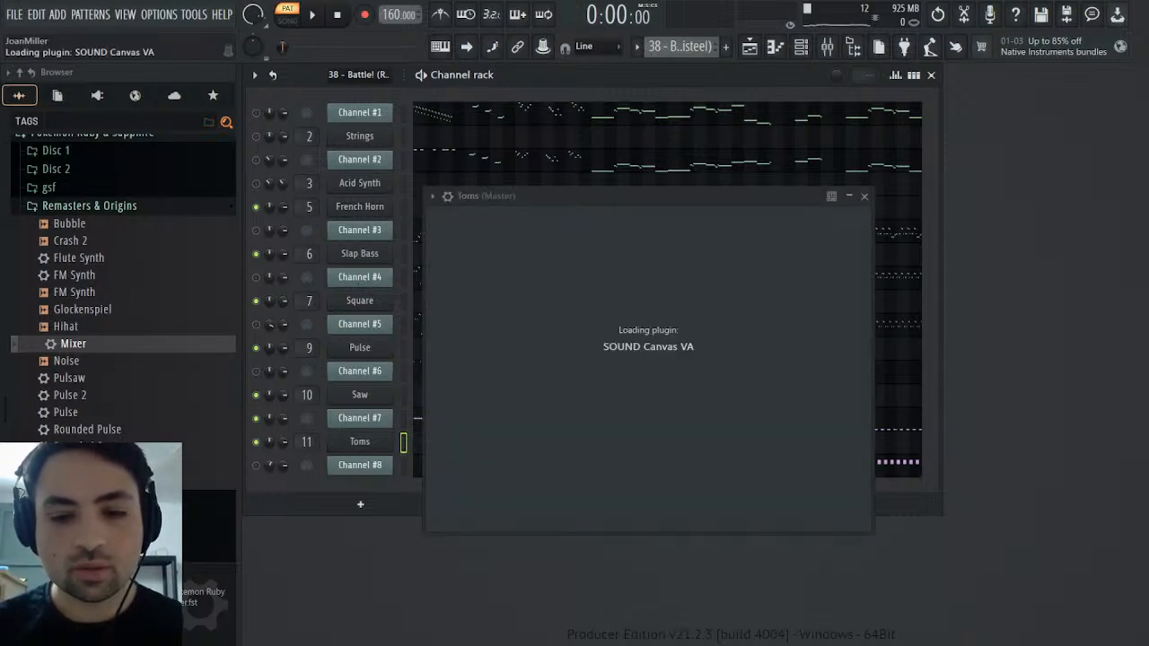
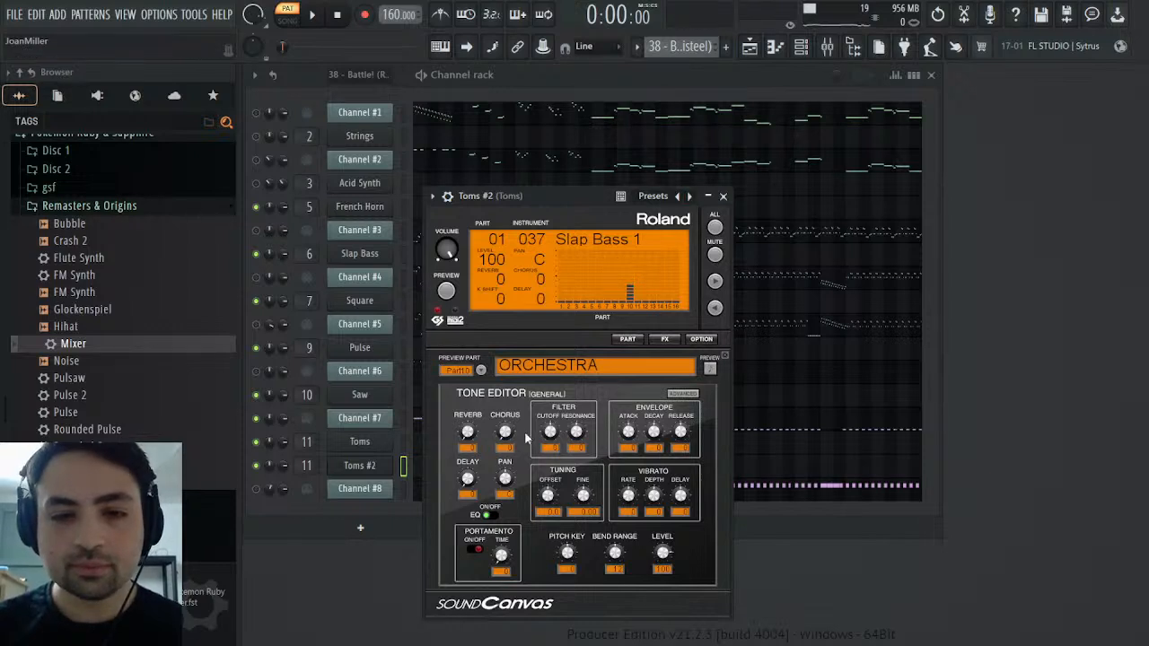
Close the cloned Toms instrument window and rename the cloned channel Crash
click(723, 196)
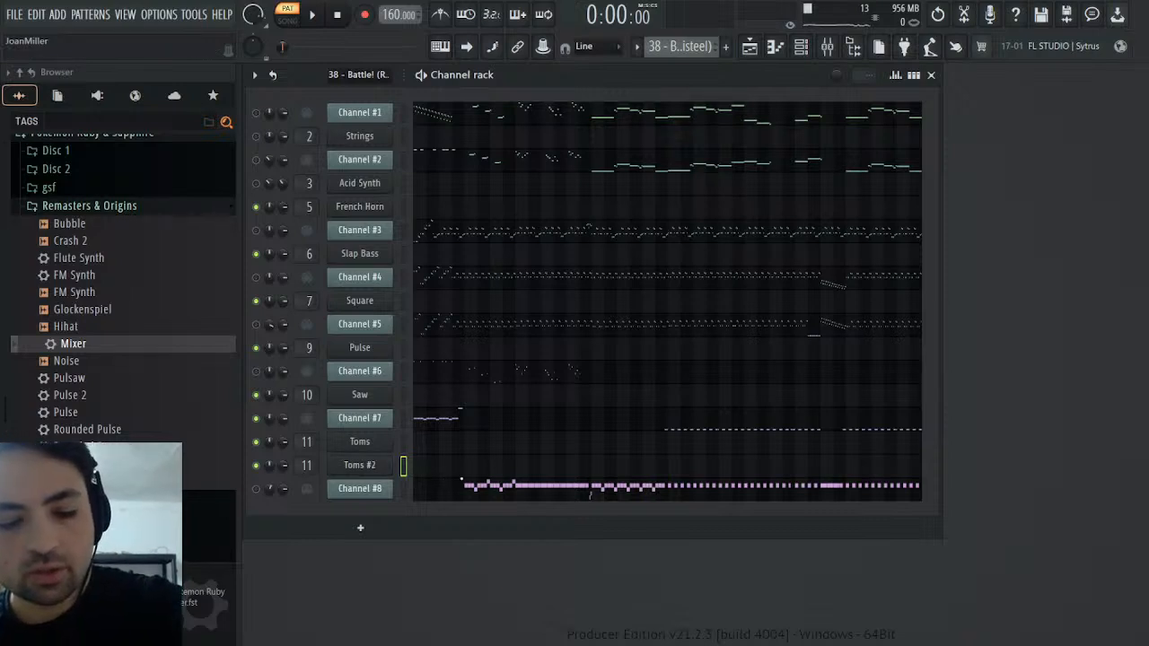
text(Crash)
key(Return)
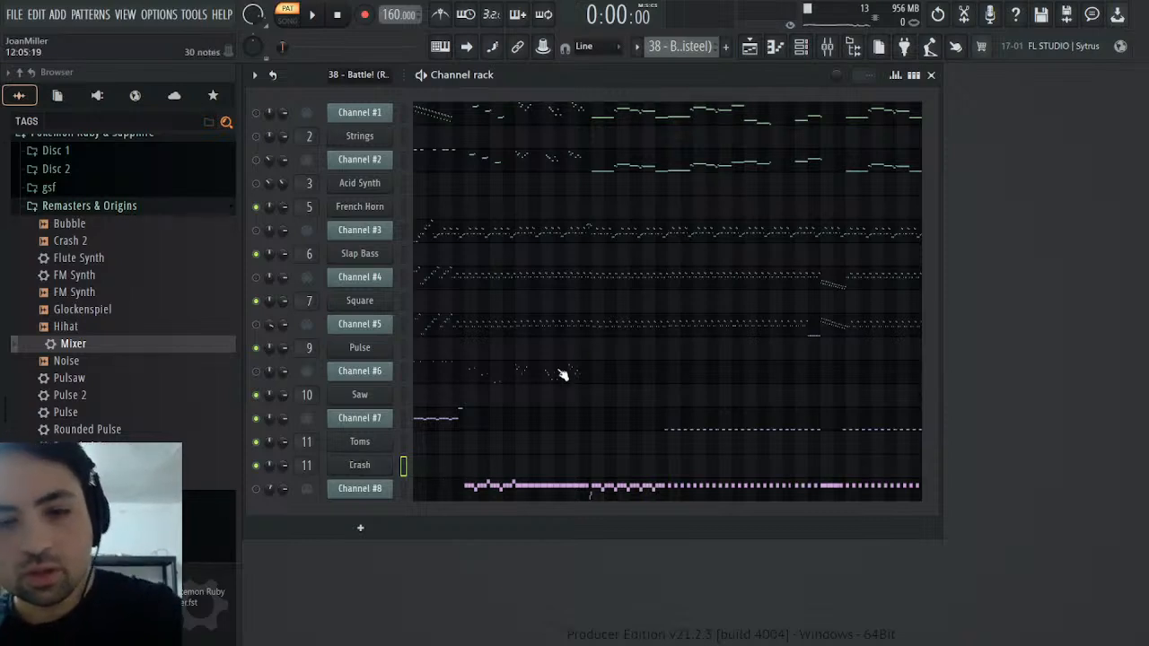
Examine Channel #7's opening notes in the original MIDI pattern, including the high note midway through bar 4
click(460, 411)
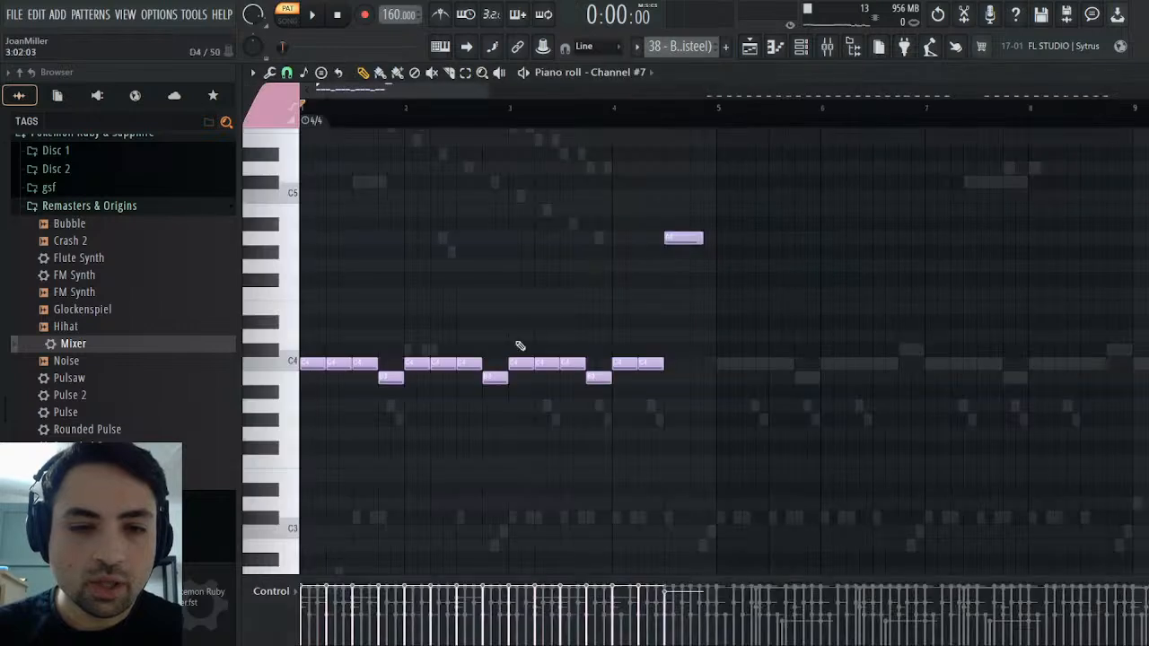
click(686, 241)
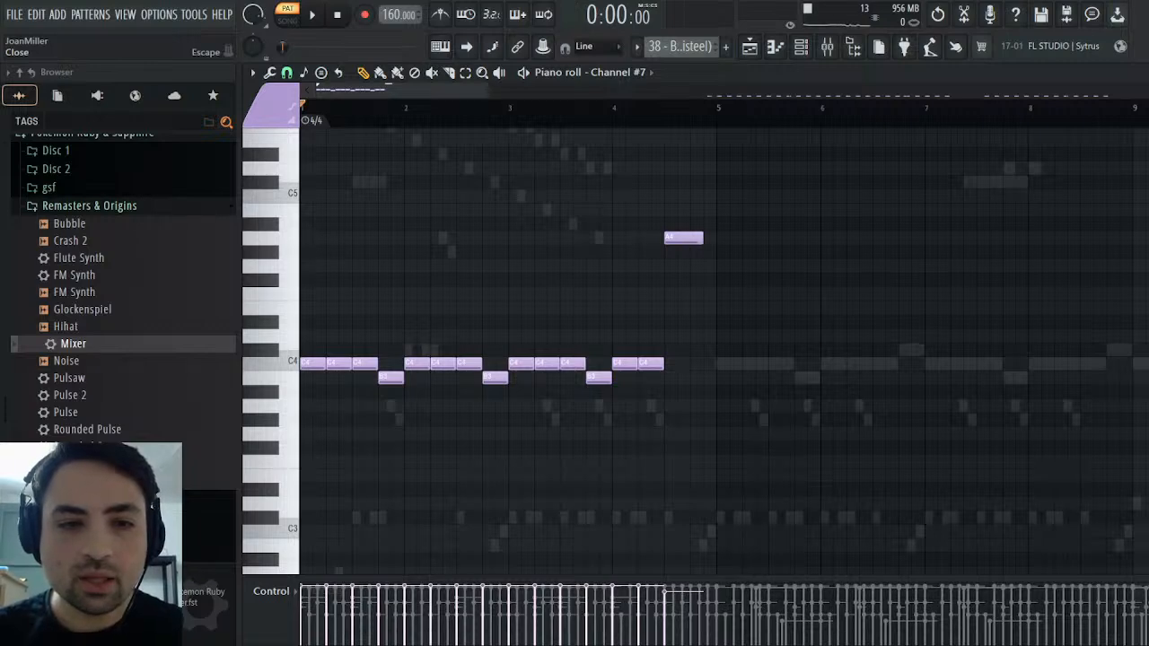
key(Escape)
click(436, 482)
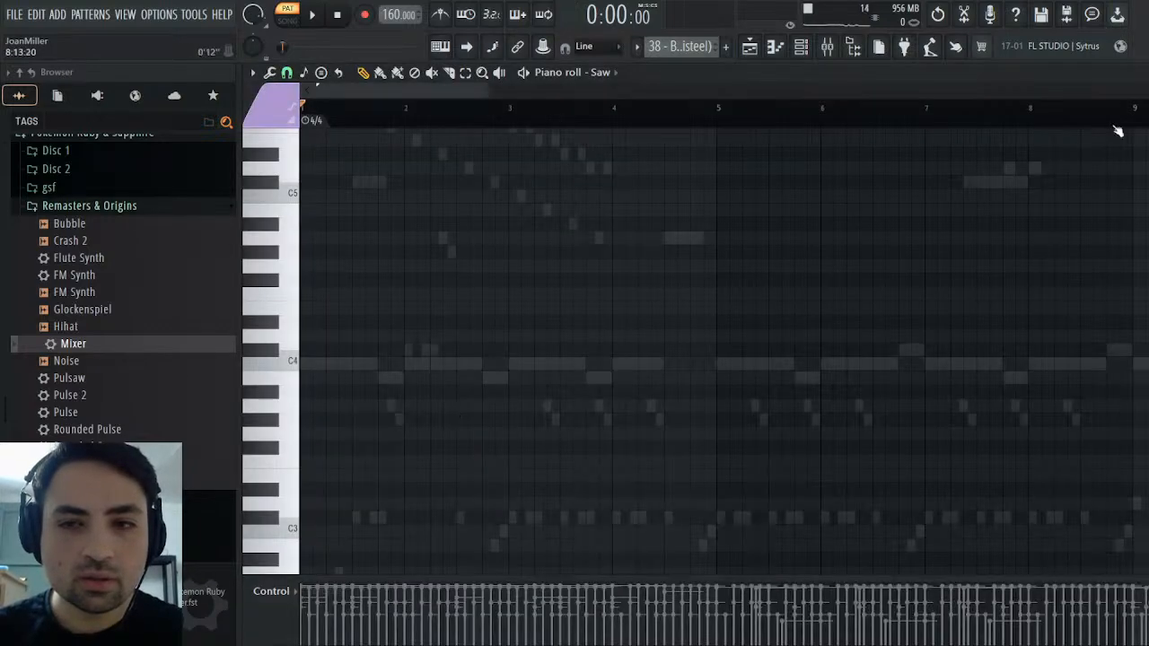
key(Escape)
click(437, 422)
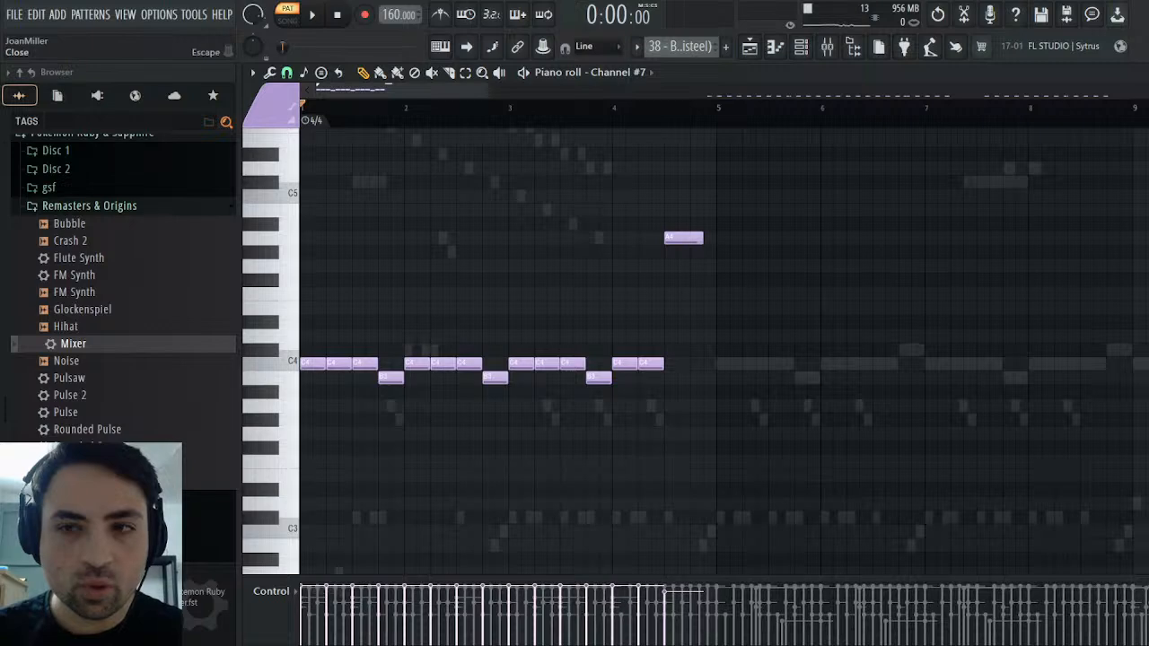
key(Escape)
In the Drums pattern, place a single B4 note on the Crash channel starting midway through bar 4
key(KP_Add)
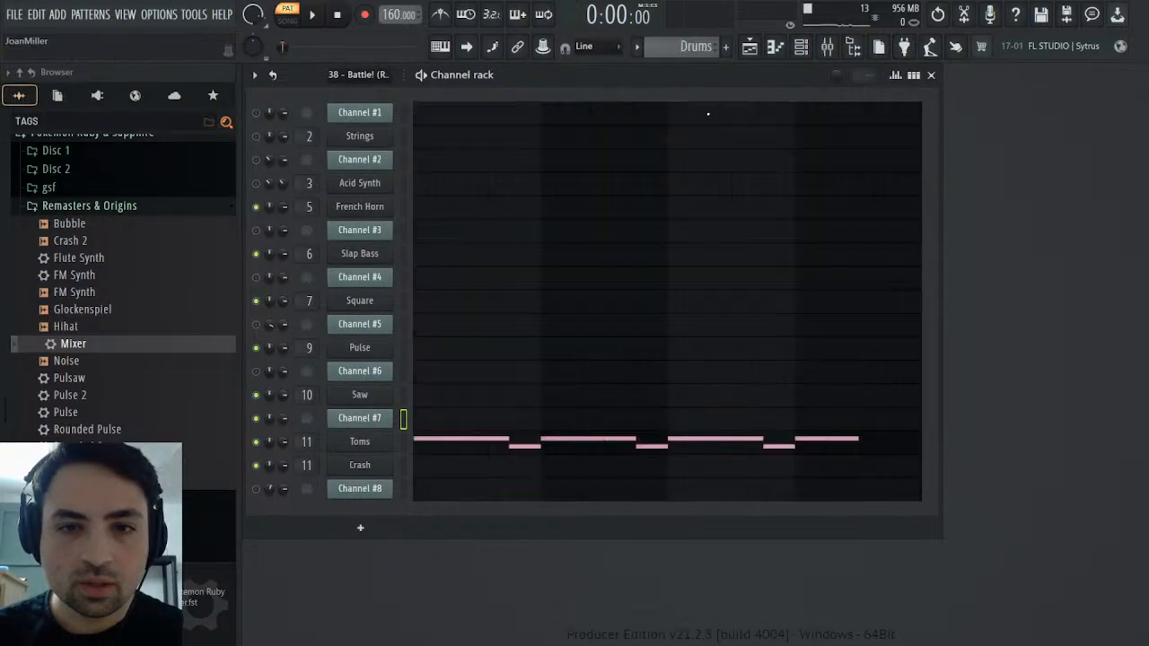
click(465, 474)
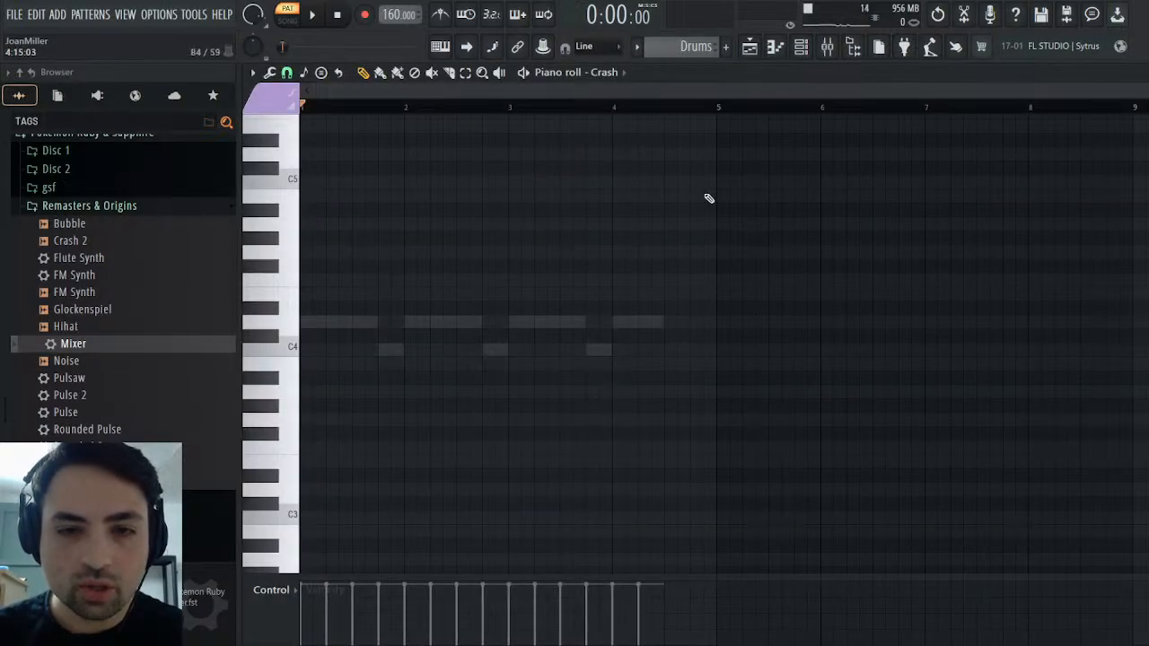
click(688, 197)
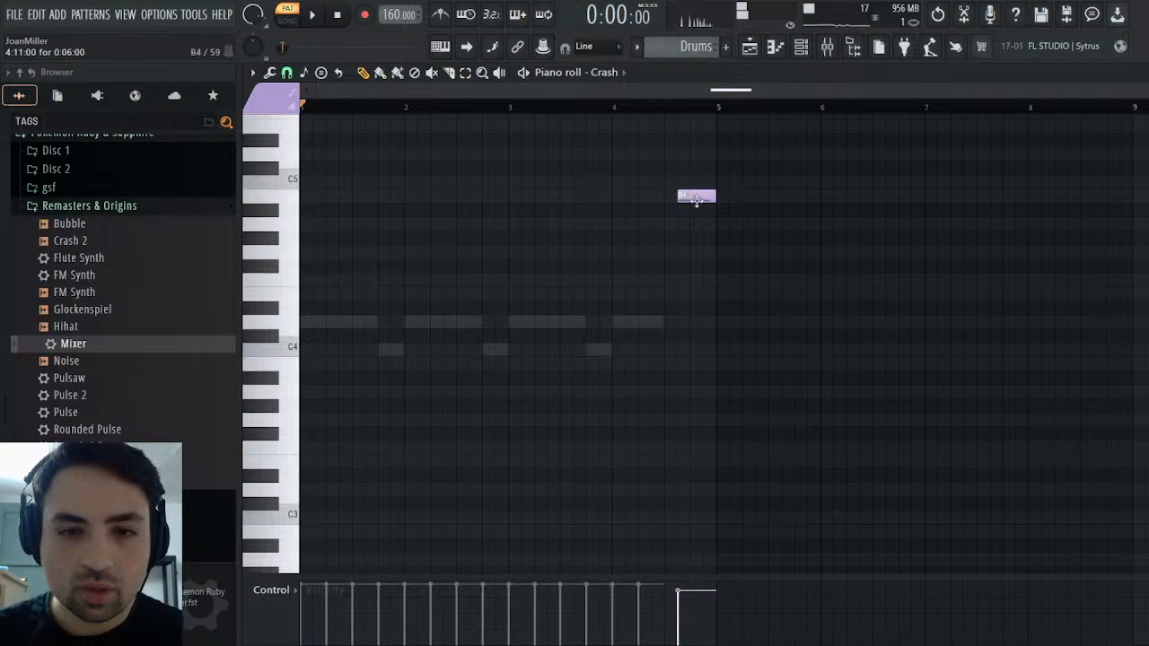
right_click(691, 198)
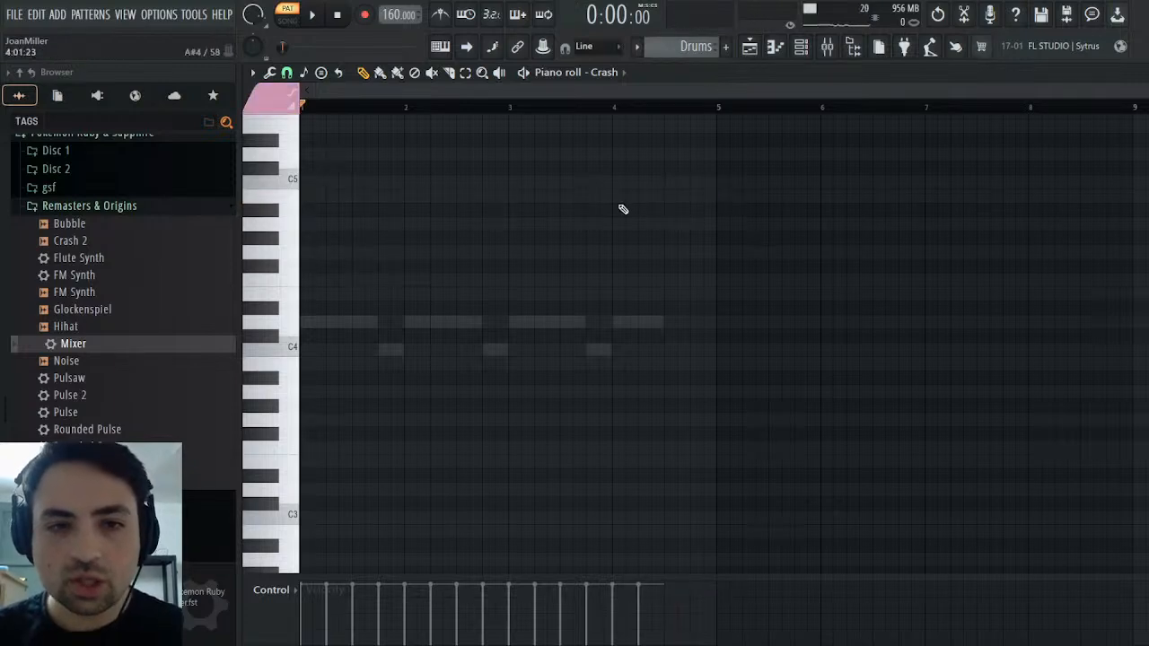
drag(666, 197, 674, 196)
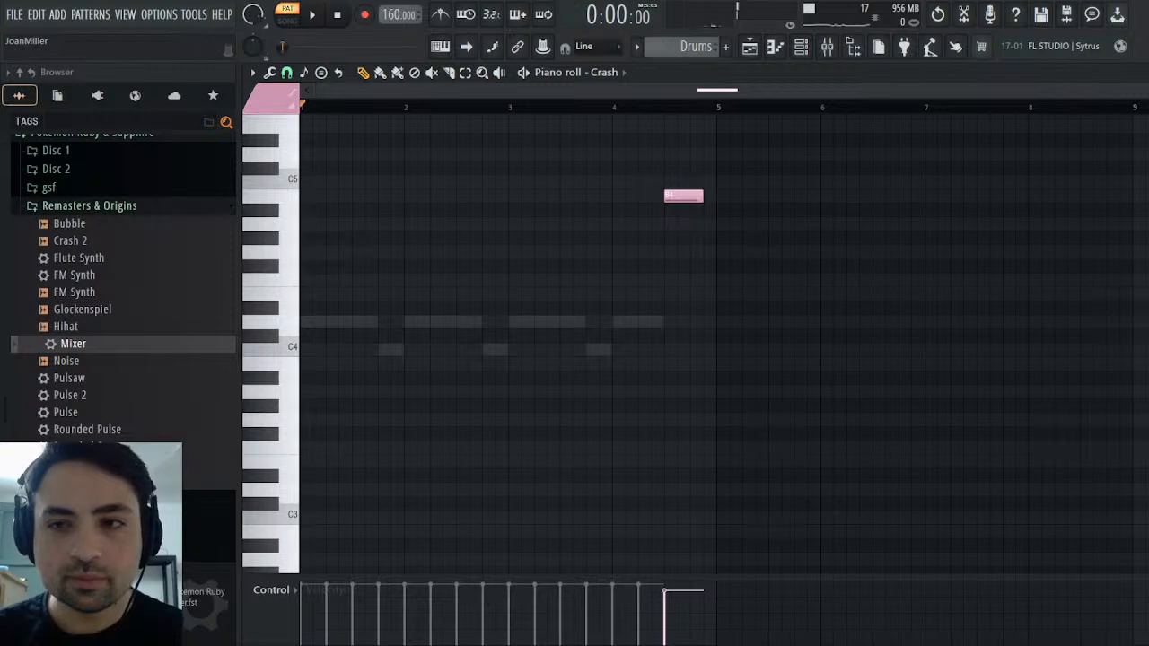
key(Escape)
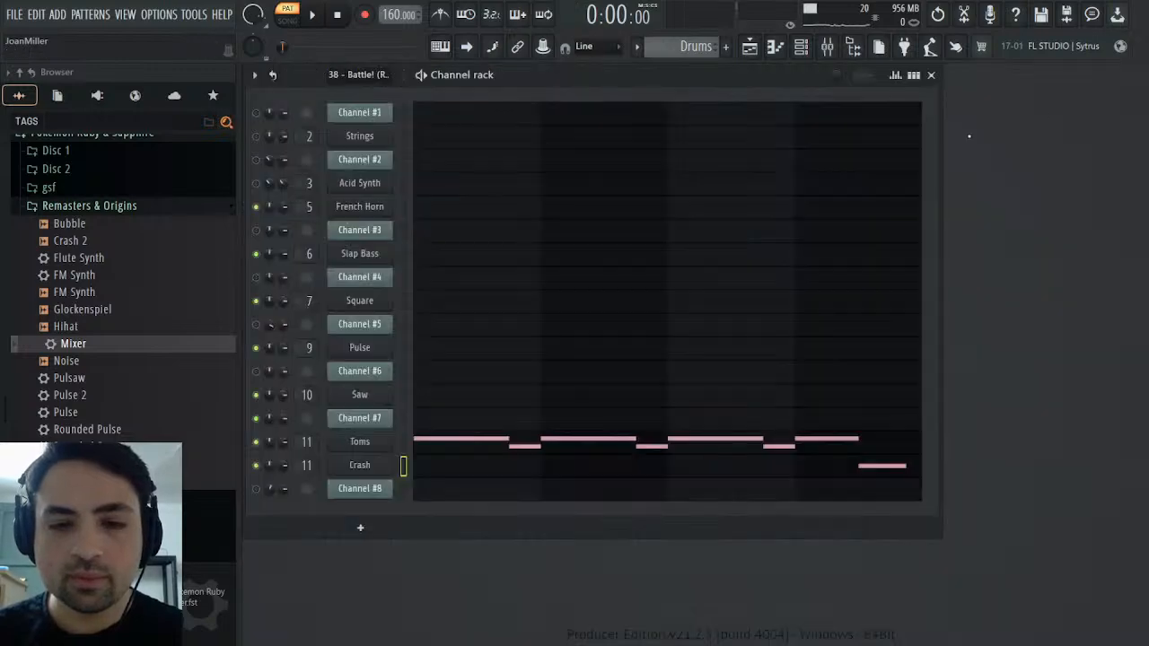
Assign the Crash instrument to free mixer track 12 and load the saved Mixer preset onto that track
click(377, 469)
click(716, 238)
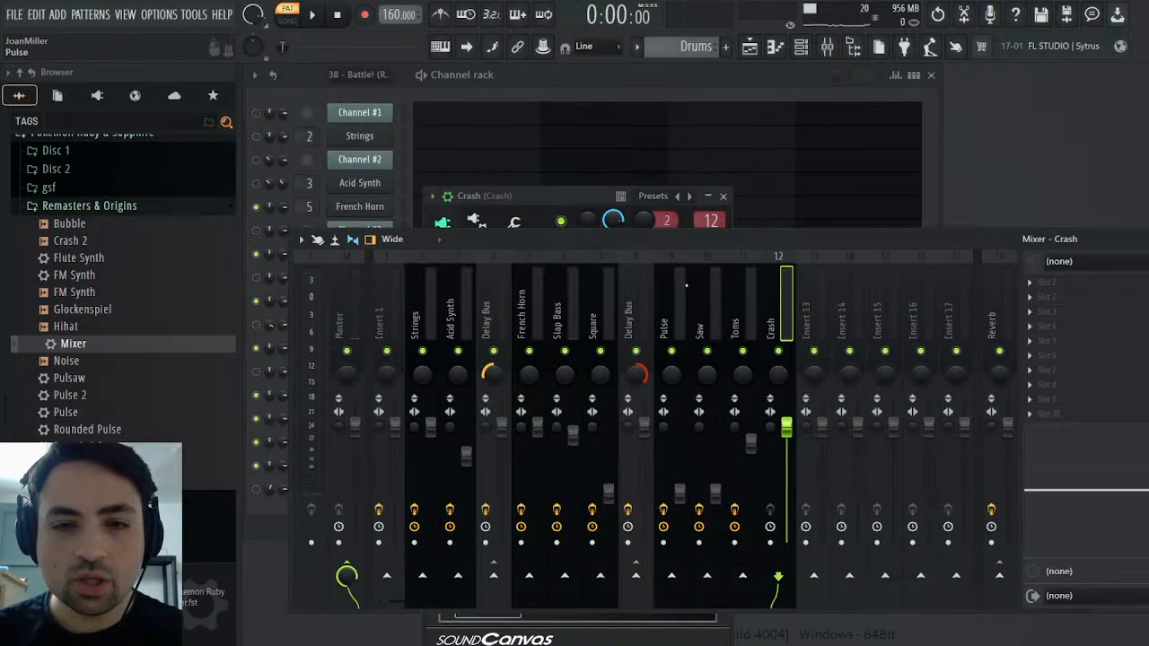
drag(68, 344, 356, 326)
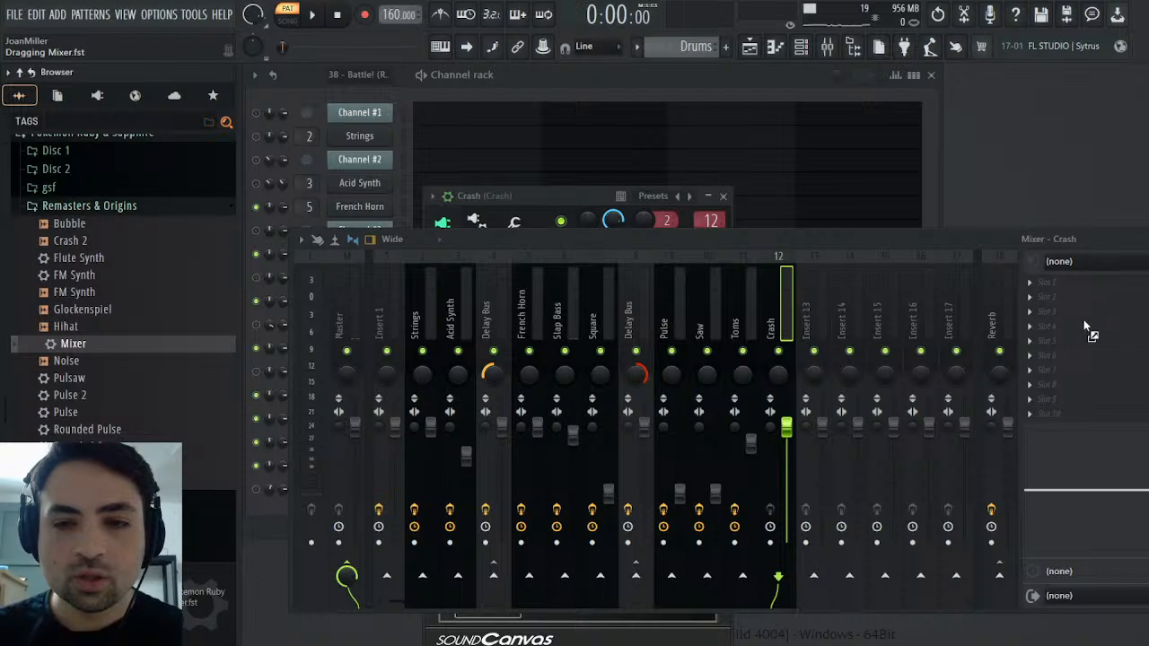
drag(1084, 319, 1086, 323)
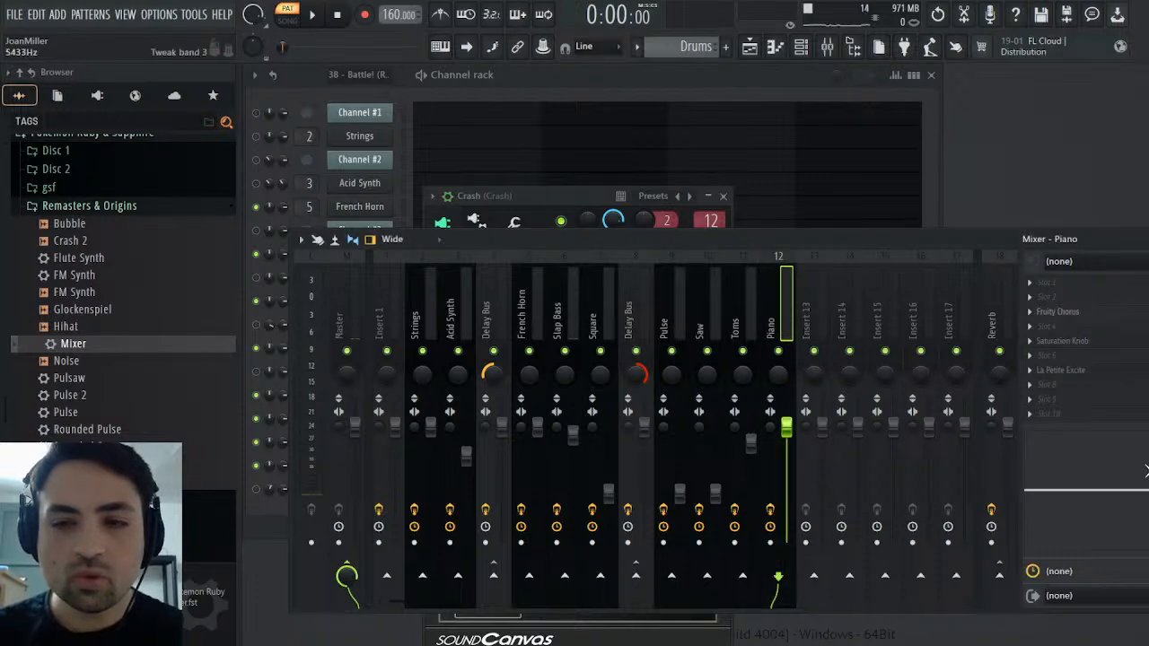
Cut the Crash track's high EQ band and enable its send to Reverb while playing the Drums pattern
drag(1147, 490, 1147, 493)
click(312, 15)
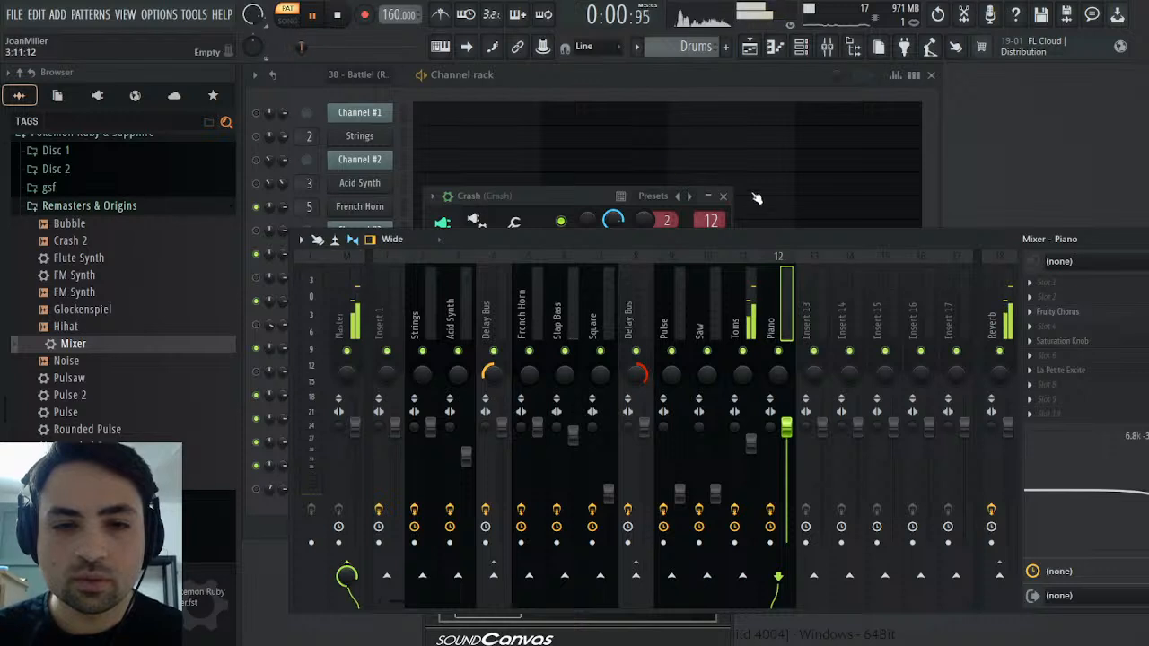
click(724, 195)
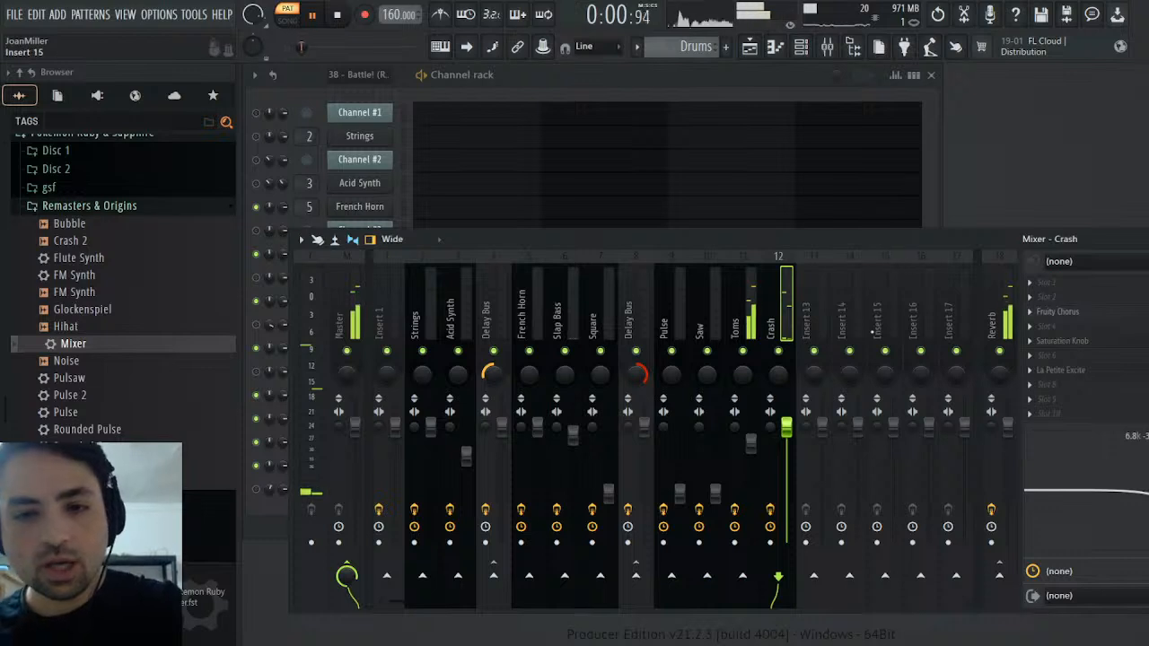
click(1000, 577)
key(space)
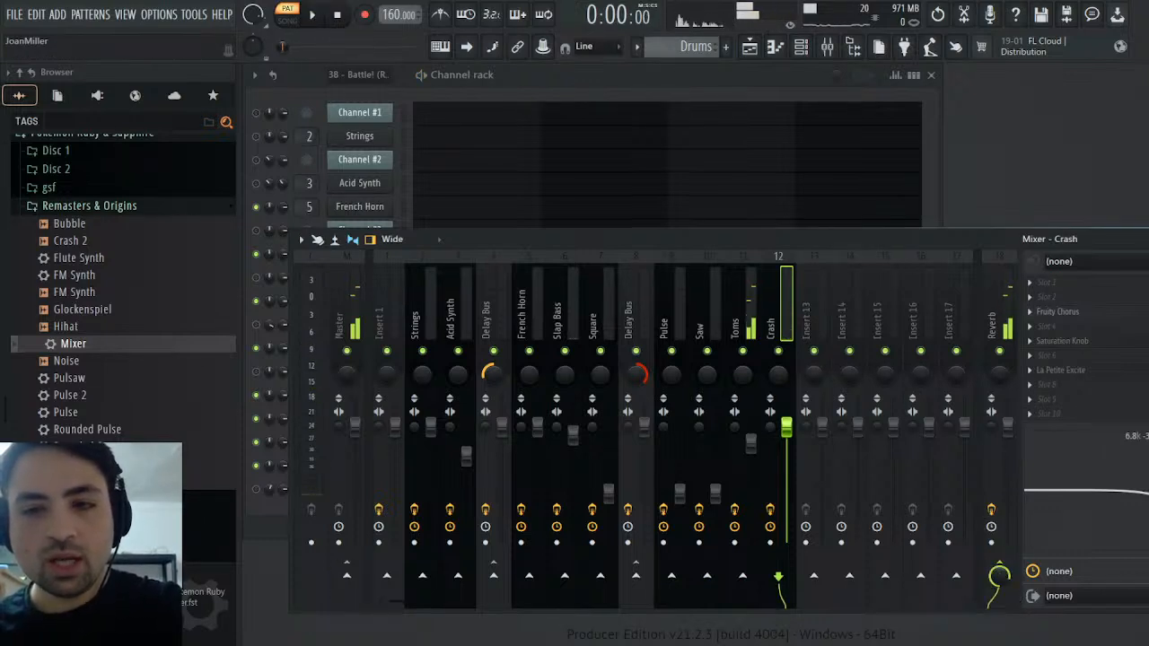
Hide the Mixer, set the Crash channel volume to 100%, and play the Drums pattern to check it
key(F9)
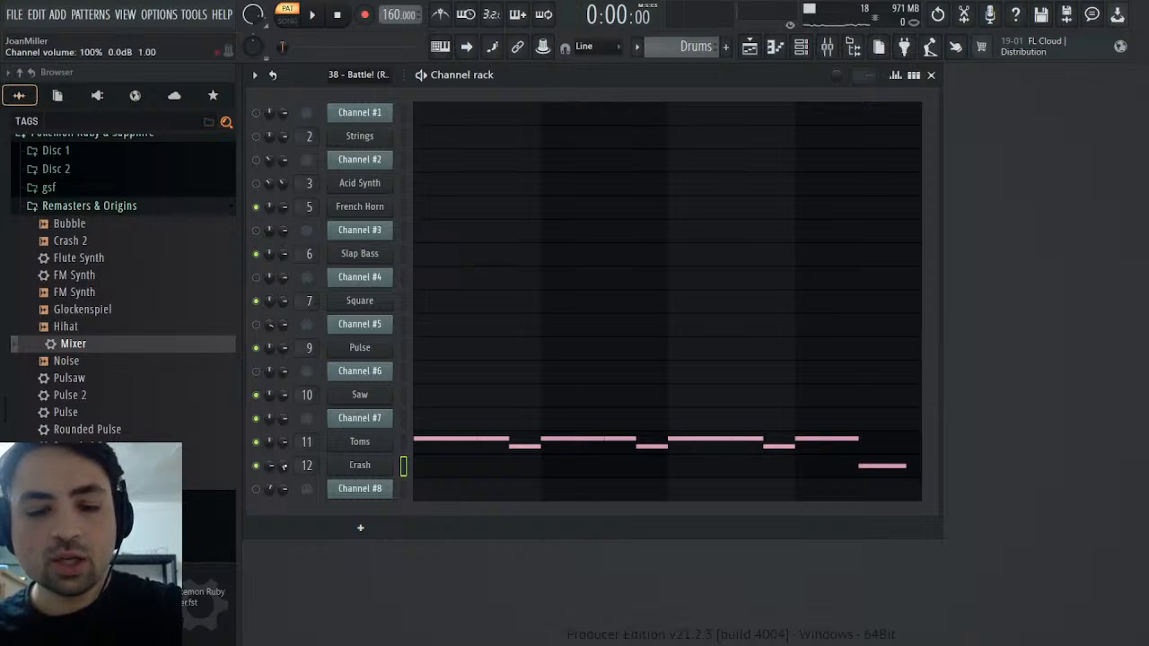
key(space)
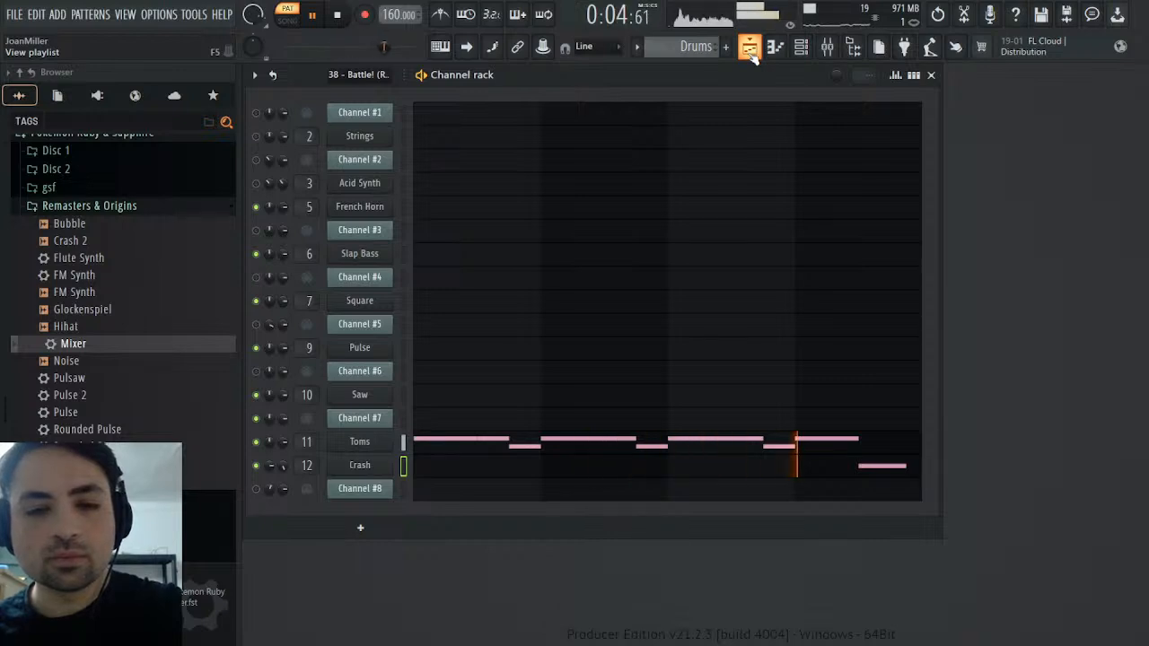
key(space)
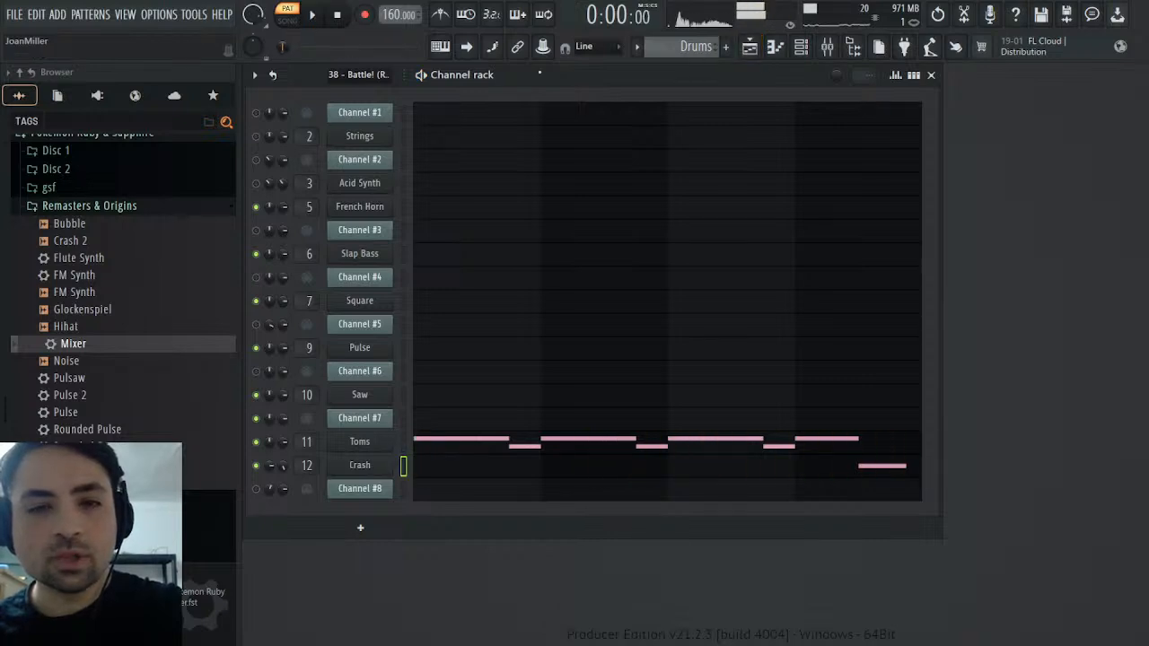
Examine Channel #7's repeating low notes in the original MIDI pattern and play them from the end of bar 20
scroll(704, 44, up, 1)
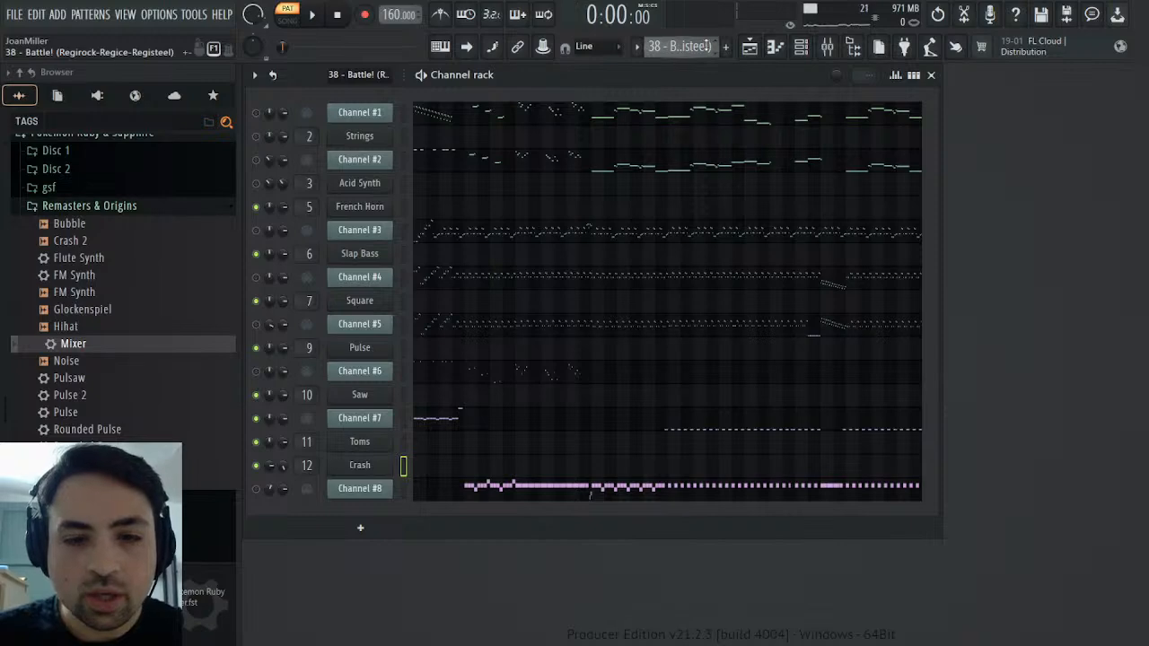
click(552, 412)
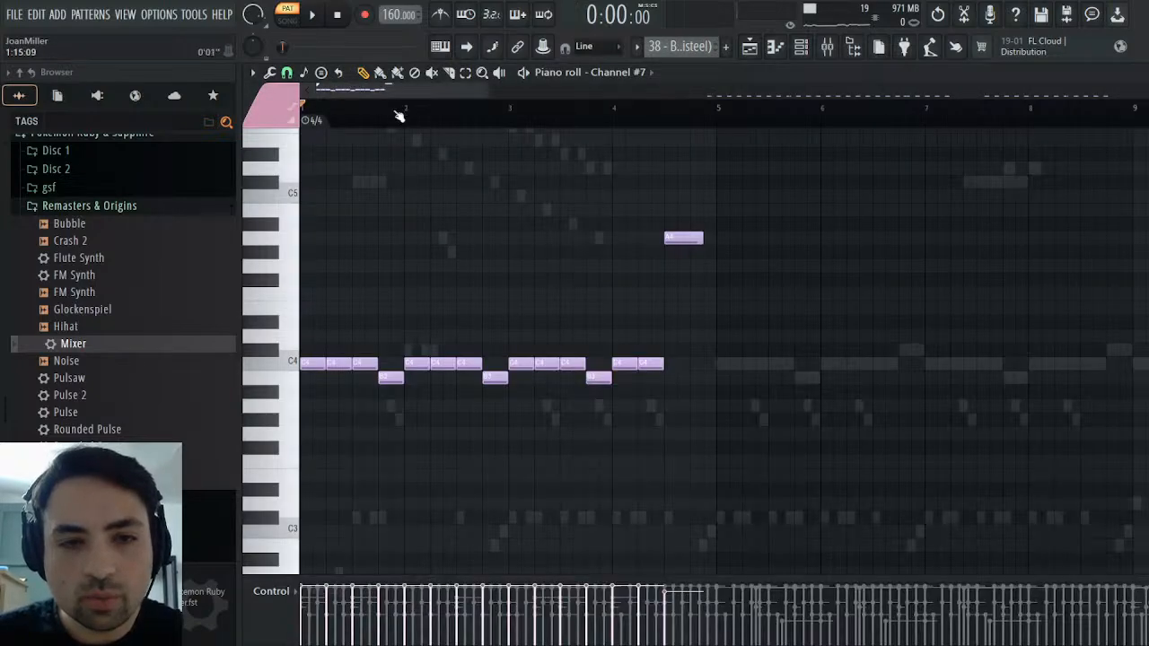
drag(401, 91, 726, 91)
scroll(620, 213, down, 3)
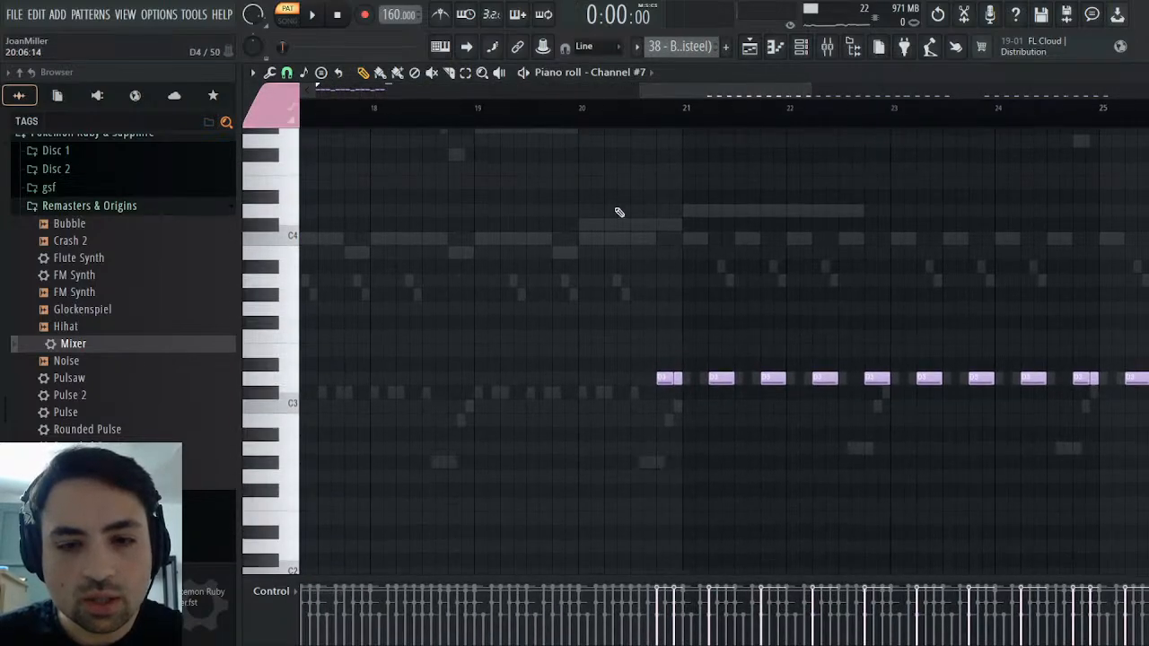
click(649, 108)
key(space)
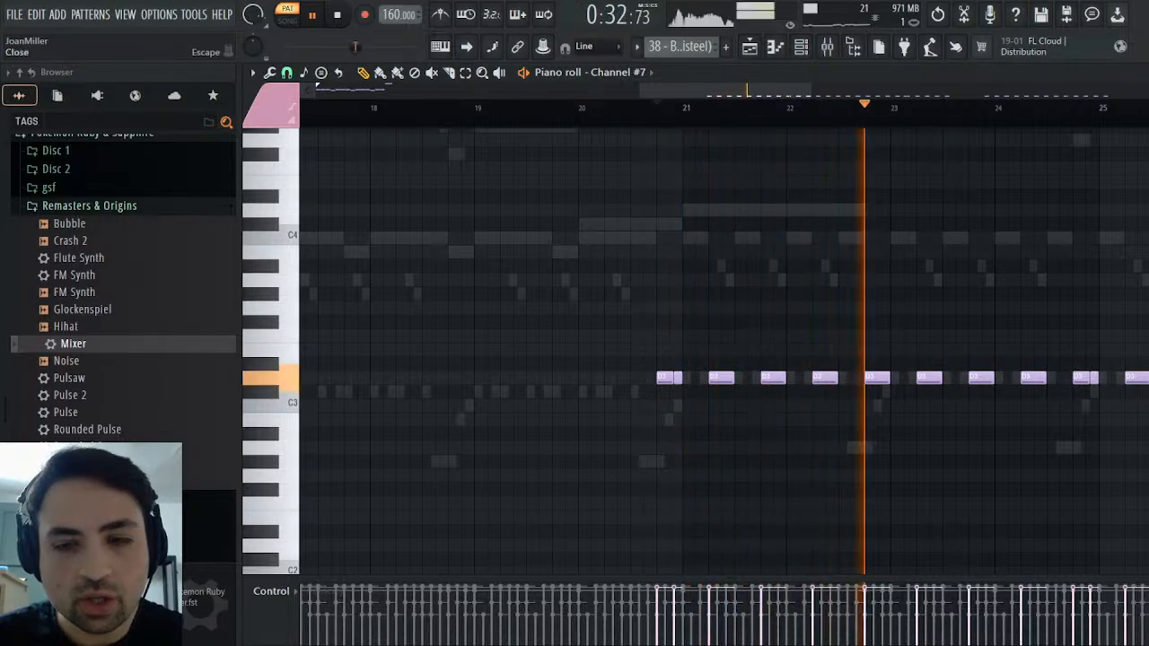
key(Escape)
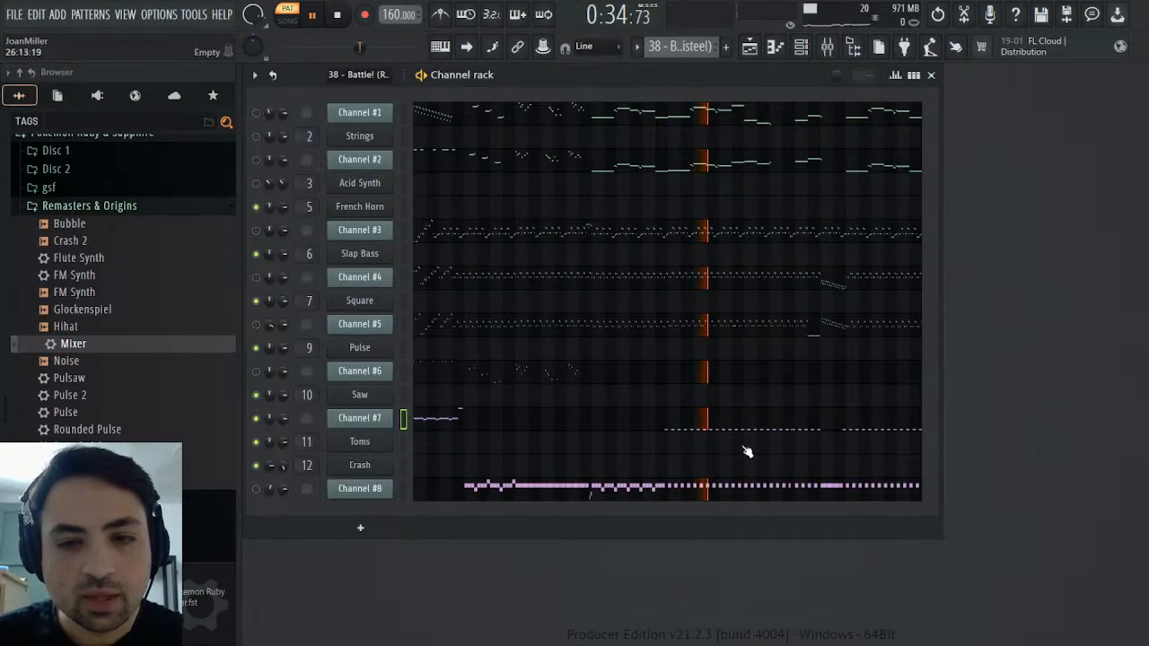
key(space)
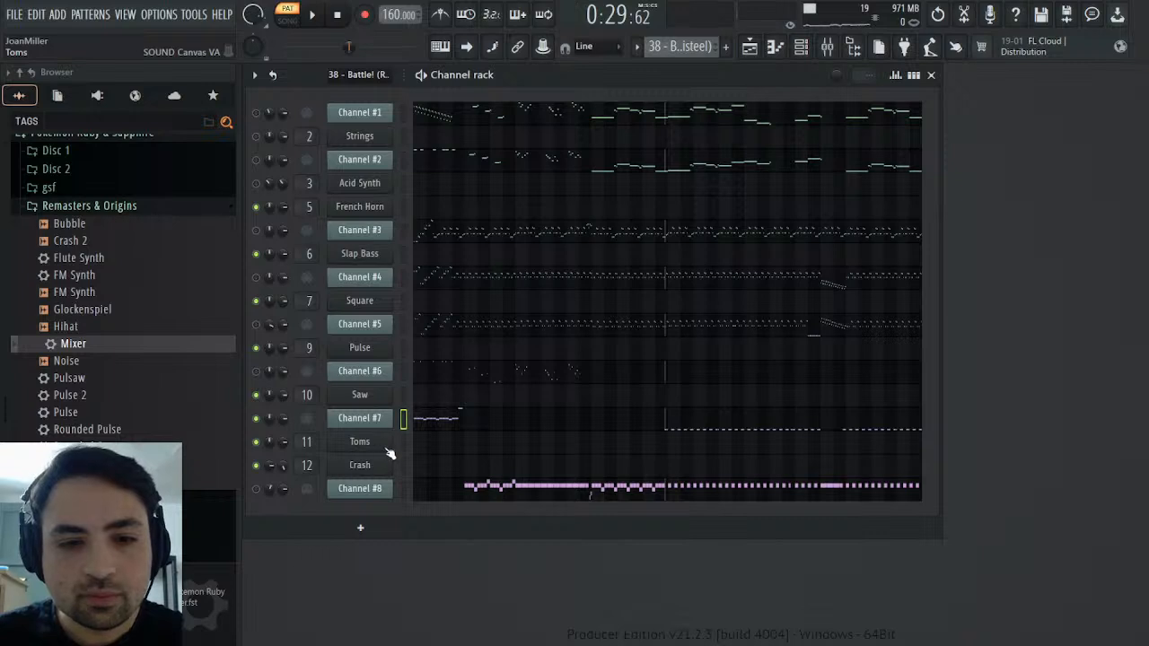
Clone the Crash channel as Snare and reset the copy's channel volume
click(375, 463)
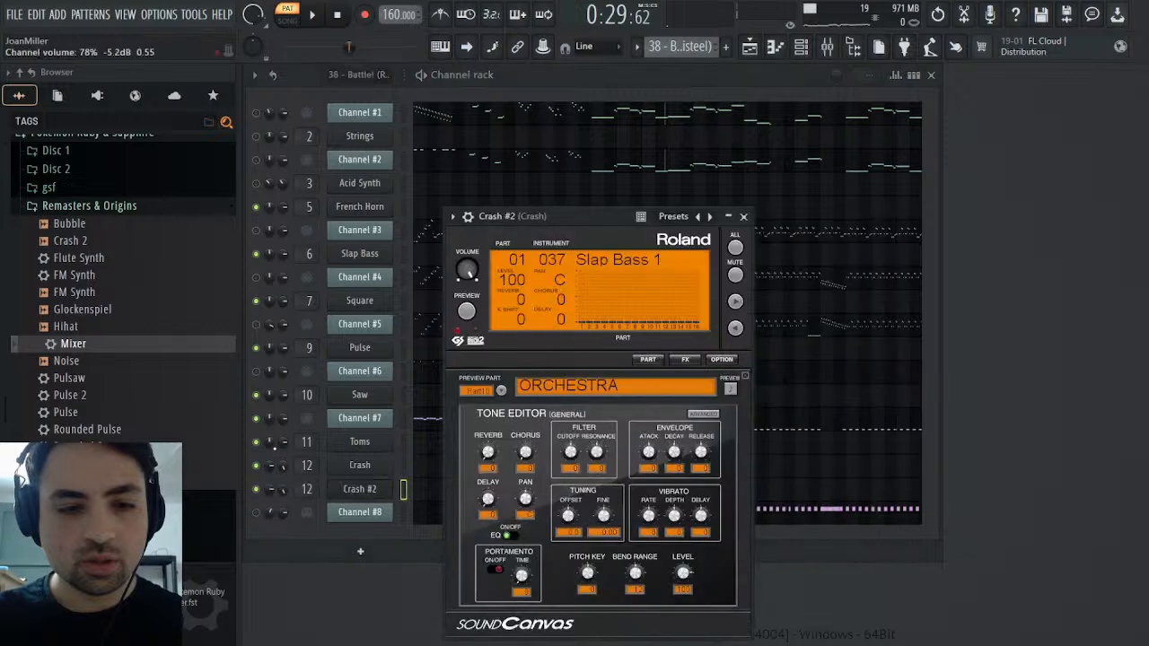
alt+click(270, 490)
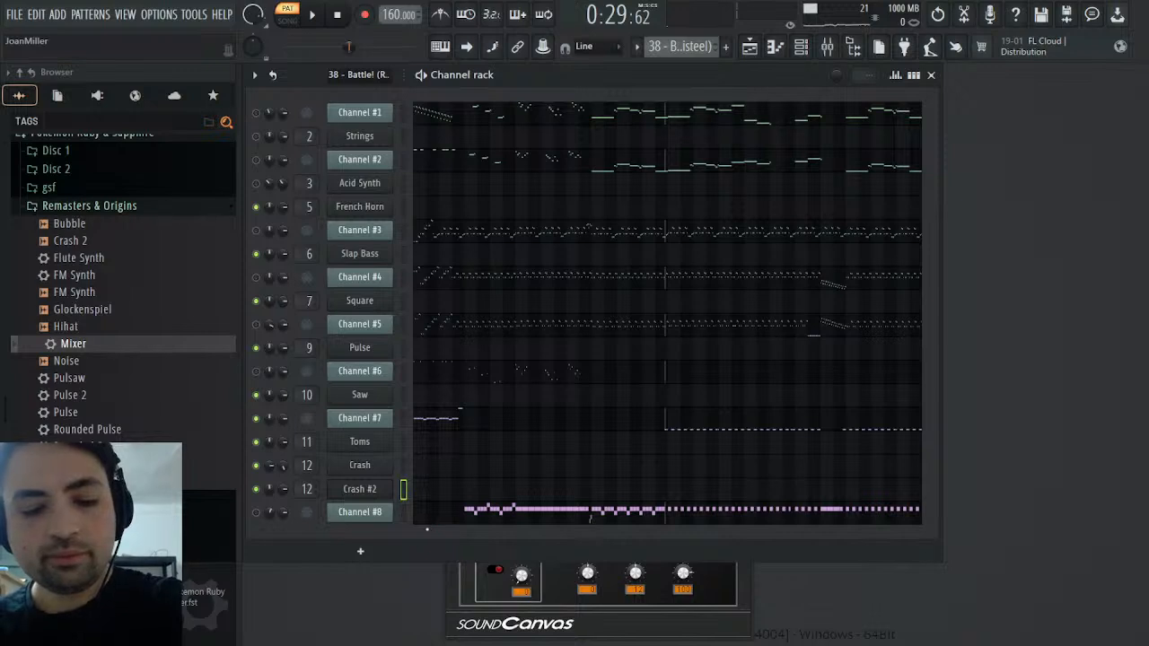
text(Snare)
key(Return)
Choose the STANDARD 3 drum kit for the Snare instrument and close its window
click(357, 493)
click(358, 493)
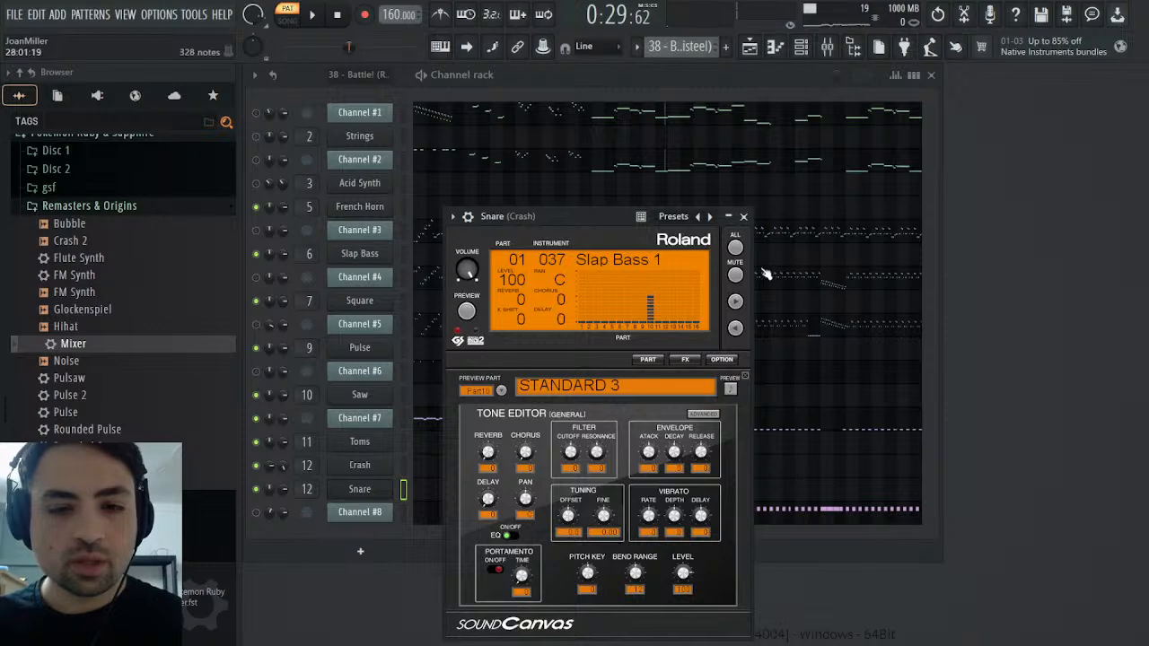
click(744, 218)
Assign the Snare instrument to free mixer track 13 and load the saved Mixer preset onto that track
click(368, 493)
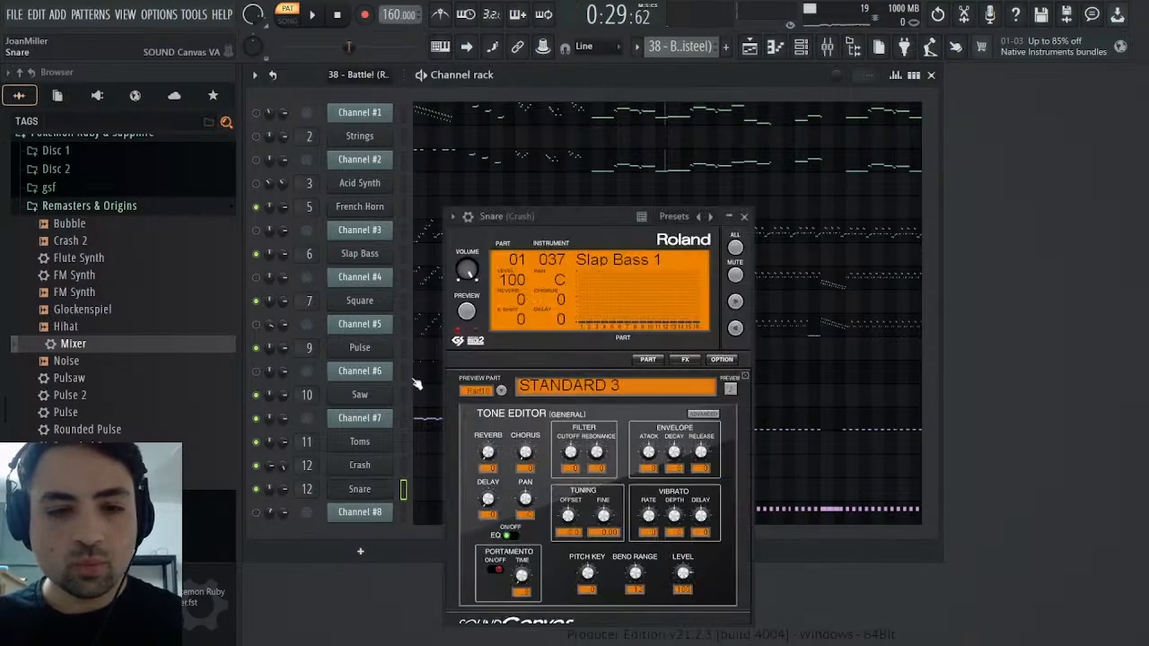
click(469, 218)
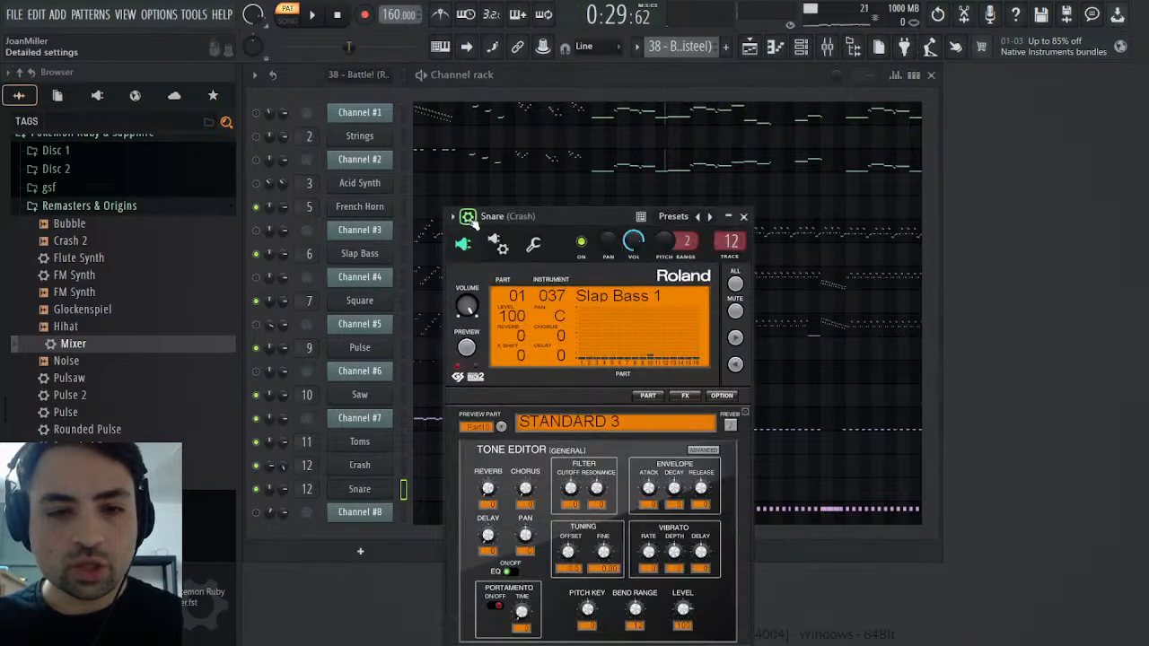
click(731, 259)
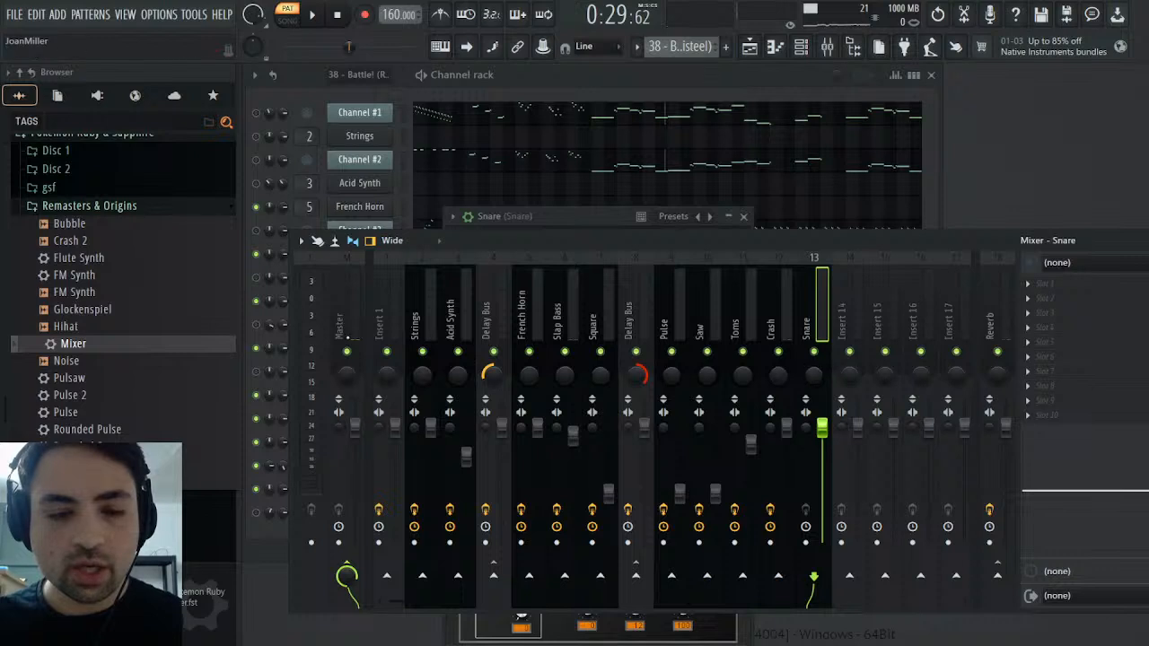
drag(78, 341, 1100, 370)
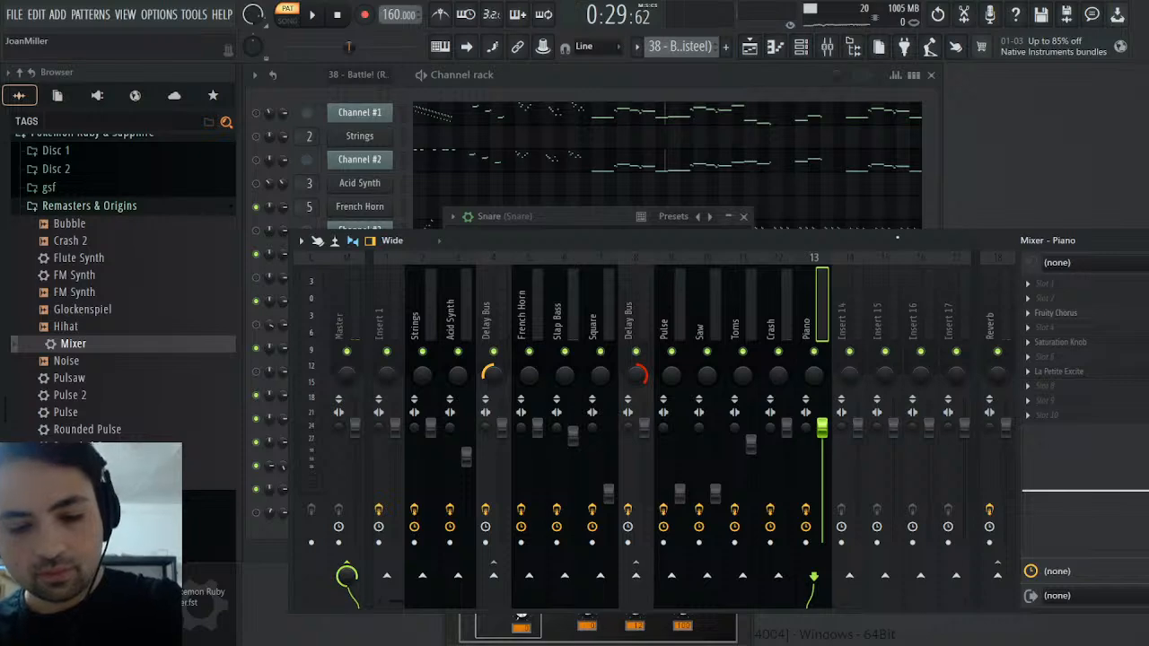
key(F9)
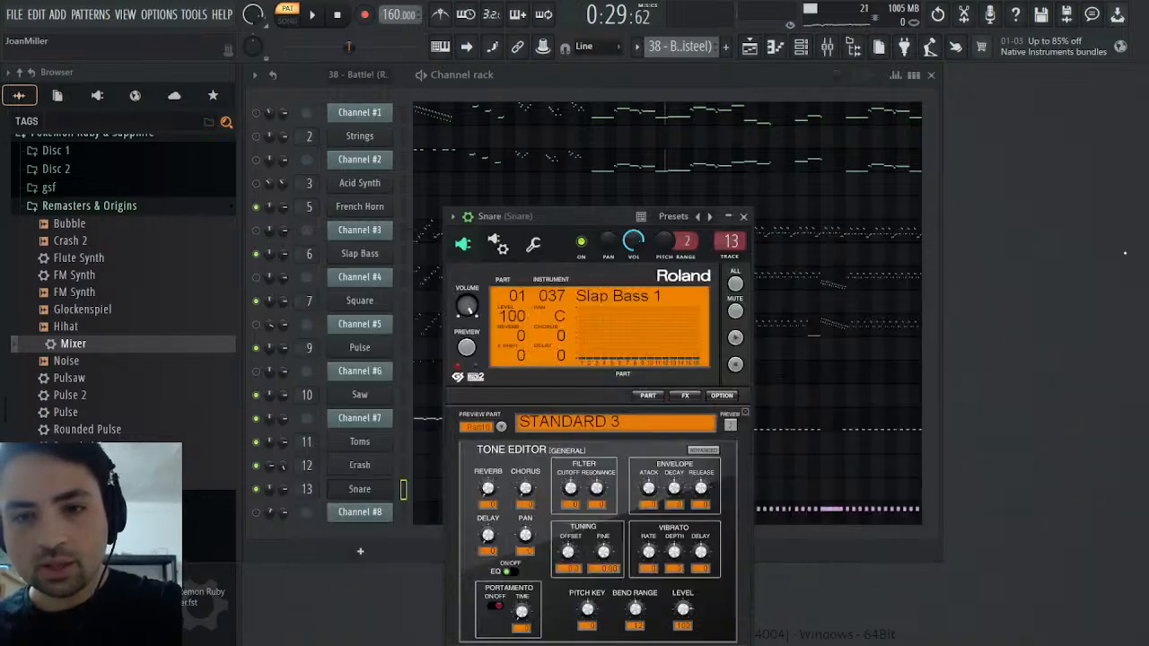
Copy Channel #7's repeating low notes from bar 20 onward in the original MIDI pattern
click(743, 216)
click(744, 442)
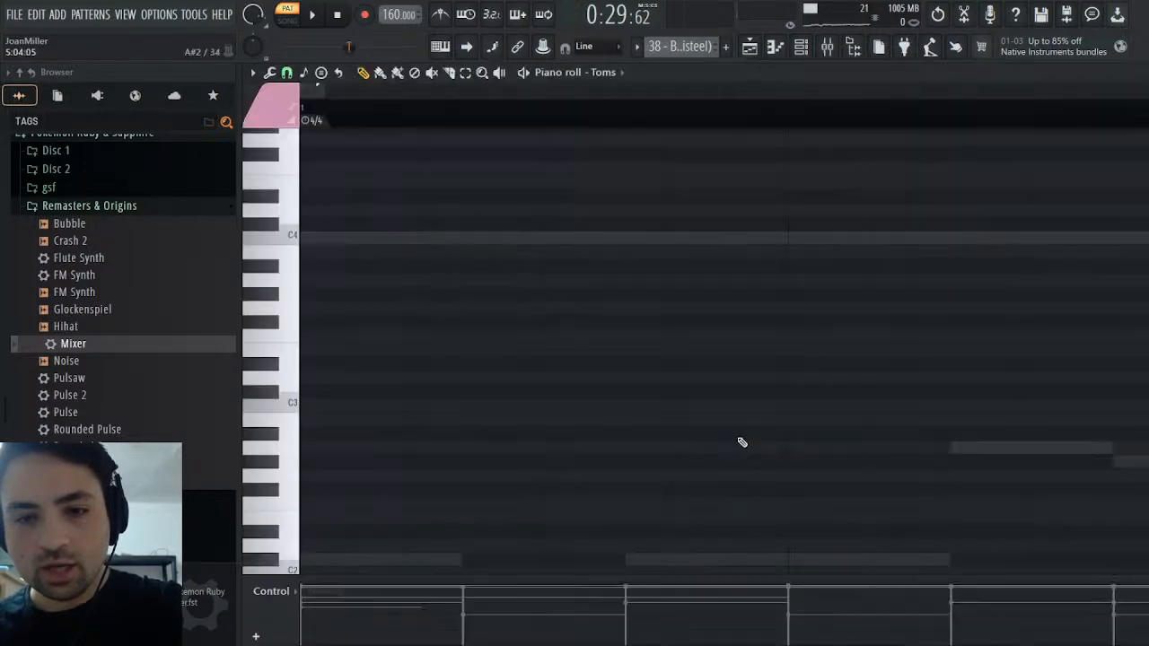
key(Escape)
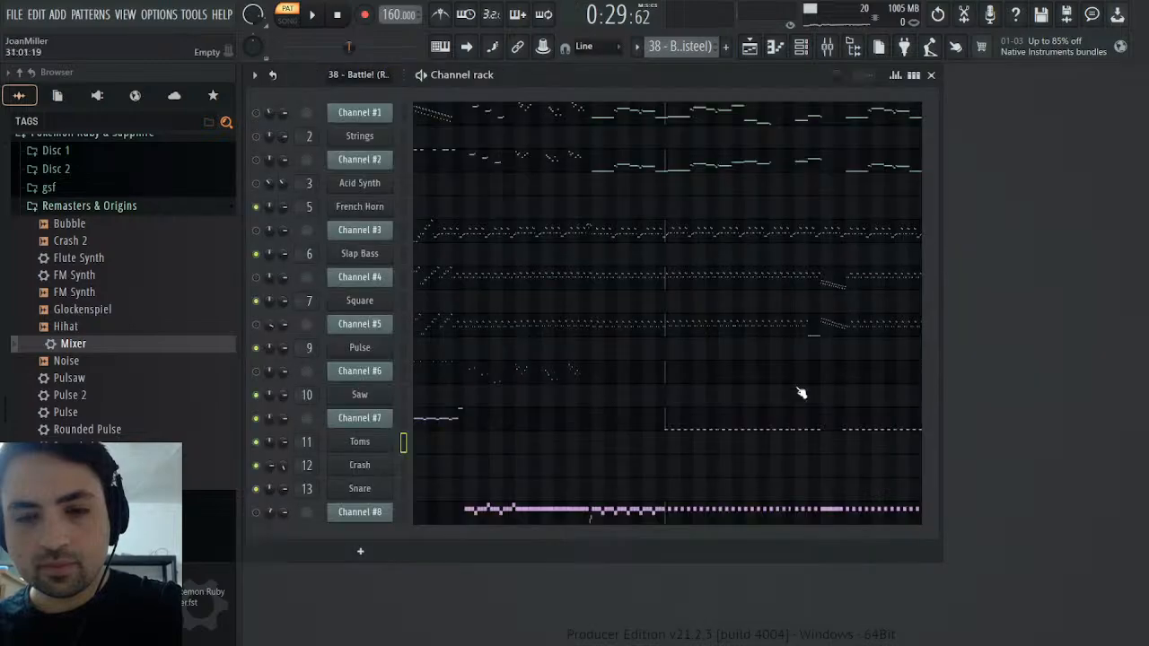
click(732, 429)
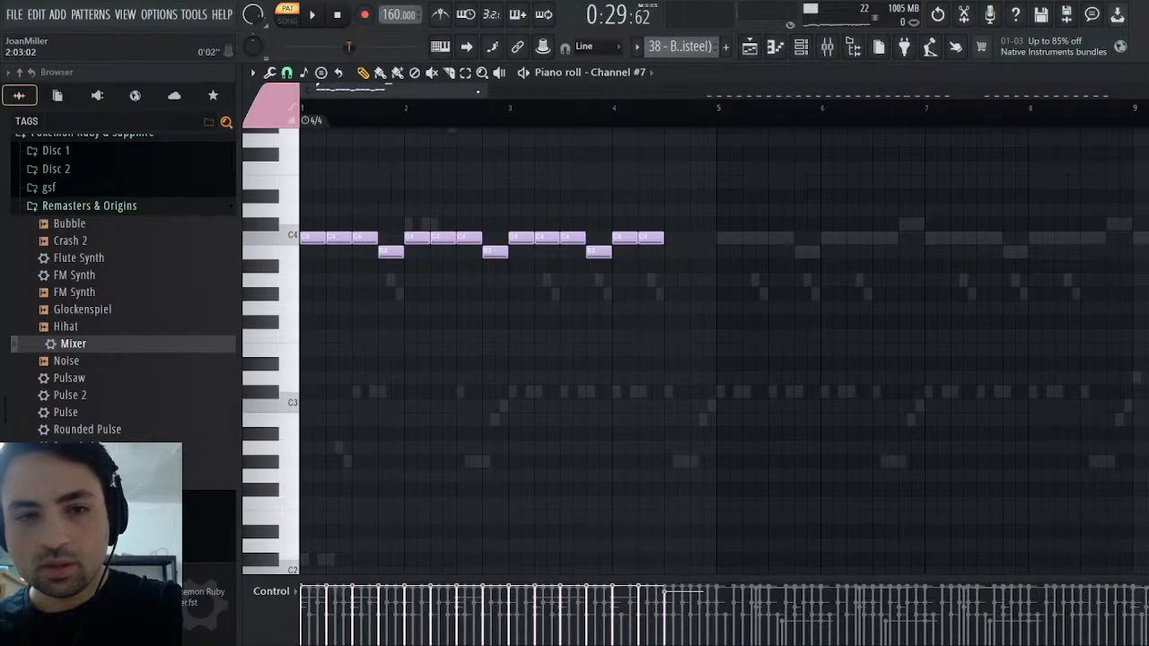
scroll(504, 333, down, 5)
click(290, 386)
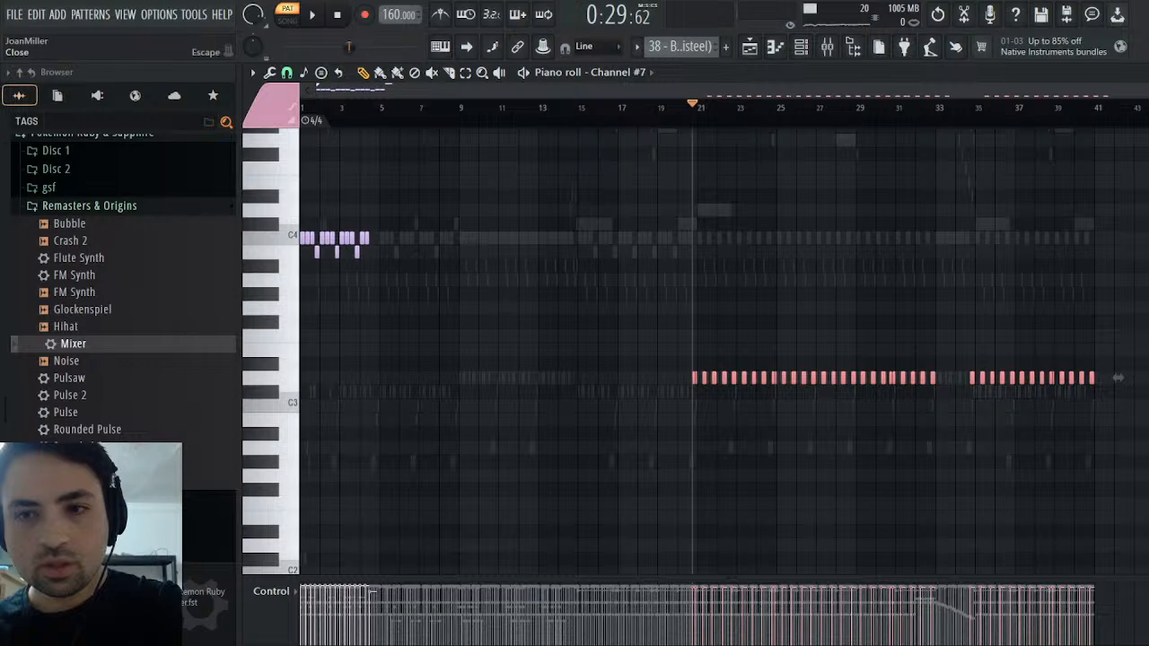
click(1138, 73)
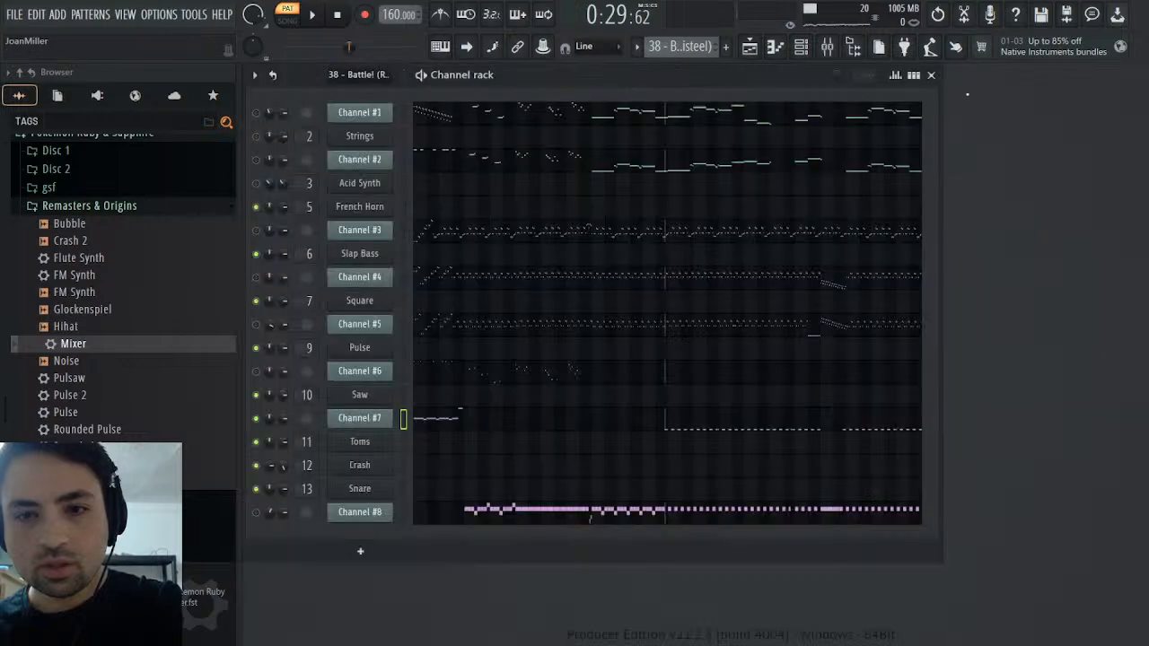
Paste the notes into the Snare channel of the Drums pattern on D3, aligning the first one with the playhead before bar 21
click(679, 118)
click(447, 493)
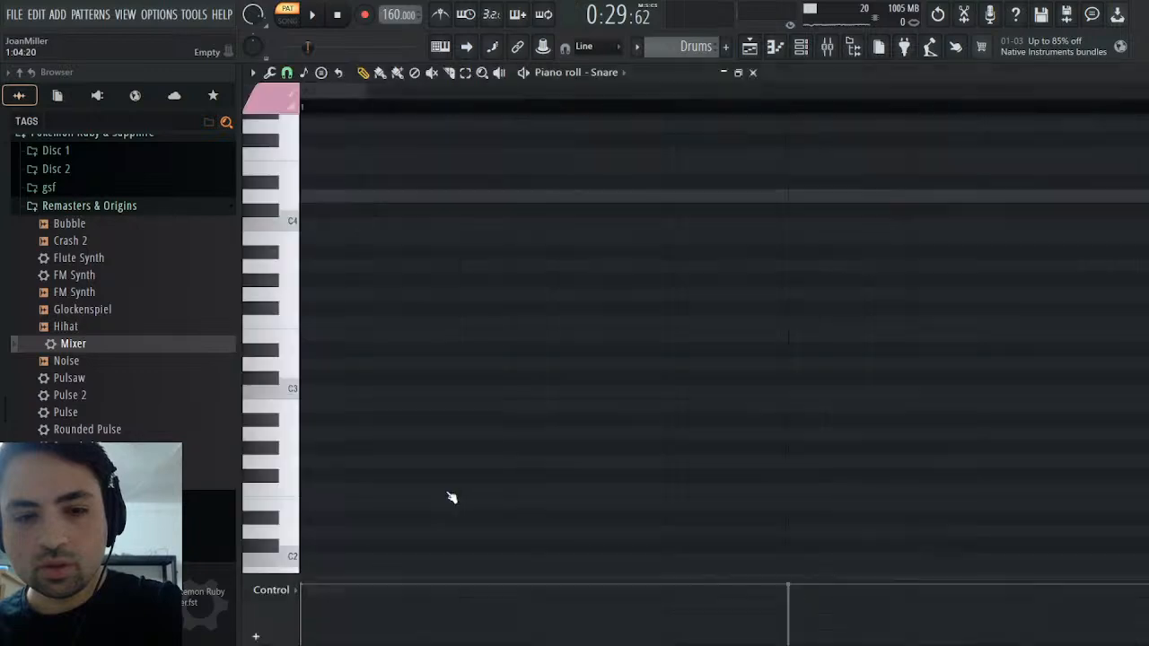
drag(511, 92, 735, 121)
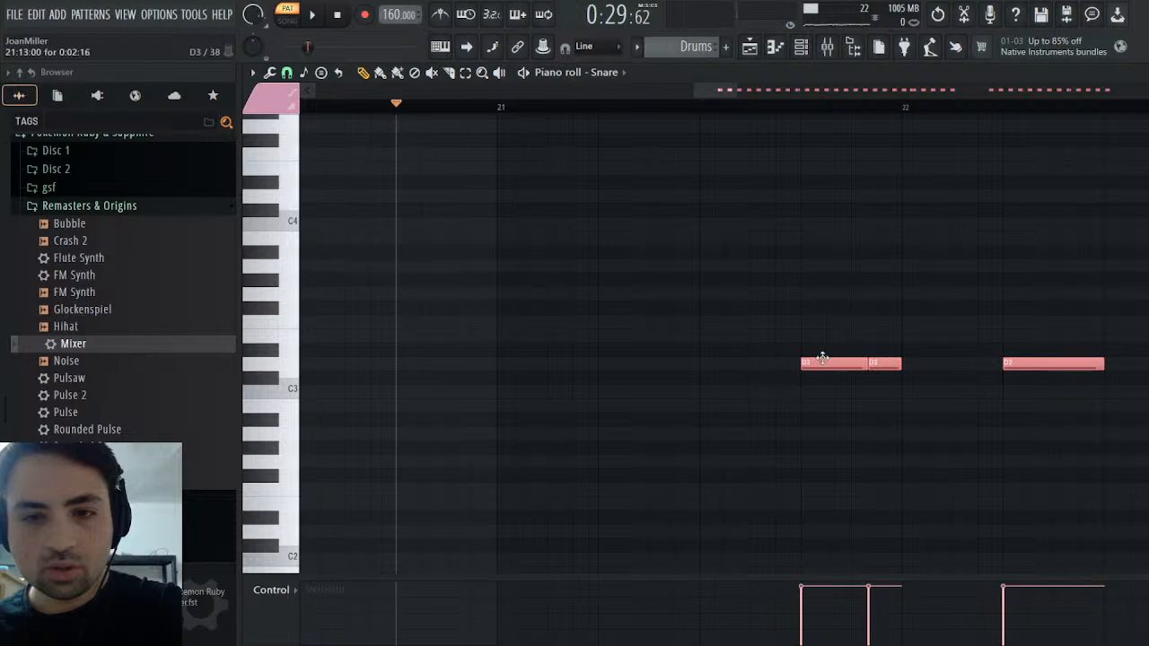
drag(823, 358, 417, 371)
key(space)
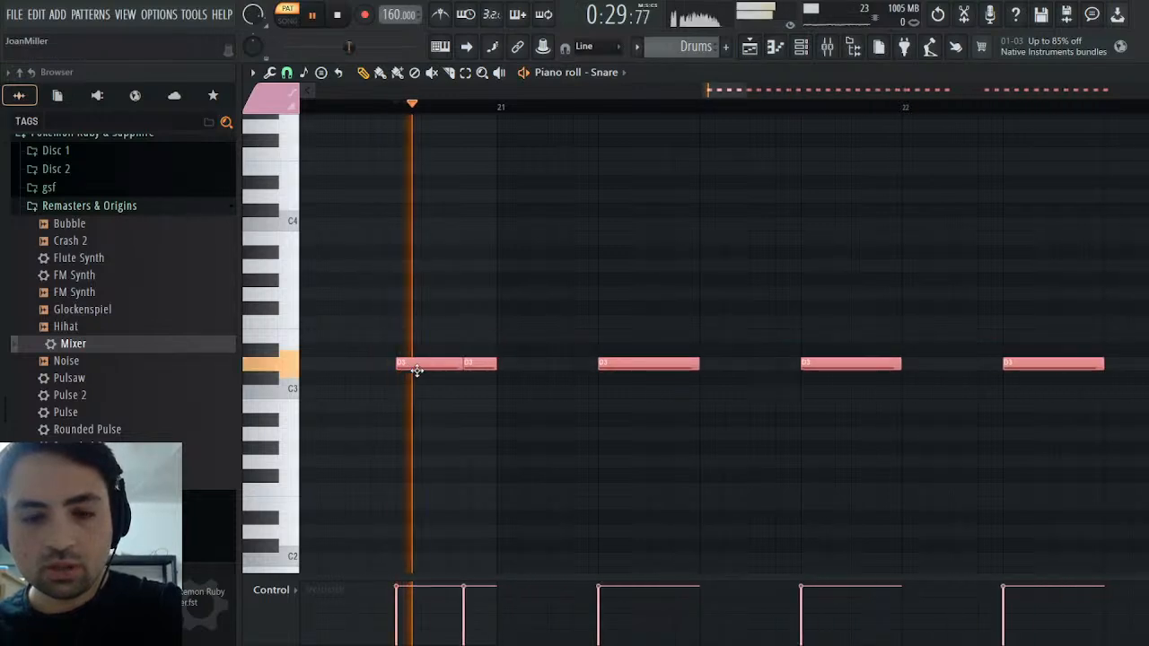
key(space)
key(ctrl+d)
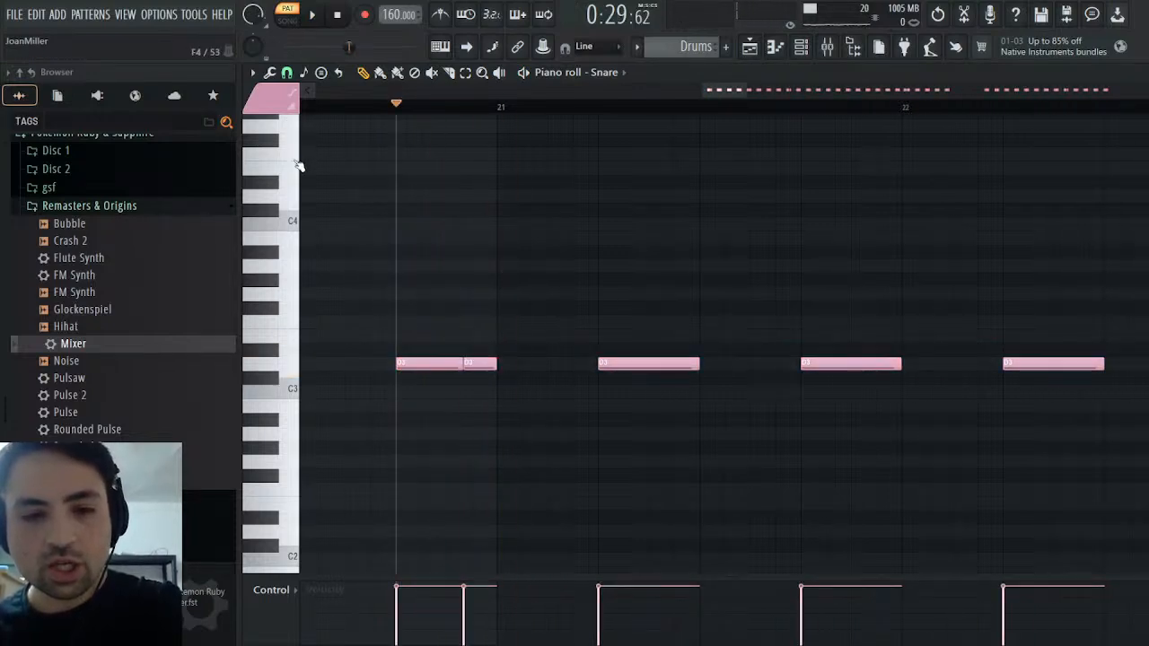
Play the Drums pattern and lower the volume of the Snare mixer track to balance it
key(space)
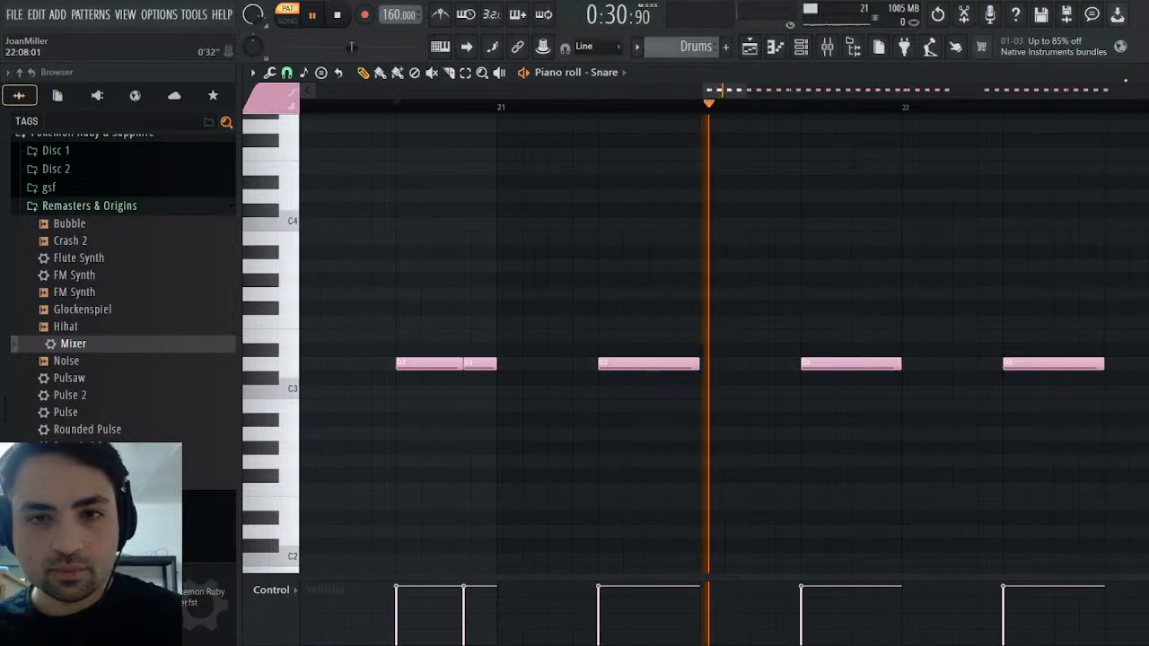
key(F6)
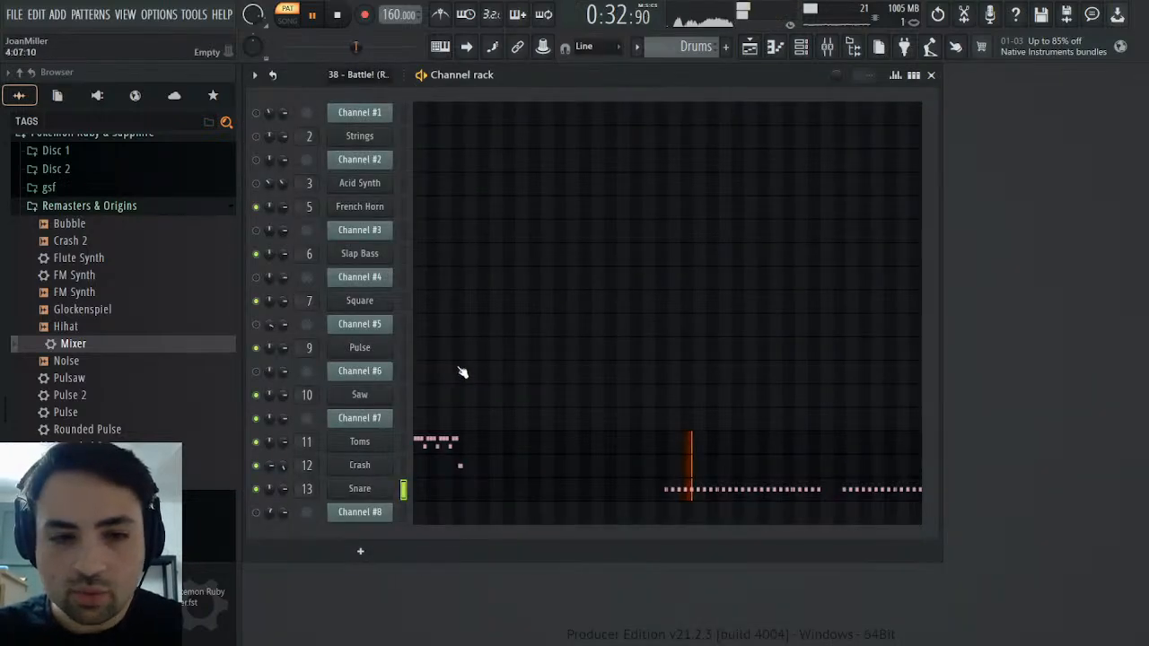
key(F9)
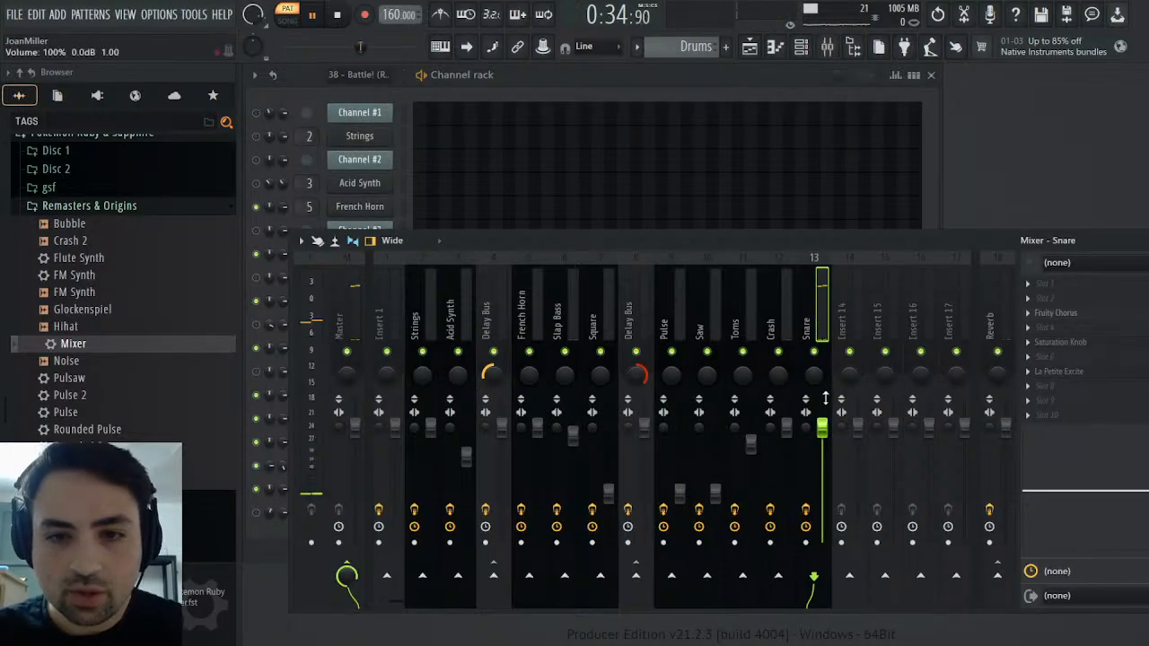
scroll(830, 429, down, 5)
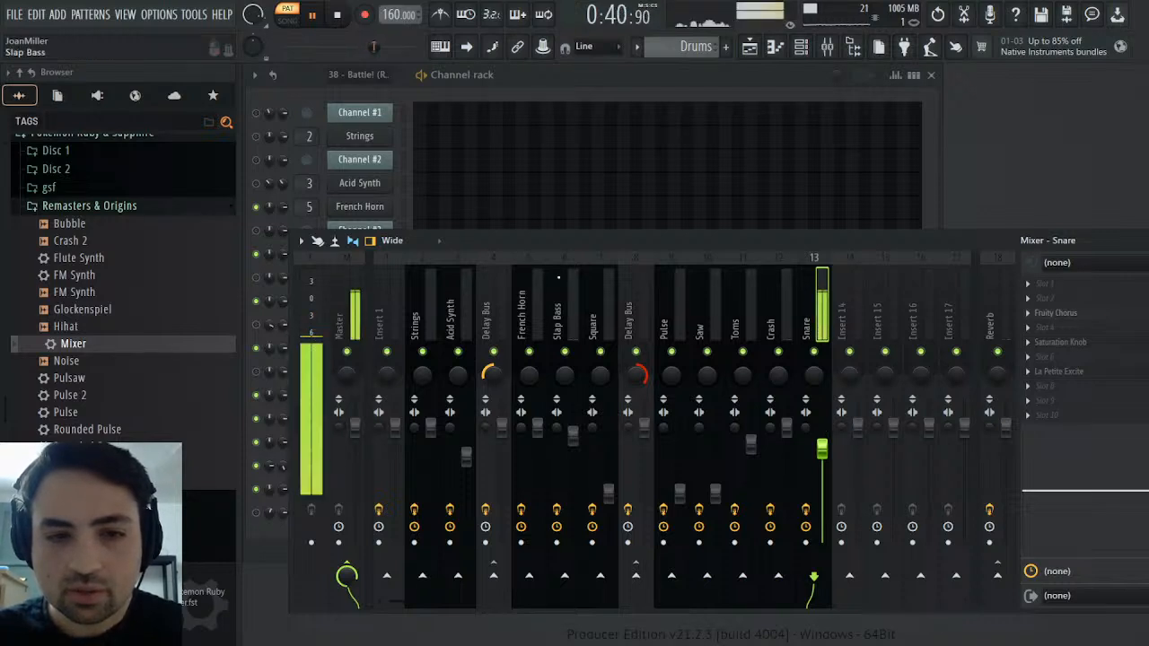
click(348, 329)
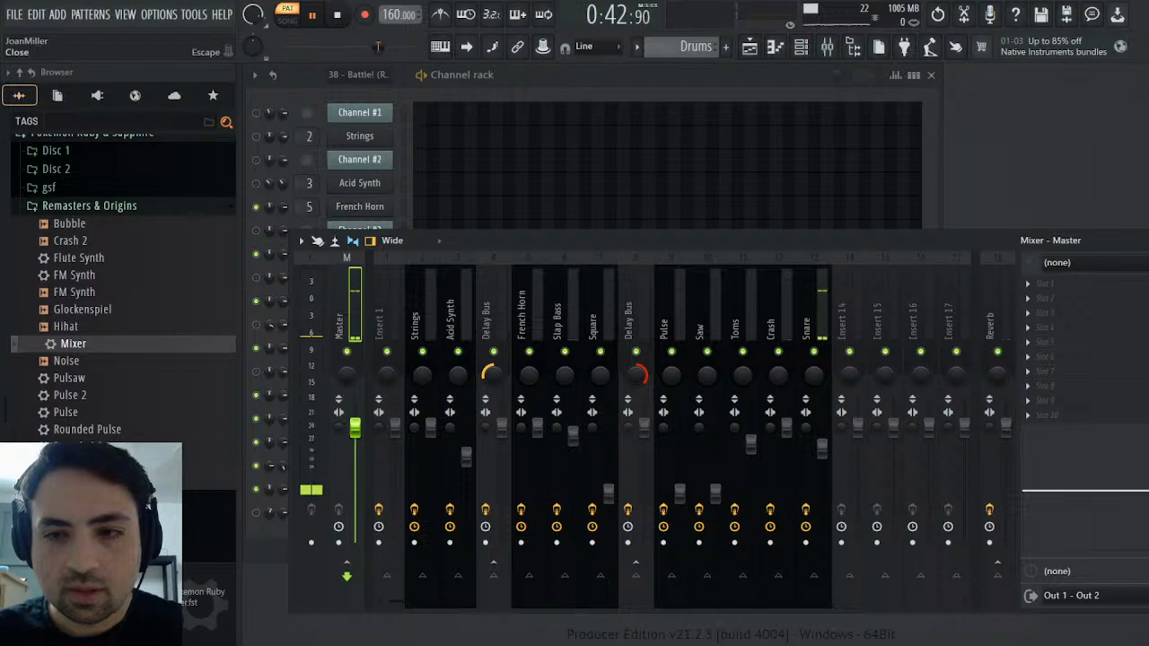
click(1148, 240)
key(space)
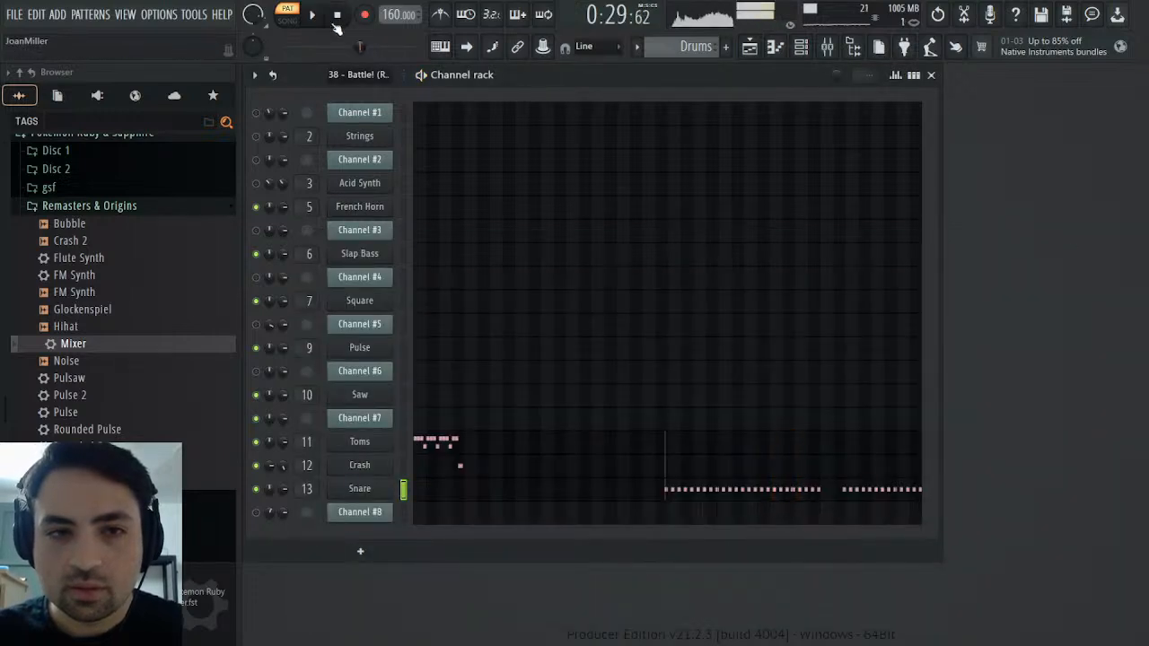
Unmute Channel #8 in the original MIDI pattern and play it from the start
scroll(688, 52, up, 1)
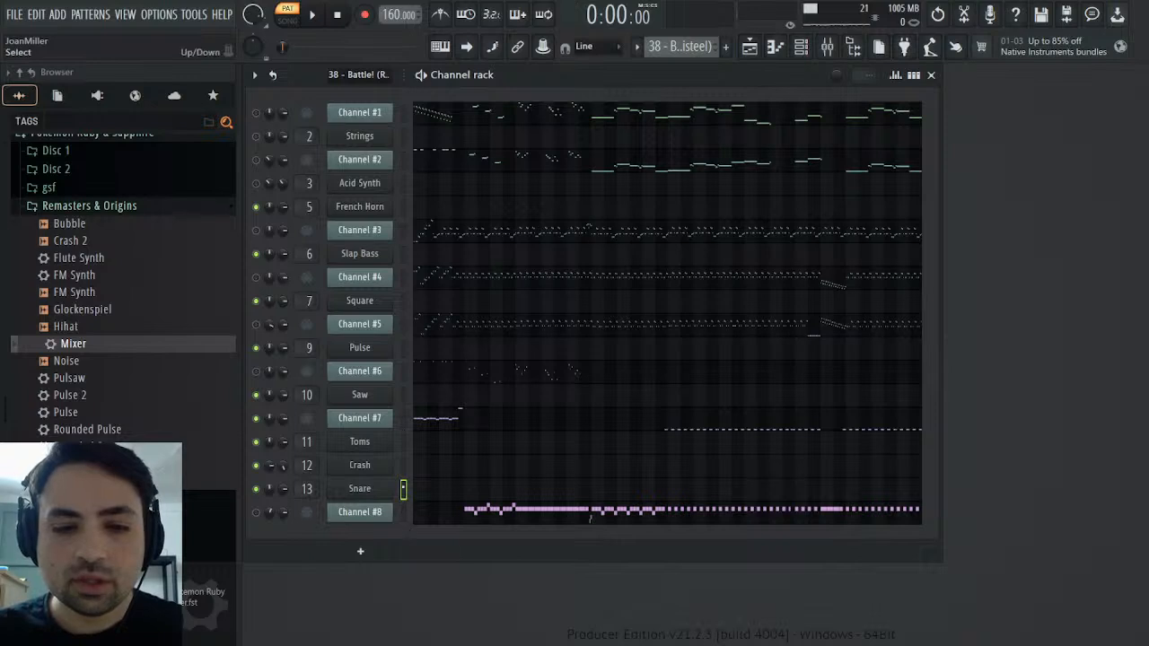
click(256, 513)
key(space)
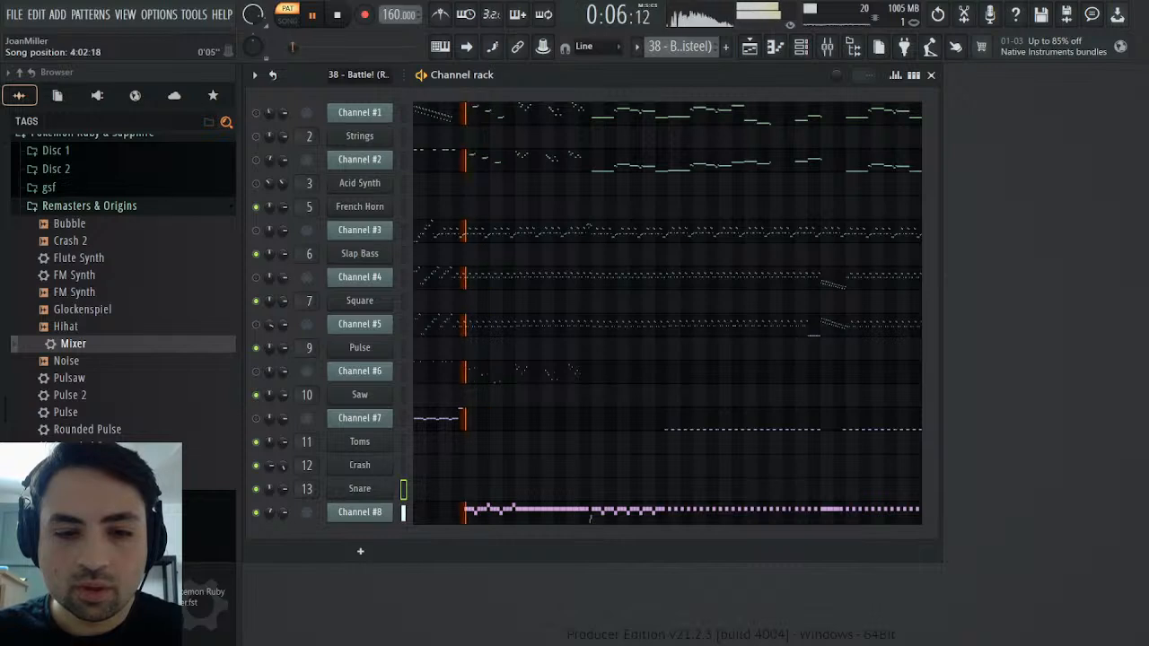
Examine Channel #8's General MIDI patch and its patch and channel panning events
click(363, 514)
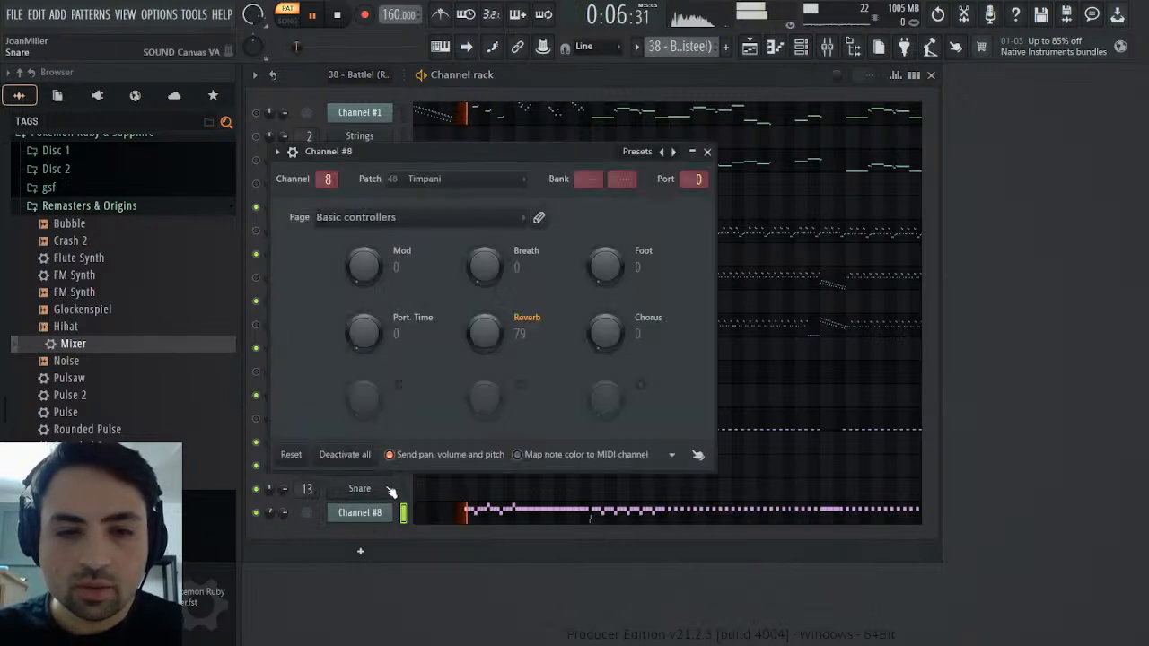
right_click(445, 185)
click(469, 217)
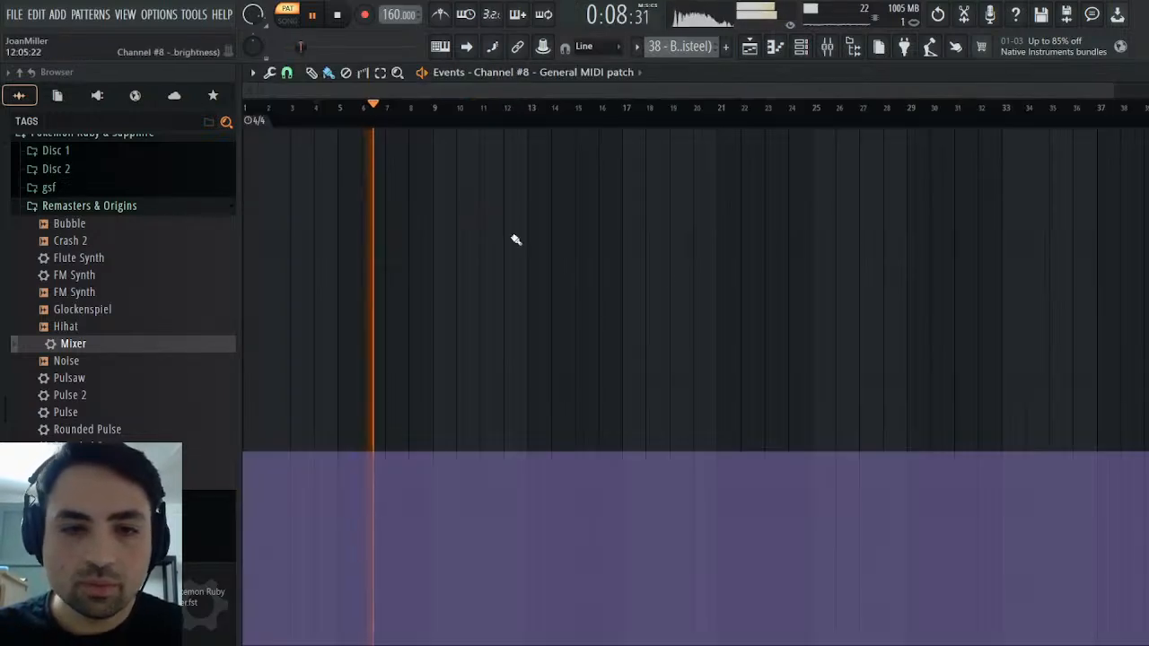
click(1137, 73)
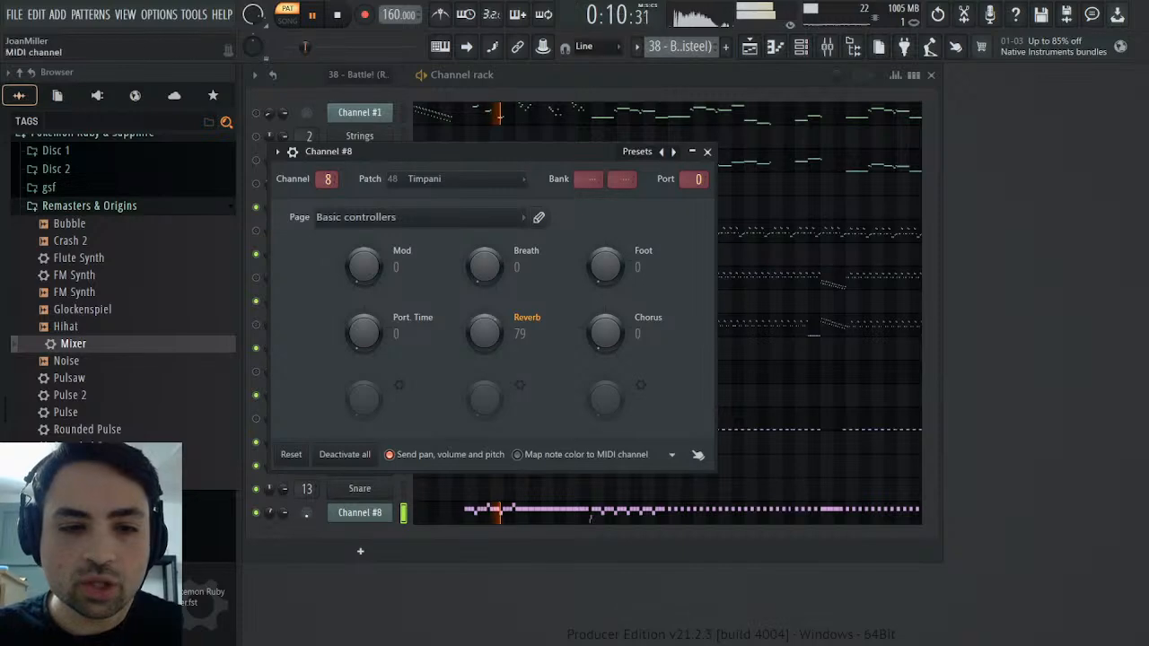
right_click(270, 513)
click(292, 441)
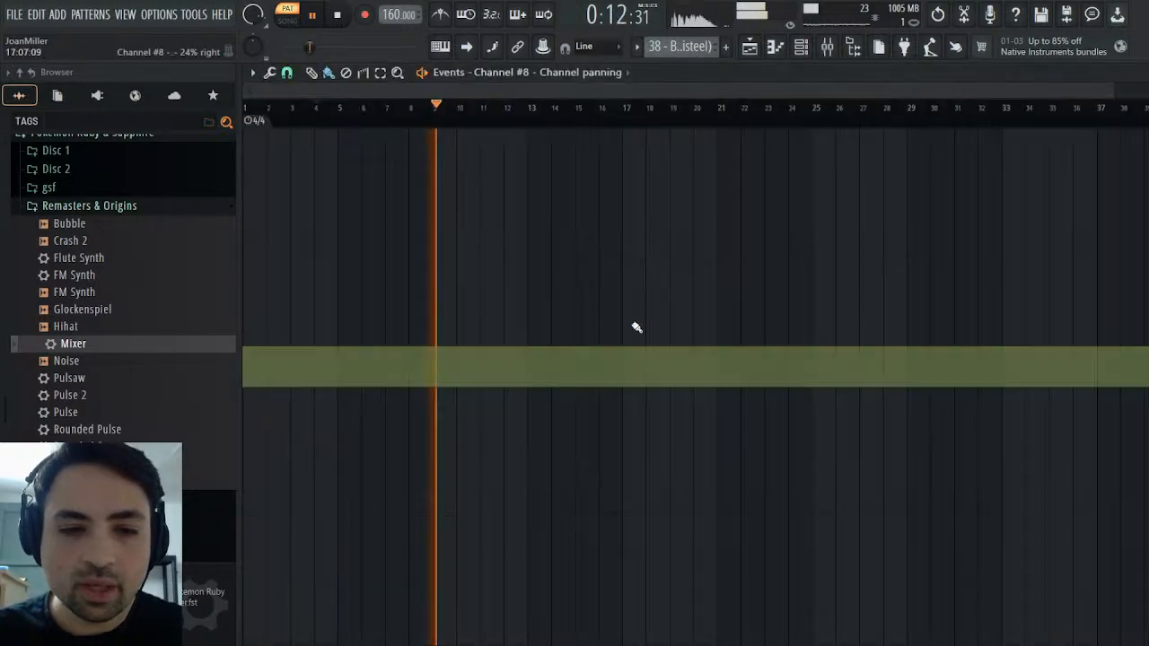
click(1137, 73)
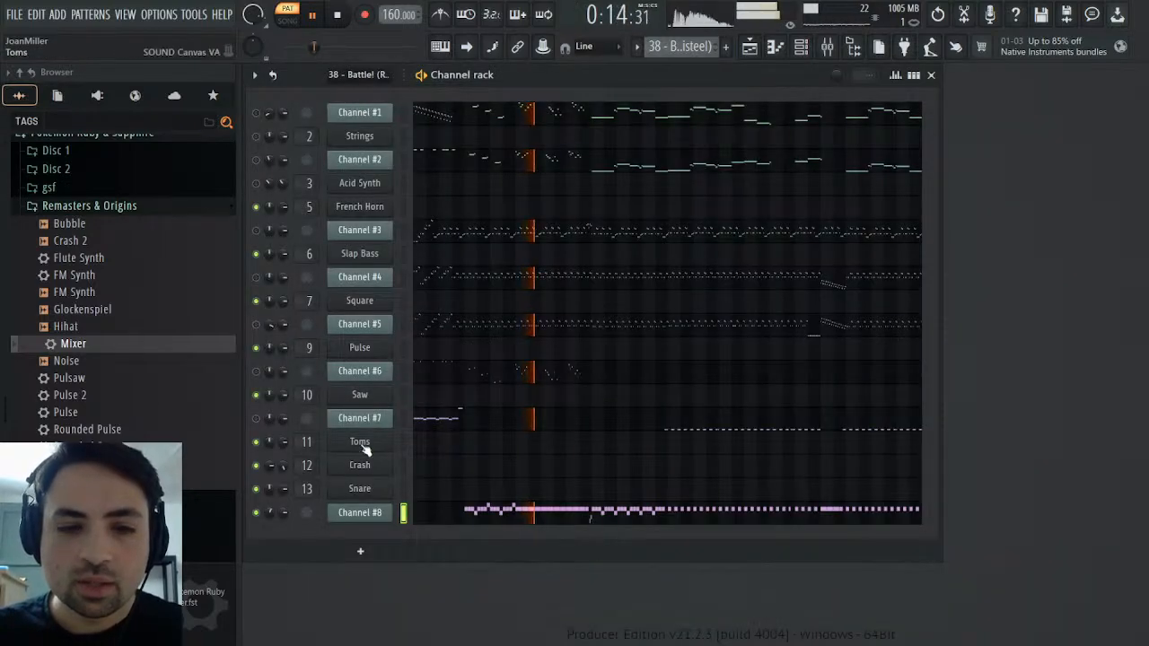
Clone the Snare channel, move the copy below Channel #8 and rename it Timpani
click(360, 490)
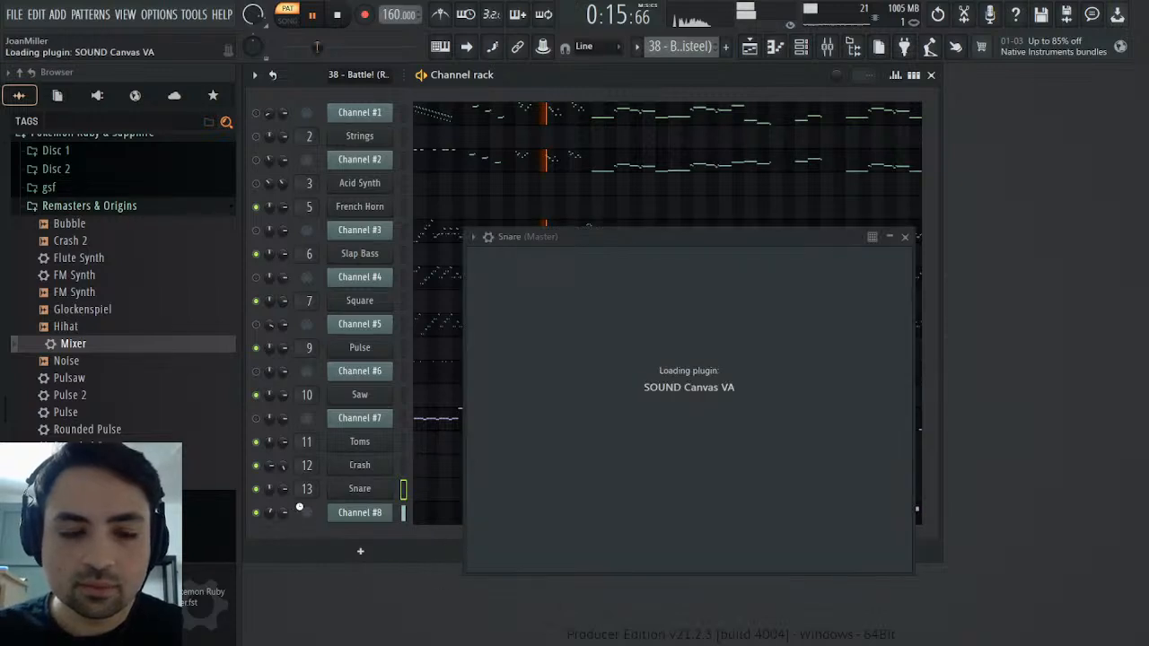
click(338, 14)
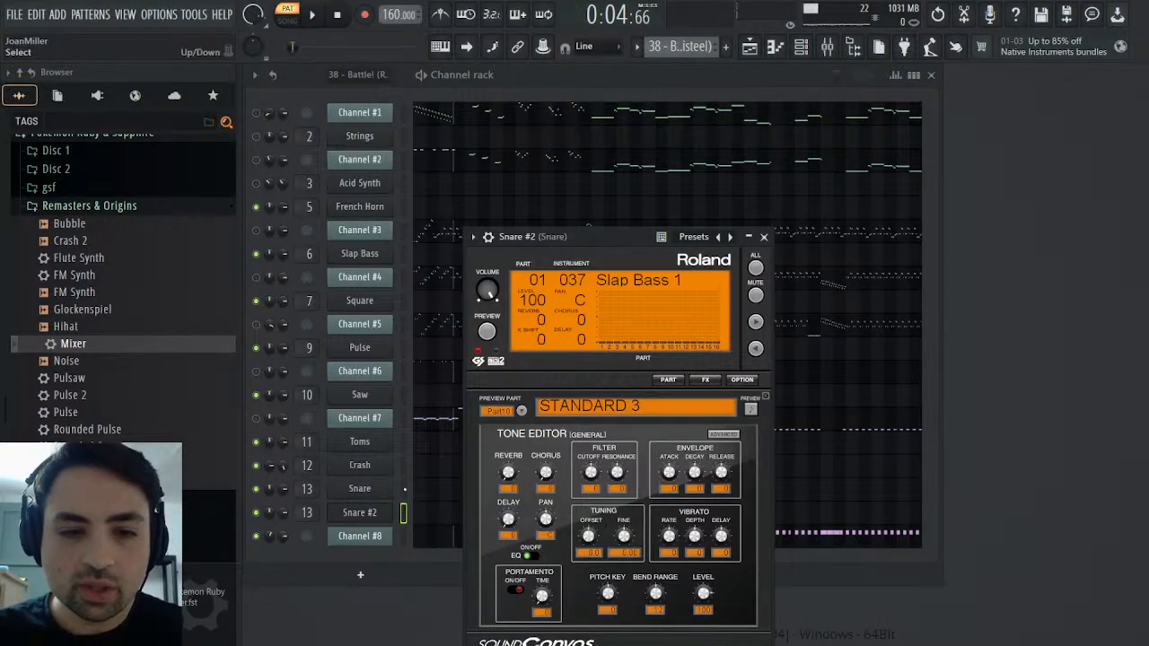
click(406, 513)
key(alt+Down)
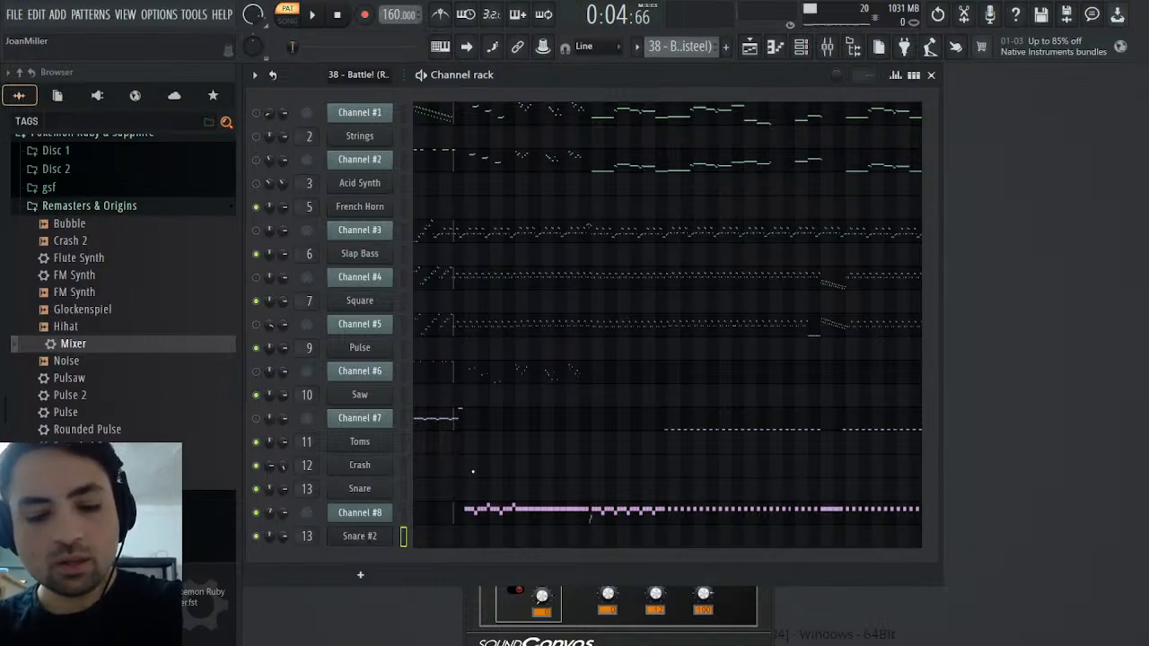
text(Timpani)
key(Return)
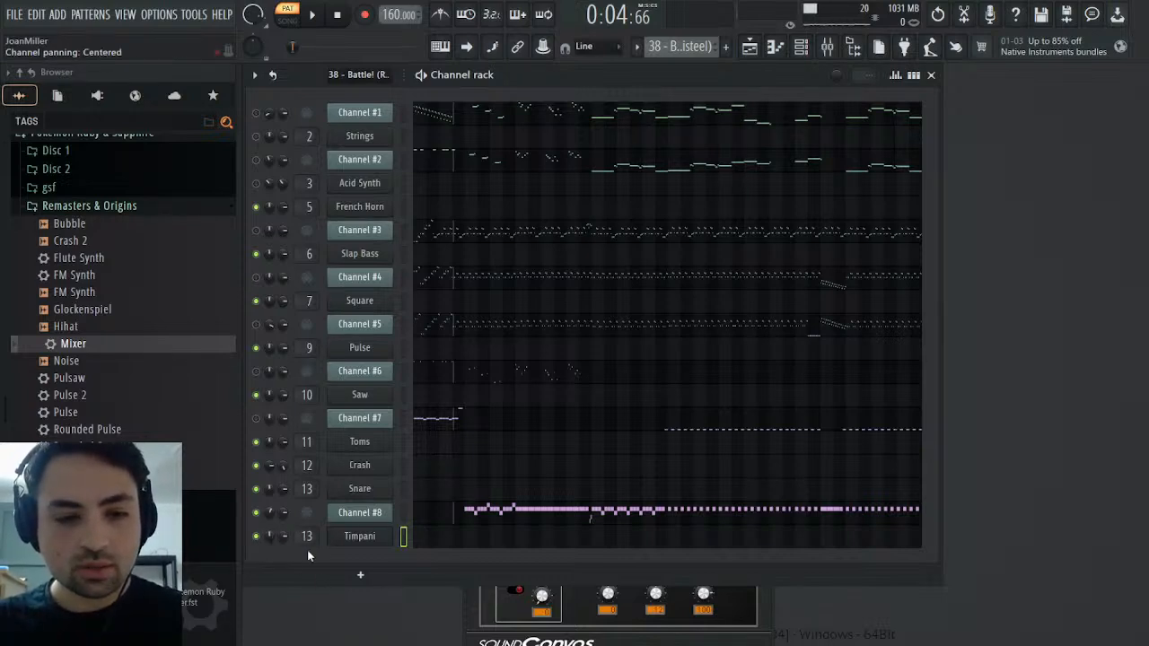
Copy Channel #8's notes into the Timpani channel of the Drums pattern and change their color group to green
click(354, 434)
key(Escape)
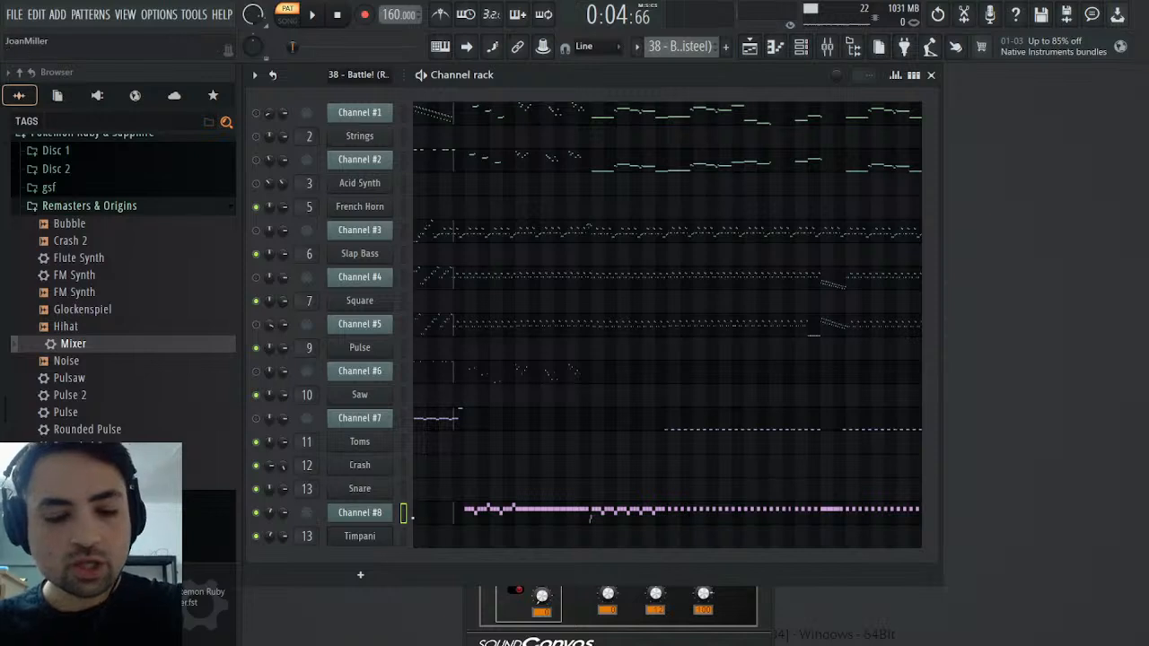
click(723, 106)
key(ctrl+v)
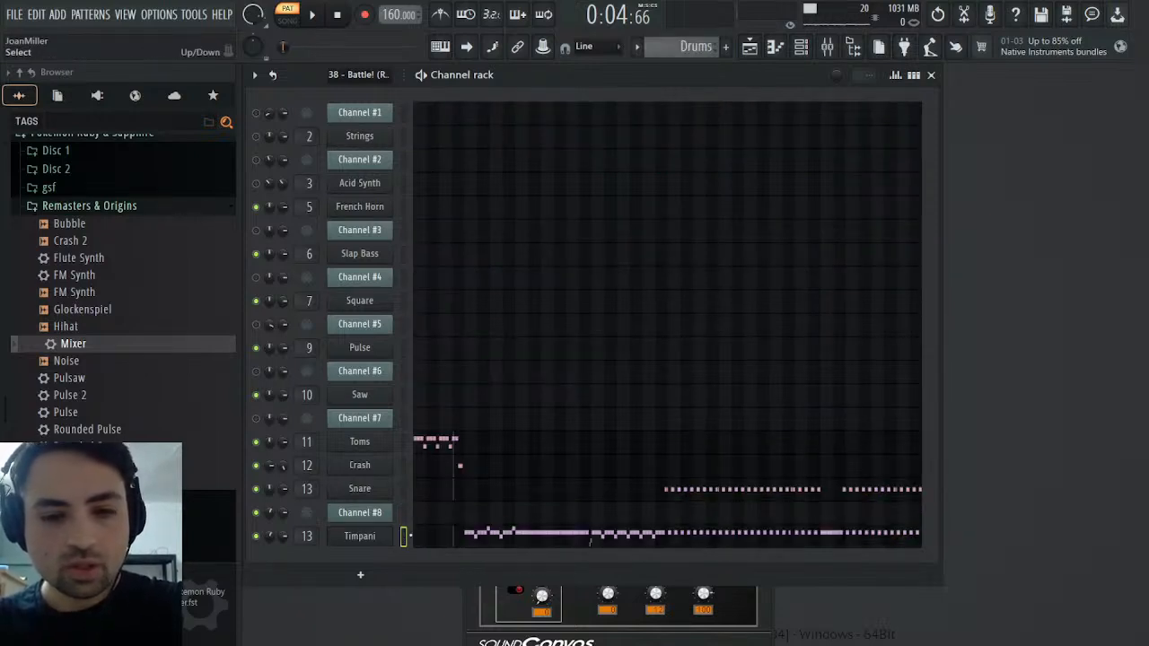
click(474, 533)
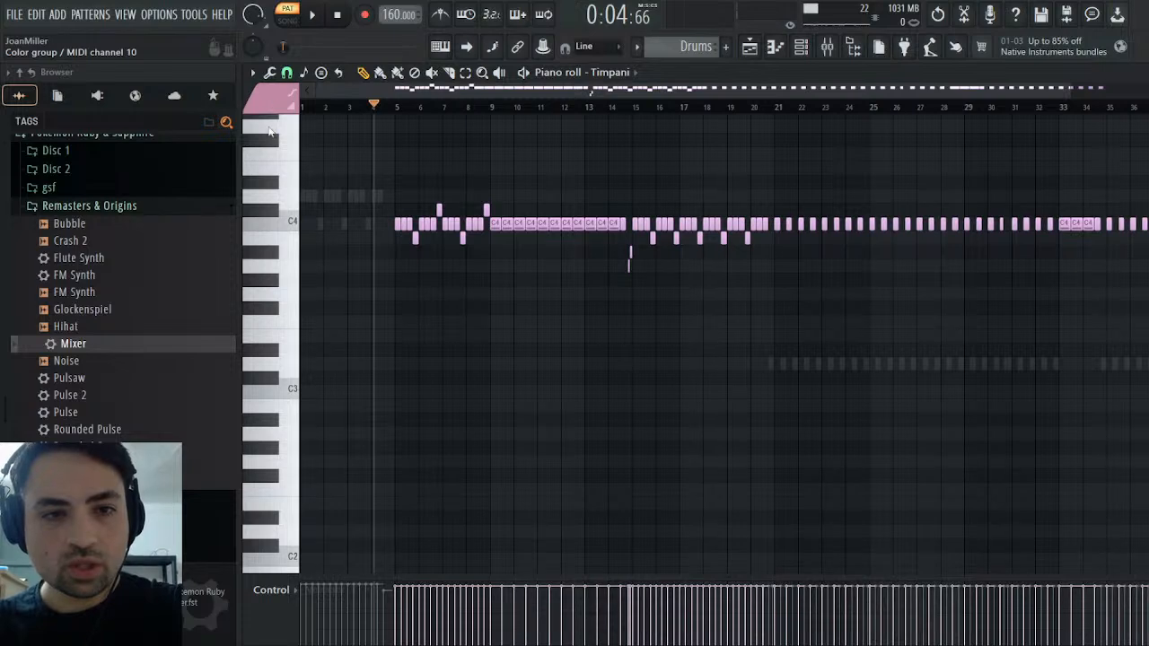
key(alt+c)
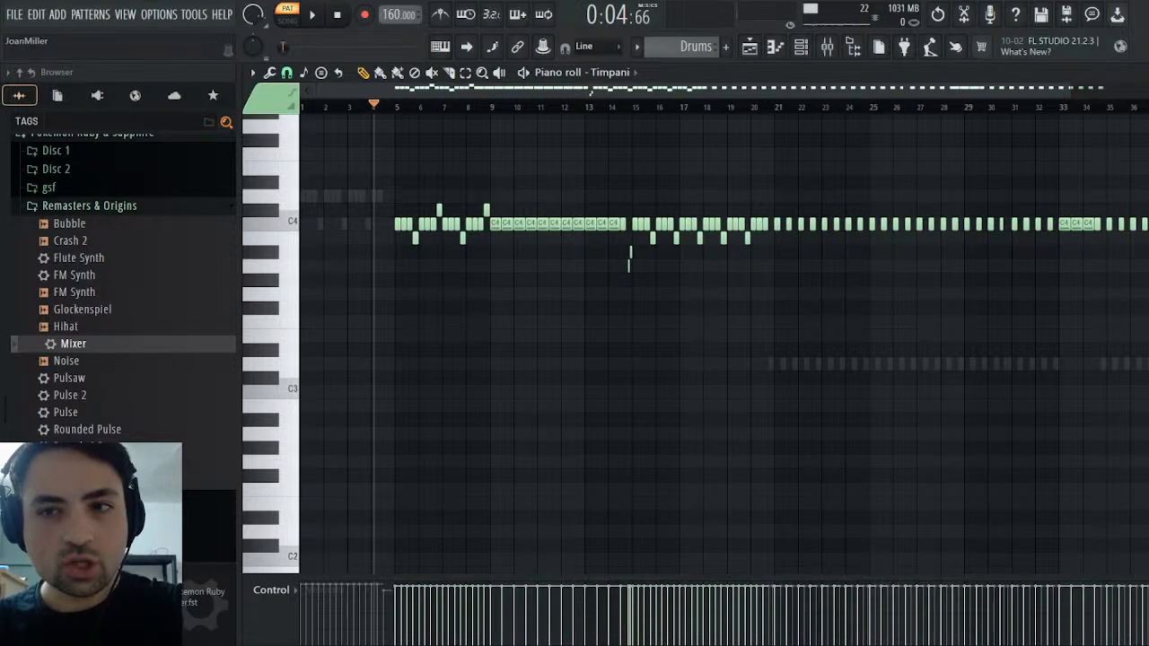
key(Escape)
Choose instrument 048 Timpani for Part 1 of the Timpani channel and play the pattern
click(359, 536)
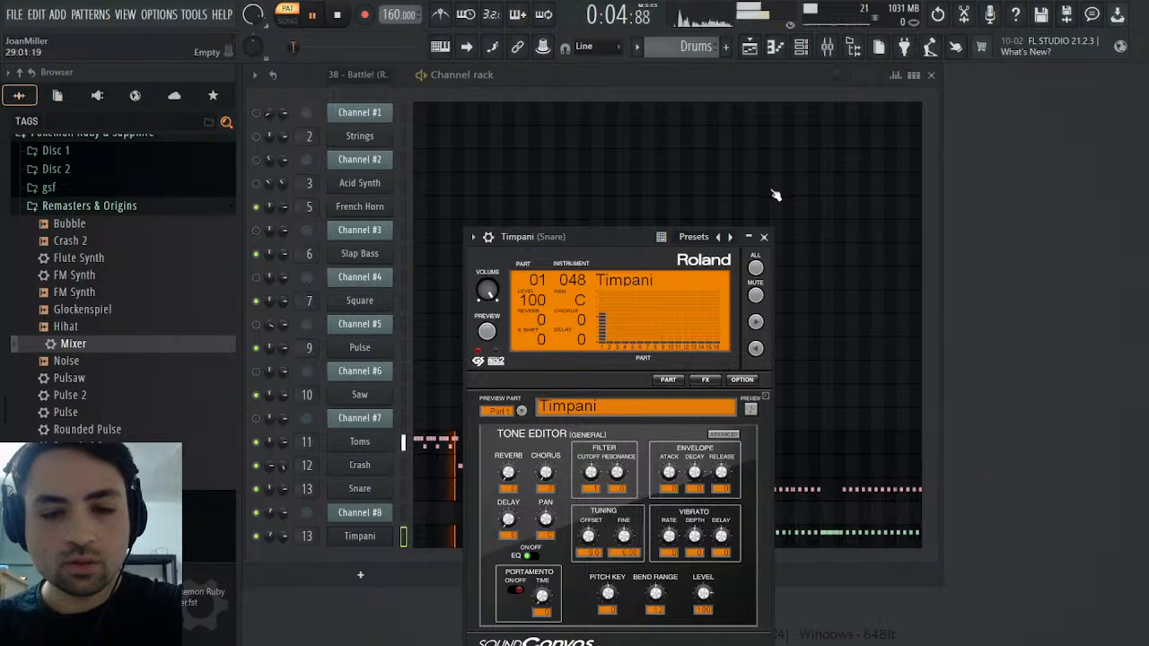
click(764, 236)
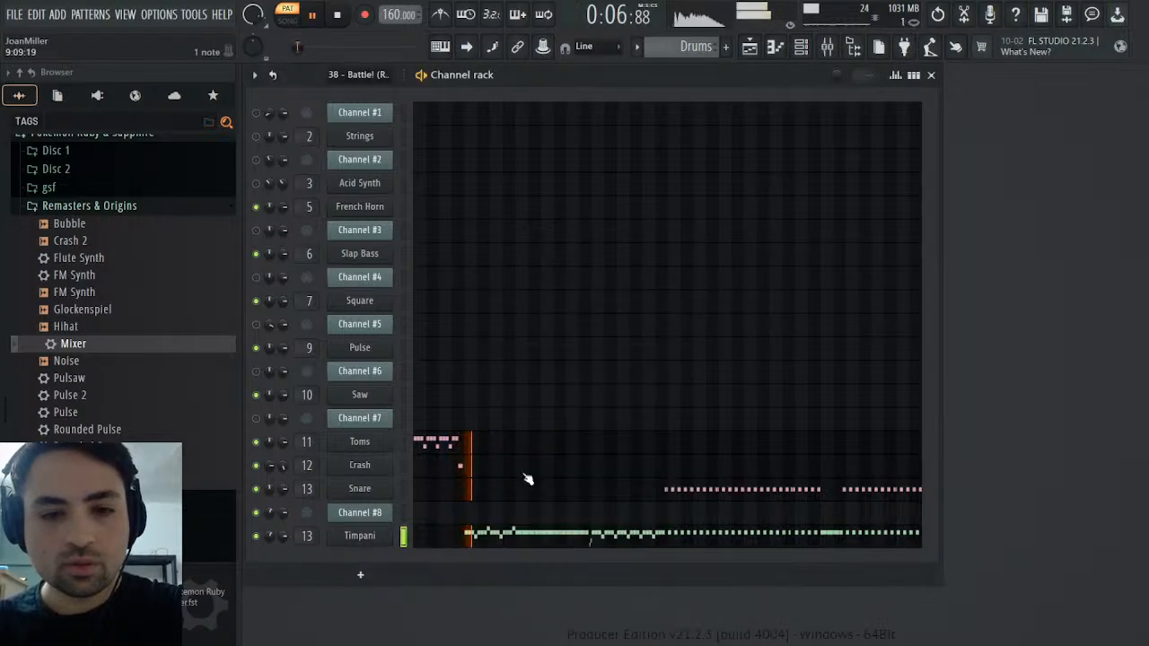
Assign the Timpani channel to free mixer track 14 and raise its first EQ band to about 4.3 at 589 Hz
click(359, 537)
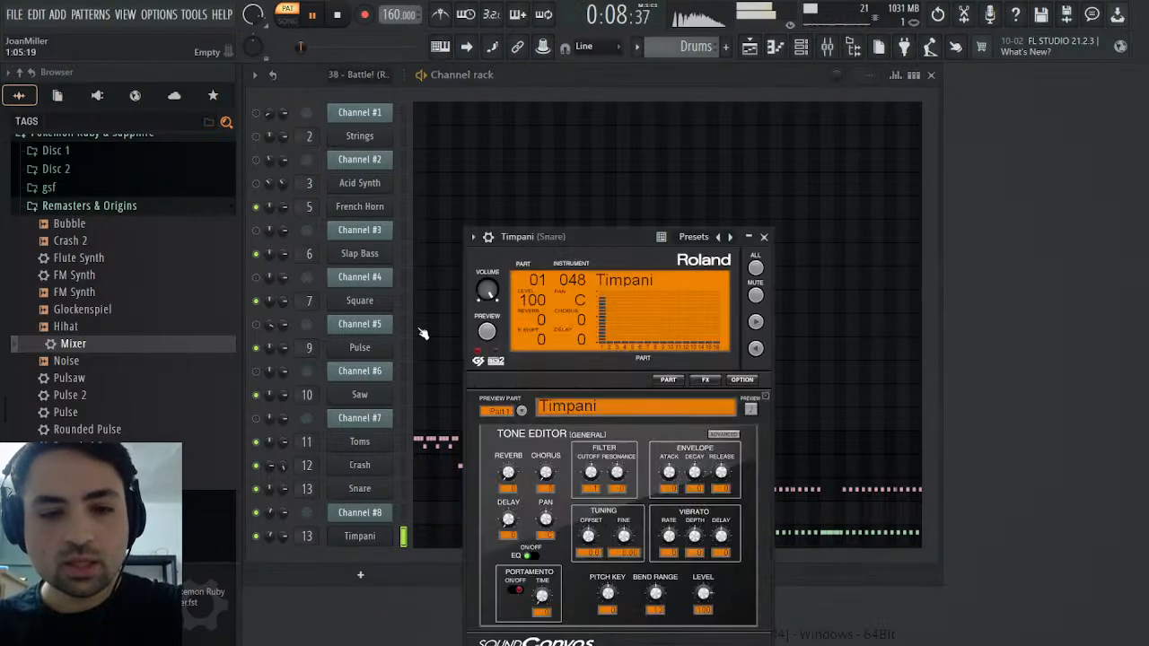
click(488, 237)
click(751, 277)
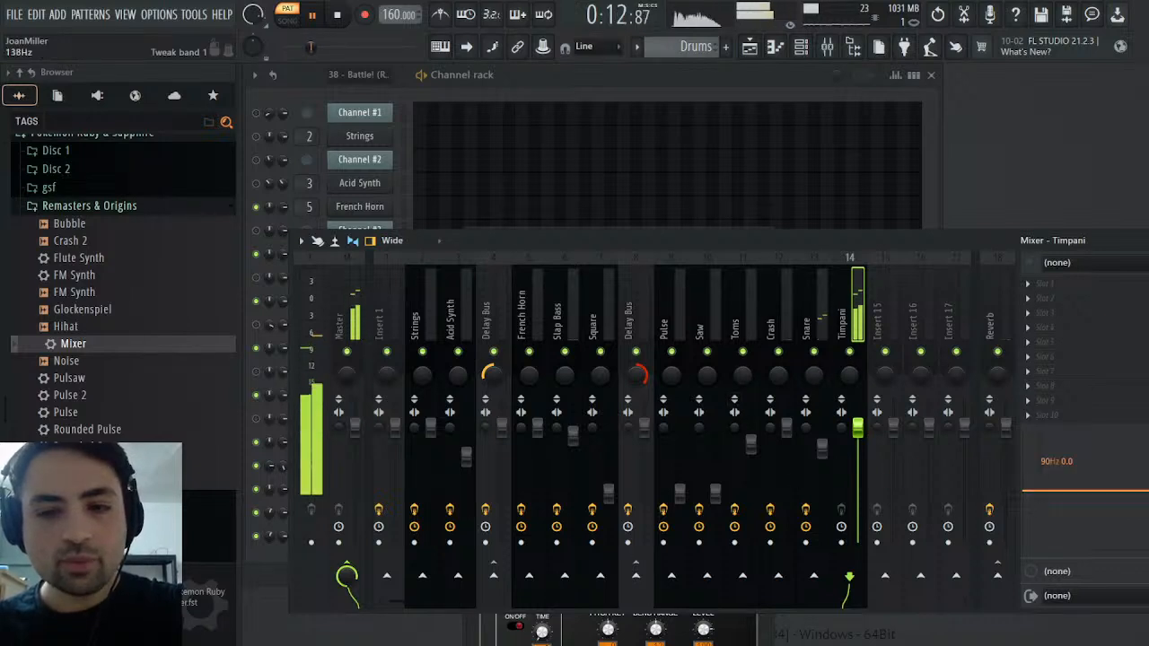
drag(1073, 491, 1082, 478)
key(space)
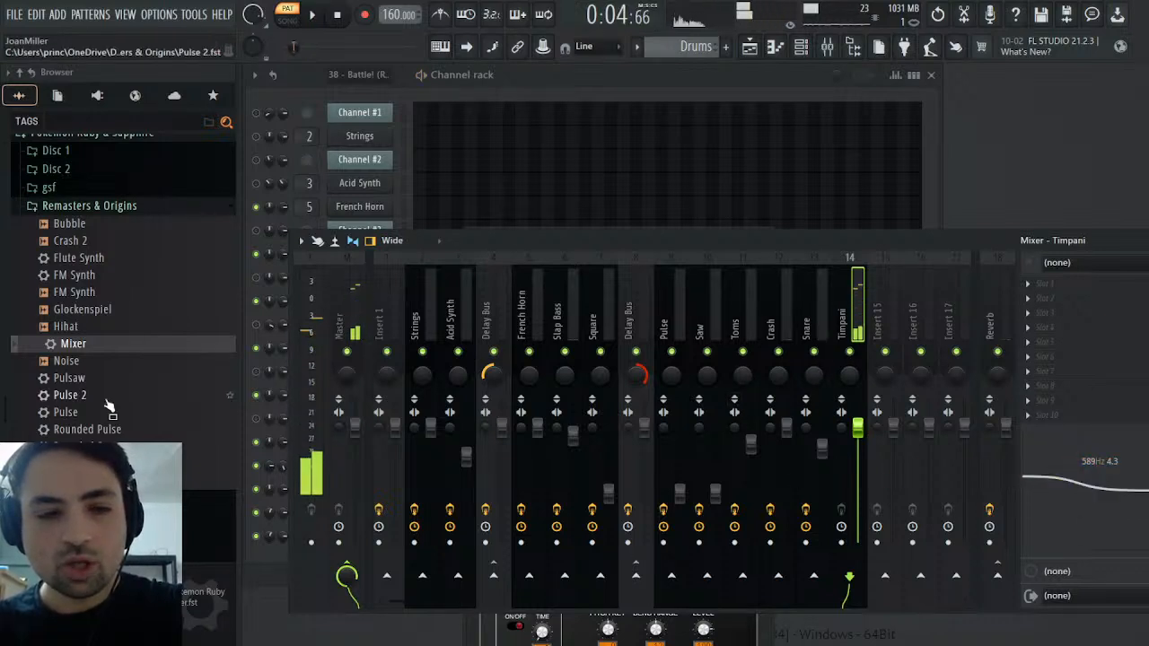
Load the Mixer preset from Remasters & Origins onto mixer track 14 and raise its first EQ band to about 5.0 at 411 Hz
drag(74, 343, 1084, 342)
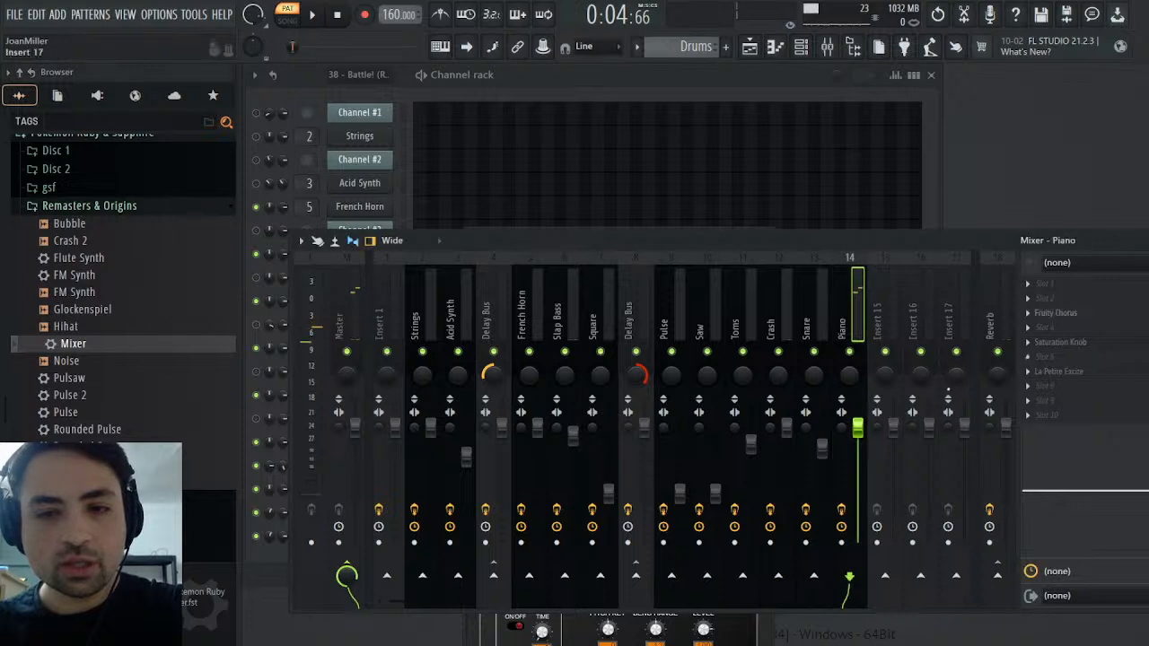
key(space)
drag(1050, 476, 1089, 477)
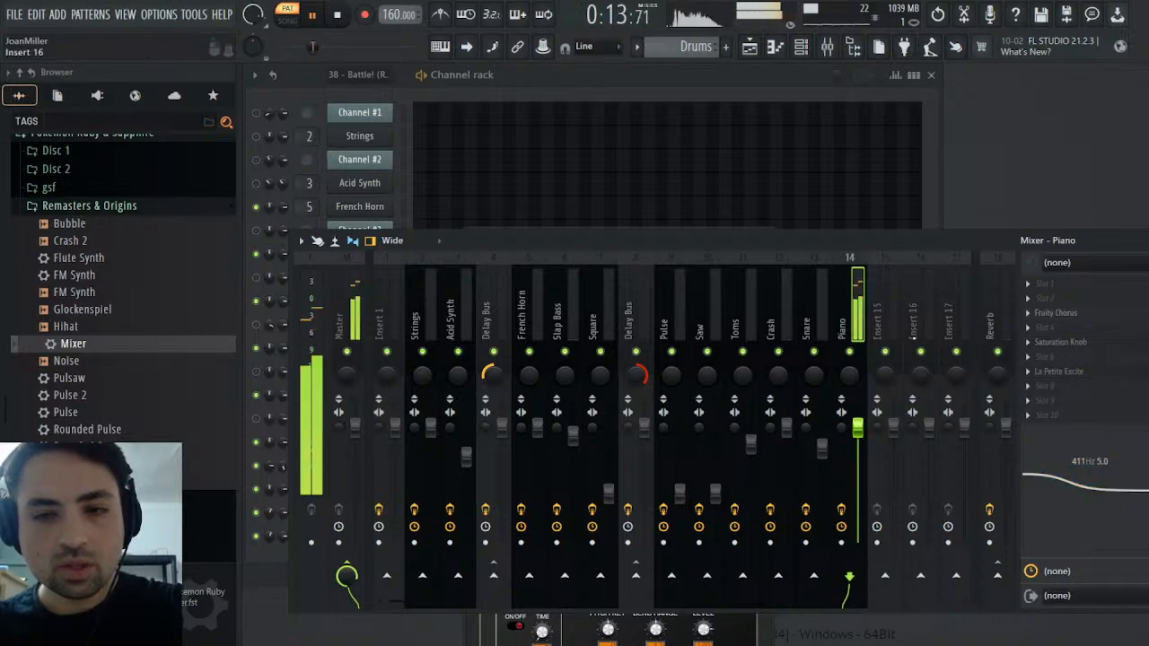
Lower mixer track 14's volume to about -3.4 dB and rename the track Timpani
drag(859, 427, 865, 436)
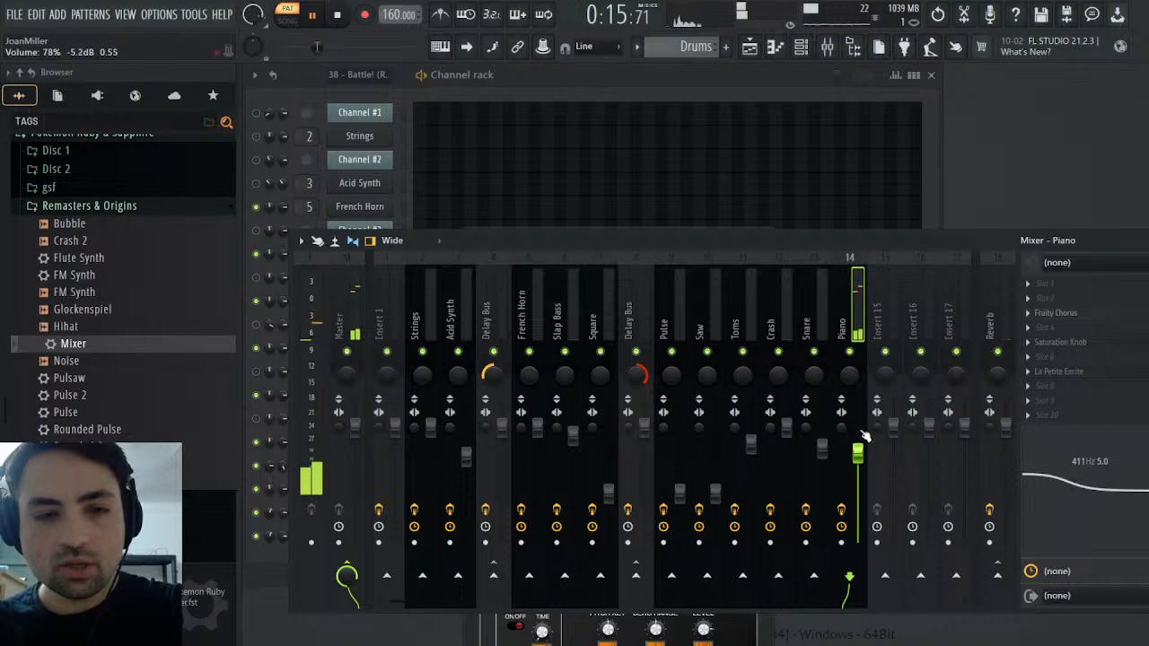
scroll(864, 436, up, 3)
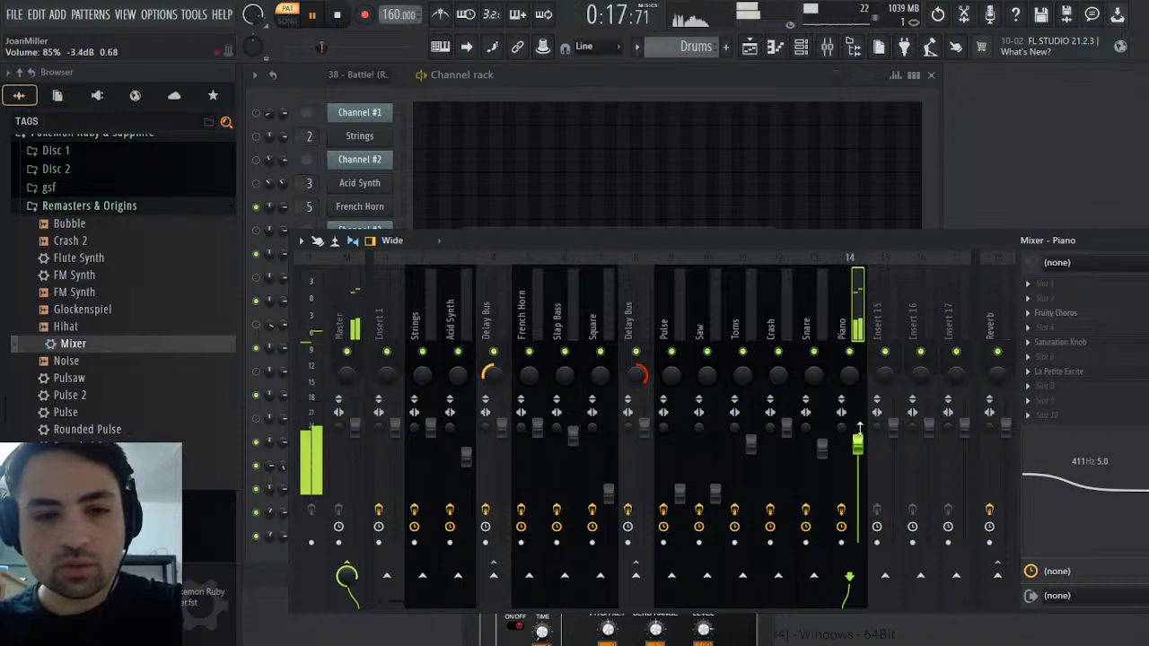
click(356, 306)
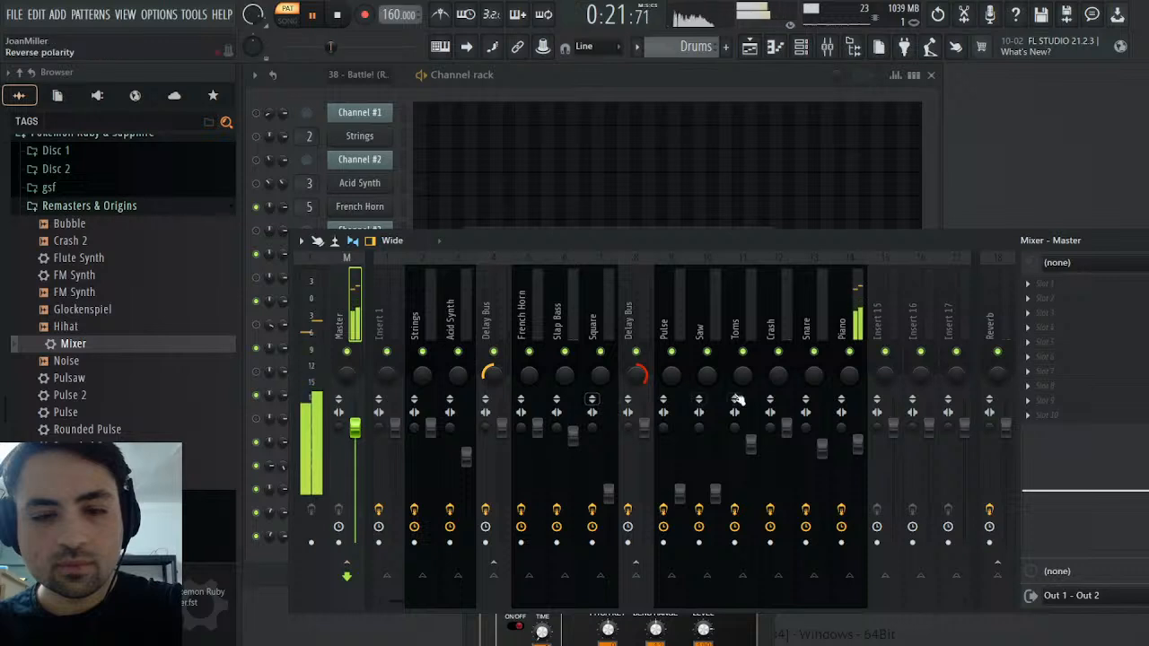
click(857, 308)
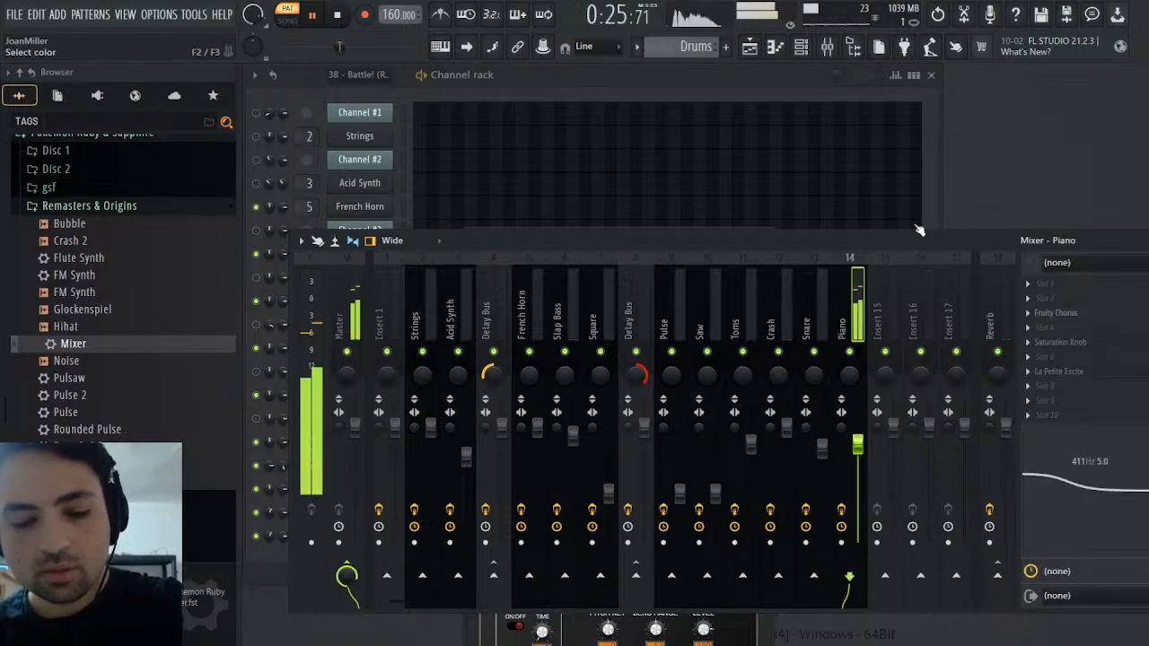
text(Timpani)
key(Return)
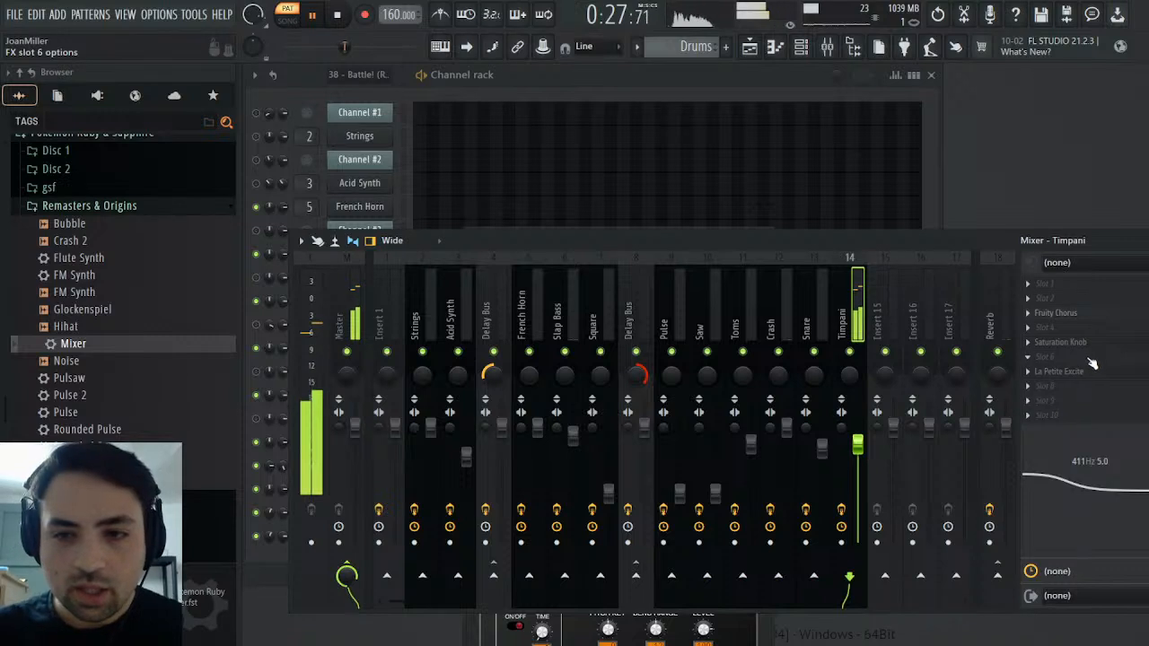
Set the Timpani track's Saturation Knob to 4.3 and raise the High amount in its La Petite Excite effect
click(1069, 342)
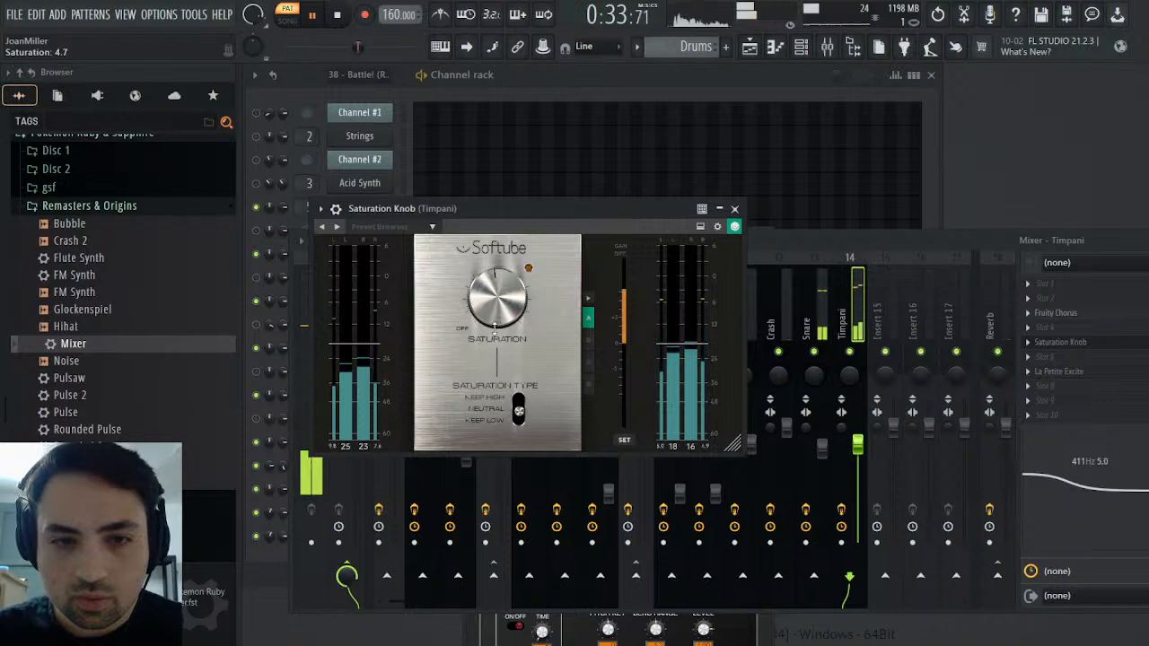
scroll(495, 329, down, 4)
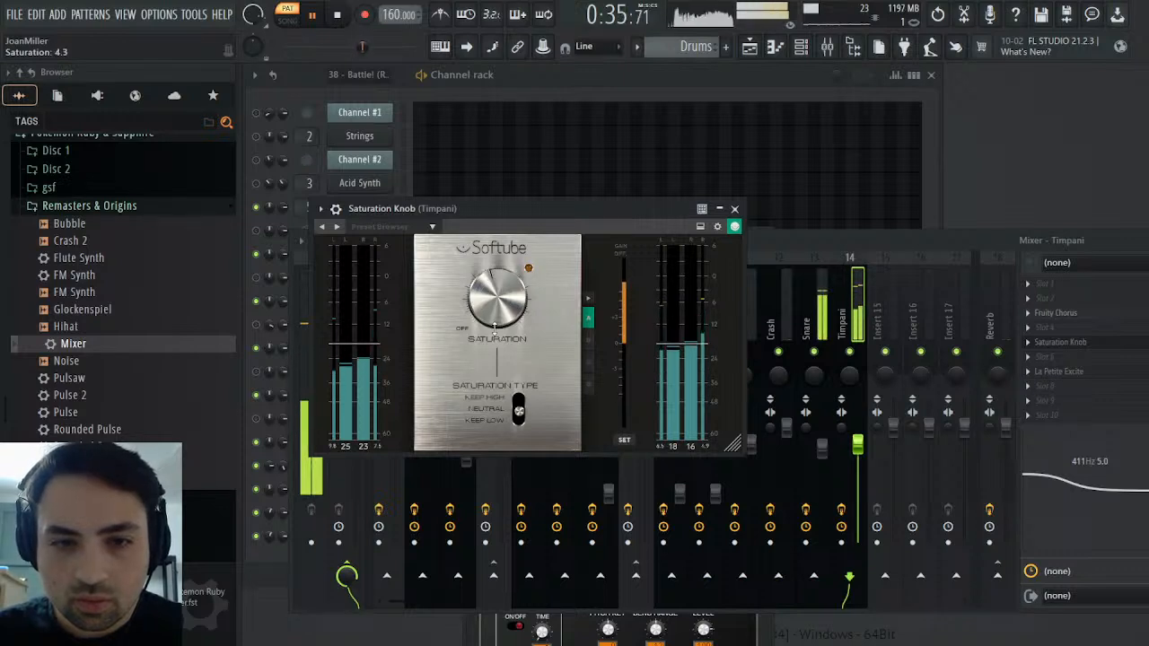
click(736, 210)
click(1120, 376)
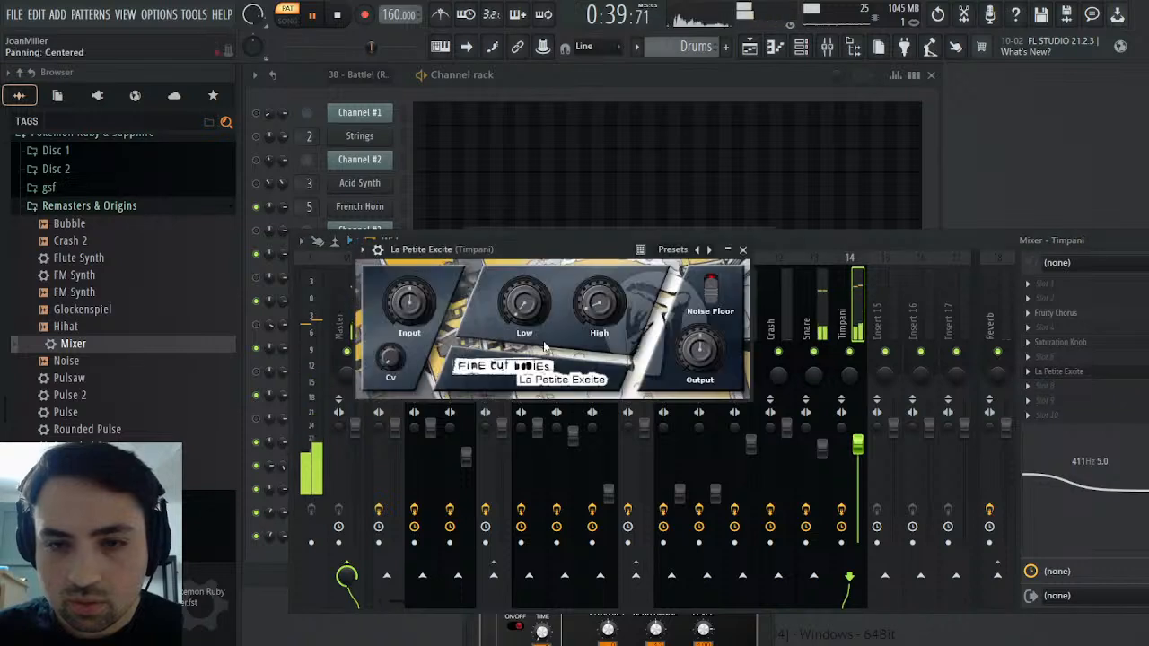
scroll(608, 306, up, 3)
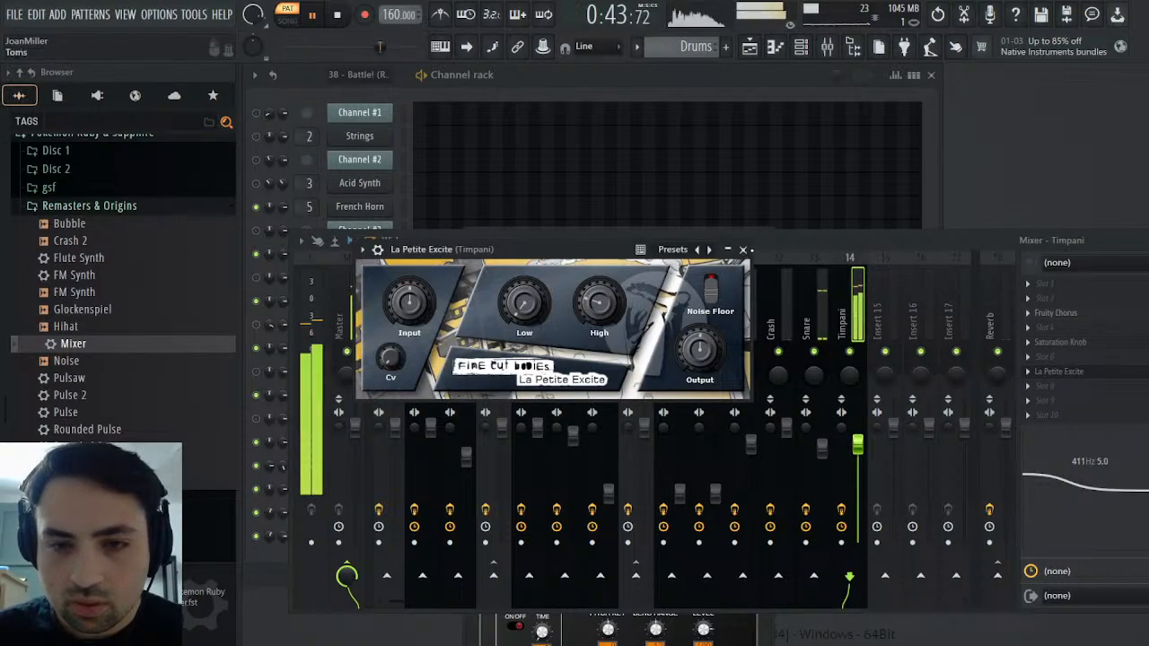
click(743, 249)
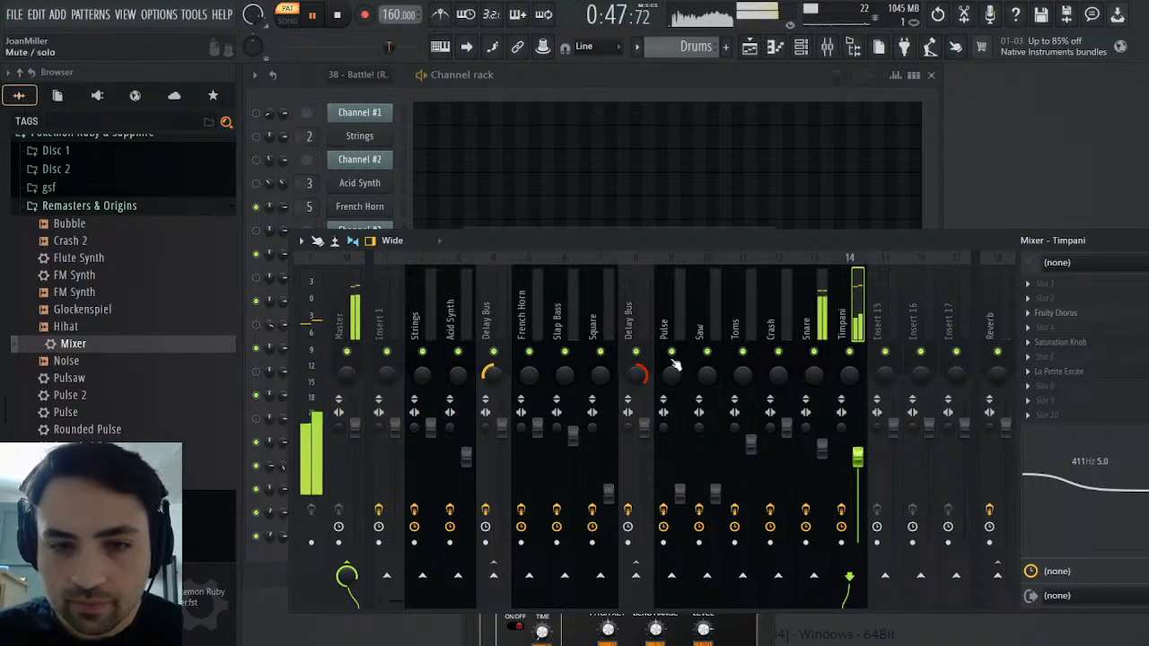
Audition the Timpani mixer track in solo, bring back the other tracks, and save the project with playback stopped
right_click(850, 352)
click(347, 577)
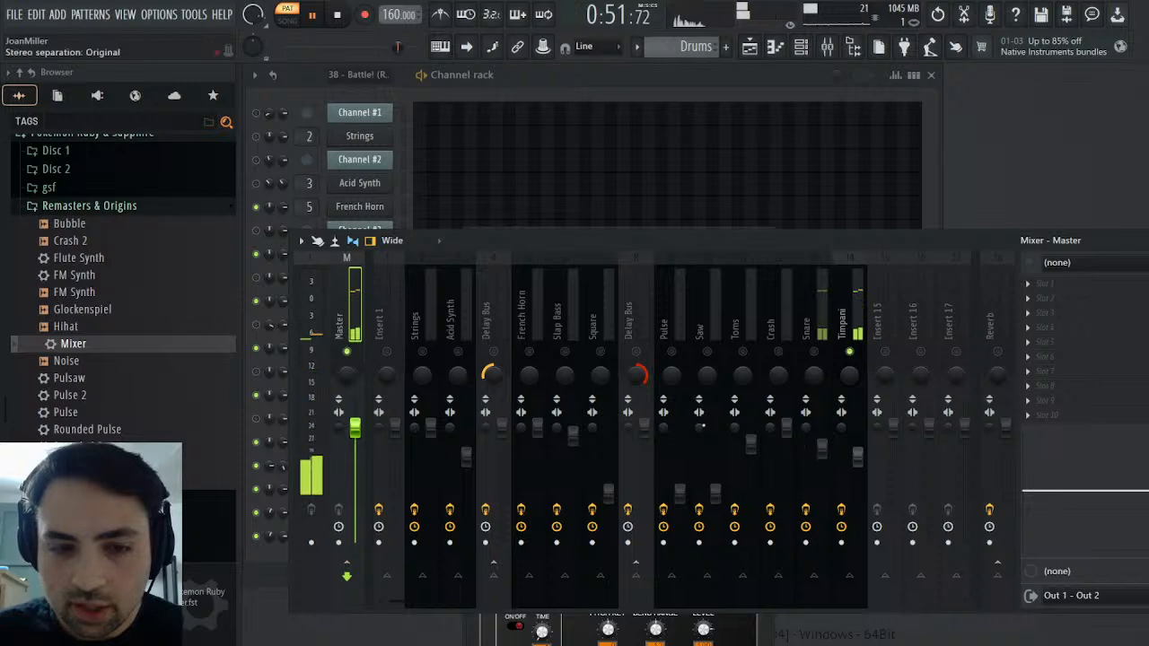
right_click(850, 352)
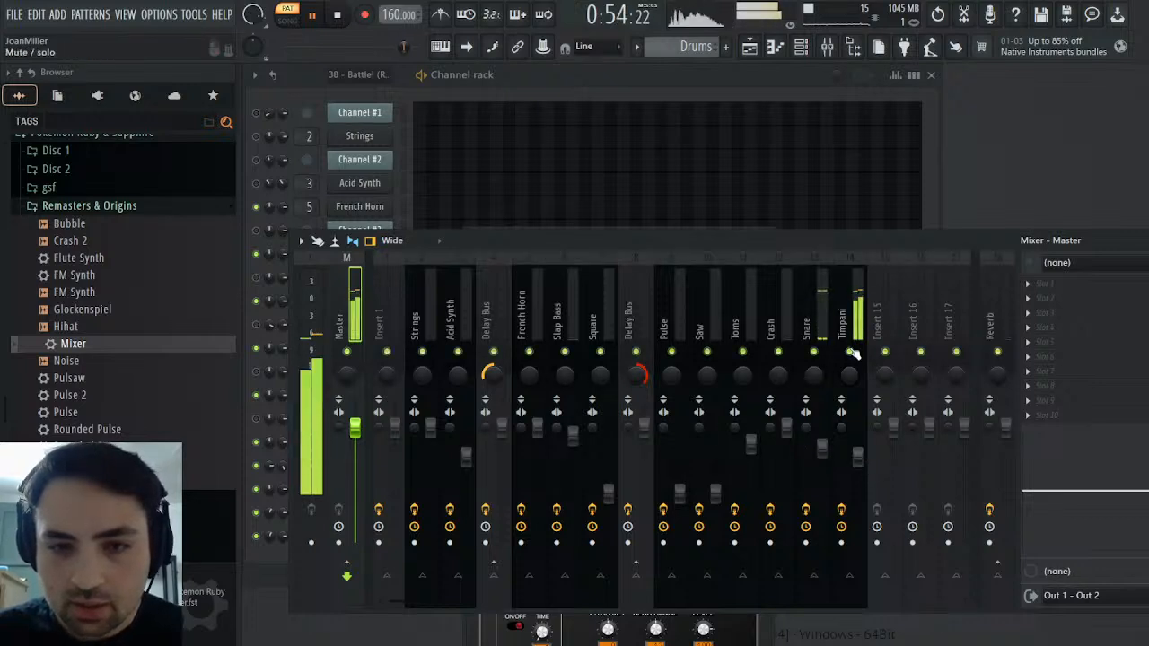
click(338, 15)
key(ctrl+s)
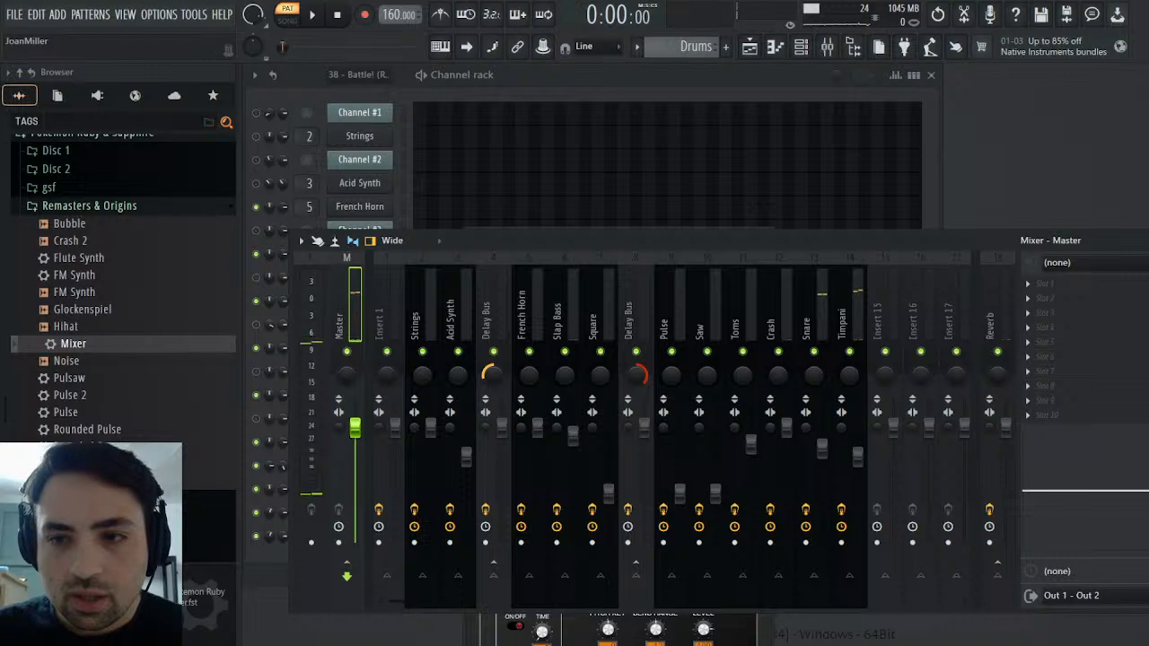
Place the Melody pattern in the playlist on Track 1, starting at bar 1
click(1144, 240)
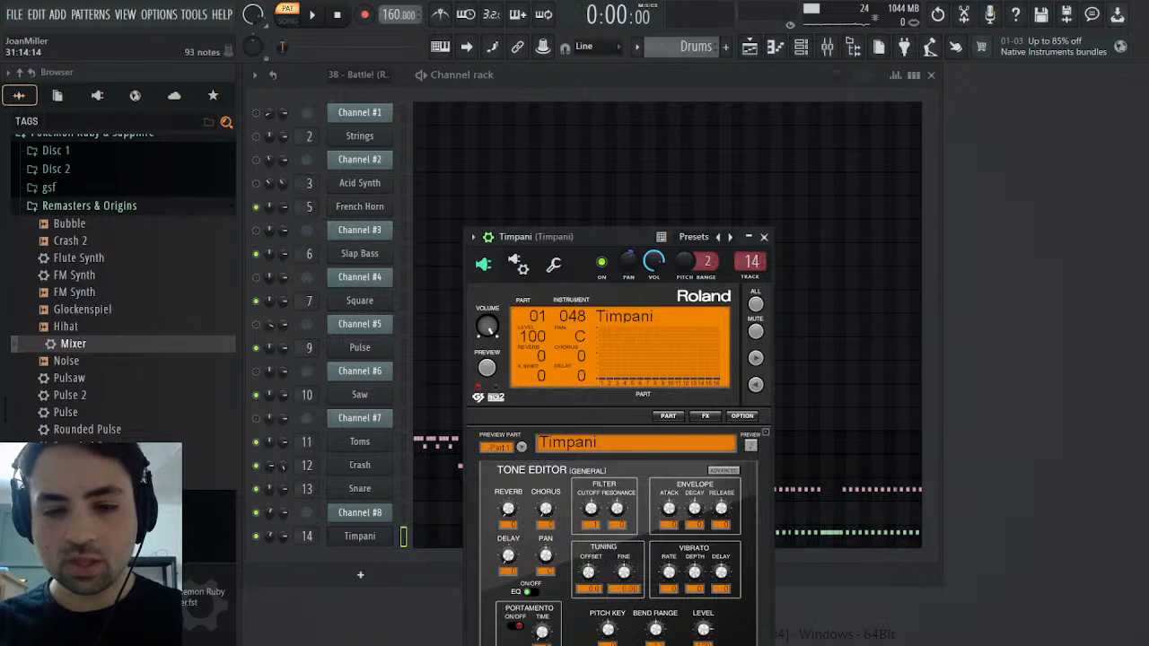
click(750, 48)
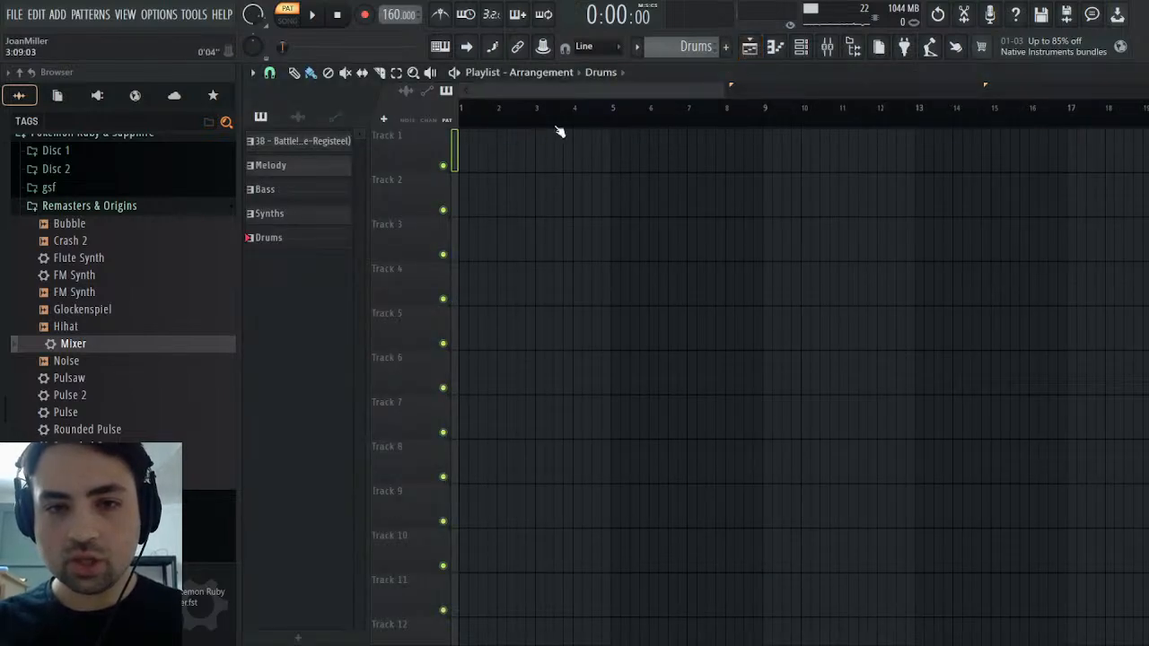
click(301, 165)
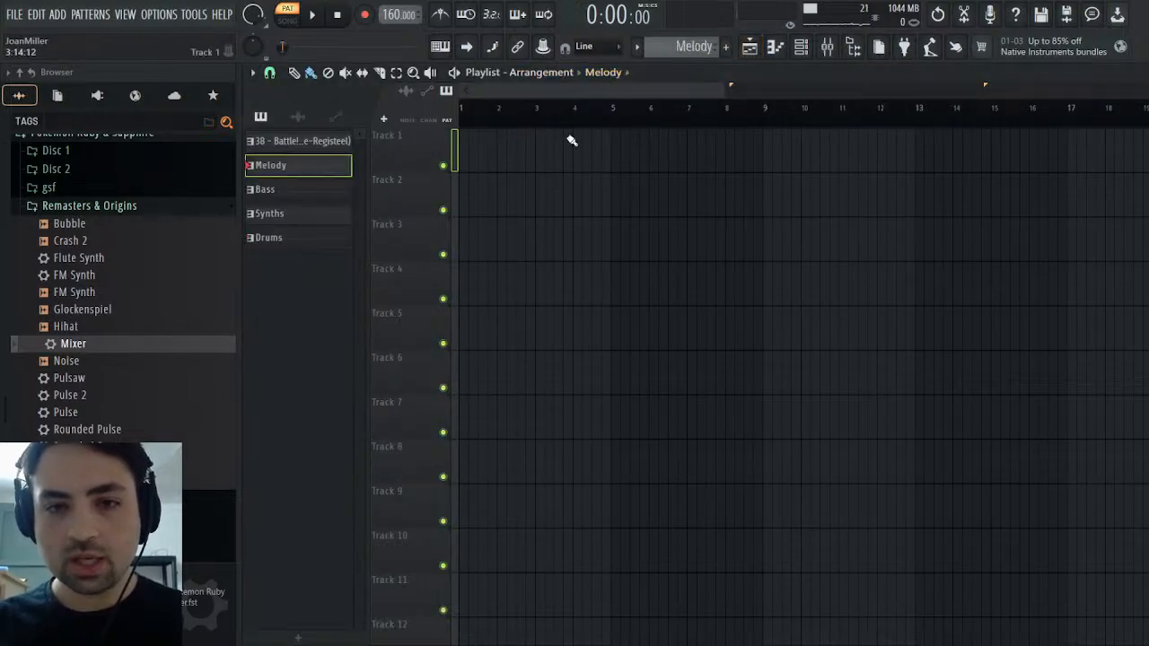
click(572, 142)
drag(728, 150, 523, 155)
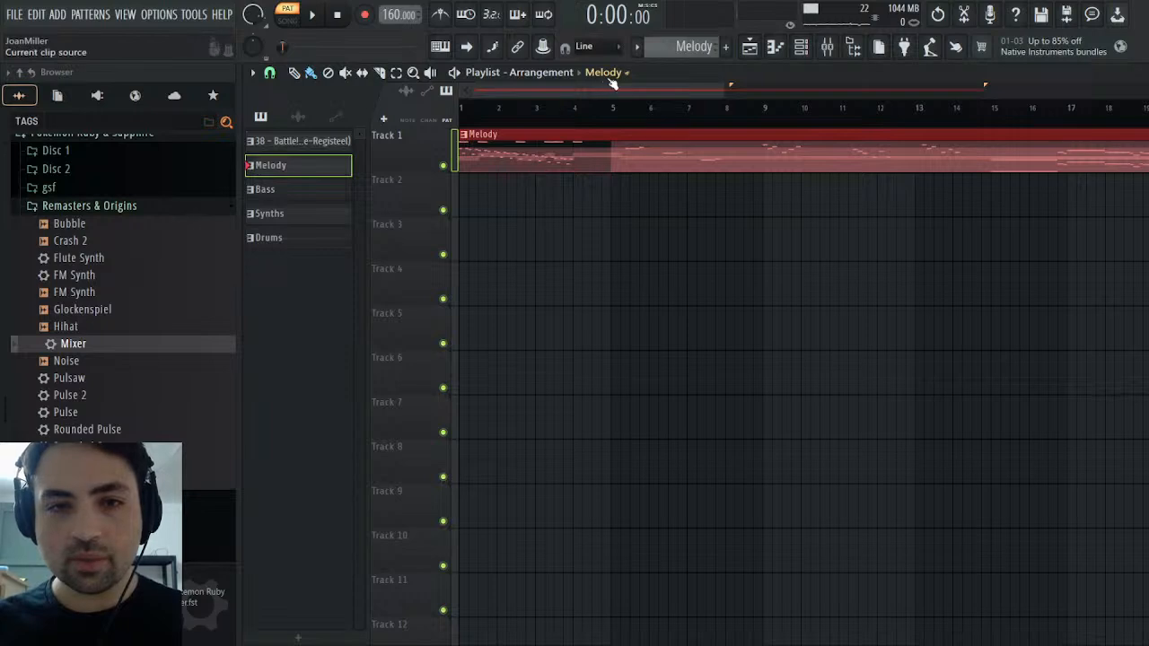
Place the Synths pattern on Track 2 and the Bass pattern on Track 3 of the playlist, both starting at bar 1
click(269, 214)
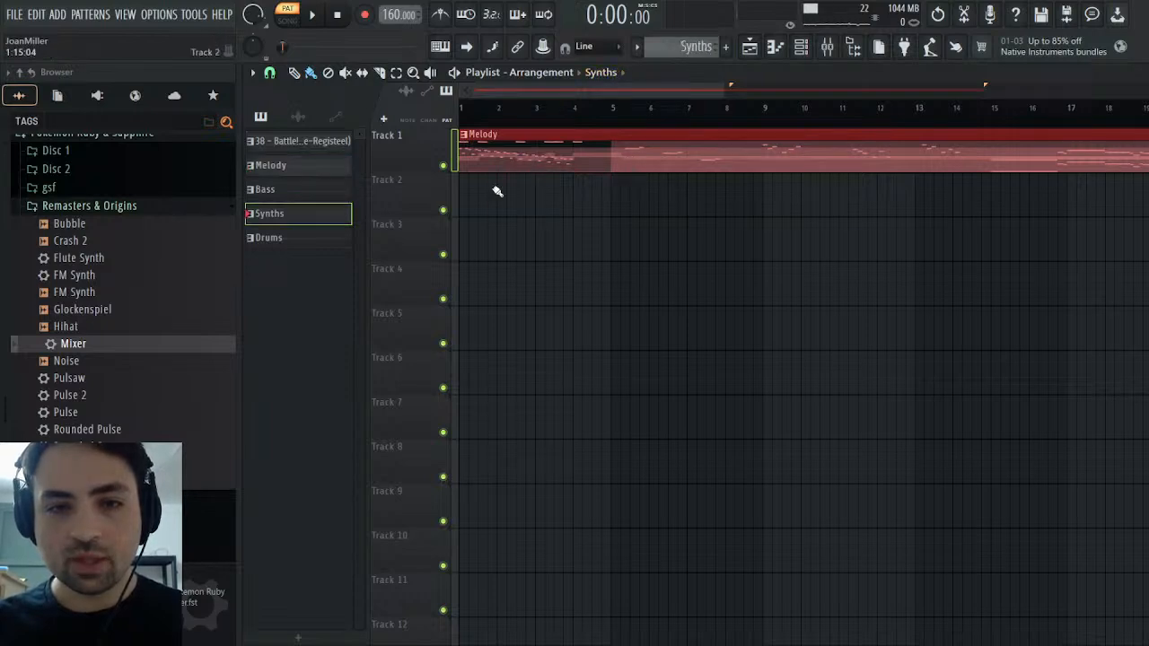
click(495, 190)
drag(623, 207, 499, 203)
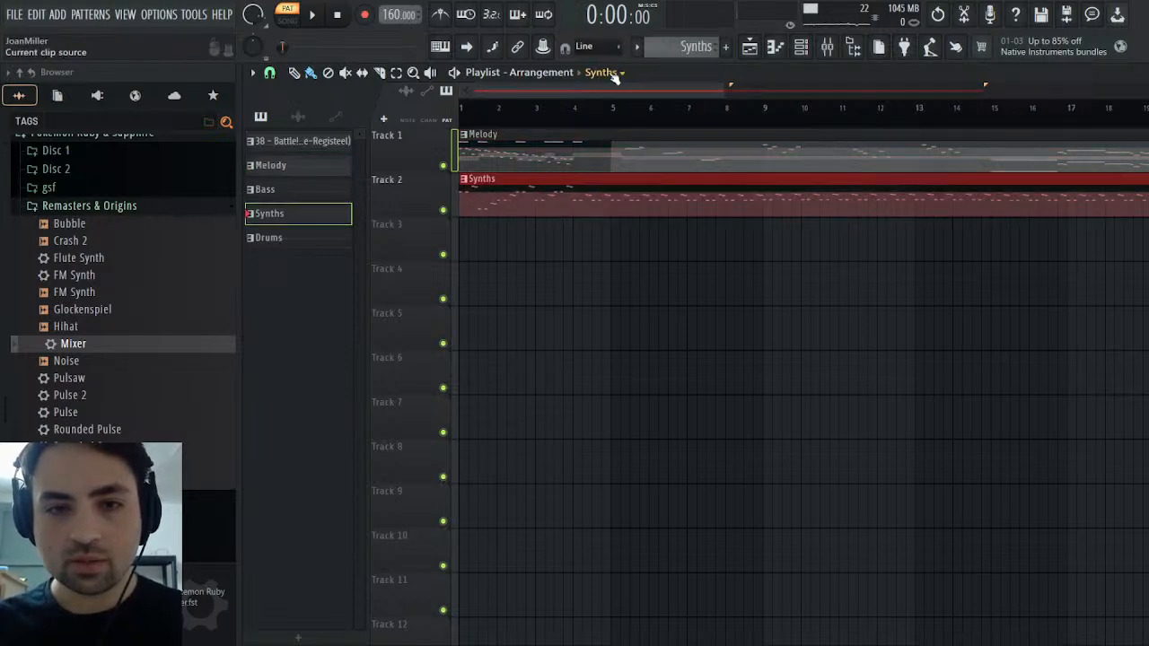
click(269, 189)
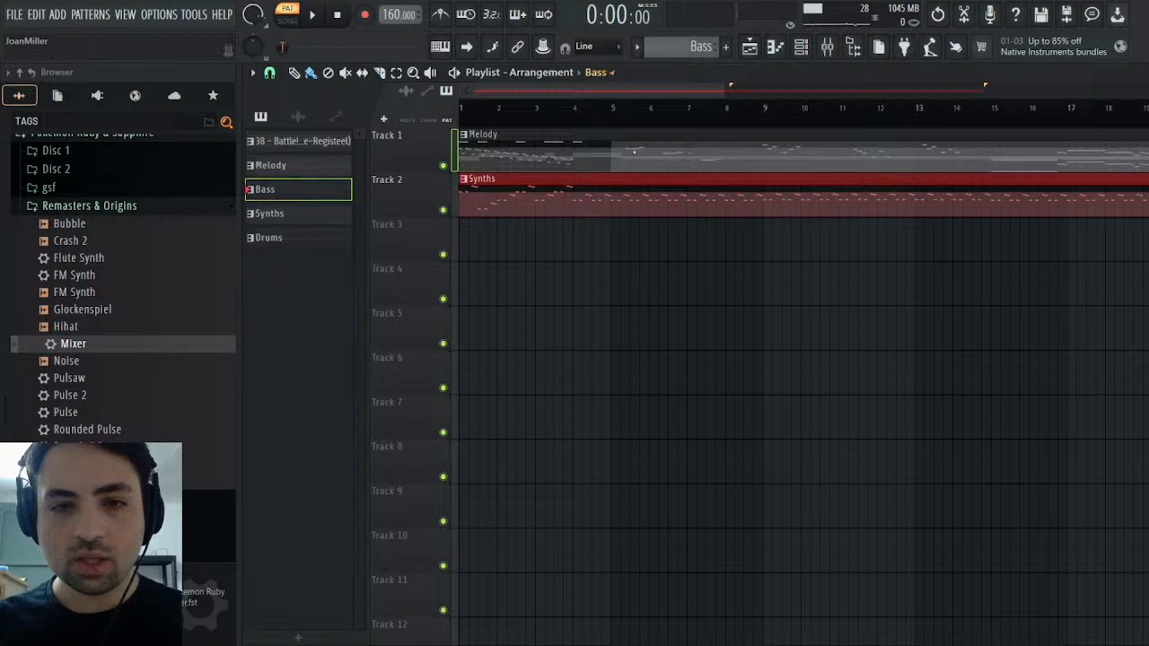
click(577, 238)
drag(678, 246, 498, 245)
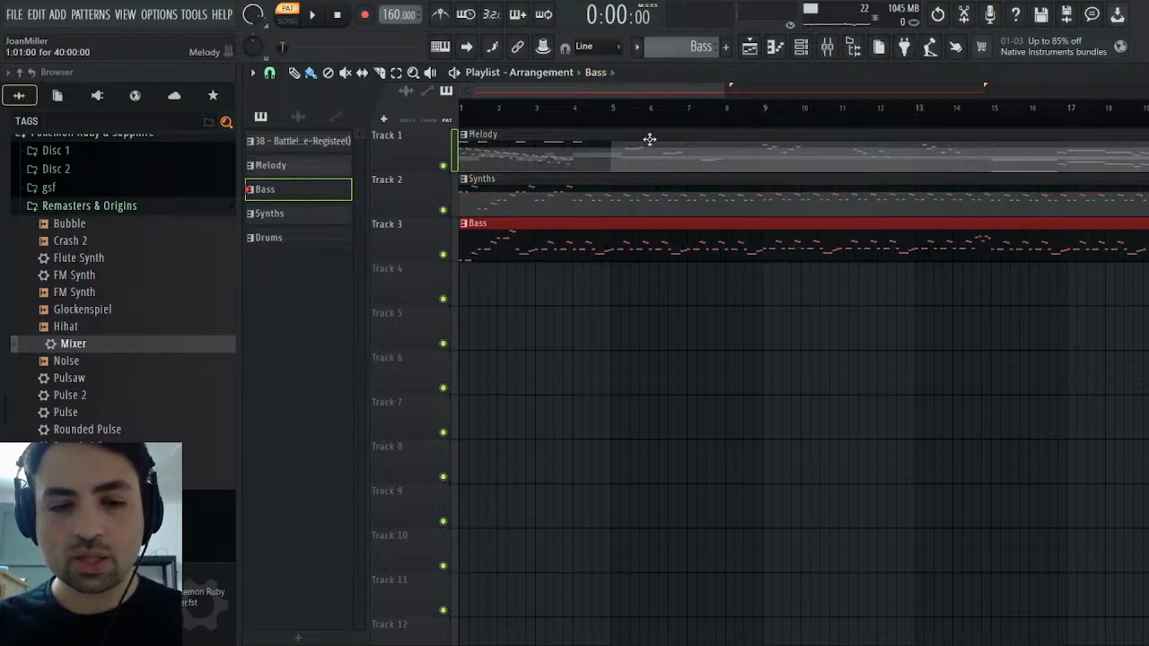
Place the Drums pattern on Track 4 at bar 1 and play the arrangement in song mode
click(270, 238)
click(531, 284)
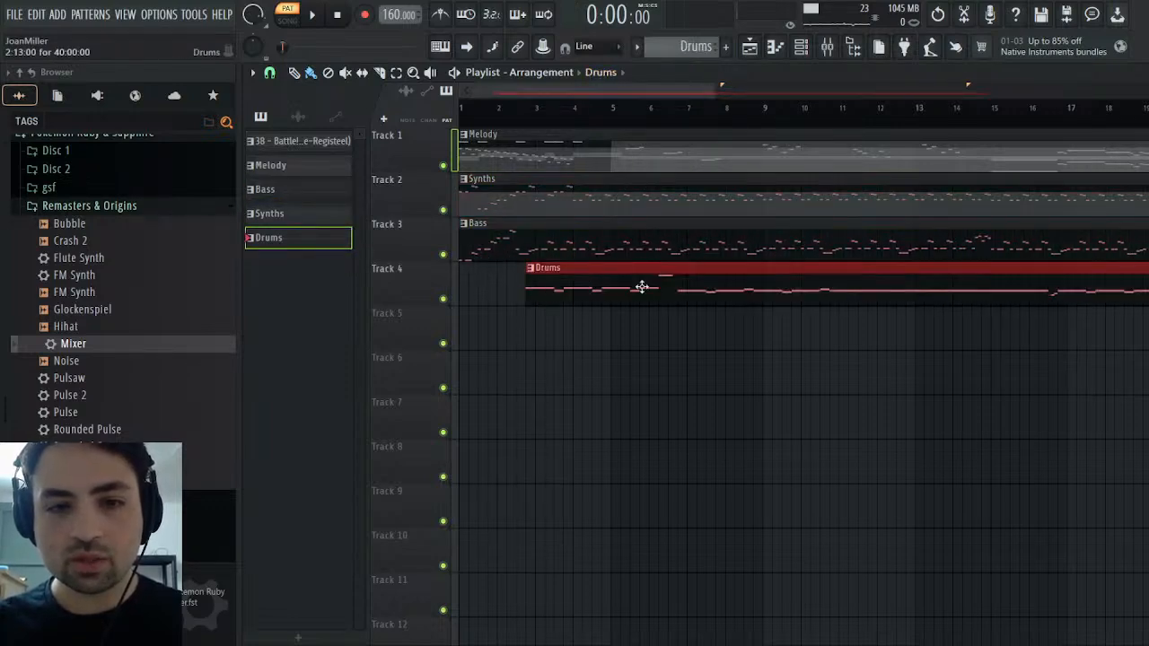
drag(641, 288, 462, 285)
click(287, 20)
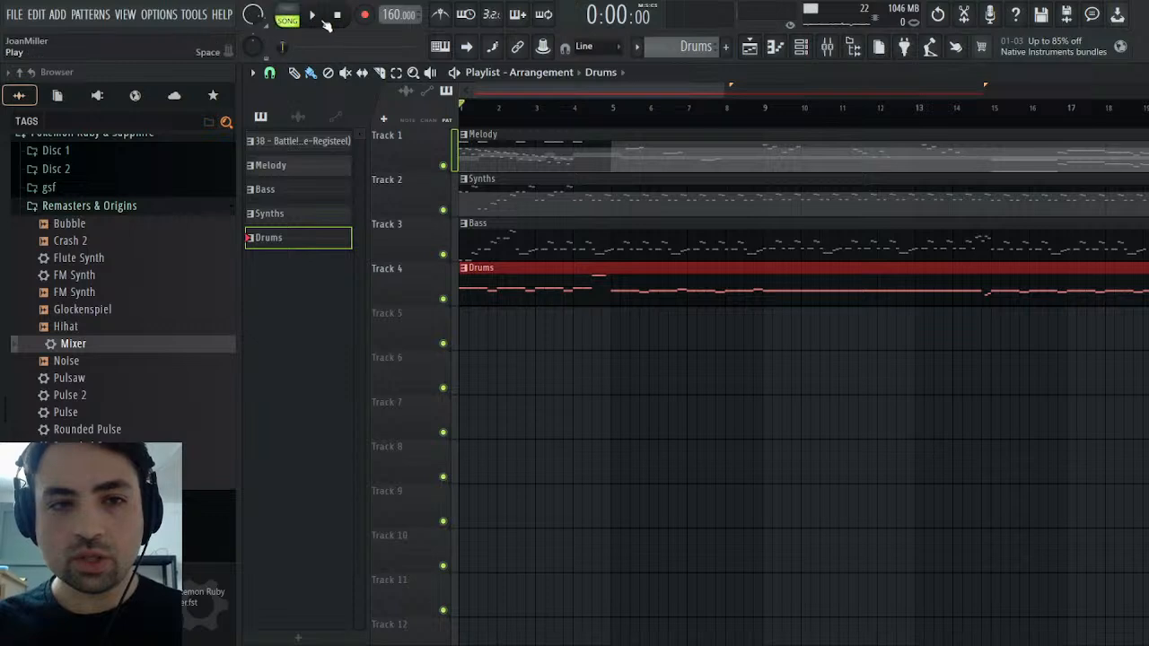
click(313, 15)
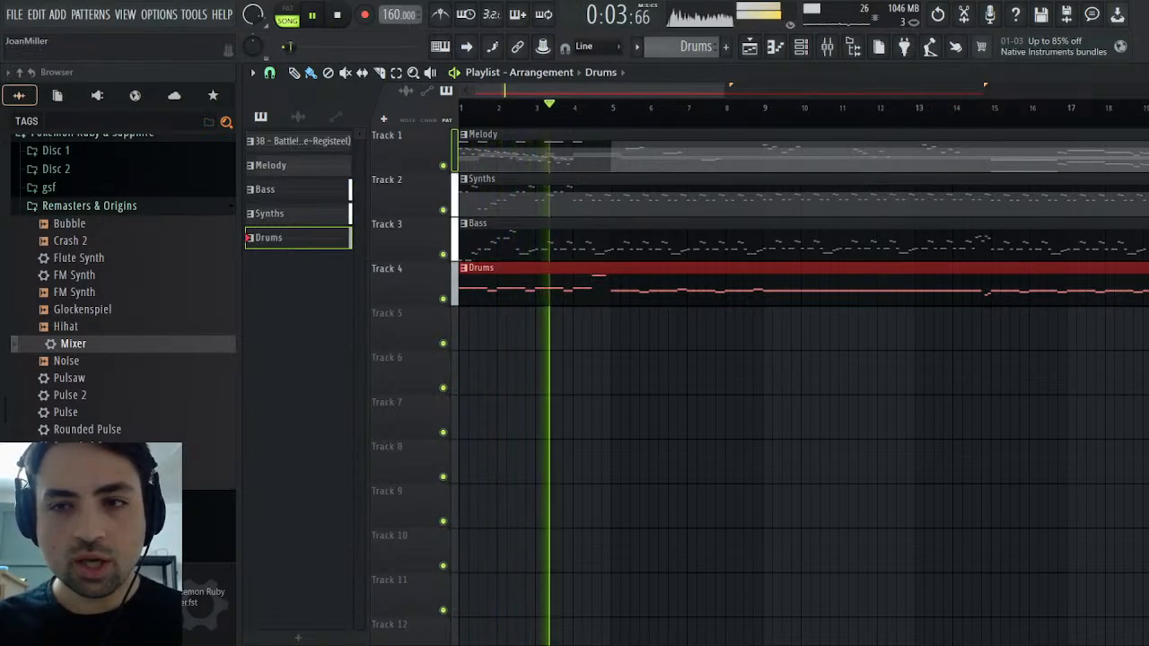
Leave the playlist and unmute the Strings and Acid Synth channels in the channel rack
click(1138, 72)
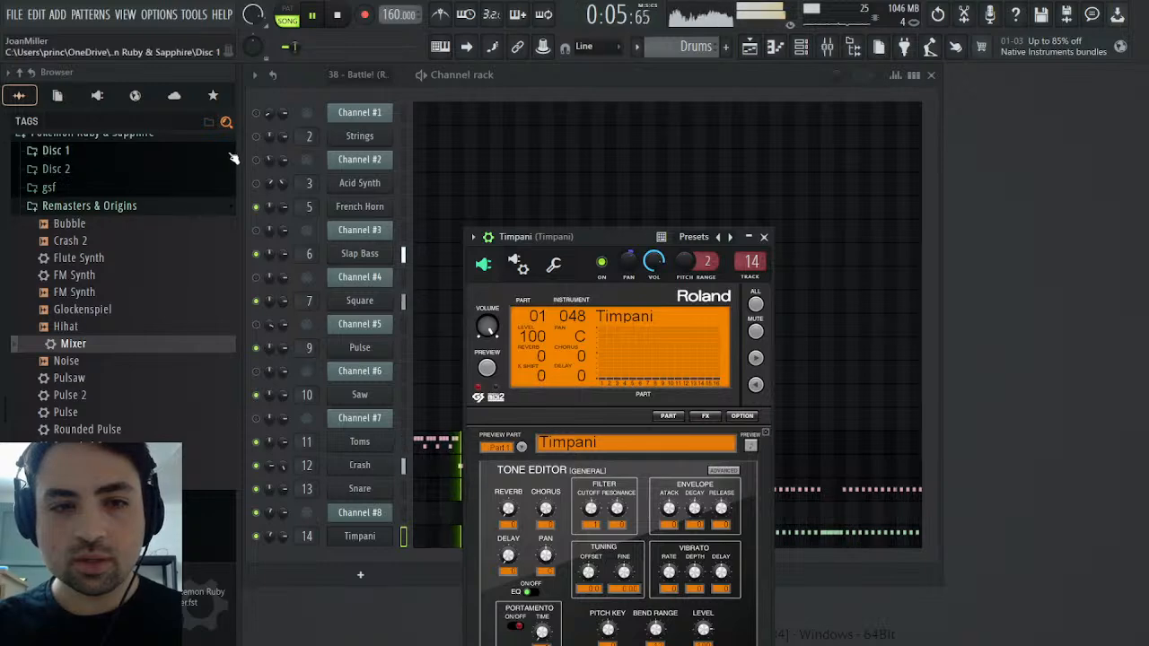
click(256, 136)
click(256, 183)
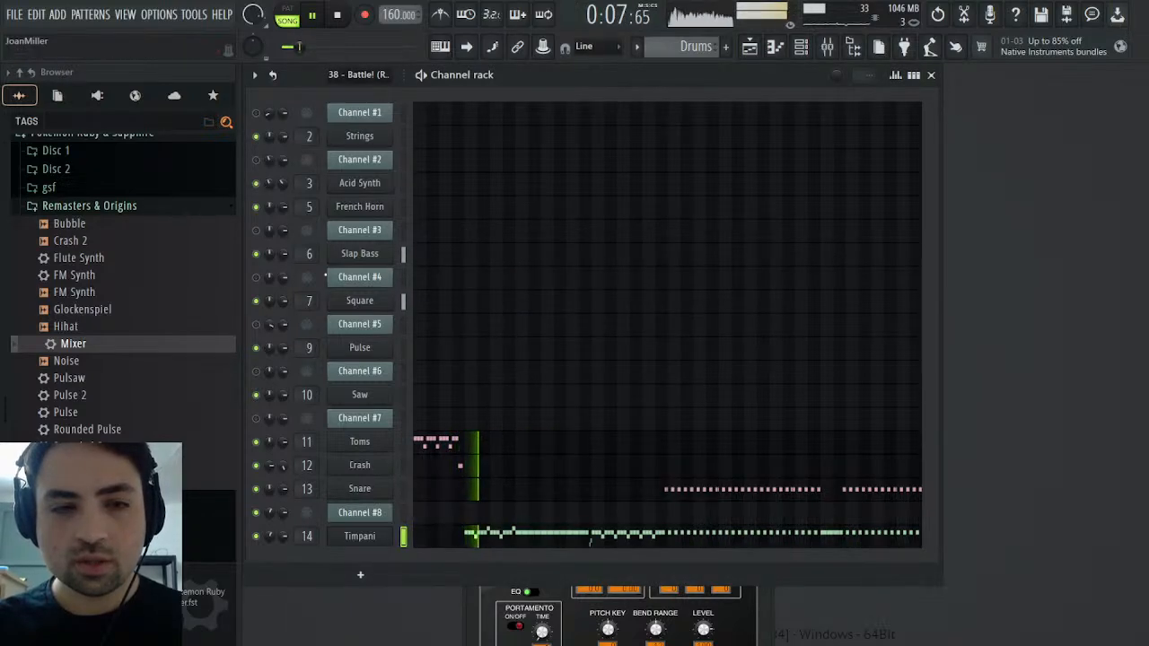
Replay the song with the Strings mixer track soloed and boost its high-shelf EQ band to about 5.5 at 4.2 kHz
click(827, 46)
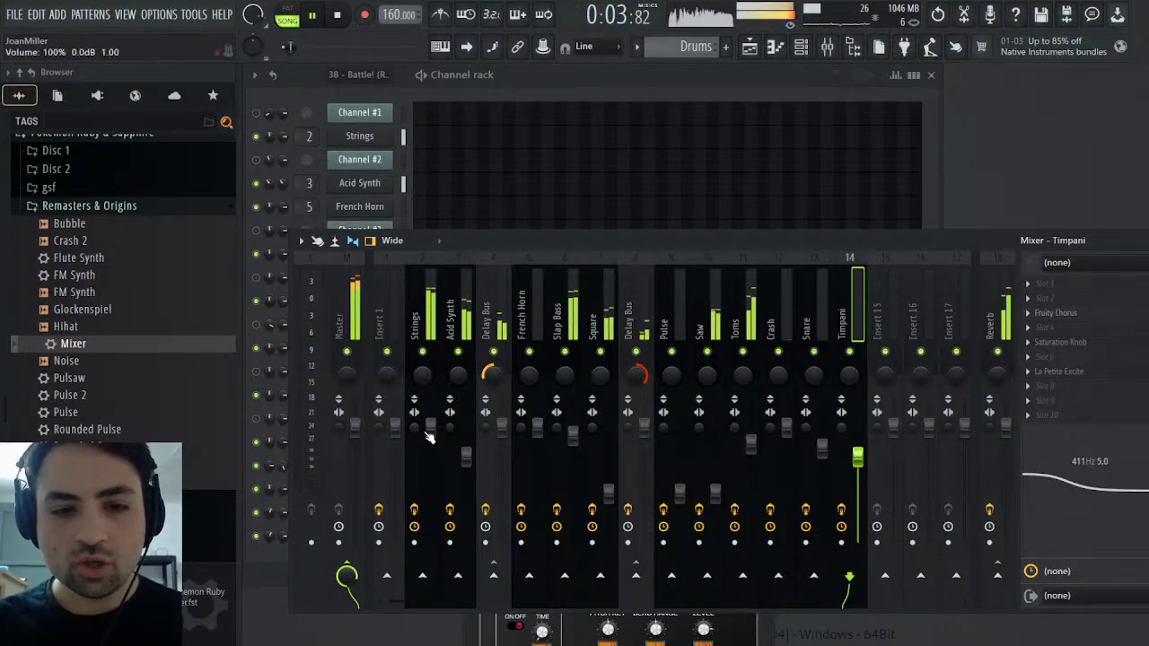
click(314, 16)
click(430, 310)
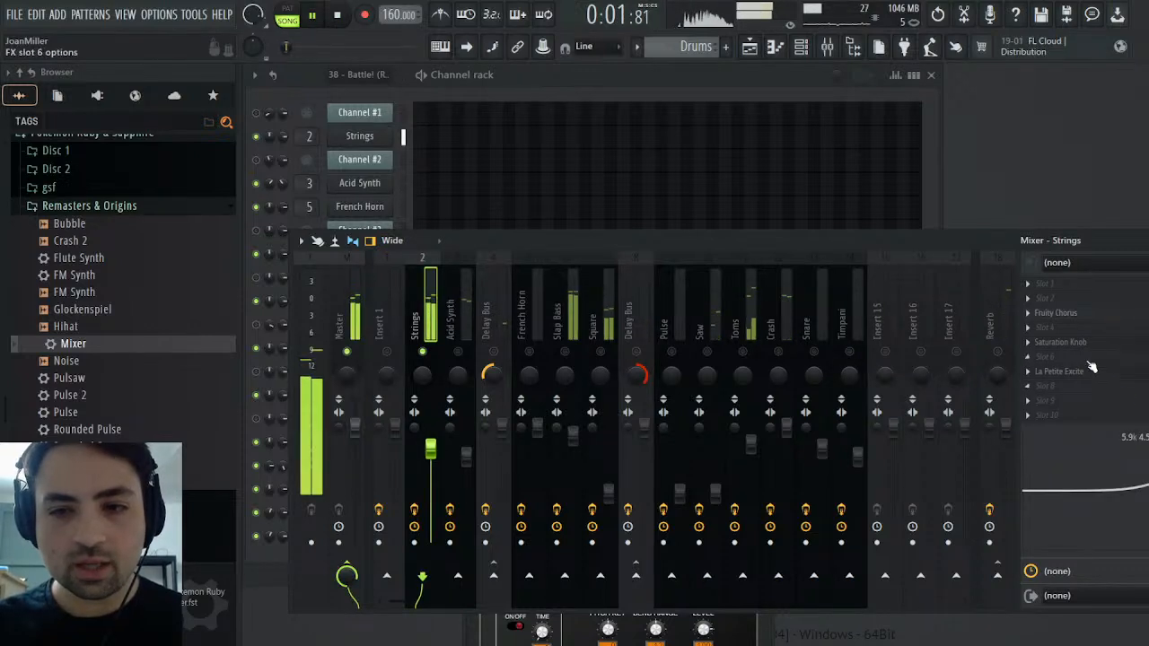
drag(1144, 480, 1132, 477)
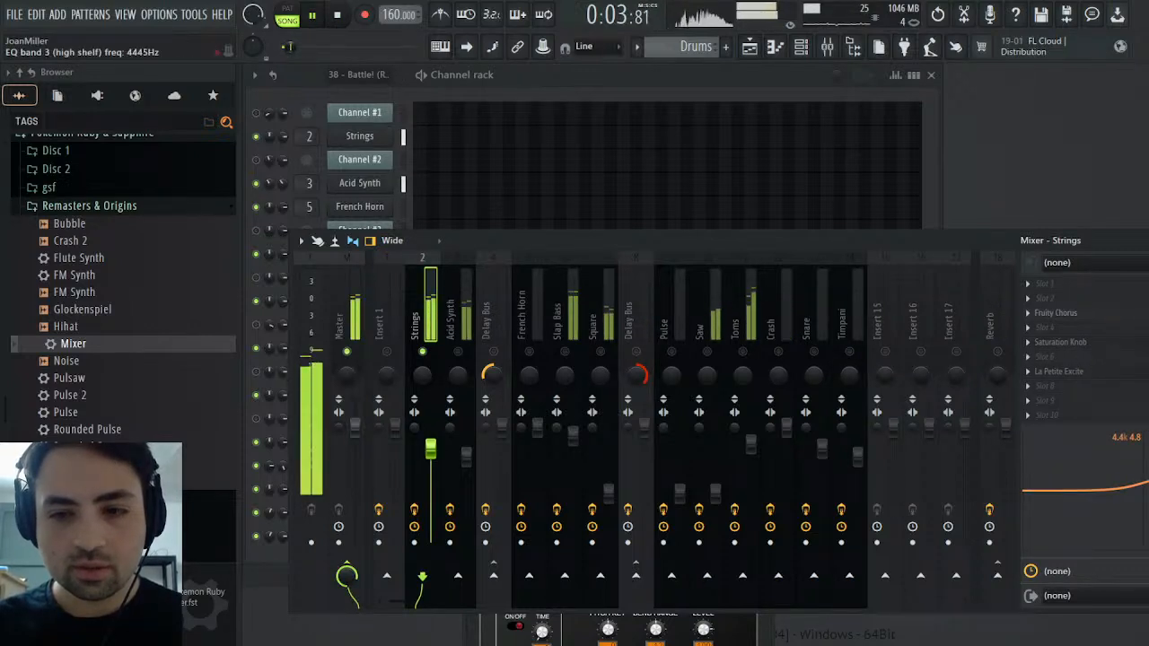
Check the Strings track's La Petite Excite effect against the restarted song, then end the solo and stop playback
click(1067, 371)
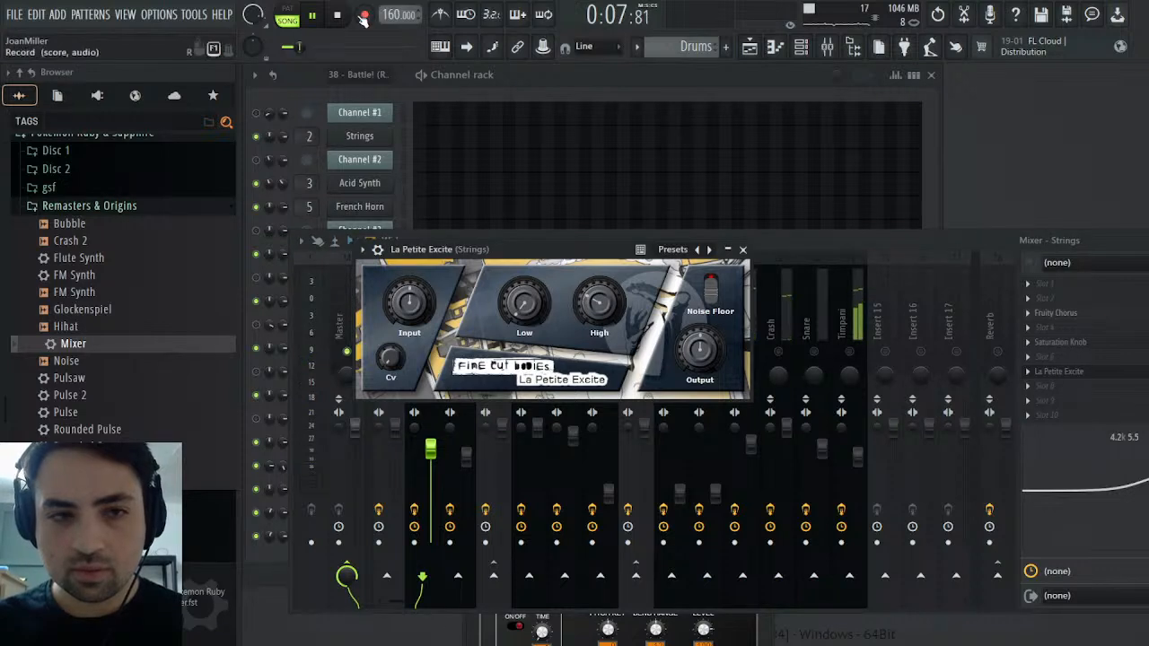
key(space)
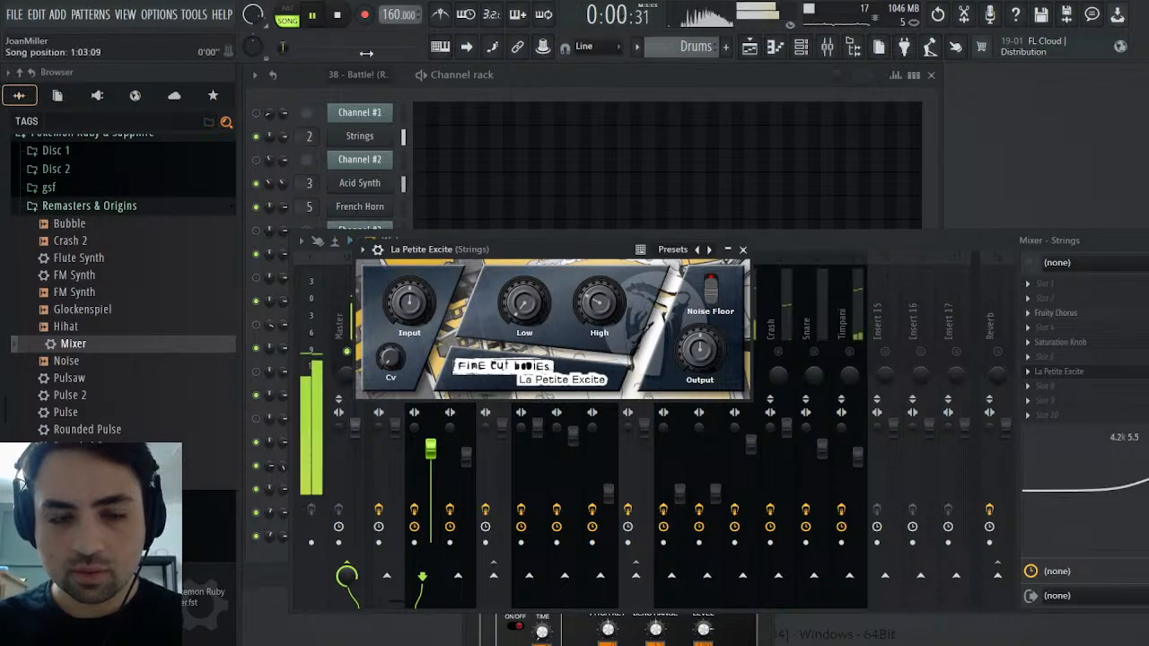
click(744, 251)
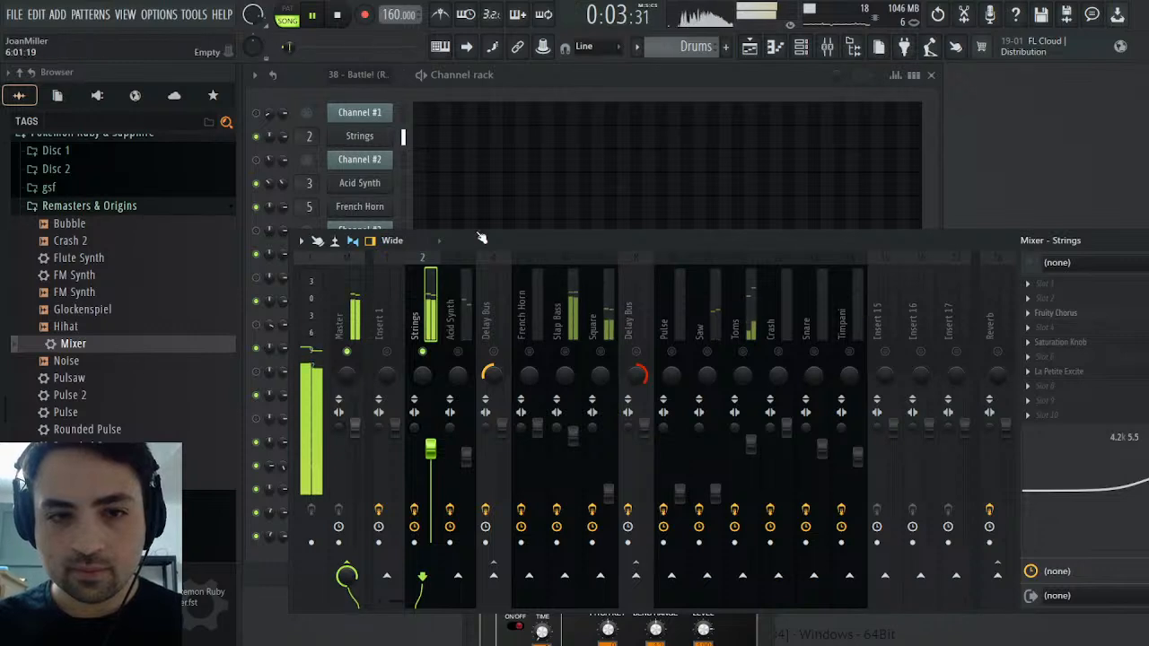
right_click(424, 352)
click(340, 17)
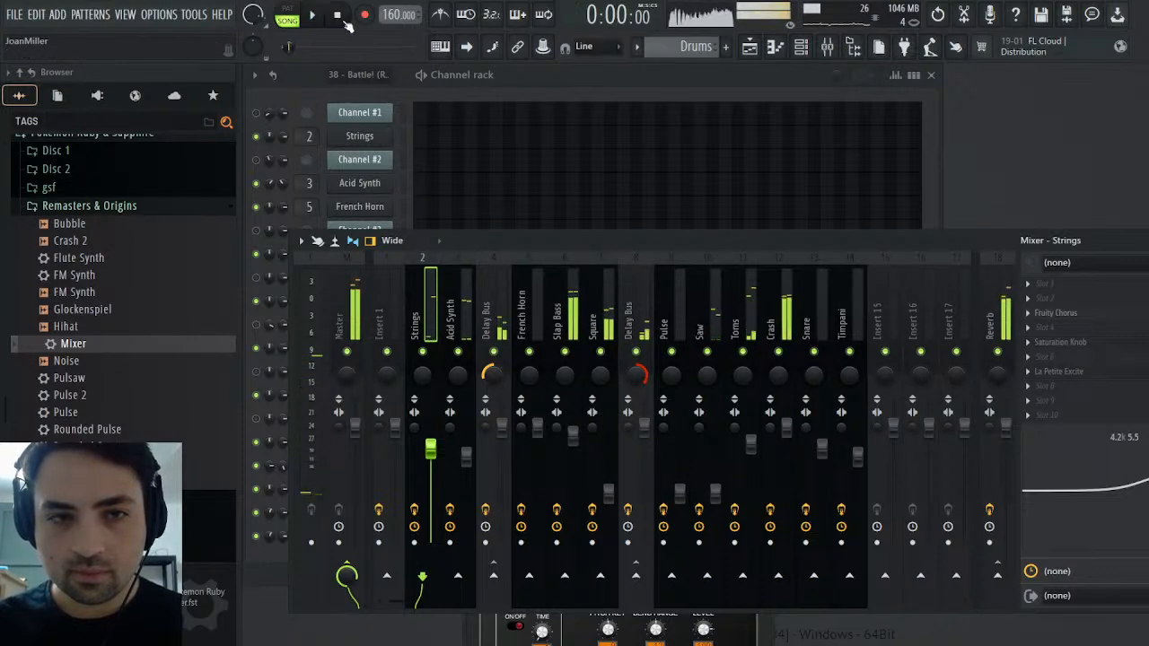
Play the arrangement from the start in song mode and slightly raise the Toms mixer track's level
click(308, 16)
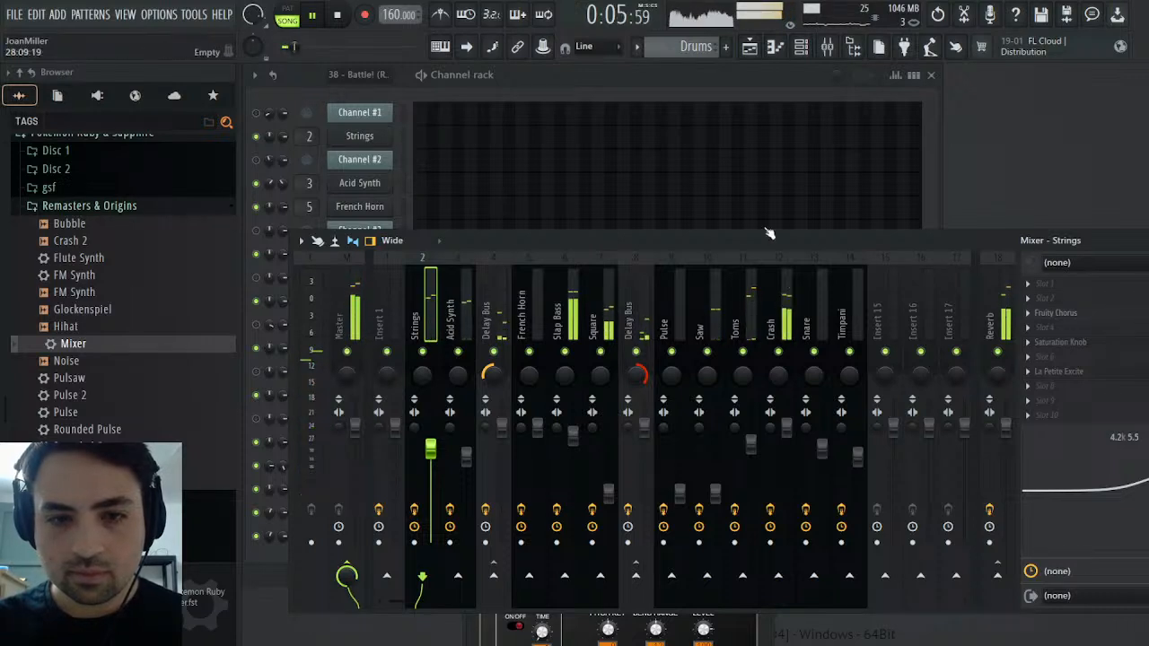
key(space)
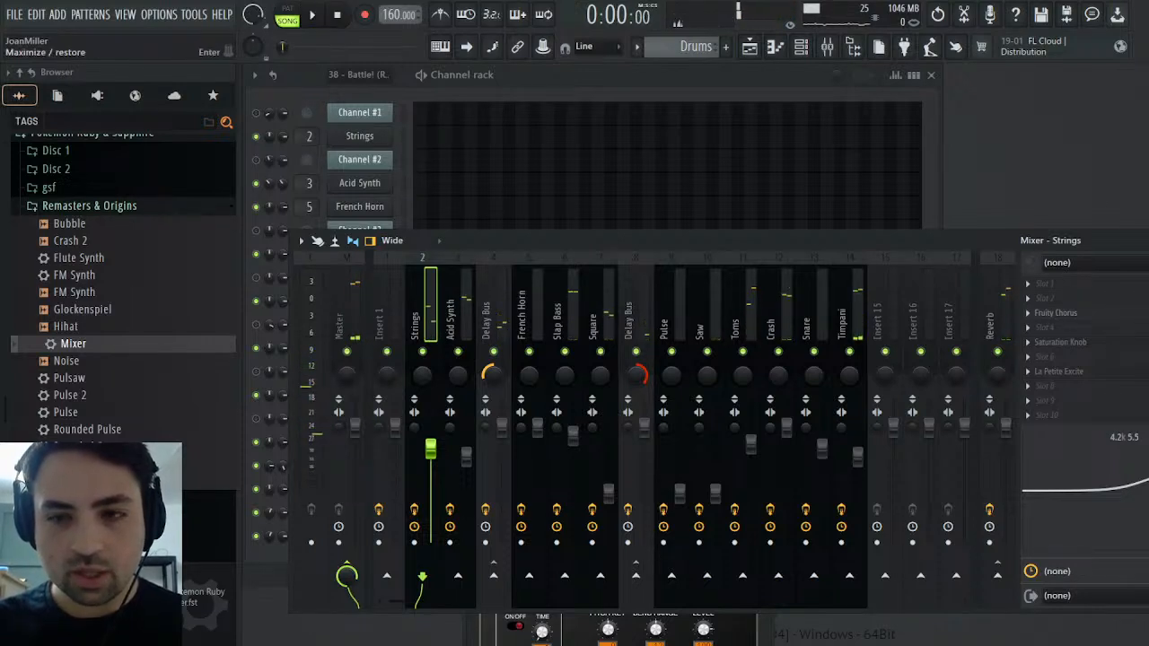
key(F9)
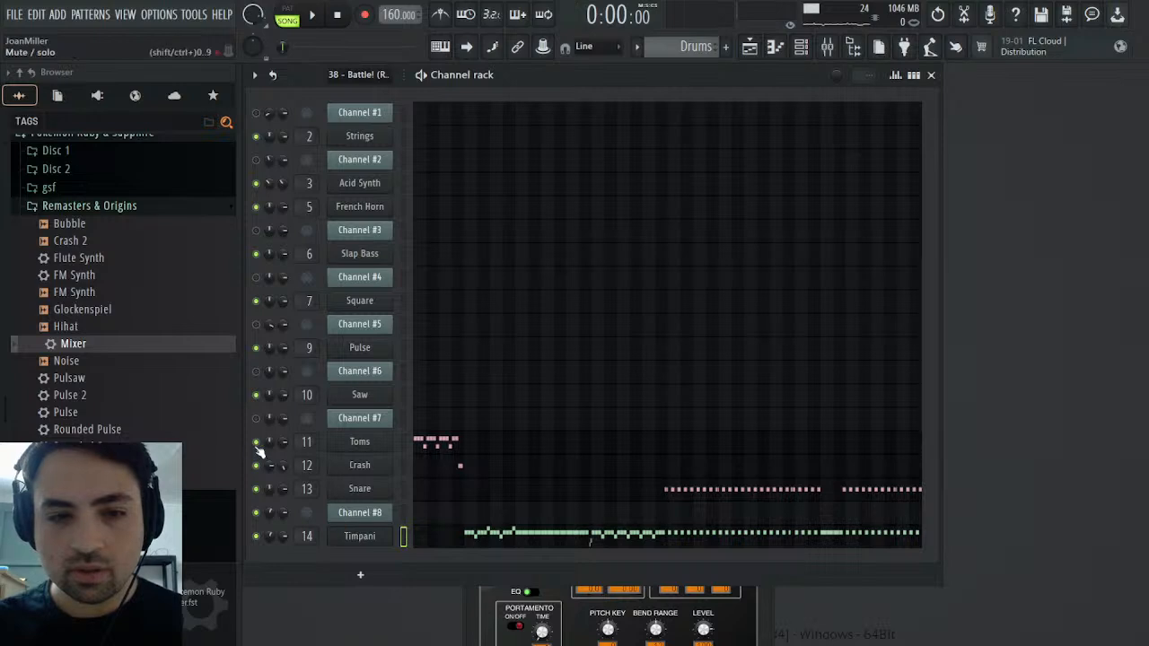
key(space)
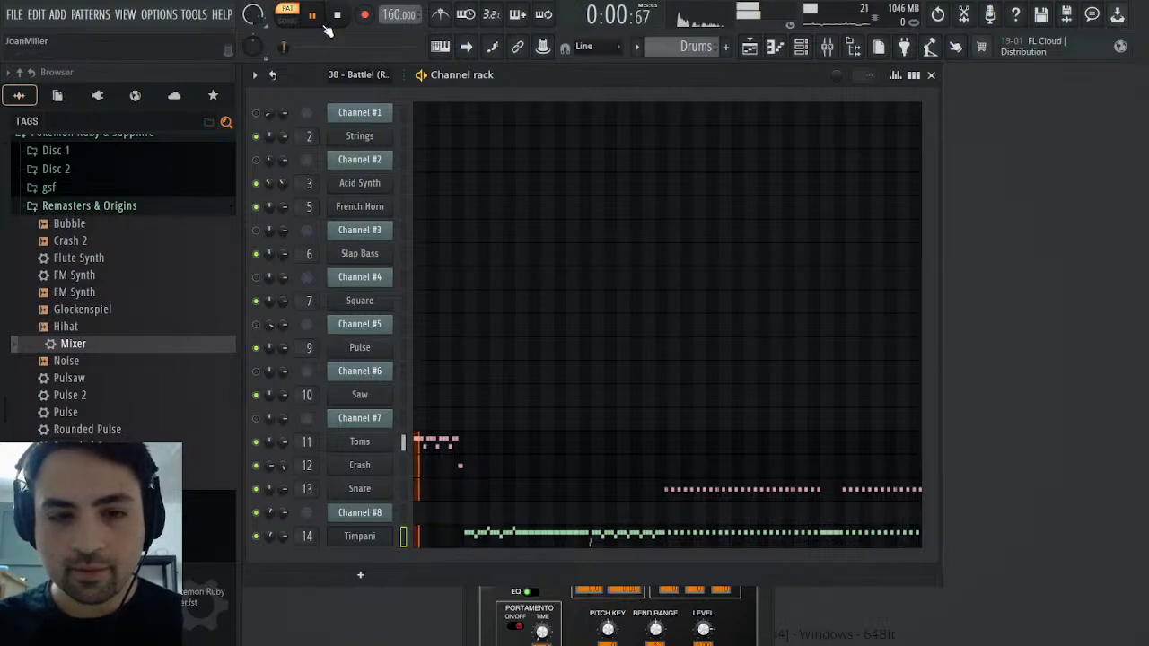
click(285, 18)
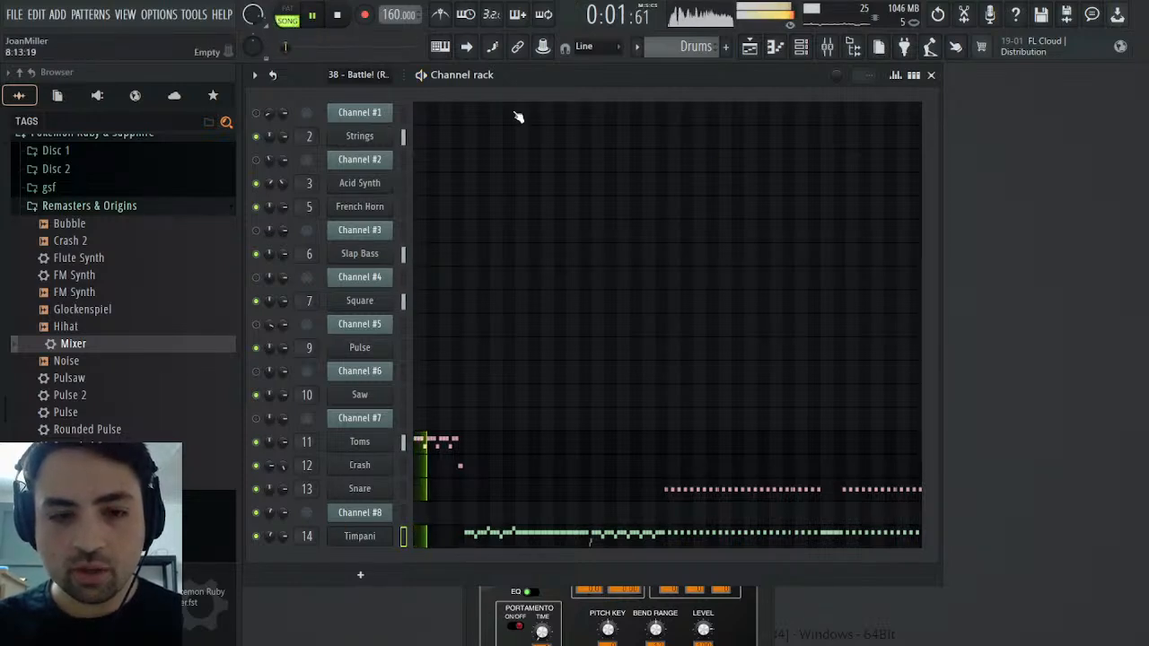
click(828, 49)
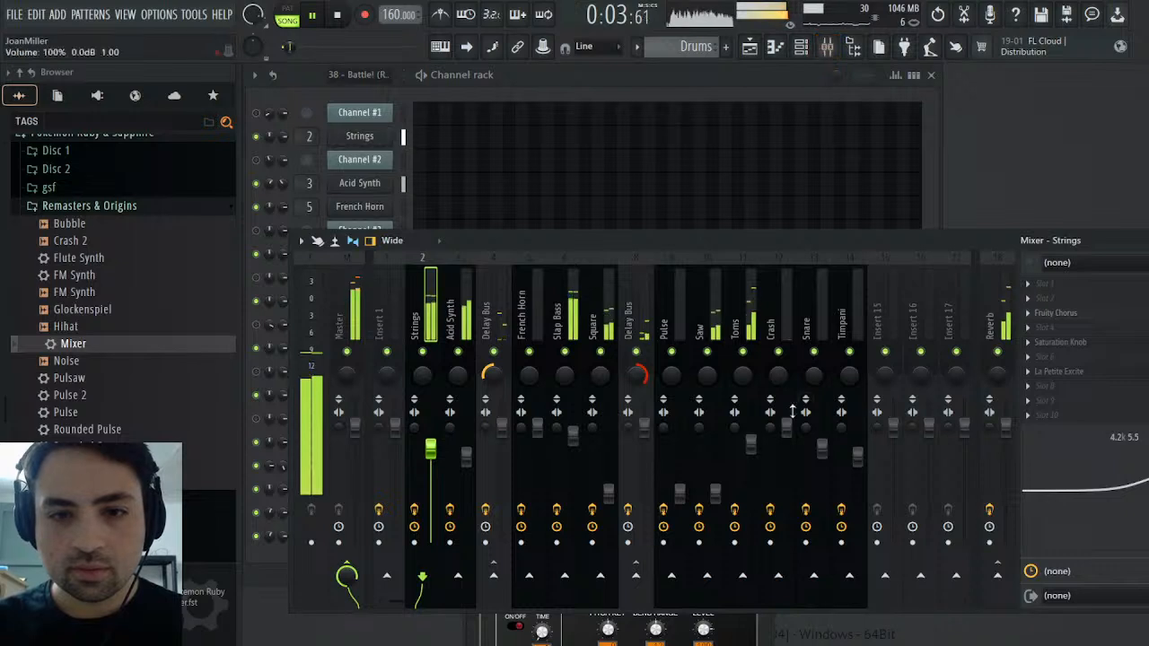
drag(753, 457, 755, 453)
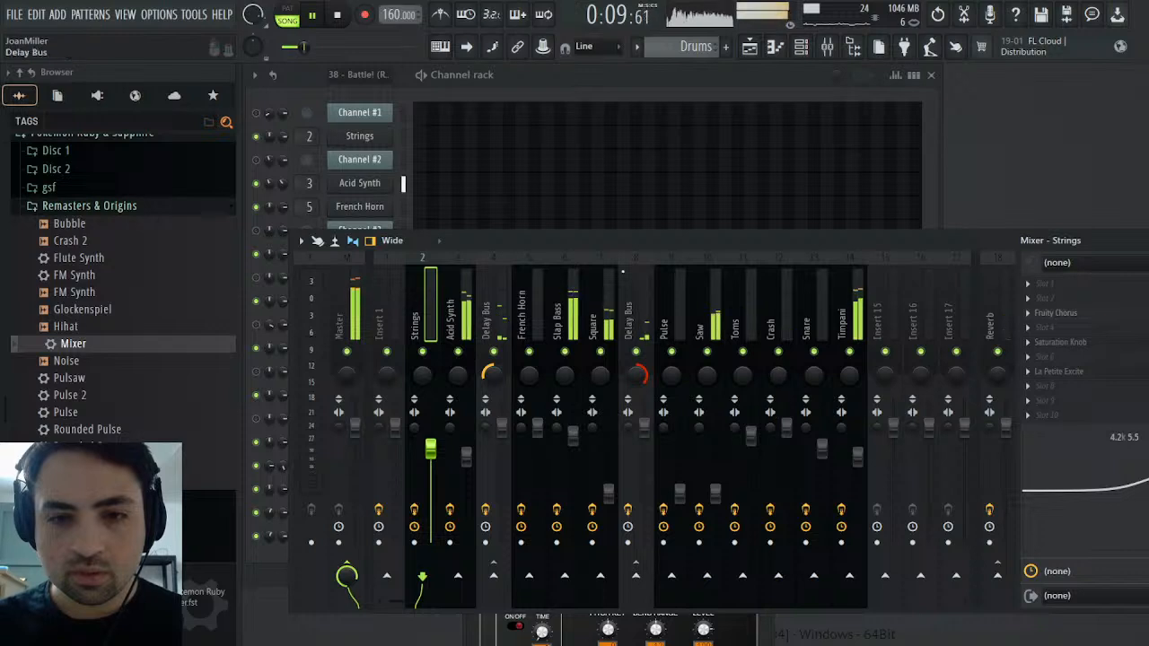
Restart the song and fine-tune the Acid Synth mixer track's volume to about 78% (-5.1 dB)
click(343, 318)
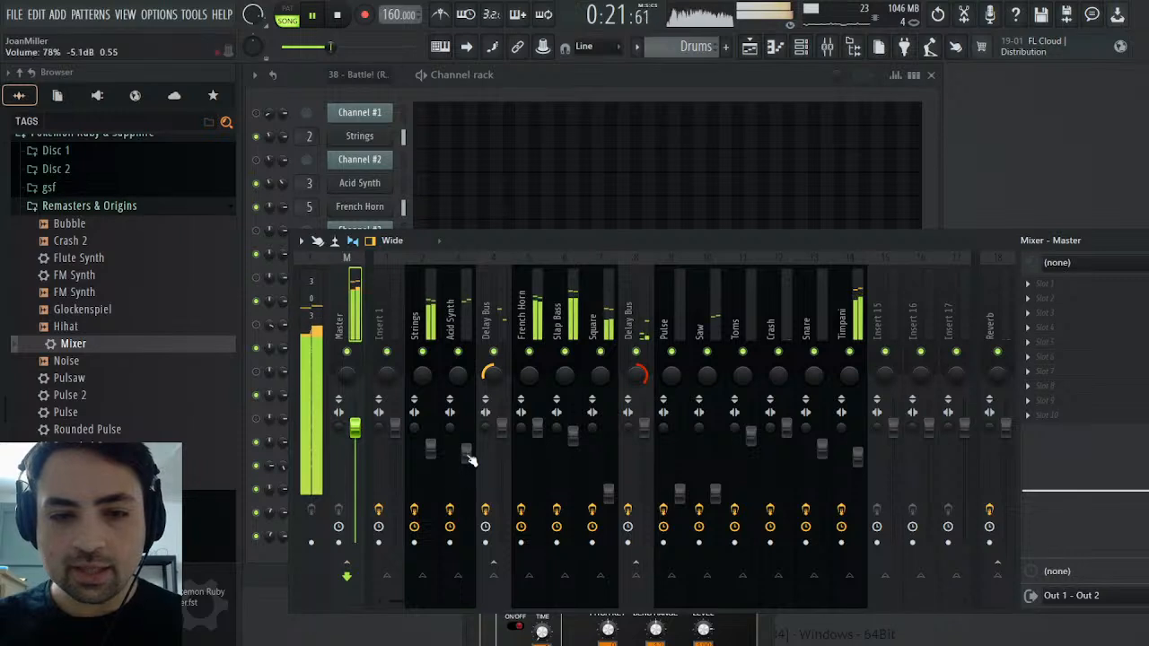
click(337, 20)
key(space)
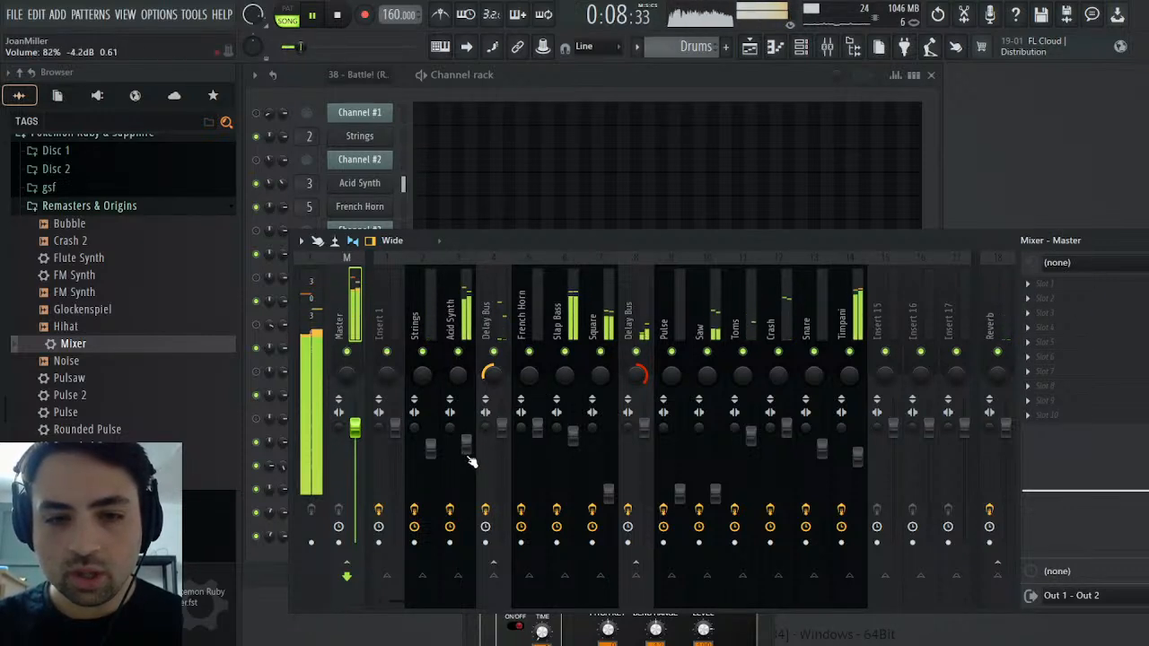
scroll(472, 461, down, 3)
scroll(472, 462, up, 1)
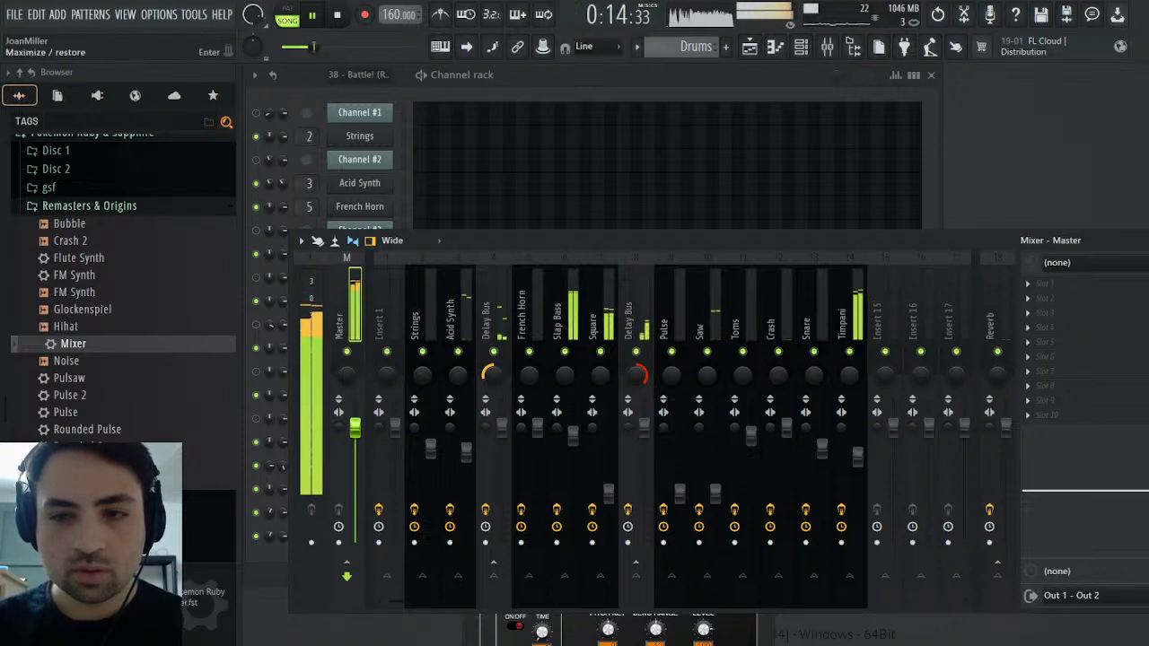
Restore the maximized playlist to a smaller window and bring the mixer back up over it
click(1144, 240)
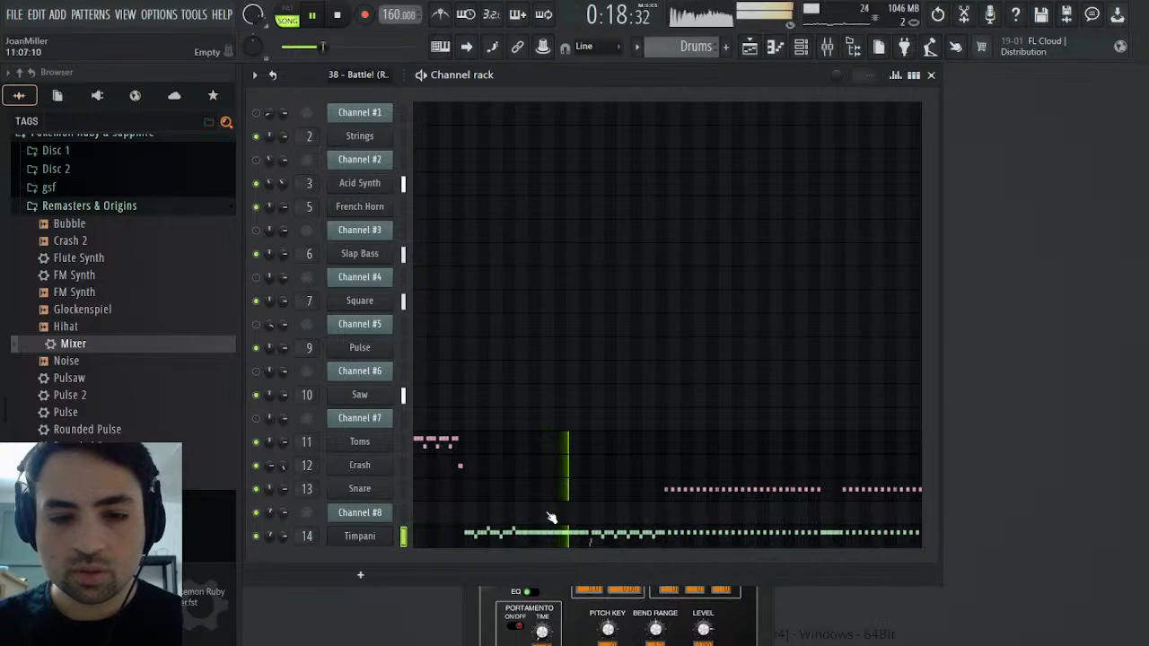
click(750, 47)
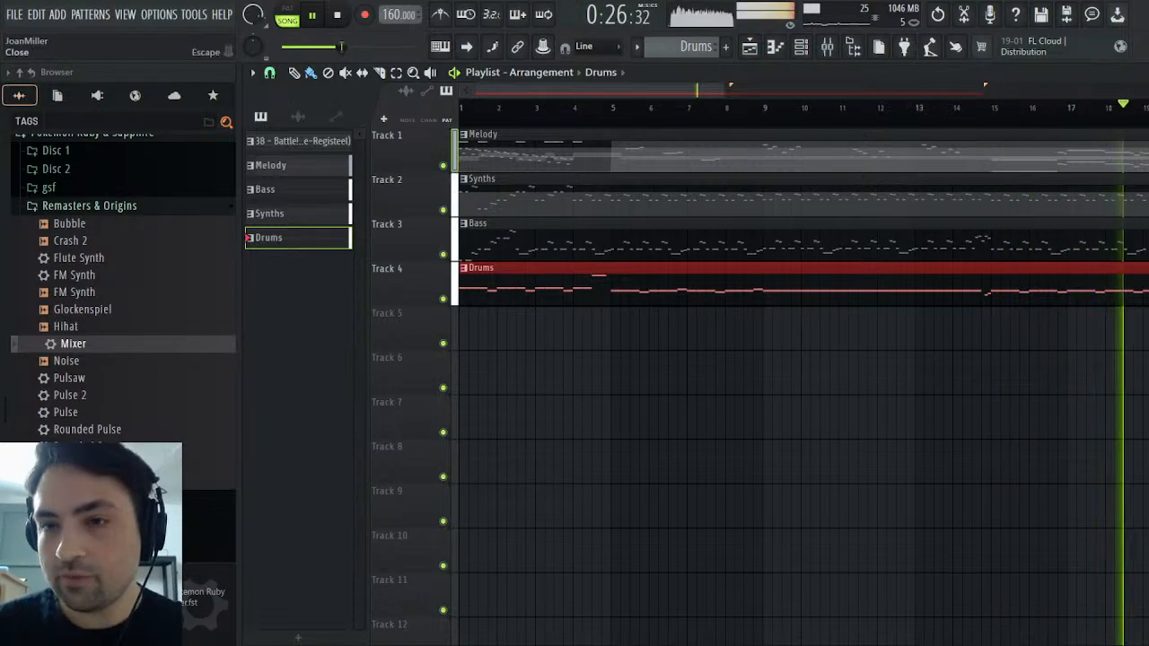
key(Return)
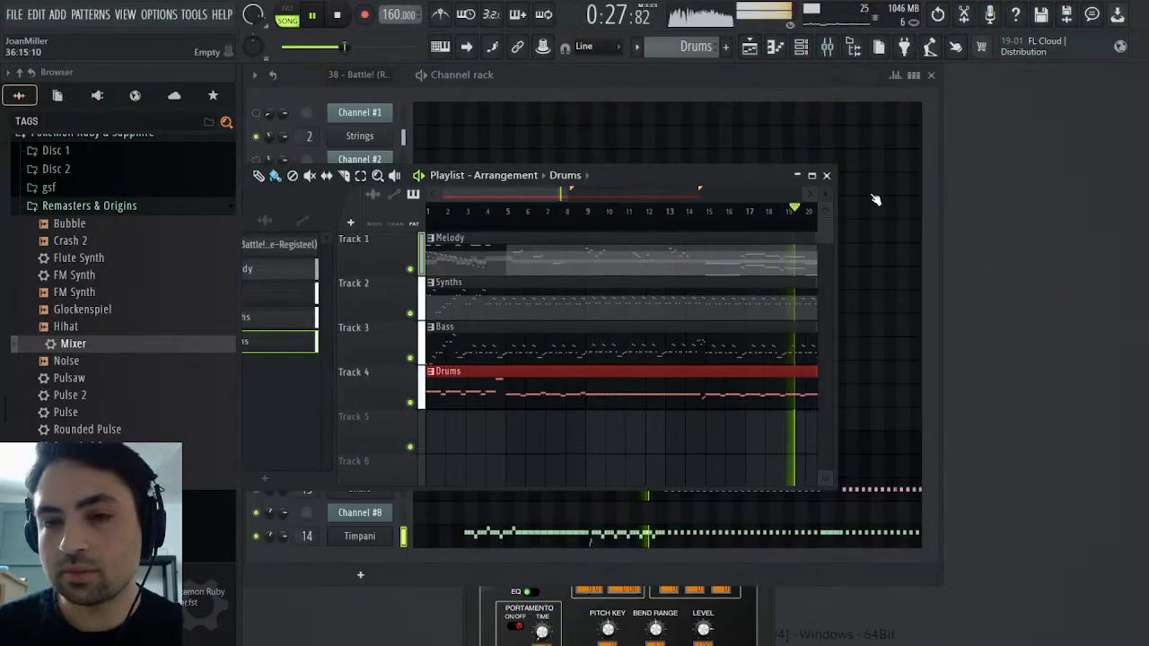
click(827, 47)
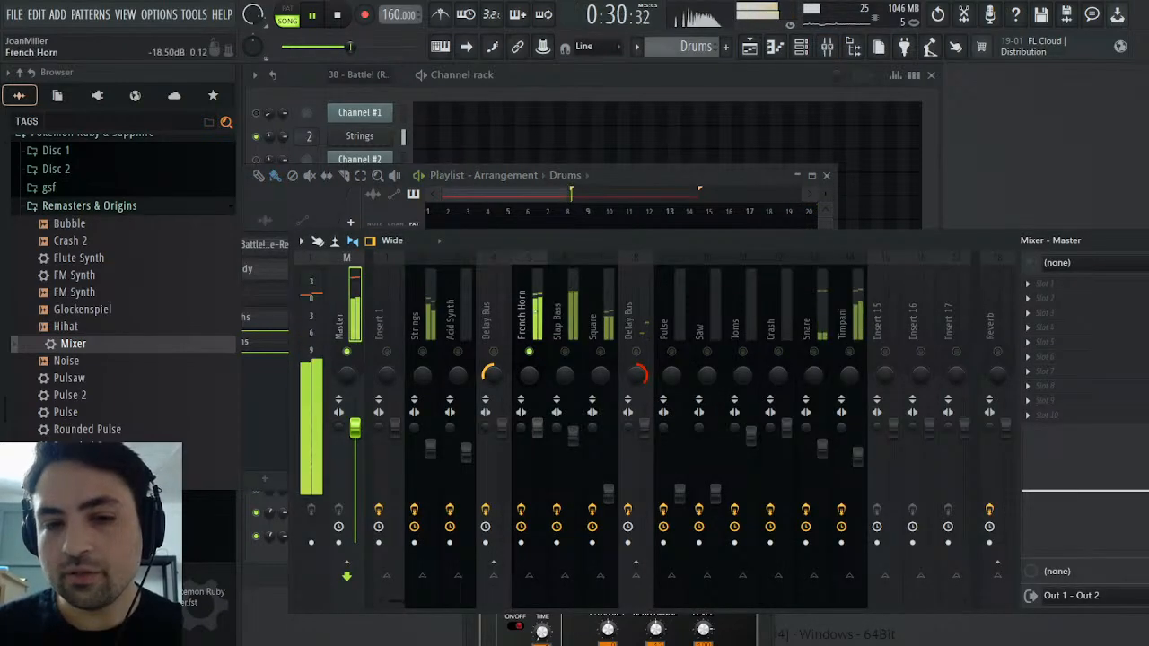
Audition the Strings and French Horn mixer tracks and check the Strings track's Saturation Knob effect
right_click(423, 351)
click(431, 310)
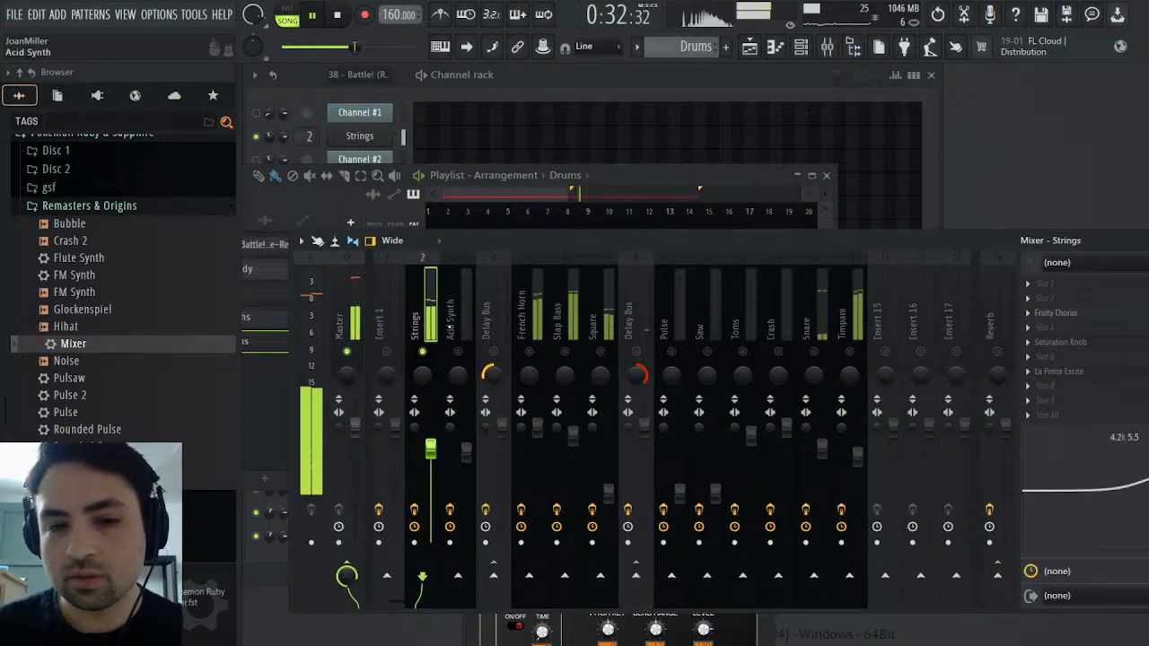
right_click(532, 351)
right_click(533, 351)
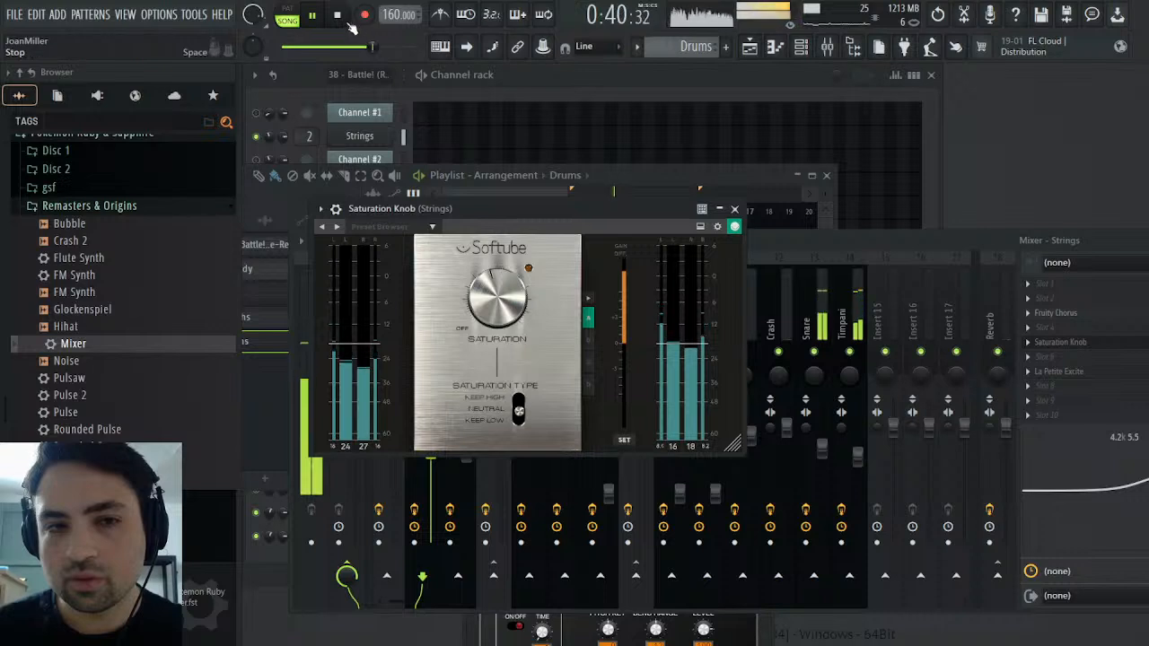
click(735, 209)
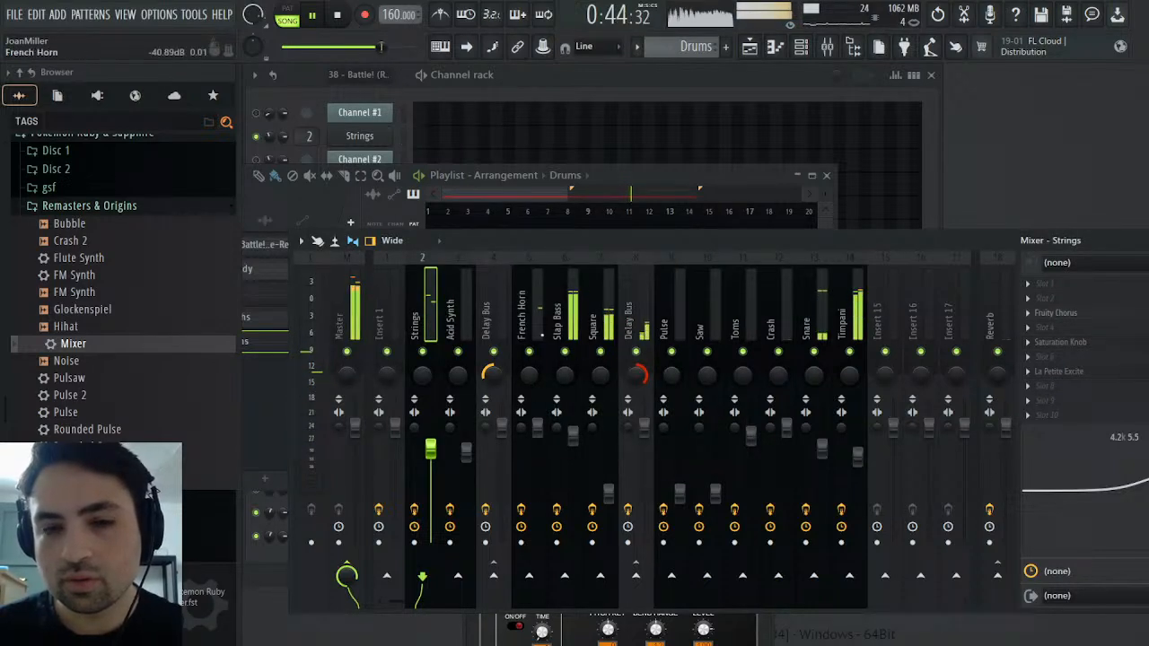
Solo the French Horn mixer track, set its Saturation Knob to about 1.5, and end the solo
click(523, 316)
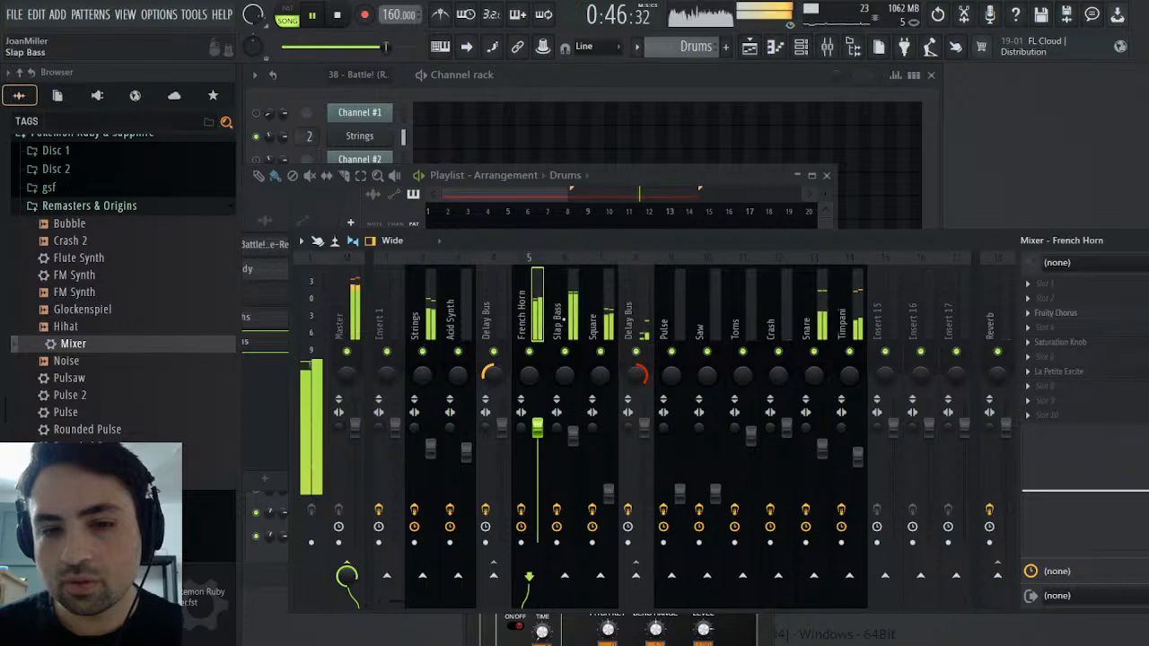
right_click(529, 353)
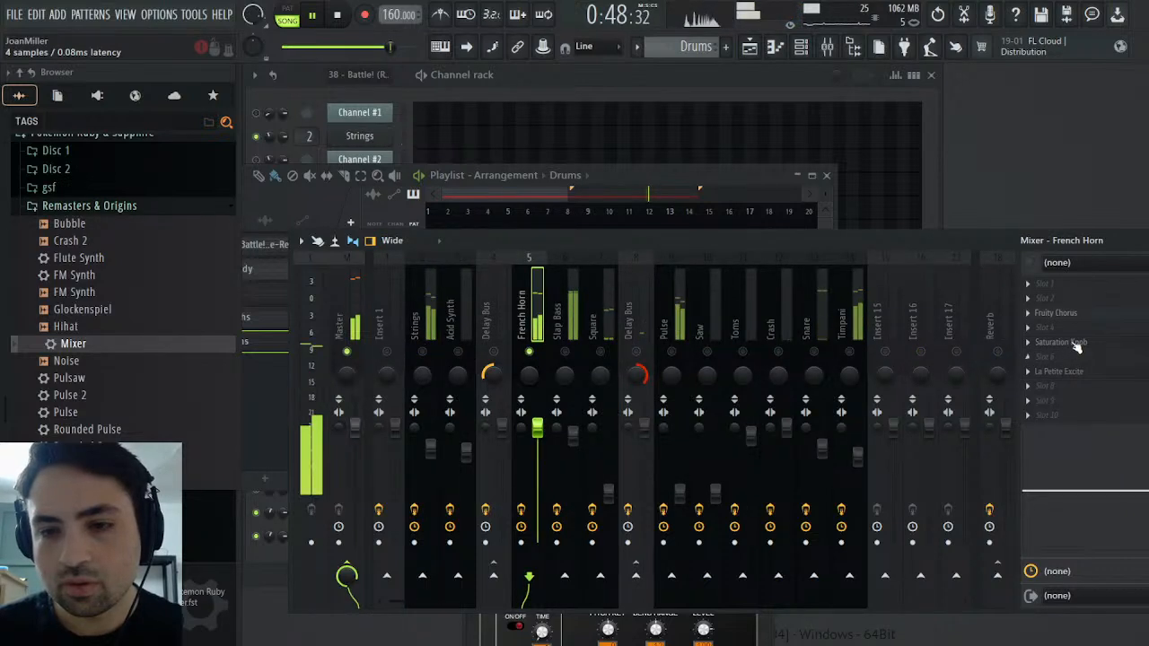
click(1061, 342)
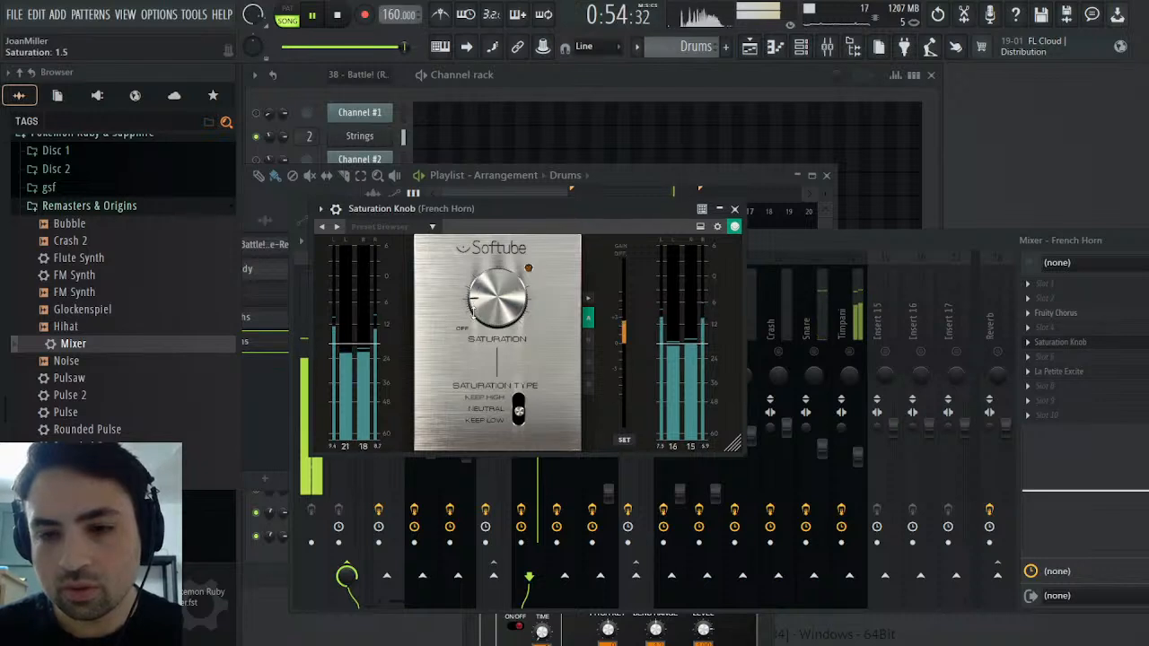
click(734, 208)
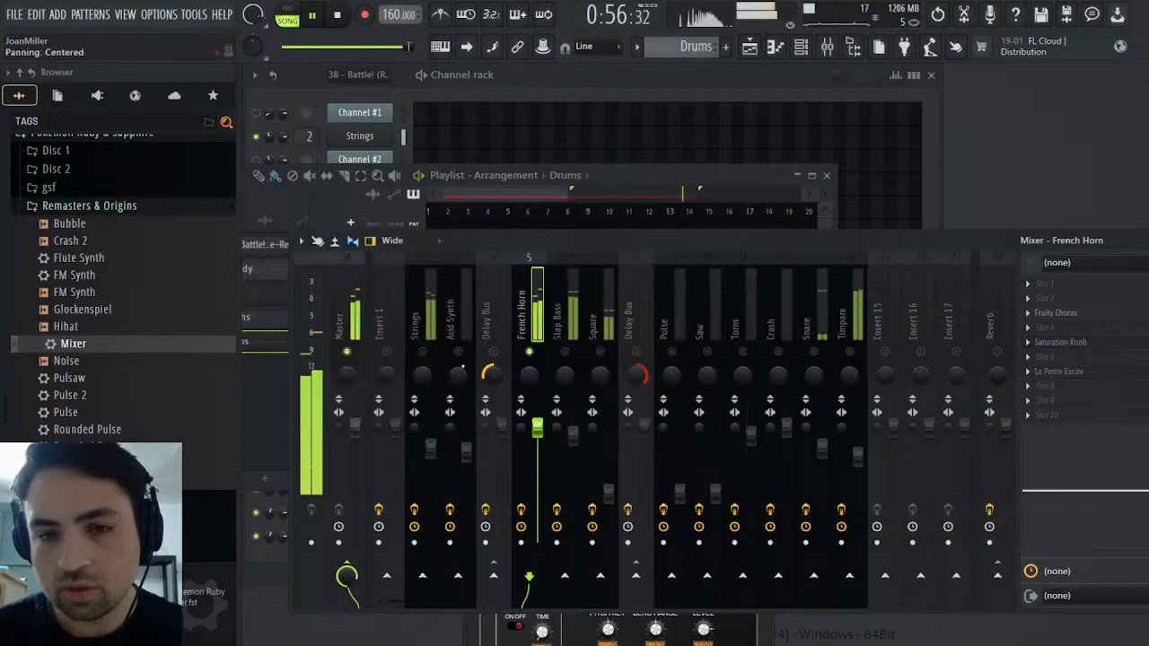
right_click(529, 352)
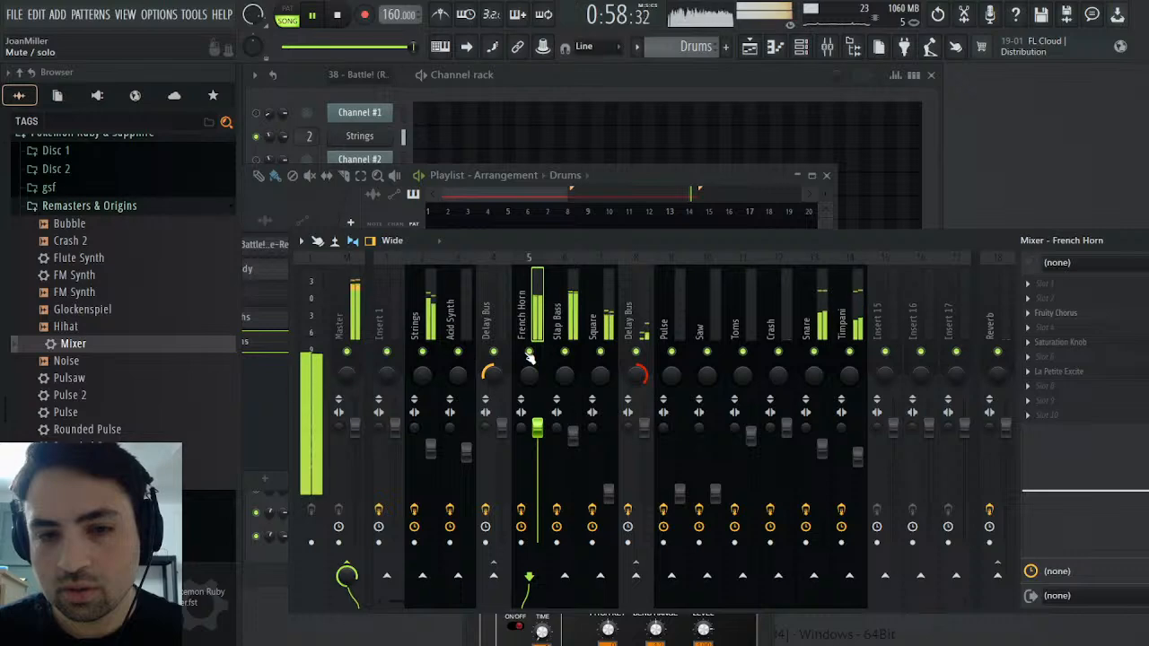
Replay the song from the start and make Melody the active pattern from its clip in the playlist
click(1146, 240)
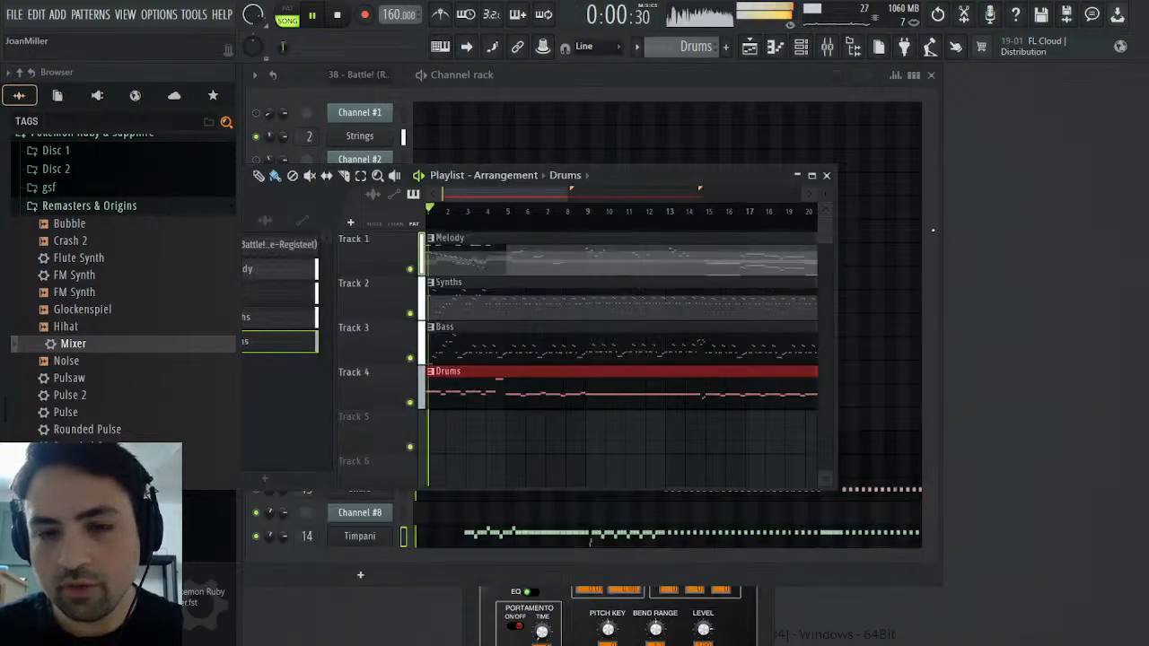
click(827, 46)
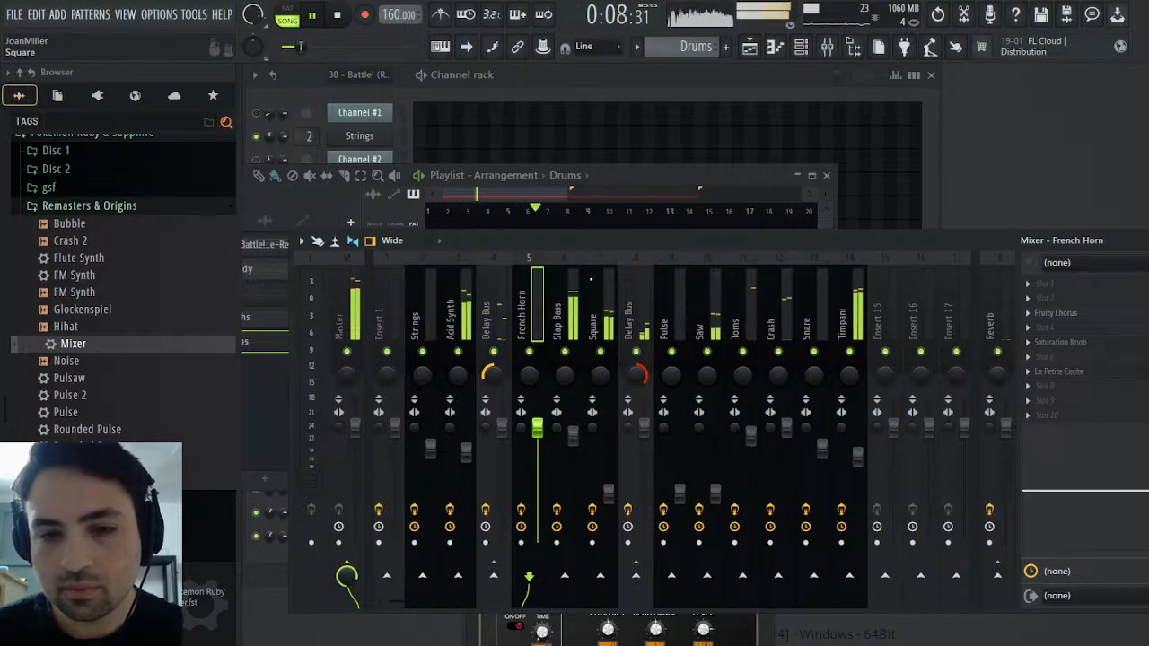
click(664, 176)
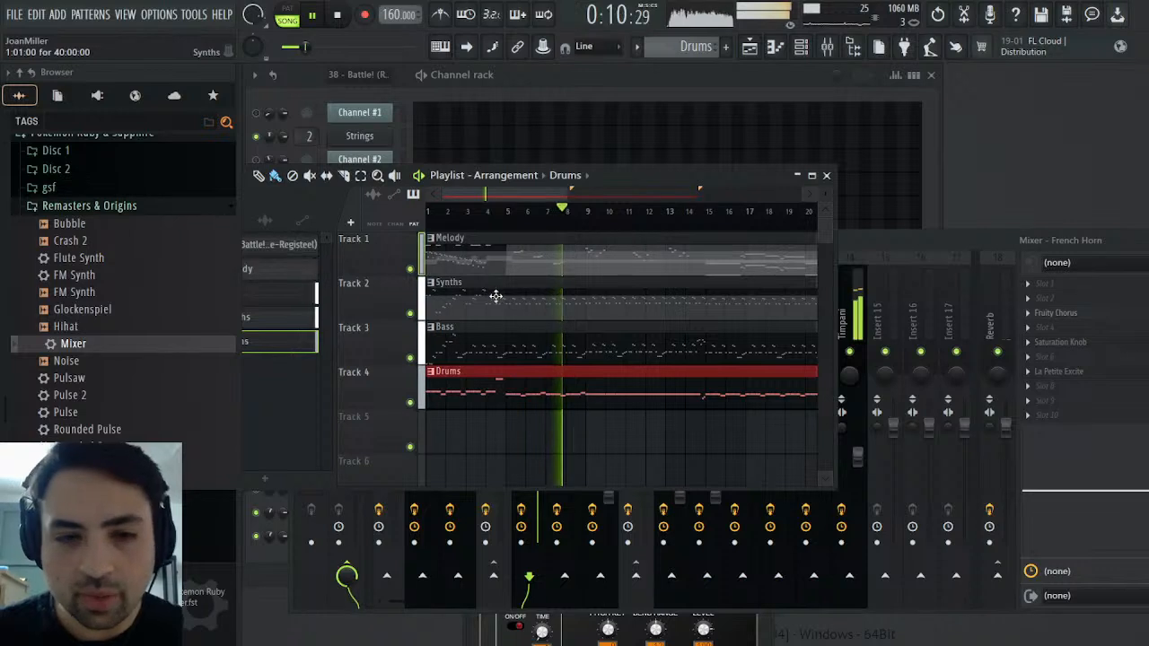
click(531, 268)
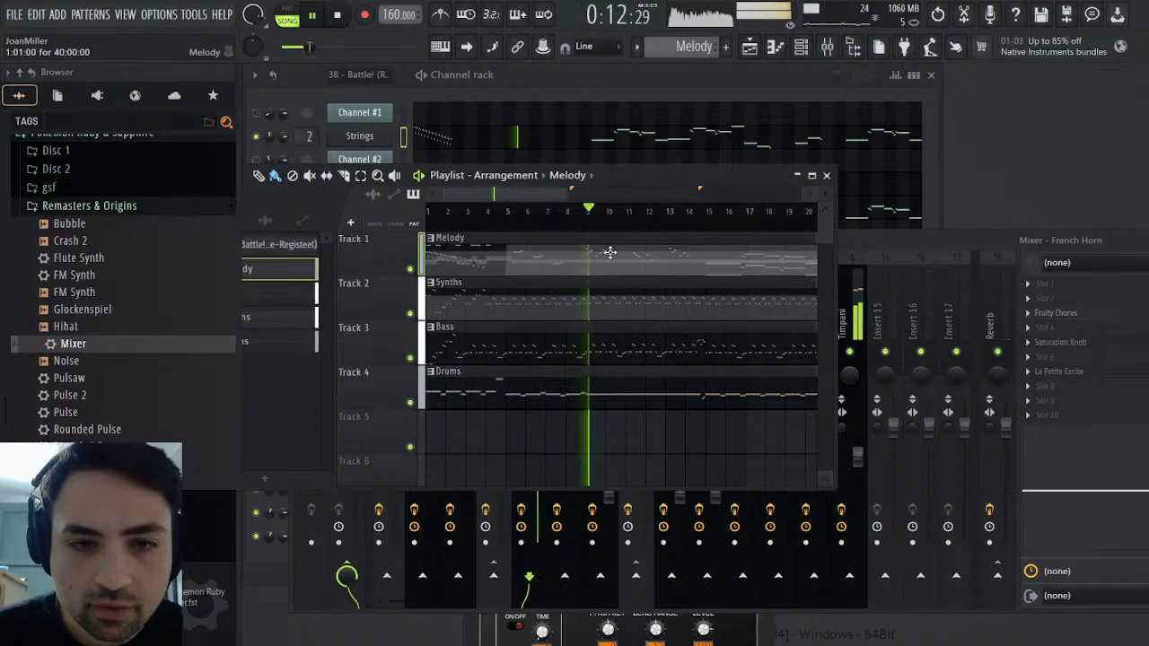
click(827, 175)
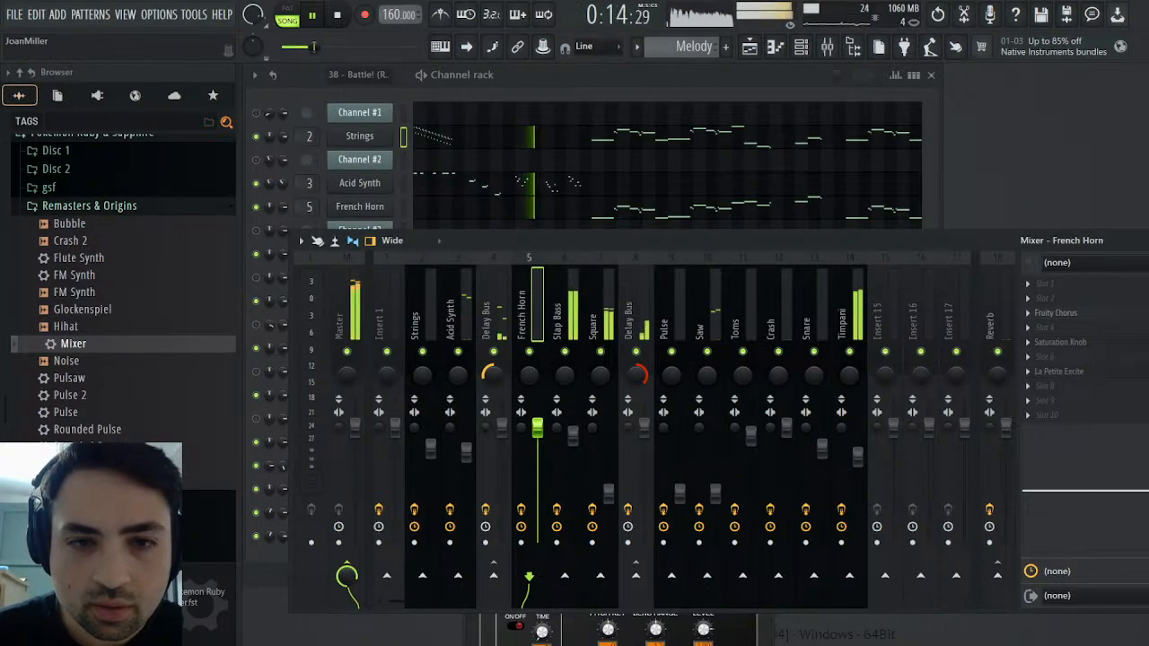
Examine the Melody pattern's Acid Synth notes in the piano roll from bar 1 to bar 14, and stop playback
key(F9)
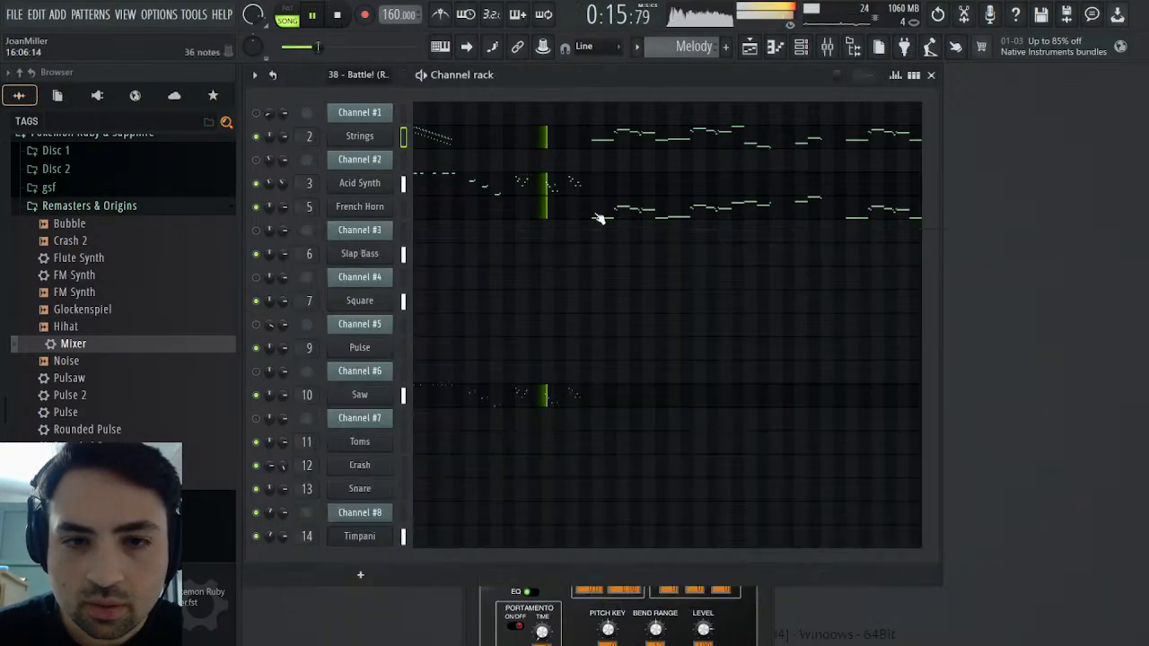
click(535, 189)
scroll(556, 202, up, 6)
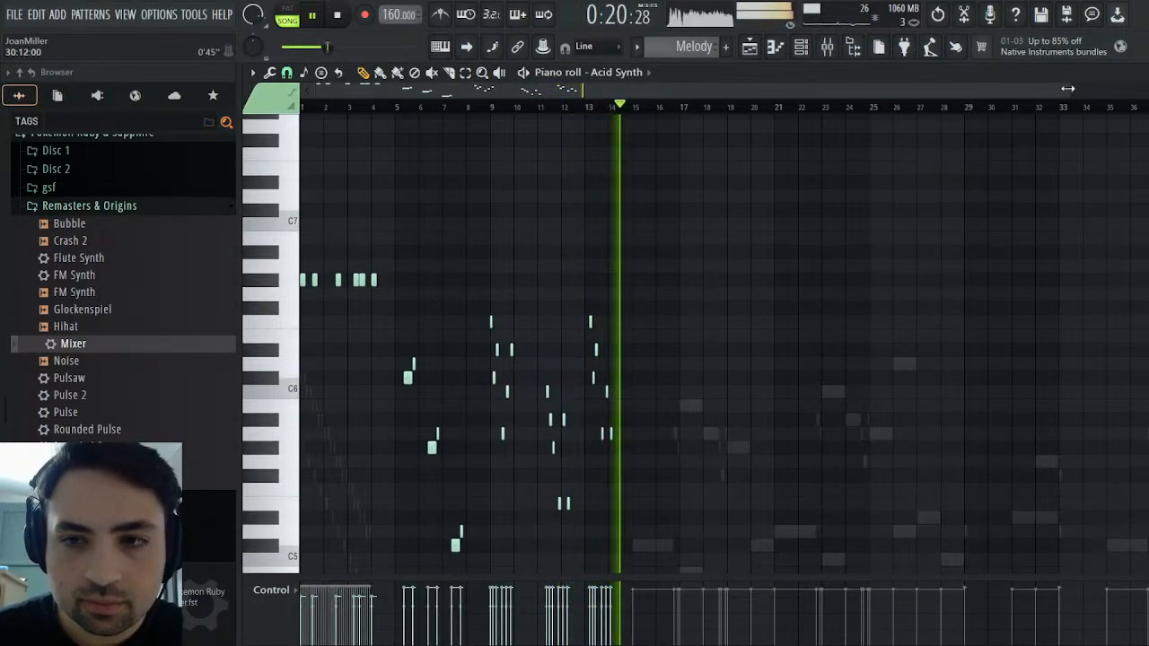
drag(1071, 90, 513, 99)
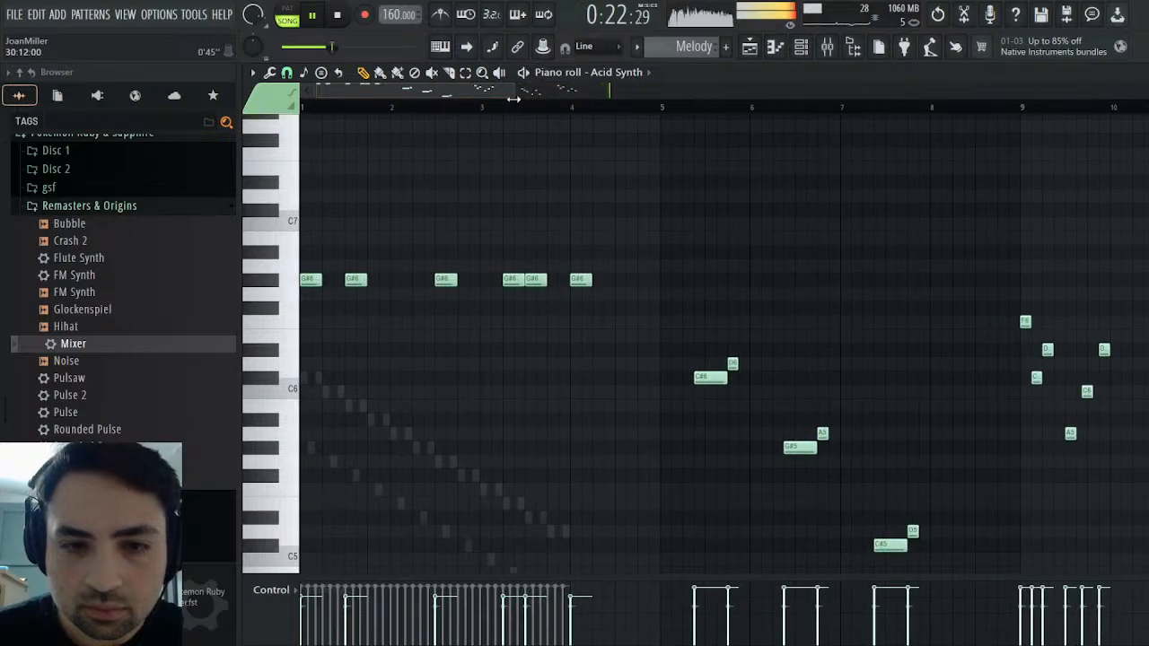
scroll(626, 311, down, 5)
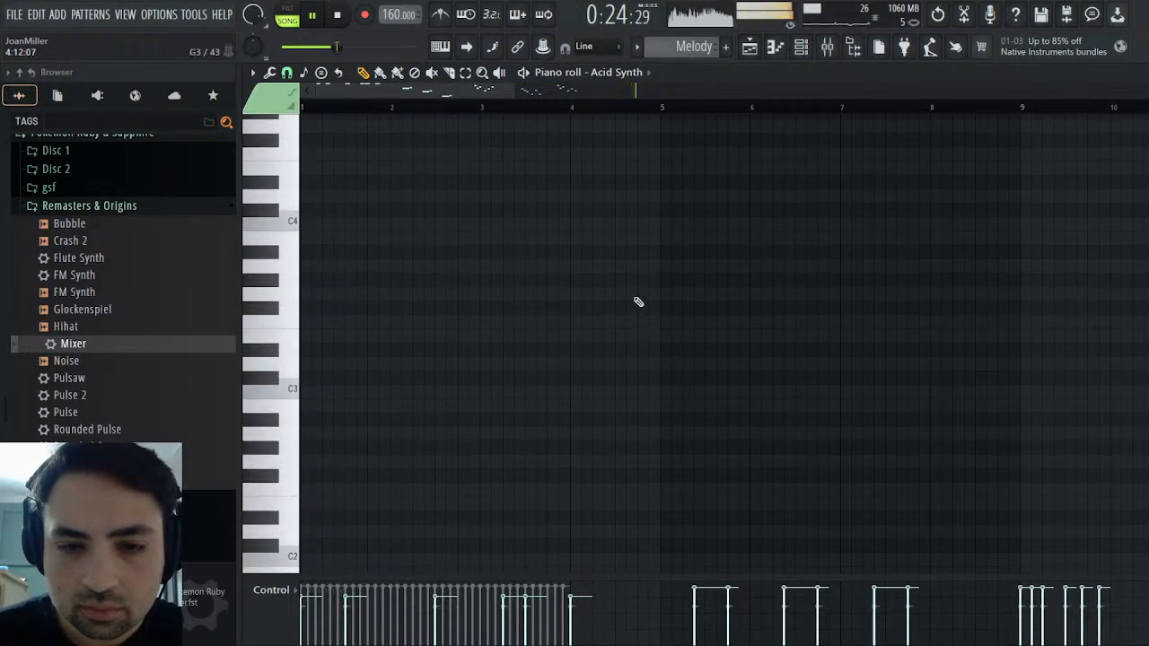
scroll(633, 300, up, 7)
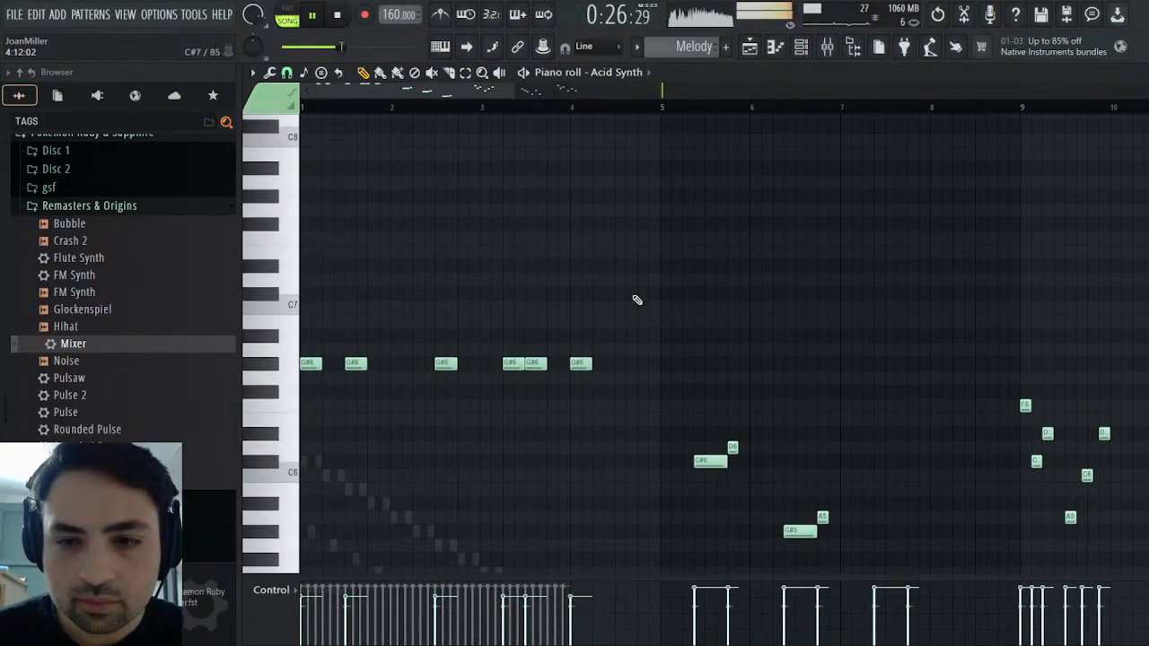
scroll(440, 155, down, 2)
drag(473, 96, 588, 121)
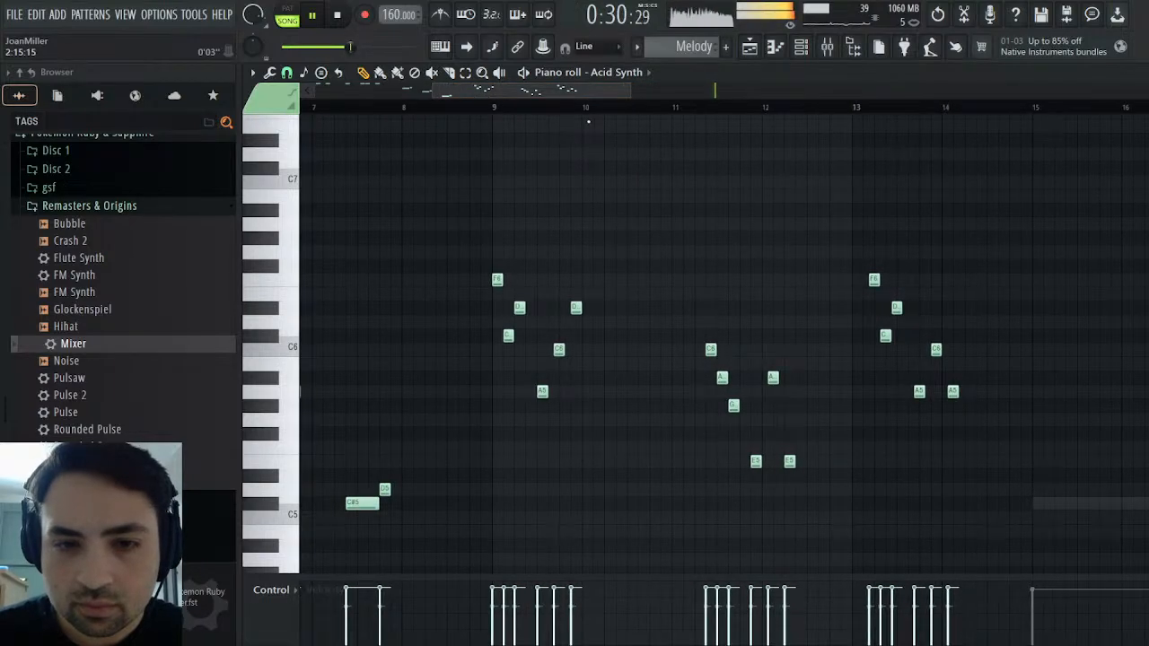
click(338, 16)
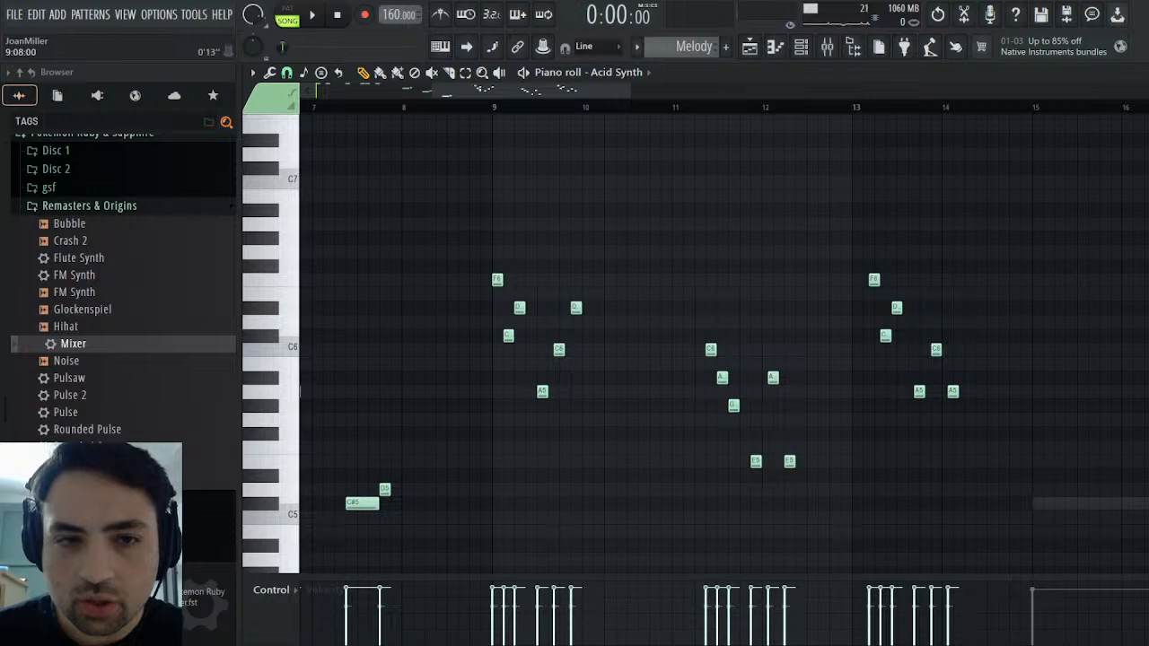
drag(536, 95, 235, 97)
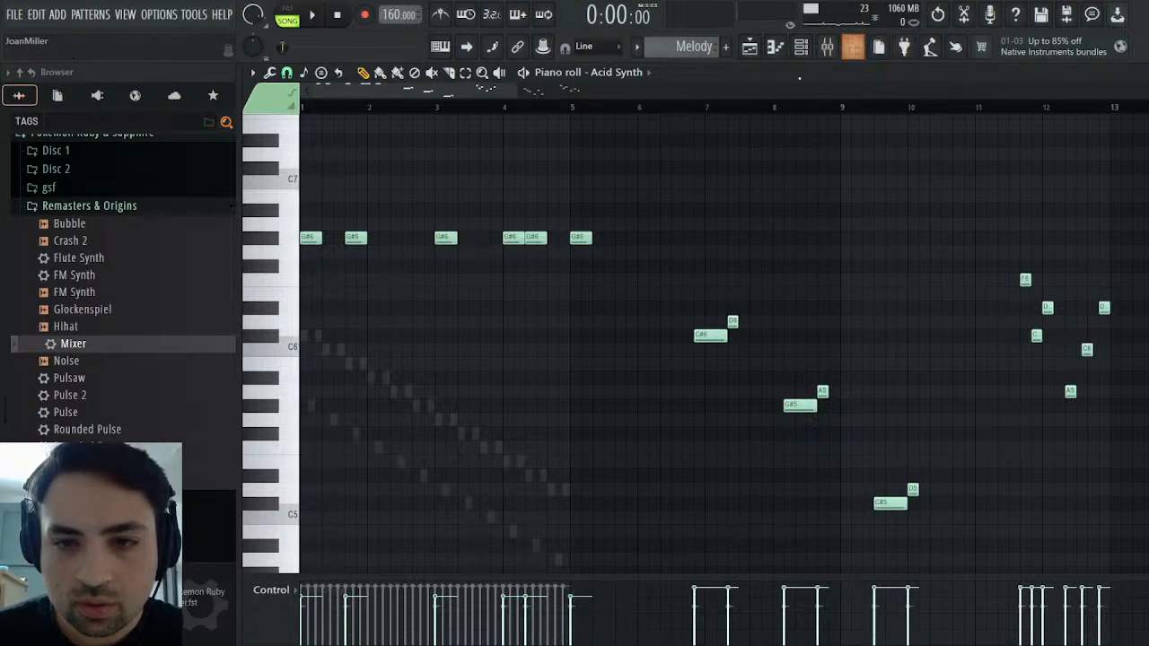
Make the original MIDI pattern "38 - Battle! (Regirock-Regice-Registeel)" active and examine Channel #1's opening notes in the piano roll
drag(537, 94, 481, 95)
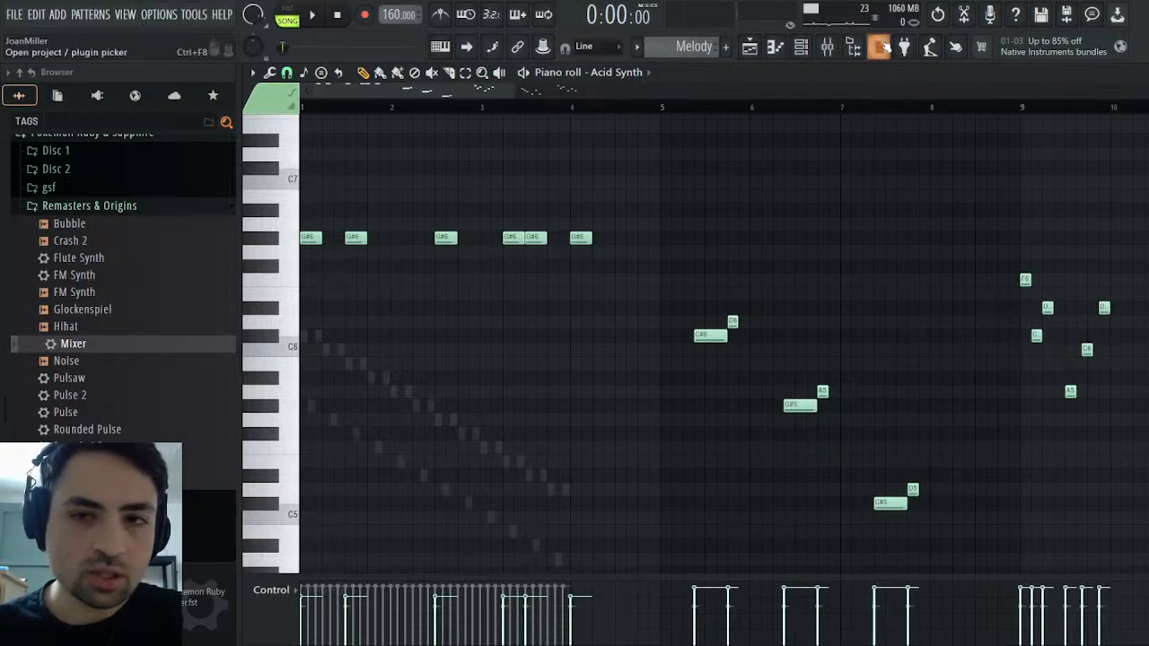
click(1139, 73)
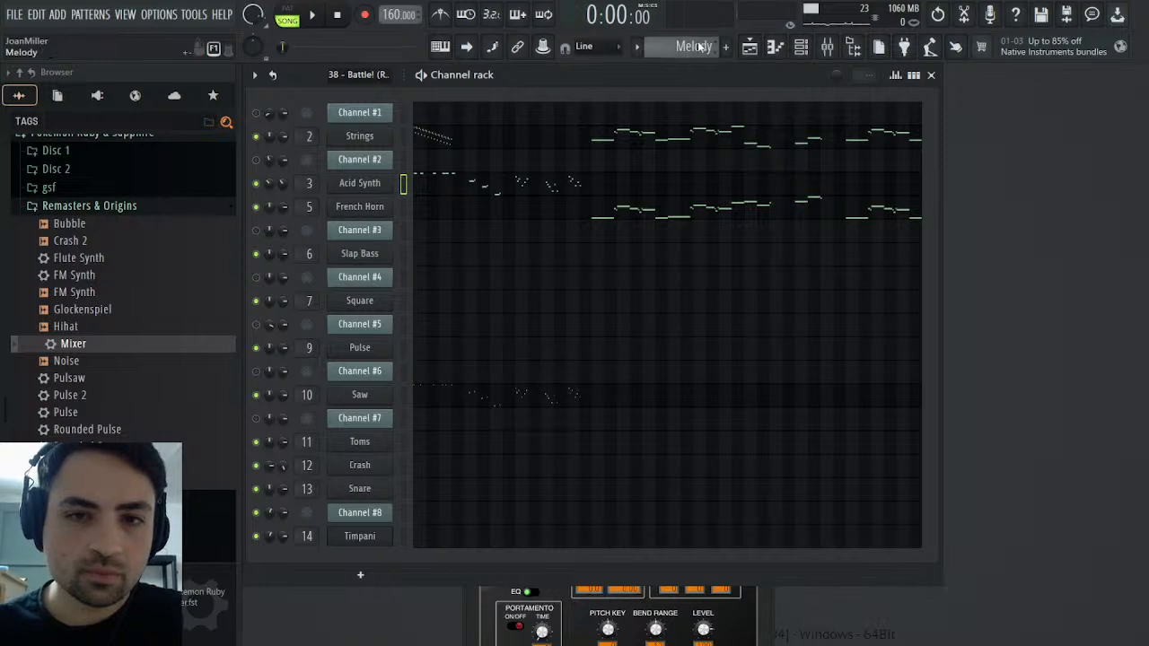
drag(704, 48, 705, 37)
click(437, 123)
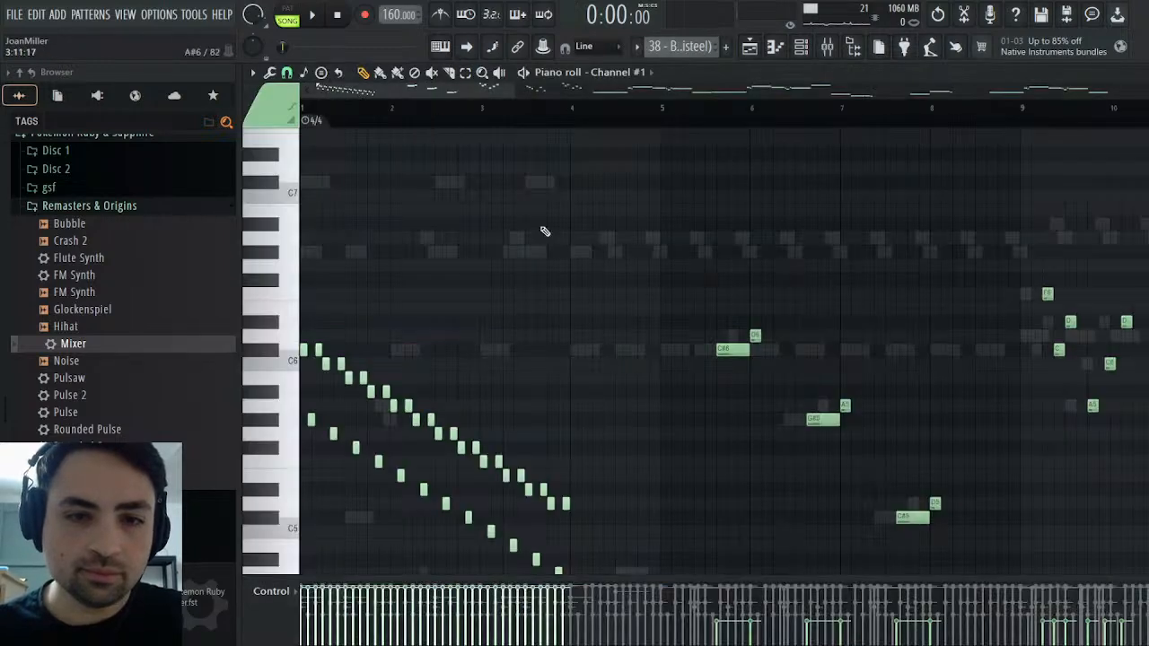
scroll(557, 333, down, 1)
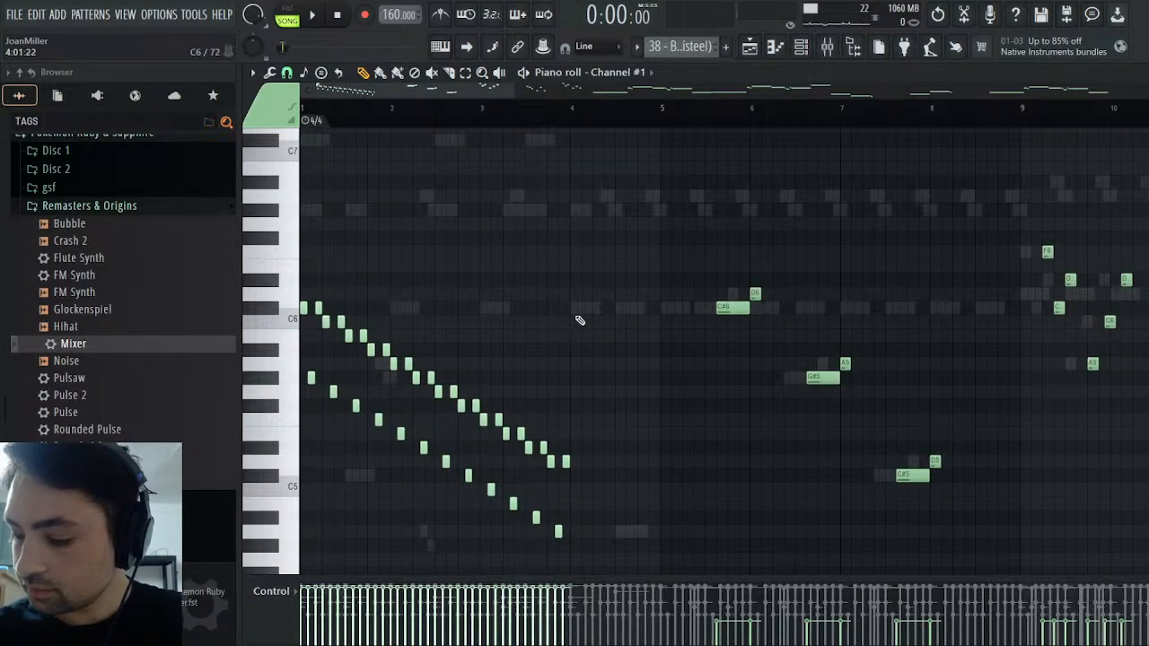
scroll(670, 253, down, 1)
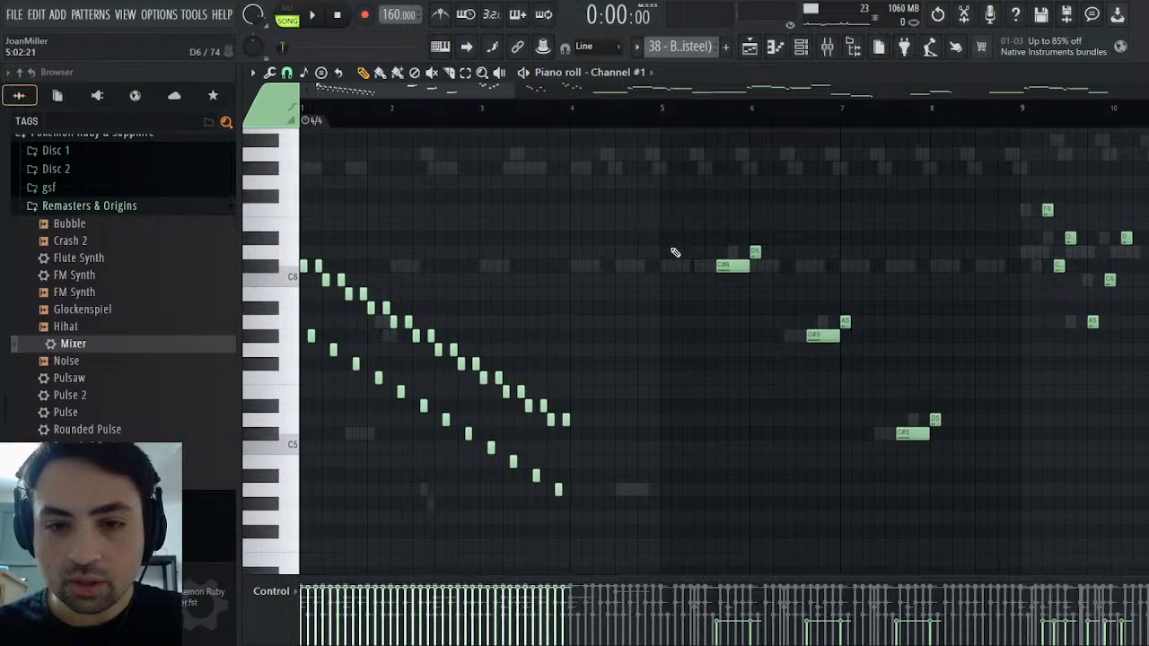
scroll(674, 253, up, 2)
key(Escape)
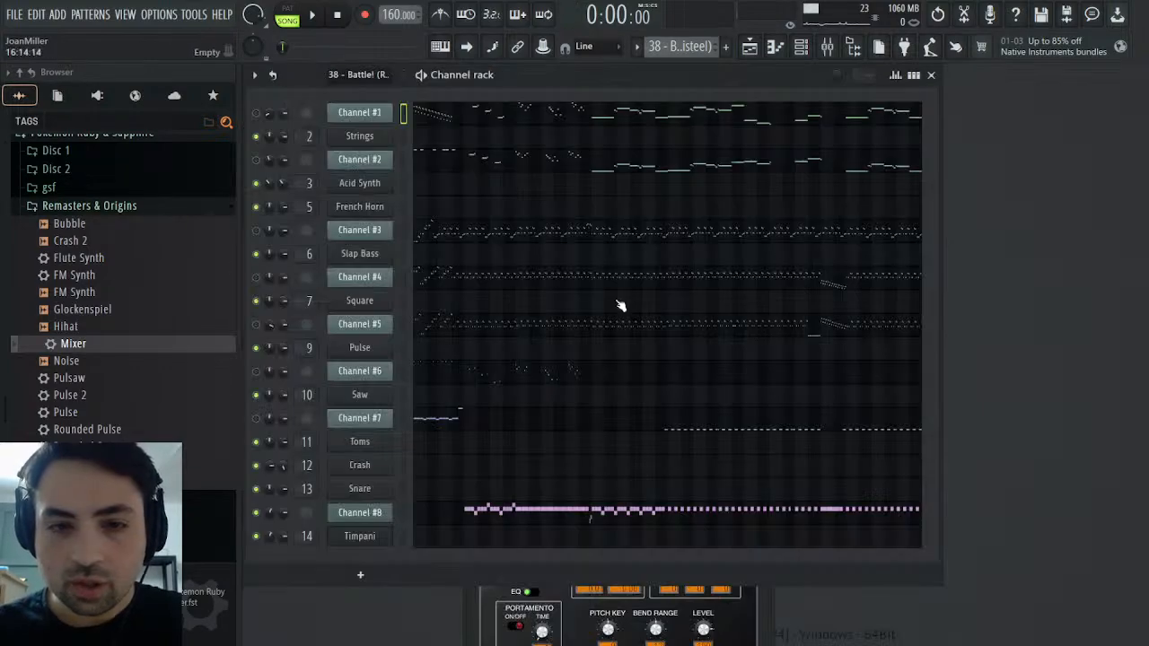
Examine the MIDI pattern's Channel #3 notes, and compare Channel #2's phrases from bar 1 to bar 13 in the piano roll
click(468, 229)
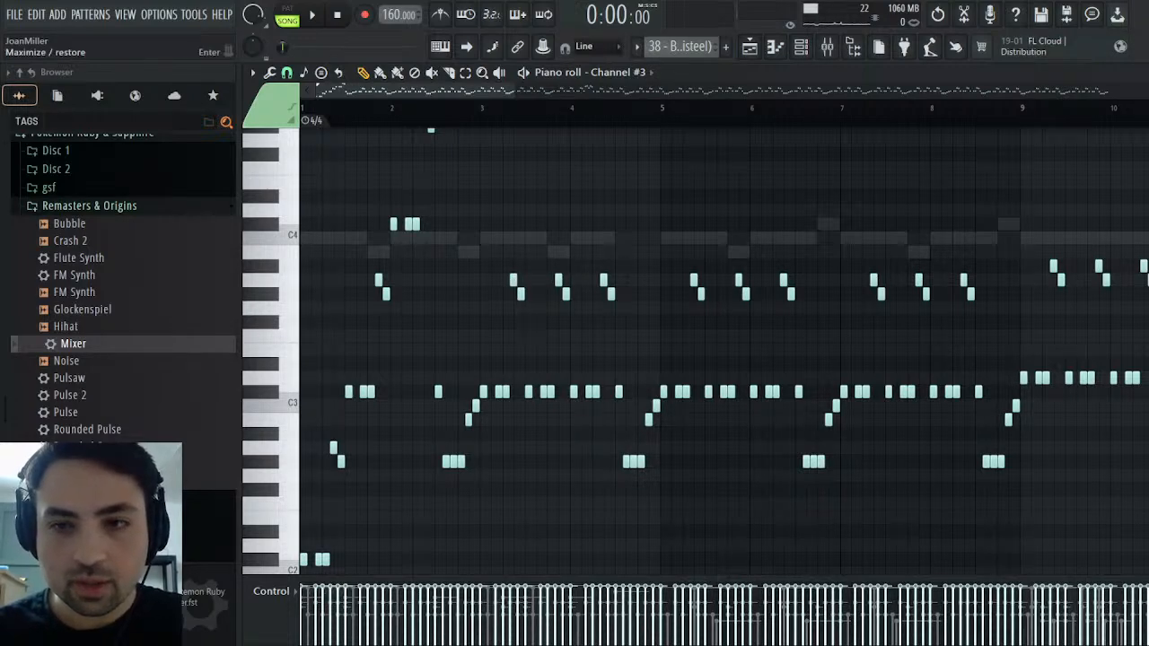
key(Escape)
click(468, 170)
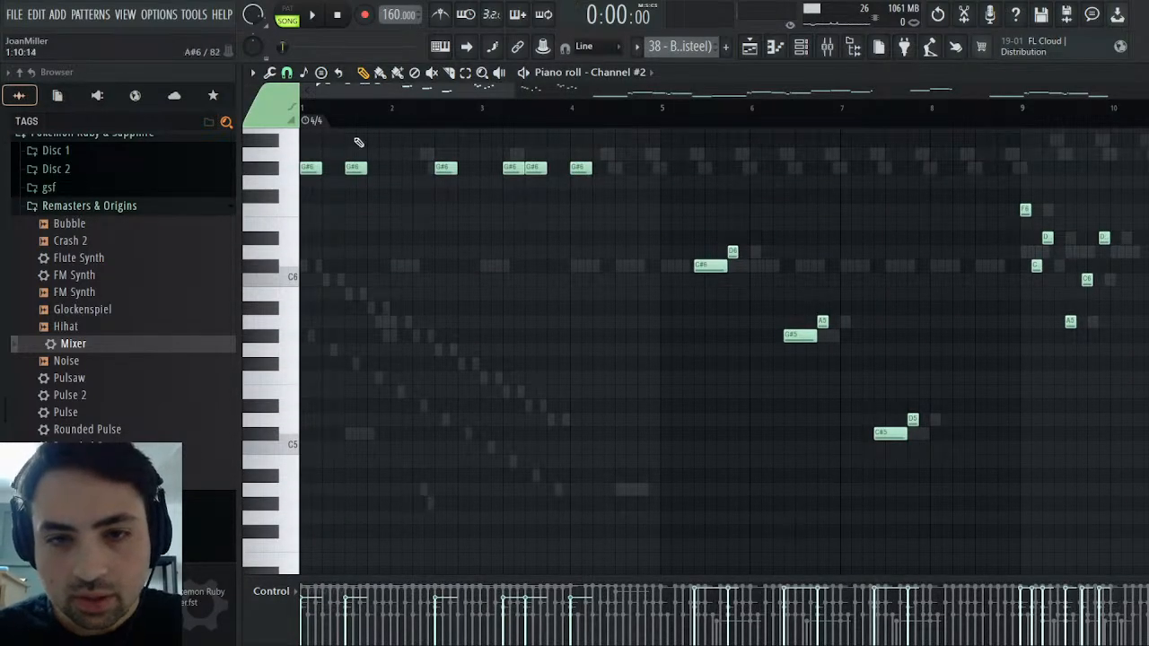
drag(318, 95, 386, 104)
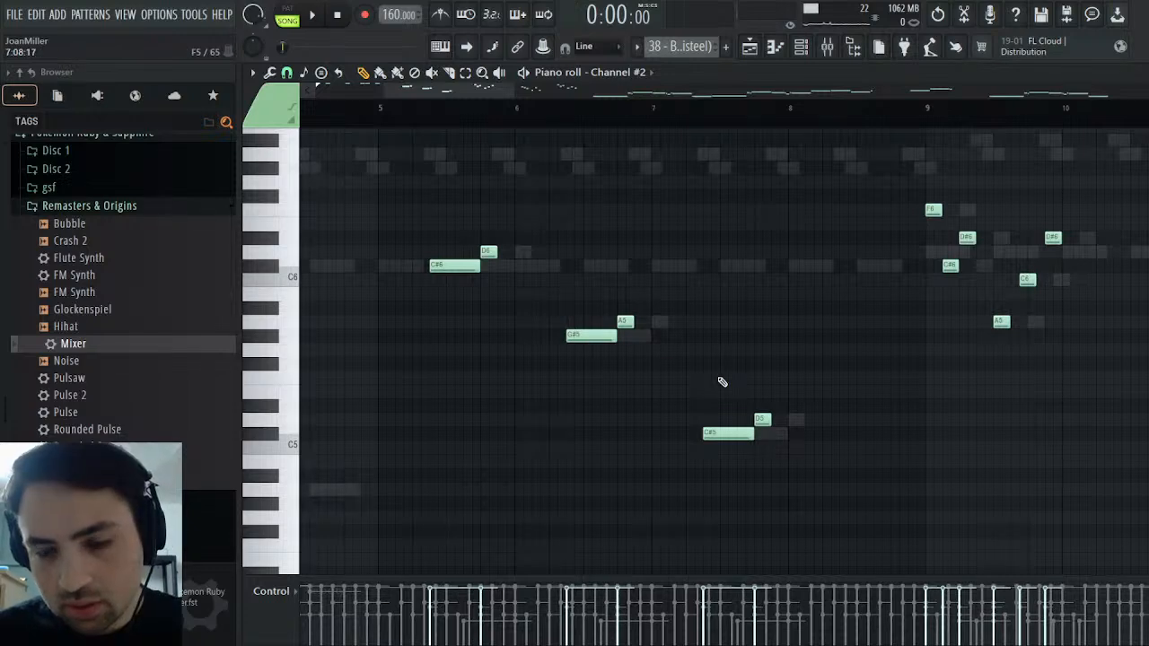
scroll(573, 139, right, 4)
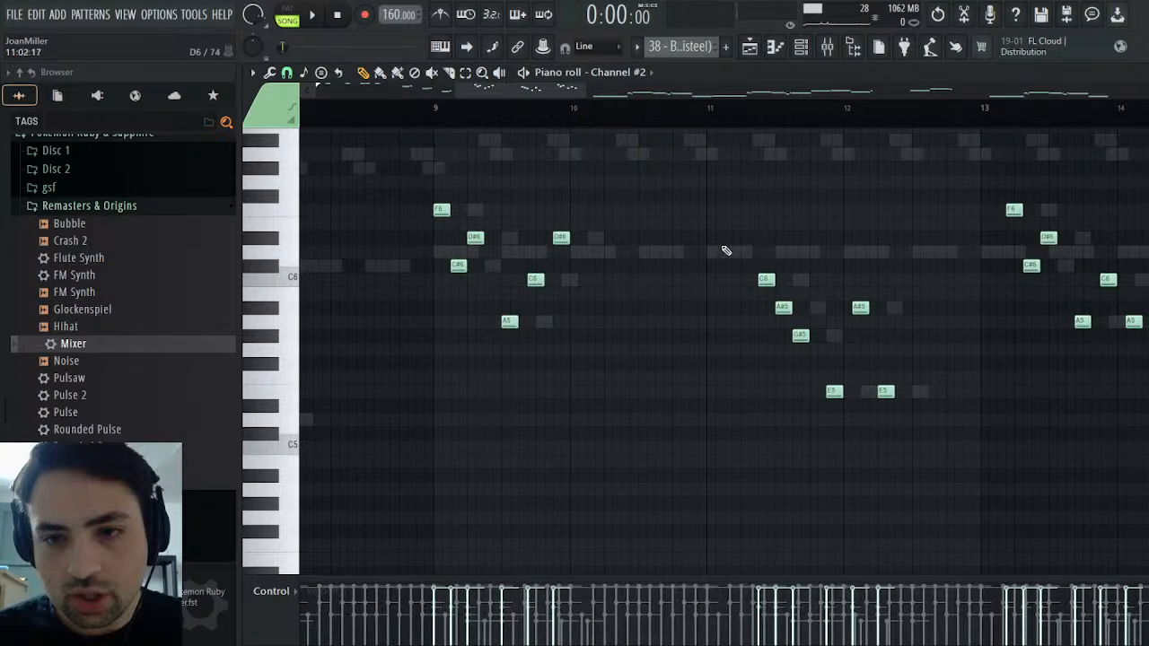
scroll(724, 351, left, 4)
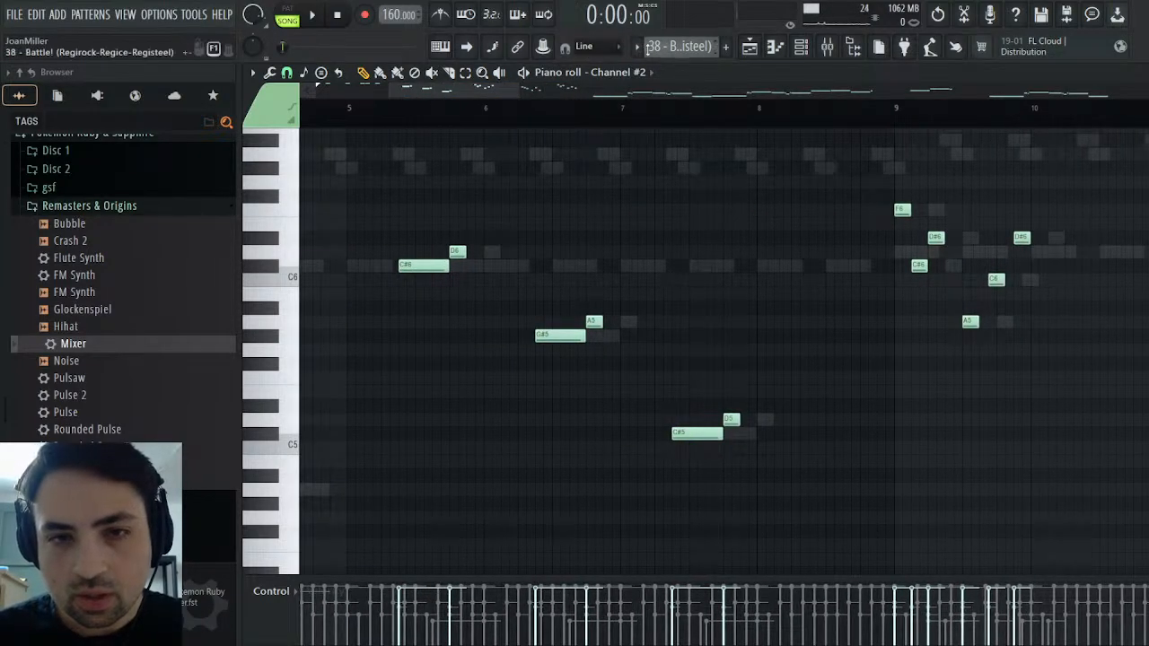
Make Melody the active pattern again, play the song from the start, and close the Timpani instrument window
click(690, 75)
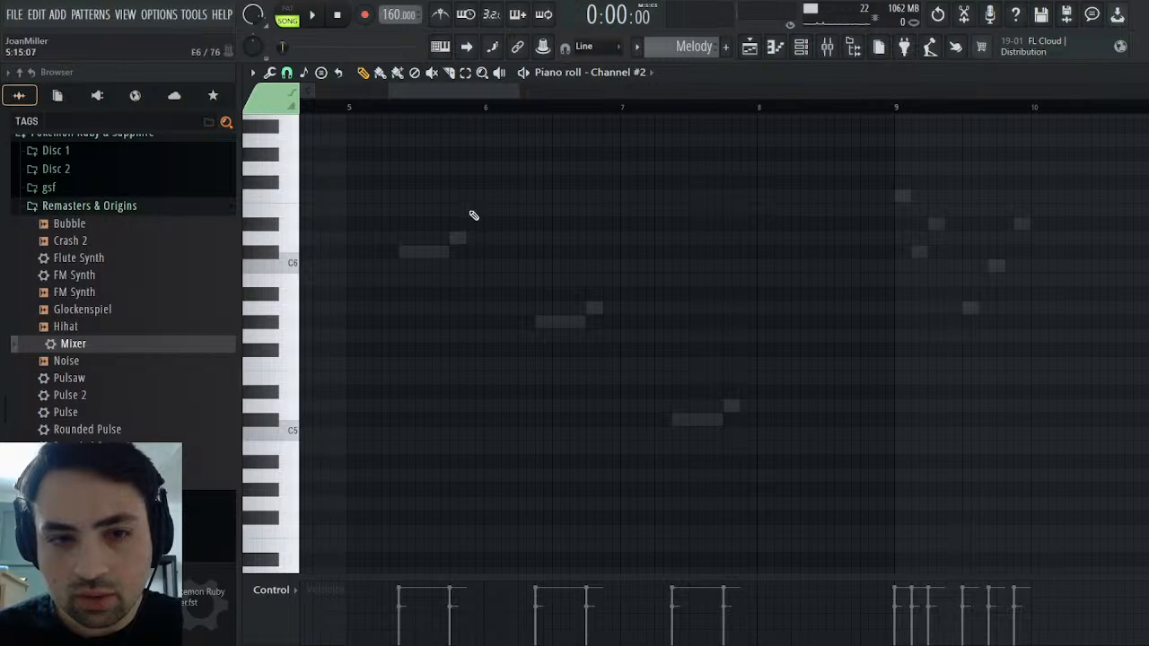
drag(485, 92, 395, 92)
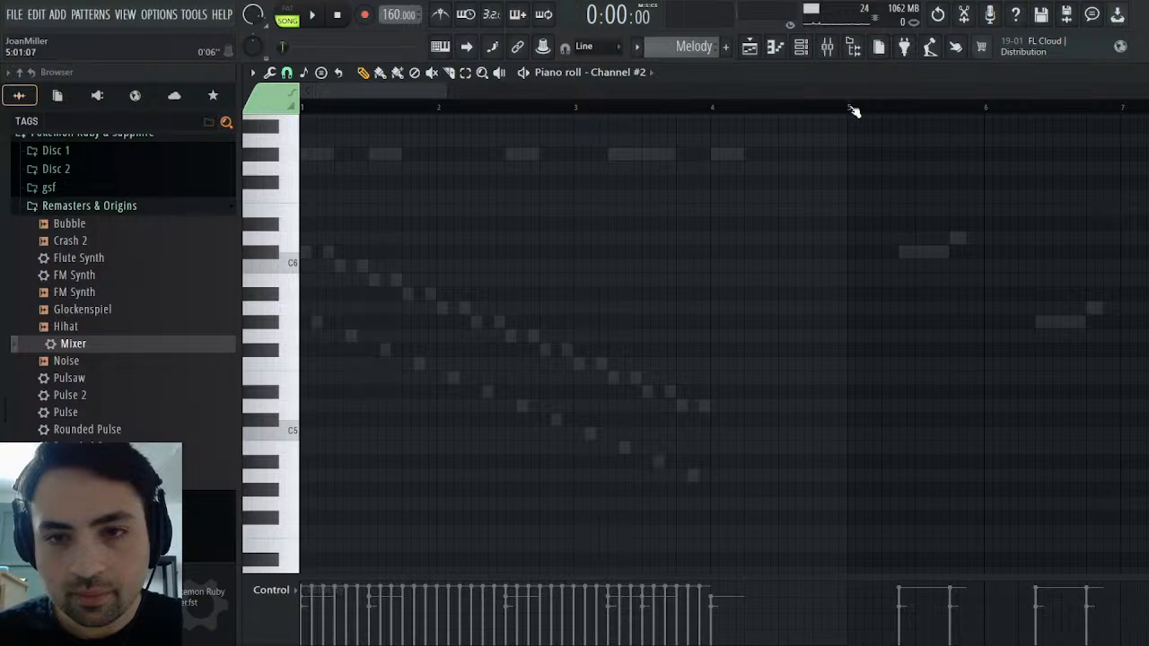
click(329, 18)
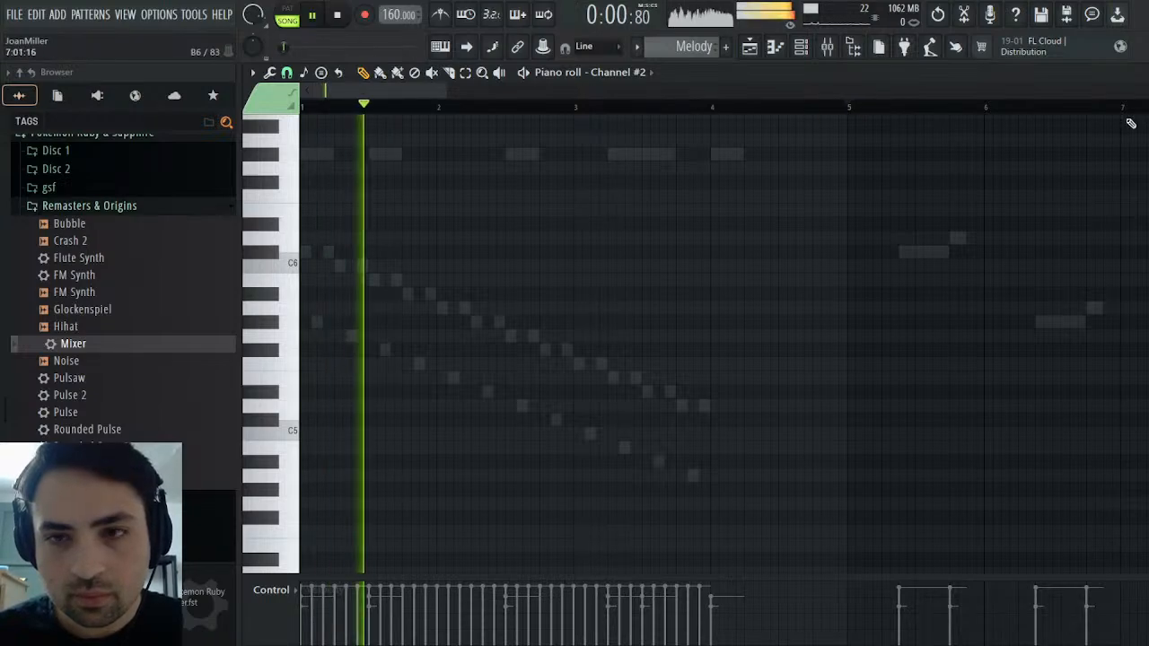
key(F6)
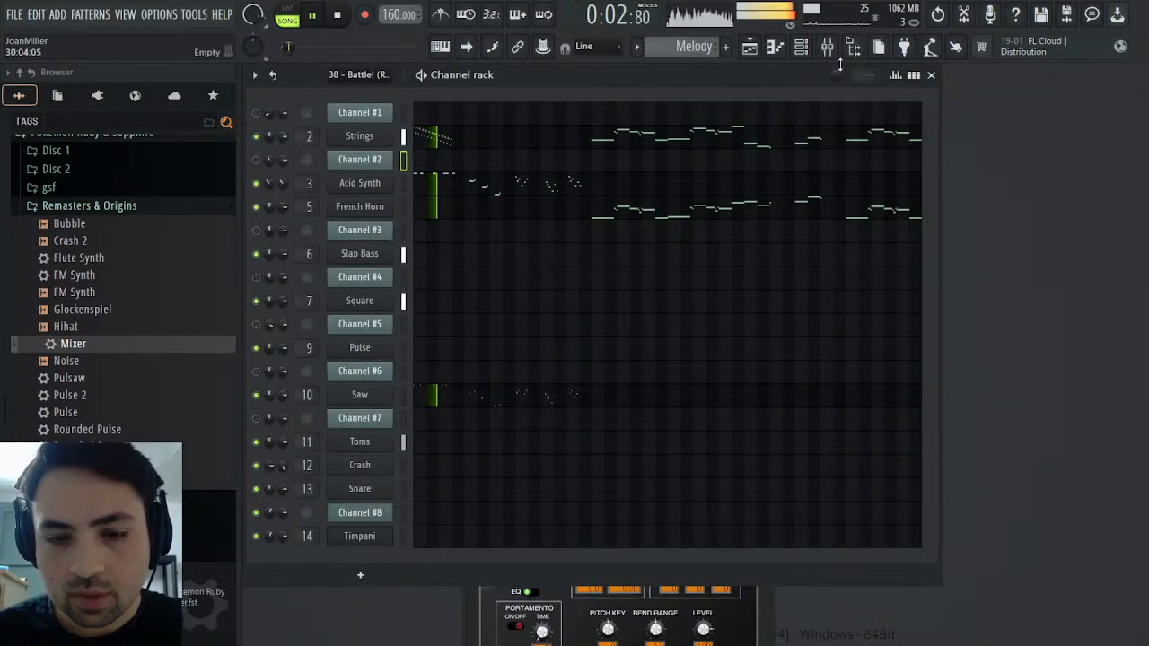
click(762, 600)
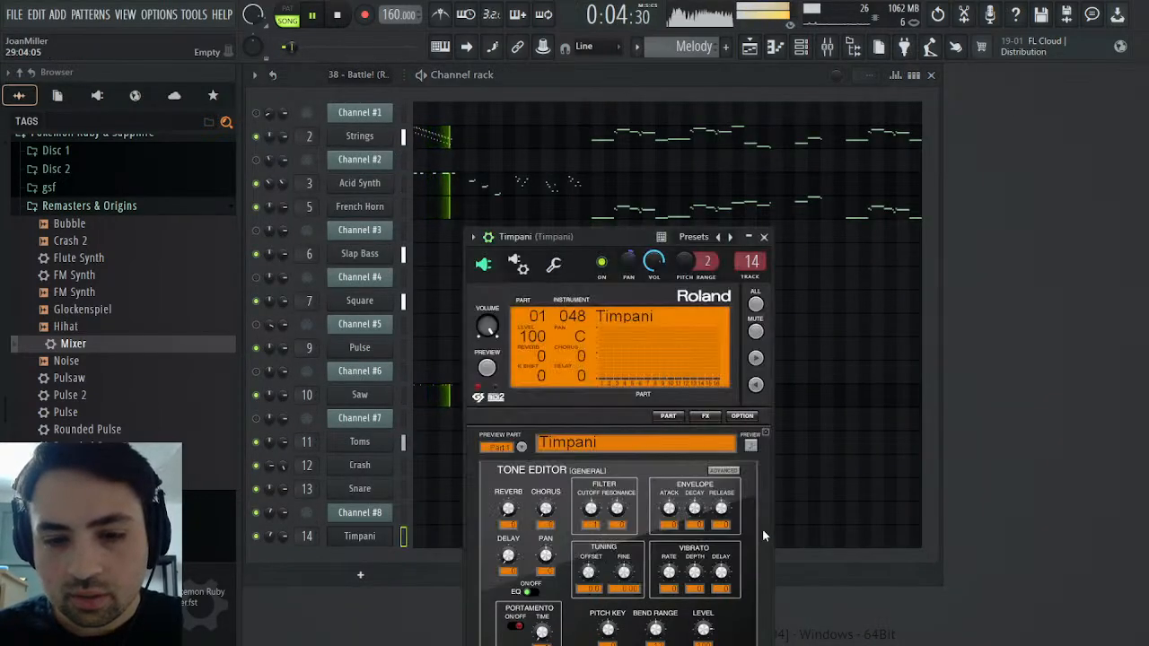
click(765, 238)
Load Maximus in slot 5 of the Master mixer track, solo its Low band, and flatten the band's curve below 0 dB with a soft knee
click(827, 47)
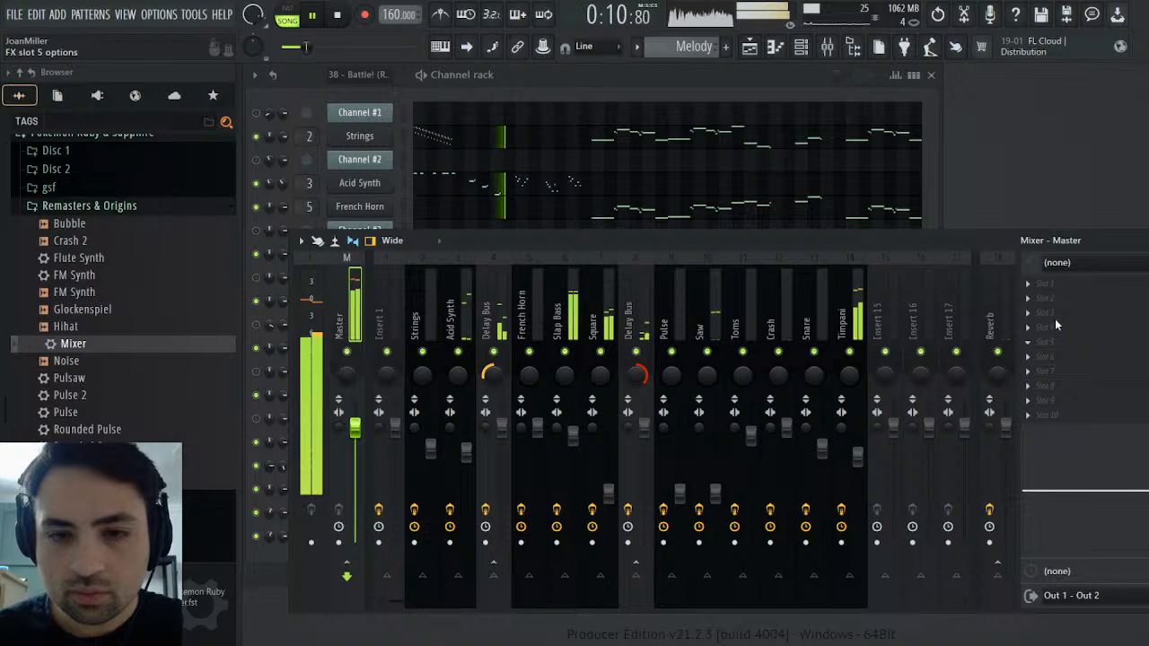
click(824, 64)
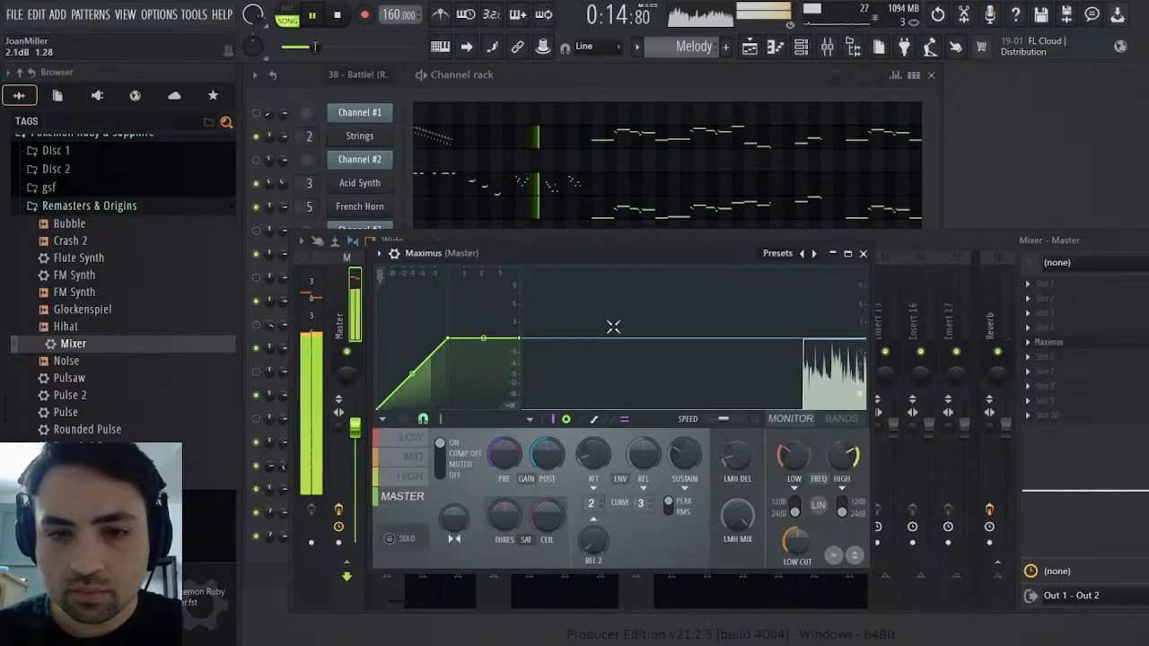
click(418, 439)
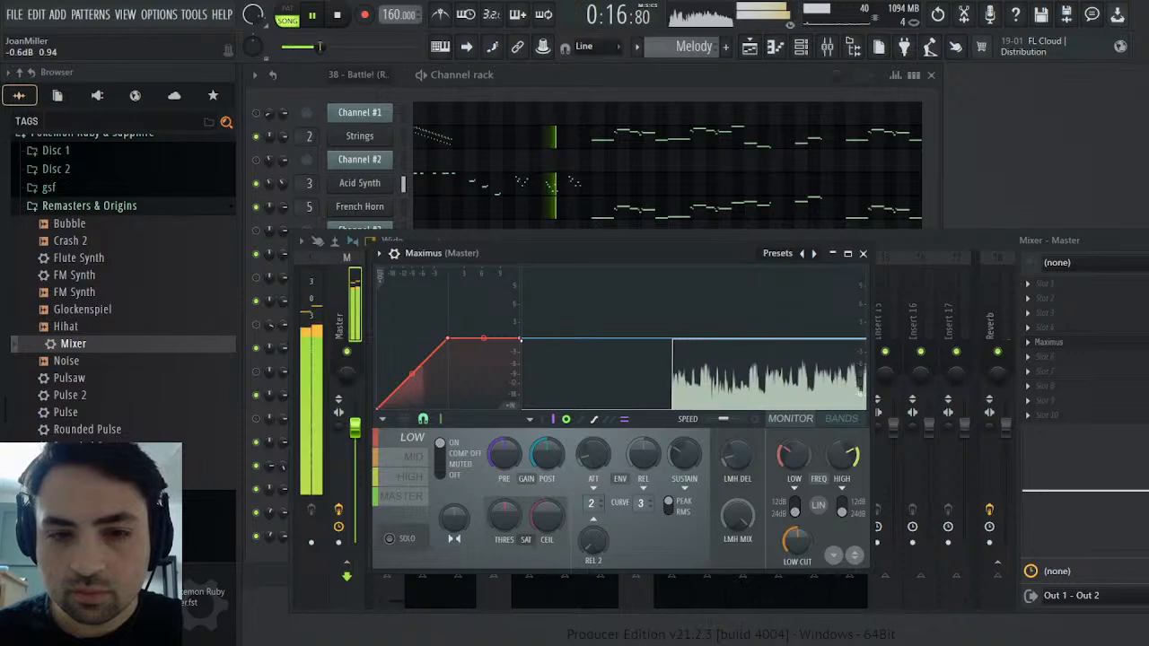
drag(519, 340, 525, 361)
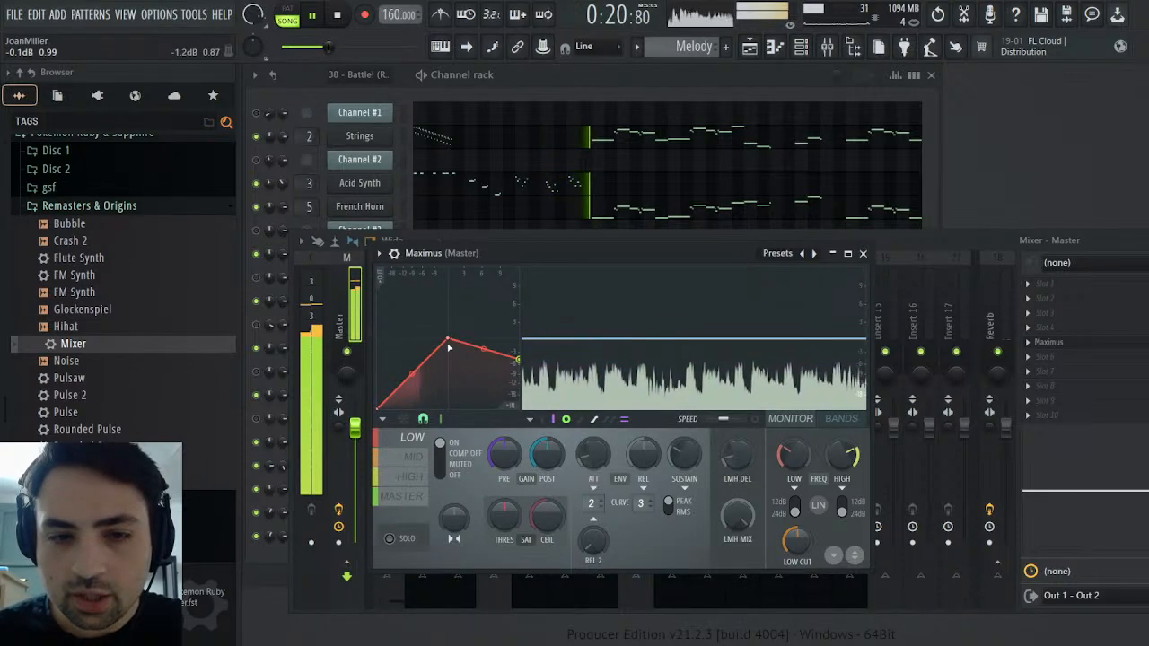
drag(447, 341, 447, 361)
click(403, 541)
right_click(421, 367)
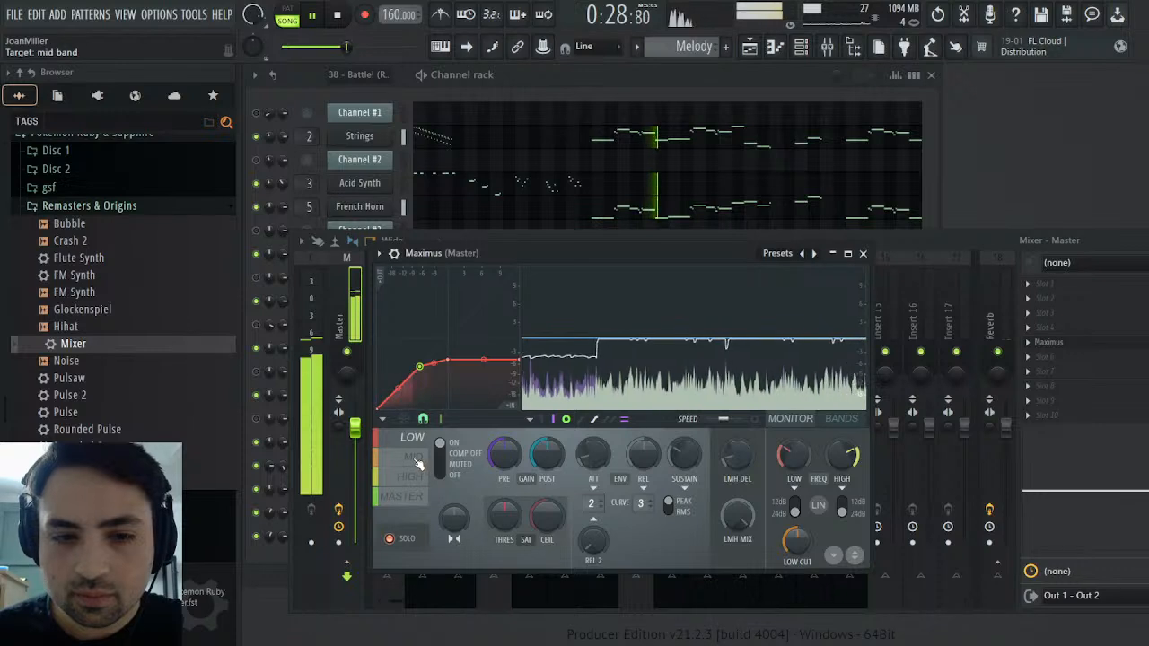
Limit Maximus's Mid band by lowering its curve ceiling to about -3 dB and adding a soft knee
click(415, 457)
drag(520, 339, 521, 352)
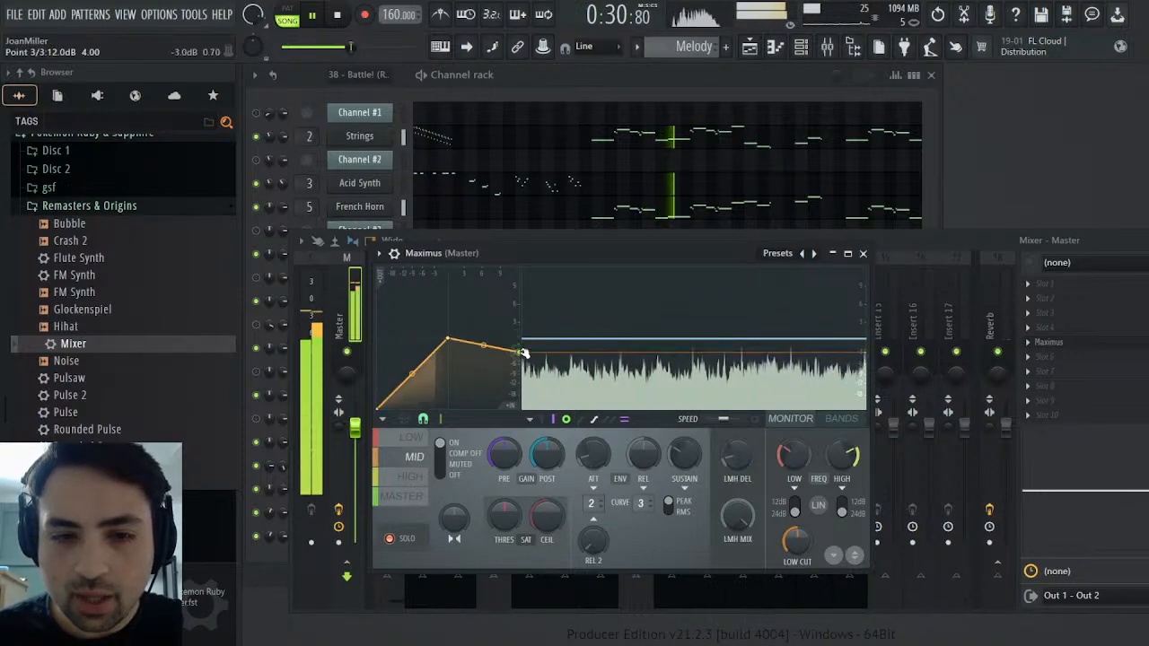
drag(447, 347, 431, 360)
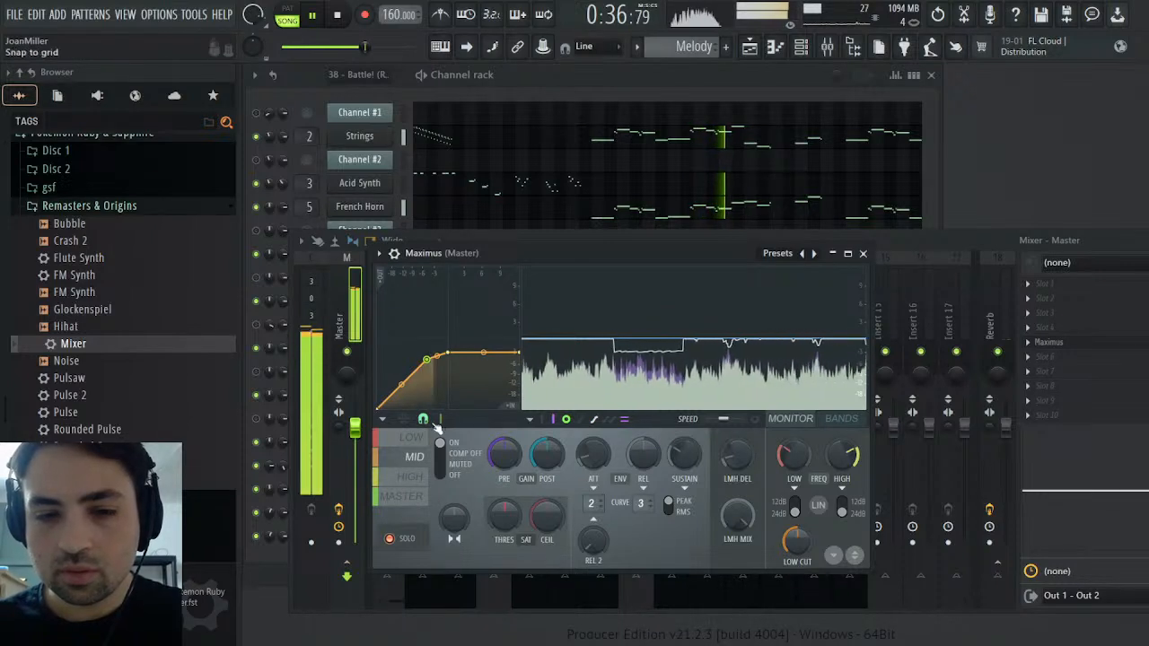
Flatten Maximus's High band curve at about half its original height and add a soft knee point
click(417, 486)
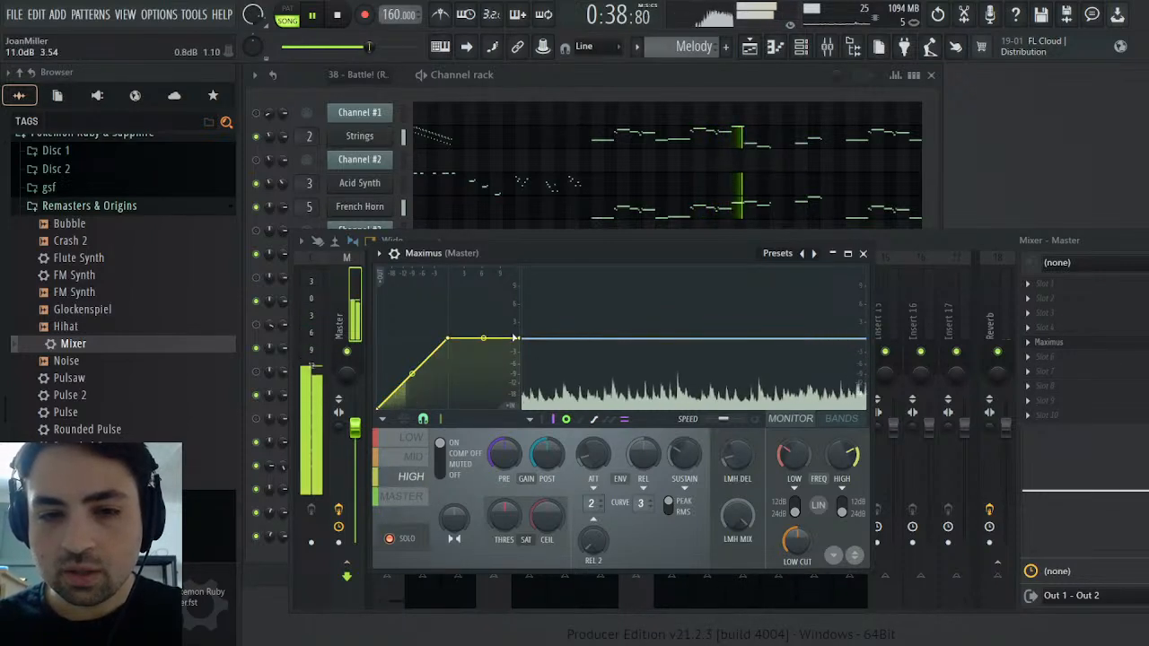
drag(522, 338, 517, 372)
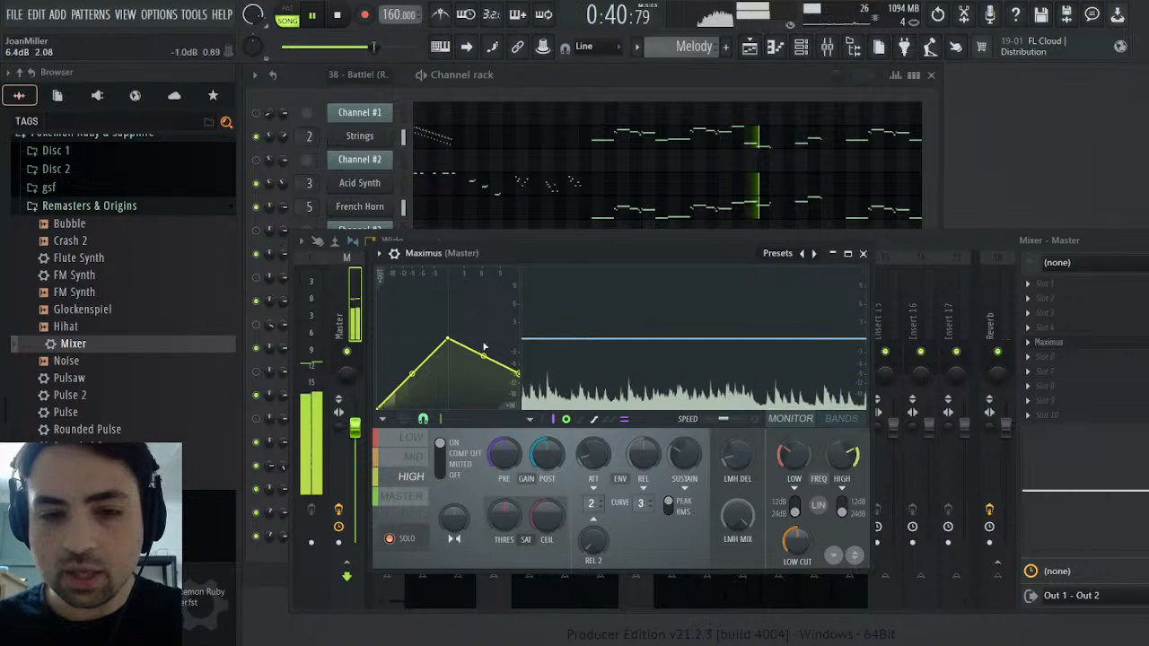
drag(458, 343, 456, 378)
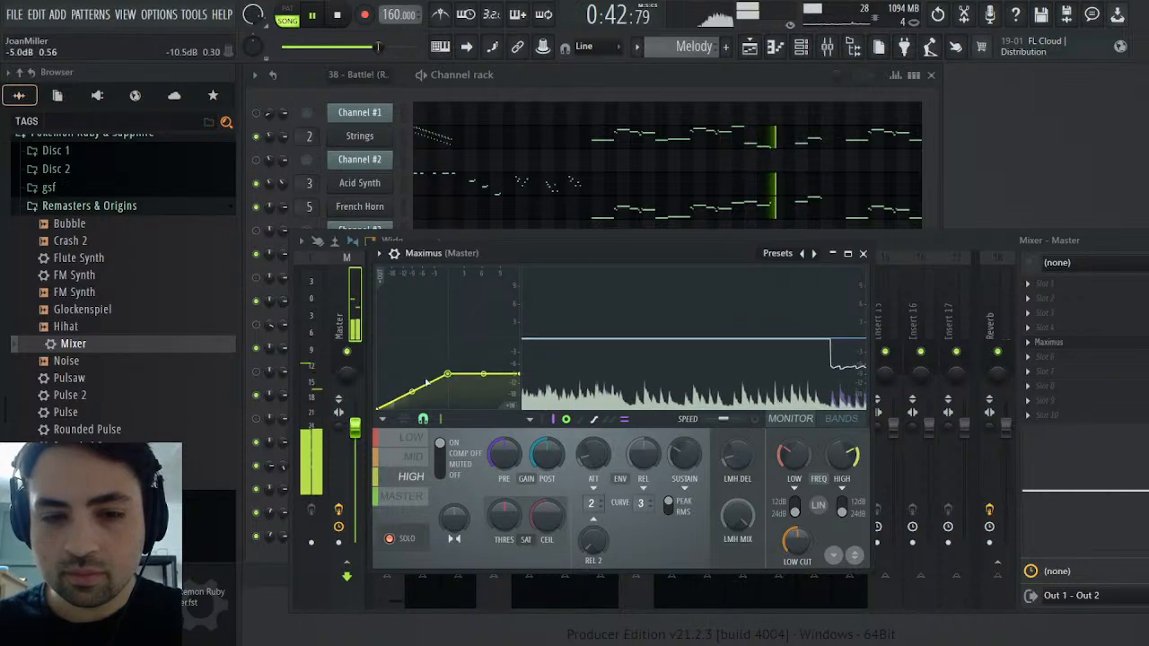
right_click(406, 381)
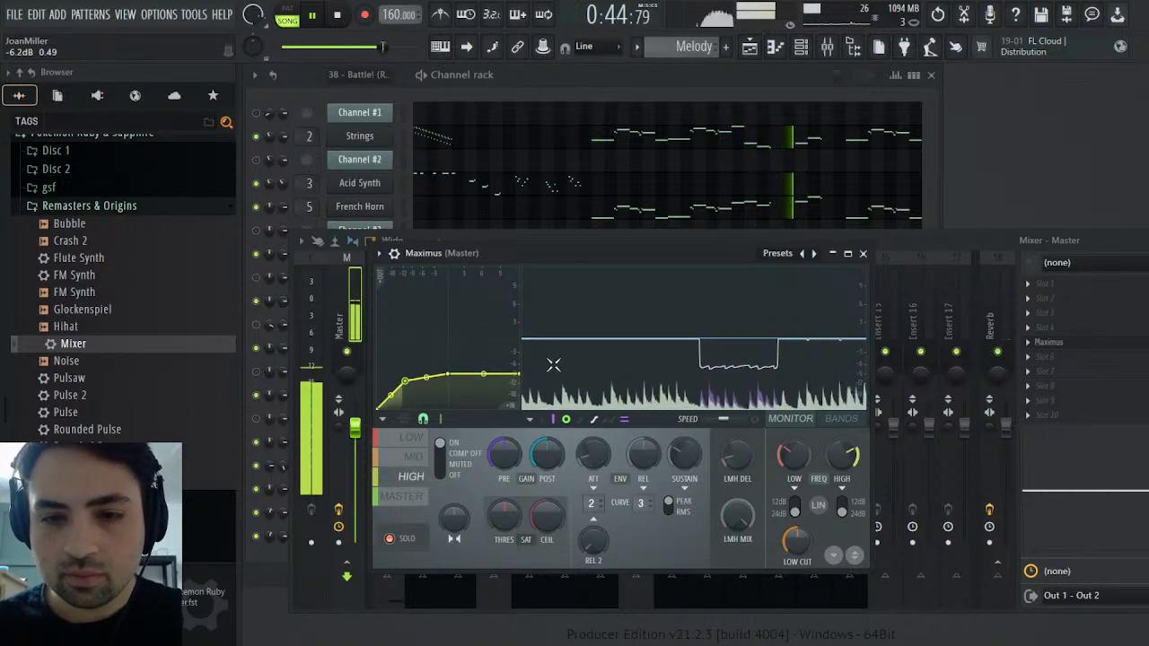
Listen to the full Maximus output with the band solo off, leave the Master band selected, and close the plugin
click(402, 497)
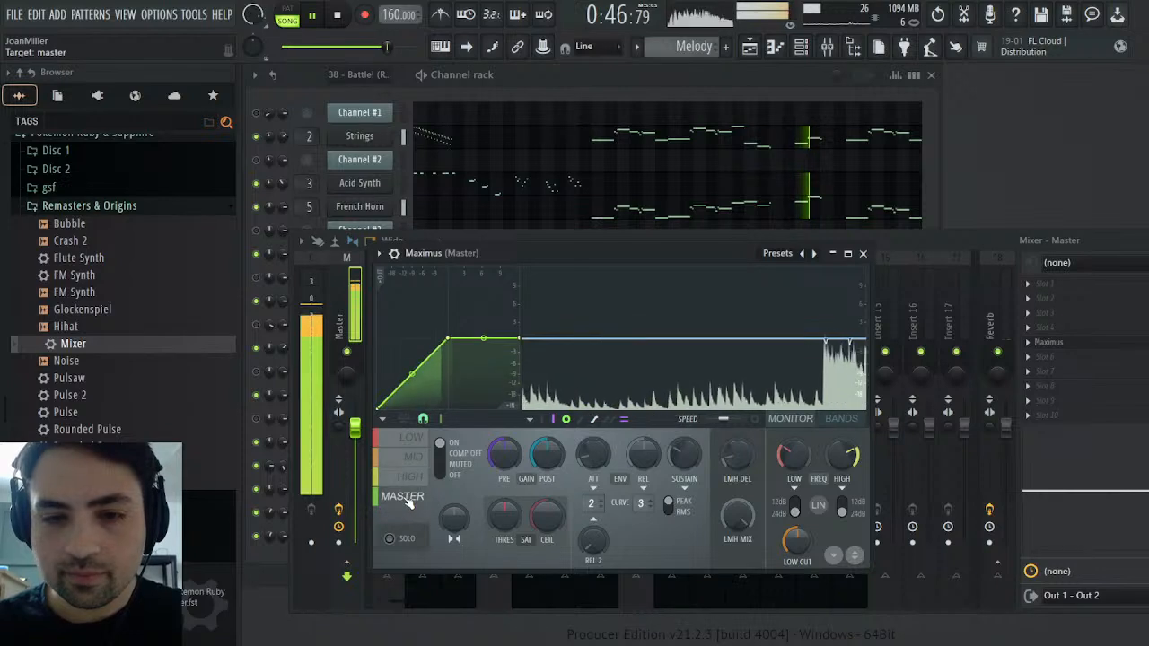
click(414, 456)
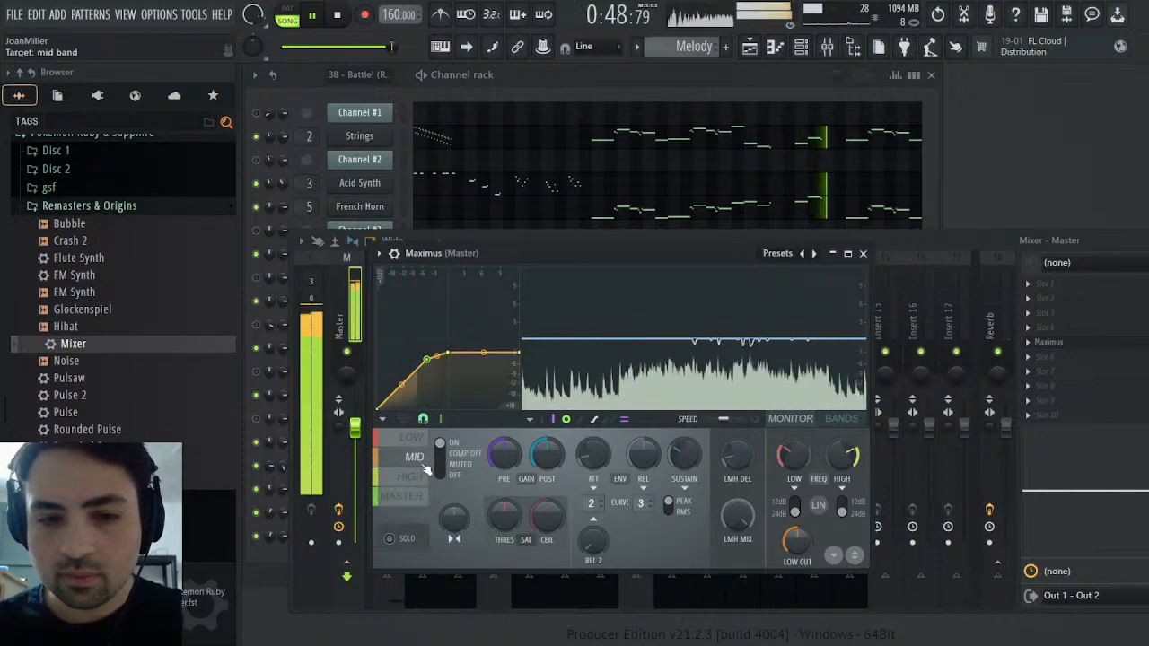
click(402, 496)
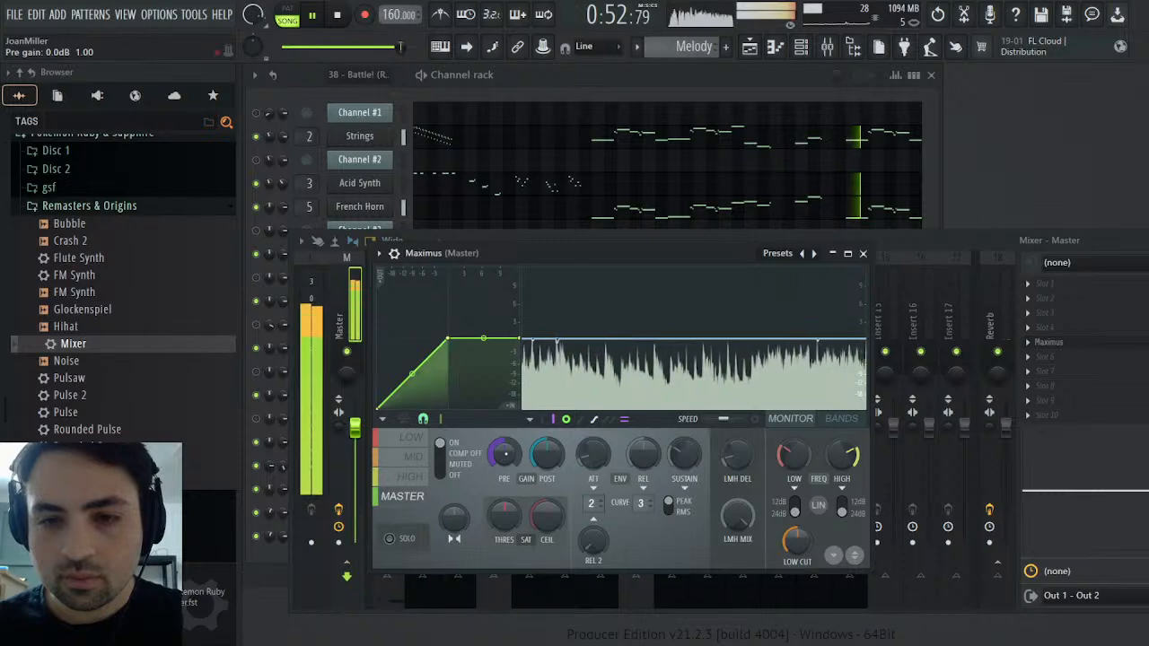
click(864, 254)
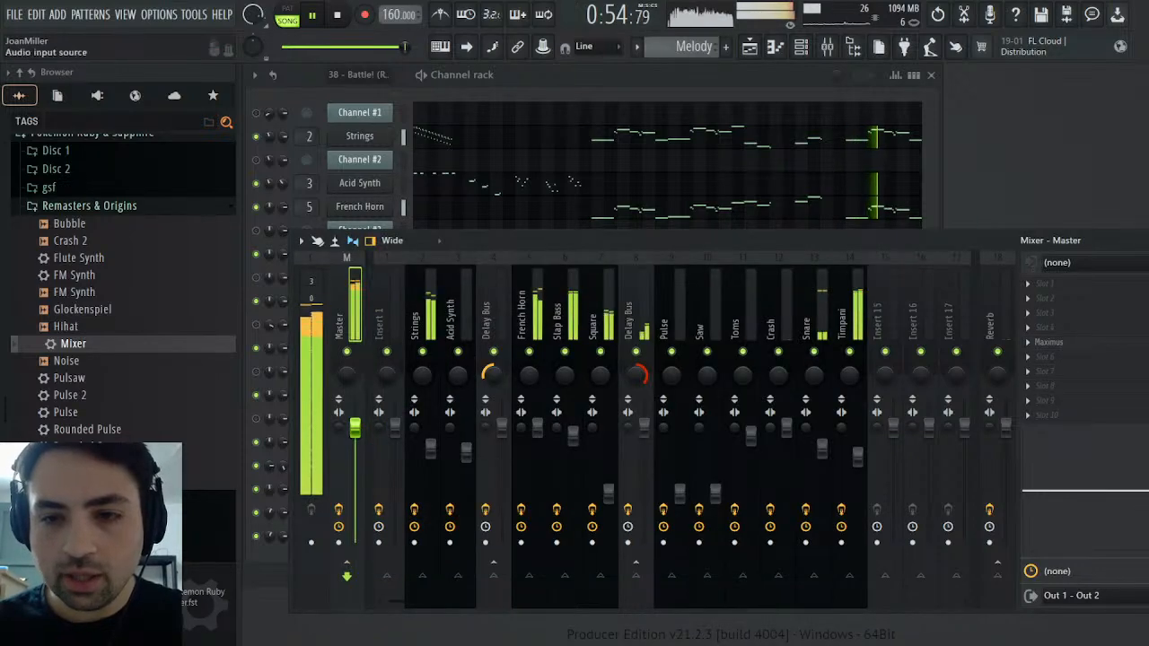
Restart song playback from the beginning and bring up the playlist with the arranged patterns
key(F9)
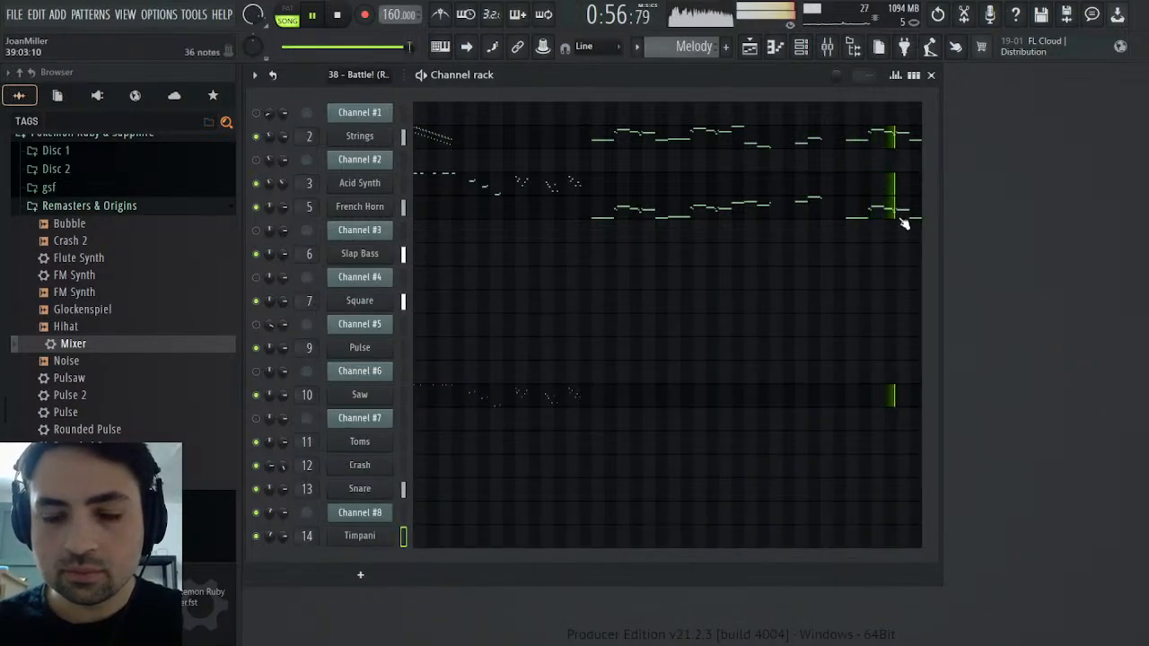
click(827, 48)
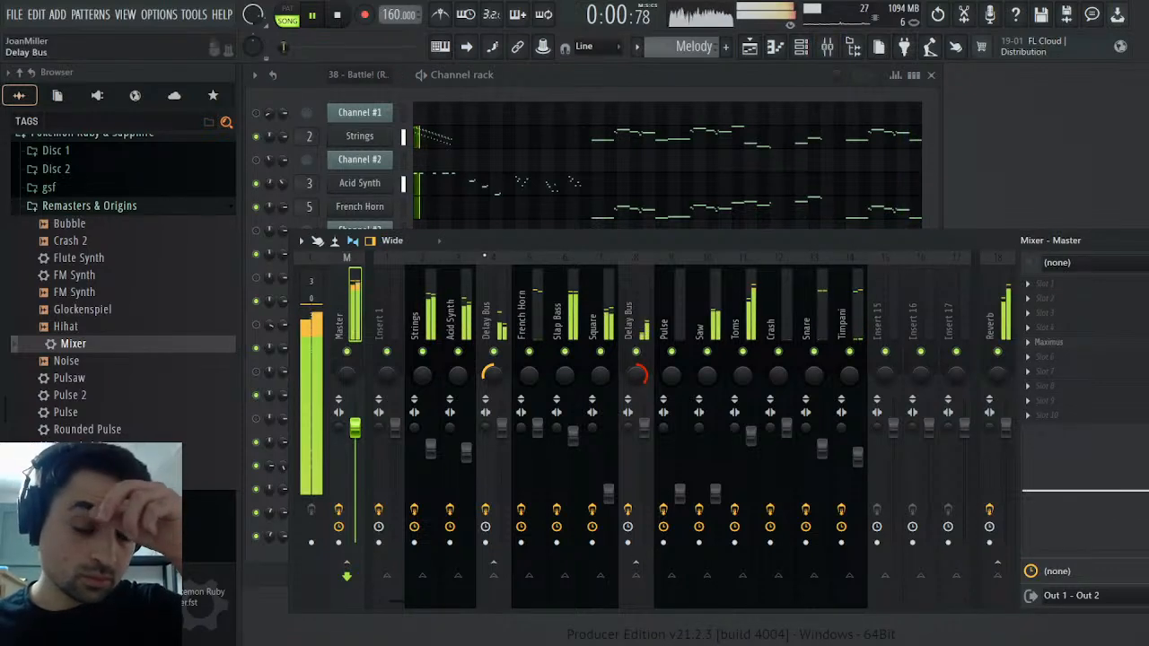
click(338, 17)
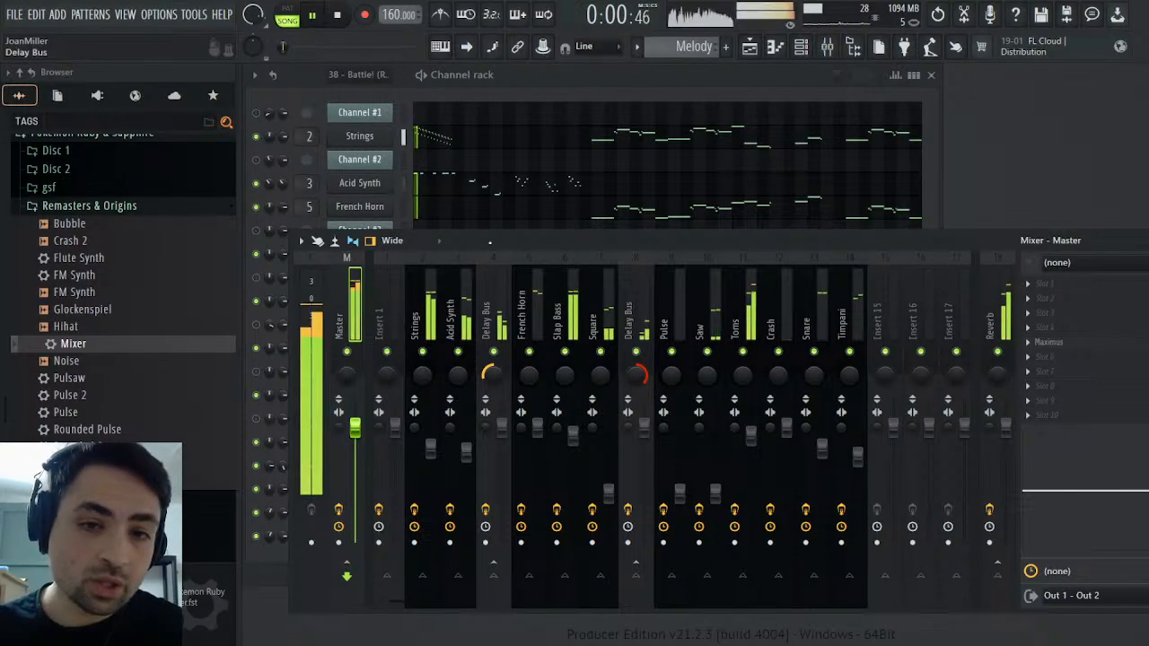
click(750, 46)
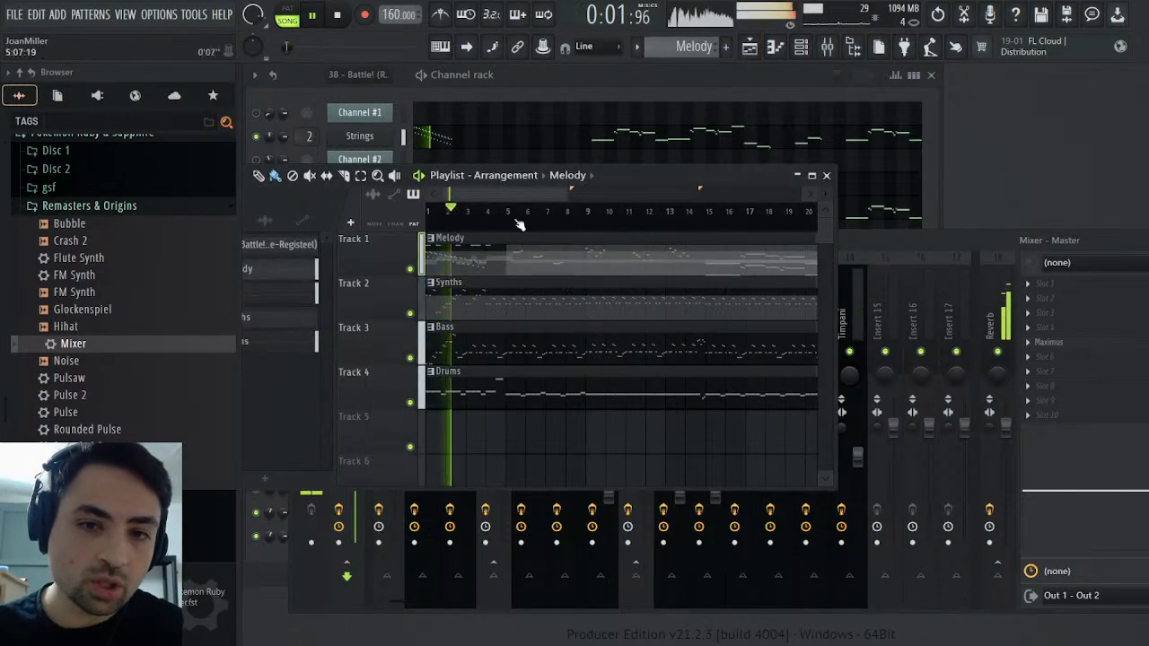
Play the song from bar 14 and solo the French Horn, followed by the Strings mixer track, to compare their sound
click(688, 211)
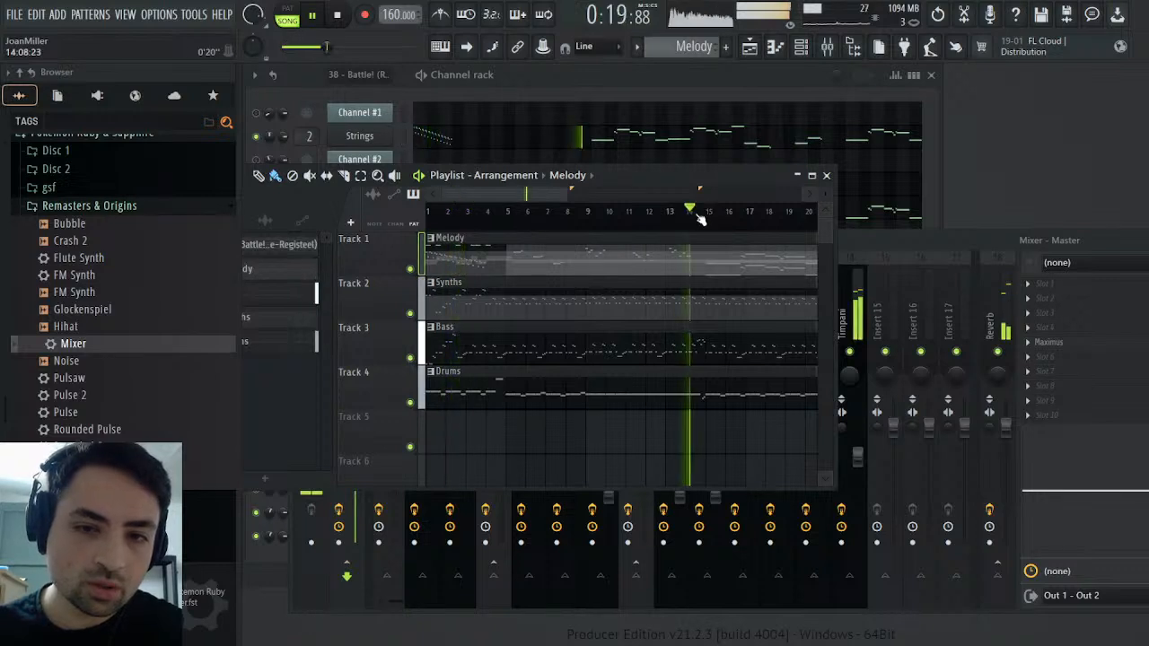
click(827, 176)
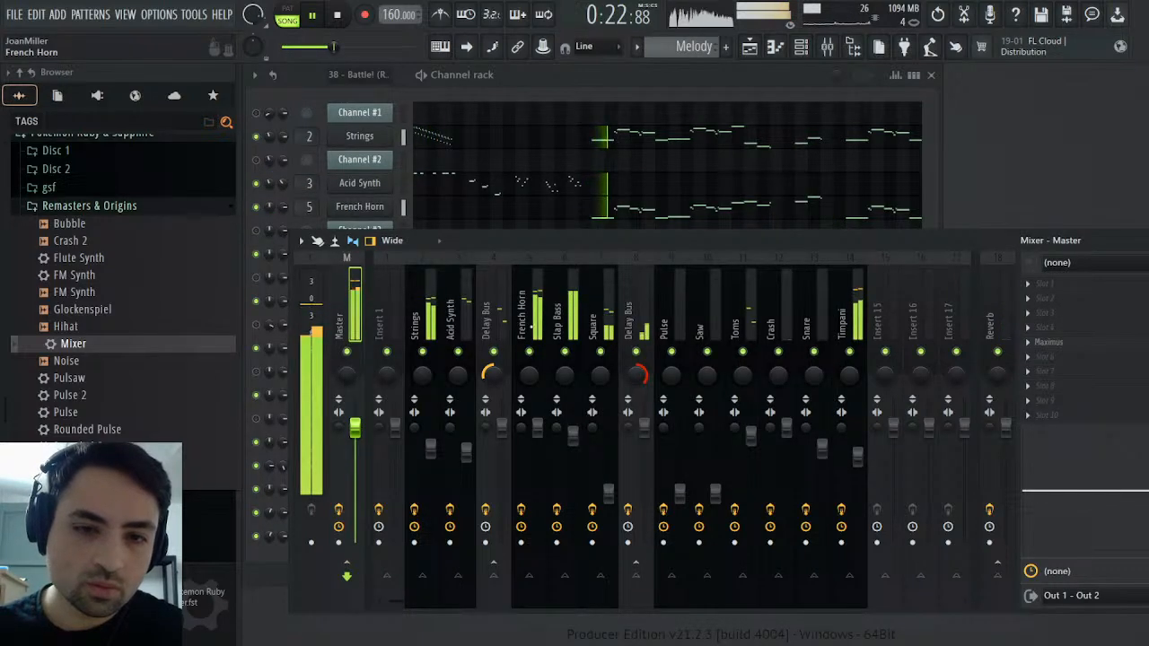
click(531, 350)
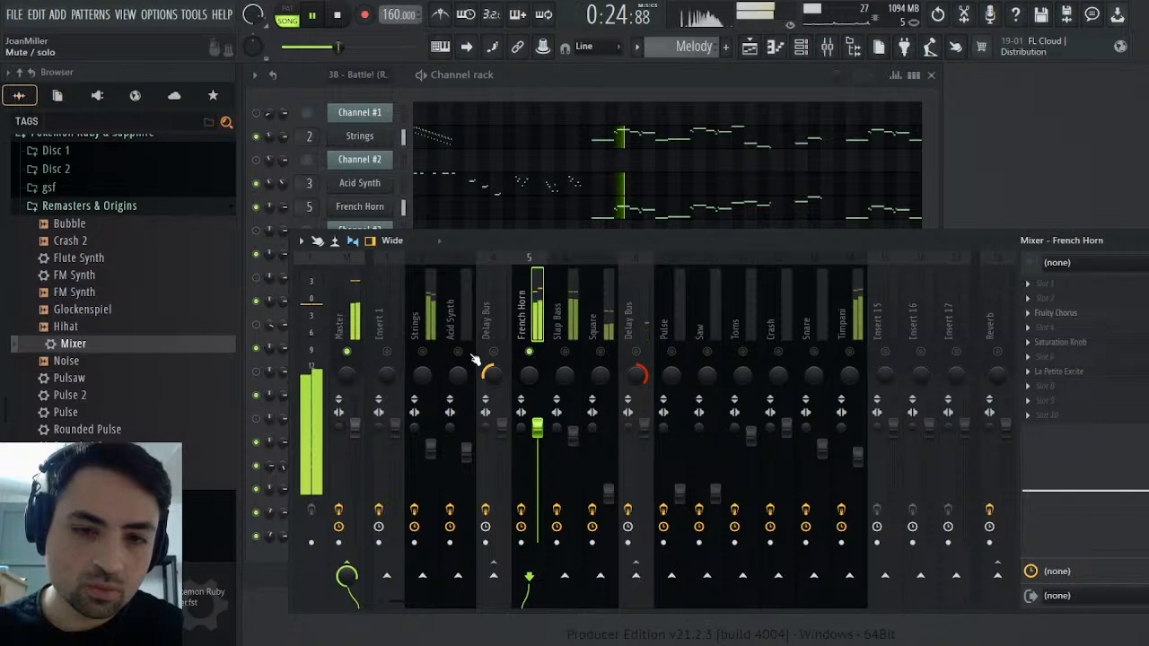
click(422, 352)
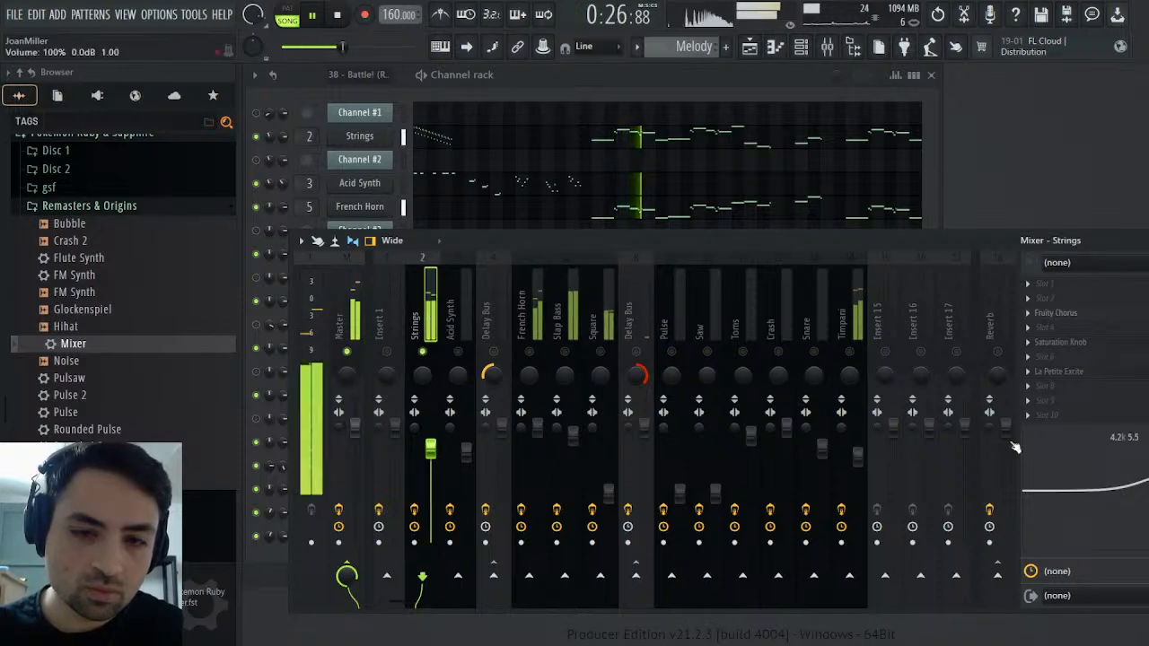
Reduce the Strings track's high EQ boost to about 3.7 at 4.1k, check its Saturation Knob effect, and end the solo
drag(1140, 469, 1138, 475)
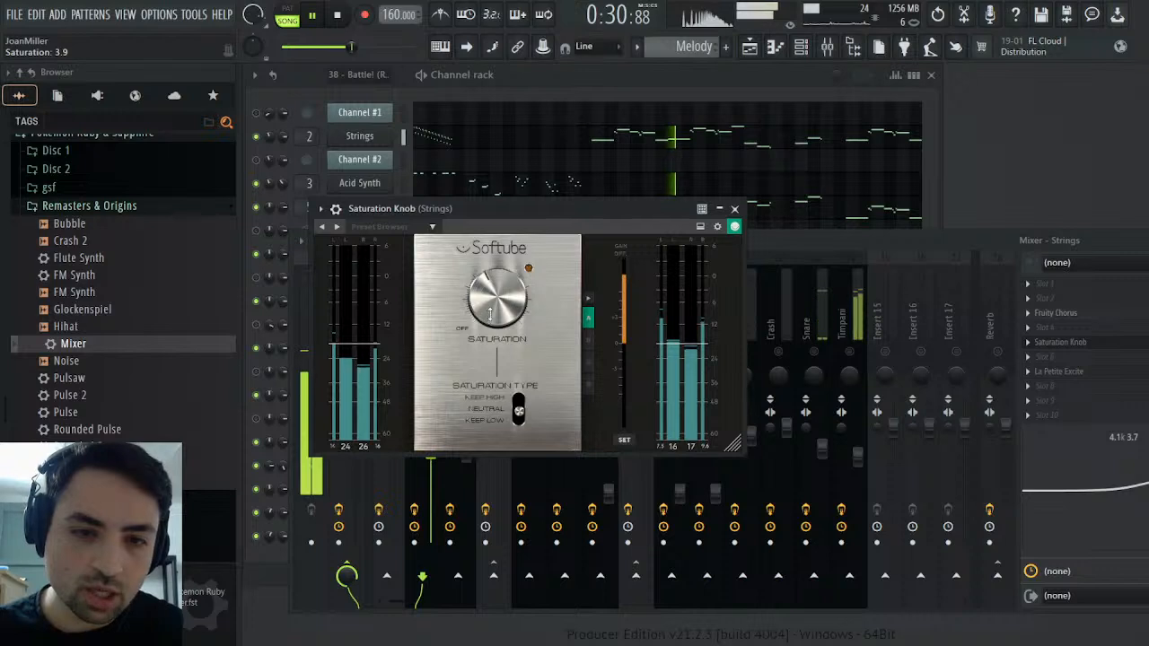
click(736, 210)
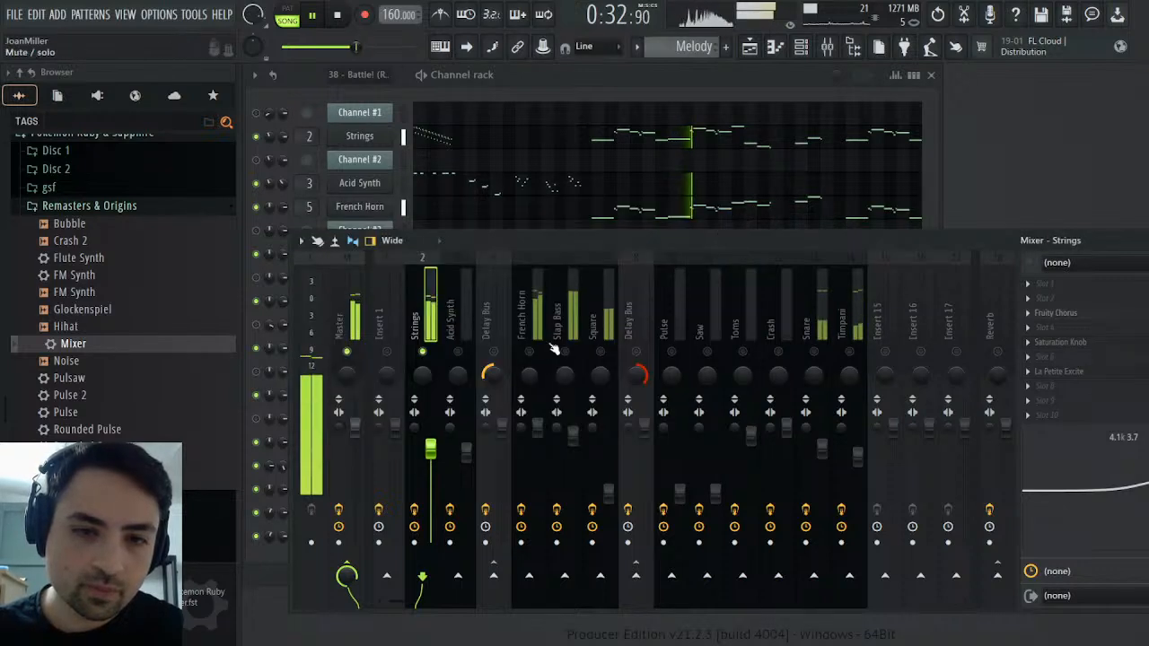
right_click(423, 352)
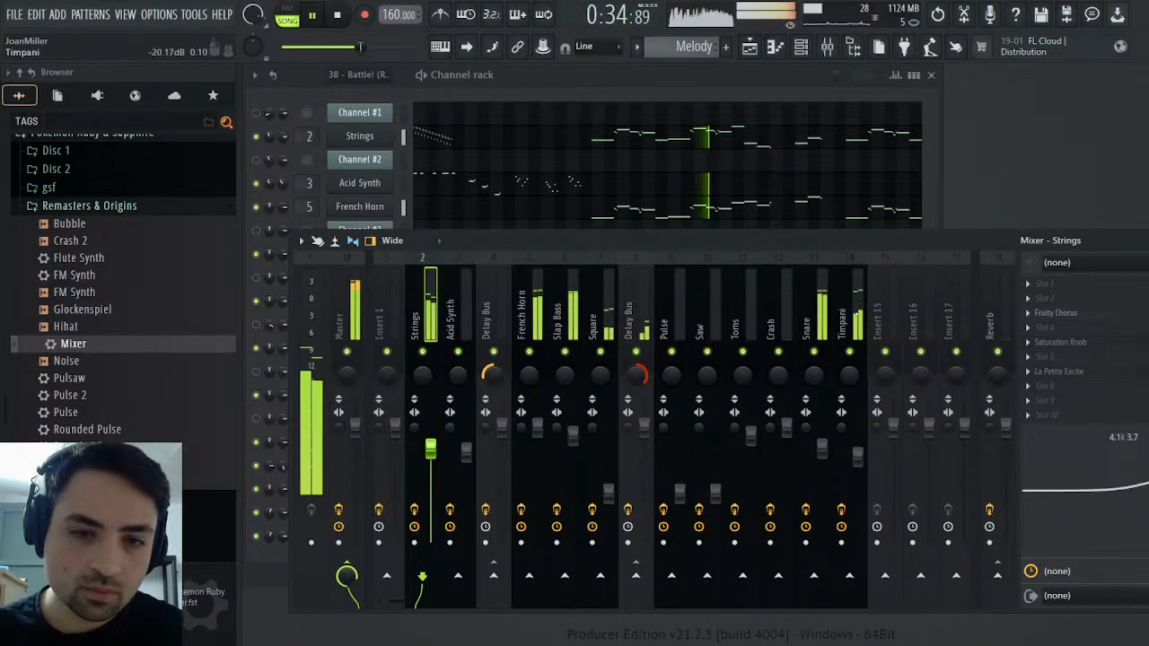
Inspect the Maximus output on the Master track while the full mix plays
click(1147, 240)
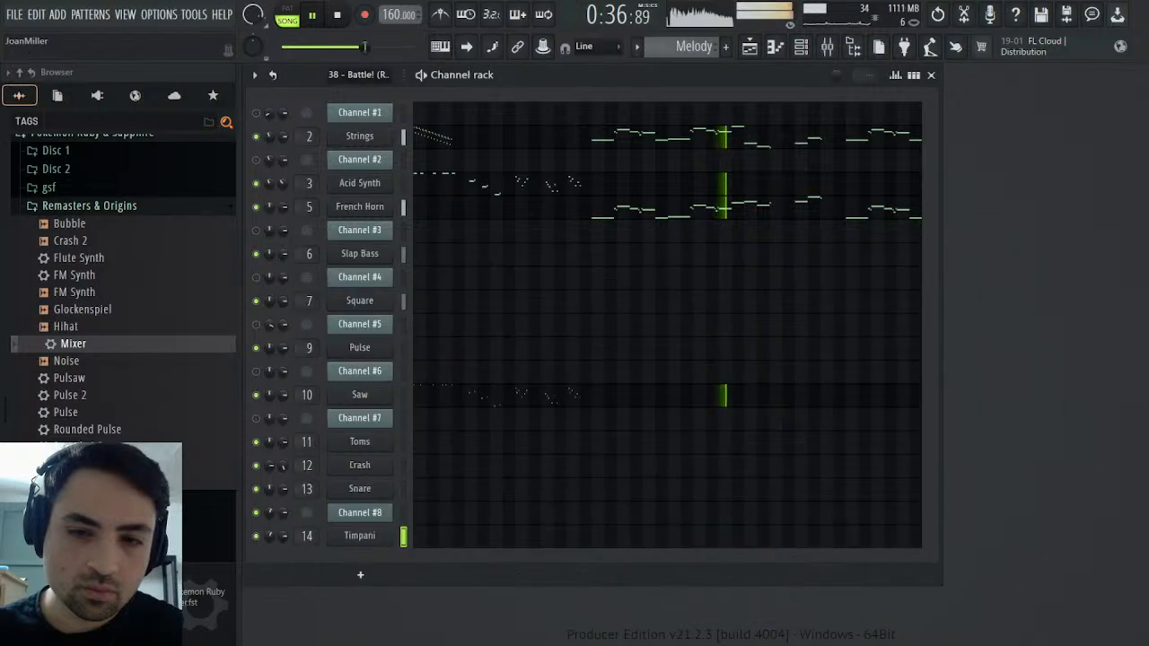
click(827, 46)
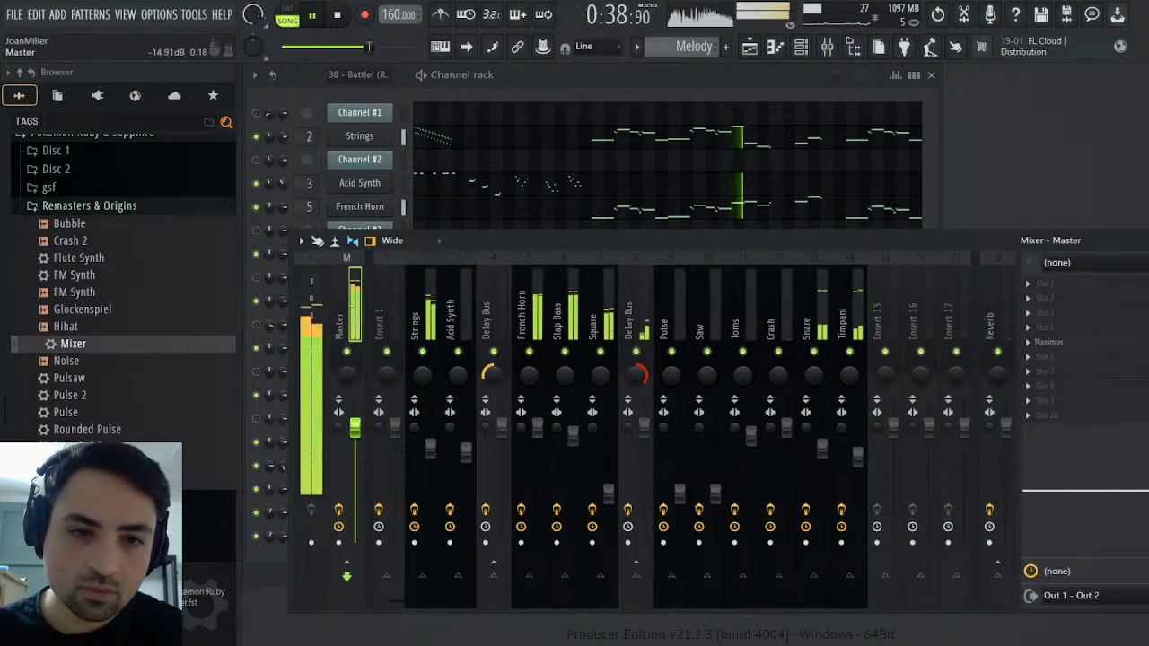
click(1079, 343)
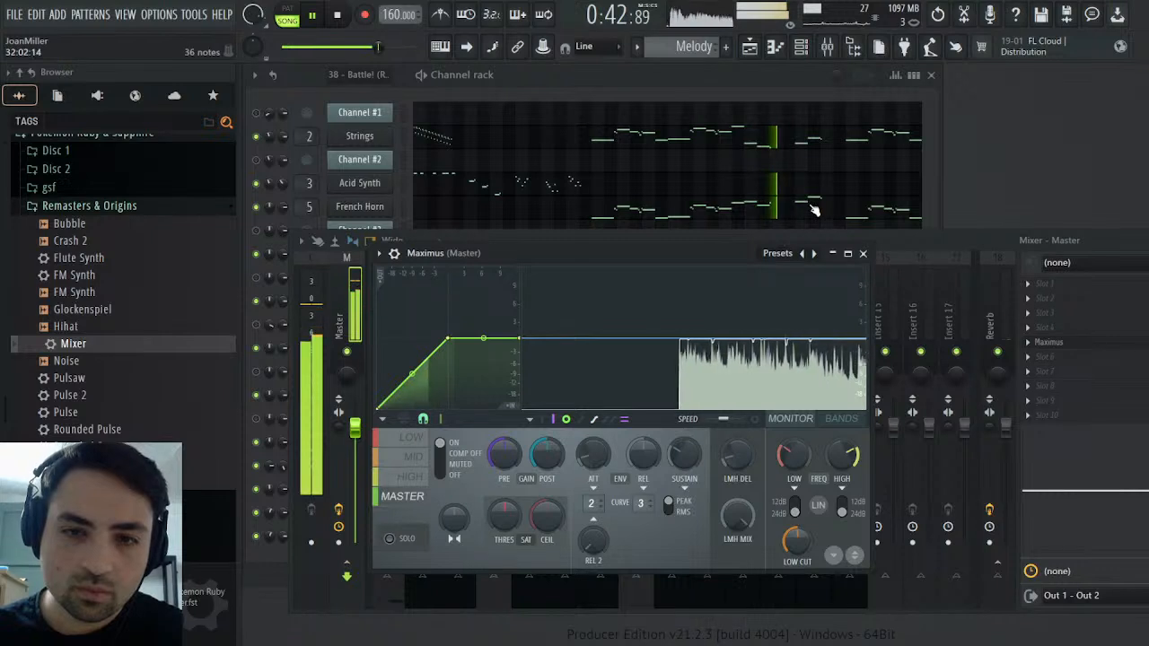
Add Fruity parametric EQ 2 to the French Horn's slot 9, boost band 3 about 6 dB near 200 Hz, and lower the main level slightly
click(827, 47)
click(539, 310)
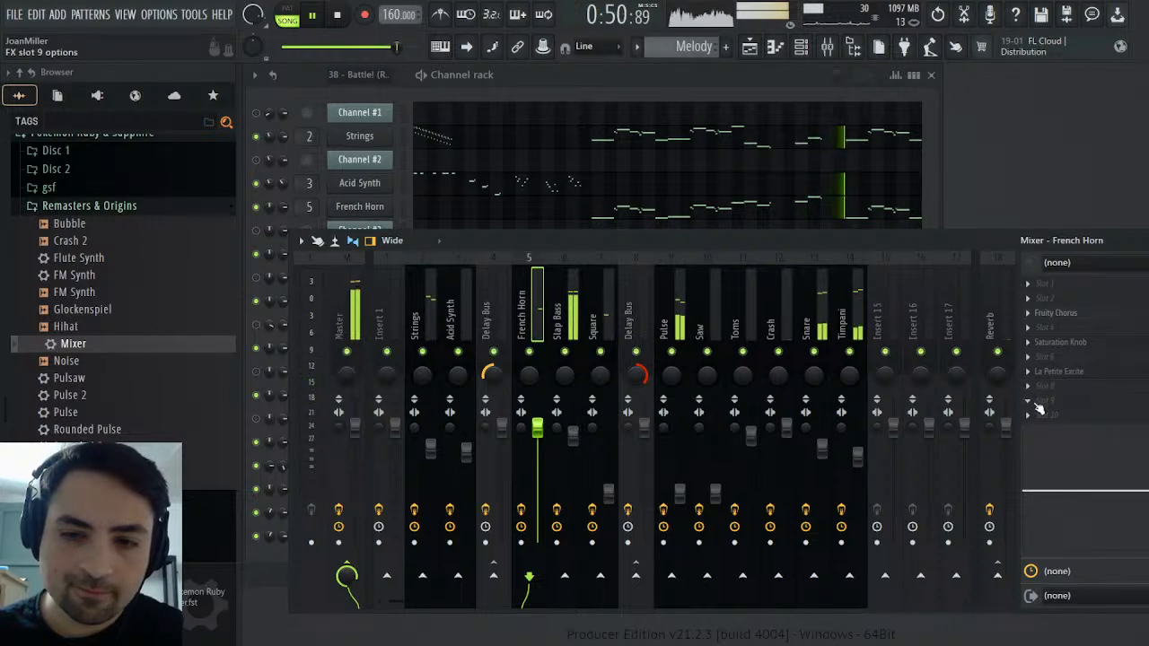
click(867, 232)
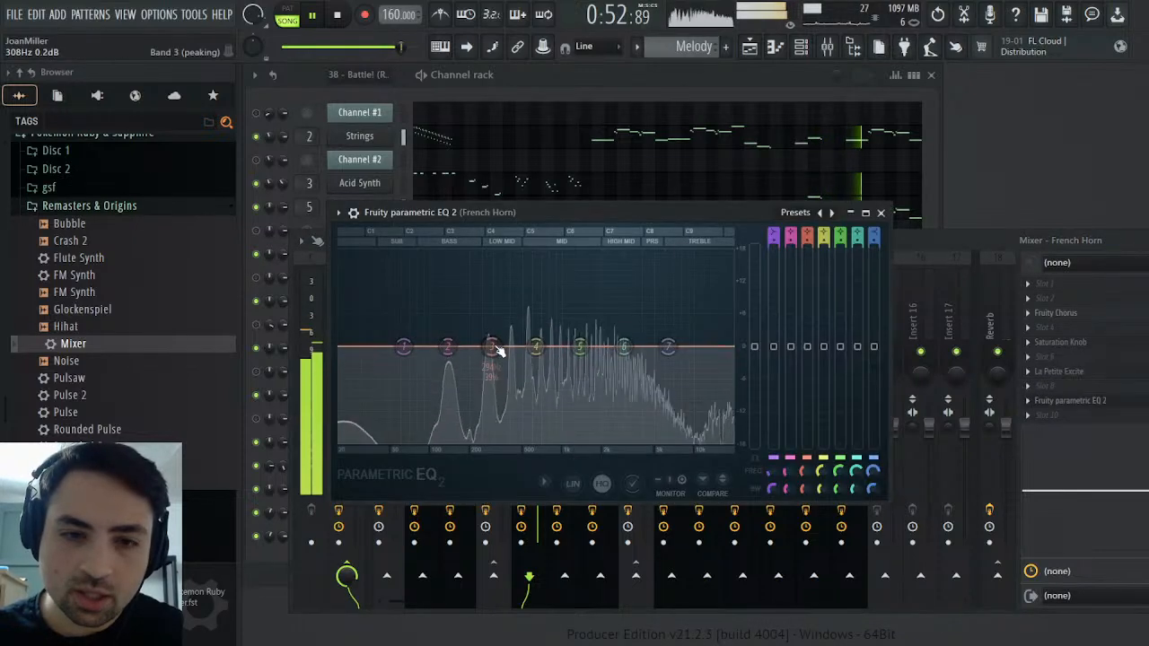
drag(497, 350, 473, 312)
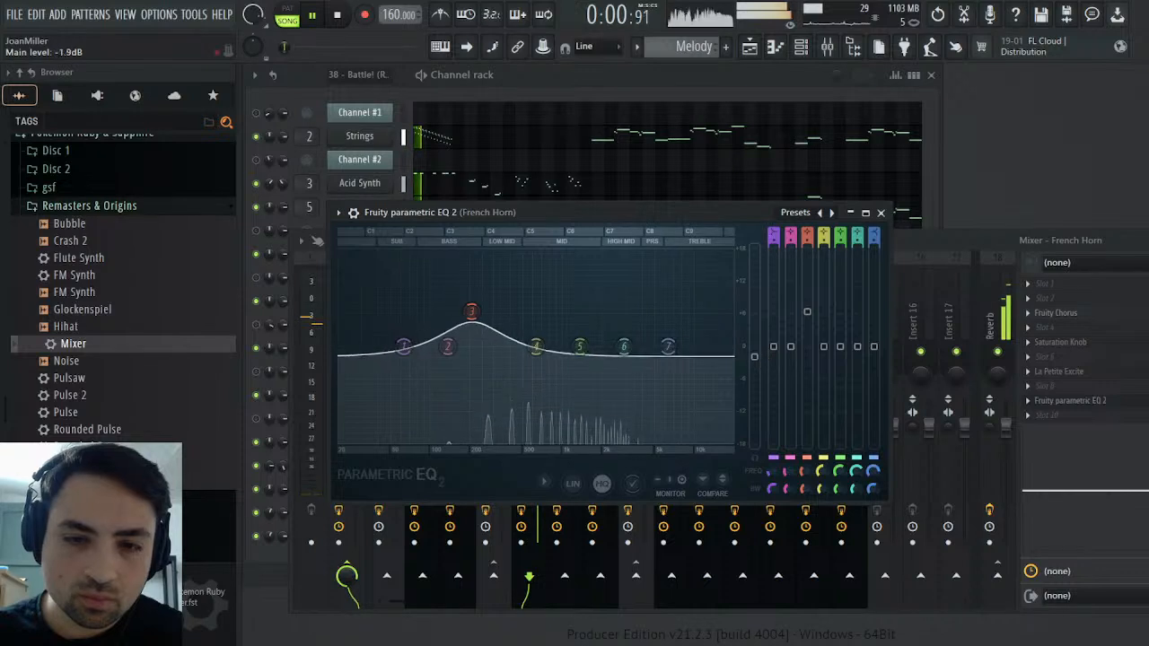
drag(754, 358, 754, 365)
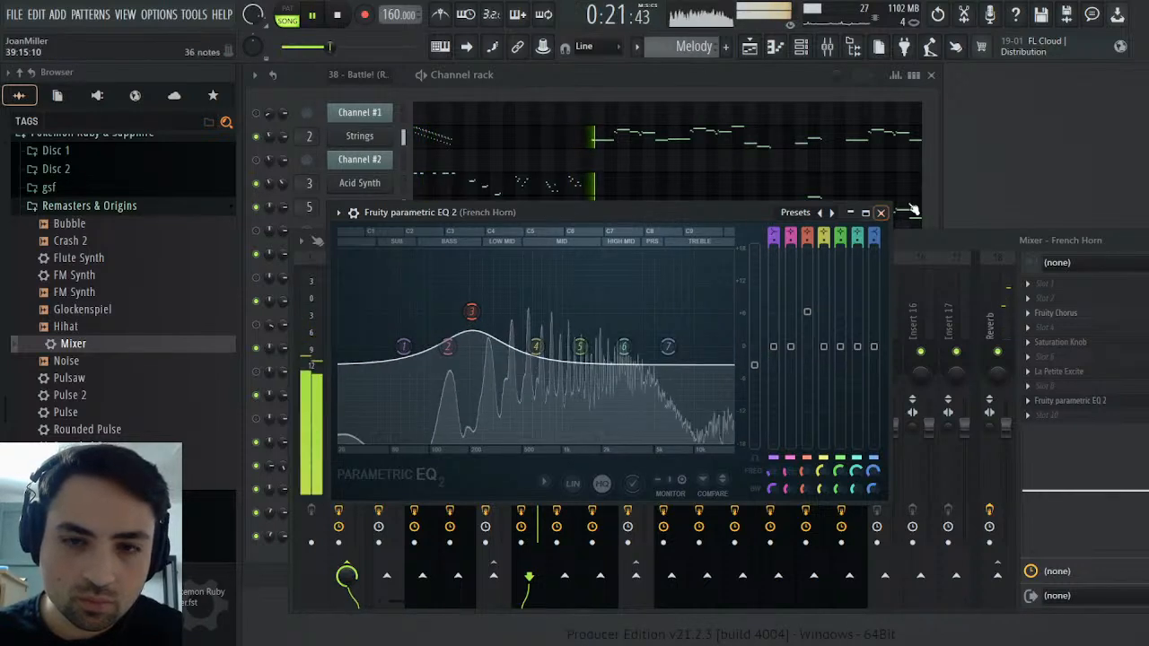
click(882, 213)
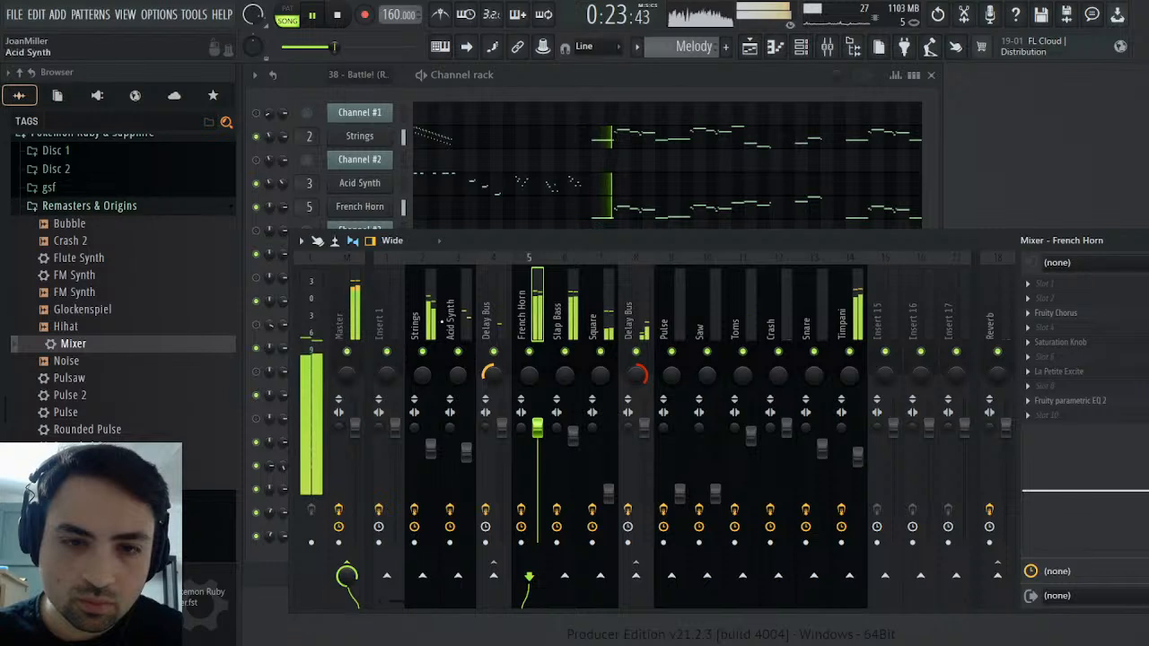
Add Fruity parametric EQ 2 to the Strings with a low-shelf boost of about 4 dB, a slight band 6 cut and a slight band 7 boost
click(430, 316)
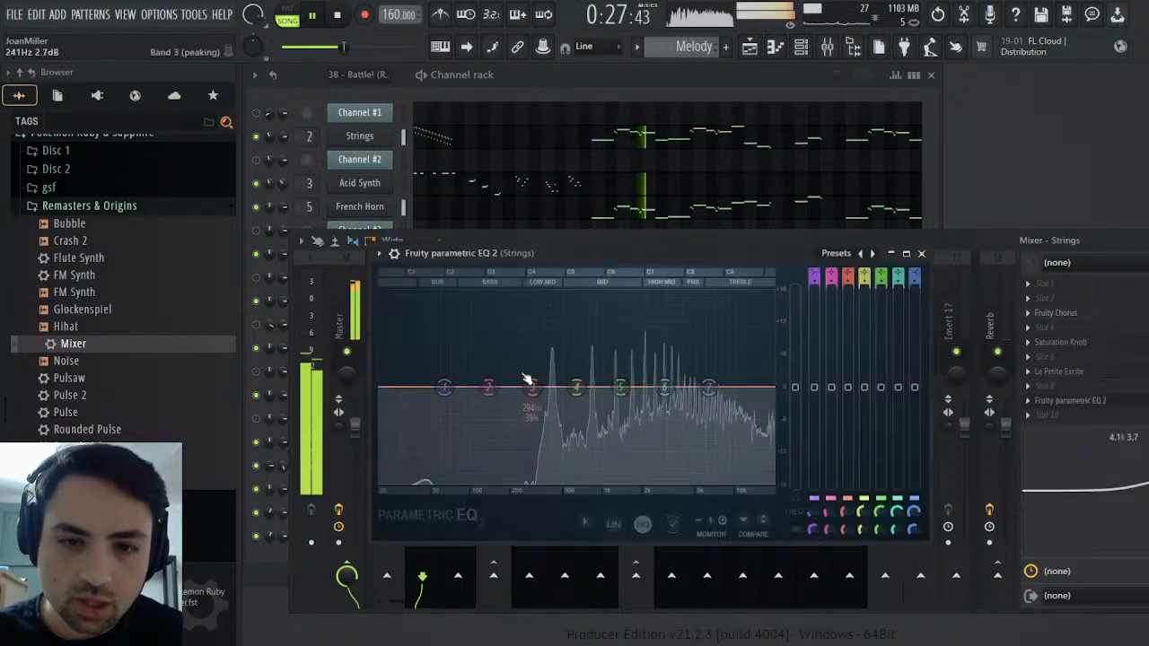
drag(533, 387, 538, 360)
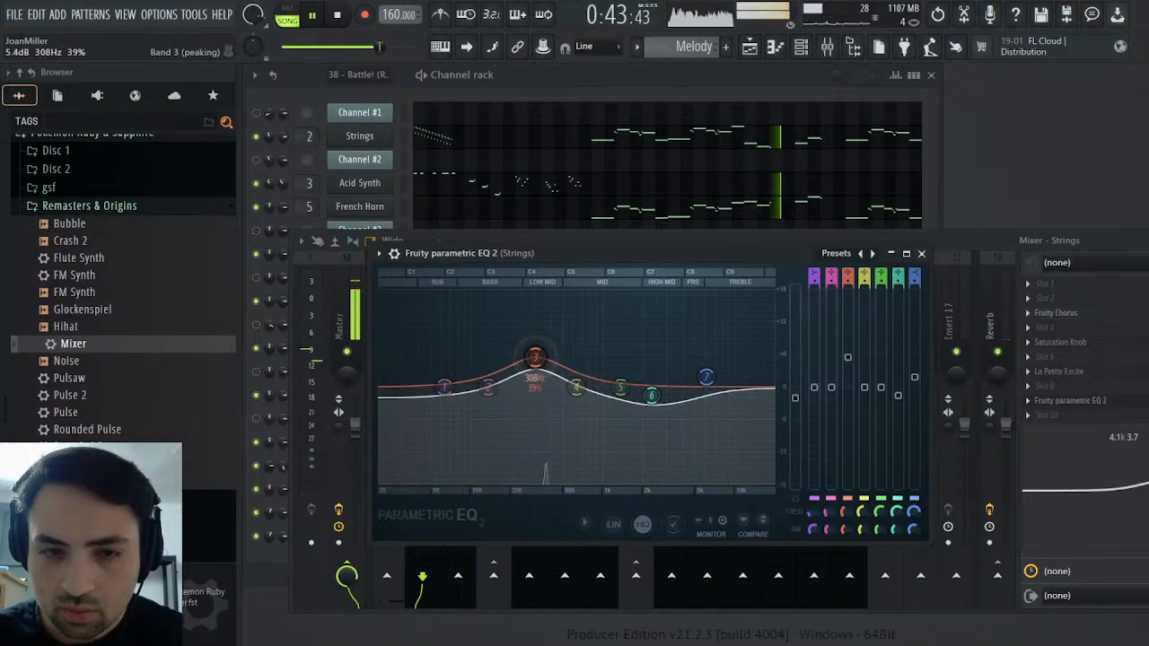
drag(455, 386, 535, 359)
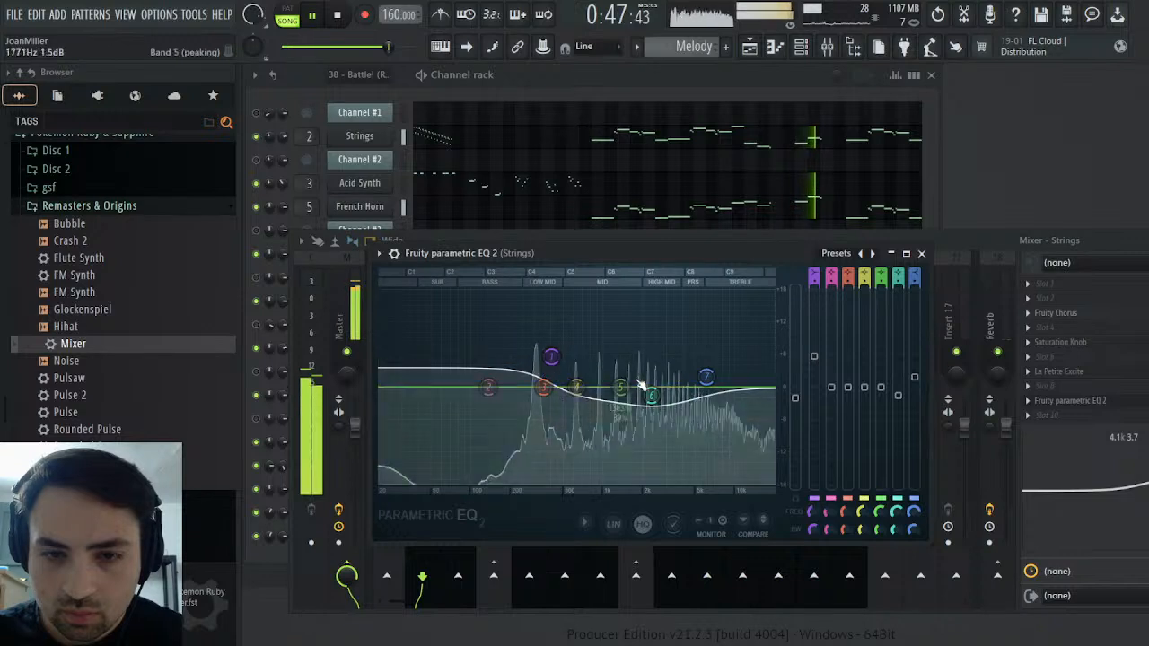
drag(551, 357, 554, 366)
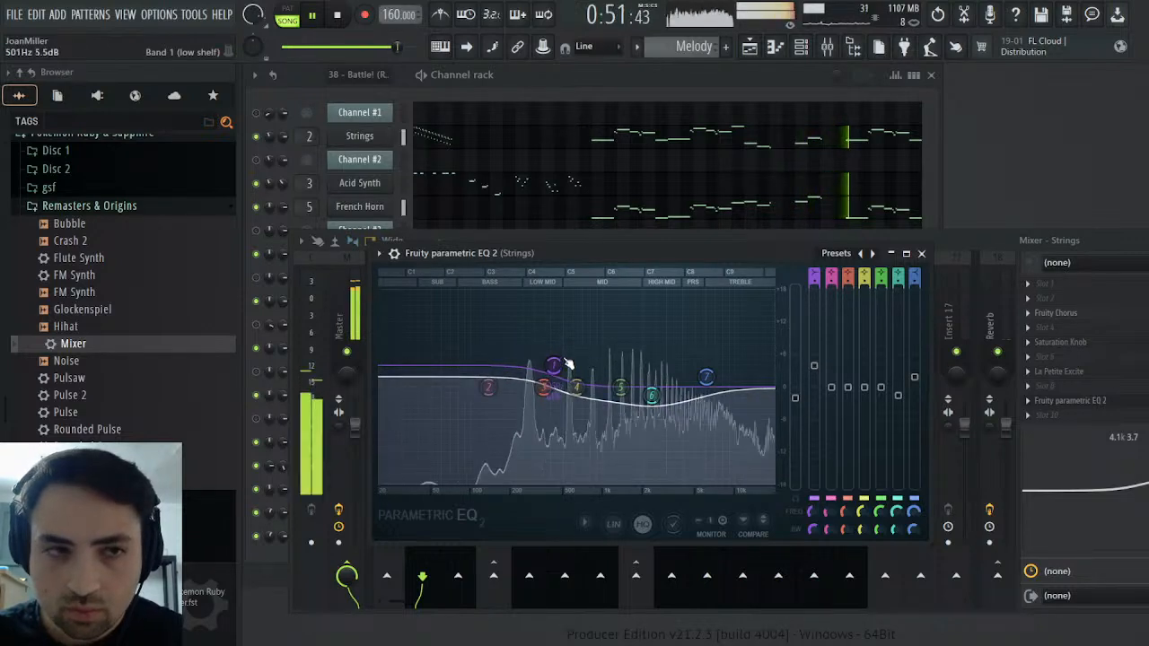
click(922, 253)
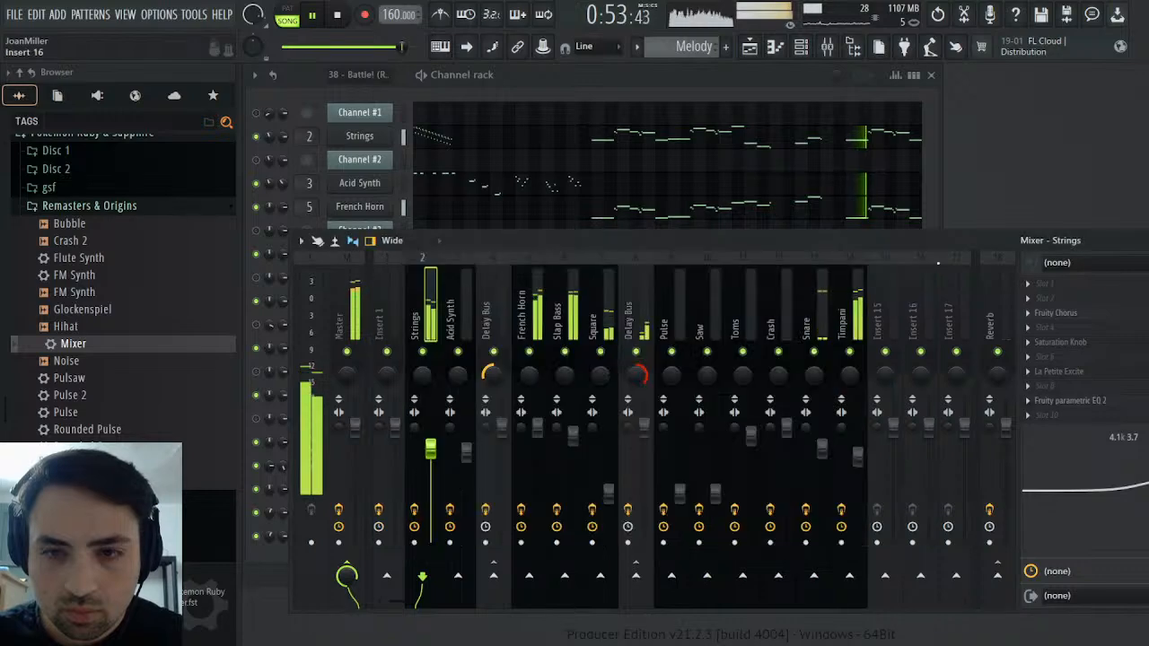
Review the Low, High and Master bands in Maximus while the song plays
click(1138, 241)
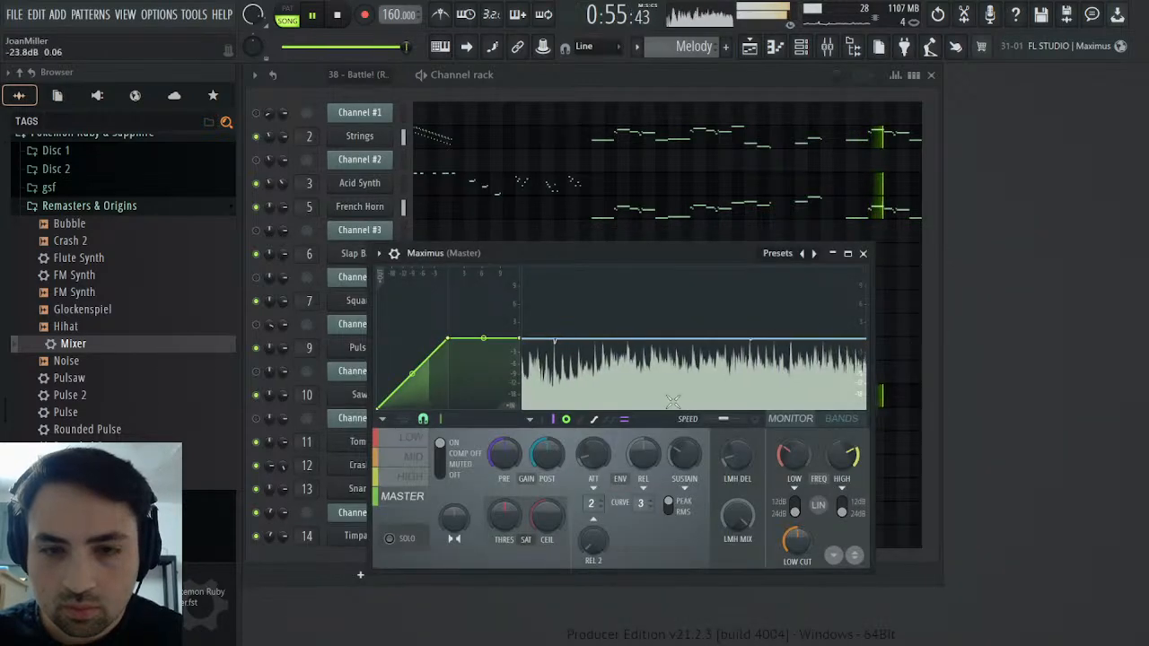
click(409, 439)
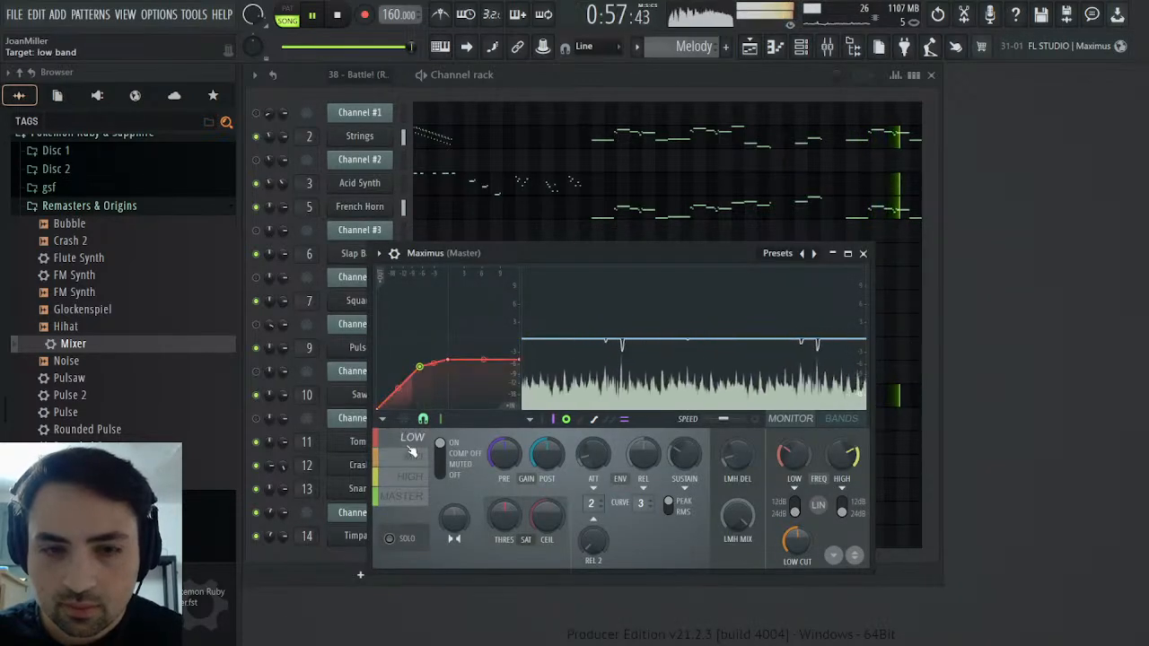
click(410, 476)
click(404, 496)
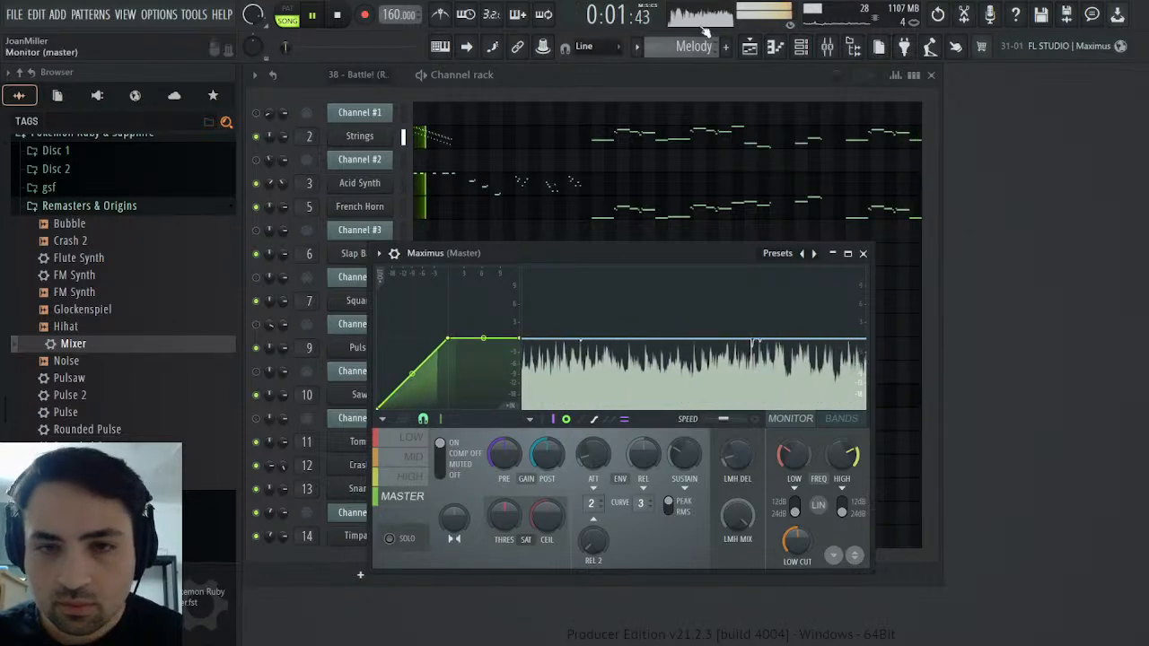
Bring up the playlist, stop playback, and maximize the playlist window
click(750, 46)
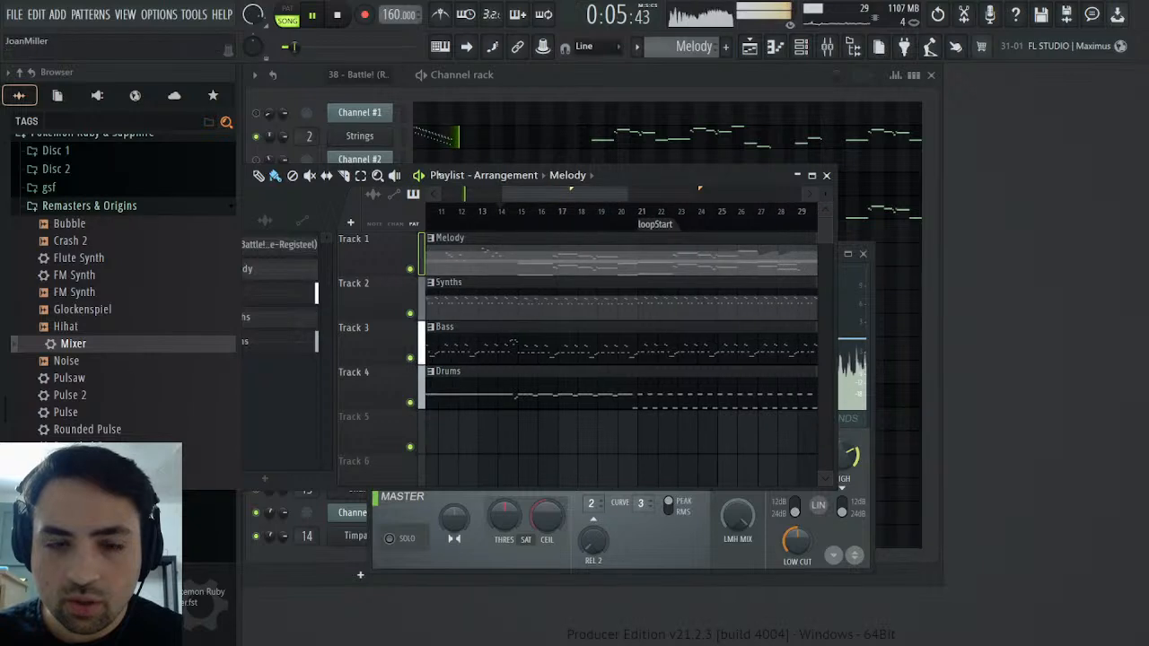
click(334, 18)
click(519, 216)
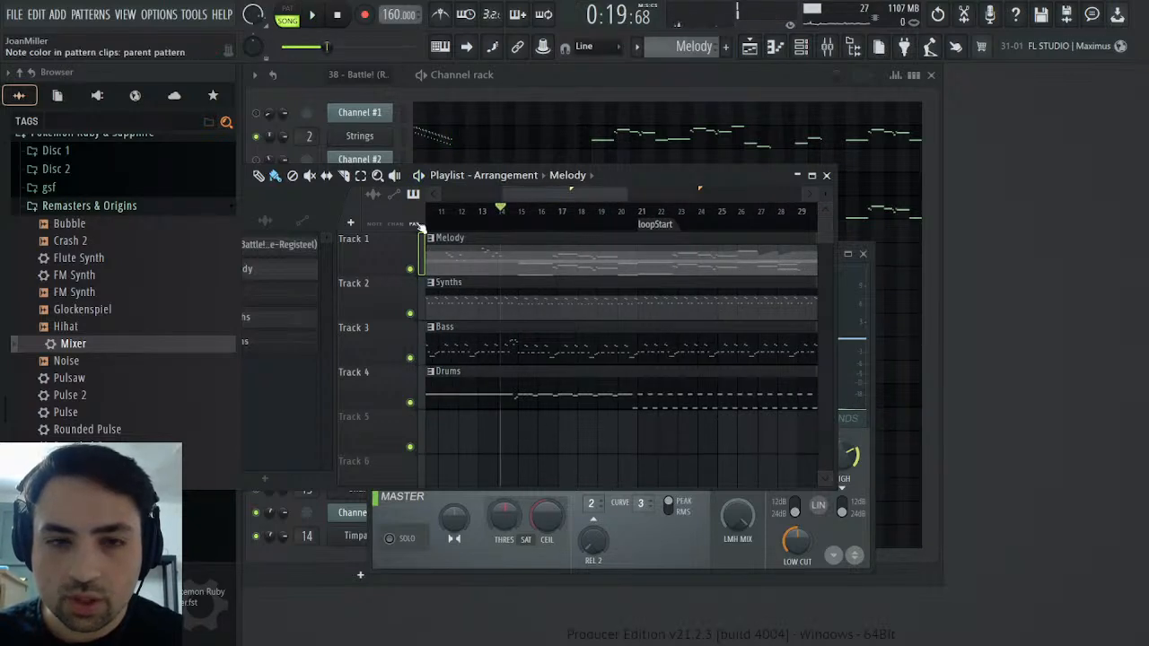
double_click(689, 174)
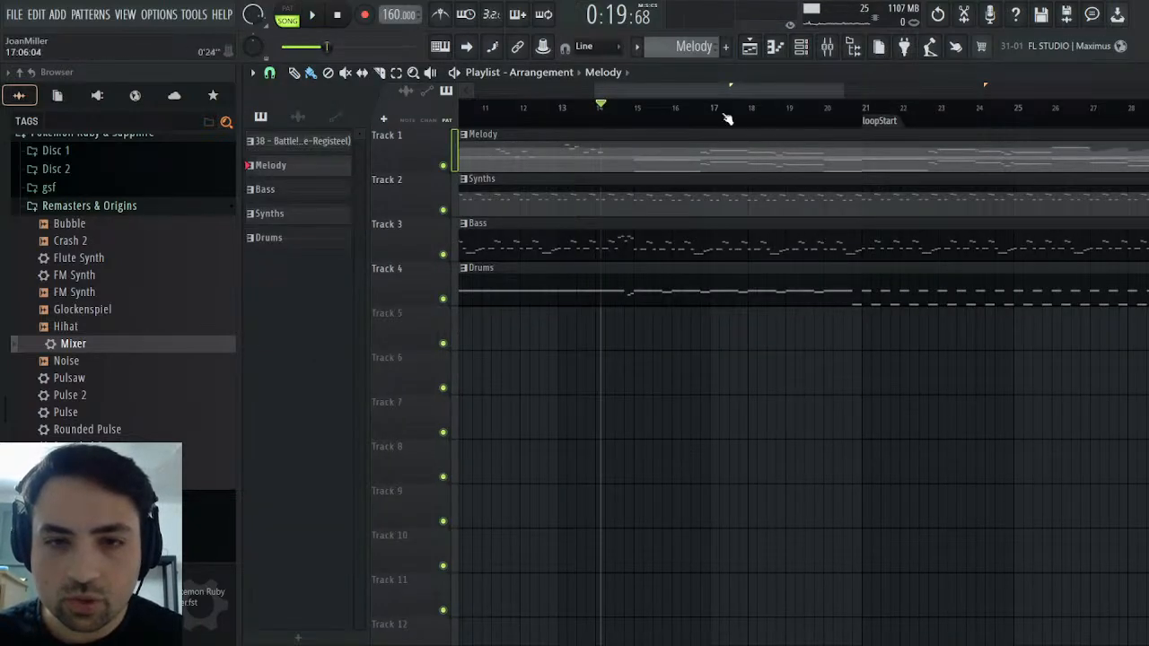
Slice all four pattern clips at the loopStart marker (bar 21) and duplicate the looping section from bar 41
drag(729, 90, 834, 90)
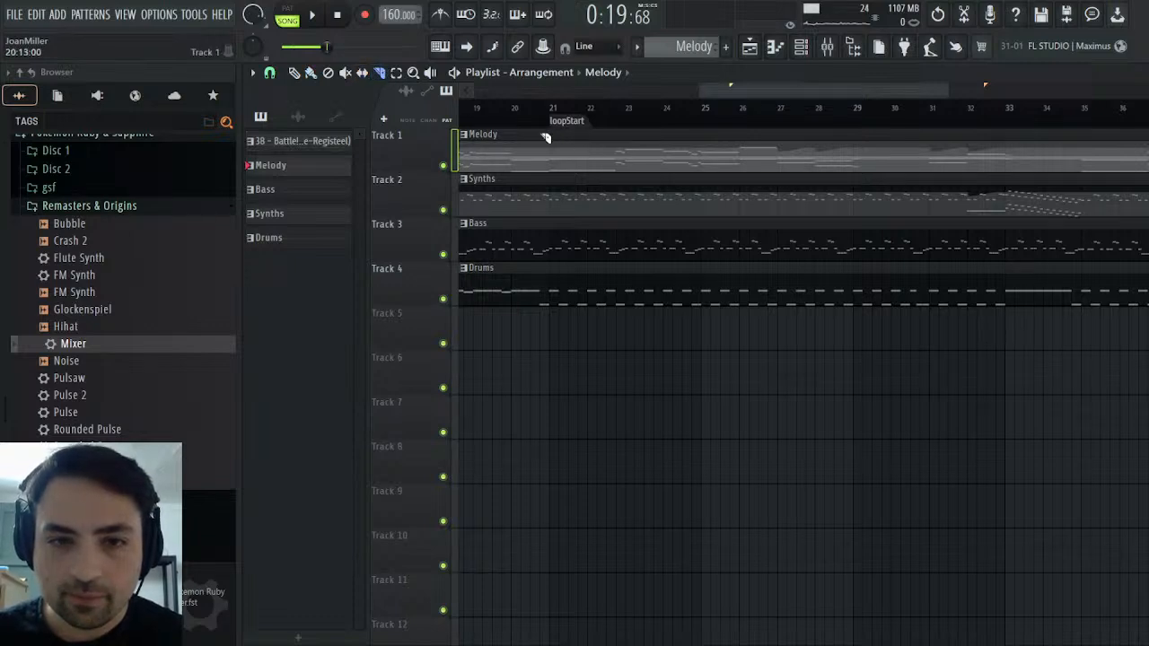
drag(552, 333, 820, 158)
drag(697, 92, 833, 93)
key(ctrl+b)
Listen to the transition into the duplicated section at the loopEnd marker, replaying it from between bars 38 and 39
click(705, 122)
key(space)
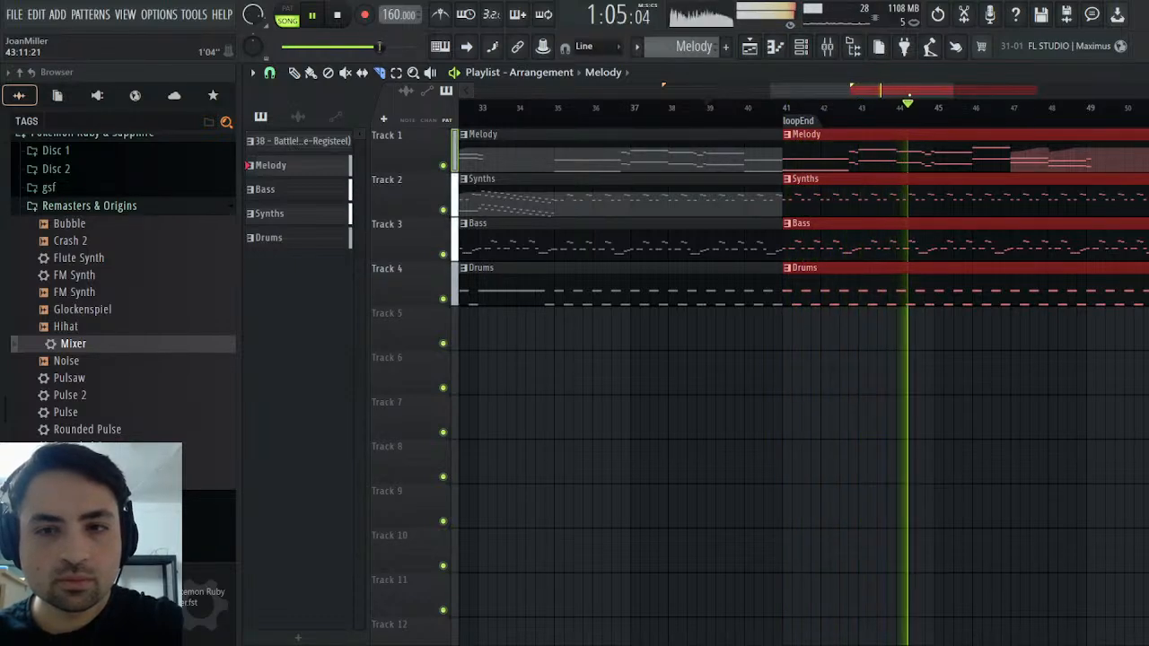
drag(905, 93, 883, 93)
click(797, 111)
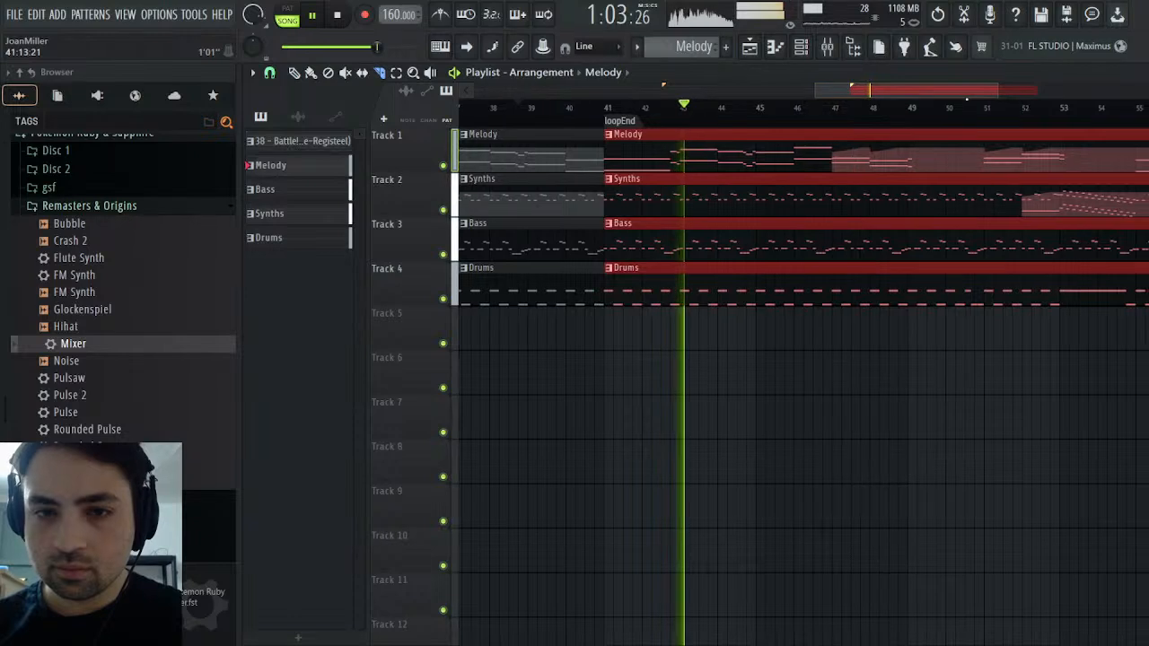
drag(968, 92, 927, 92)
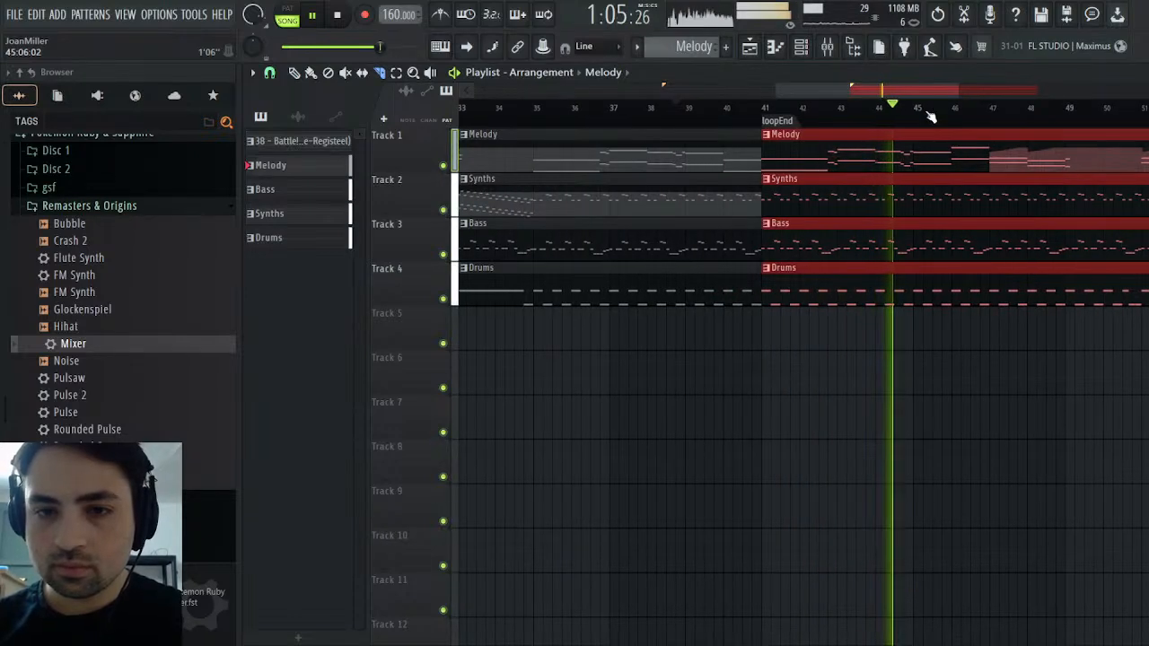
key(space)
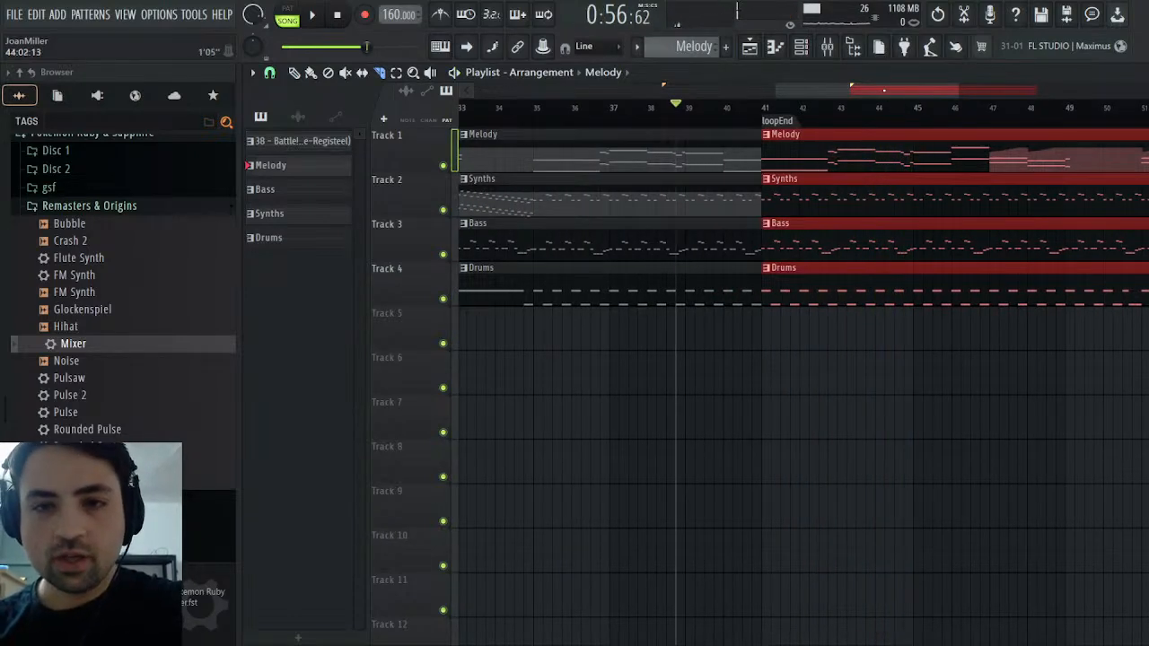
key(space)
key(space)
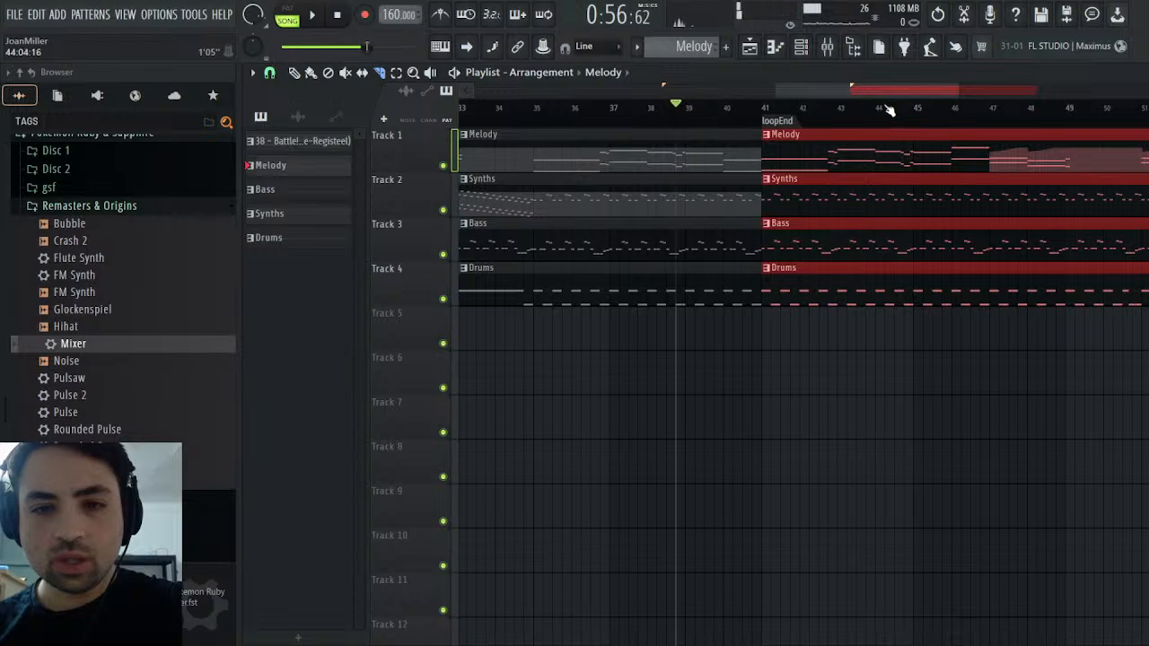
key(space)
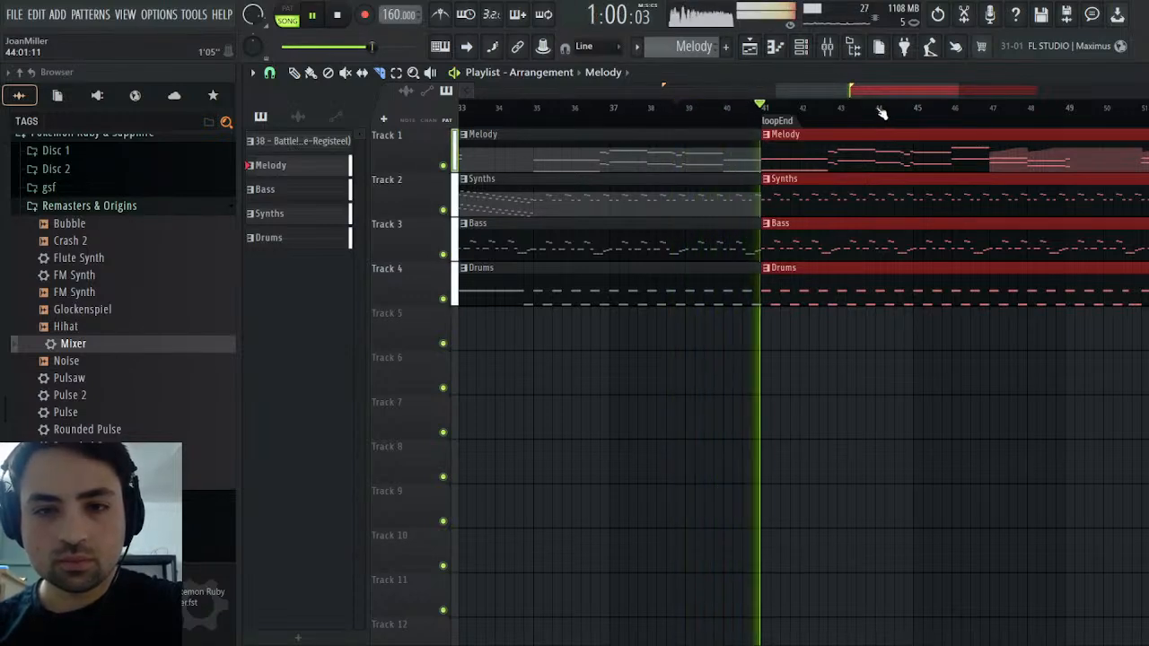
Stop playback, duplicate the looping section again from bar 61, and trim the new clips to four bars
drag(894, 90, 1135, 122)
key(space)
key(ctrl+b)
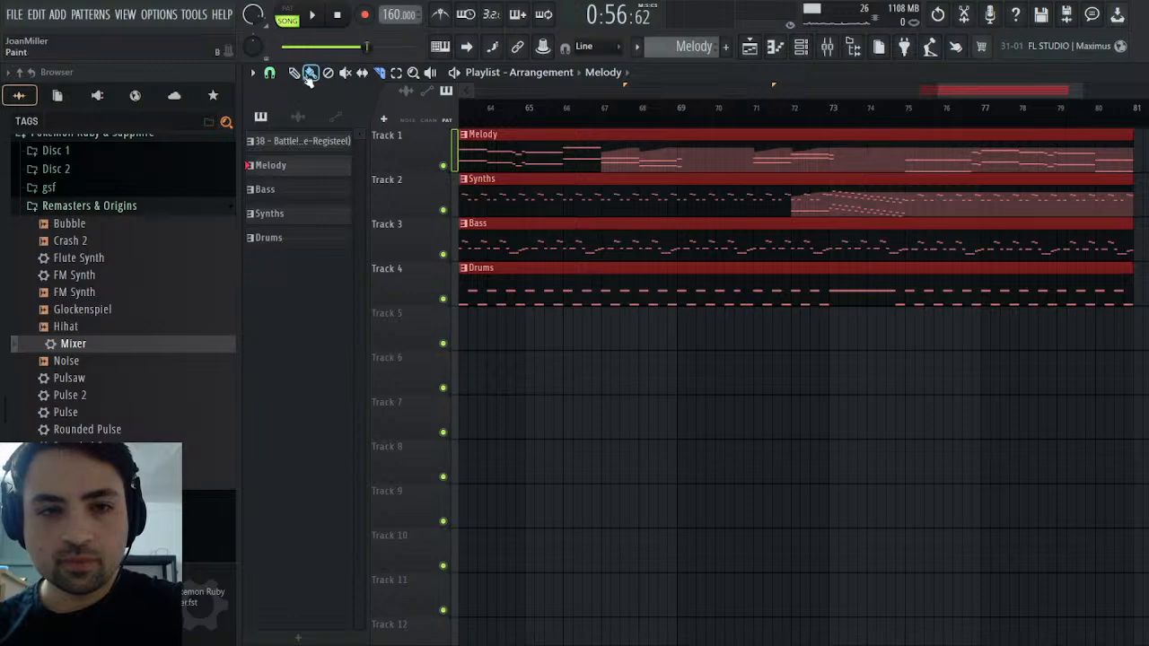
drag(1126, 151, 842, 147)
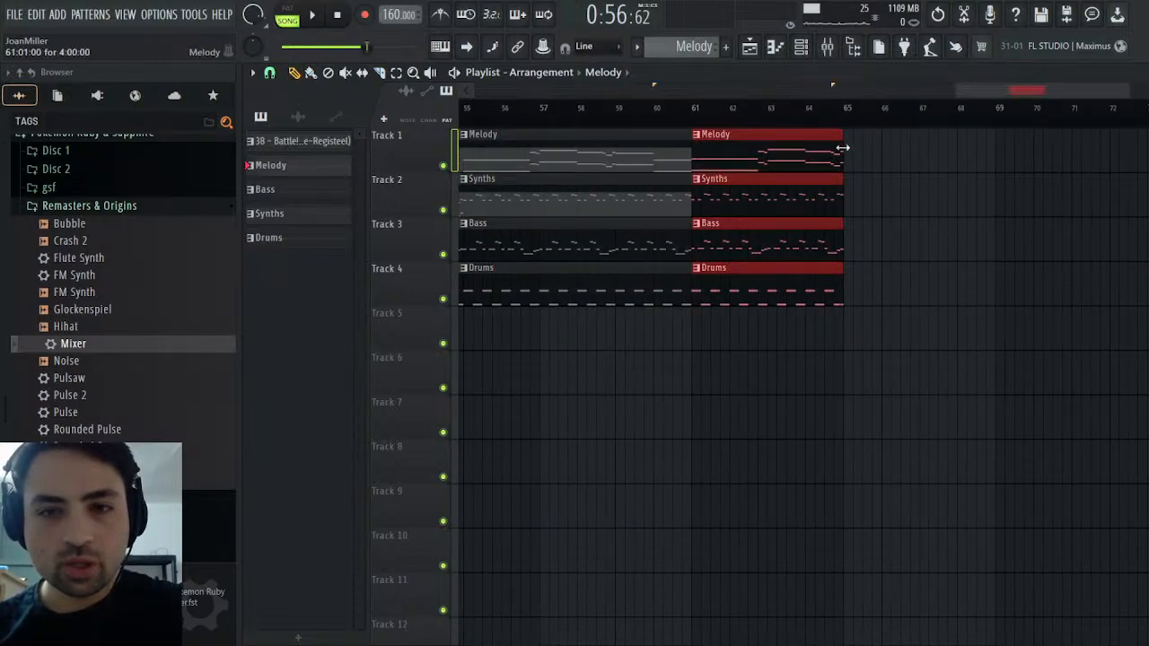
Automate the master volume with a clip on Track 5 fading to zero from bar 61 to bar 65, and play the fade-out
click(827, 46)
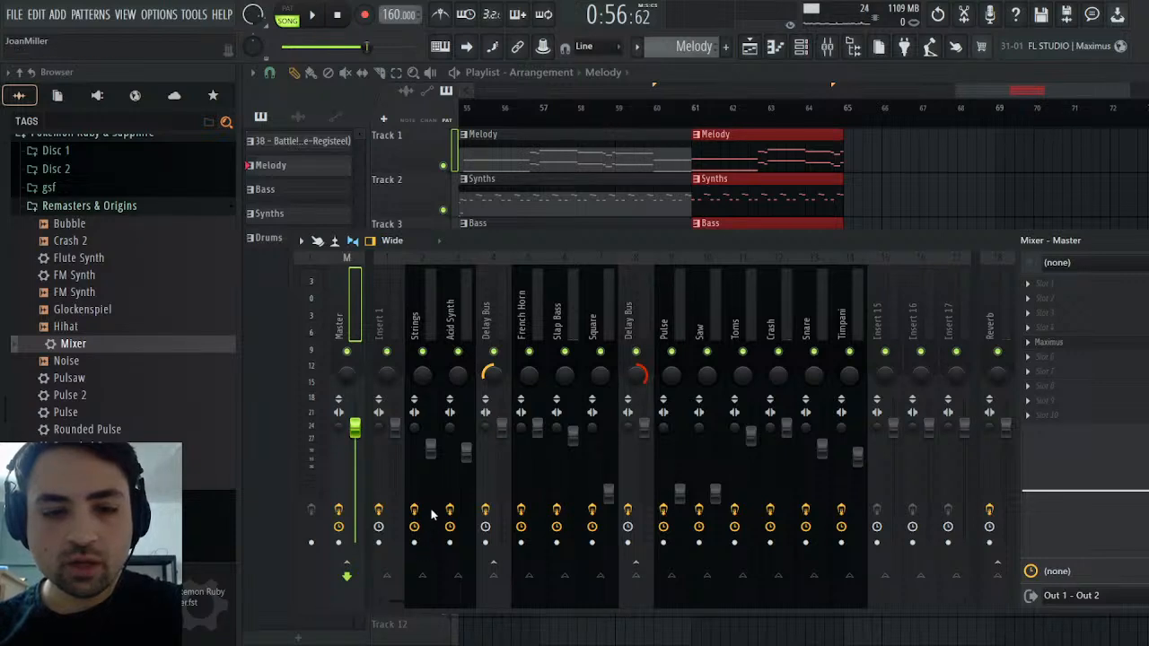
key(F9)
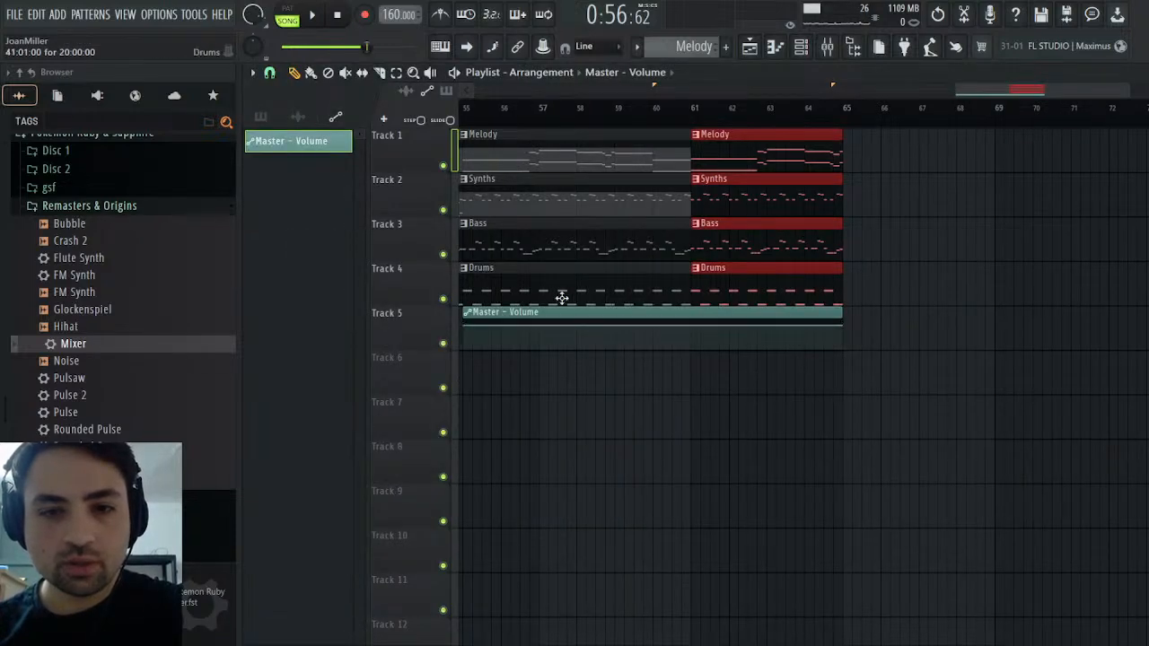
drag(533, 315, 778, 312)
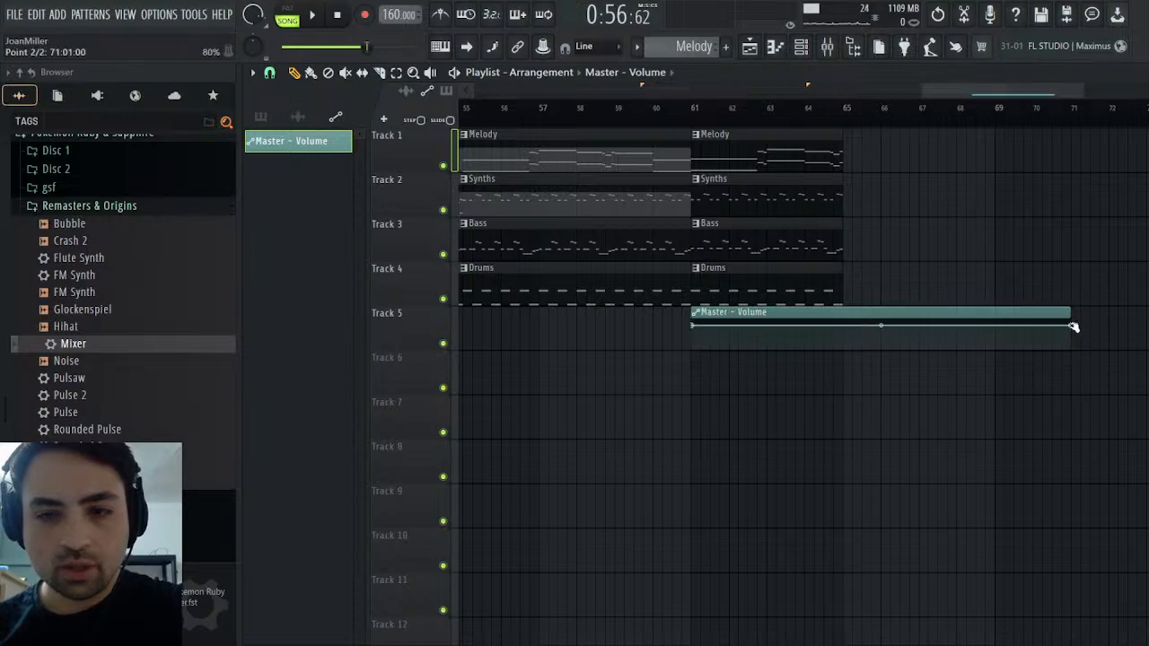
drag(1075, 328, 840, 396)
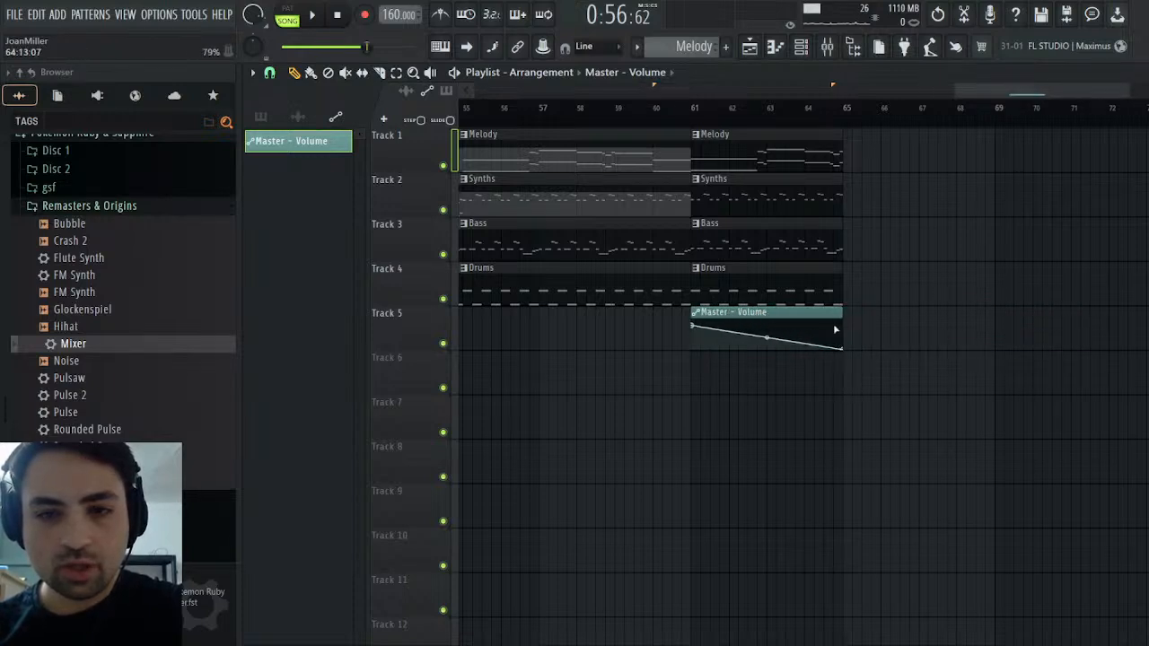
click(696, 105)
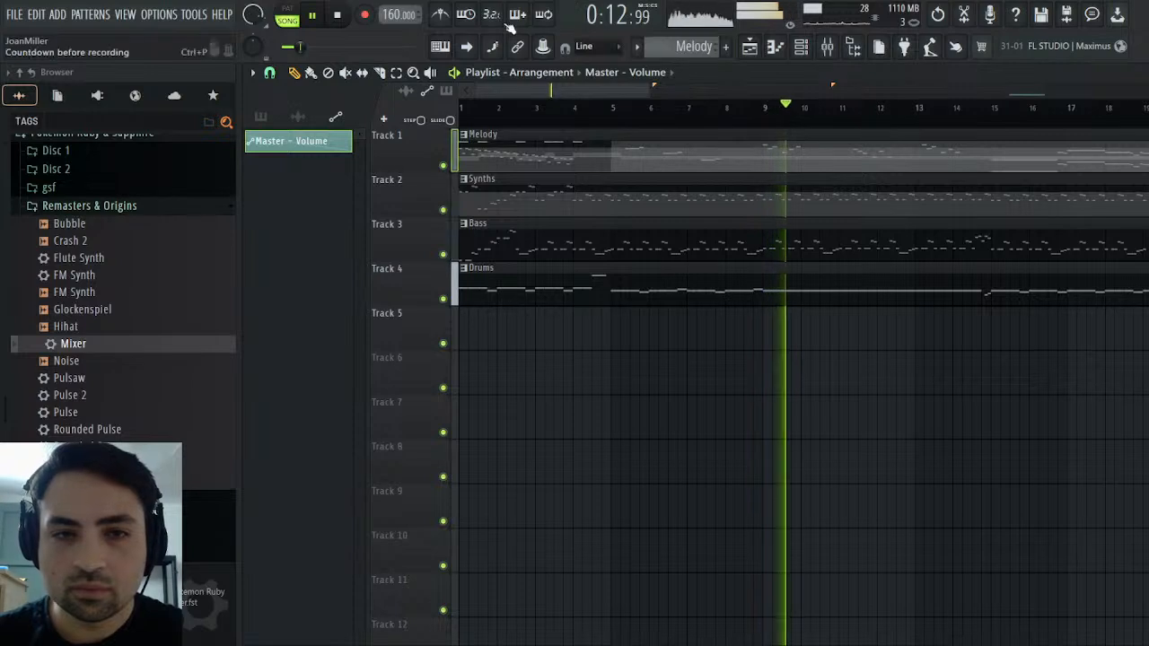
Switch to the original 38 - Battle! MIDI pattern, enable its numbered source channels in the channel rack, and play the pattern for comparison
scroll(685, 45, up, 1)
key(F9)
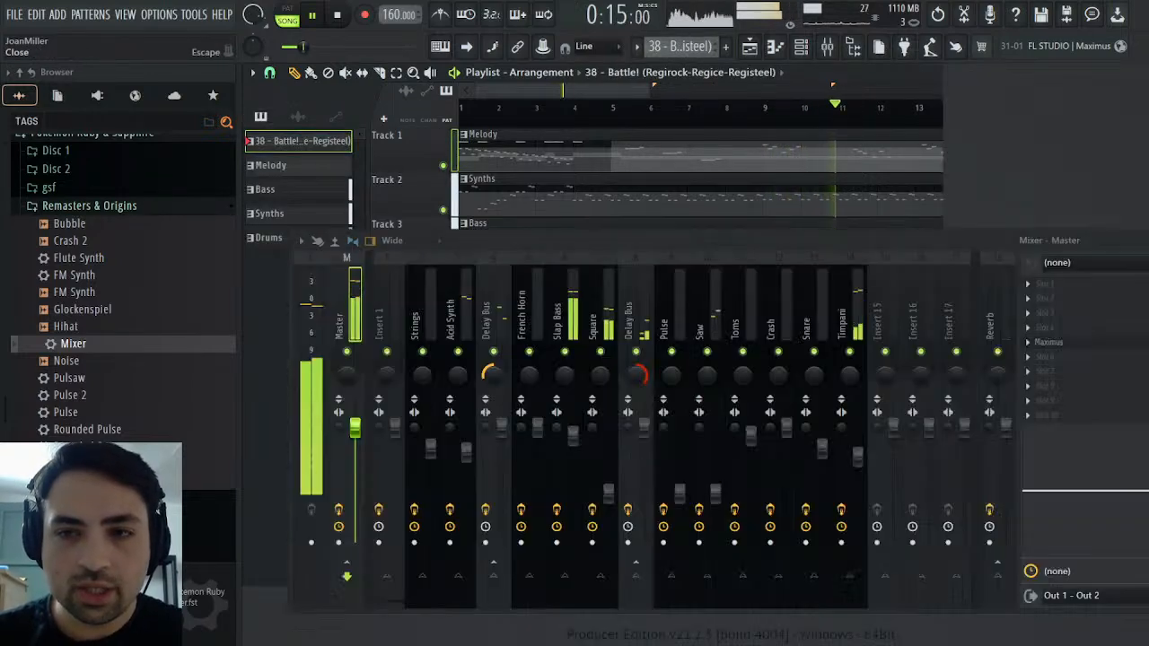
key(F6)
click(341, 15)
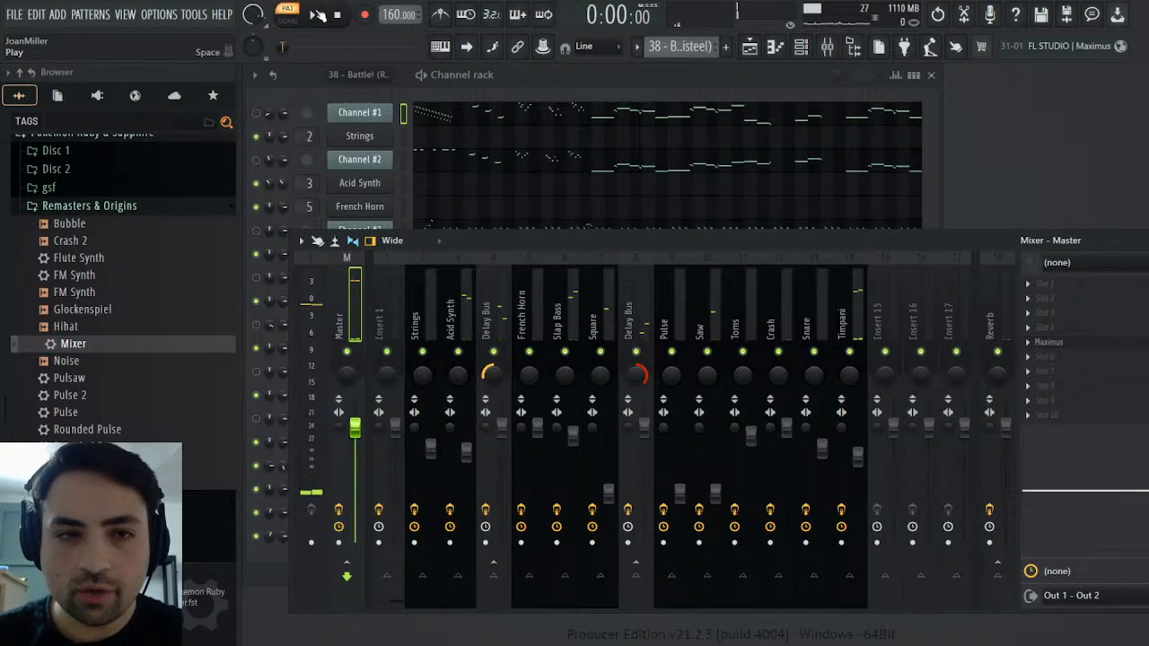
click(256, 160)
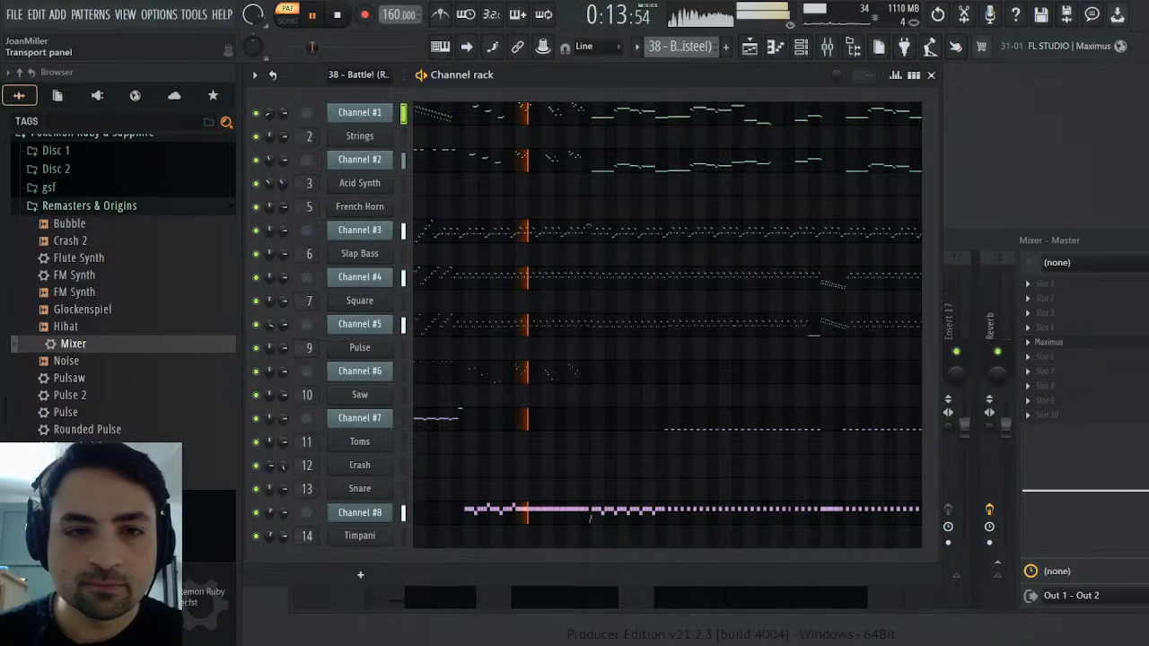
click(336, 15)
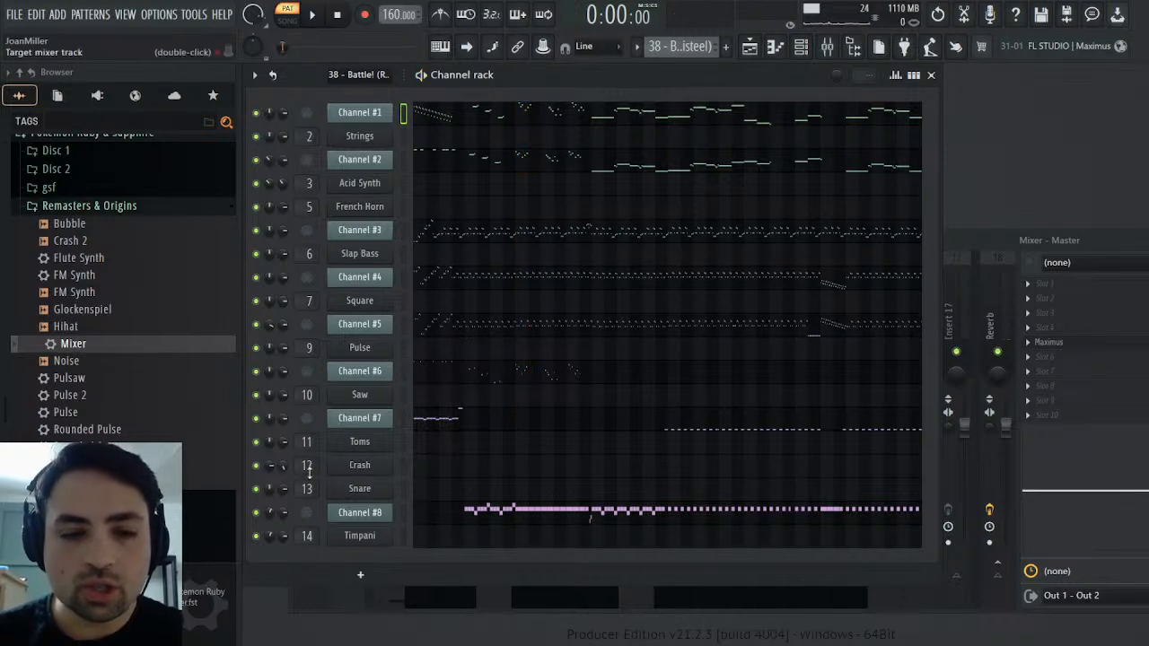
Bring back the playlist and browse the tracks in the Disc 2 folder of Pokemon Ruby & Sapphire
click(760, 55)
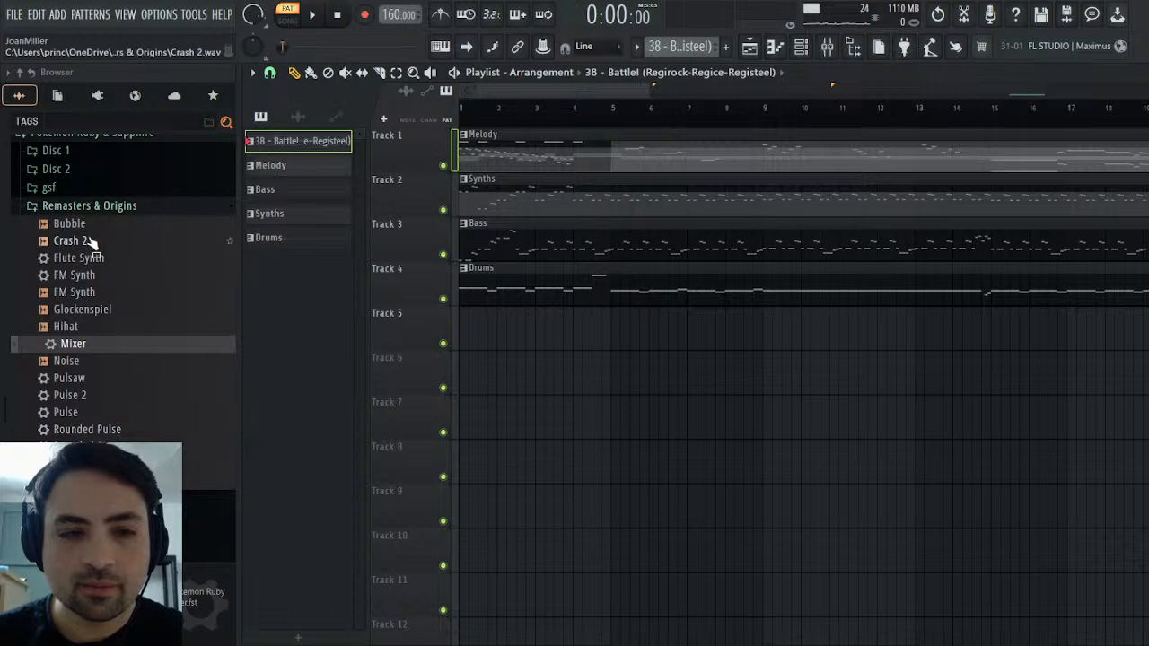
click(113, 210)
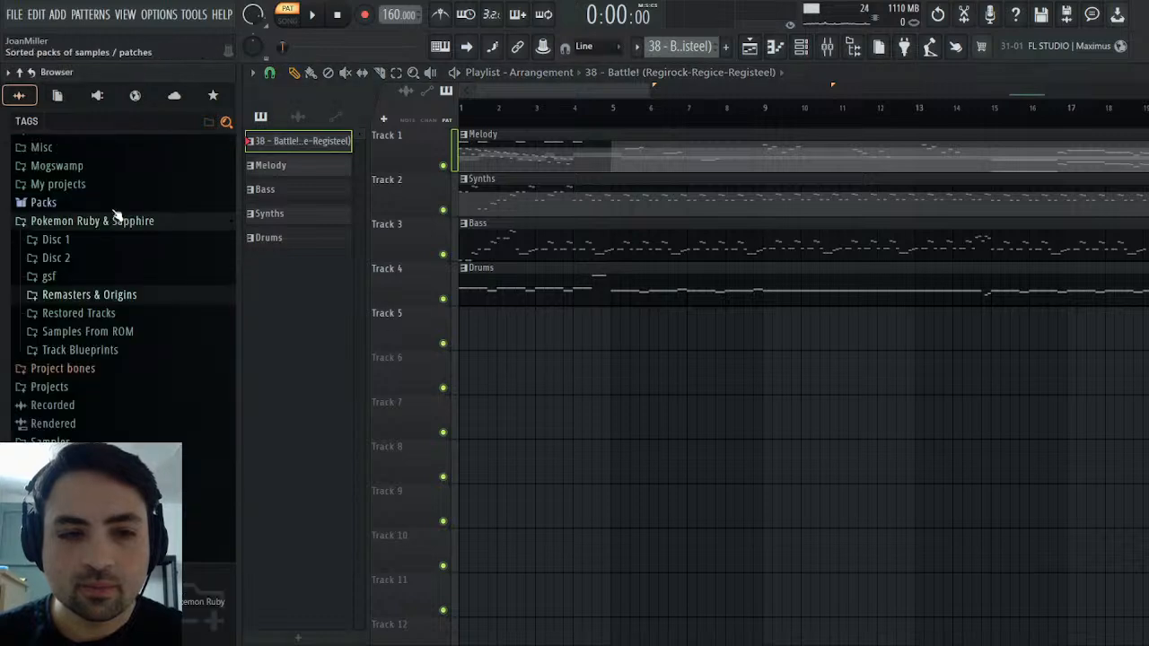
click(75, 259)
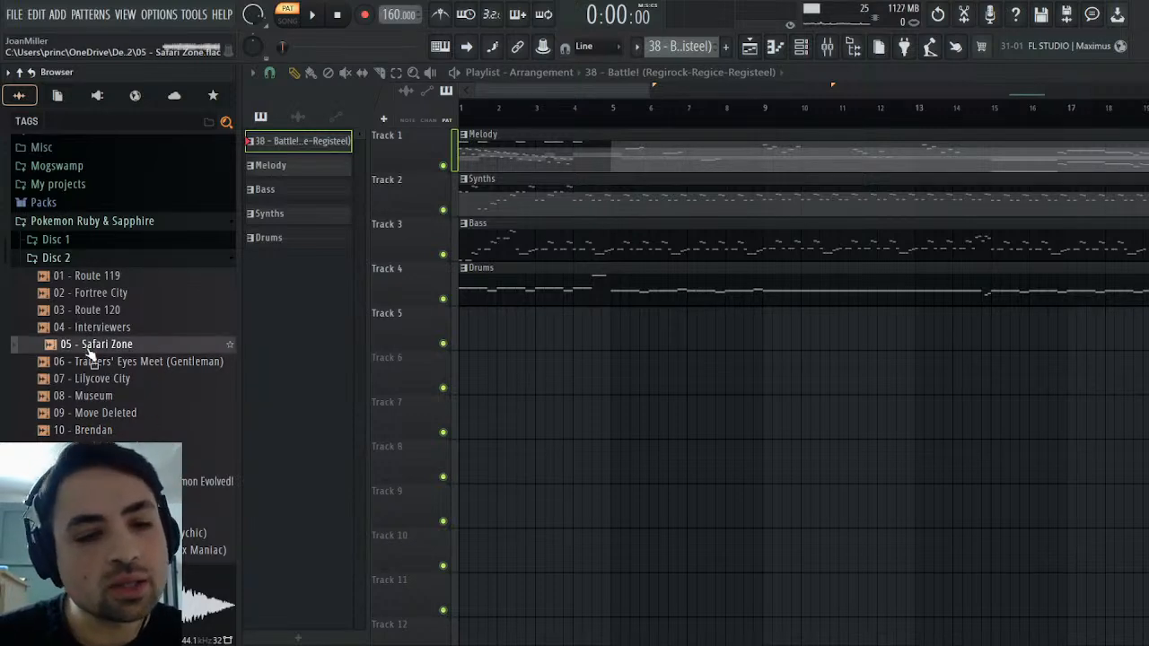
click(59, 259)
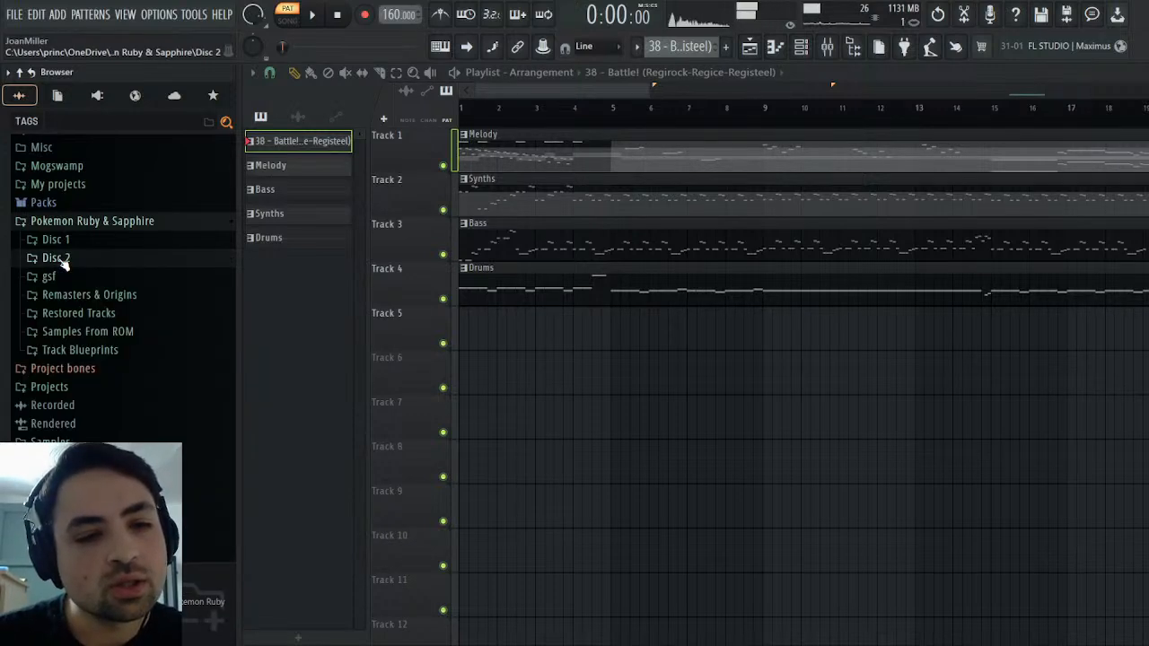
click(112, 297)
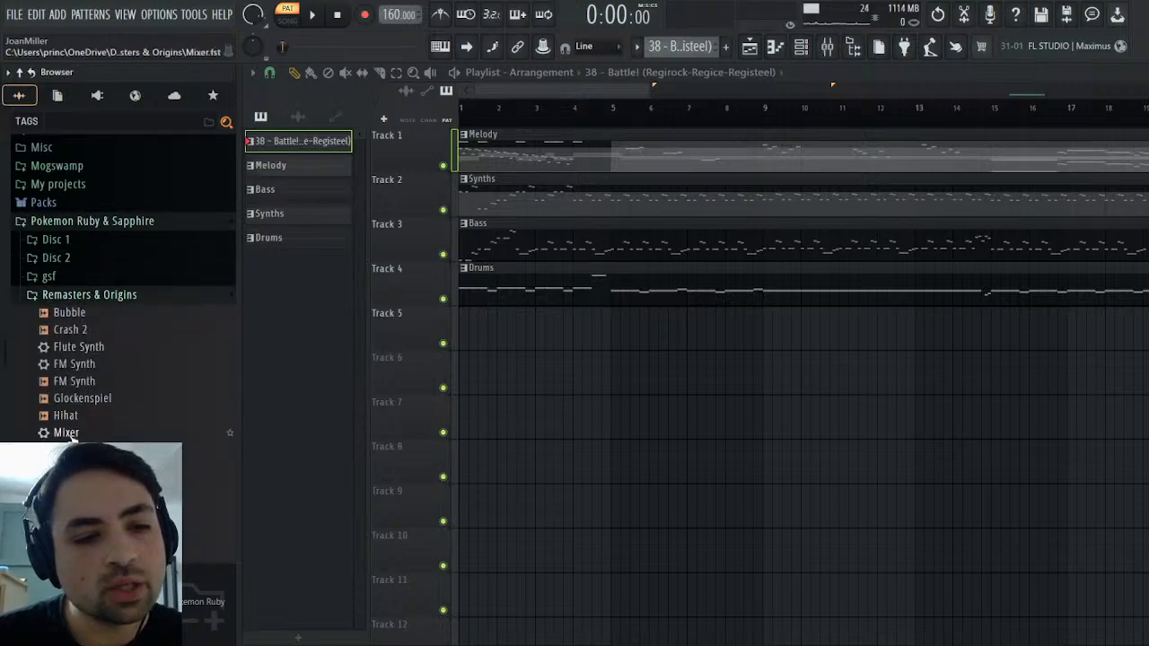
click(59, 258)
scroll(108, 341, down, 12)
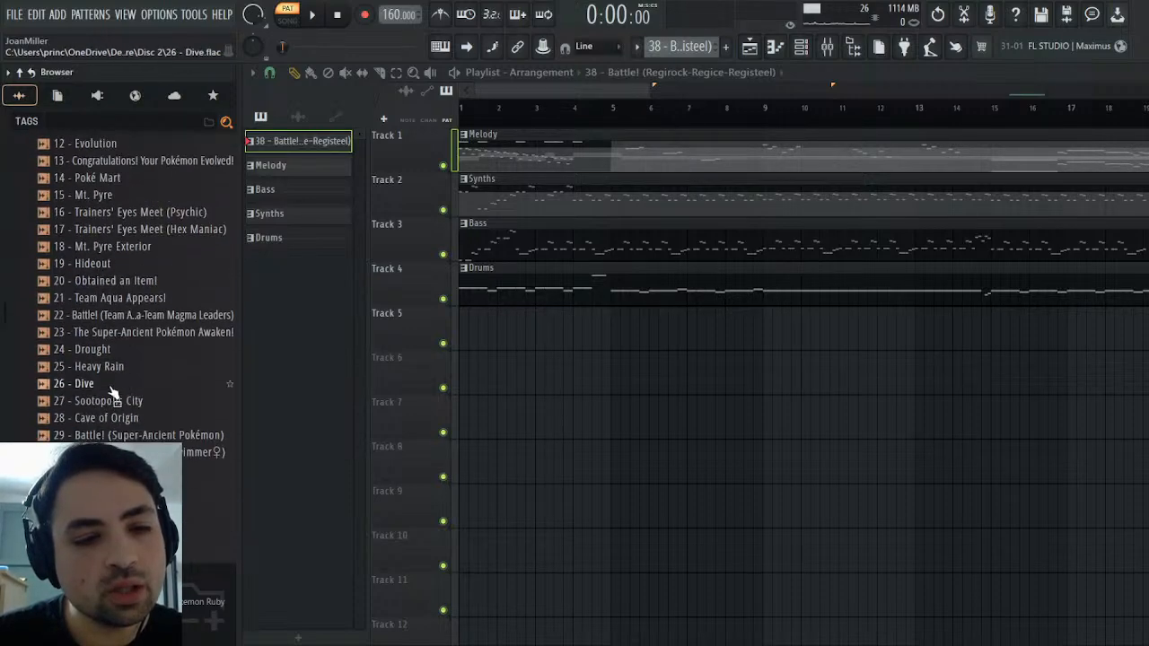
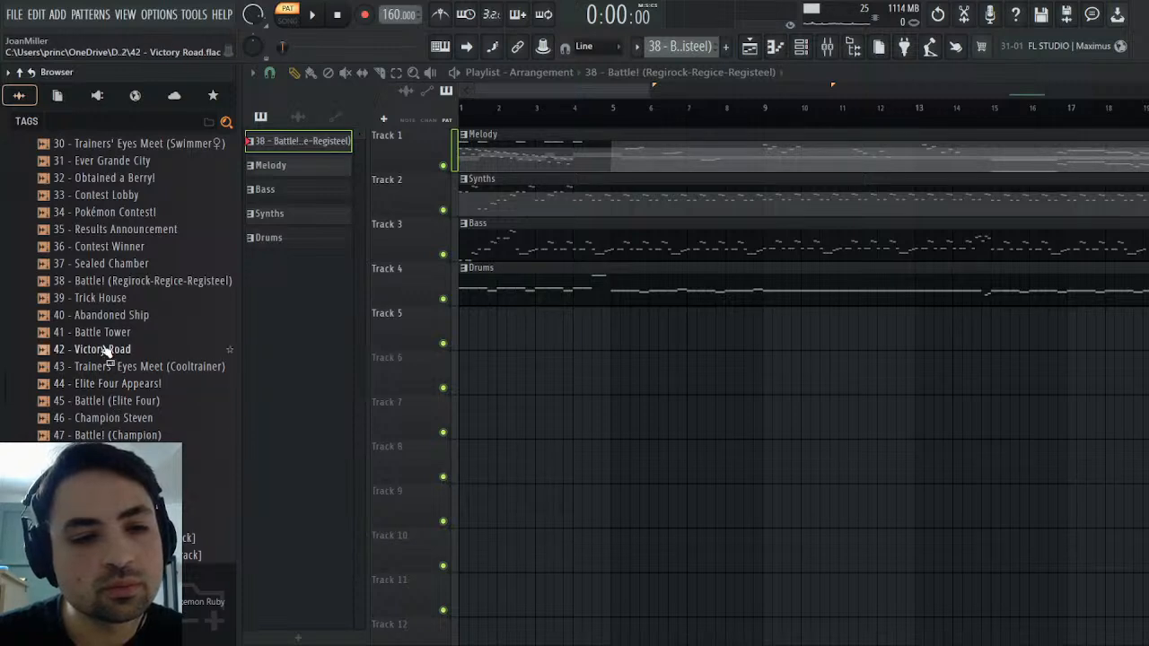
Place the "38 - Battle! (Regirock-Regice-Registeel)" audio file on Track 5 at bar 1 and dismiss its channel settings
drag(115, 281, 573, 348)
double_click(575, 348)
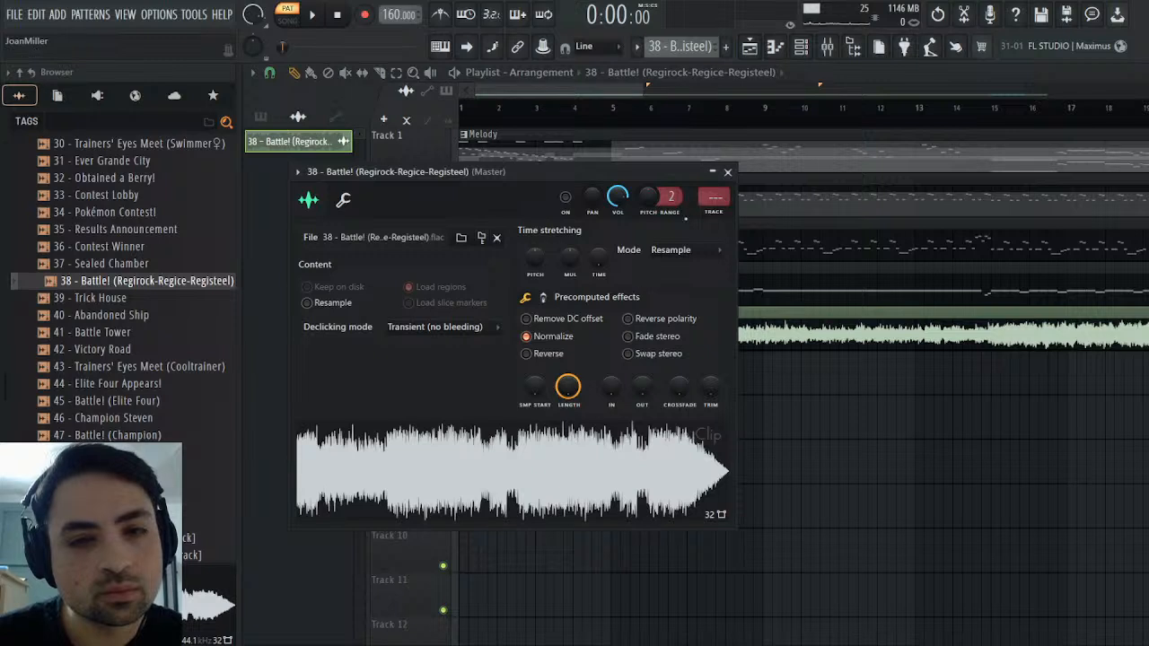
click(729, 170)
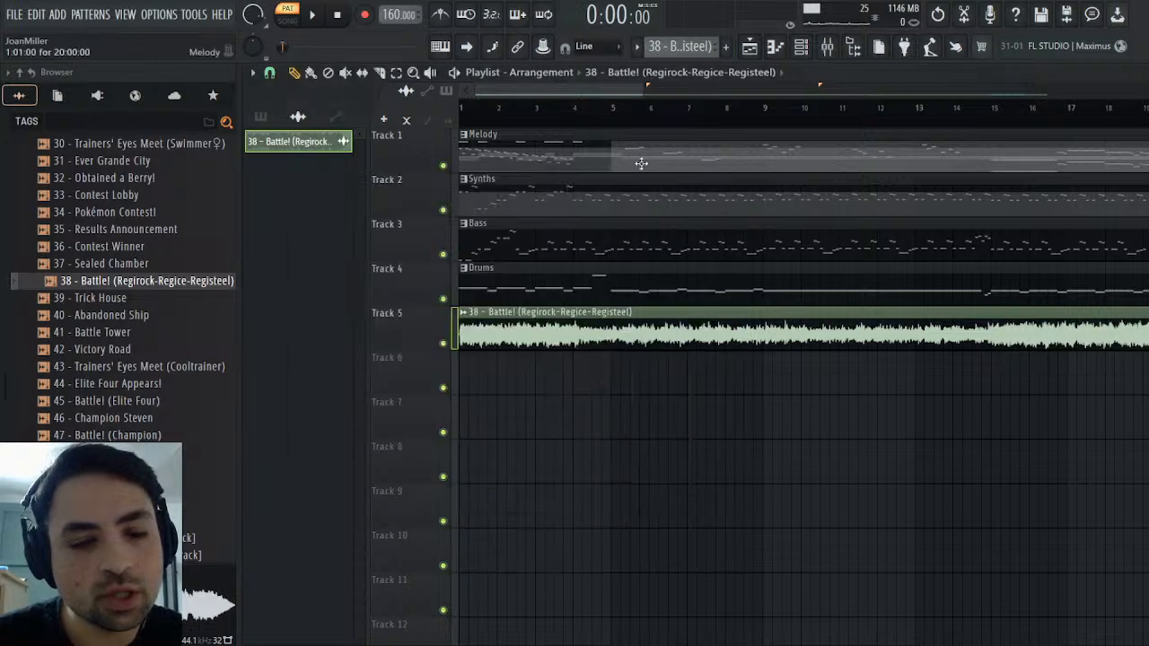
Solo Track 5 and play the reference audio clip from the beginning
click(314, 16)
right_click(443, 344)
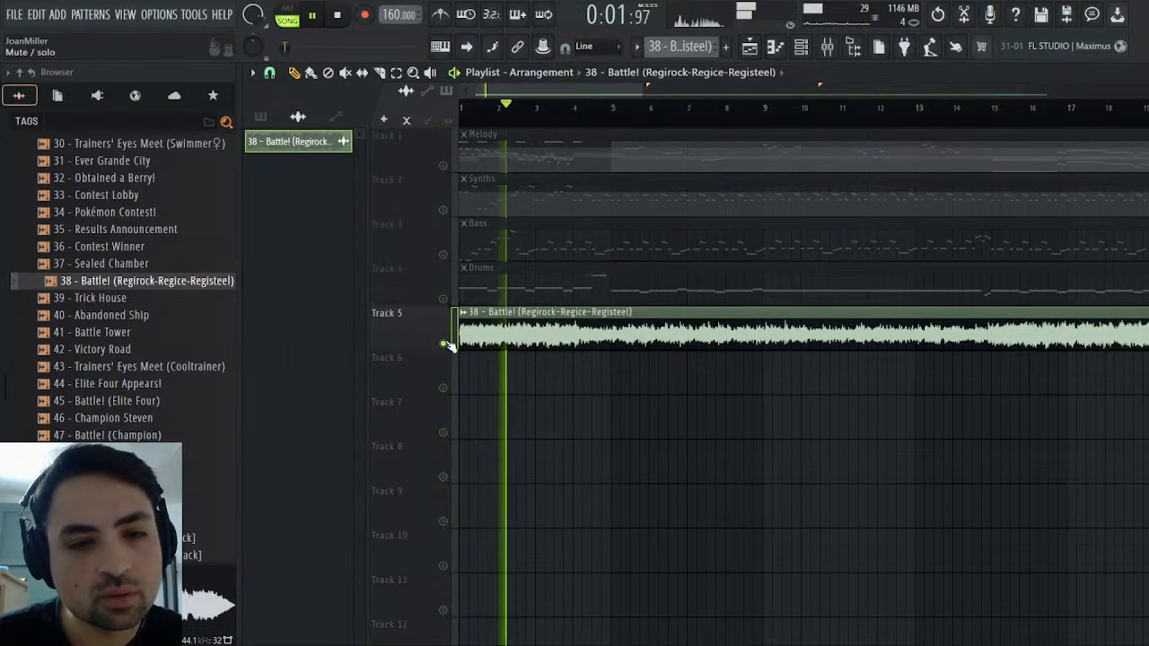
key(space)
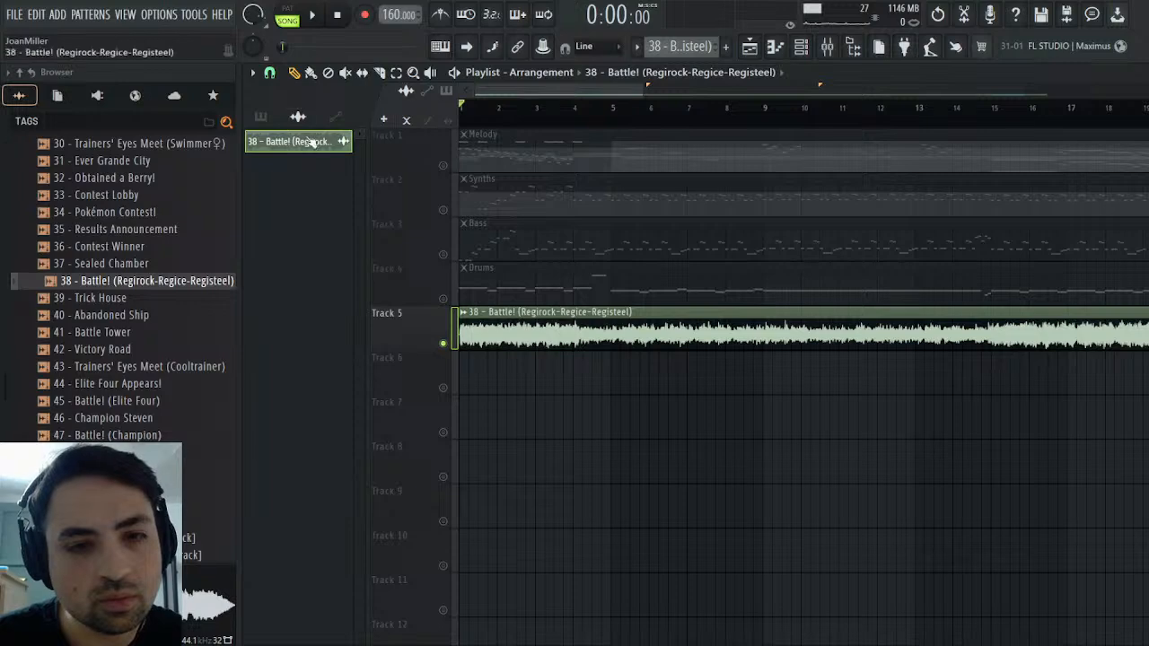
click(307, 13)
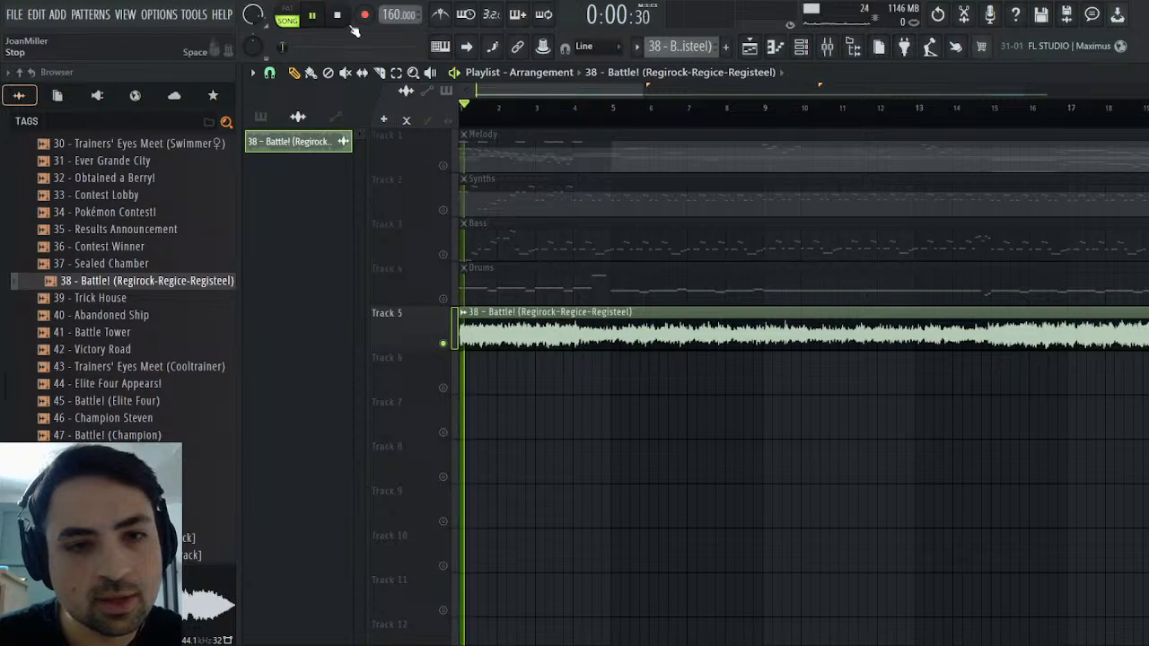
click(830, 48)
click(830, 48)
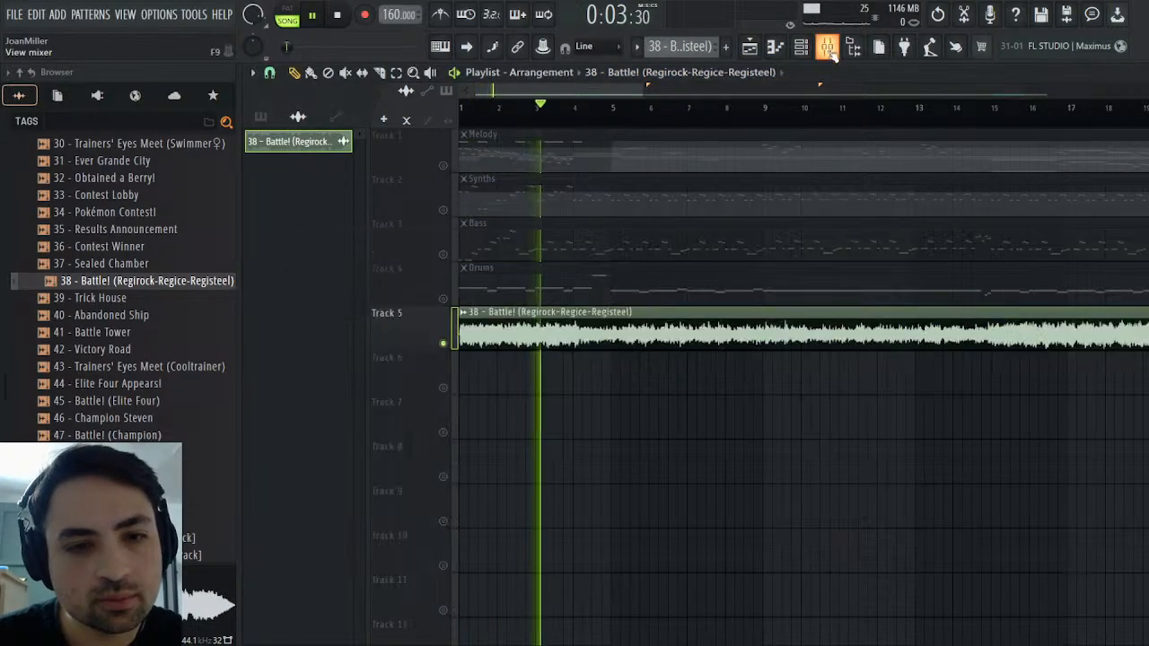
Check the Track 5 clip's channel settings and the mixer levels during playback
double_click(503, 325)
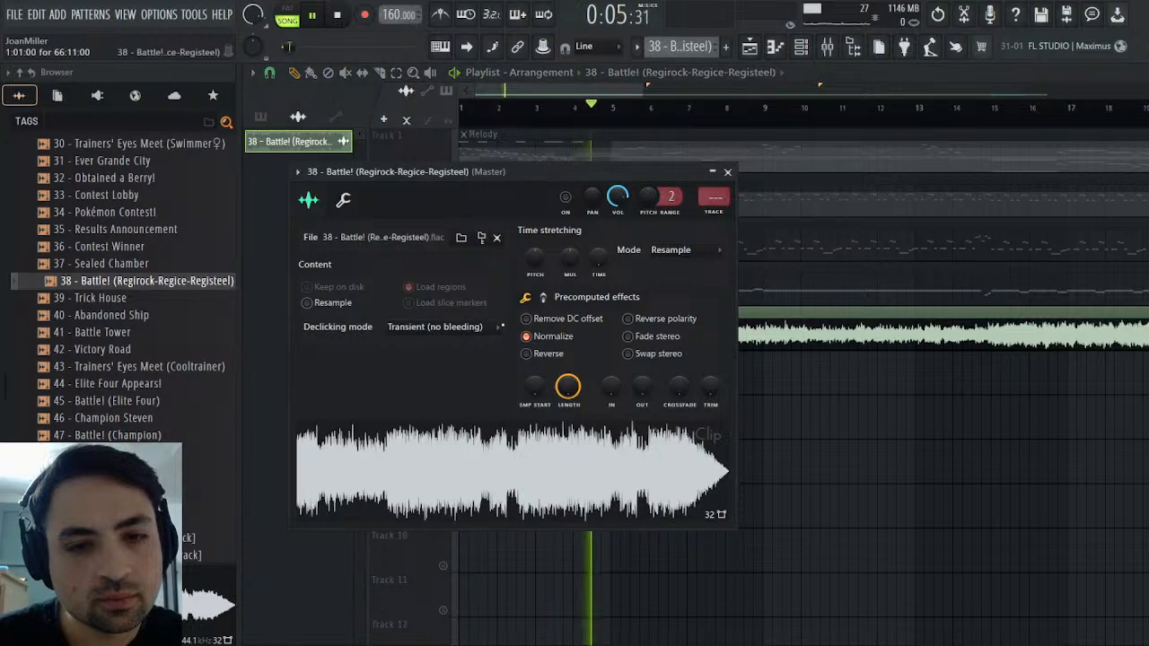
click(727, 171)
click(827, 47)
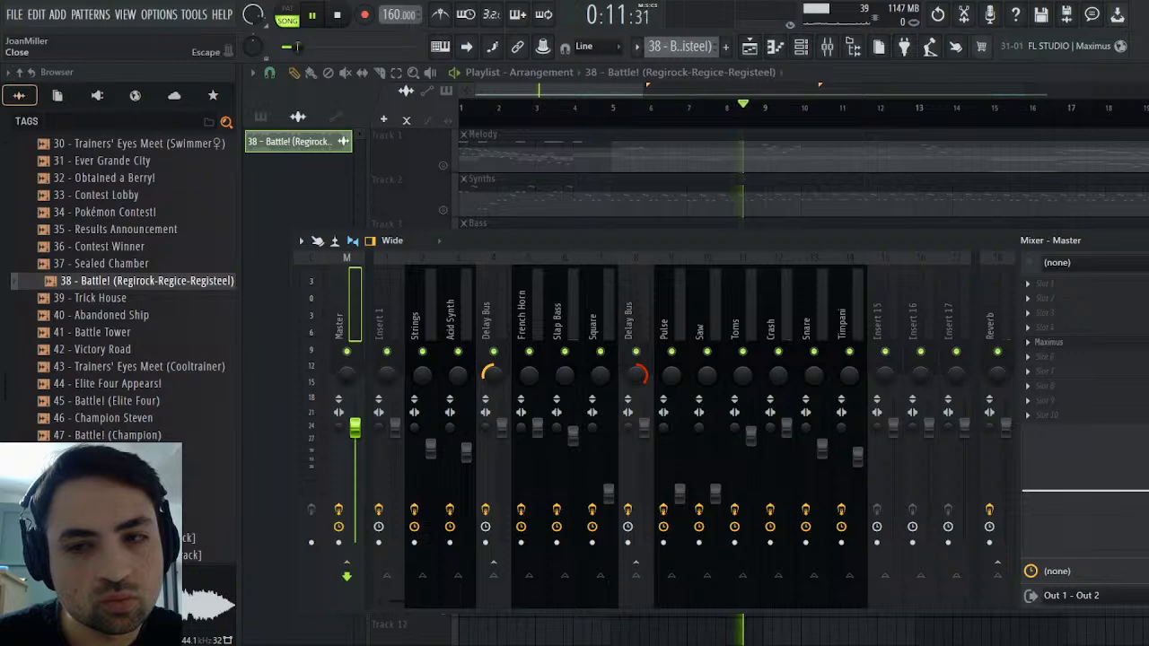
click(1148, 241)
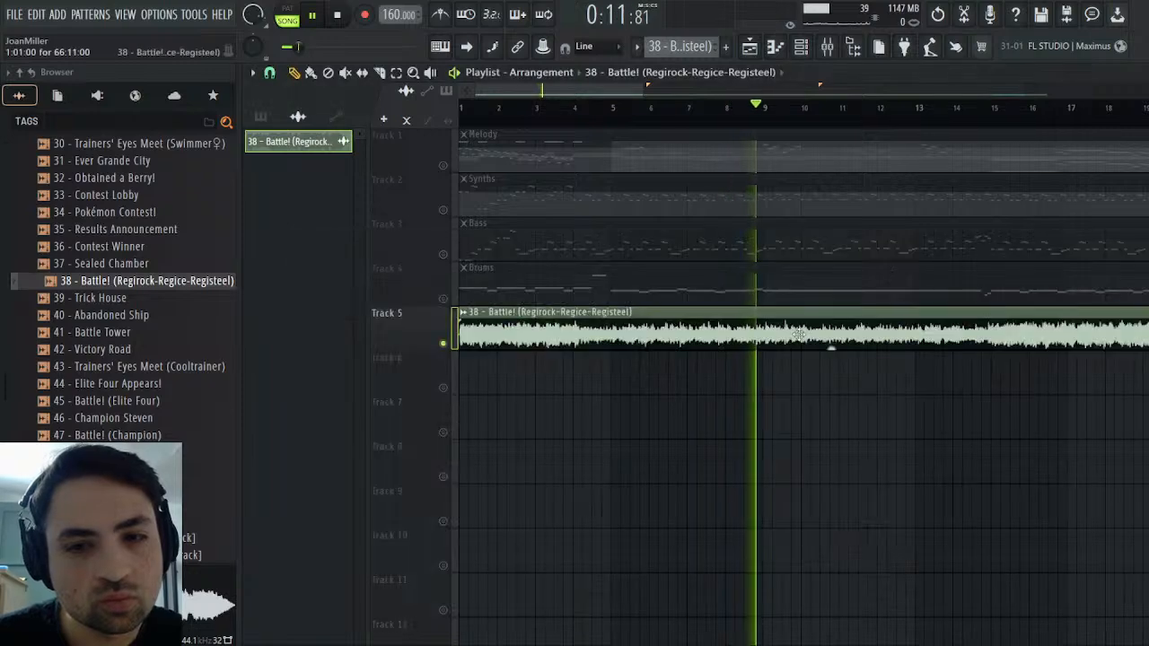
Switch on the reference clip's channel in its settings and replay the clip from the start
double_click(742, 339)
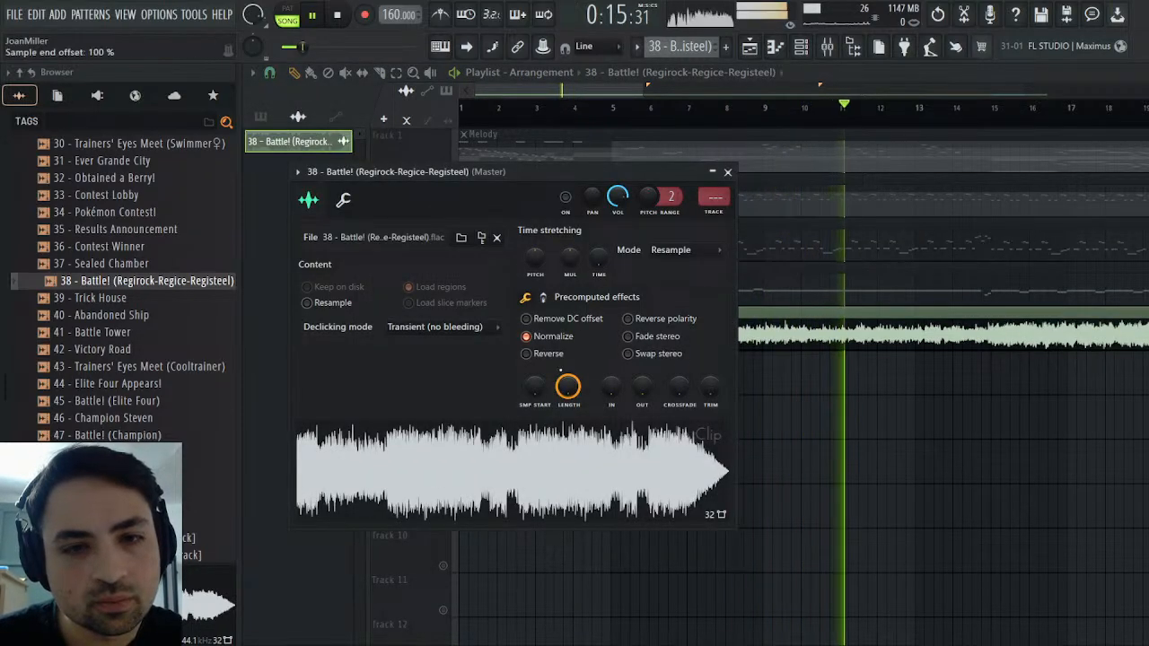
key(space)
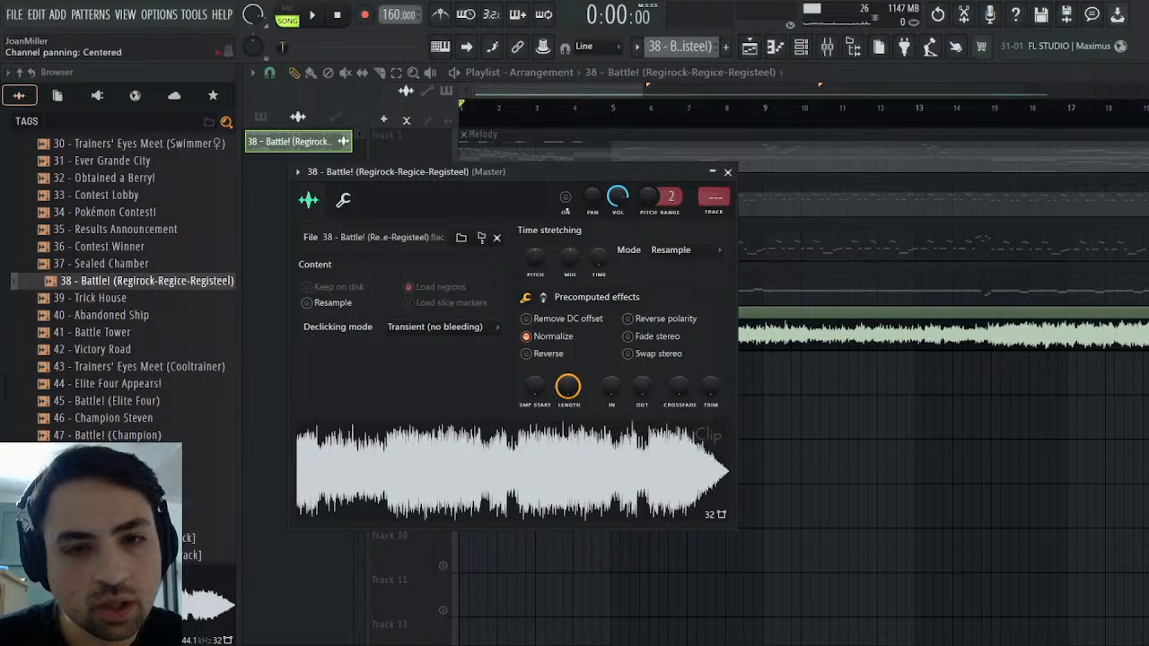
click(315, 16)
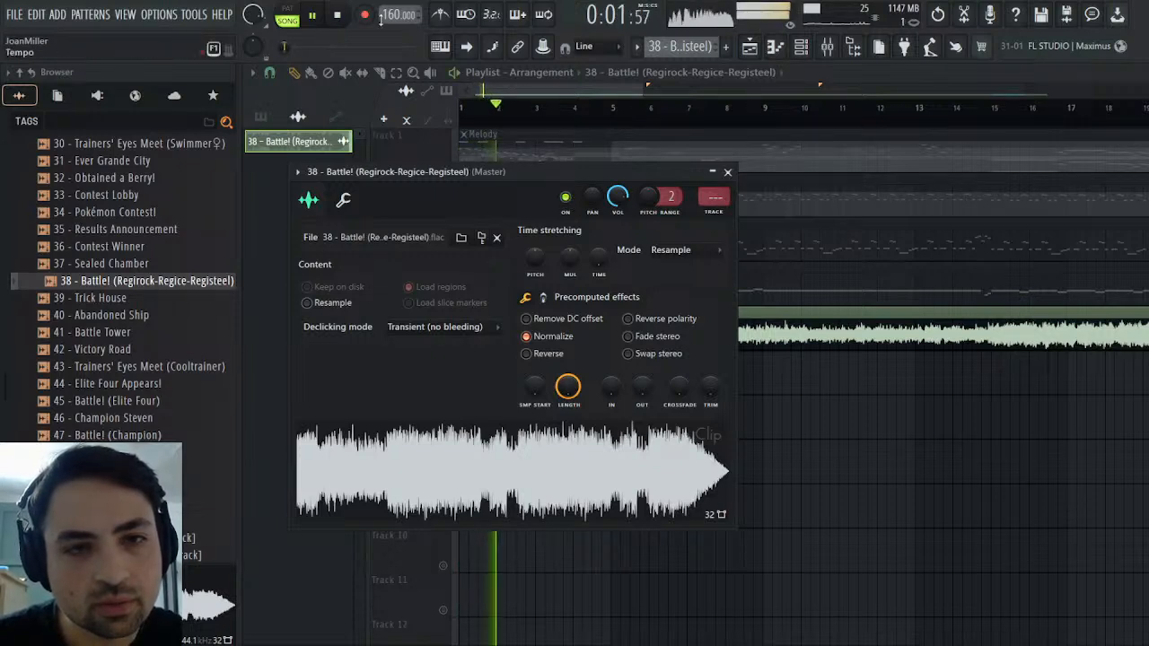
click(728, 173)
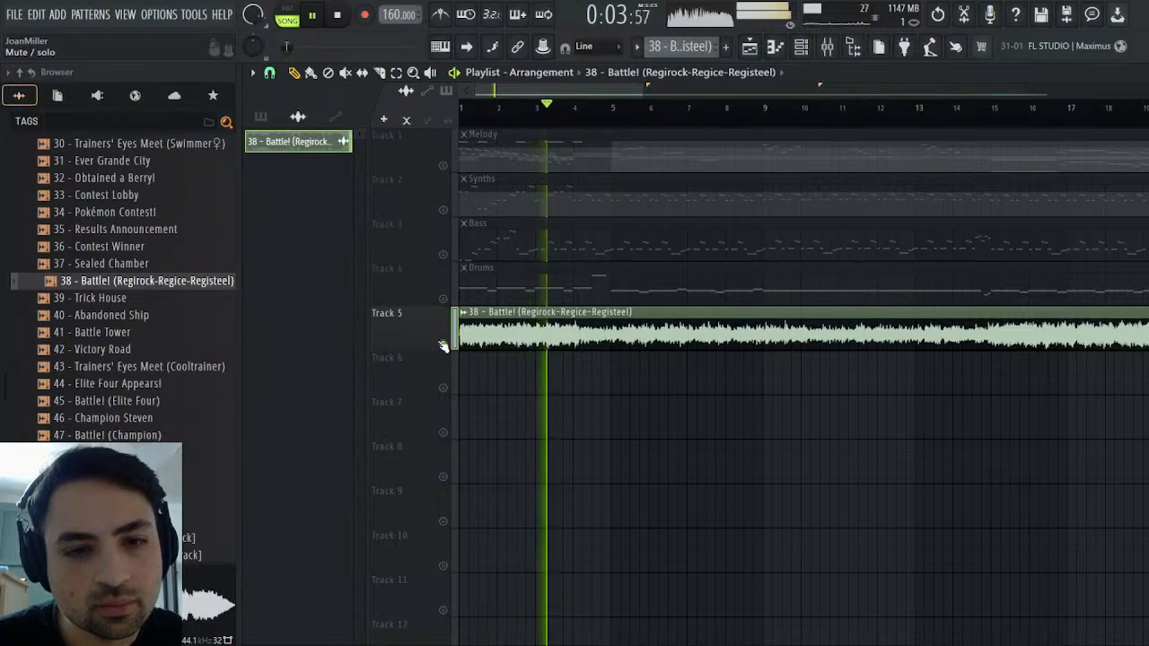
Unsolo and mute Track 5, and briefly play the arrangement's other tracks from the start
right_click(445, 345)
click(445, 344)
click(337, 15)
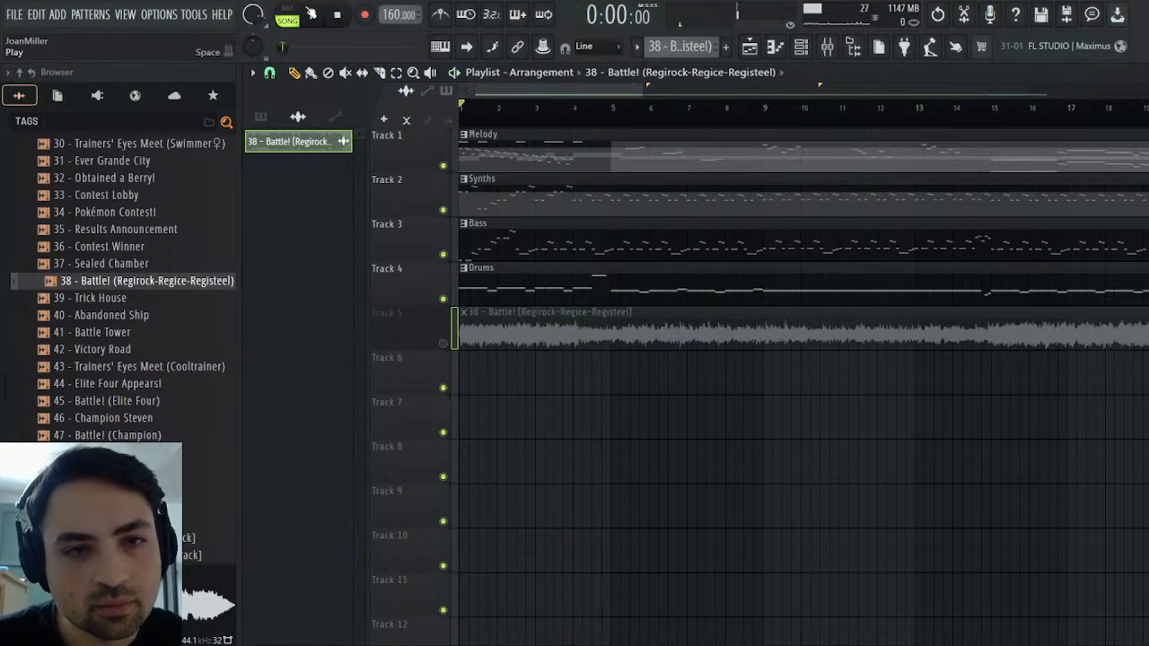
click(314, 15)
click(339, 15)
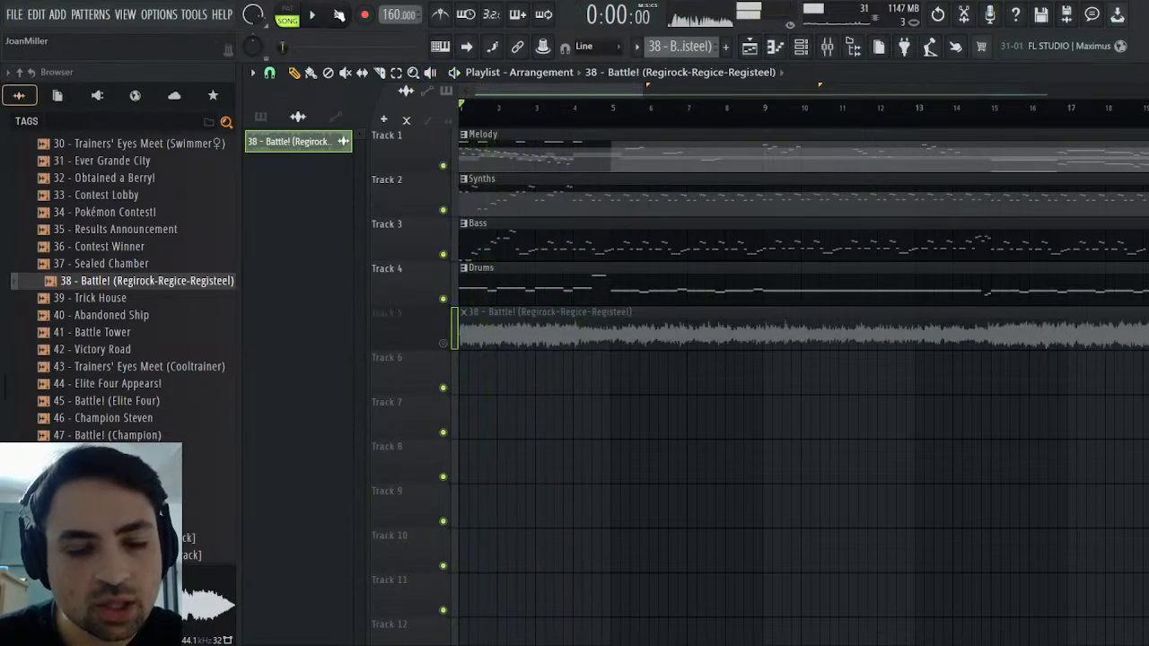
Compare the soloed reference clip with the opening of the arrangement, leaving Track 5 muted
right_click(452, 349)
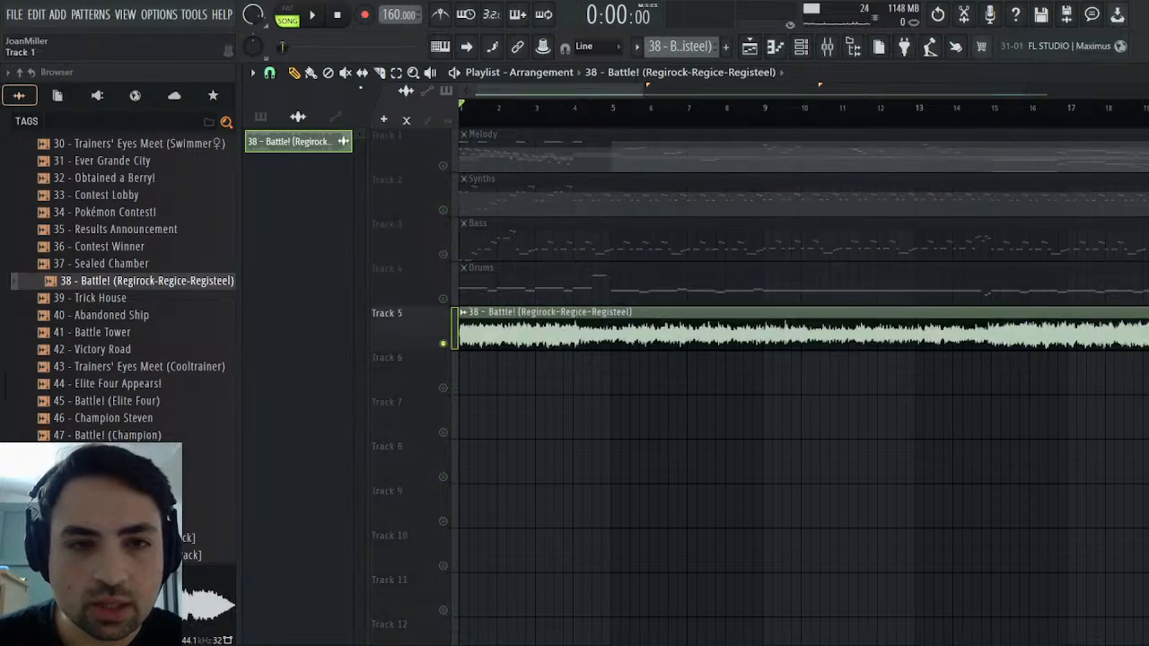
click(313, 15)
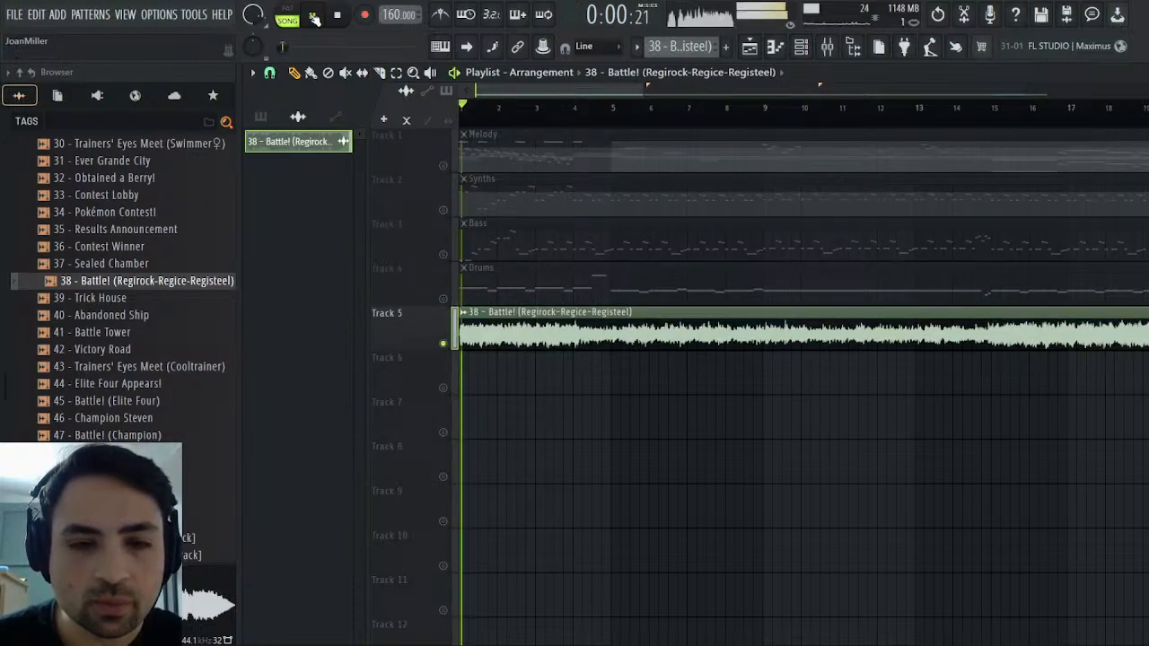
click(442, 344)
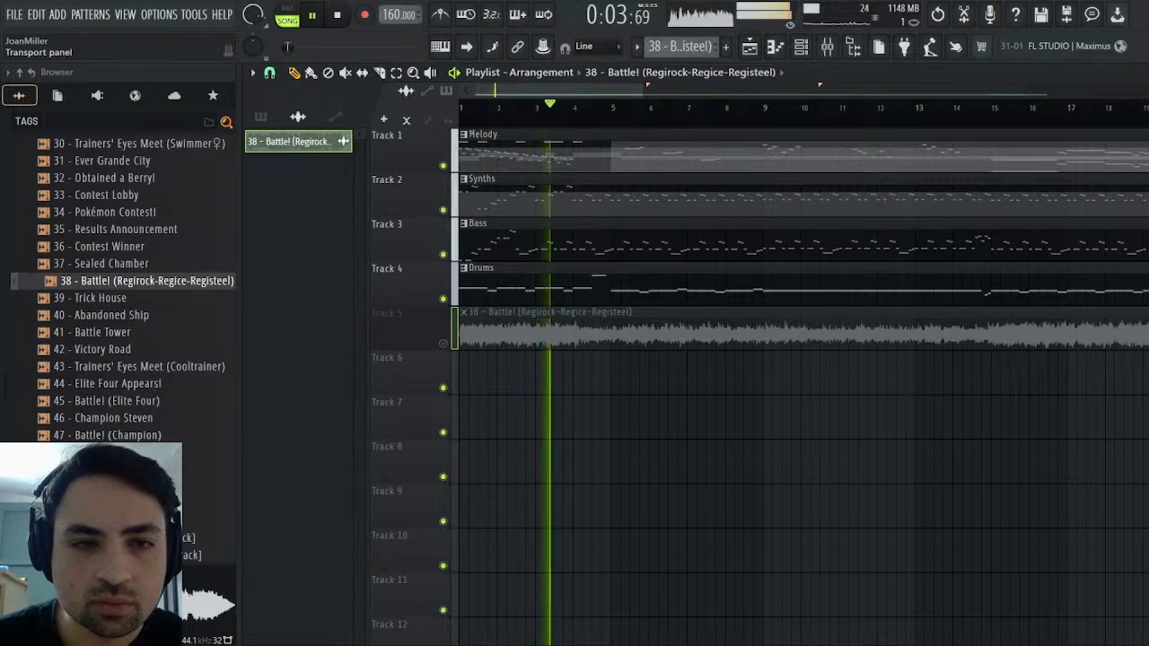
click(337, 15)
click(312, 15)
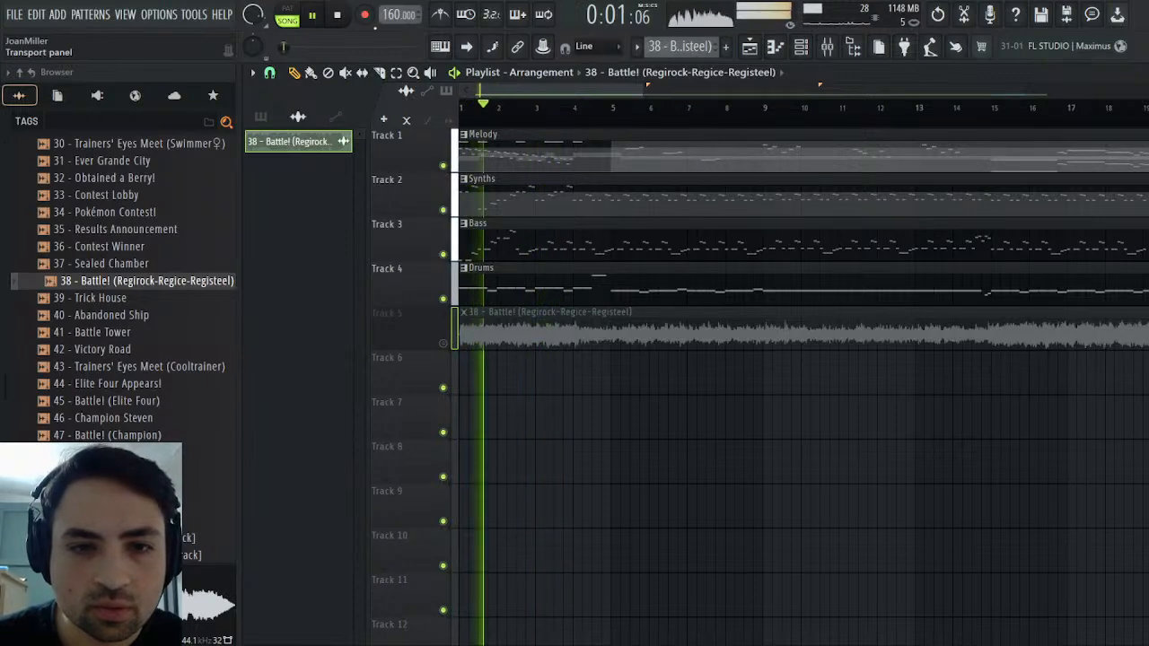
key(space)
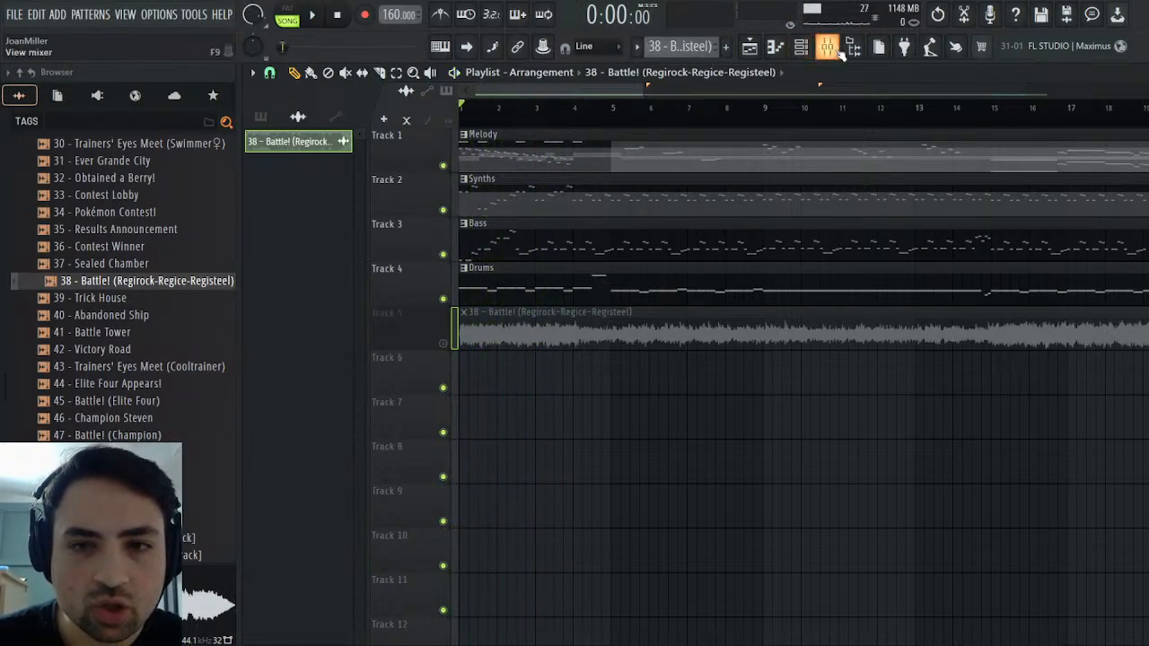
Raise the Strings mixer fader level with the Master fader and listen to the opening with the louder strings
click(830, 48)
drag(431, 447, 431, 443)
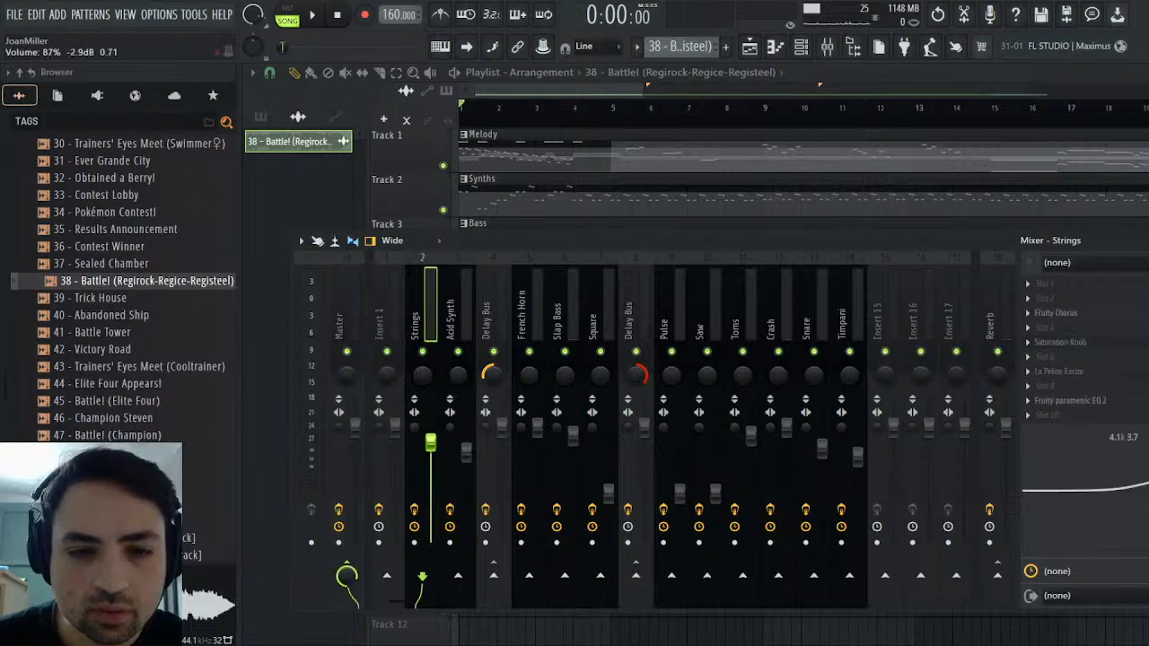
click(323, 16)
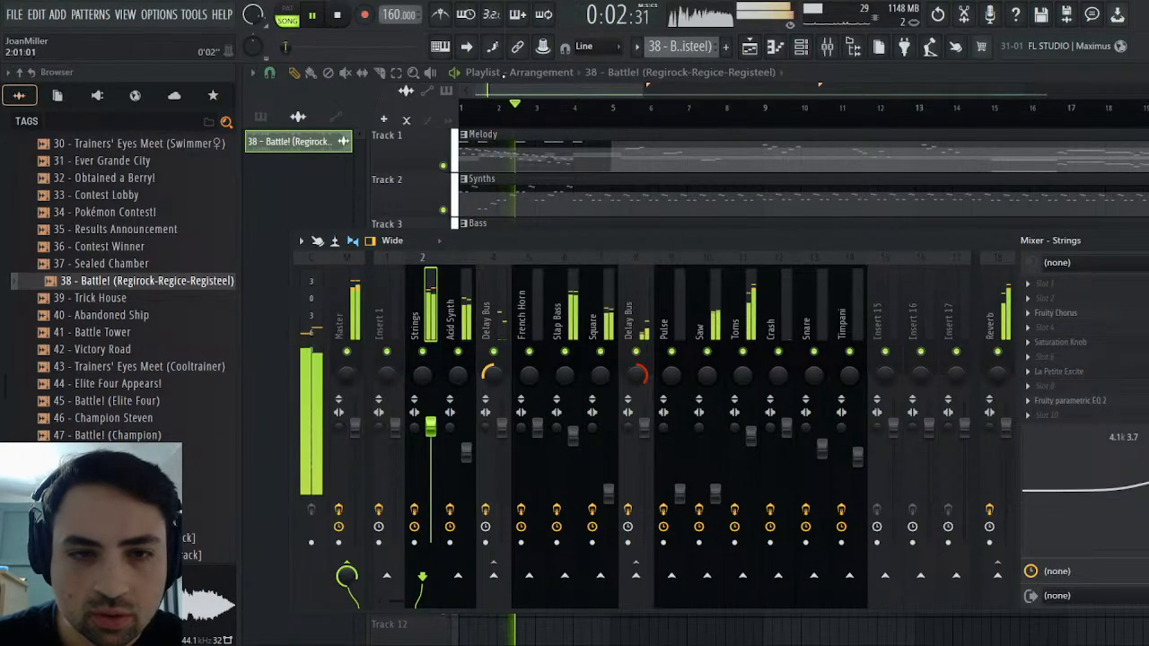
key(F9)
key(space)
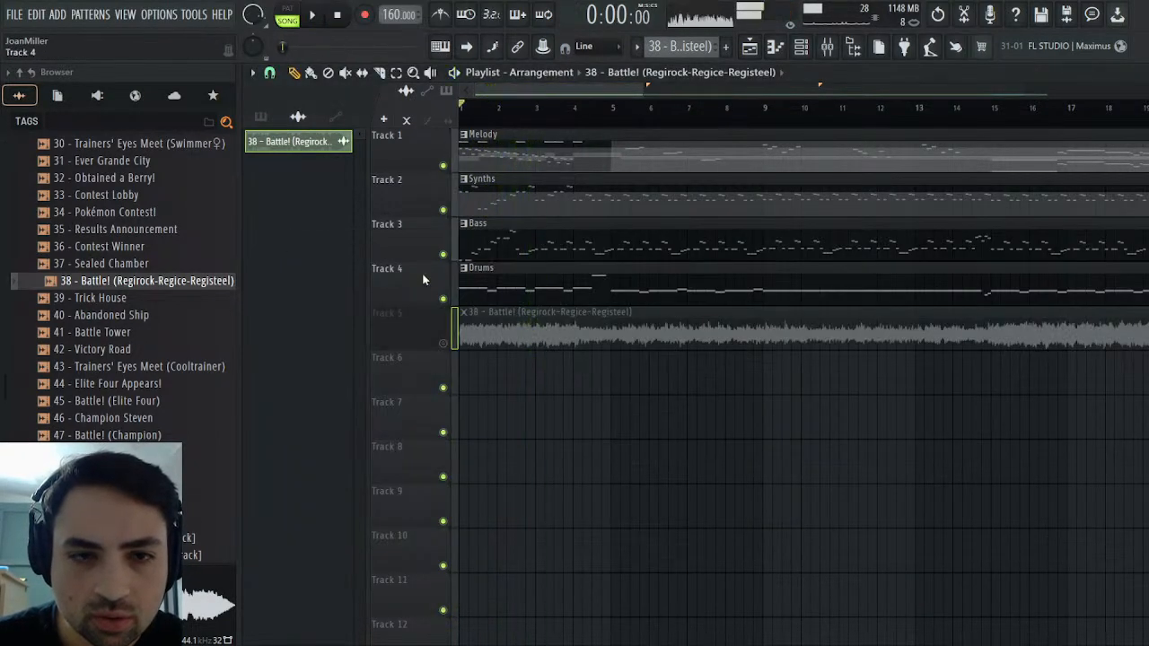
Play the reference clip in solo, and mute Track 5 again to hear the arrangement with the louder strings
right_click(444, 343)
key(space)
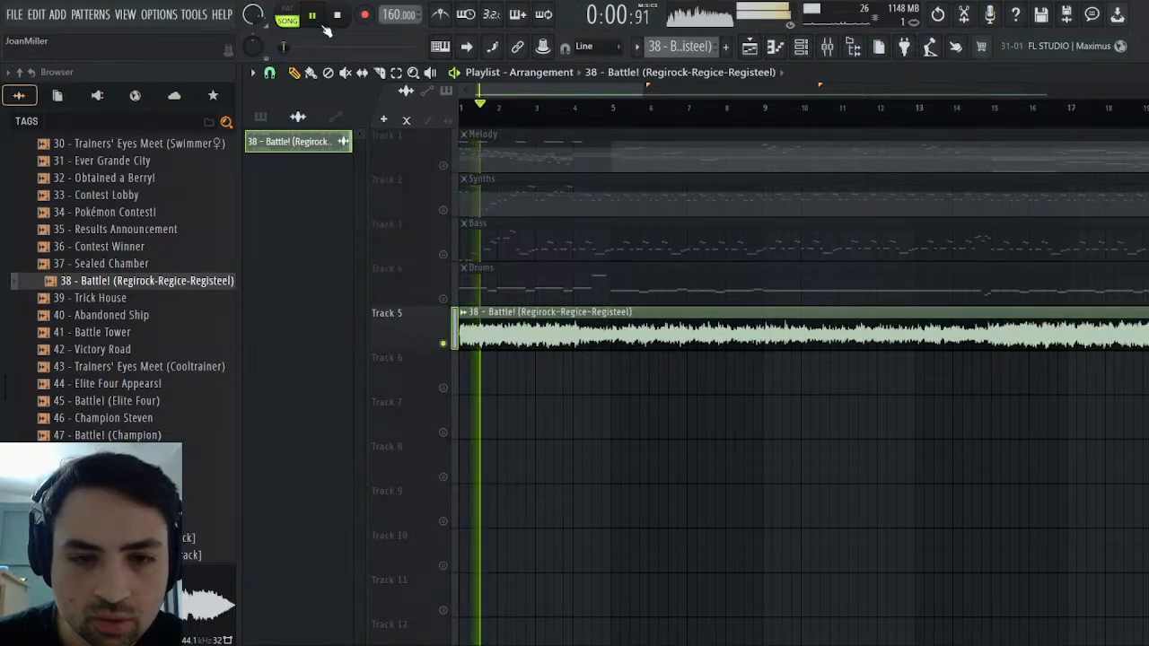
key(space)
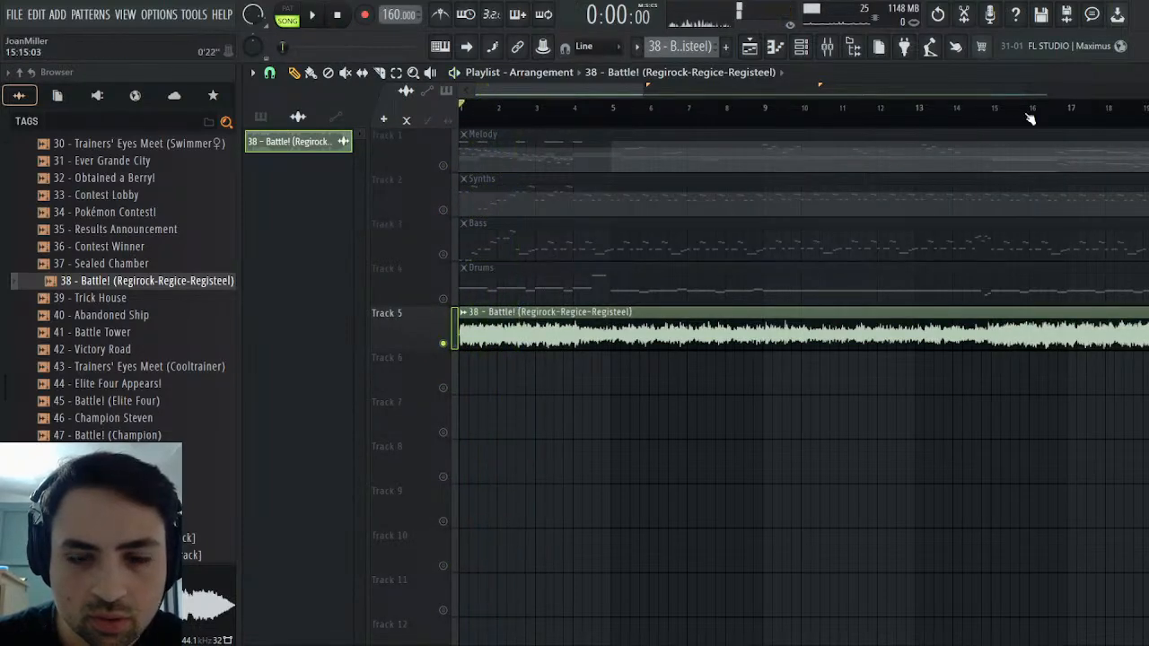
right_click(443, 343)
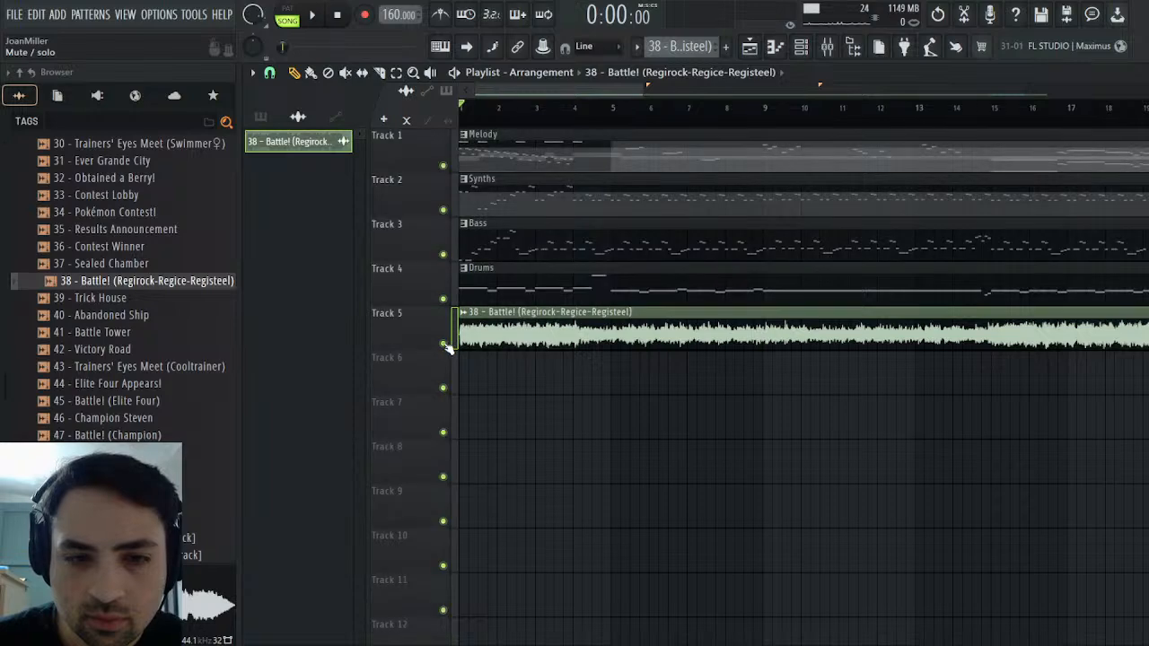
click(443, 343)
key(space)
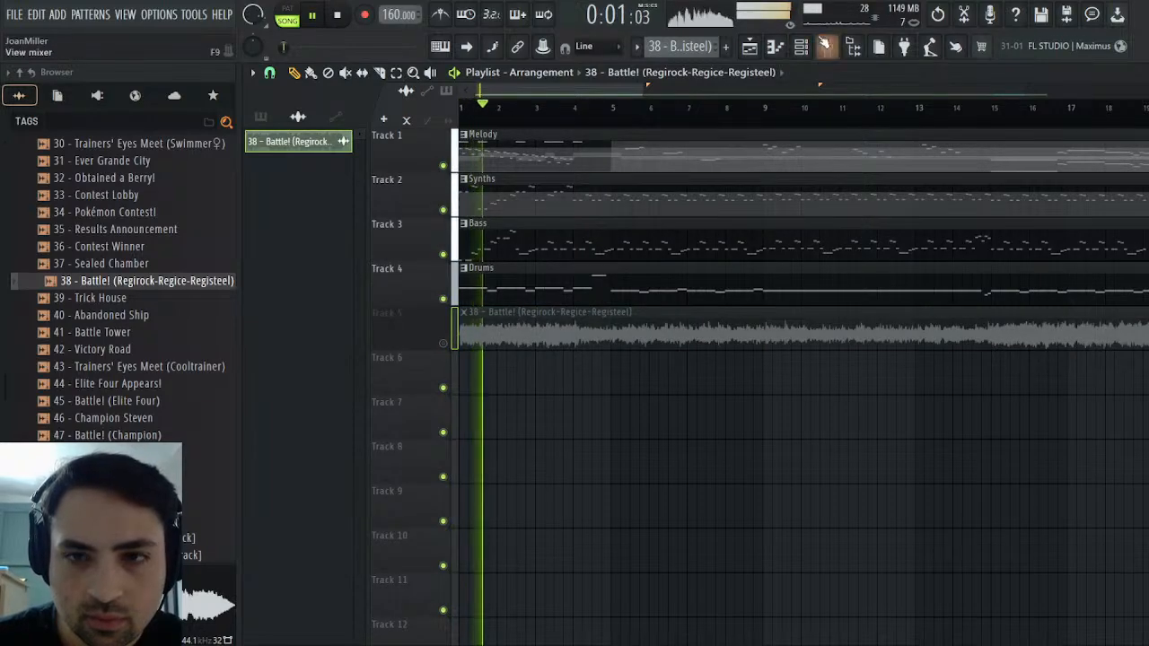
Set the low-shelf band 1 gain to 0.0 dB in the Strings track's Fruity Parametric EQ 2
key(F9)
key(space)
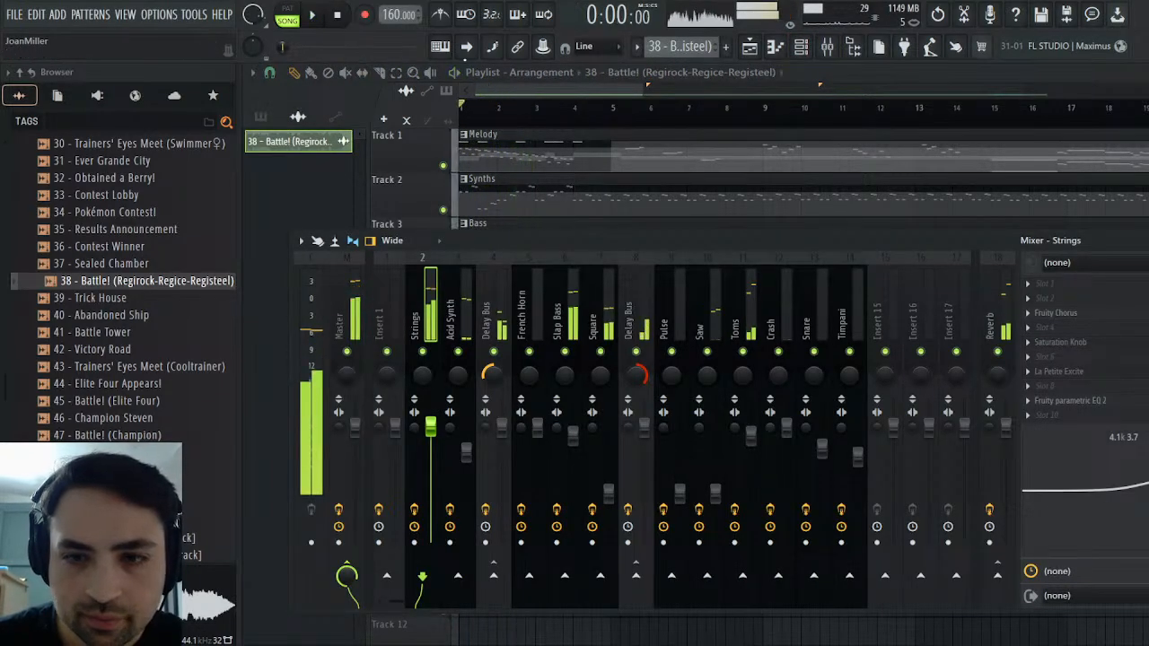
click(1105, 408)
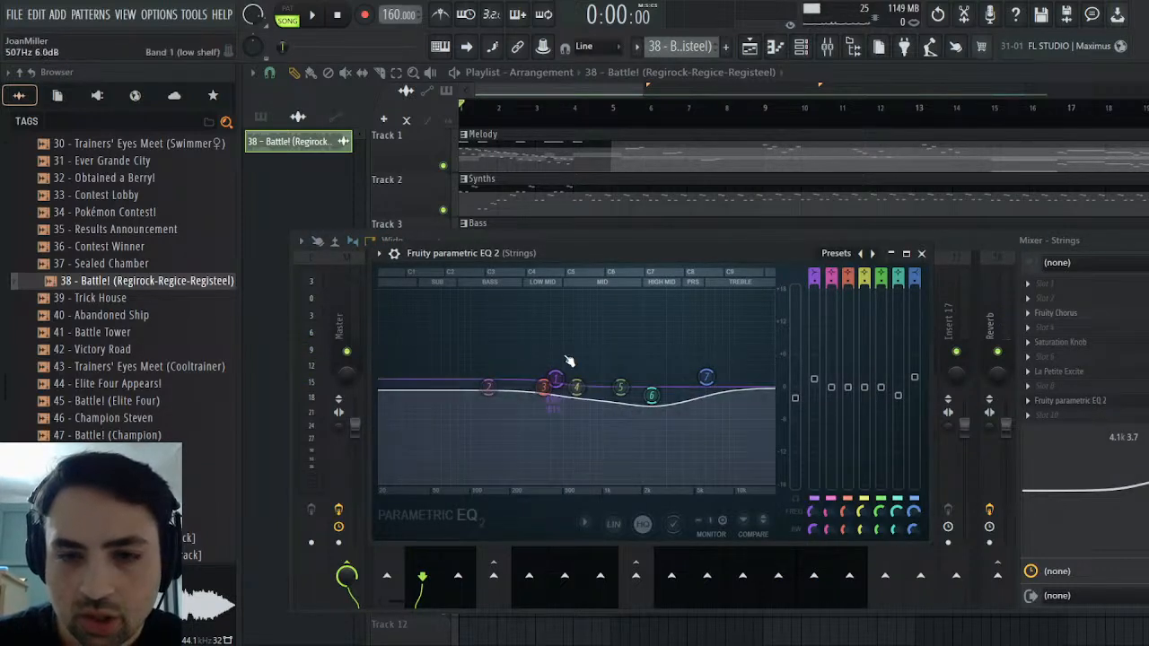
drag(556, 381, 557, 395)
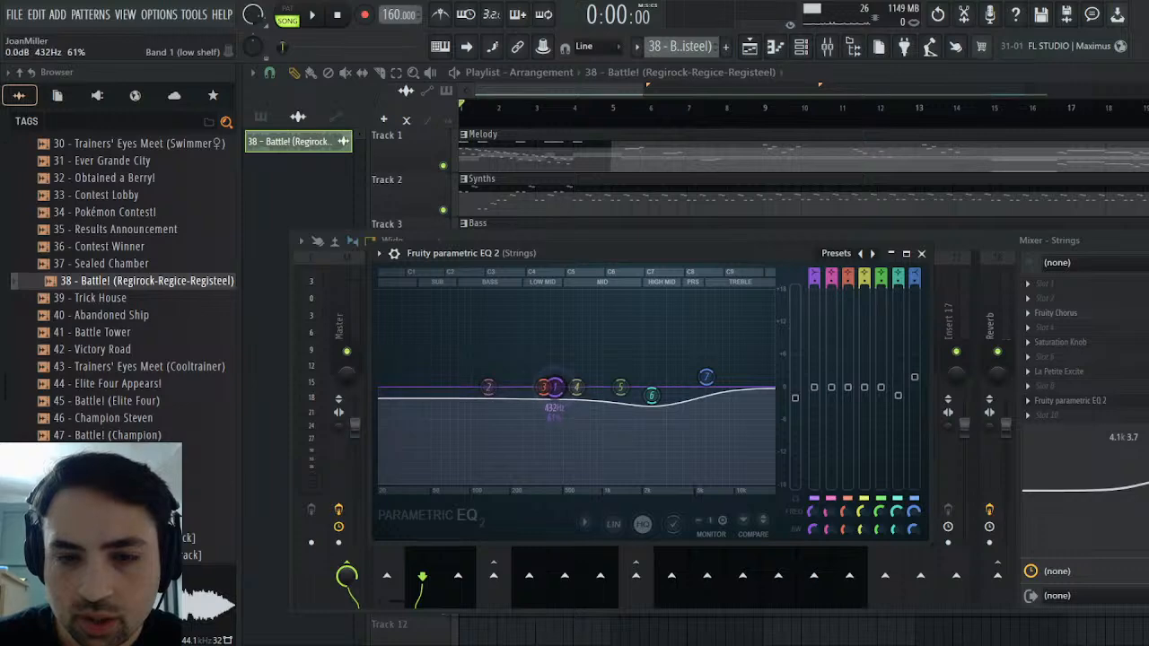
click(921, 254)
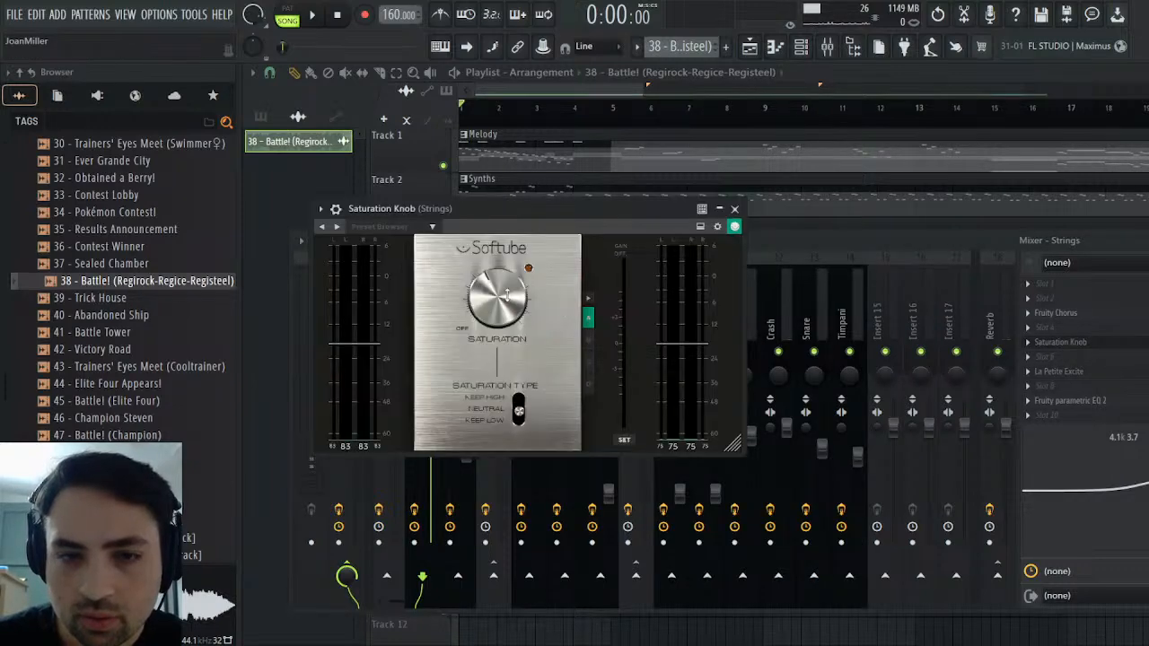
Audition the Strings track's Saturation Knob effect during playback and set La Petite Excite's High to 3.59 dB
click(327, 24)
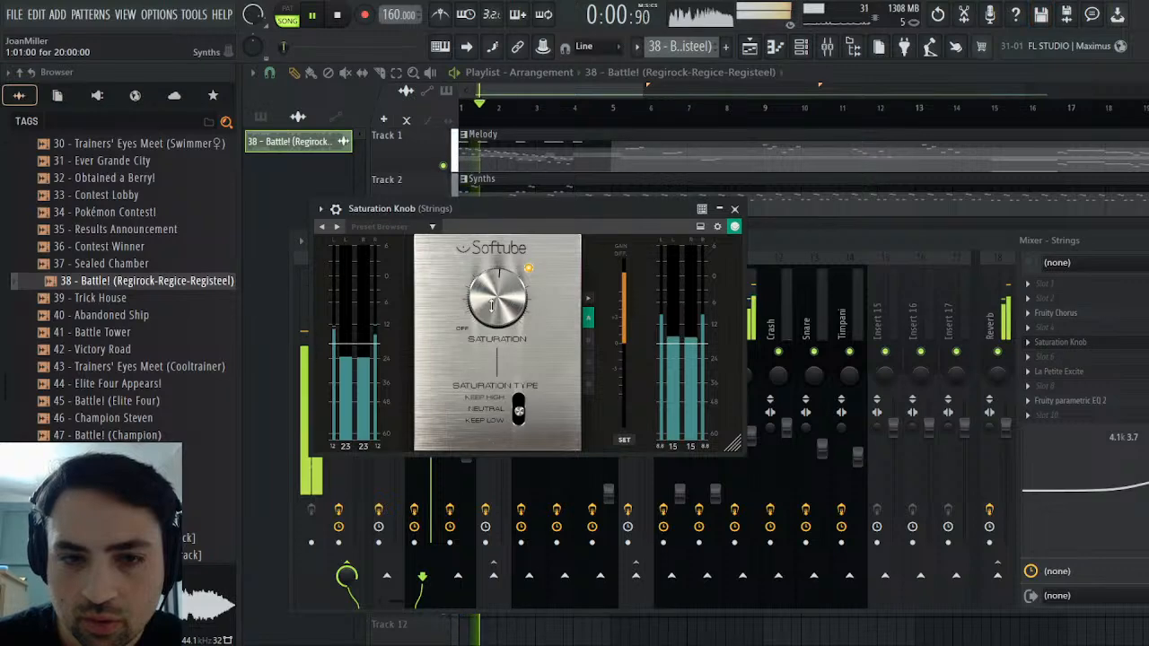
click(736, 208)
click(1067, 377)
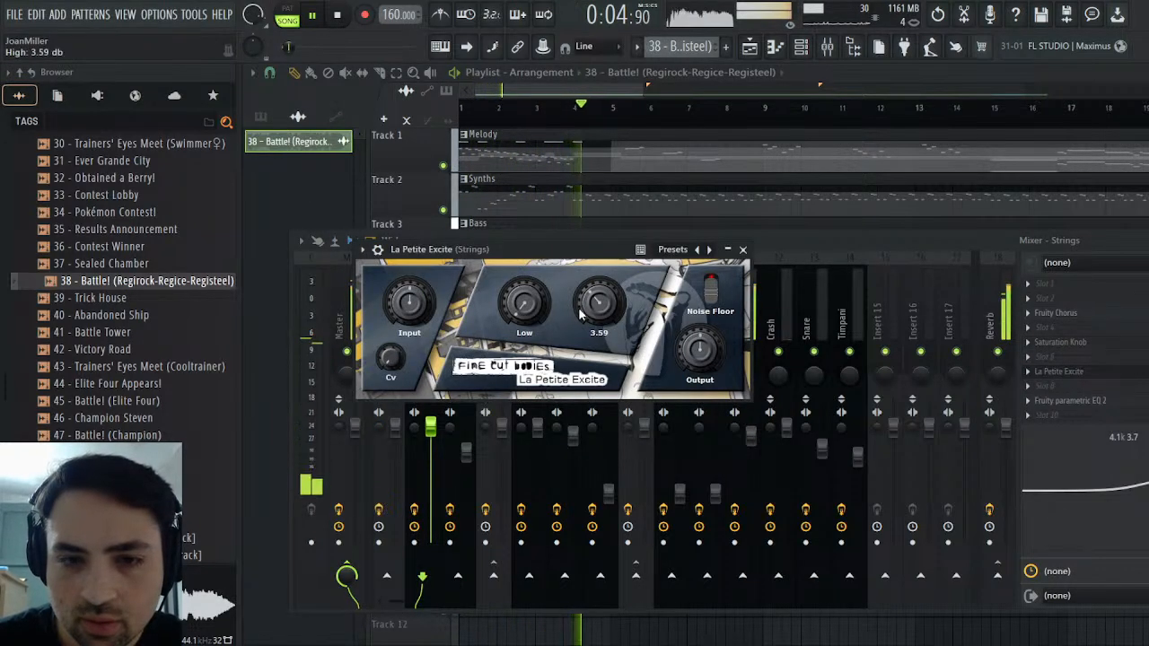
click(336, 19)
click(309, 23)
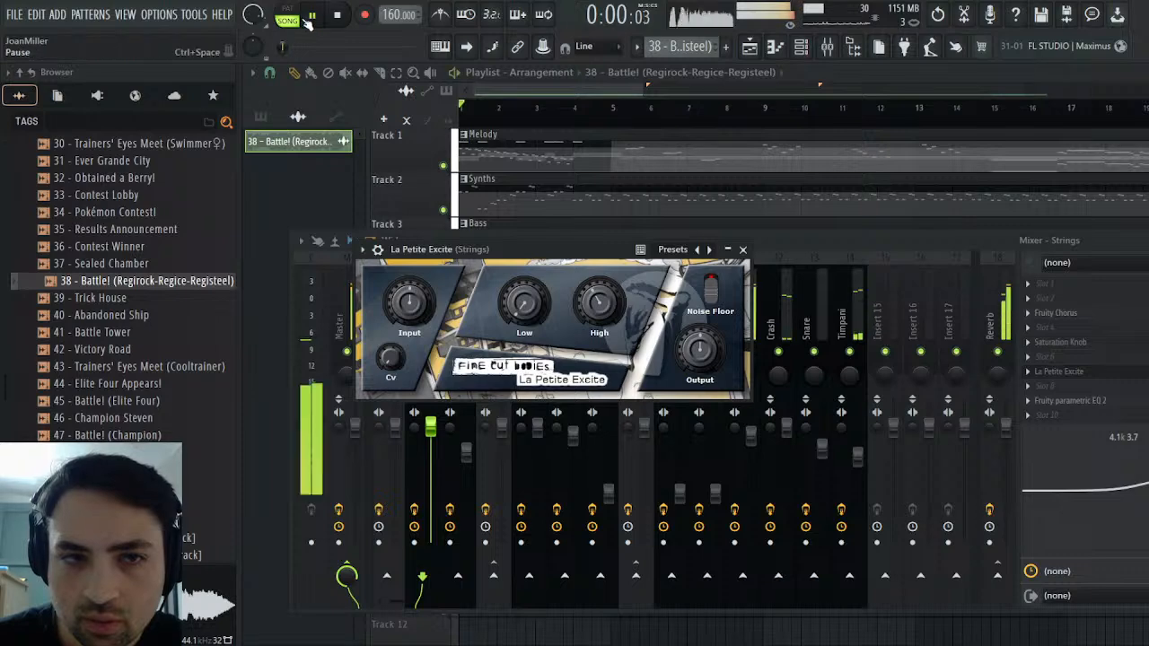
click(743, 251)
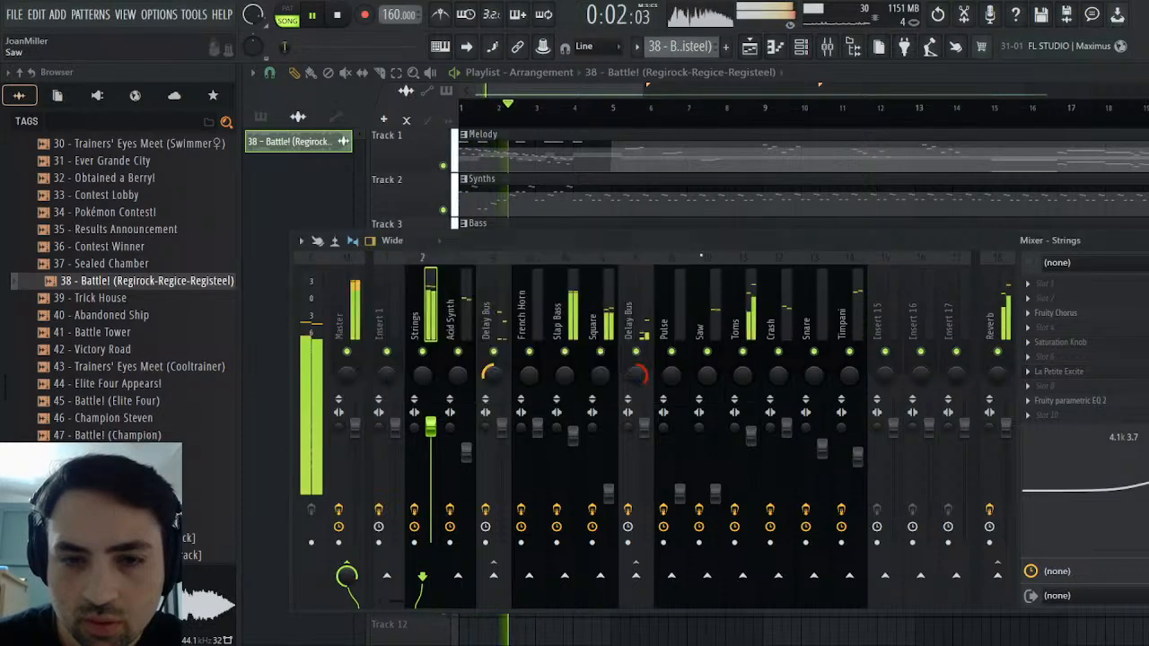
Lower the Strings fader slightly and replay the arrangement from the start
drag(431, 427, 434, 439)
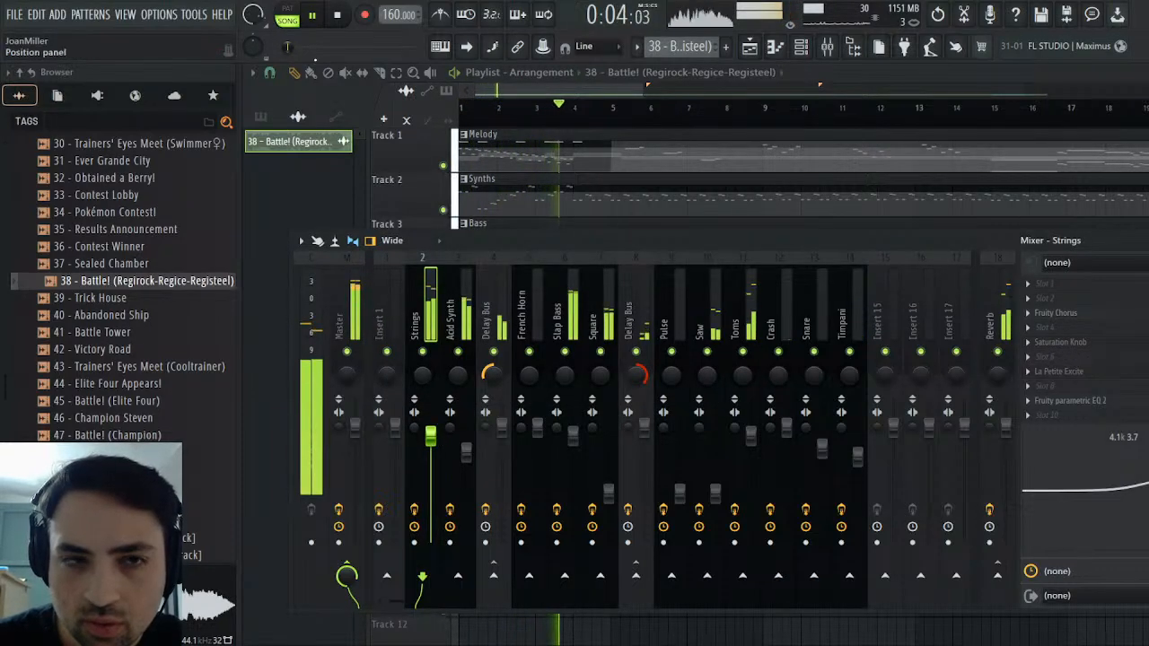
click(340, 18)
click(318, 18)
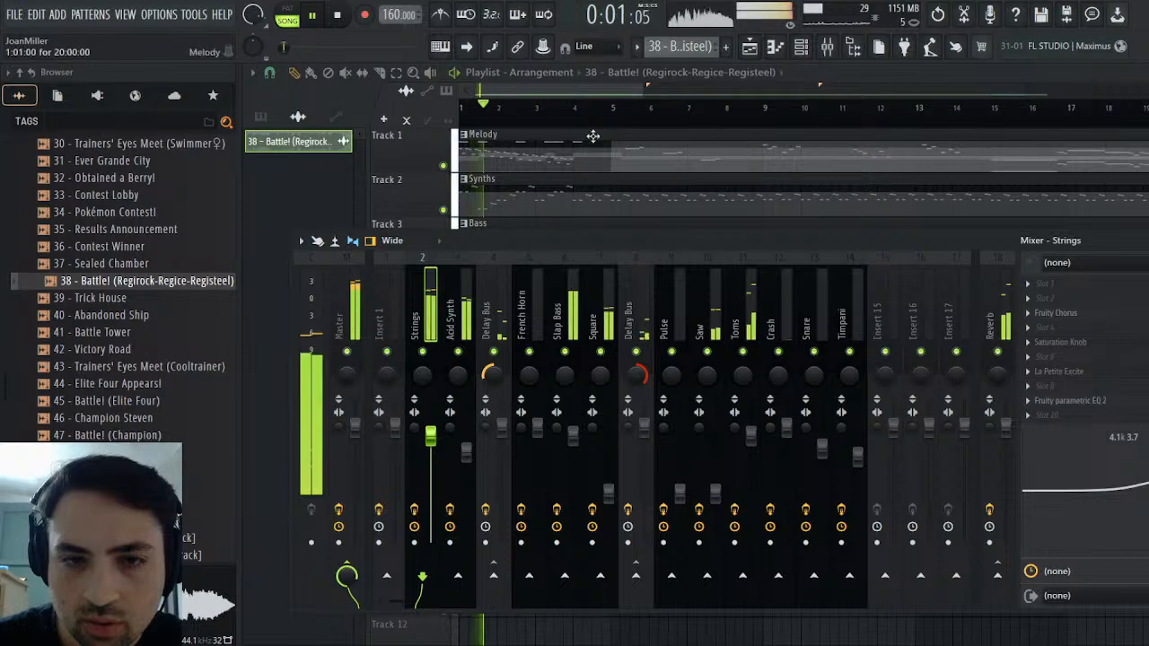
Play the Track 5 reference clip in solo from the start, then bring back the arrangement tracks with Track 5 muted
key(F9)
ctrl+click(442, 344)
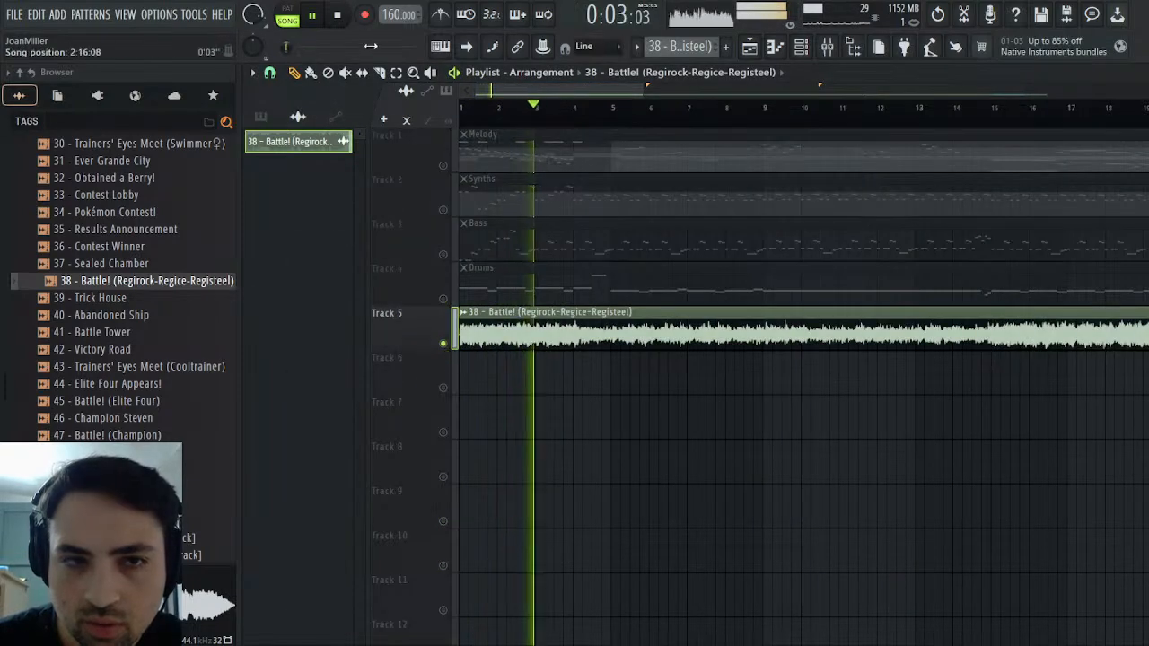
click(342, 18)
click(316, 18)
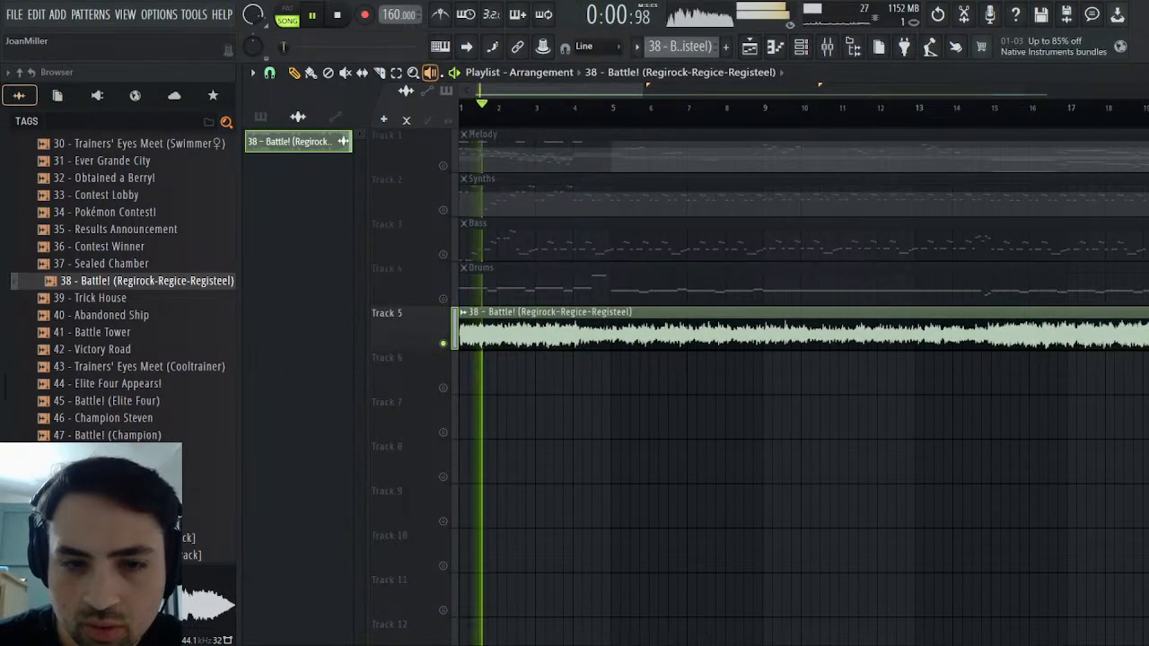
click(339, 16)
right_click(443, 344)
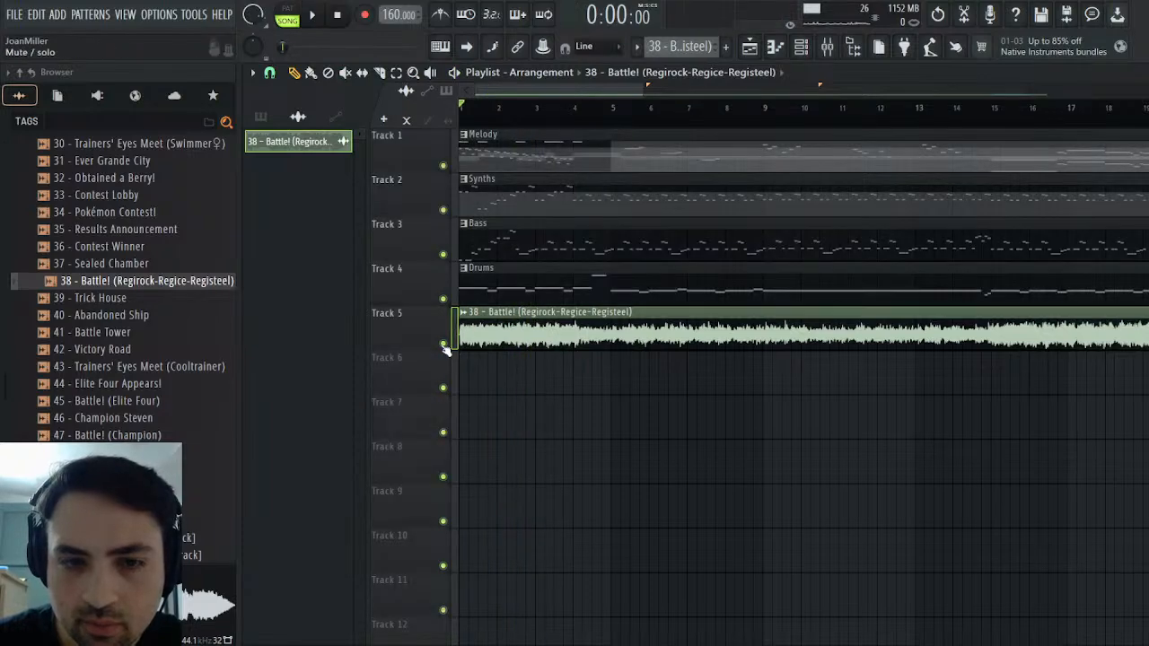
click(443, 344)
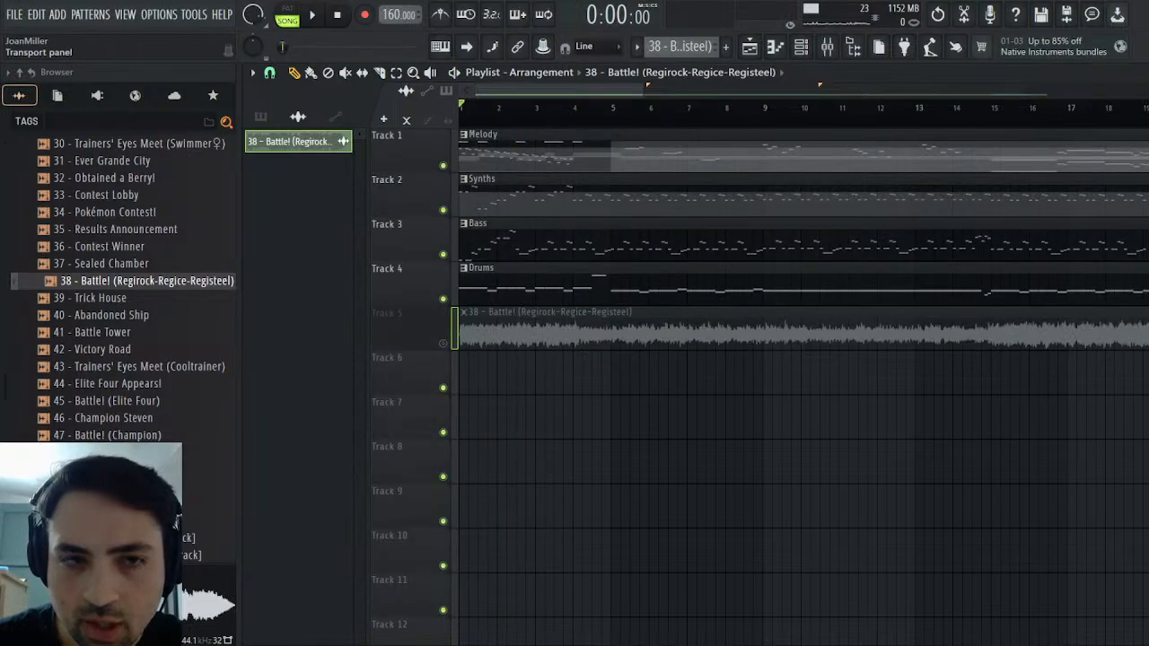
Play the arrangement and lower the Acid Synth mixer fader to -6.0 dB
click(828, 47)
click(311, 16)
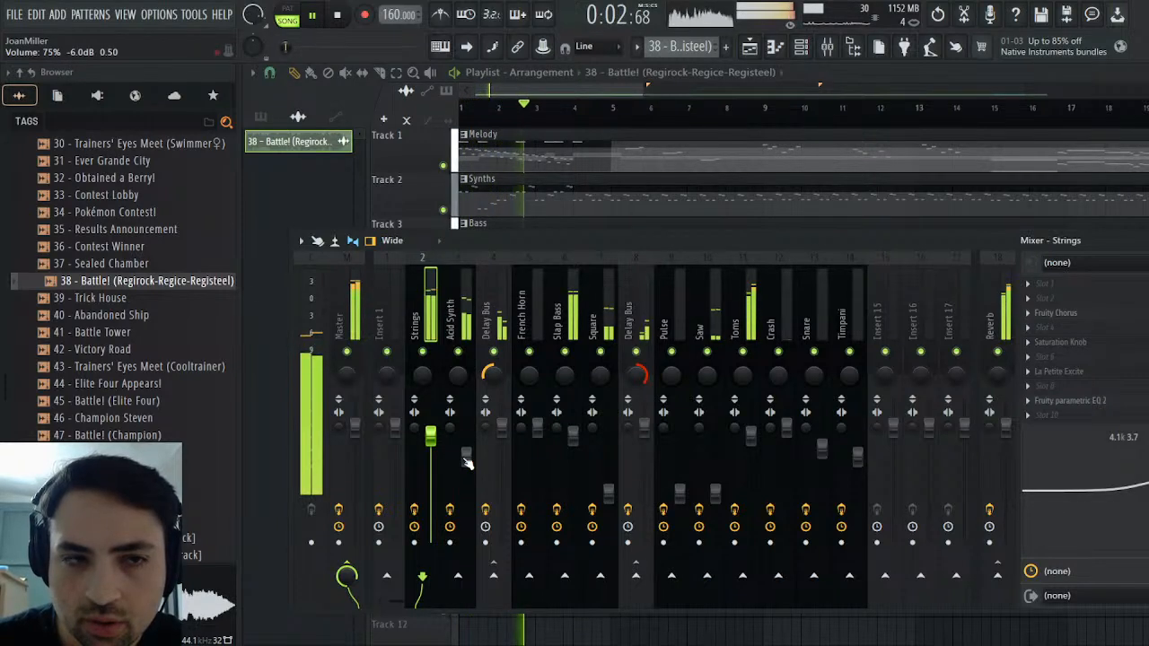
click(449, 404)
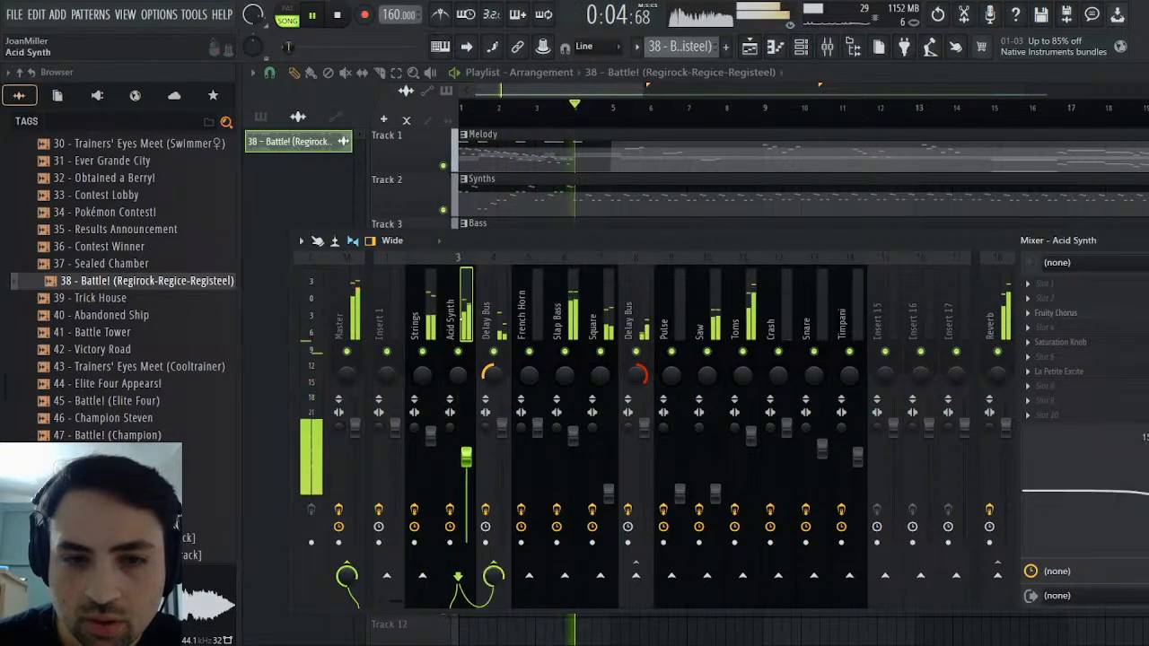
Set the Acid Synth track's Saturation Knob to 3.1 and replay the arrangement from the start
click(1112, 344)
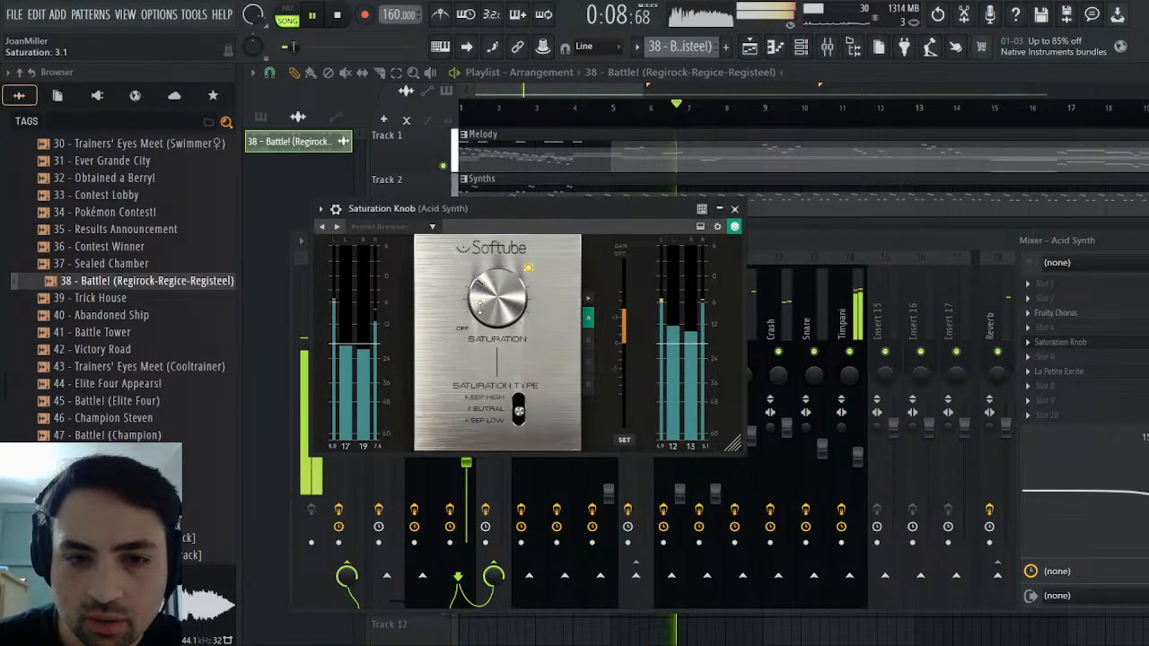
click(734, 208)
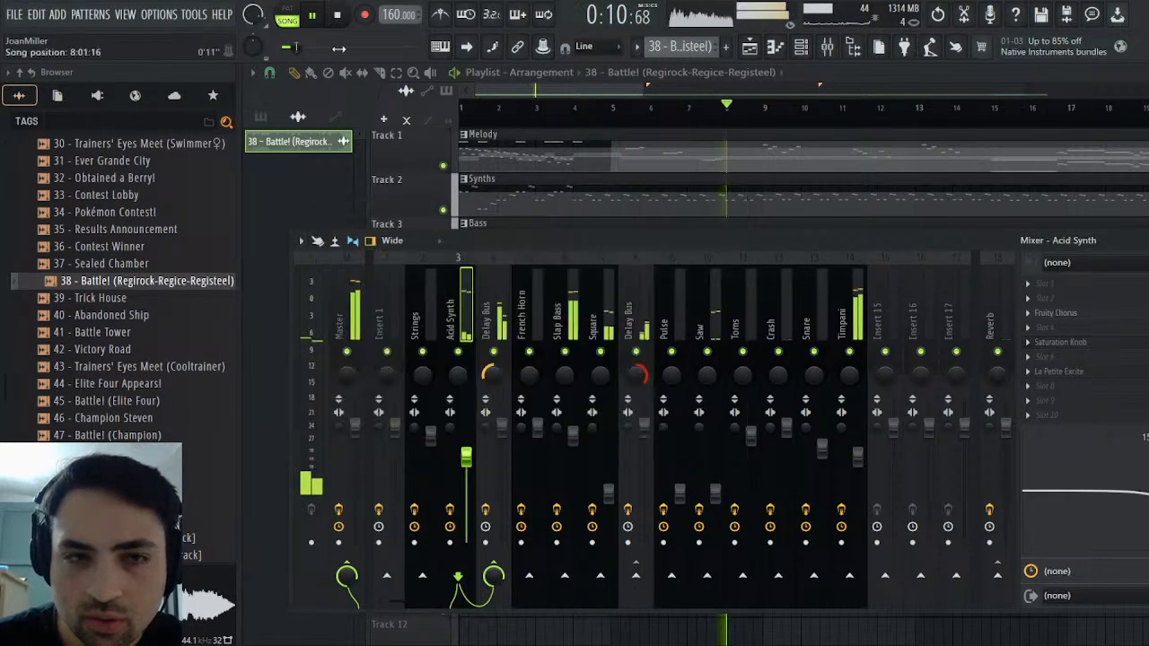
click(338, 16)
click(315, 17)
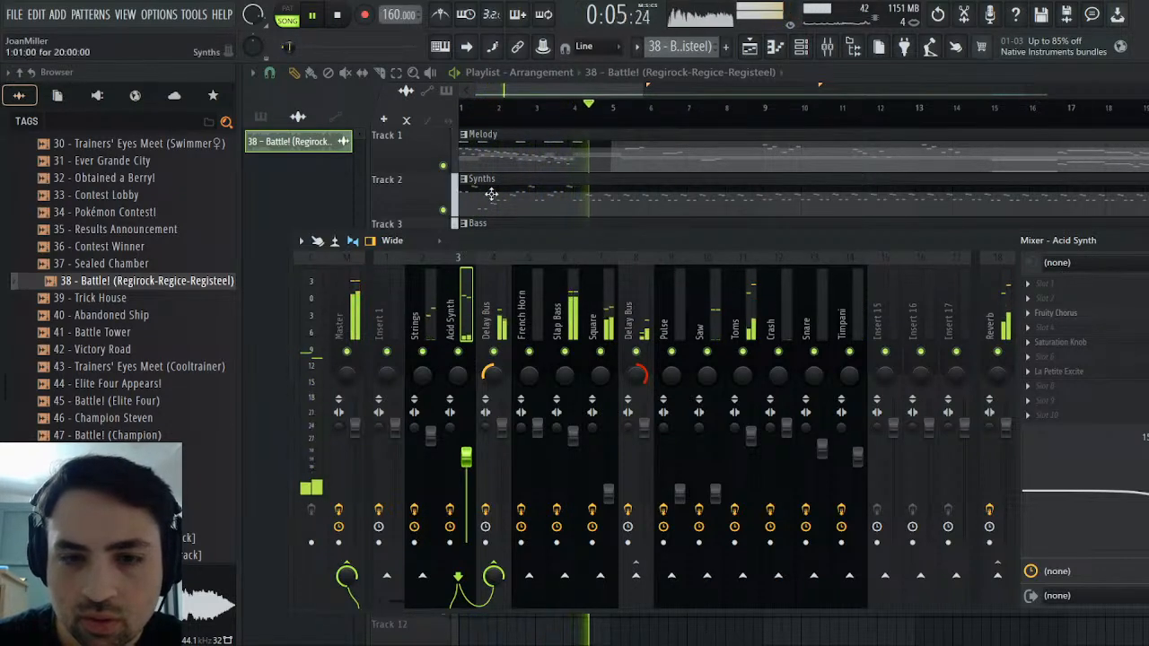
Replay the opening of the arrangement and examine the Master track's level
click(338, 16)
key(space)
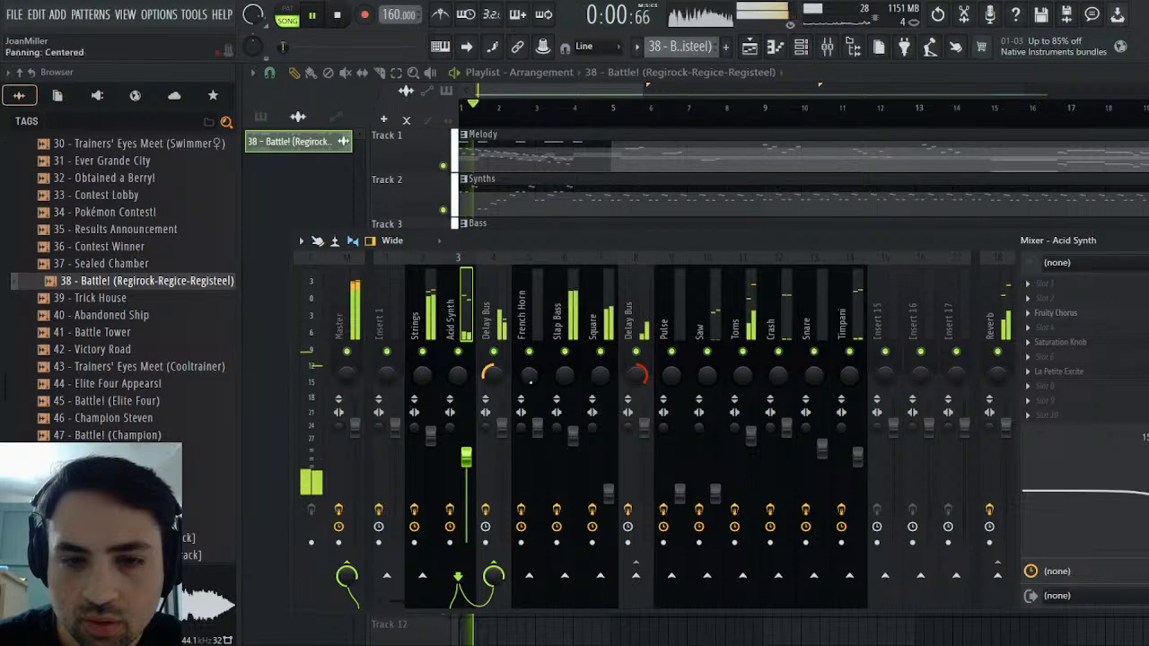
click(345, 314)
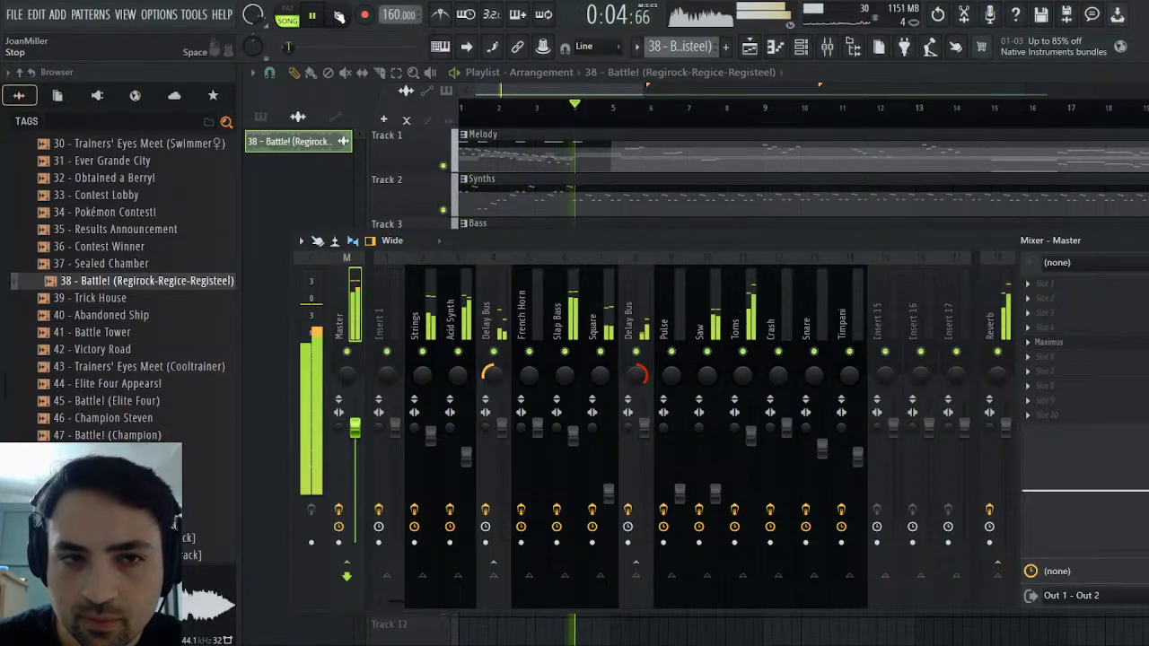
key(space)
Compare the soloed Track 5 reference with the arrangement, playing the opening of each with Track 5 muted for the latter
key(F9)
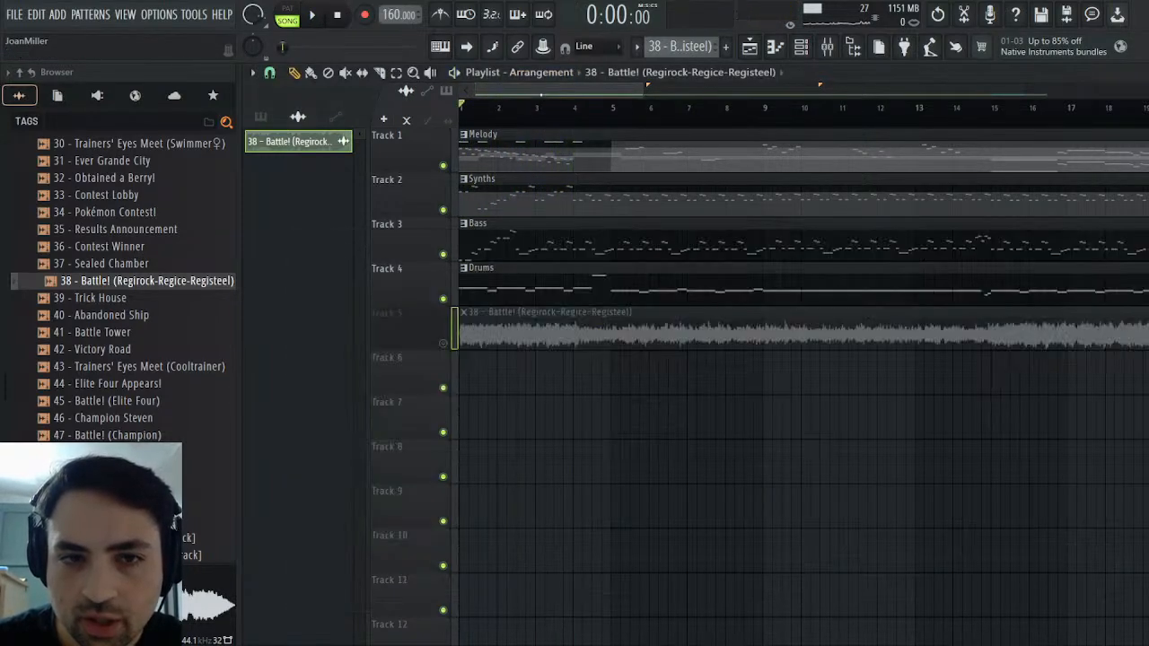
right_click(444, 343)
click(310, 16)
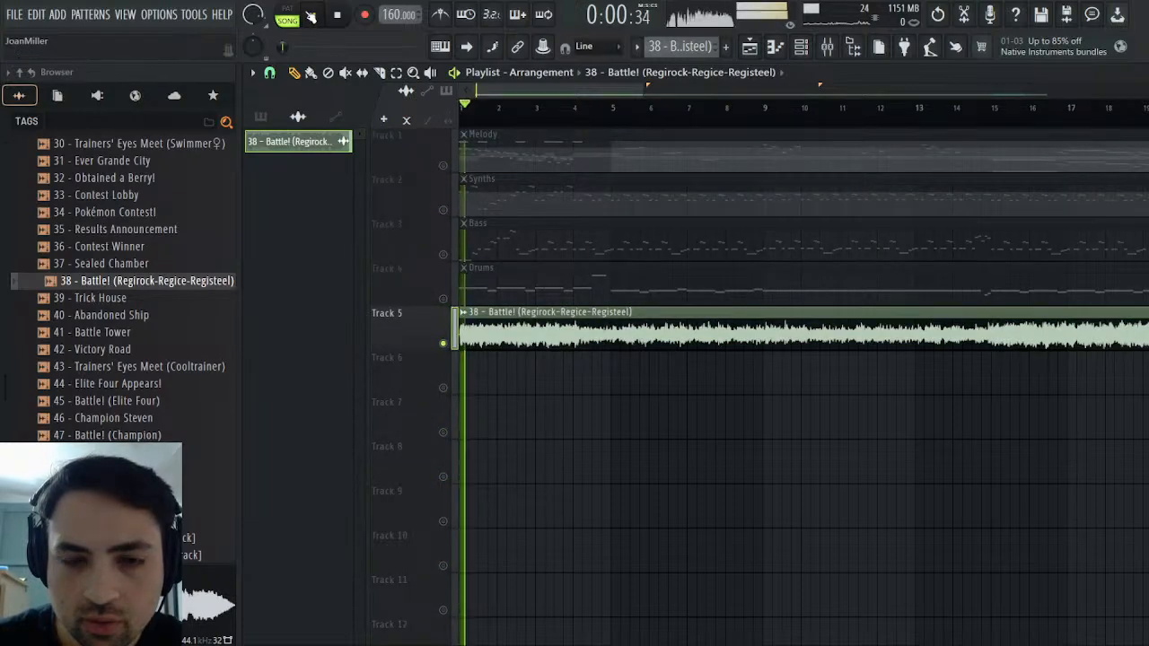
click(338, 15)
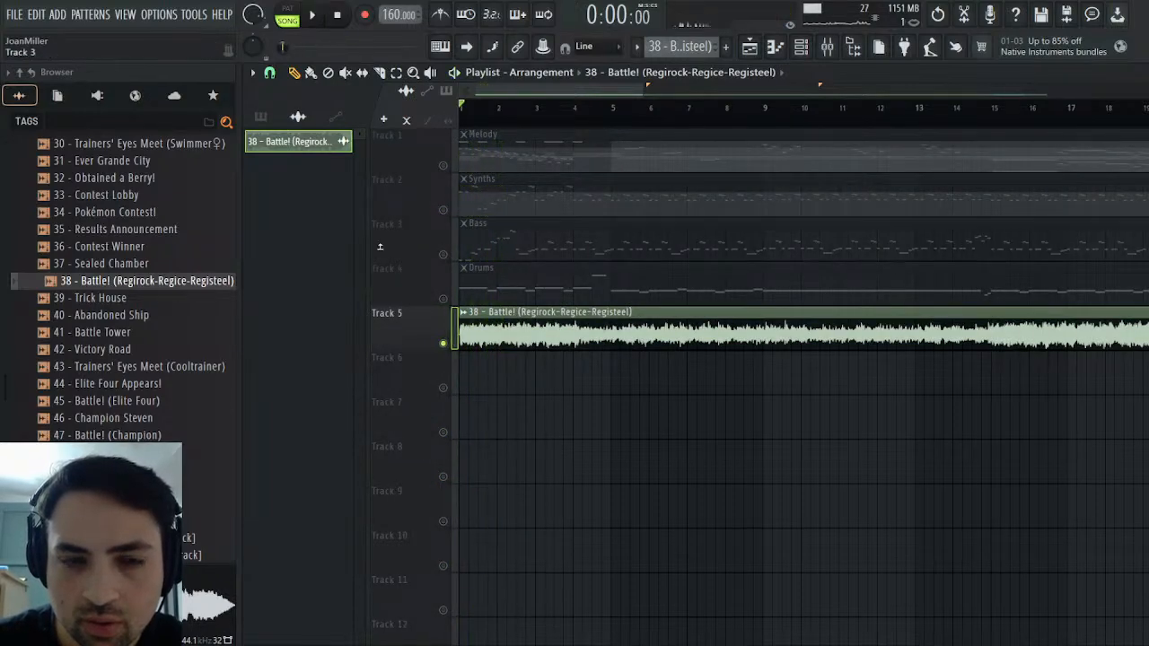
click(443, 344)
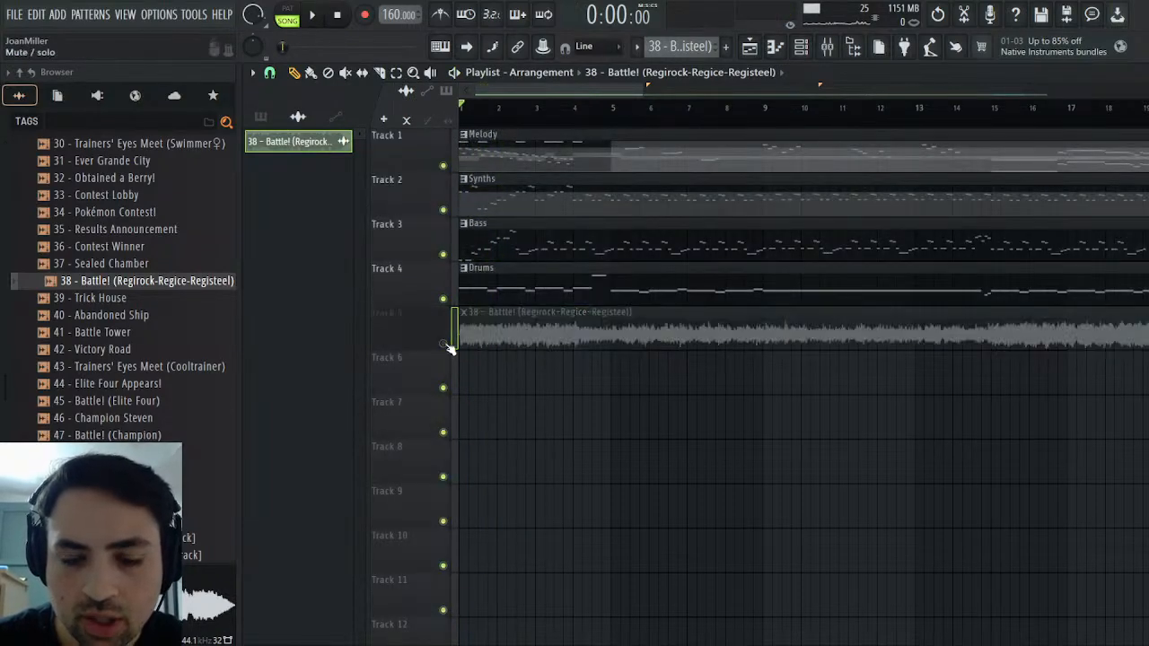
click(316, 16)
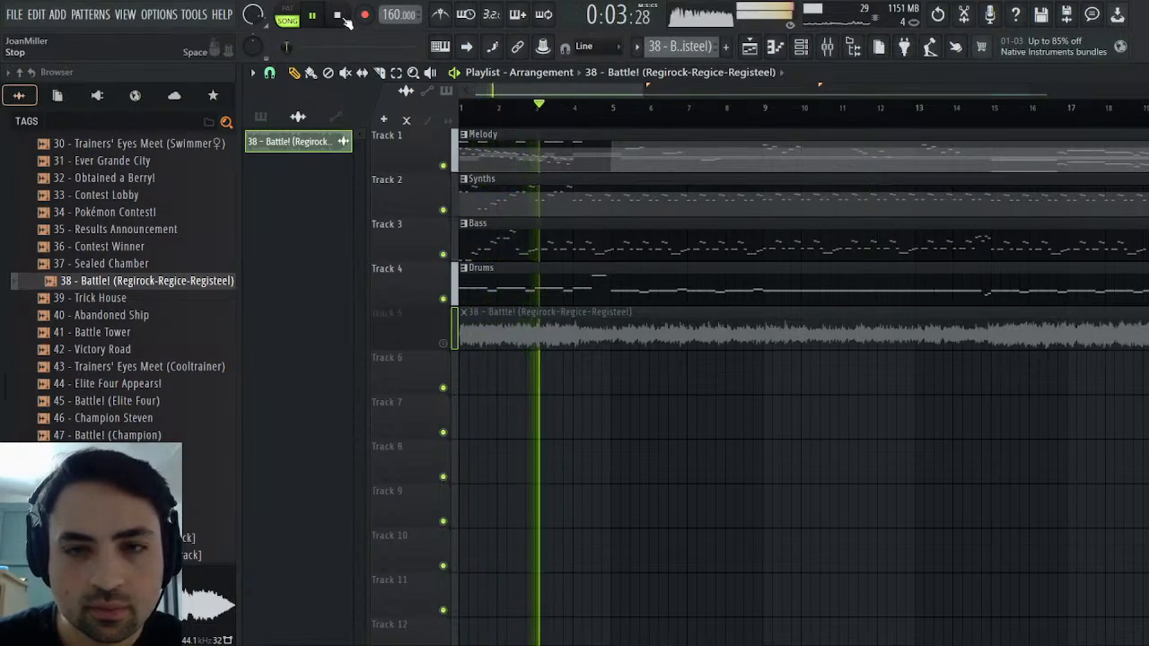
click(338, 16)
Play the arrangement and cut the Strings EQ's low-shelf band 1 to -2.2 dB at 1540 Hz
click(821, 47)
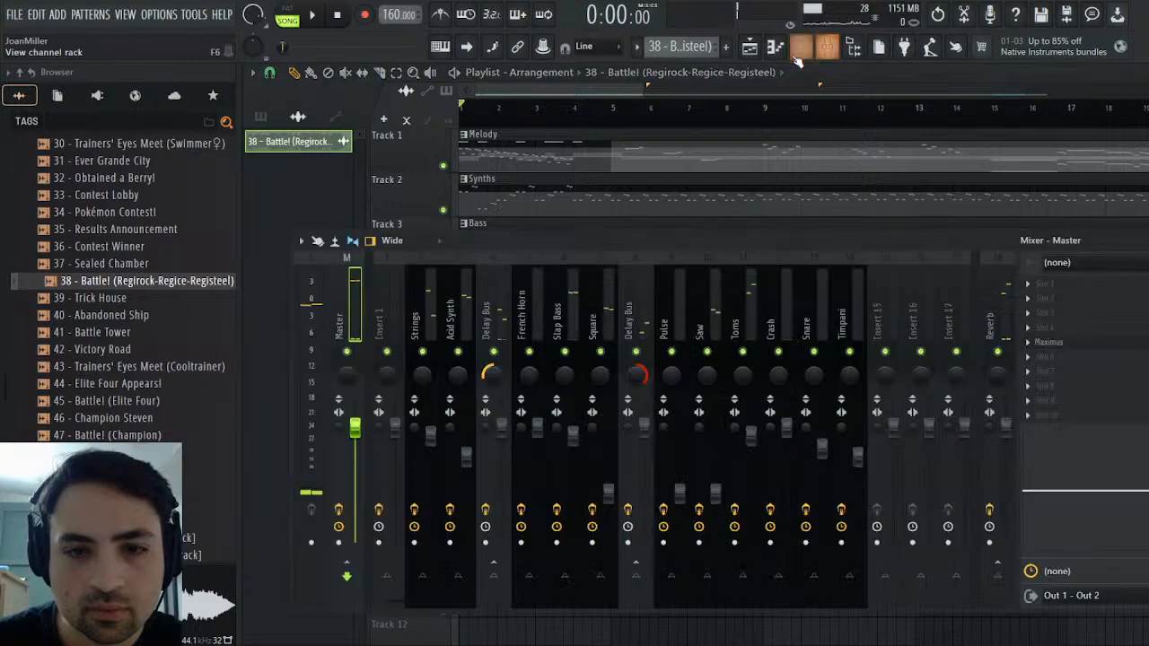
click(415, 319)
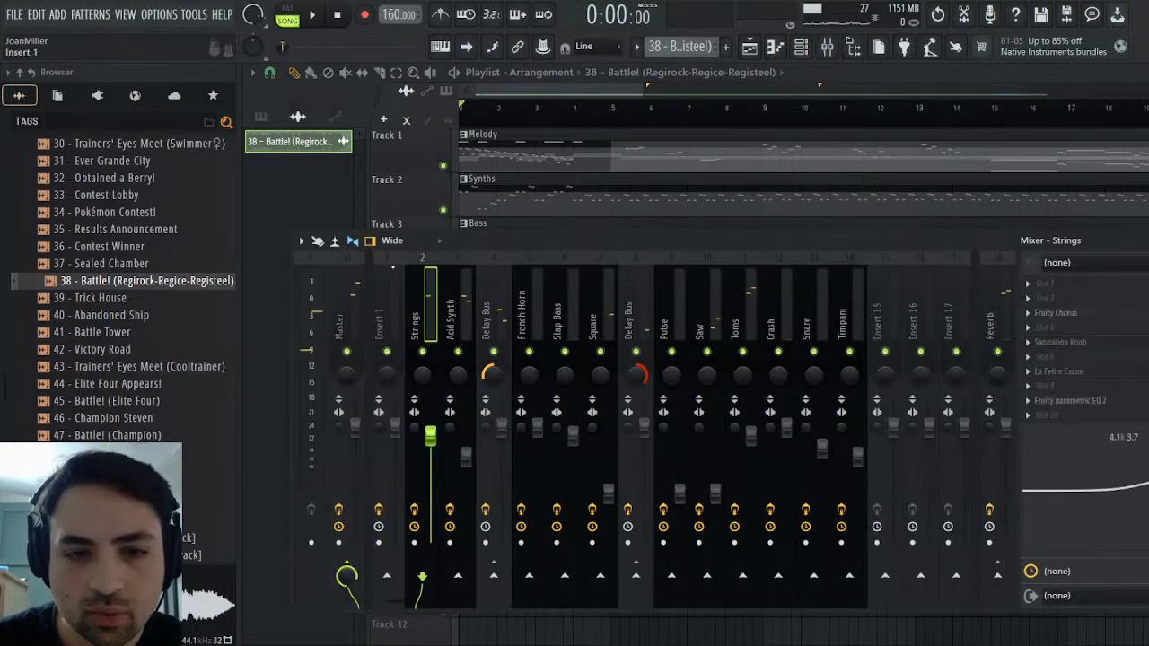
click(311, 17)
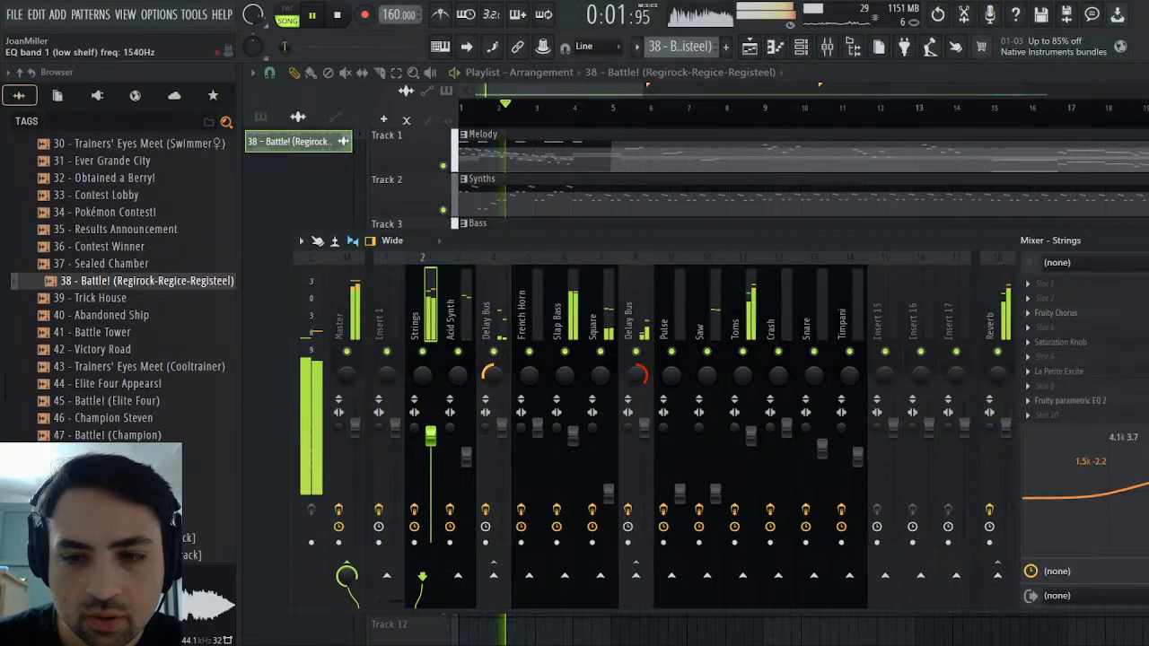
Adjust the Strings fader to just below 0.0 dB while replaying the opening of the arrangement
drag(433, 445, 432, 439)
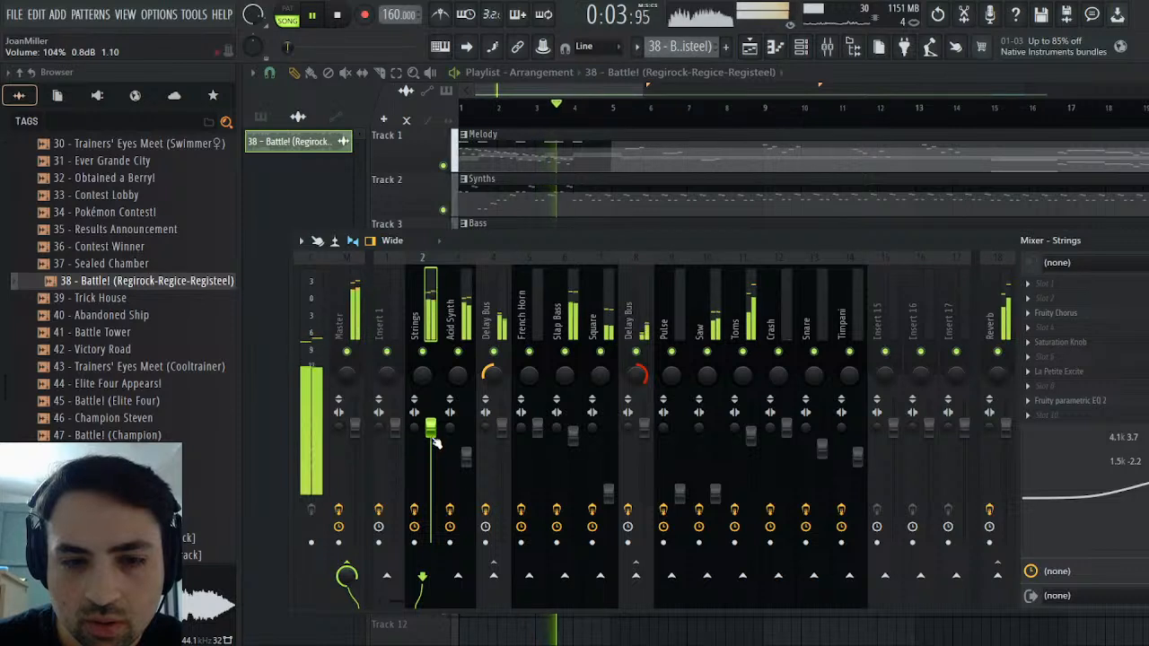
click(315, 17)
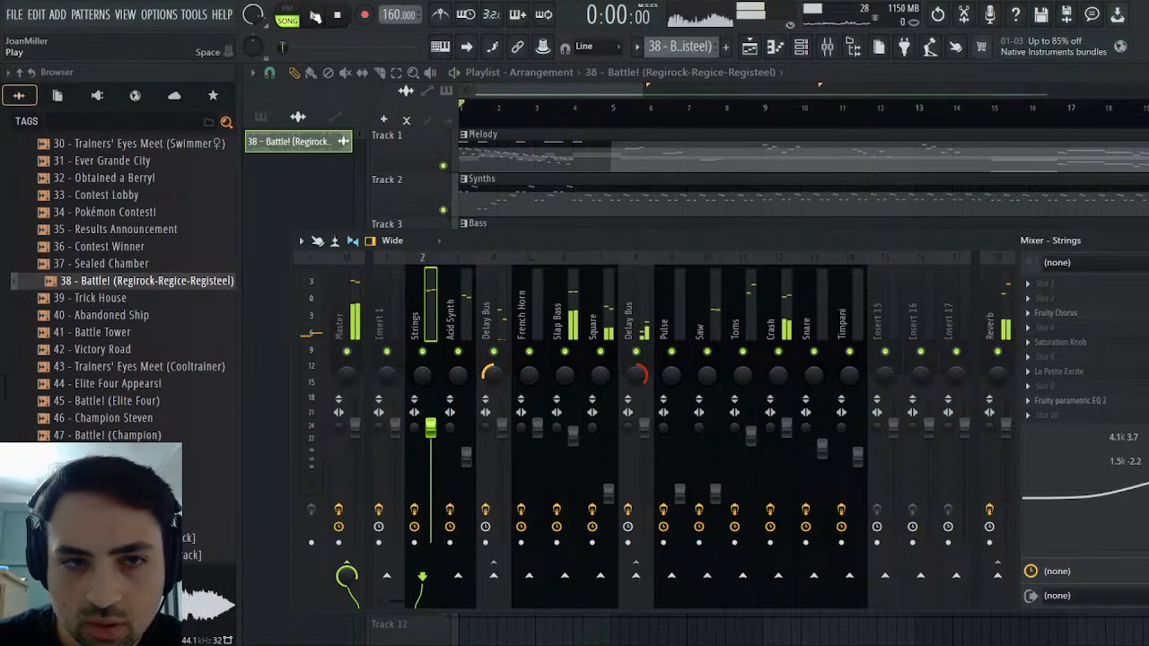
click(315, 17)
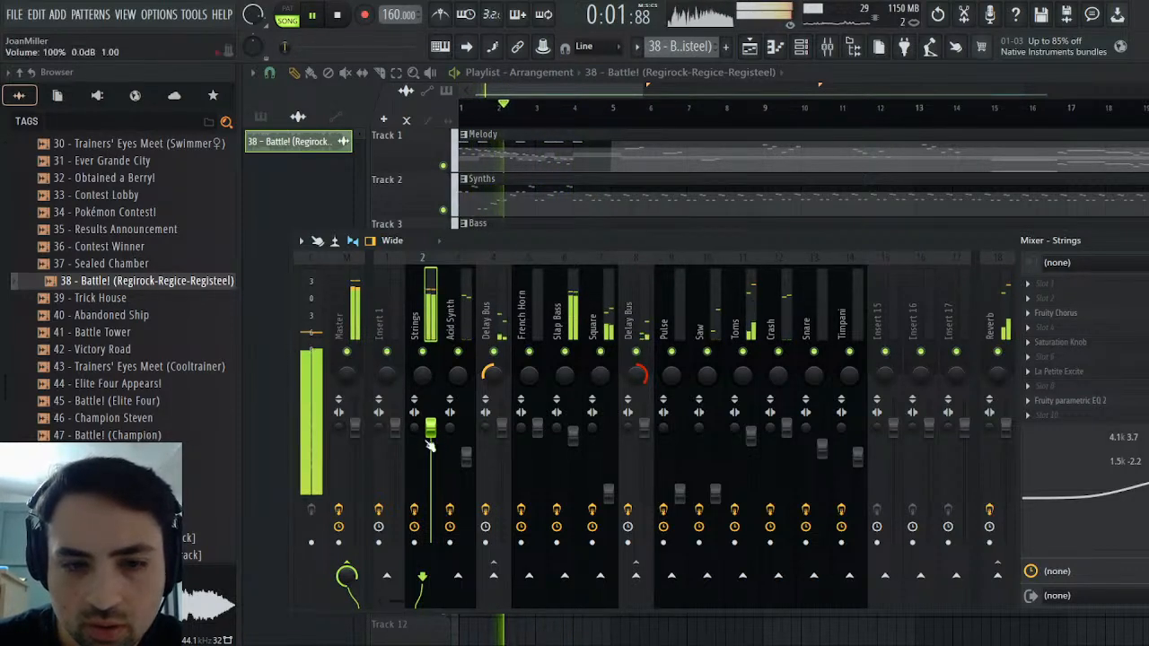
click(316, 17)
click(315, 17)
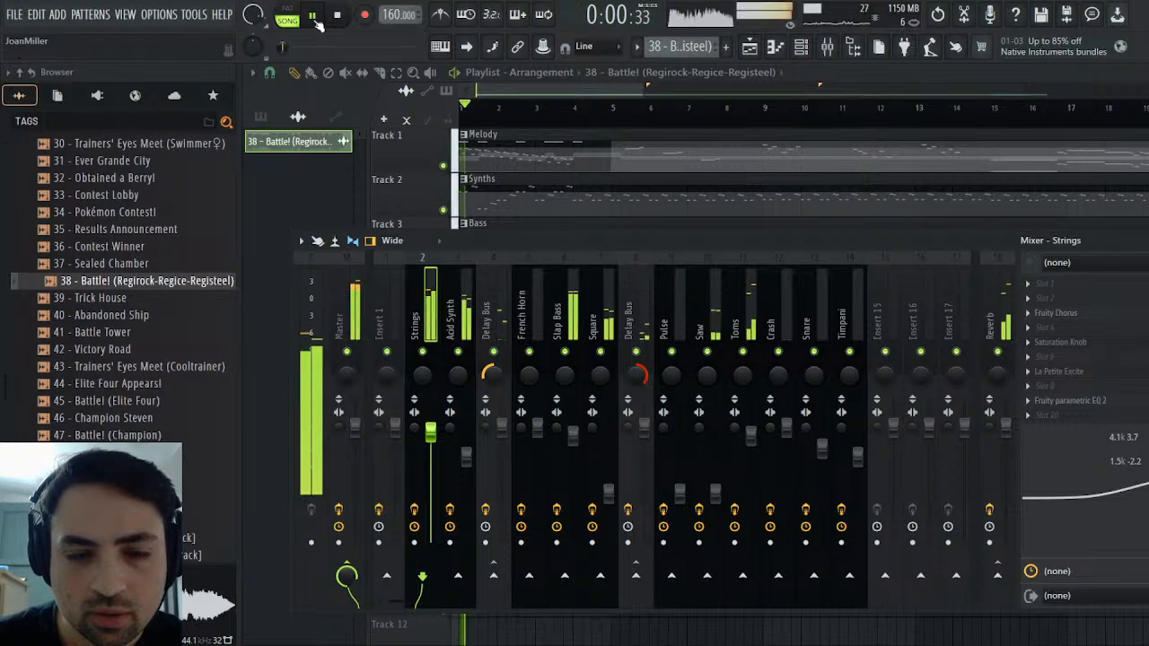
Switch playback to the soloed Track 5 reference clip and stop it
key(F9)
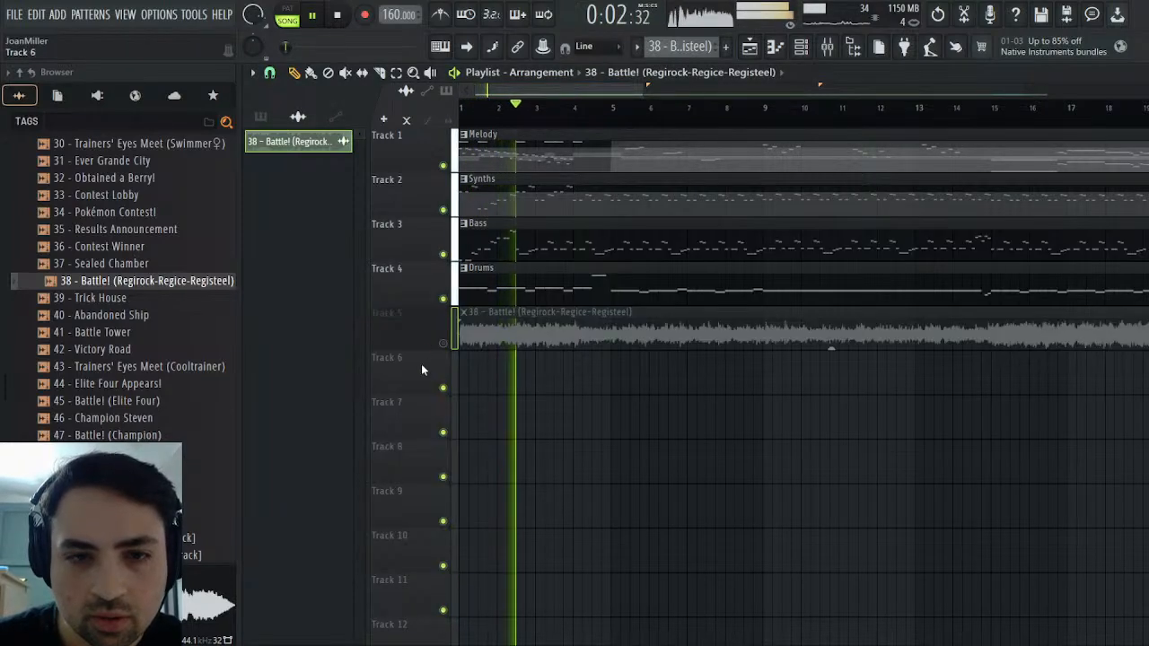
ctrl+click(442, 343)
key(space)
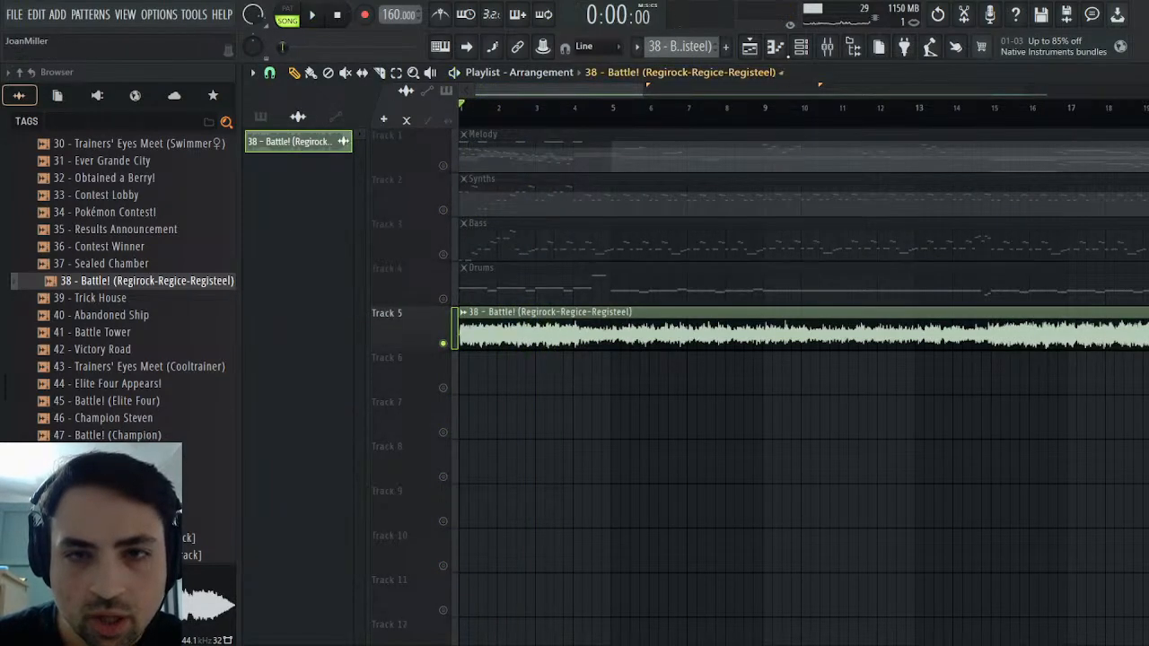
Check the routing to the Reverb track for Strings, Acid Synth and French Horn in the mixer
click(827, 46)
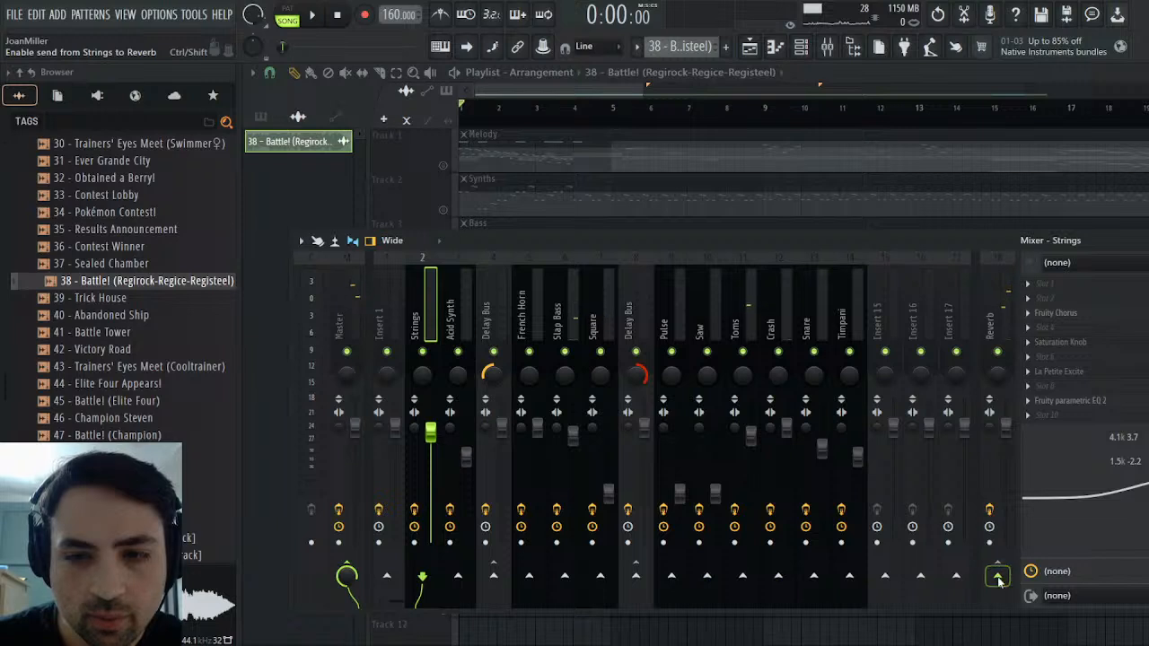
click(460, 312)
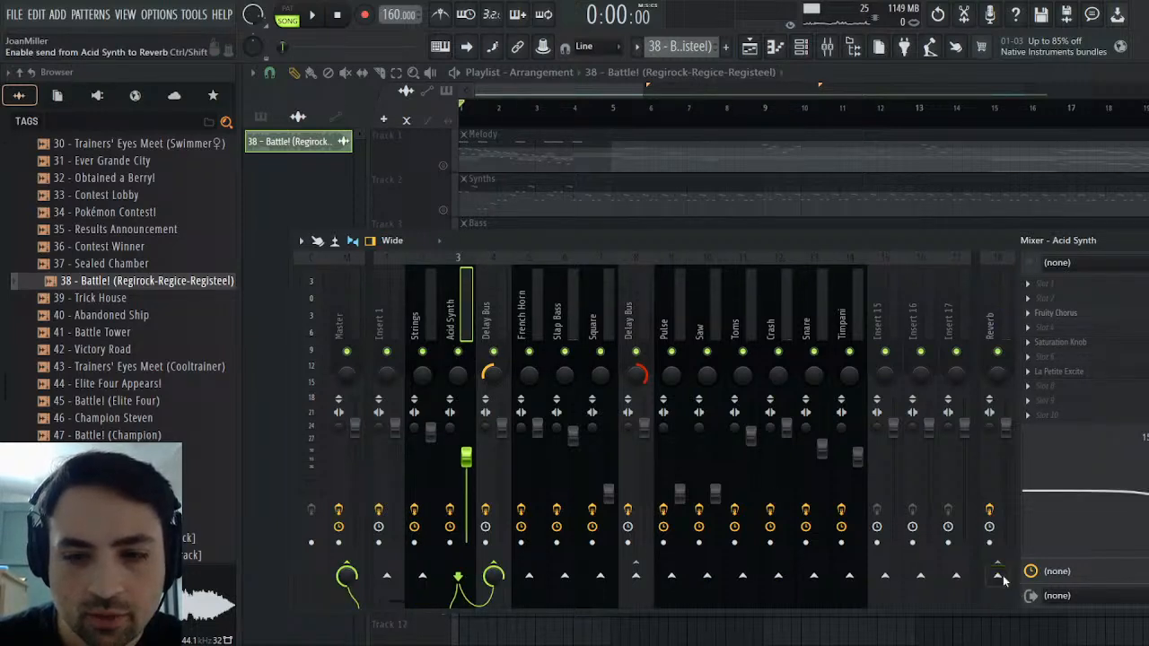
click(529, 315)
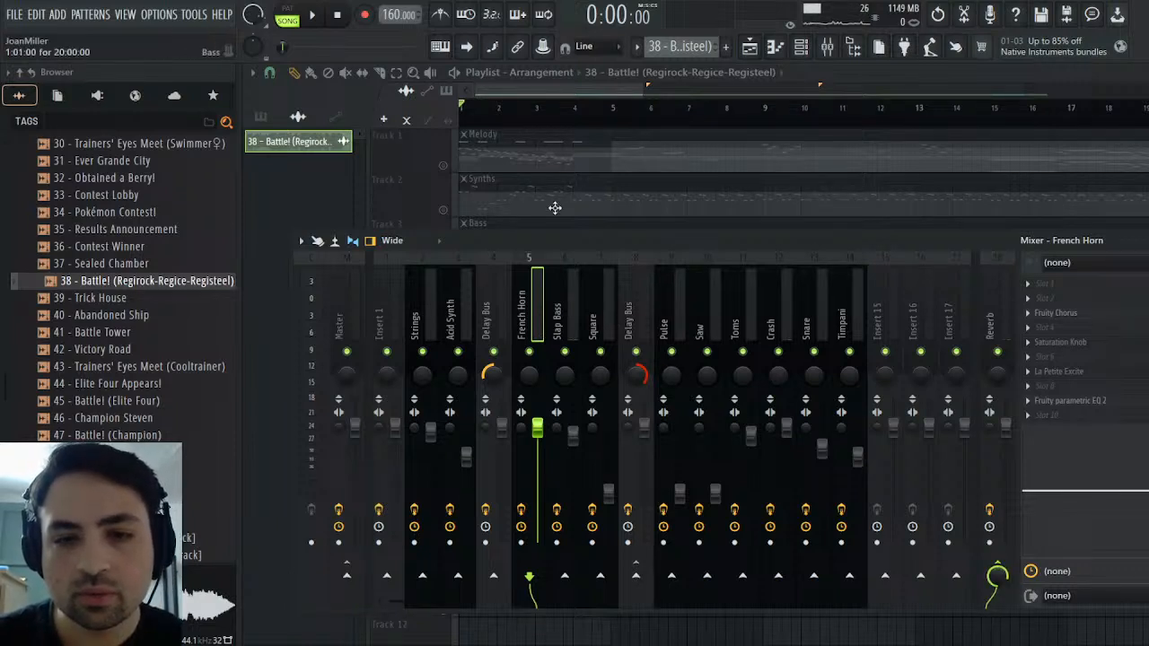
Play the reference clip, switch to the arrangement with Track 5 muted, and replay its opening
click(313, 15)
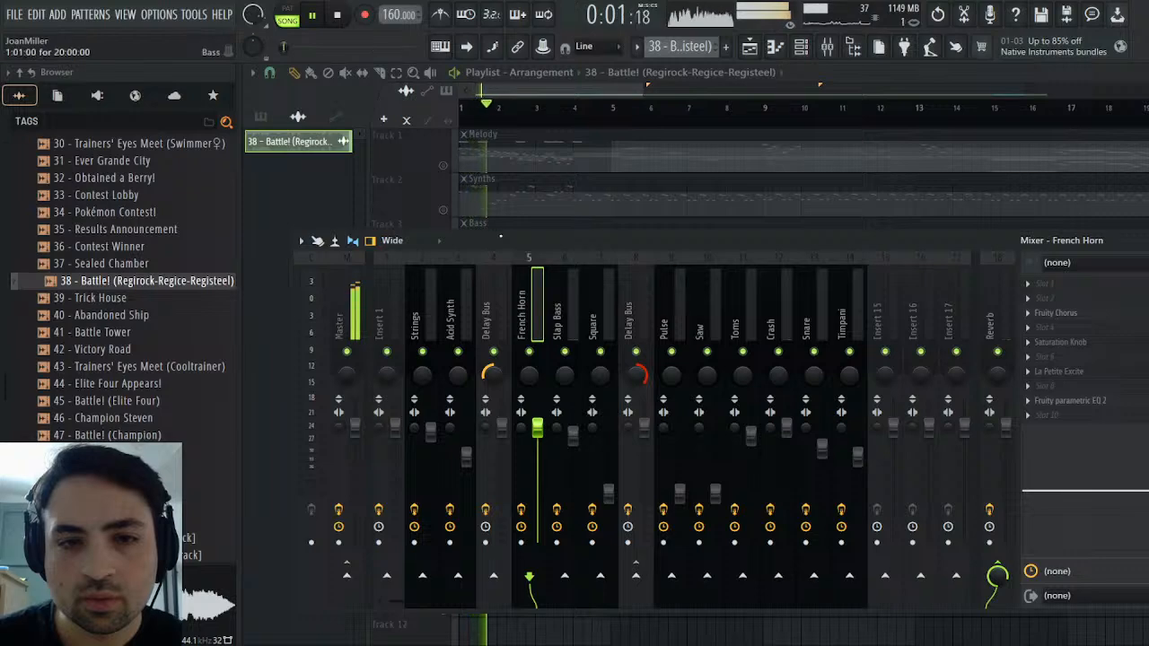
key(F9)
click(444, 346)
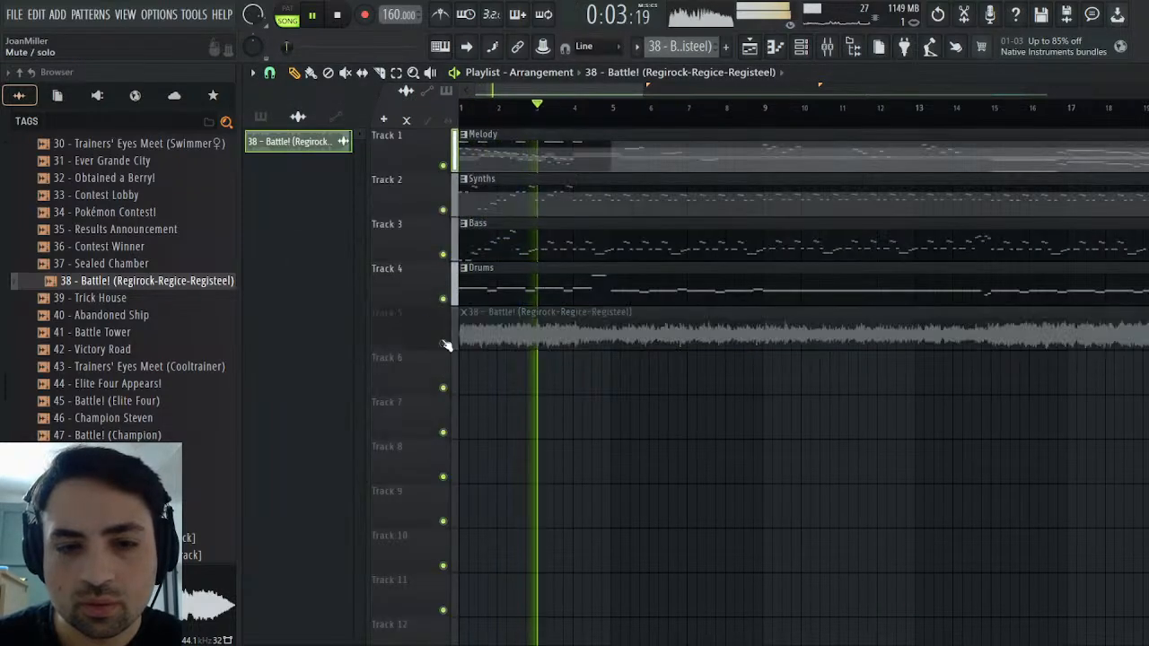
click(337, 15)
click(314, 15)
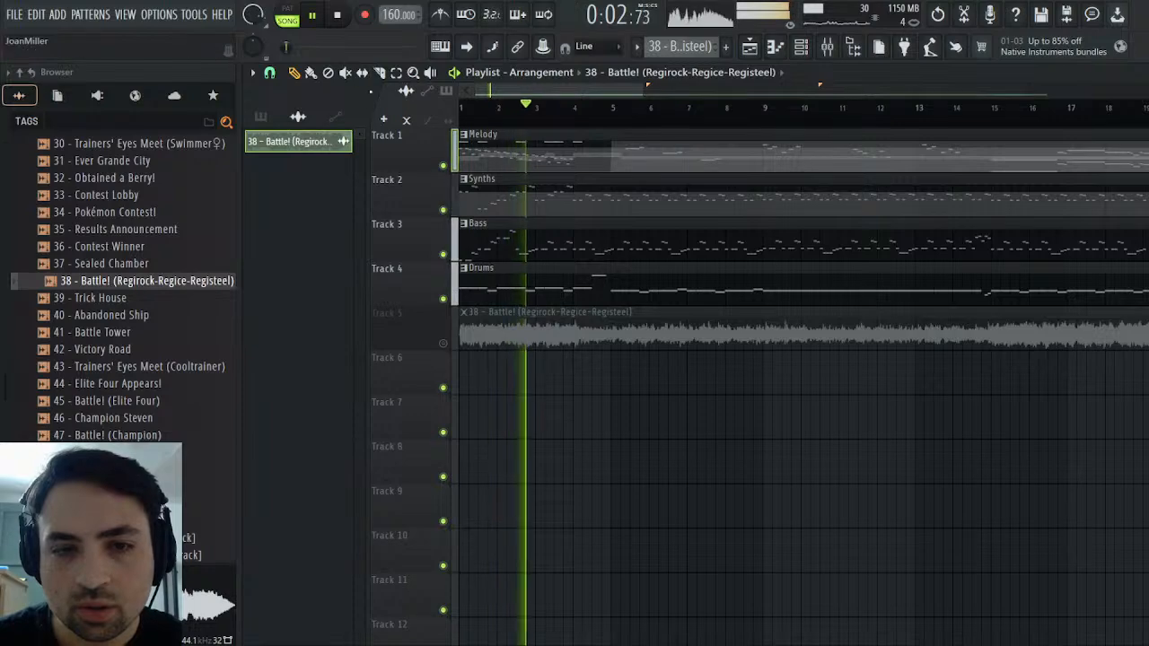
key(space)
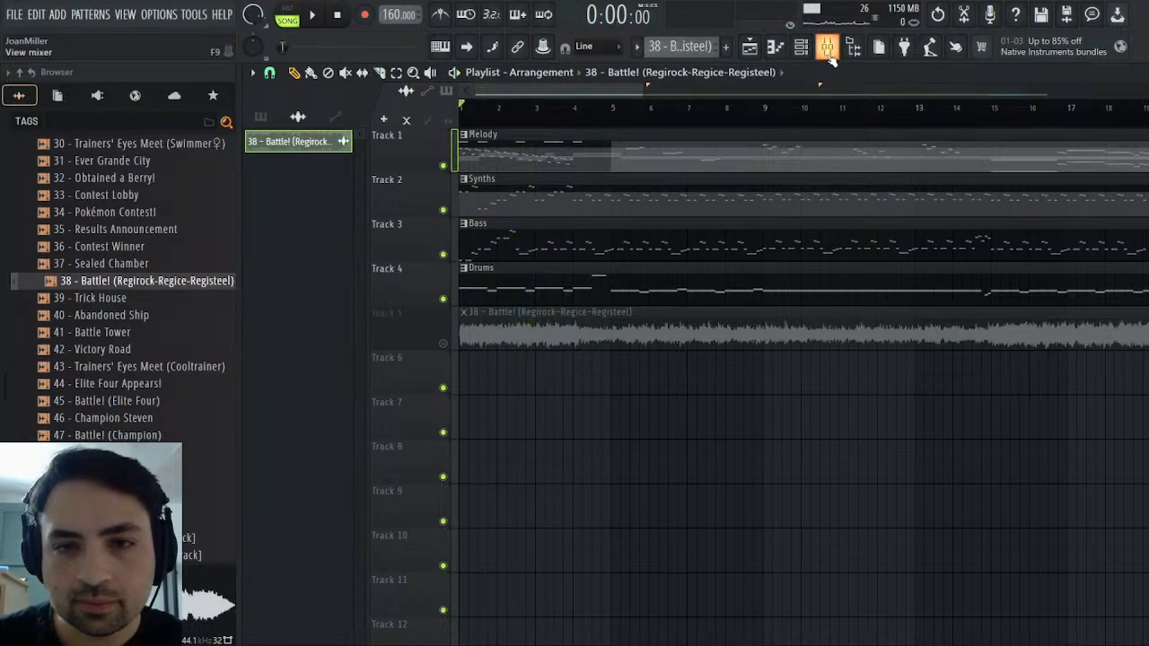
Set band 2 of the Slap Bass track's EQ to 6448 Hz and play the arrangement's opening
click(828, 50)
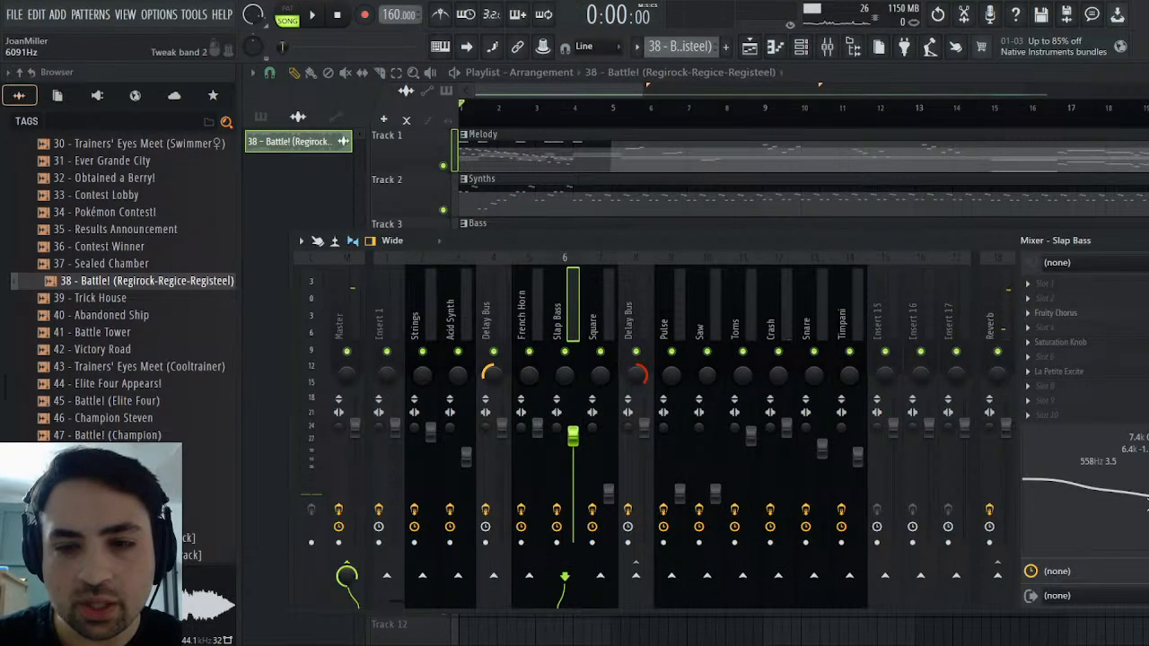
drag(1148, 498, 1148, 493)
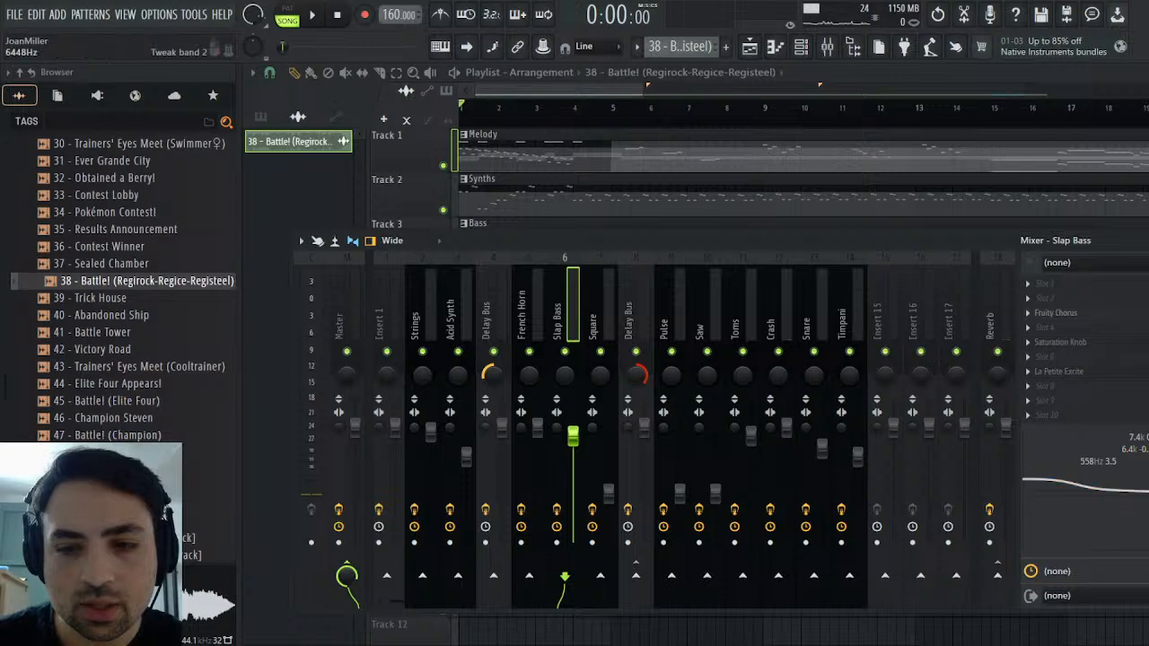
key(space)
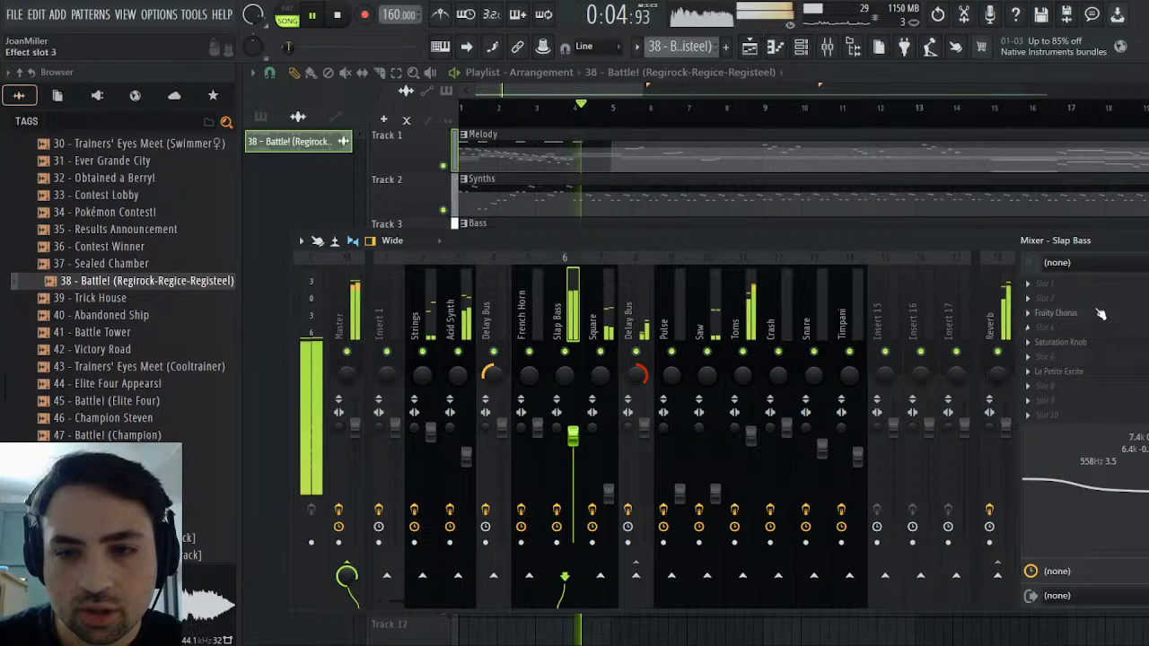
key(F9)
key(space)
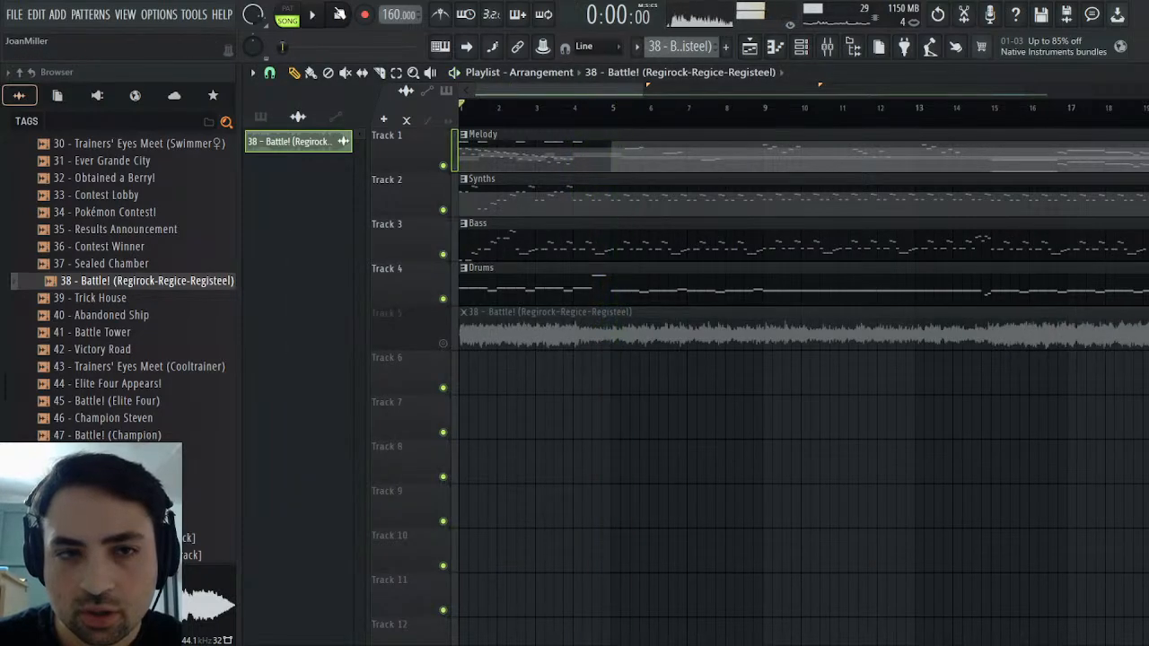
Replay the arrangement's opening, solo the Track 5 reference clip and stop playback
key(space)
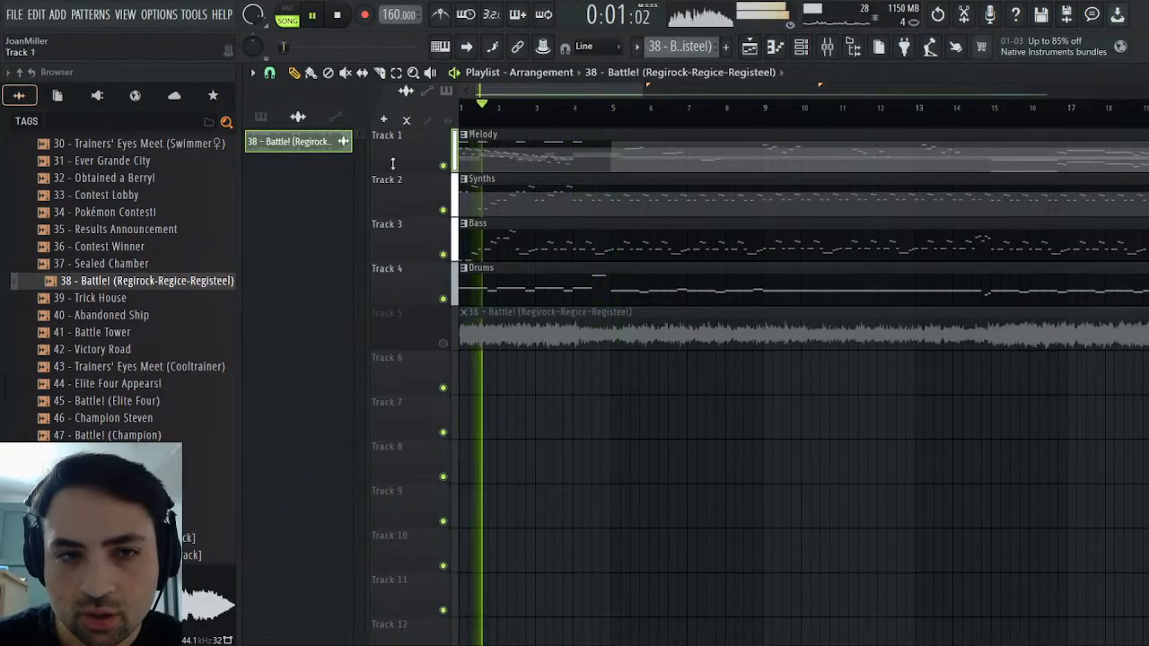
right_click(443, 344)
click(342, 17)
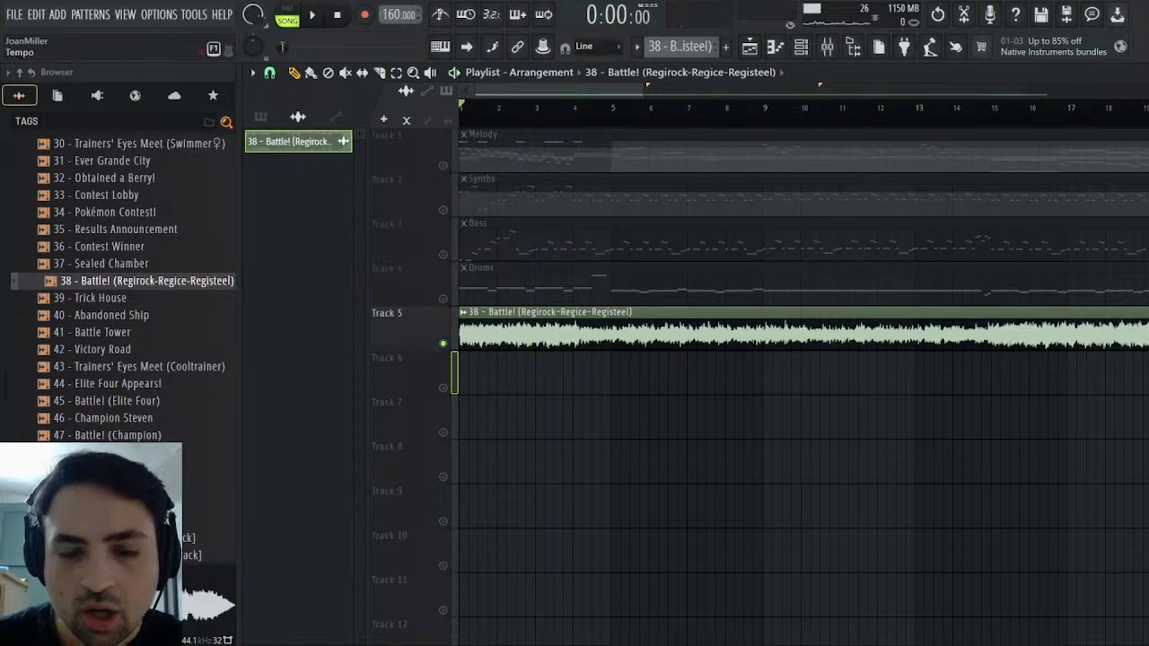
Raise the Square, Pulse and Saw faders in the mixer to -8.8 dB
click(827, 47)
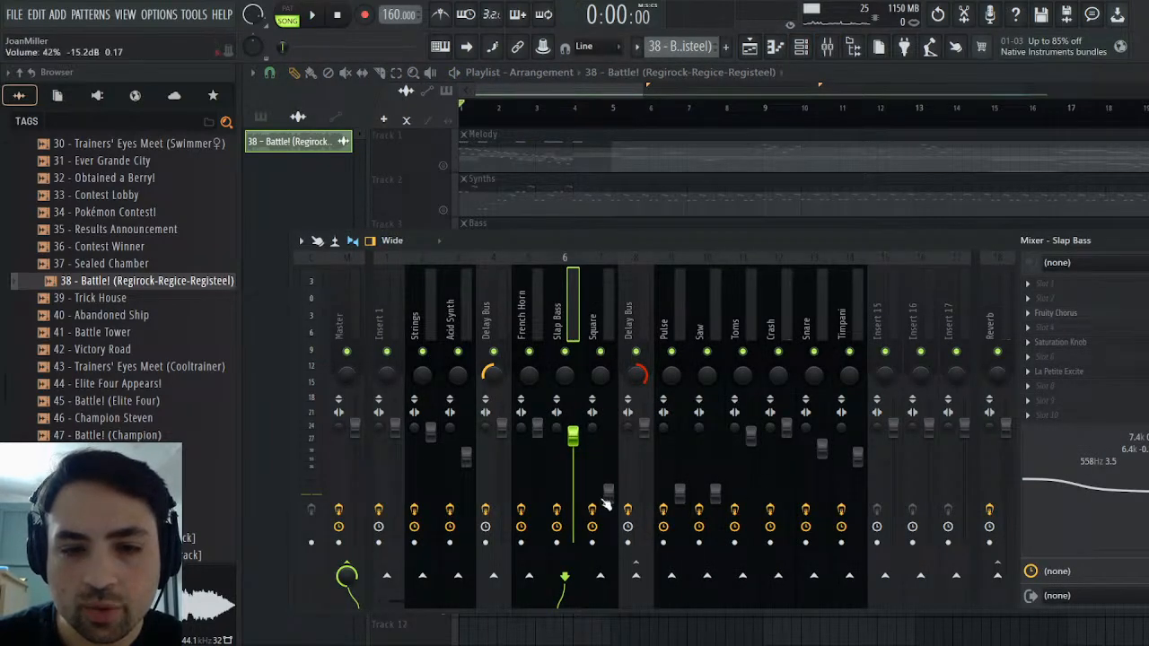
scroll(615, 496, up, 2)
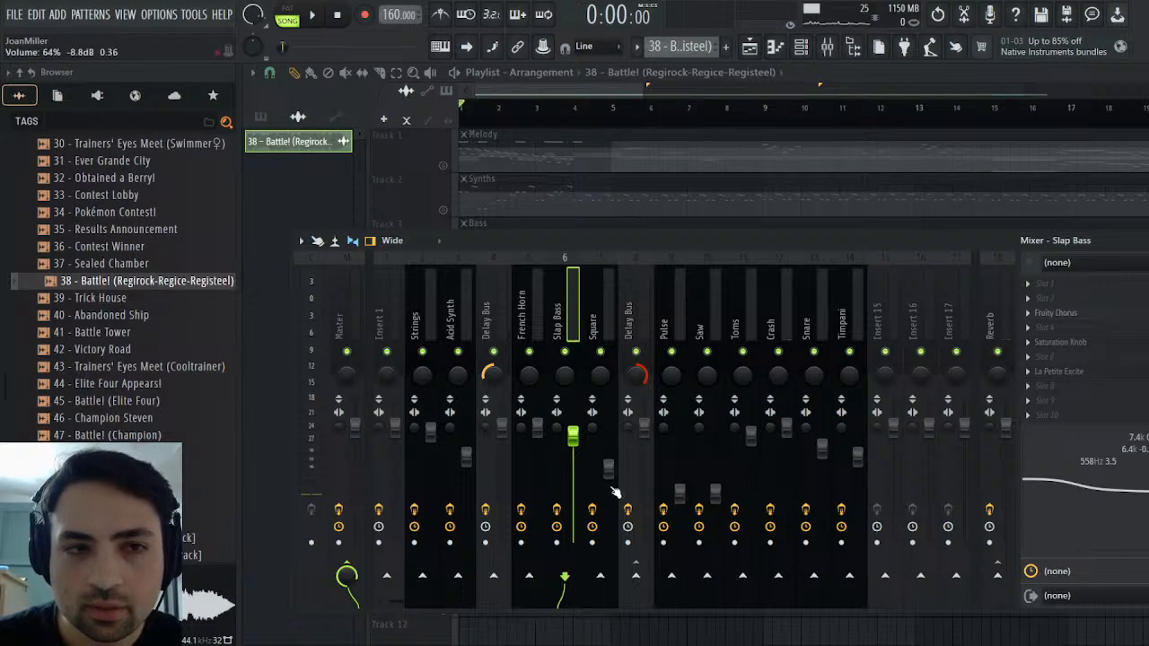
scroll(683, 492, up, 4)
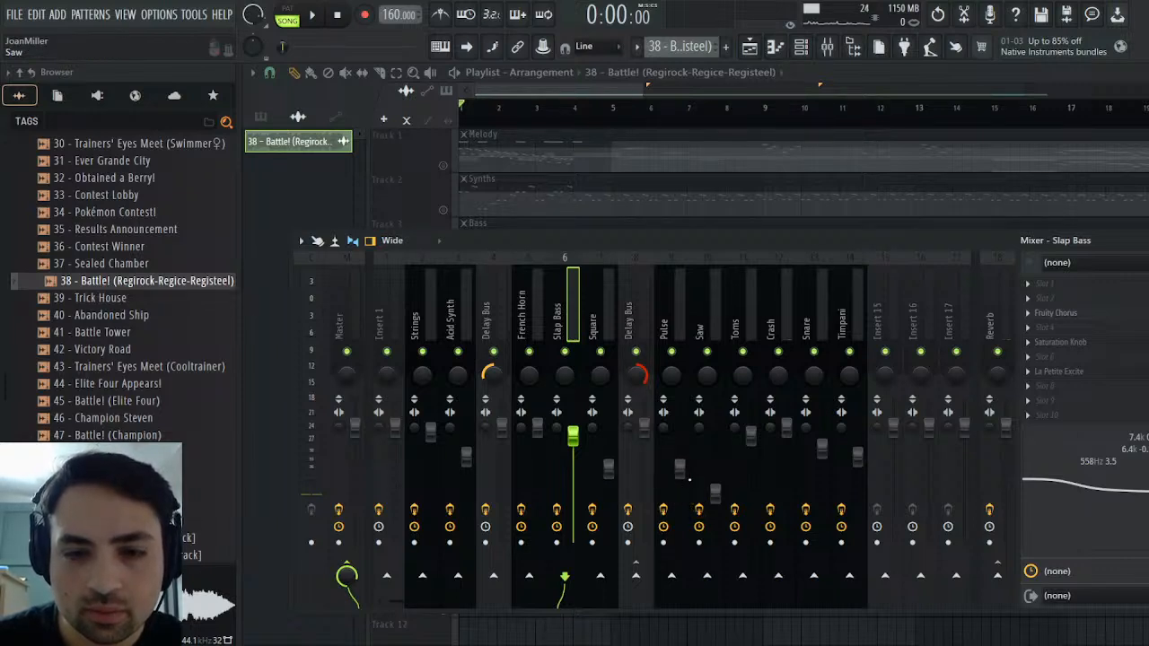
scroll(718, 501, up, 5)
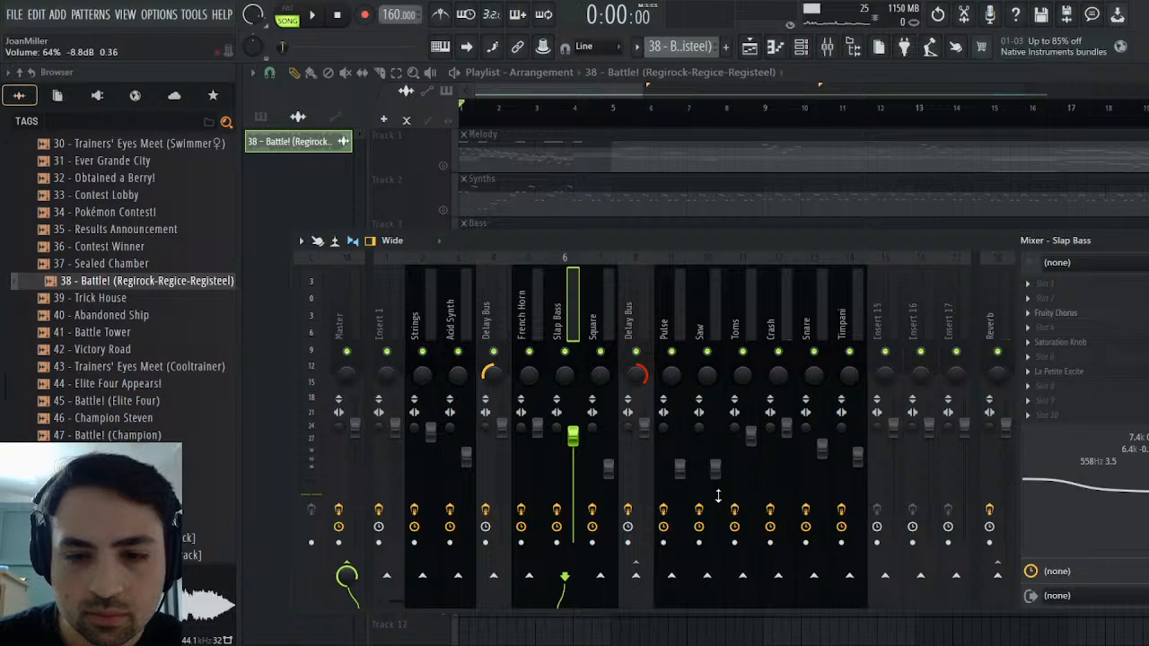
Play the soloed reference clip, restore the arrangement with Track 5 muted, and play it from the start
click(312, 14)
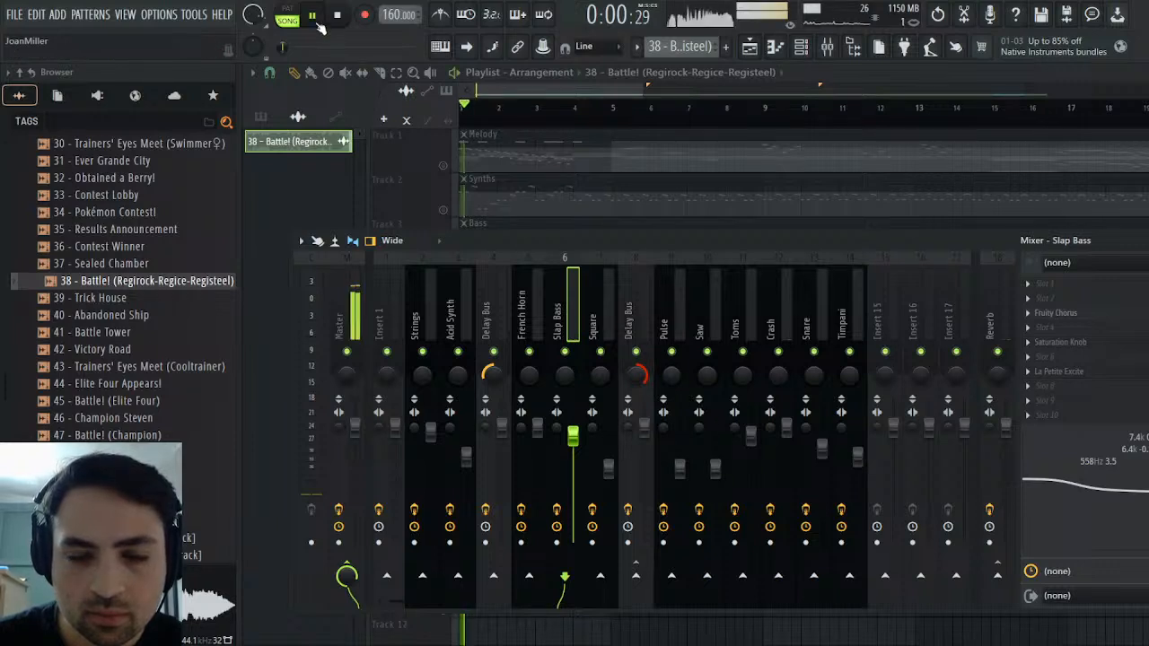
key(F9)
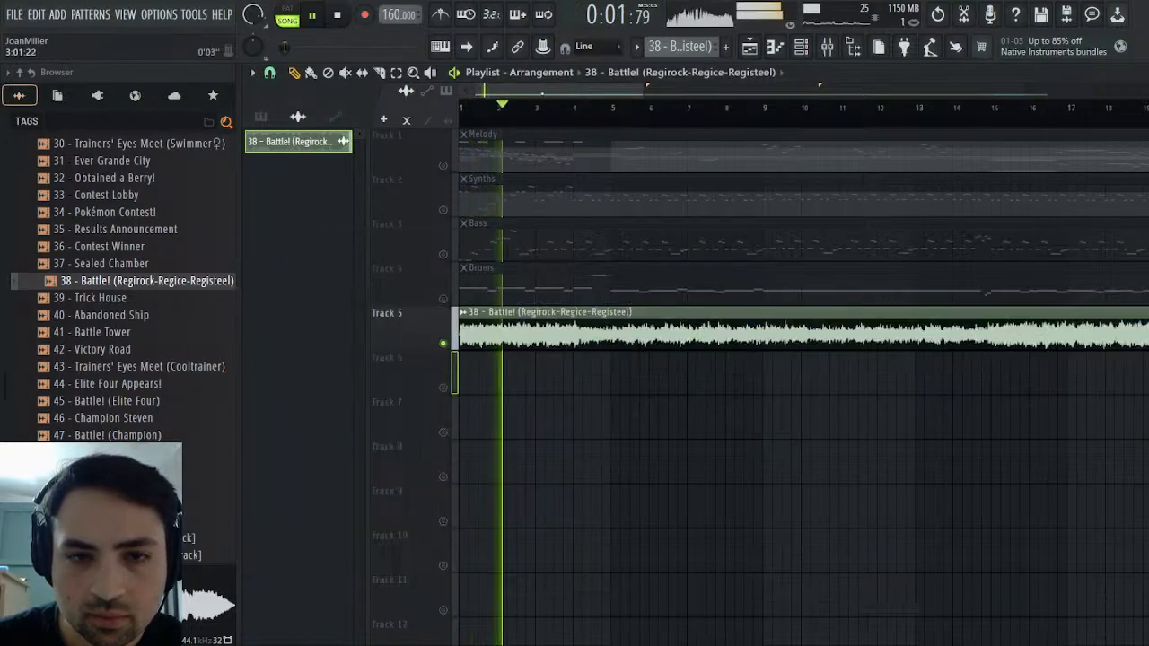
right_click(444, 344)
click(444, 344)
click(337, 14)
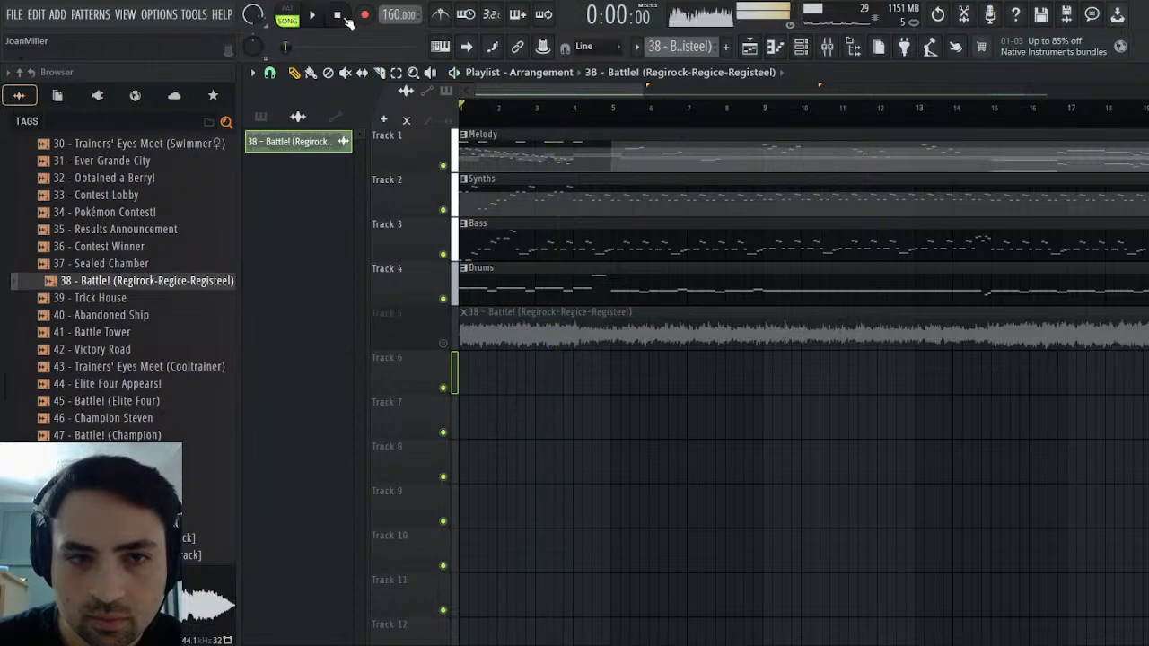
click(313, 15)
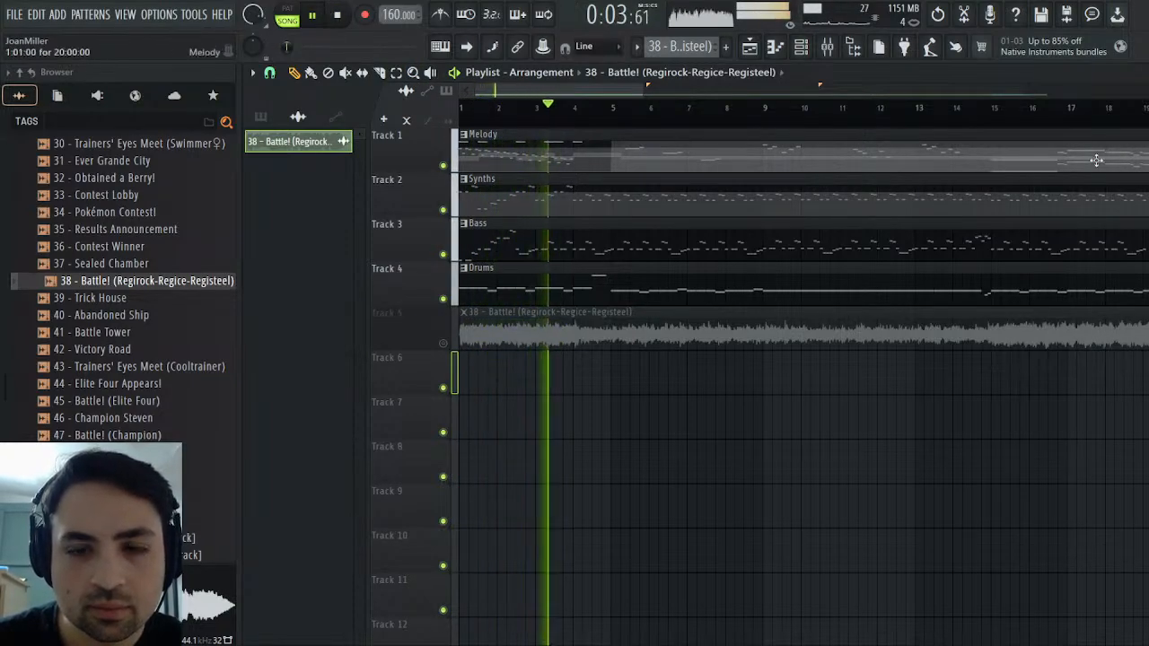
Lower the Acid Synth fader and bring Square, Pulse and Saw down to about -11.8 dB while the arrangement plays
click(1148, 73)
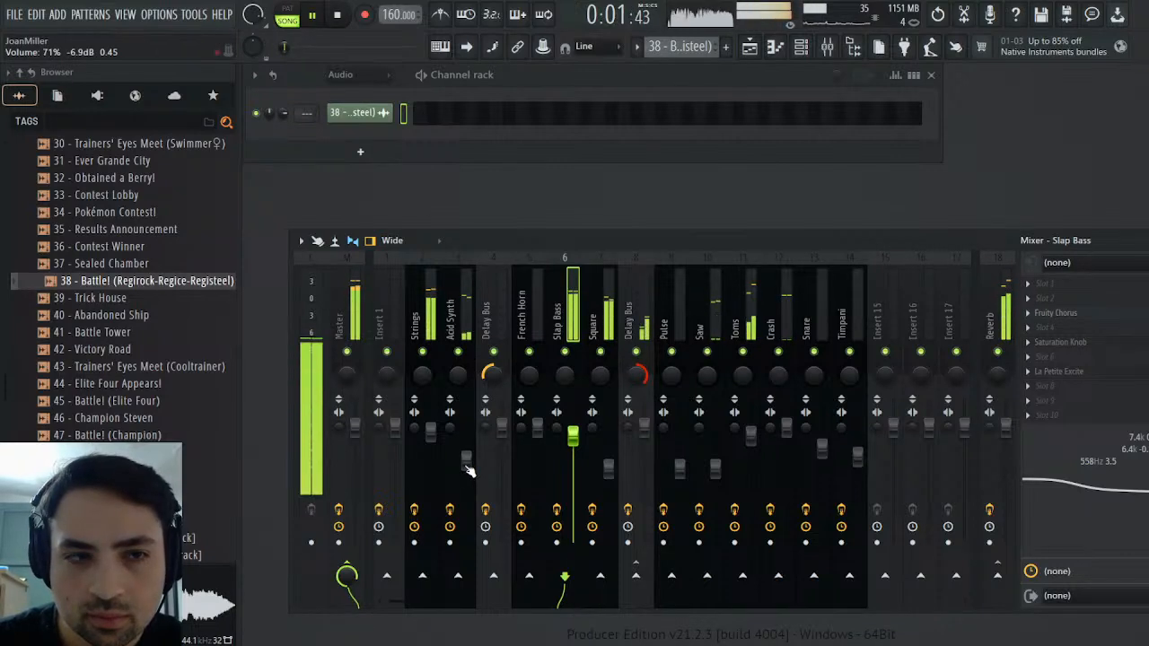
scroll(472, 467, down, 3)
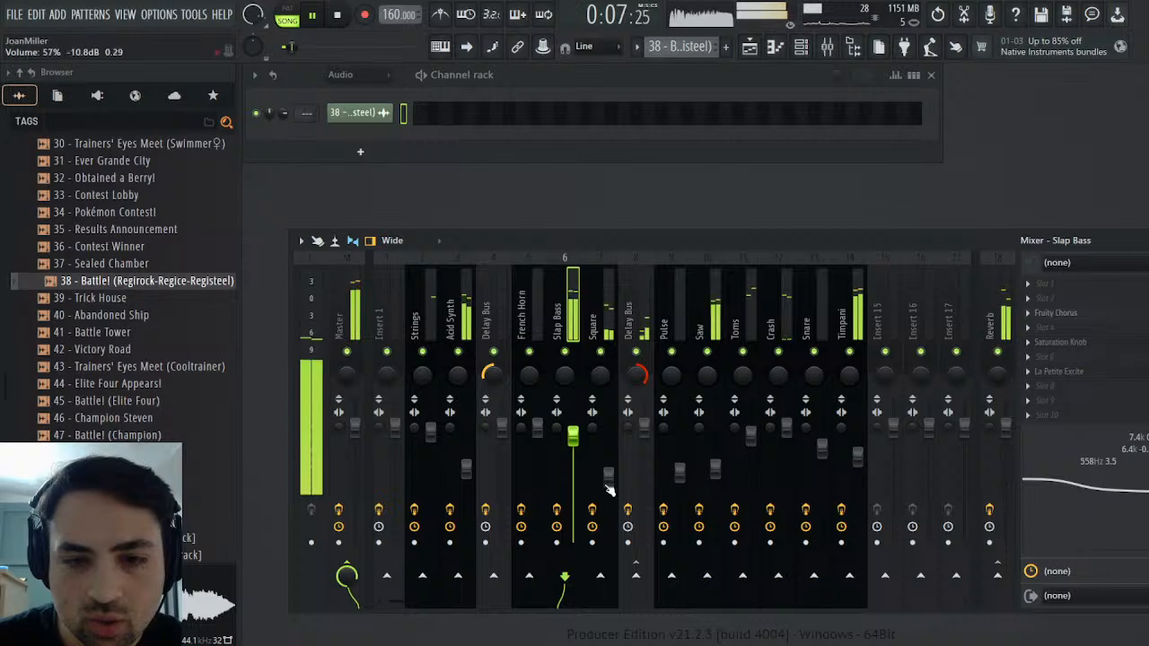
drag(606, 480, 605, 484)
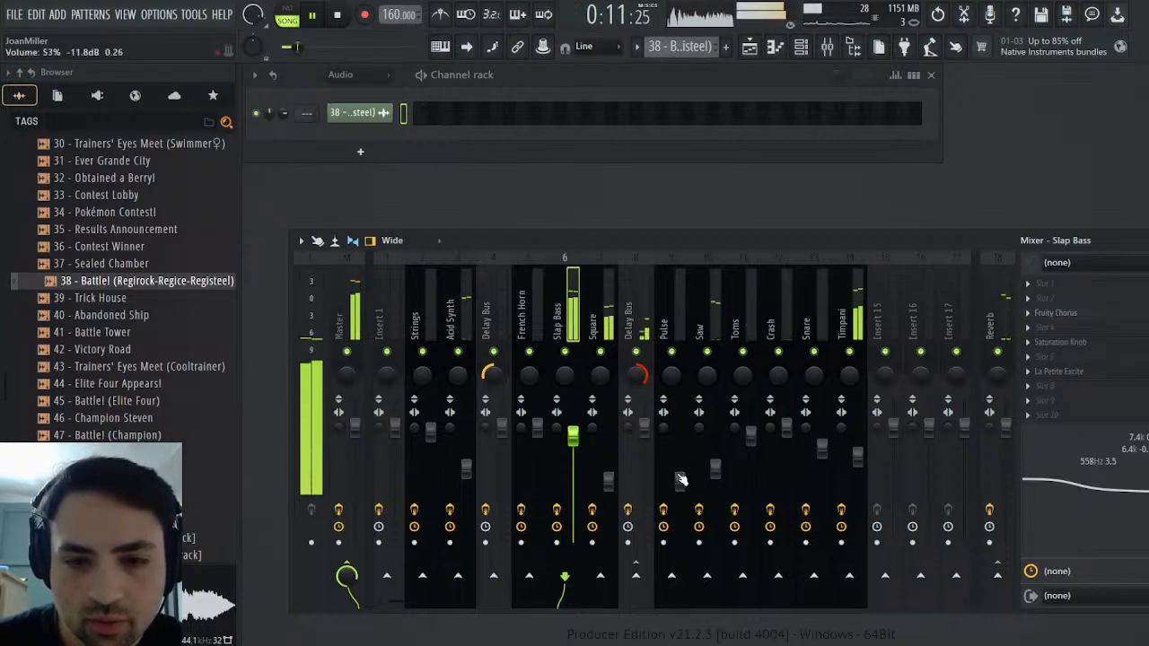
click(337, 14)
click(311, 15)
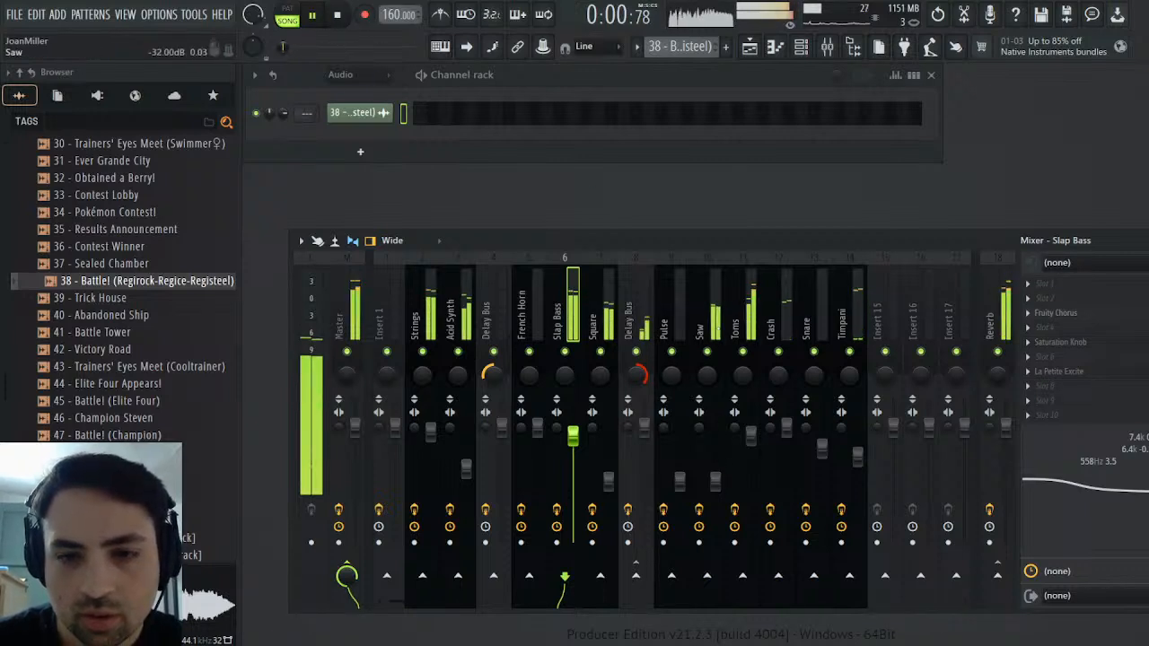
Adjust the Toms fader to -0.8 dB and settle it slightly below that during playback
scroll(754, 441, up, 2)
scroll(754, 441, down, 1)
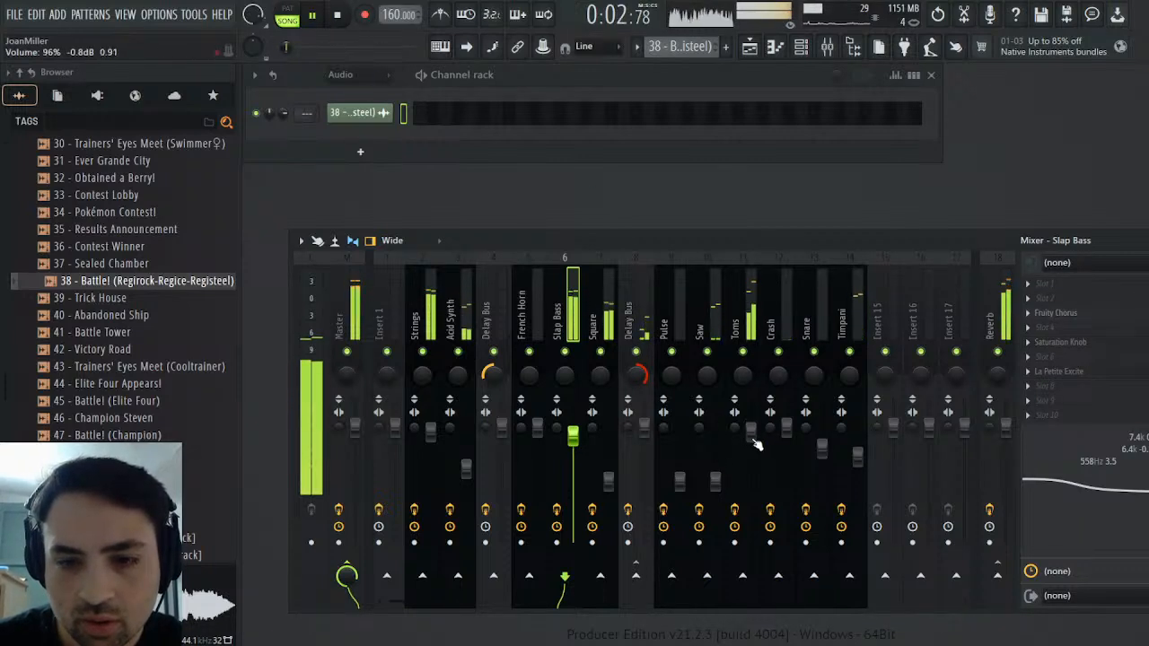
scroll(757, 444, down, 2)
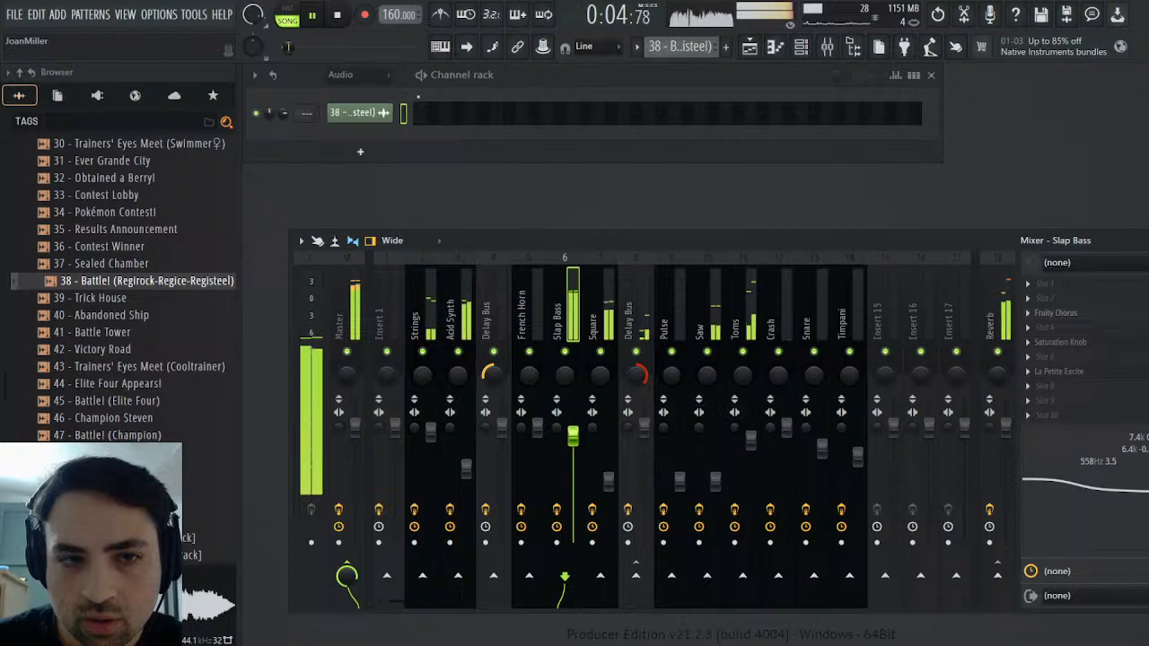
Compare the Track 5 reference's opening with the arrangement's opening, replaying each from the start
click(750, 45)
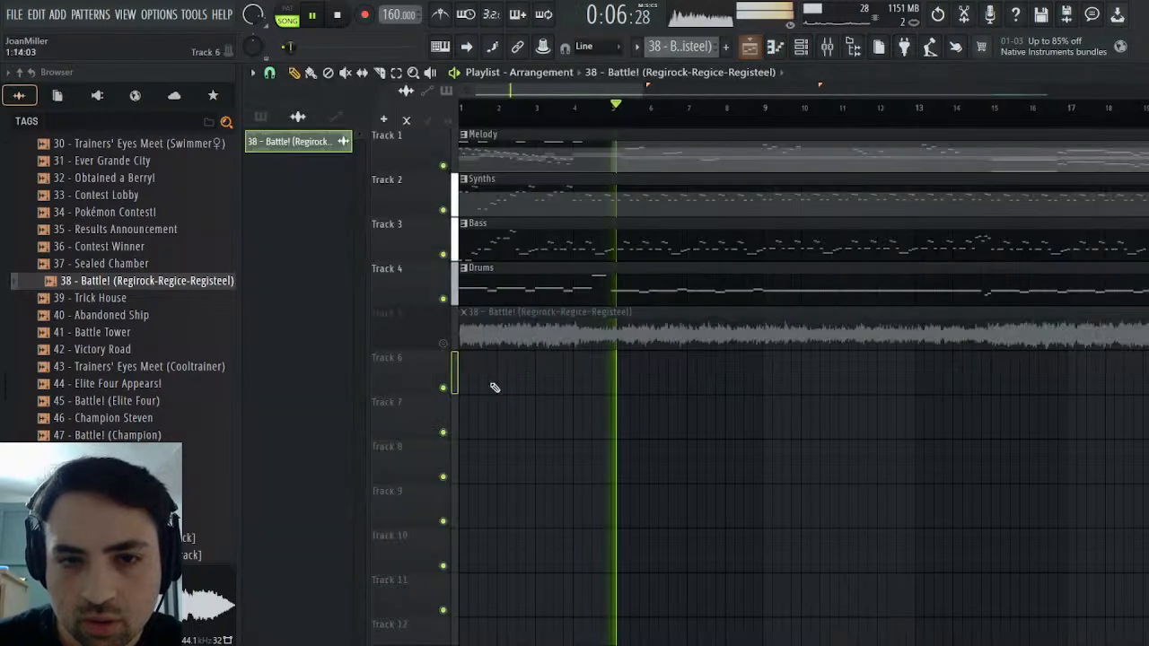
right_click(444, 343)
click(337, 15)
click(315, 17)
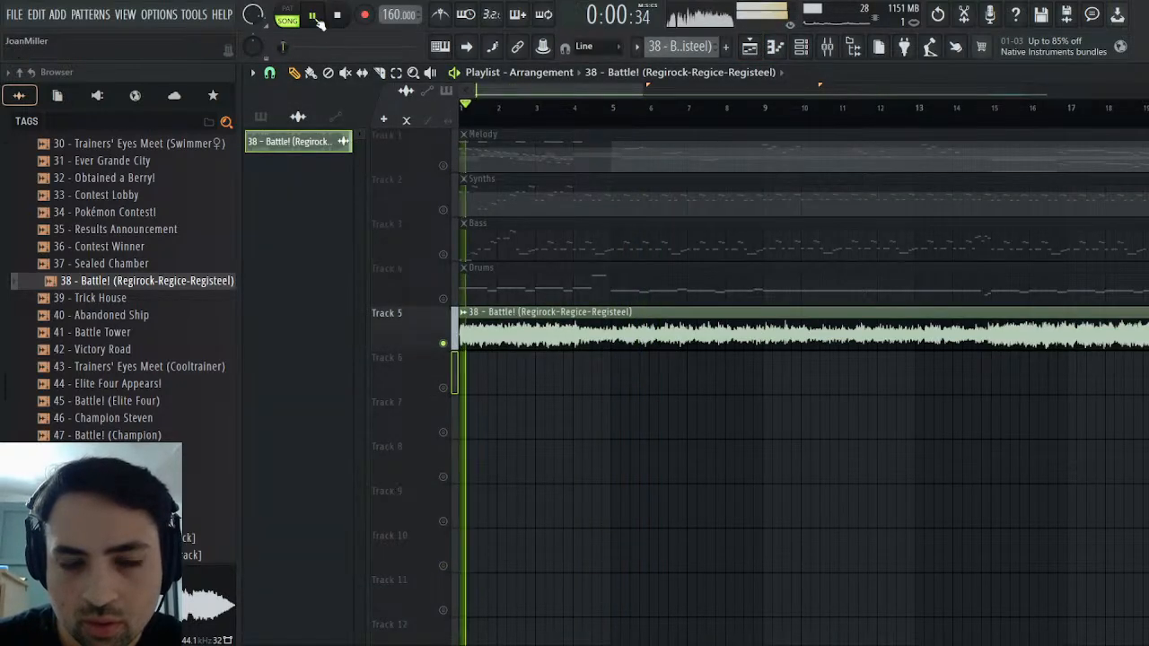
right_click(445, 345)
click(444, 344)
click(337, 15)
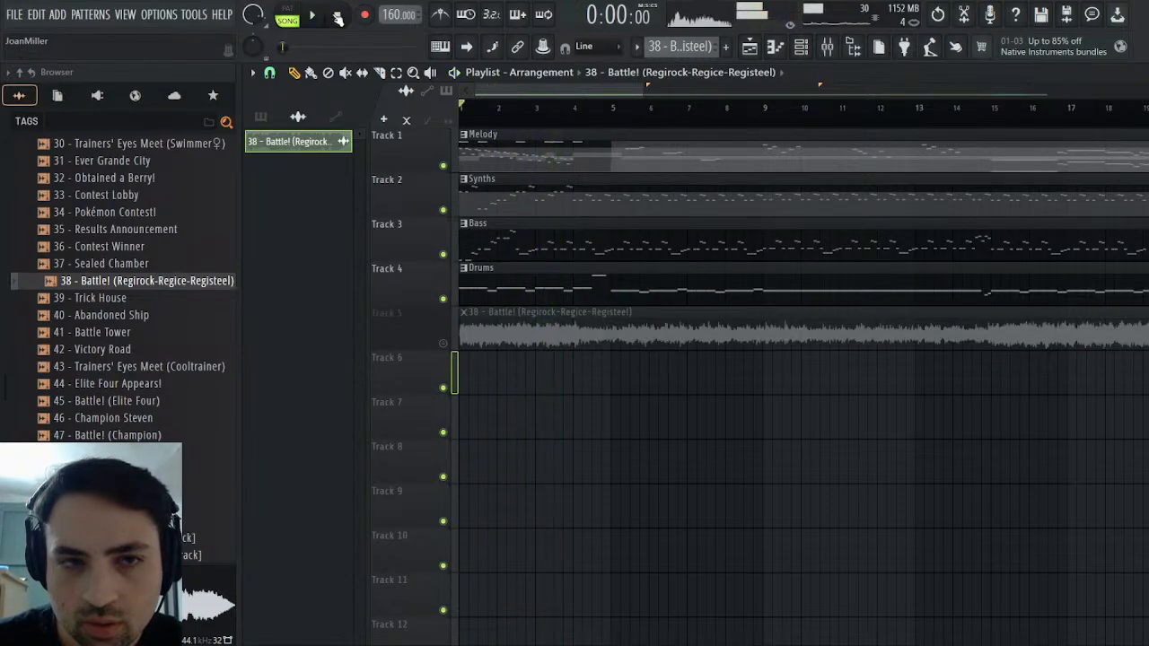
key(space)
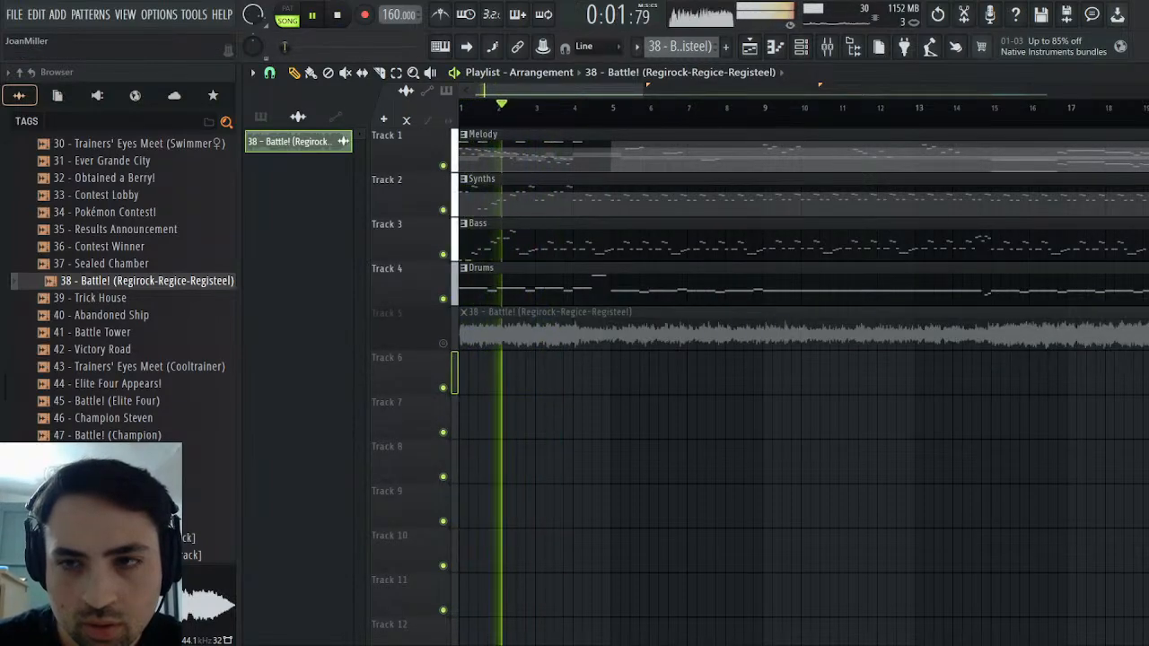
Examine the Low, High and Master band levels in Maximus on the Master track while the arrangement plays
key(F5)
key(F9)
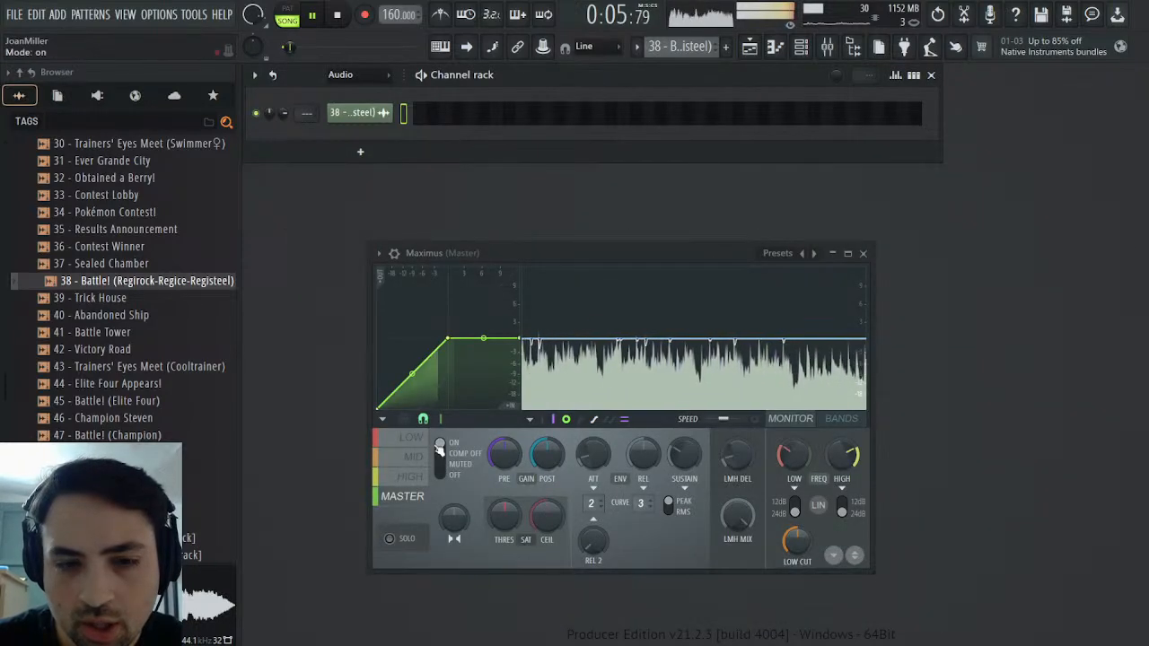
click(406, 443)
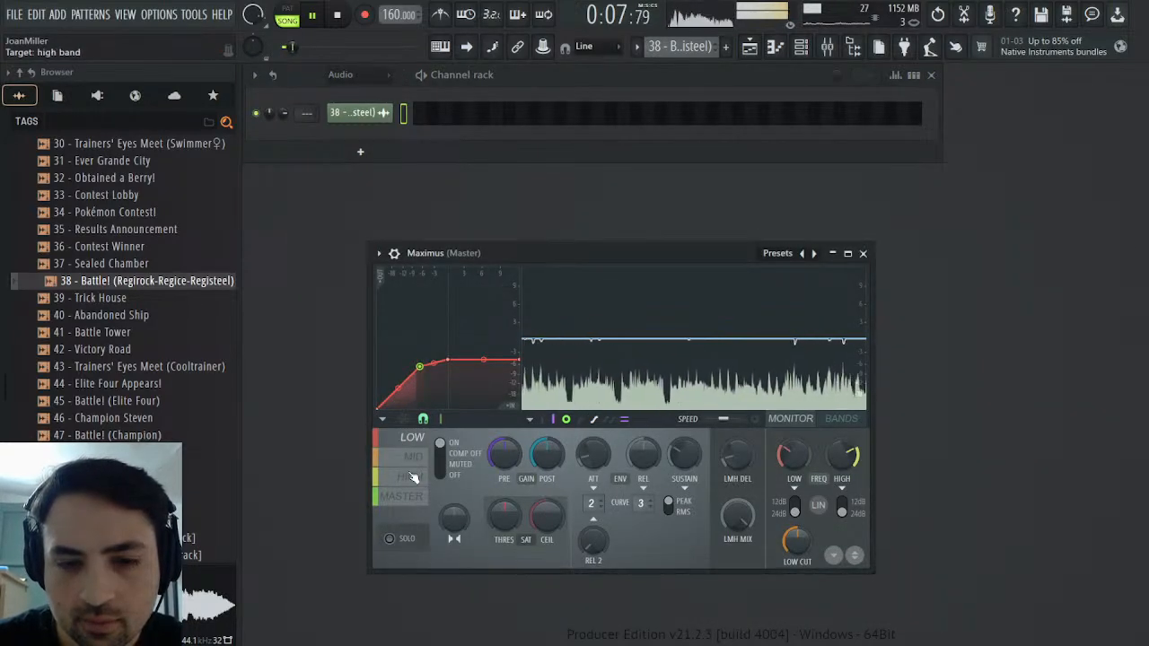
click(413, 478)
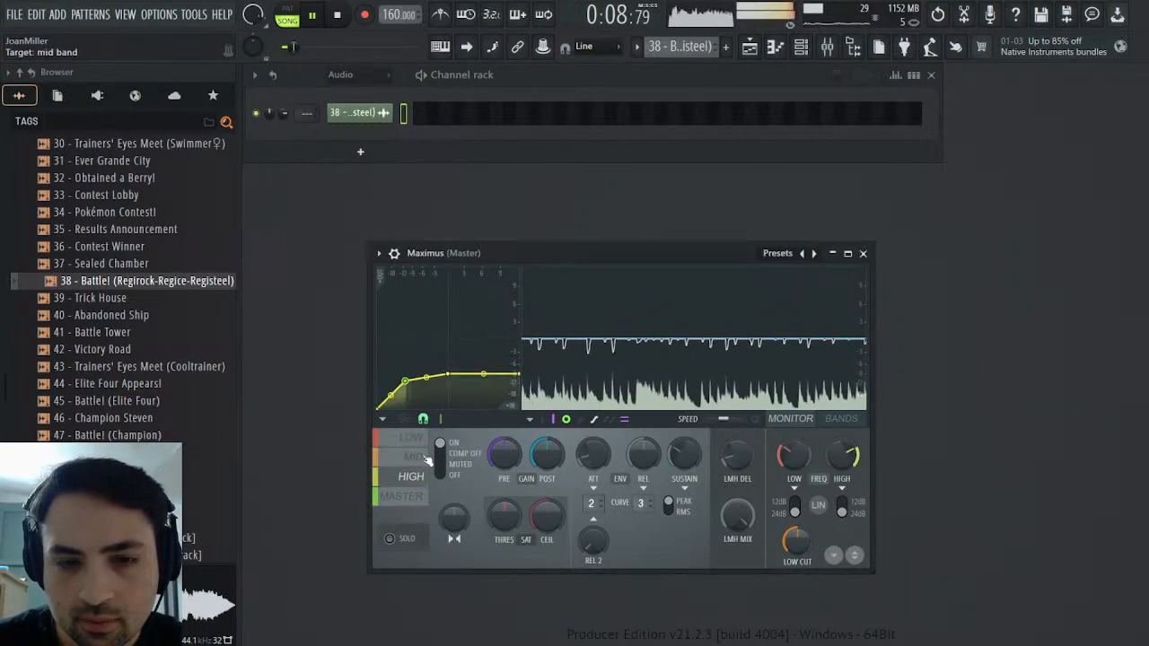
click(337, 16)
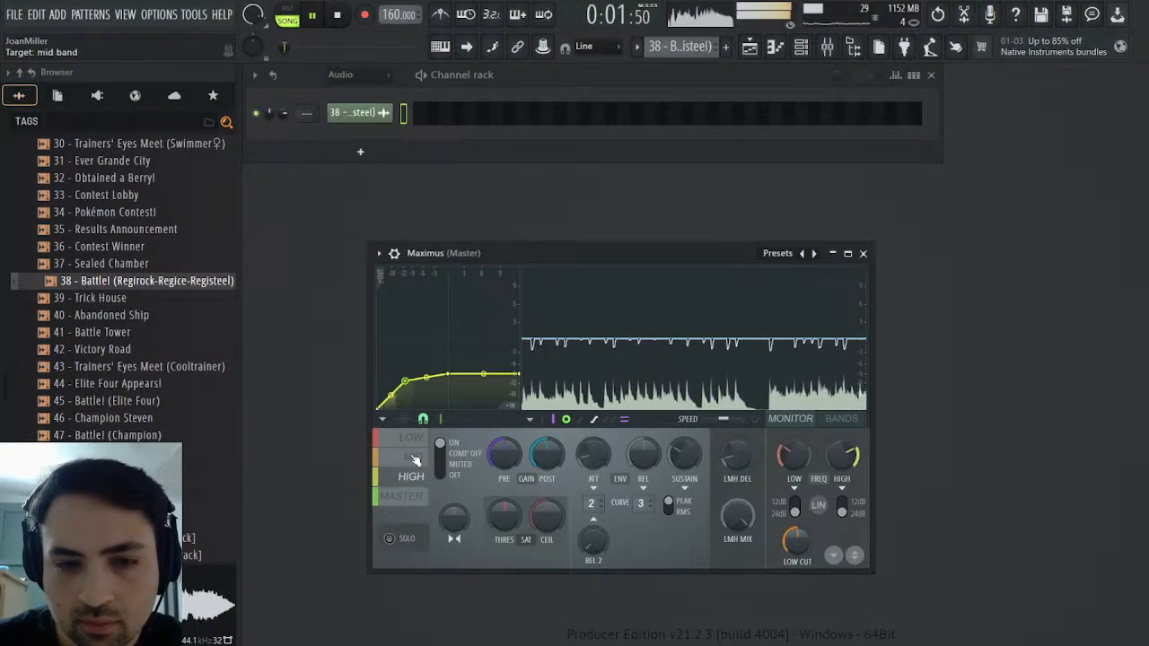
click(402, 445)
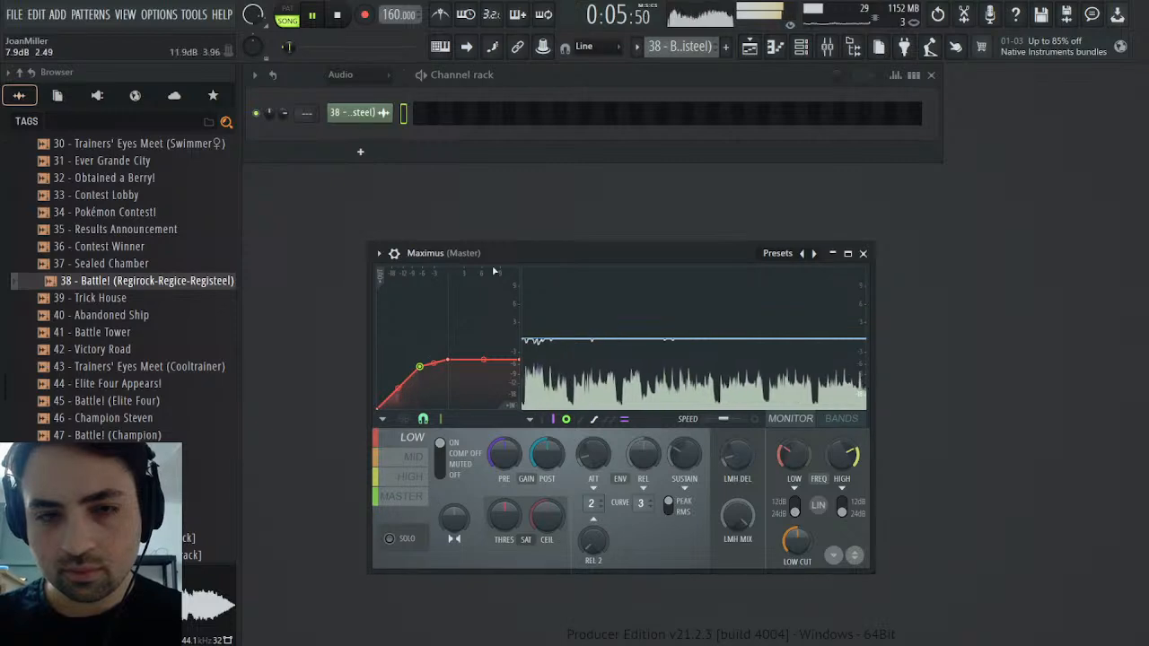
click(418, 500)
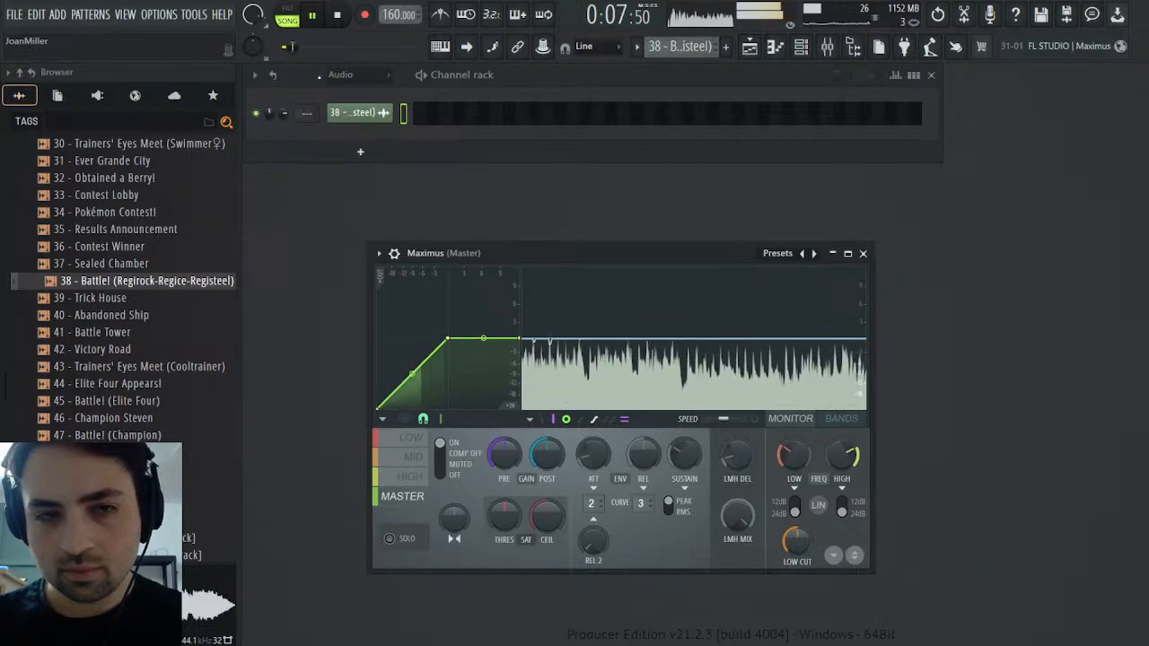
Restart the arrangement and switch playback to the soloed Track 5 reference in the playlist
click(338, 15)
key(space)
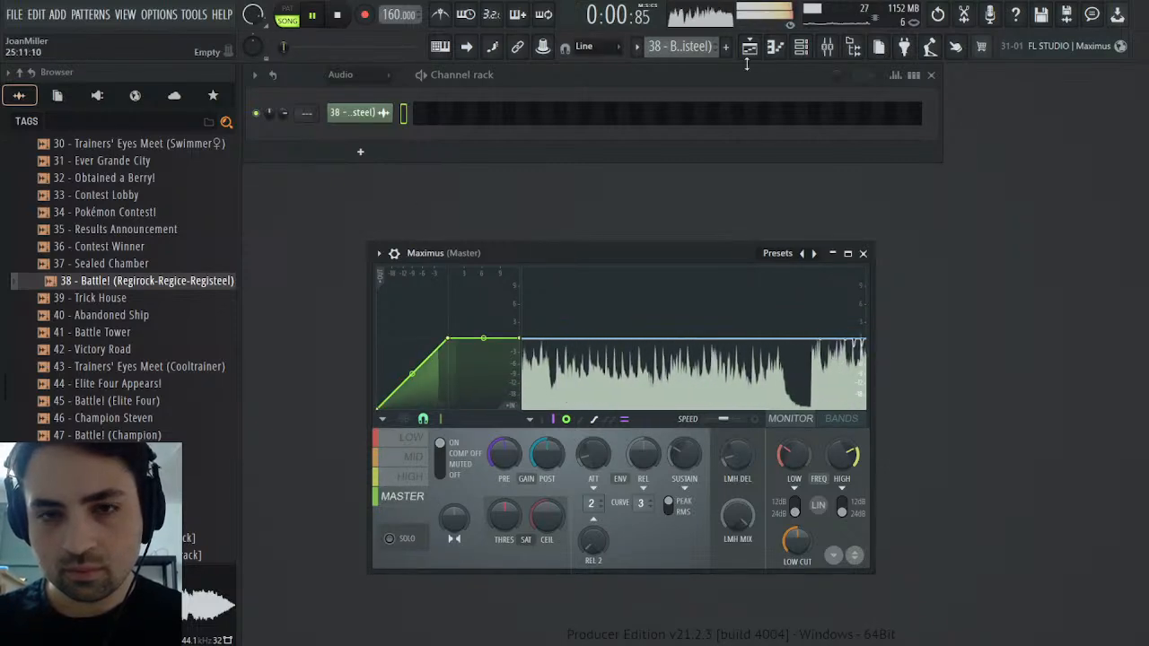
click(776, 47)
click(751, 47)
right_click(444, 345)
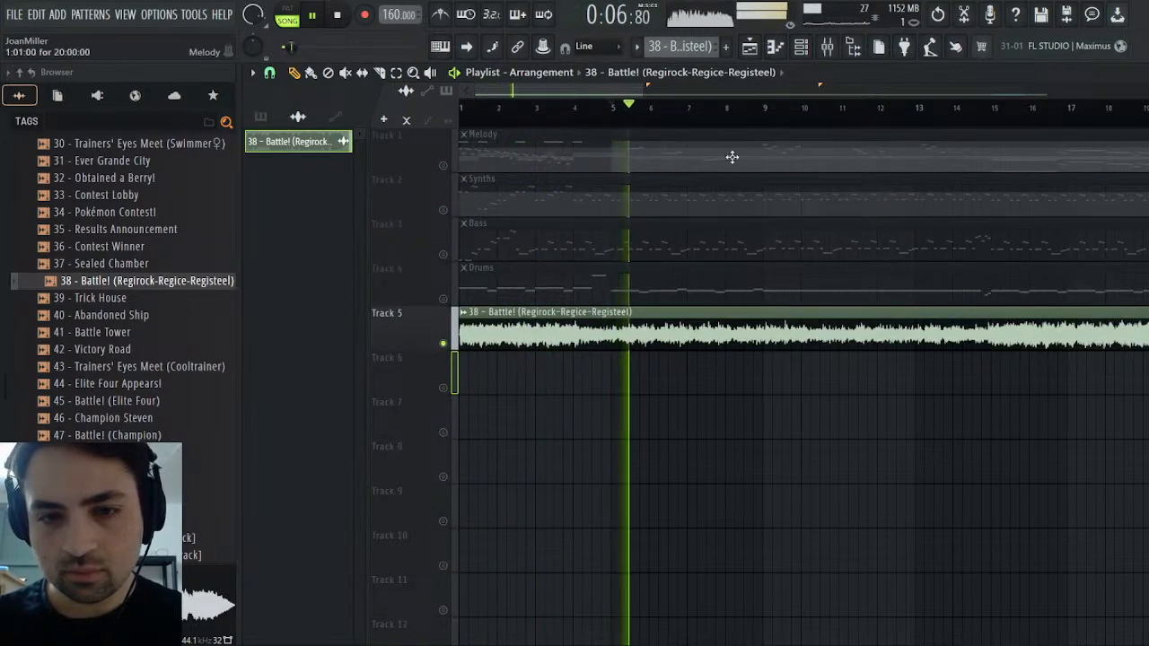
Mute Track 5 with the arrangement restored, replay it from the start, and bring Maximus back into view
right_click(444, 345)
click(444, 345)
click(337, 16)
click(336, 16)
key(space)
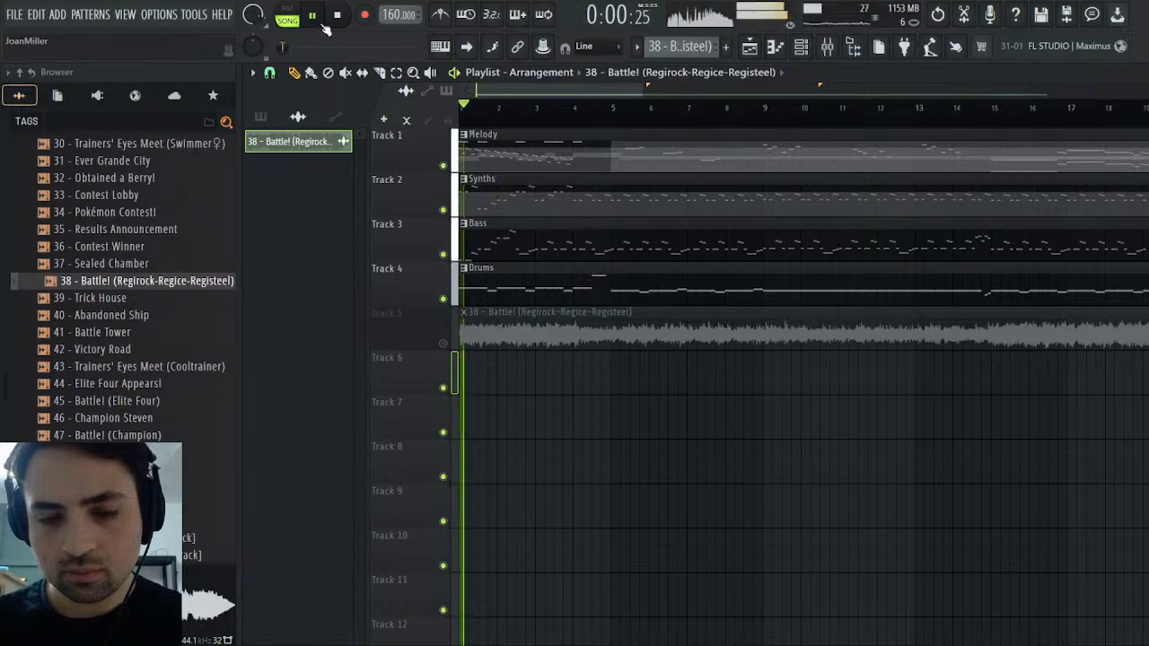
double_click(710, 136)
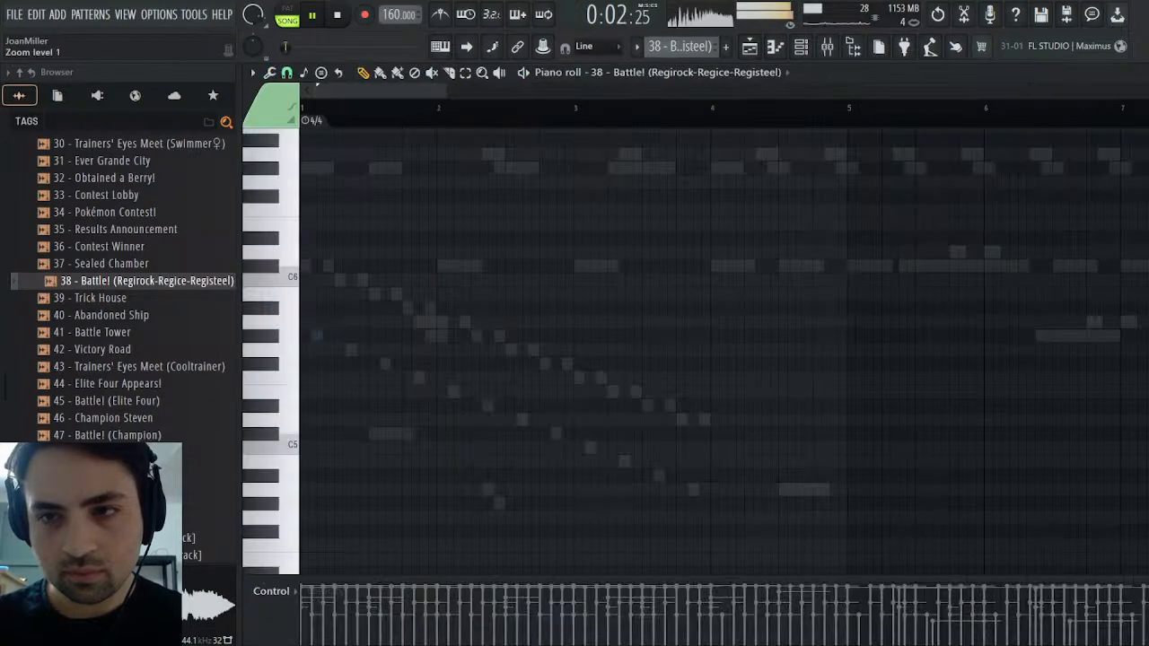
click(1142, 73)
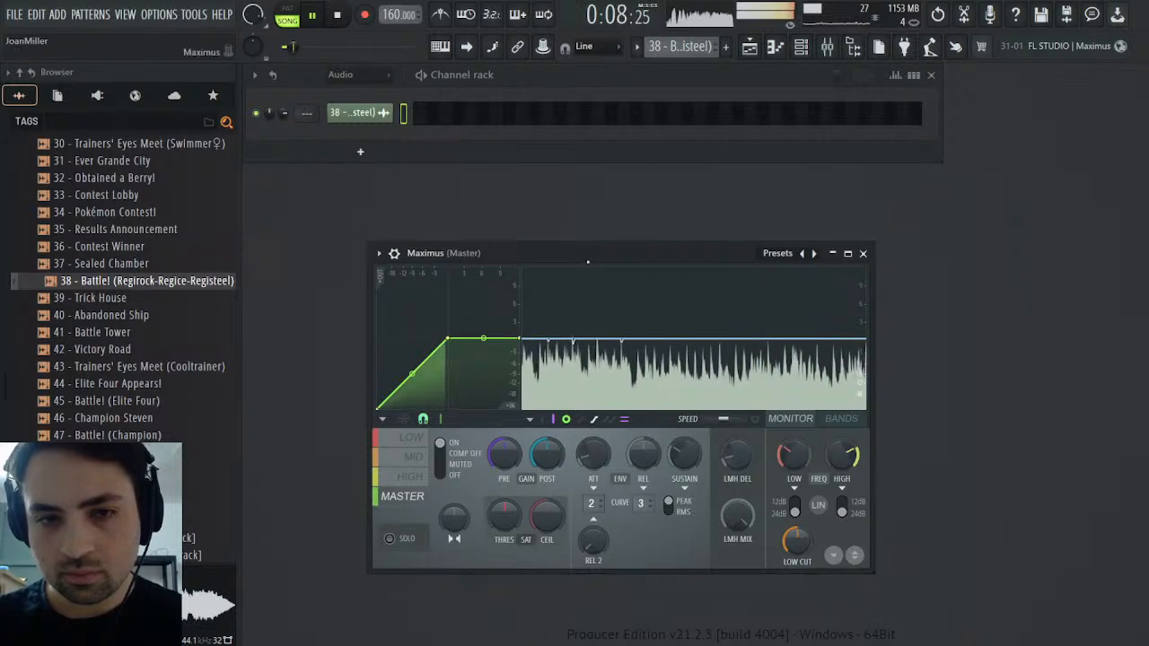
List all channels in the channel rack and replay the arrangement from the start
click(369, 77)
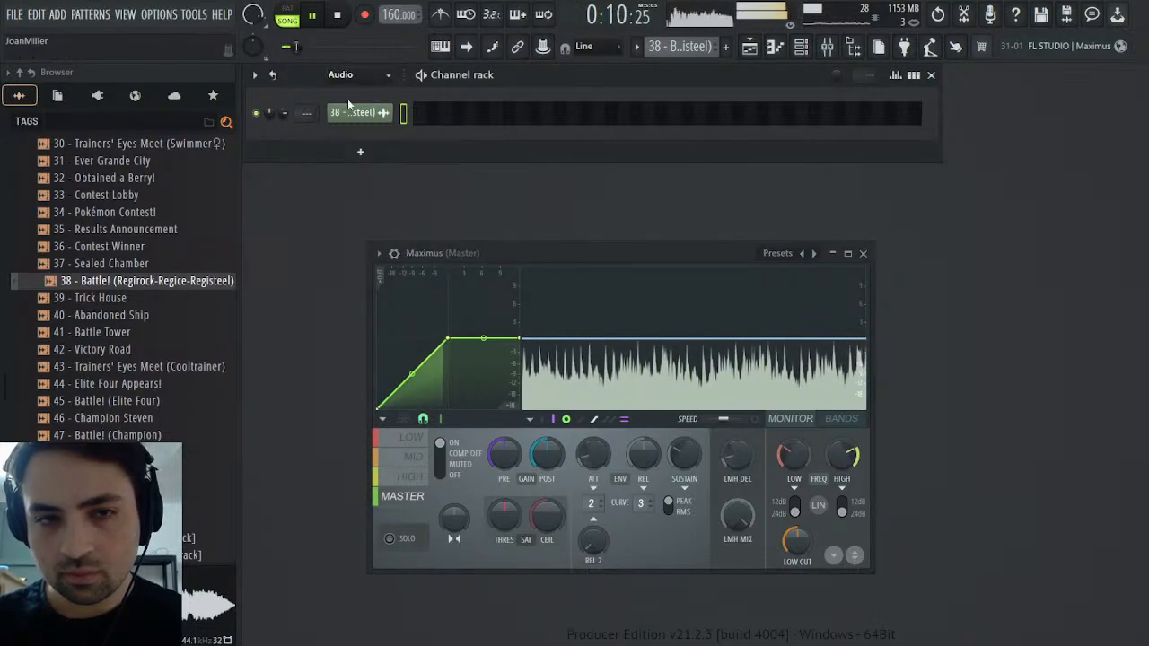
click(354, 96)
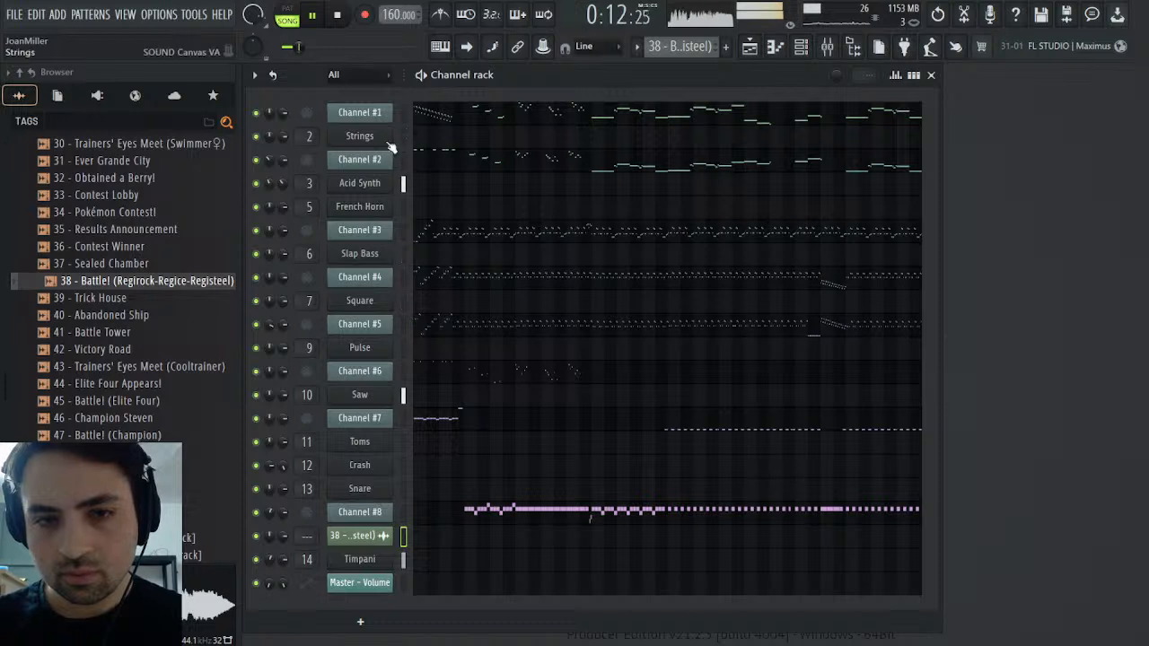
click(339, 18)
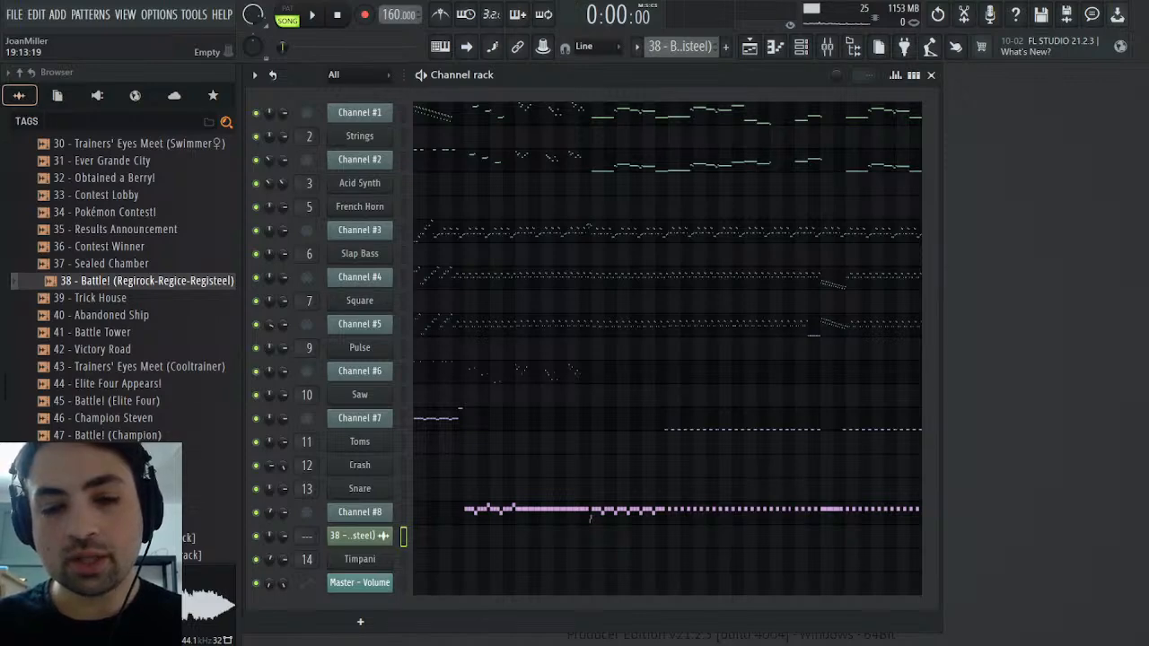
click(750, 48)
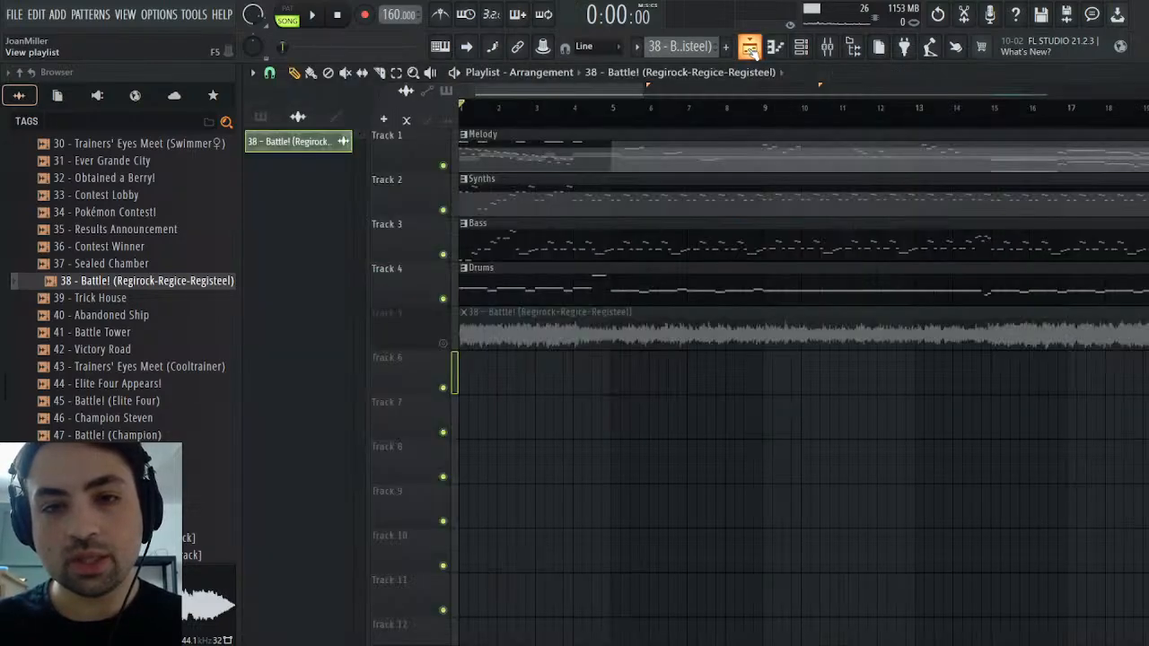
click(750, 50)
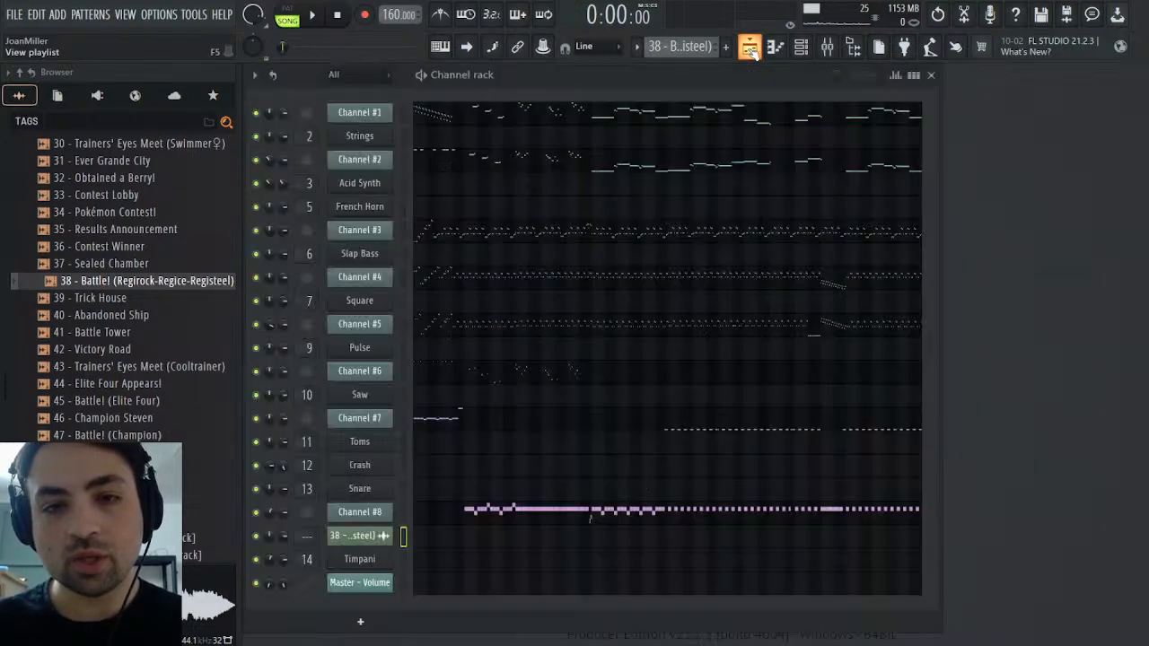
click(311, 18)
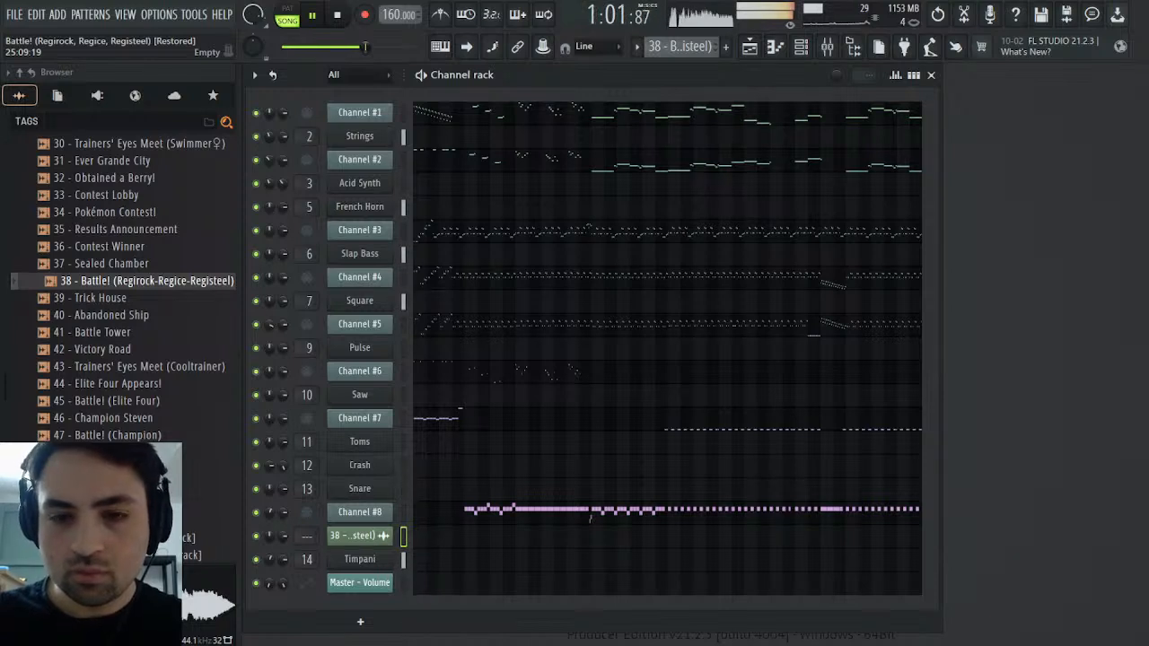
Reduce the Strings mixer track's 4.1 kHz EQ boost to 0.6 dB while the arrangement plays
click(827, 47)
click(430, 433)
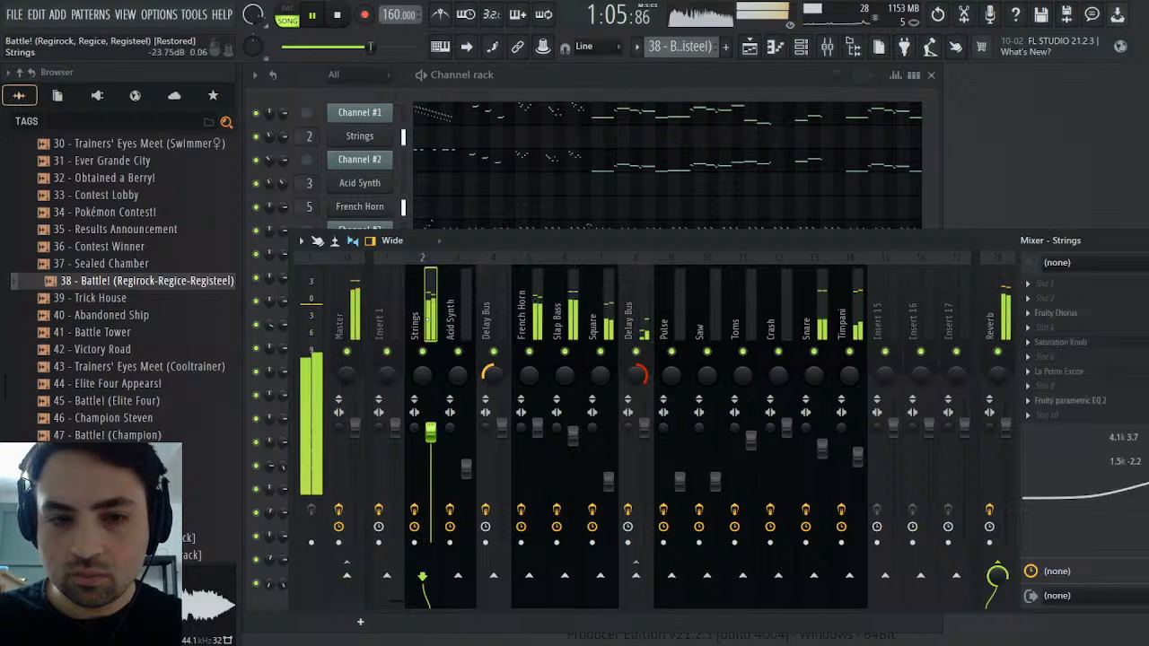
drag(1147, 483, 1147, 492)
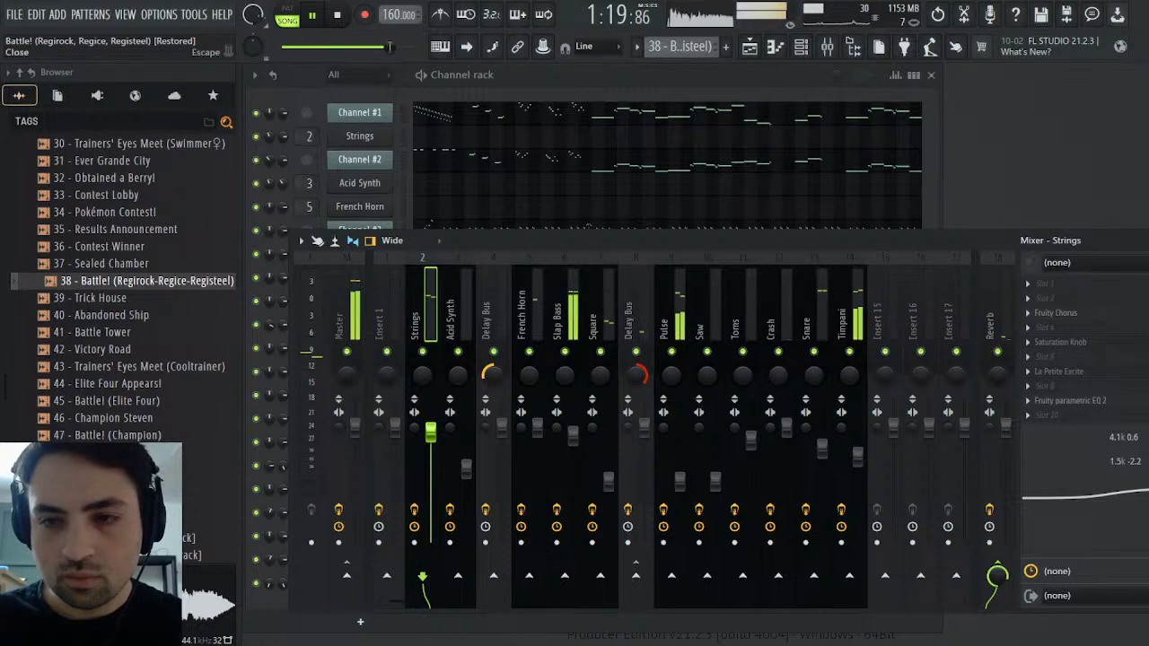
click(1134, 244)
Unmute Track 5 in the playlist to reactivate the Master volume fade, and delete the reference recording's audio channel
click(753, 53)
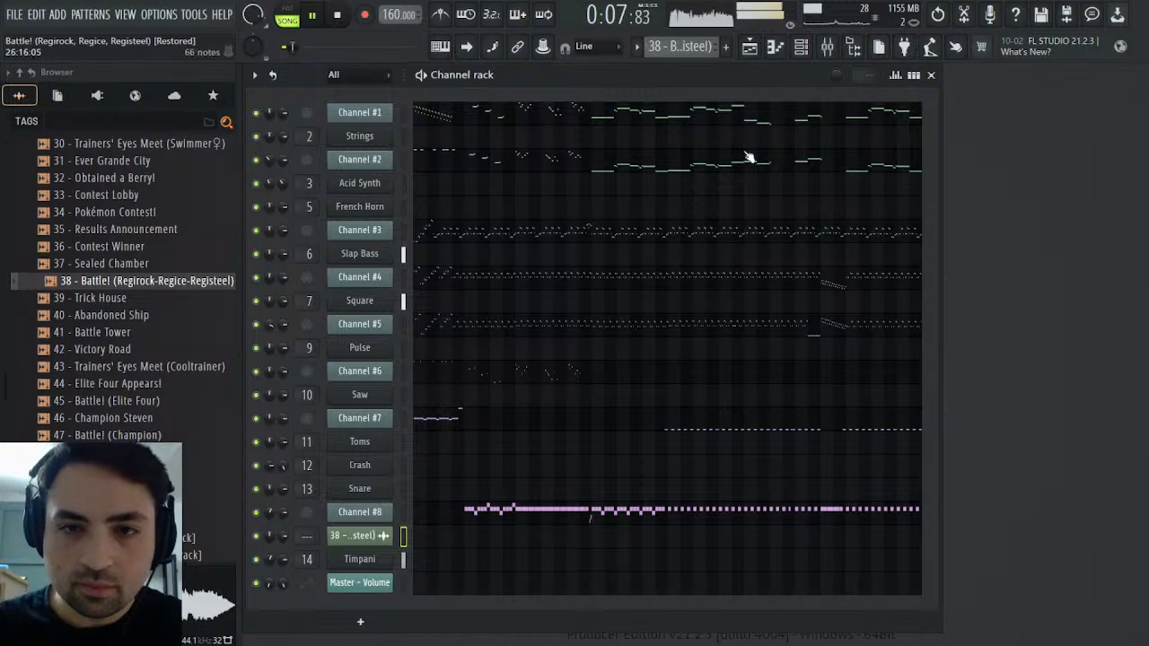
click(754, 50)
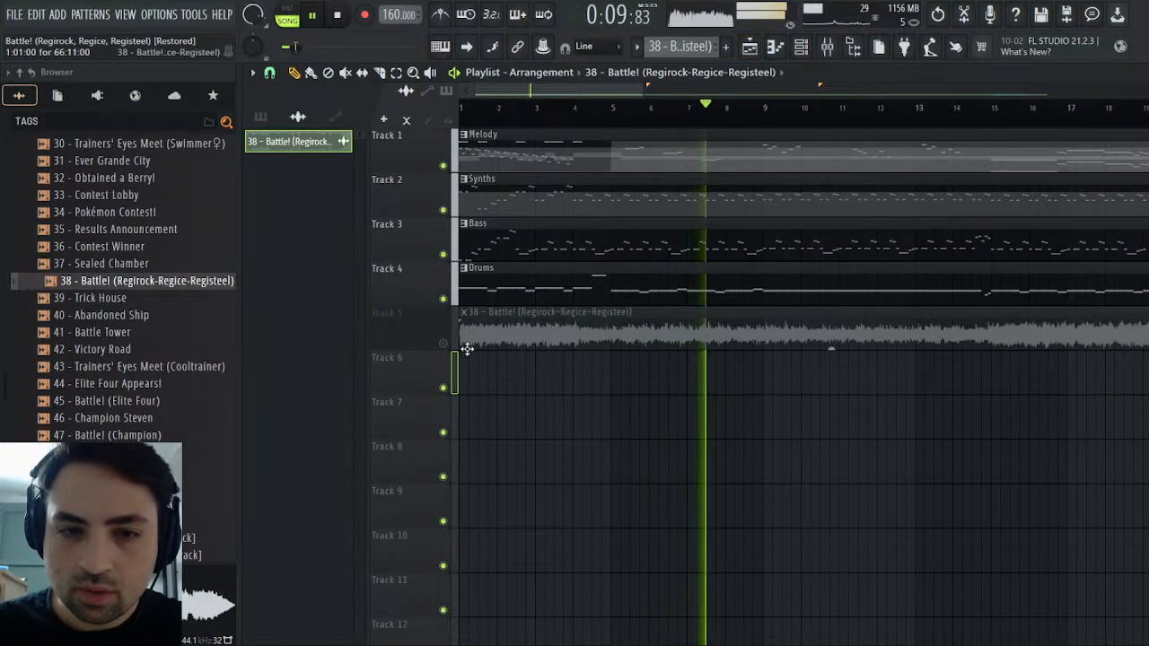
drag(599, 91, 1090, 91)
right_click(605, 346)
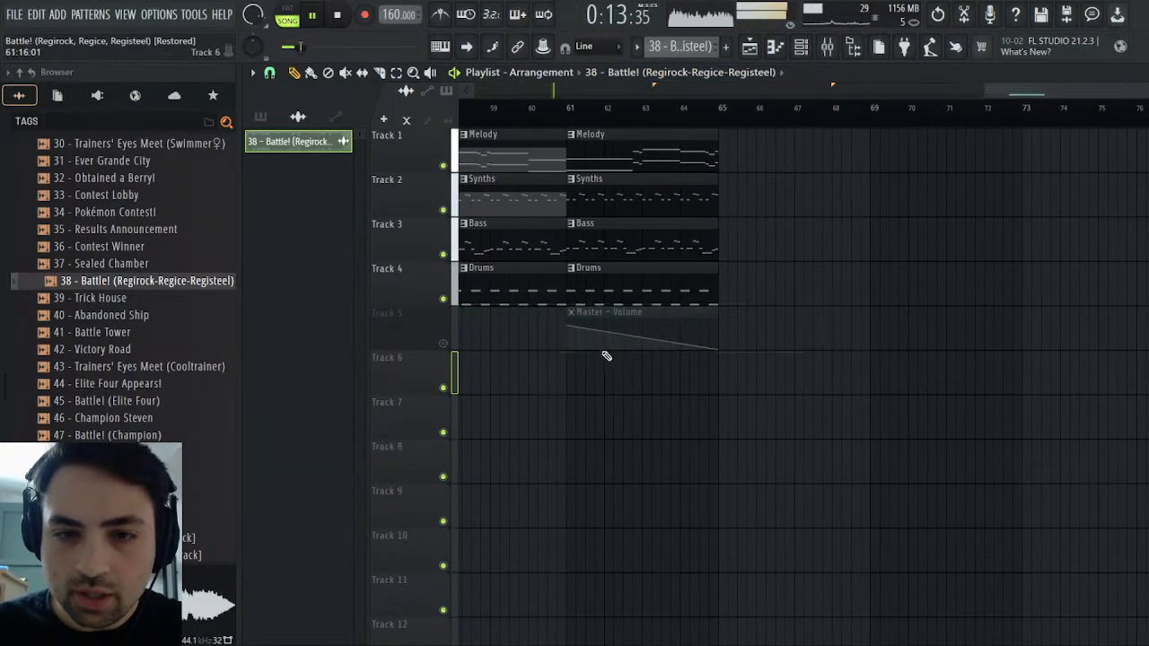
click(444, 344)
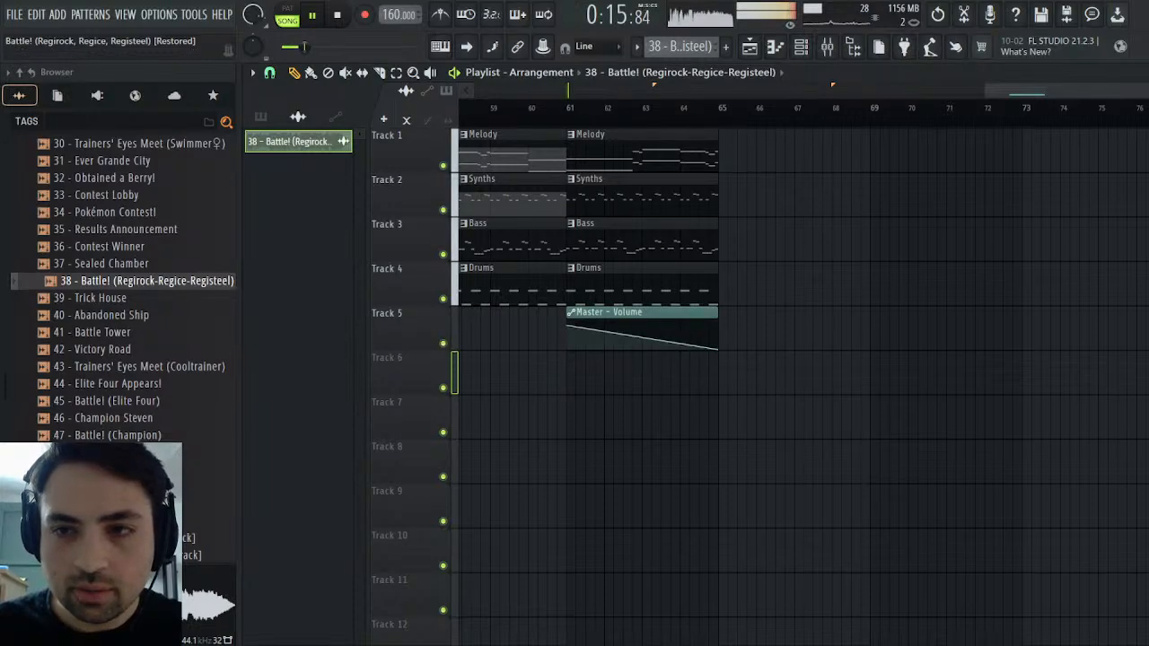
key(F6)
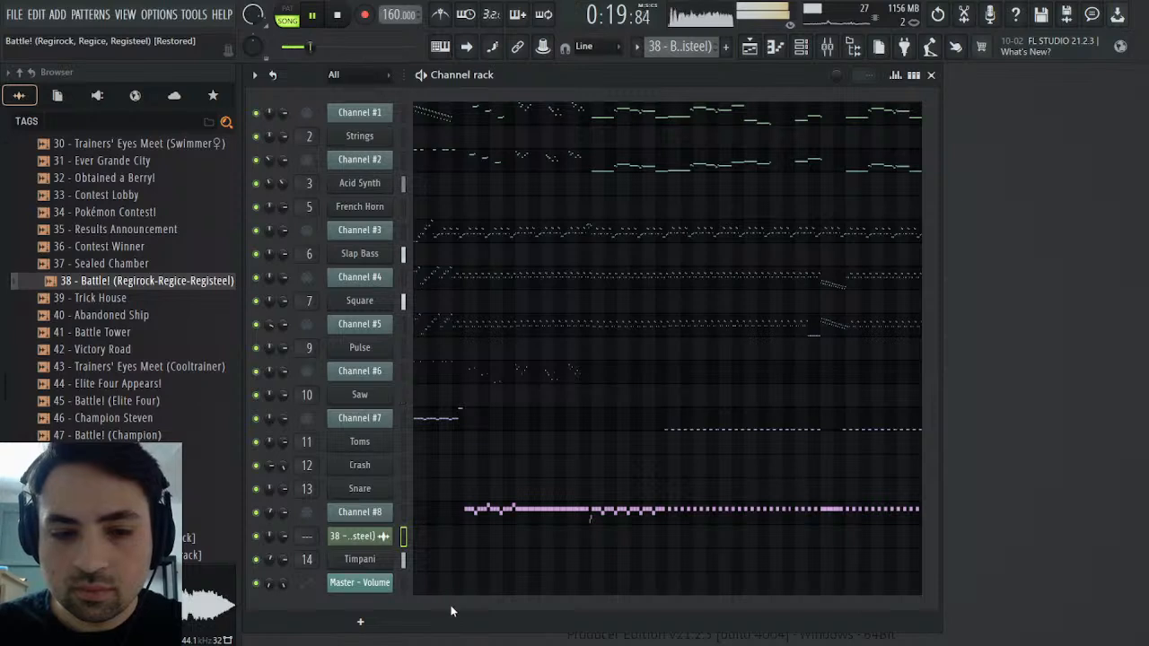
click(665, 376)
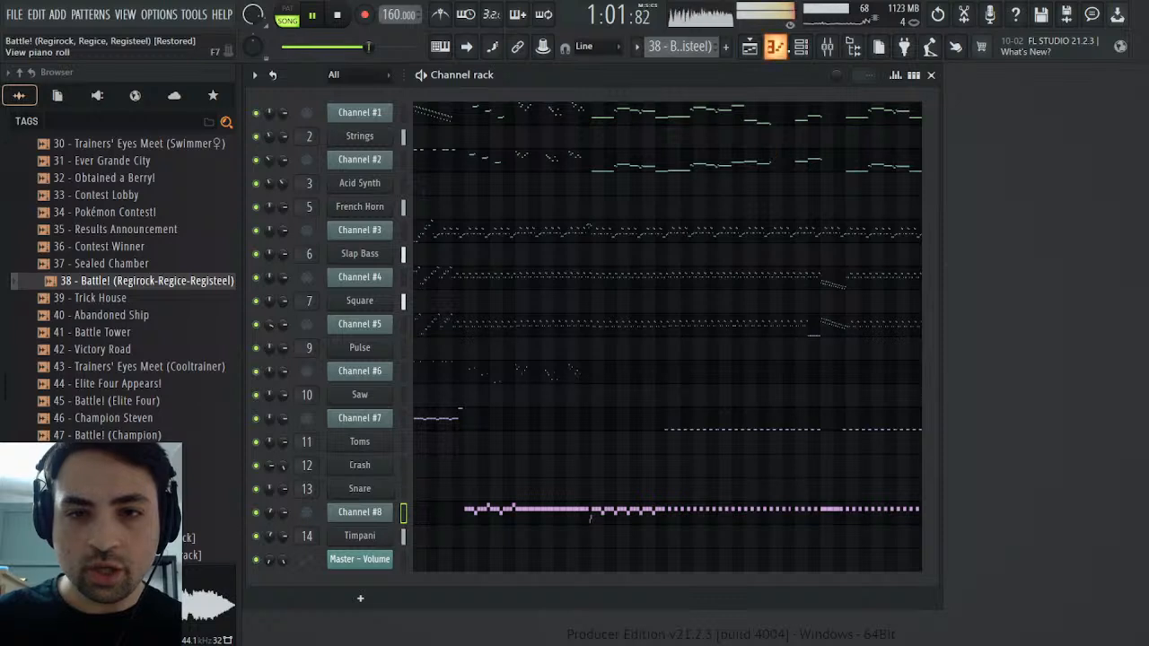
Lower the Timpani mixer track's low EQ band to 443 Hz and 5.3 dB
click(827, 47)
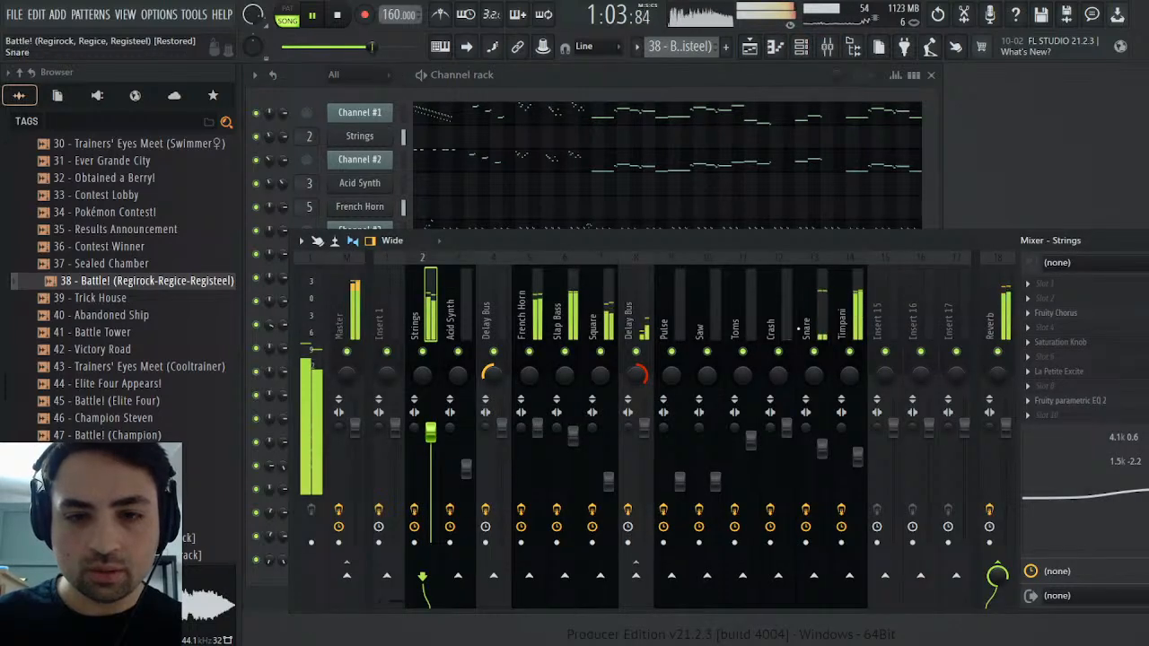
click(844, 404)
mouse_move(1078, 469)
mouse_down()
mouse_move(1067, 458)
mouse_move(1059, 478)
mouse_up()
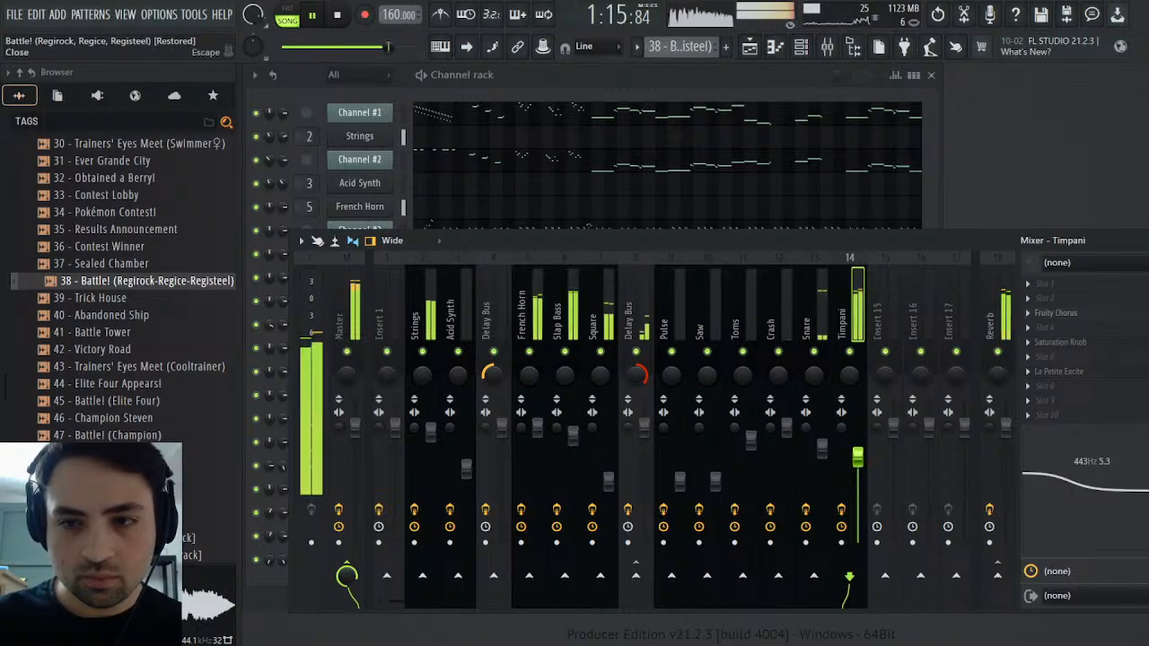
Examine the Low band's level in Maximus on the Master track
key(F9)
key(F9)
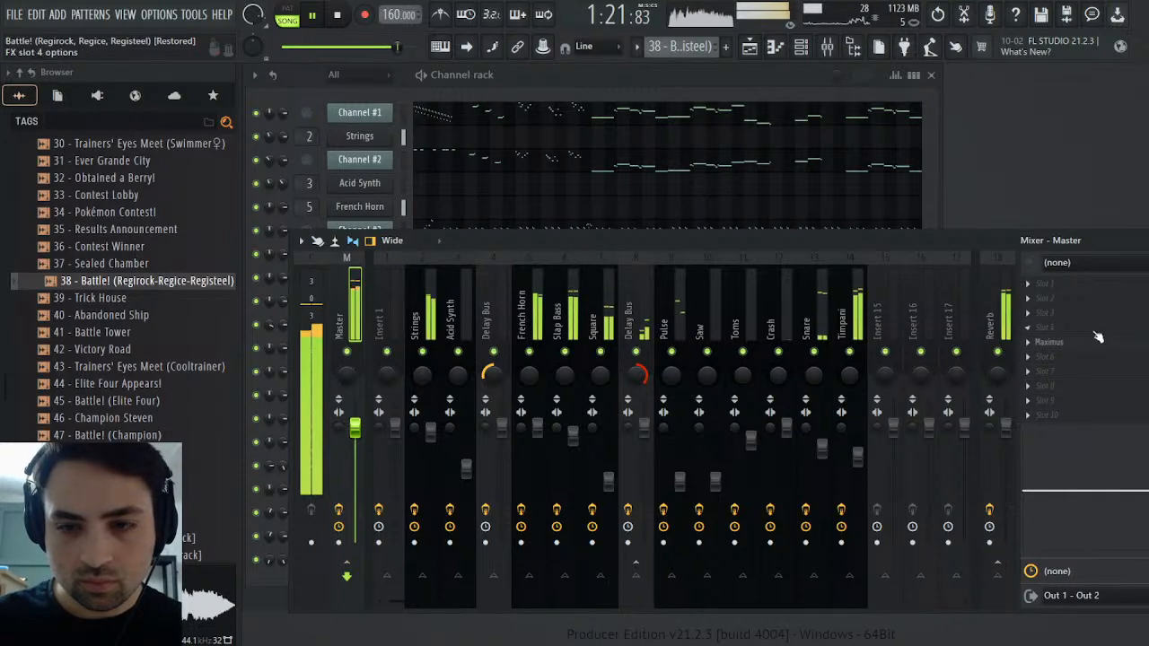
click(1068, 344)
click(408, 438)
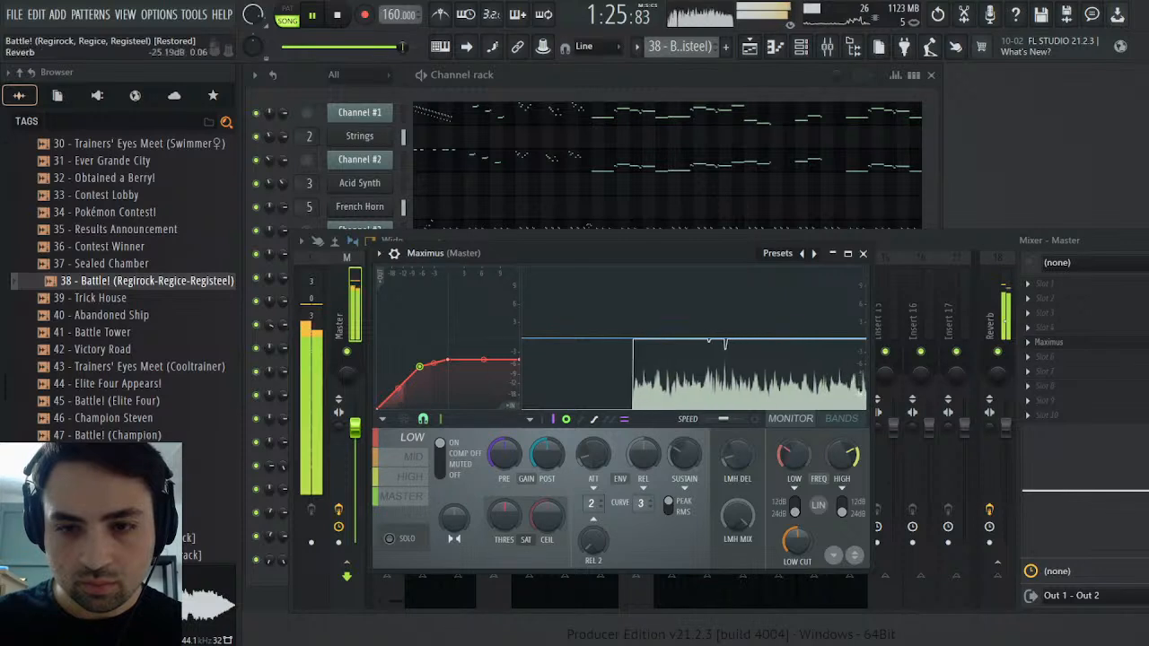
key(Escape)
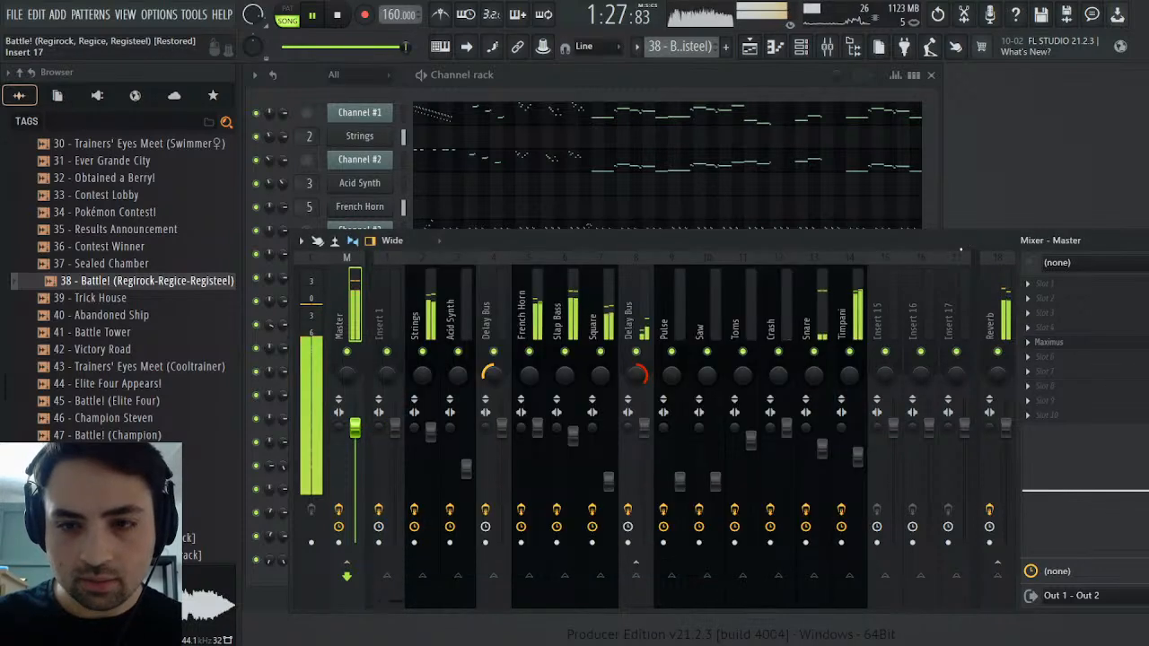
Set the Timpani track's low EQ band to 606 Hz and 8.1 dB, and audition Timpani soloed and in the mix
click(844, 319)
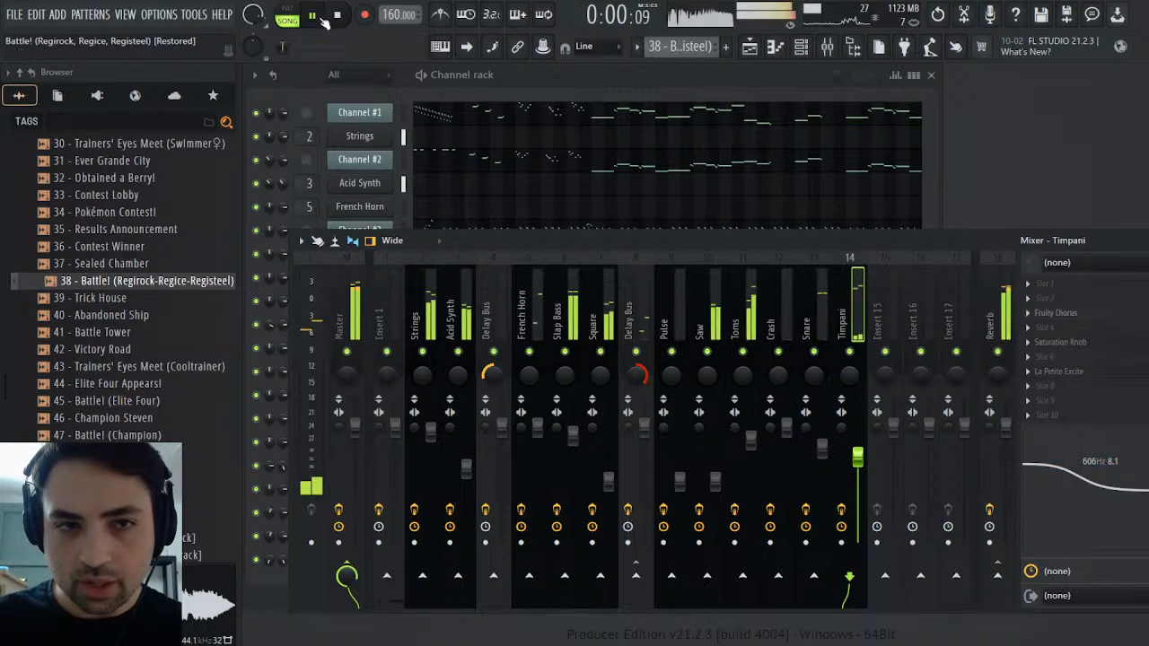
right_click(849, 351)
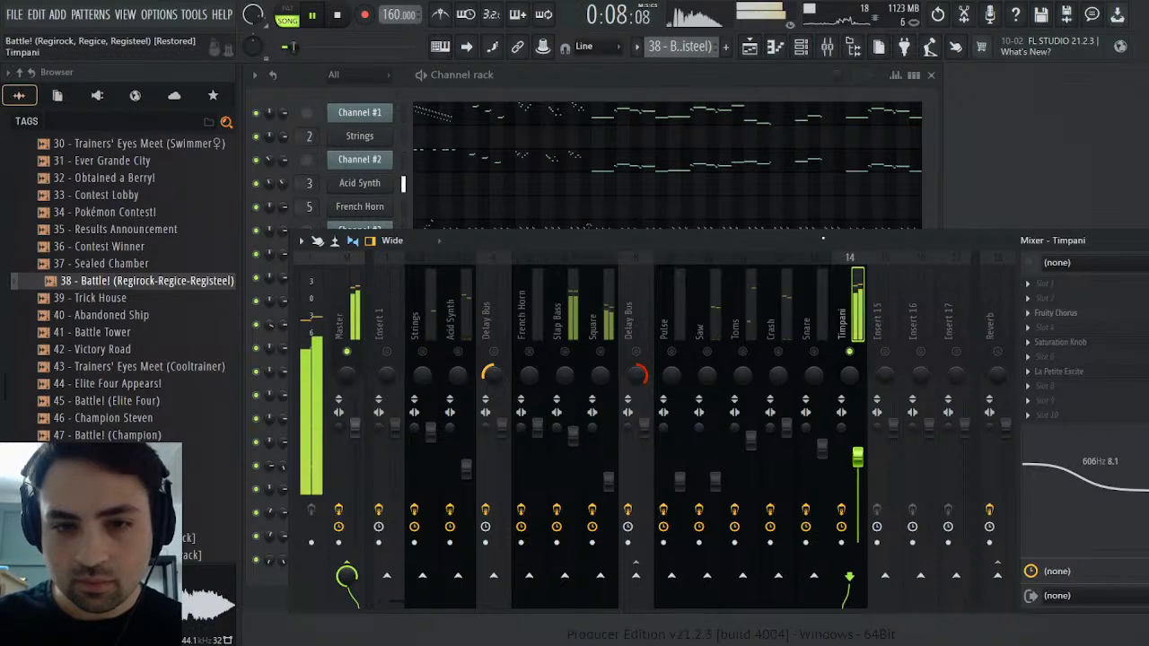
drag(823, 240, 817, 270)
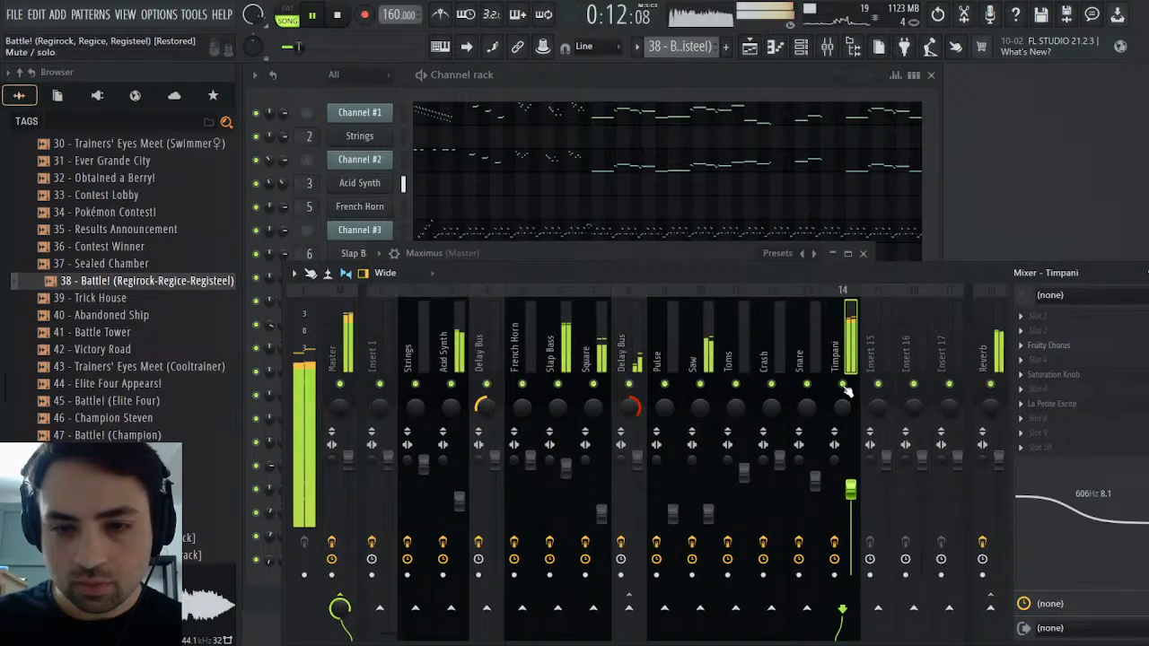
click(1147, 273)
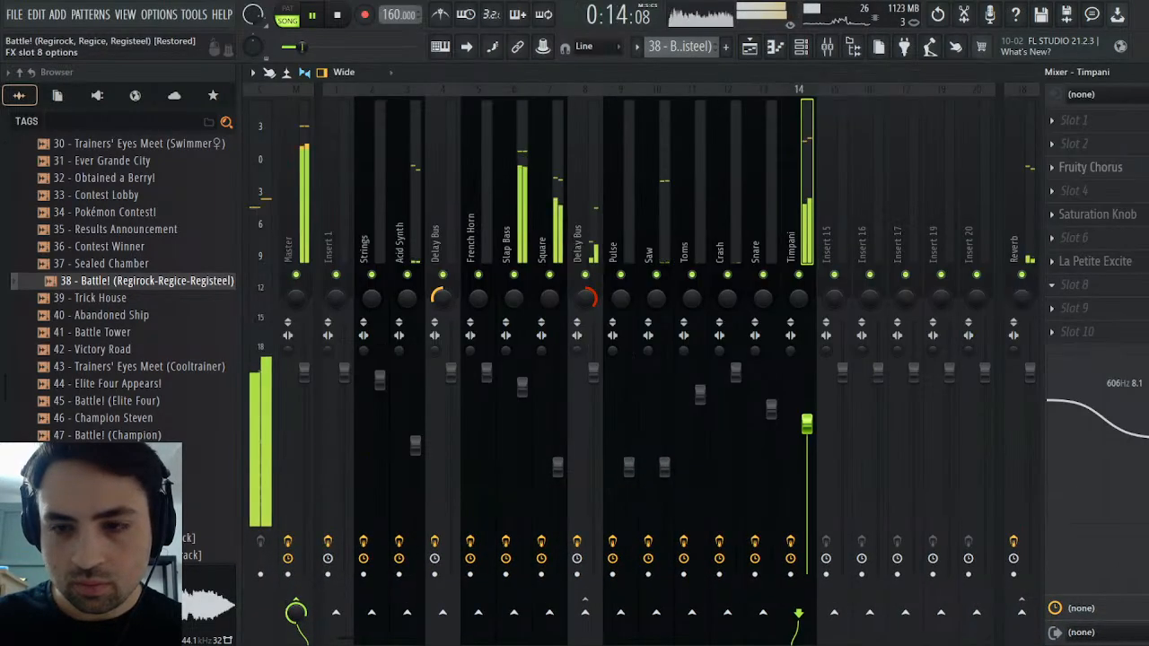
click(1146, 72)
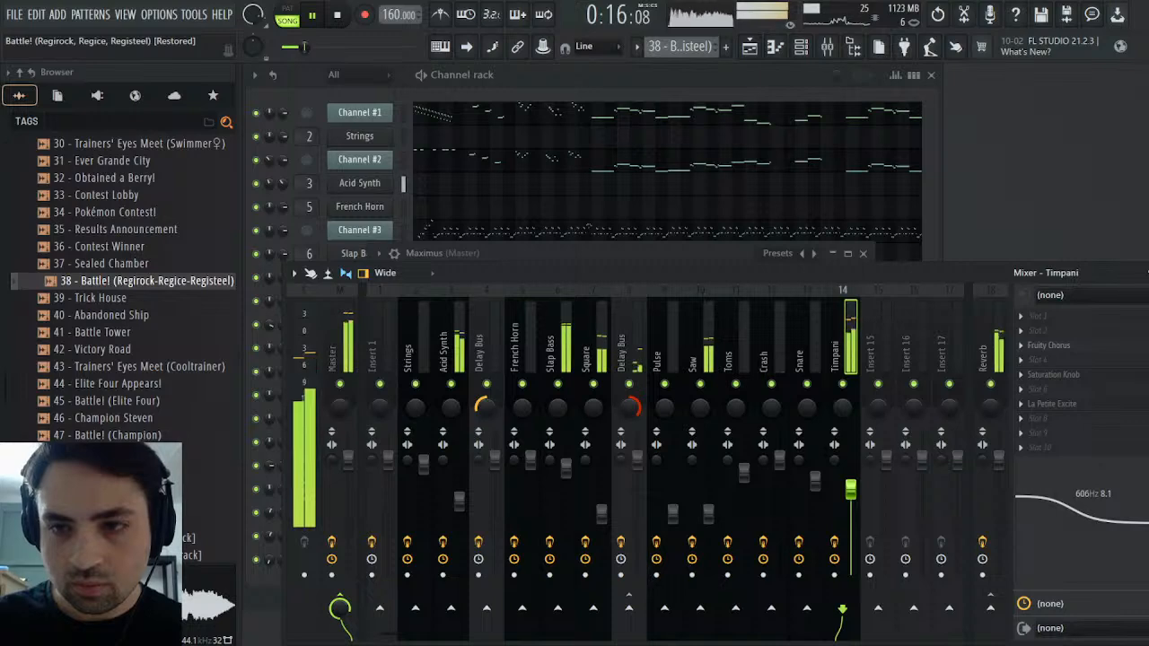
click(1147, 273)
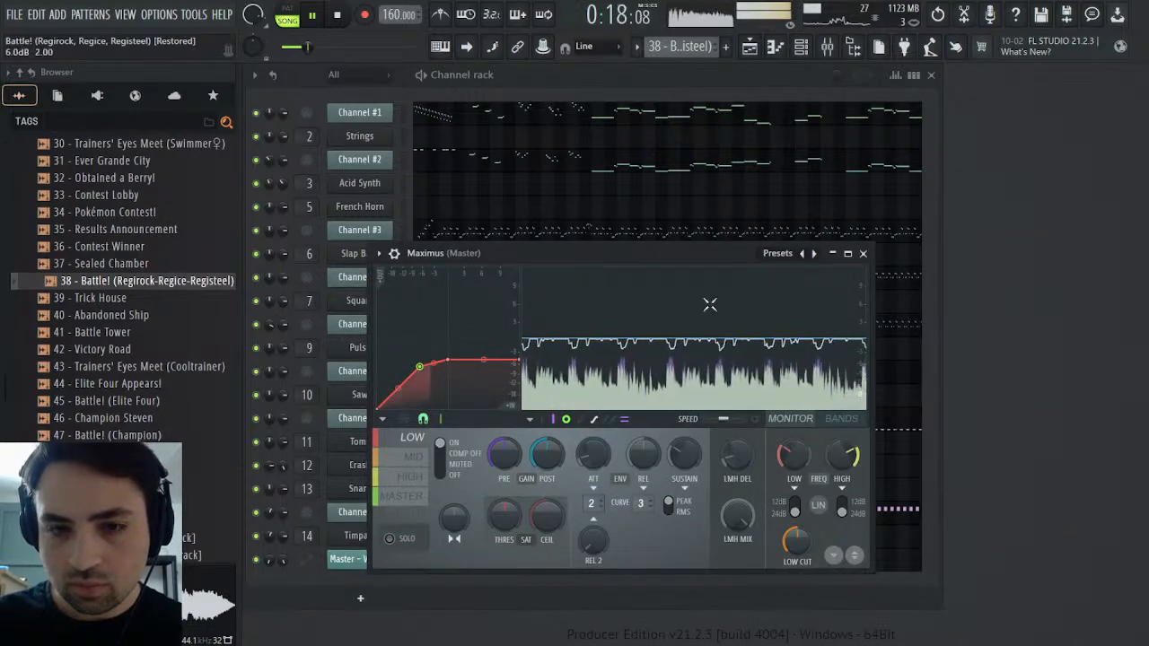
Lower the Timpani mixer track's volume to about 71% (-7.0 dB) and check the Low band in Maximus
click(775, 46)
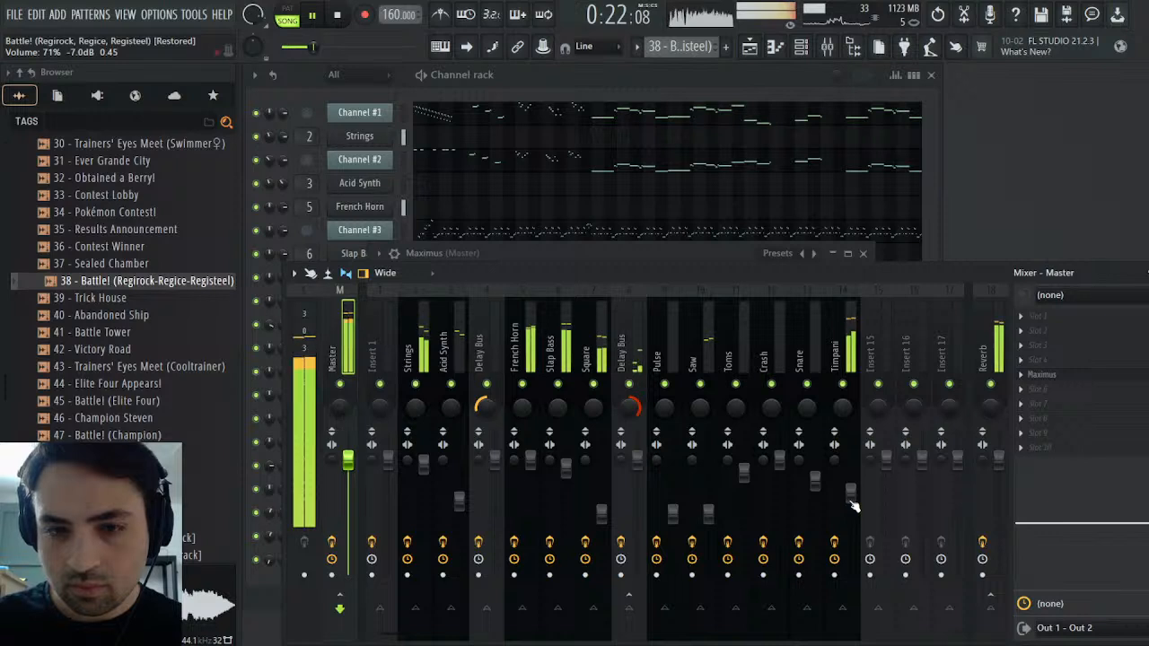
scroll(853, 505, down, 2)
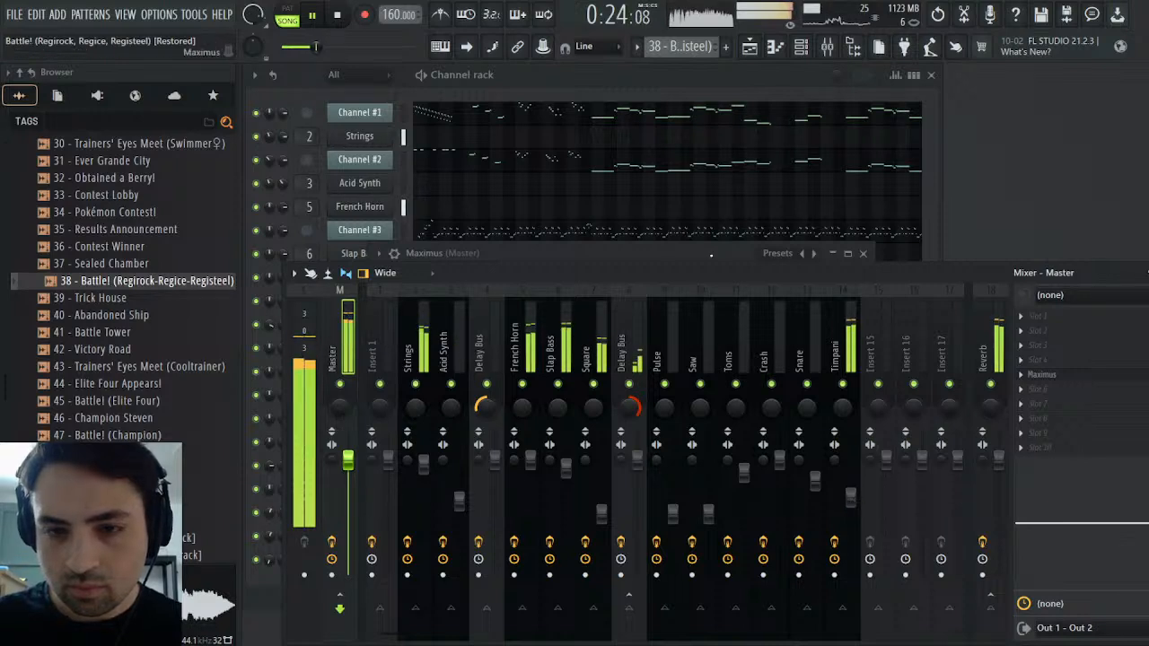
click(753, 255)
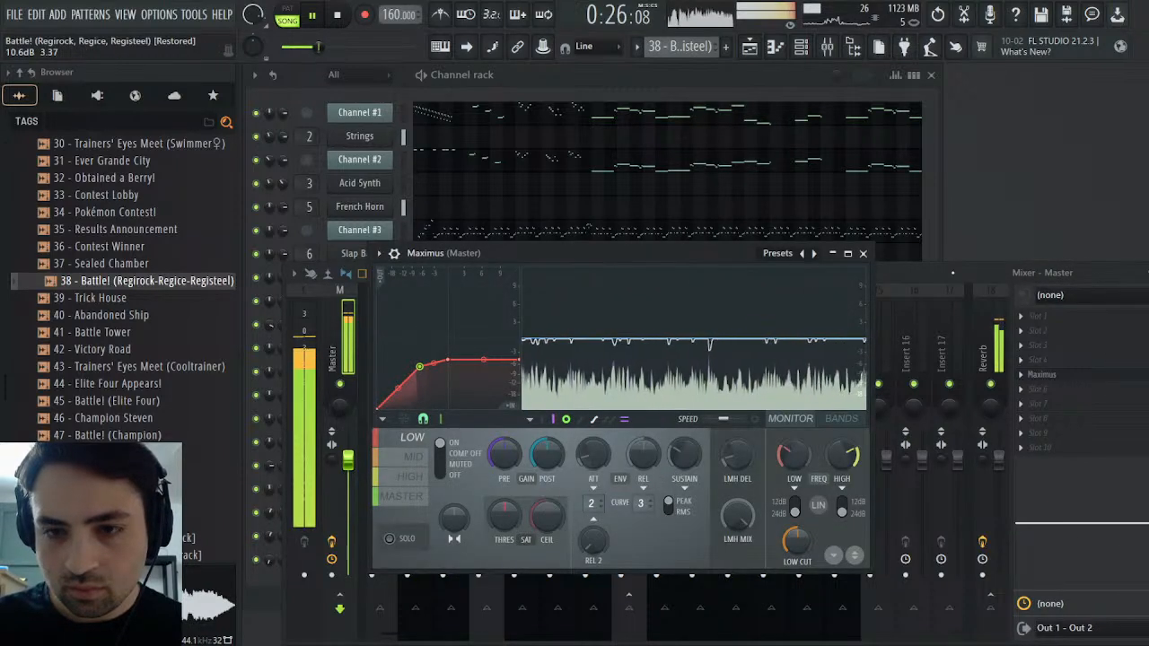
click(950, 274)
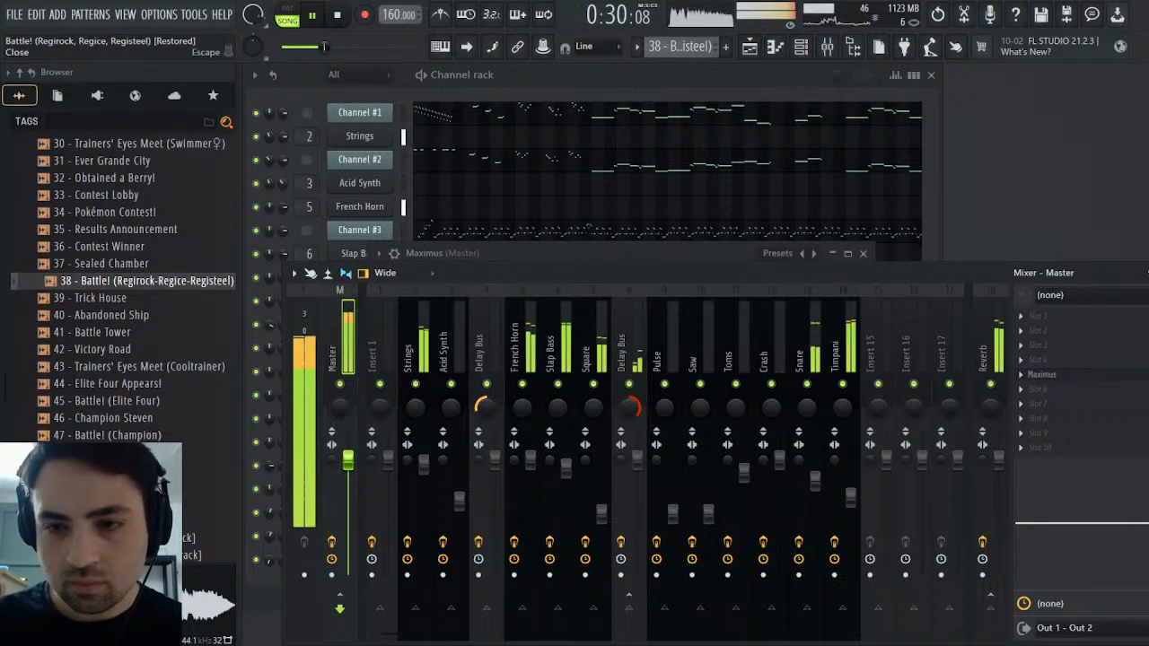
click(1136, 274)
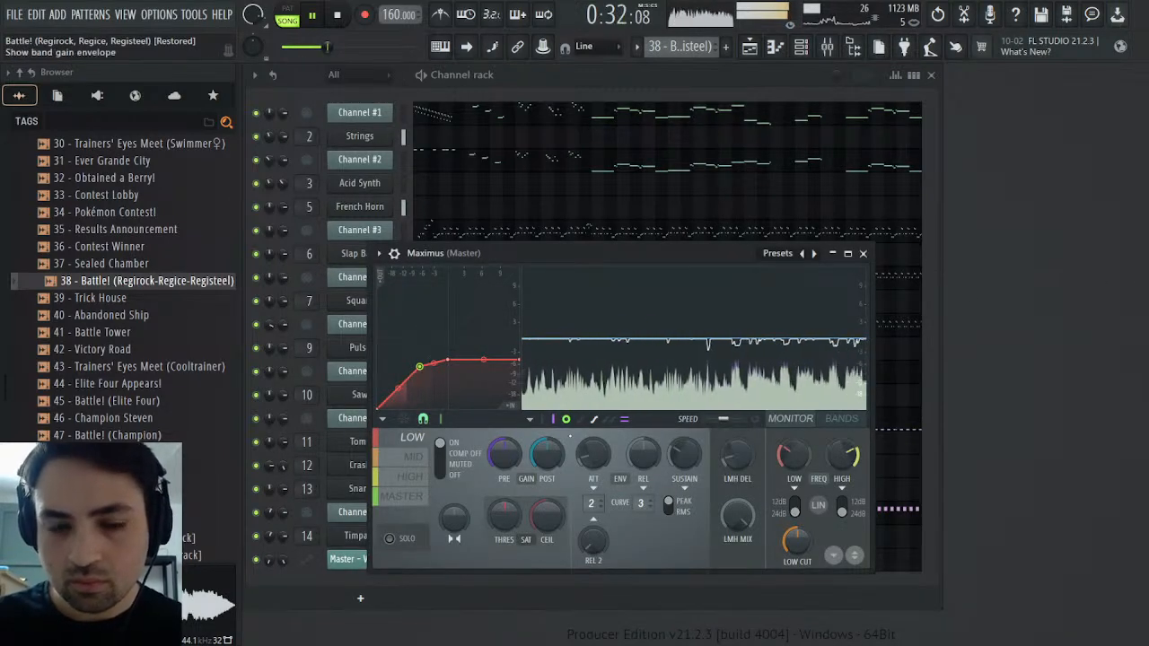
Lower the Master band's pre gain slightly in Maximus and stop playback
click(404, 499)
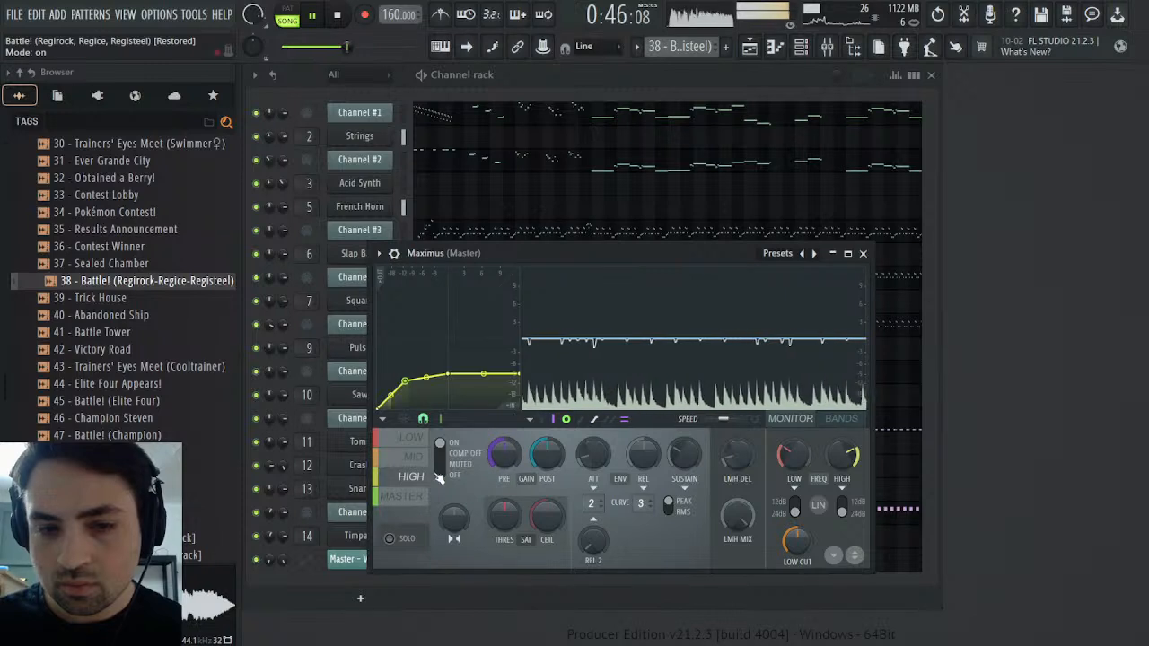
drag(501, 459, 501, 463)
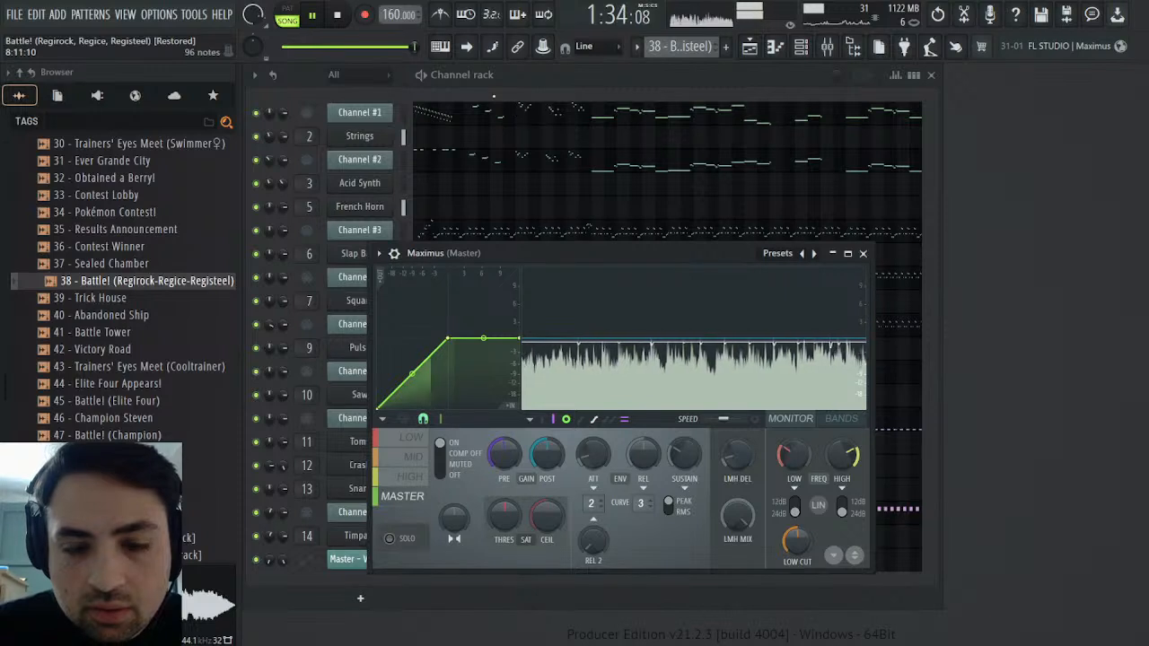
key(space)
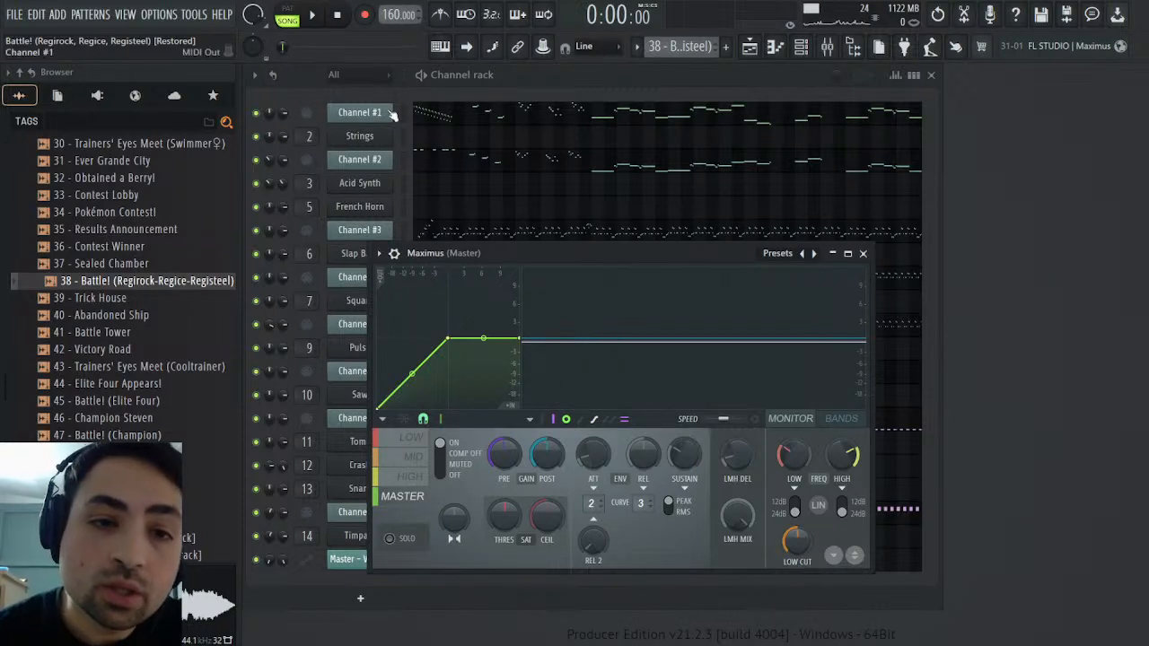
Compare the Acid Synth channel with Channel #2 by playing a C4 note on each alternately
click(370, 183)
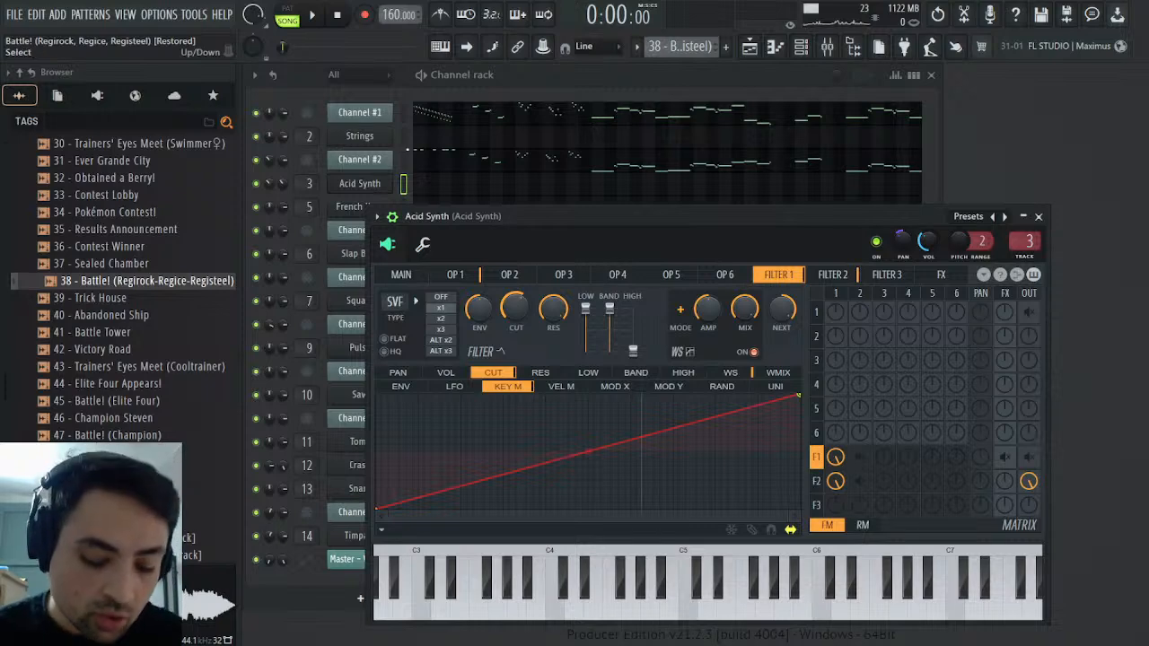
key(z)
click(406, 160)
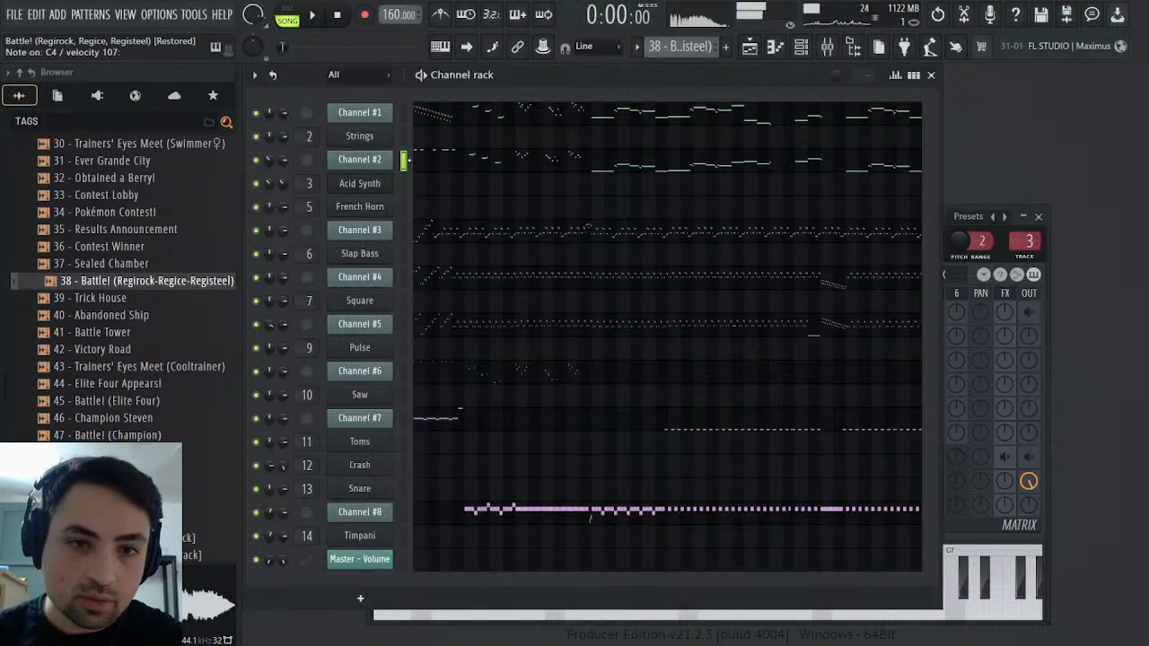
click(404, 183)
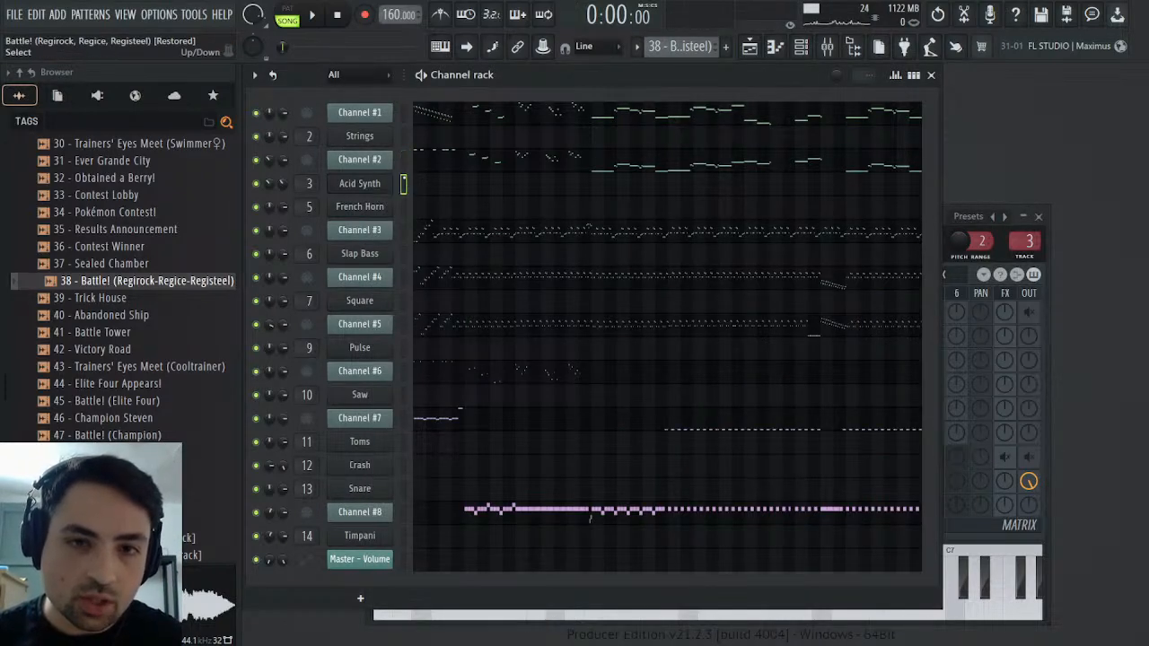
key(z)
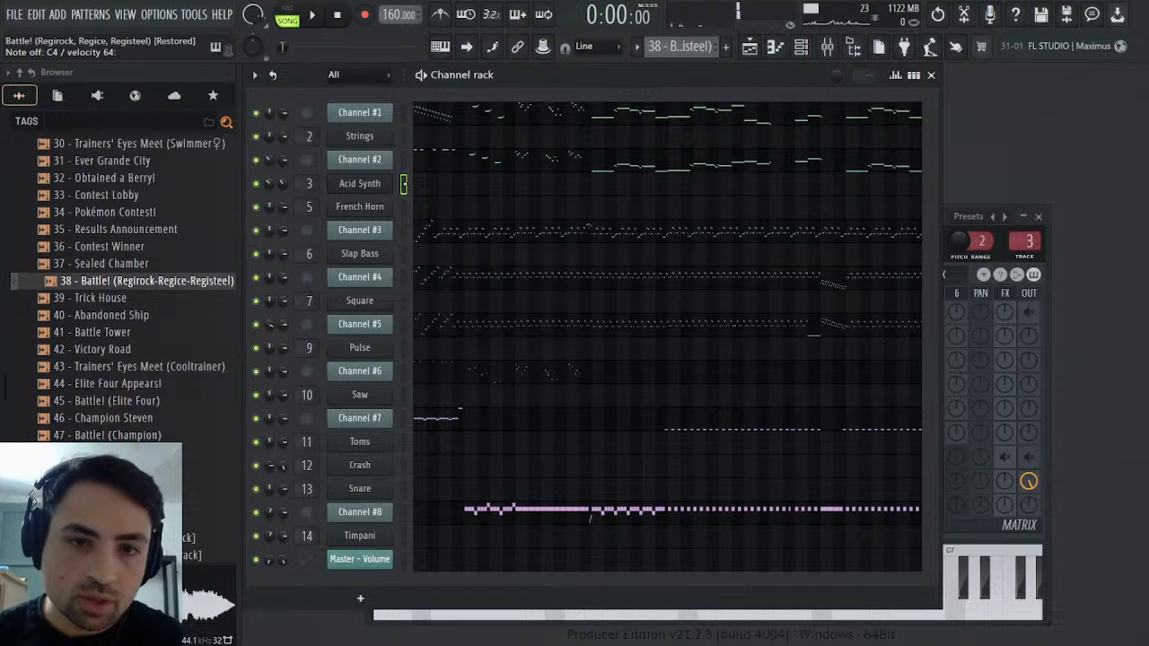
key(z)
click(405, 161)
key(z)
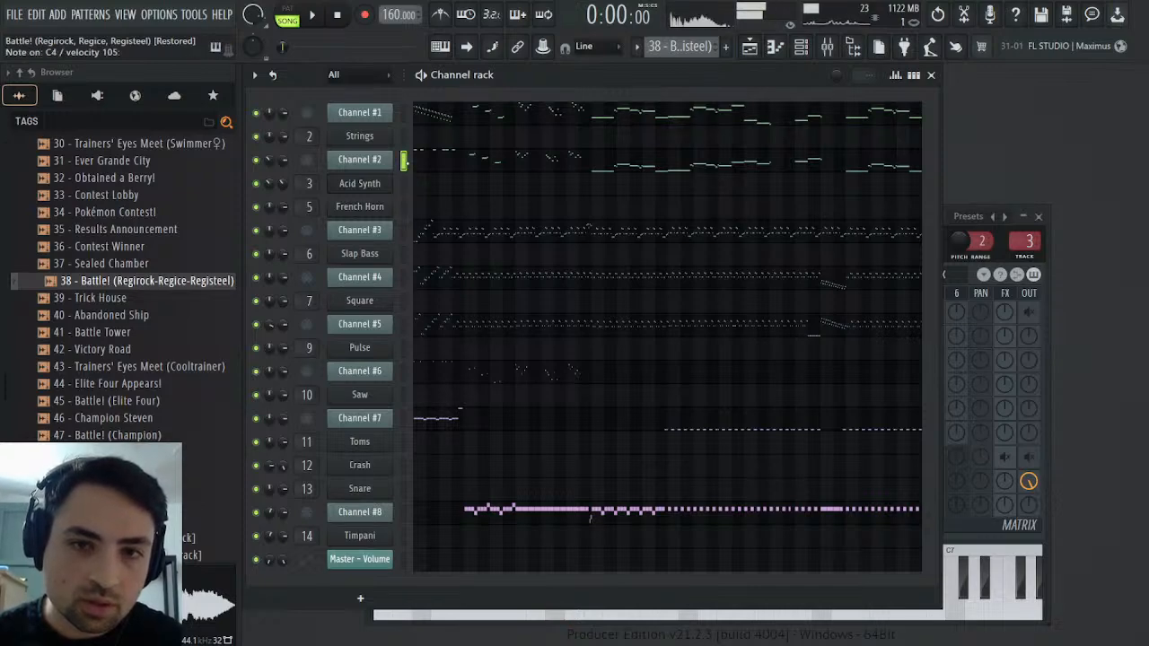
click(405, 184)
key(z)
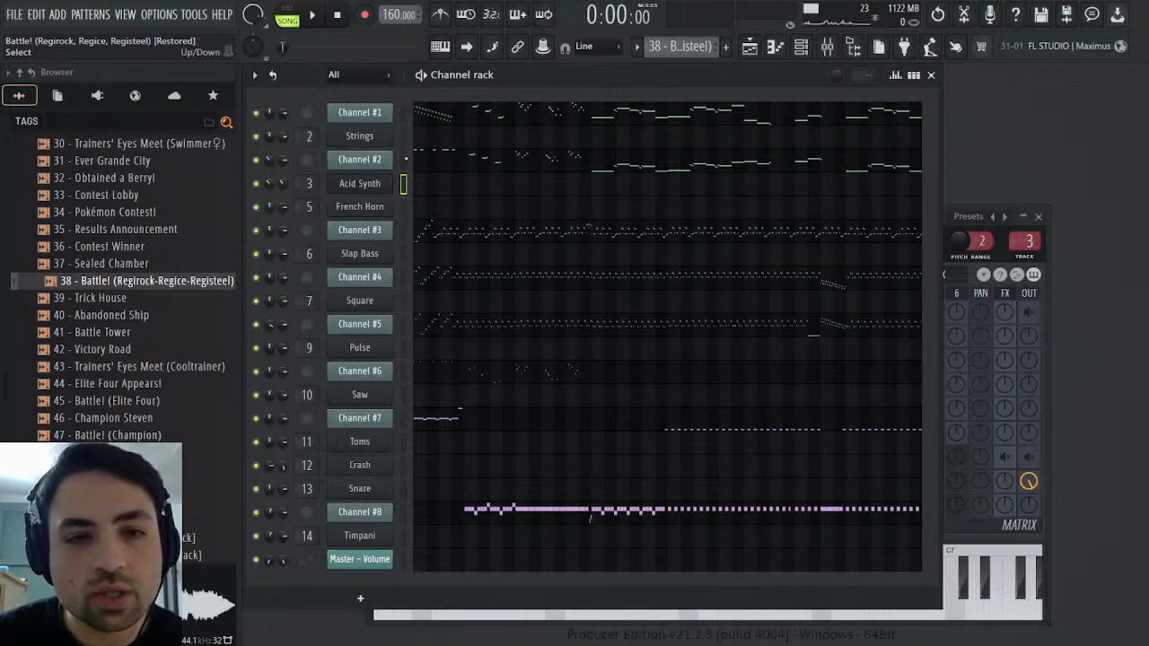
click(405, 159)
click(404, 183)
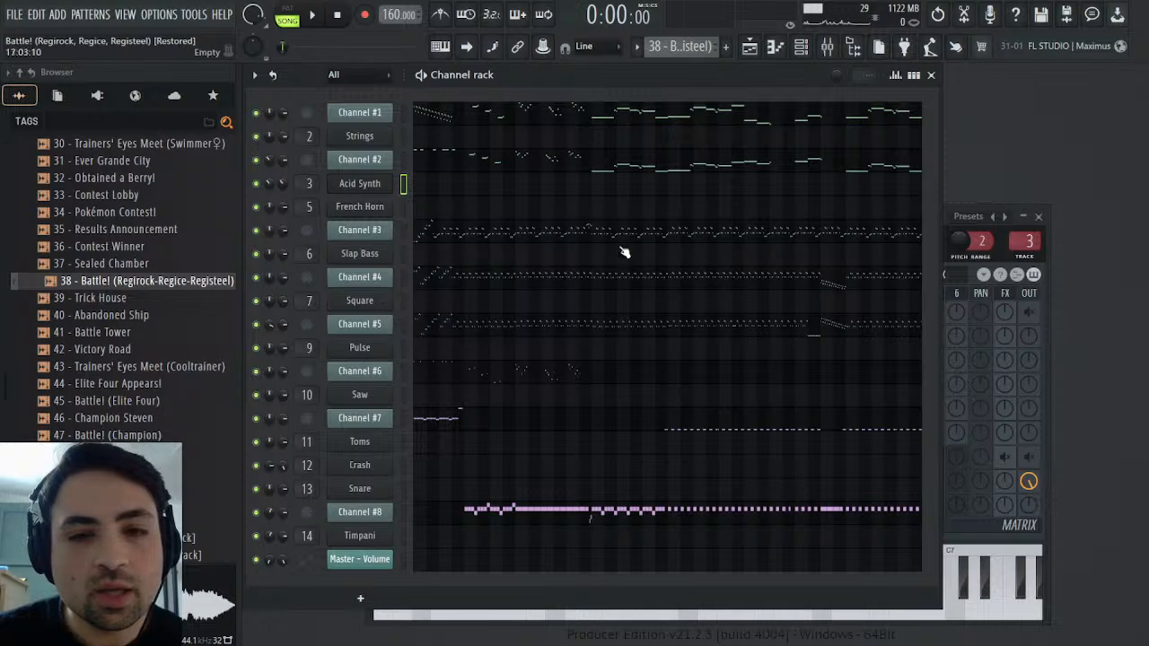